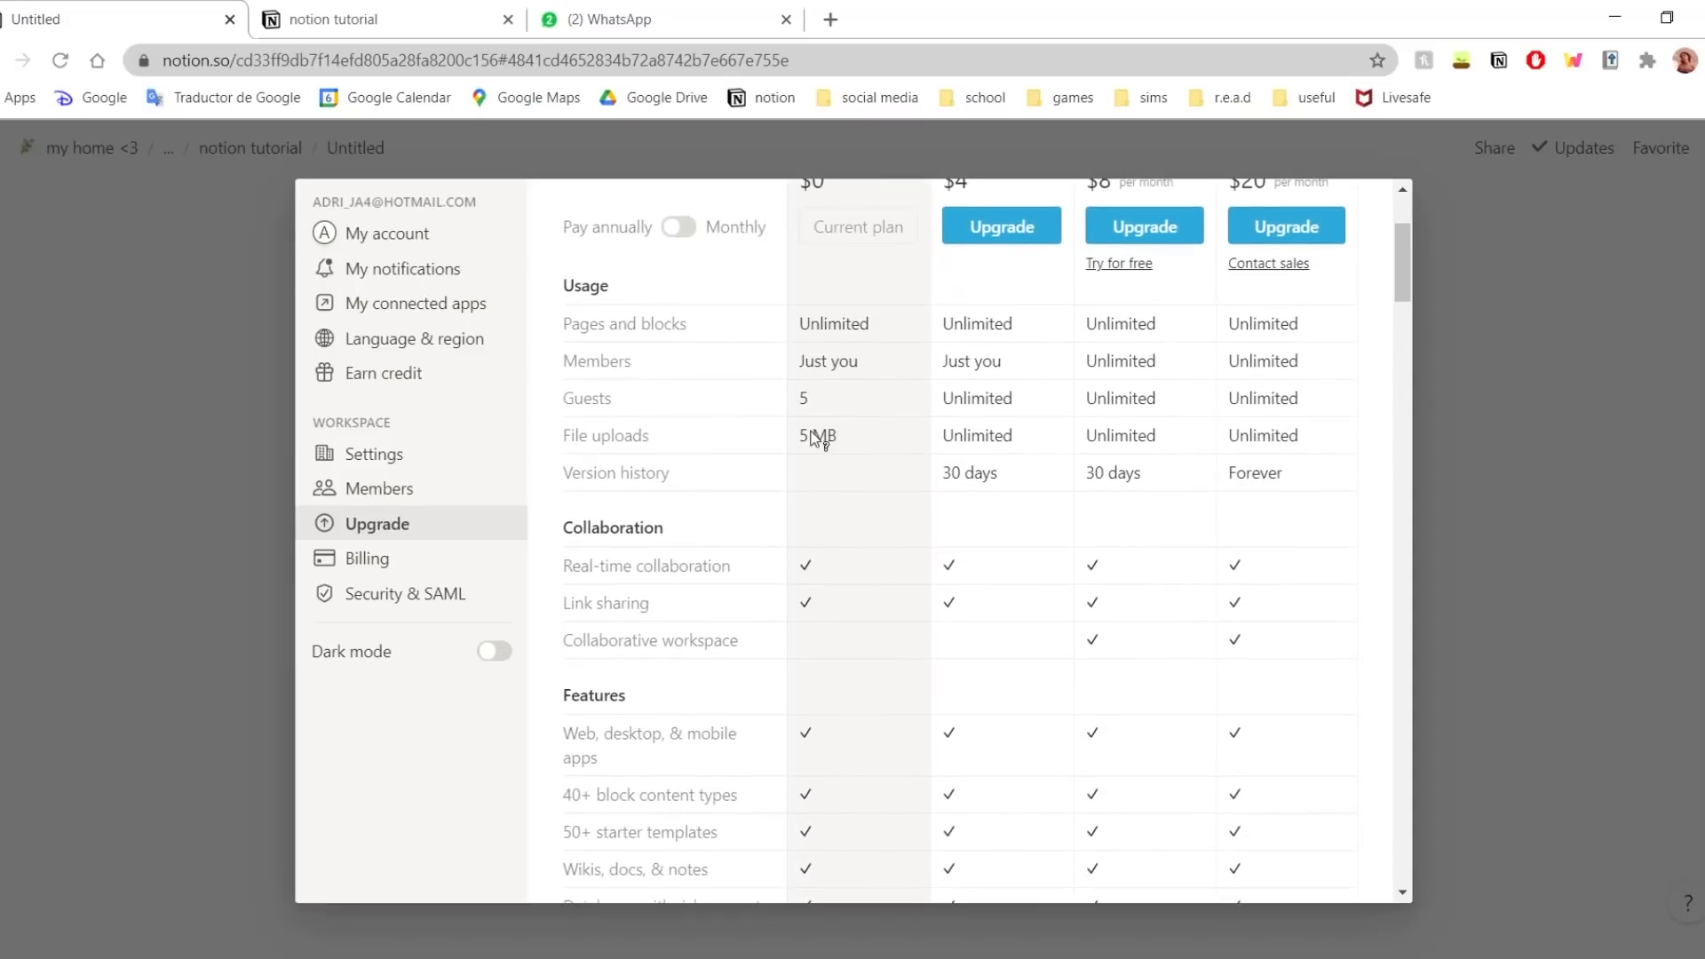
- Compare the usage limits, features, admin and support options of the Personal plan with the paid plans
scroll(862, 382, "up", 4)
scroll(883, 343, "down", 4)
mouse_move(887, 329)
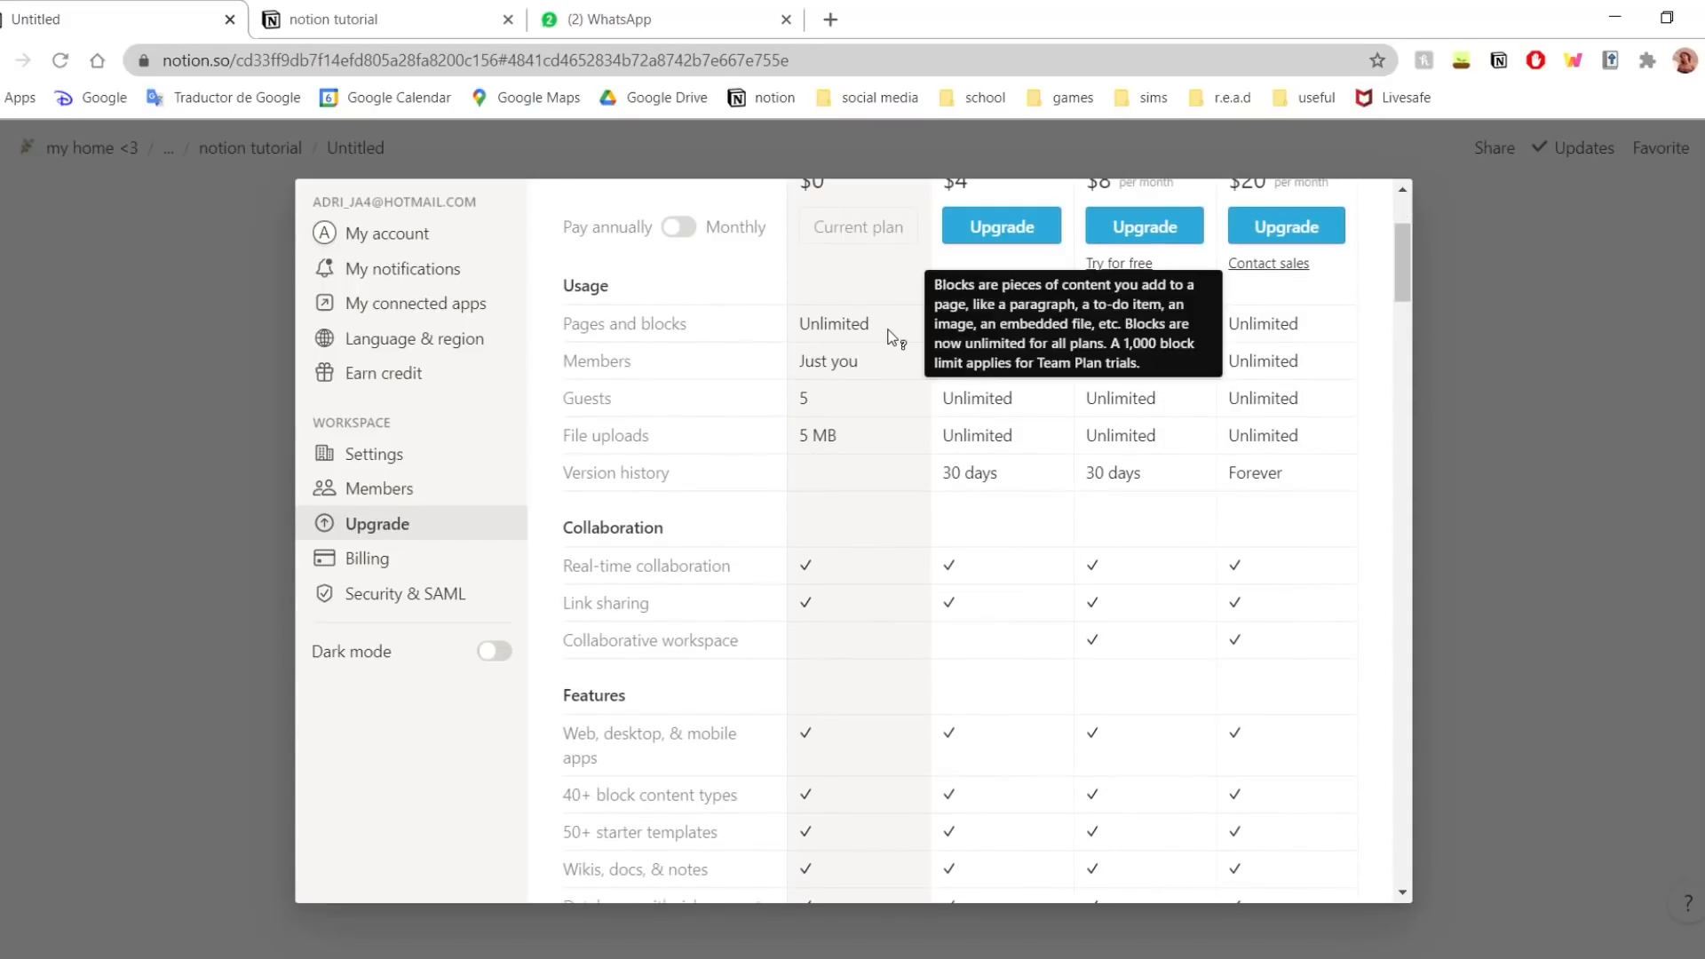
scroll(829, 441, "down", 3)
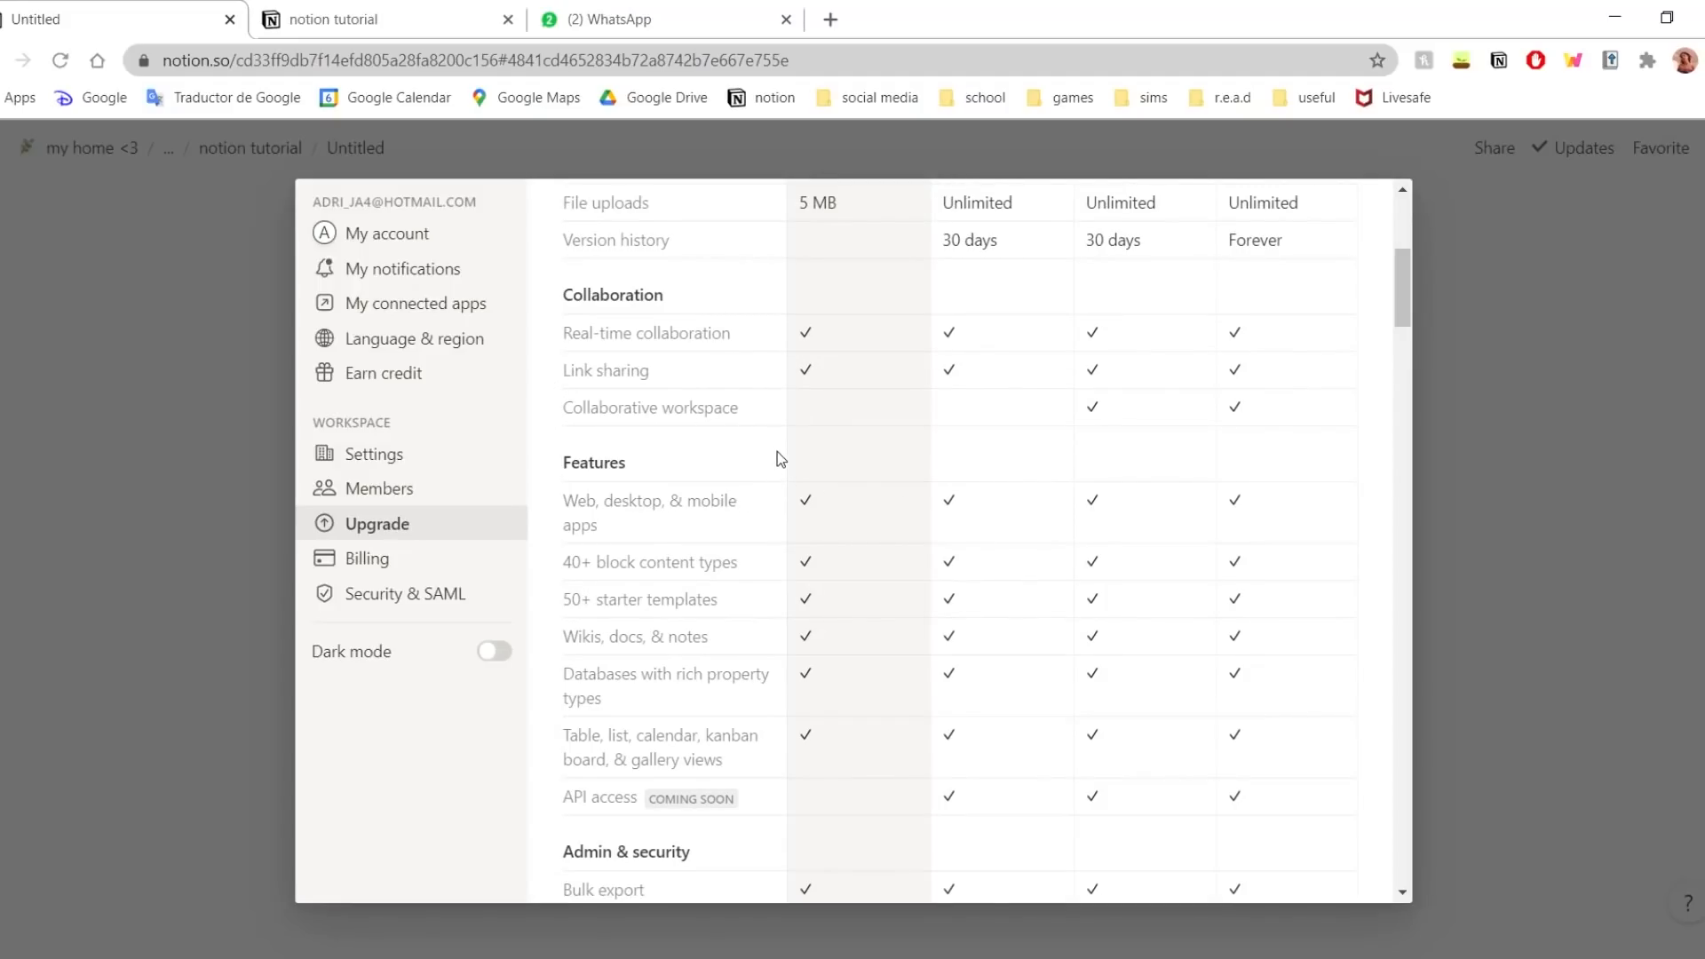
scroll(776, 457, "down", 1)
mouse_move(771, 776)
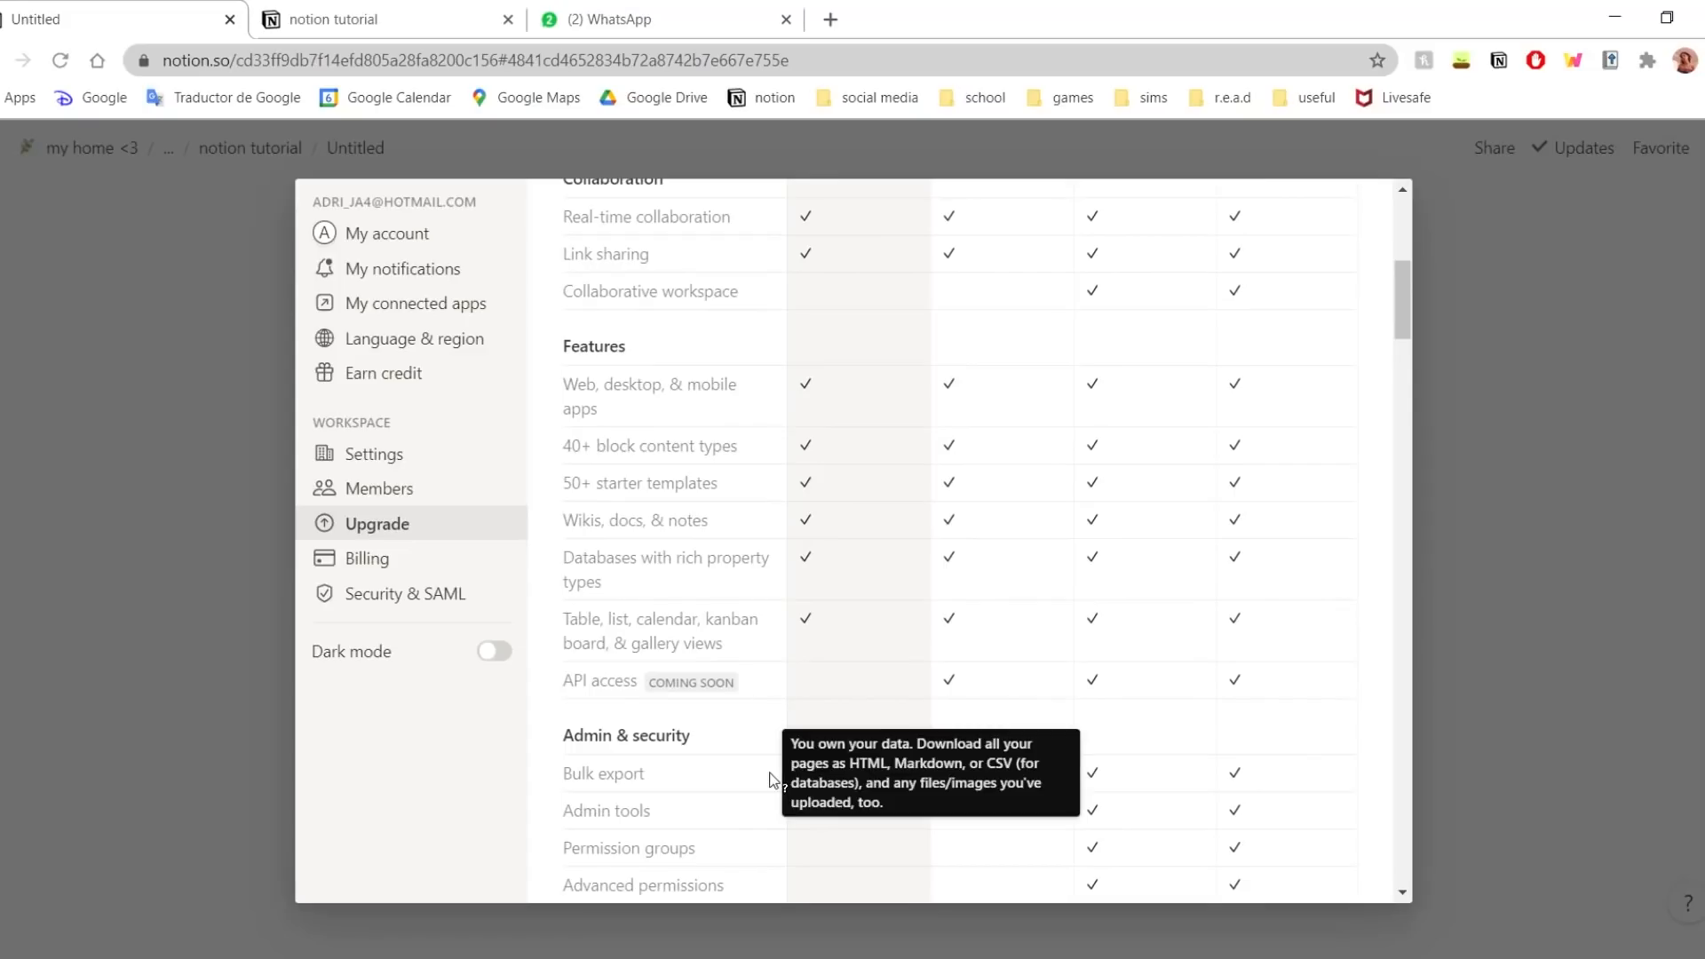
scroll(1064, 557, "down", 5)
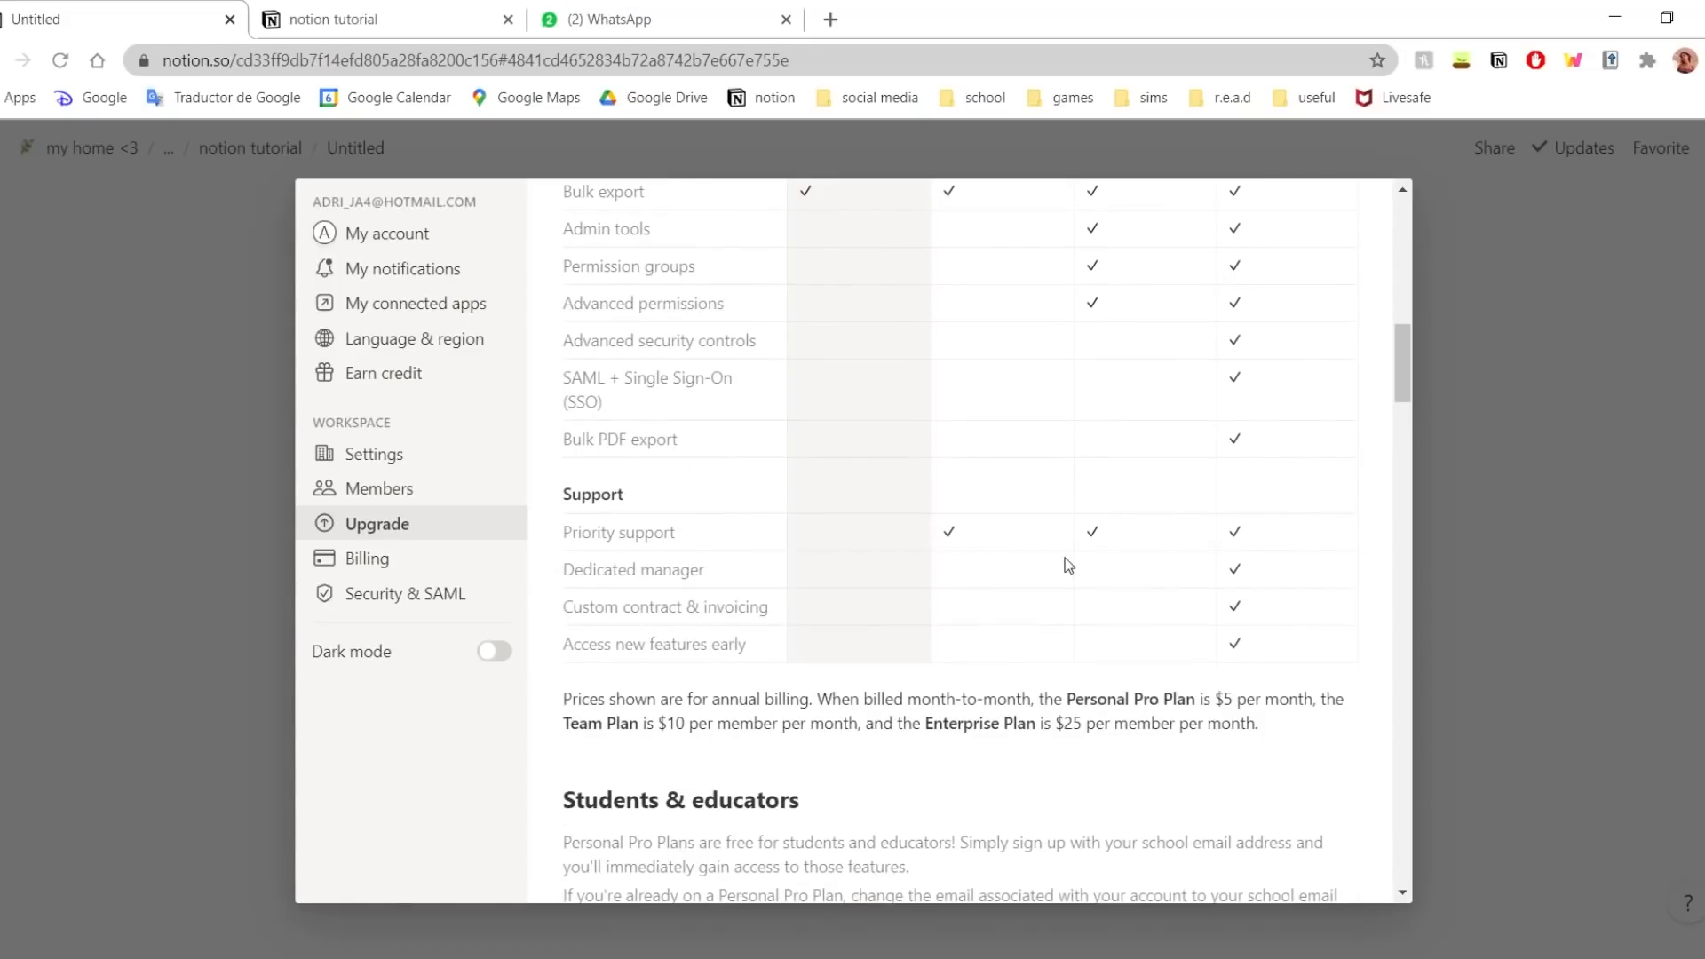
scroll(913, 529, "up", 10)
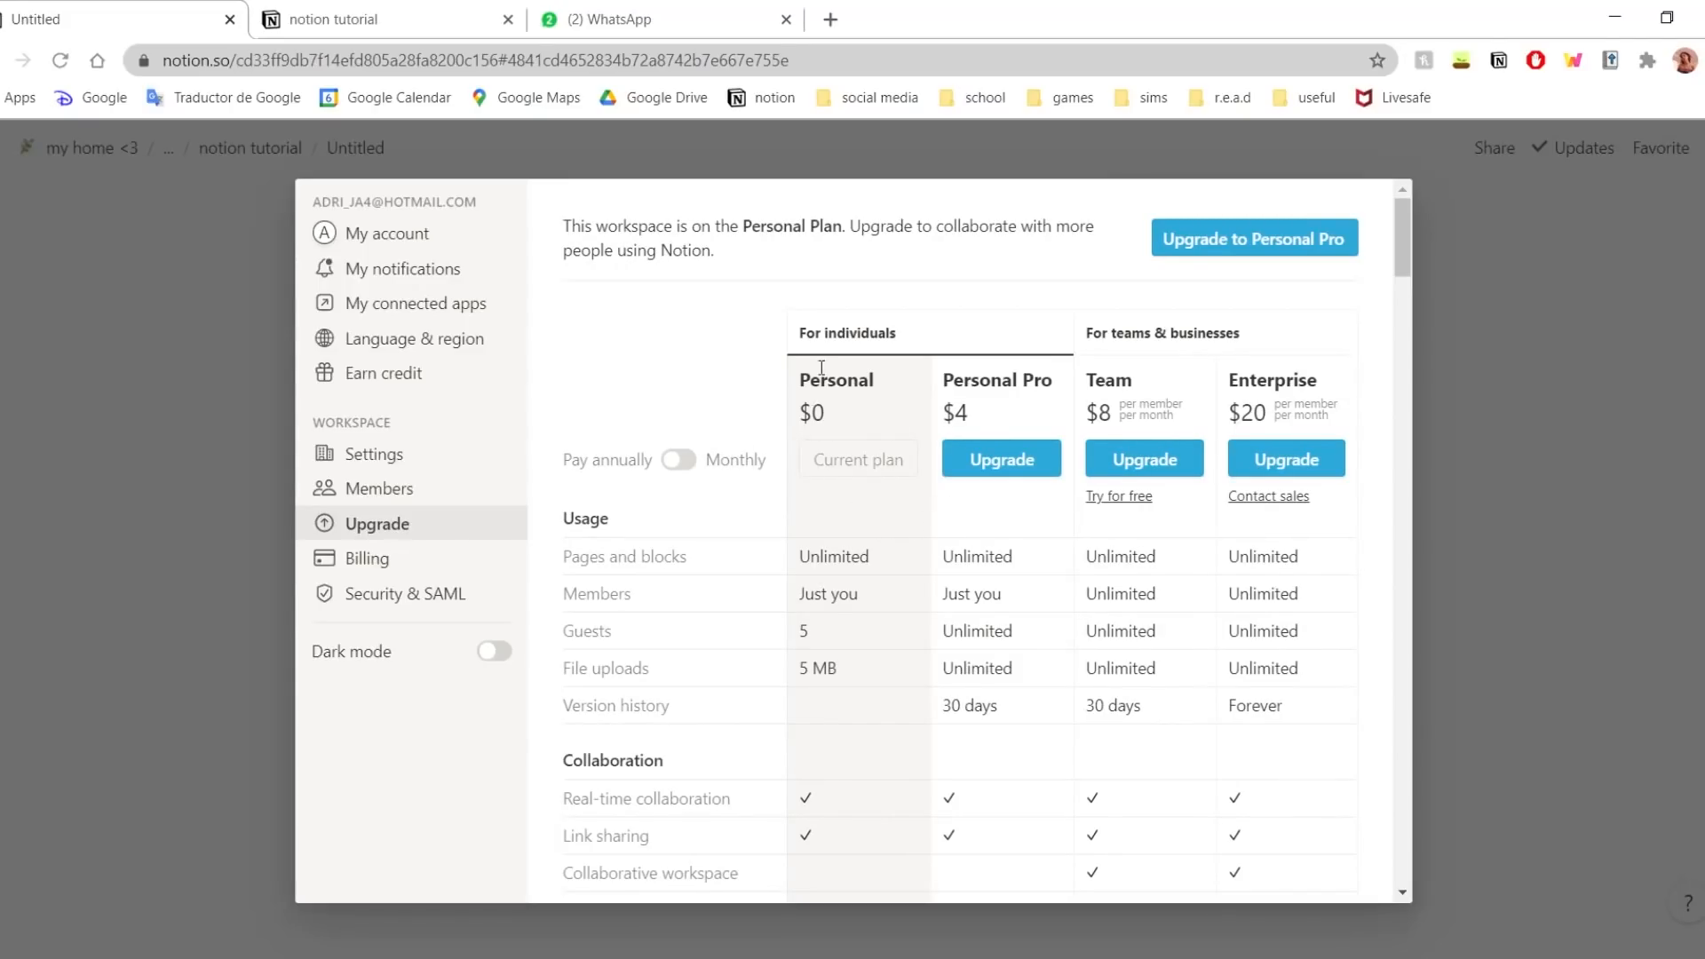
scroll(836, 433, "down", 9)
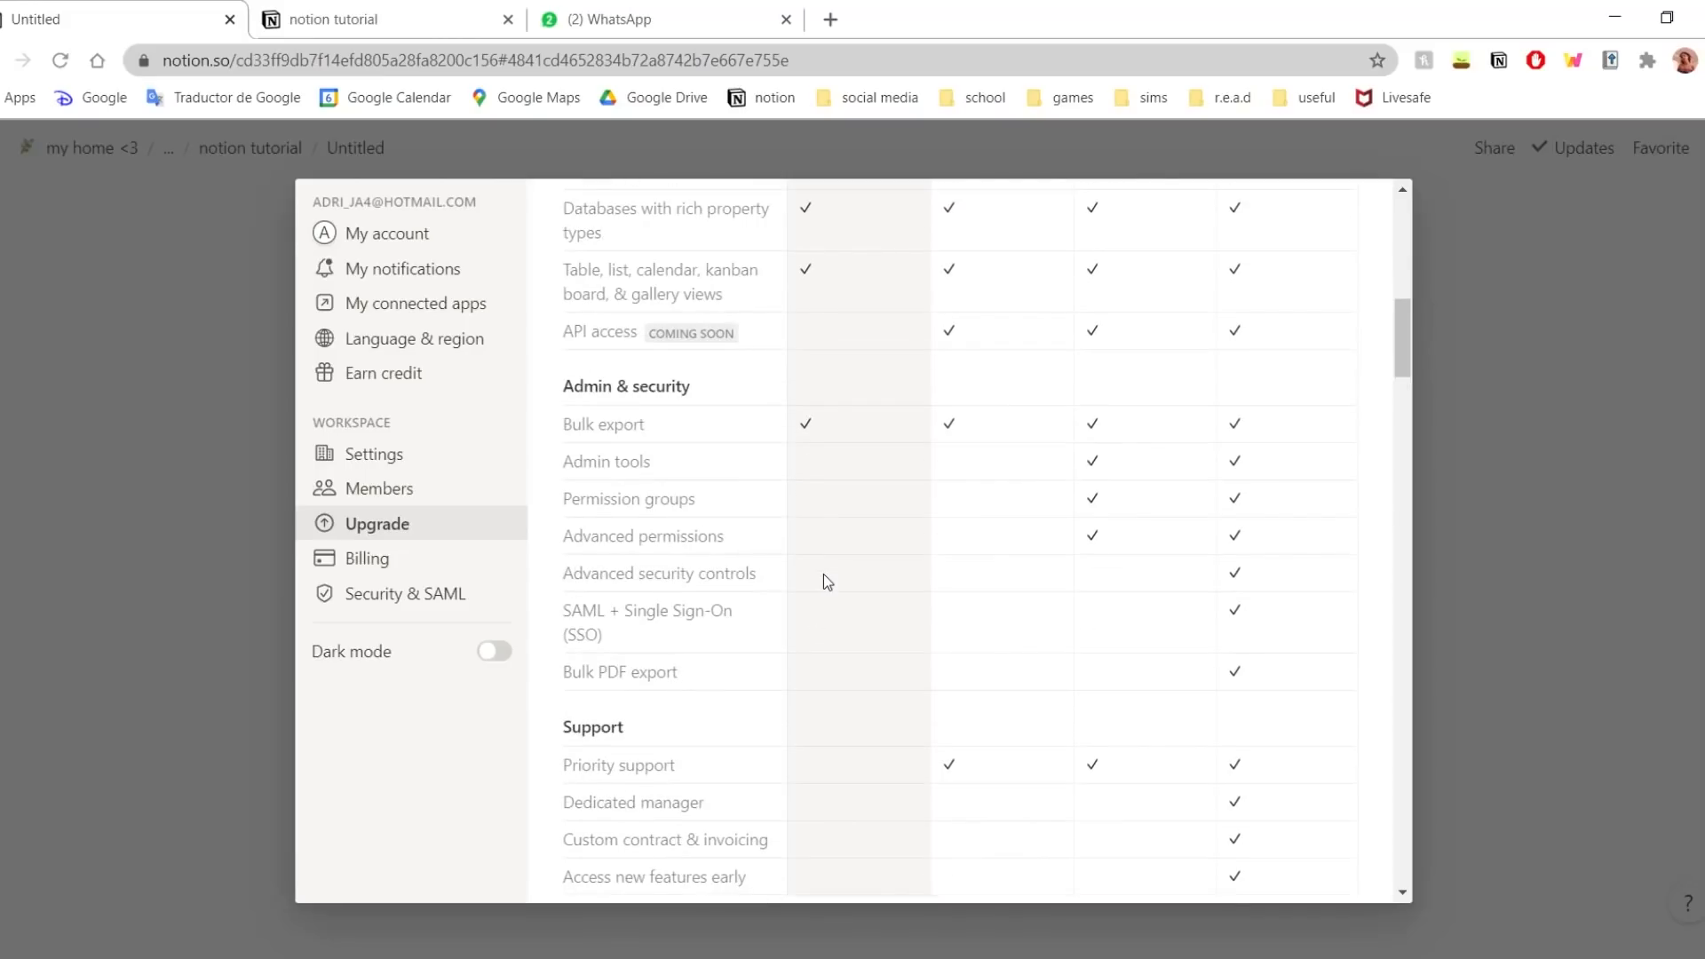
scroll(819, 582, "up", 12)
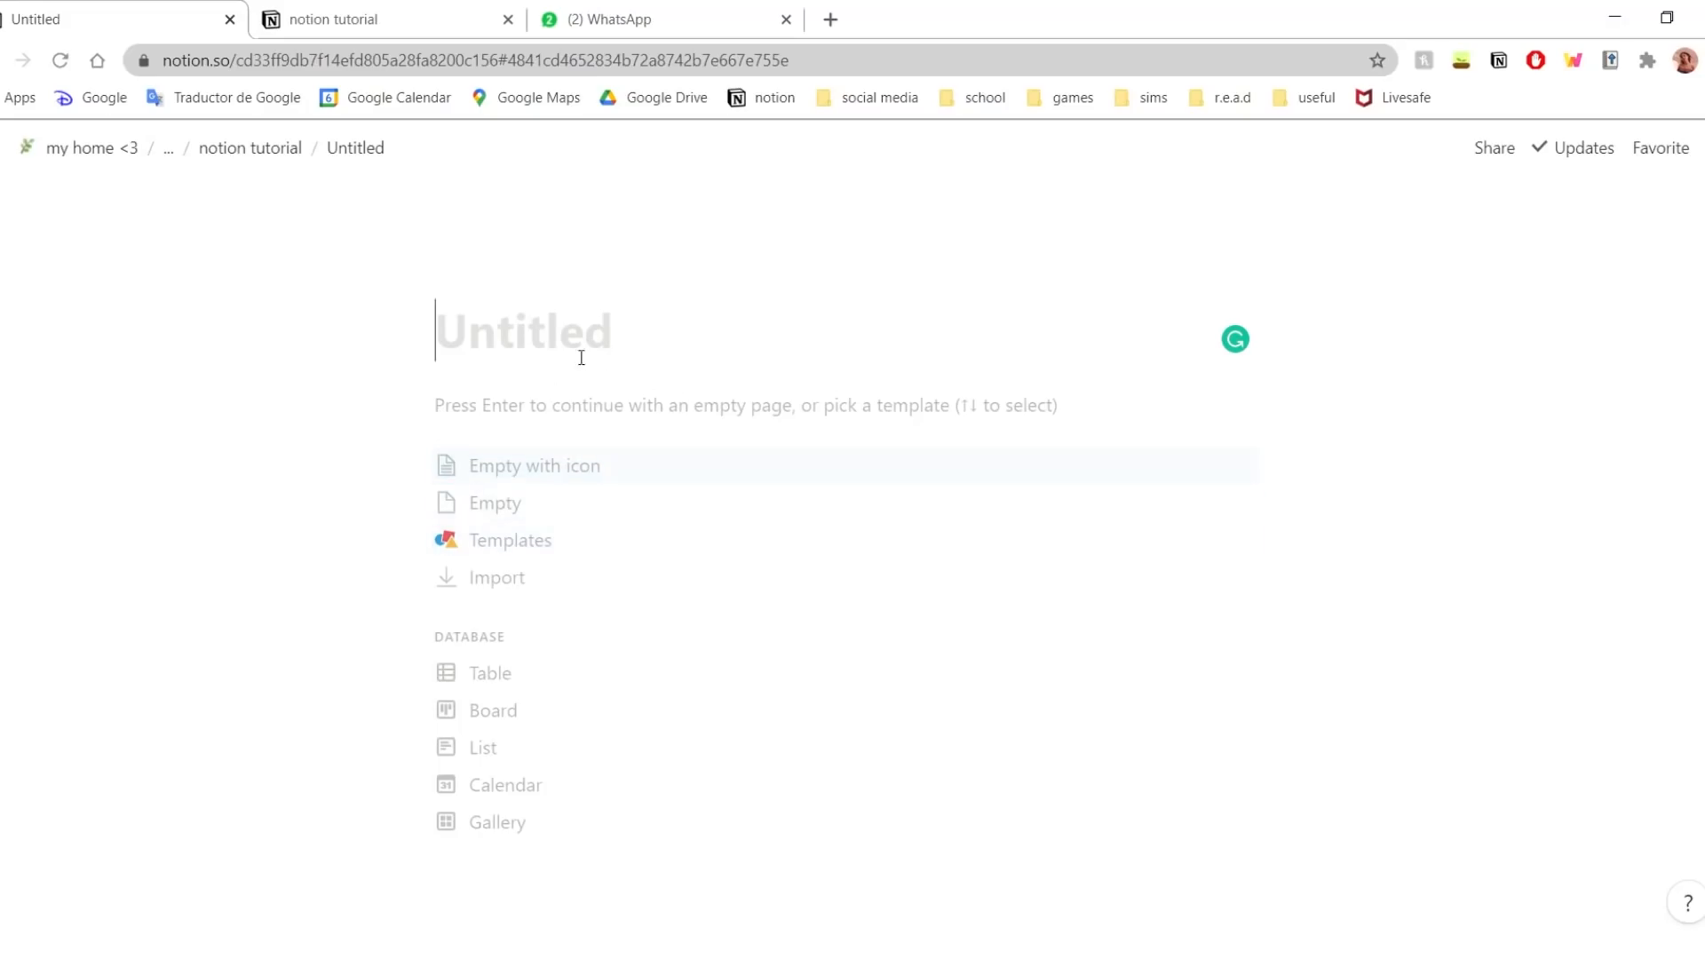
- Title the untitled page "example" and add an icon to it
left_click(511, 342)
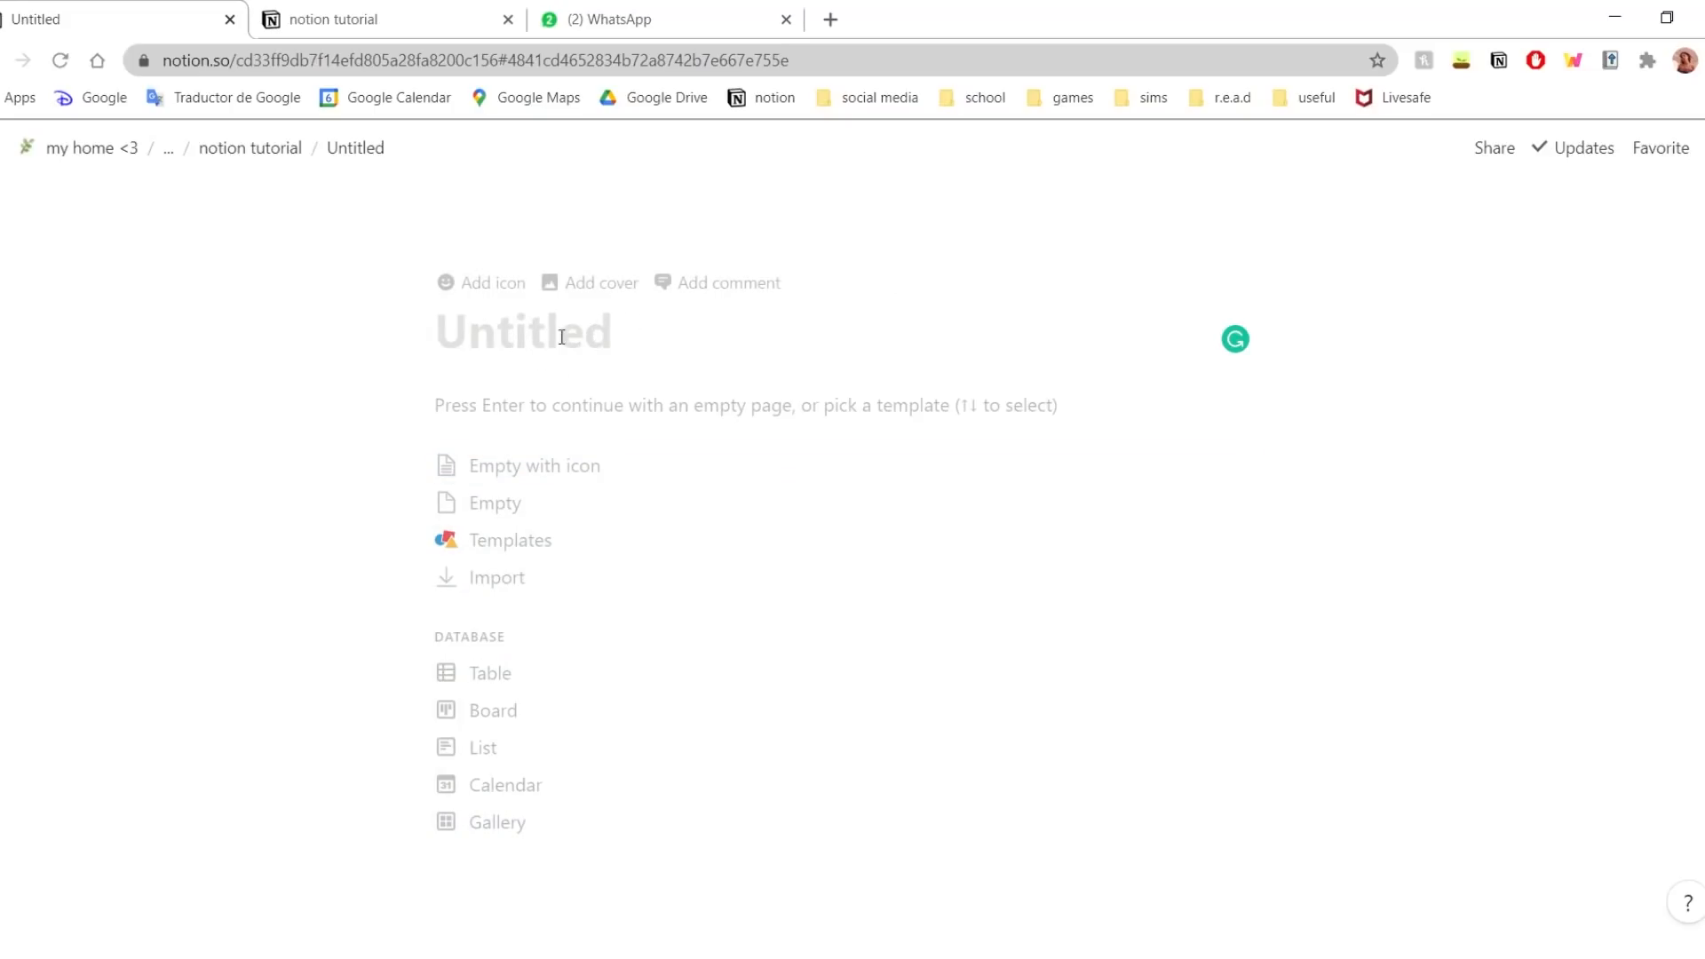
type("example")
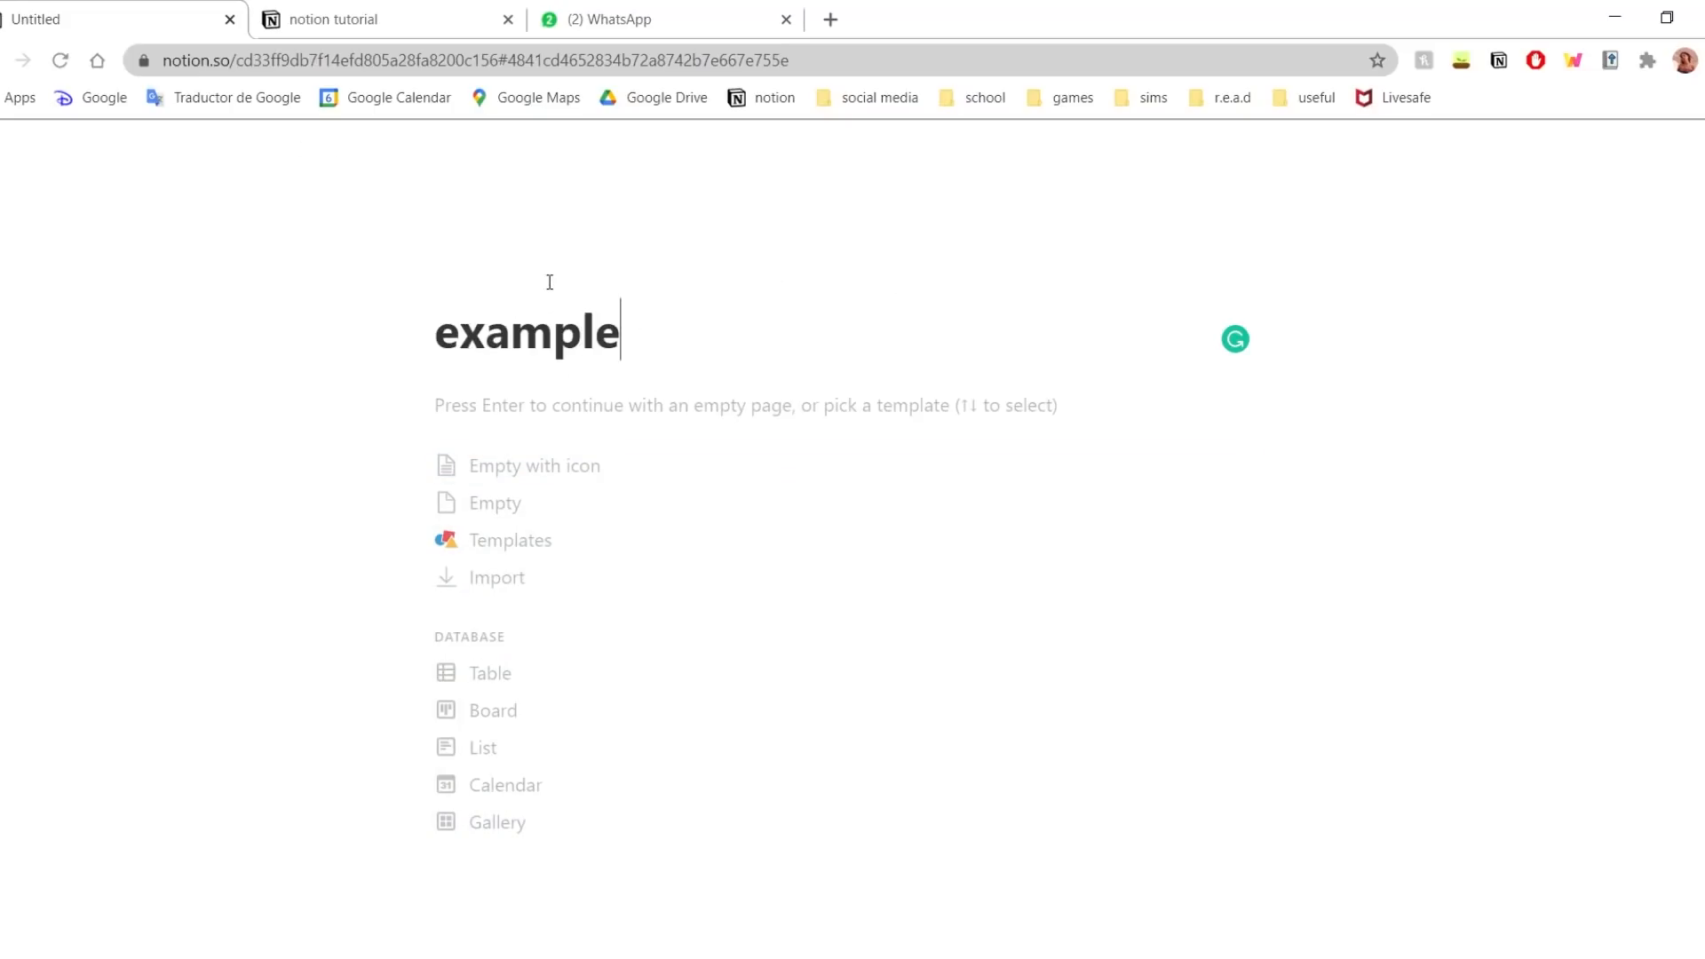
left_click(508, 285)
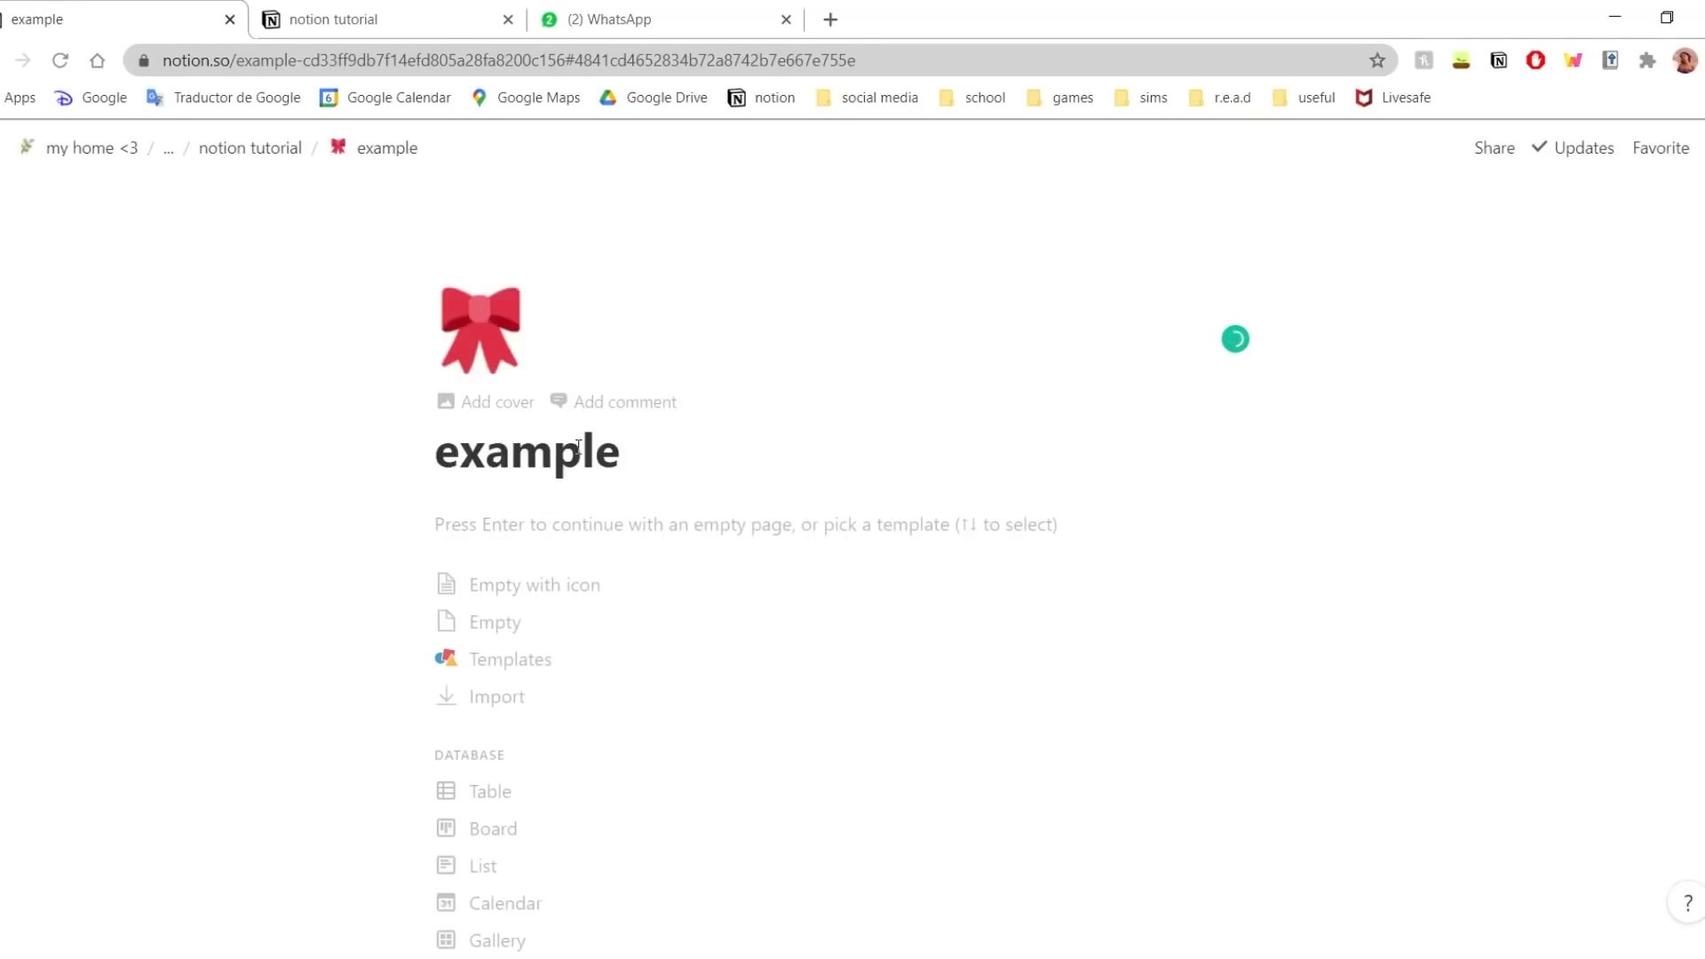
- Change the page icon to the dog face emoji and add a cover image
left_click(503, 325)
scroll(533, 660, "down", 15)
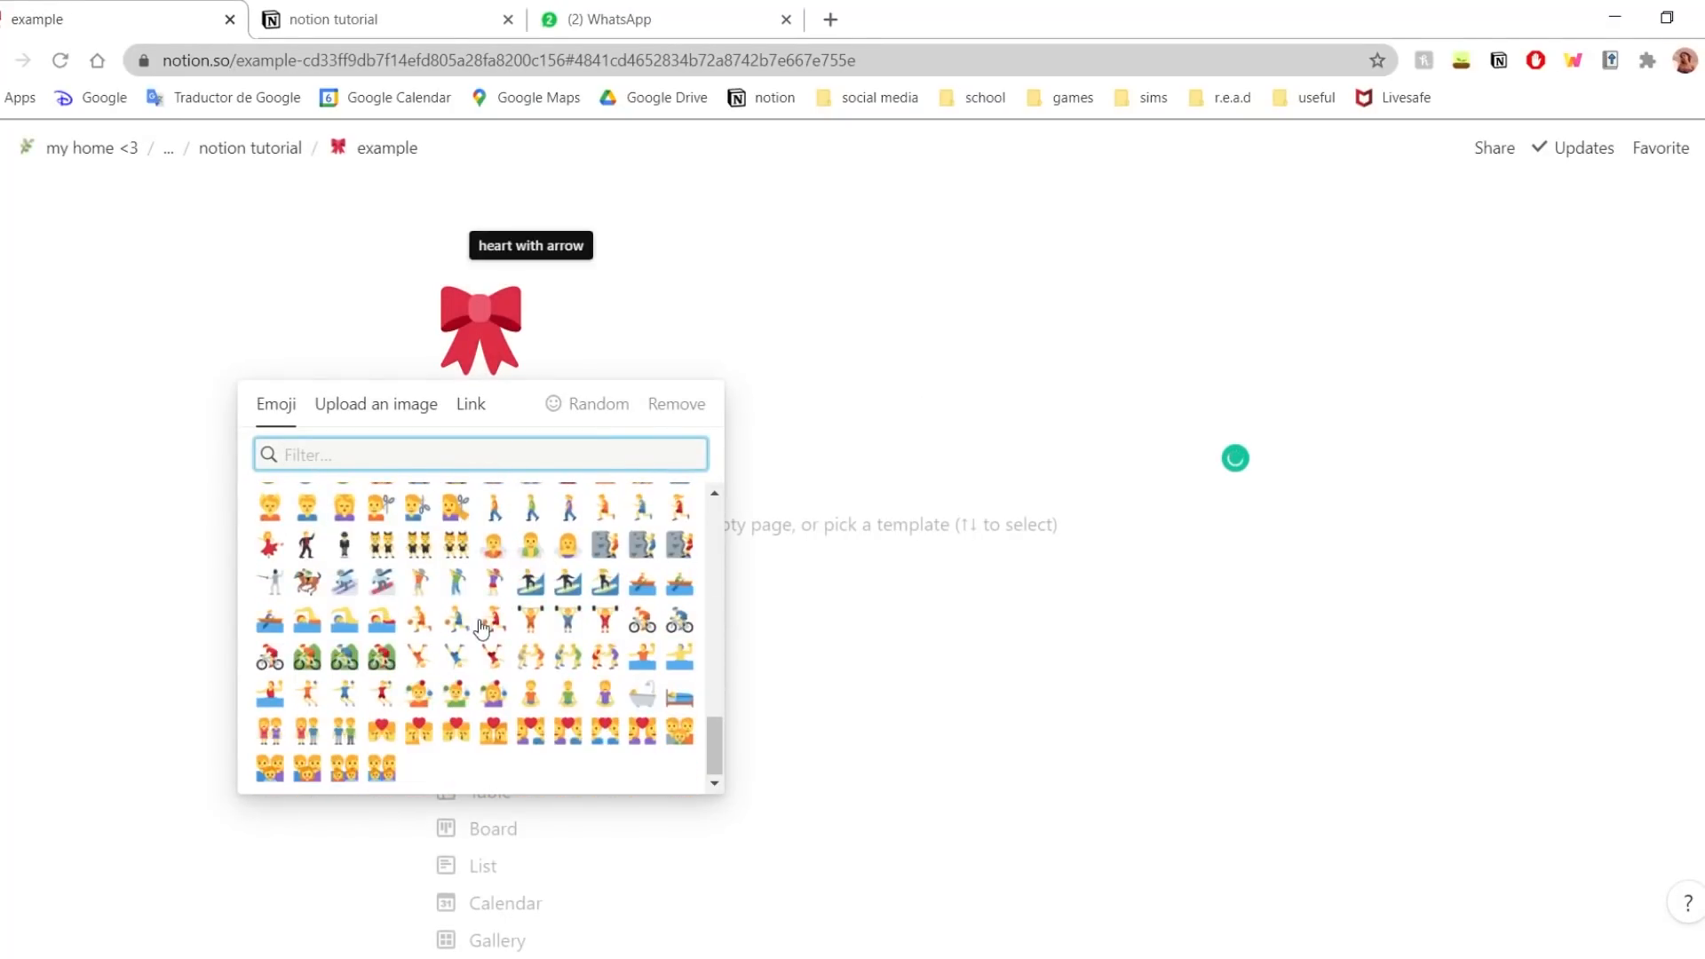
scroll(534, 659, "down", 5)
left_click(445, 413)
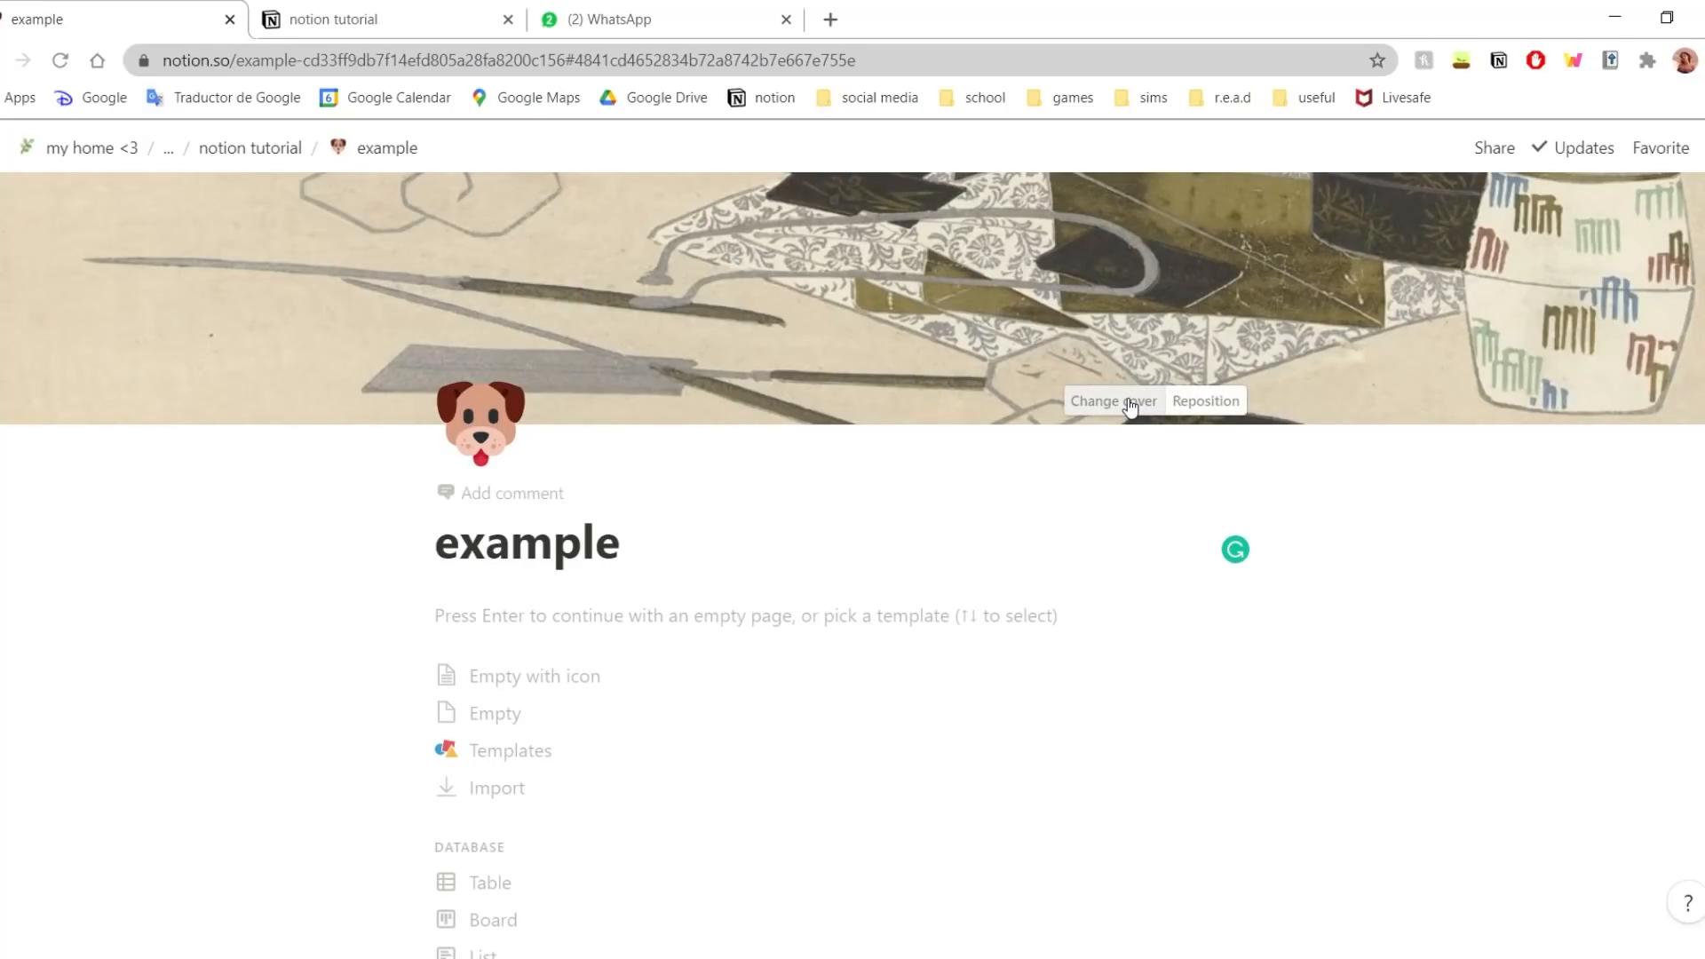
- Look through the cover image sources and replace the cover with a waterfall photo from an Unsplash search for "nature"
left_click(1129, 404)
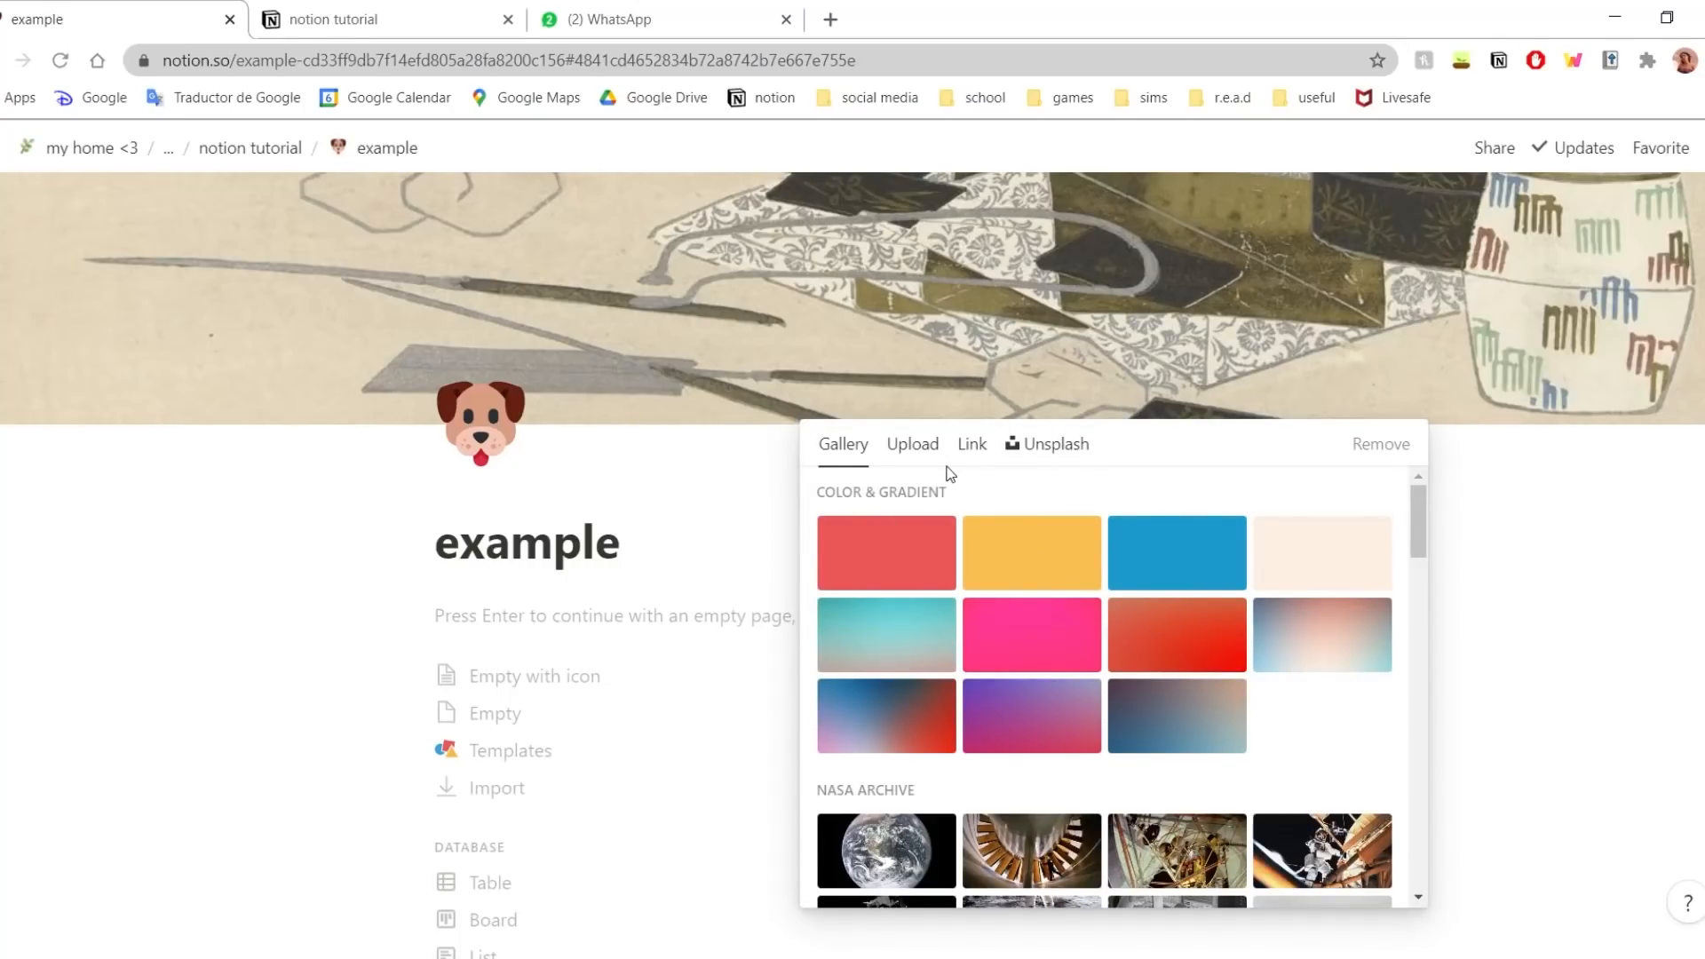
scroll(1035, 754, "down", 6)
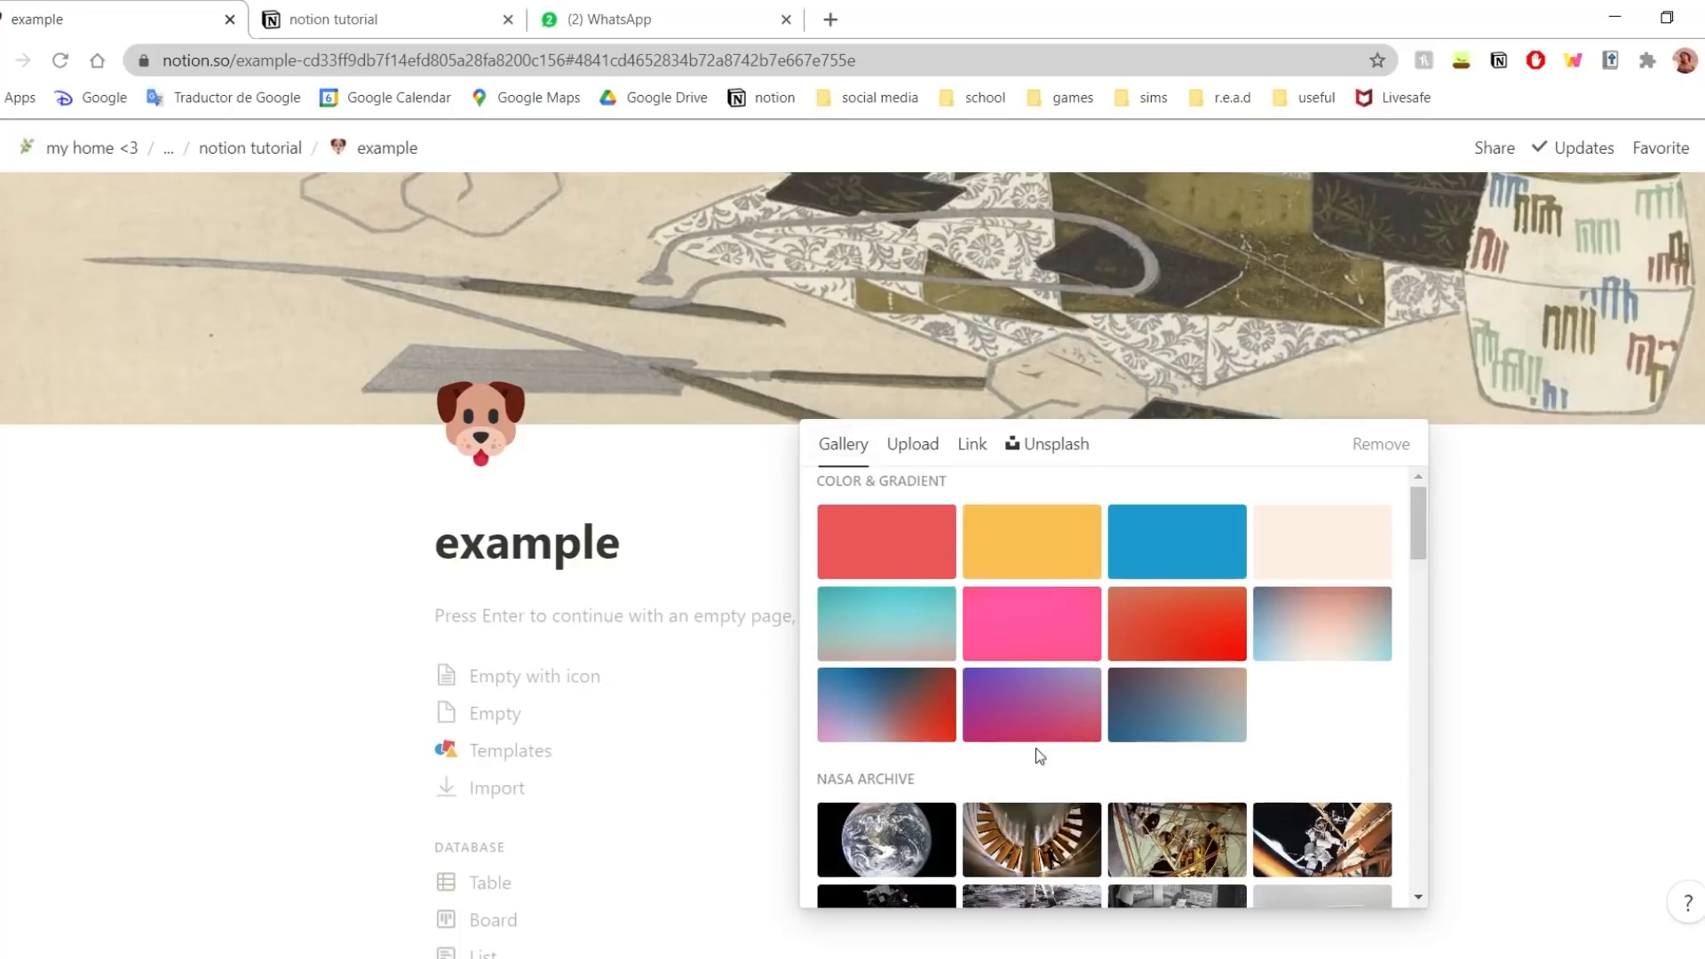
scroll(997, 787, "down", 10)
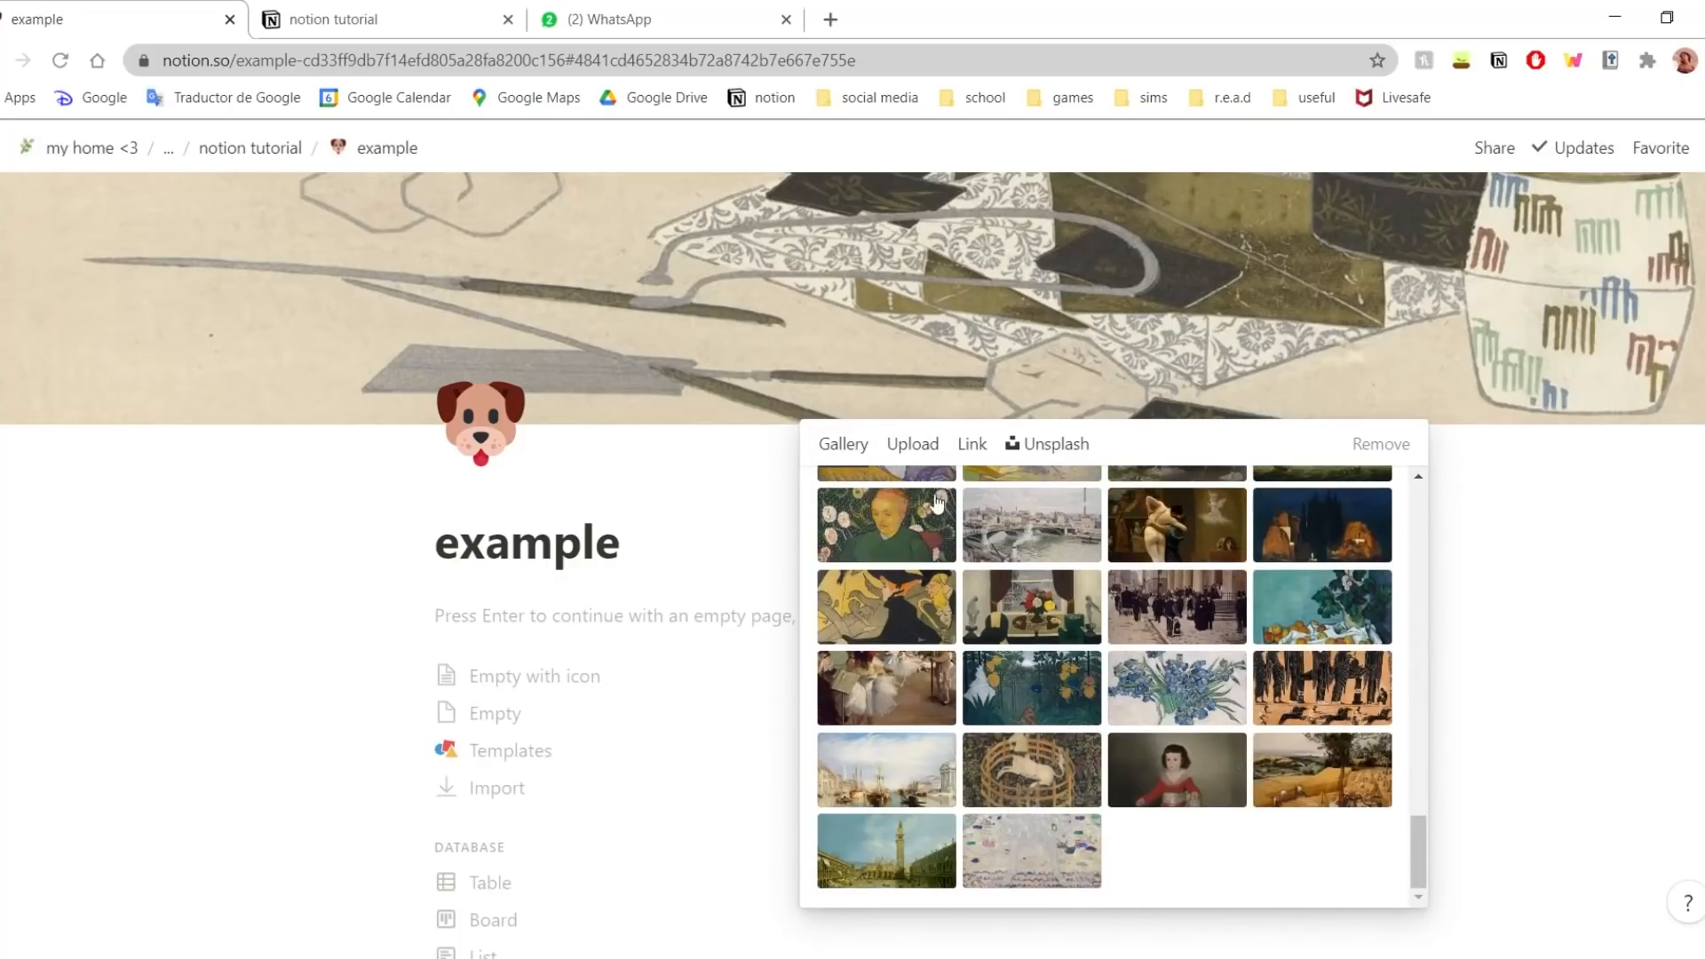
left_click(923, 449)
left_click(1033, 449)
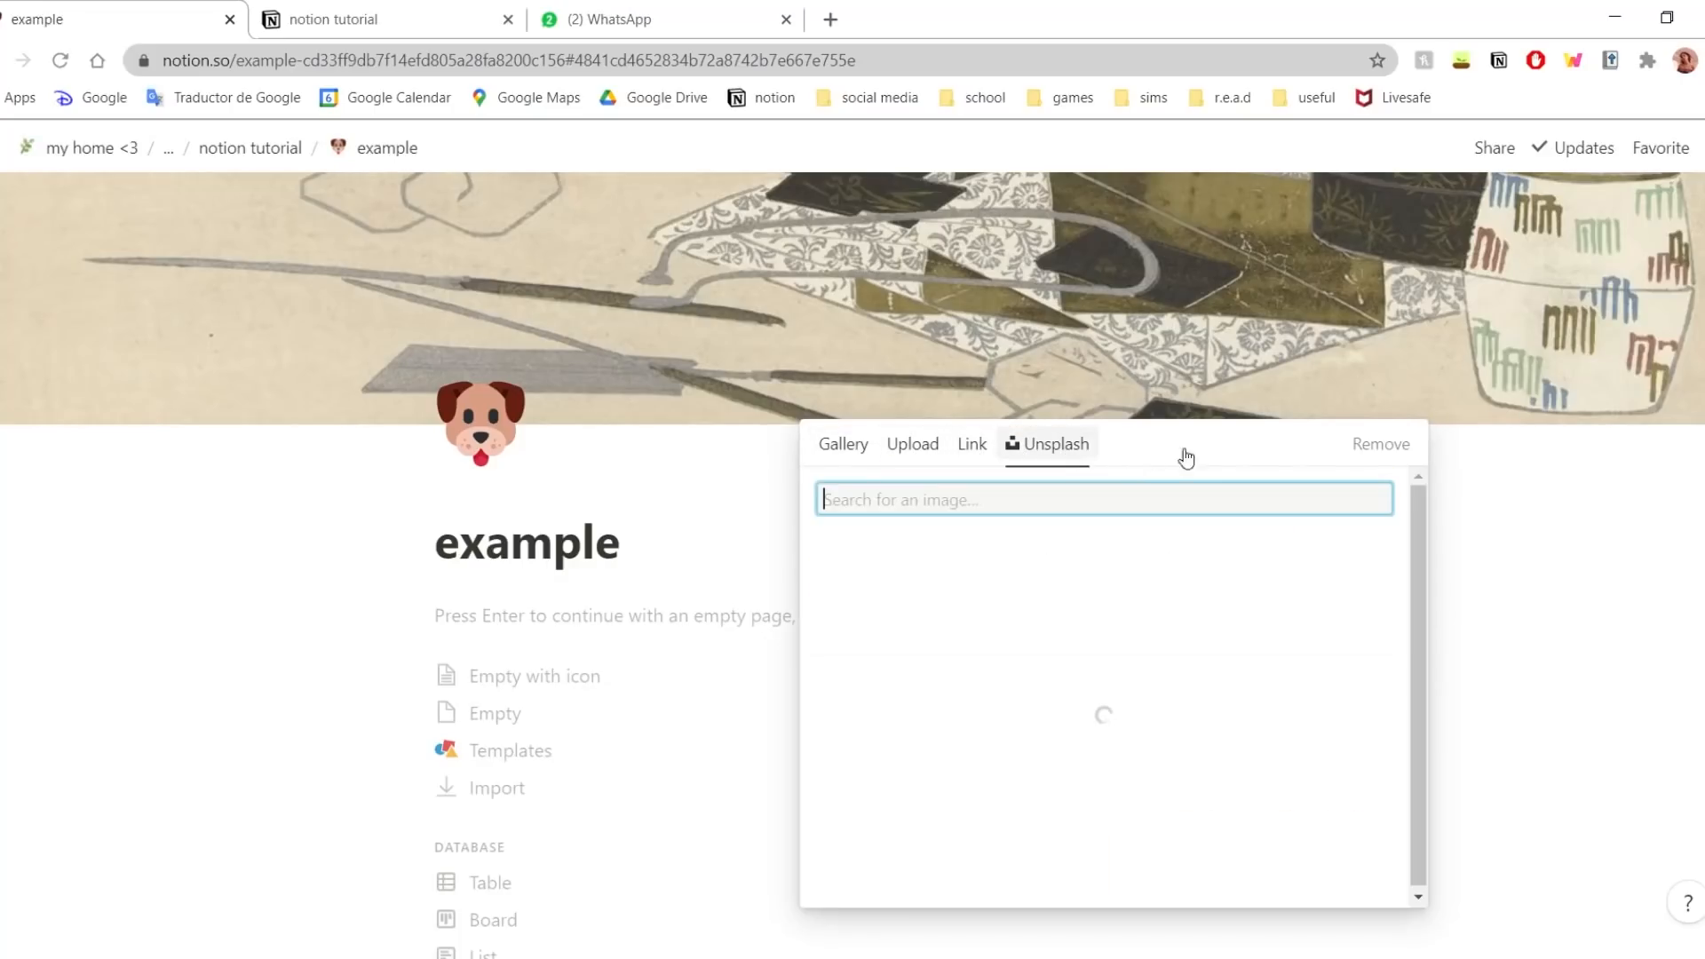
scroll(1155, 657, "down", 5)
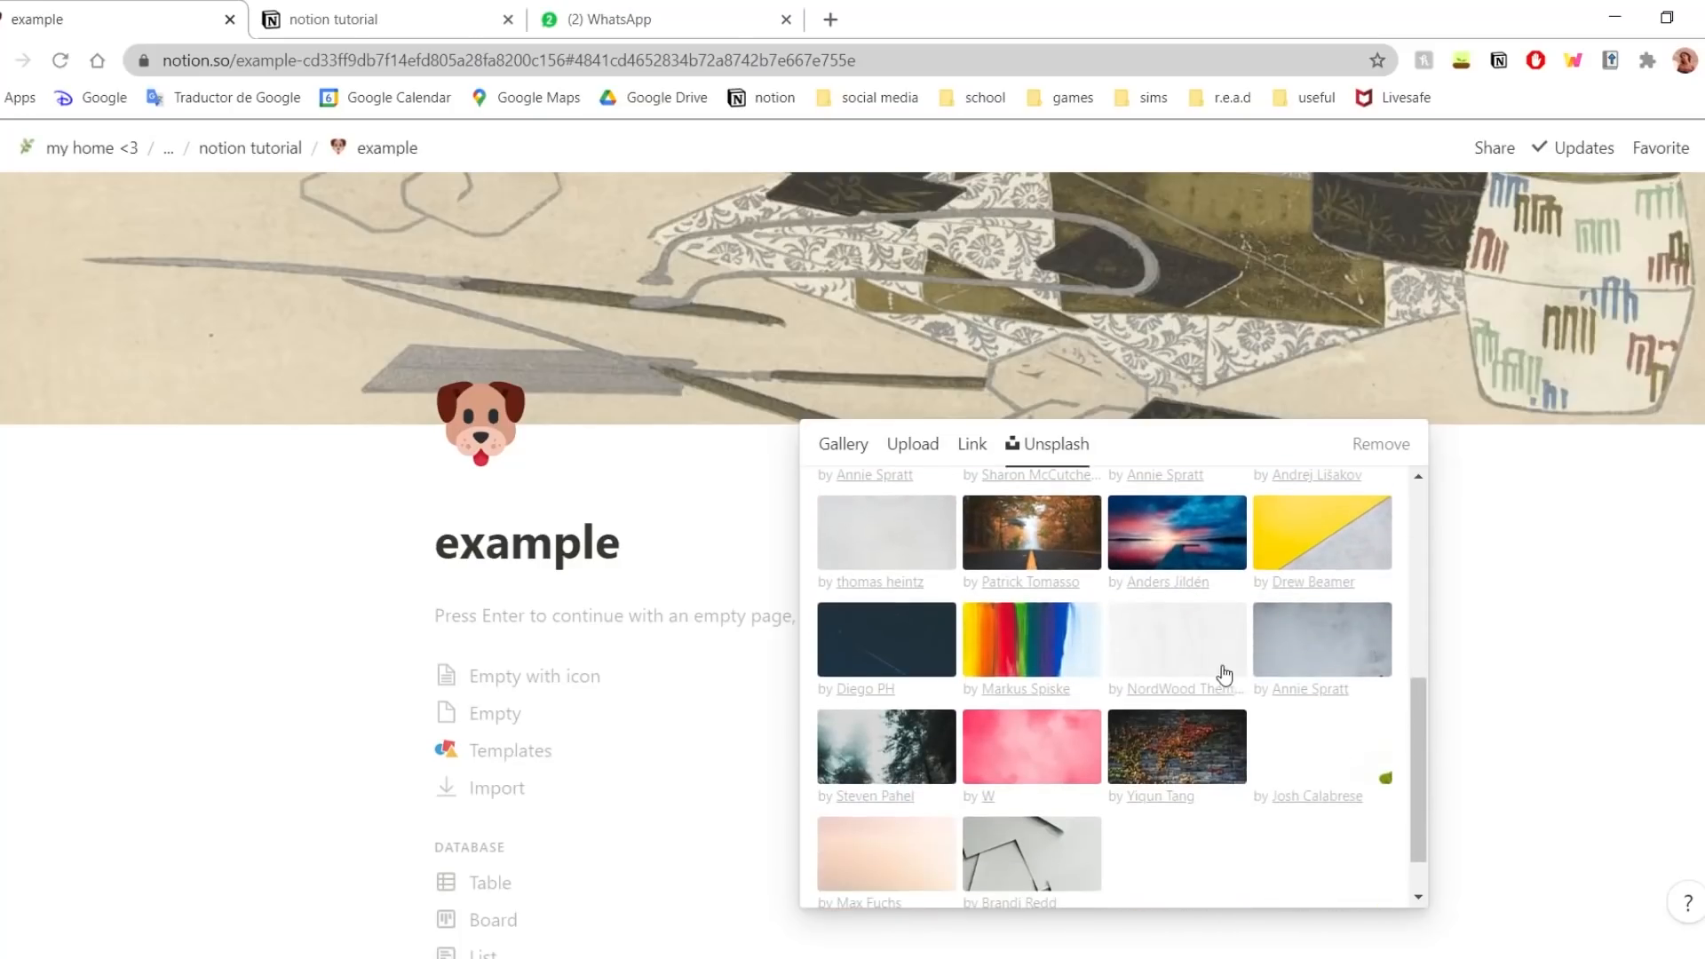
scroll(1142, 568, "up", 5)
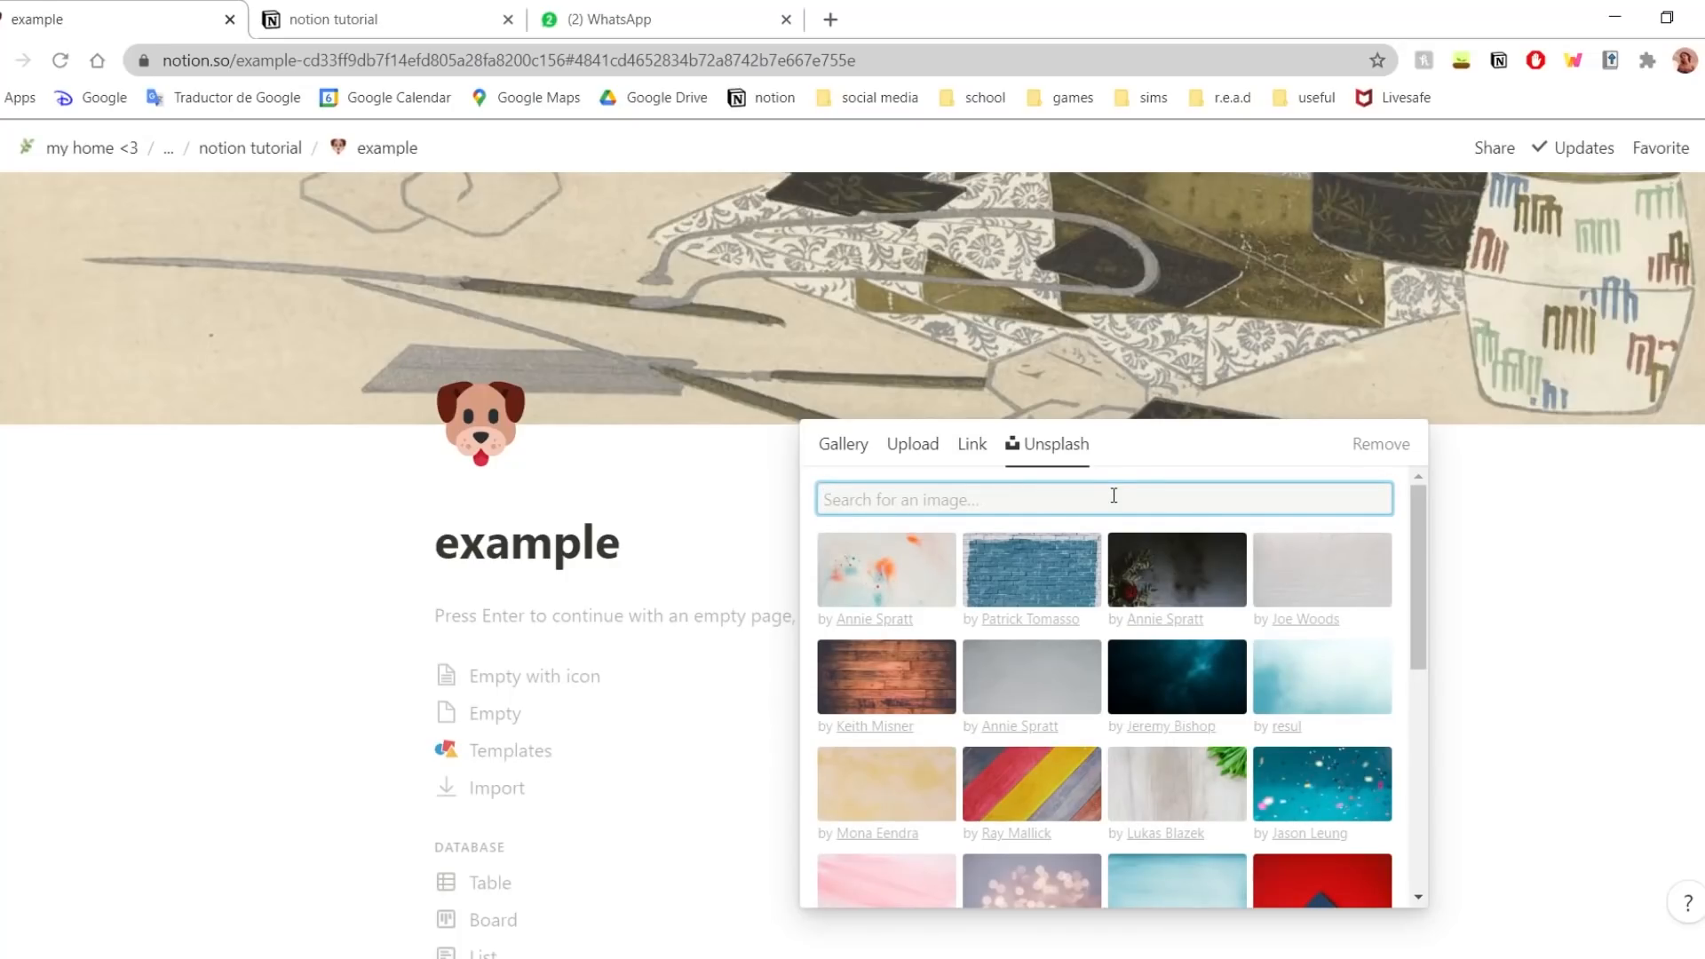
type("nature")
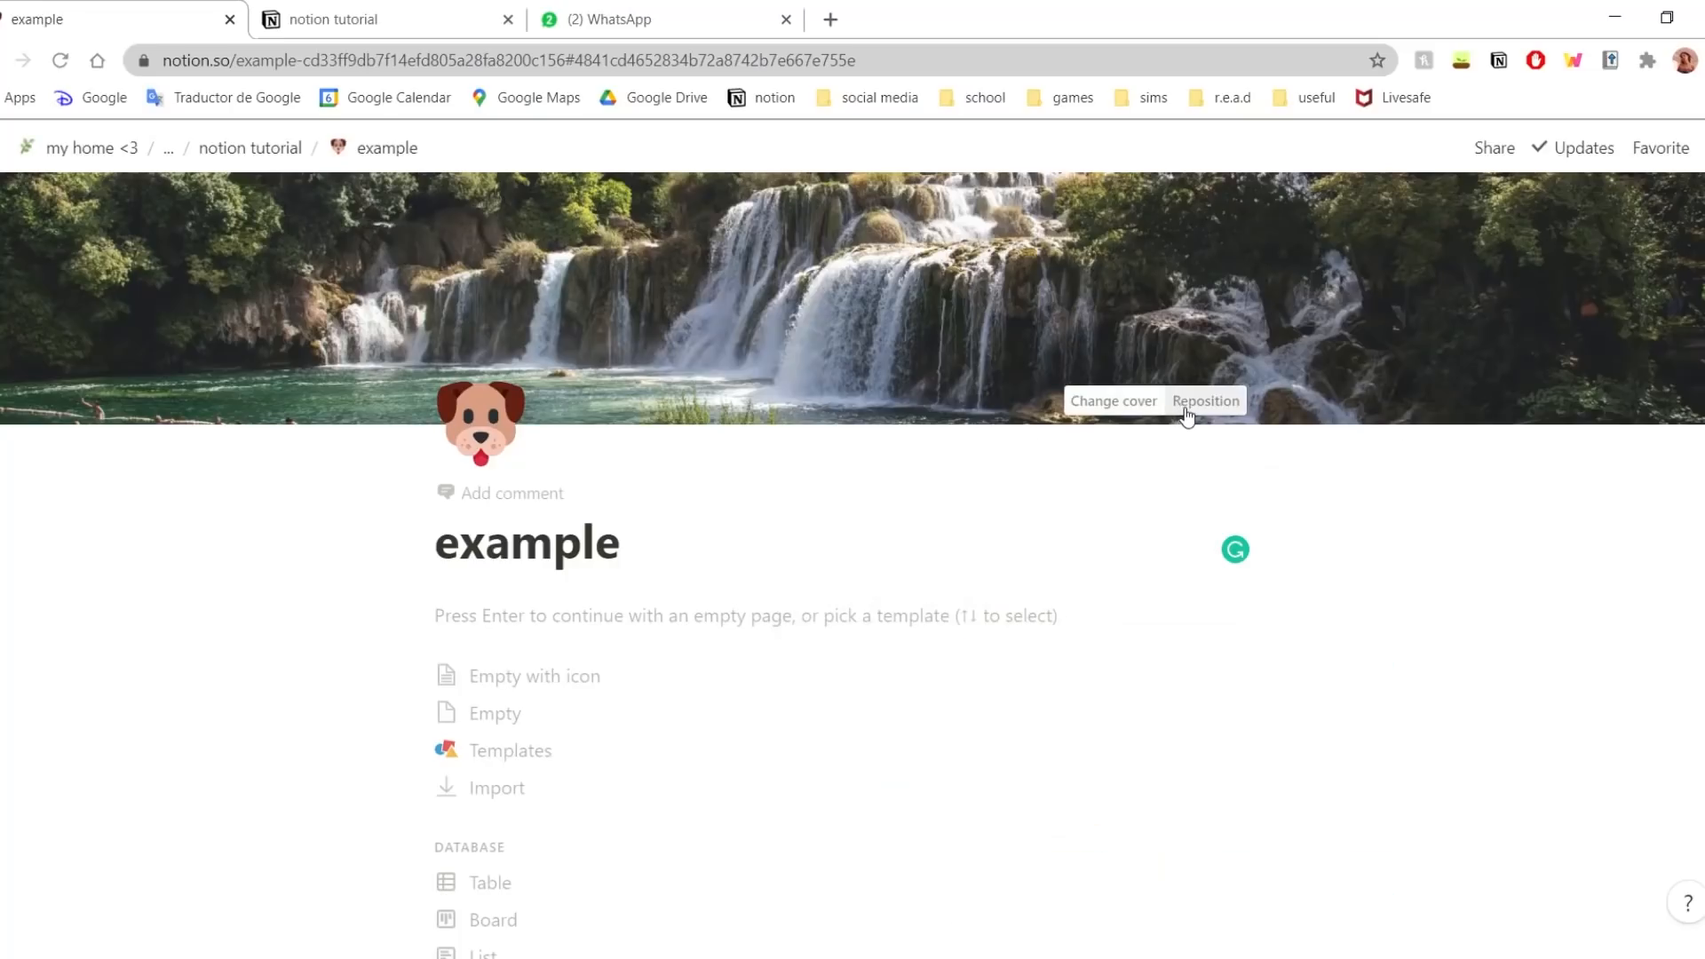
- Reposition the cover photo to show the sky and treetops above the waterfall, and save the position
left_click(1190, 408)
left_click_drag(1512, 245, 1515, 390)
left_click_drag(1510, 205, 1501, 242)
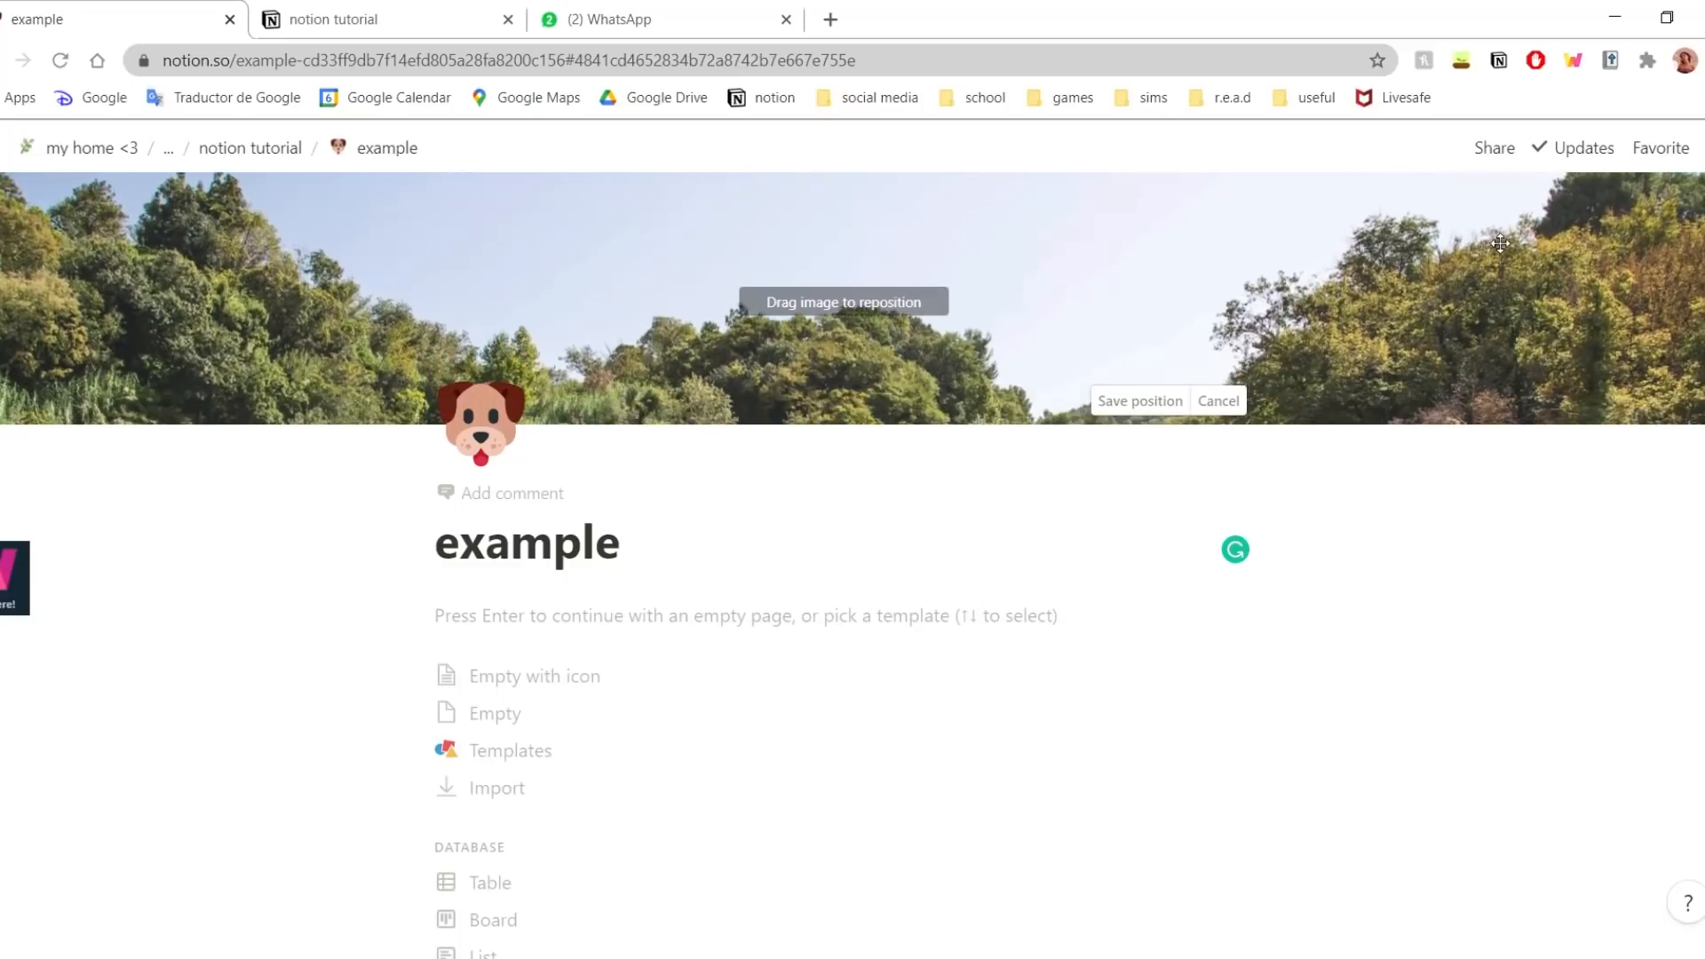
left_click(1163, 399)
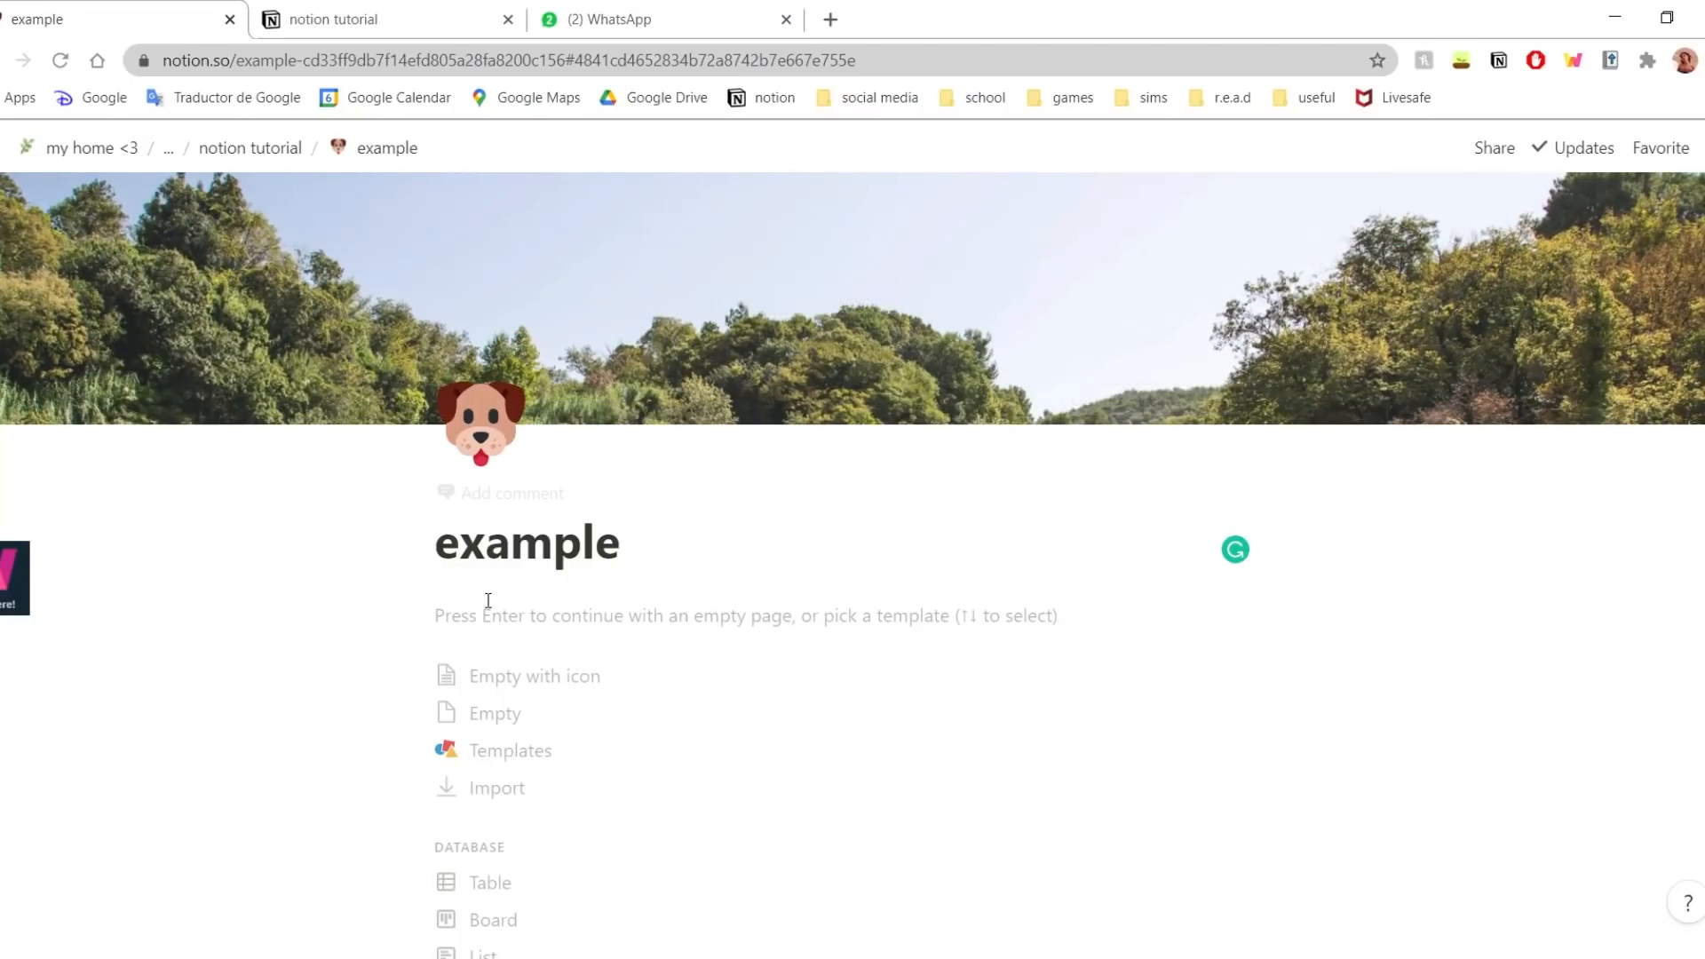
- Continue with an empty page body instead of picking a template or database
scroll(1168, 512, "down", 1)
scroll(1168, 512, "down", 1)
scroll(1306, 514, "up", 1)
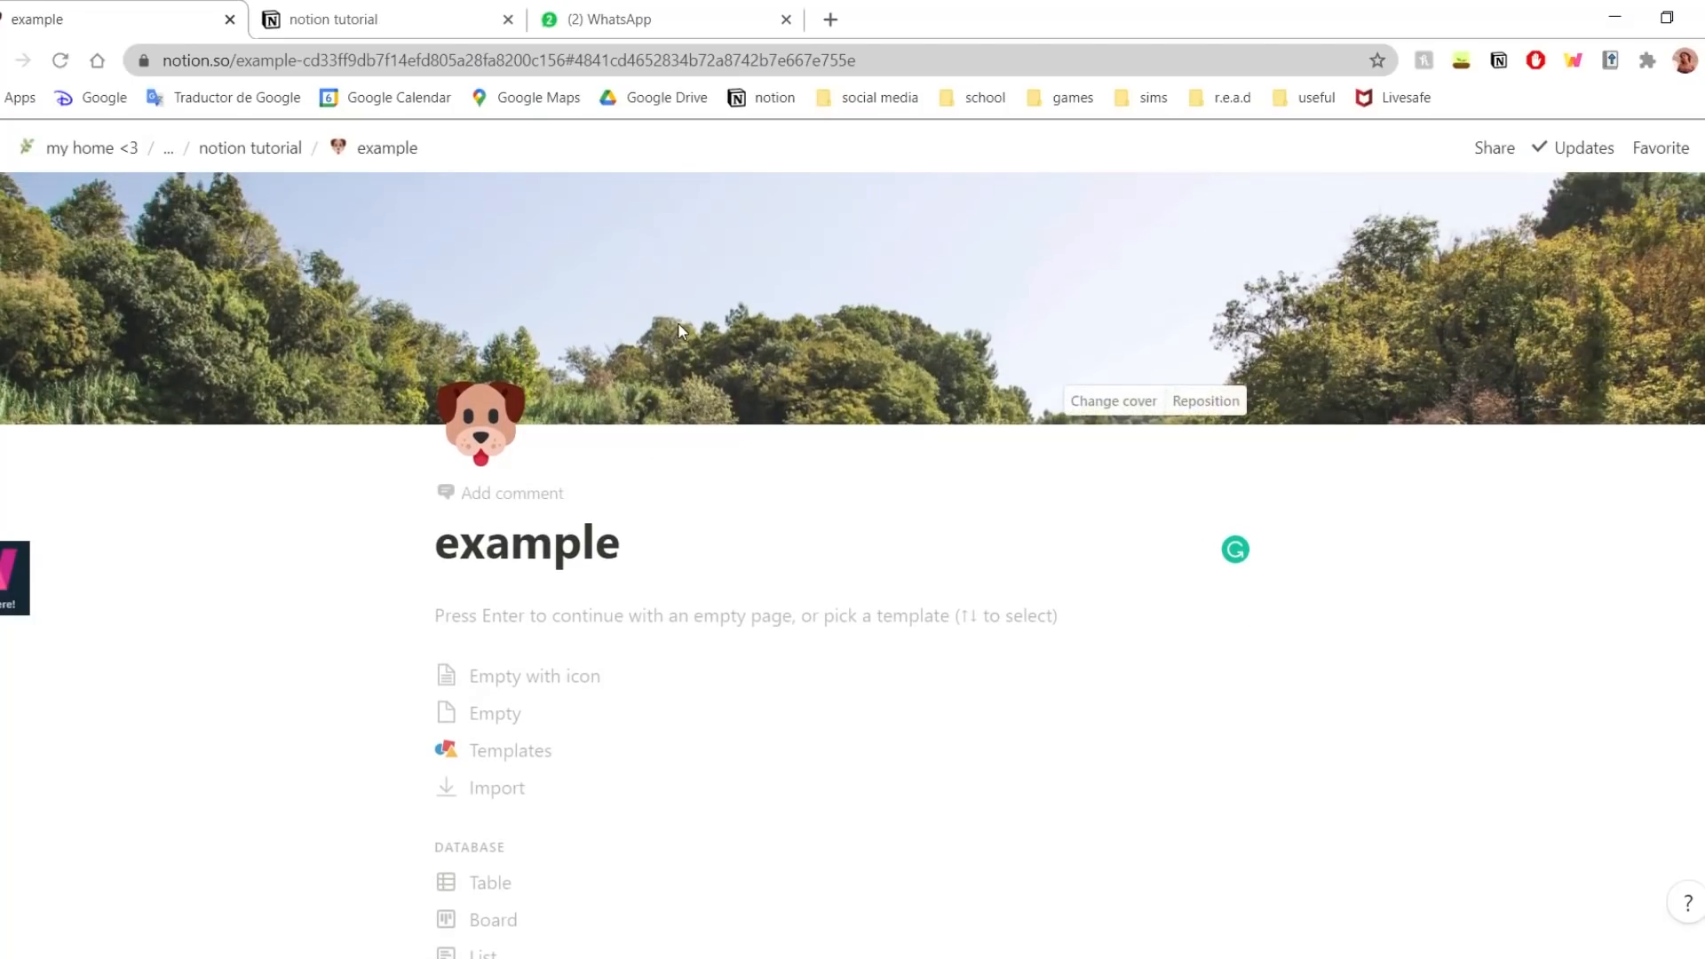
key("Return")
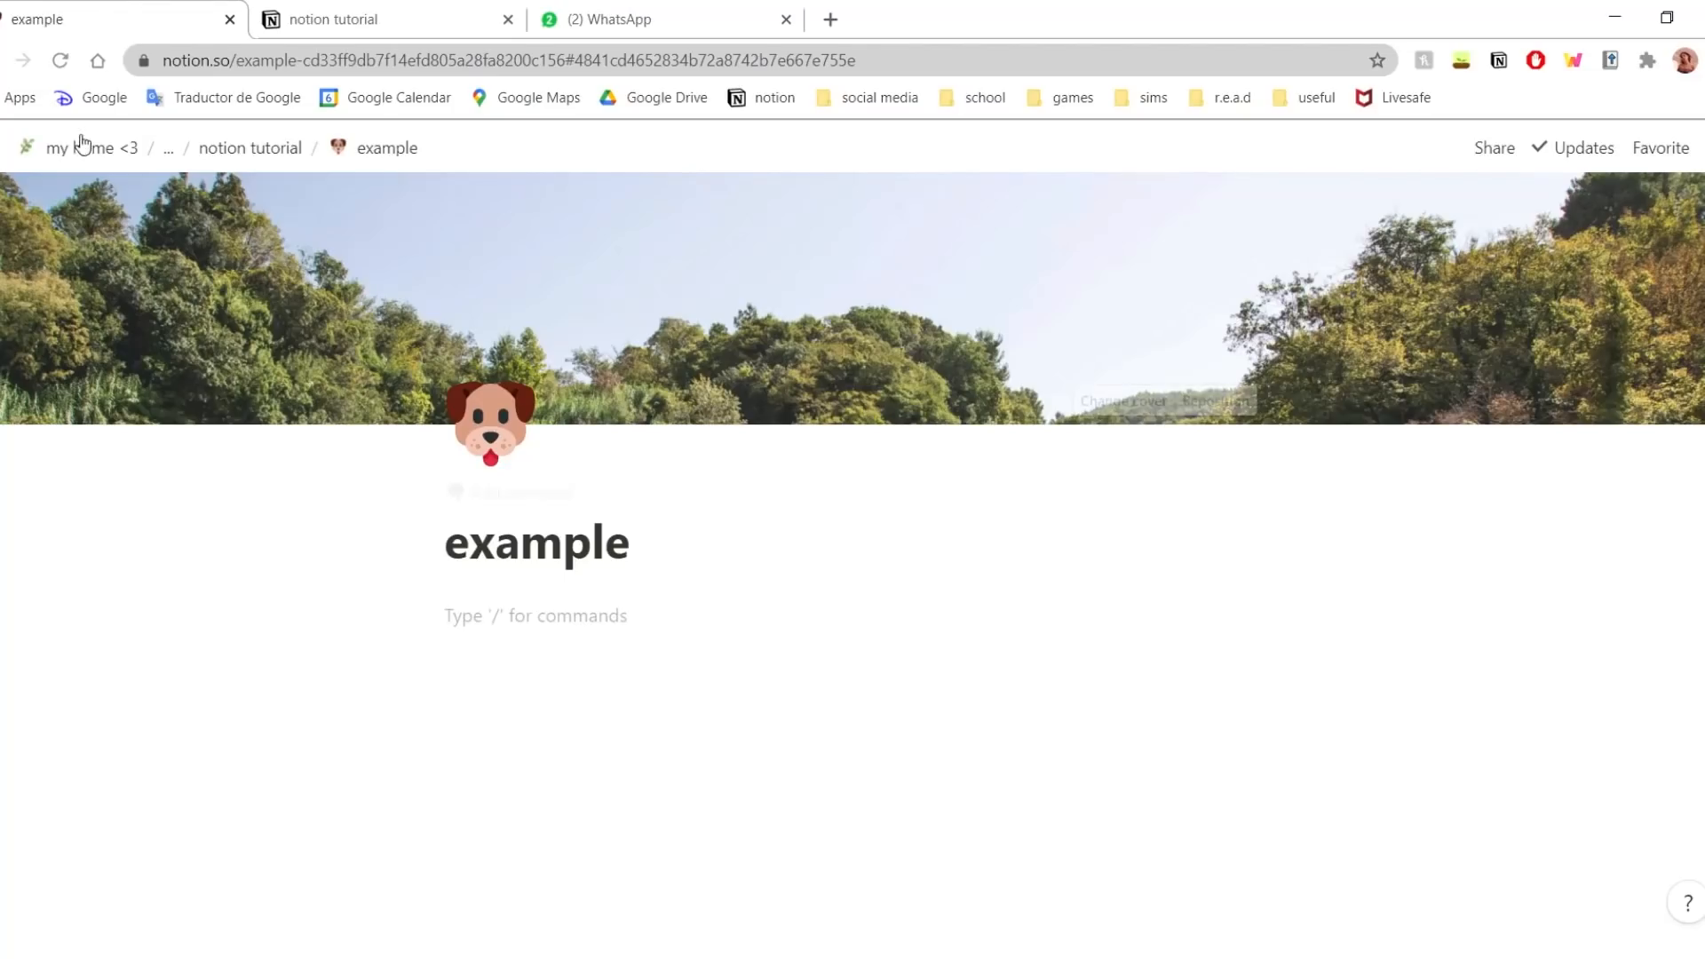
- Keep the sidebar permanently open beside the page and open the template gallery
mouse_move(17, 147)
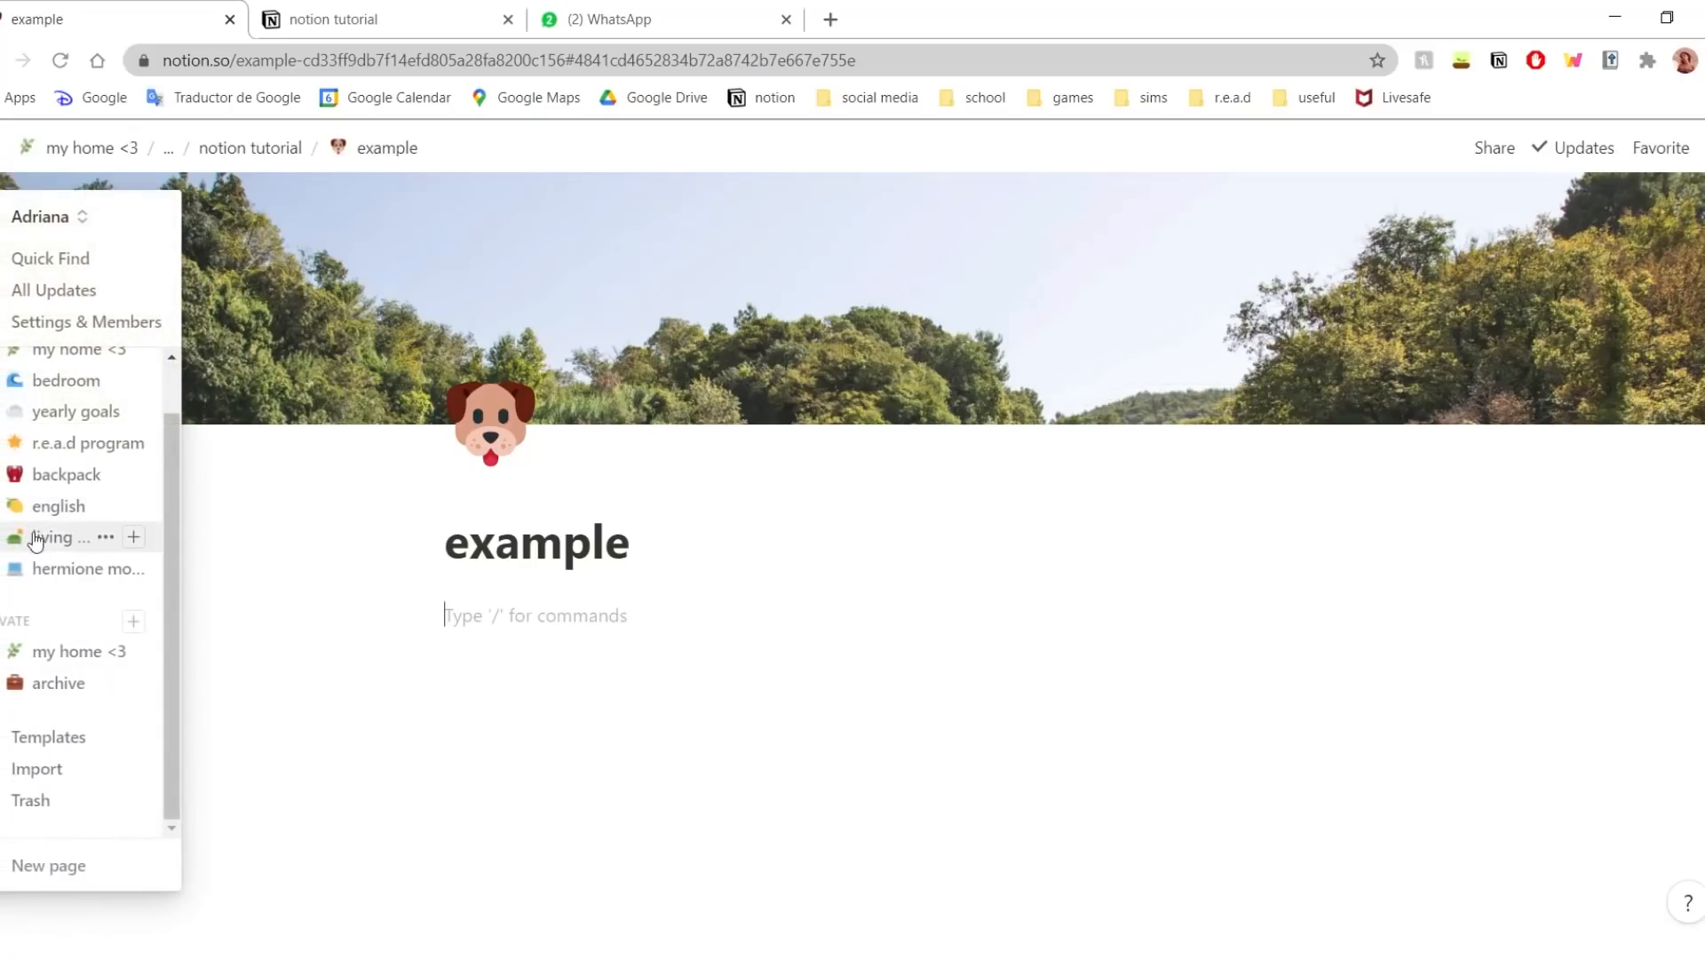
left_click(3, 149)
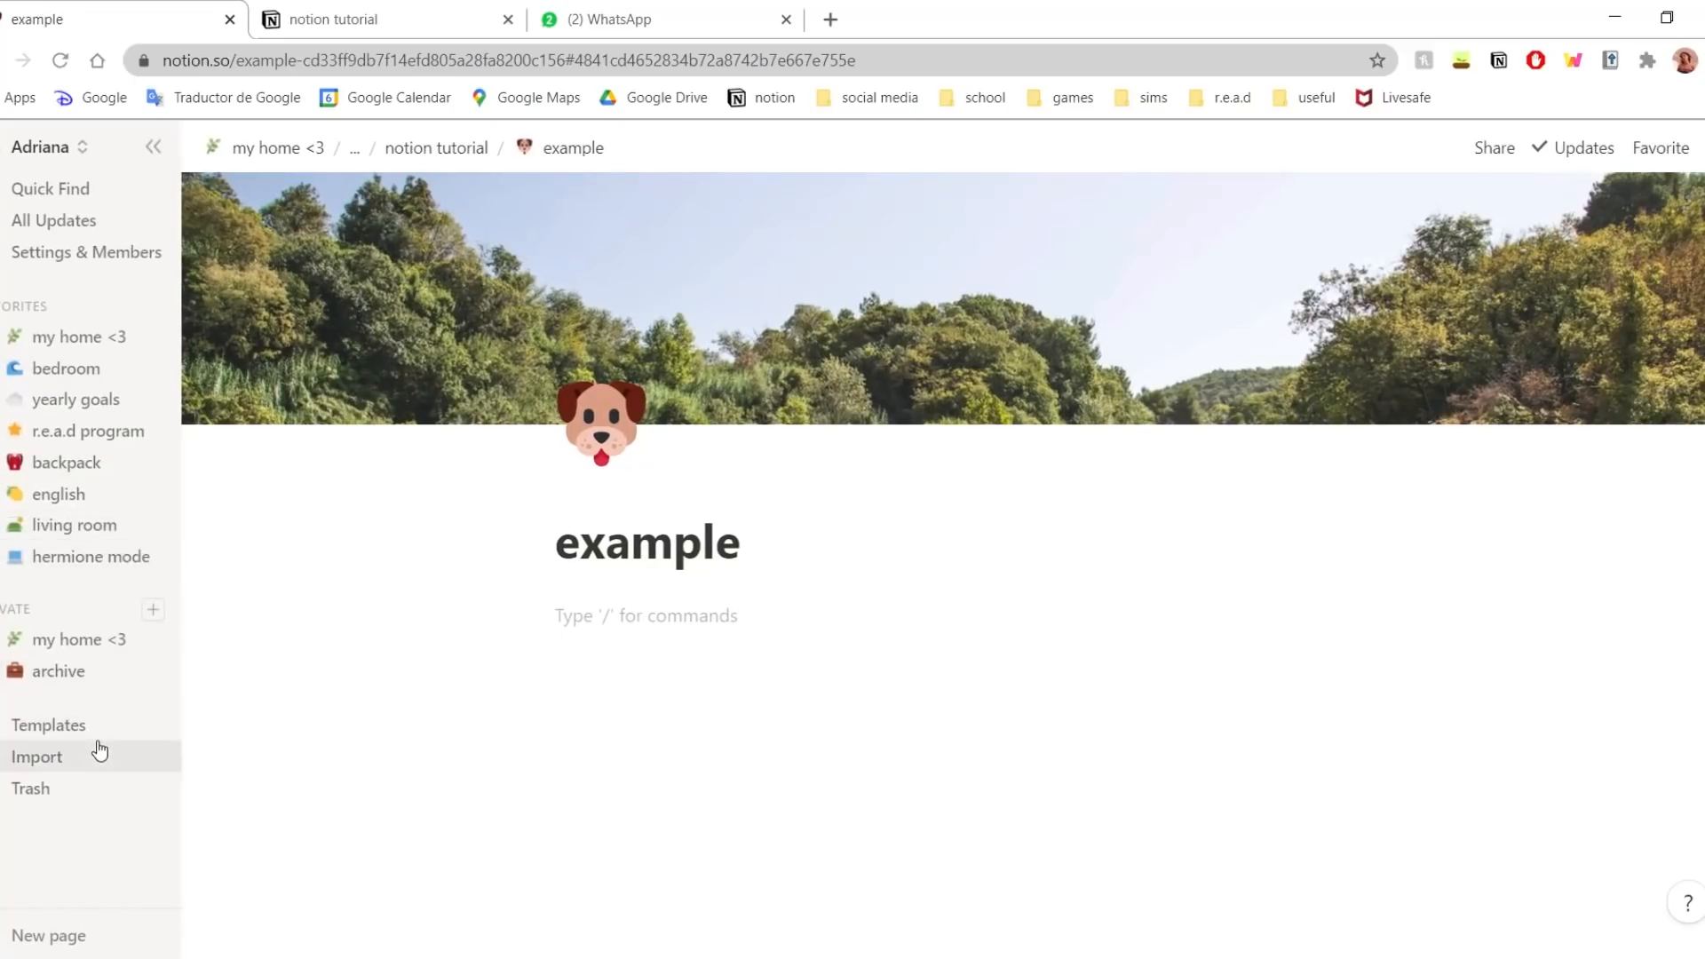
left_click(53, 726)
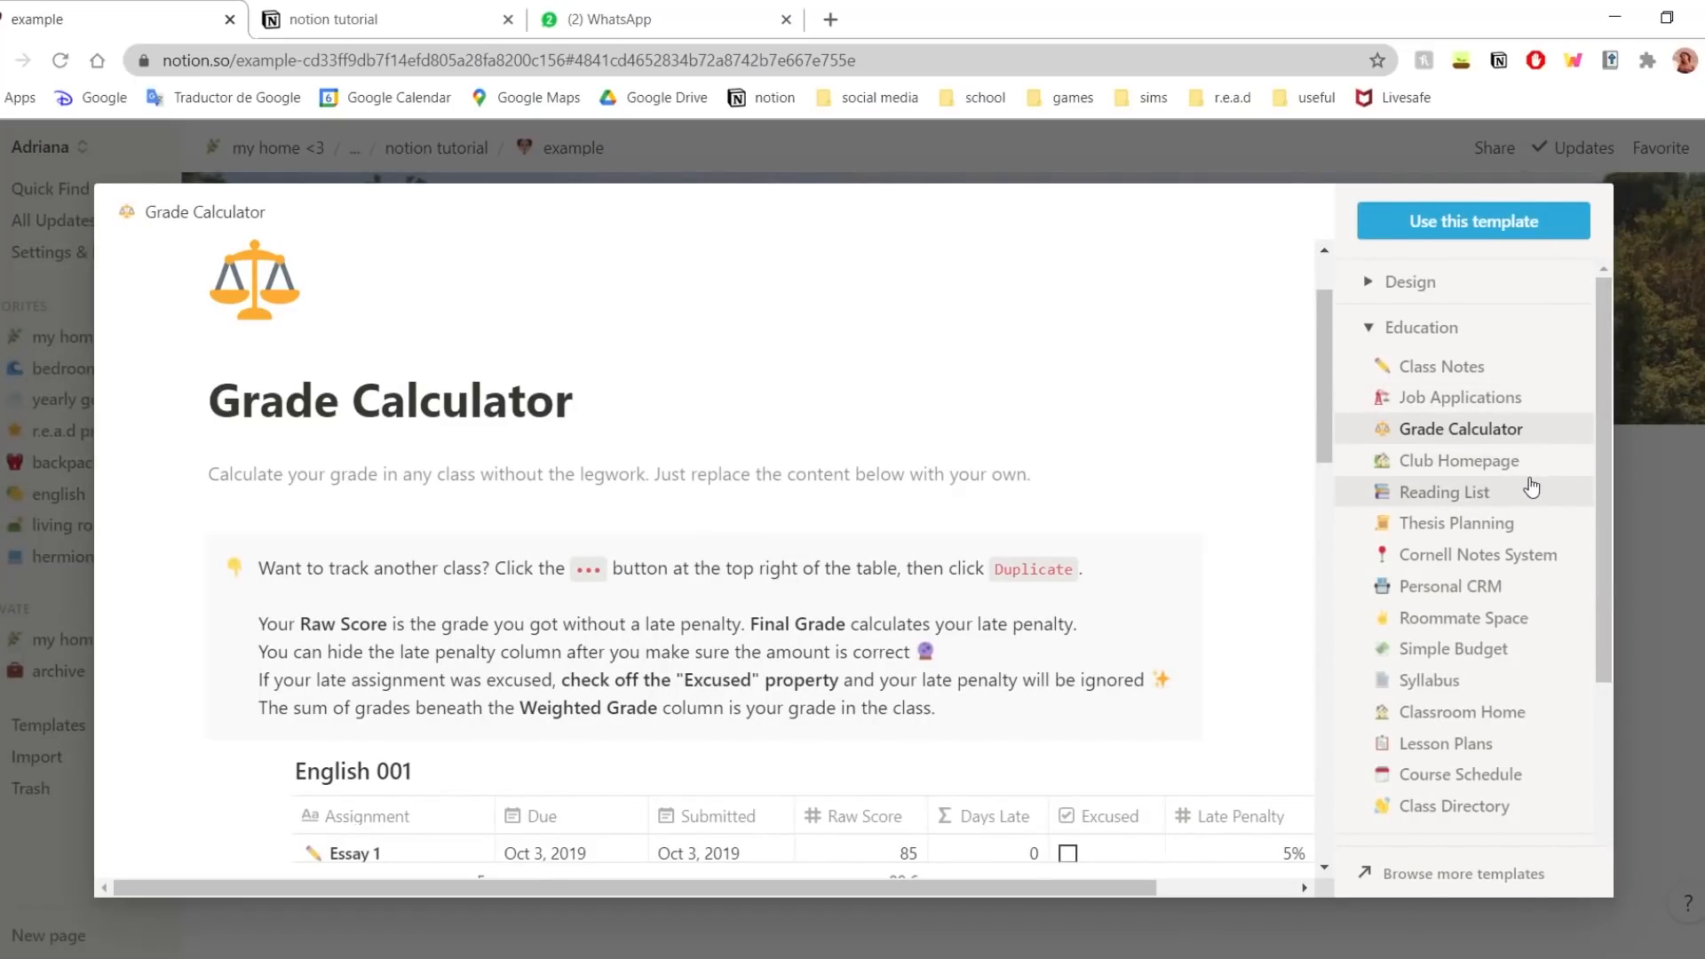
- Expand the Design templates, read through the Grade Calculator preview and look over the list of template categories
left_click(1471, 286)
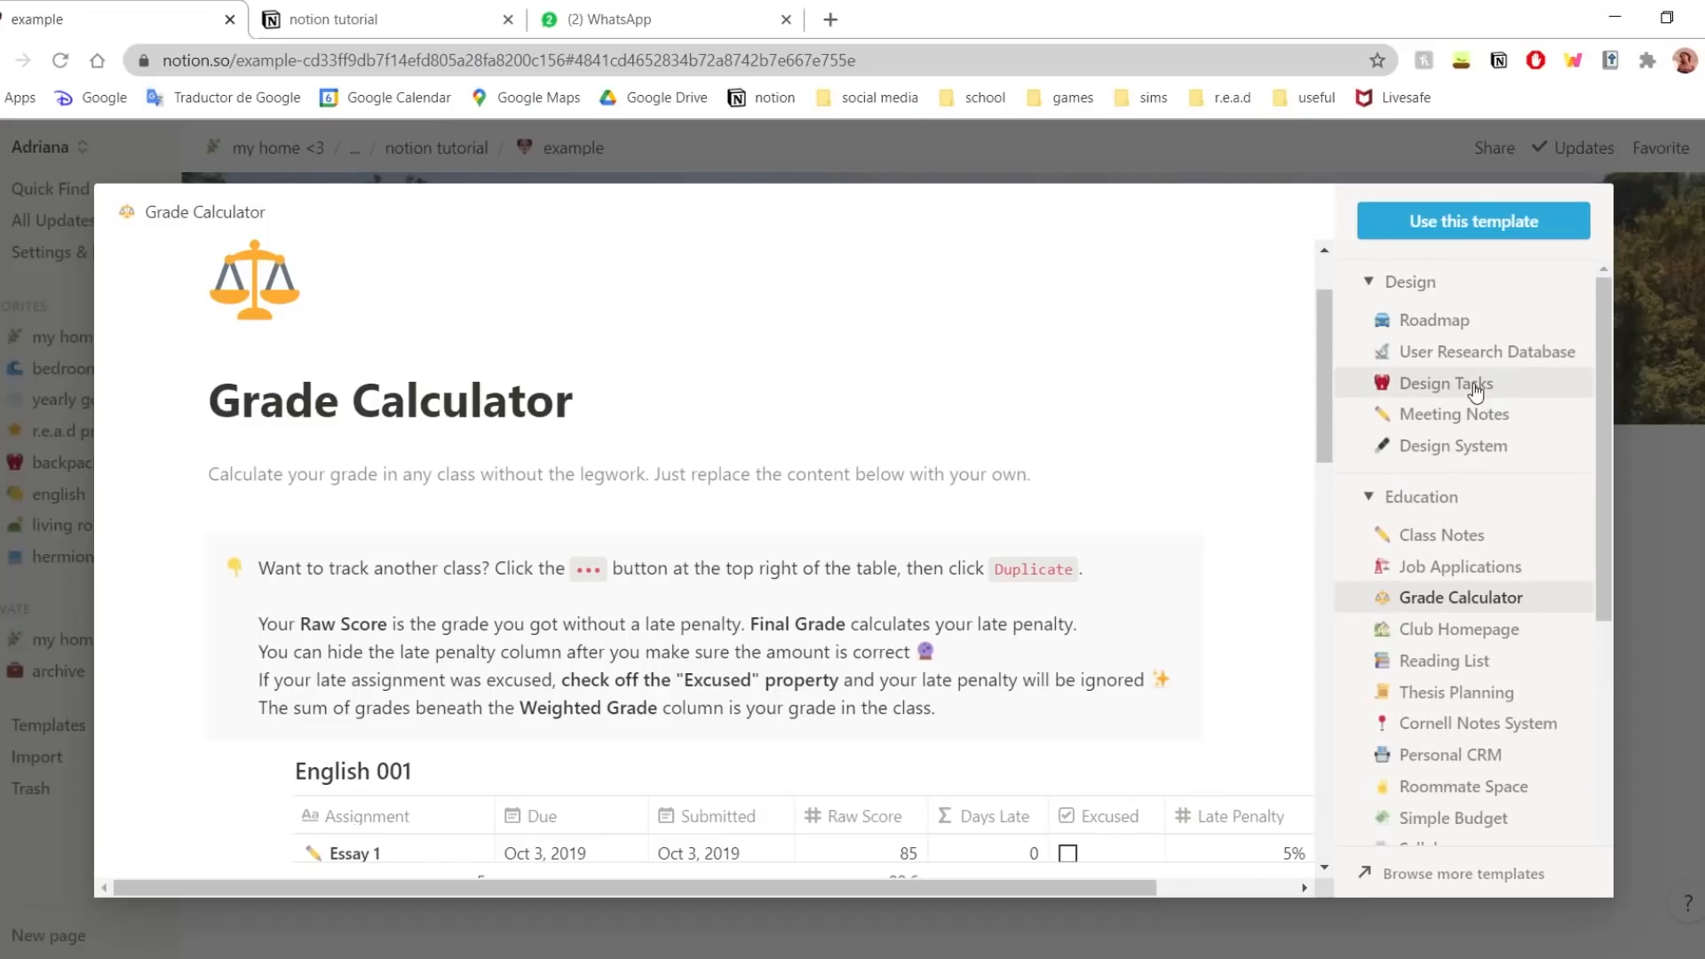
scroll(1457, 411, "down", 3)
scroll(1131, 701, "down", 7)
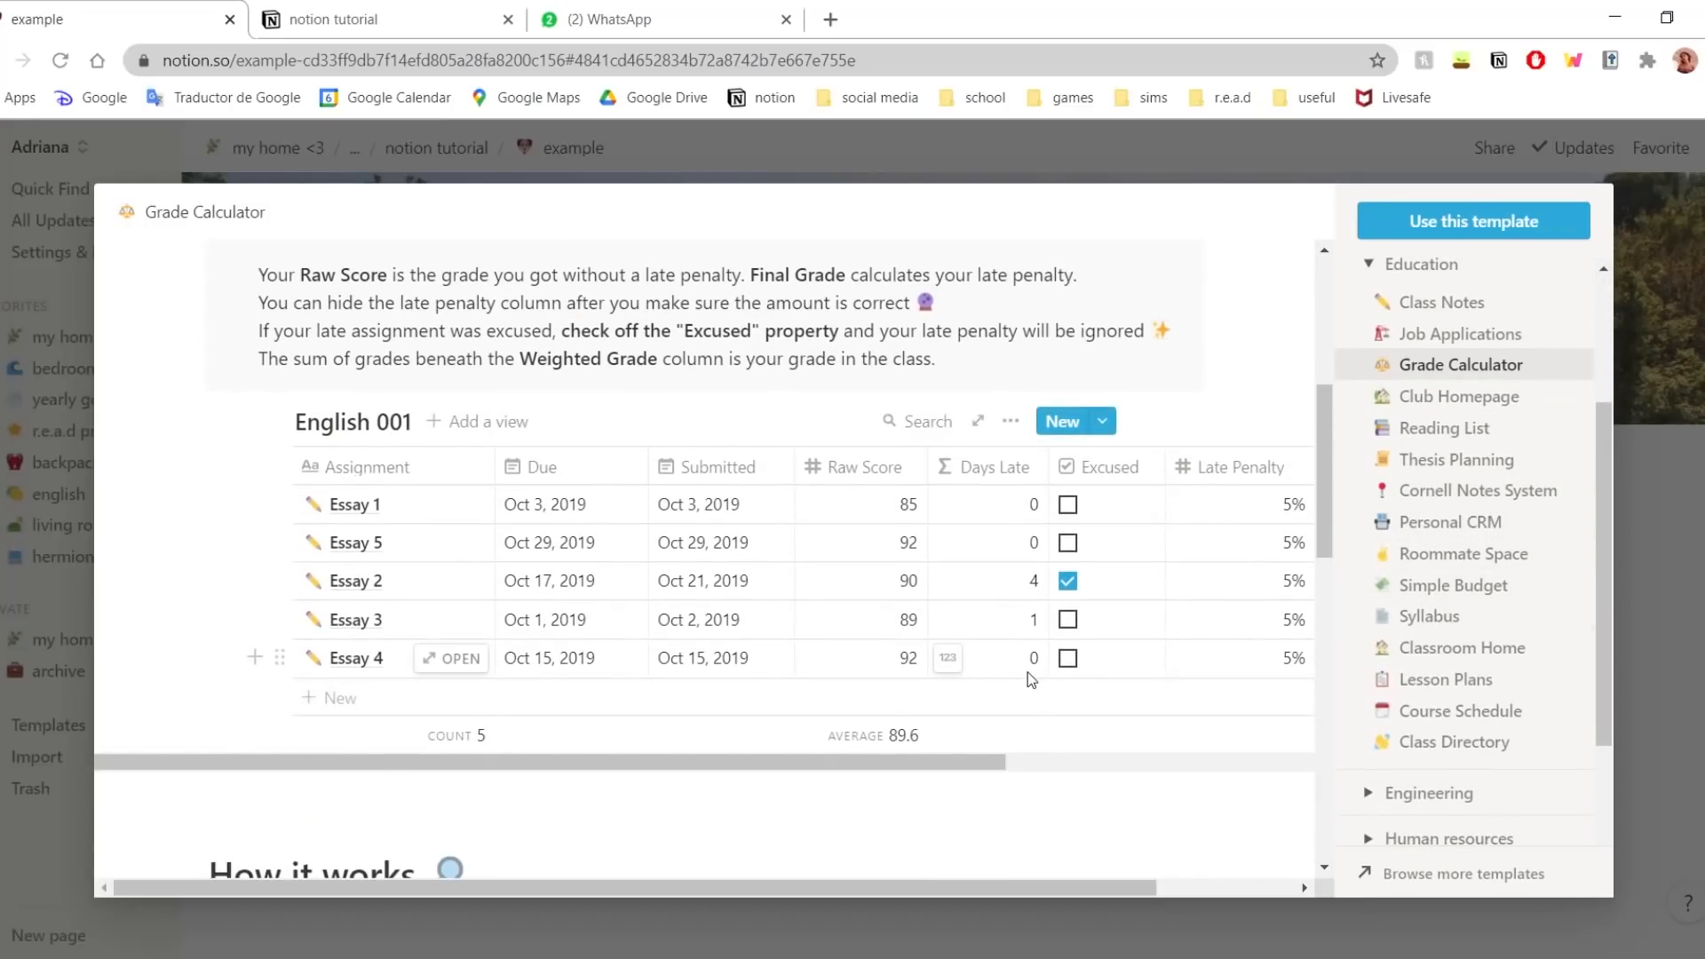
scroll(698, 756, "down", 5)
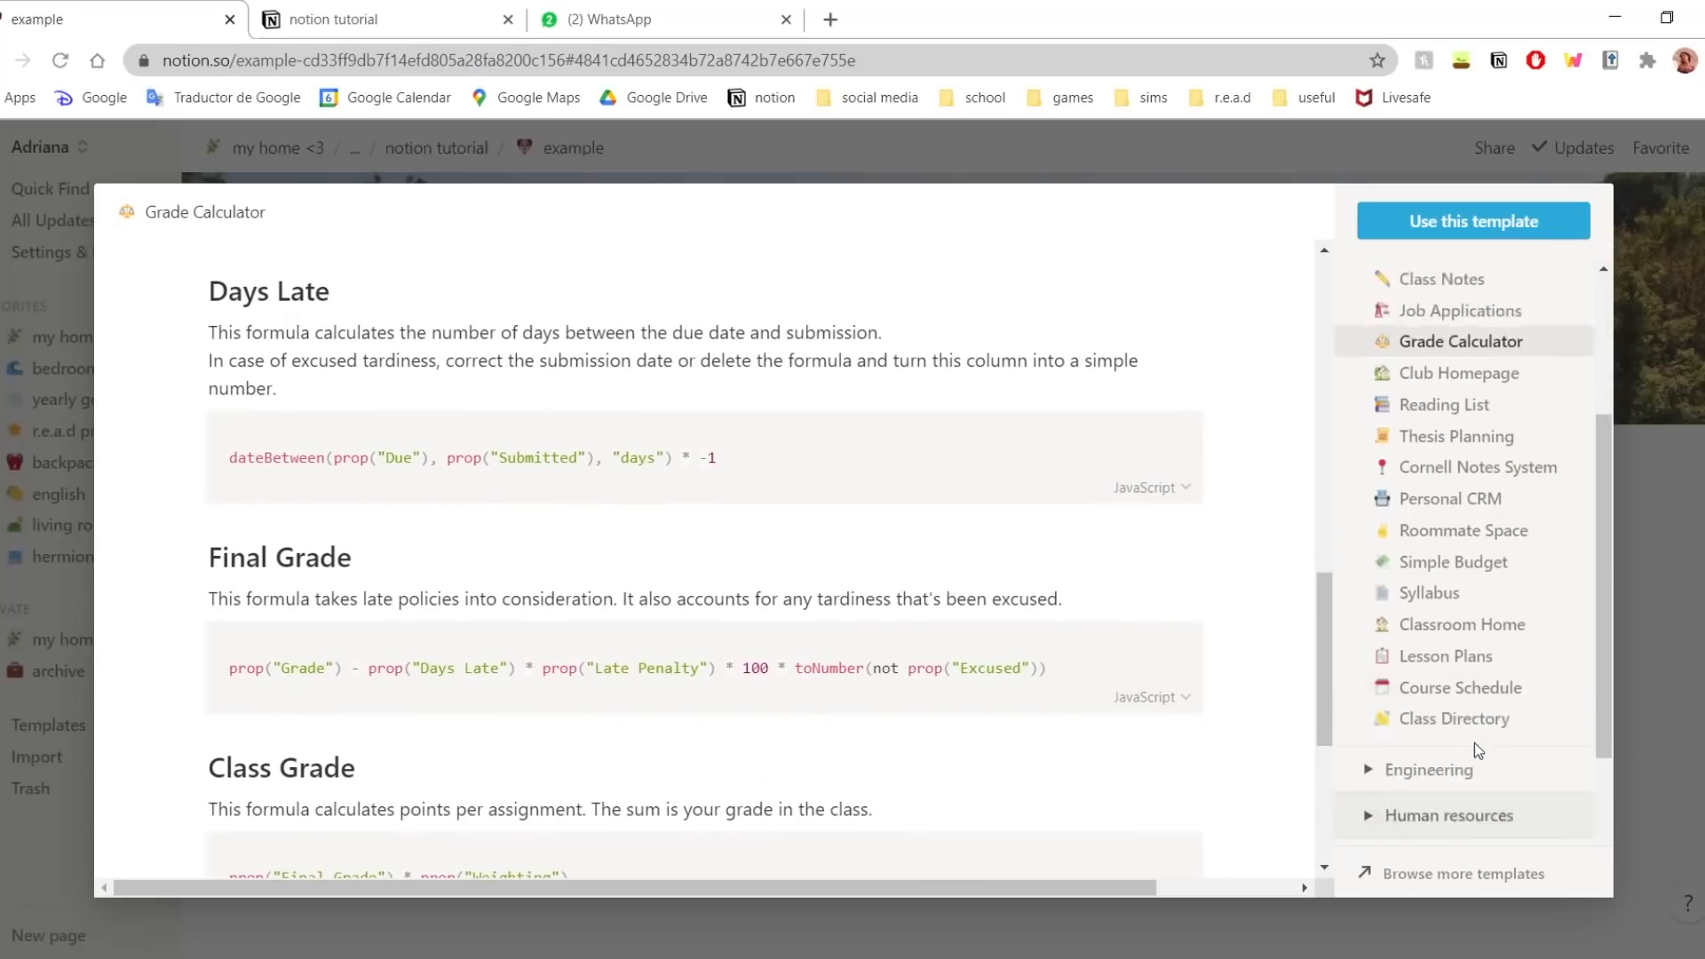
scroll(1471, 661, "up", 3)
scroll(1472, 660, "down", 4)
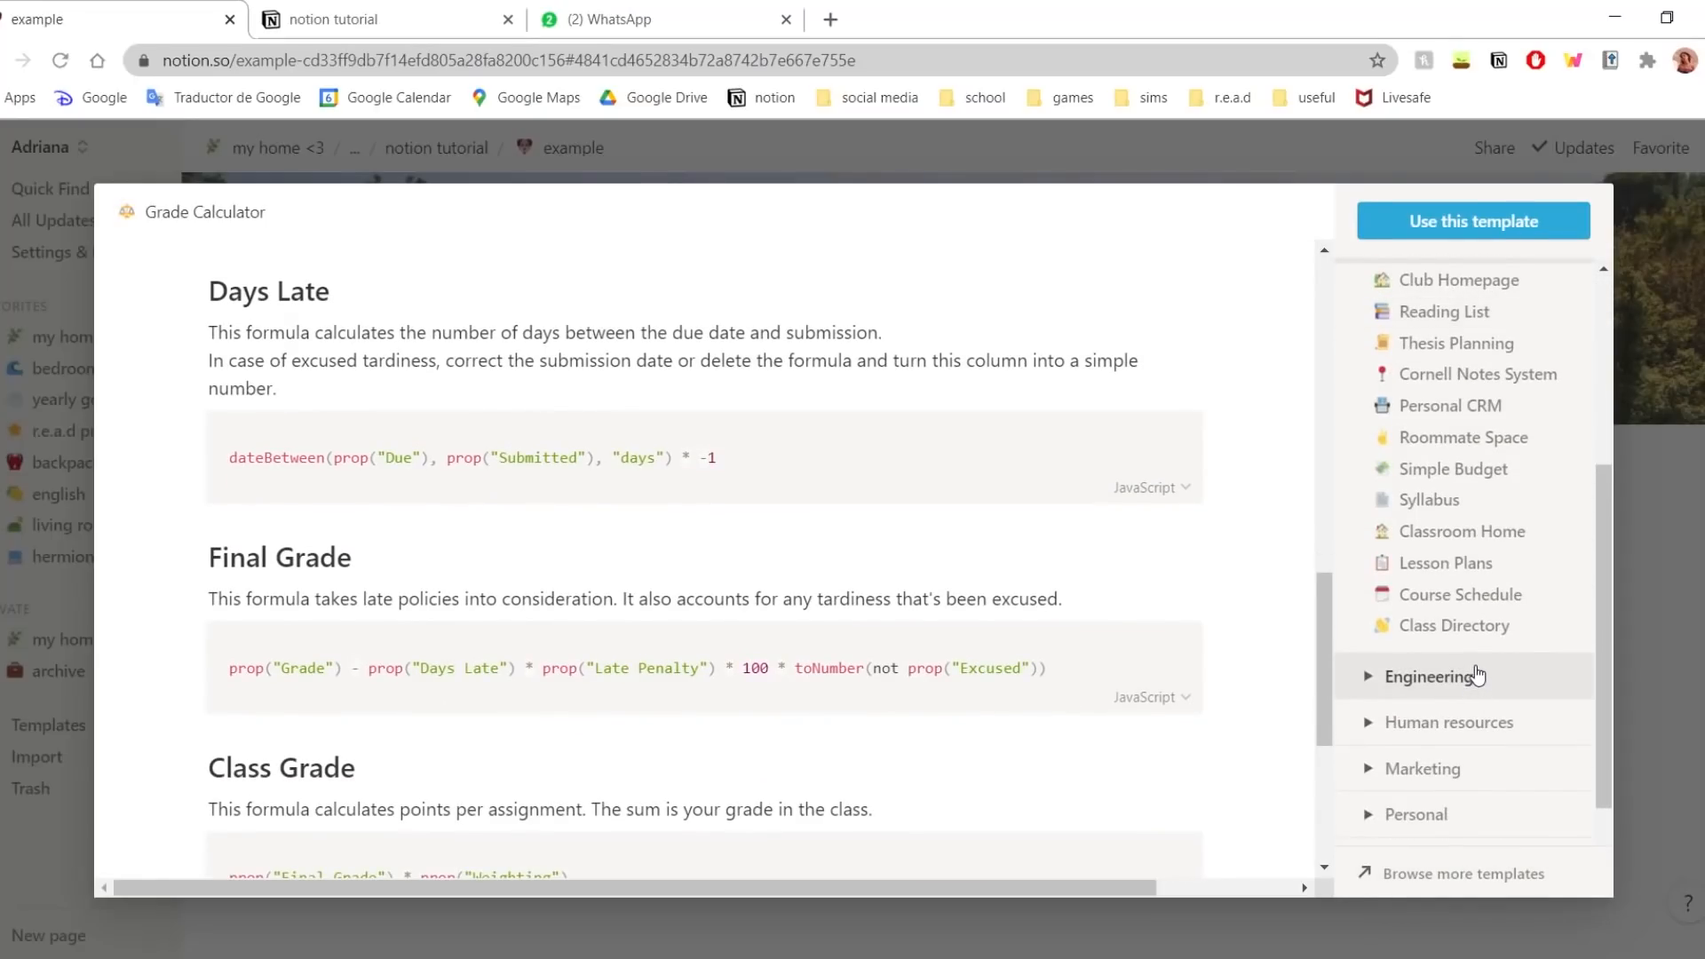
scroll(1474, 670, "down", 1)
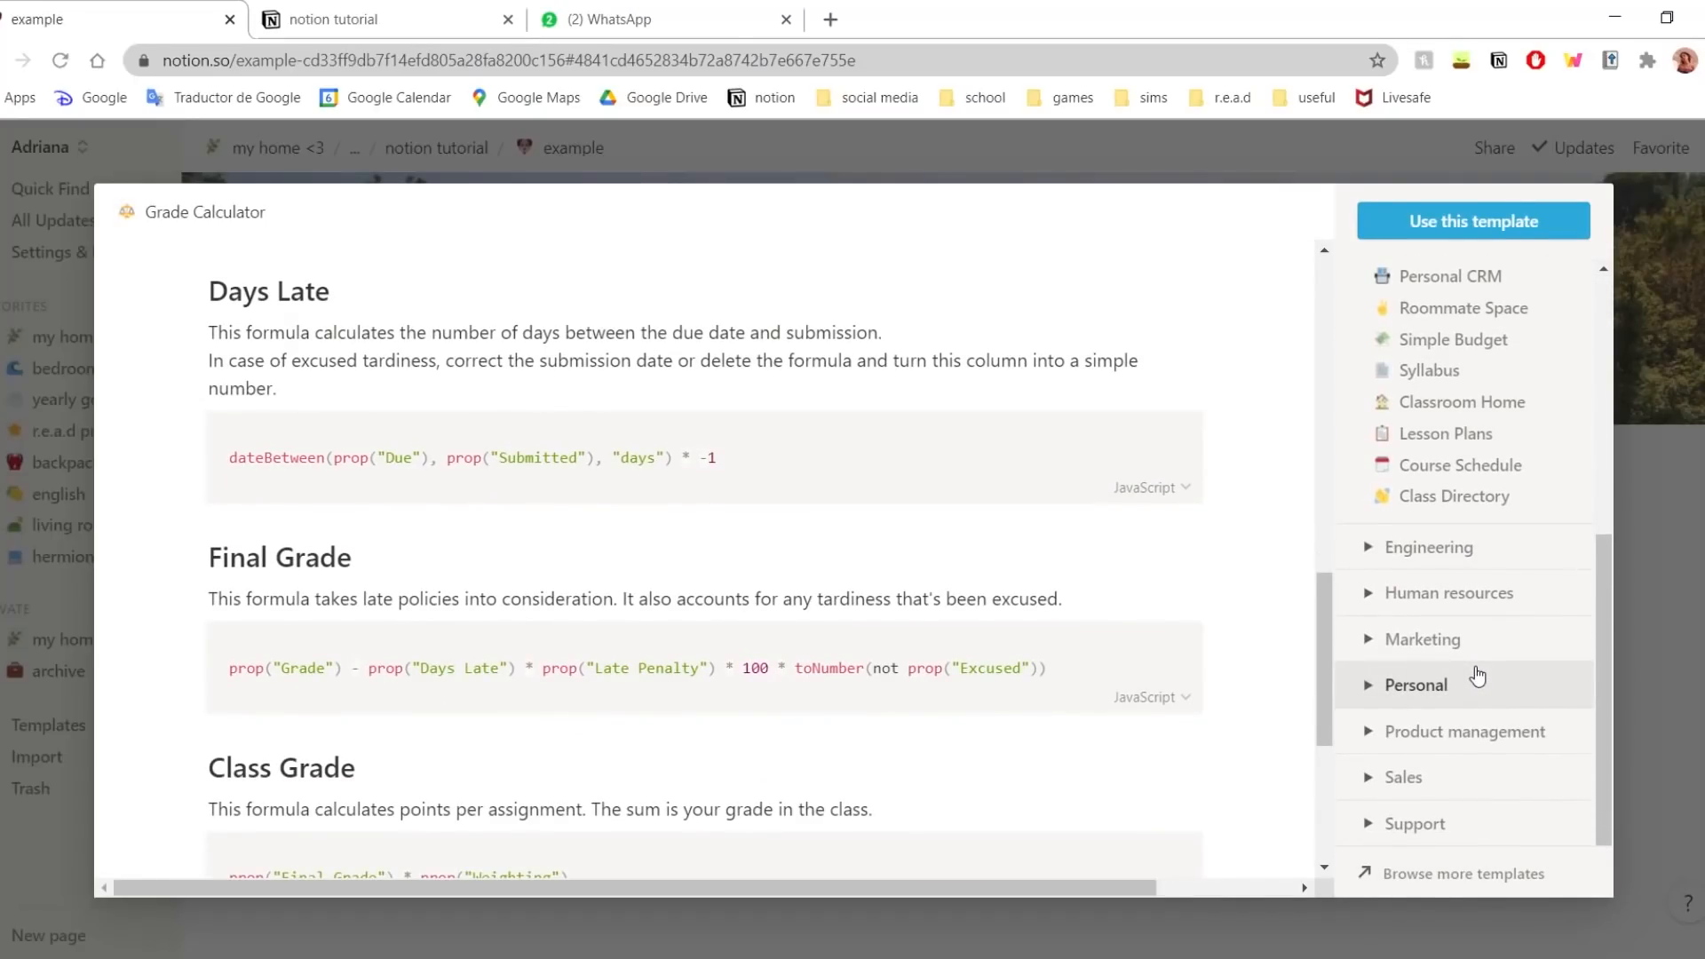
scroll(1476, 677, "up", 4)
scroll(1481, 678, "down", 4)
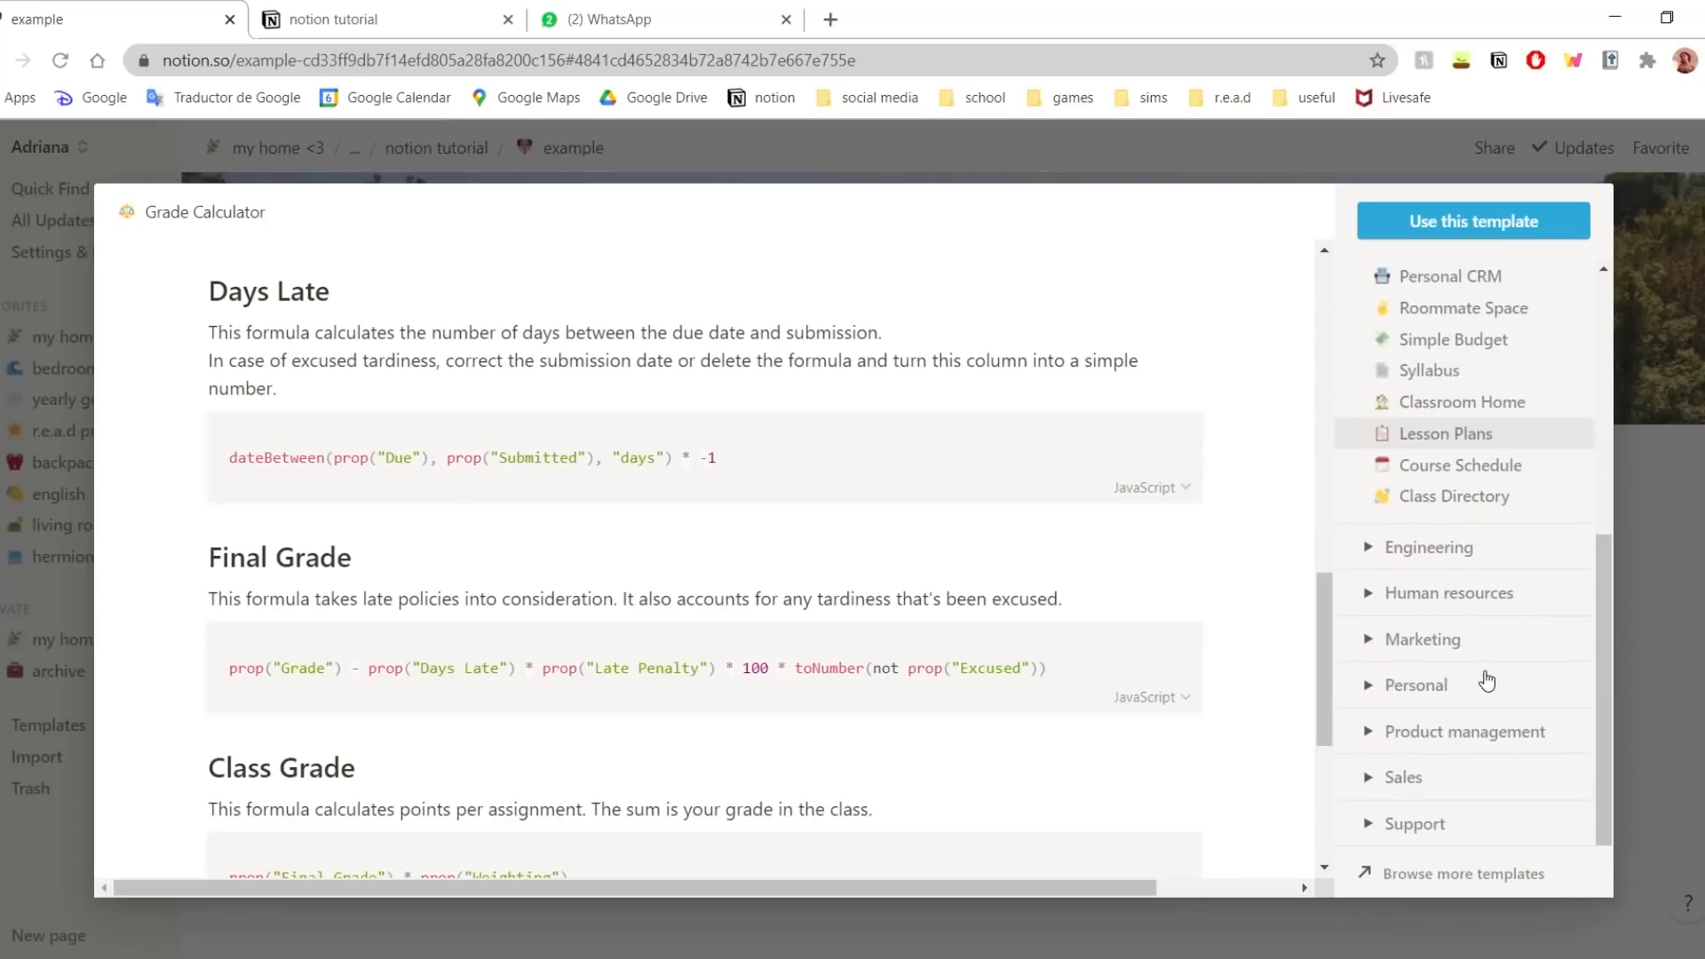
scroll(1487, 681, "up", 2)
scroll(1486, 681, "up", 3)
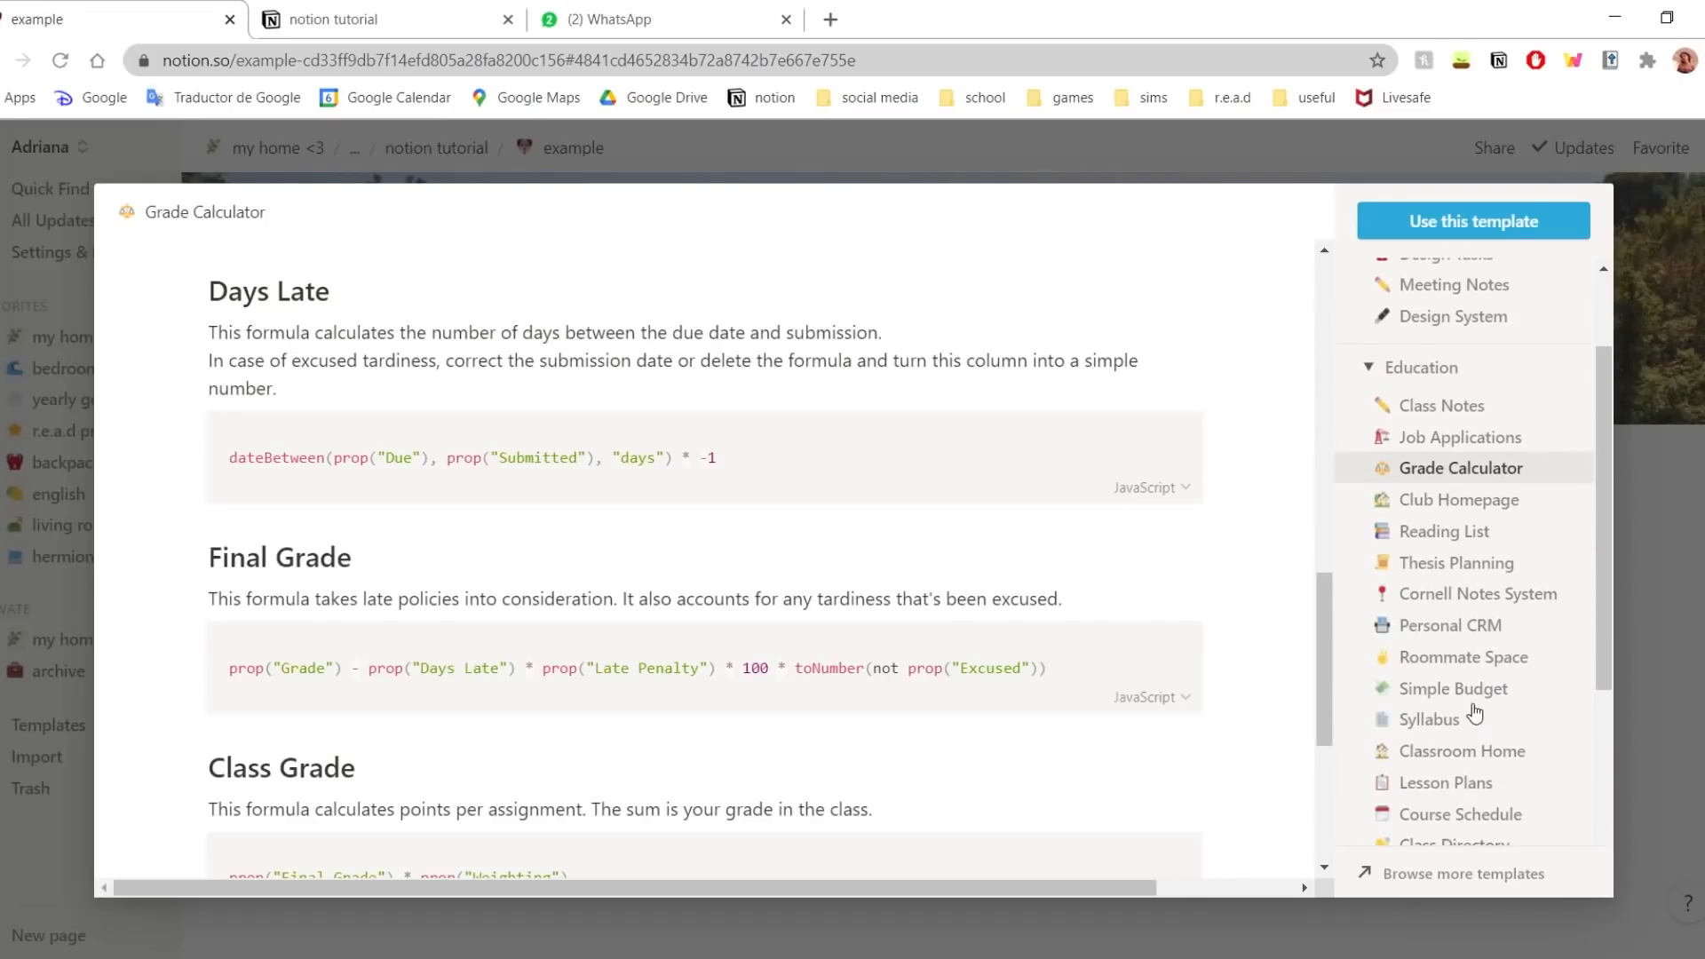
scroll(1478, 697, "down", 3)
scroll(1457, 515, "up", 5)
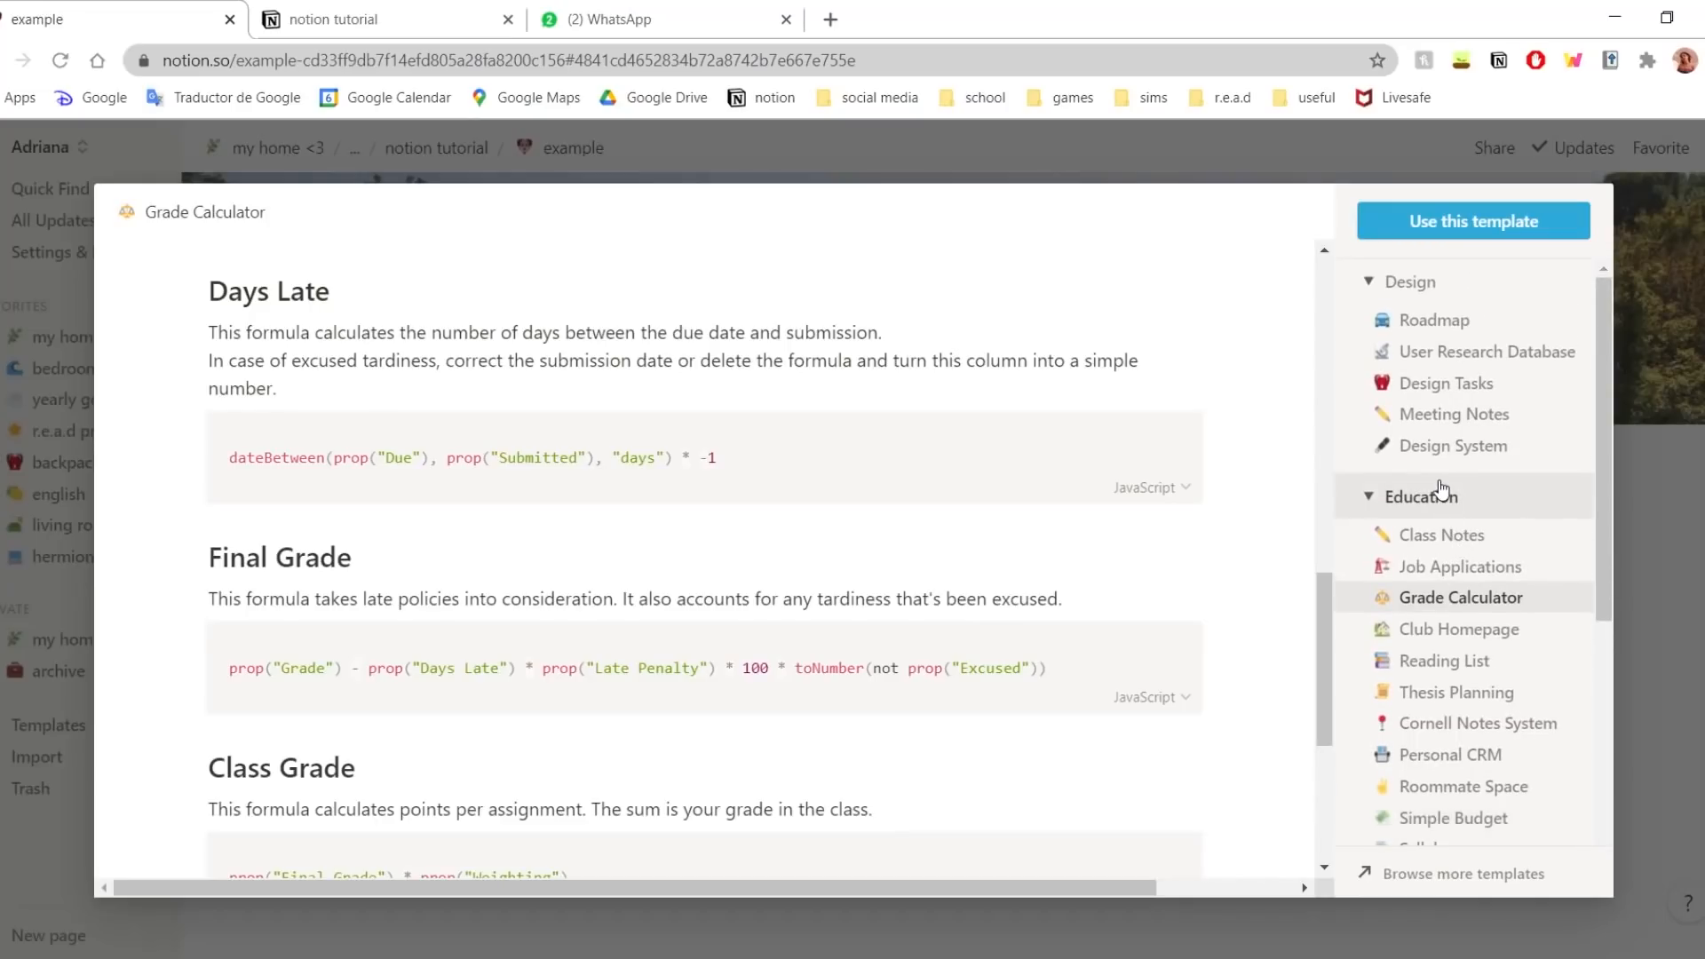
- Collapse the Education template category and expand Engineering to view its templates
left_click(1450, 499)
left_click(1479, 542)
scroll(1483, 657, "down", 1)
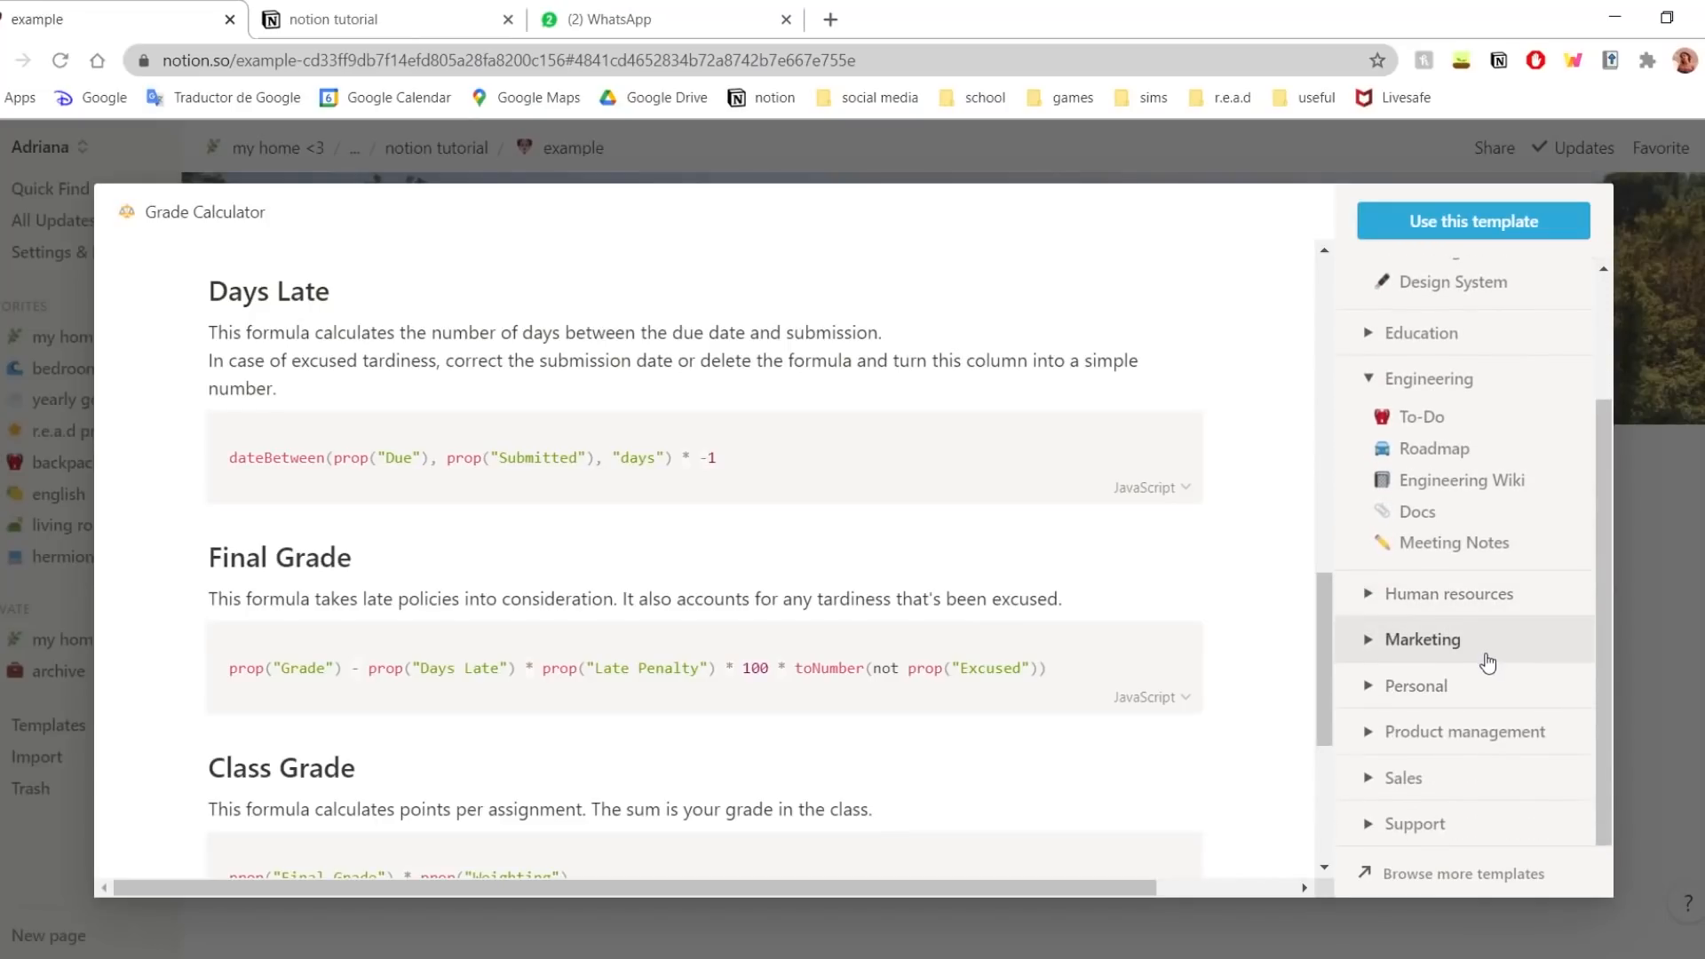
- Expand the Human resources, Marketing and Personal template categories and look through their templates
left_click(1487, 611)
left_click(1418, 655)
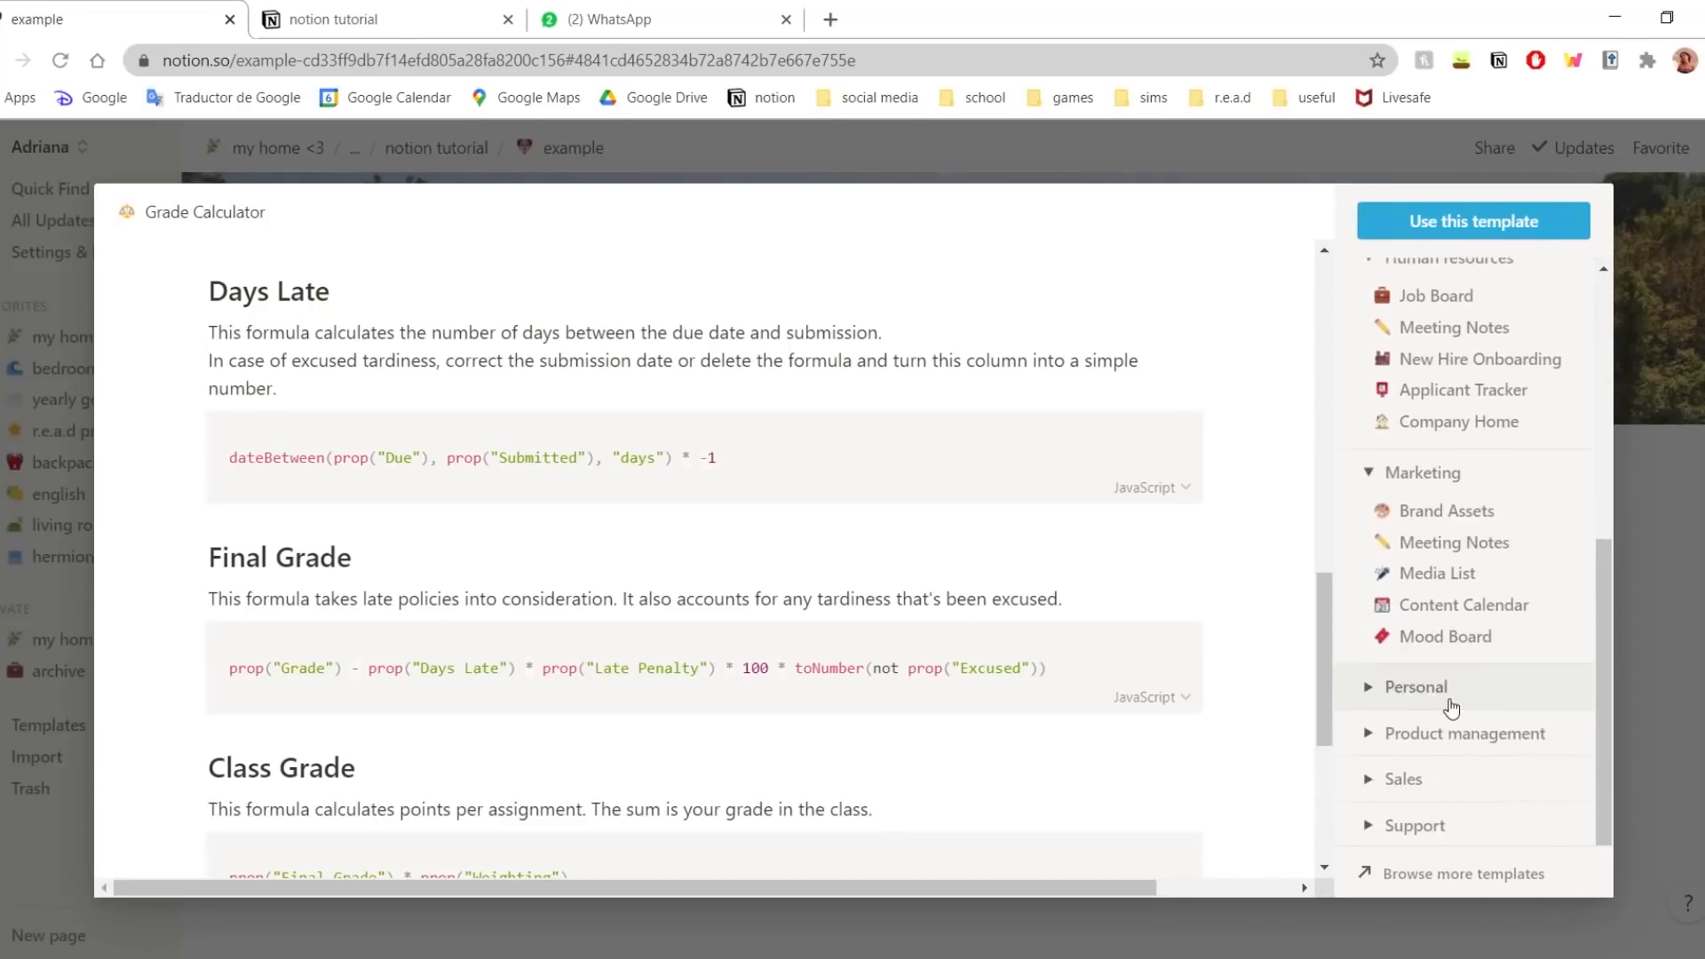
left_click(1439, 676)
scroll(1412, 577, "down", 3)
- Preview the Meeting Notes template under Human resources and close the template gallery without using it
scroll(1385, 426, "up", 4)
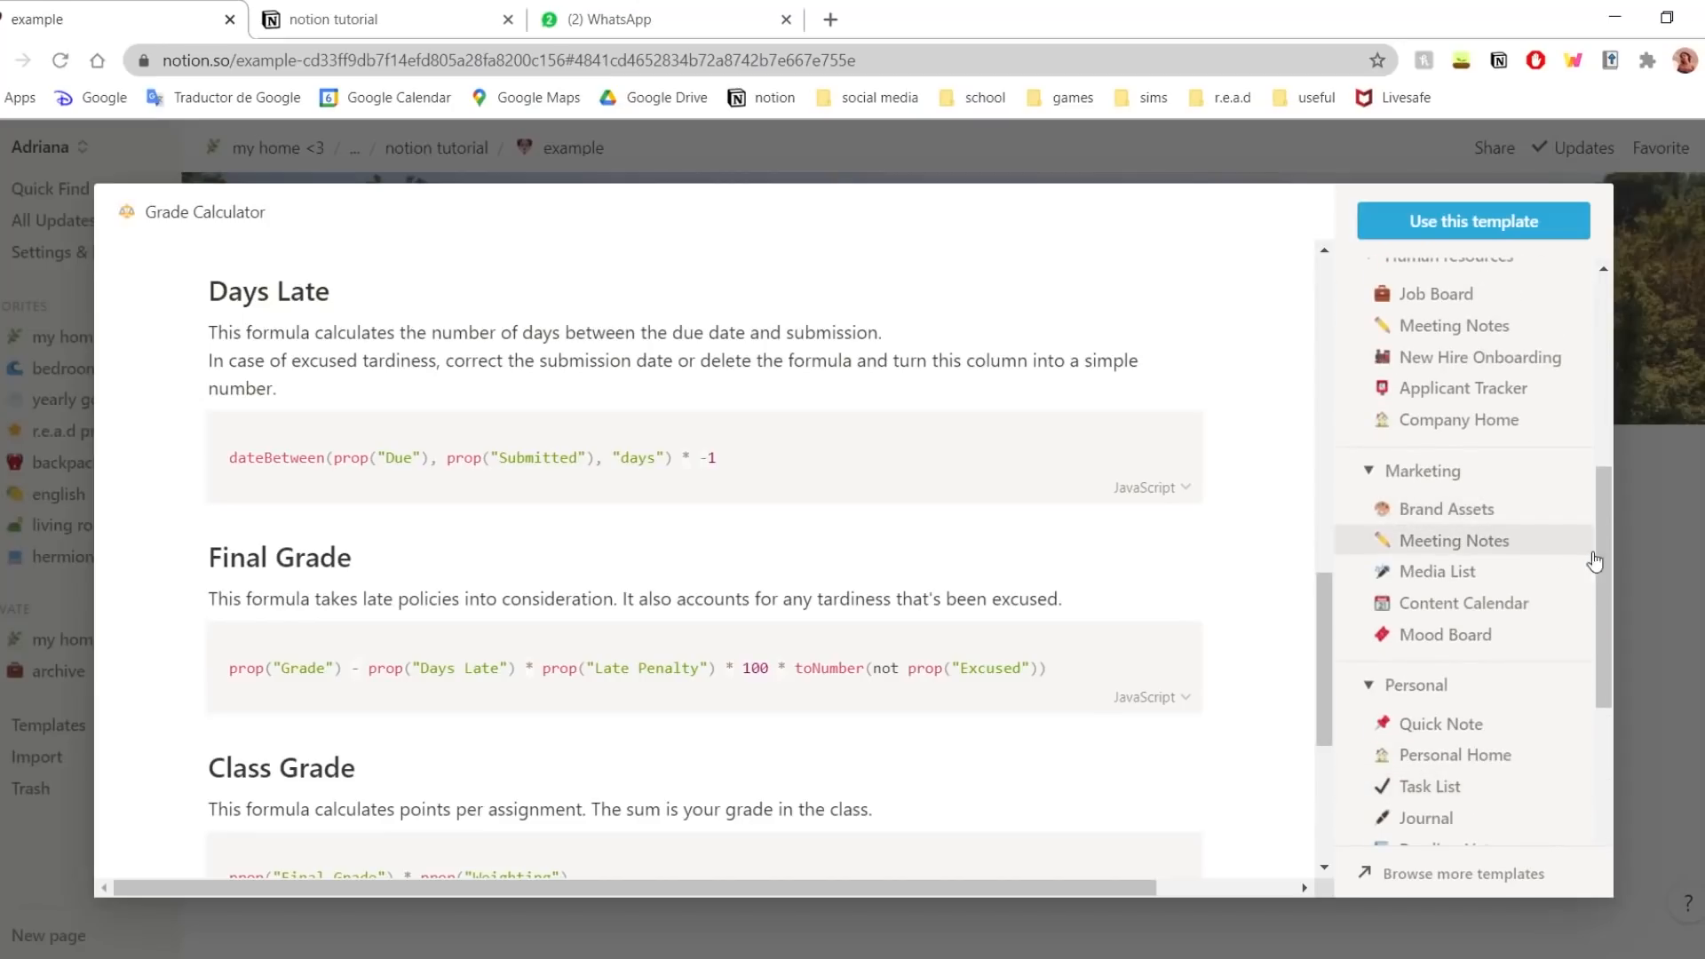
scroll(1421, 497, "up", 4)
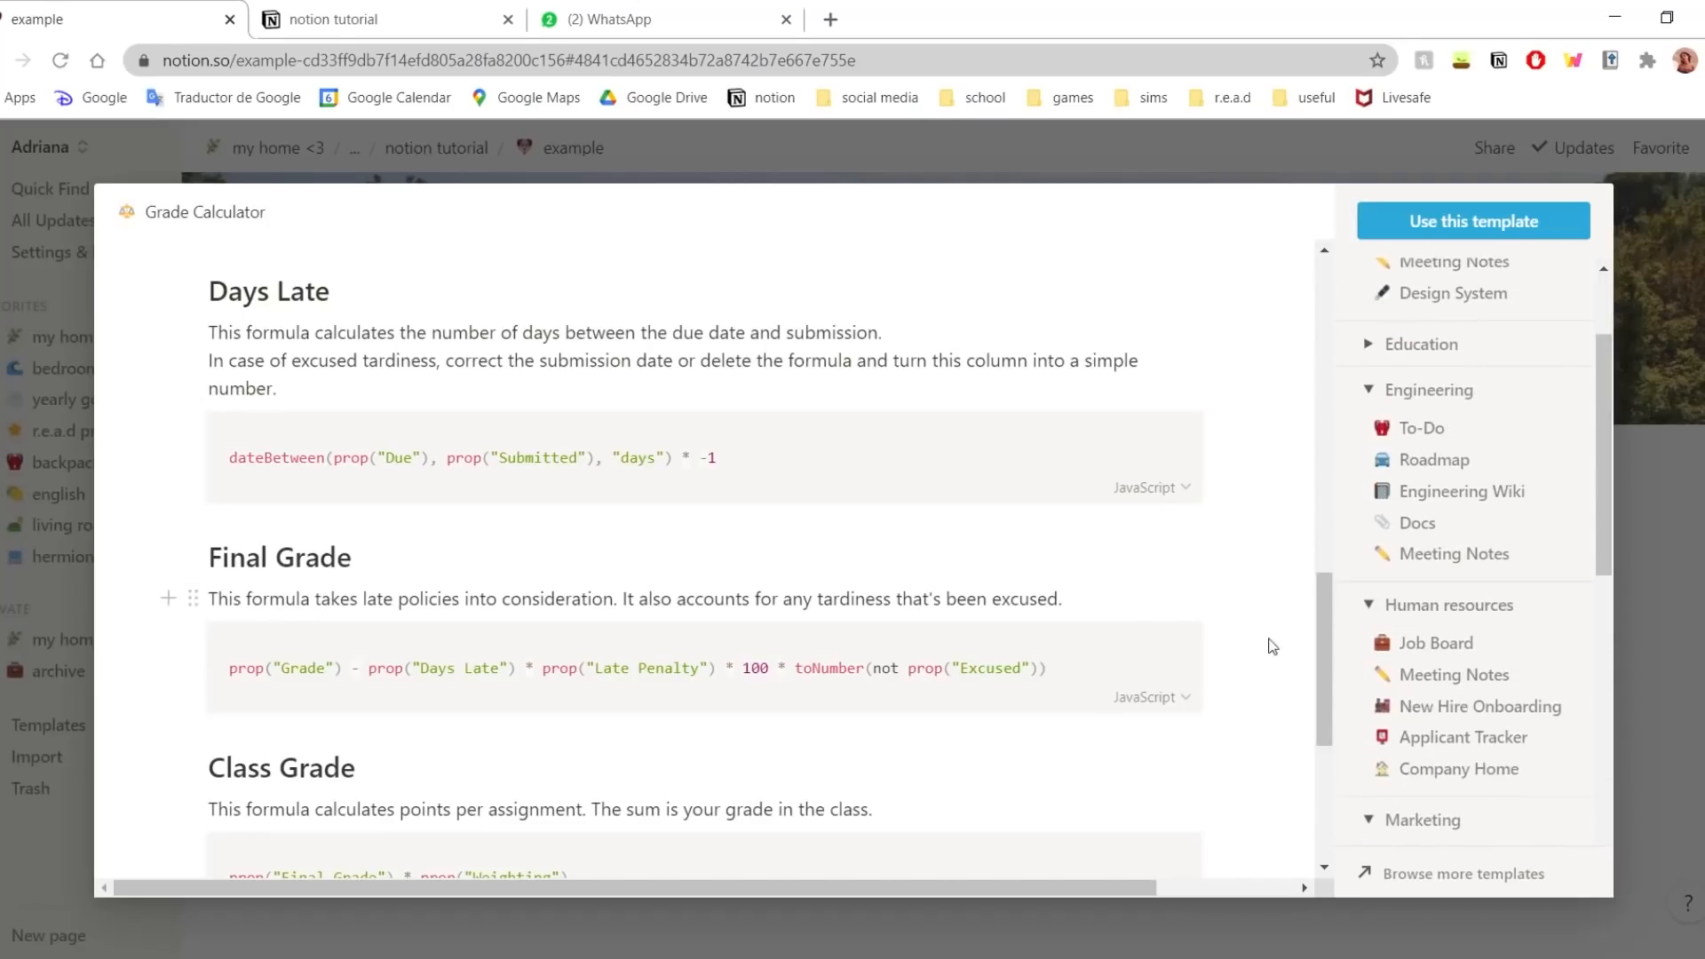
left_click(1438, 677)
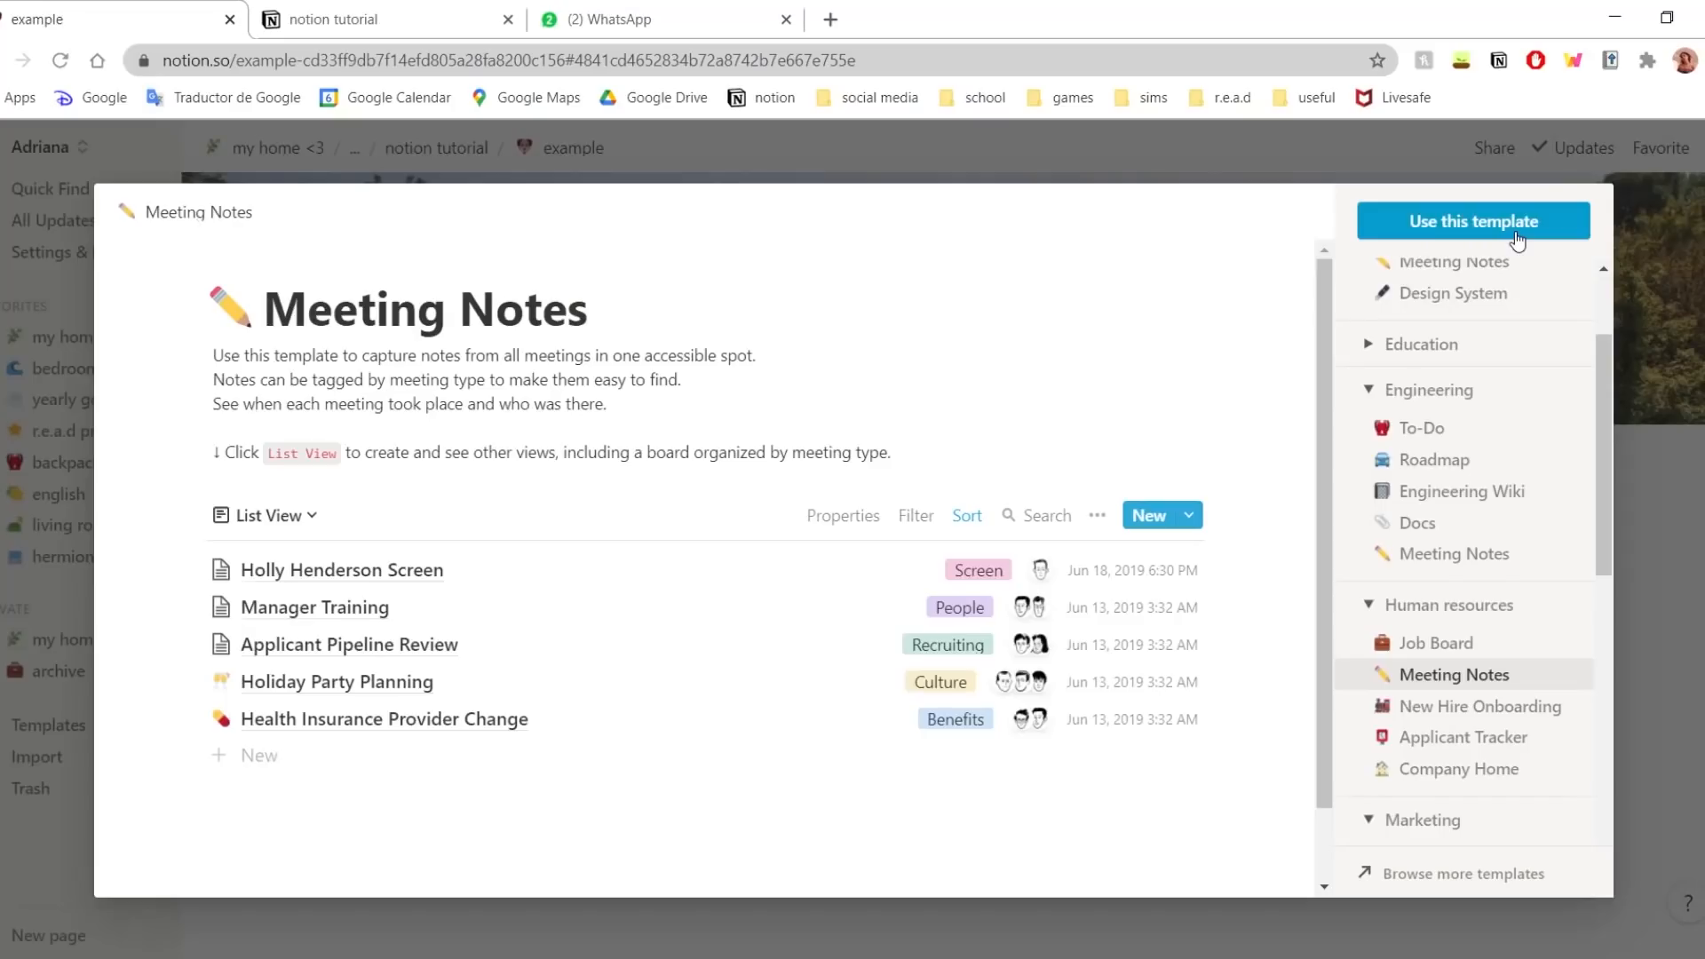
left_click(1652, 527)
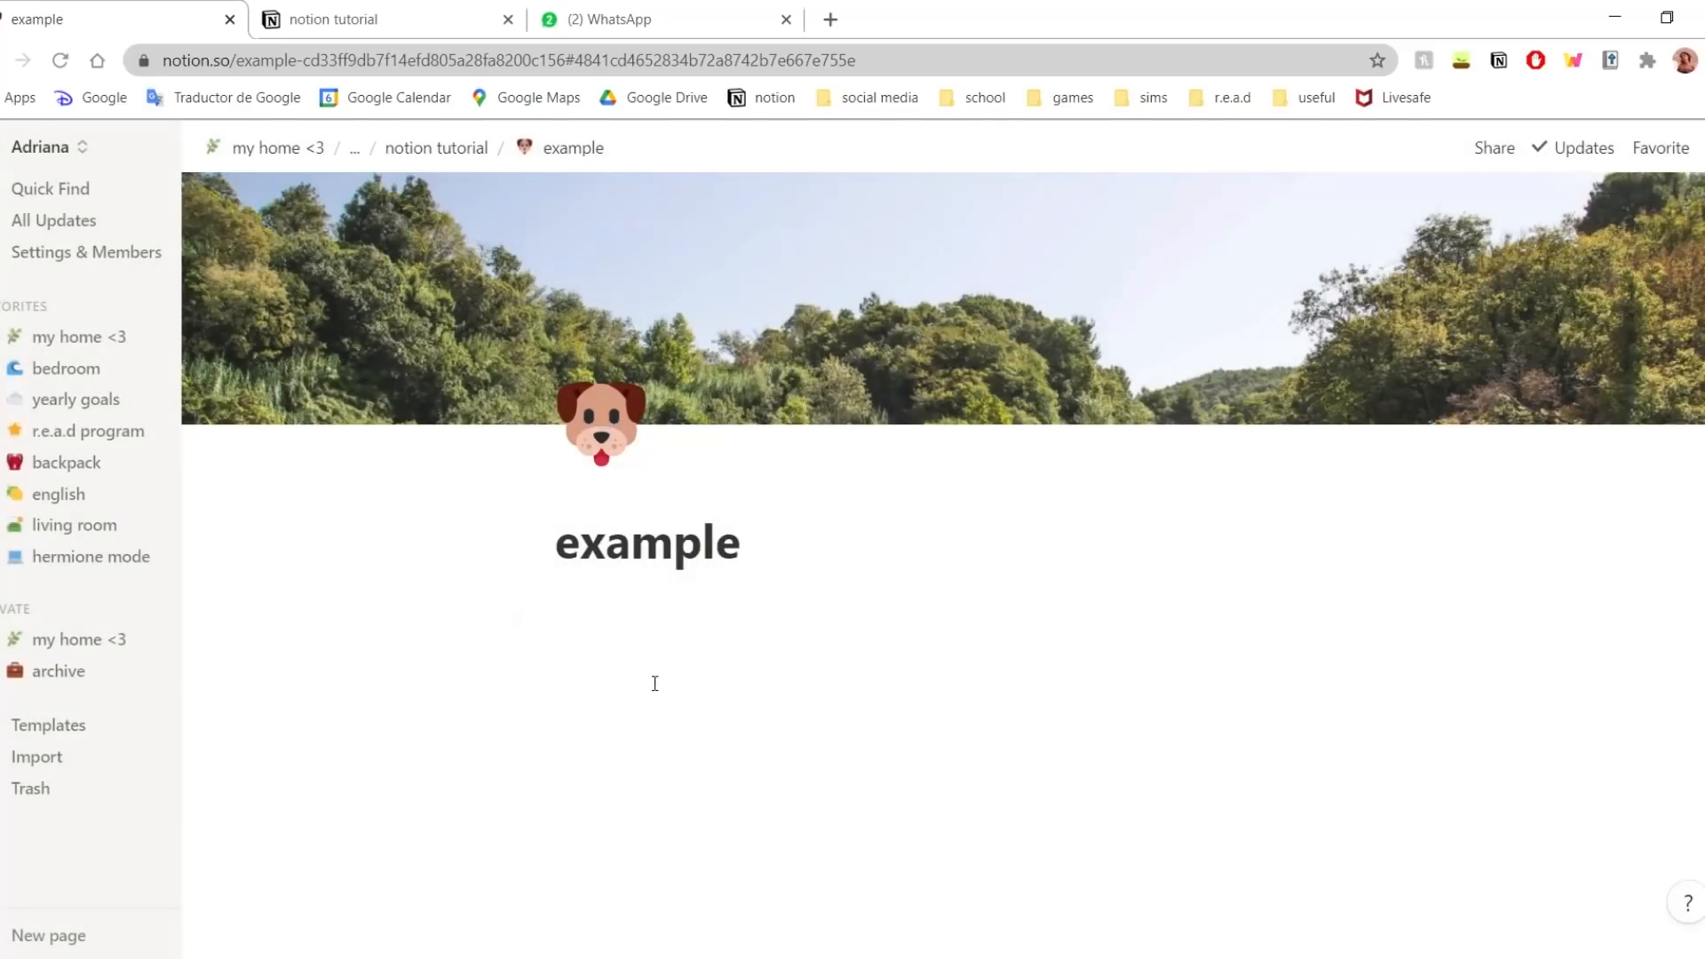
- Browse the block types in the empty example page, embed an untitled sub-page and return to the example page
left_click(645, 643)
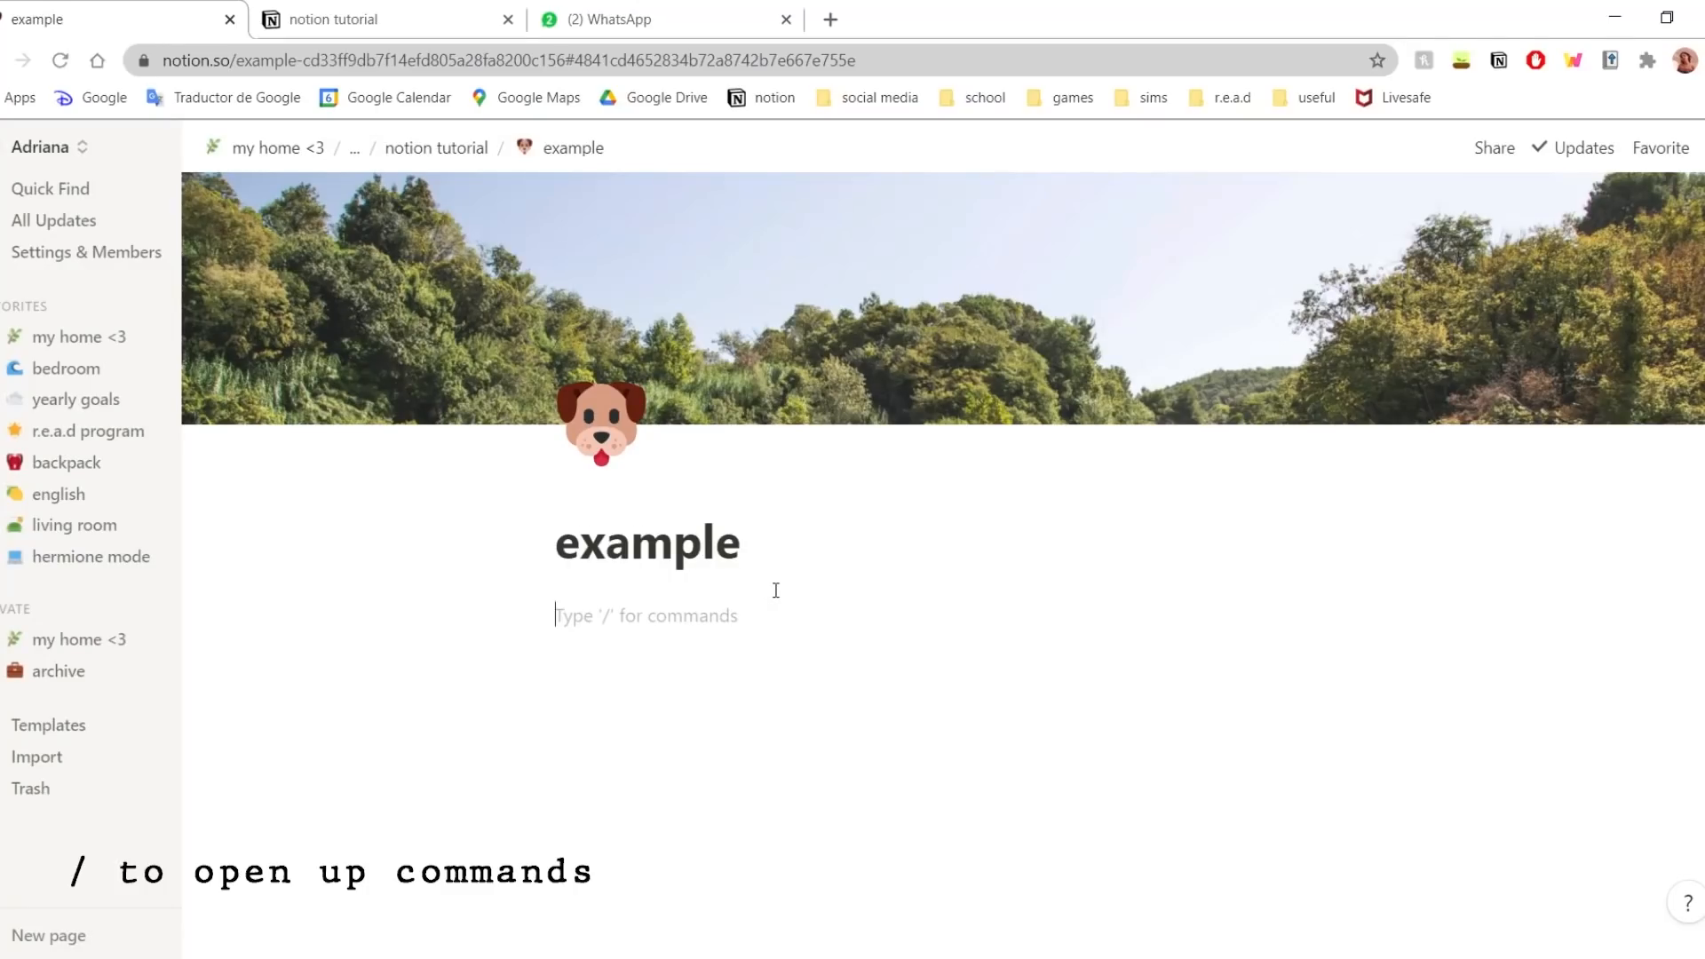
type("/")
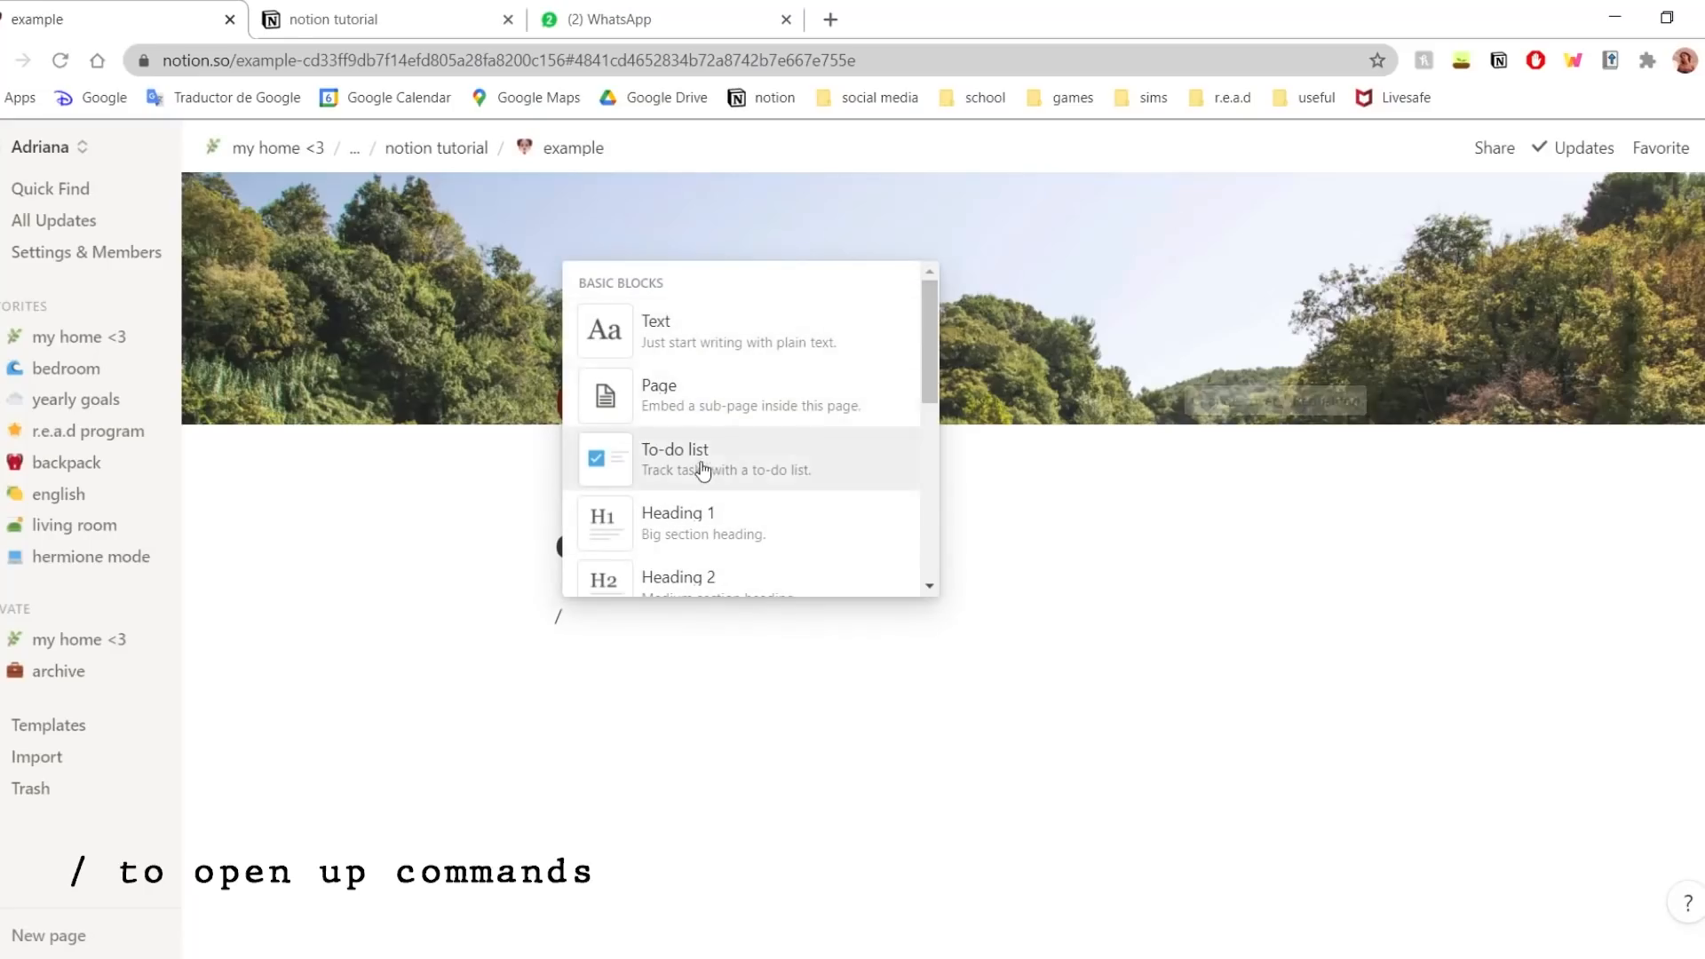
left_click_drag(935, 304, 997, 434)
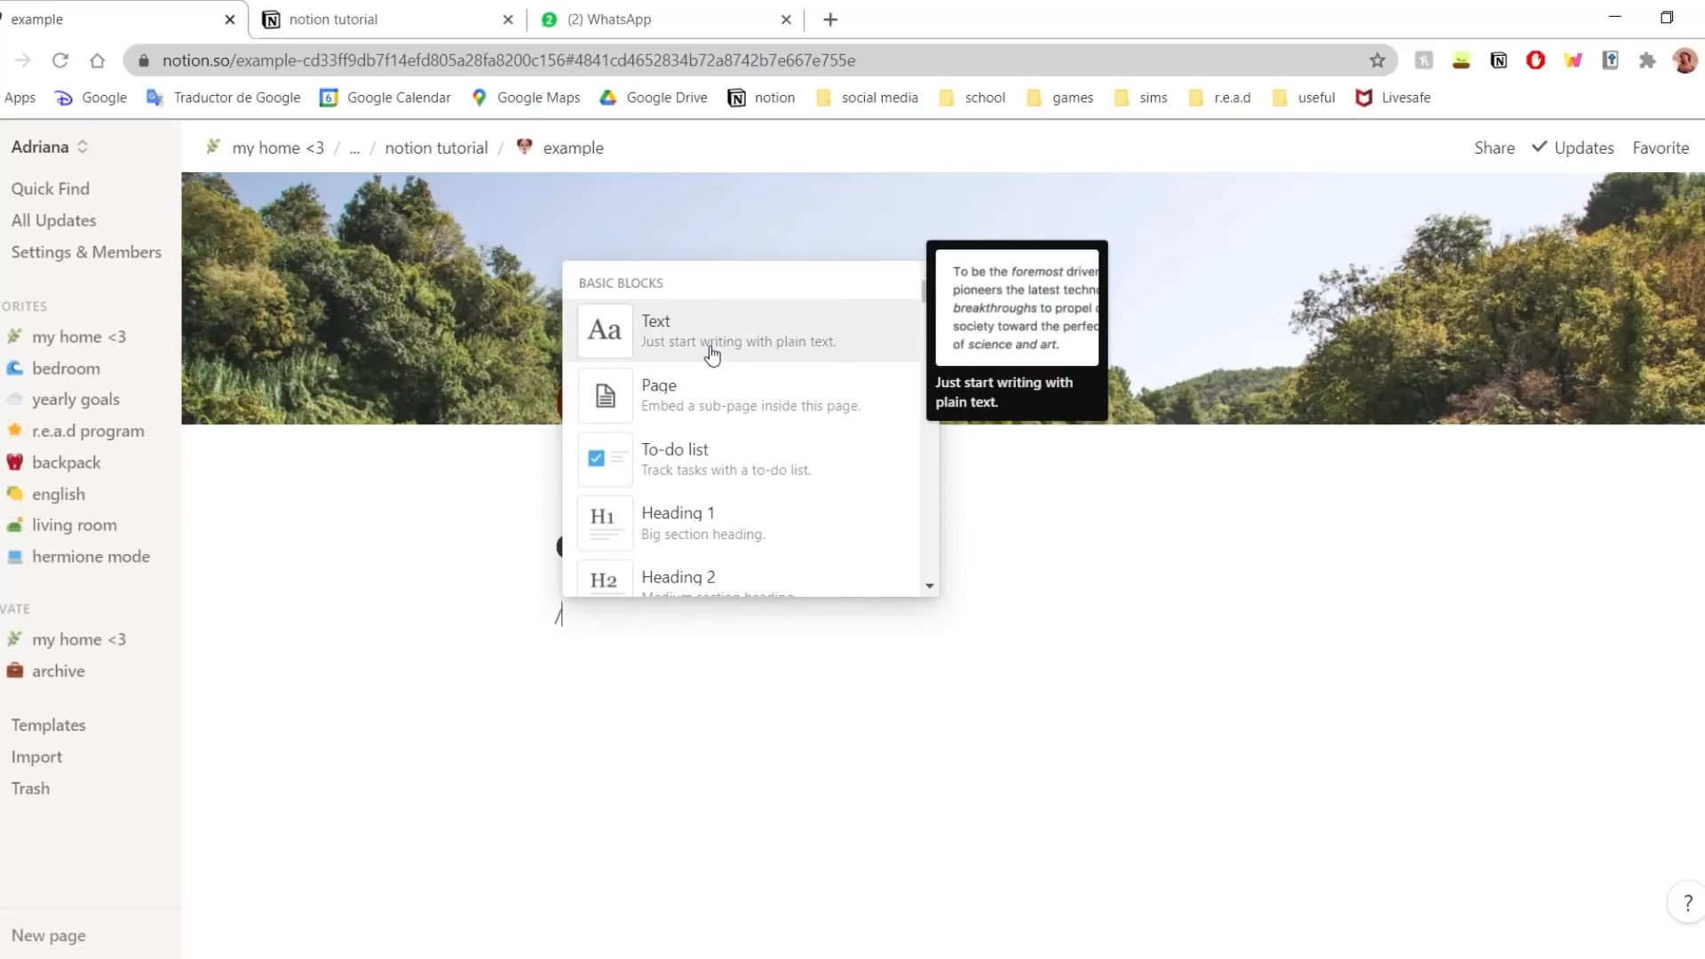
left_click(733, 411)
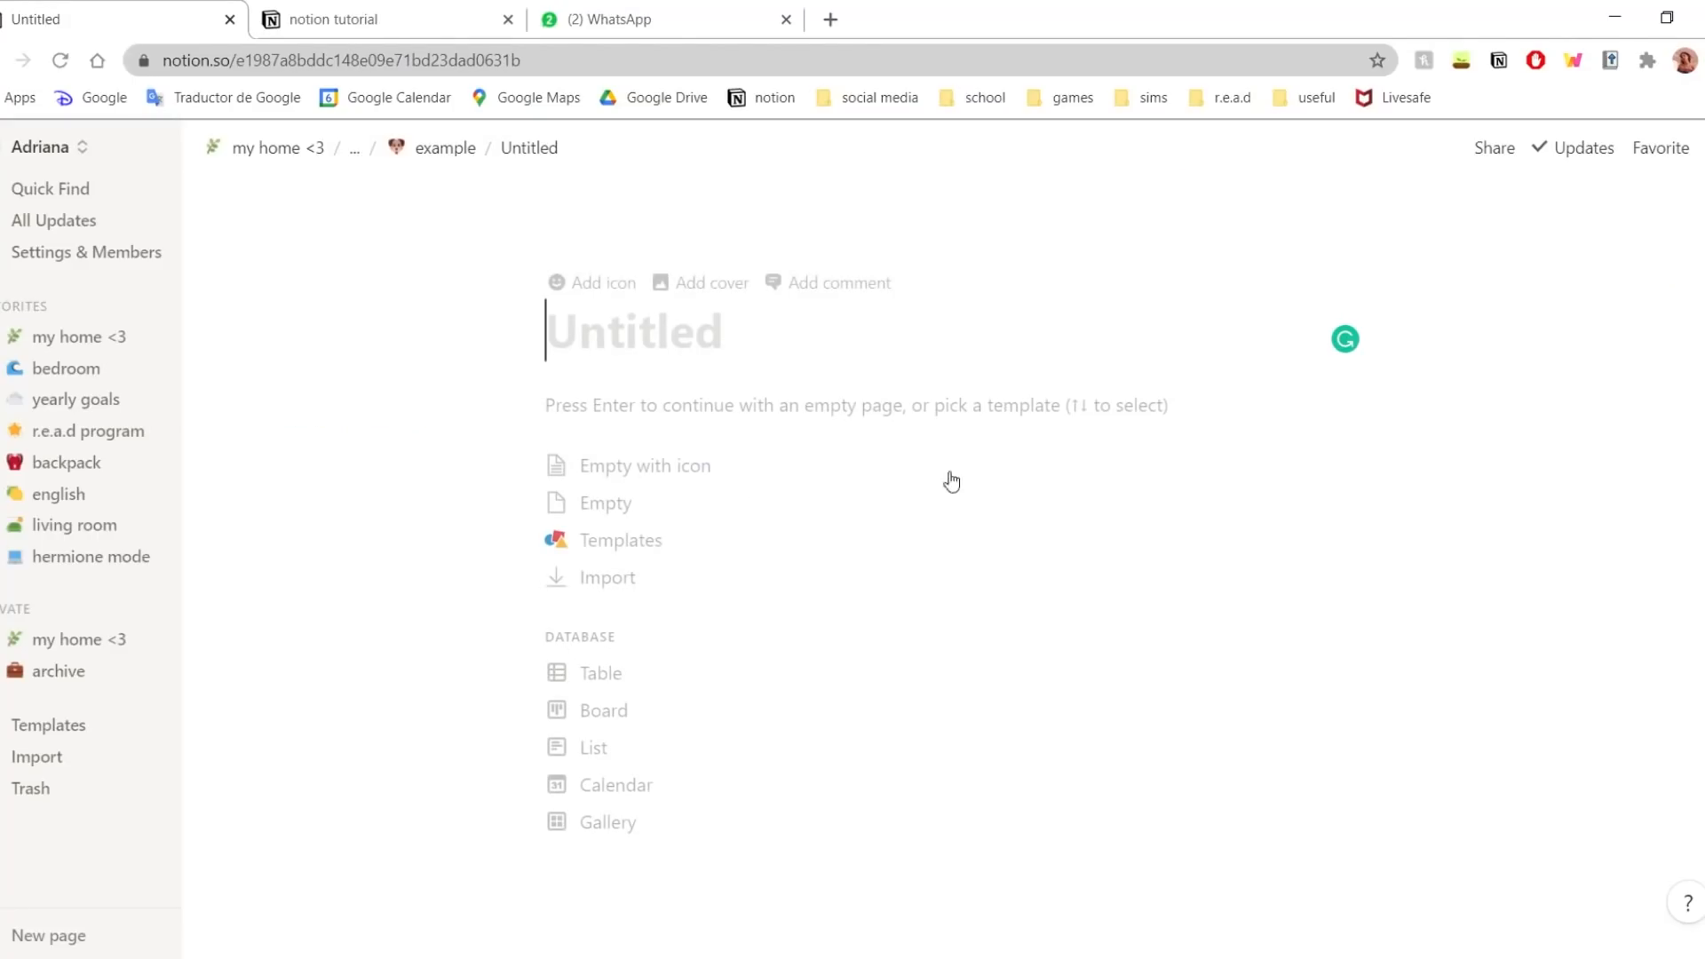
left_click(427, 150)
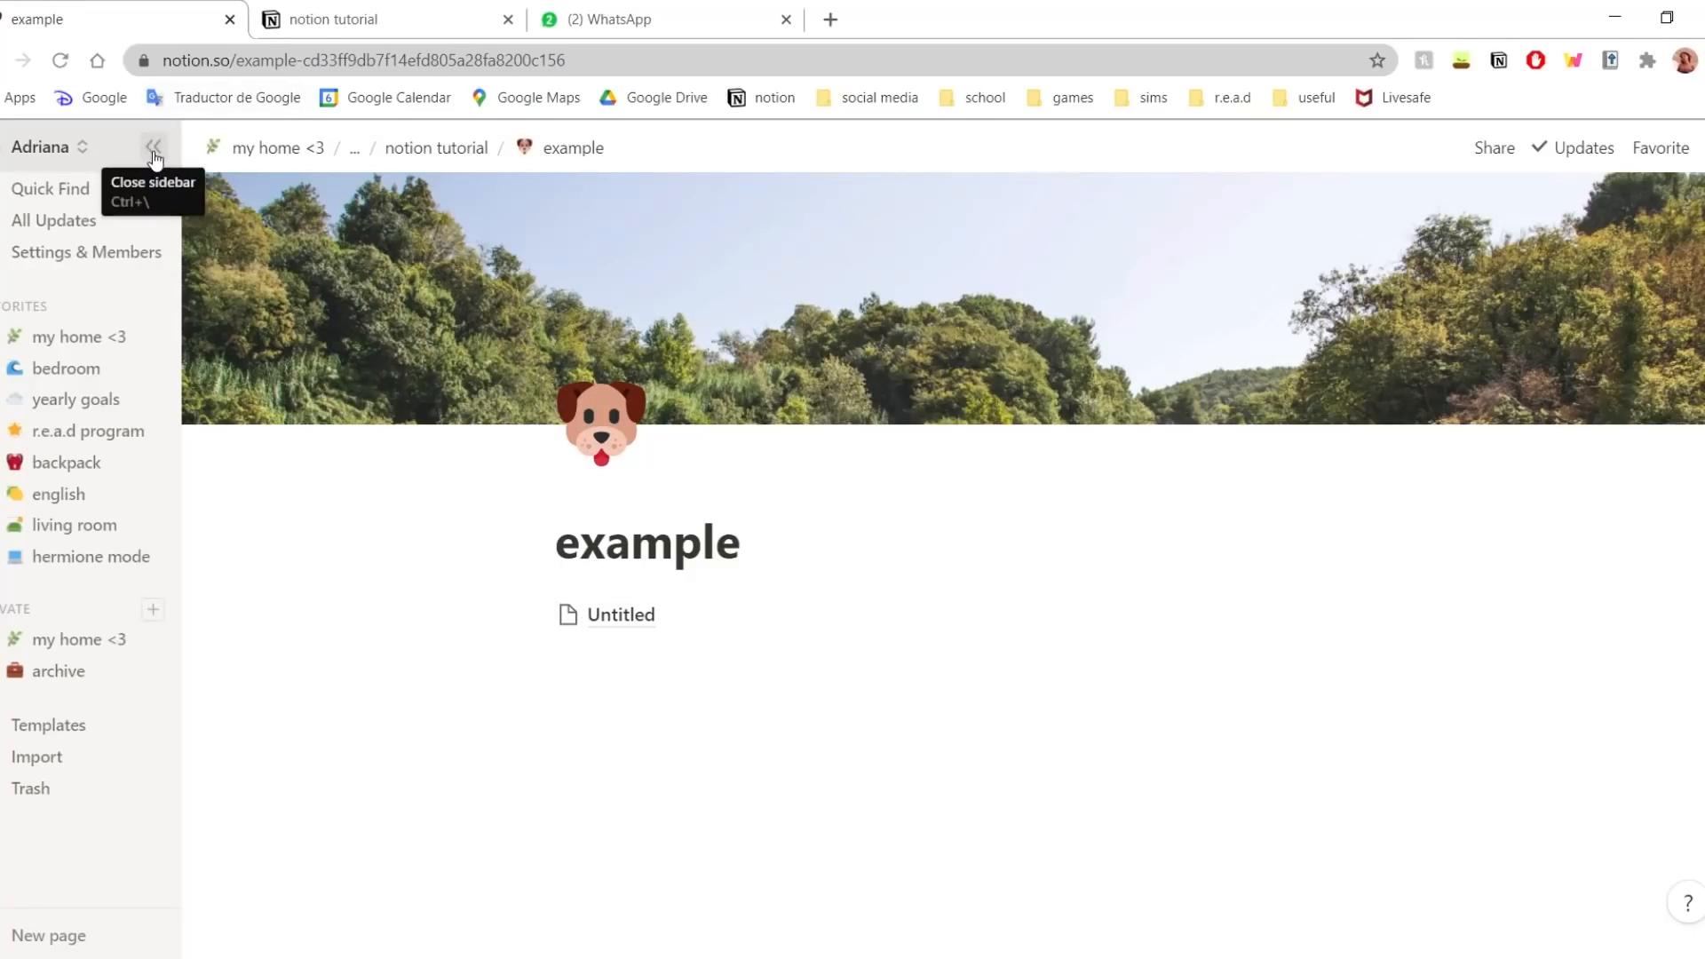
- Close the sidebar, open the untitled sub-page from its link and go back to the example page
left_click(154, 146)
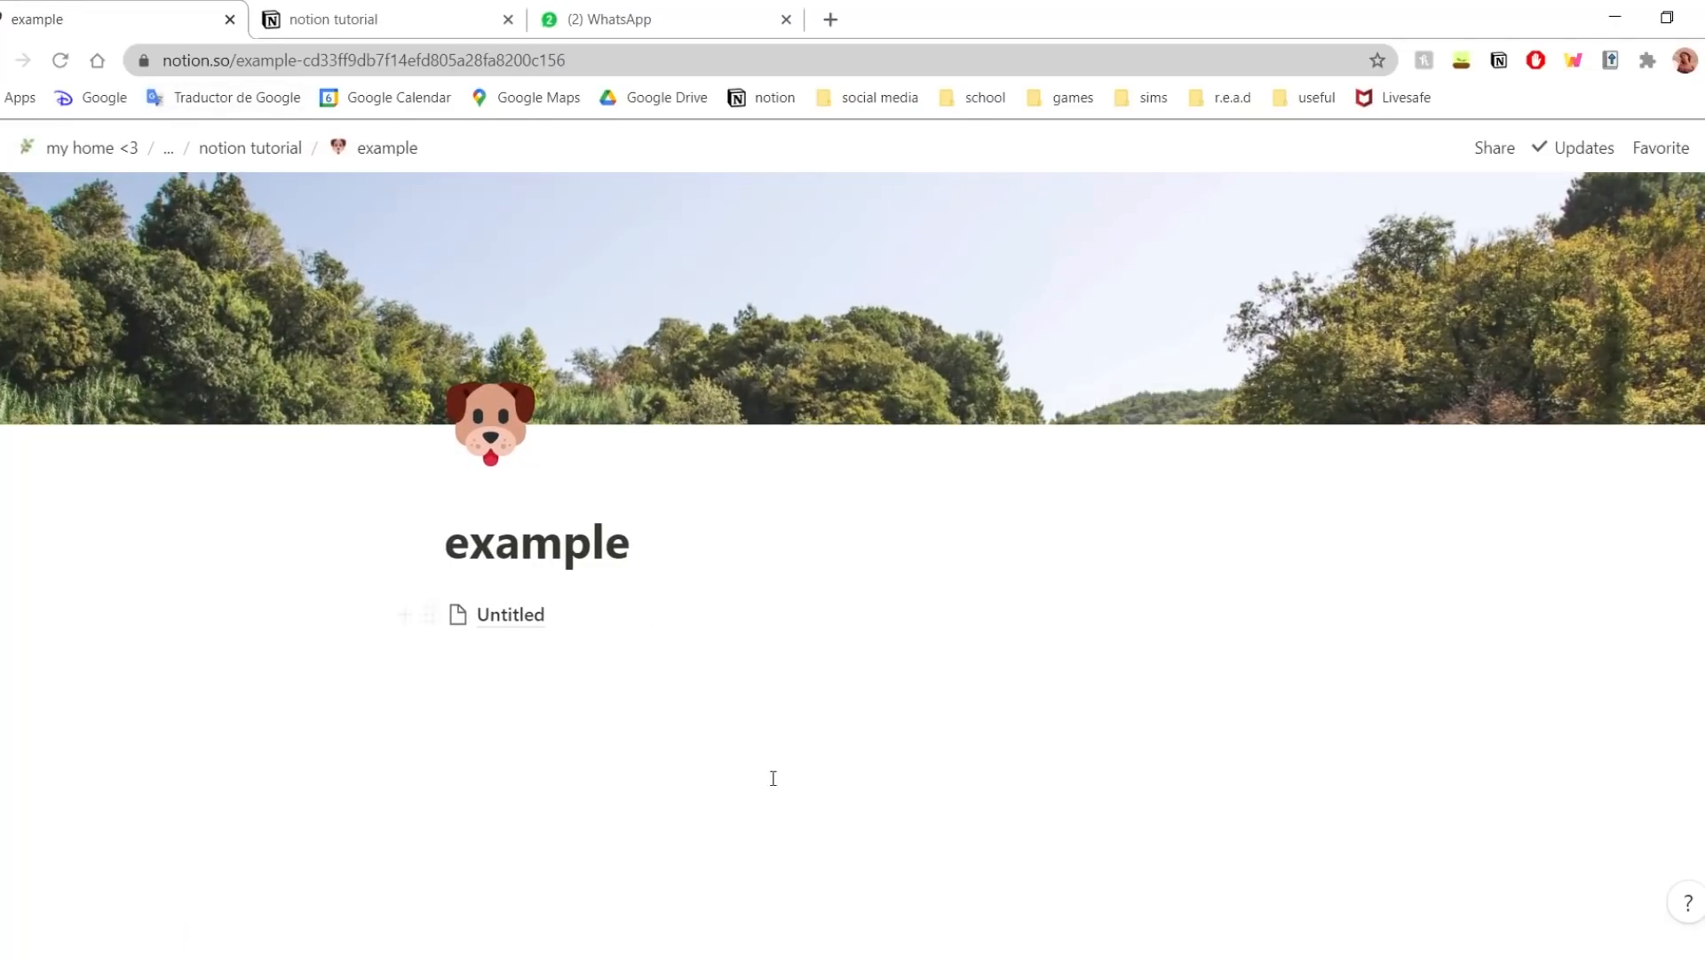
left_click(511, 616)
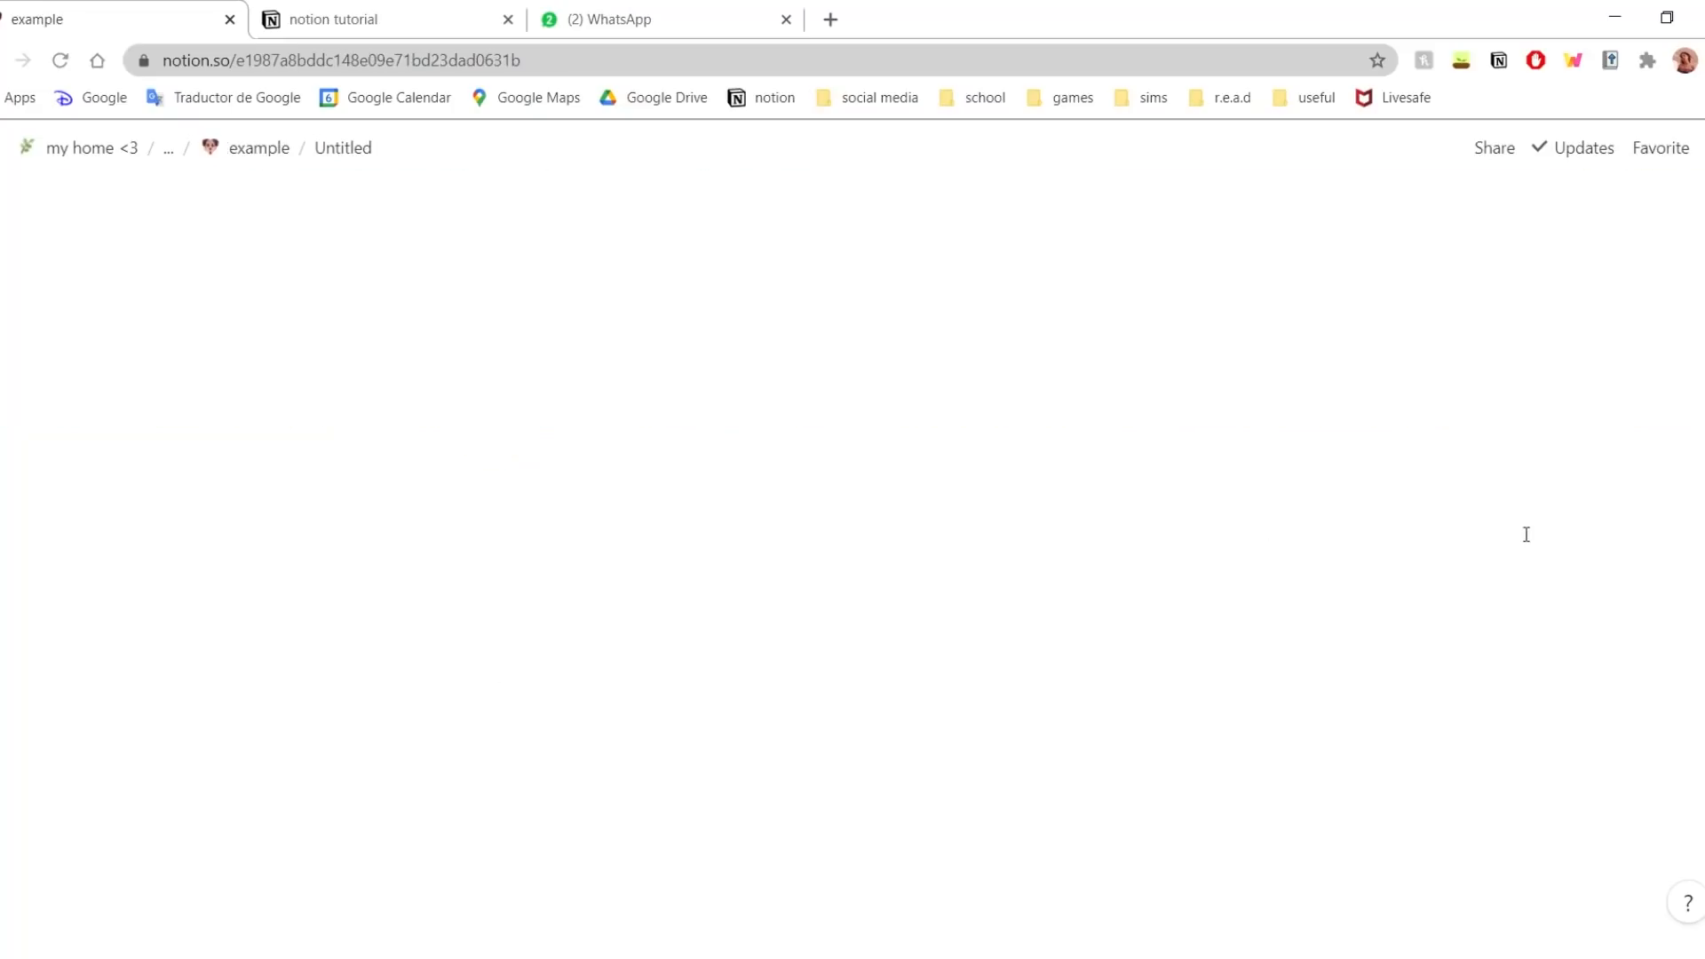
left_click(257, 148)
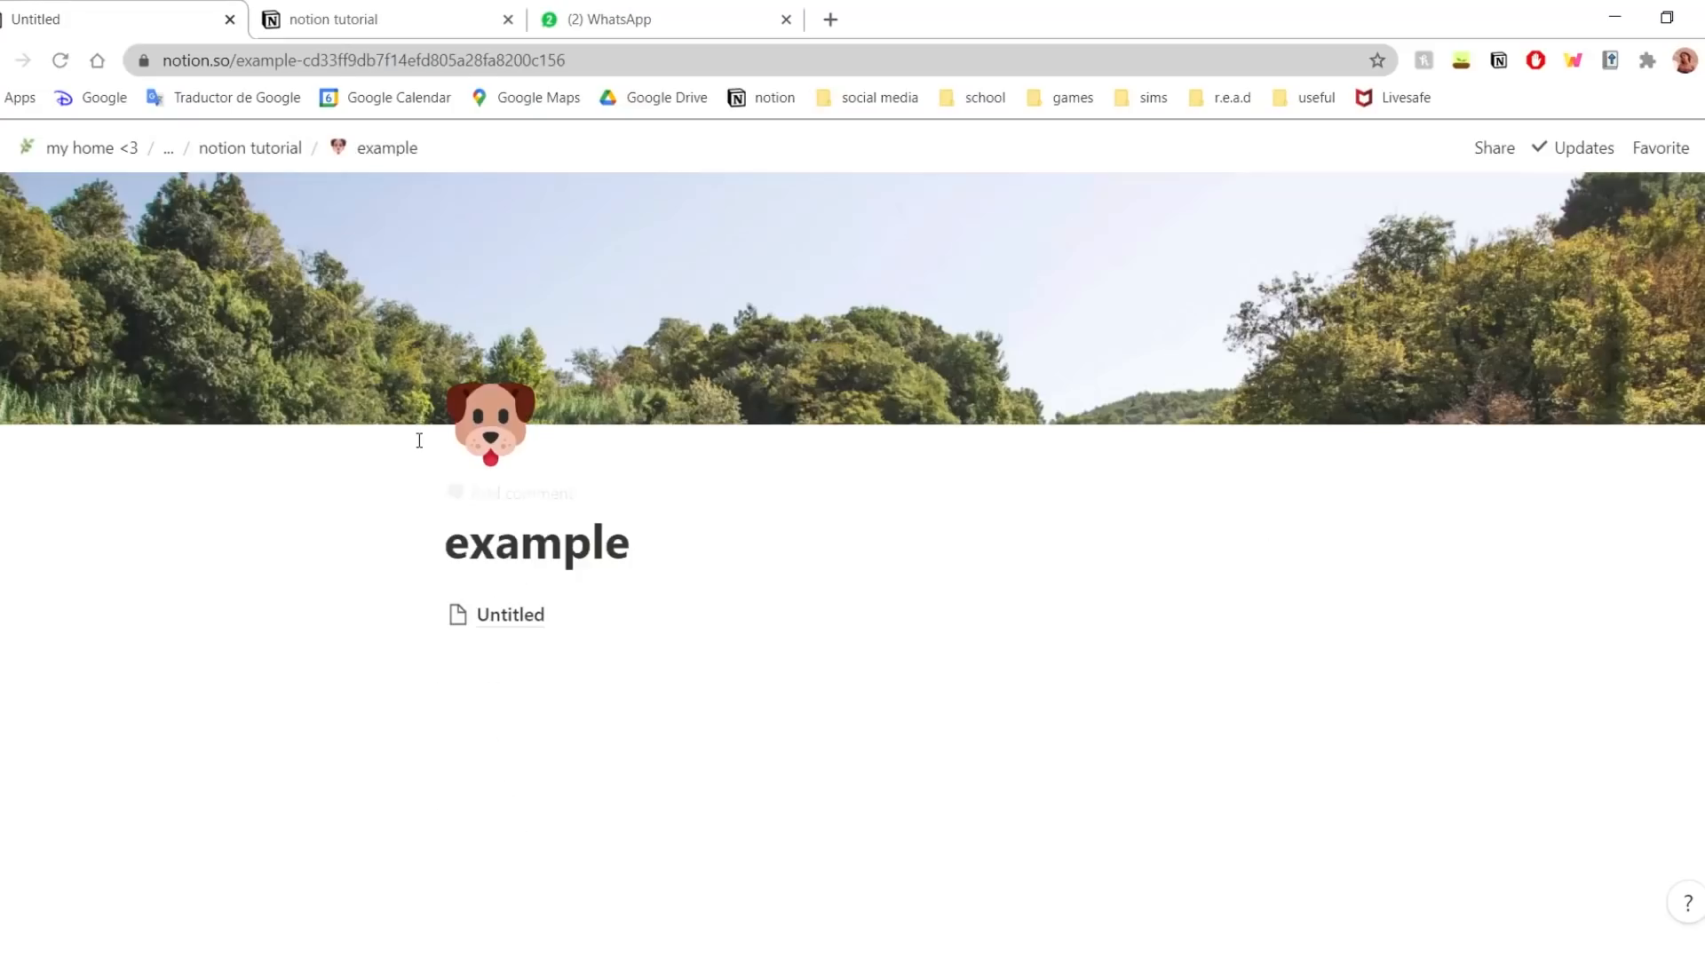
- Look through the basic block types and insert a toggle list below the untitled sub-page link
left_click(561, 683)
type("/")
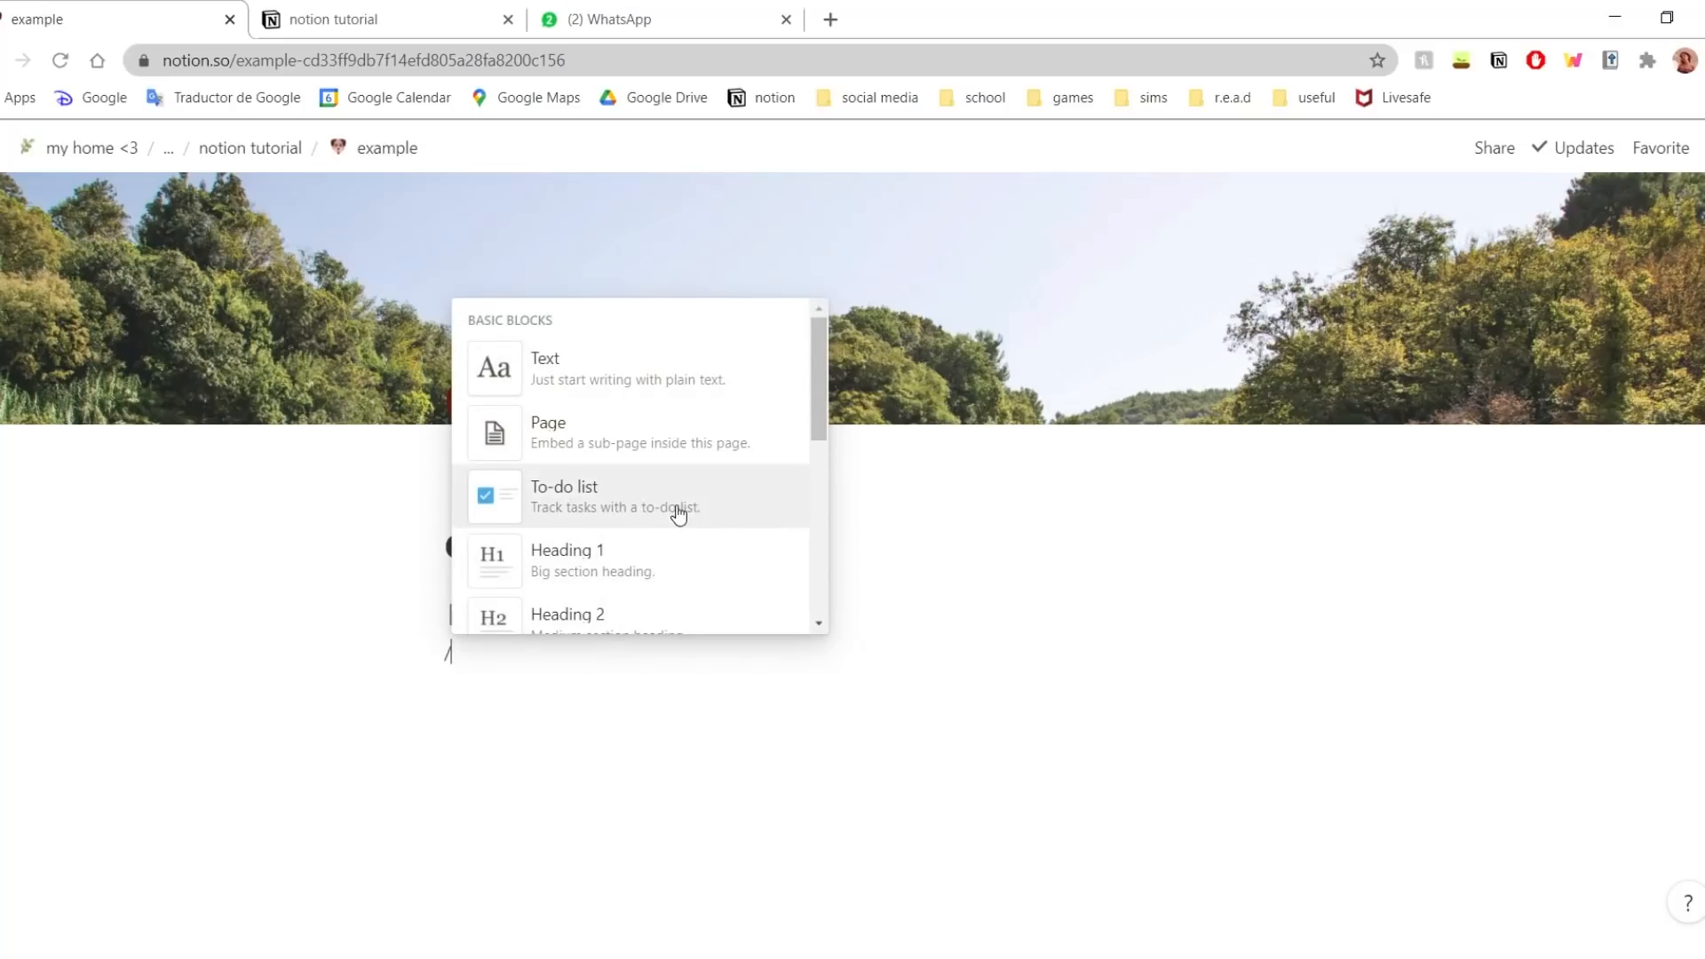
scroll(678, 514, "down", 2)
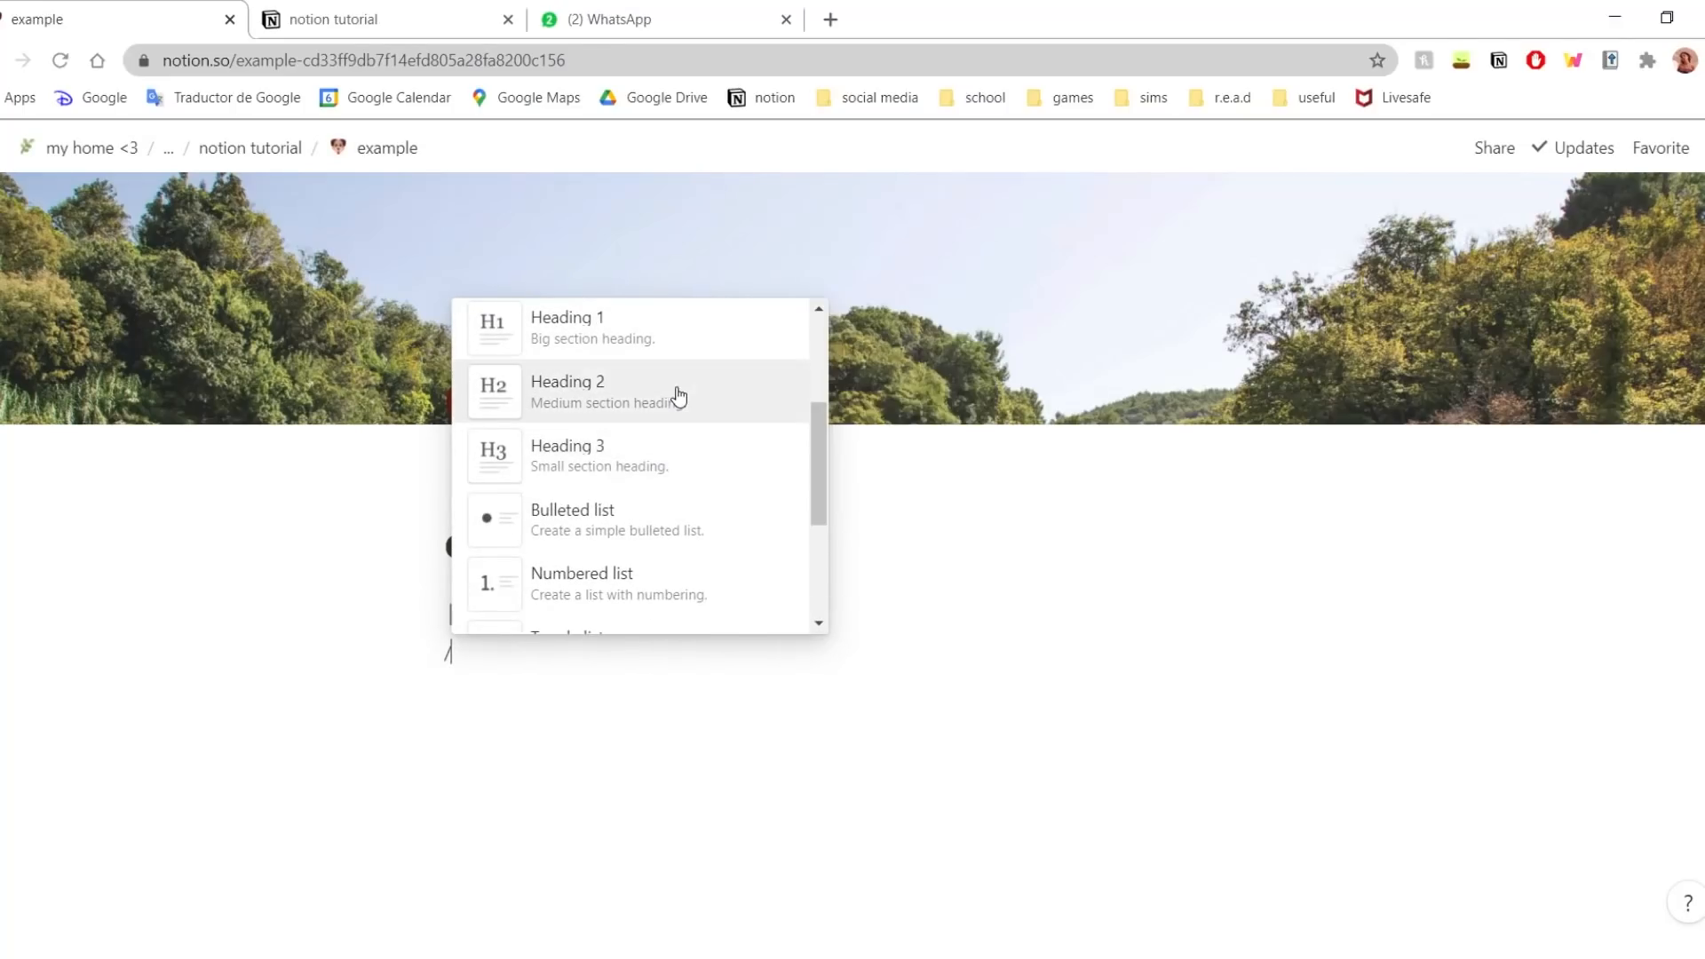
scroll(679, 400, "up", 1)
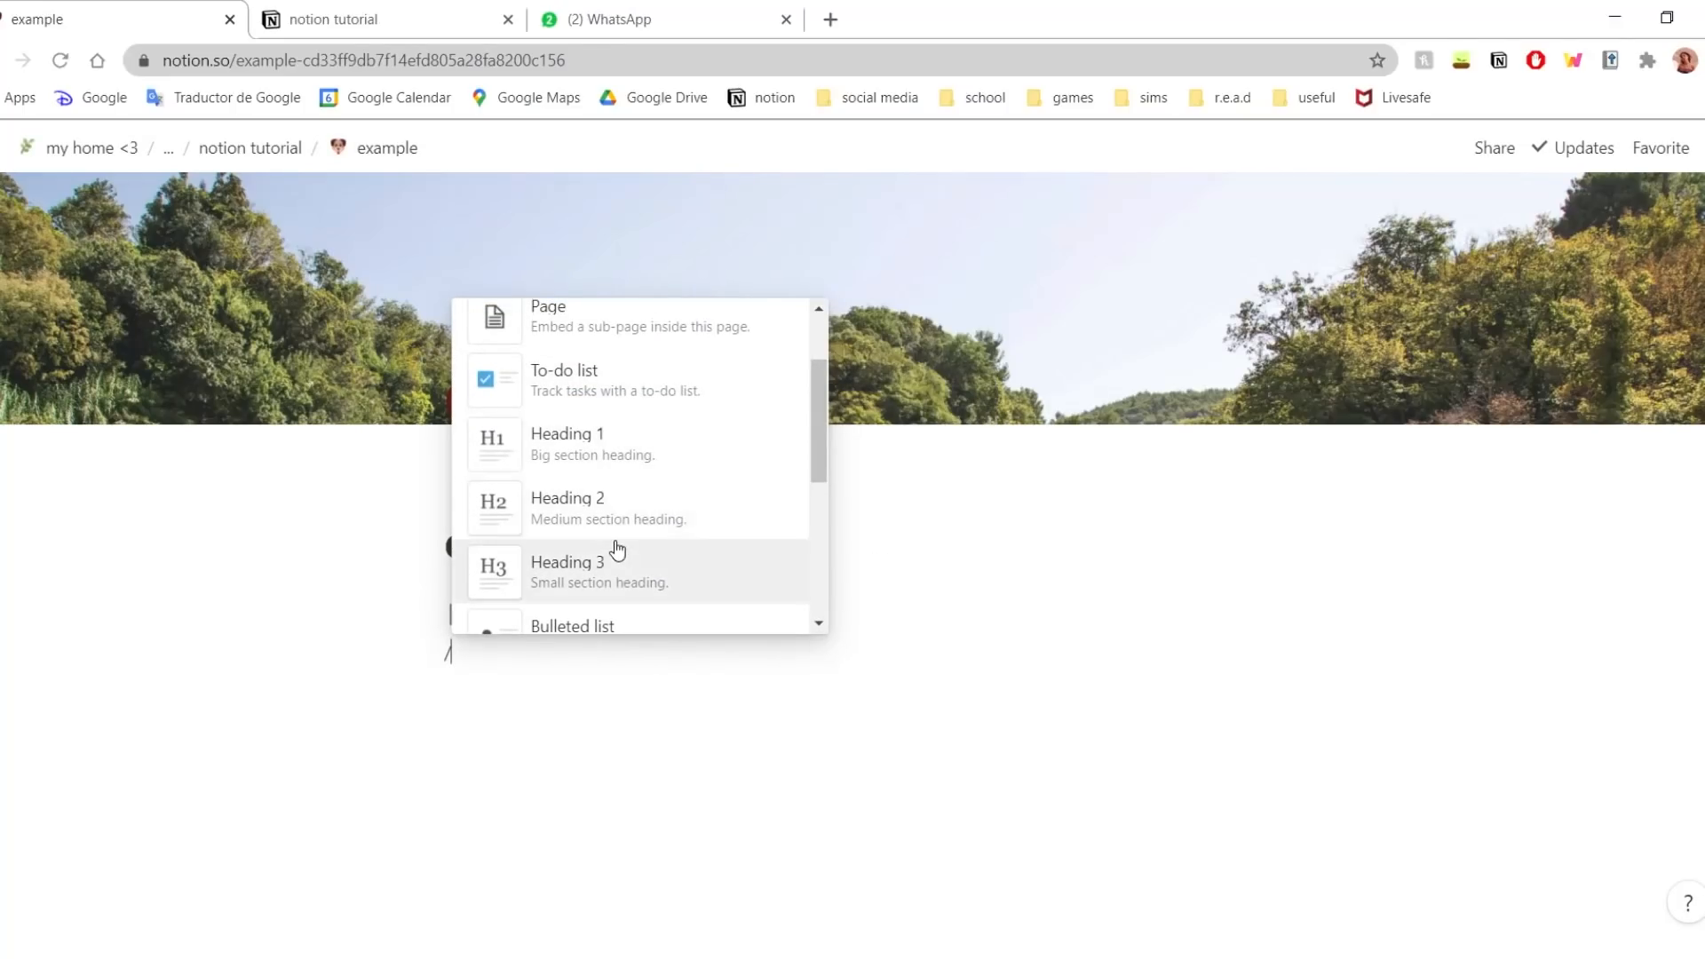
scroll(639, 506, "down", 4)
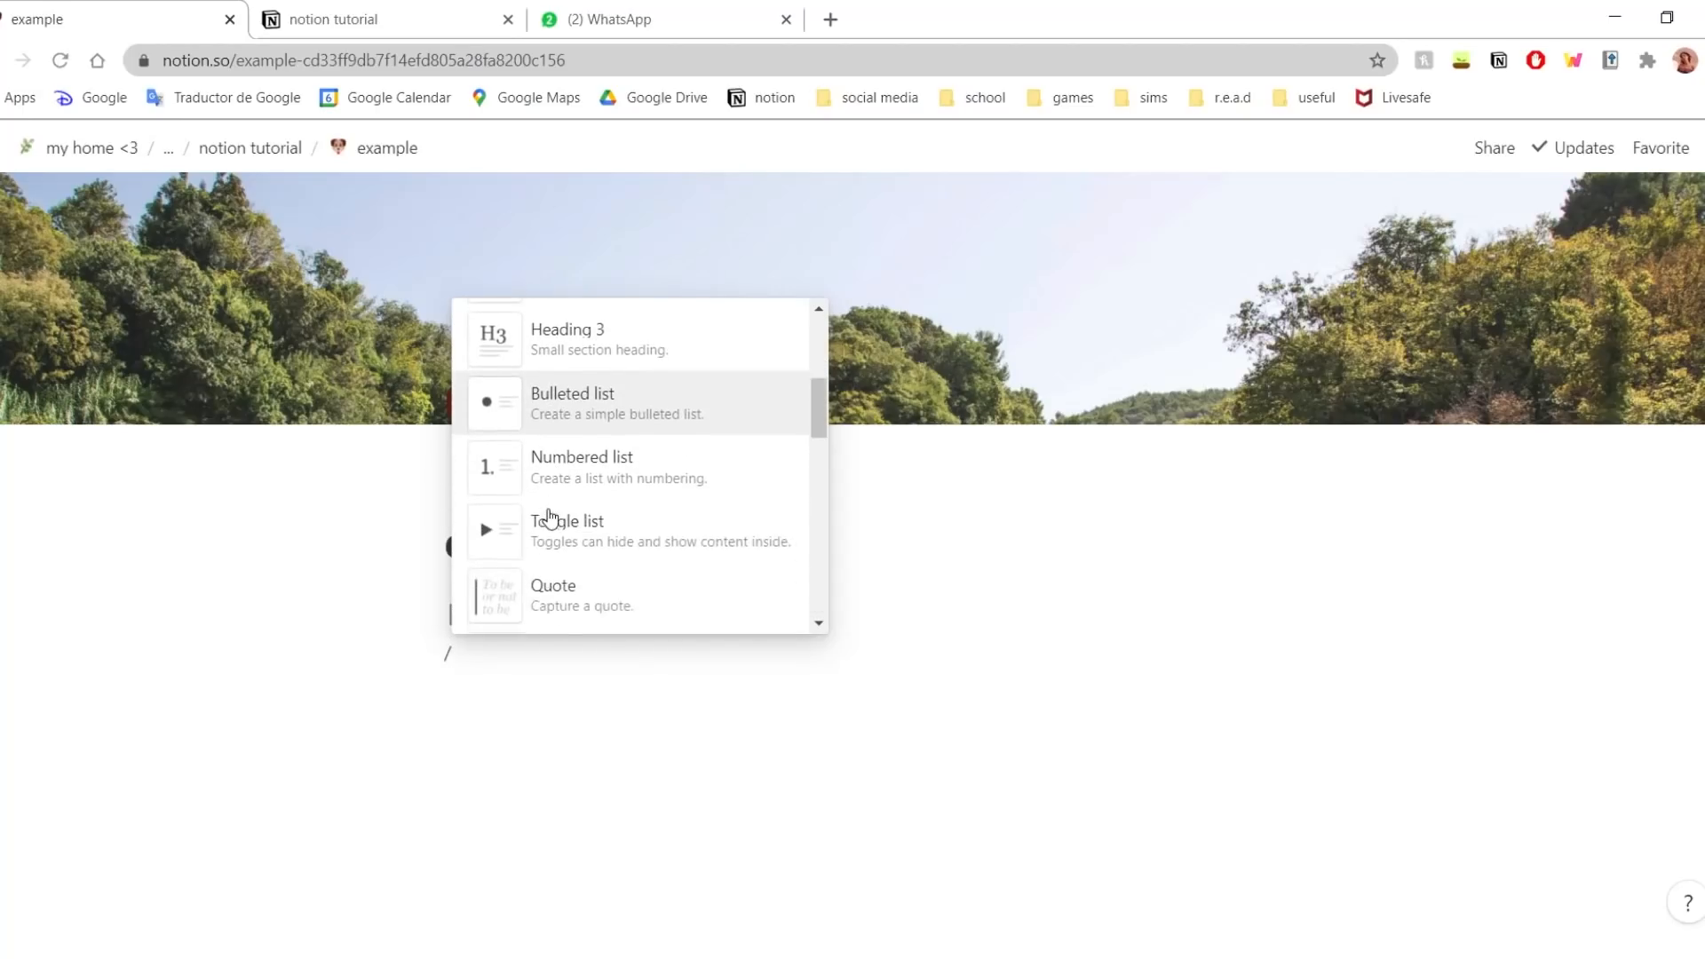
scroll(681, 377, "up", 1)
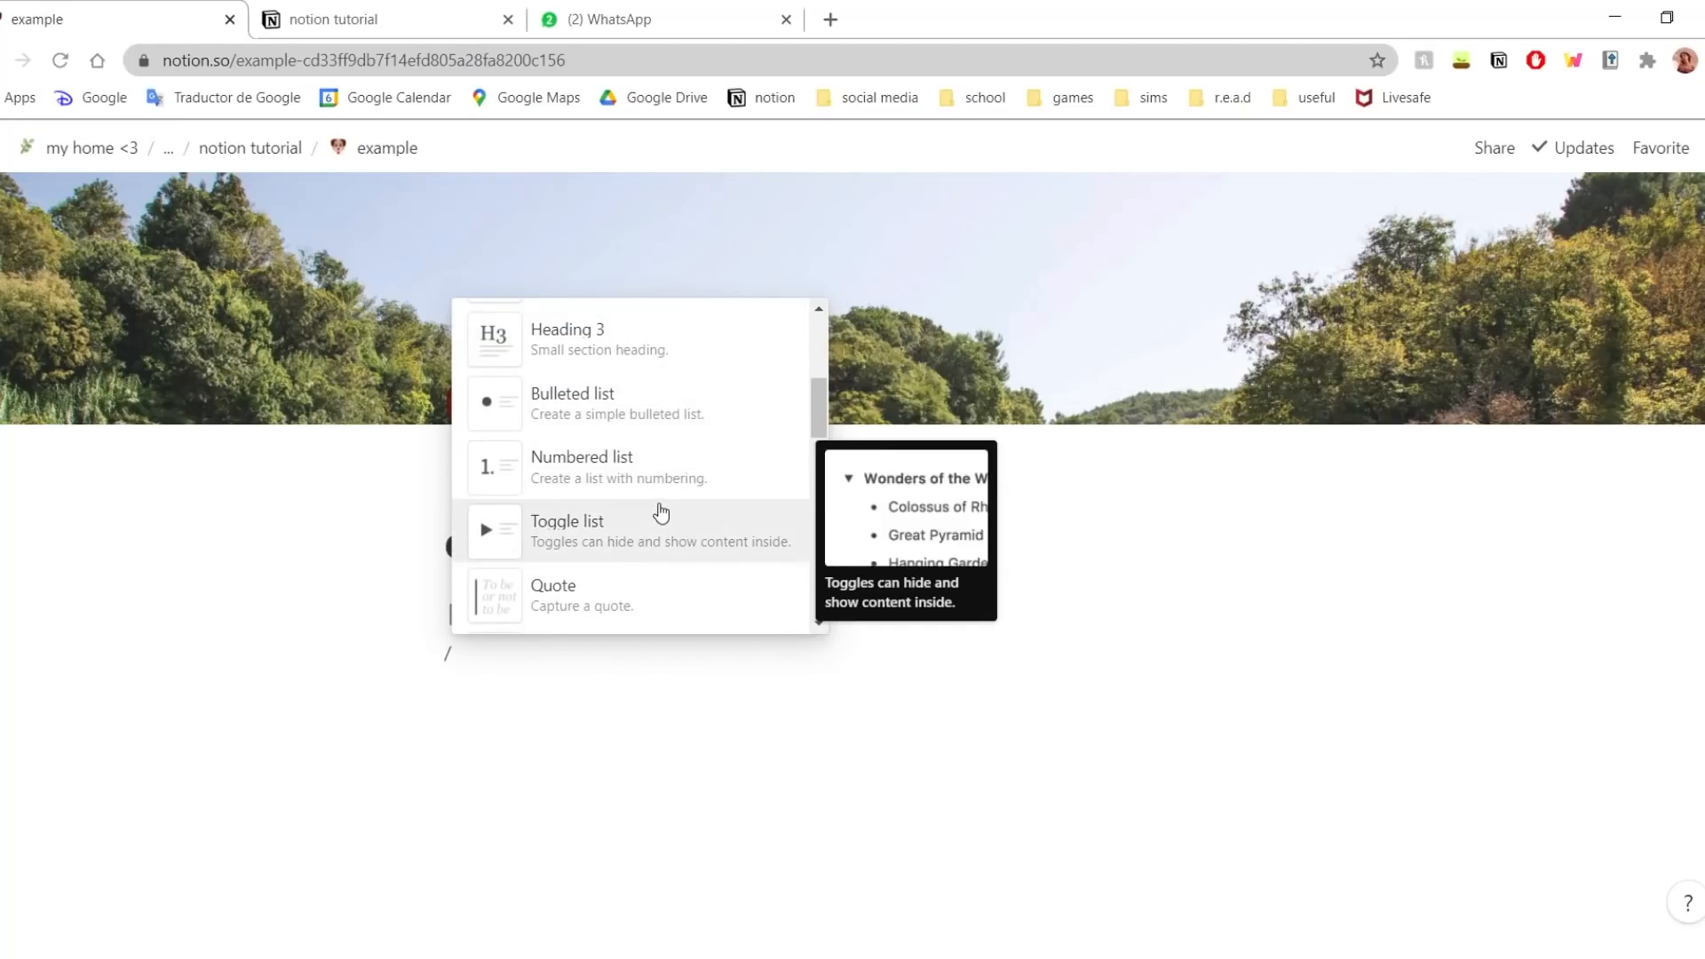
left_click(627, 545)
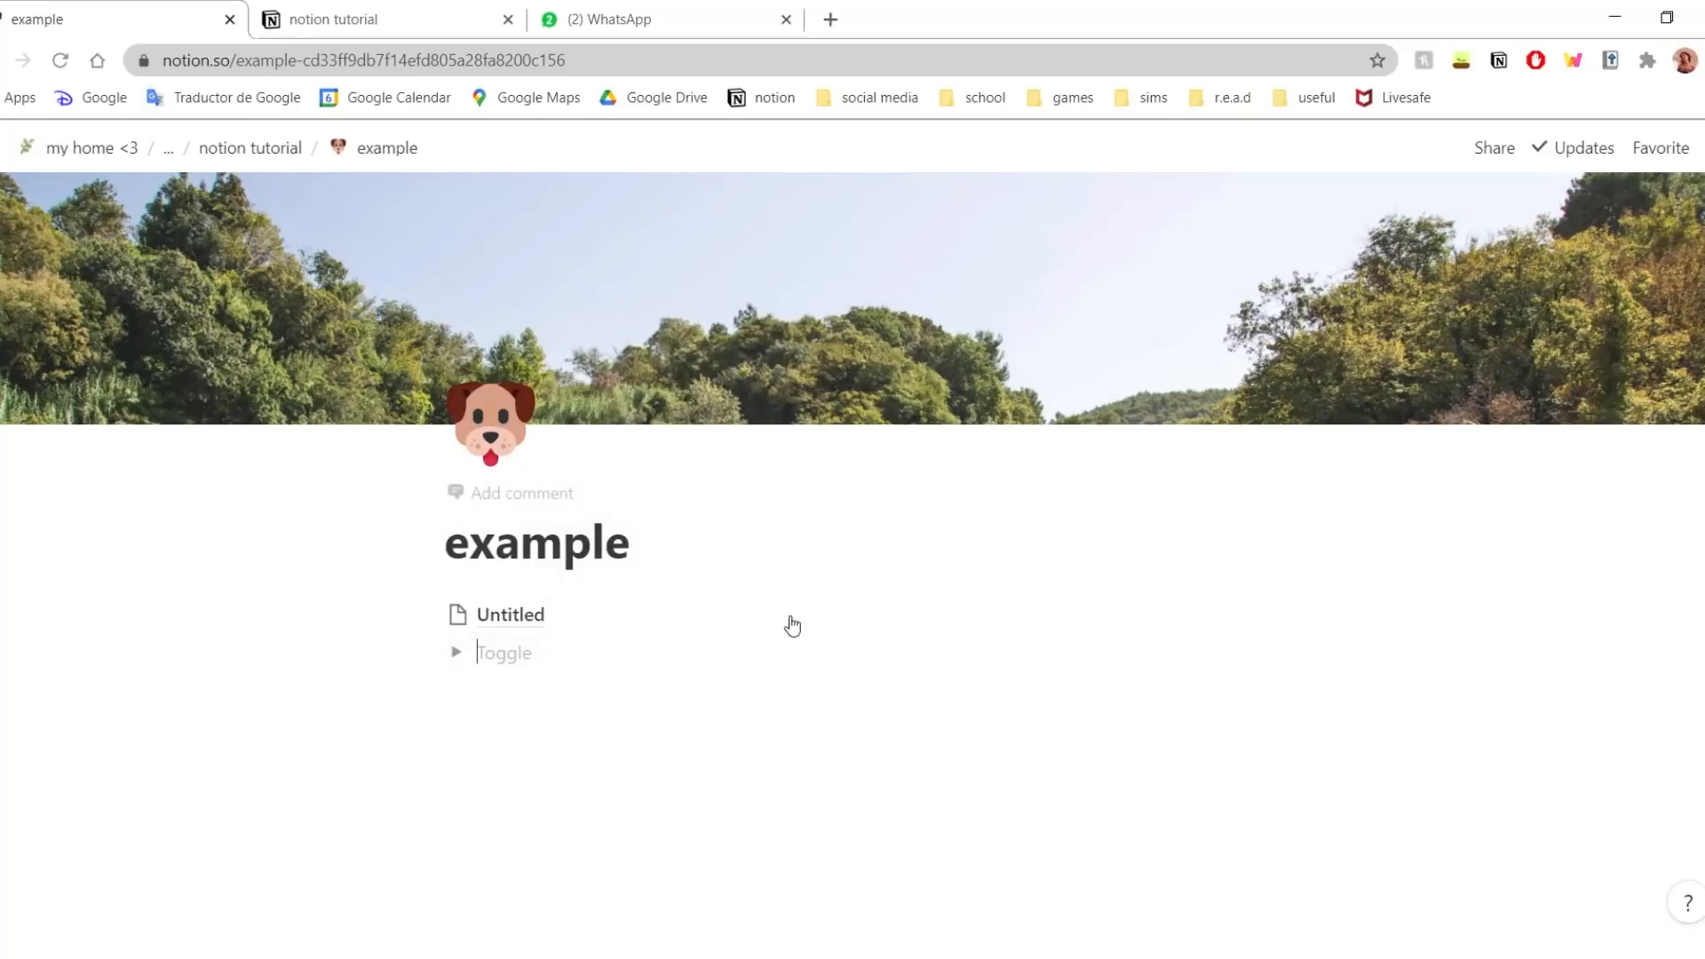
- Title the toggle "text" and put a bulleted item reading "more text" inside it
type("te")
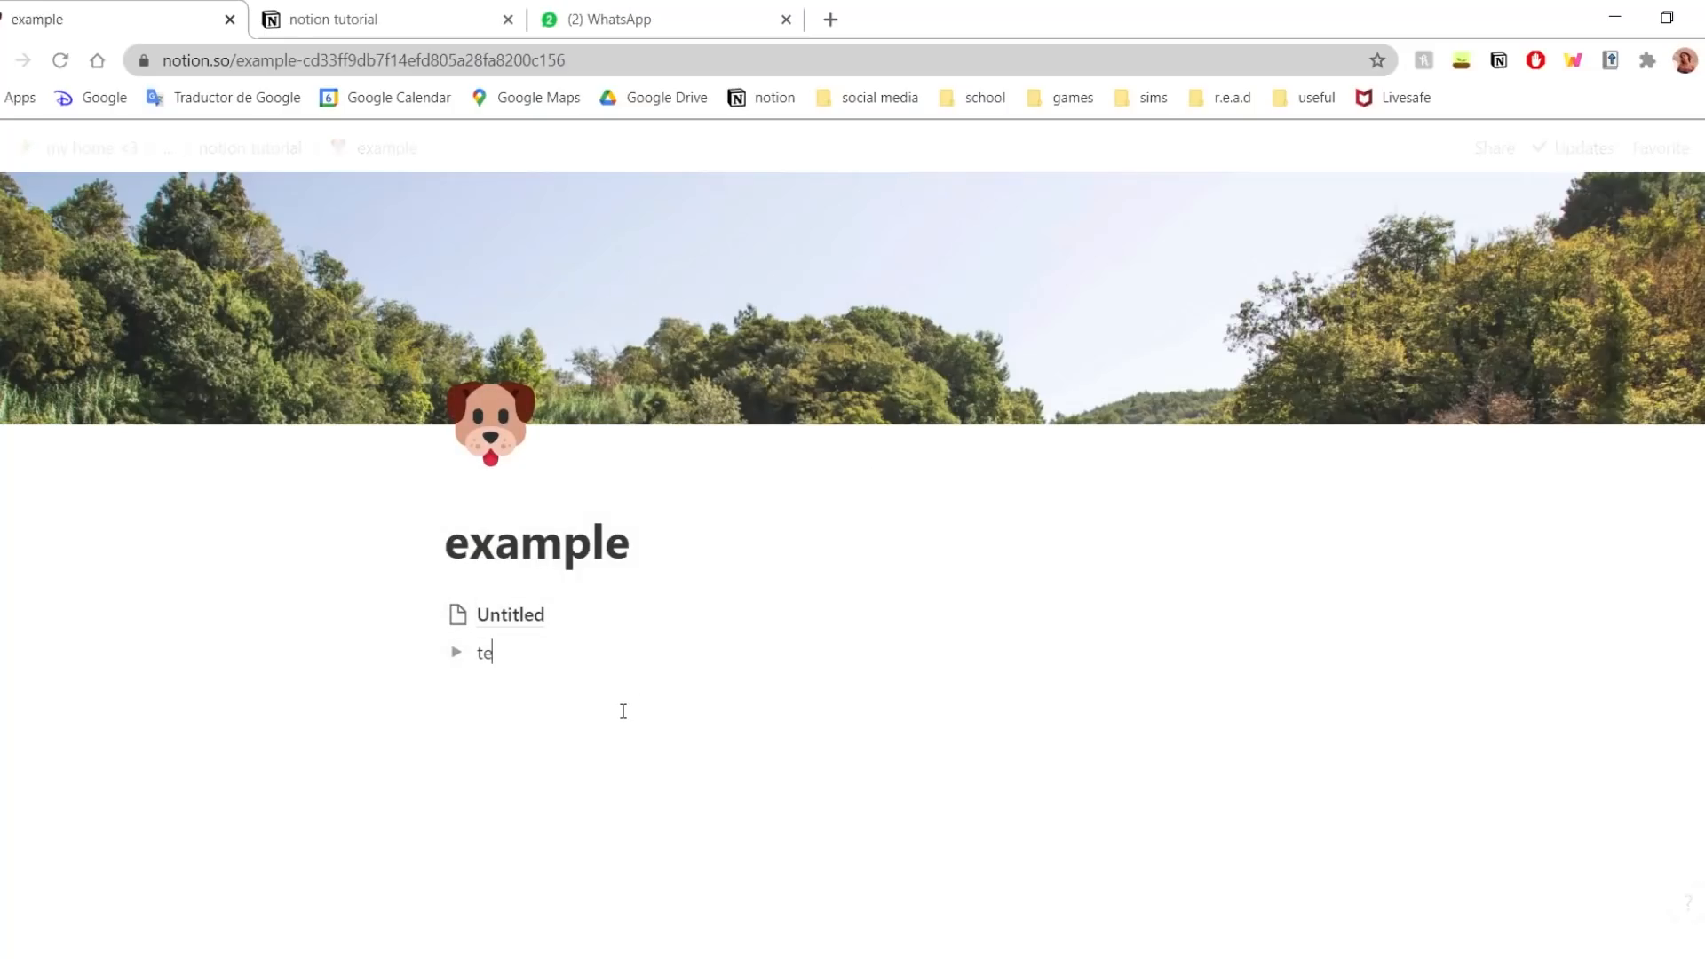
key("Return")
key("Tab")
key("BackSpace")
type("-")
type("more")
- Expand and collapse the "text" toggle several times to show and hide its nested bullet, leaving it collapsed
left_click(457, 654)
left_click(457, 654)
left_click(458, 657)
left_click(458, 657)
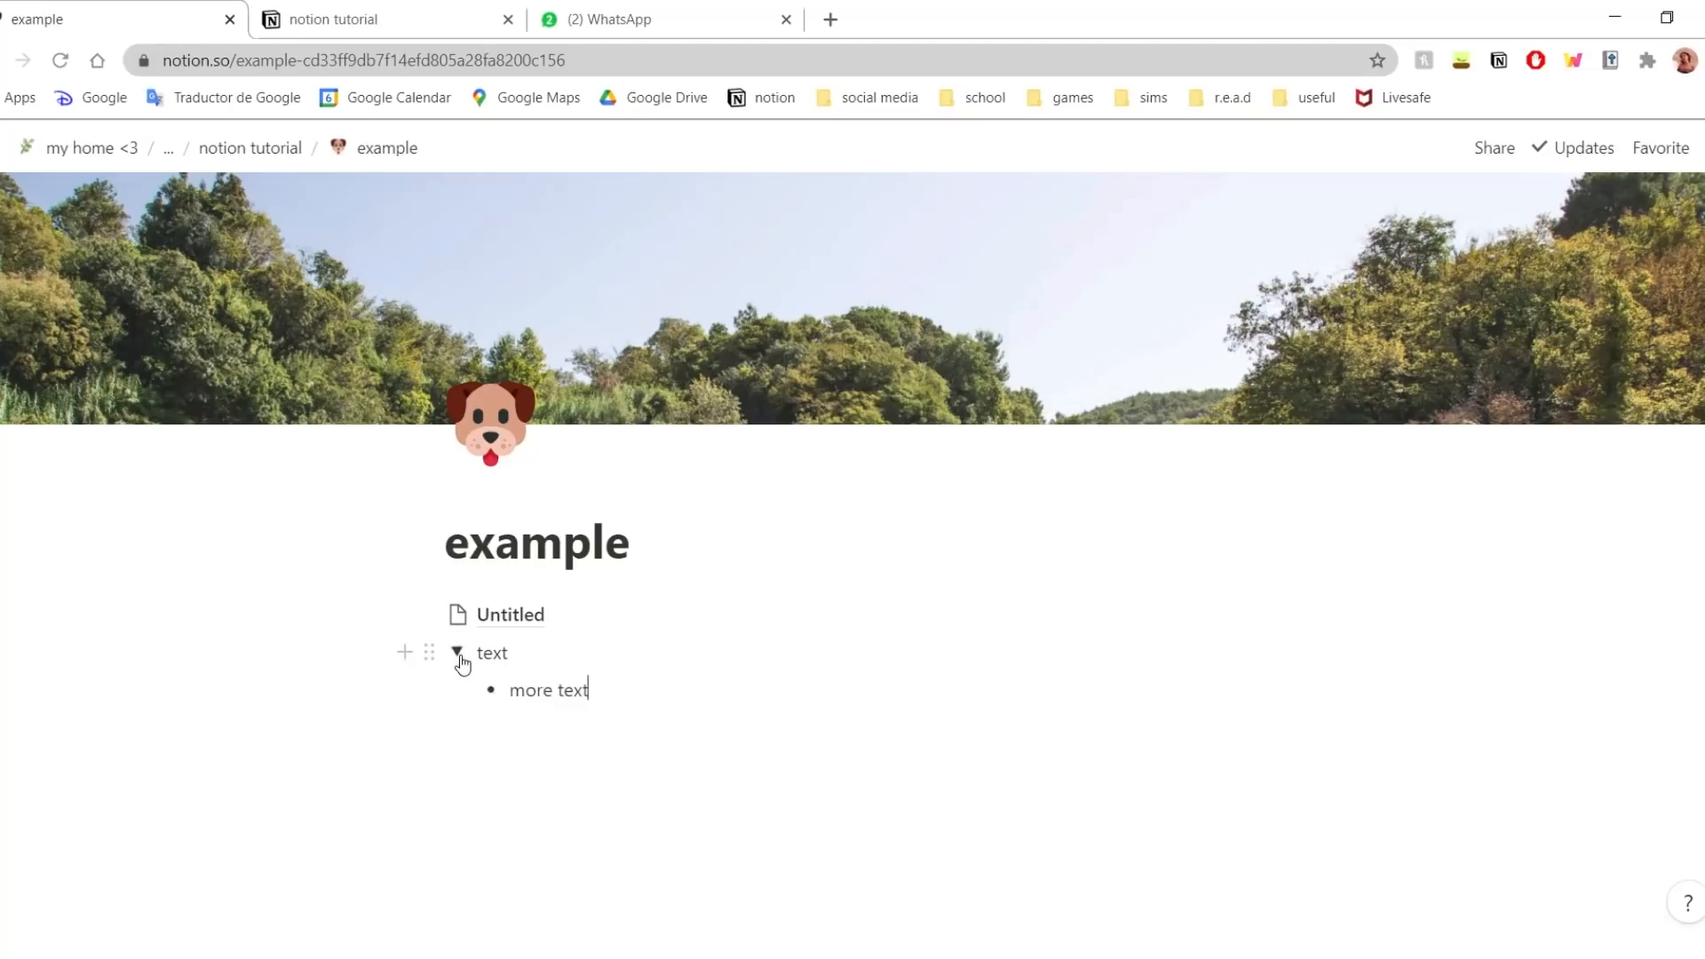
left_click(458, 657)
left_click(461, 659)
left_click(461, 659)
- Start a new line after the "text" toggle and insert a quote block there
left_click(621, 653)
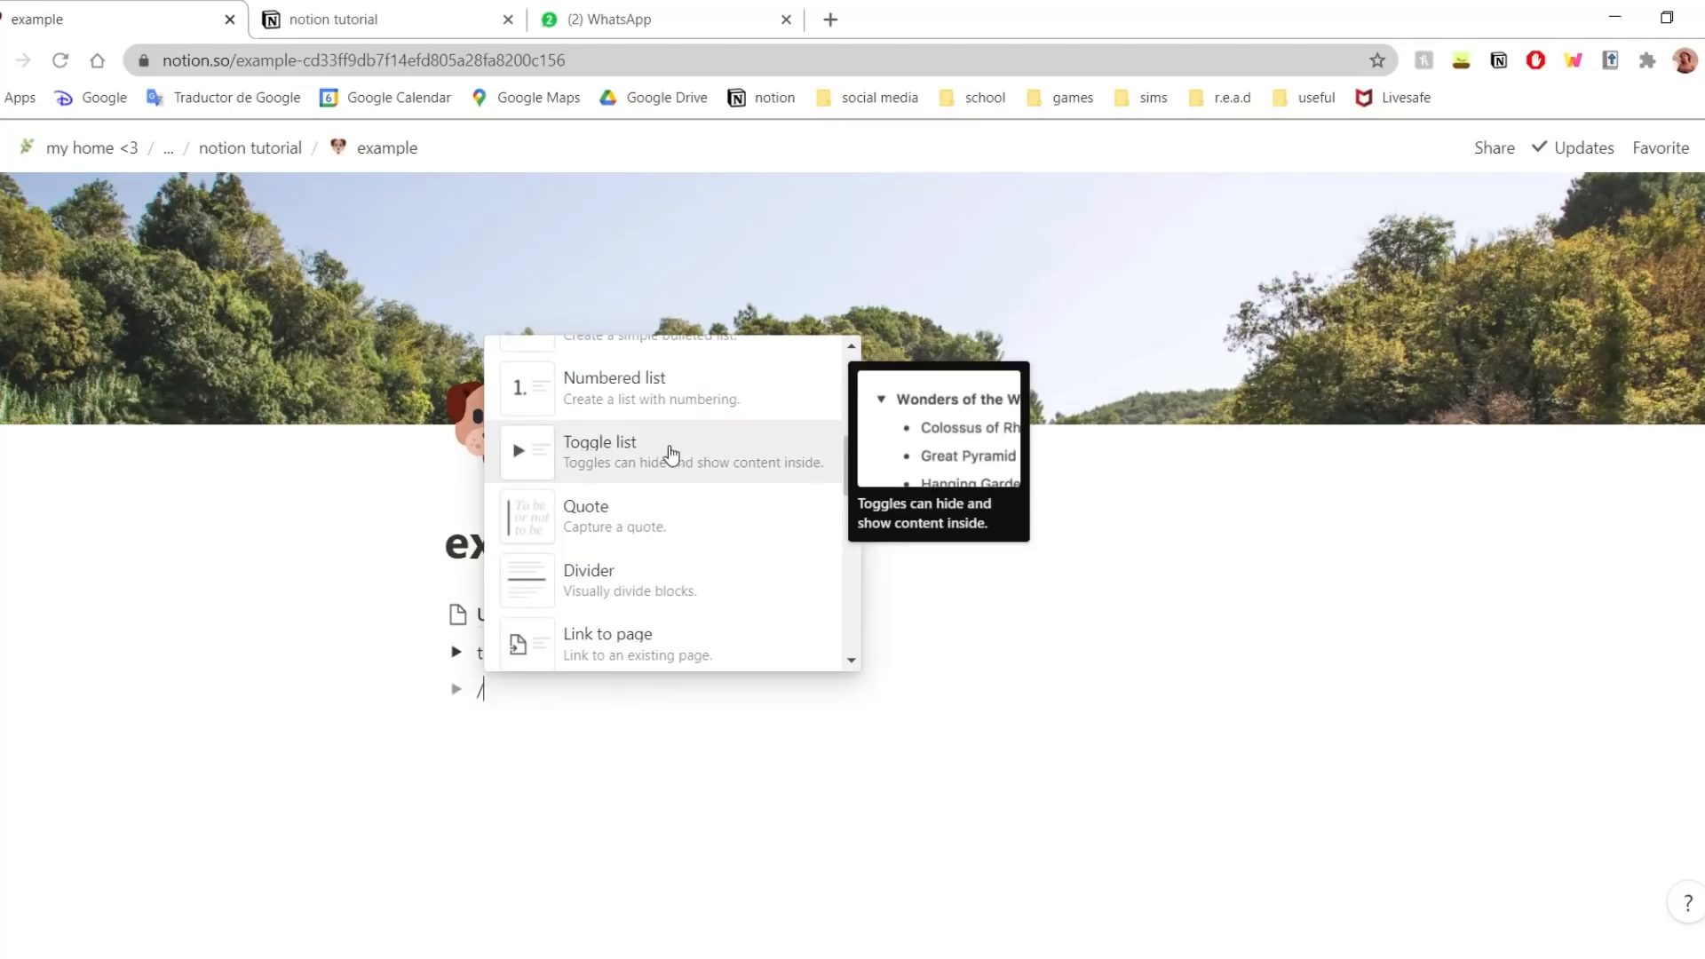
key("Return")
type("/")
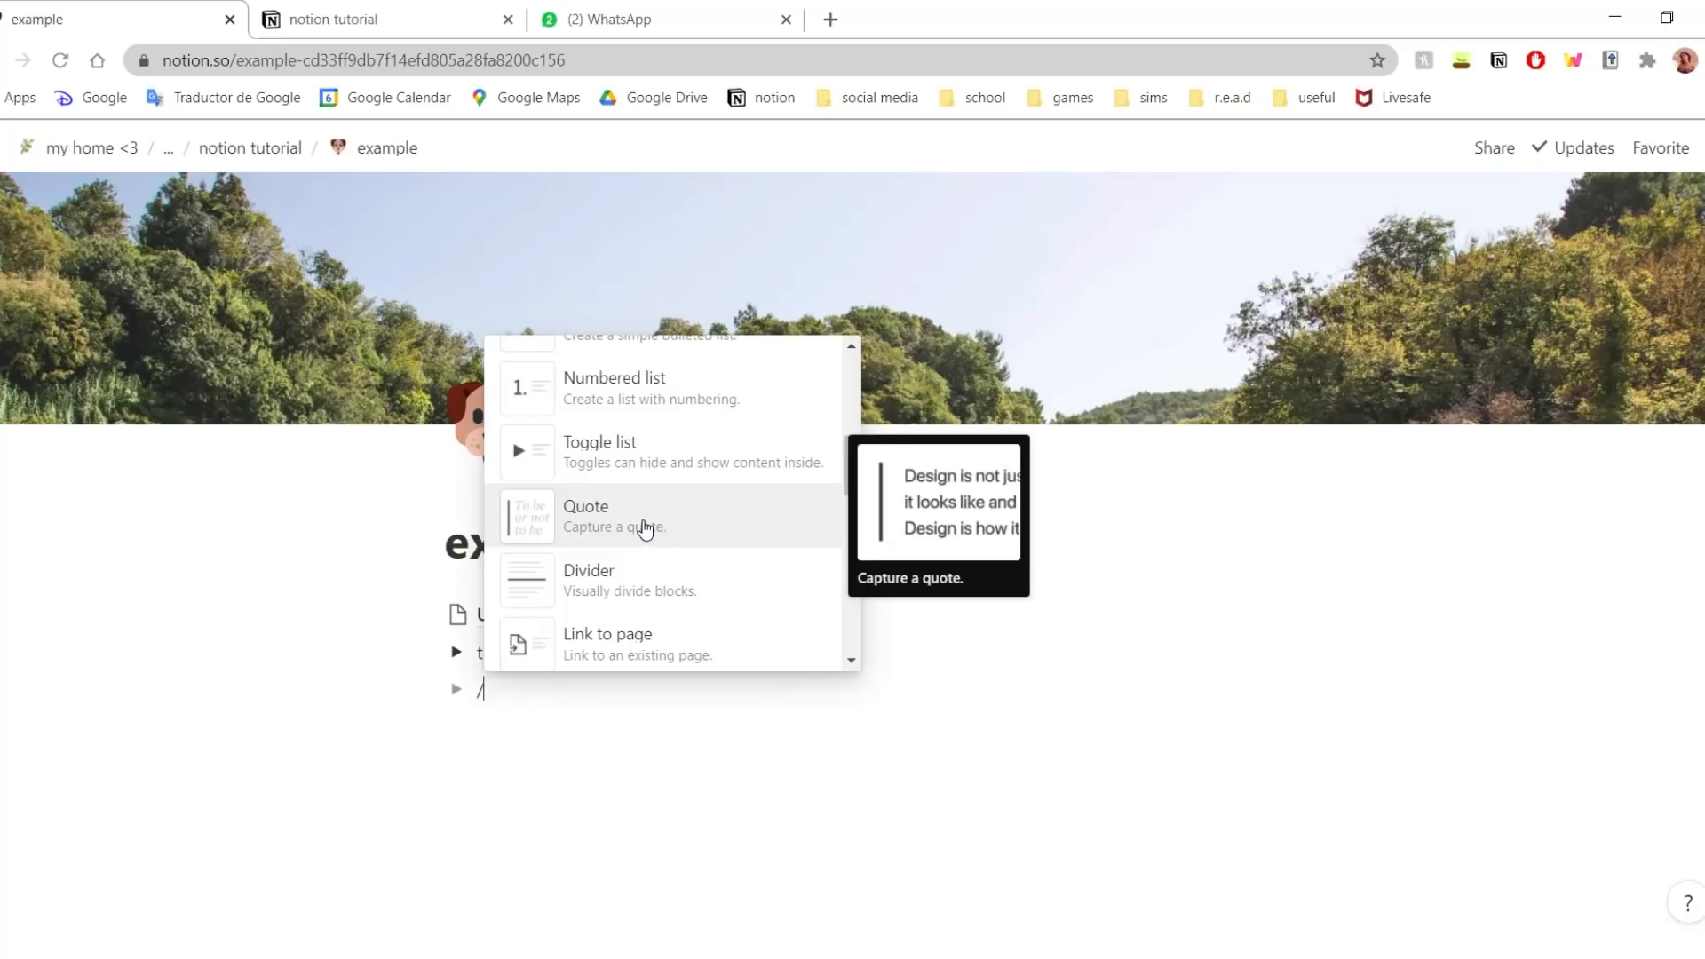
left_click(645, 528)
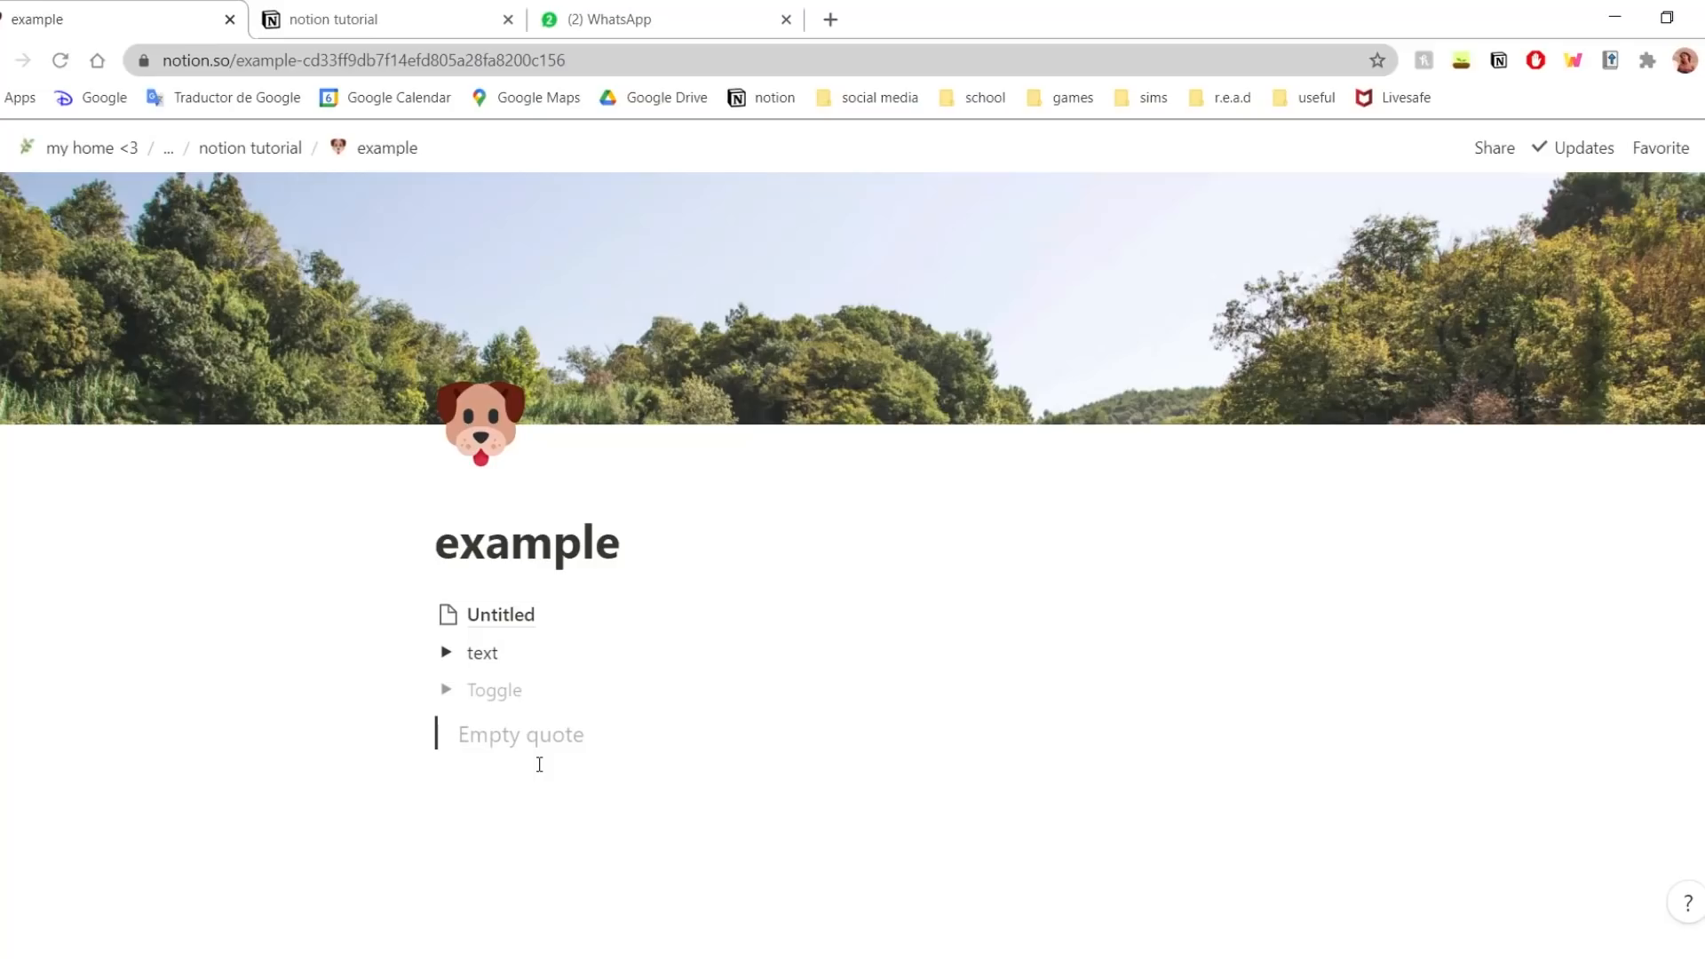
- Fill the quote block with the word "quote" in quotation marks and make it italic
type("\"")
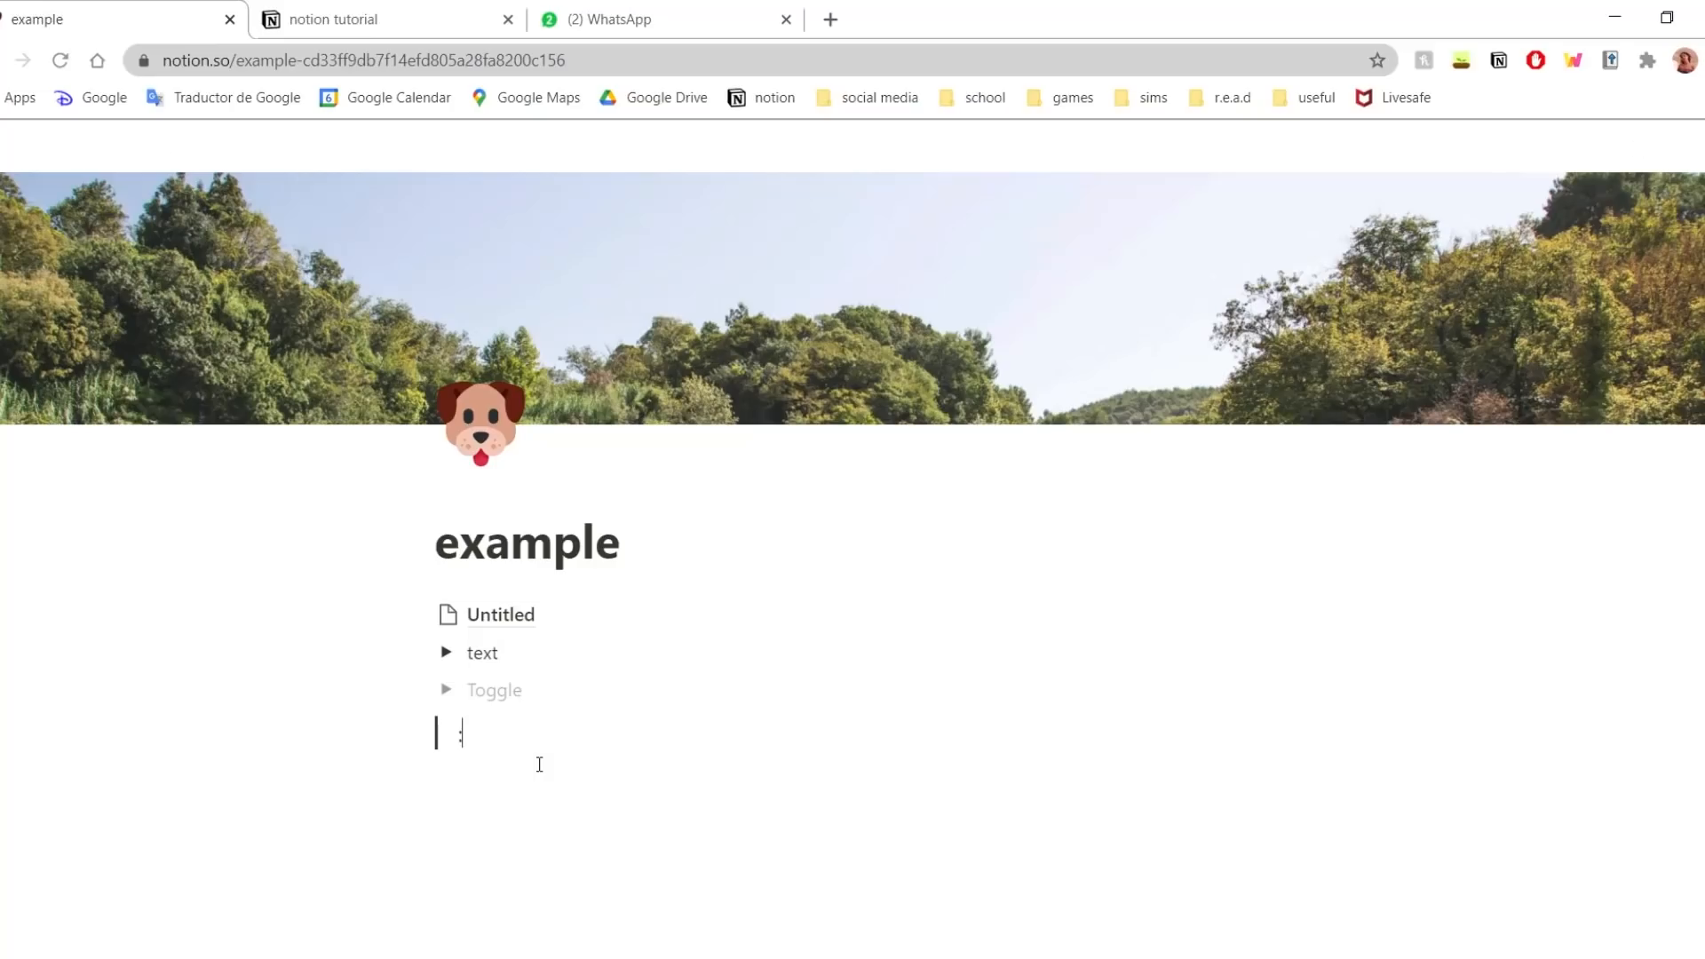
type("quote\"")
left_click_drag(548, 737, 456, 737)
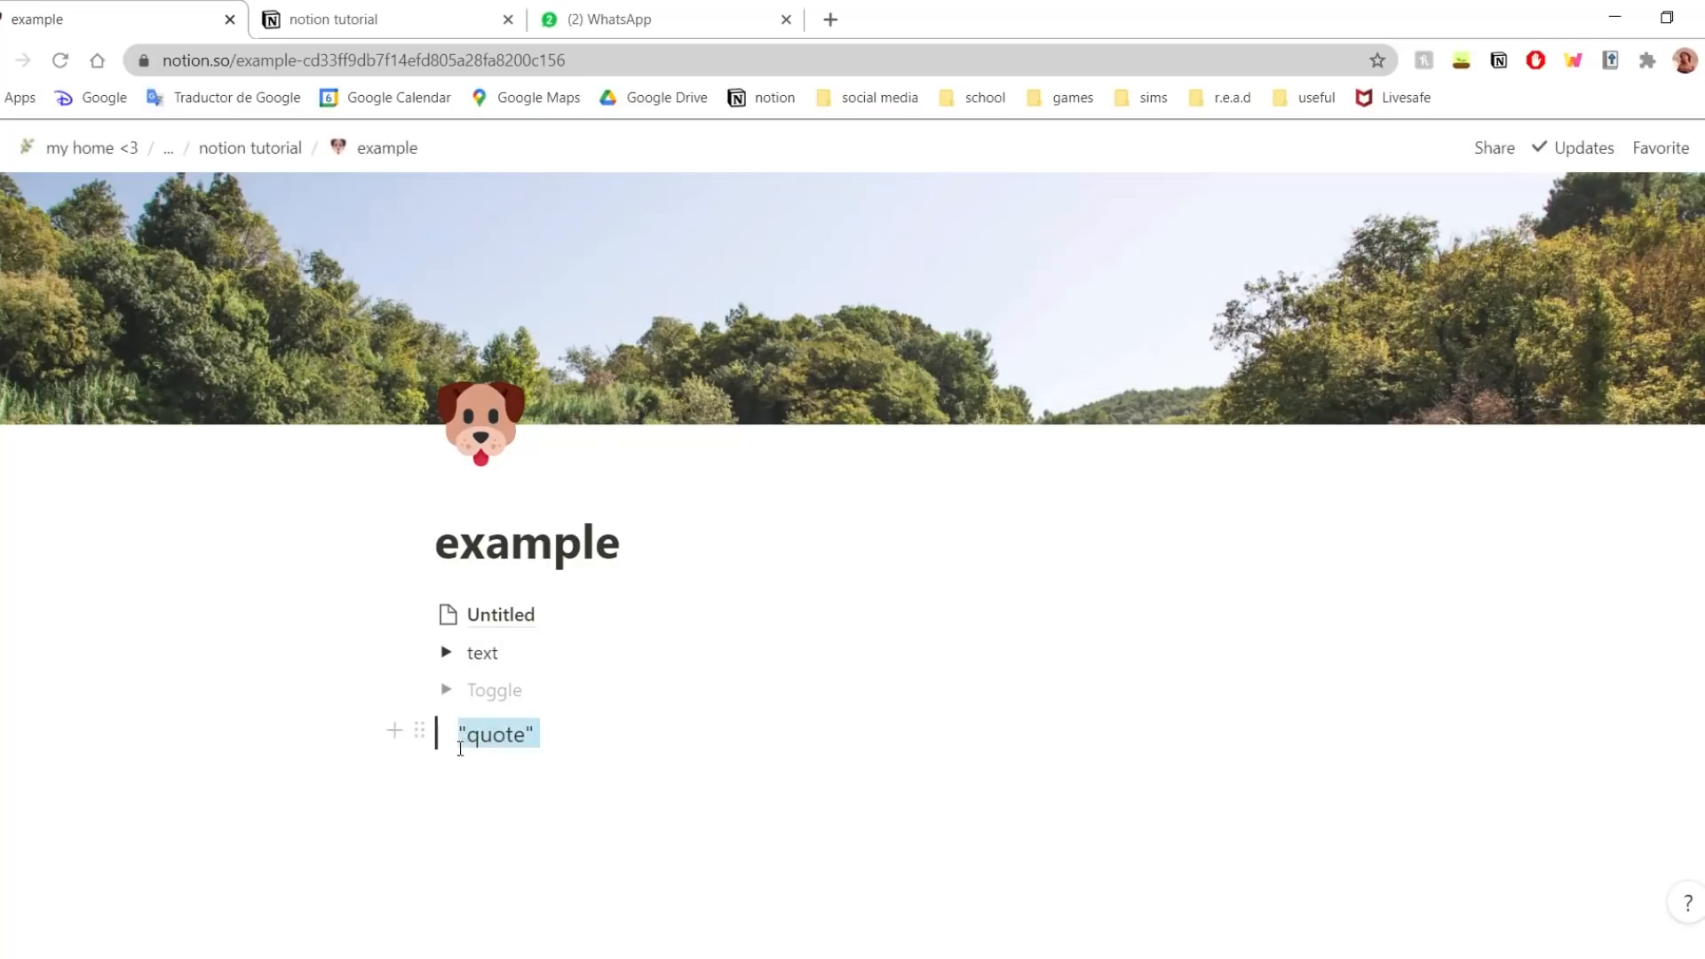
left_click(723, 685)
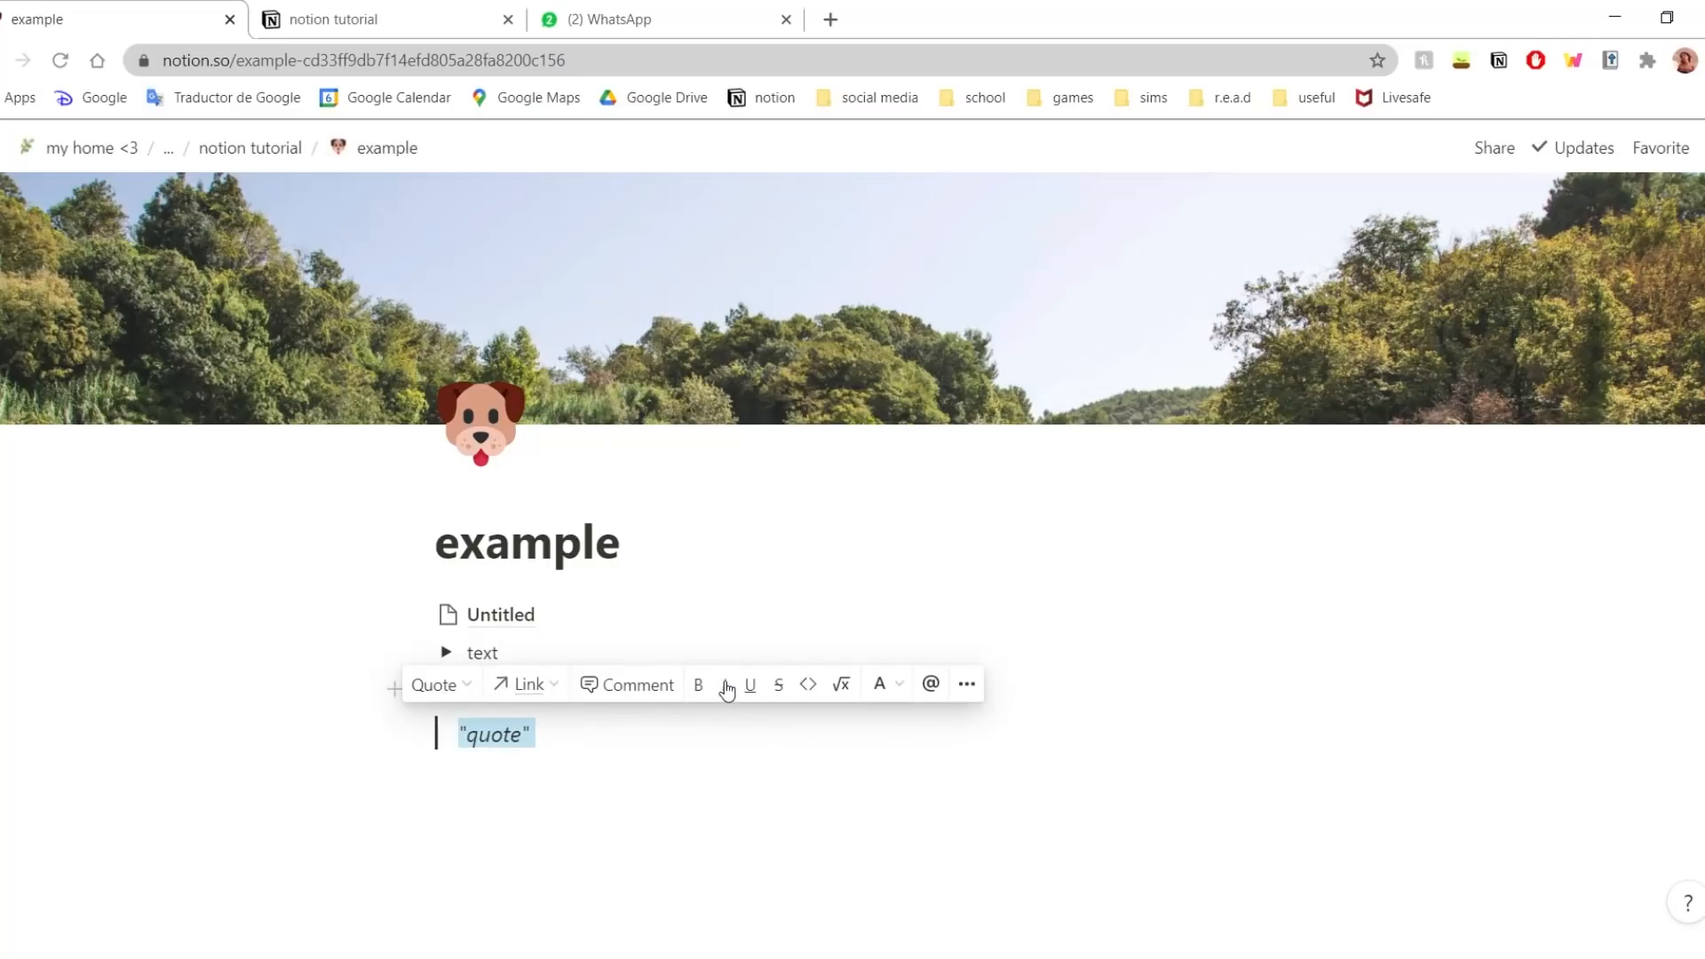
left_click(663, 748)
- Insert a divider below the quote block
key("Return")
type("/")
scroll(574, 568, "down", 5)
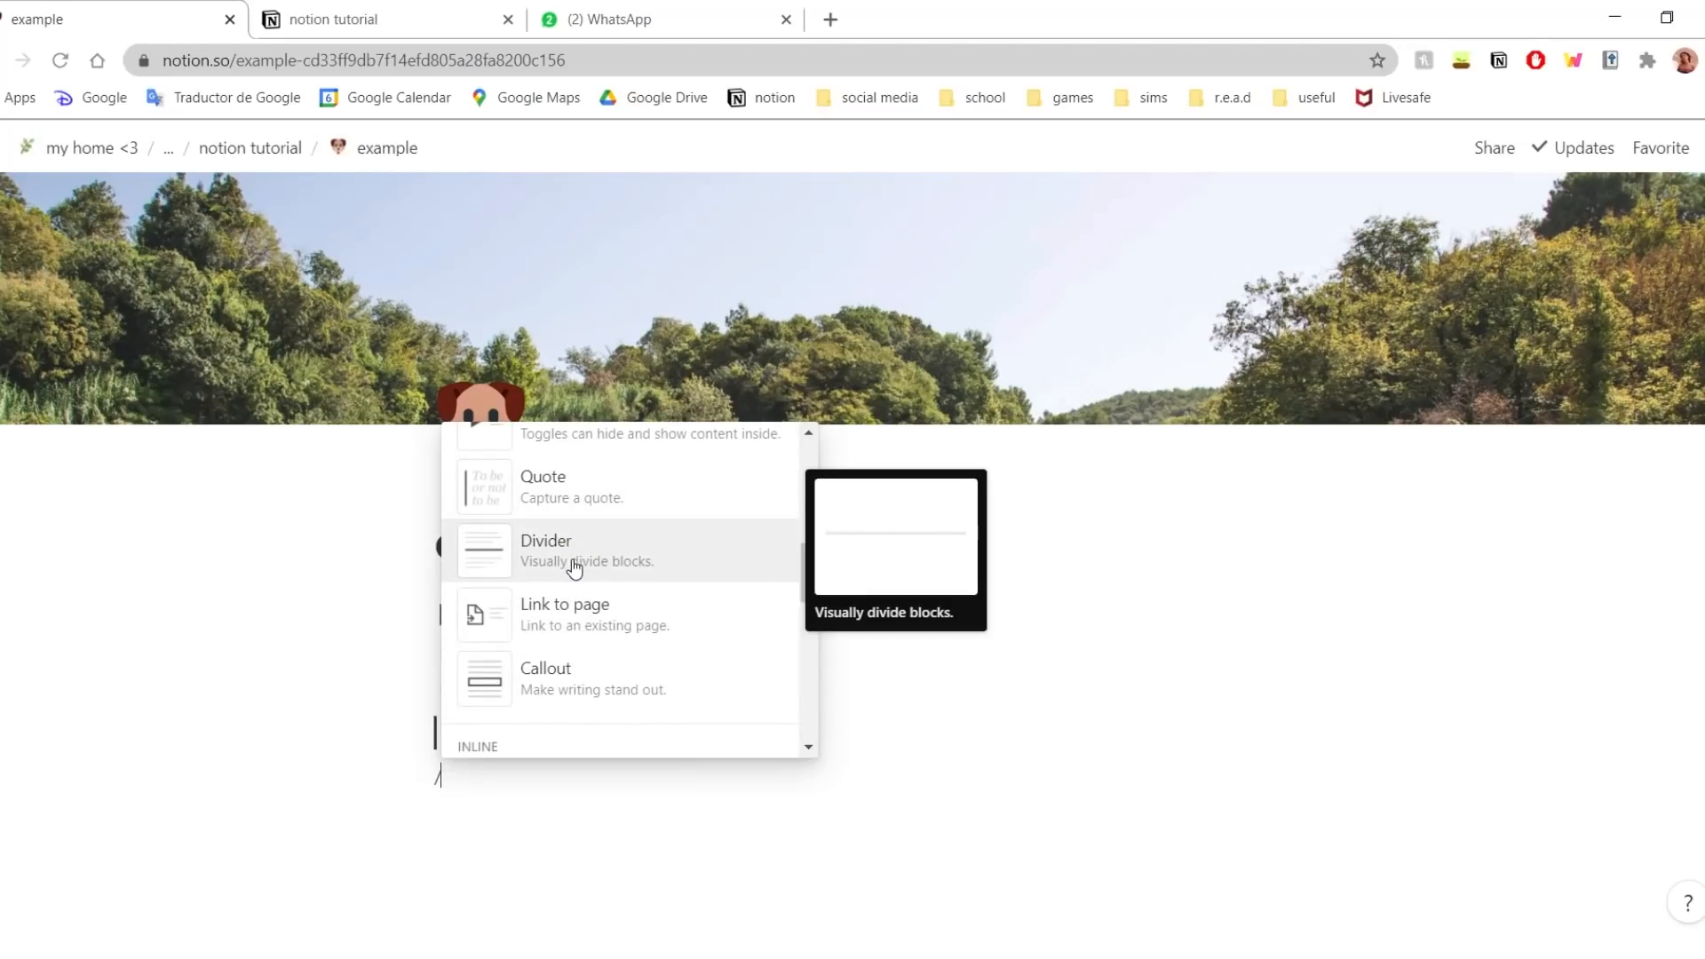
left_click(668, 561)
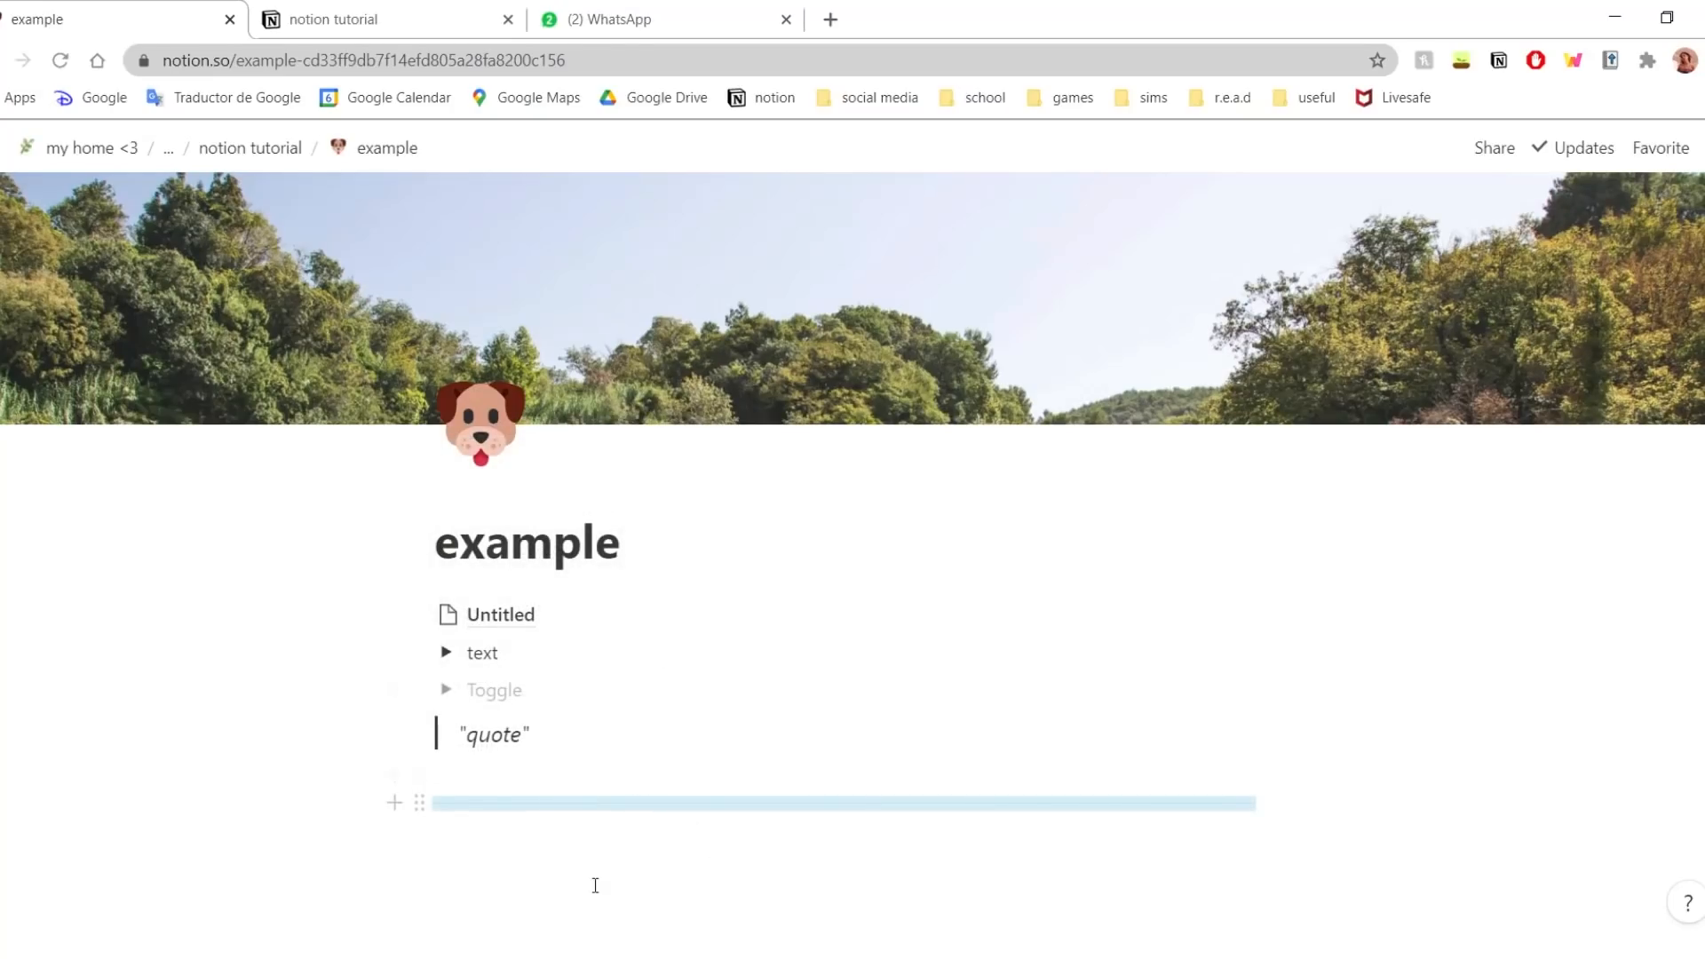
- Add a link-to-page block below the divider, look through the available pages and link it to "my home <3"
scroll(581, 764, "down", 1)
type("/")
scroll(640, 533, "down", 5)
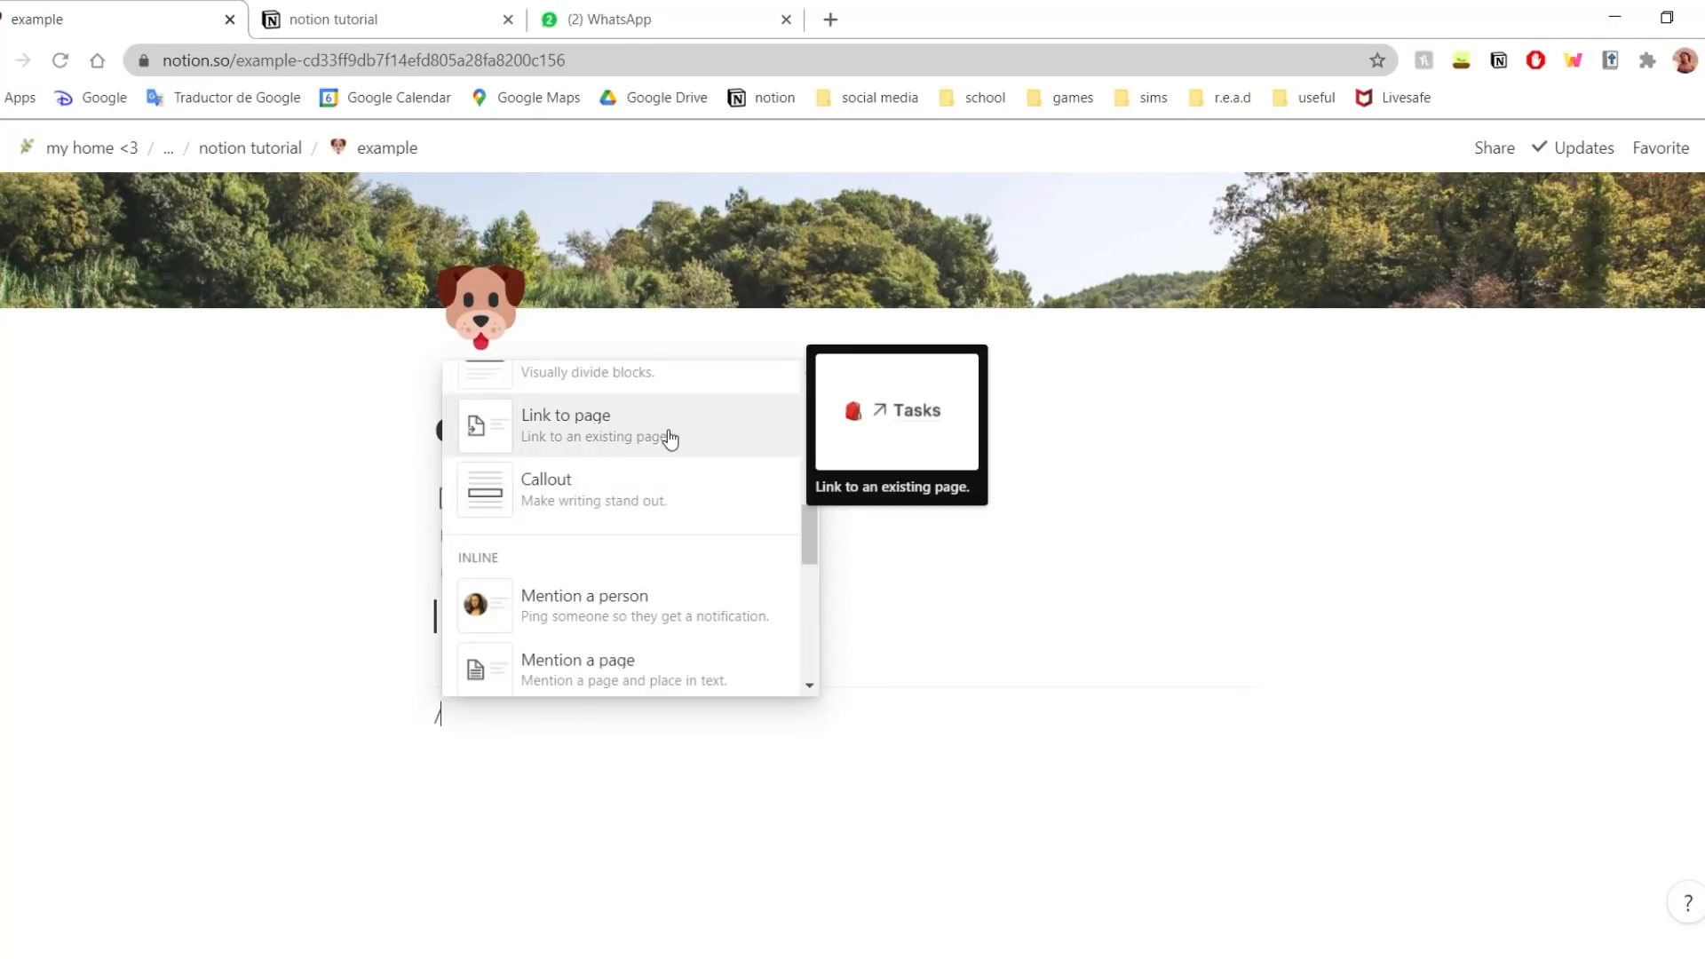
left_click(721, 447)
scroll(666, 628, "down", 3)
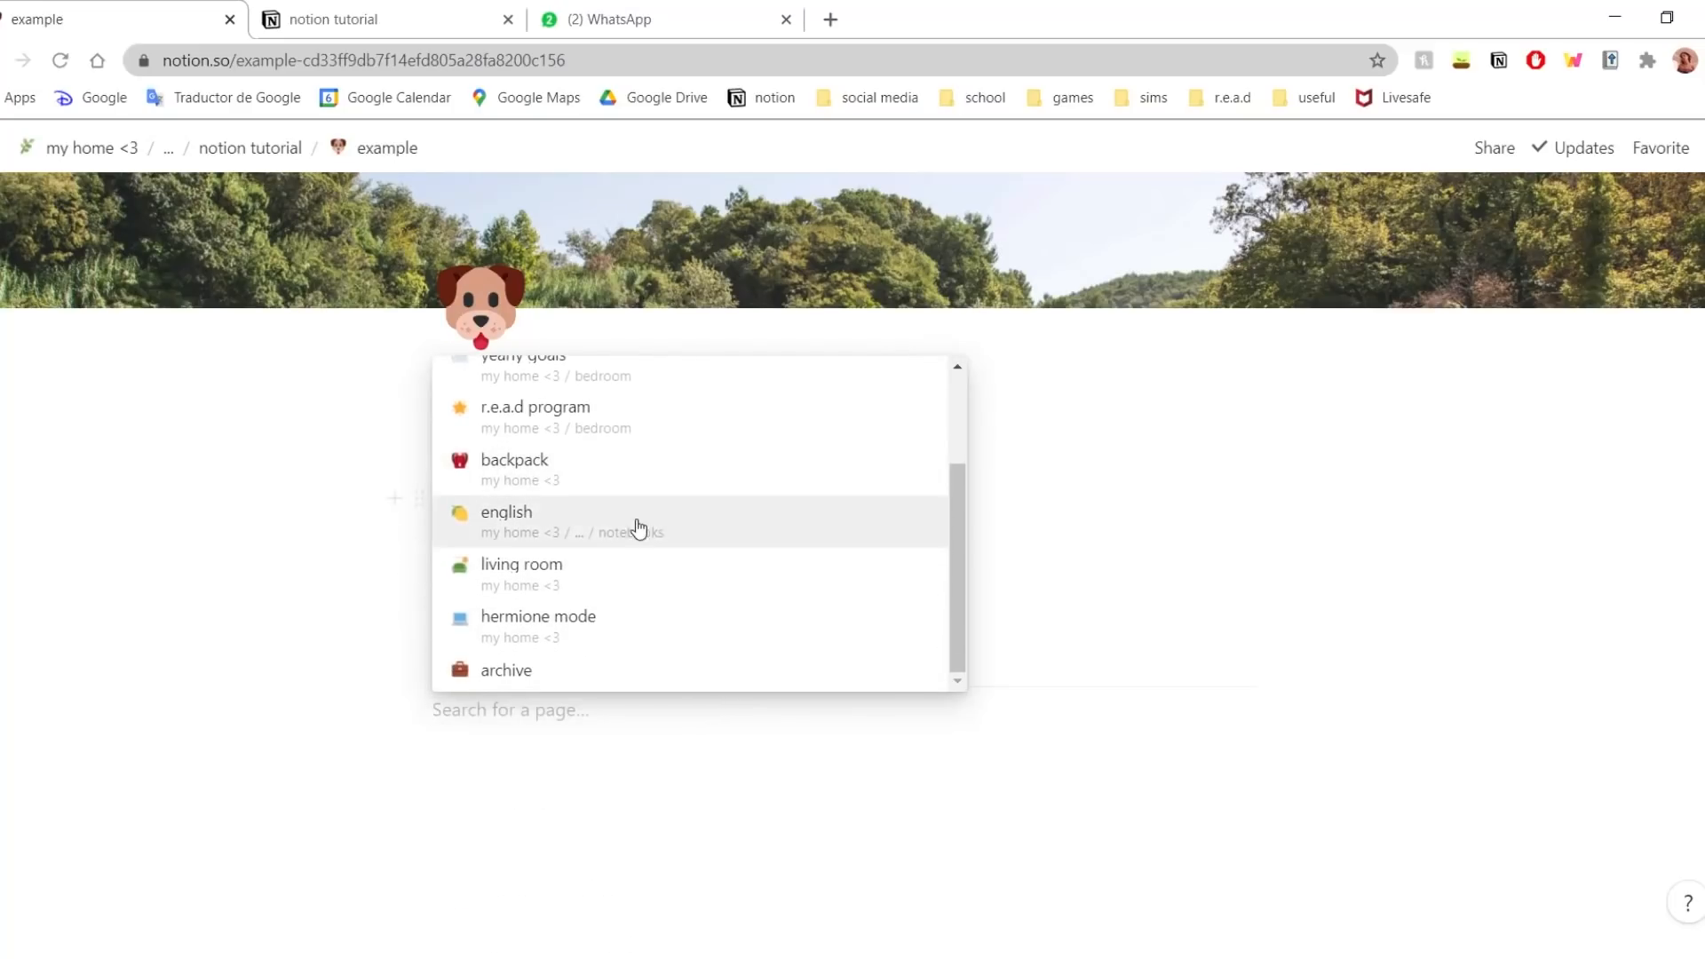
scroll(579, 598, "up", 2)
scroll(582, 619, "down", 2)
scroll(583, 604, "up", 4)
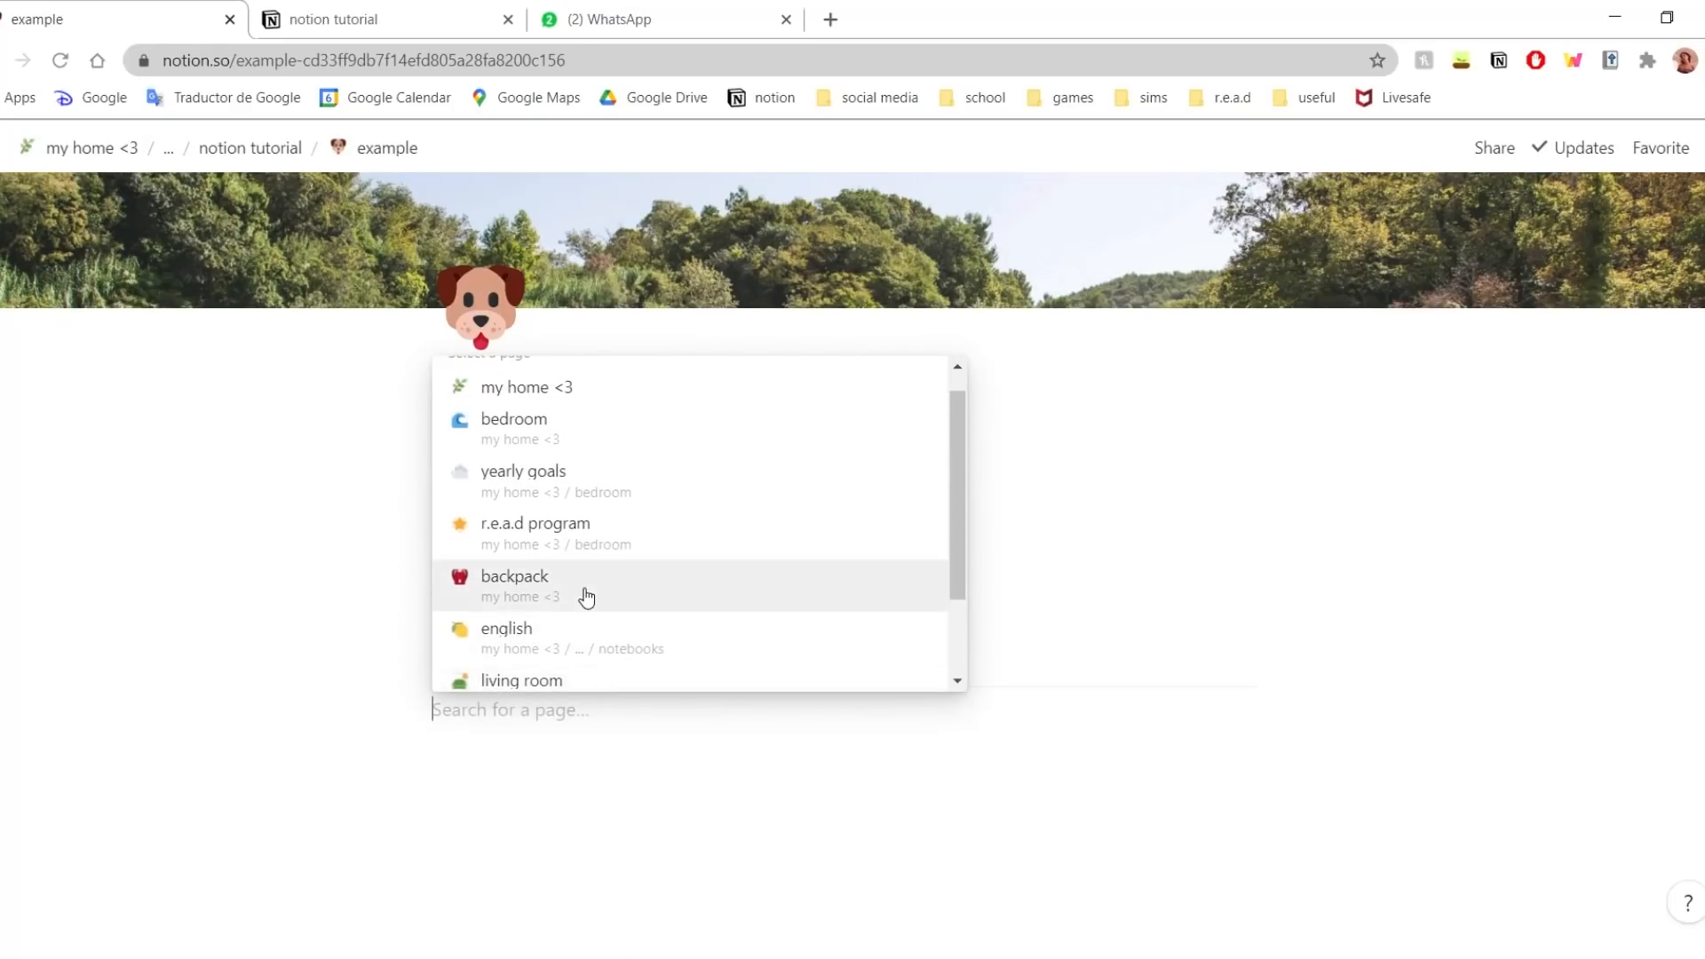
left_click(734, 397)
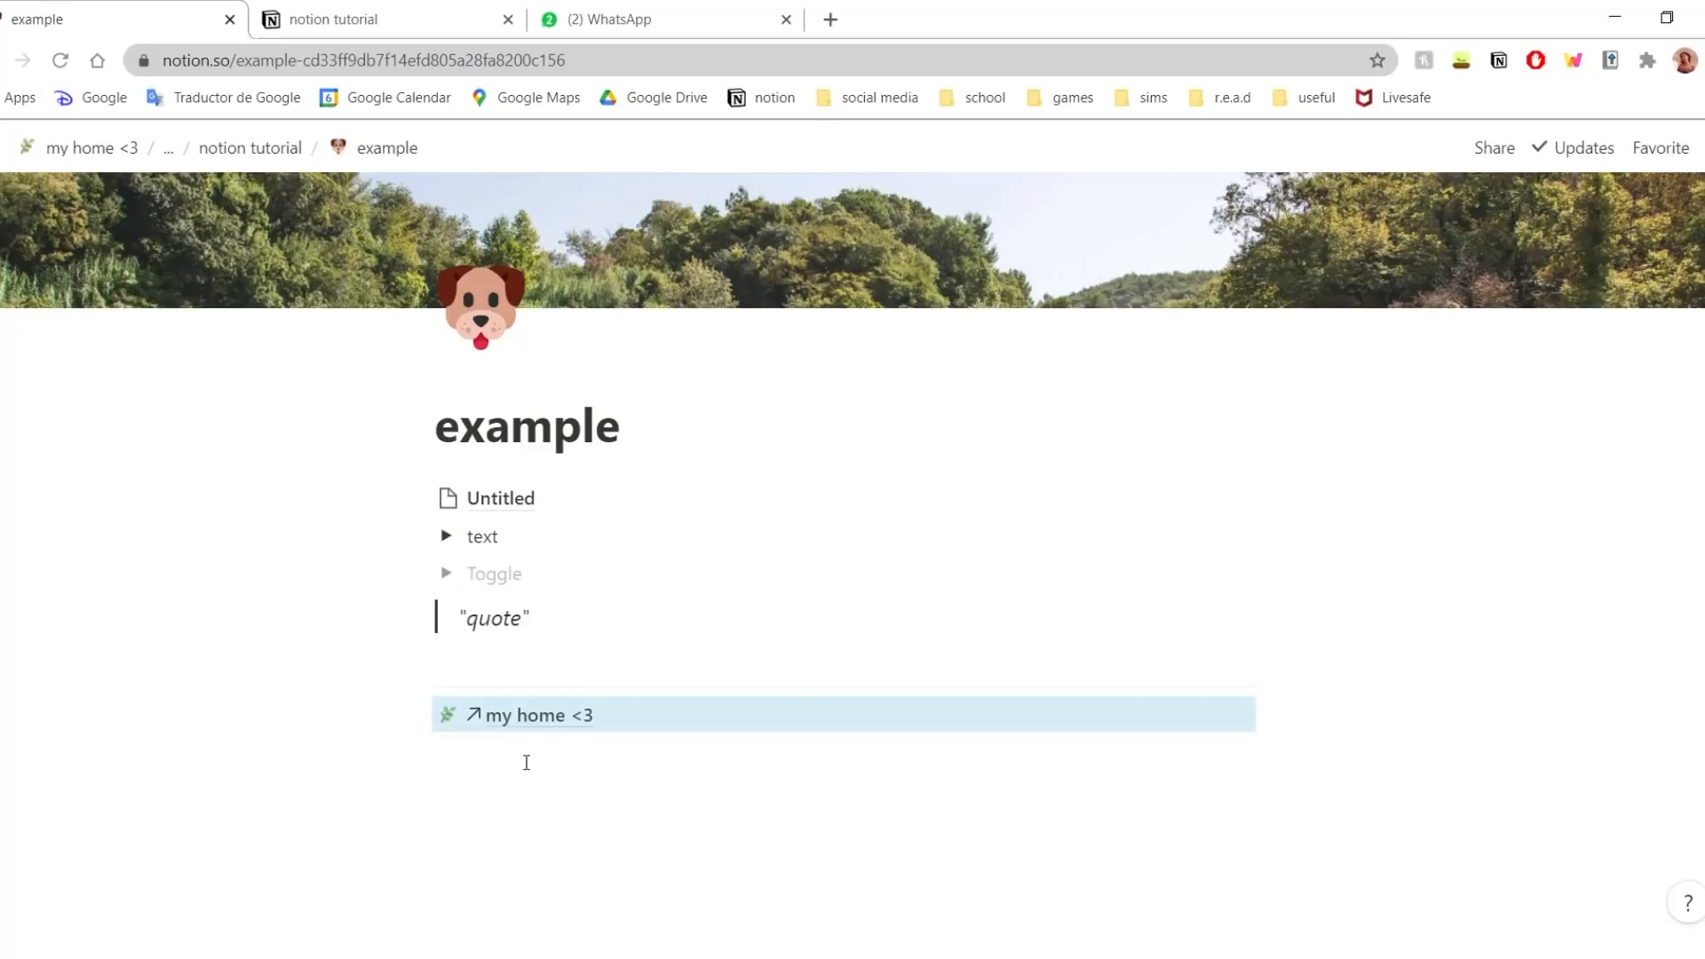
- Open the linked "my home <3" page and look at its backlink entry
left_click(556, 716)
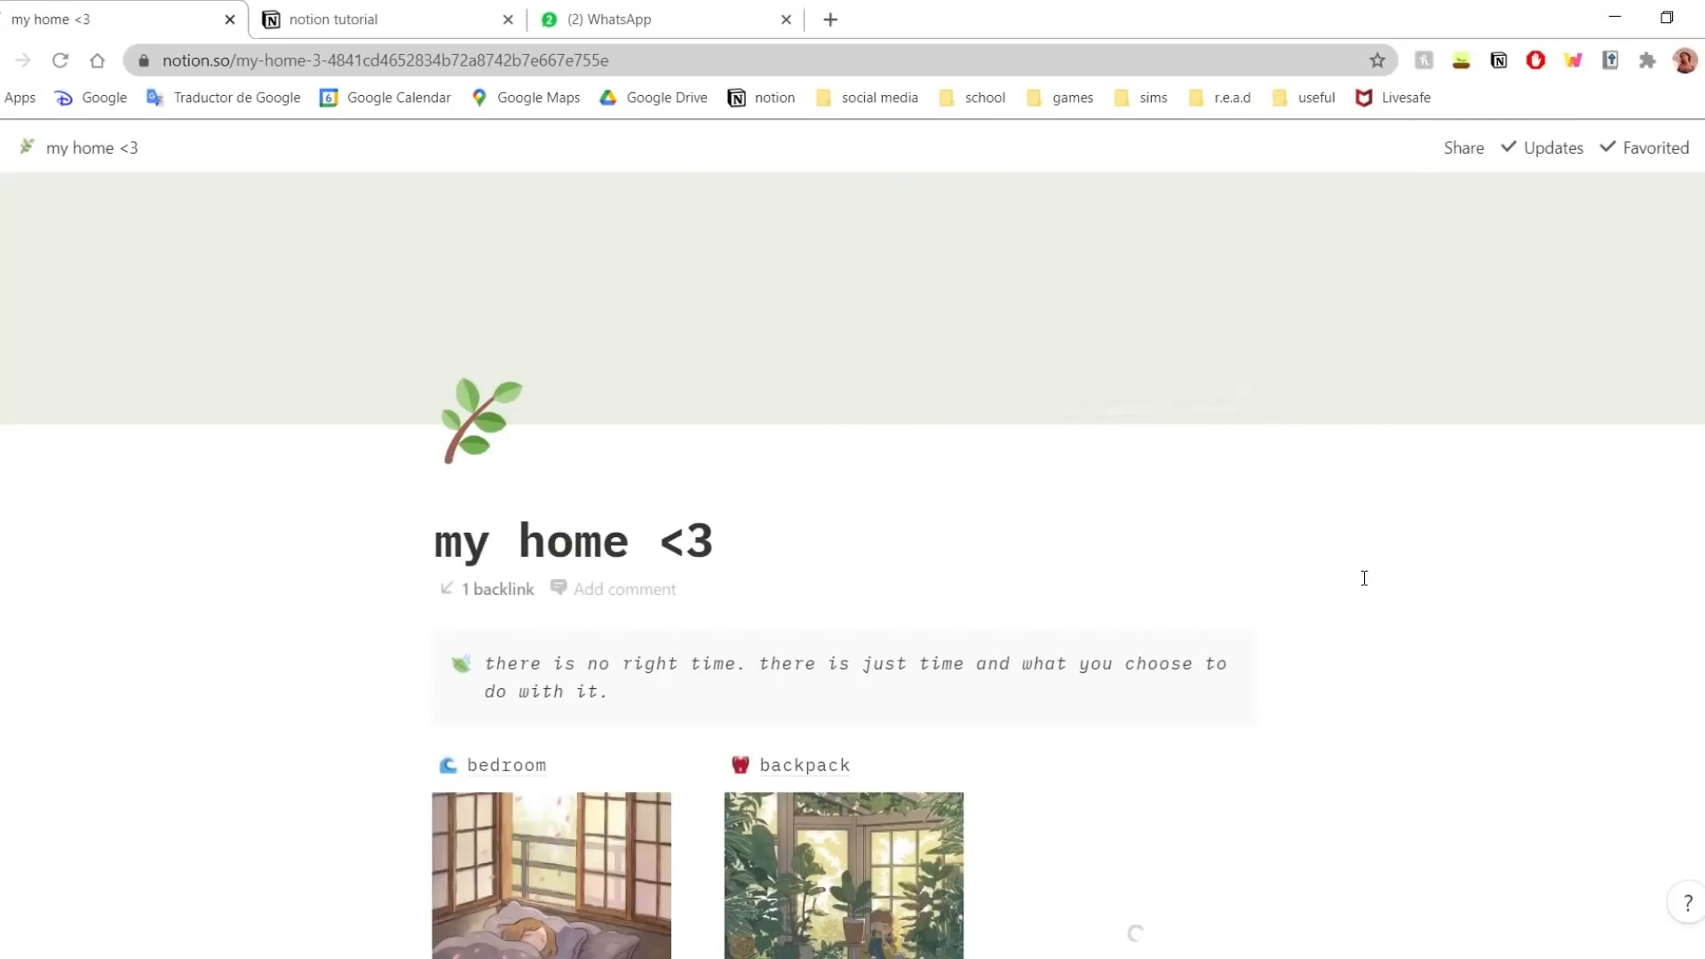
scroll(1178, 607, "down", 1)
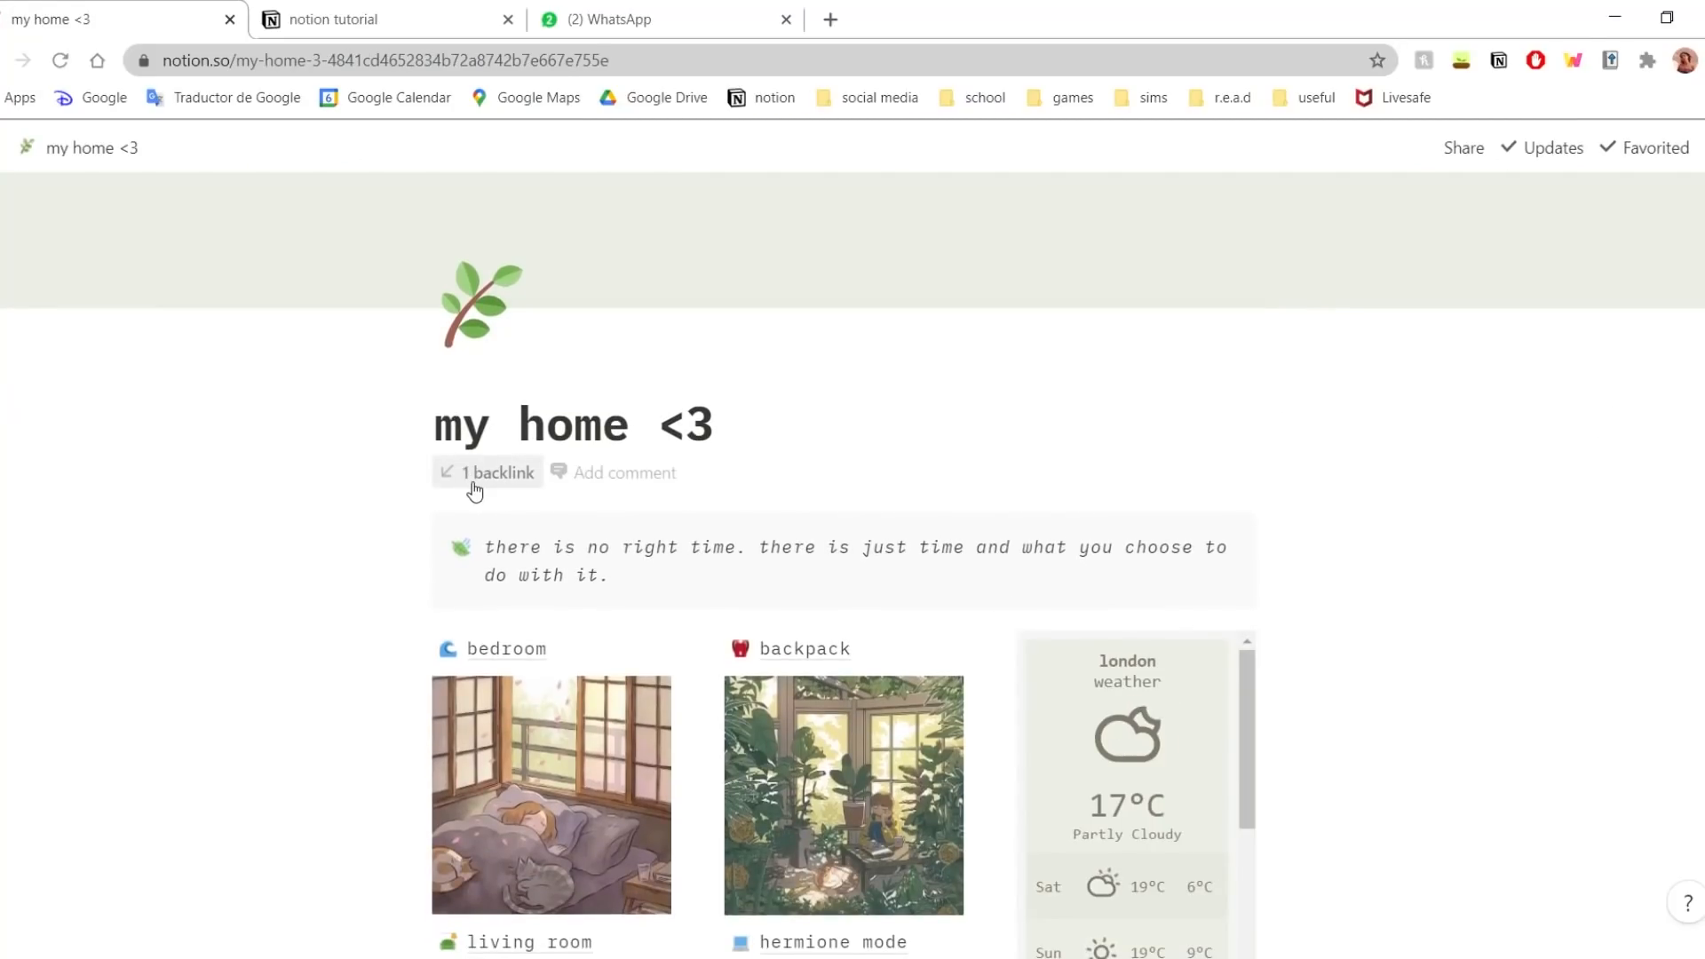
- Return to the example page through the backlink and add a callout block below the "my home <3" page link
left_click(523, 489)
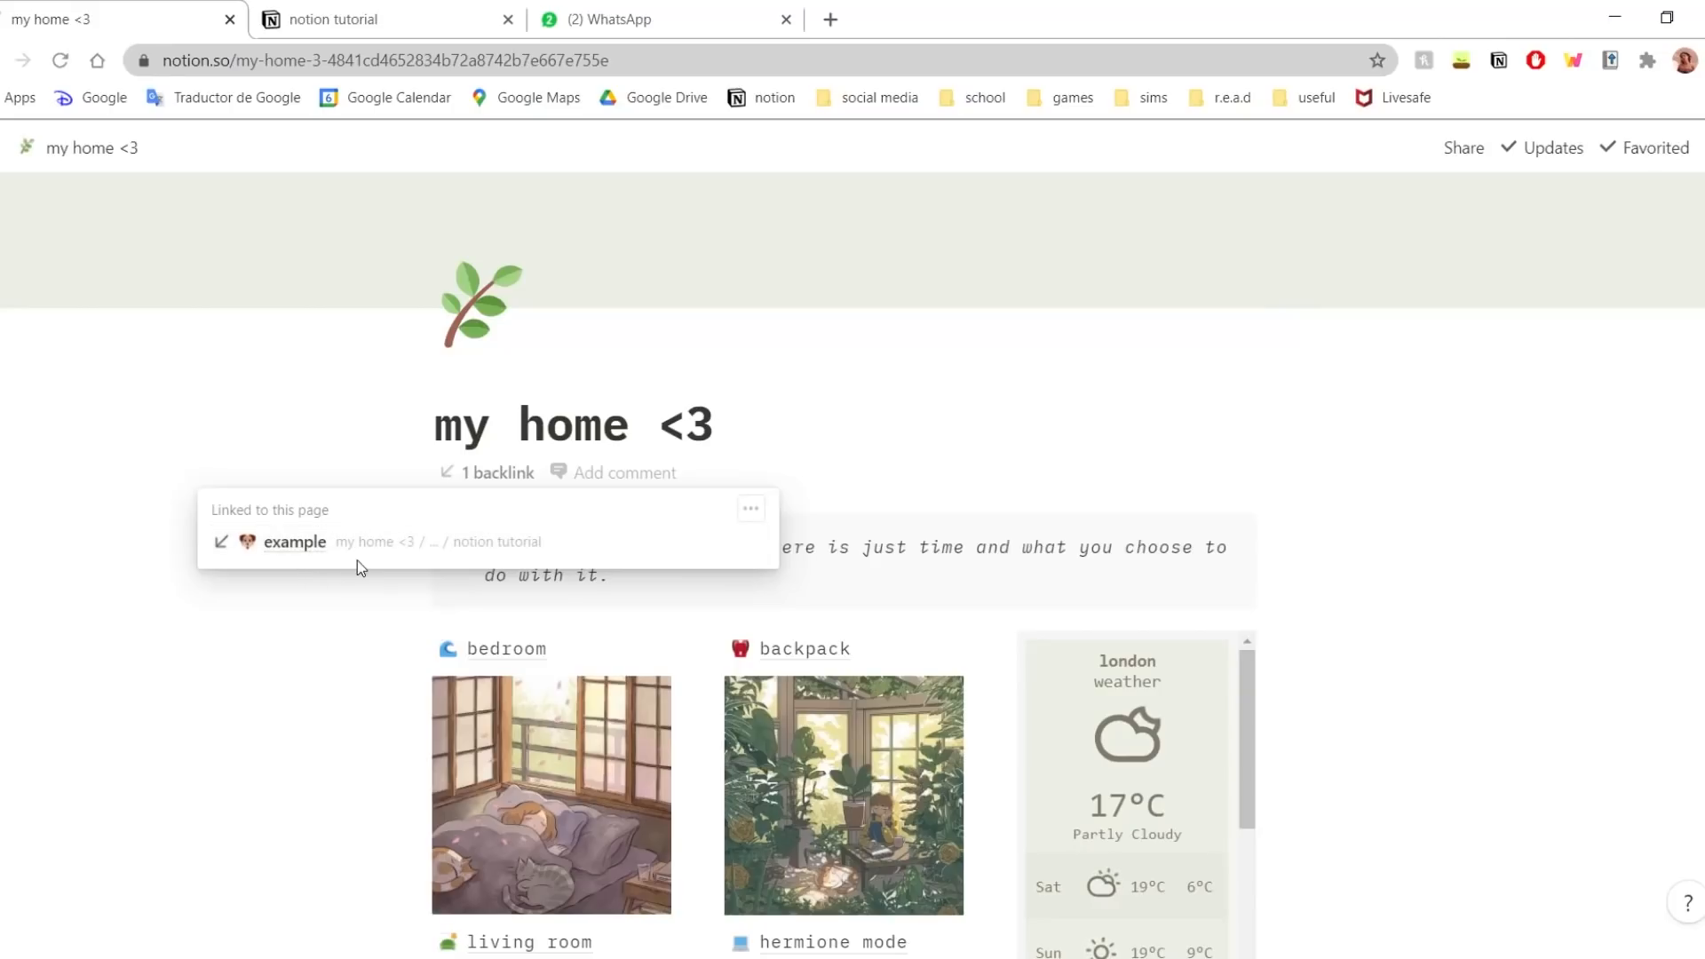
left_click(302, 555)
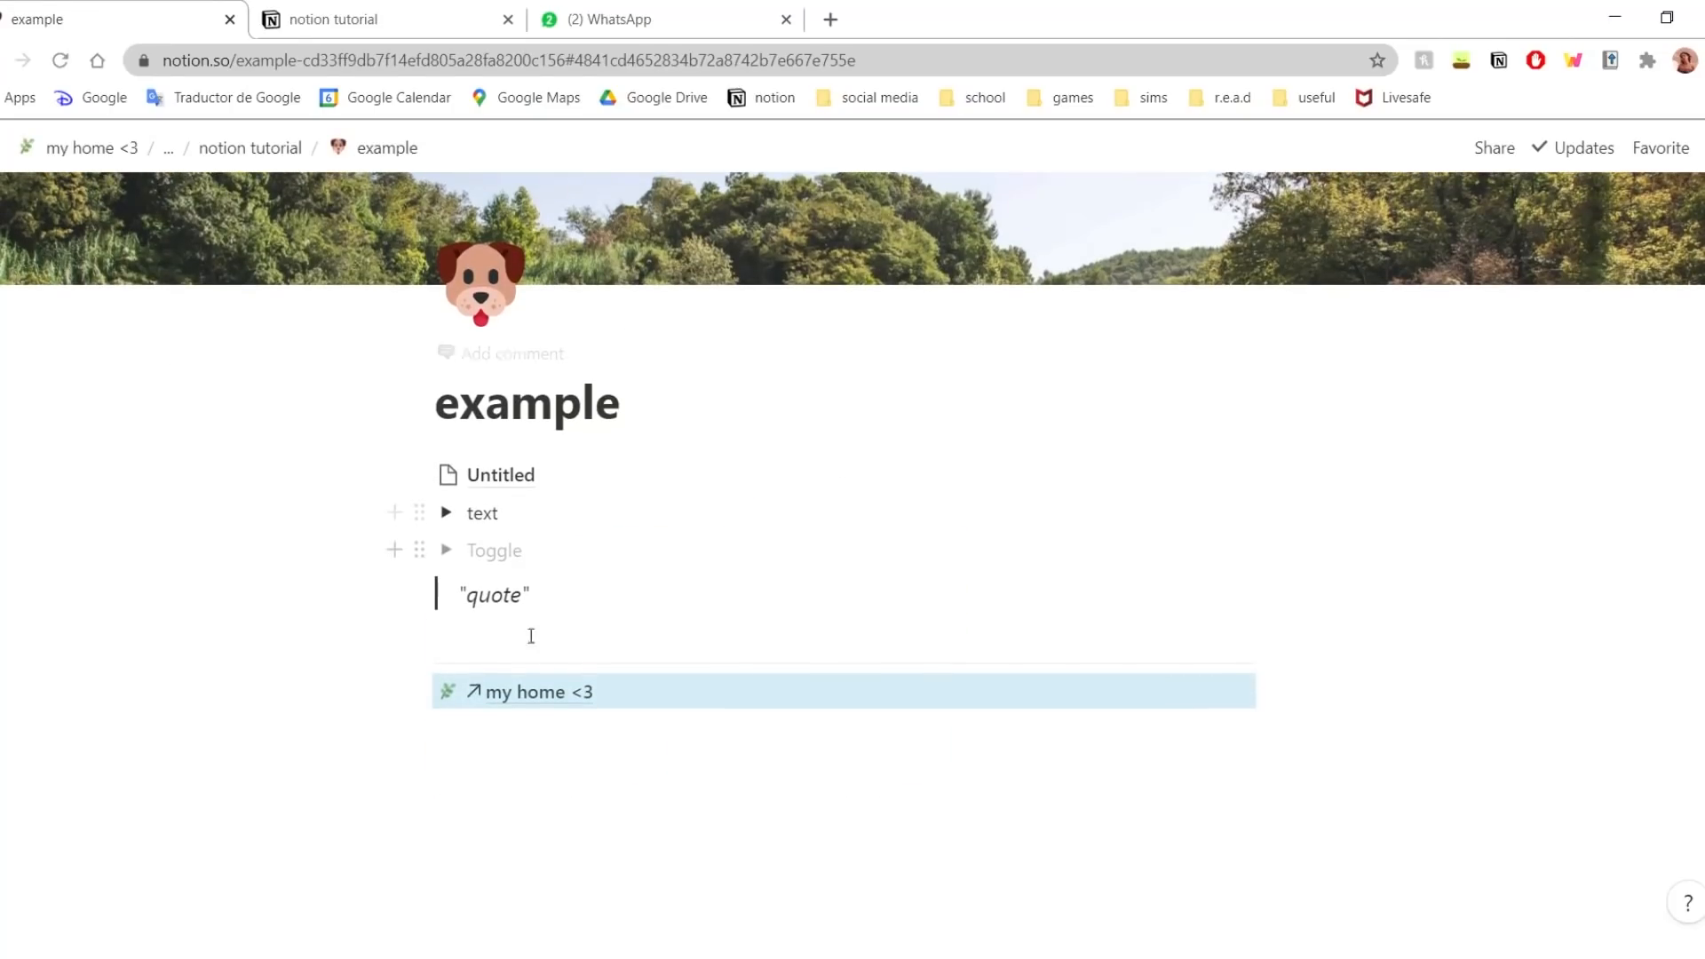
left_click(455, 738)
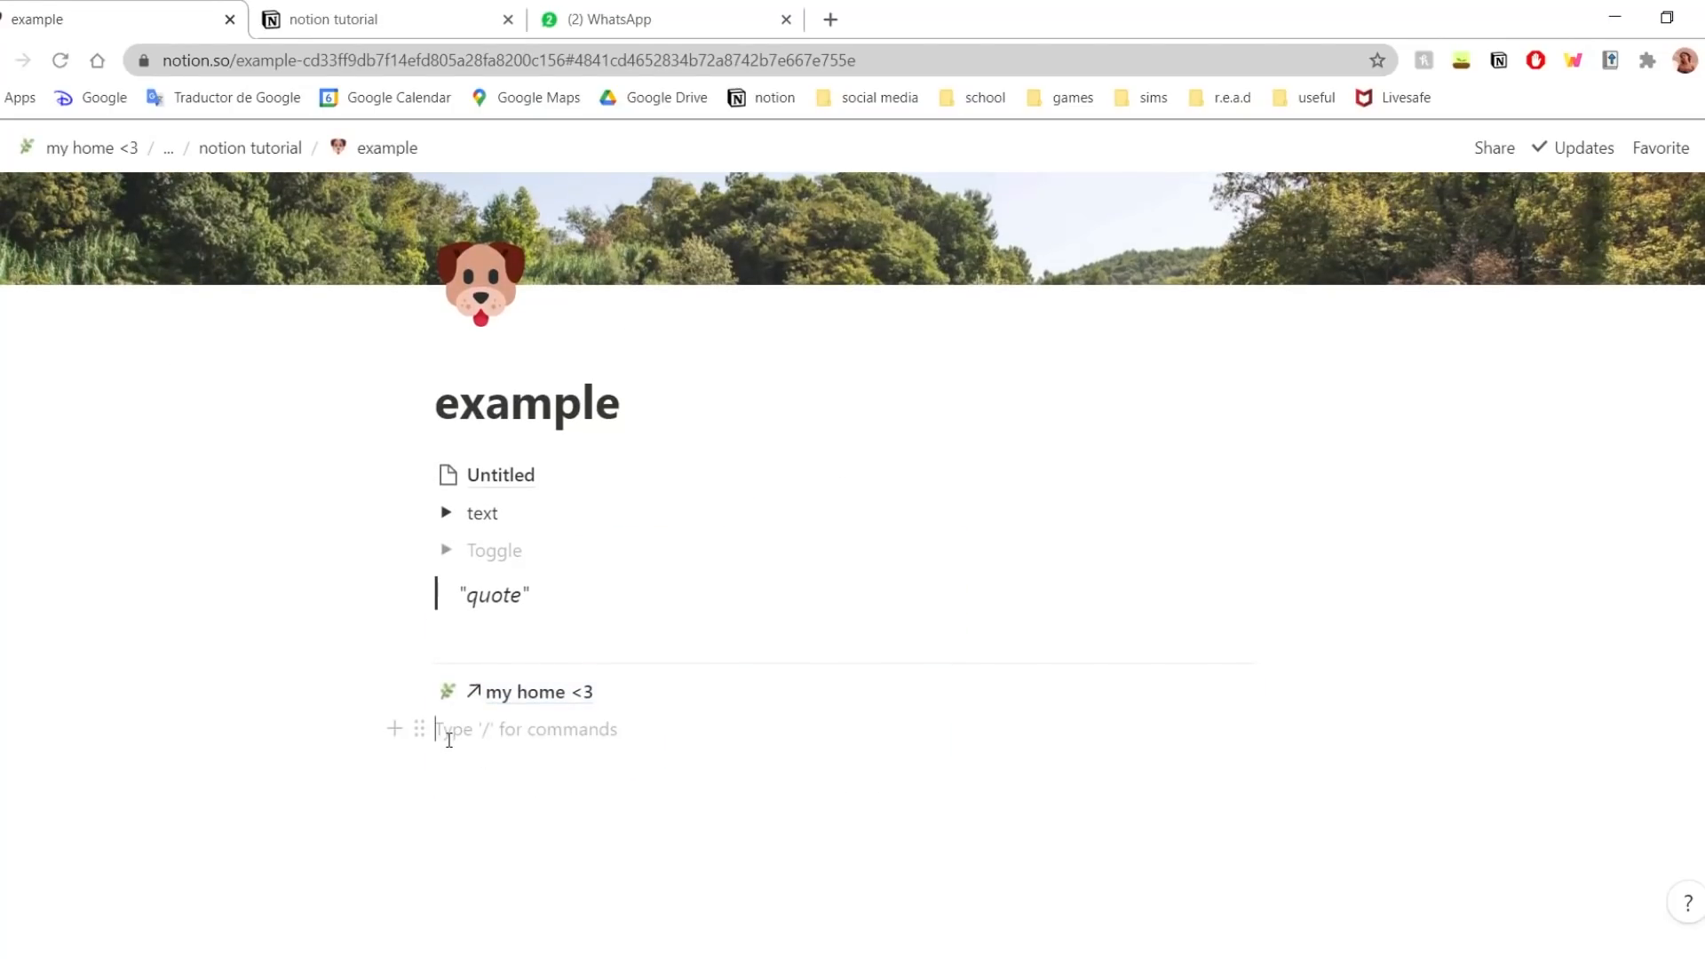
type("/")
scroll(636, 540, "down", 5)
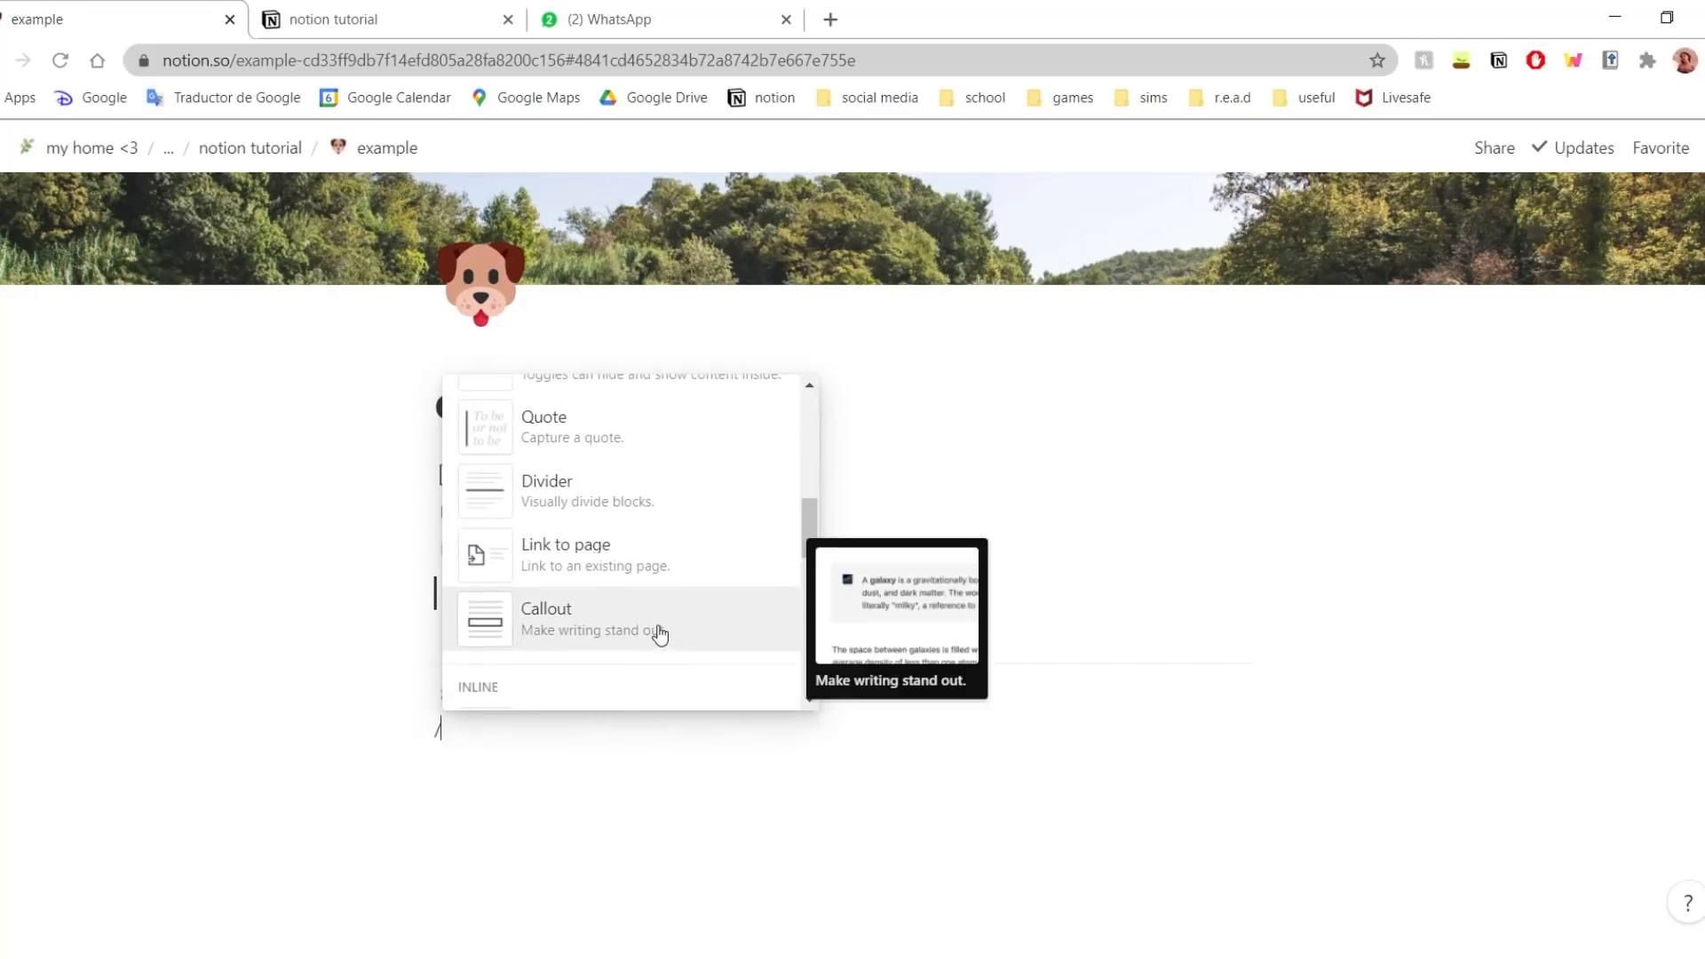
left_click(658, 632)
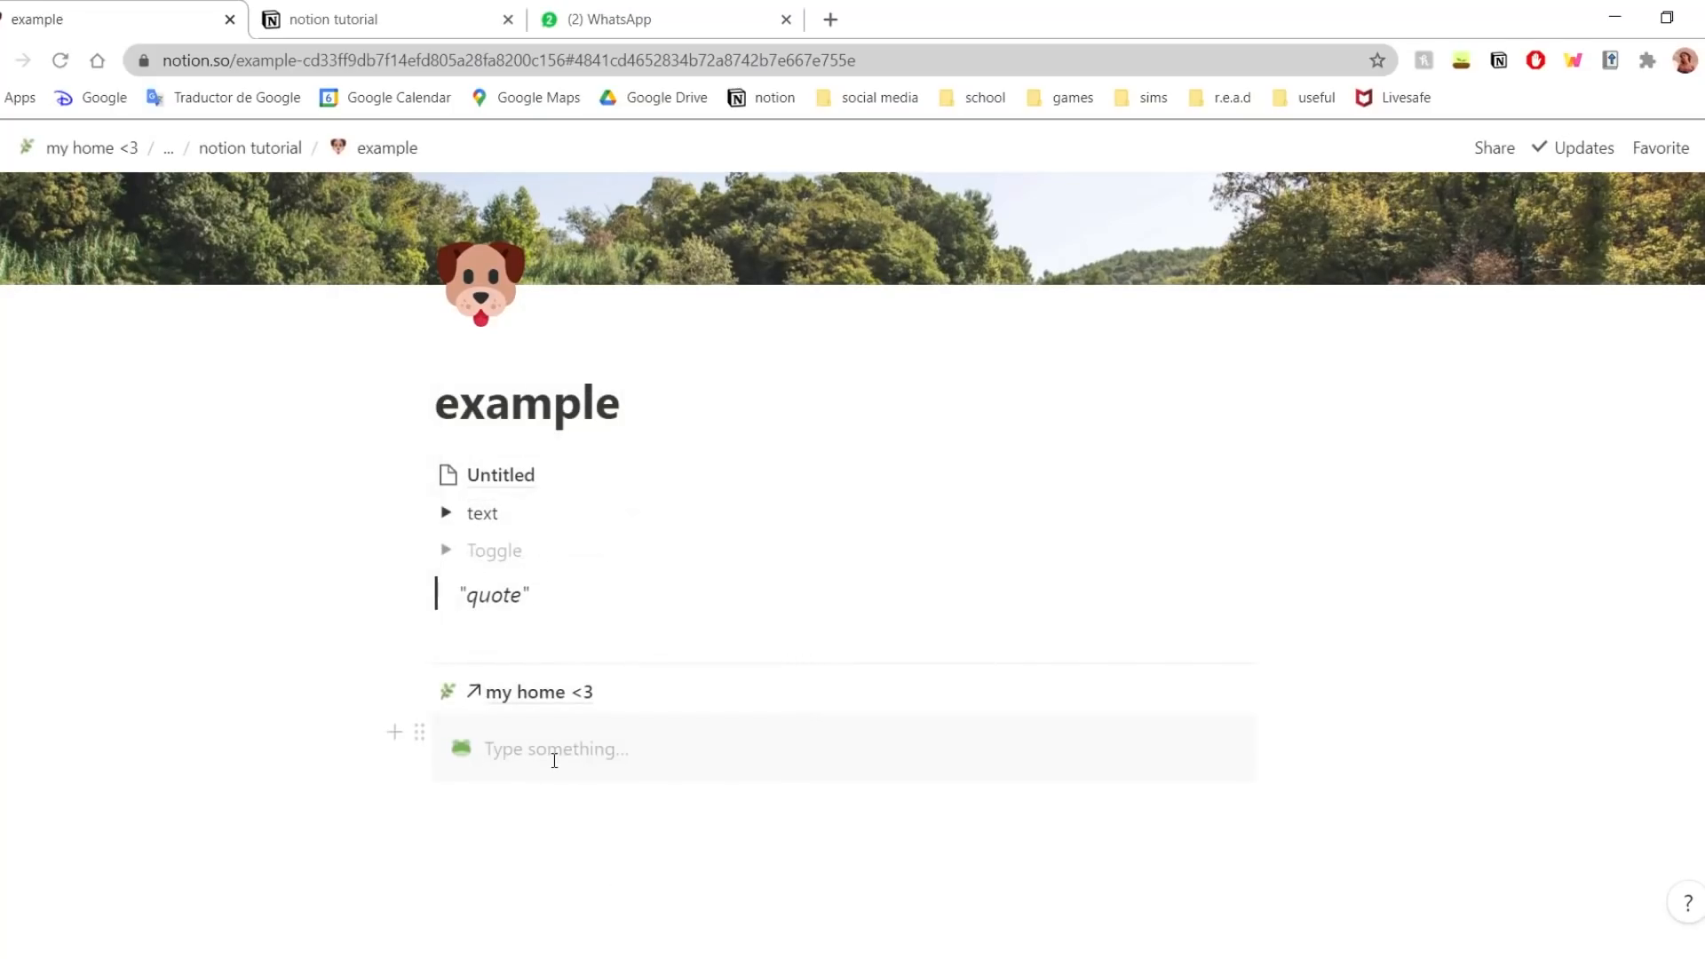
- Look through the emoji choices for the callout's icon and change it to the light bulb
left_click(460, 747)
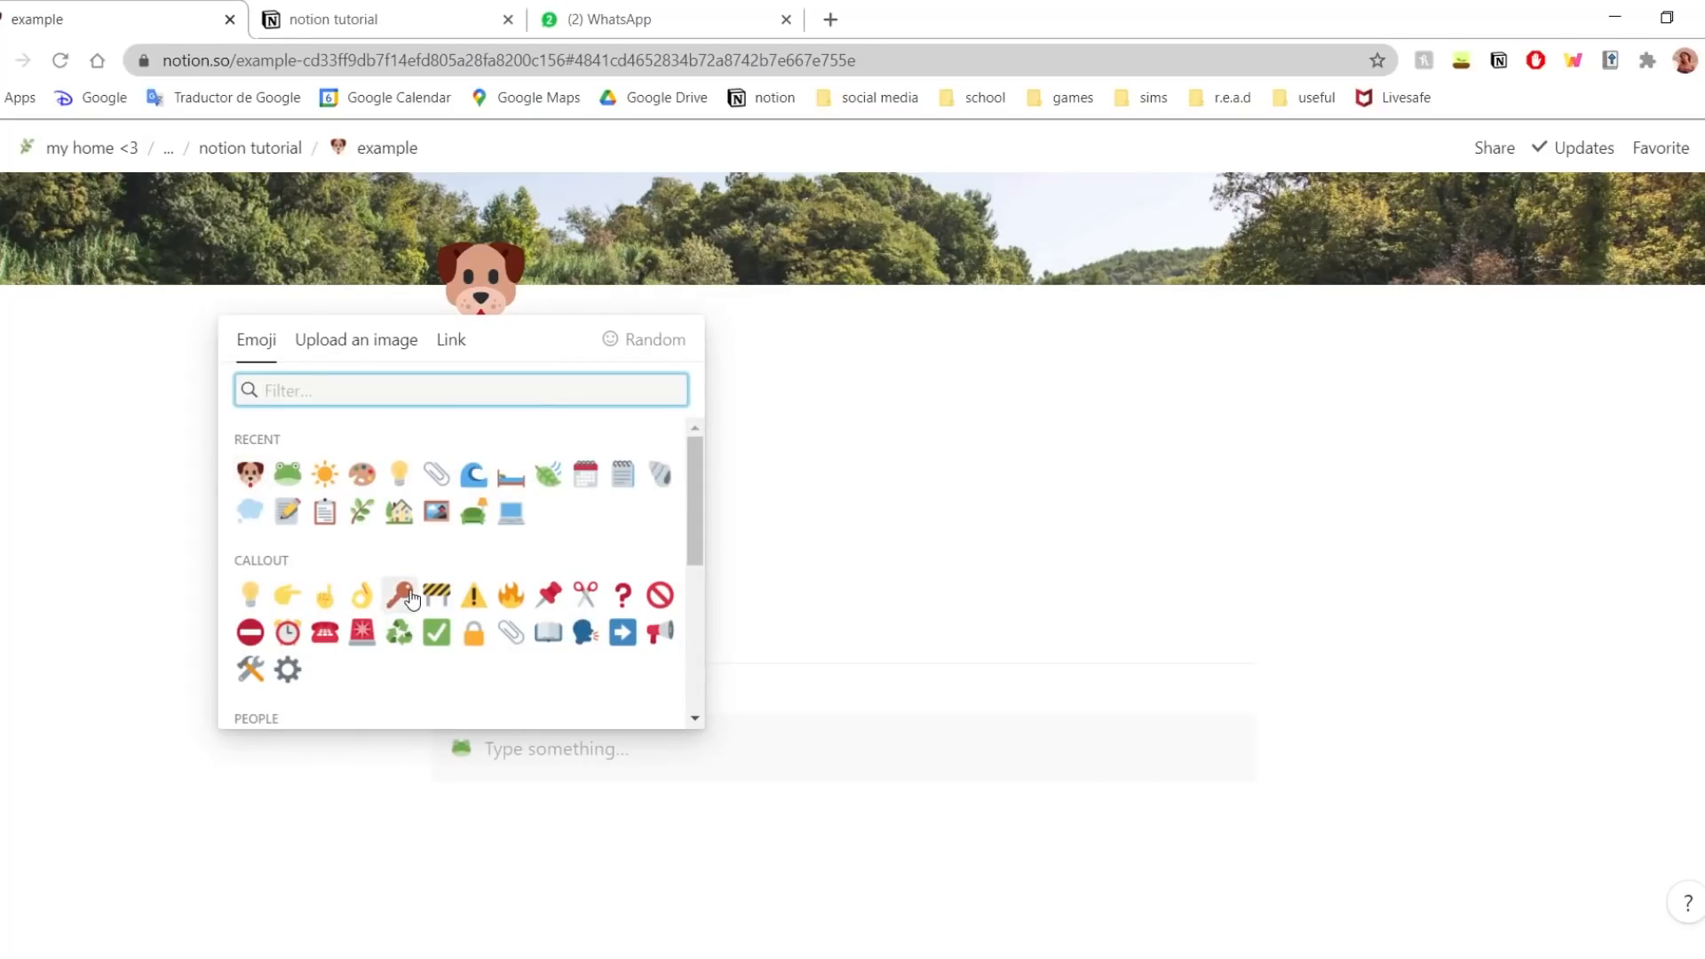
scroll(400, 591, "down", 3)
scroll(455, 576, "up", 3)
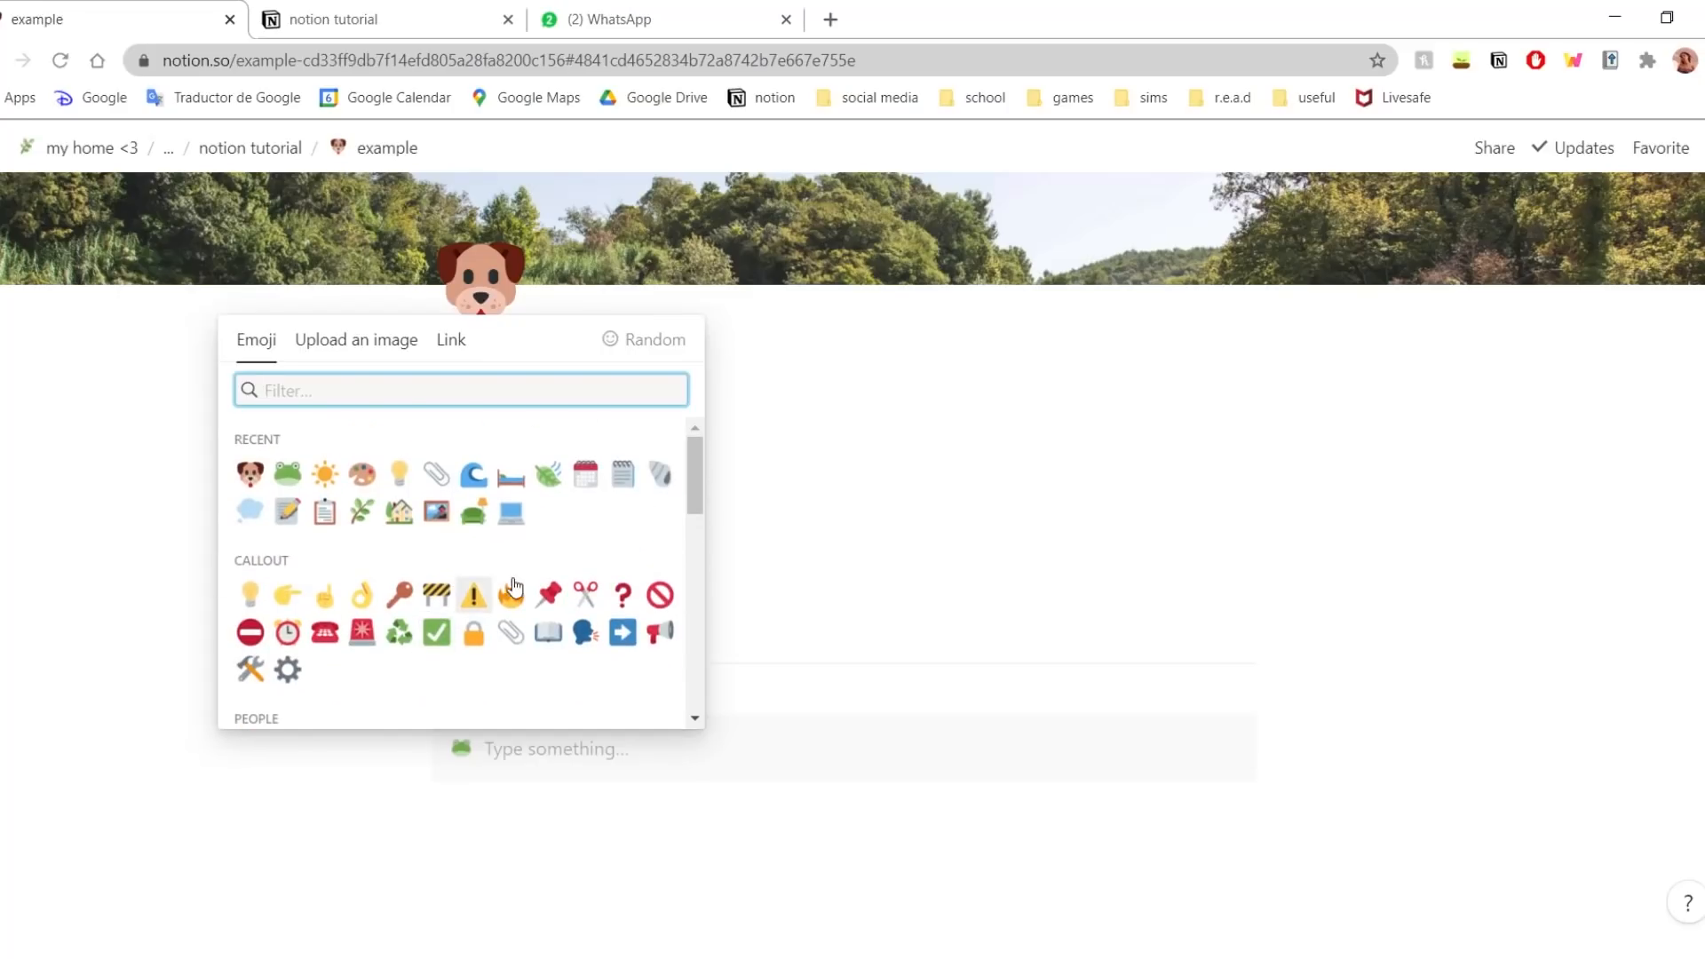
scroll(490, 584, "down", 1)
scroll(490, 584, "up", 1)
scroll(557, 632, "down", 1)
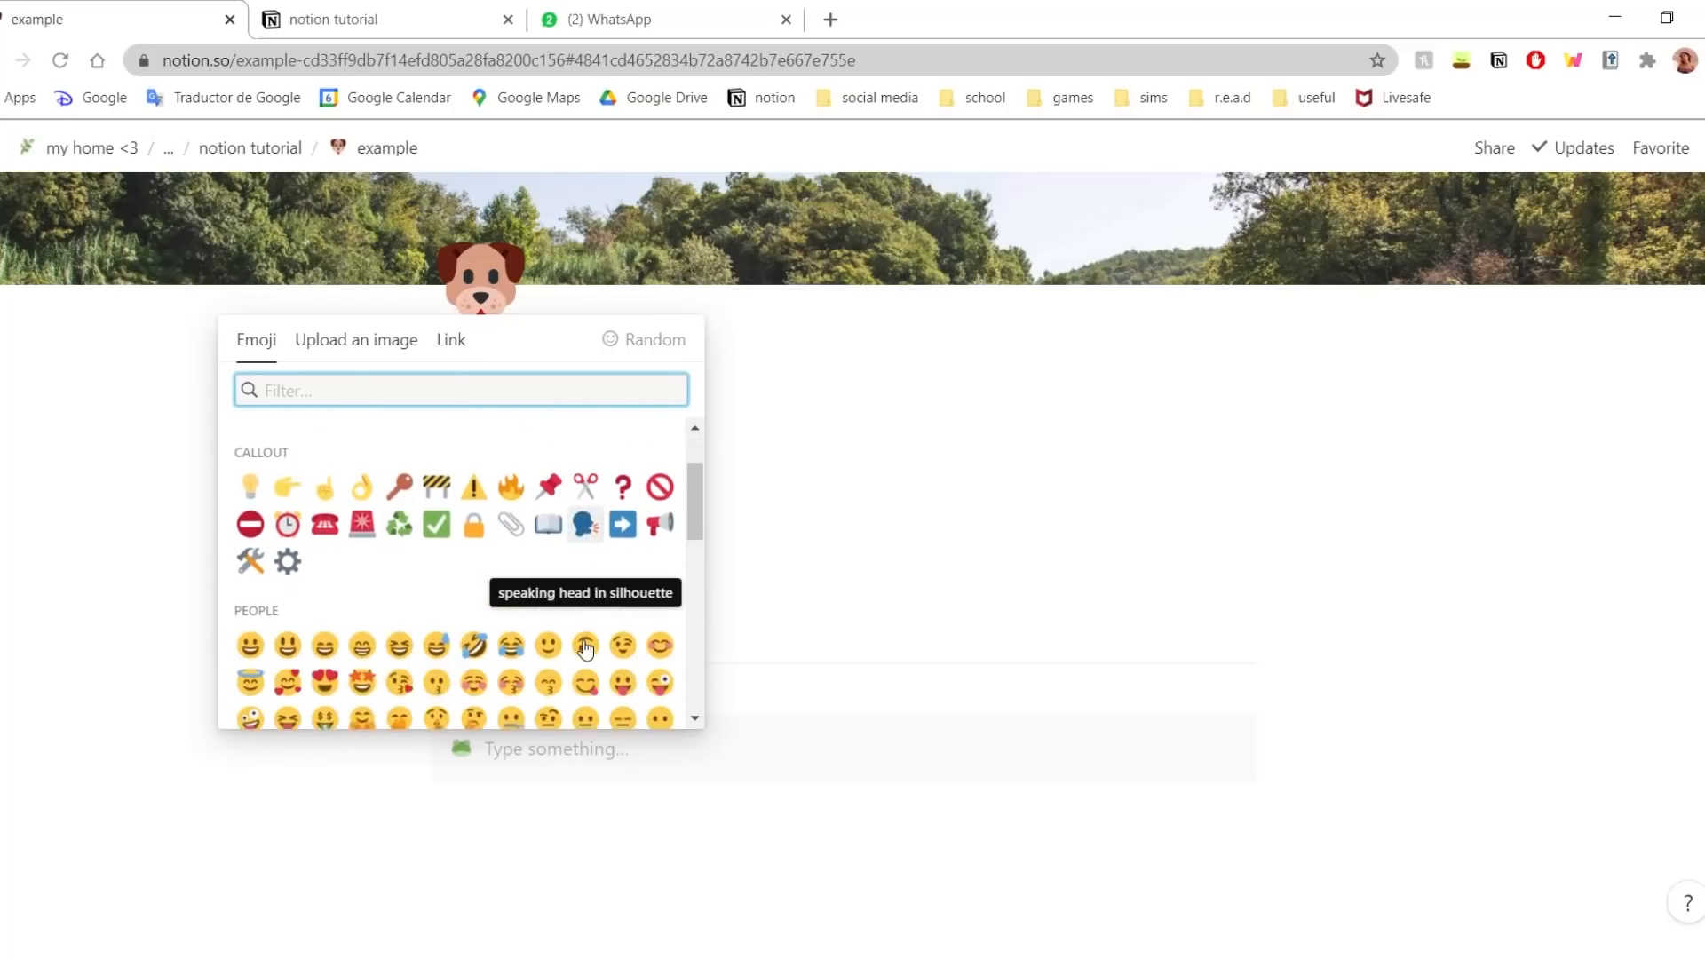
scroll(558, 632, "up", 1)
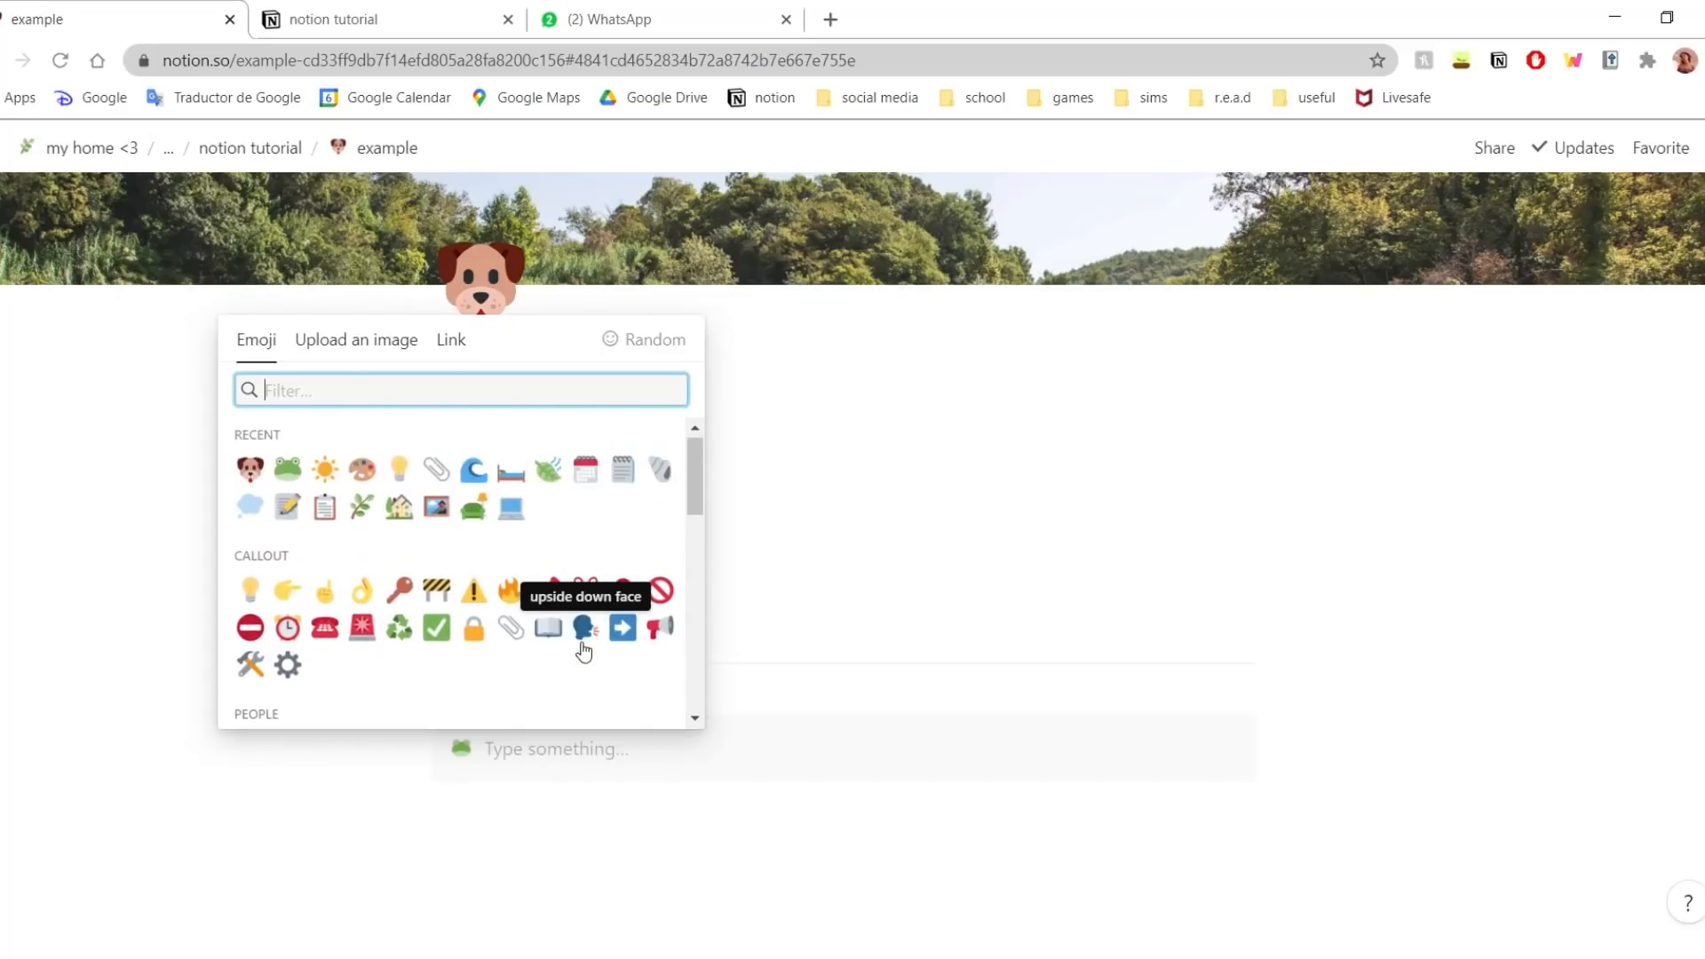
left_click(250, 594)
- Look through the inline block options and the @ suggestions for dates, people and pages on the line below the callout
left_click(648, 845)
type("/")
scroll(657, 692, "down", 10)
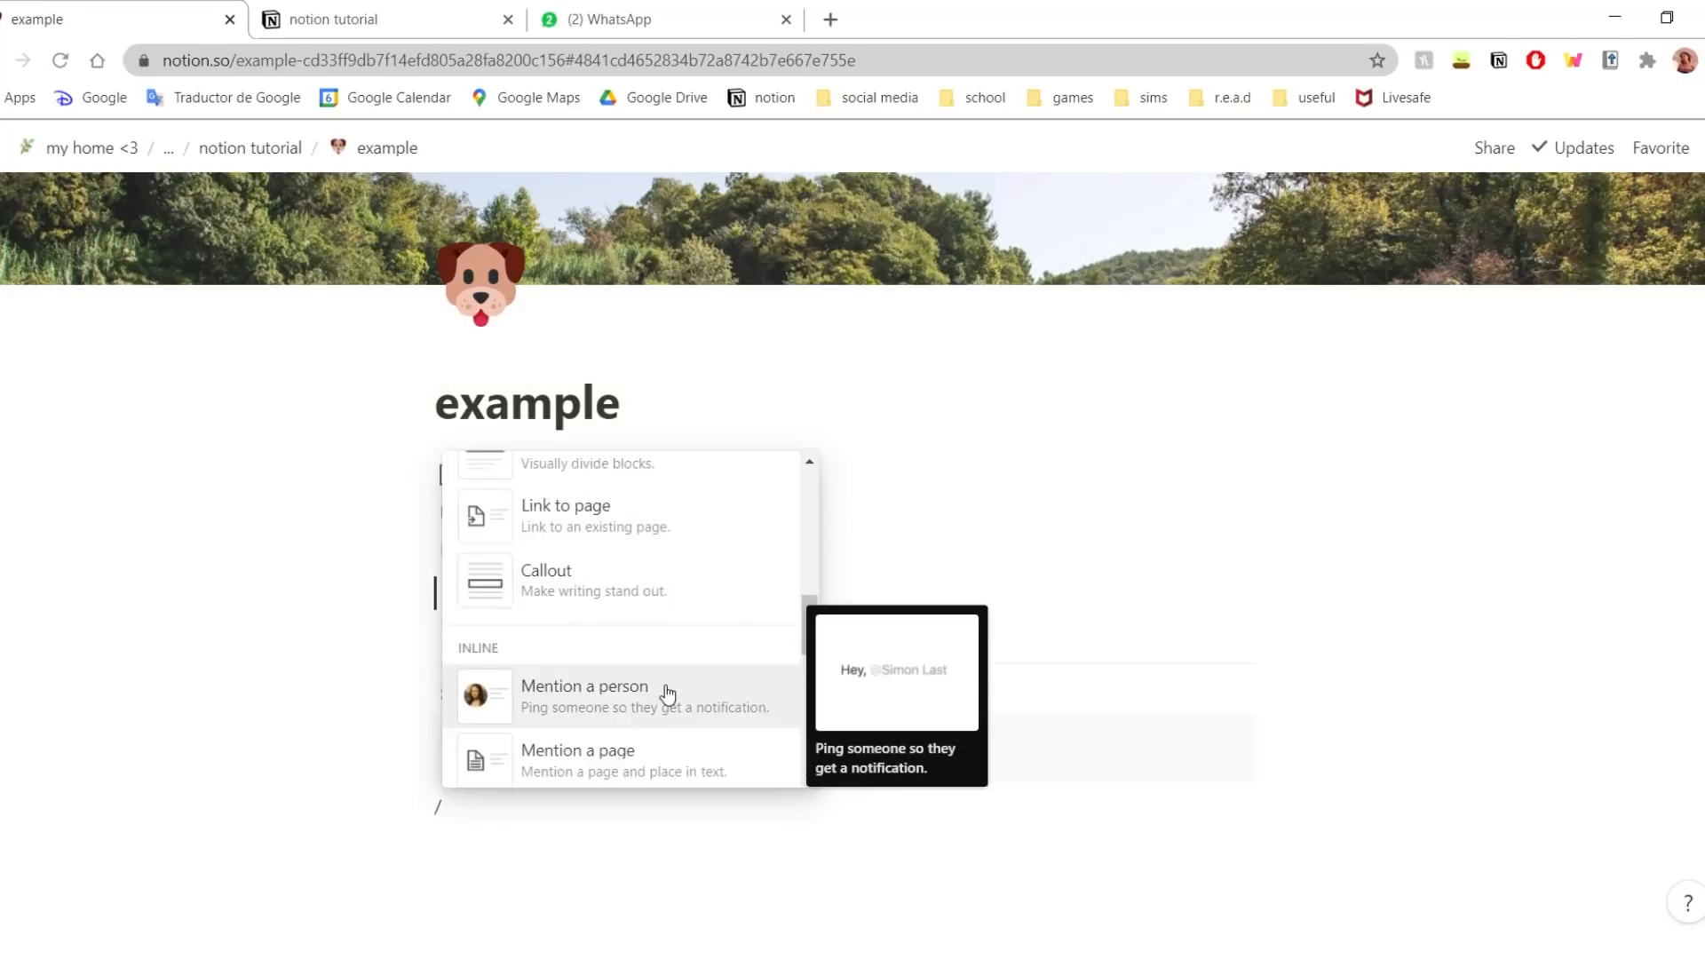
scroll(614, 536, "down", 2)
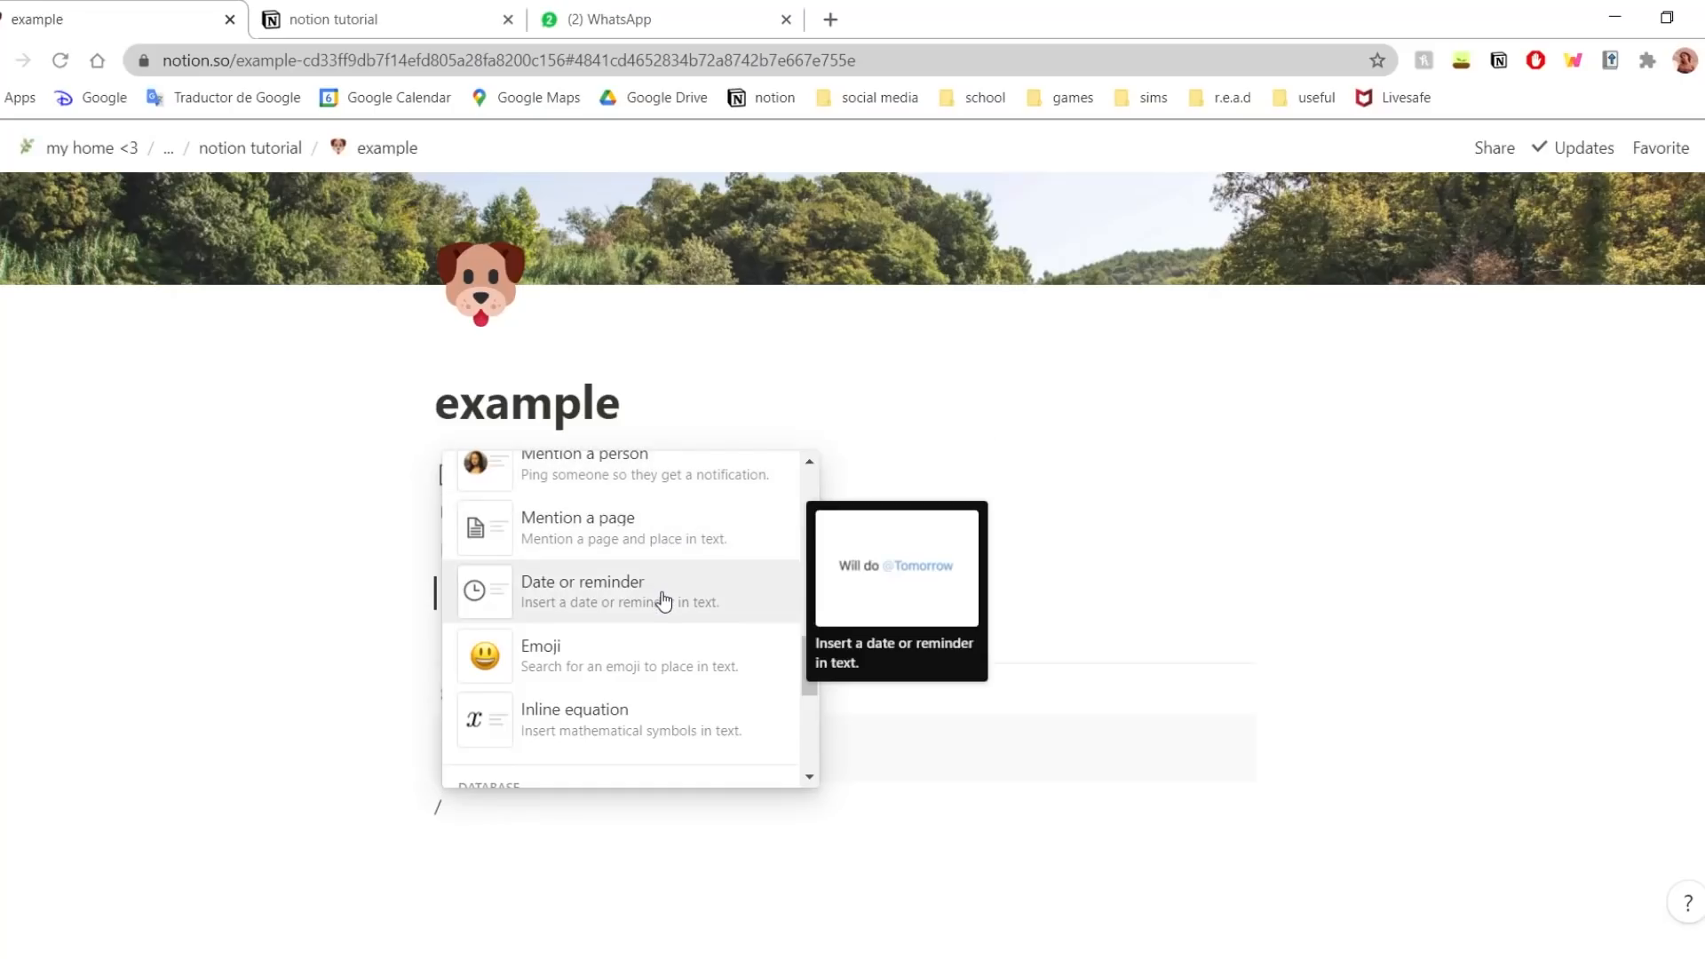
scroll(666, 604, "up", 2)
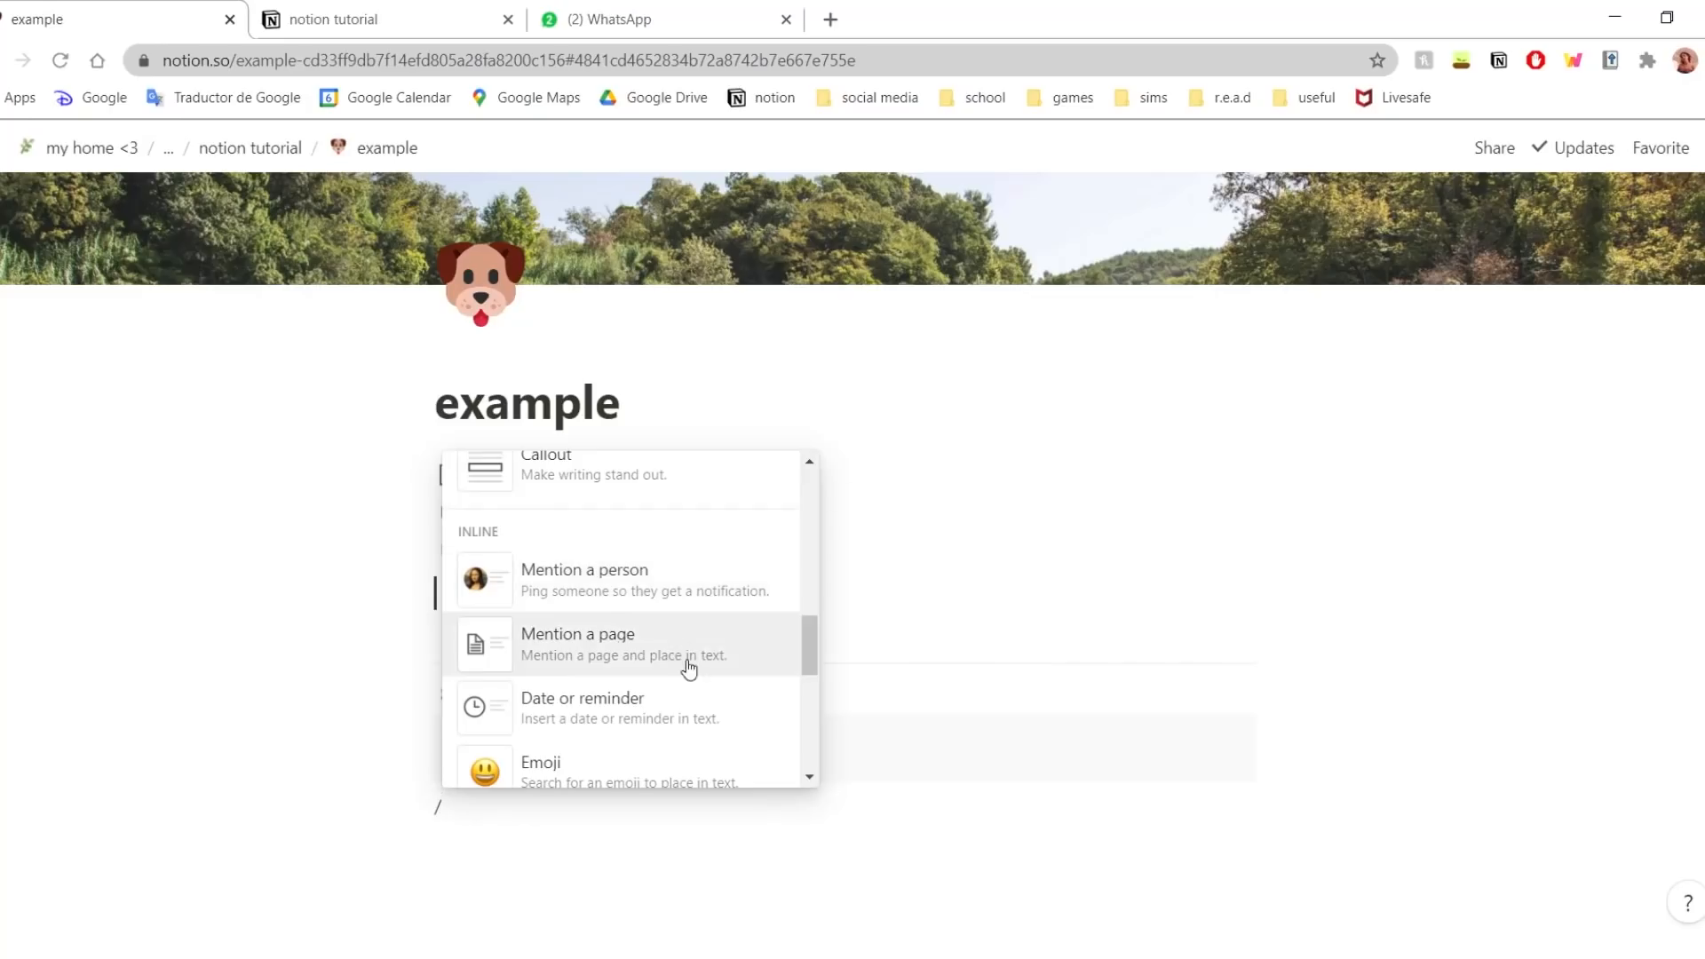
left_click(558, 819)
key("BackSpace")
key("BackSpace")
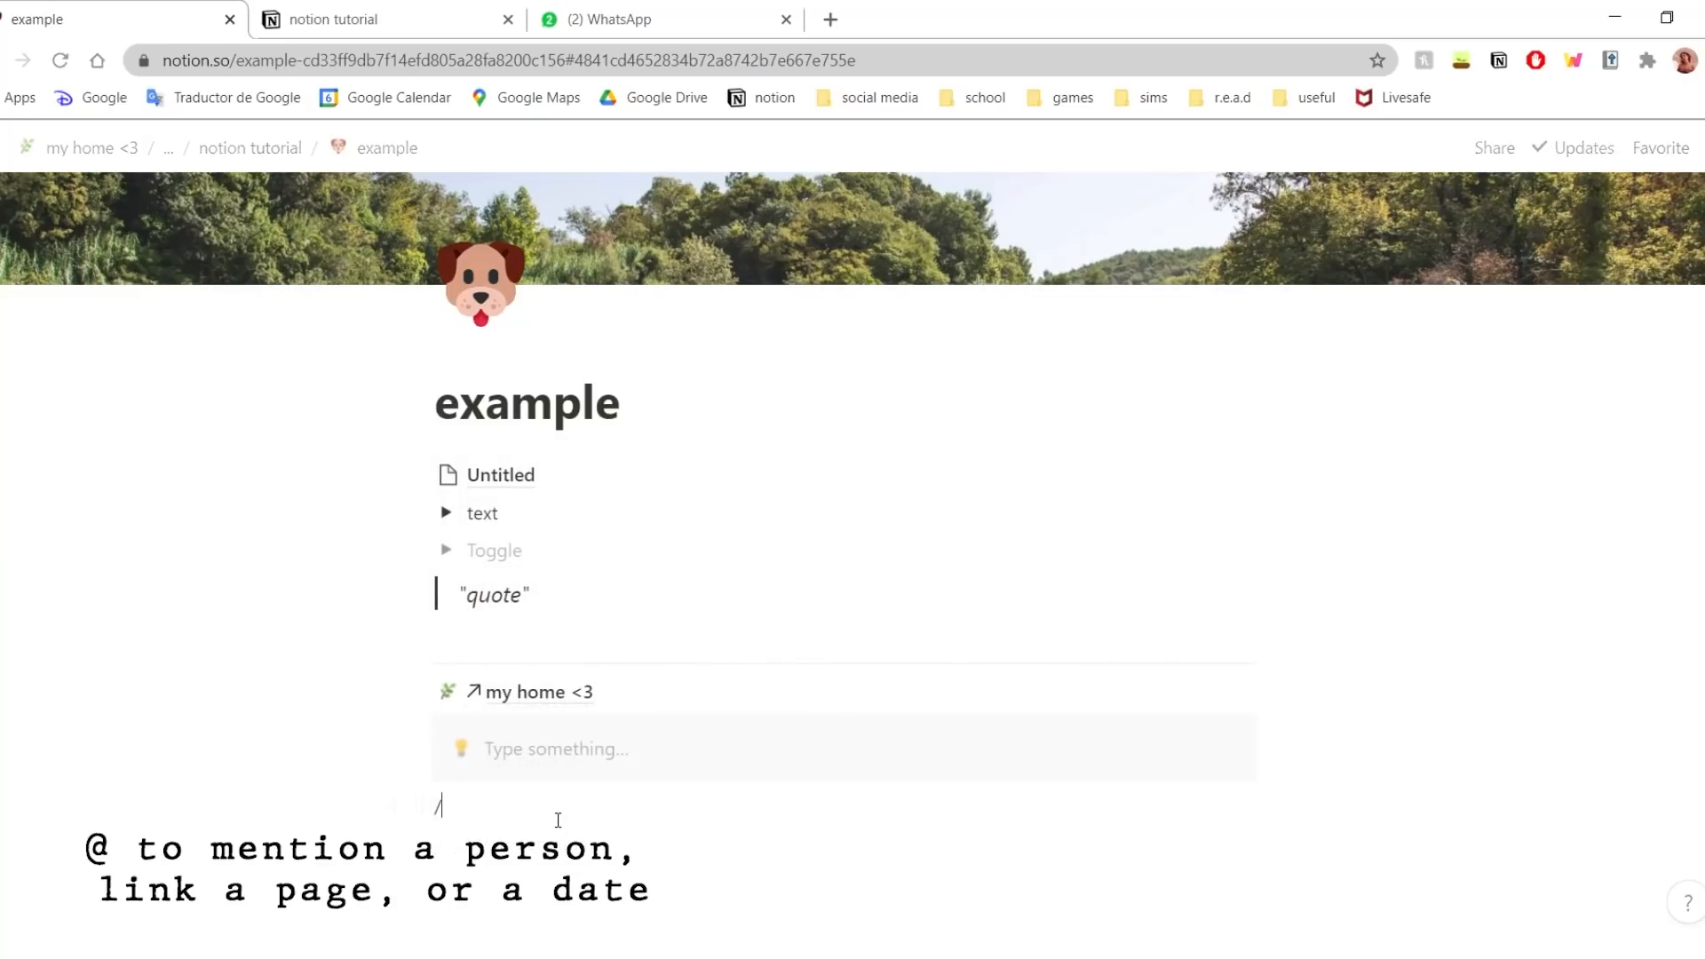
type("@")
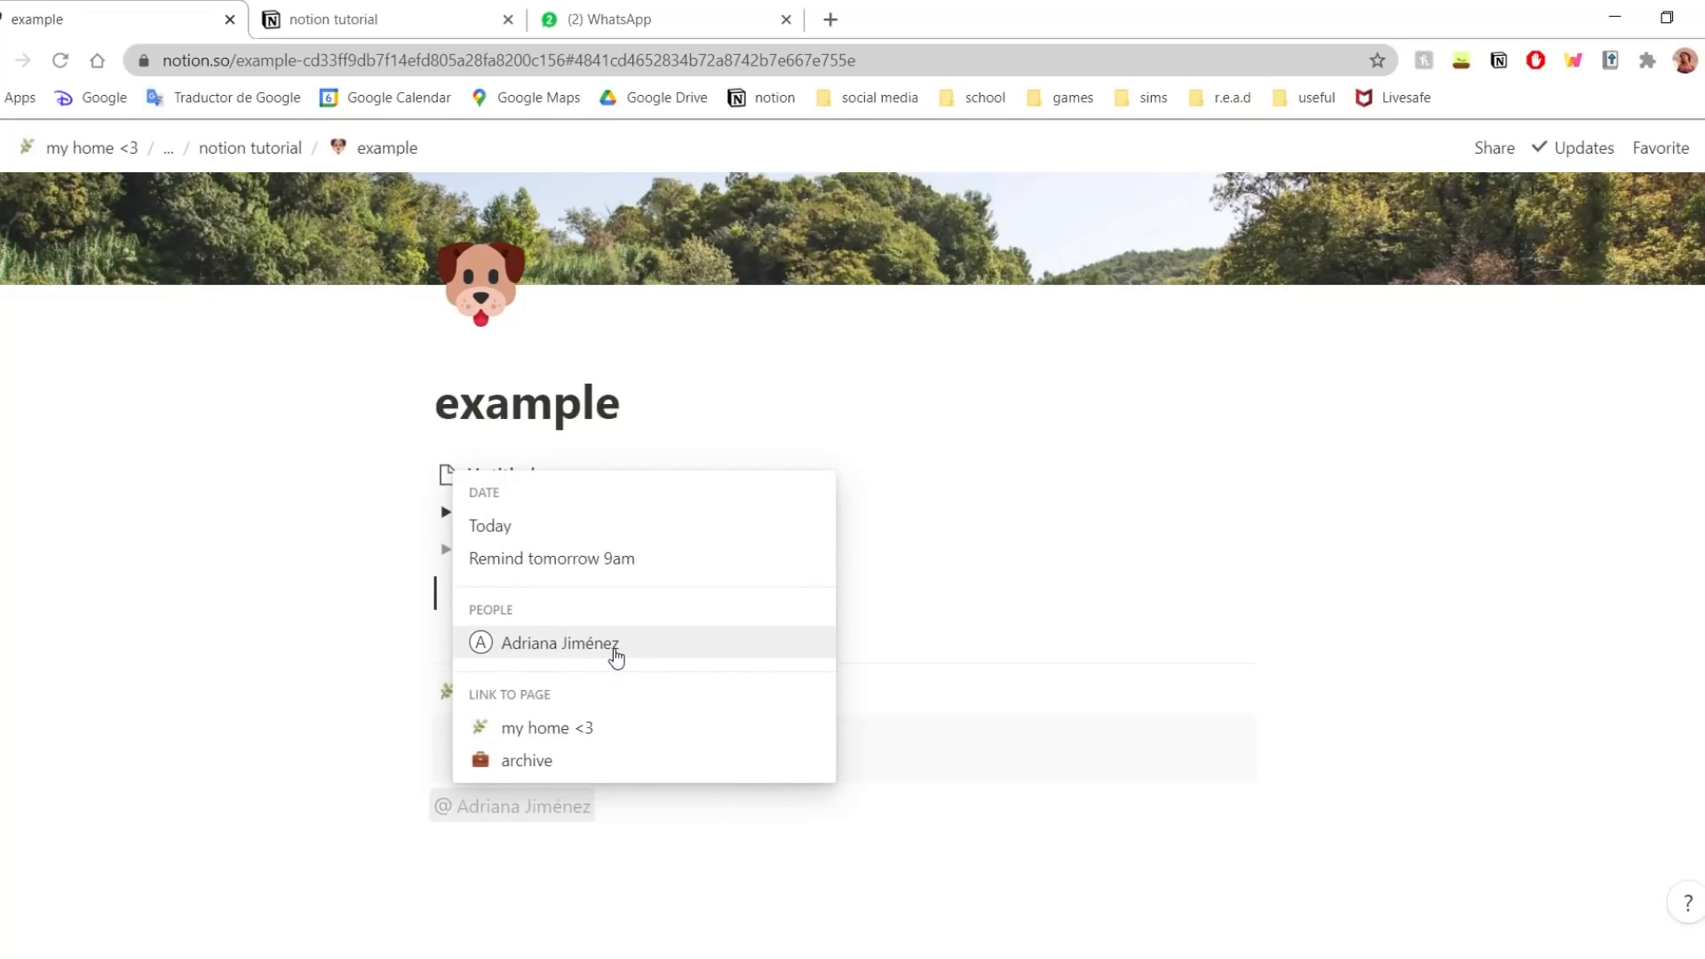
left_click(1322, 414)
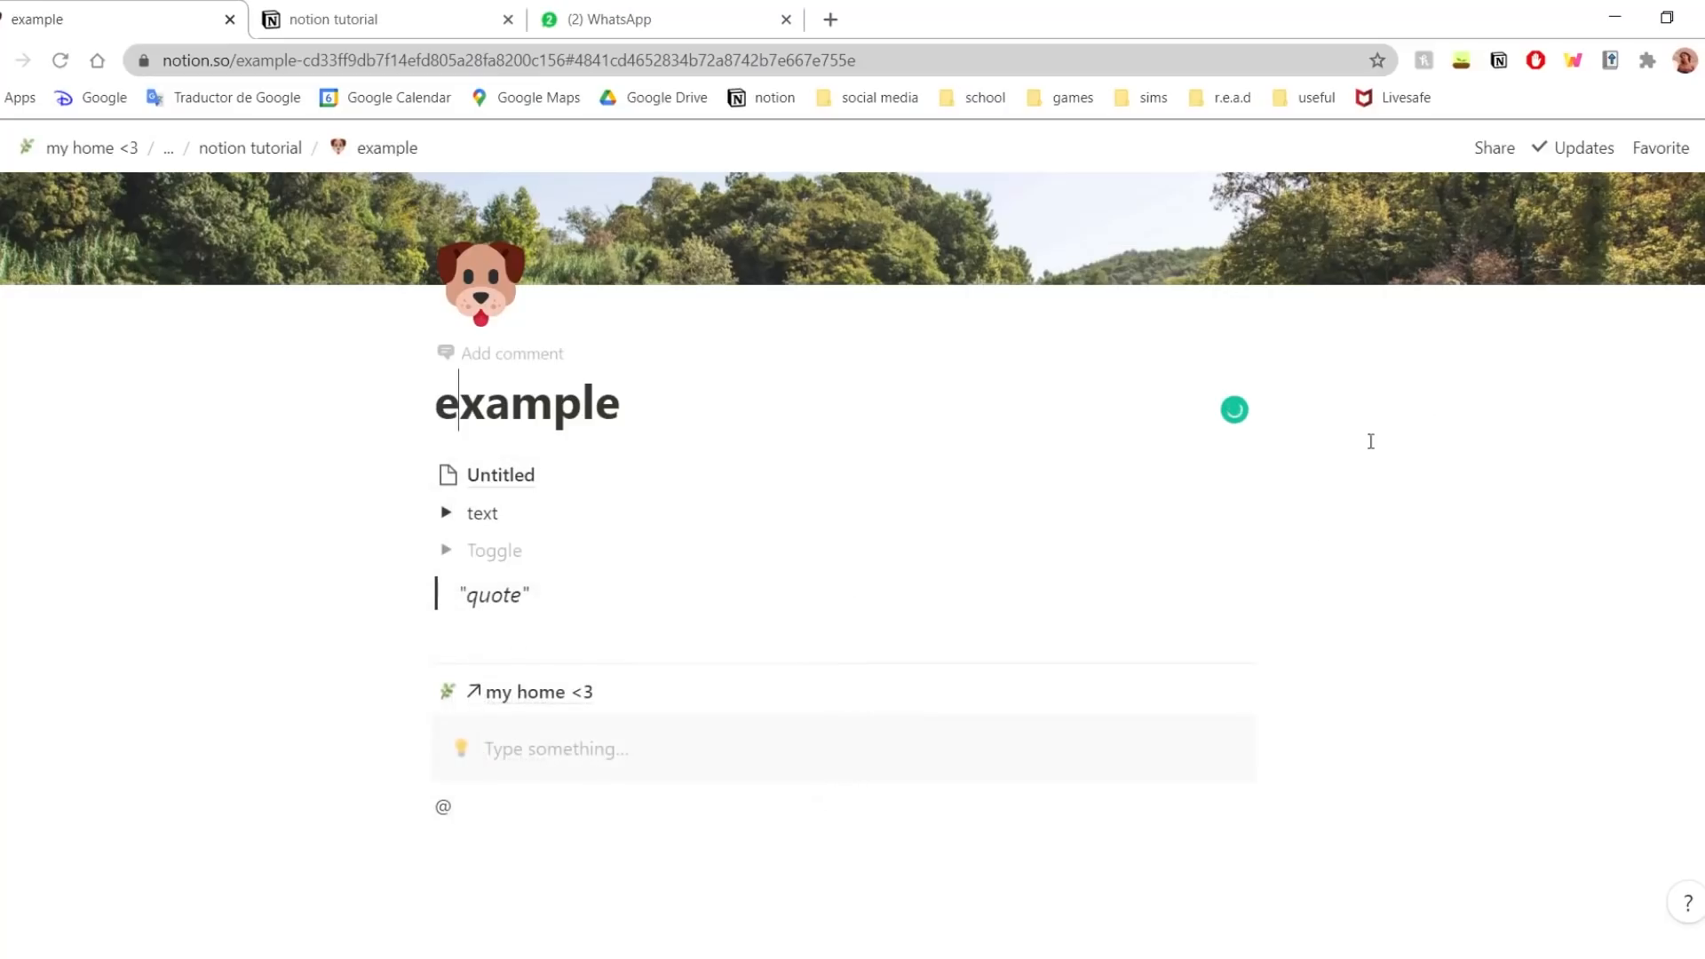
- Review the page's sharing options, including the permission levels for invited people and sharing to the web
left_click(1495, 156)
left_click(1411, 268)
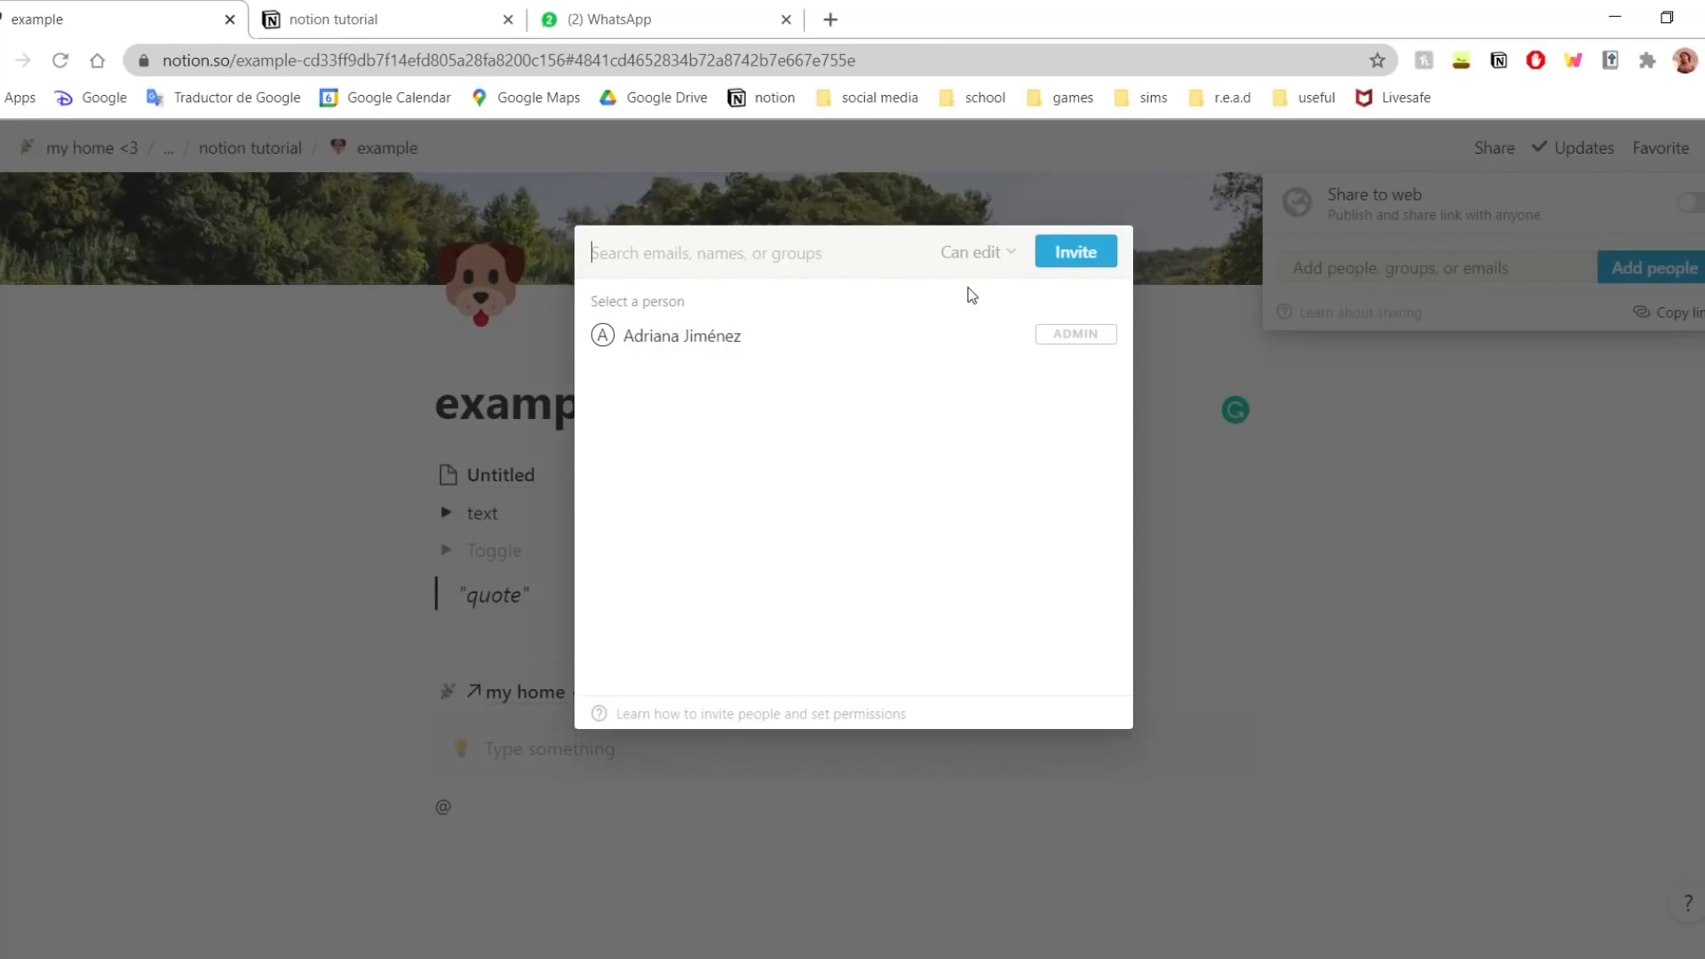
left_click(1009, 254)
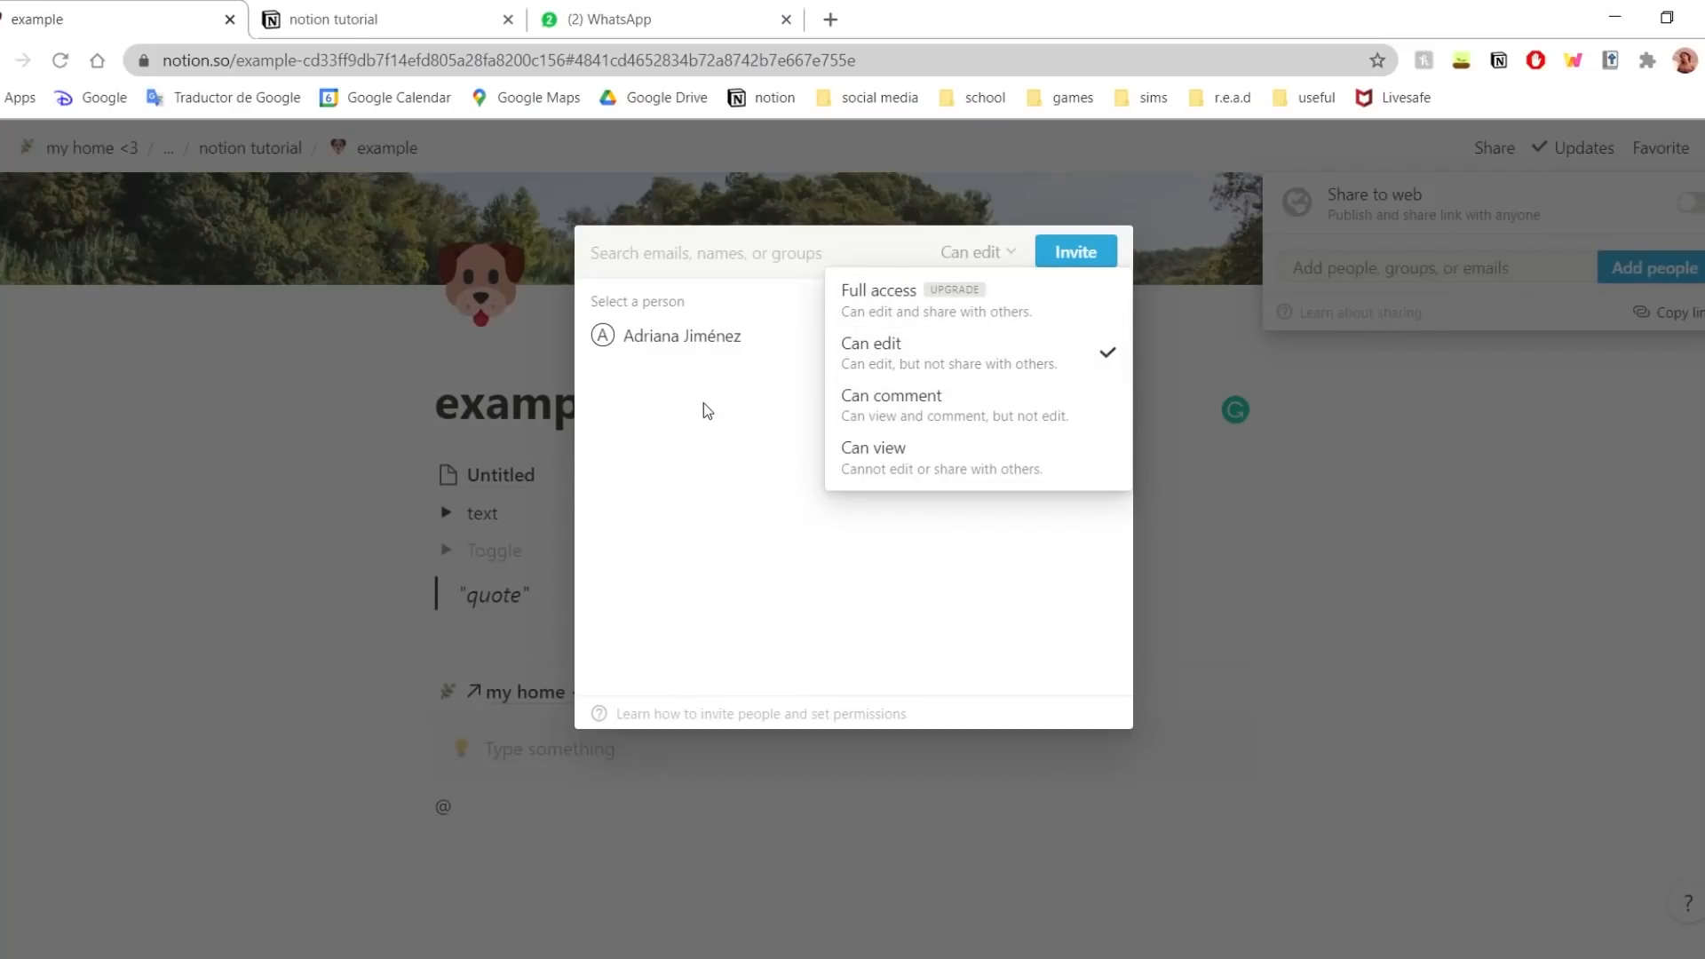
left_click(684, 428)
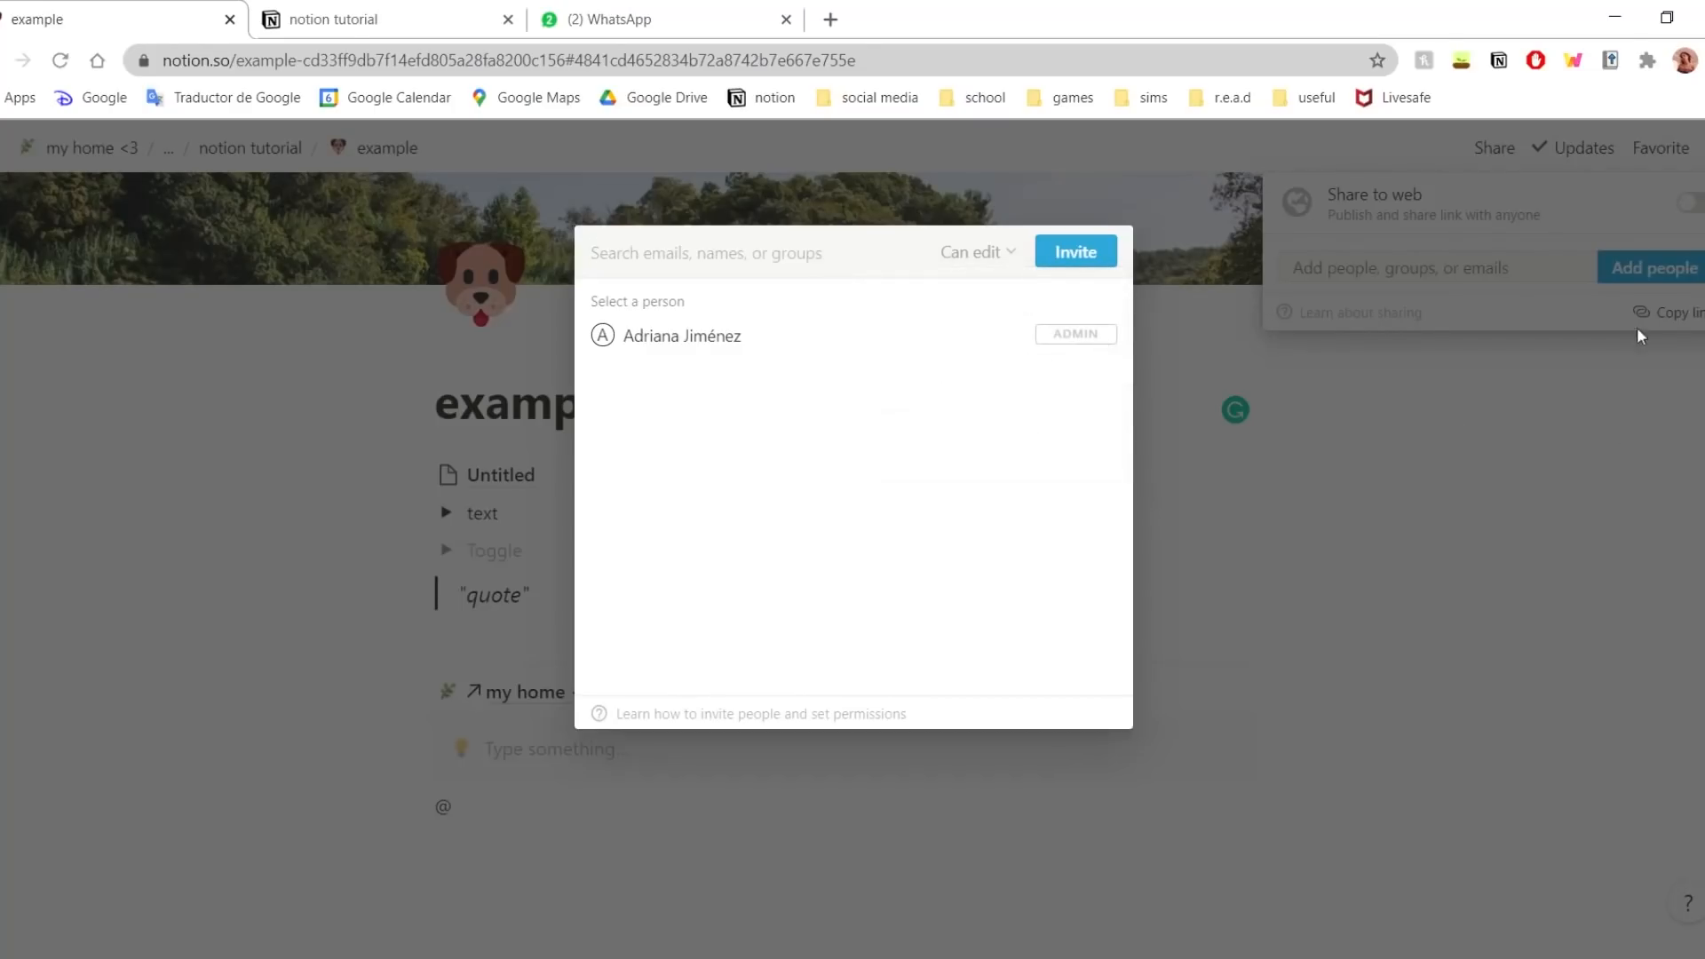
left_click(1363, 264)
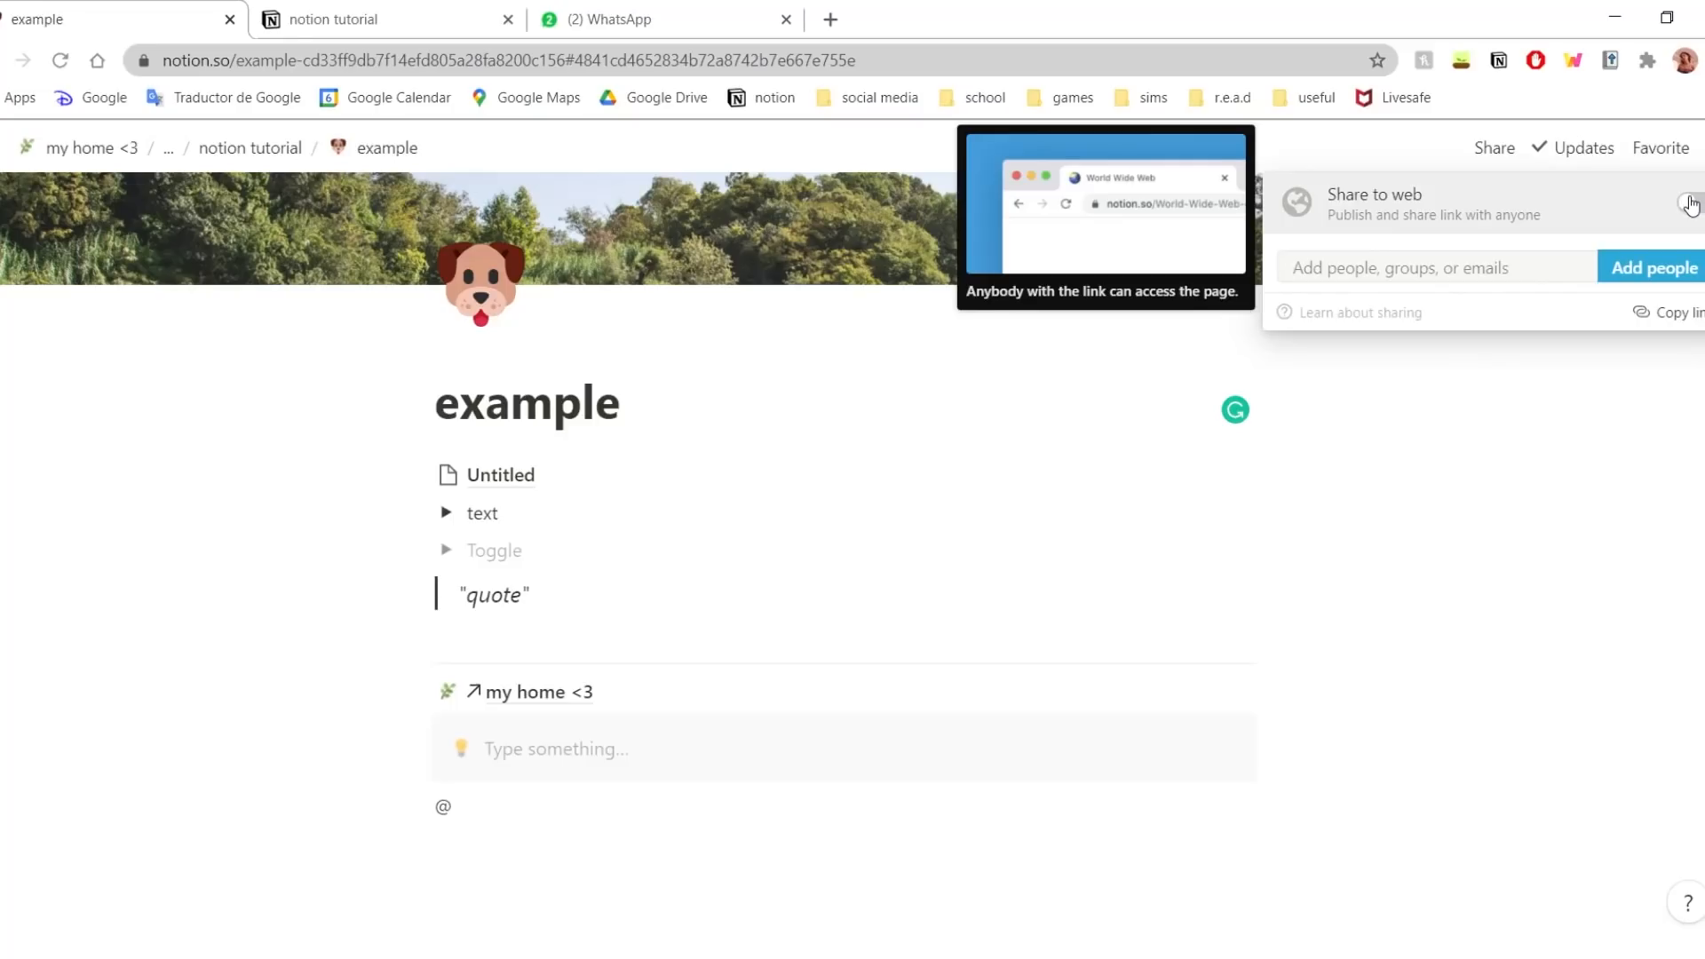
- Complete the @ mention below the callout as a link to the "my home <3" page
left_click(723, 804)
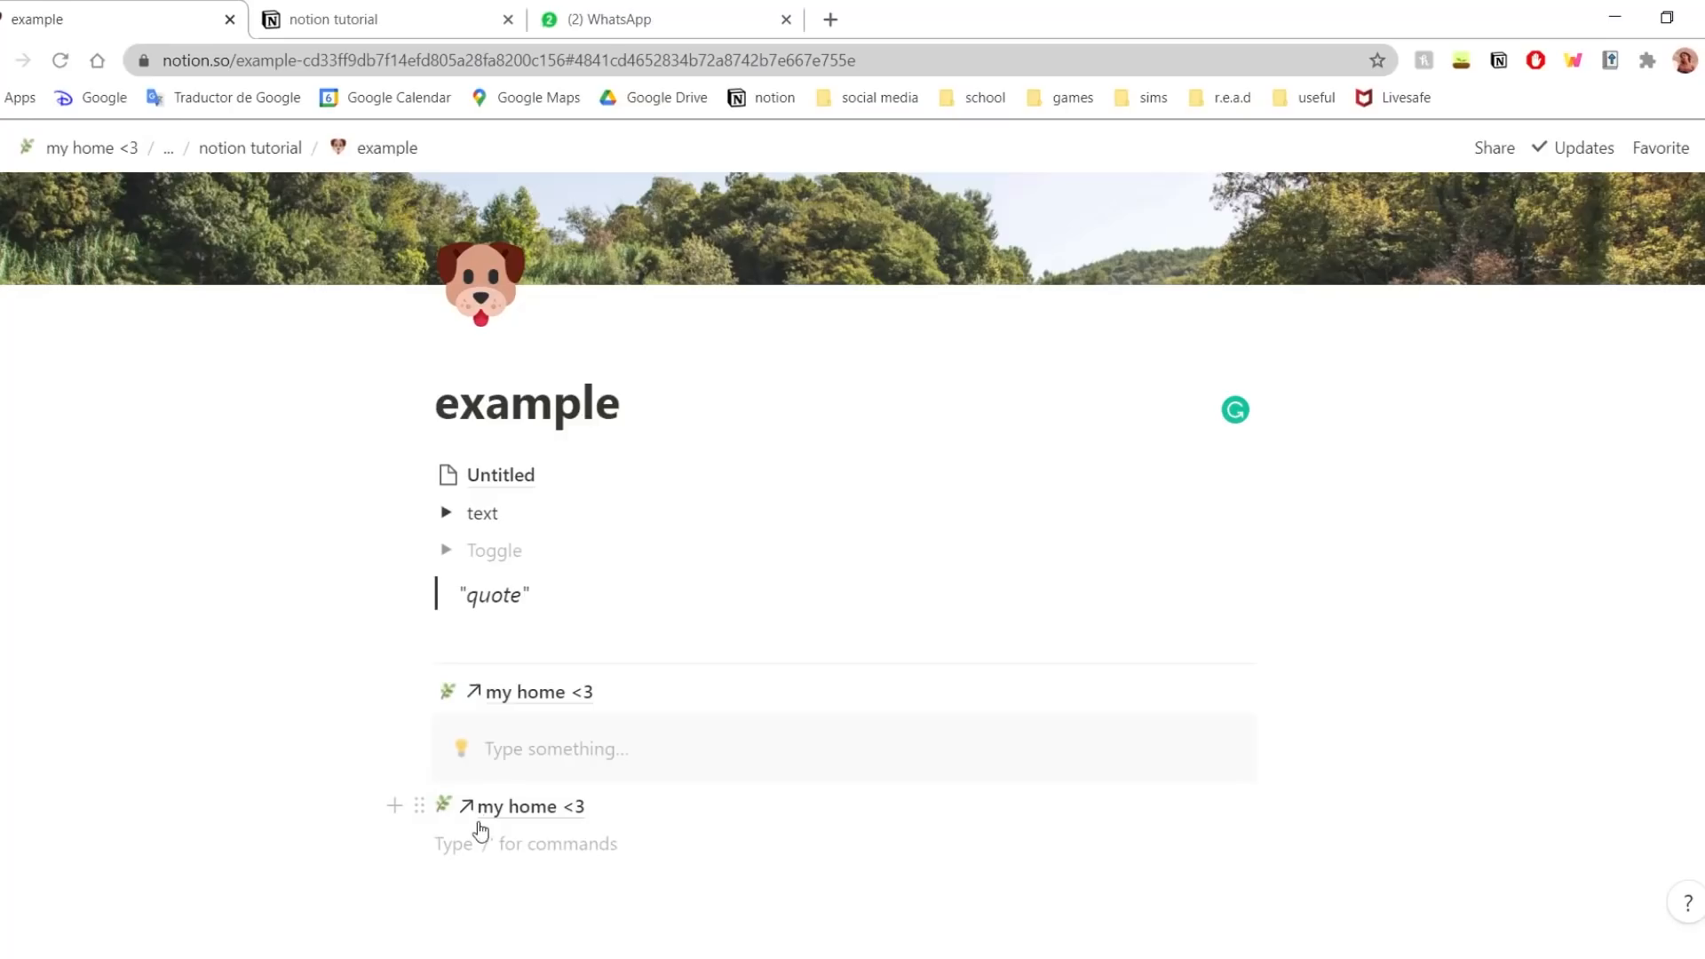
type("/")
key("BackSpace")
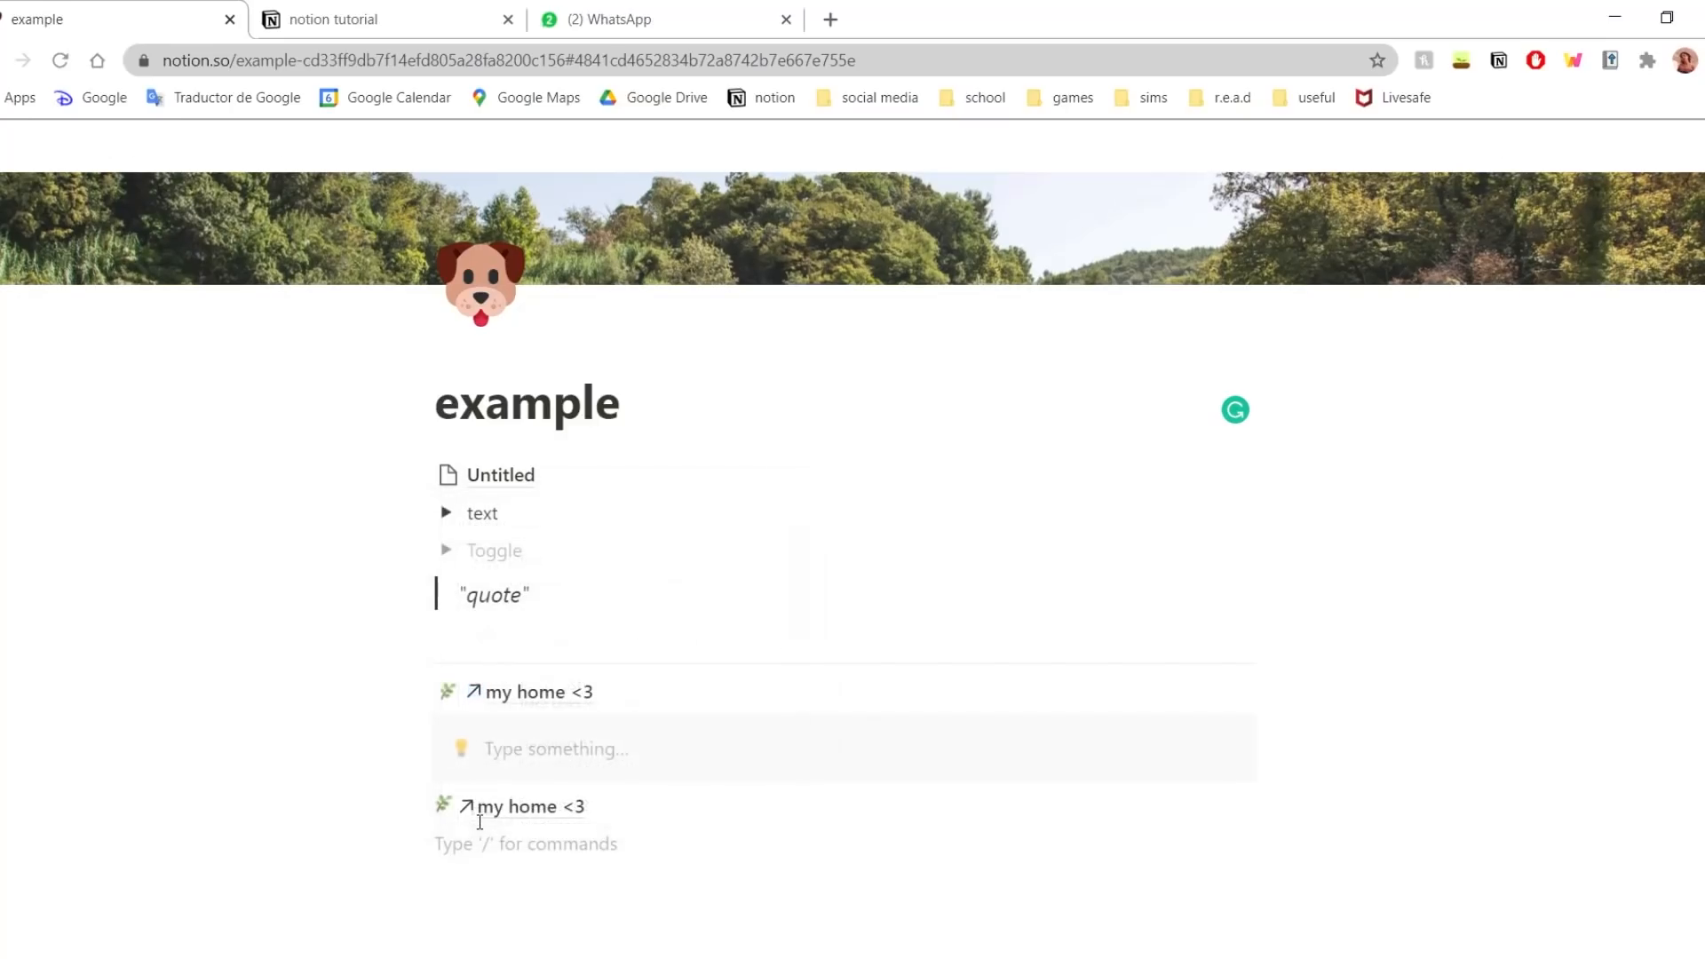
type("@")
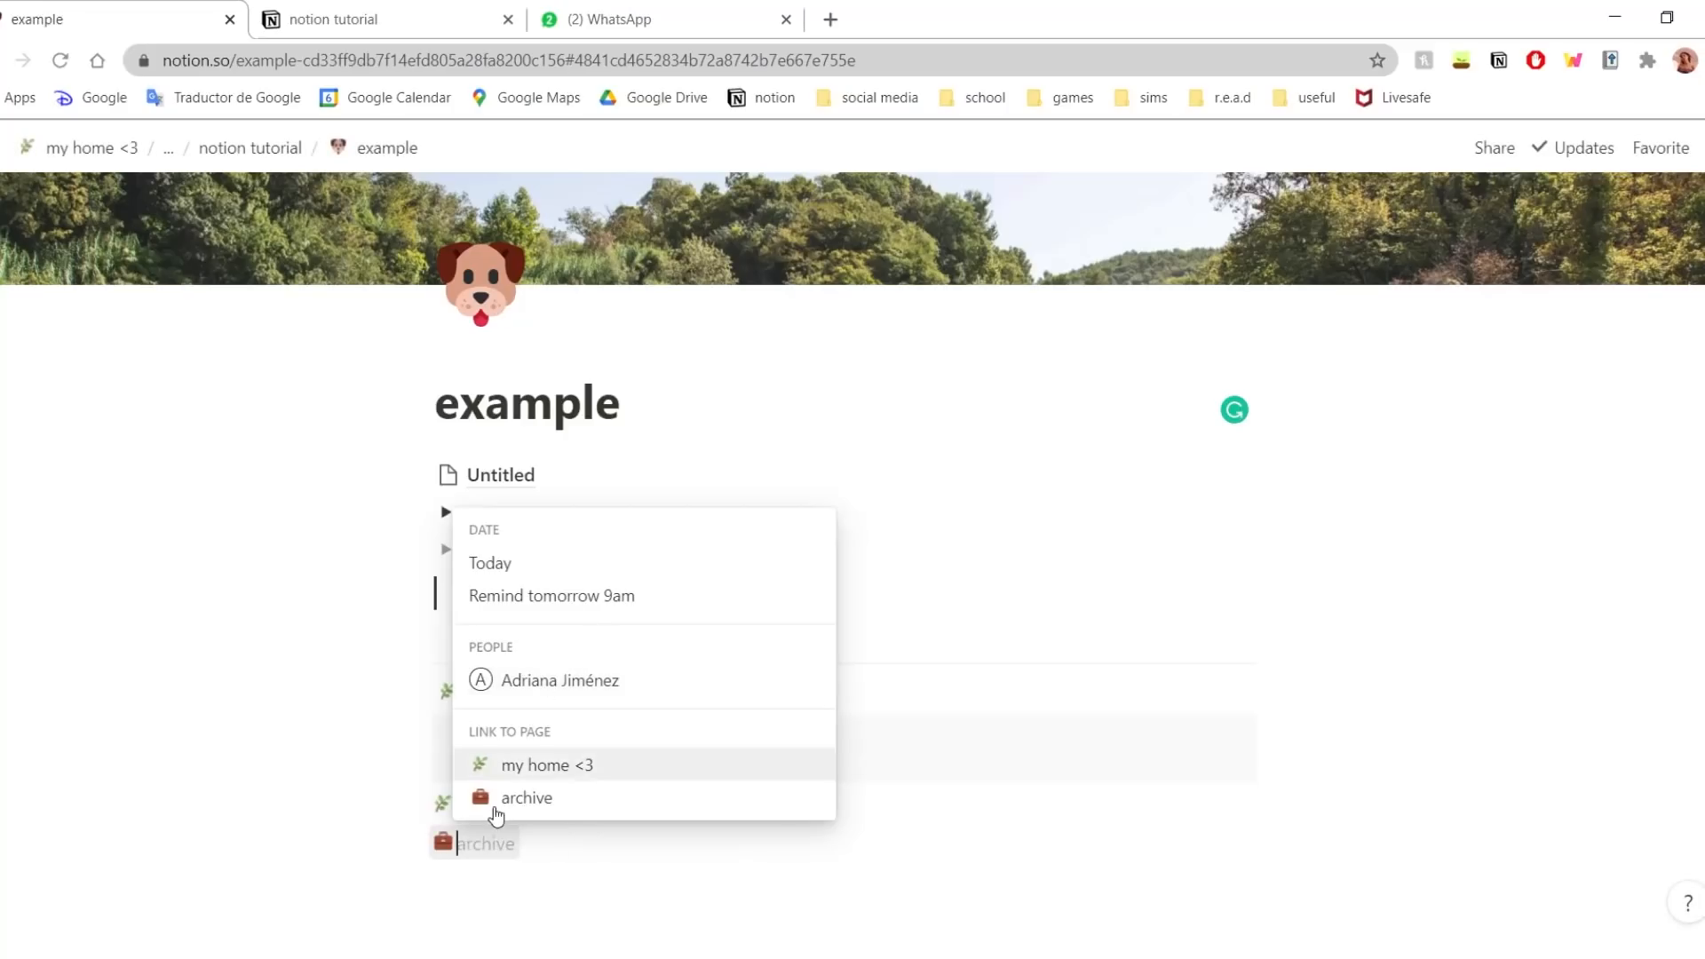
left_click(495, 797)
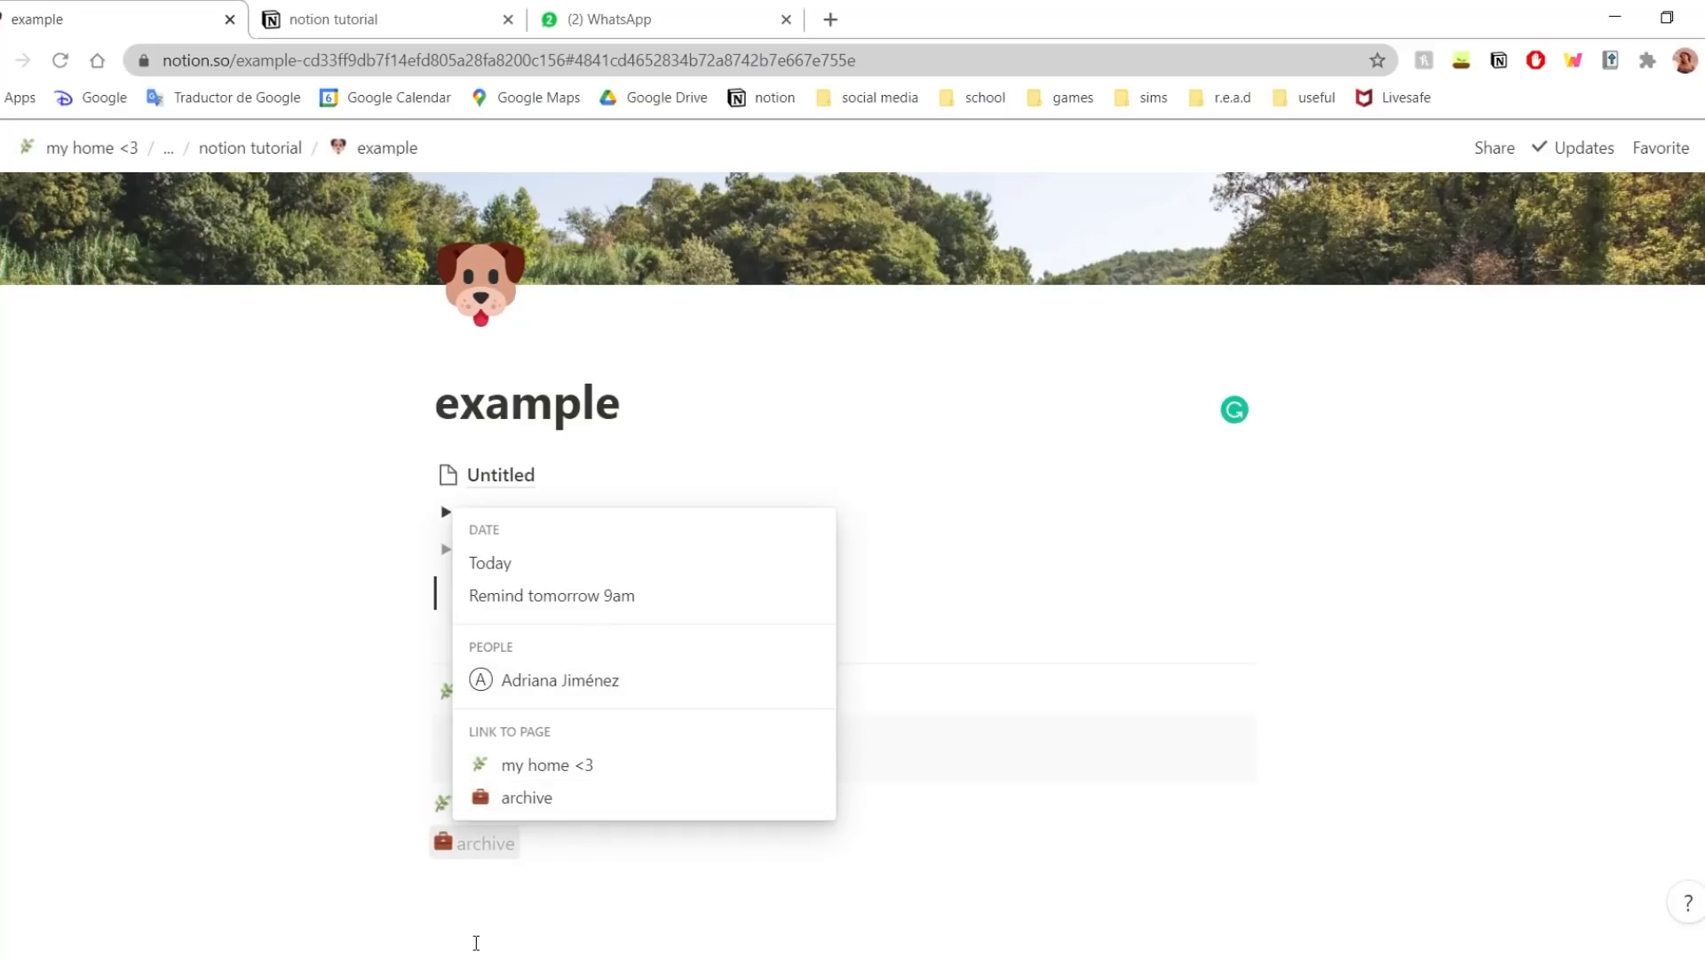
type("+")
key("BackSpace")
key("BackSpace")
key("BackSpace")
- Write "appointment" with an @ date mention of Tomorrow 9:00 AM and set its reminder to 1 hour before
type("ap")
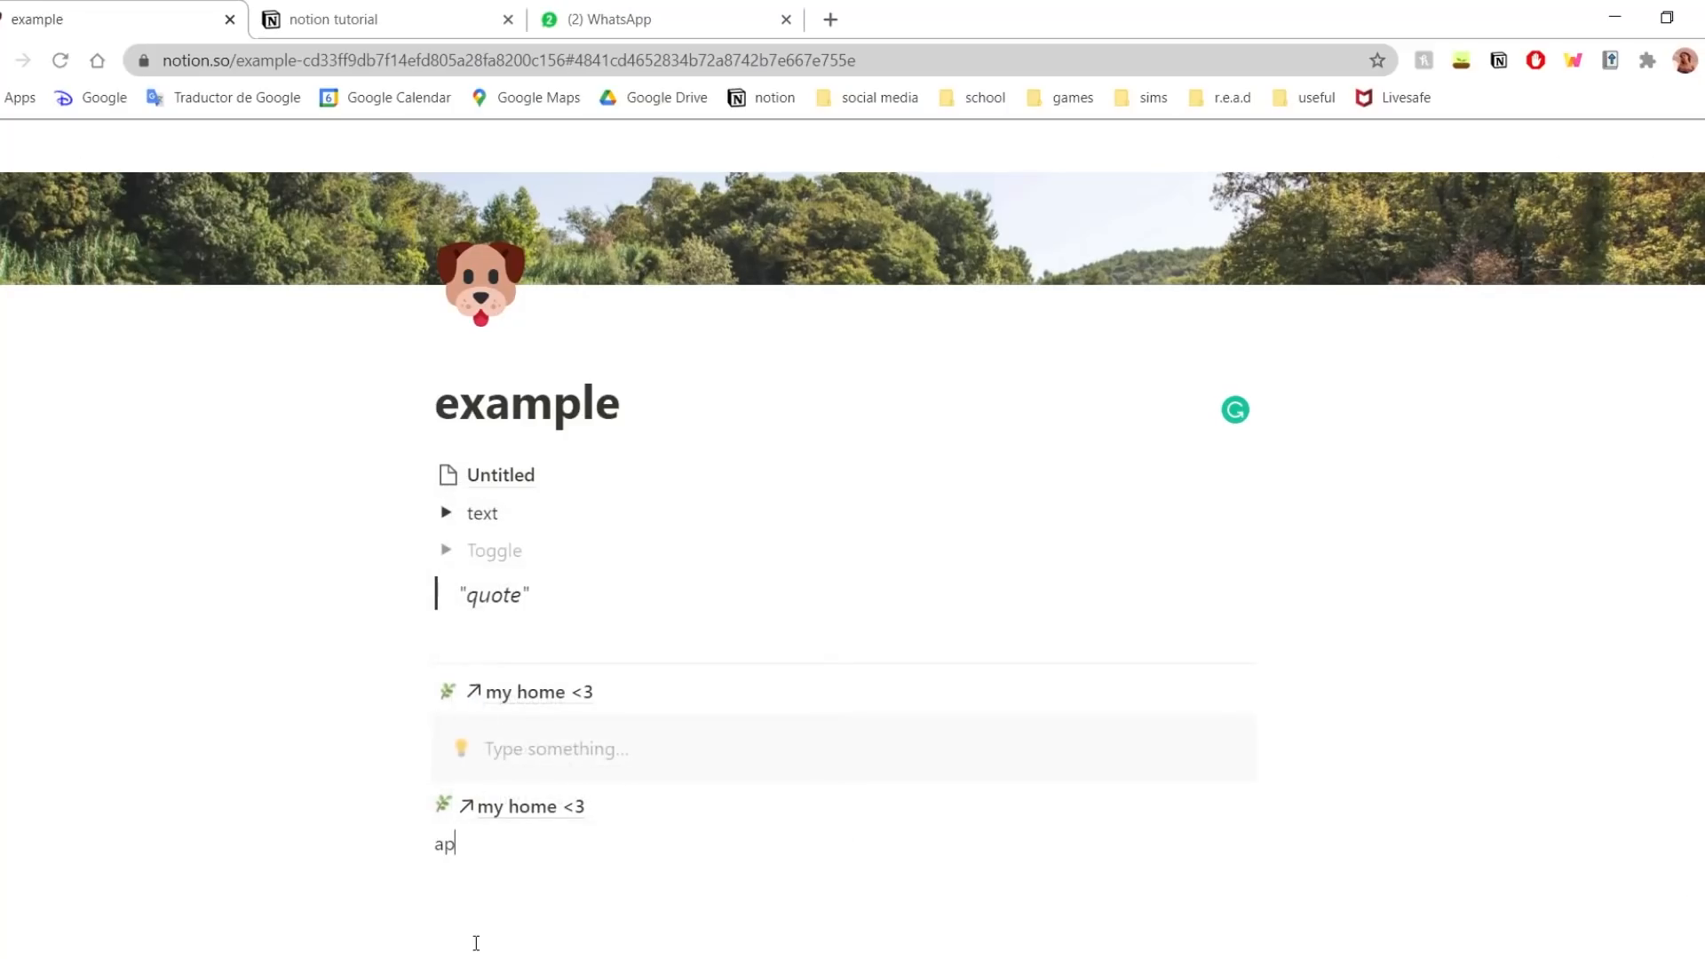
type("pointment @ tomorrow 9am")
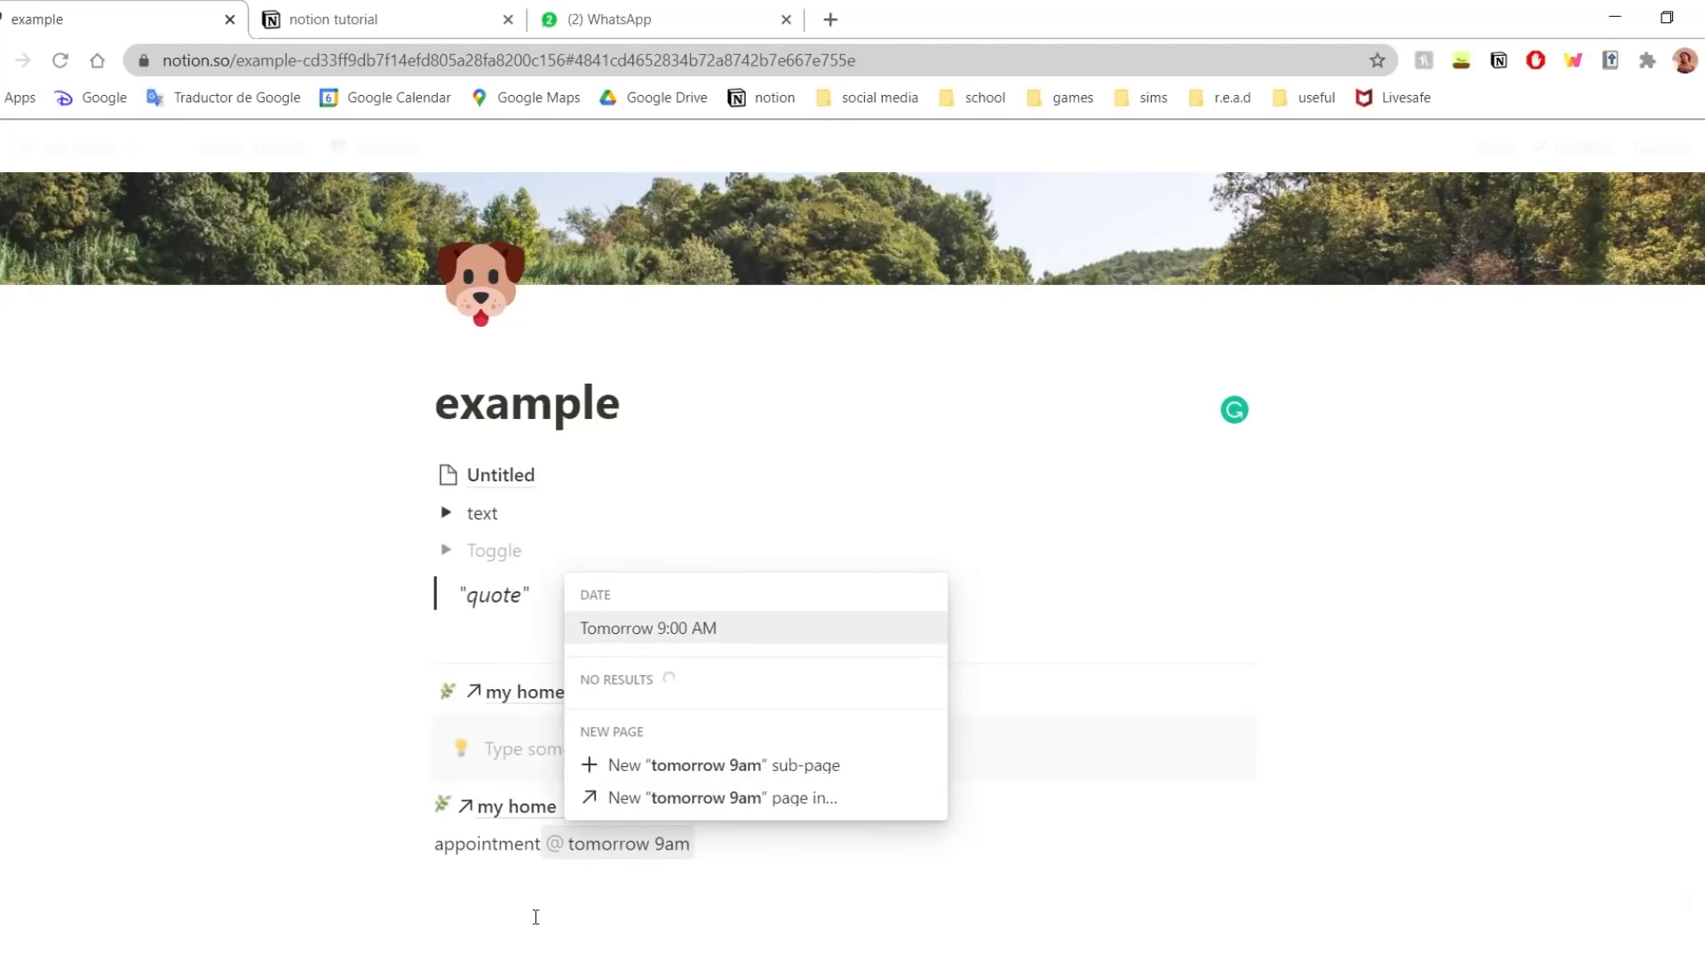
left_click(746, 632)
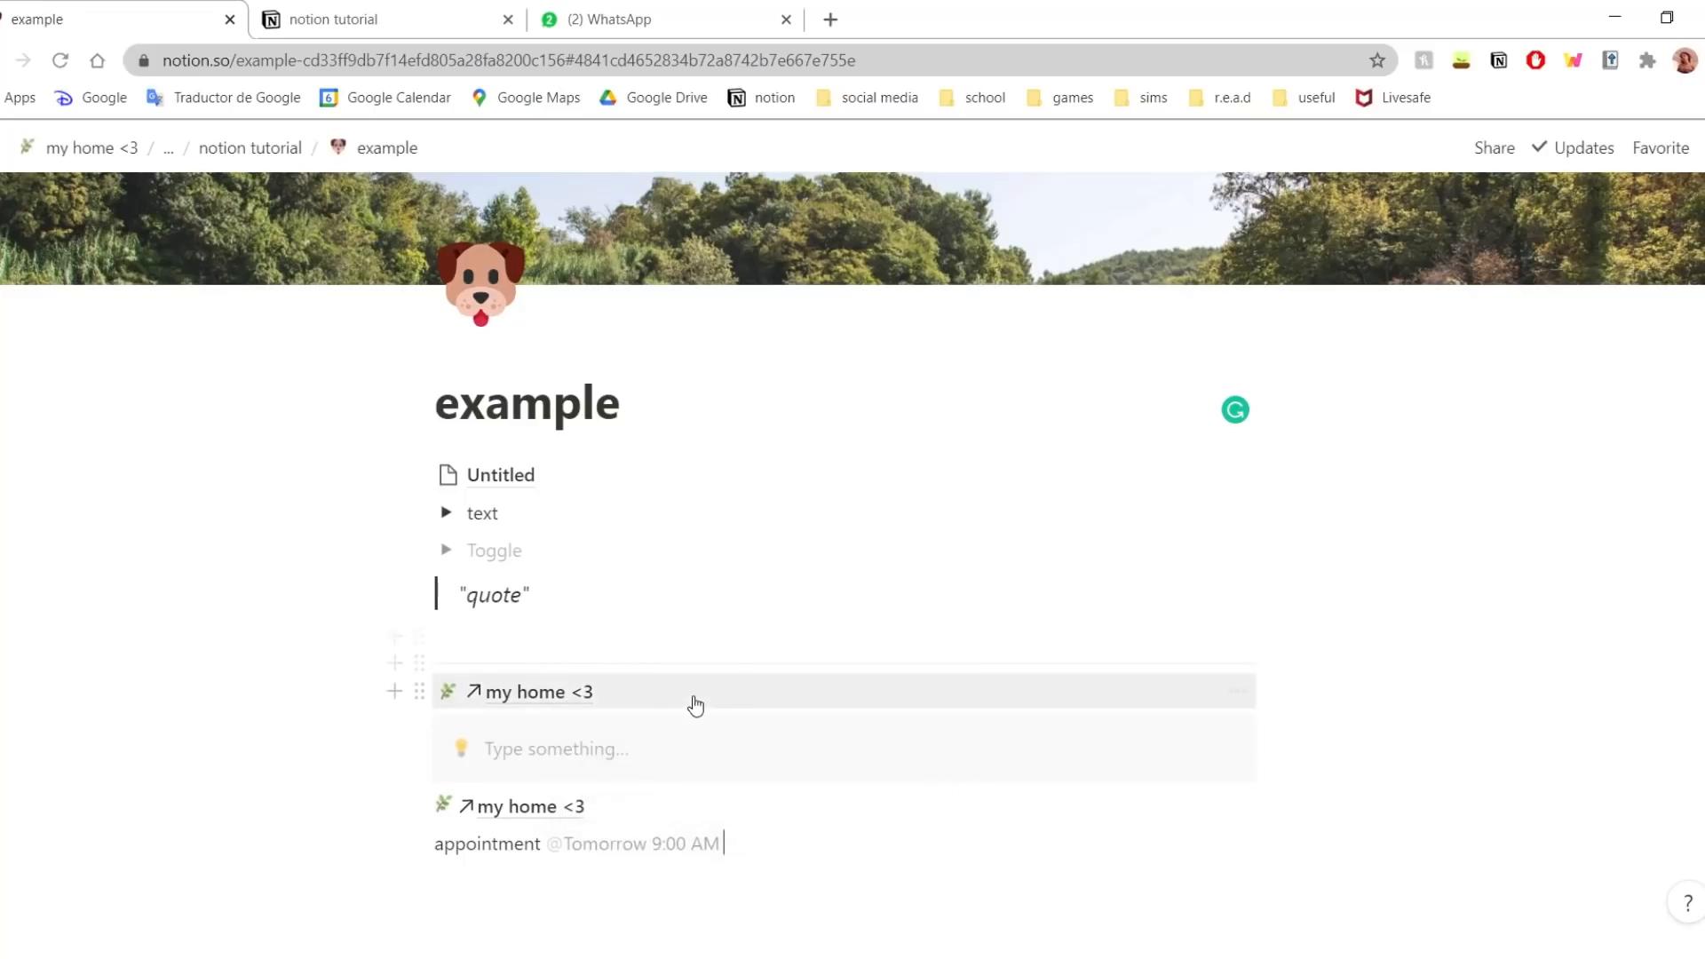
left_click(662, 847)
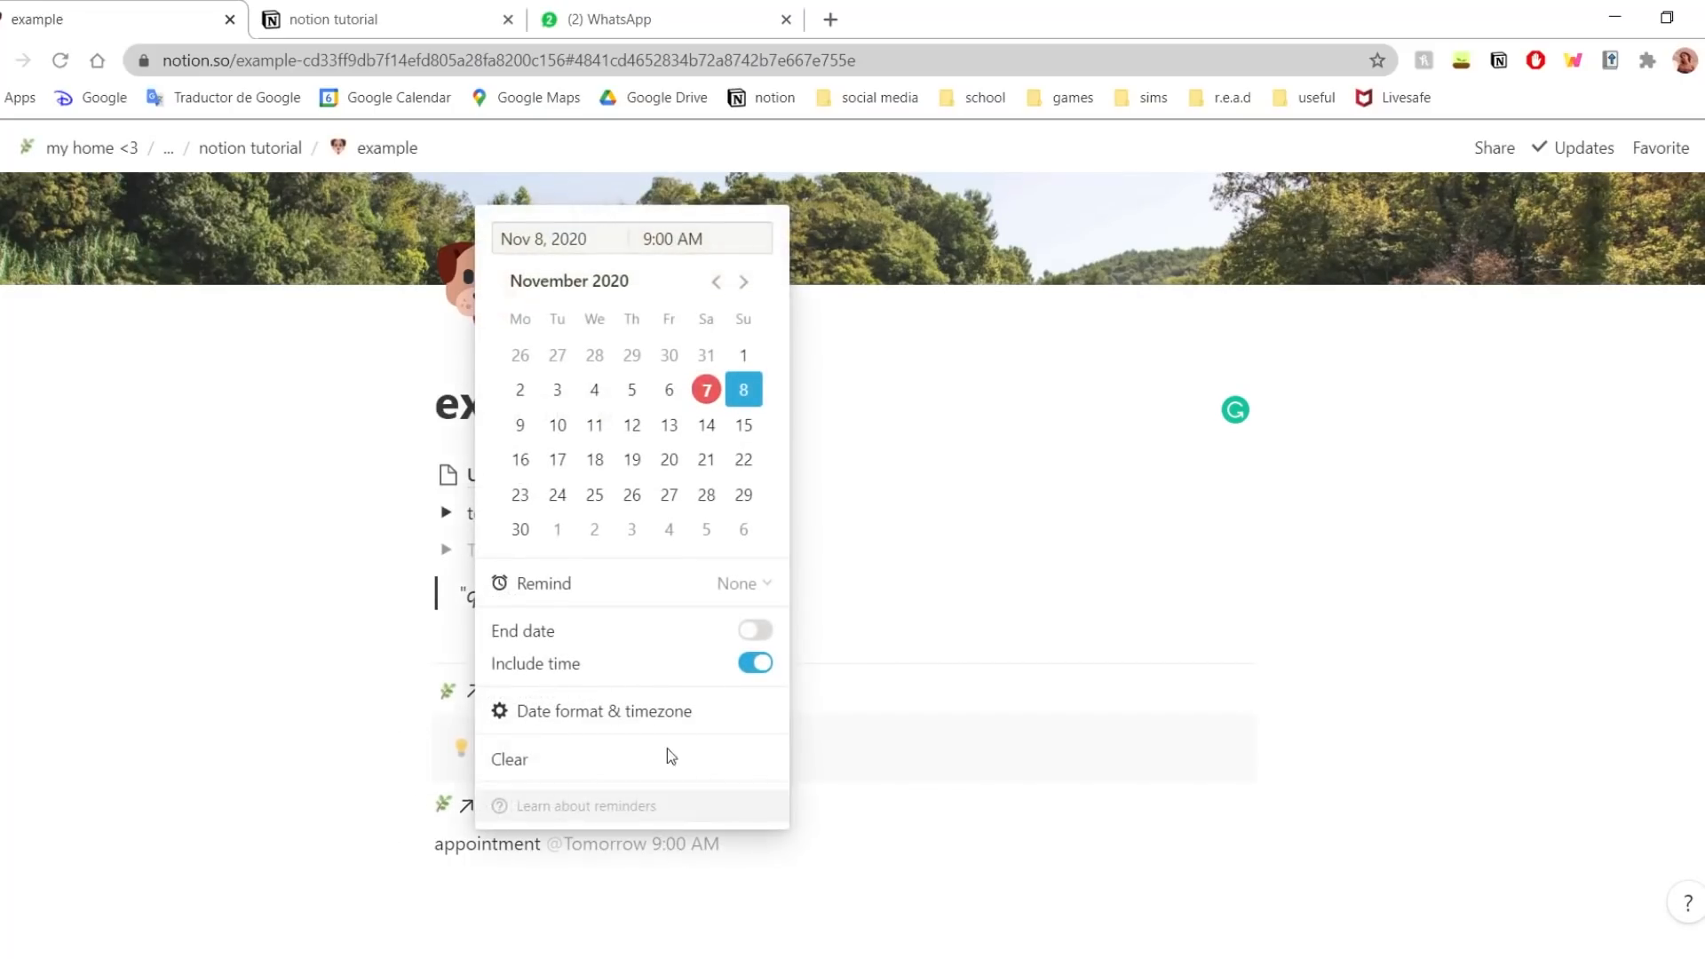
left_click(750, 588)
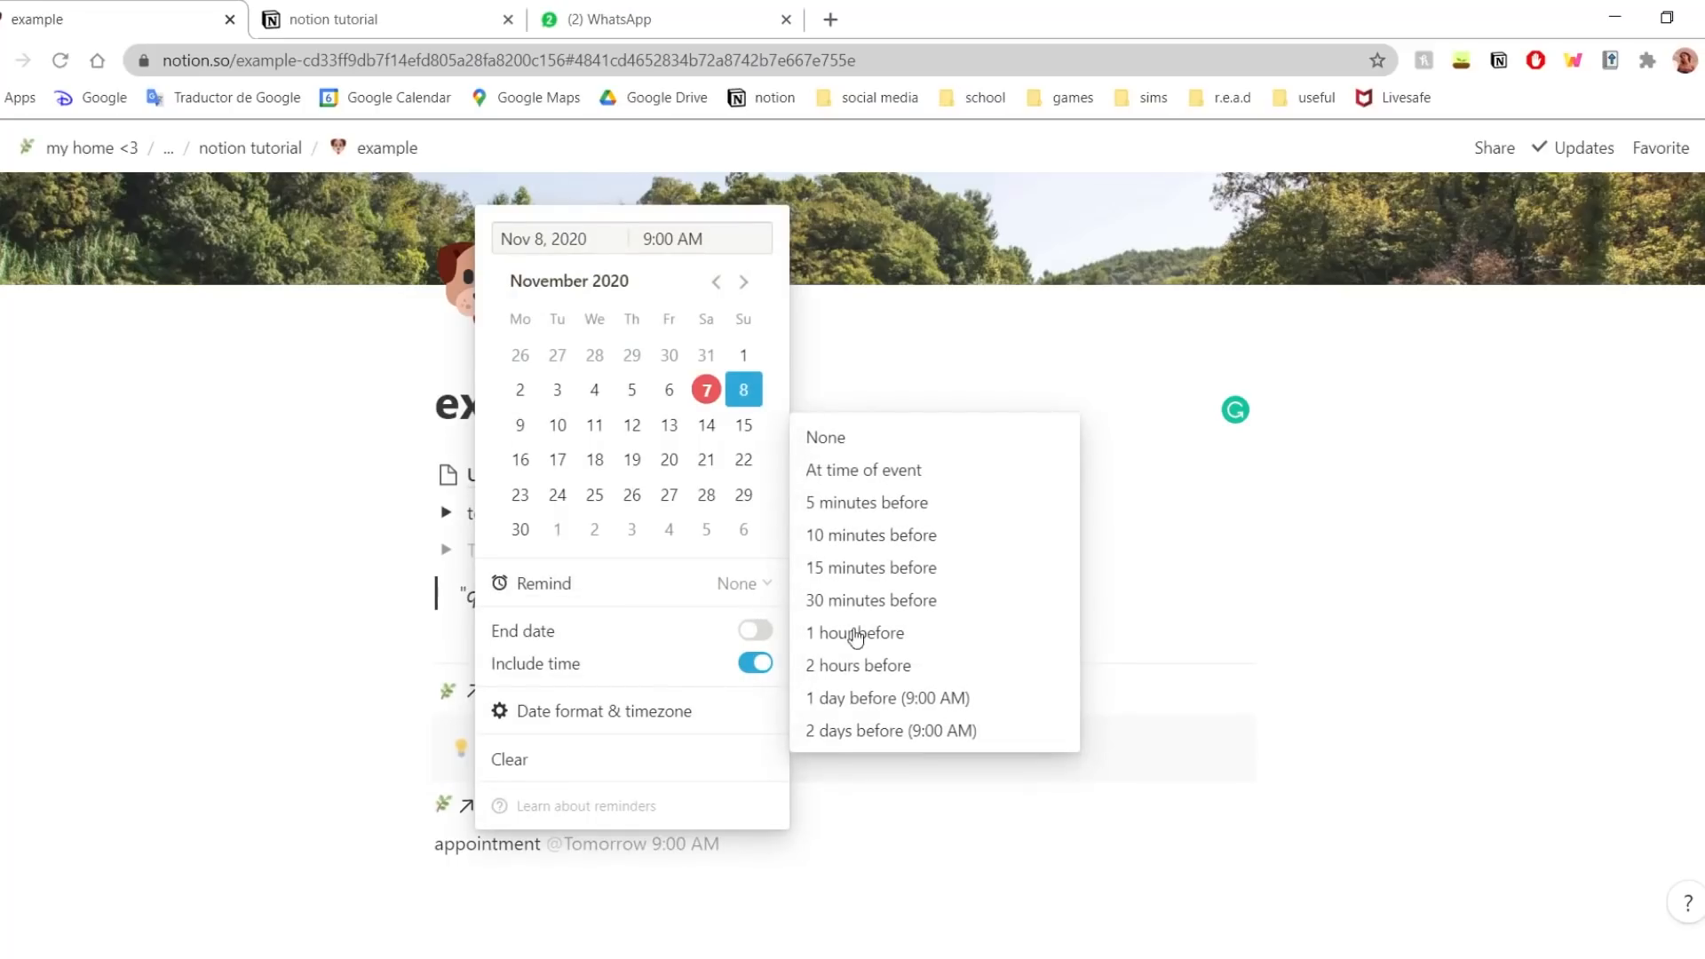
left_click(926, 634)
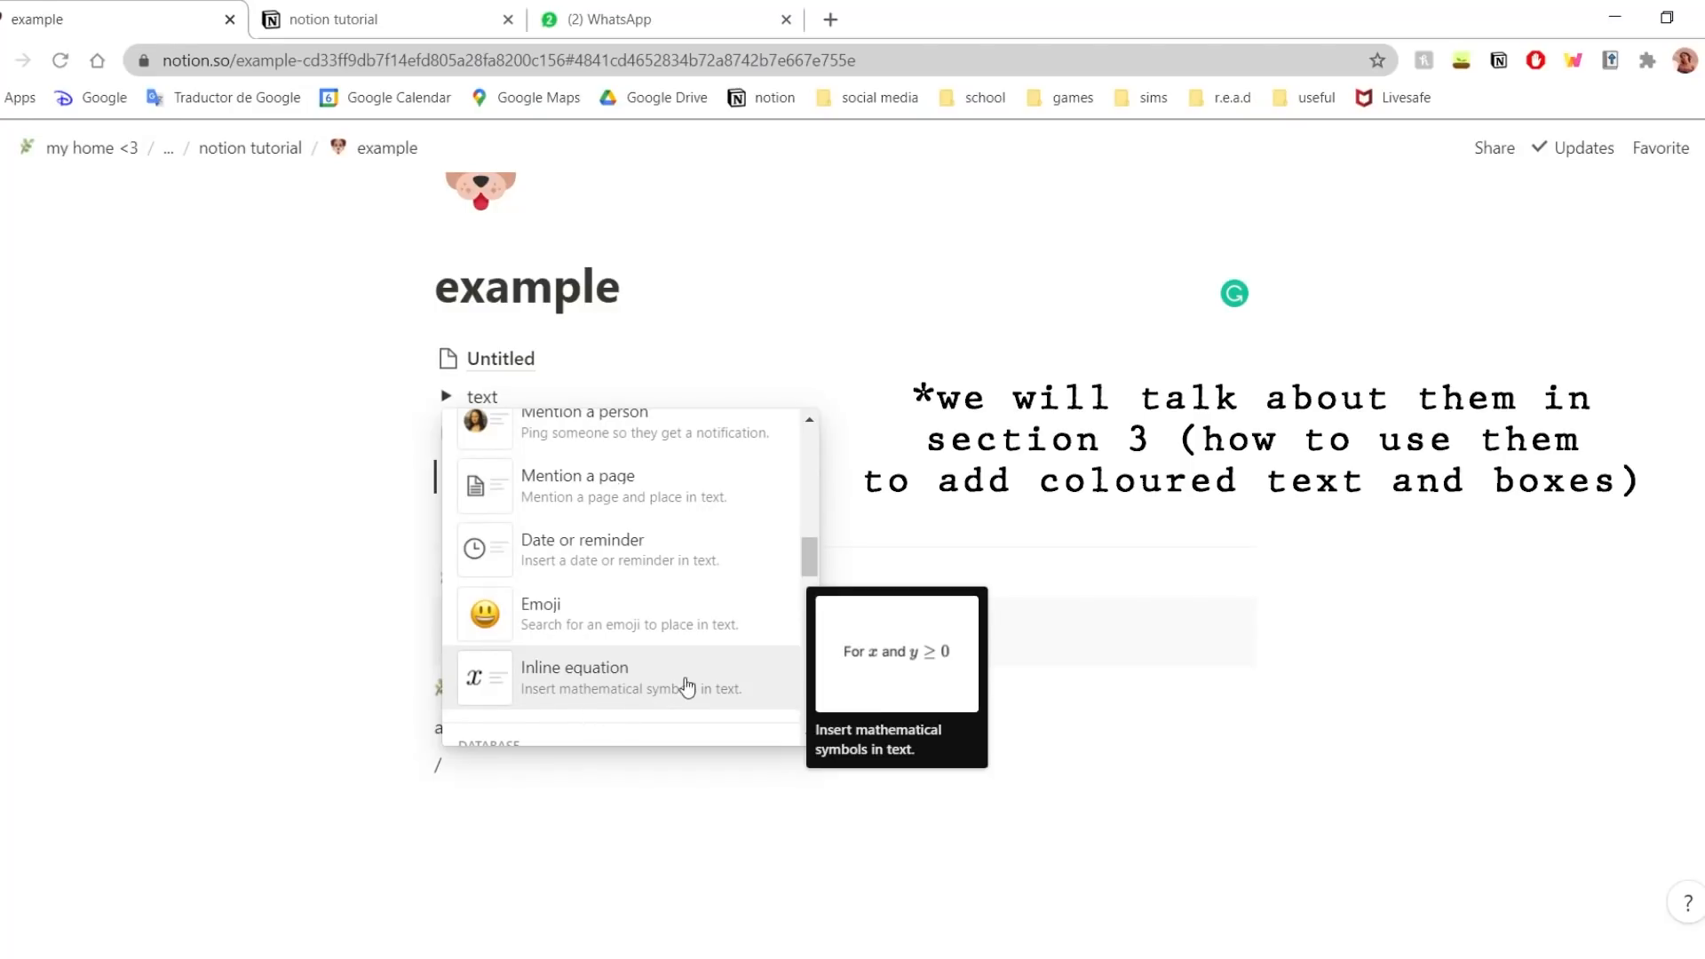
- Insert an inline equation on the line below the appointment
left_click(597, 685)
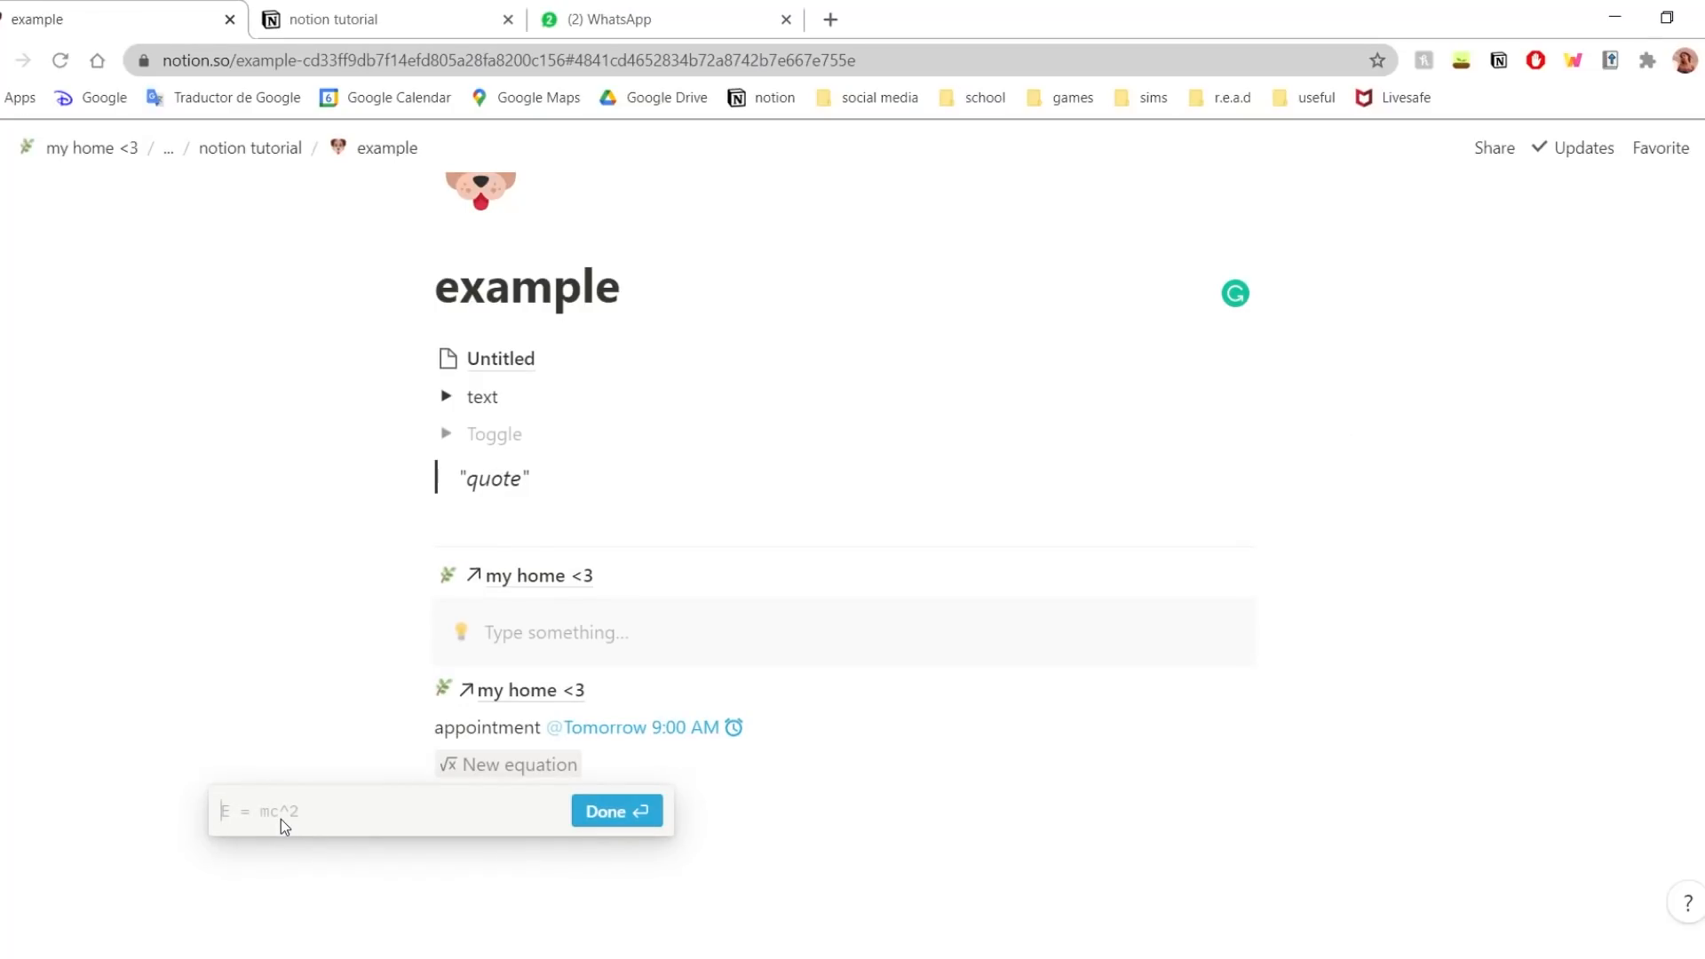
- Look through the inline database and media block types in the block list, and remove the leftover slash below the equation
scroll(655, 561, "up", 1)
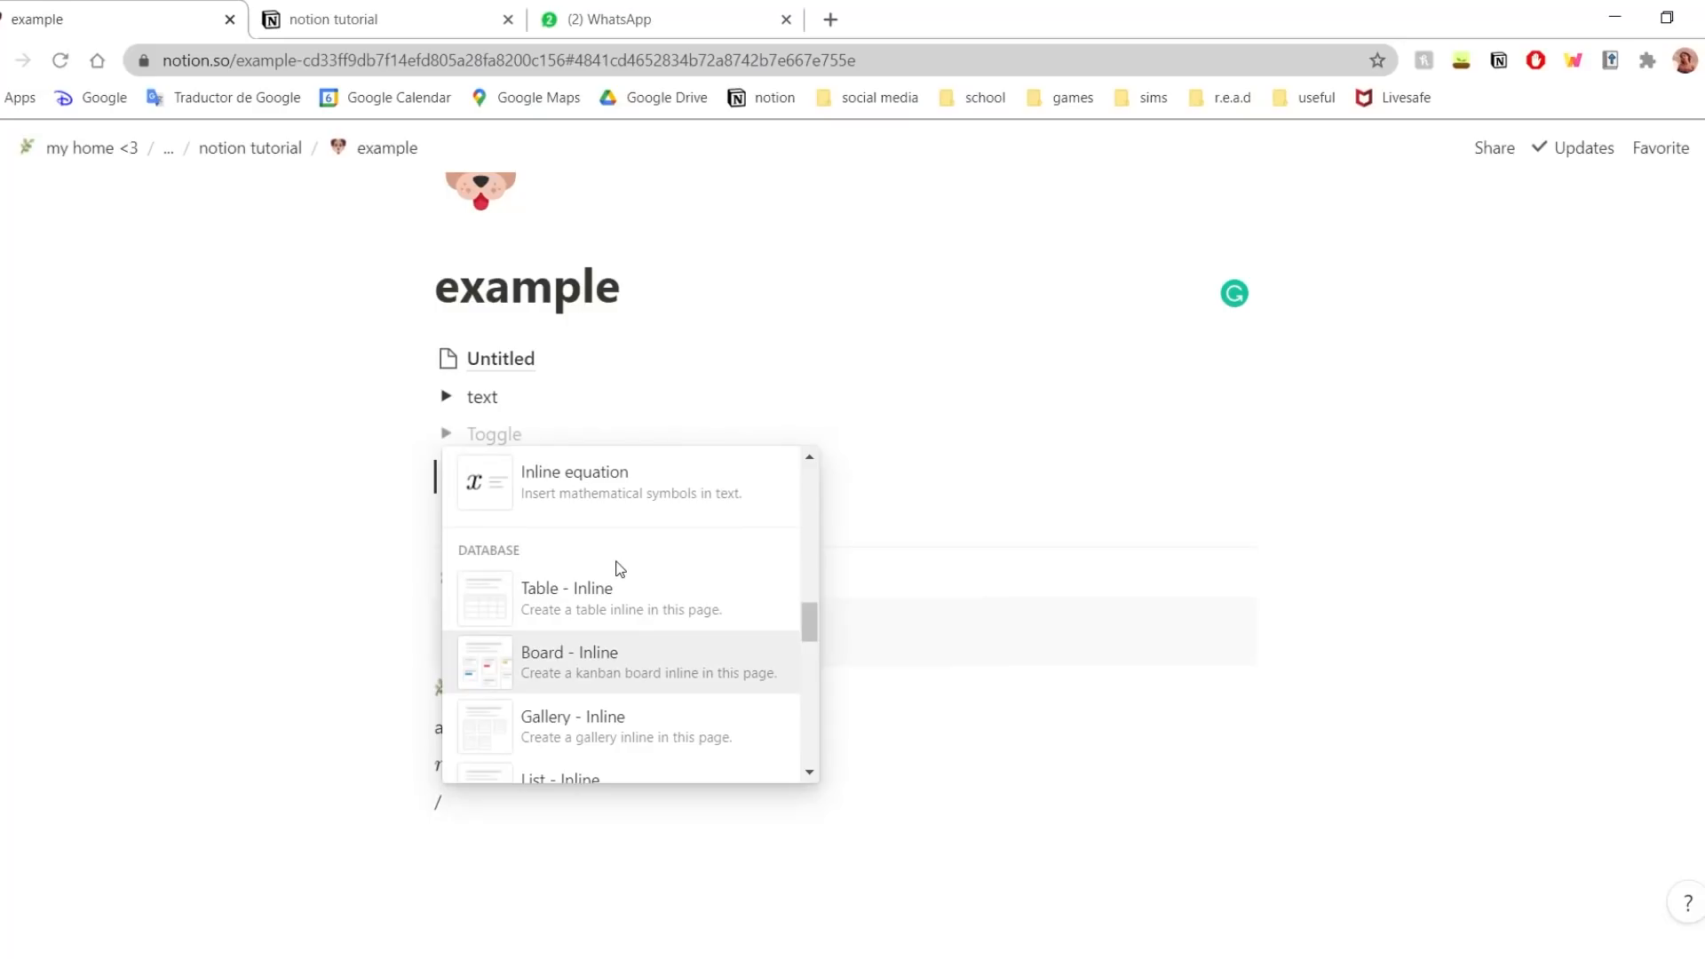
scroll(657, 586, "down", 4)
scroll(662, 666, "up", 4)
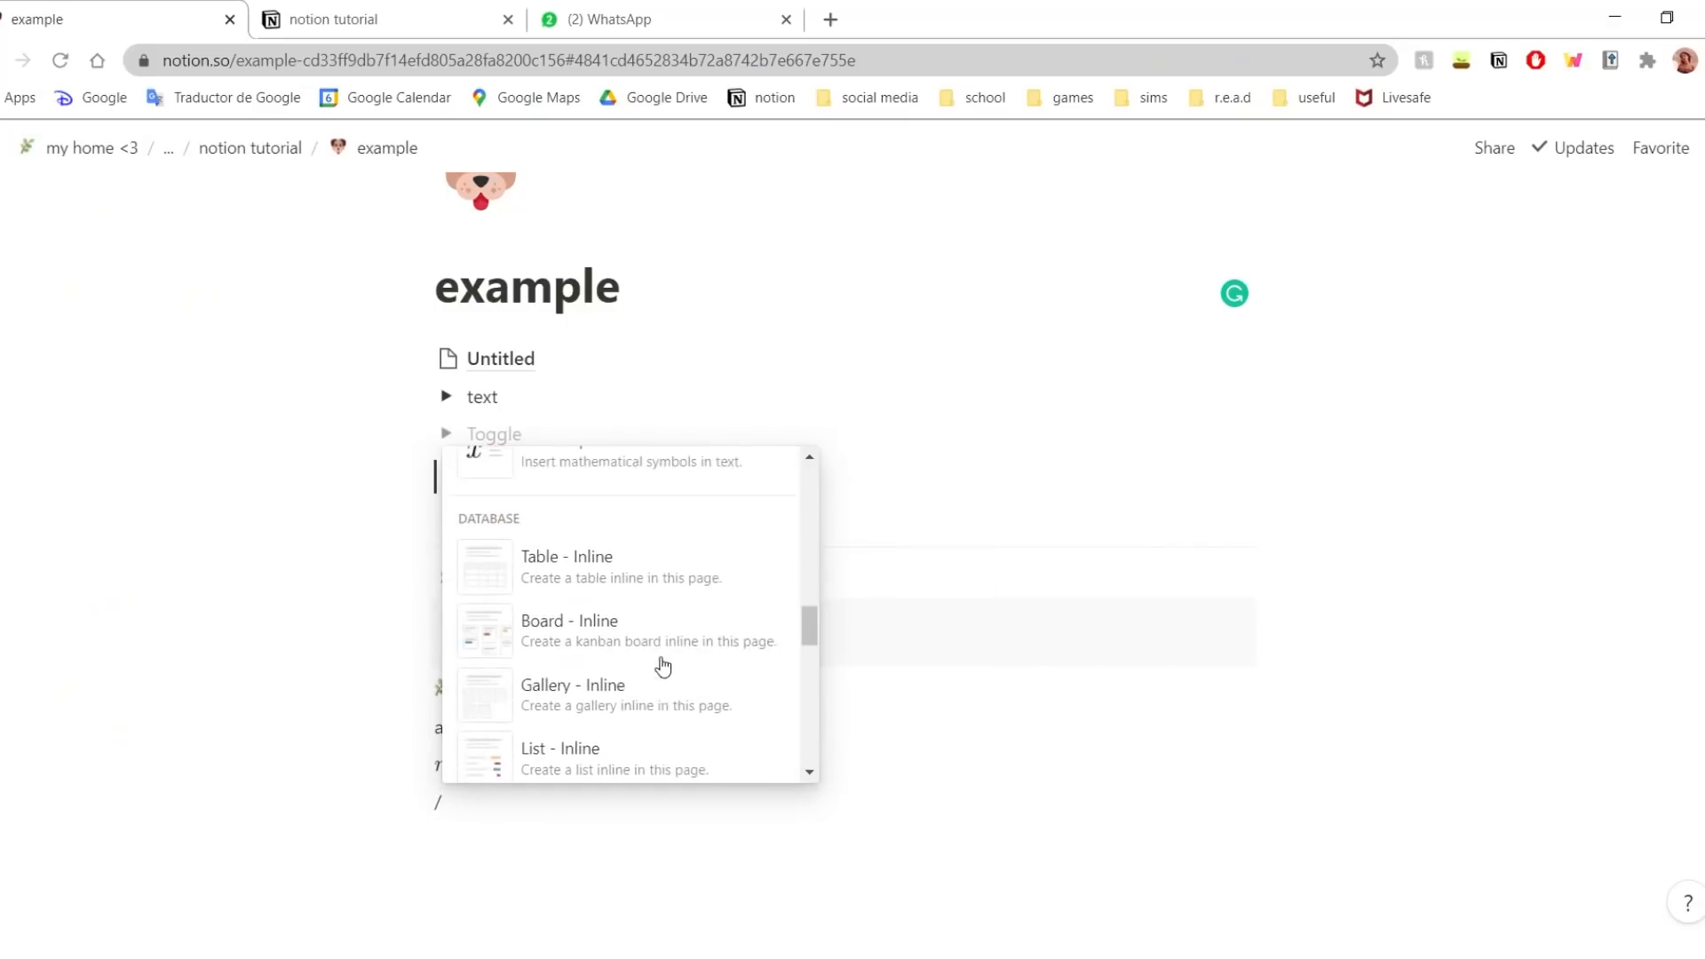
scroll(640, 648, "down", 2)
scroll(632, 662, "up", 3)
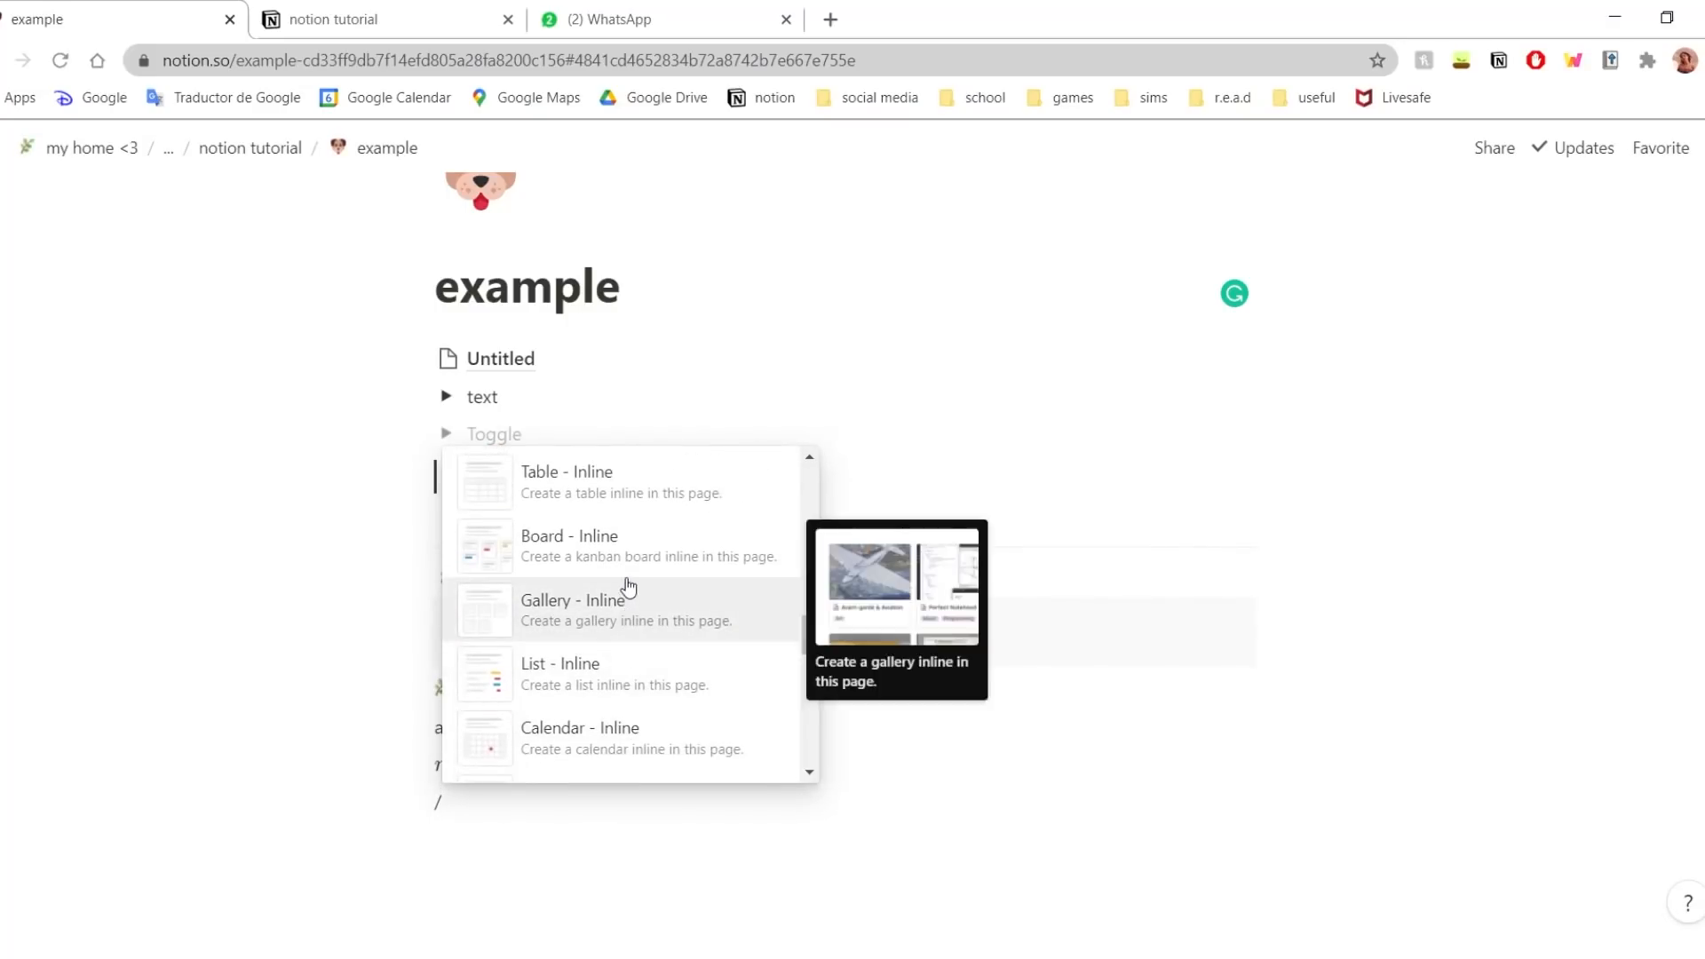
scroll(646, 675, "down", 1)
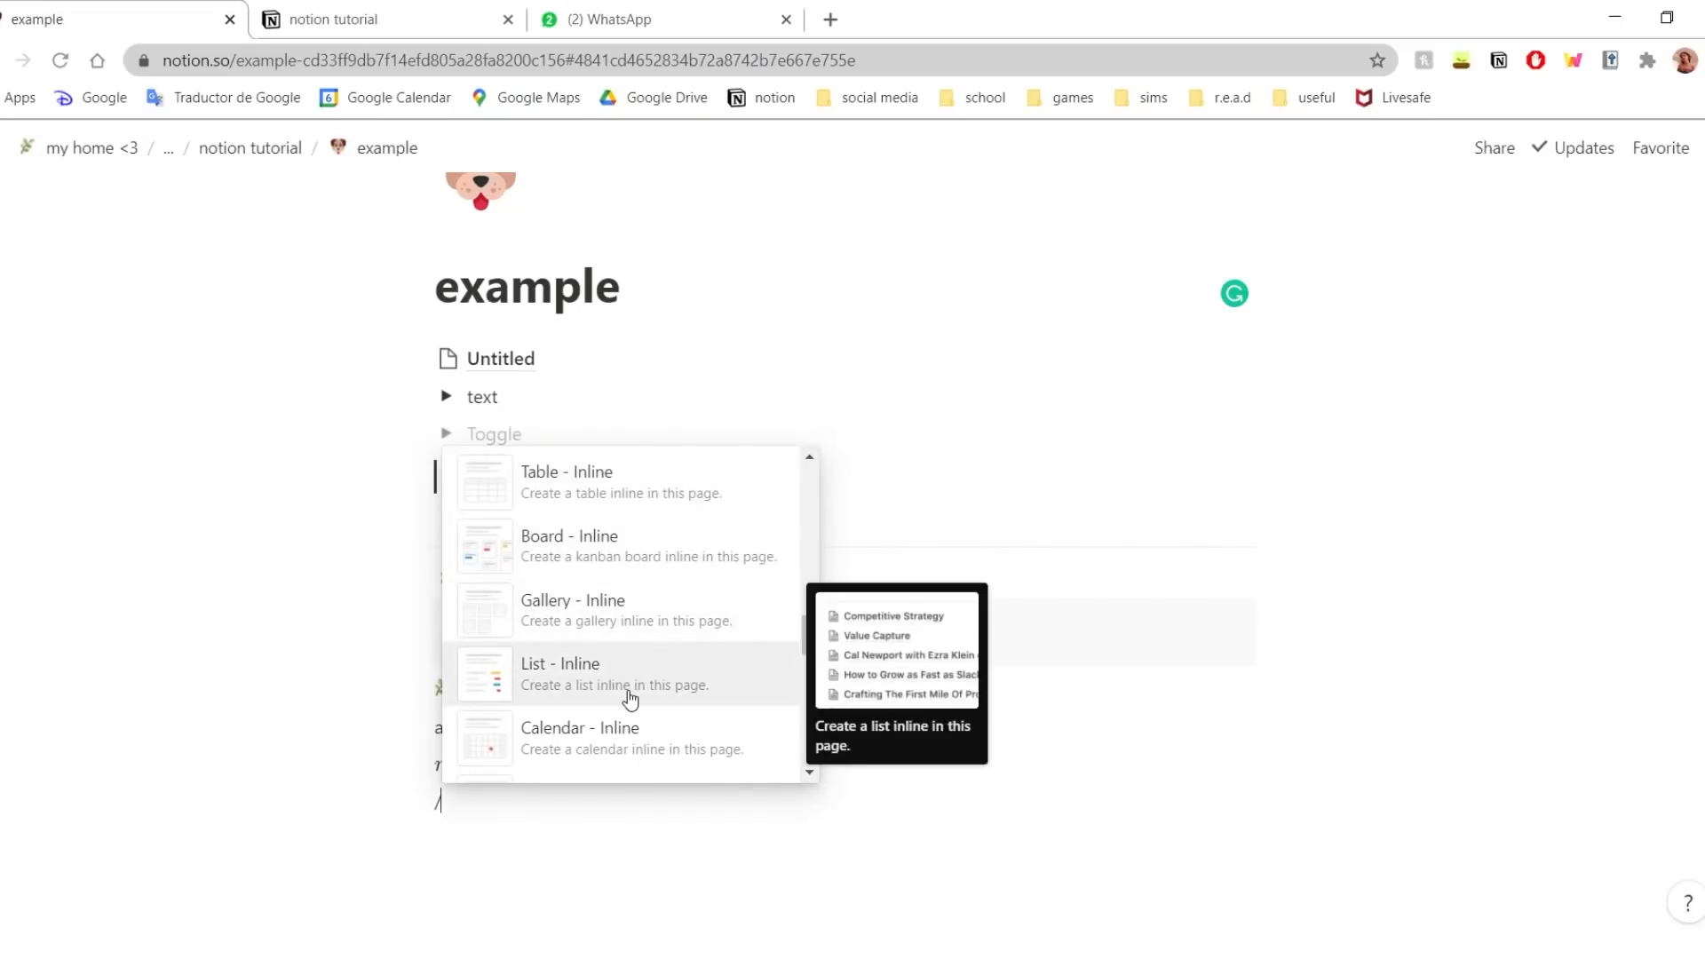
scroll(621, 688, "down", 10)
scroll(613, 680, "up", 3)
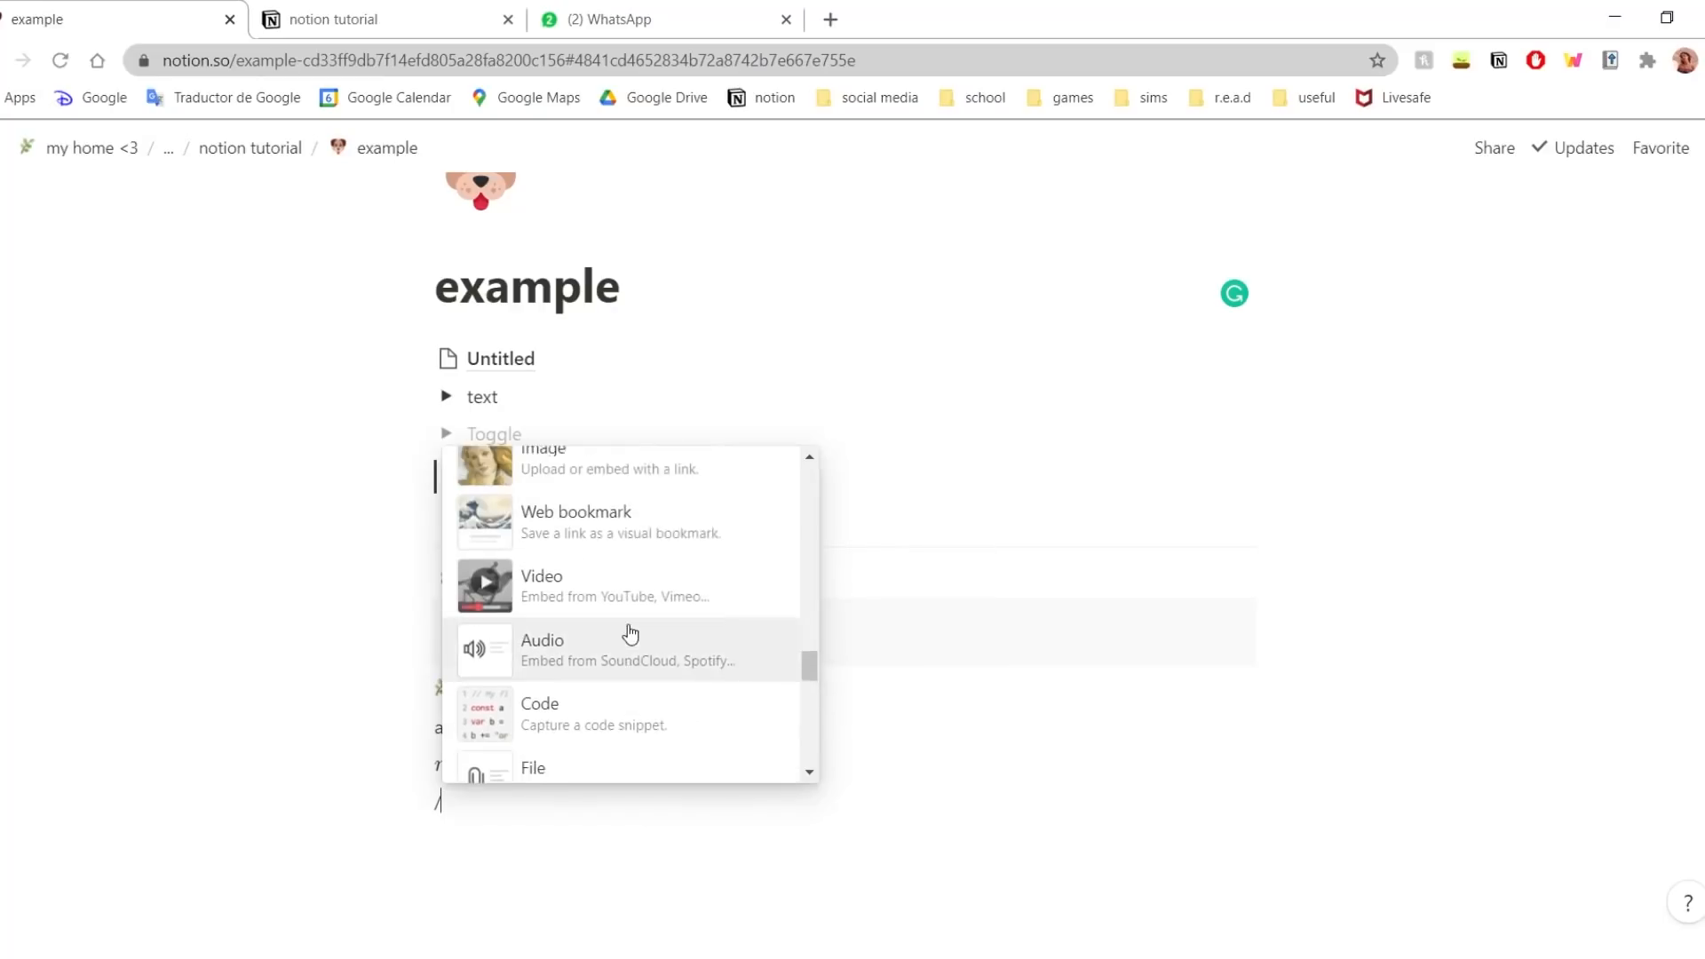
scroll(602, 709, "down", 2)
left_click(534, 826)
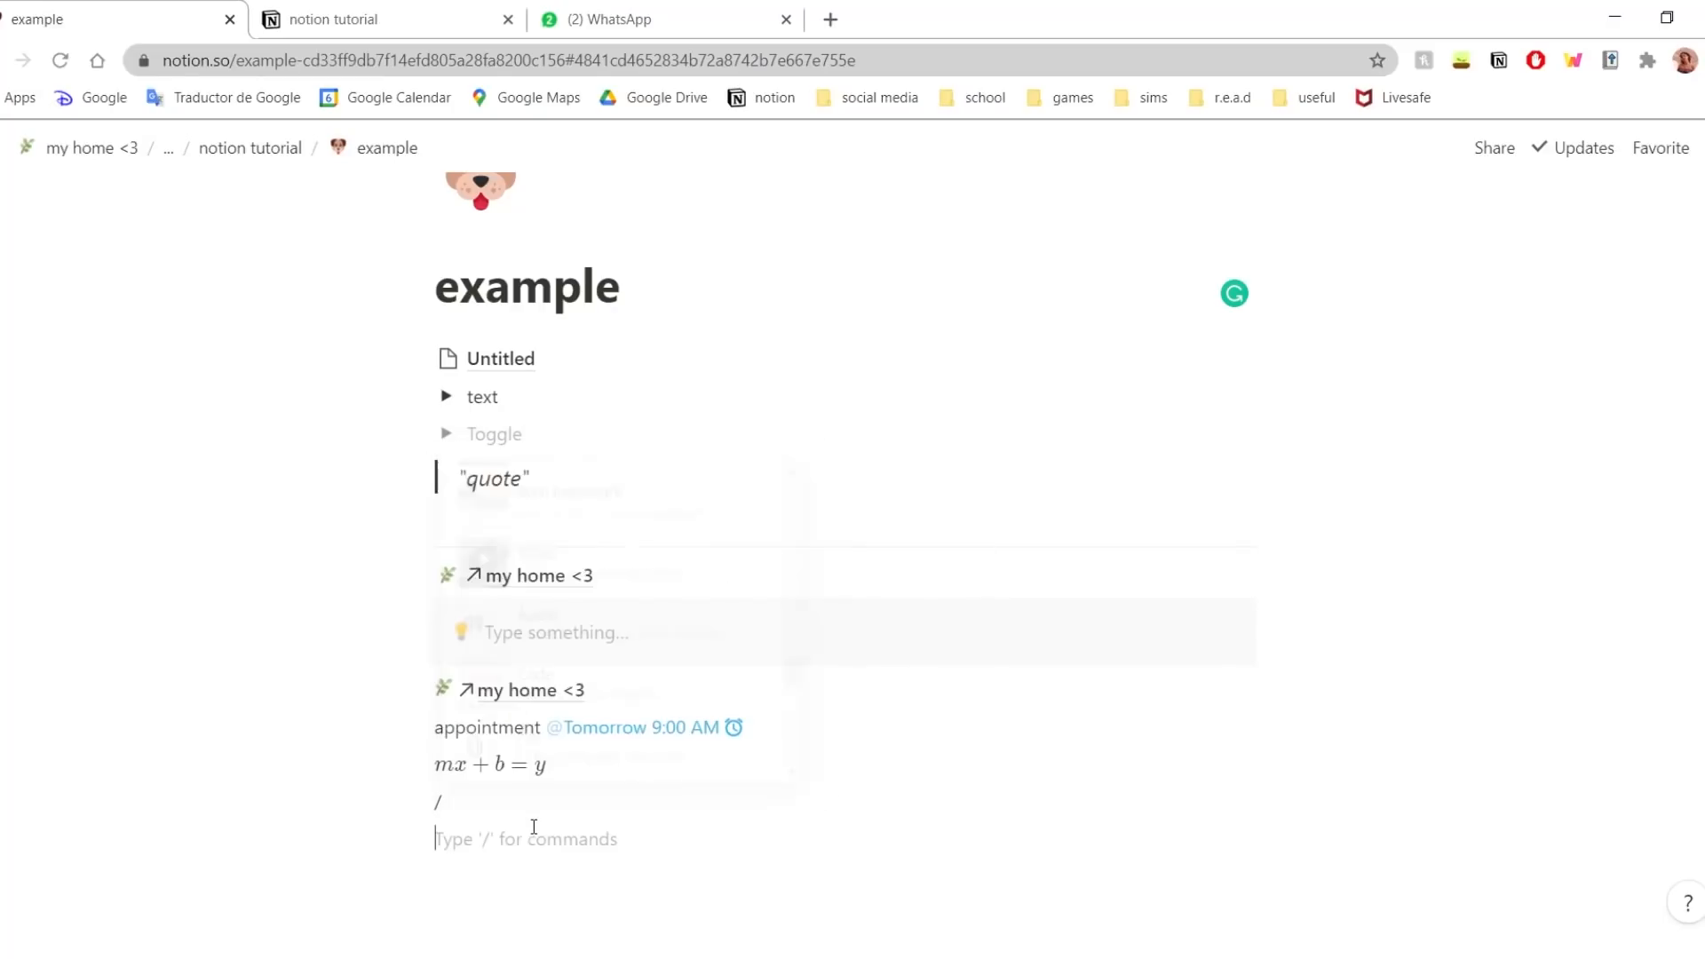
key("BackSpace")
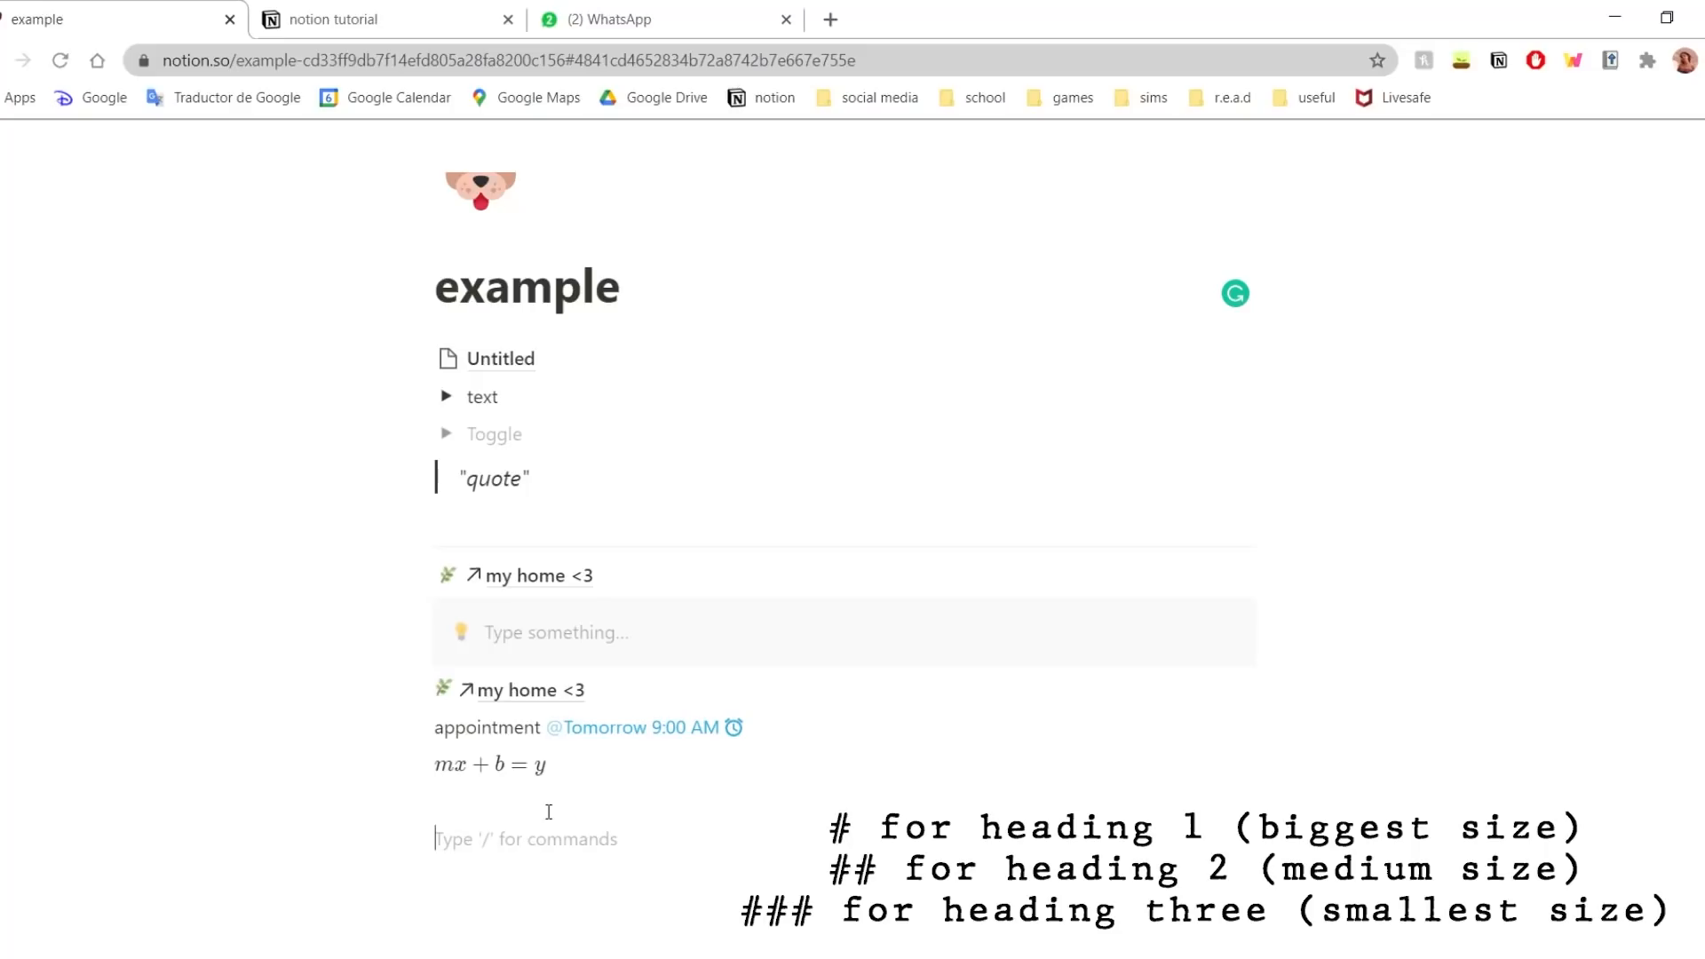
- Add a Heading 1 reading "shortcuts" below the inline equation
type("#")
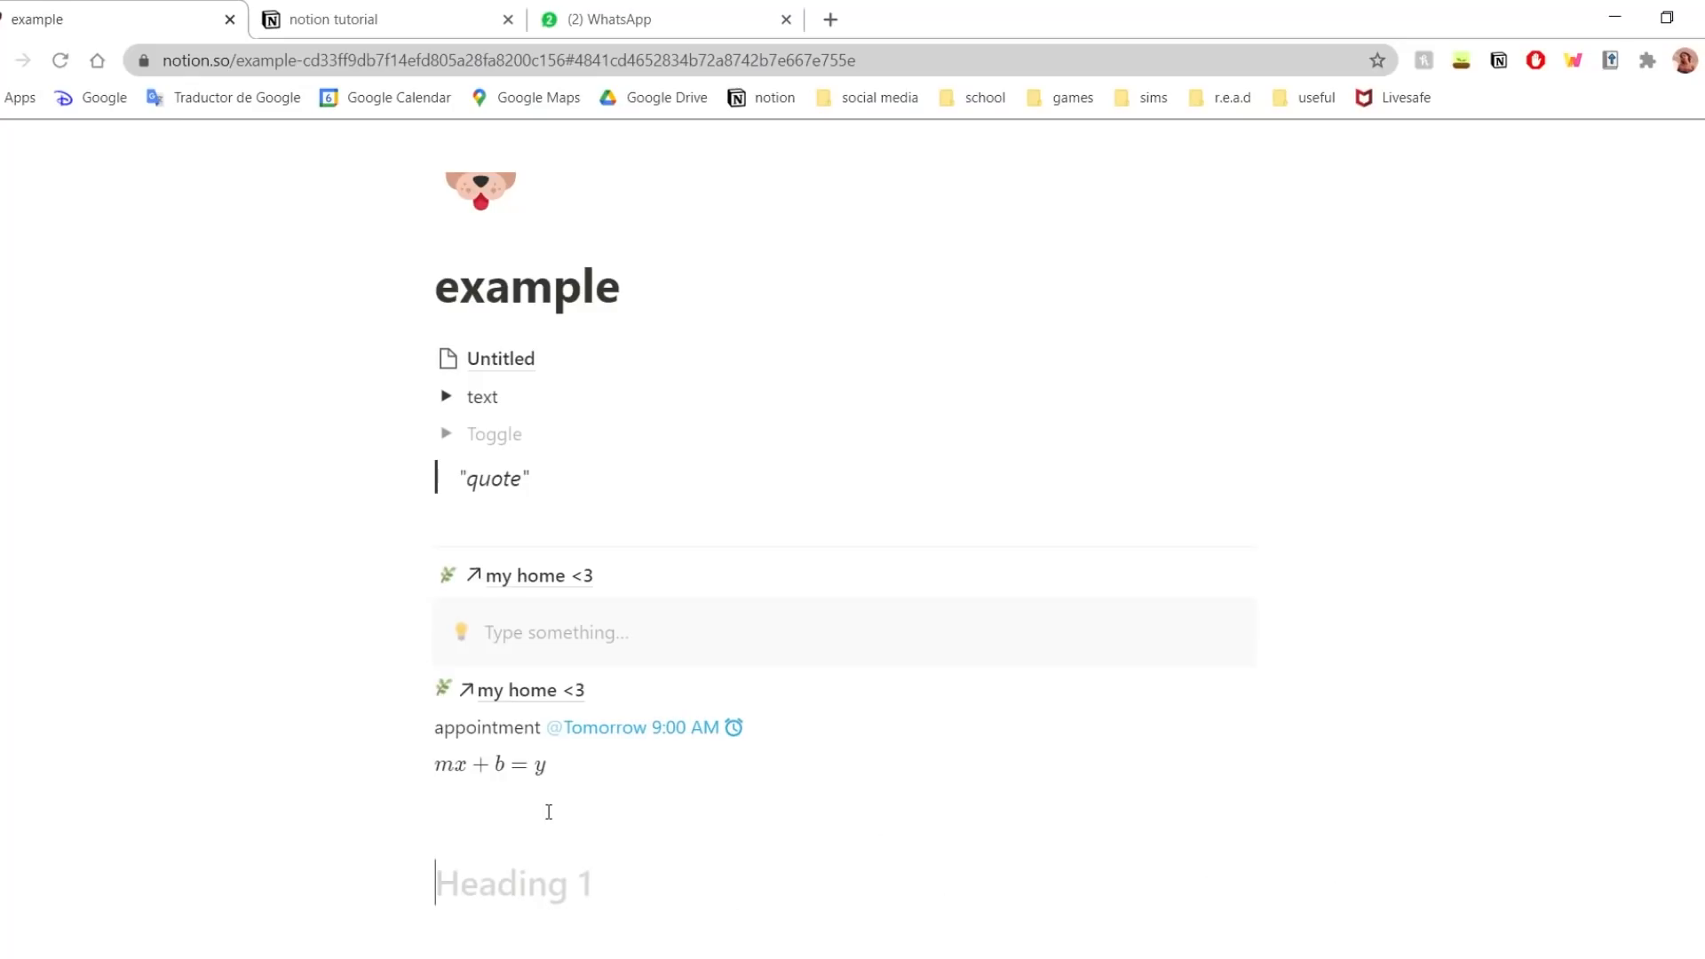
type("shortcuts")
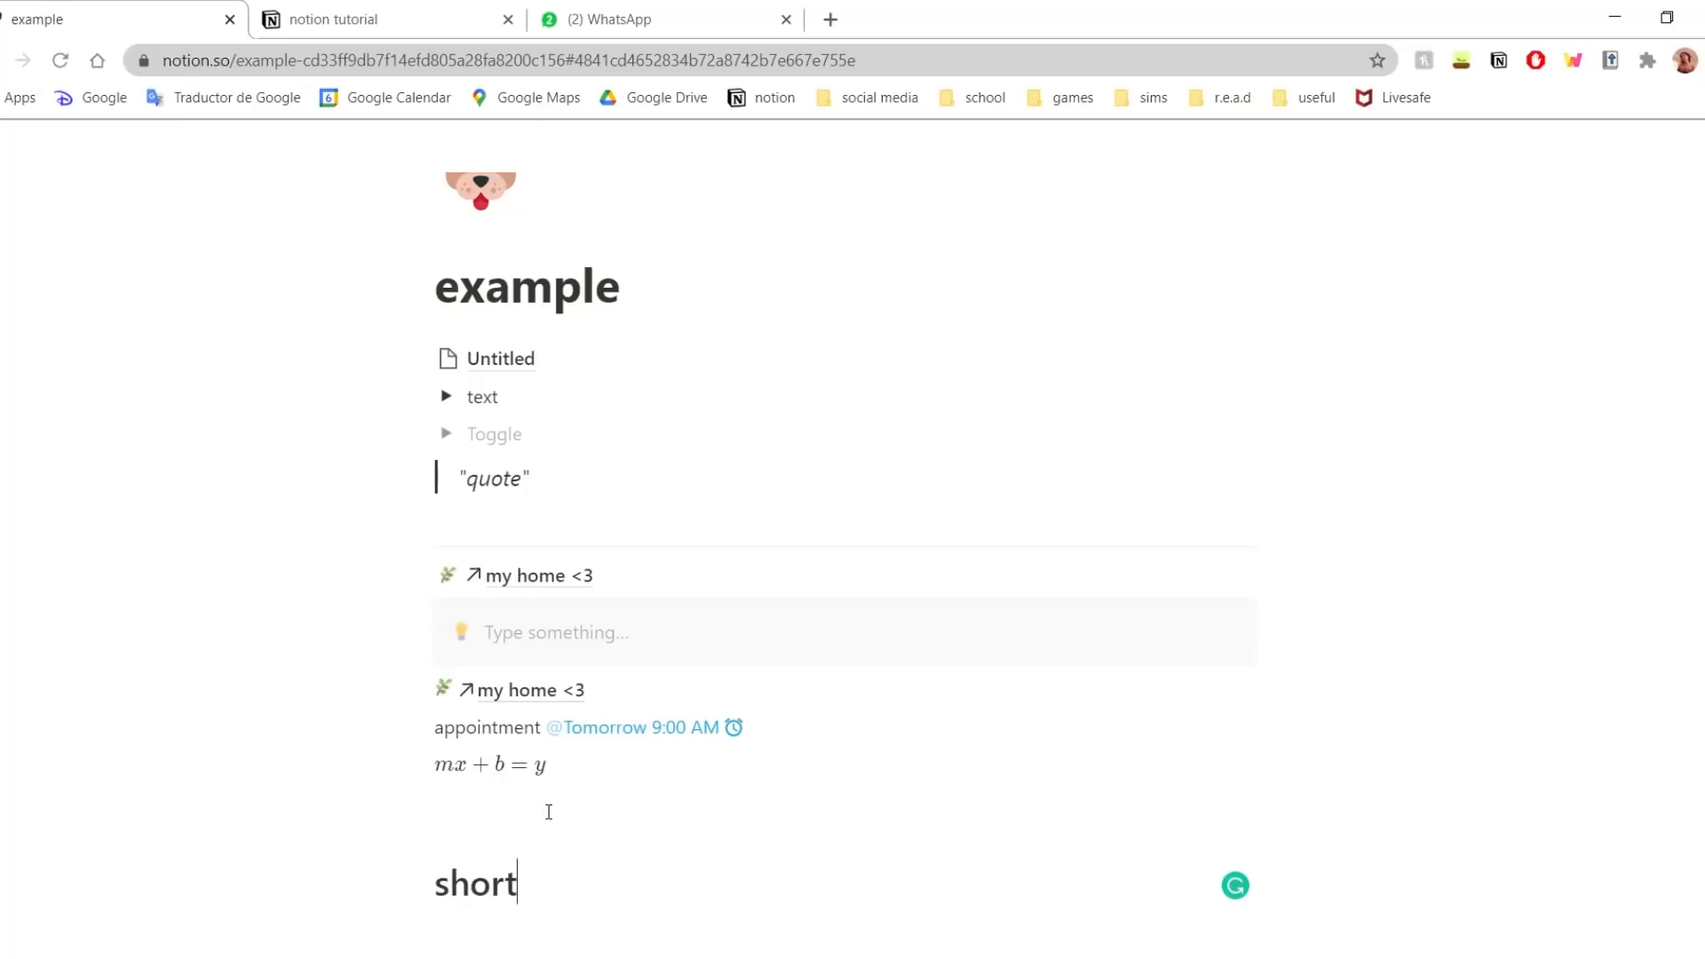
key("Return")
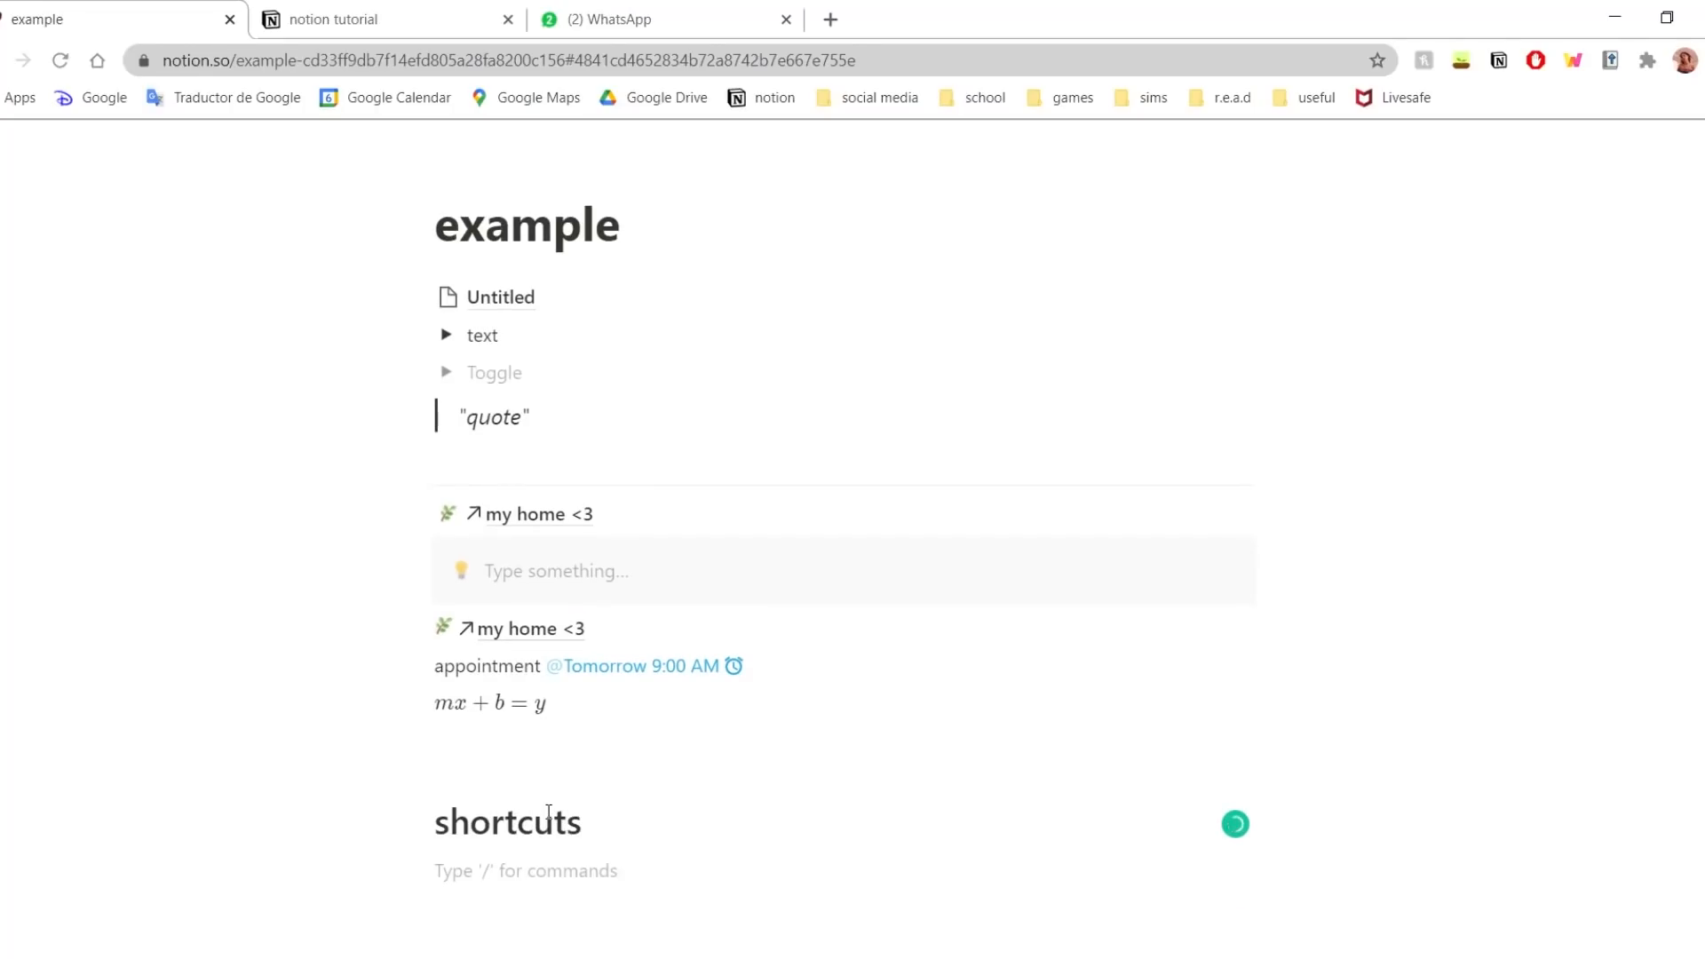
- Try the Heading 2 style below "shortcuts", and make the line a Heading 3 reading "smaller"
type("## ")
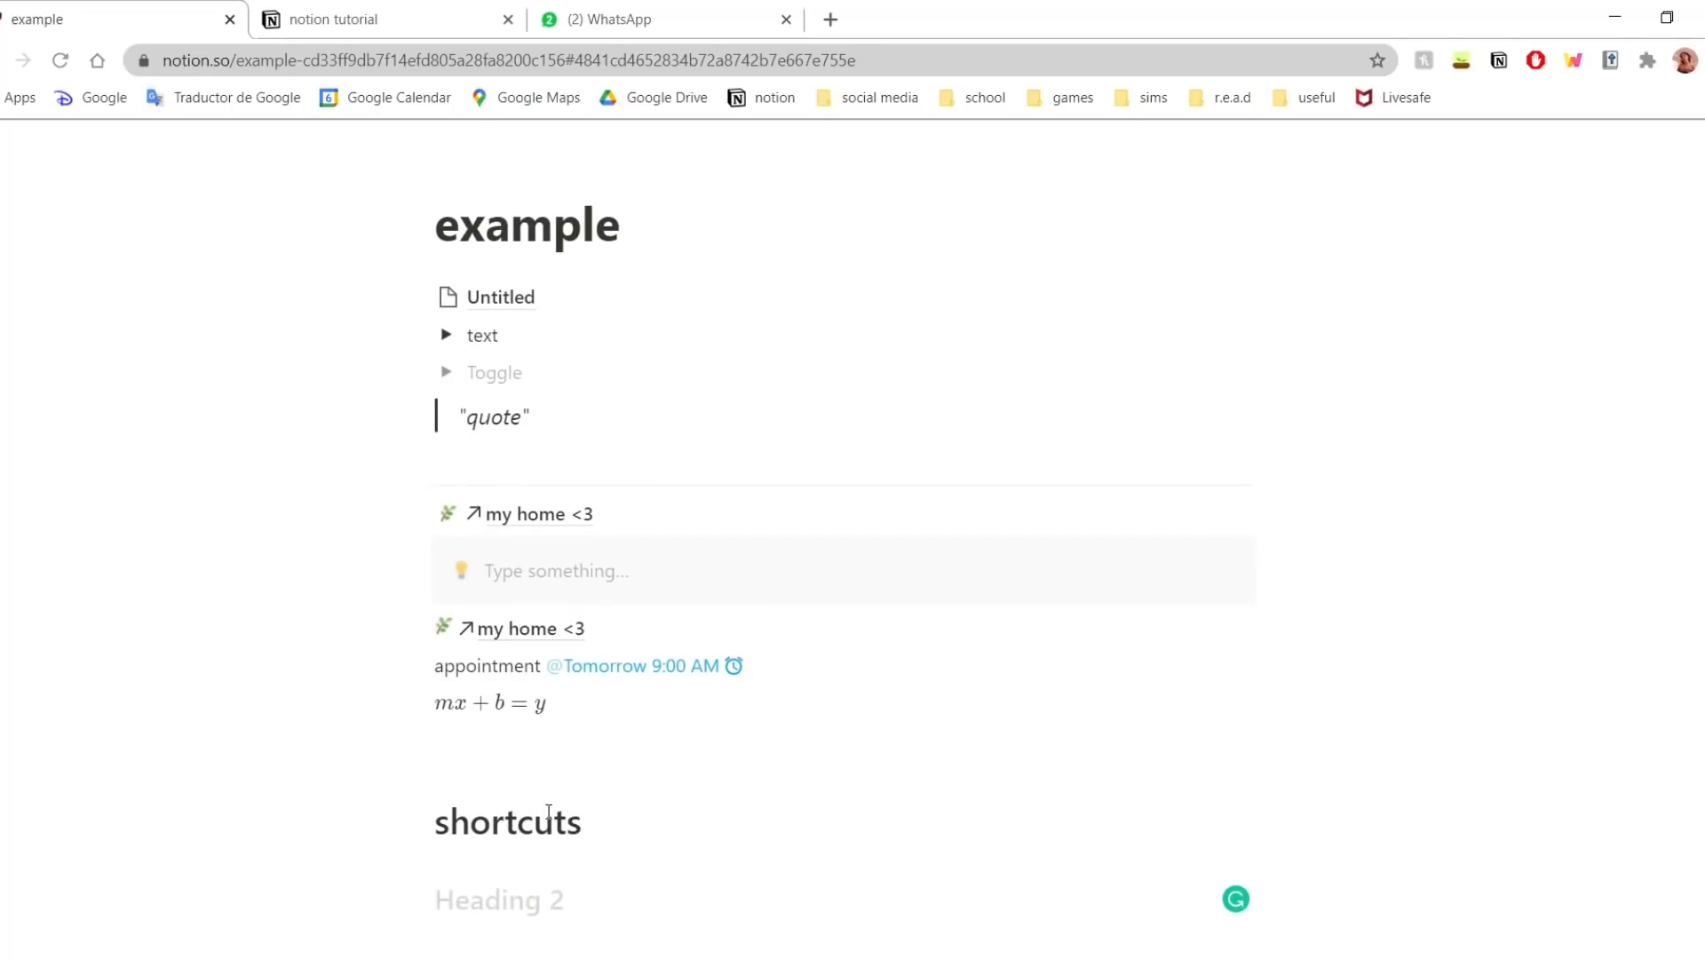
type("### ")
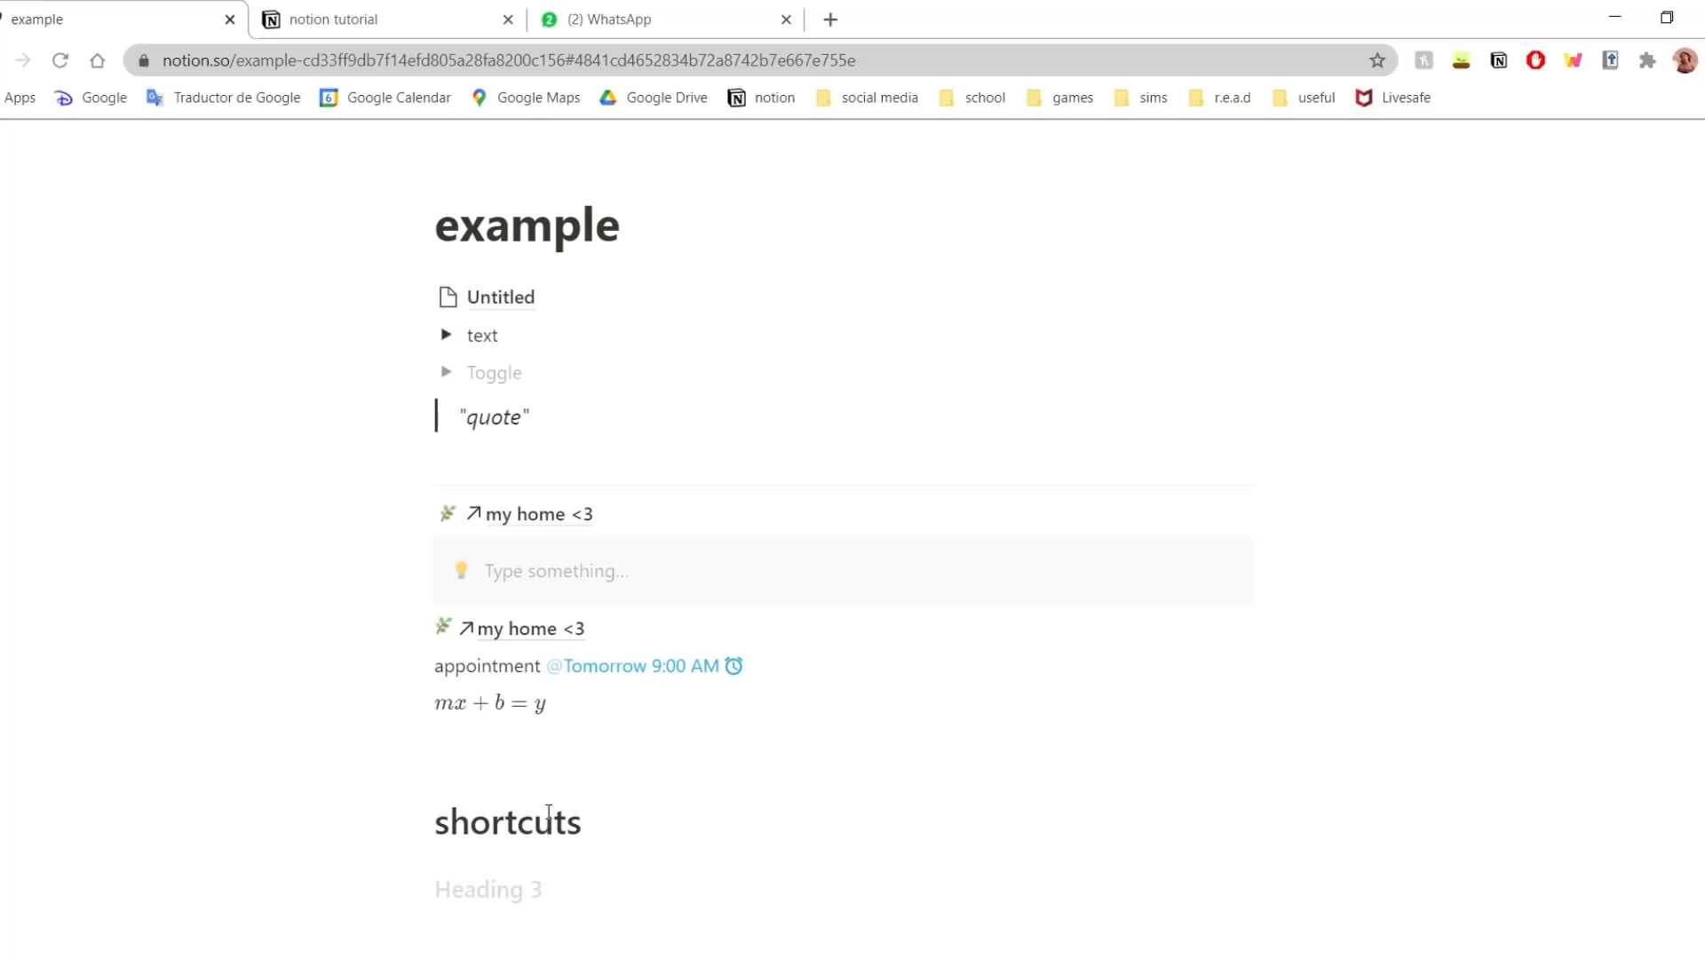
type("smaller")
key("Return")
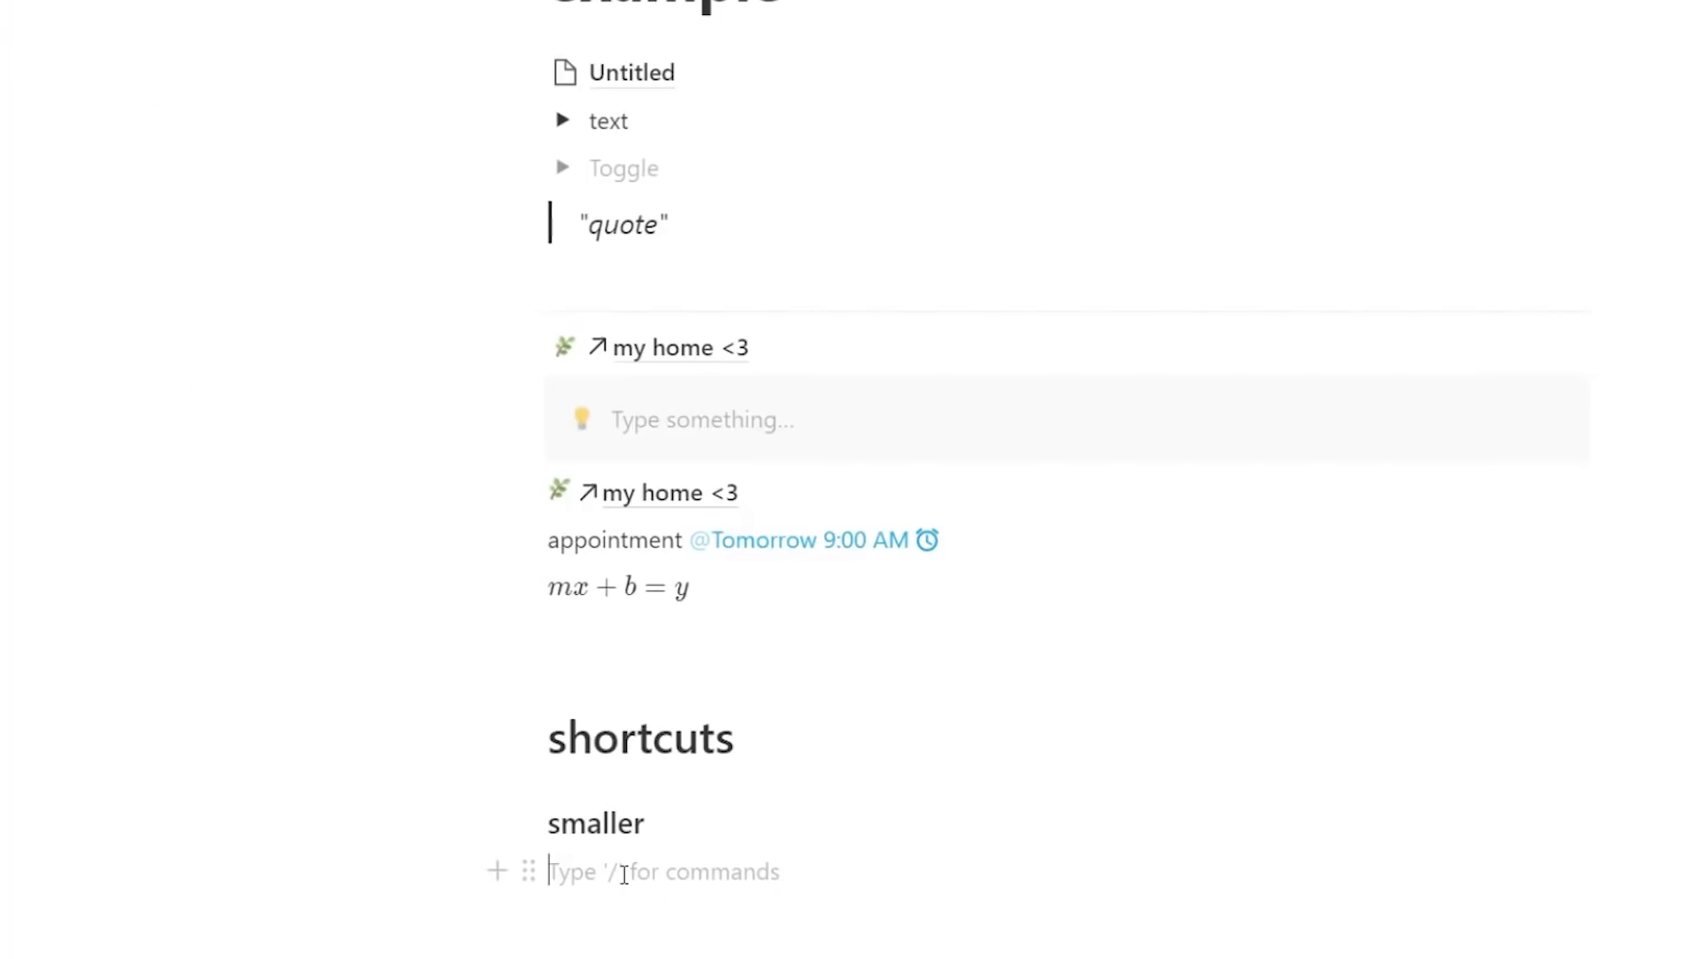
- Create a three-level nested bulleted list under "smaller" with the items "text", "text" and "word"
type("-")
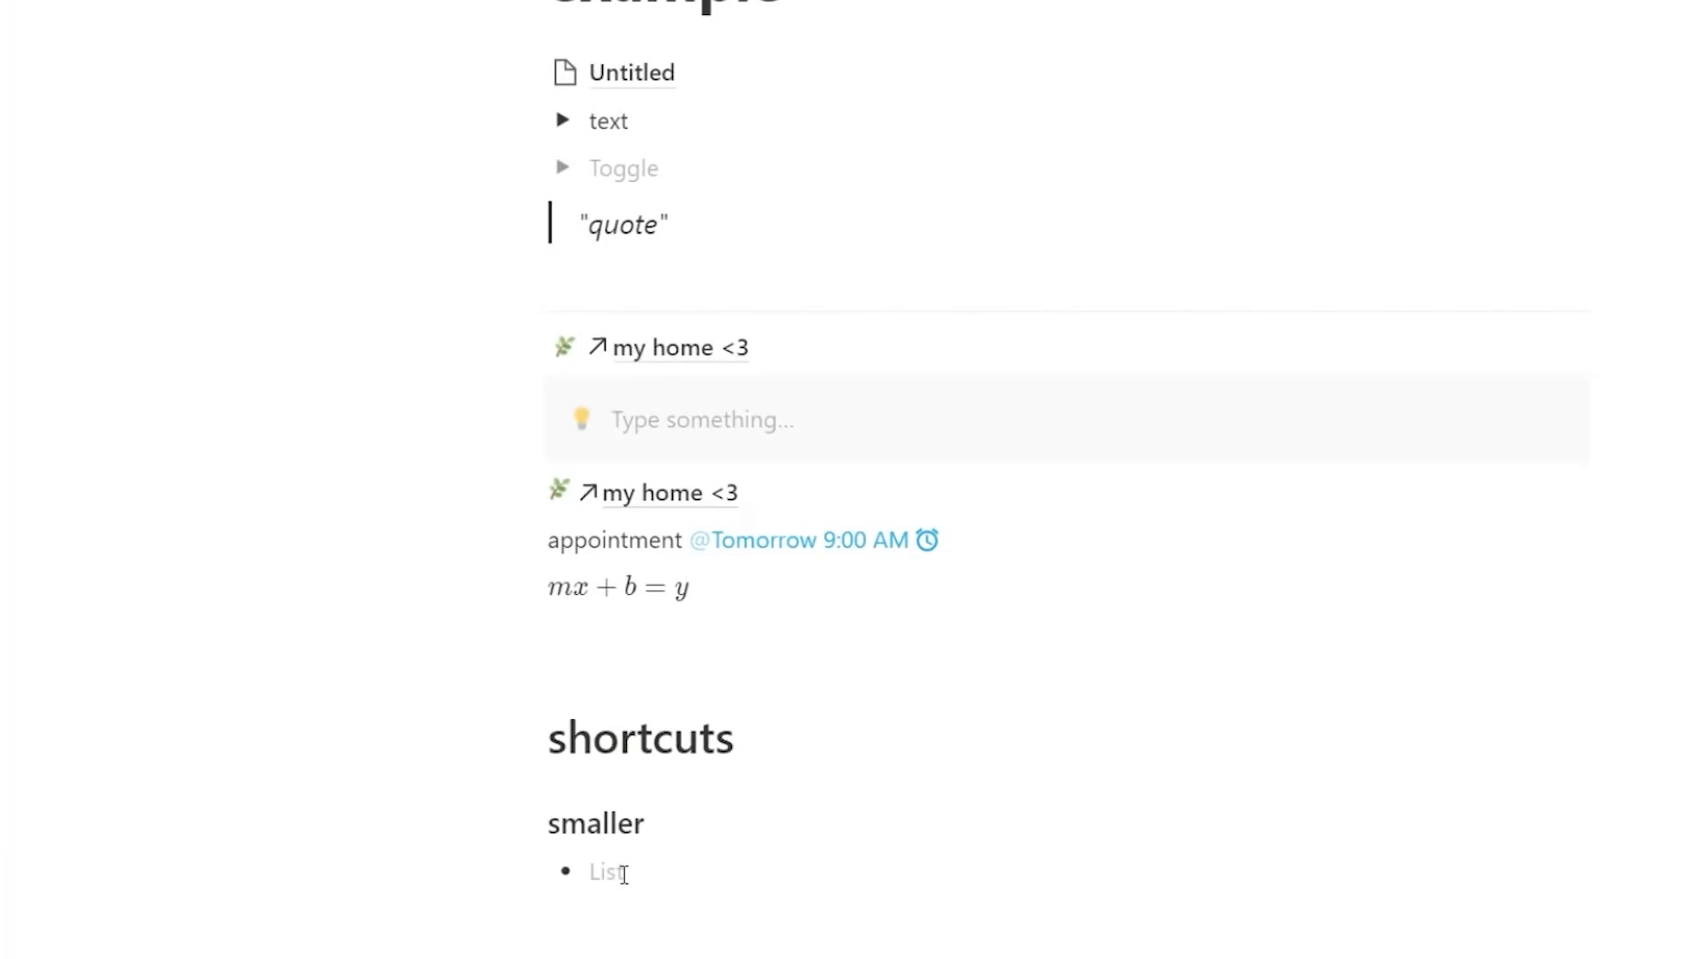
key("BackSpace")
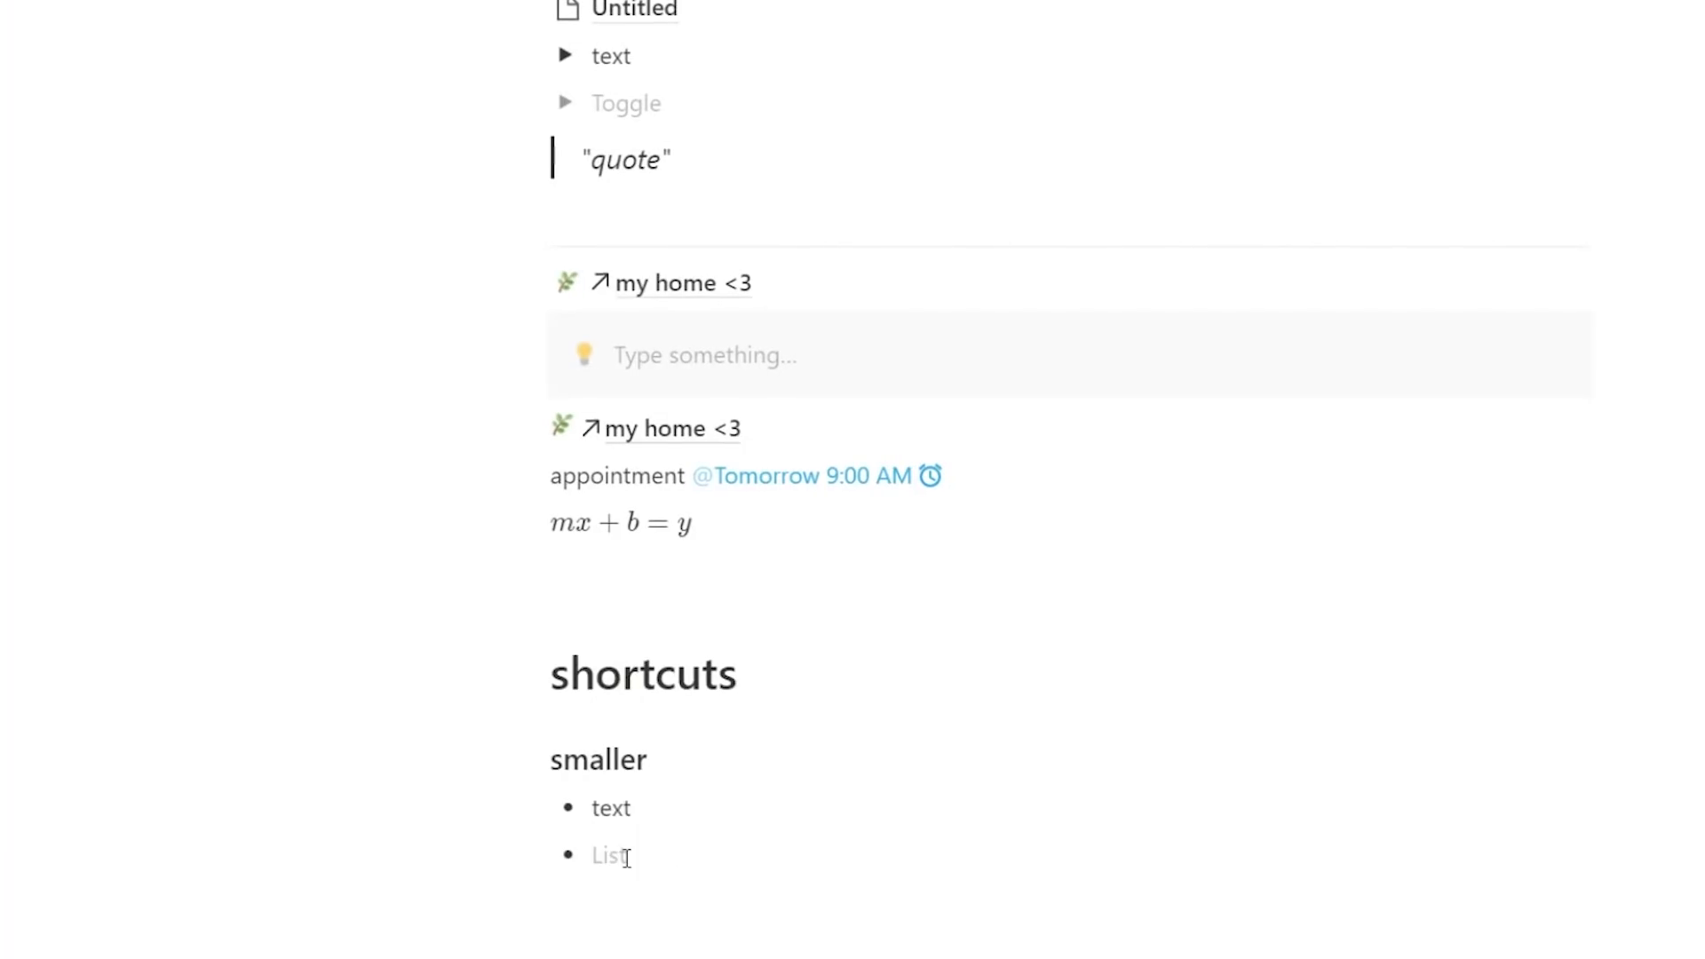
key("Tab")
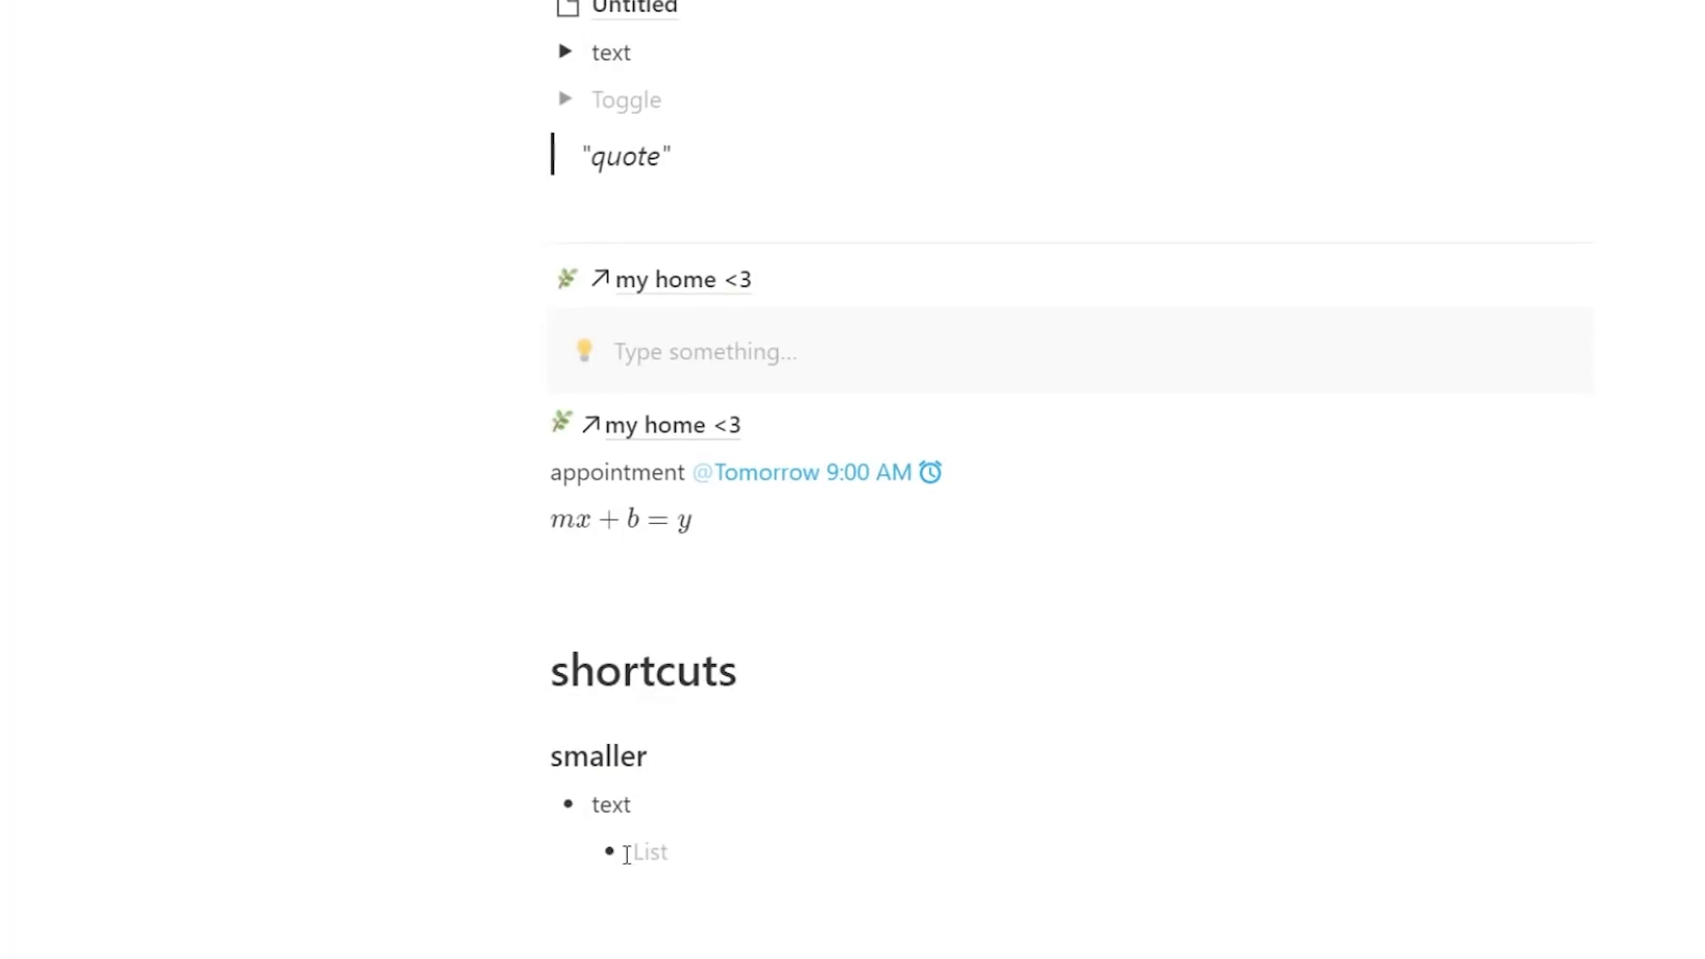
type("text")
key("Return")
type("word")
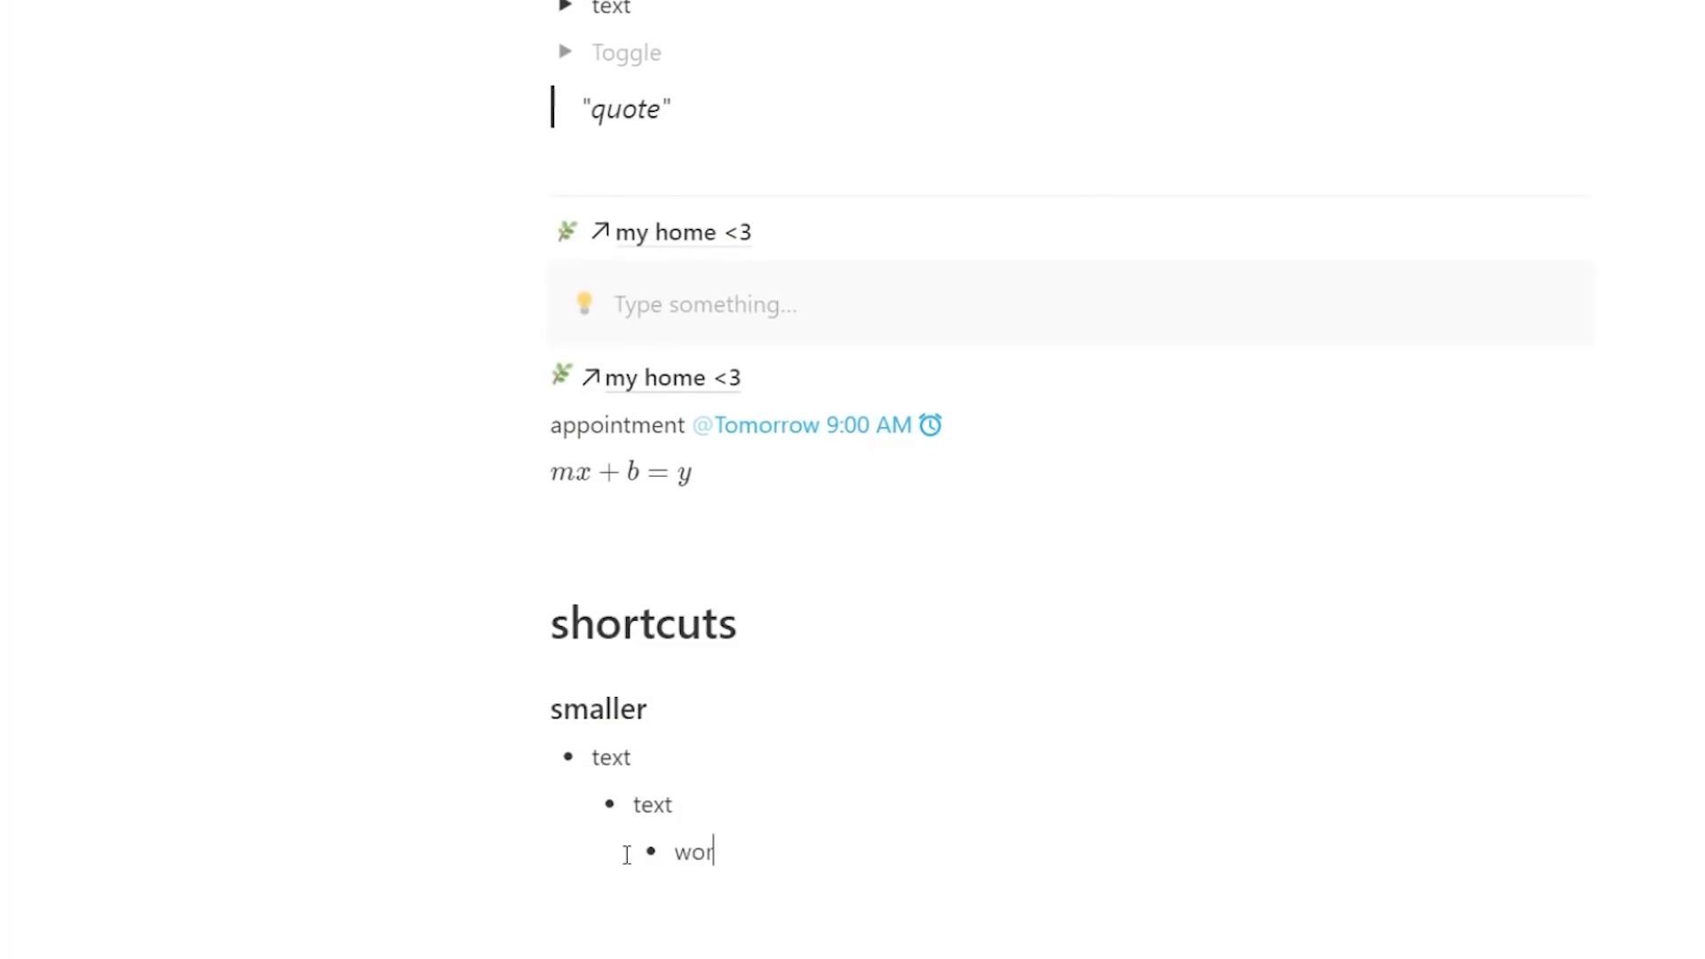
key("Return")
key("Return")
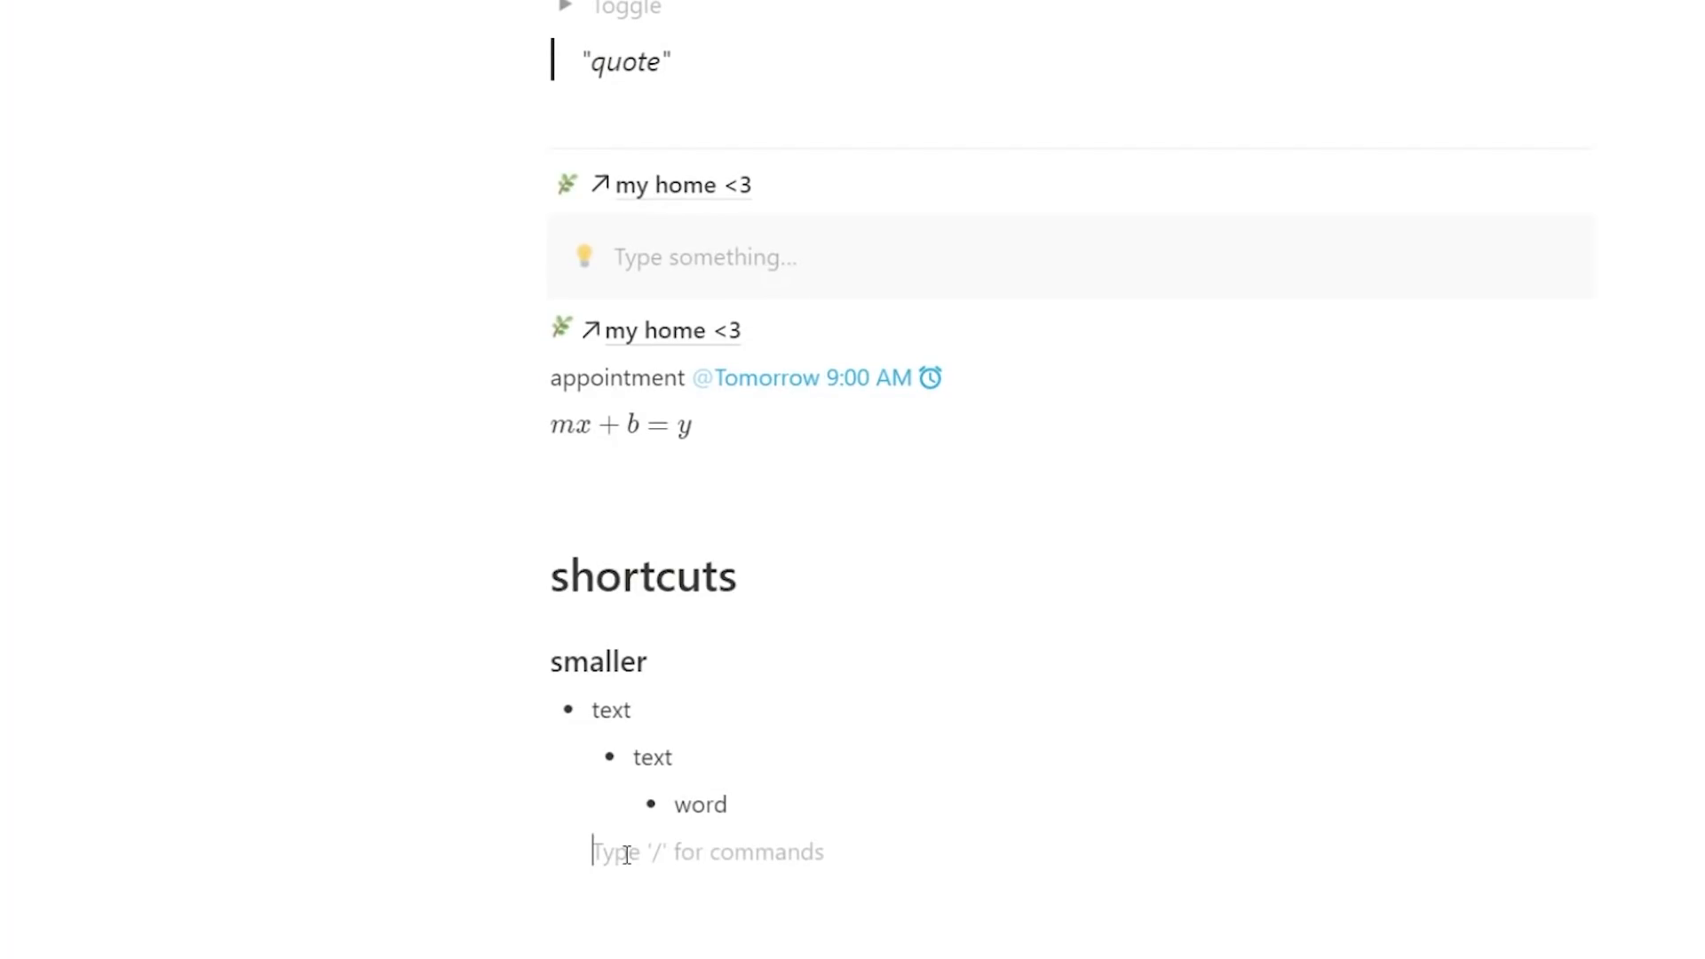
- Add an unindented toggle list item named "toggle list" below the nested bullets
type(">")
key("BackSpace")
key("BackSpace")
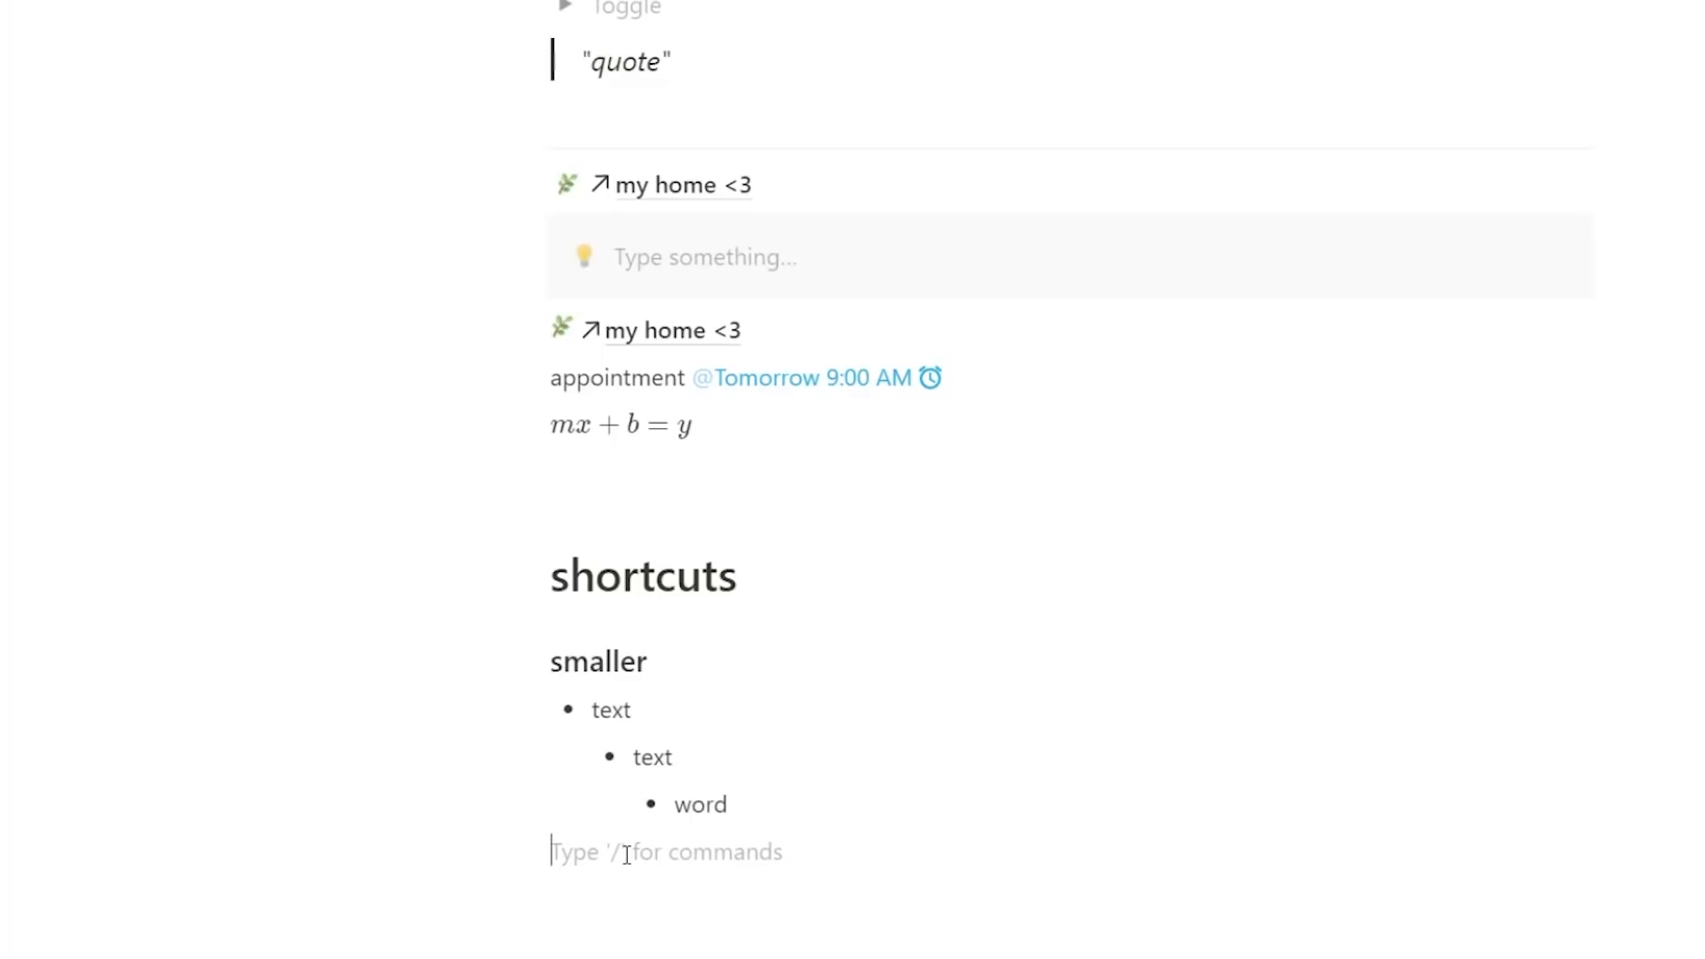
type(">")
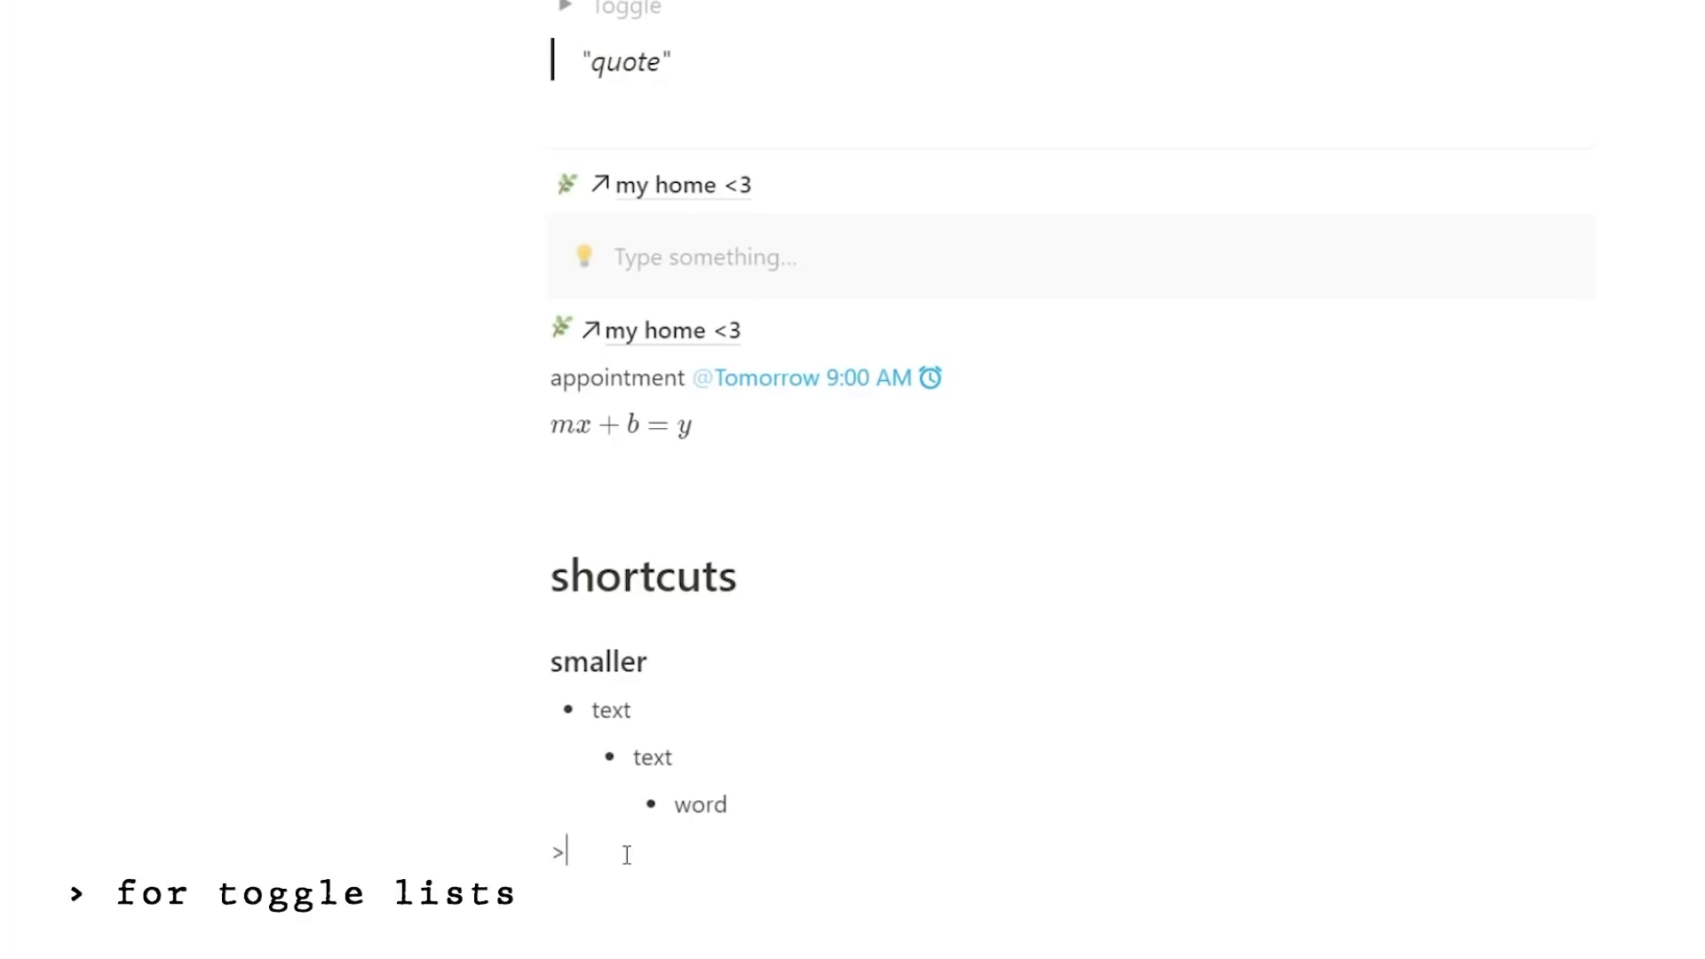
key("space")
type("toggle list")
key("Return")
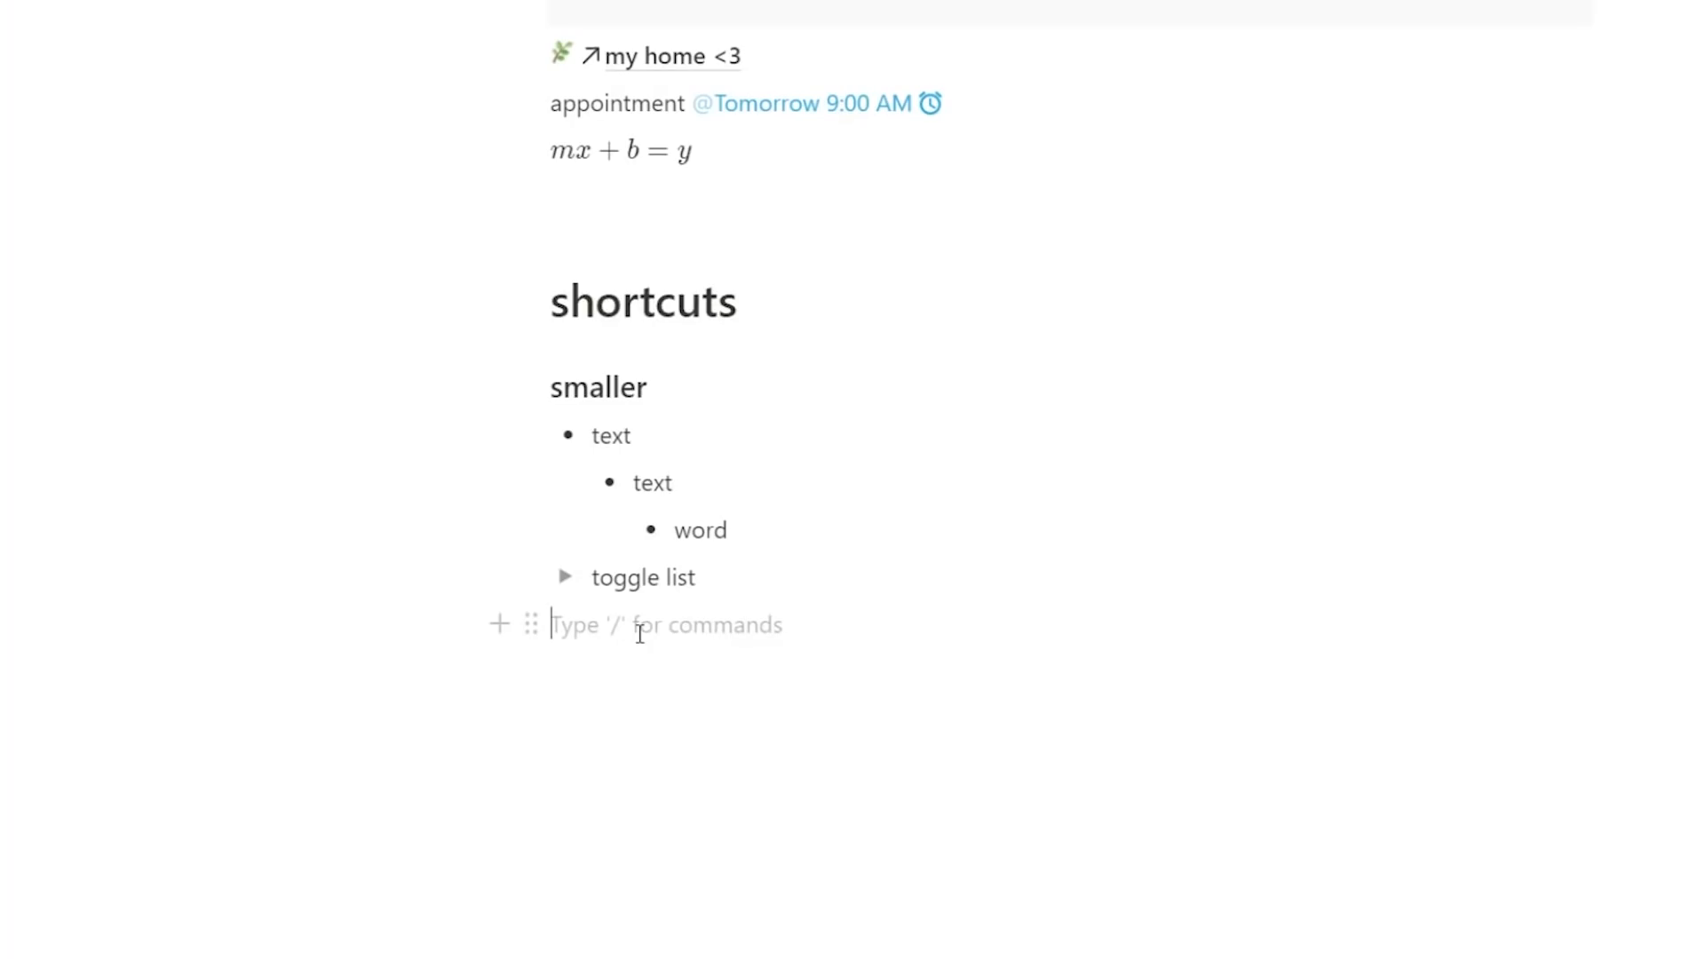
- Insert a divider below the toggle list
type("-")
key("BackSpace")
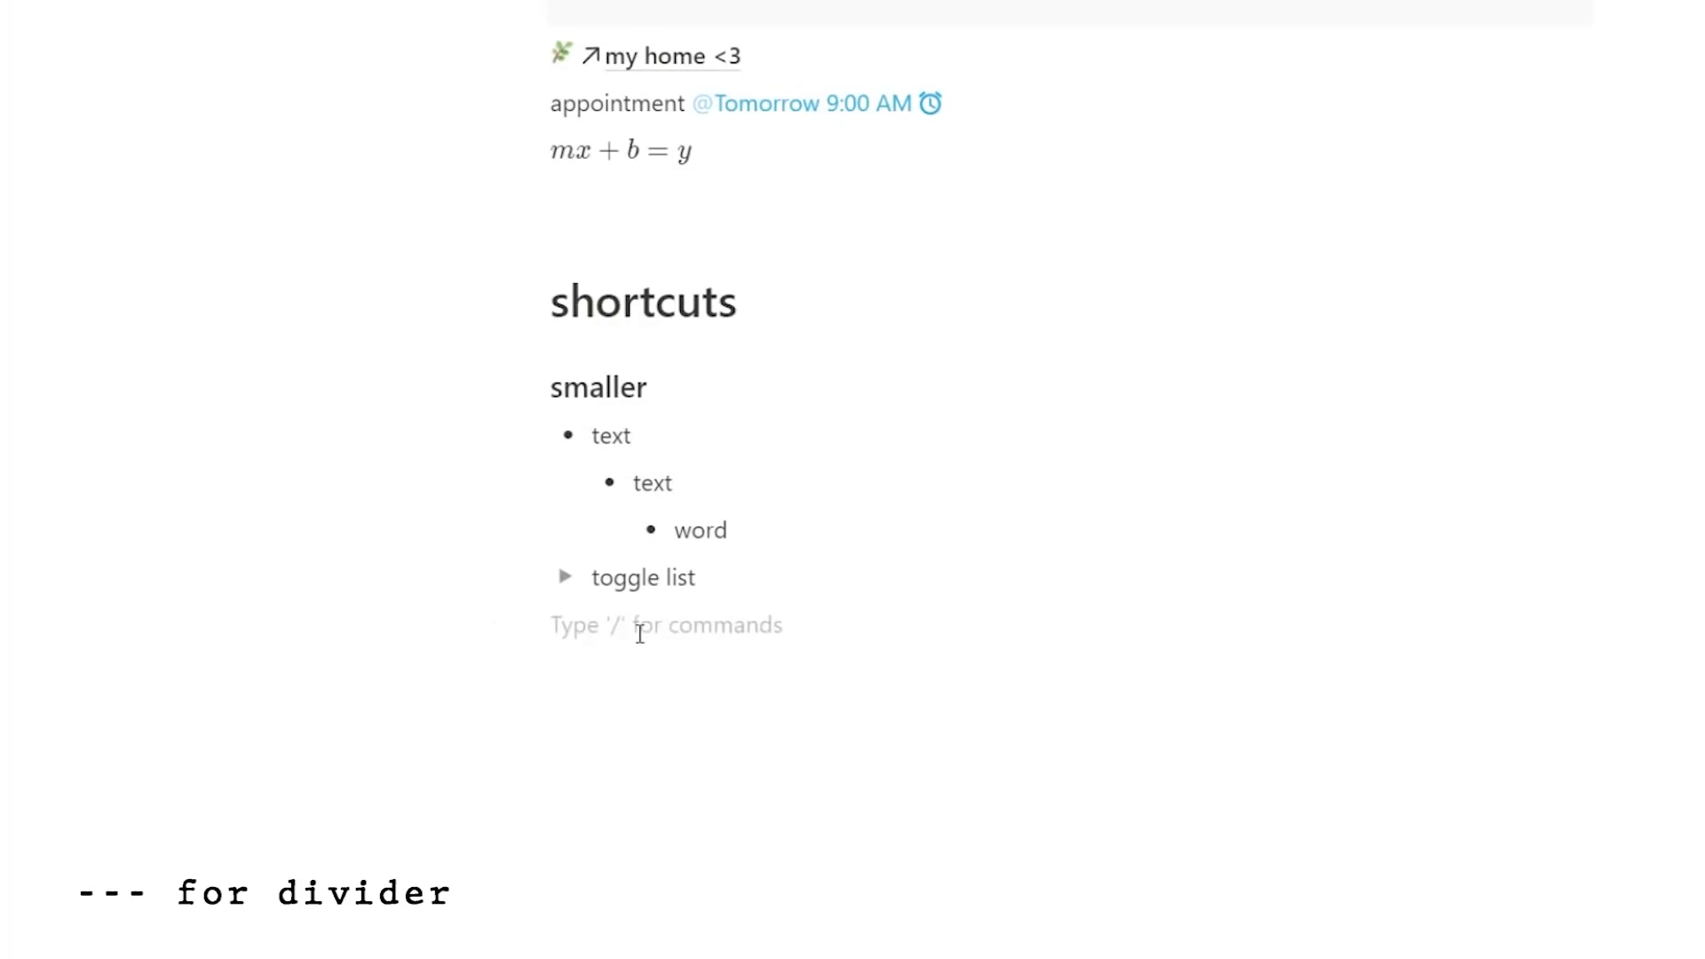
type("---")
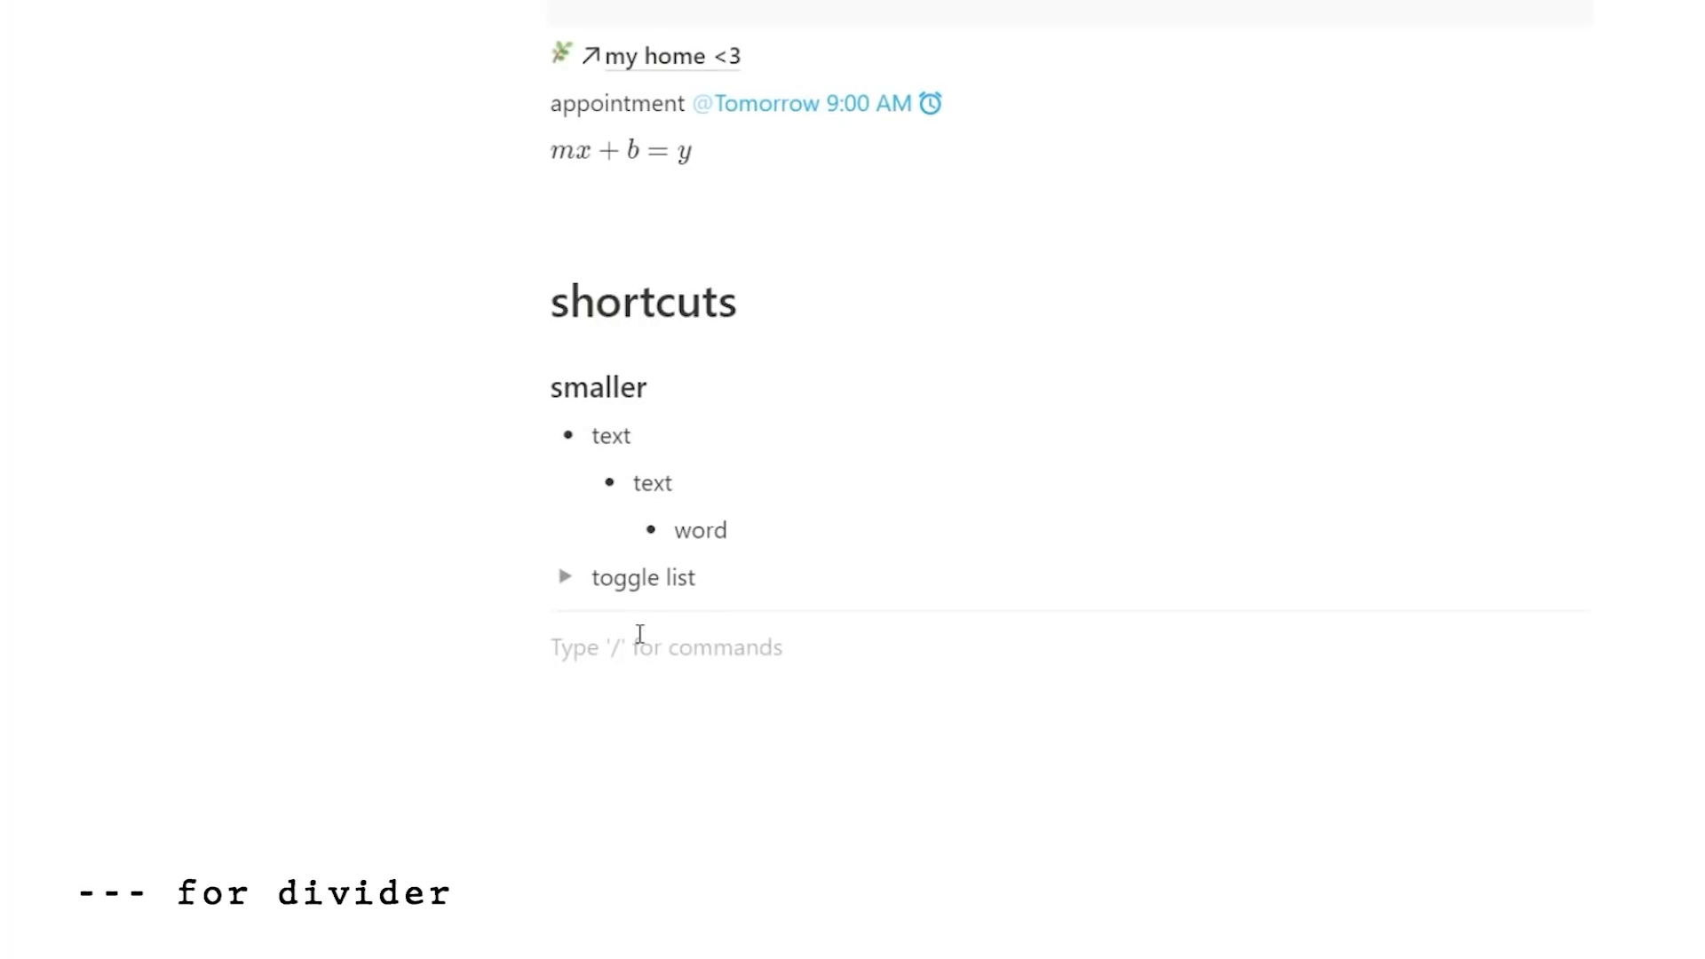
- Write "text bold text italics underline" below the divider, with "bold text" in bold, "italics" in italic and "underline" underlined
type("text")
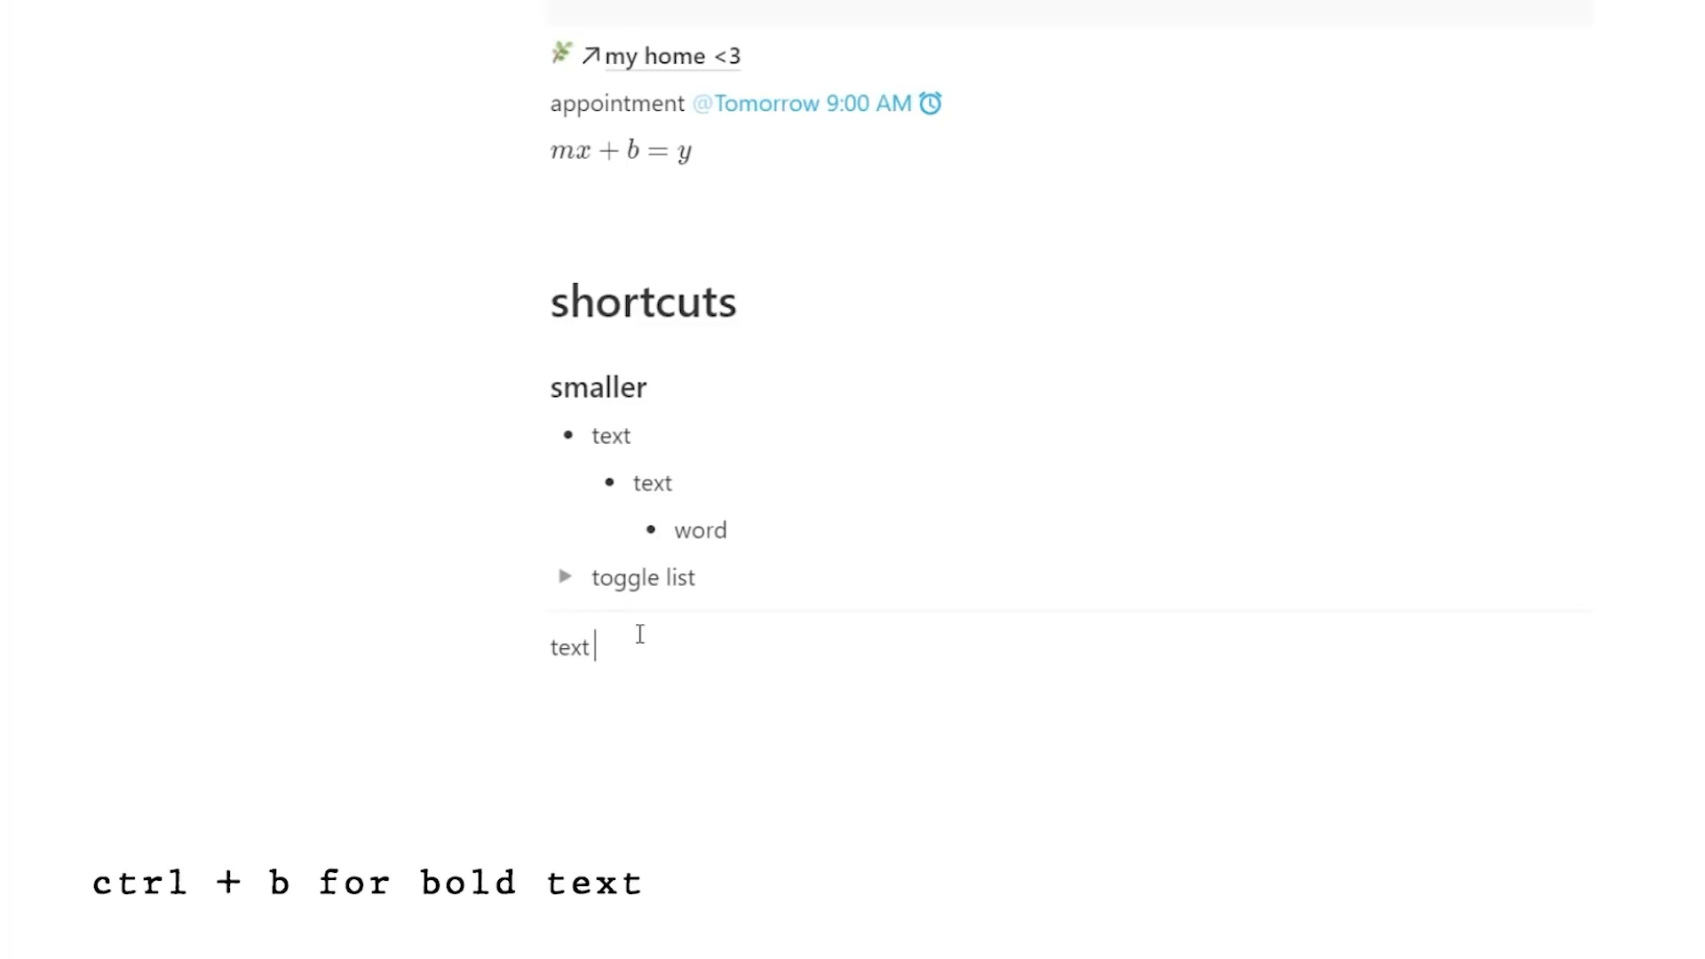
key("ctrl+b")
type("bold text")
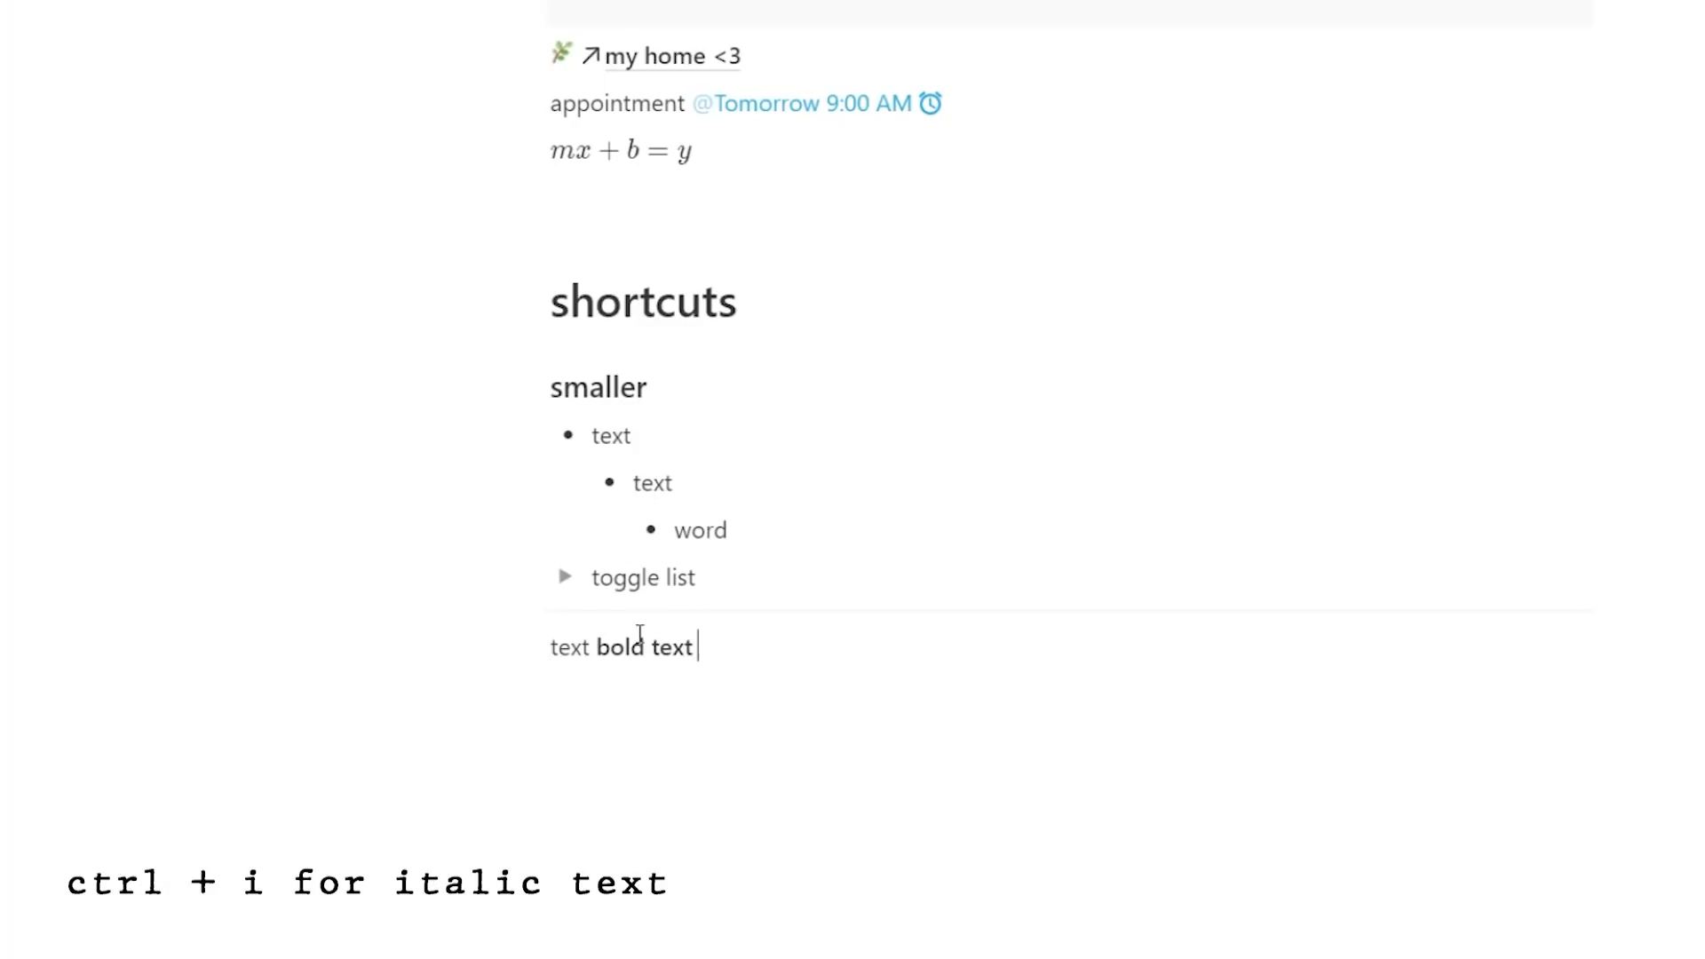
type(" italics")
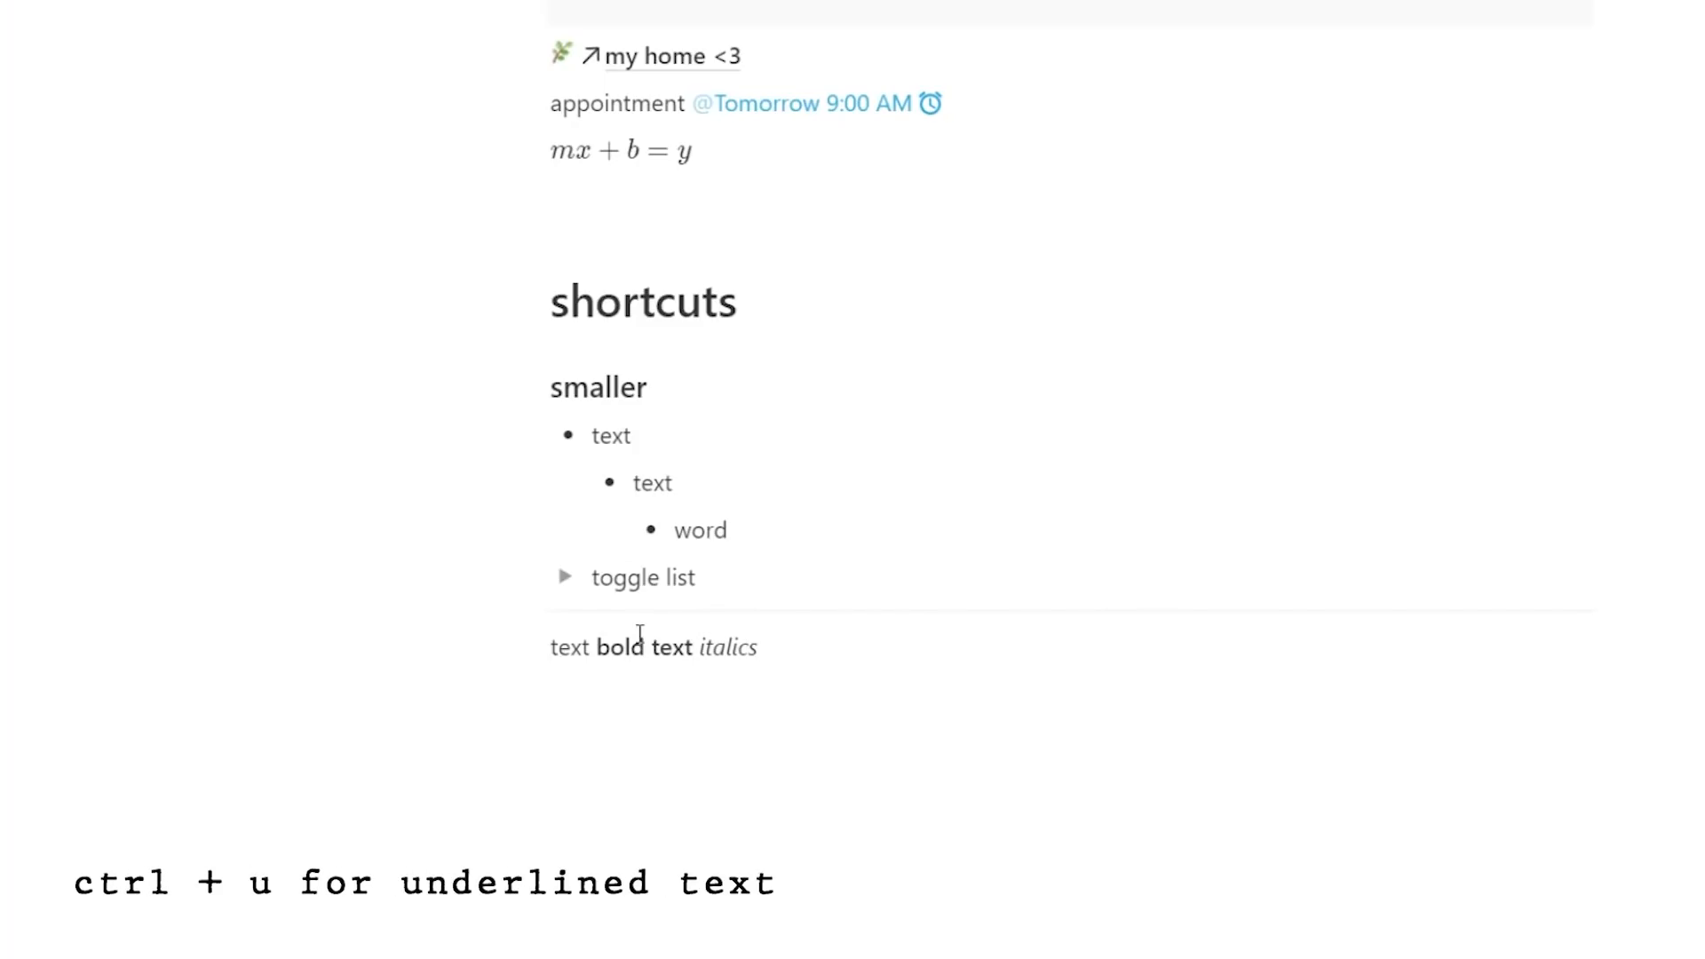
key("ctrl+u")
type("underlin")
key("BackSpace")
key("BackSpace")
type("ine")
key("Return")
- Write "highlighted" on the next line and give it a yellow background
type("highlight")
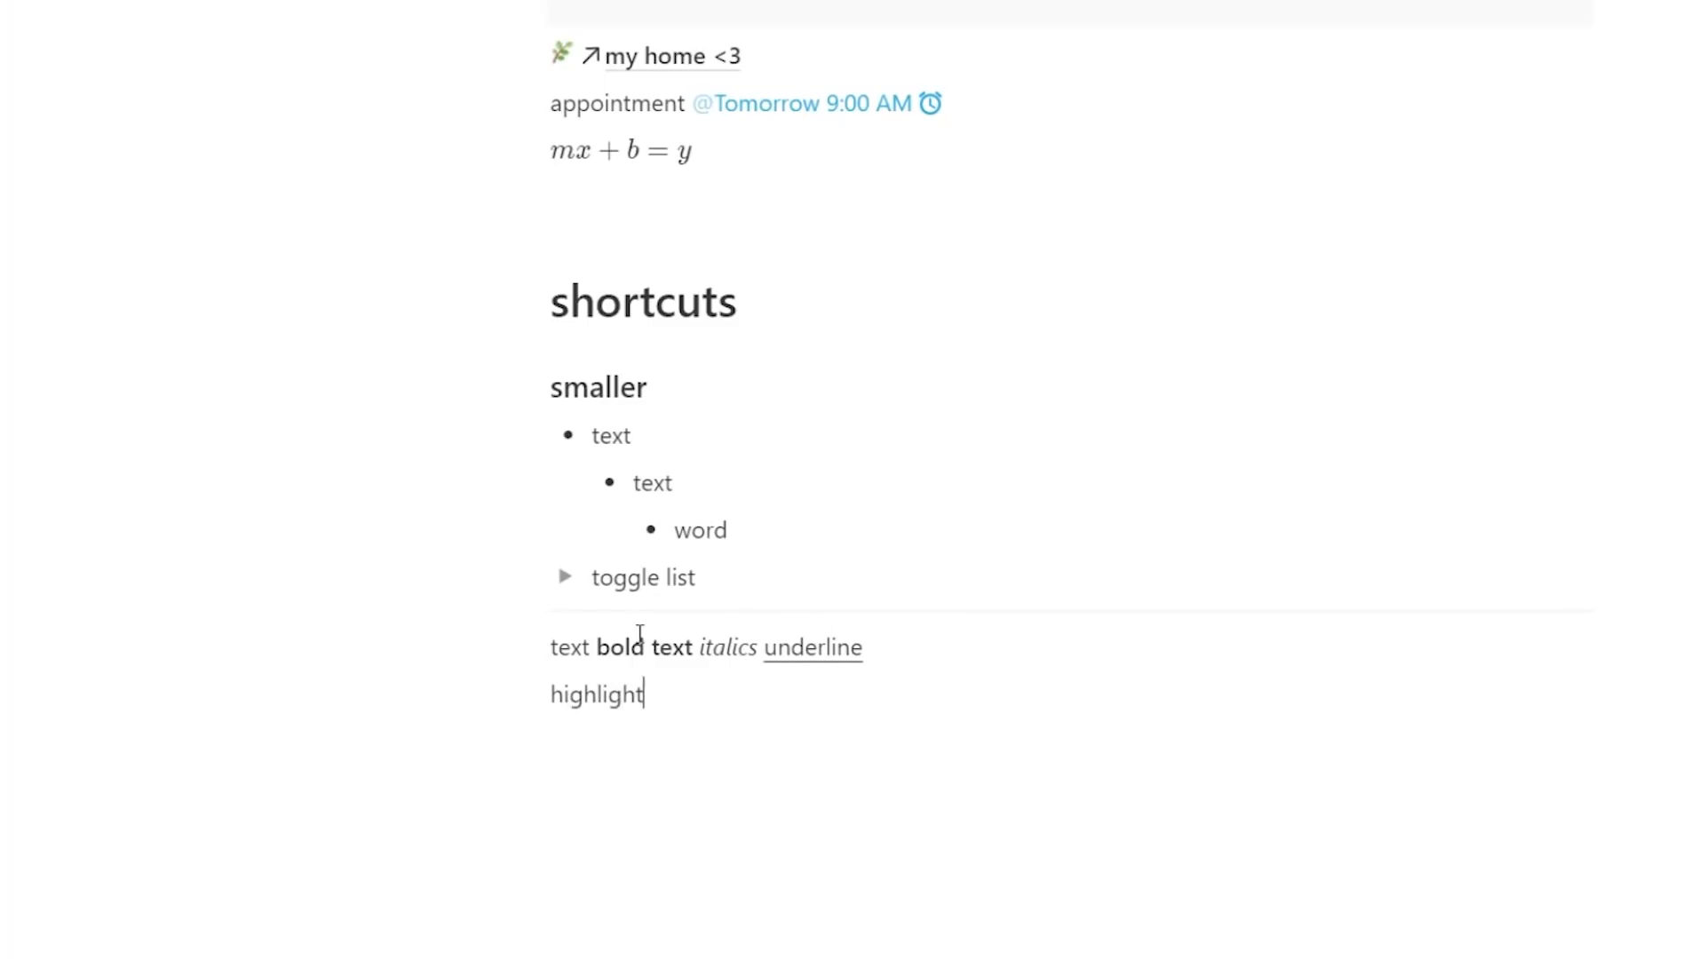
type("ed")
double_click(613, 694)
left_click(1072, 636)
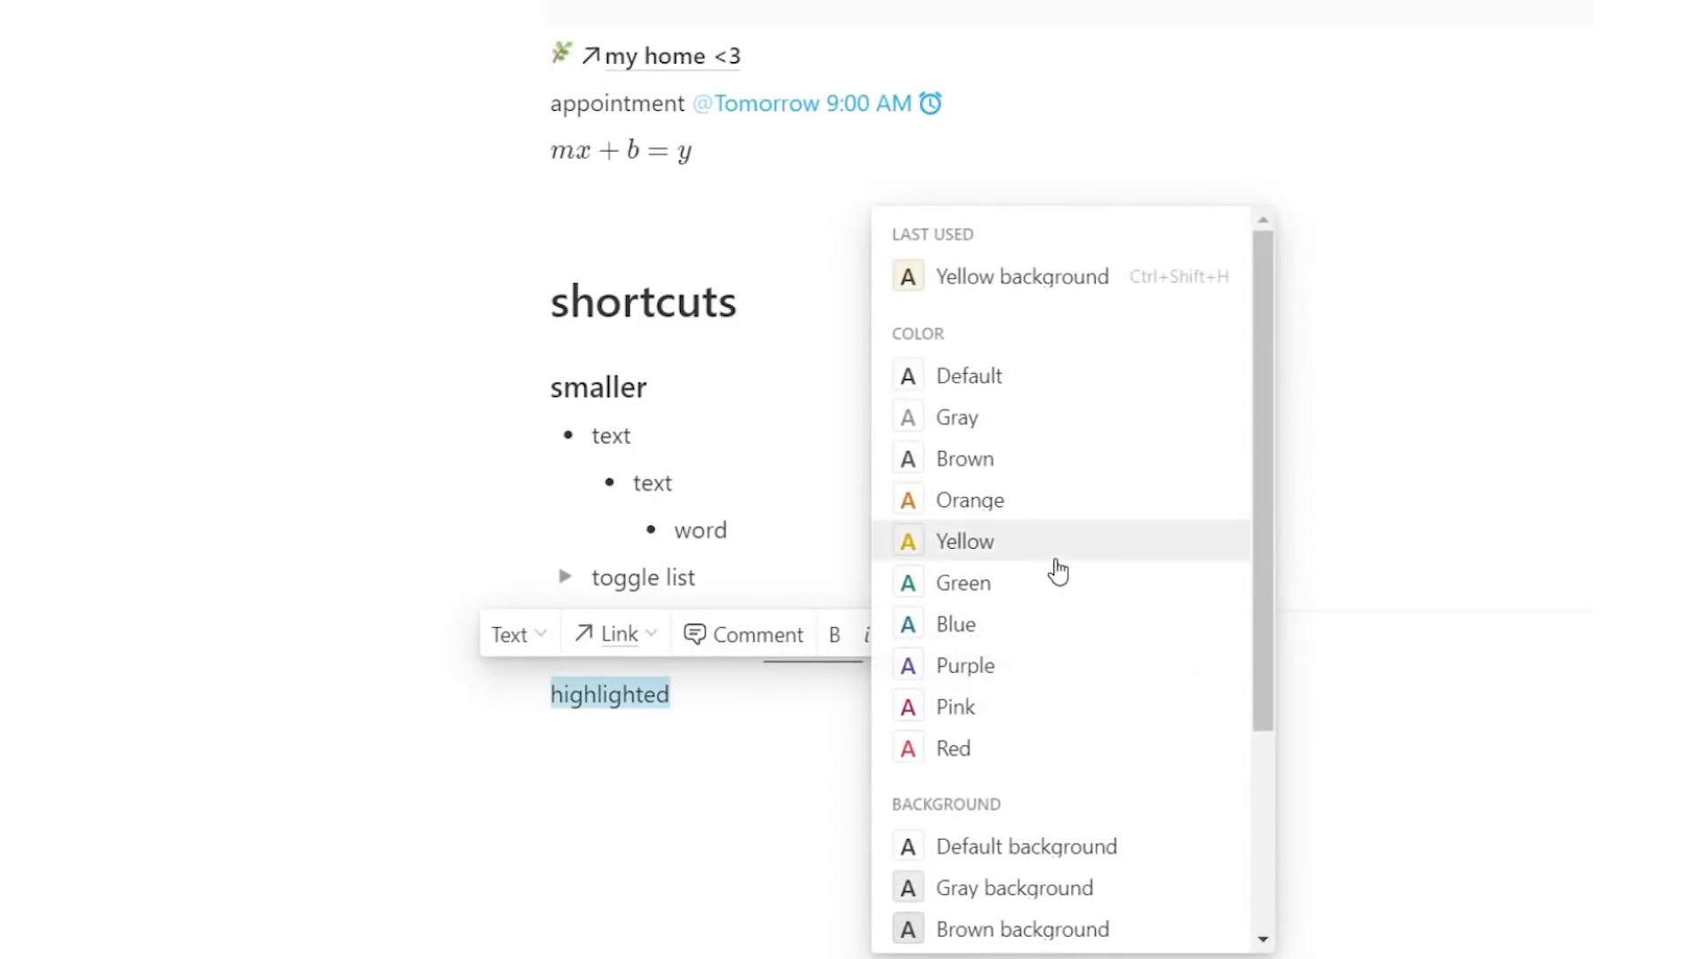
left_click(1037, 286)
left_click(644, 753)
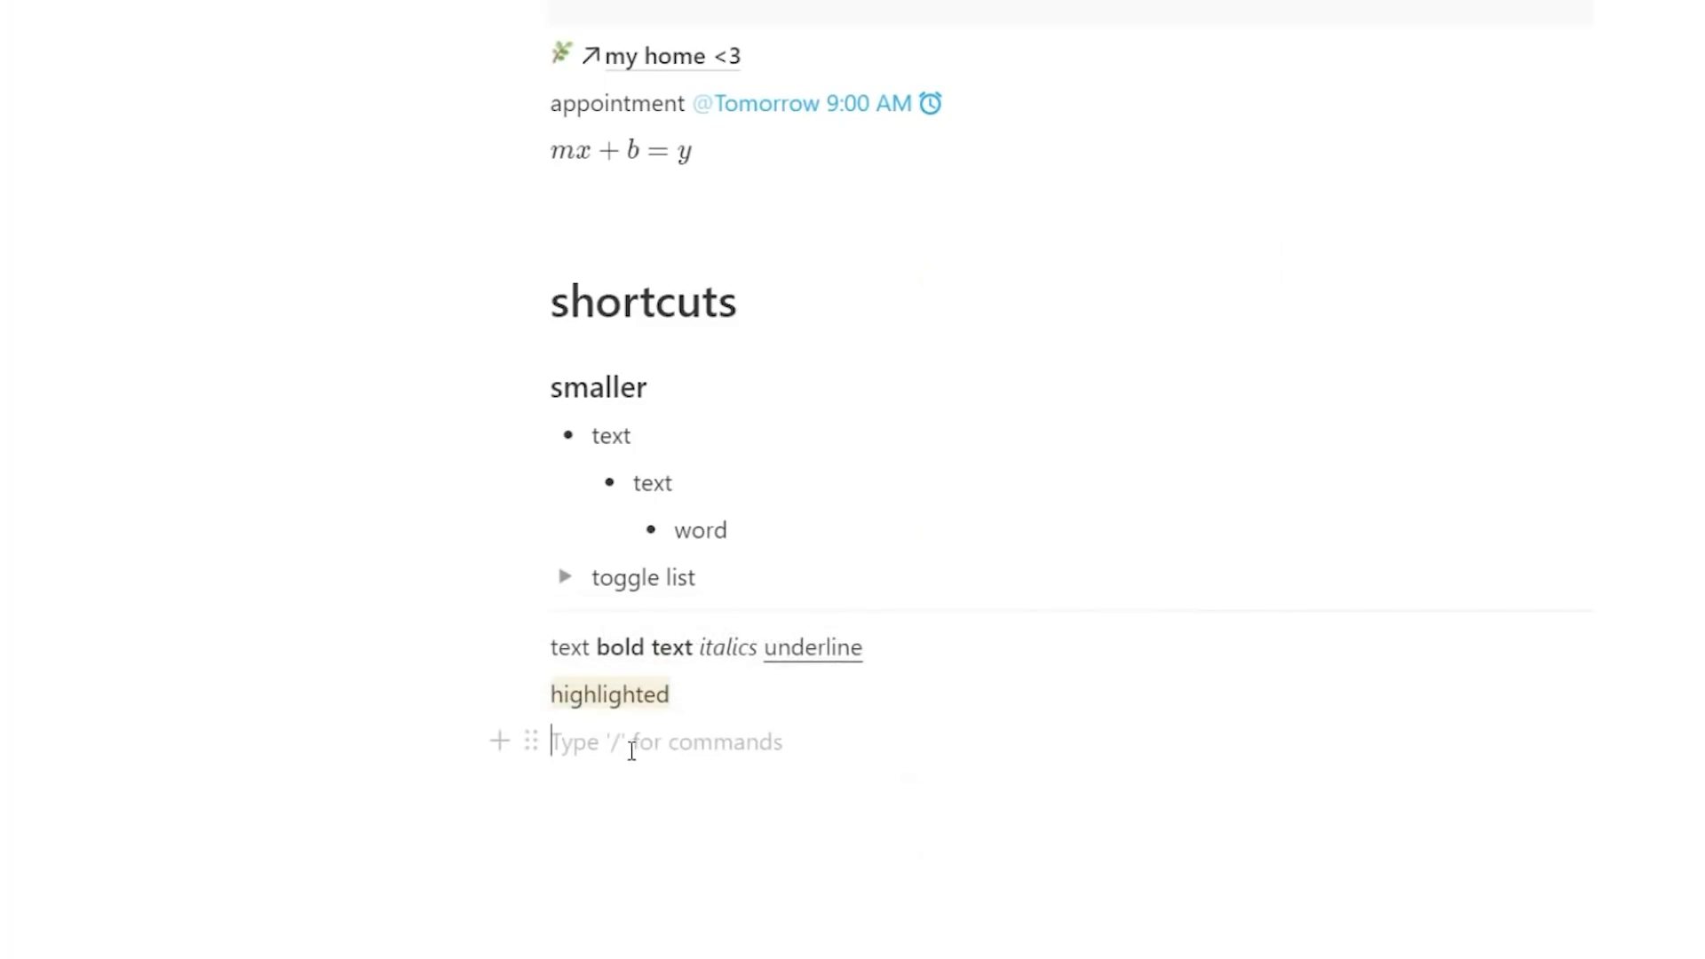
- Write "do it again" on the next line and reapply the last-used yellow background to it
type("do it again")
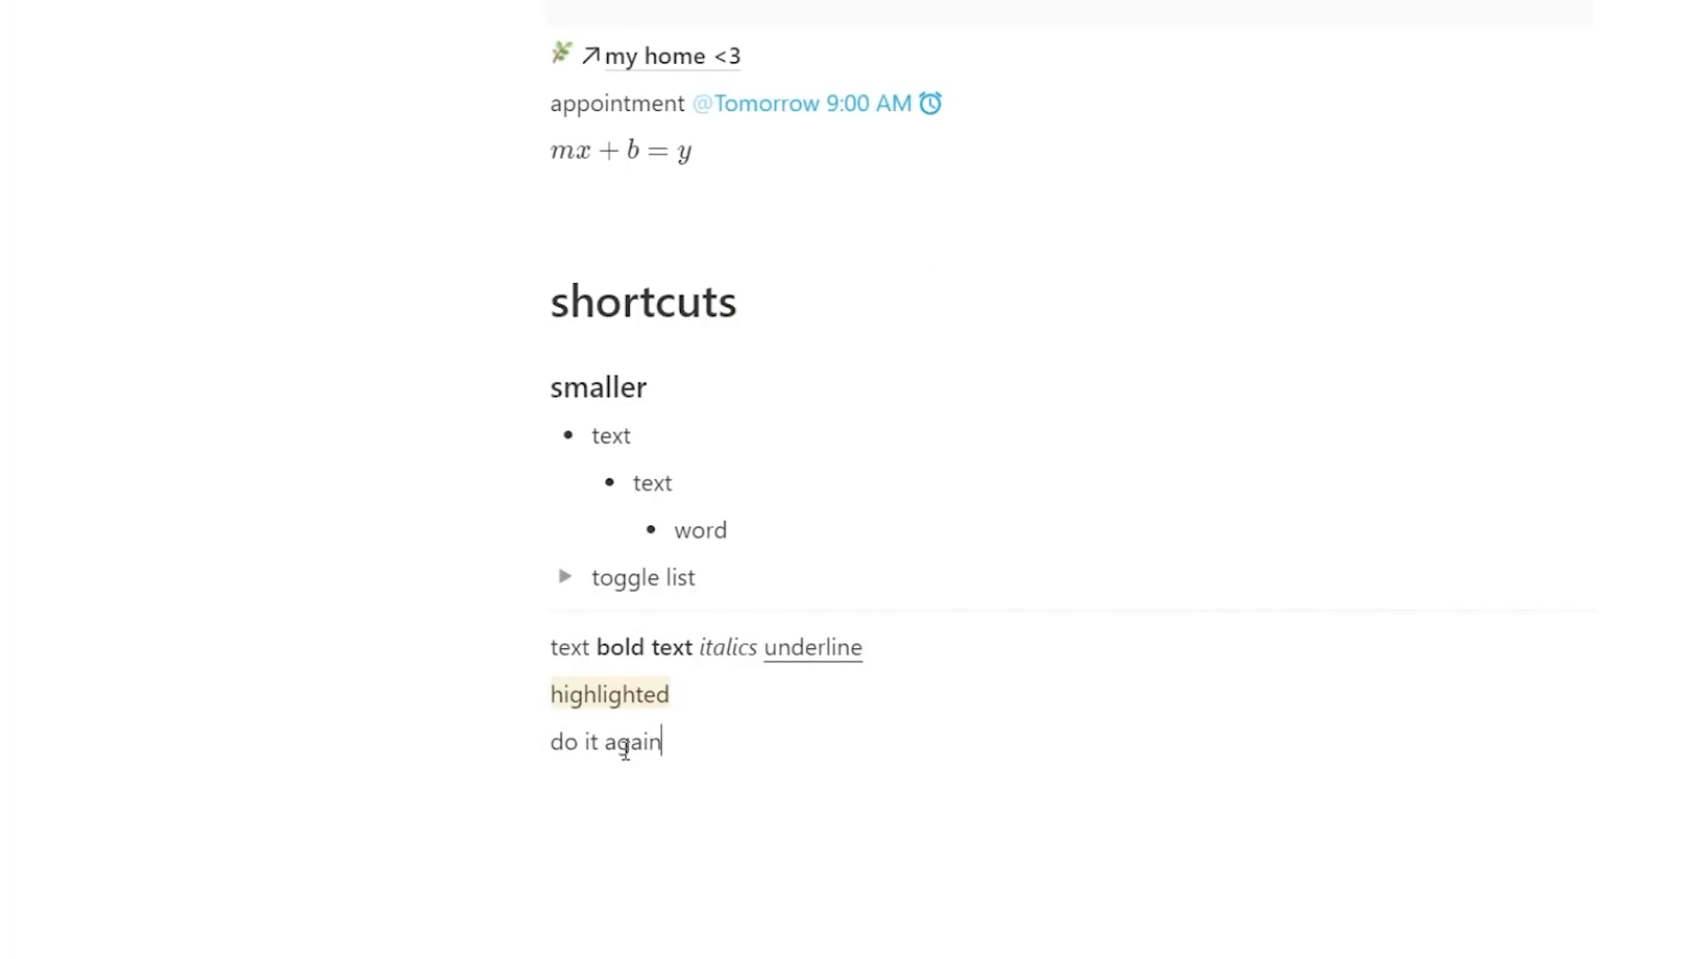
left_click_drag(704, 742, 488, 745)
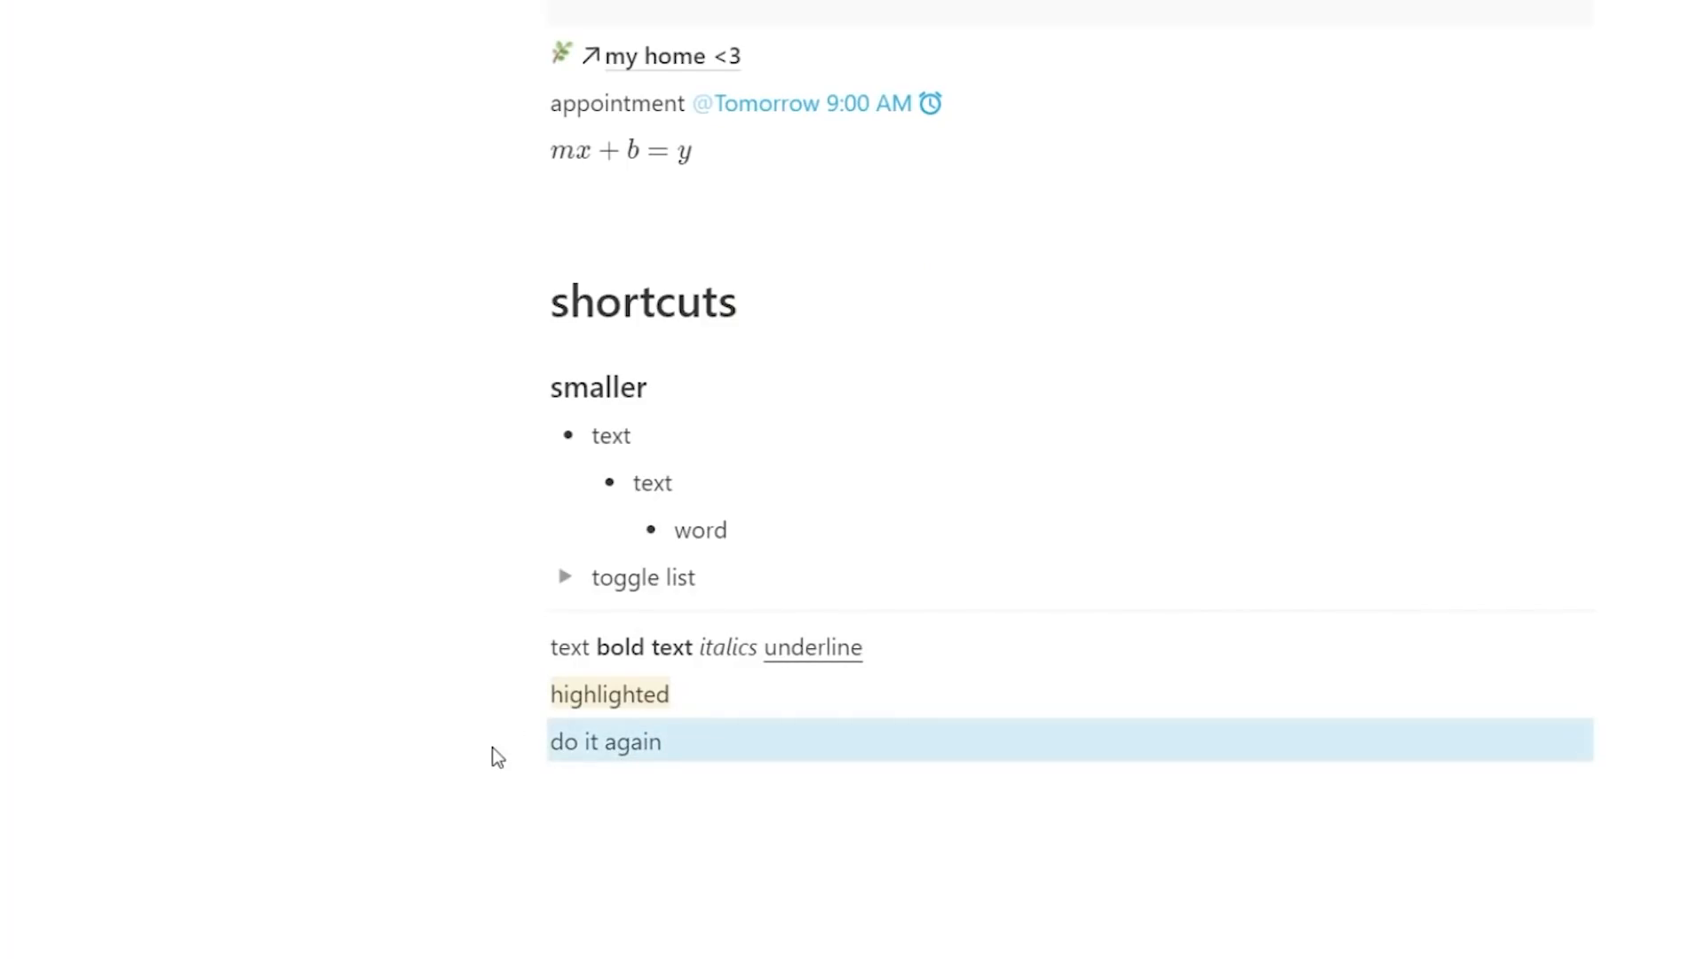
left_click(615, 751)
left_click_drag(668, 751, 555, 746)
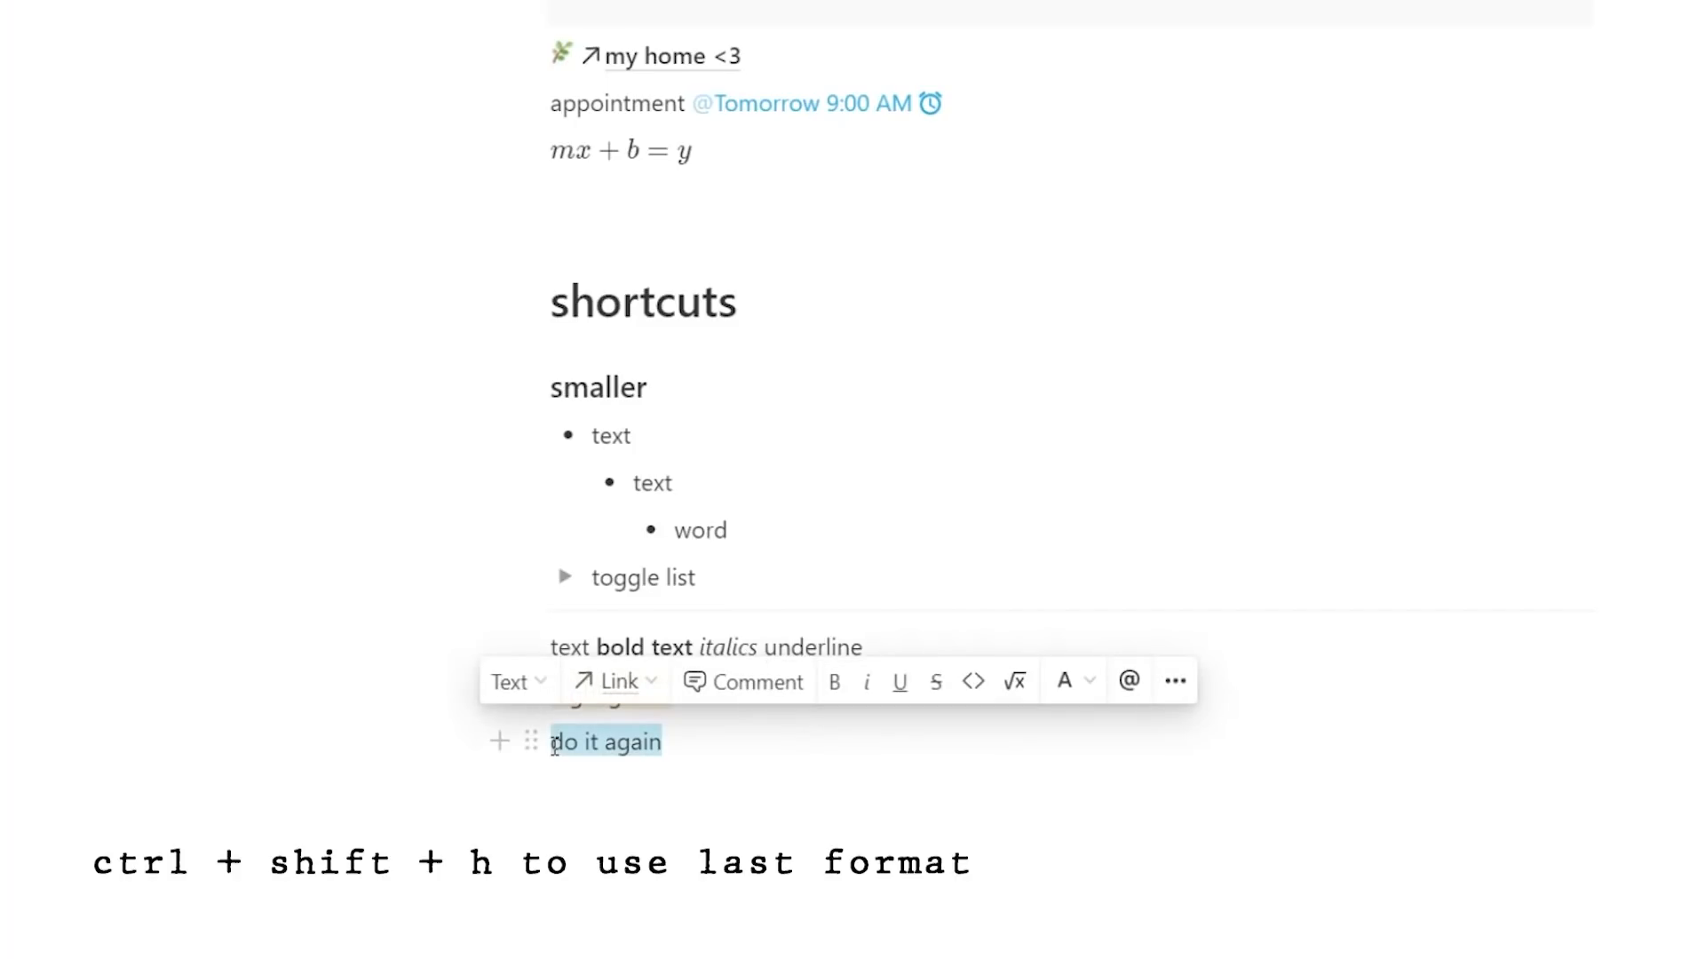
key("ctrl+shift+h")
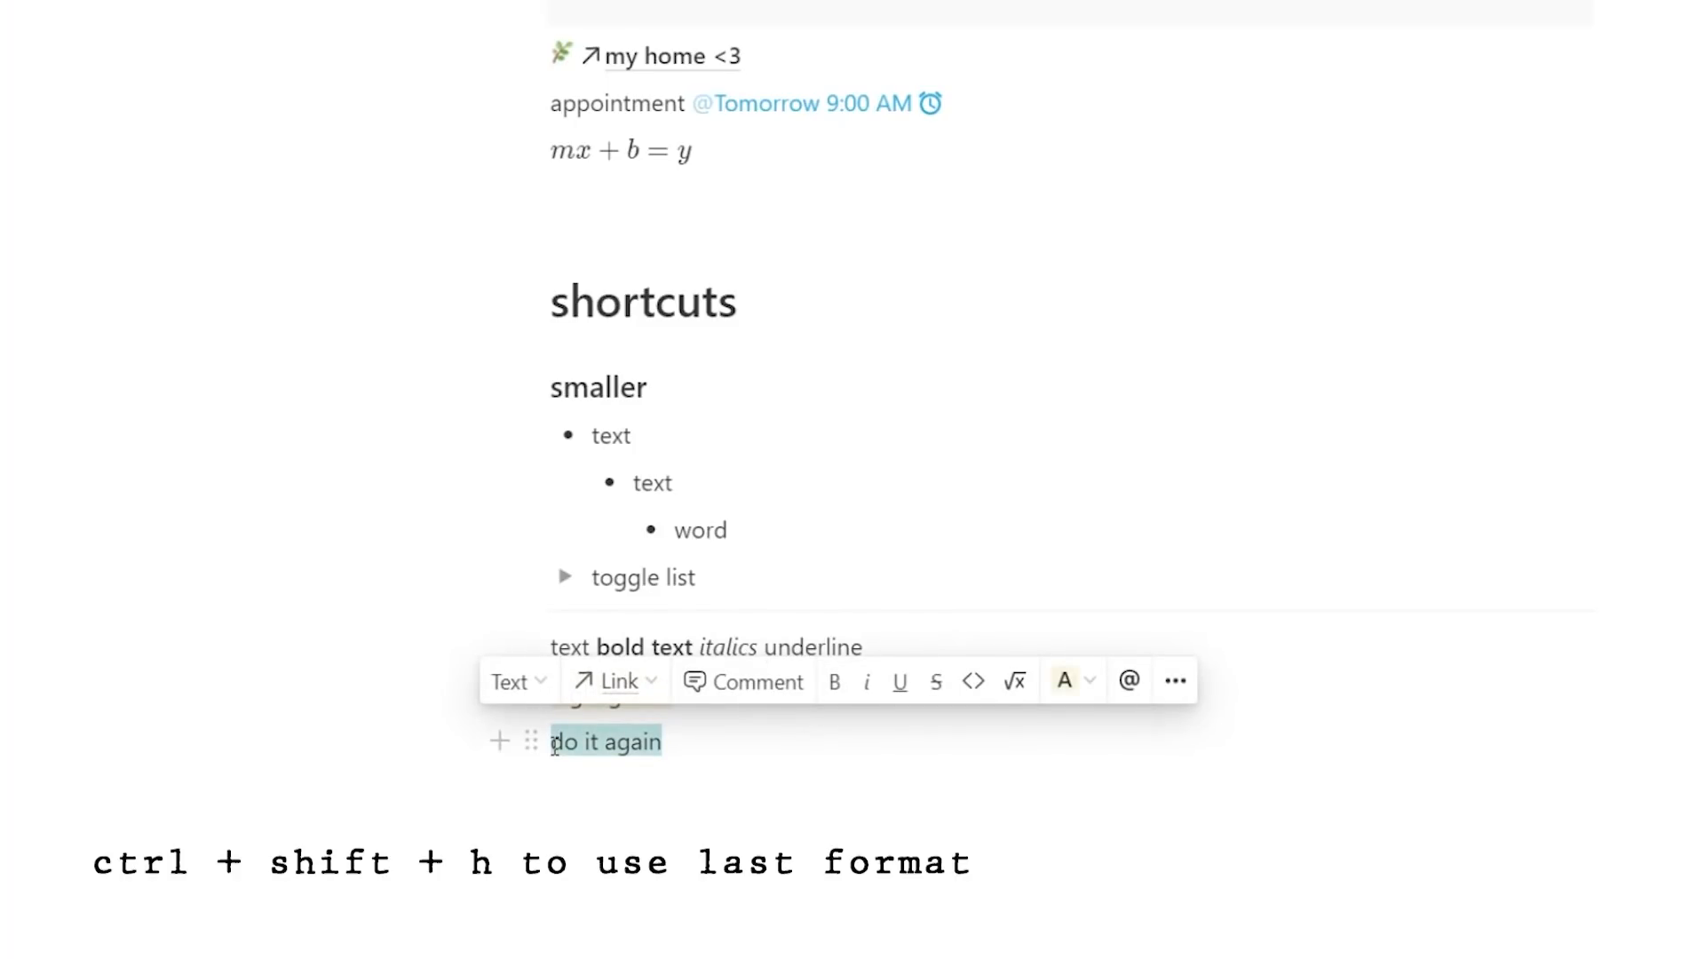
- Add a link to the "my home <3" page below "do it again" and insert a backpack emoji under it, followed by blank lines
left_click(883, 788)
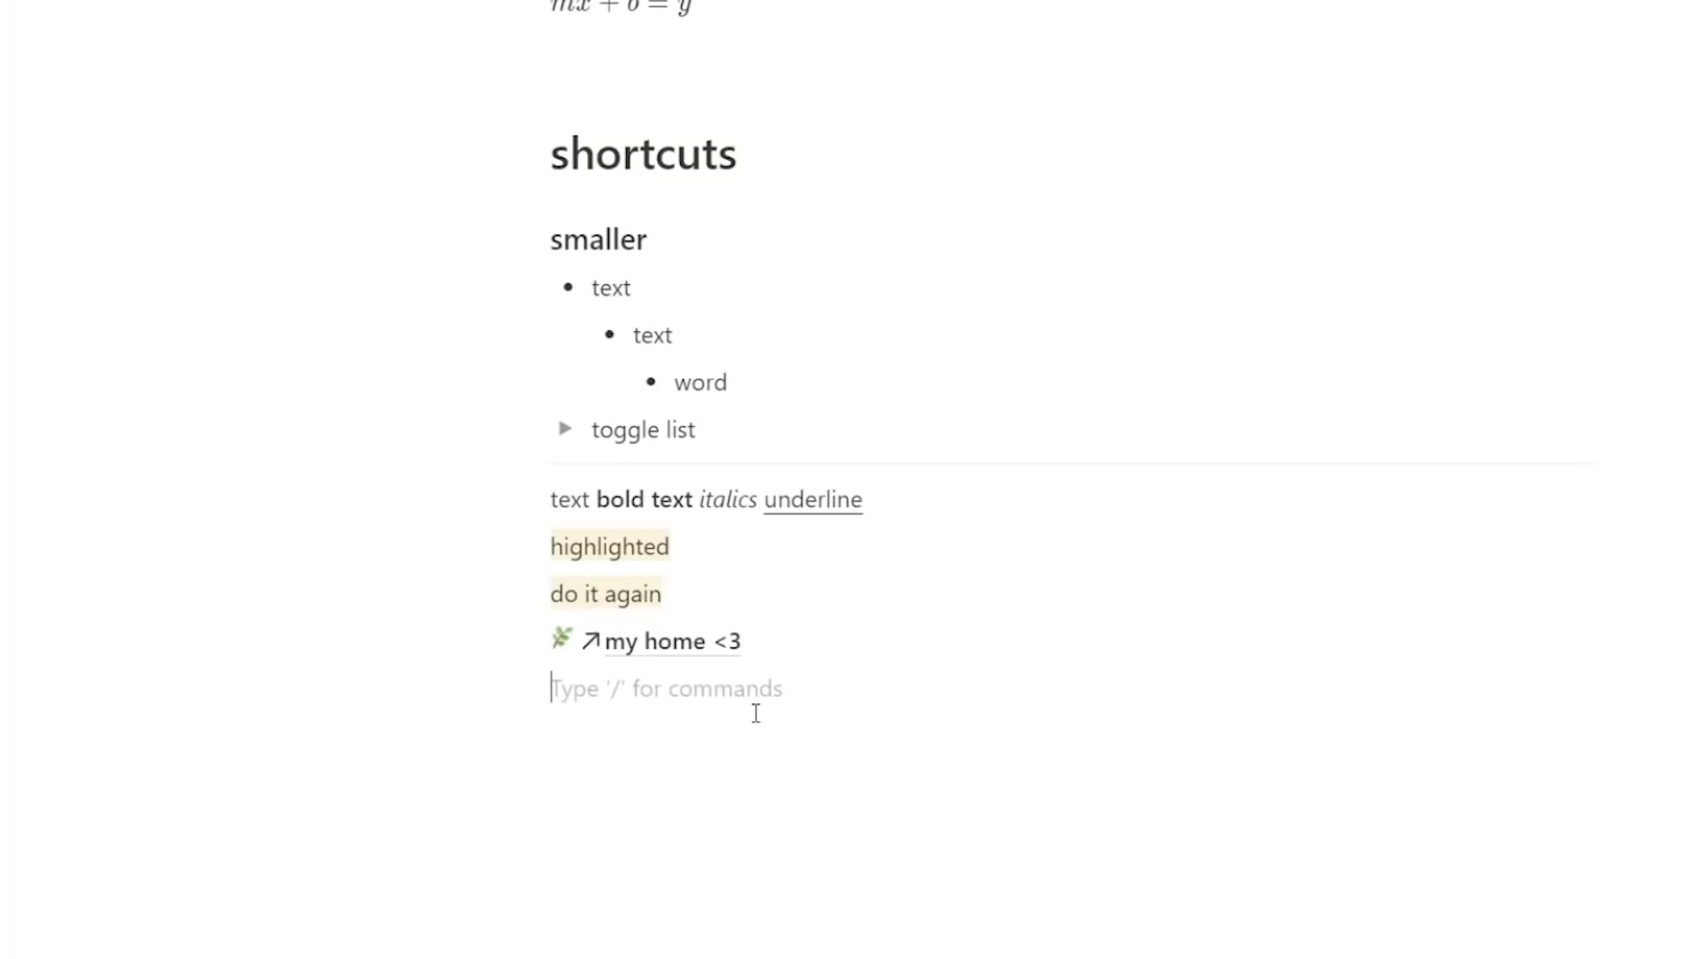
type(":")
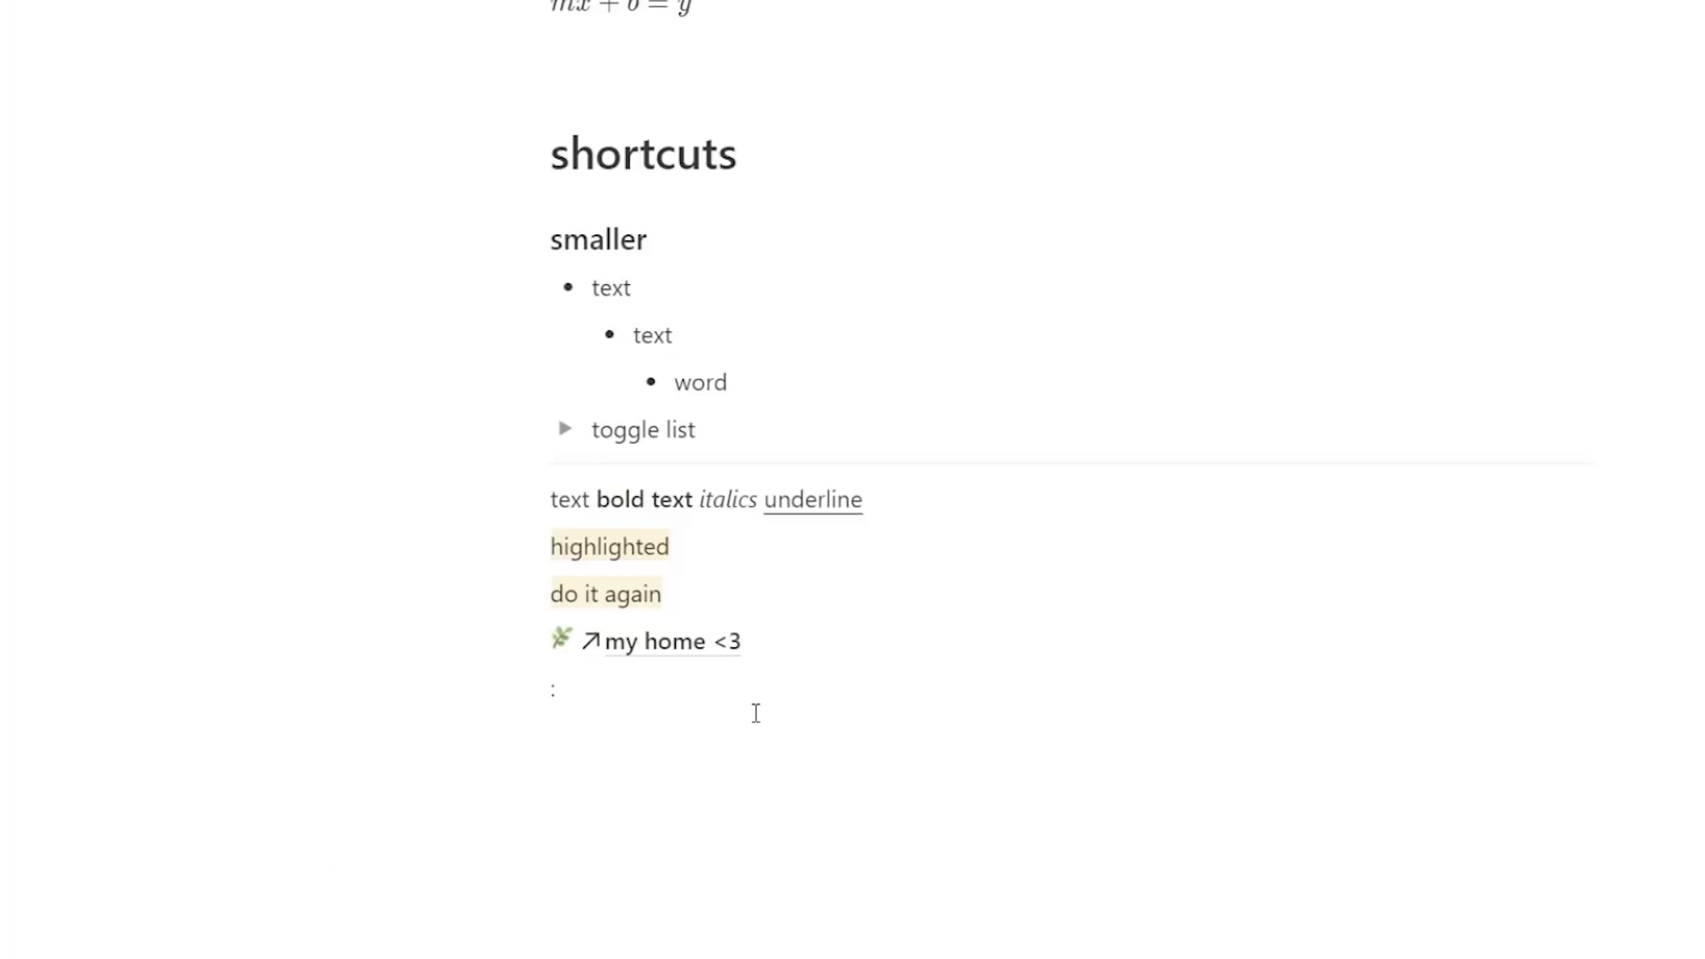
type("backp")
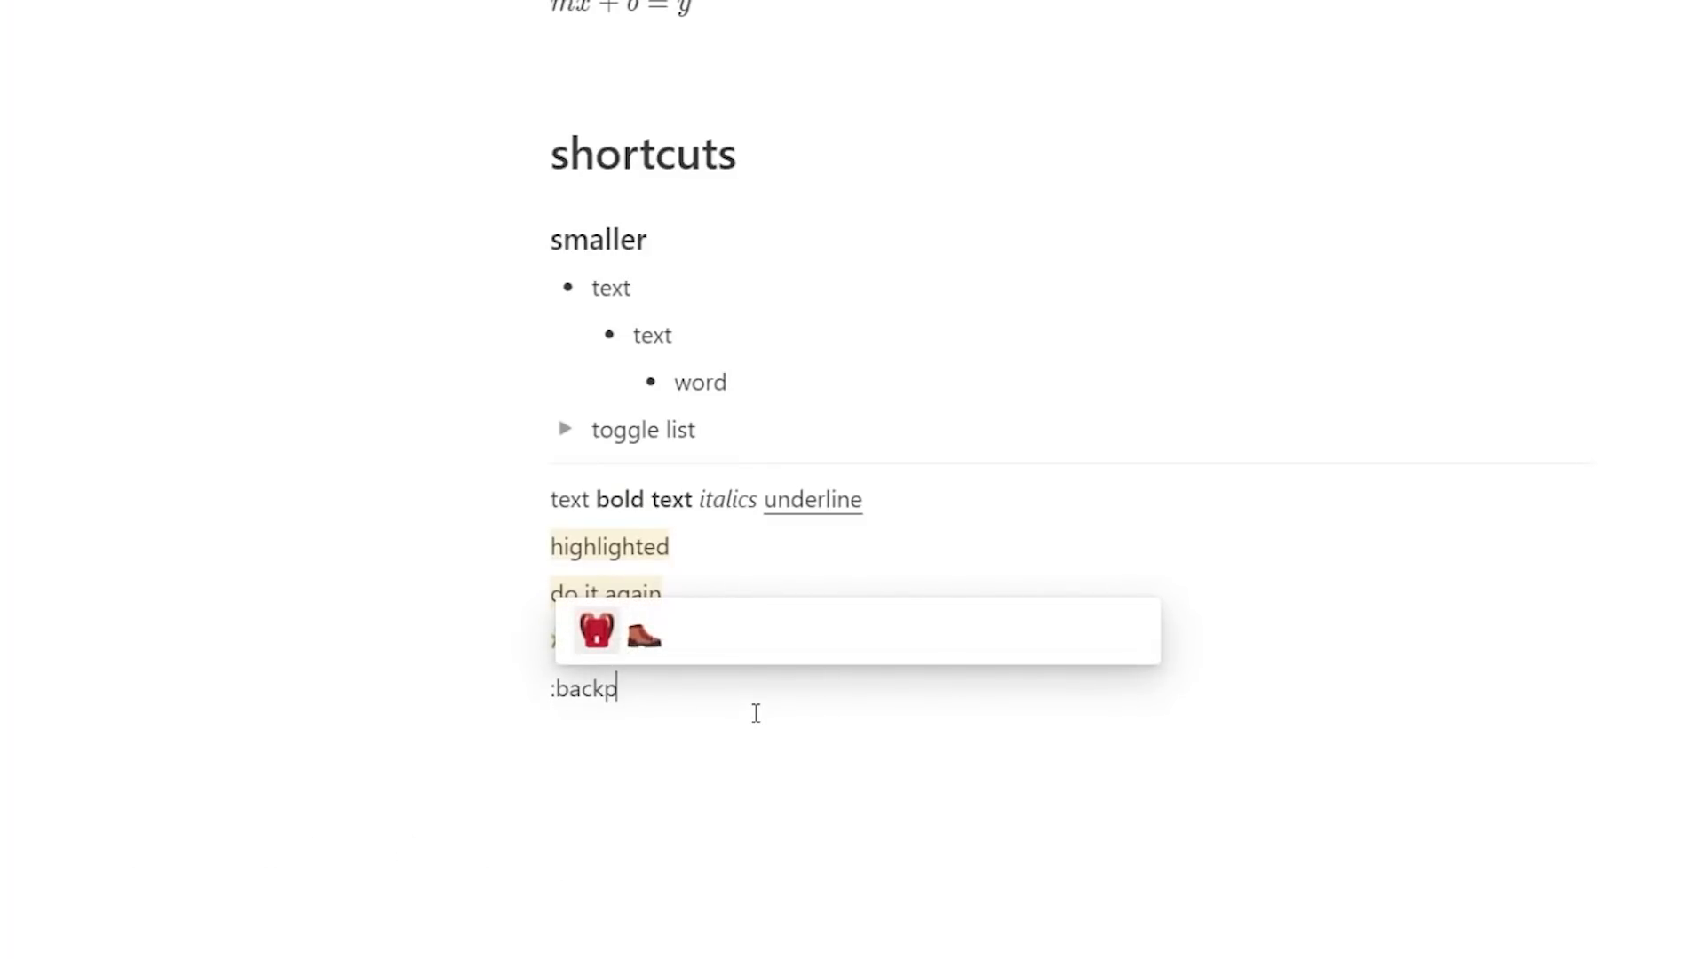
left_click(591, 641)
key("Return")
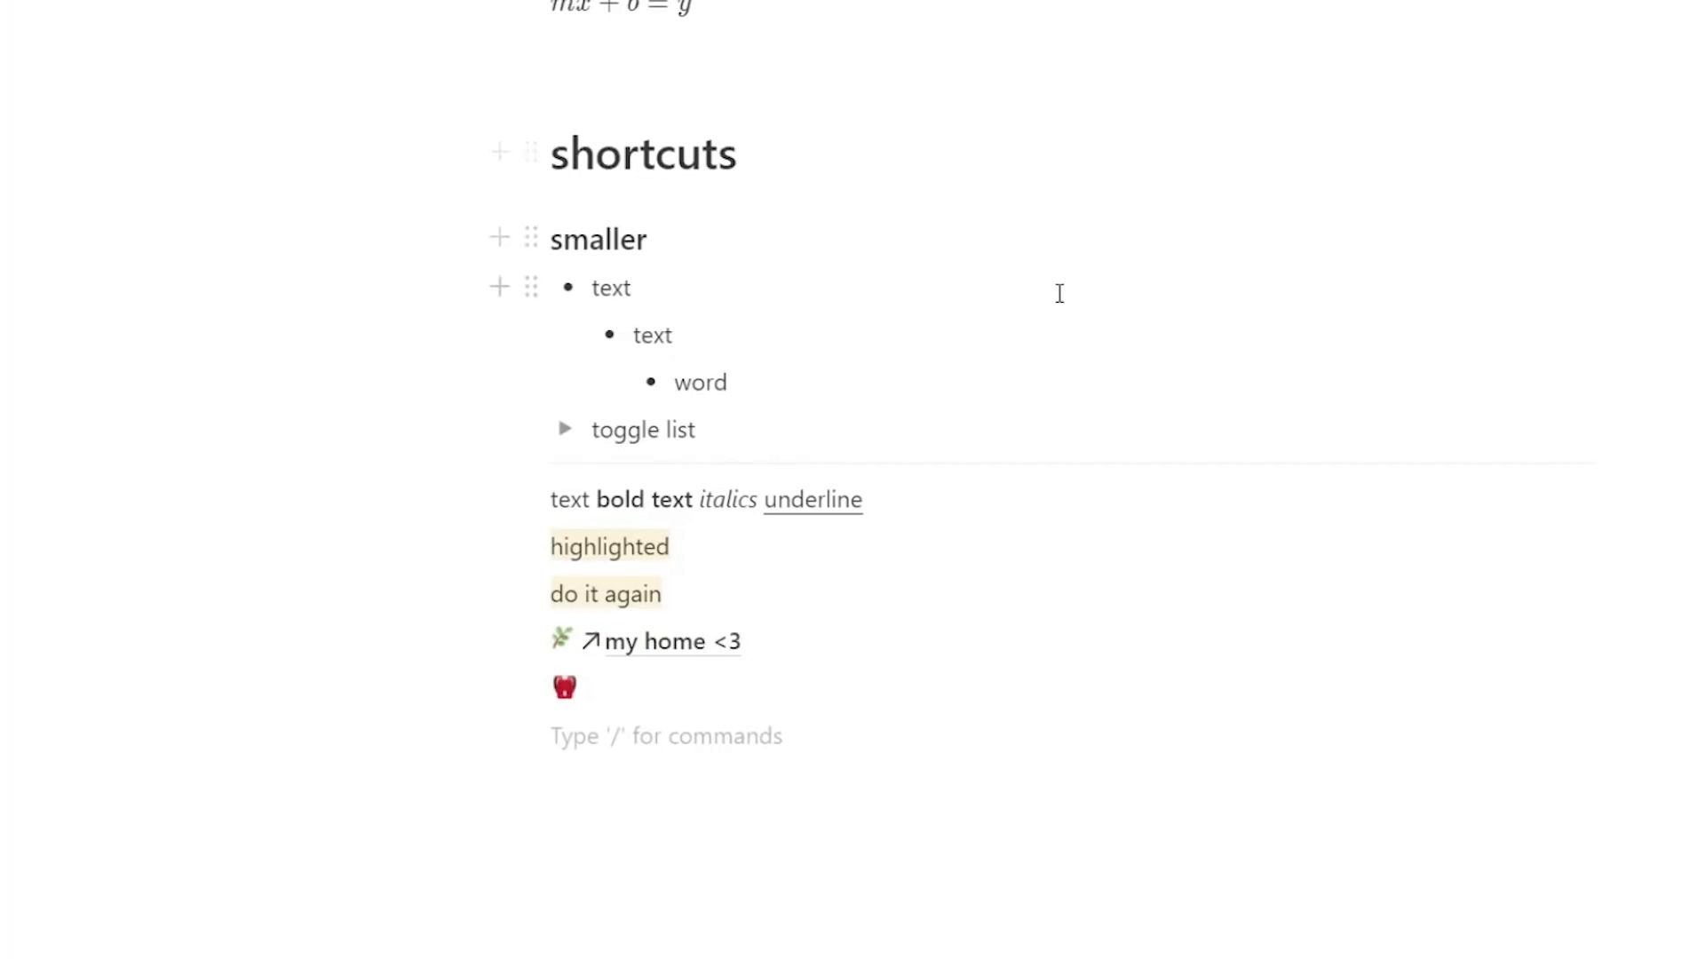
scroll(891, 399, "down", 1)
scroll(861, 438, "up", 1)
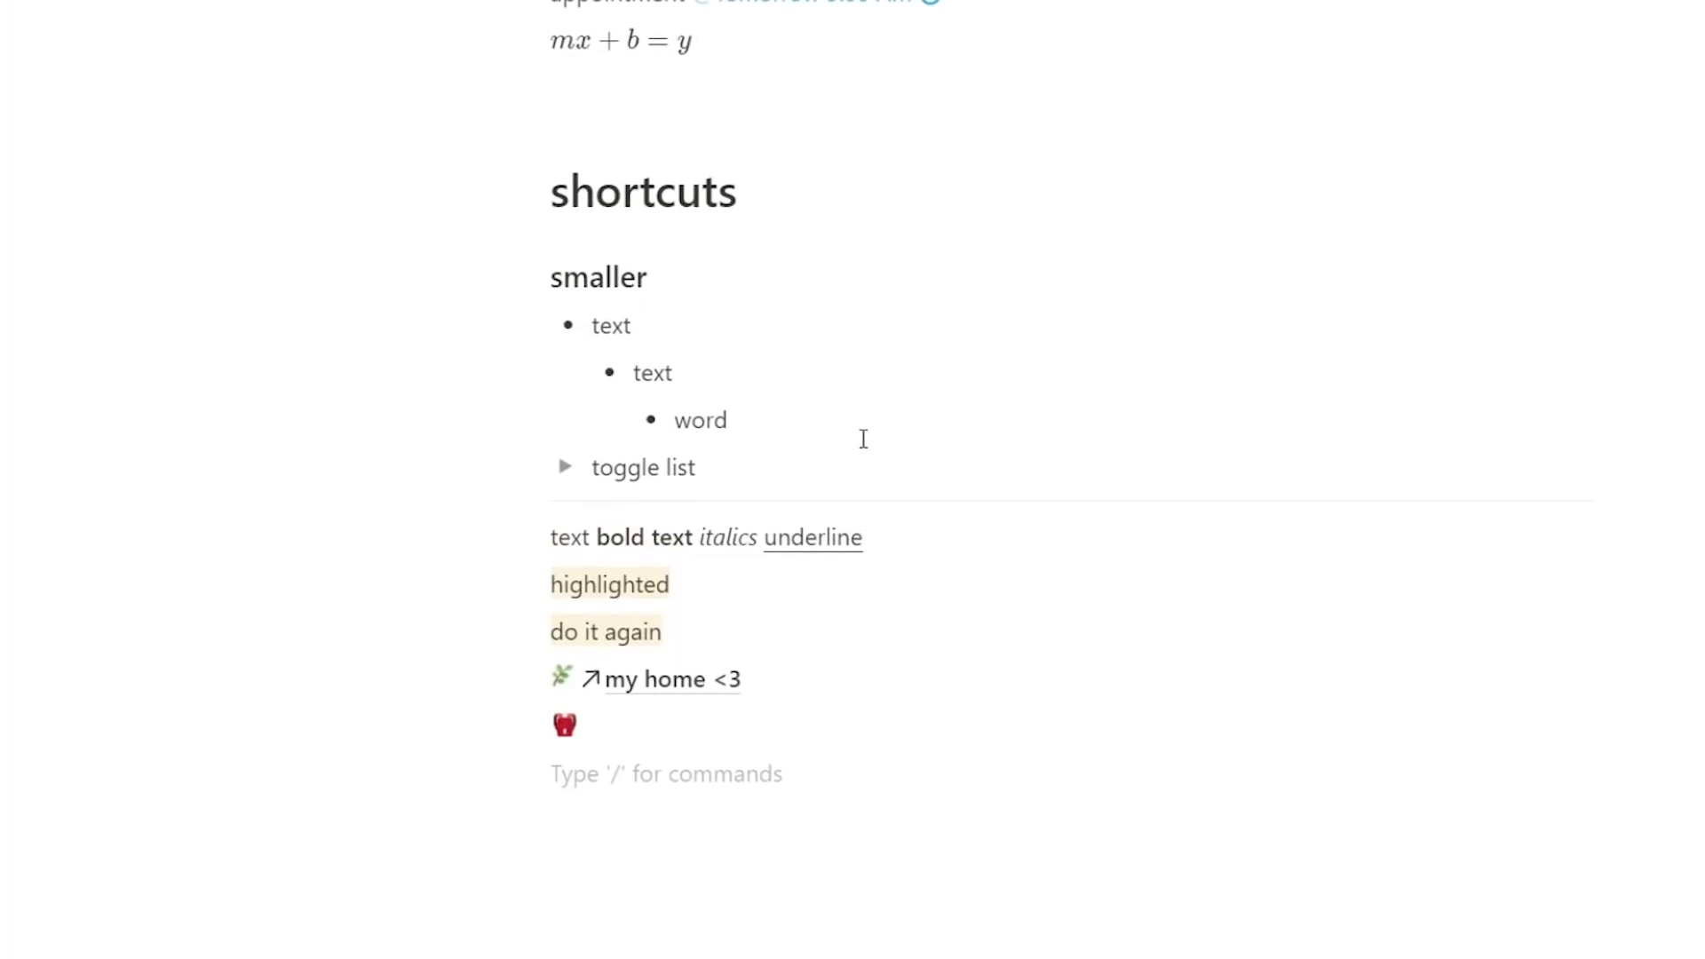
scroll(870, 444, "down", 2)
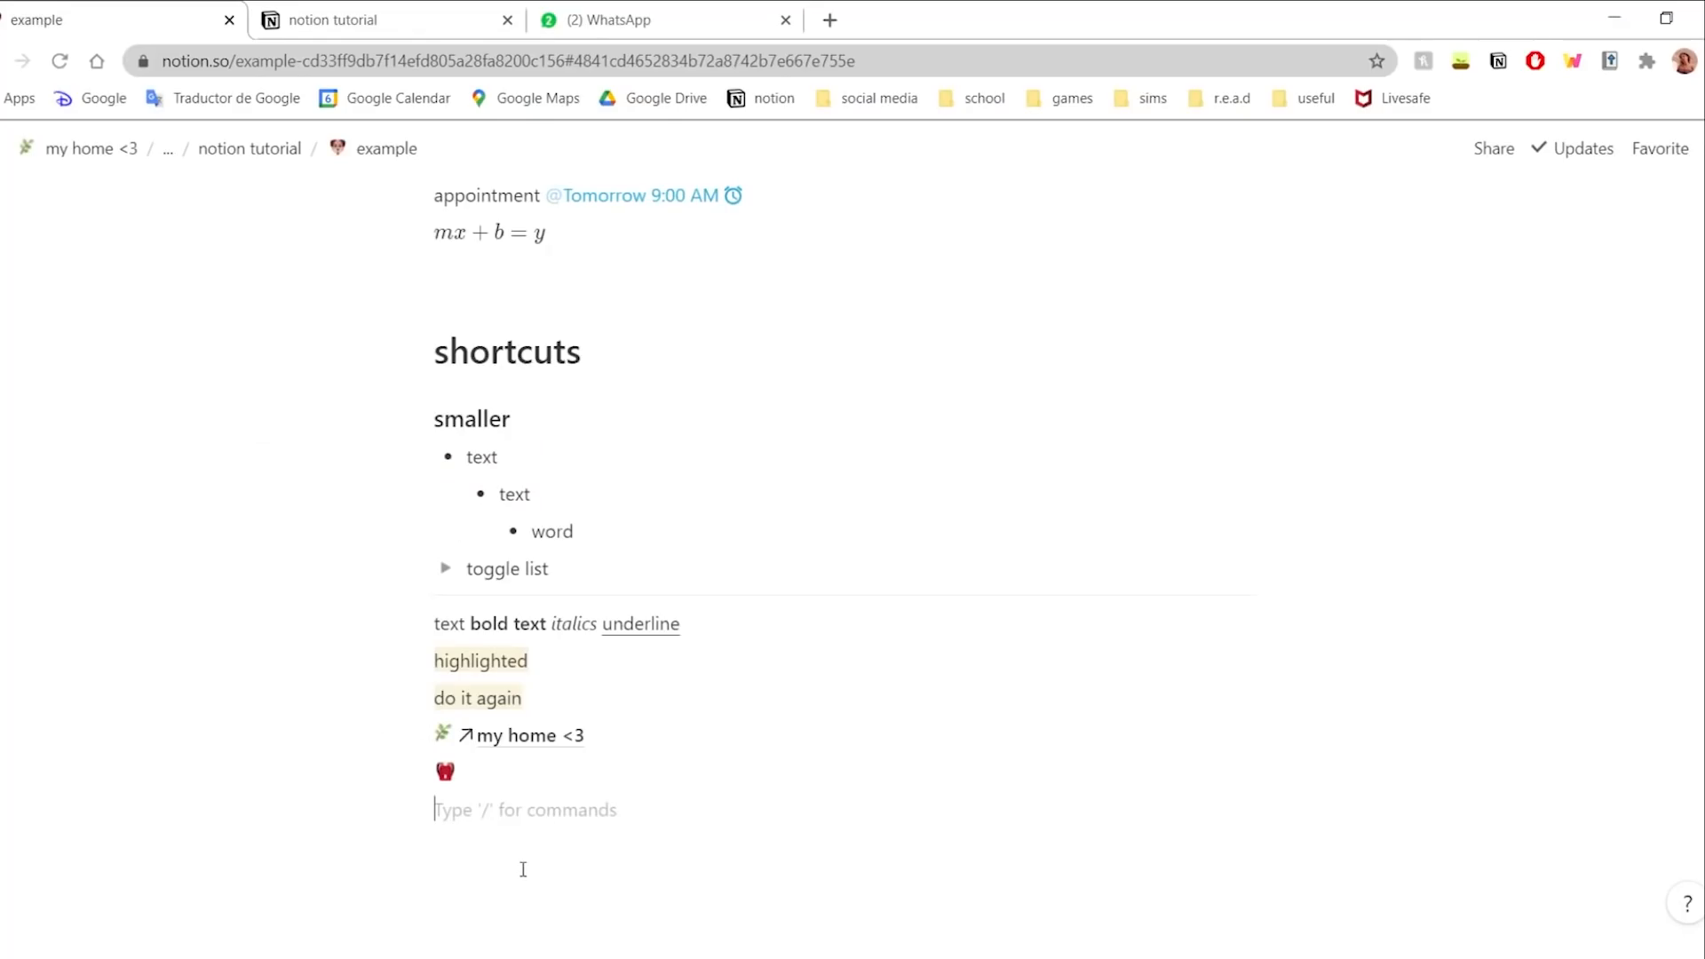
key("Return")
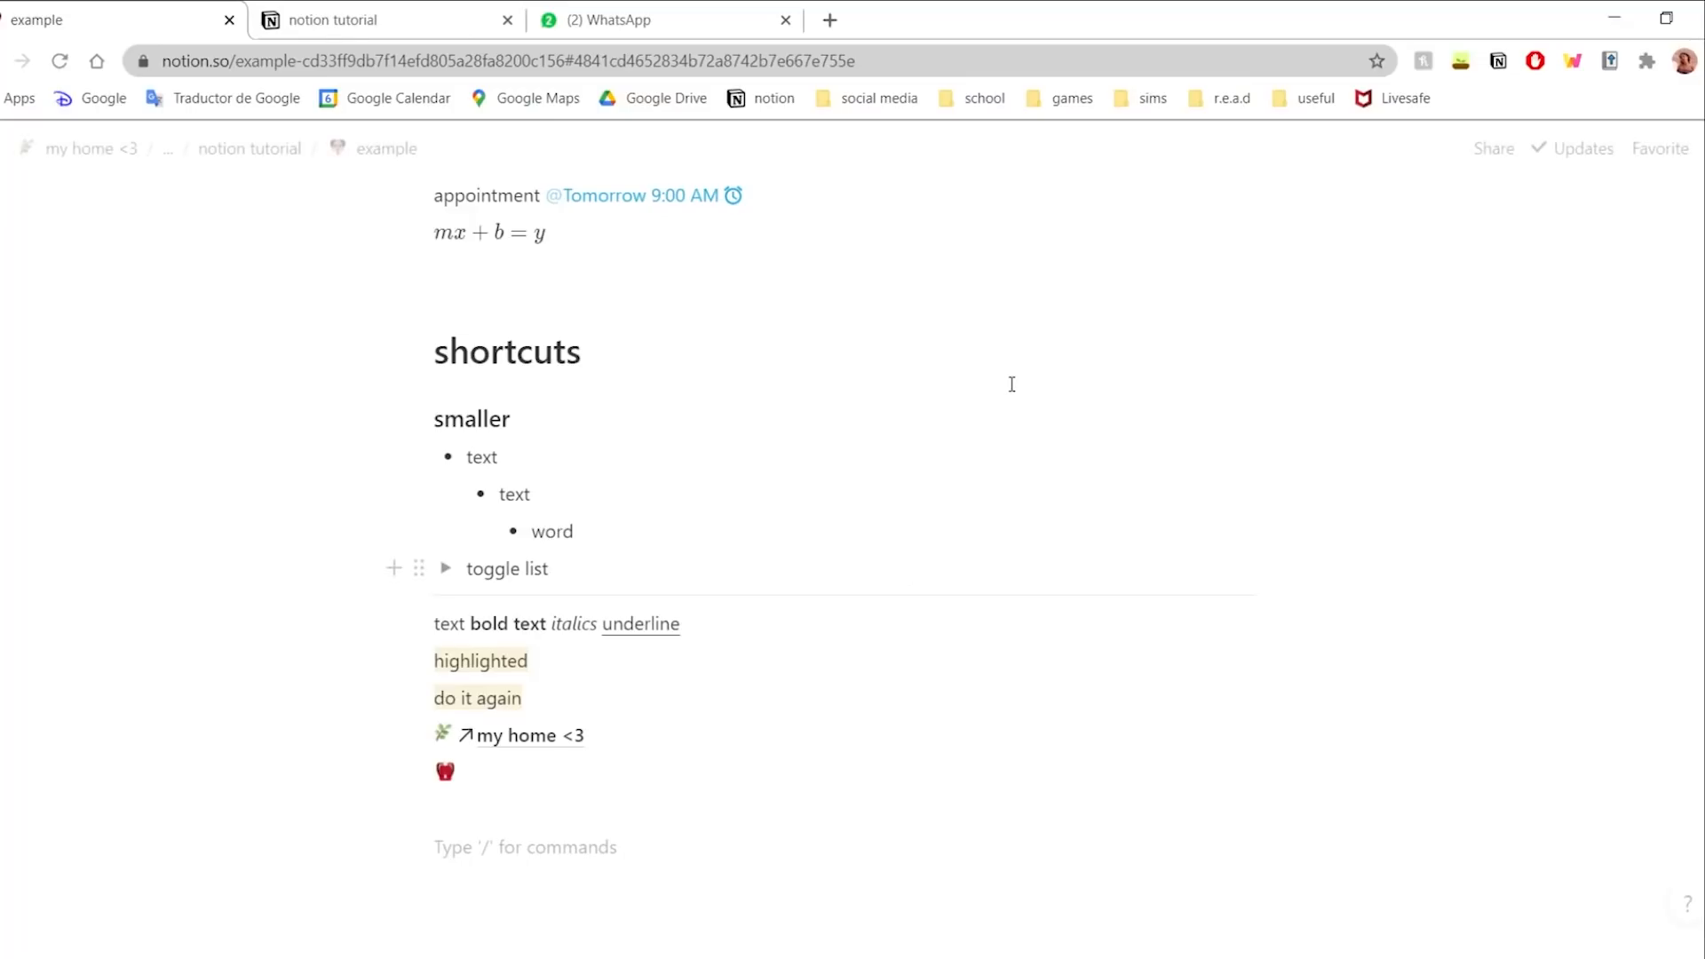
- Import the document "Chapters 1-4 Questions - The Catcher in the Rye" as a new page
mouse_move(13, 400)
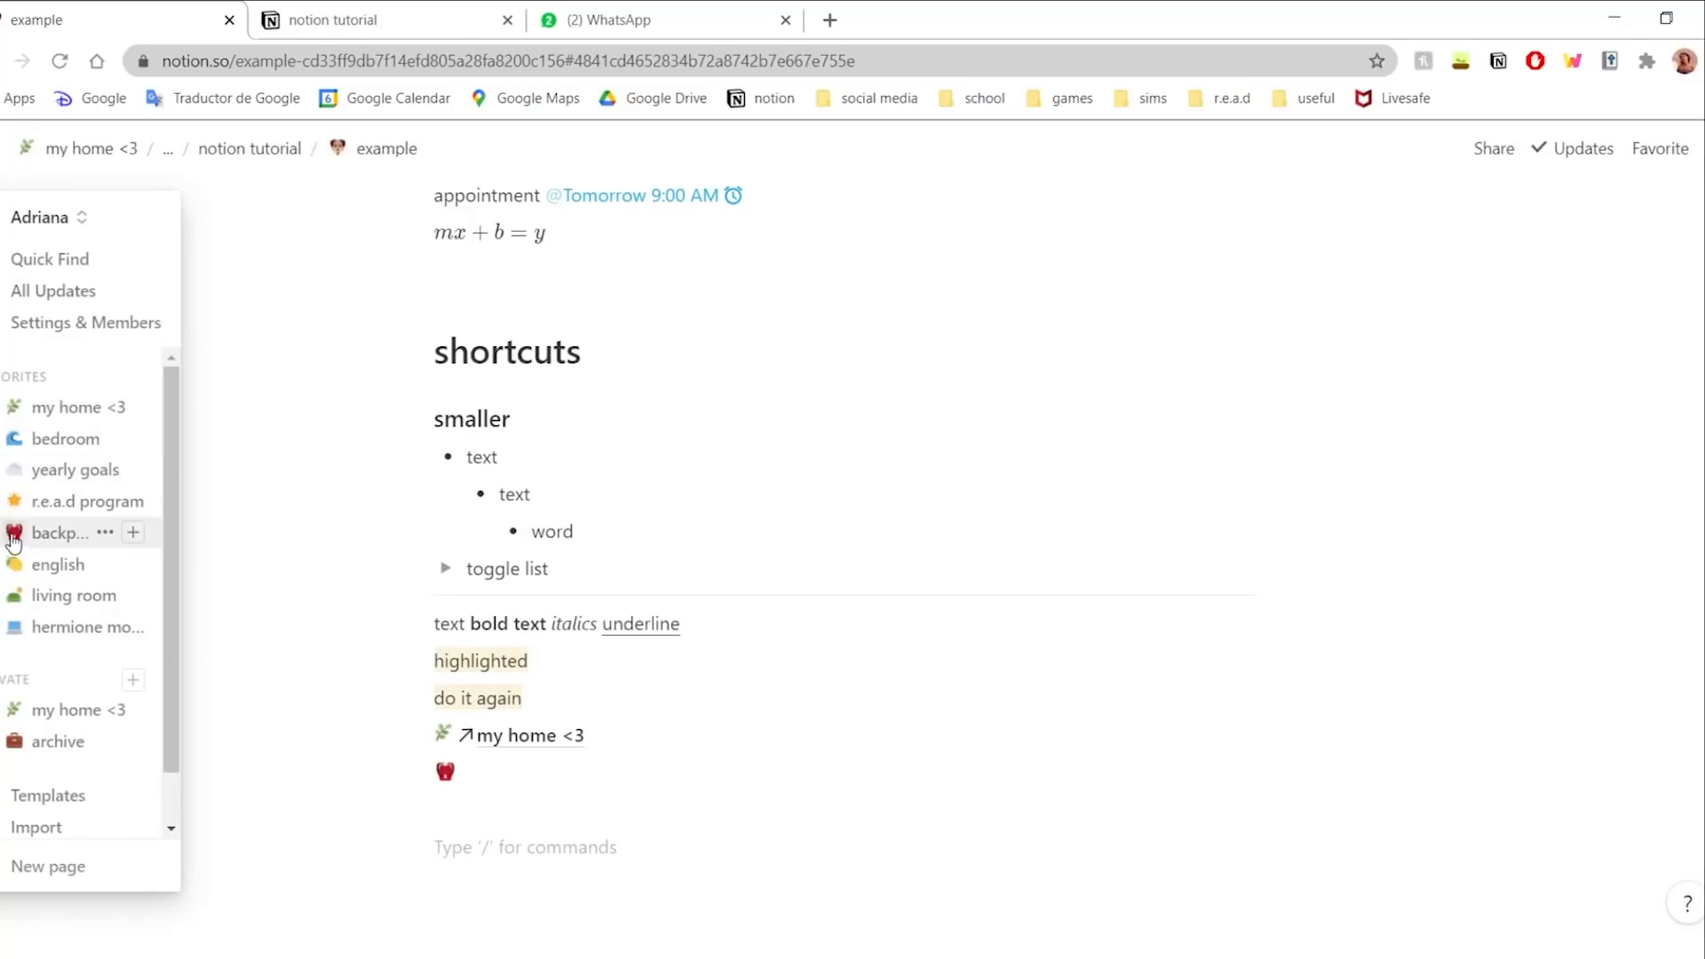
scroll(61, 696, "down", 1)
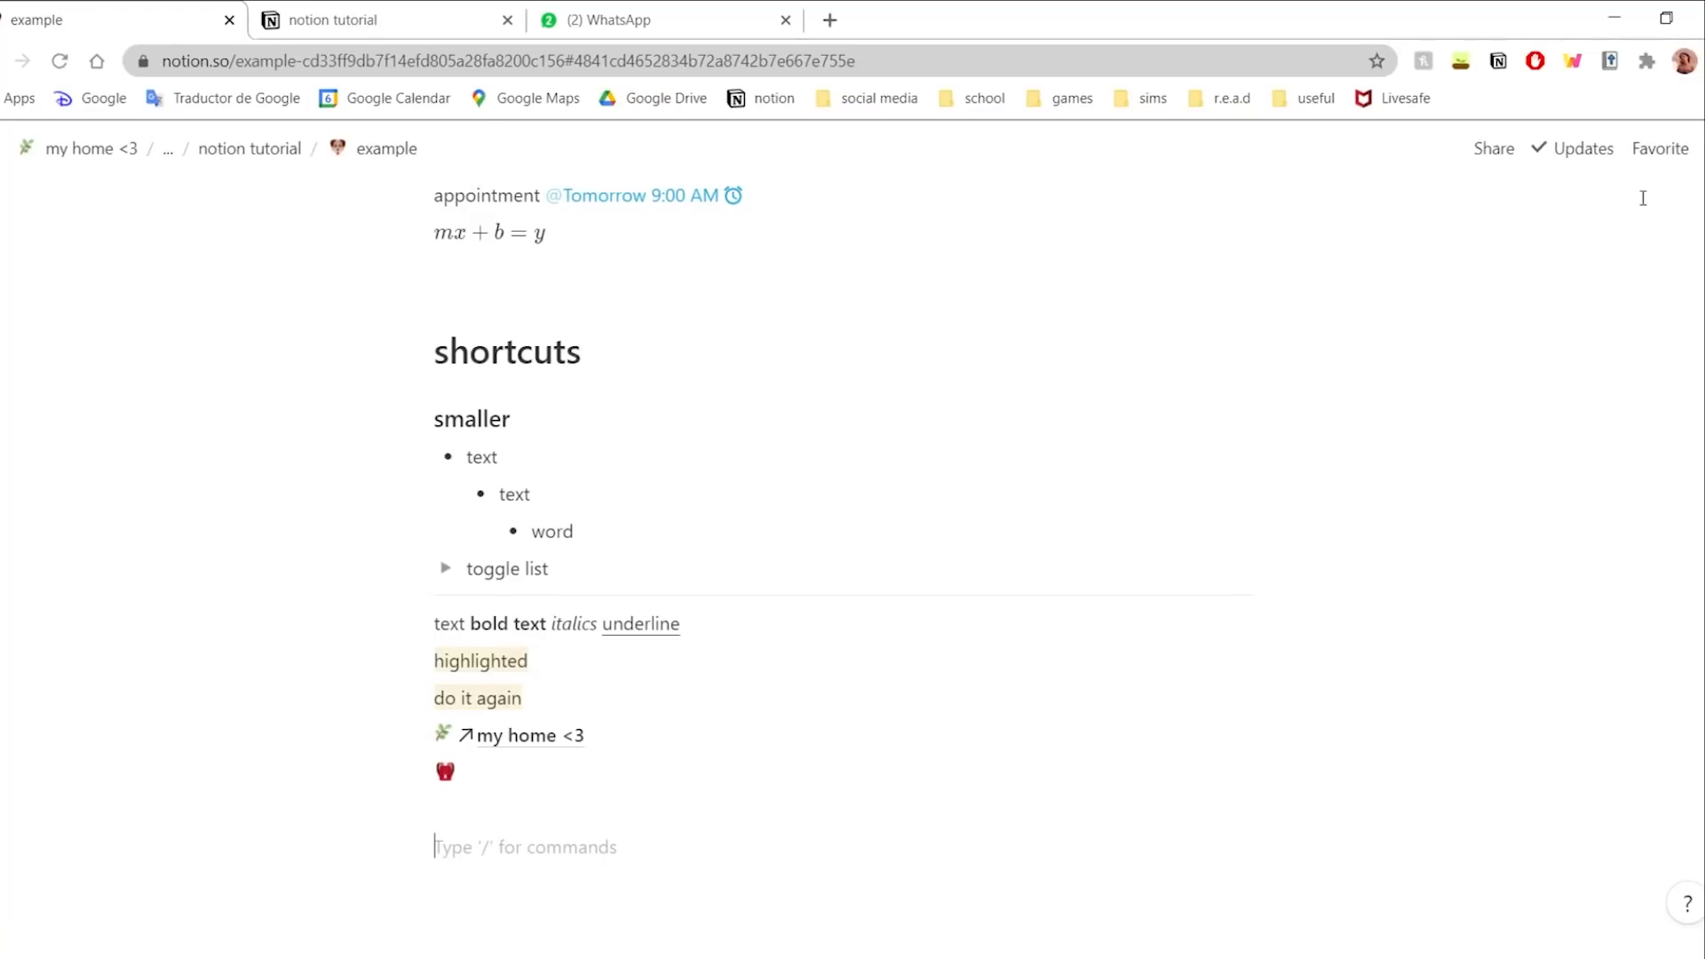
left_click(1694, 149)
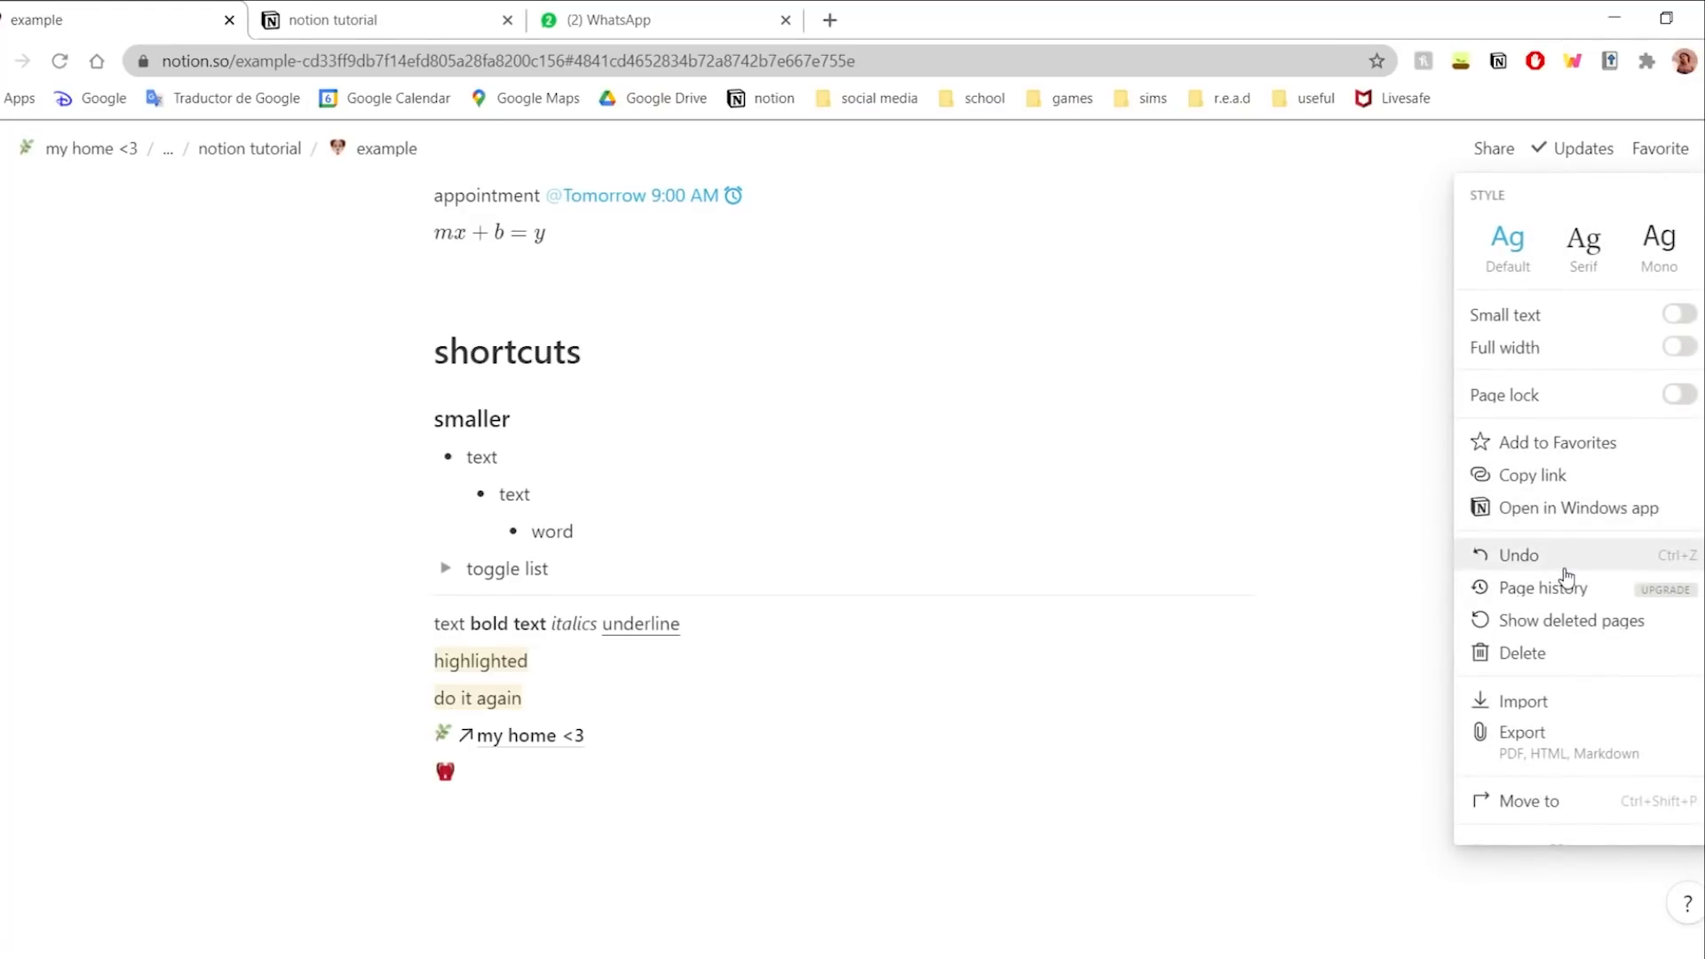
left_click(1524, 697)
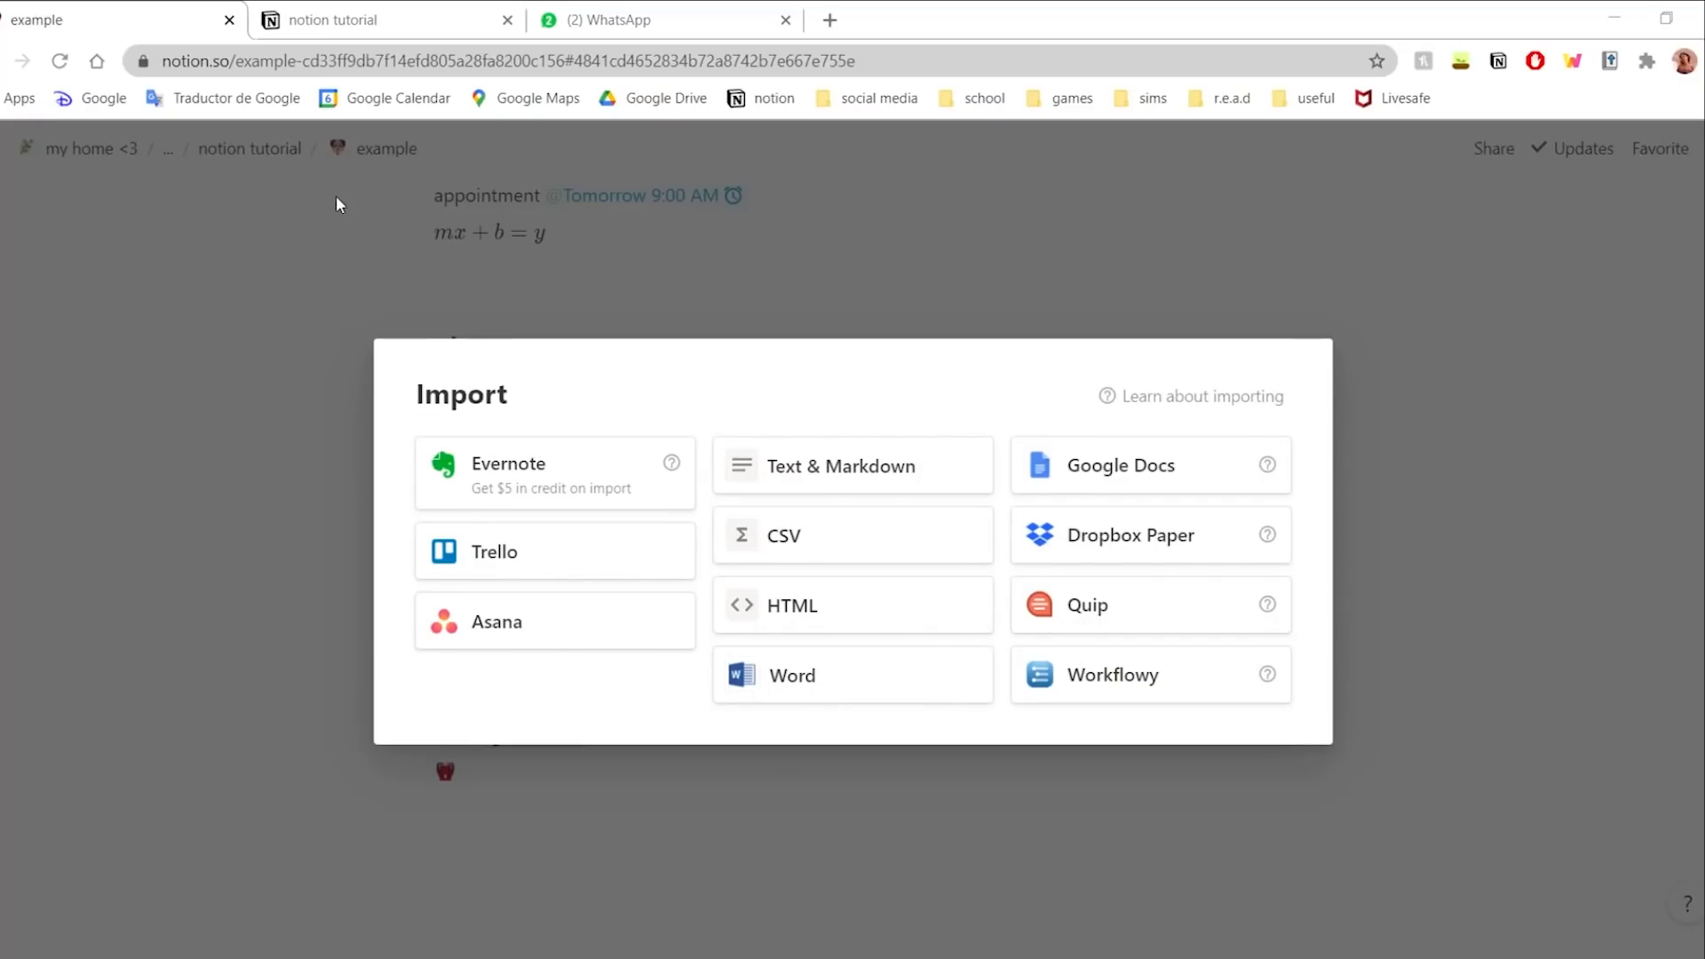
double_click(395, 162)
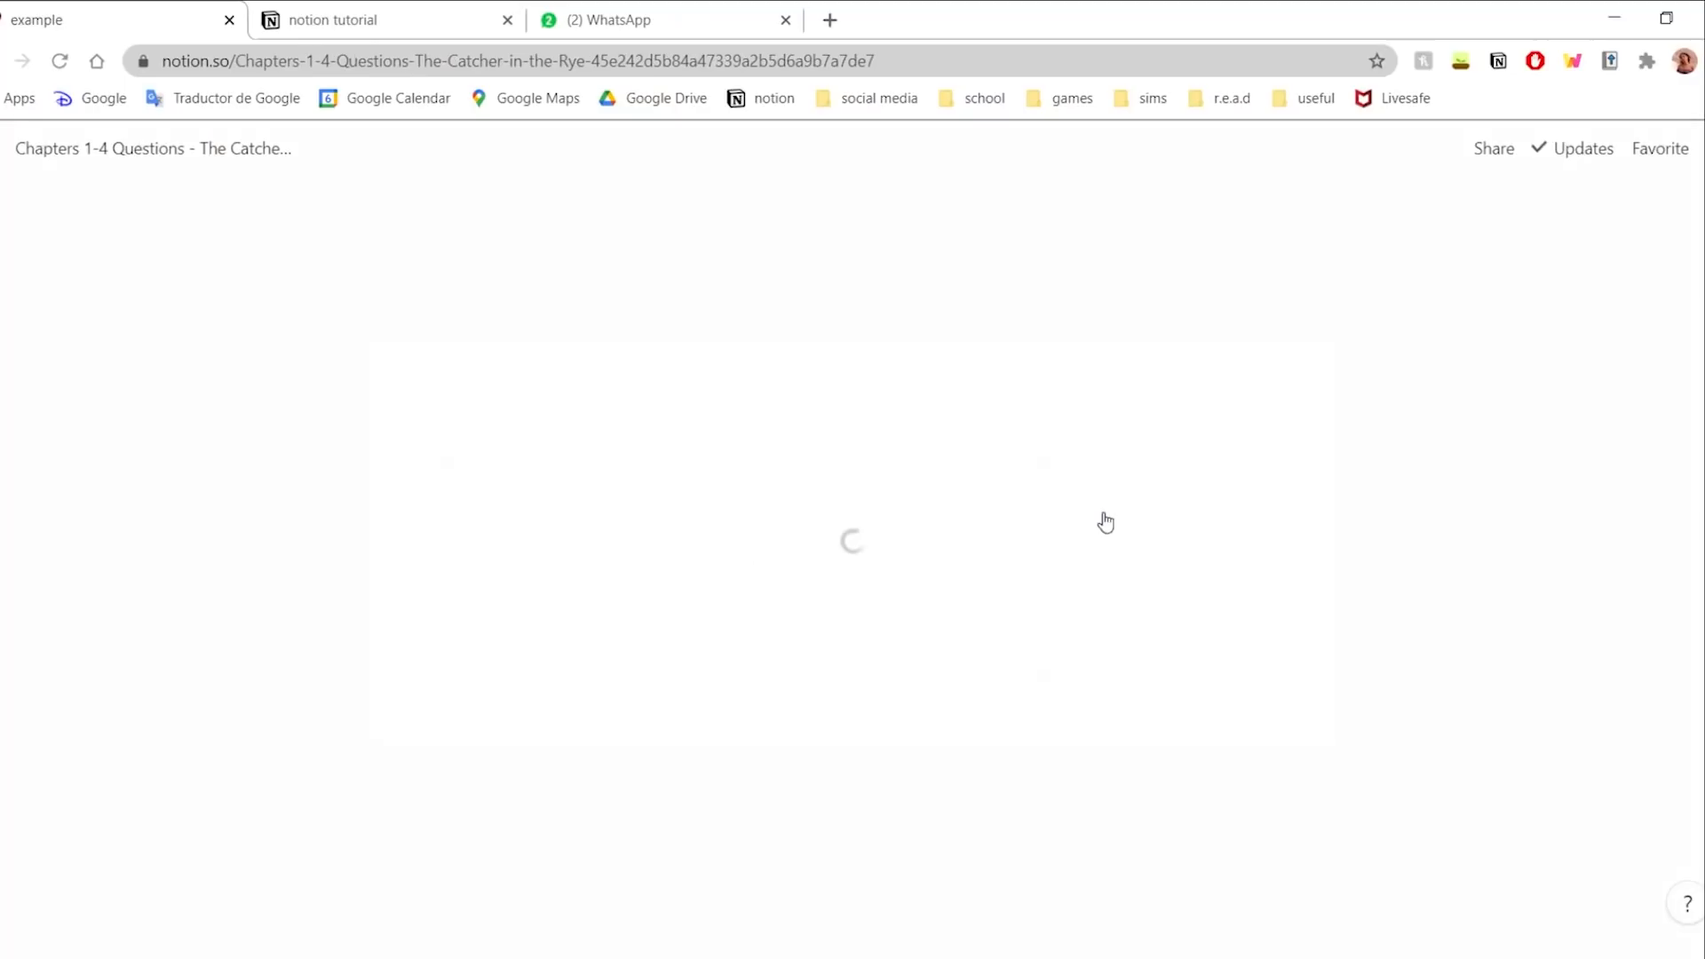
- Examine the imported page's title, numbered questions and answers to check how the text came through
scroll(821, 508, "down", 15)
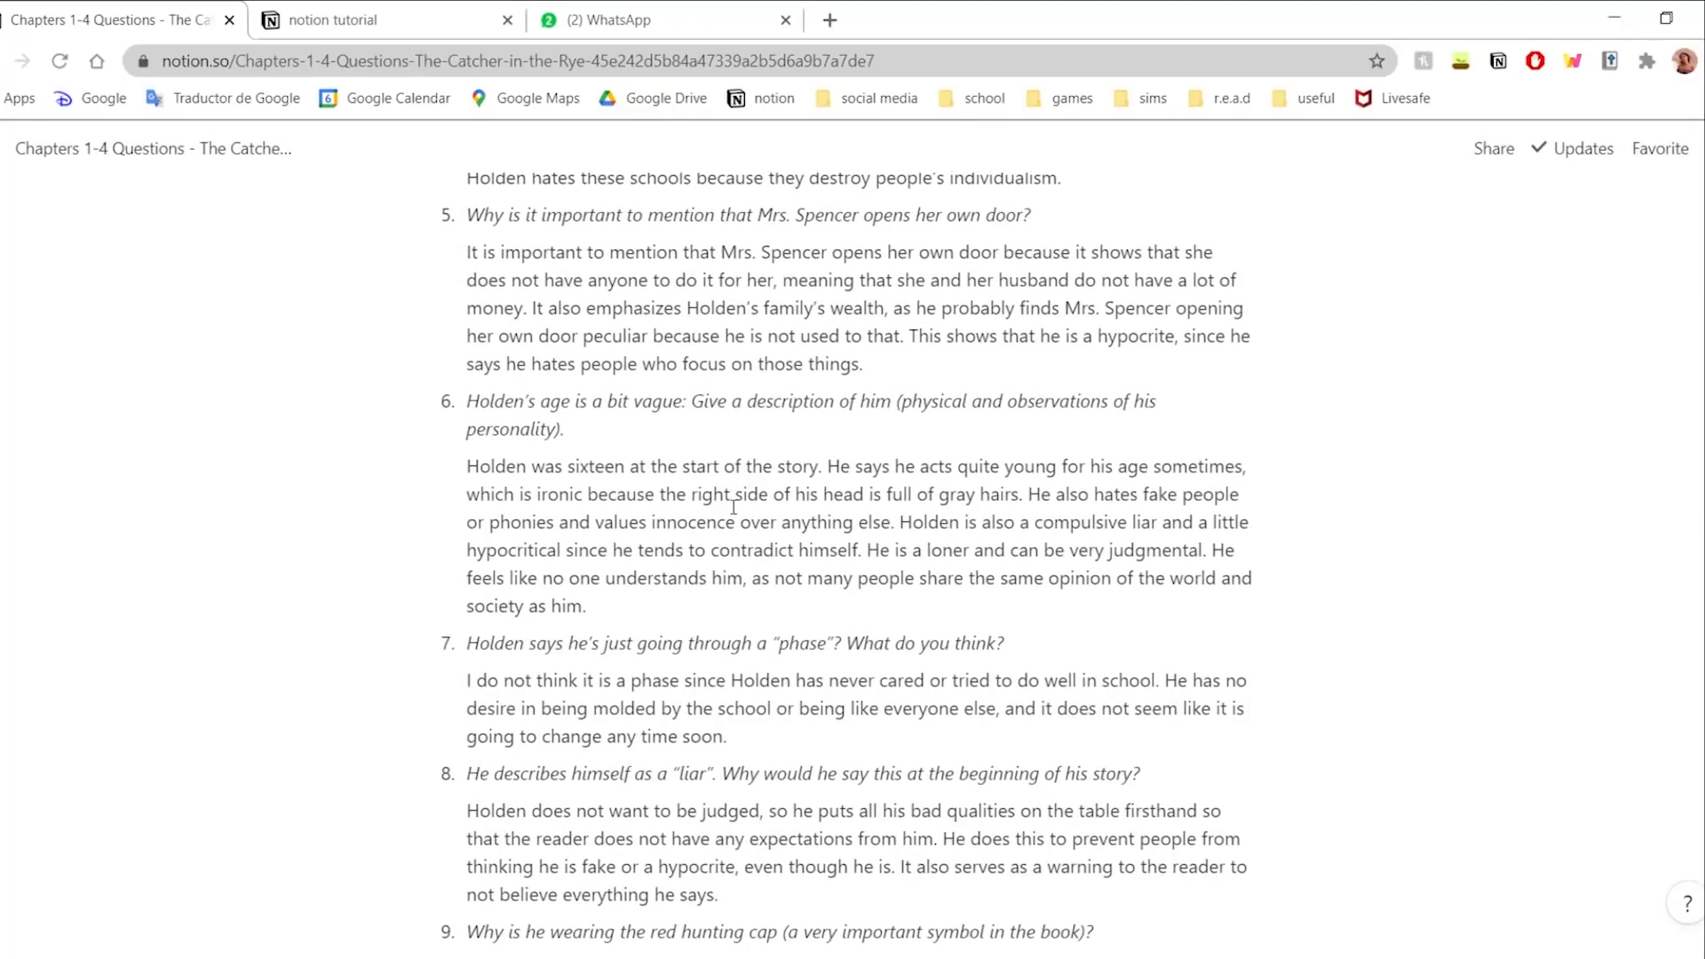
scroll(732, 499, "up", 4)
left_click_drag(586, 556, 392, 513)
left_click_drag(750, 641, 746, 668)
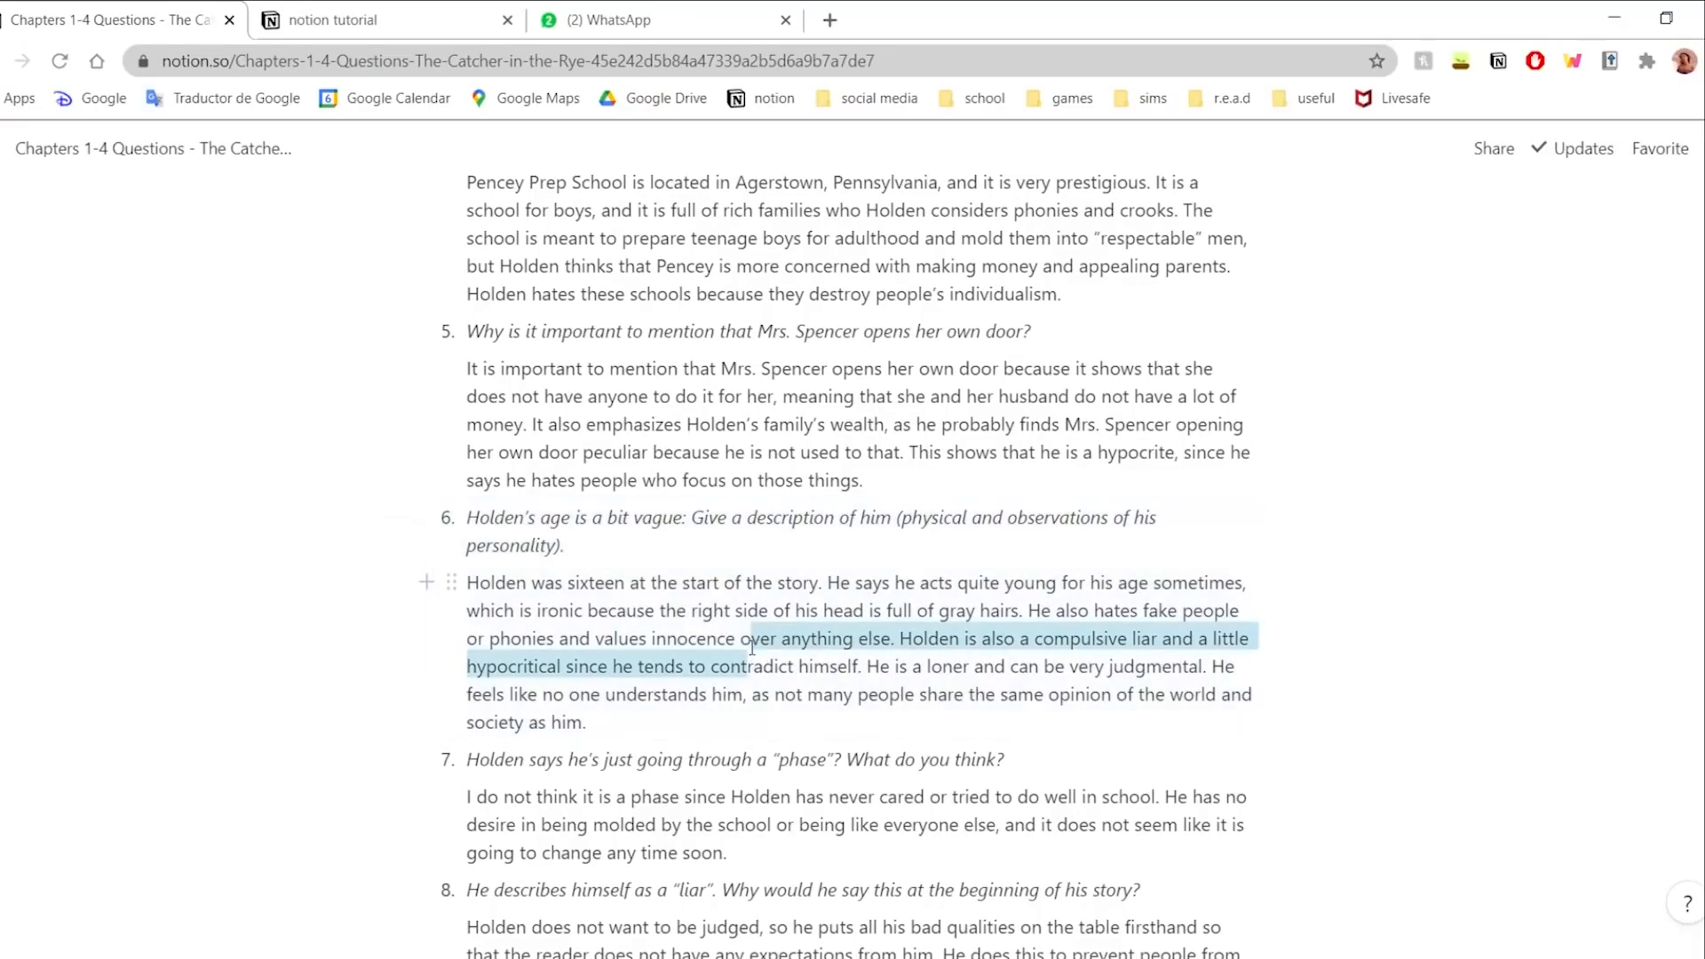
scroll(746, 626, "down", 5)
scroll(745, 626, "down", 5)
scroll(736, 626, "up", 9)
left_click(733, 630)
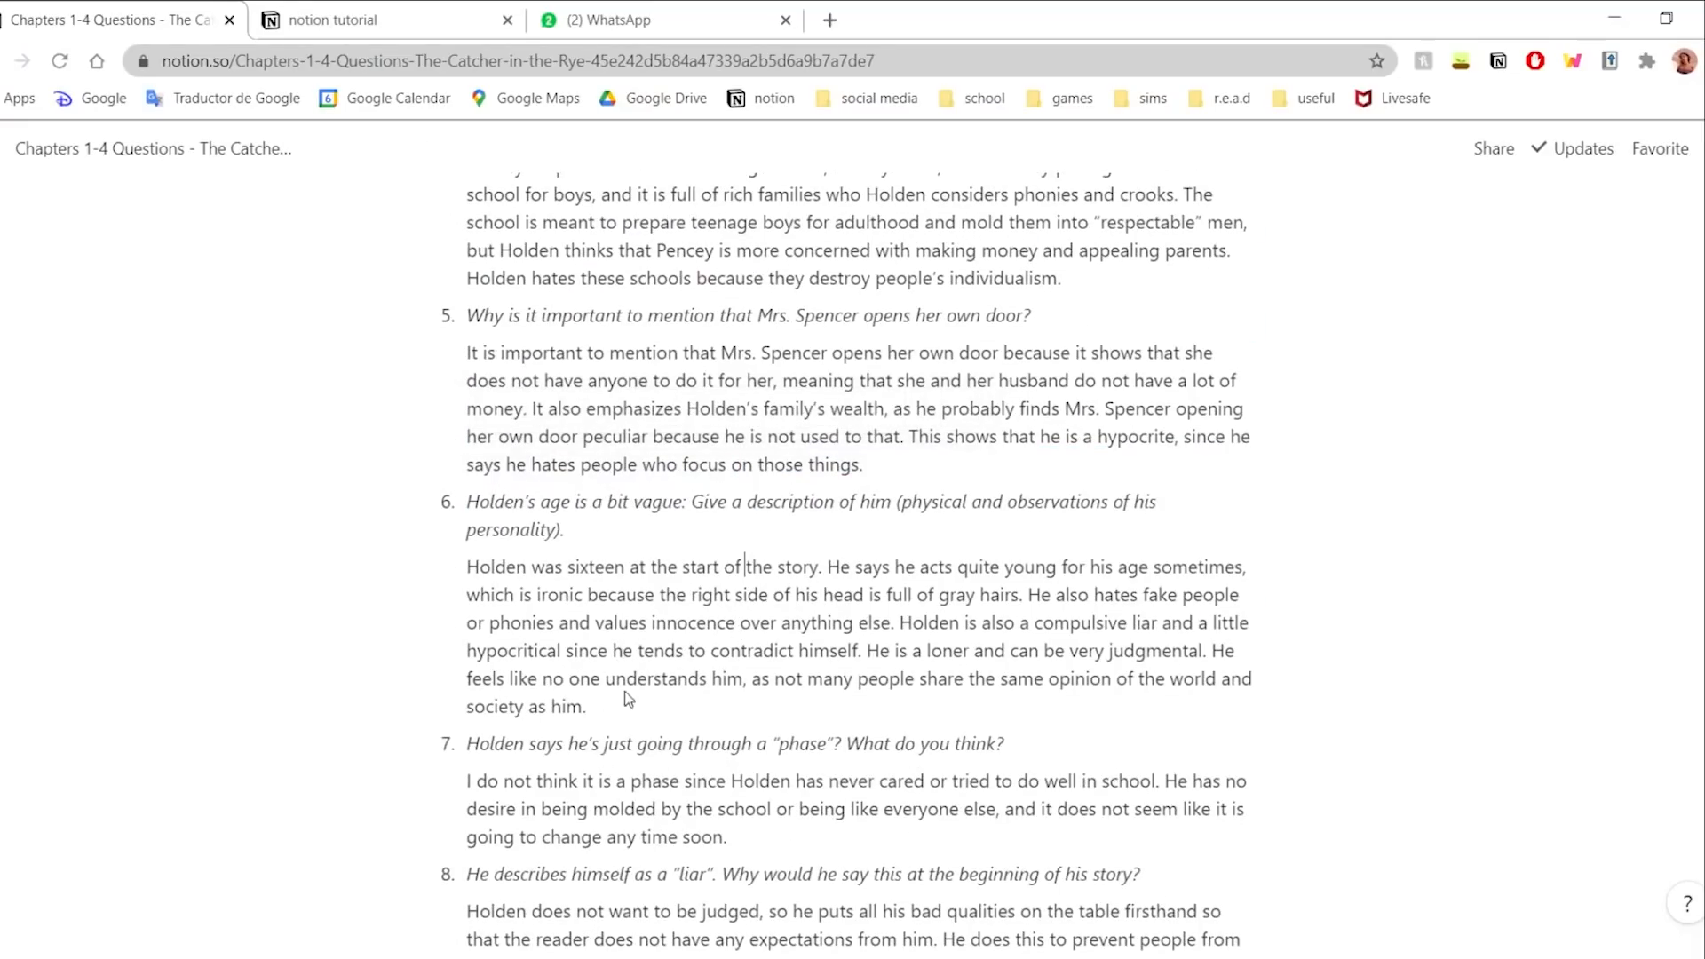
left_click(587, 599)
scroll(629, 617, "up", 10)
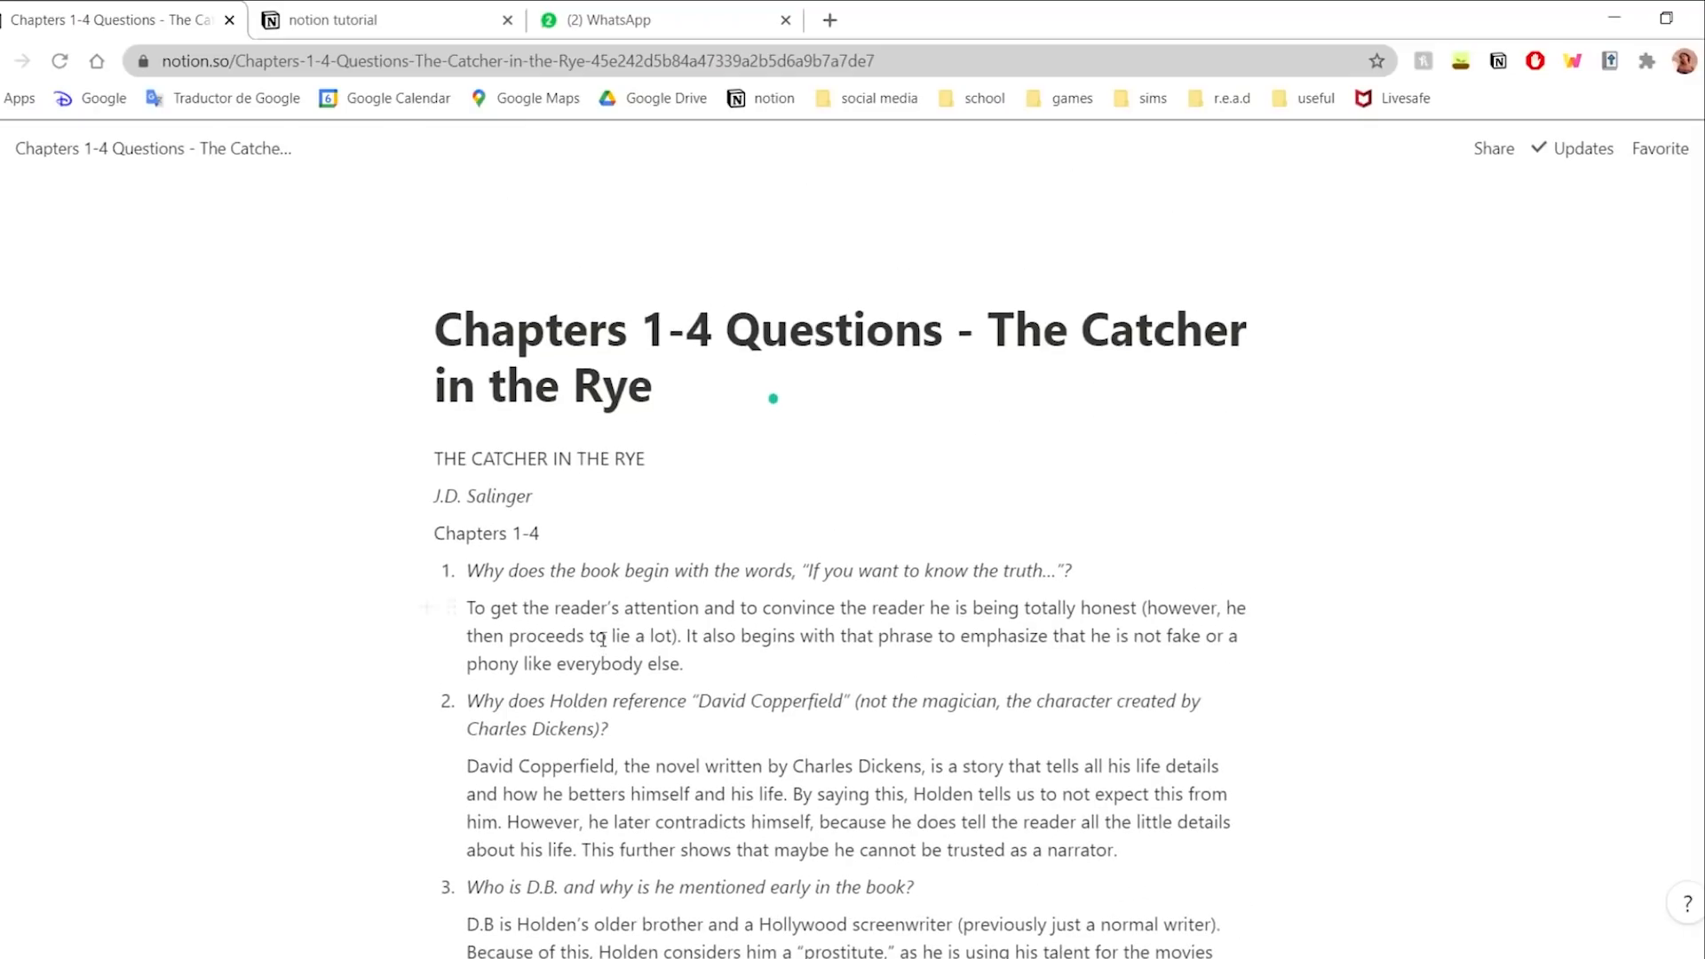
scroll(593, 655, "down", 4)
scroll(593, 655, "down", 5)
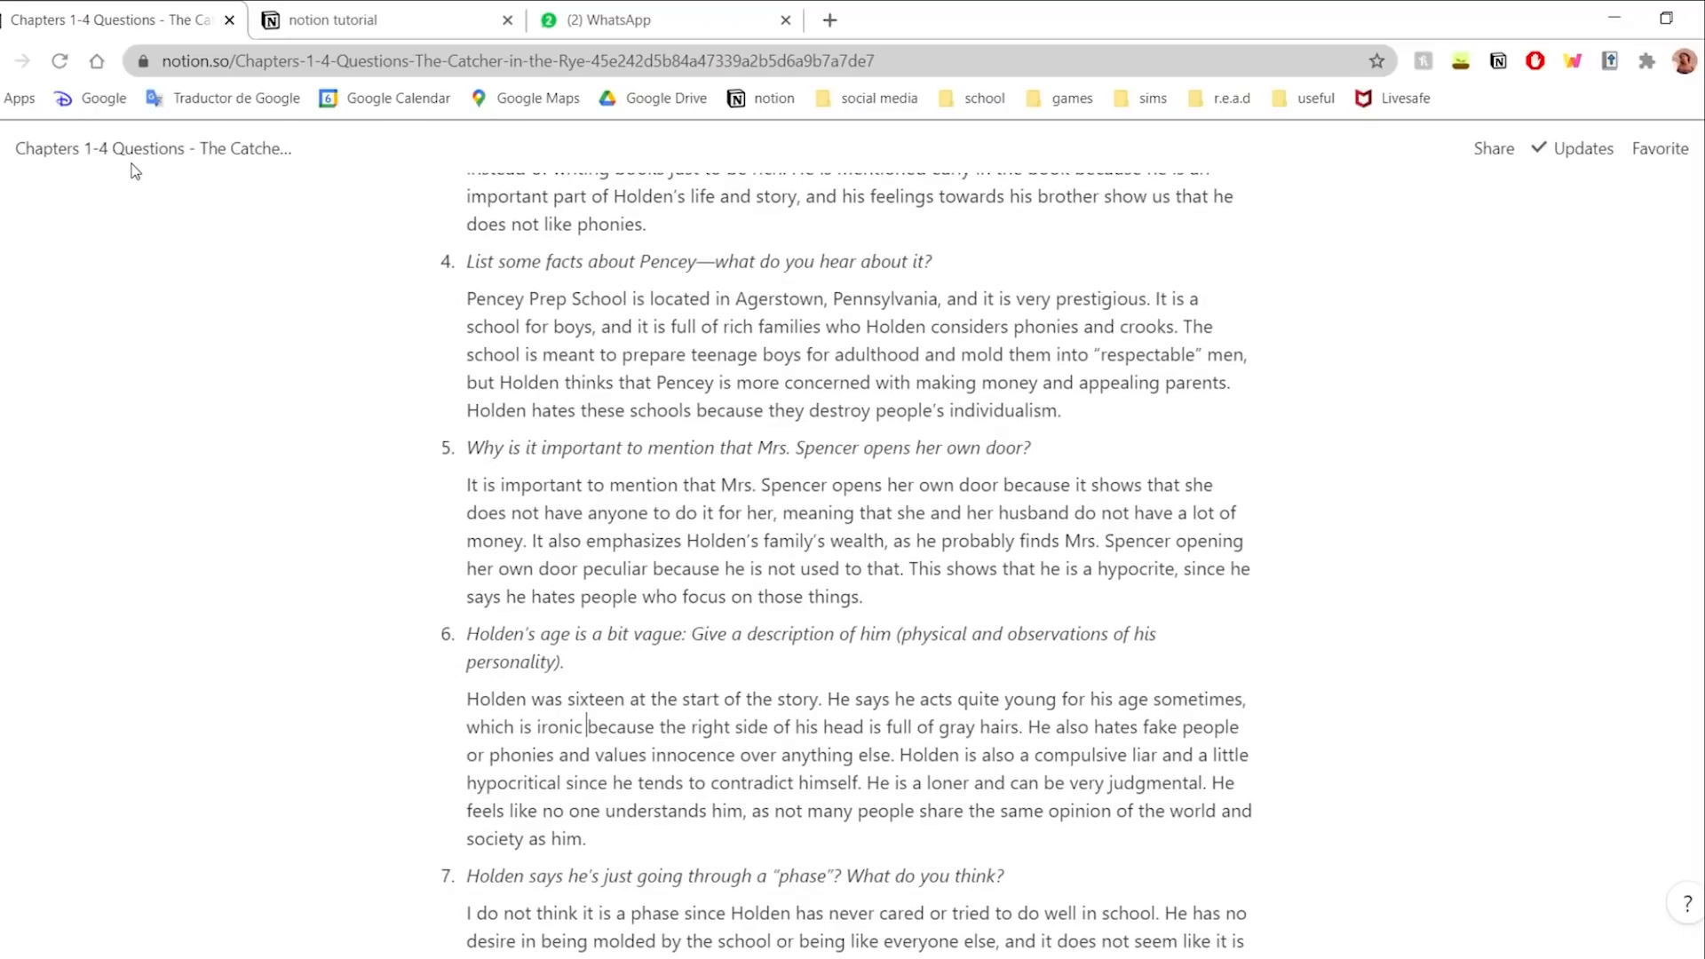
- Move the imported "Chapters 1-4 Questions" page into the "example" page and return to "example"
mouse_move(38, 170)
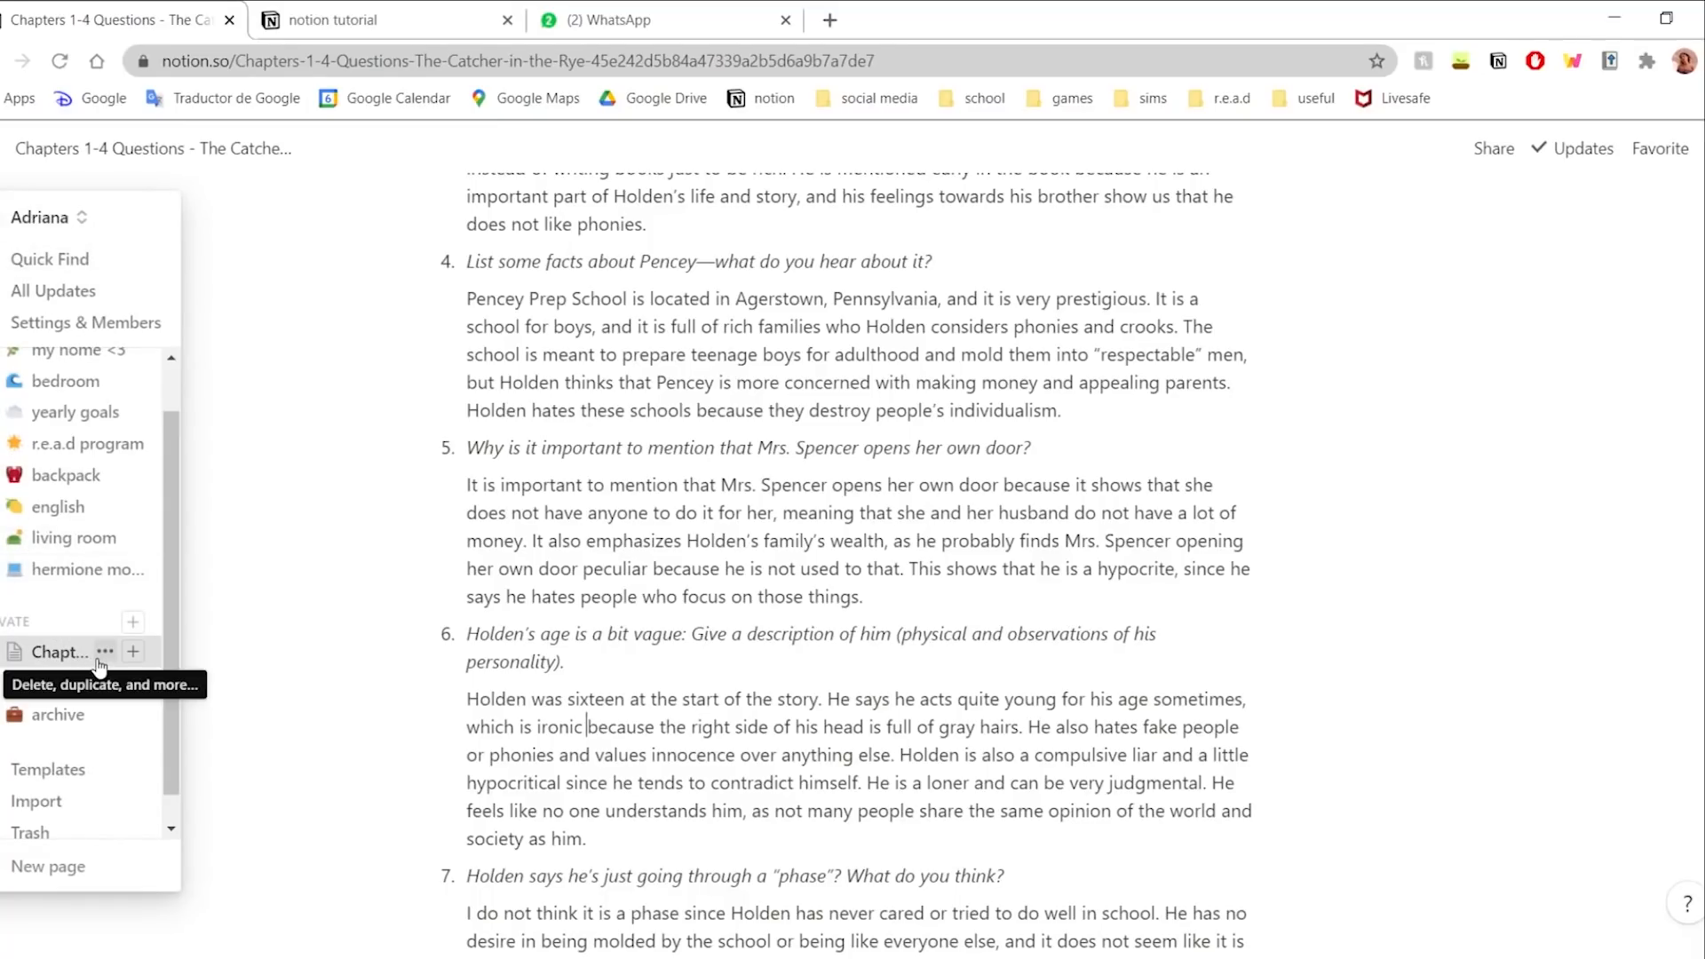
left_click(105, 651)
left_click(180, 831)
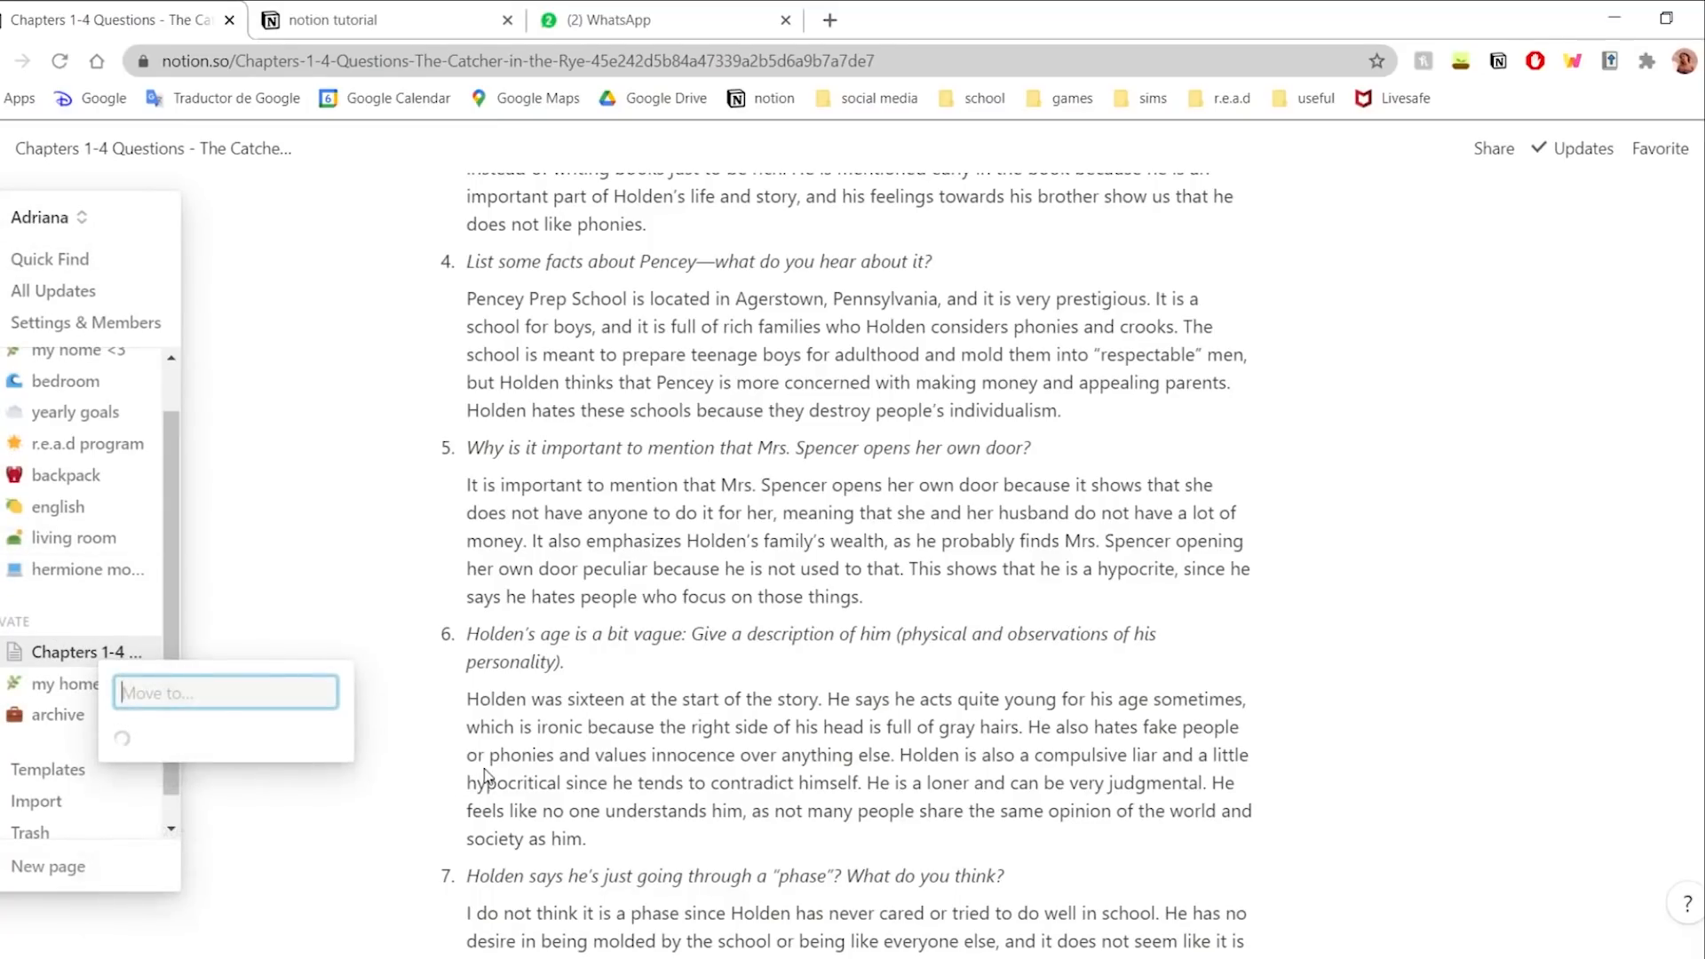
type("example")
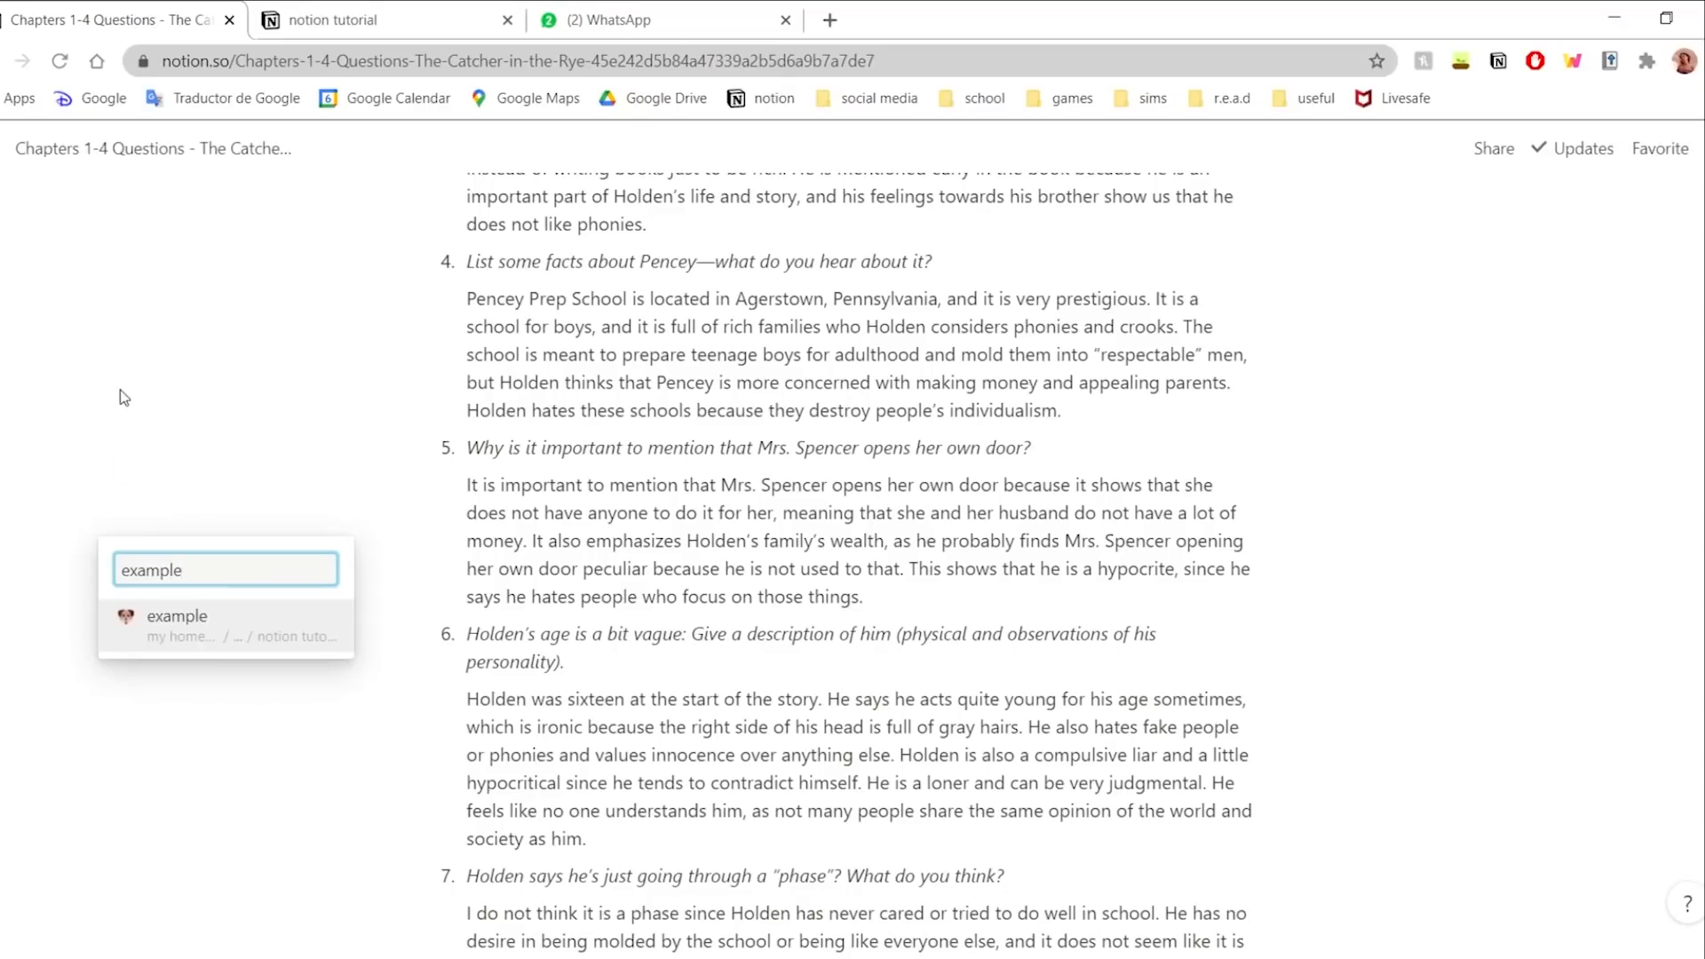
left_click(297, 628)
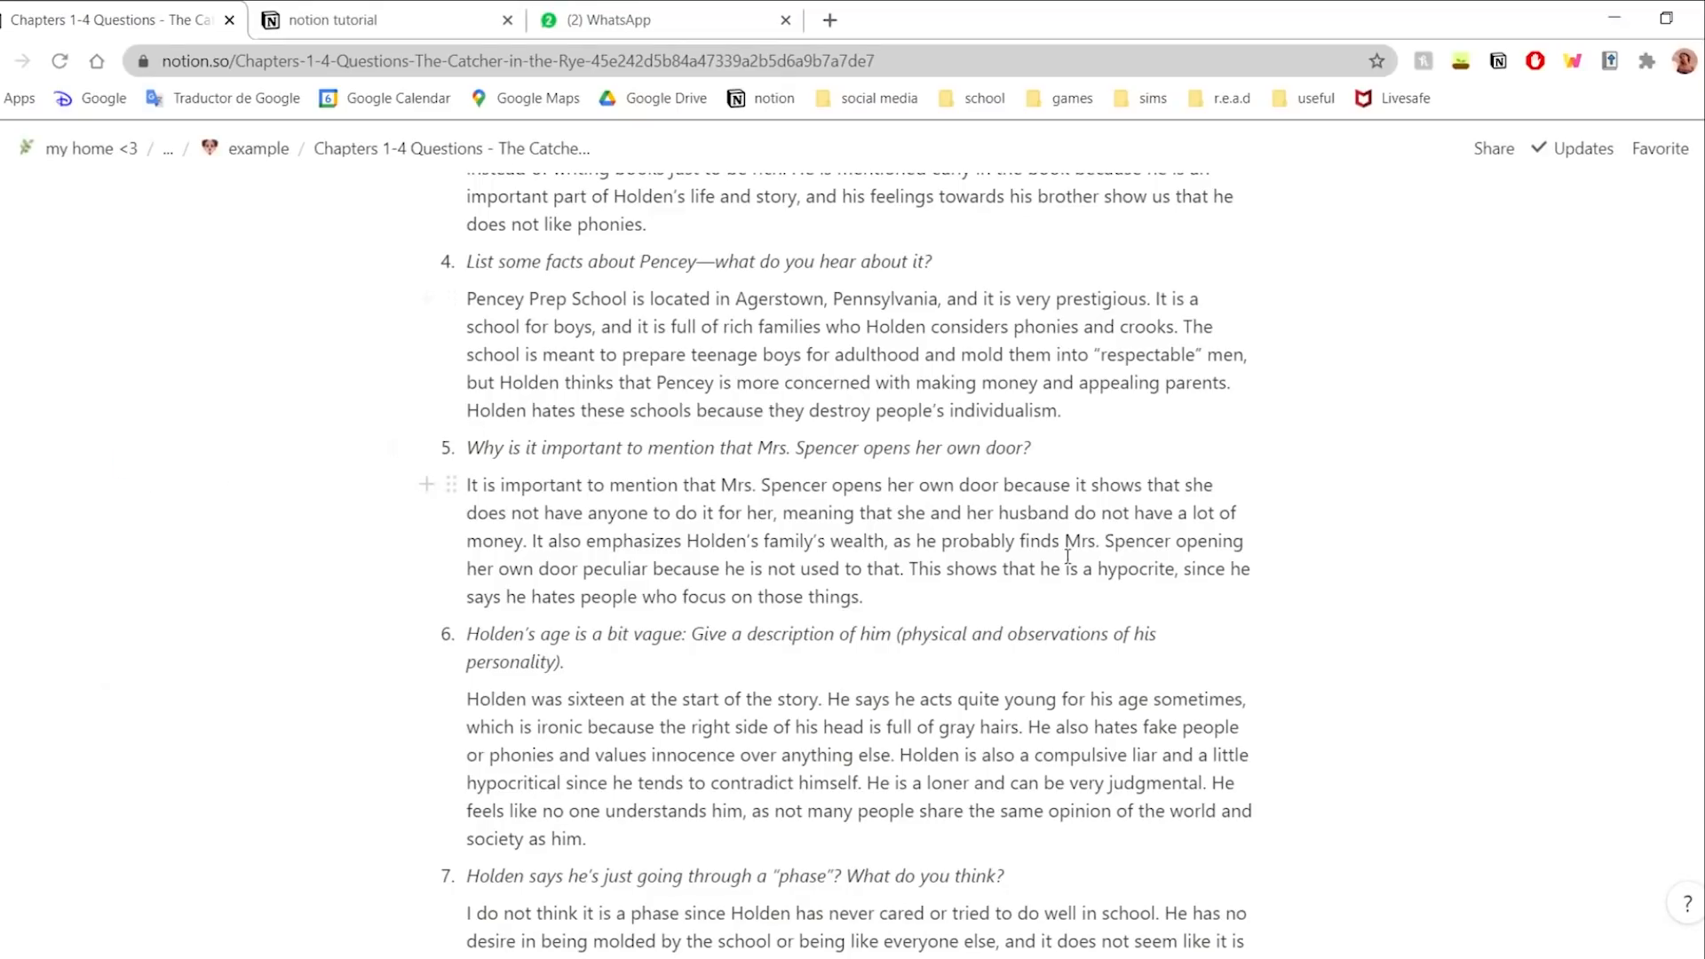
left_click(271, 152)
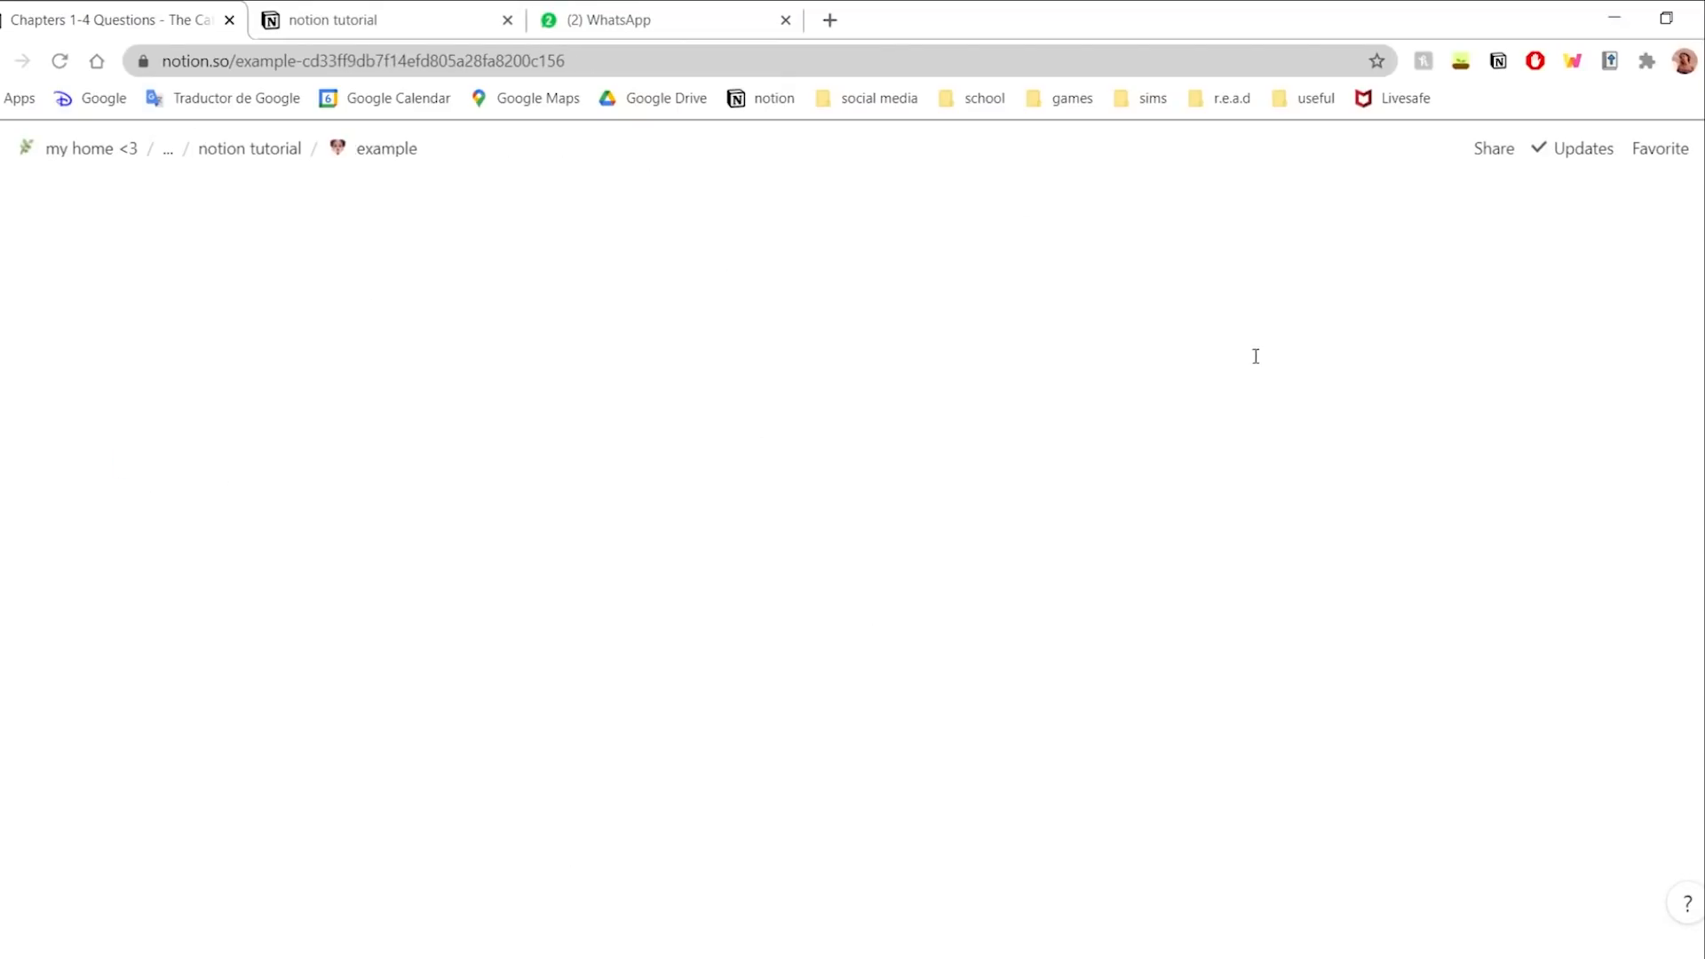
- Embed the uploaded file "10 Fun Games You Can Play over Facetime and Zoom" below the imported page's link
left_click(675, 737)
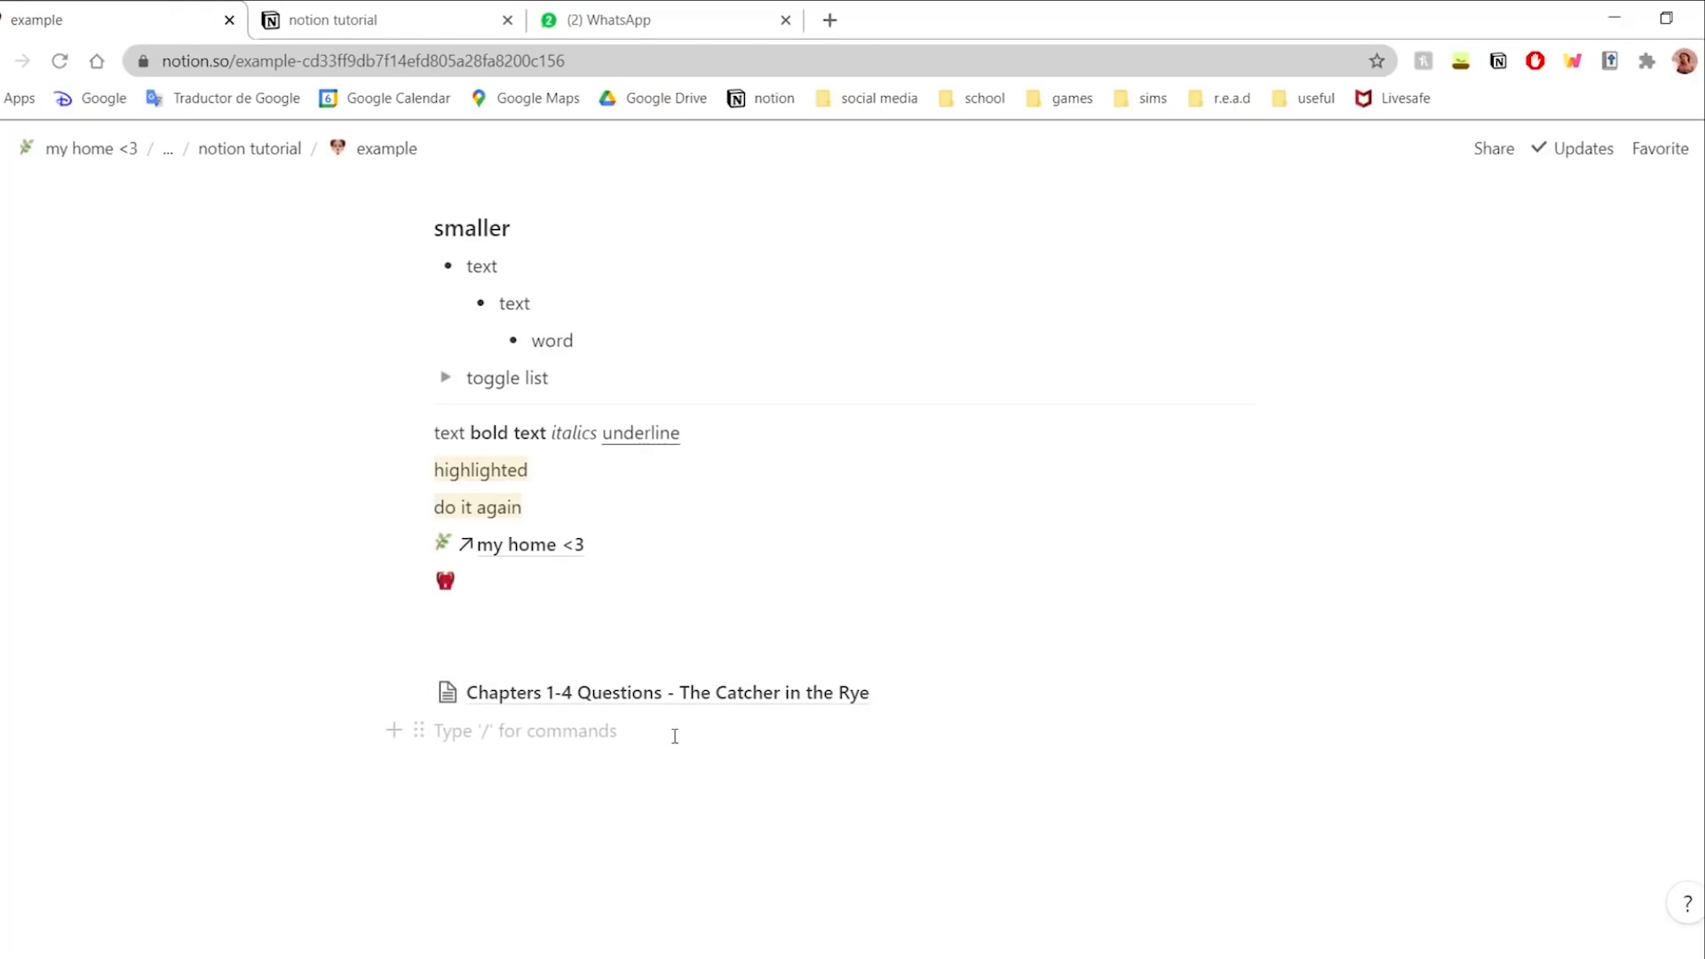
type("/")
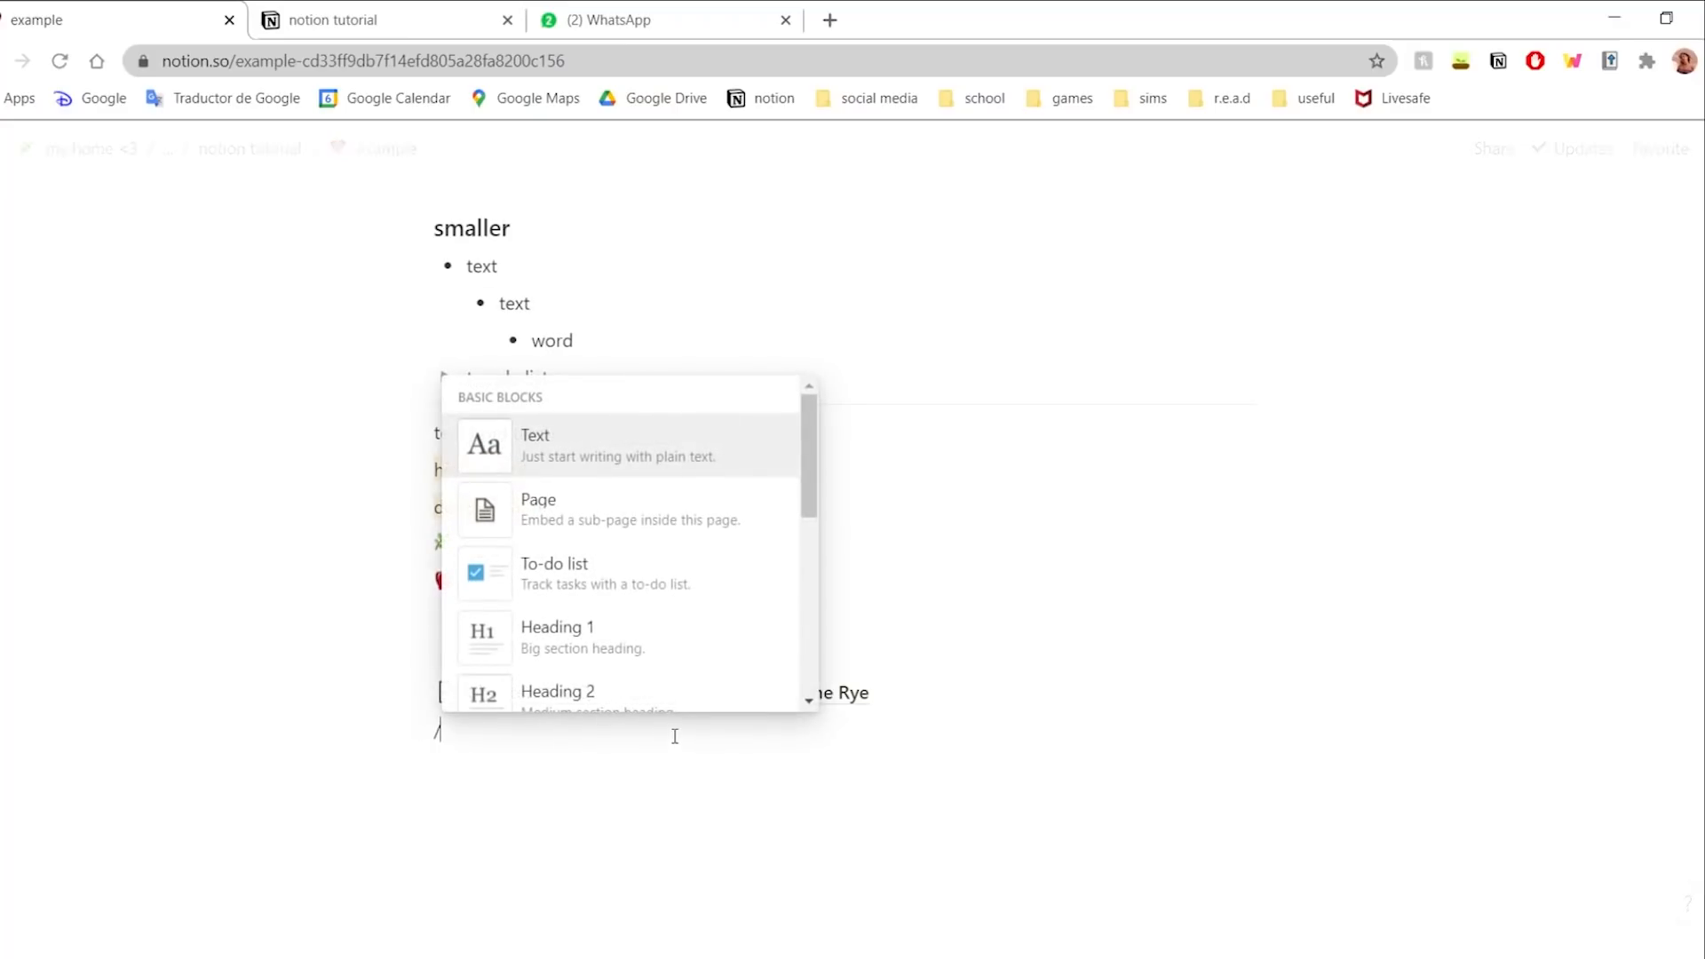
type("em")
key("BackSpace")
key("BackSpace")
key("BackSpace")
type("/e")
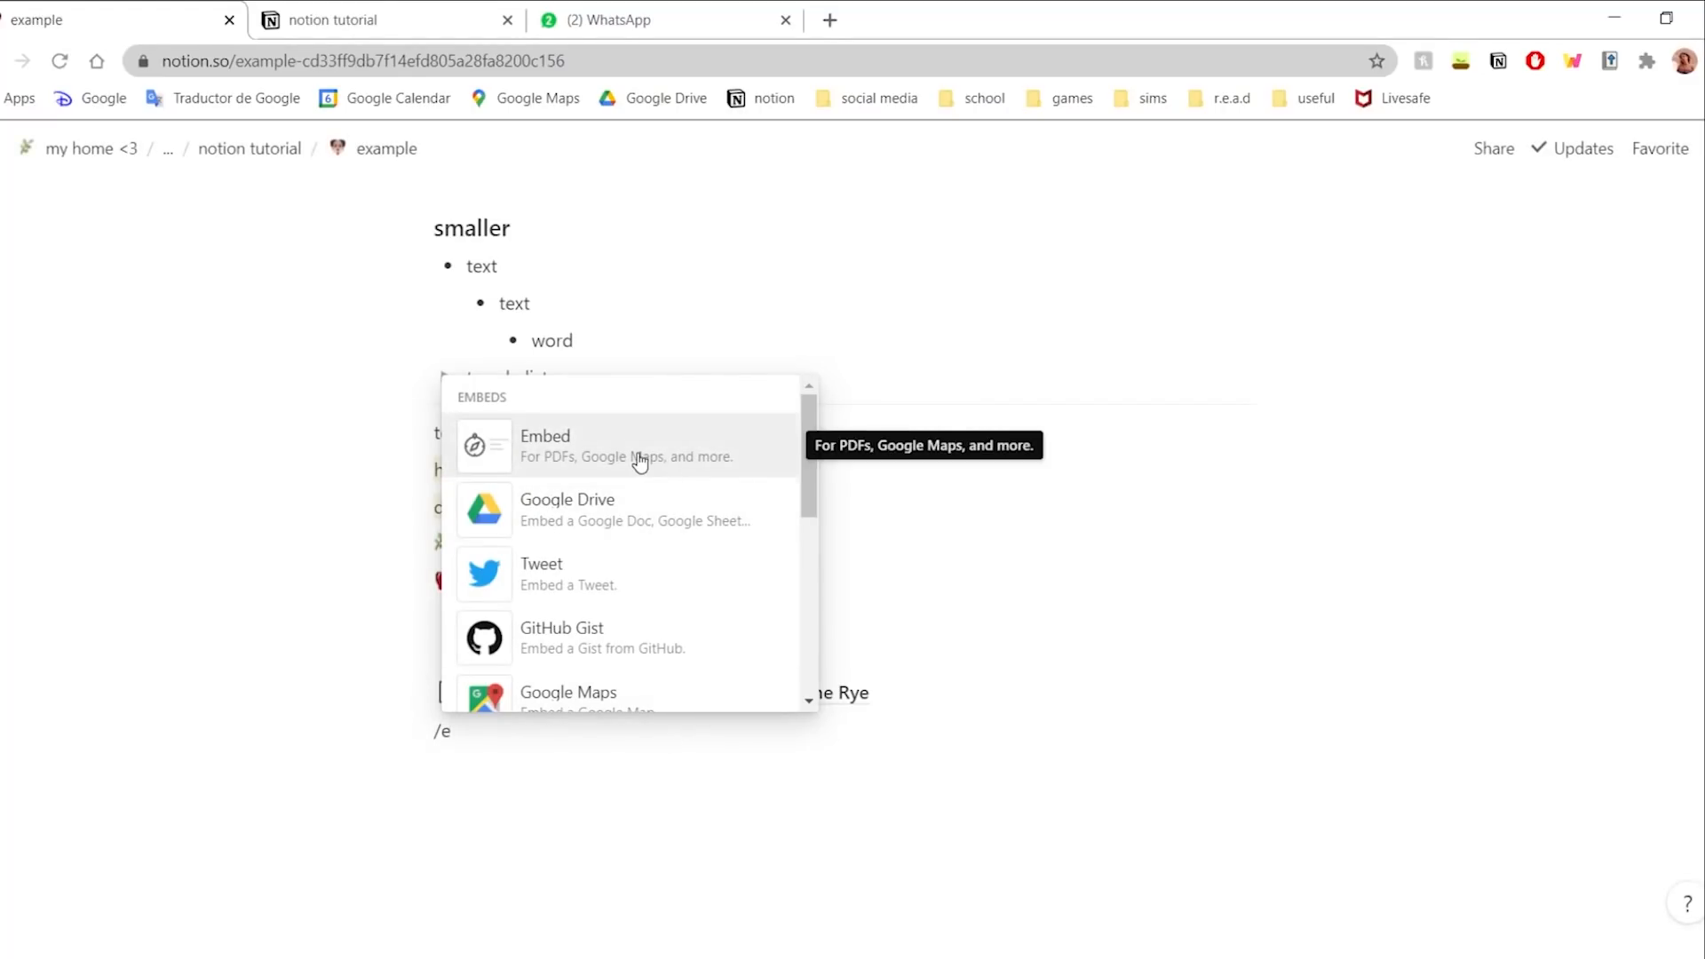
left_click(698, 440)
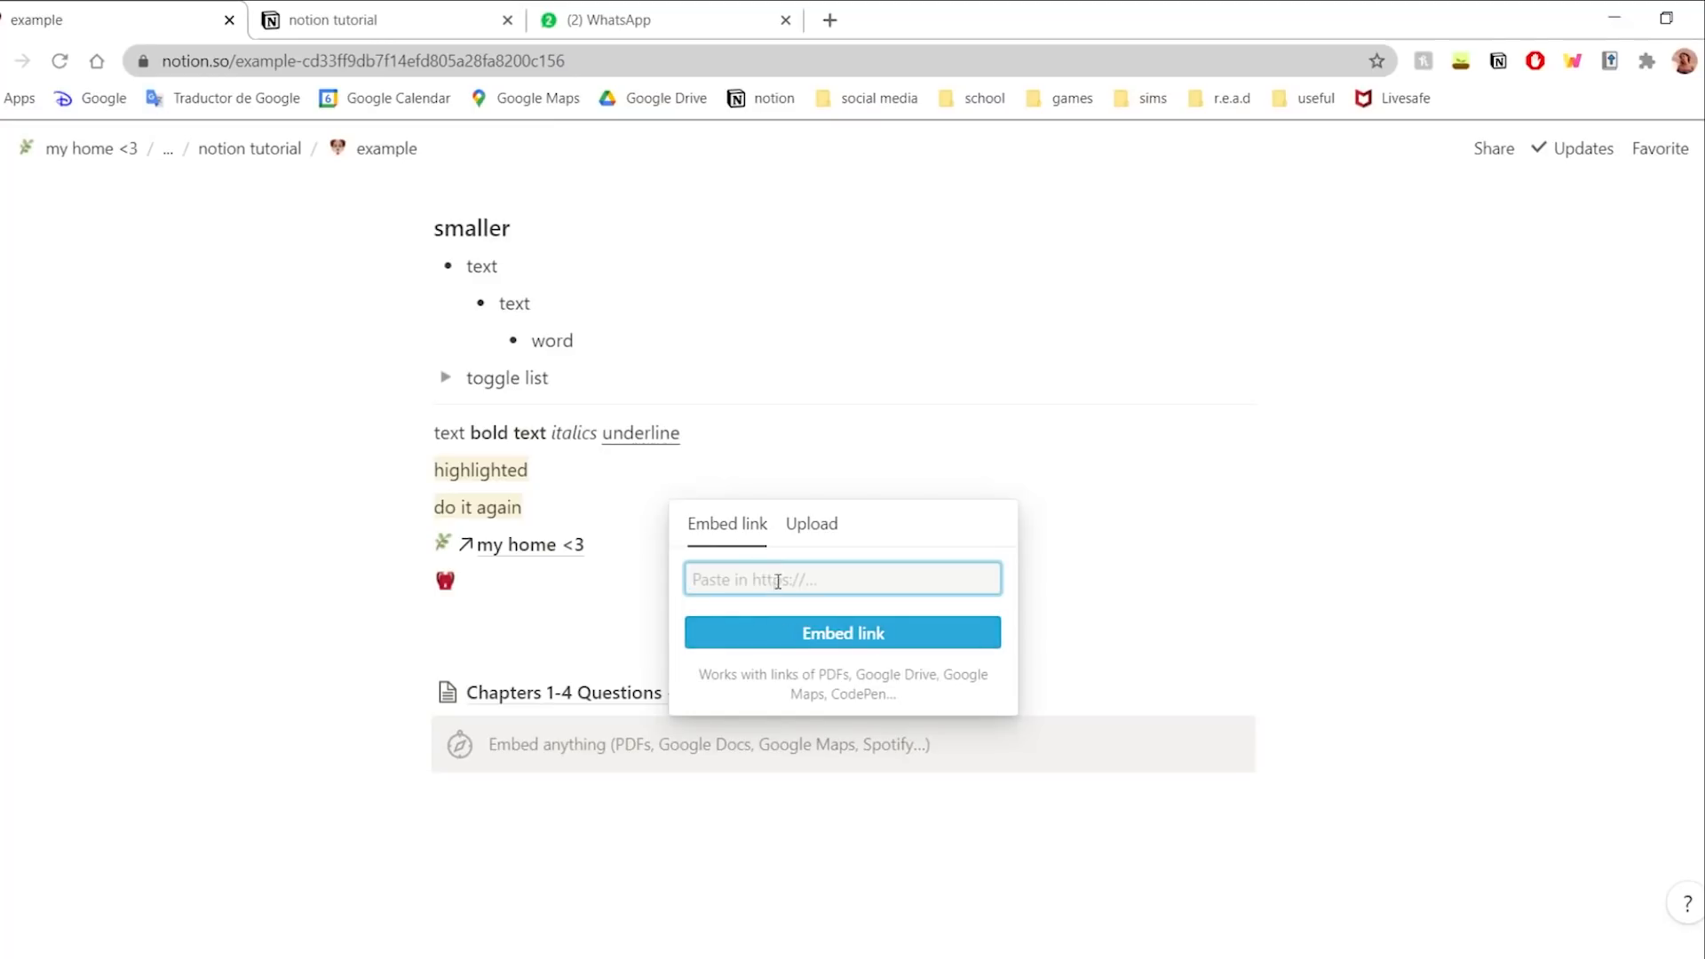
left_click(810, 526)
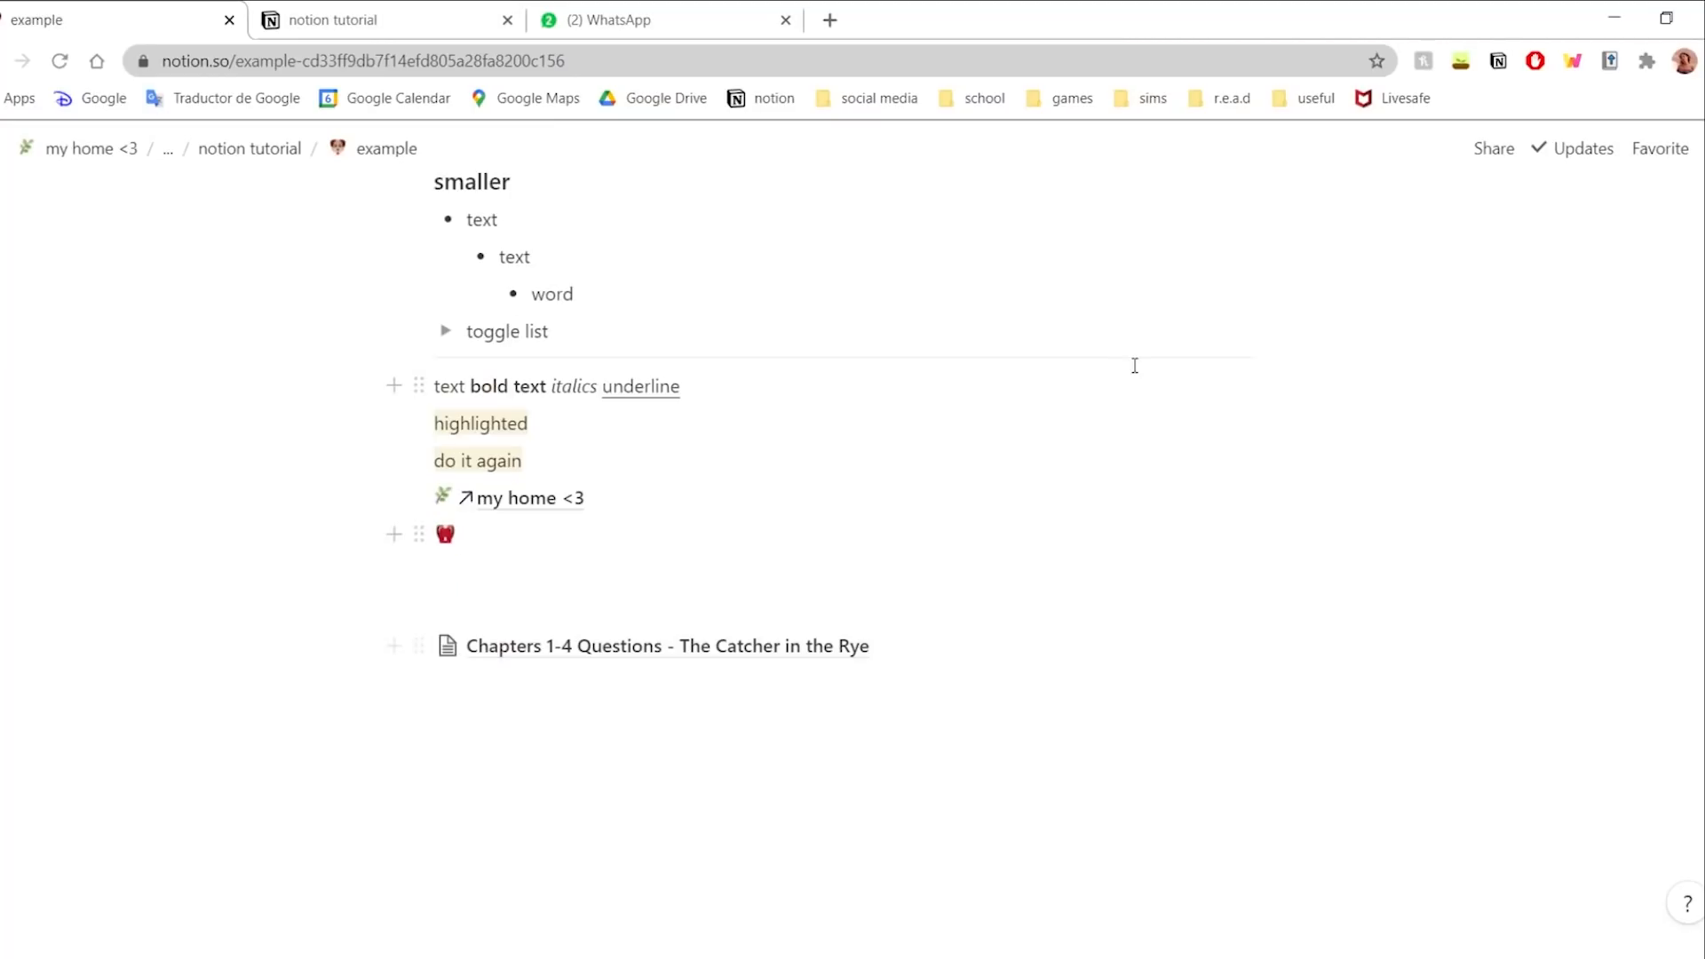
- Examine the embedded document by reading through its contents inside the embed block
scroll(914, 476, "down", 1)
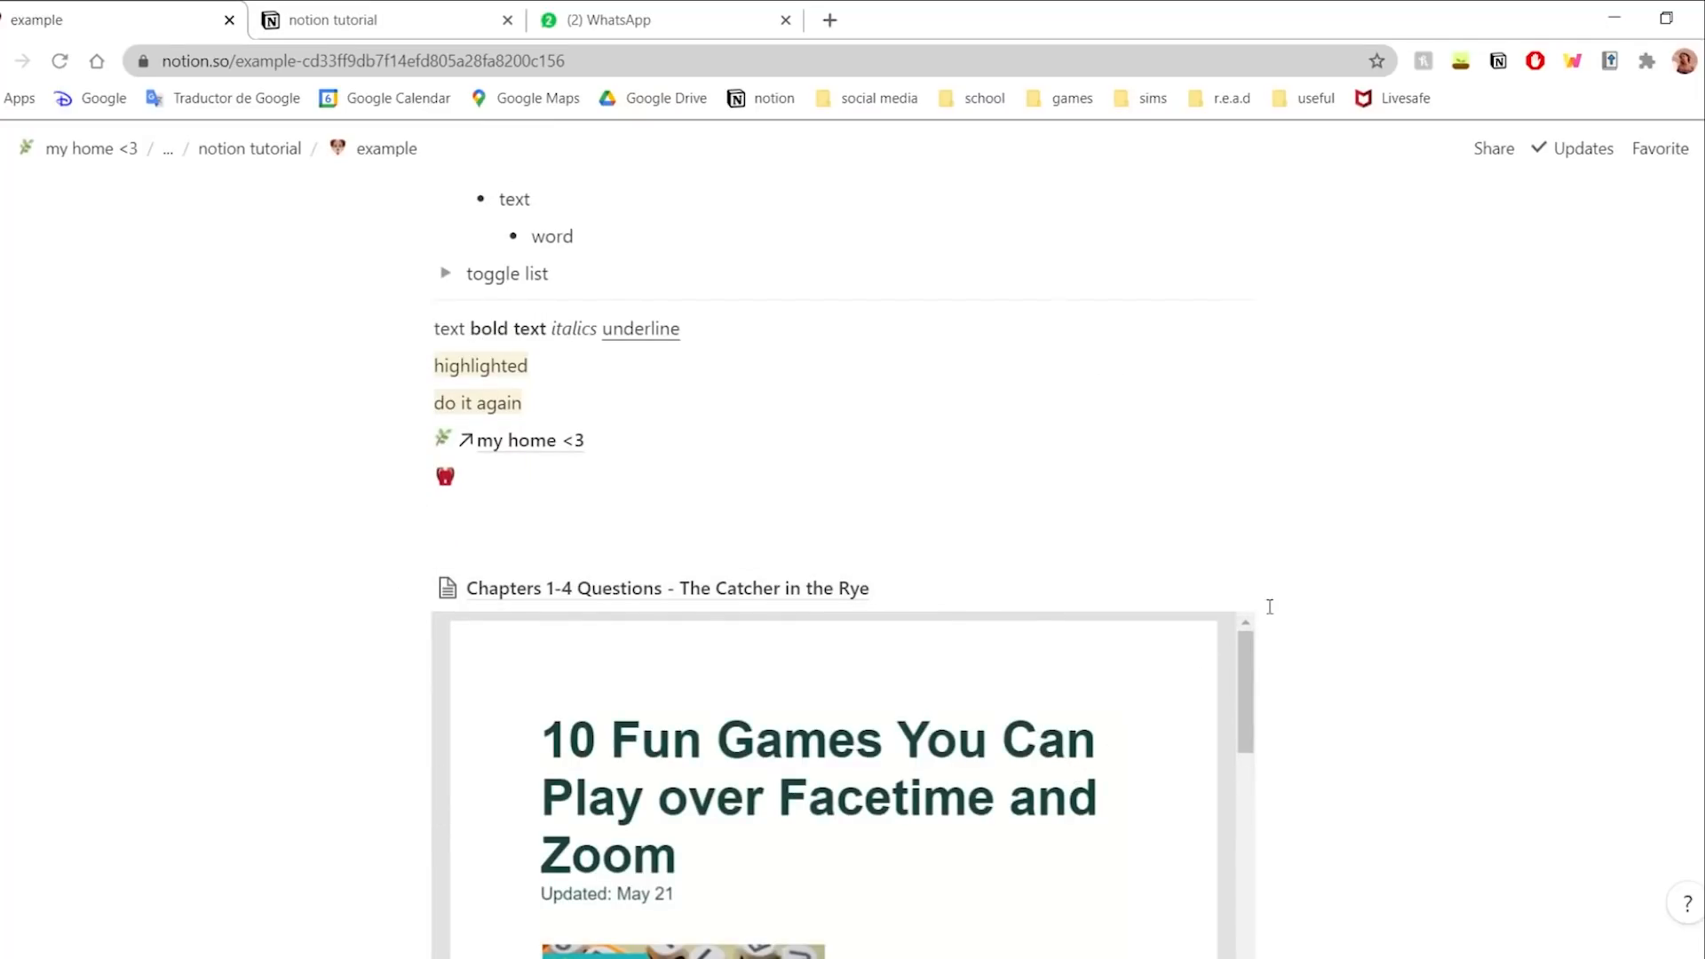
scroll(1142, 776, "down", 5)
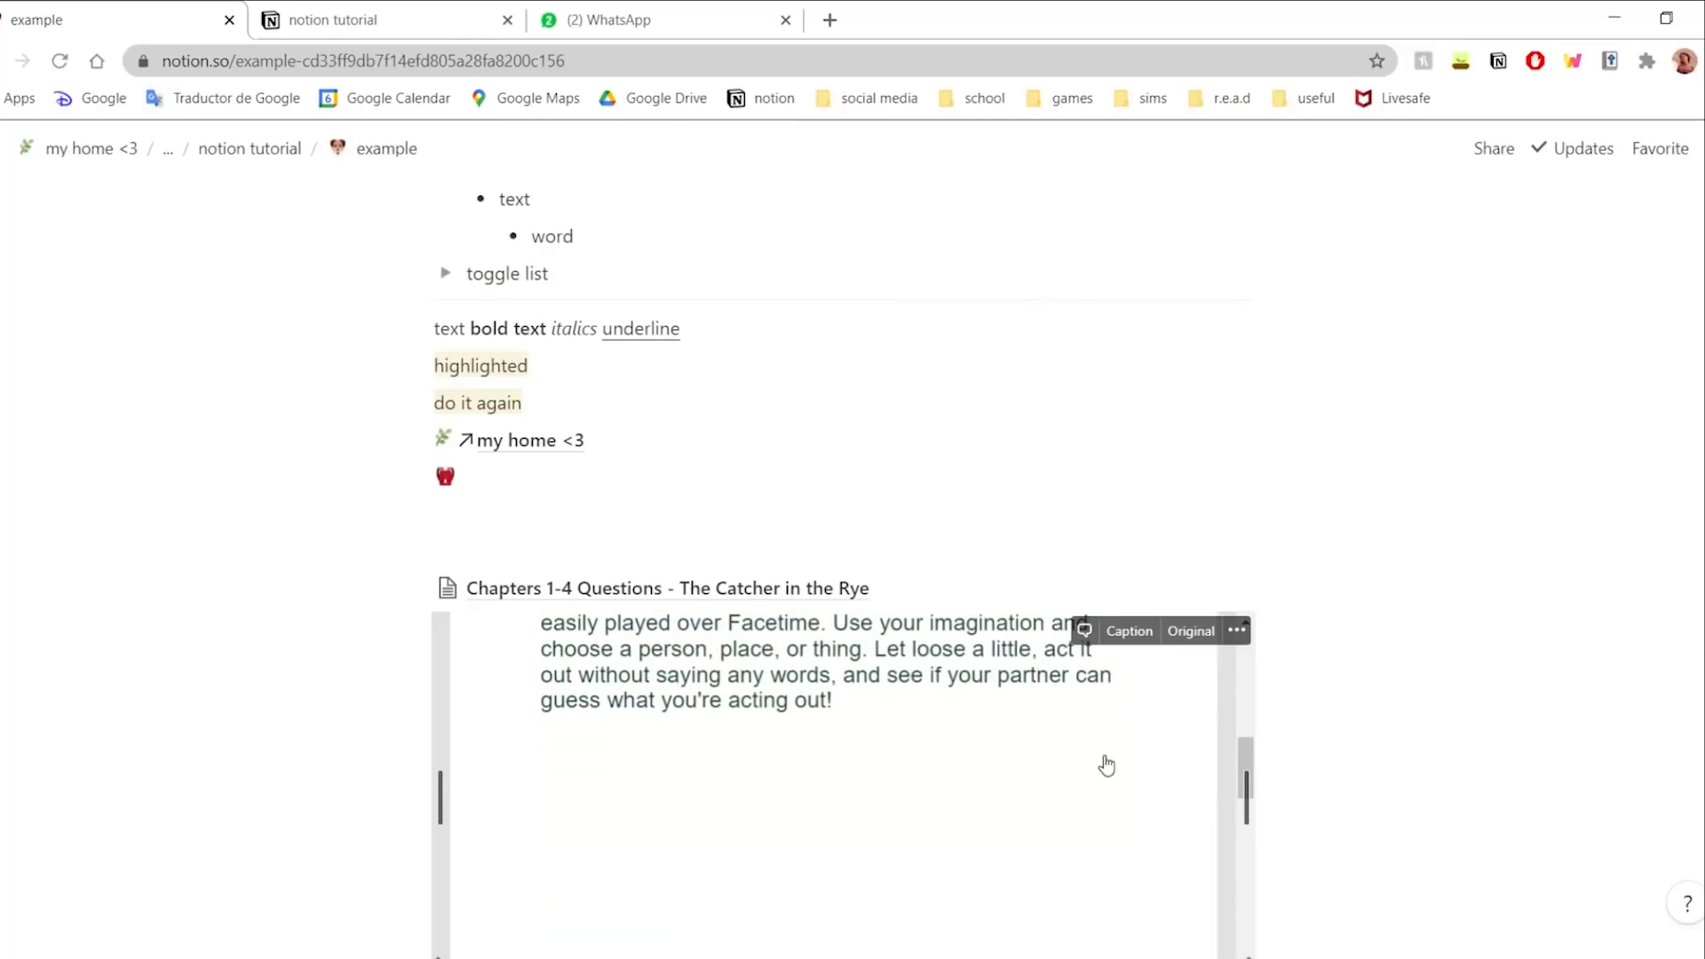
scroll(1371, 663, "down", 5)
scroll(1314, 662, "up", 4)
scroll(1098, 713, "up", 3)
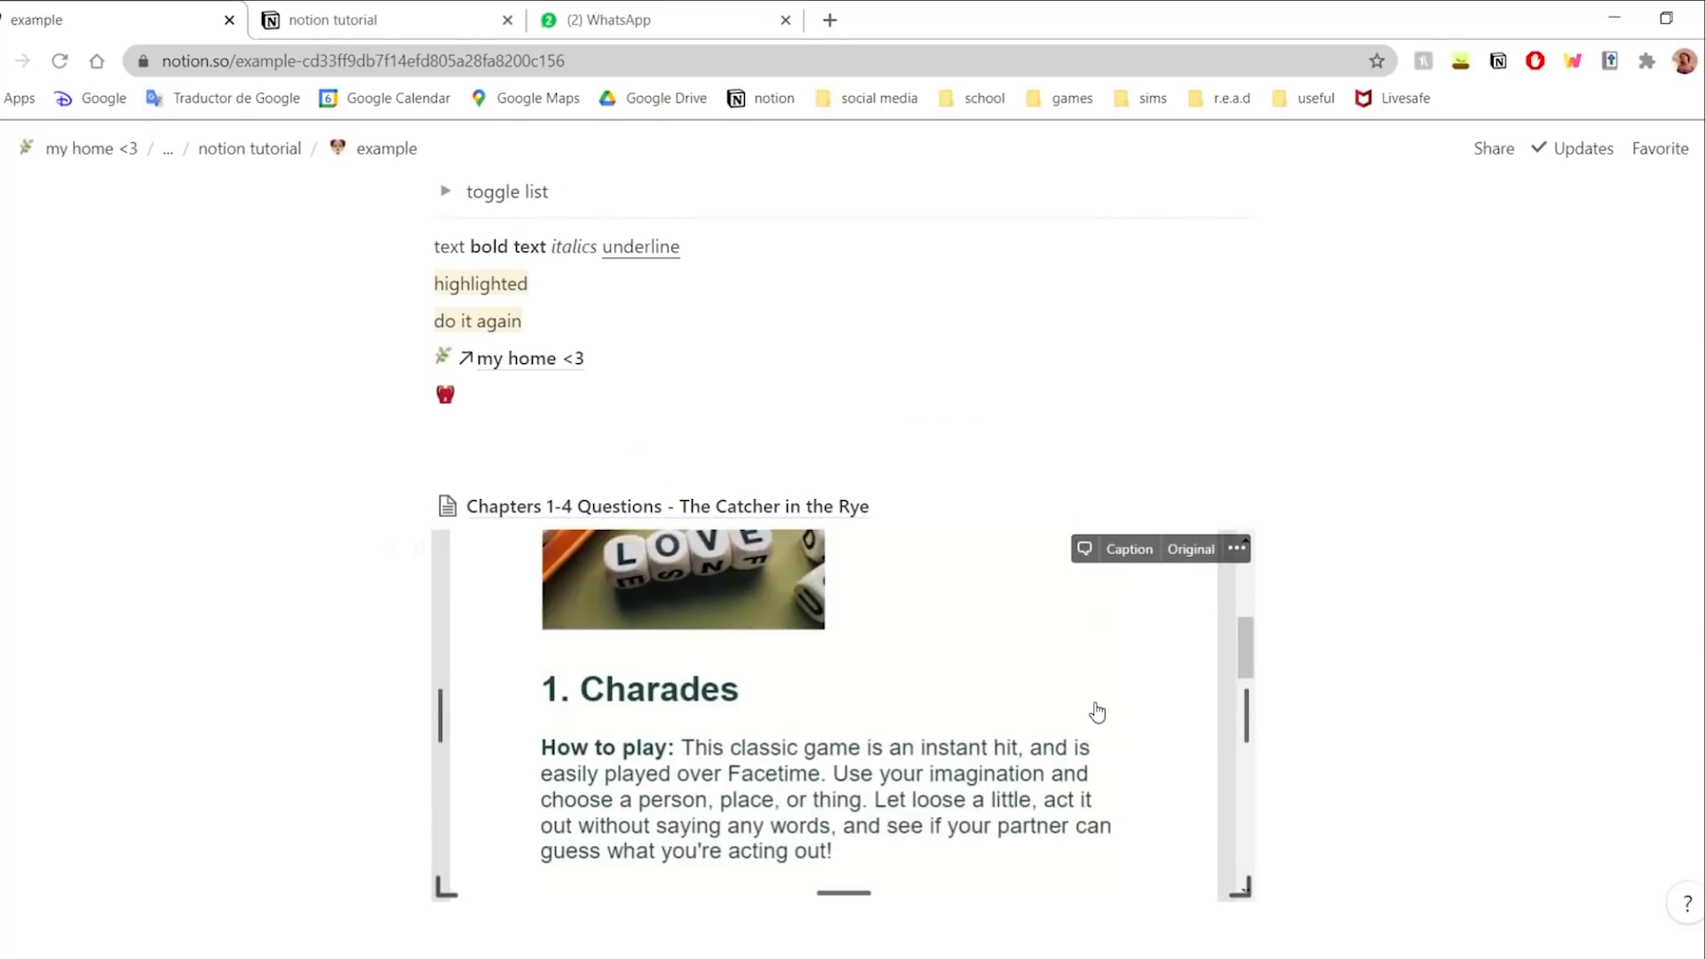
scroll(1098, 713, "up", 4)
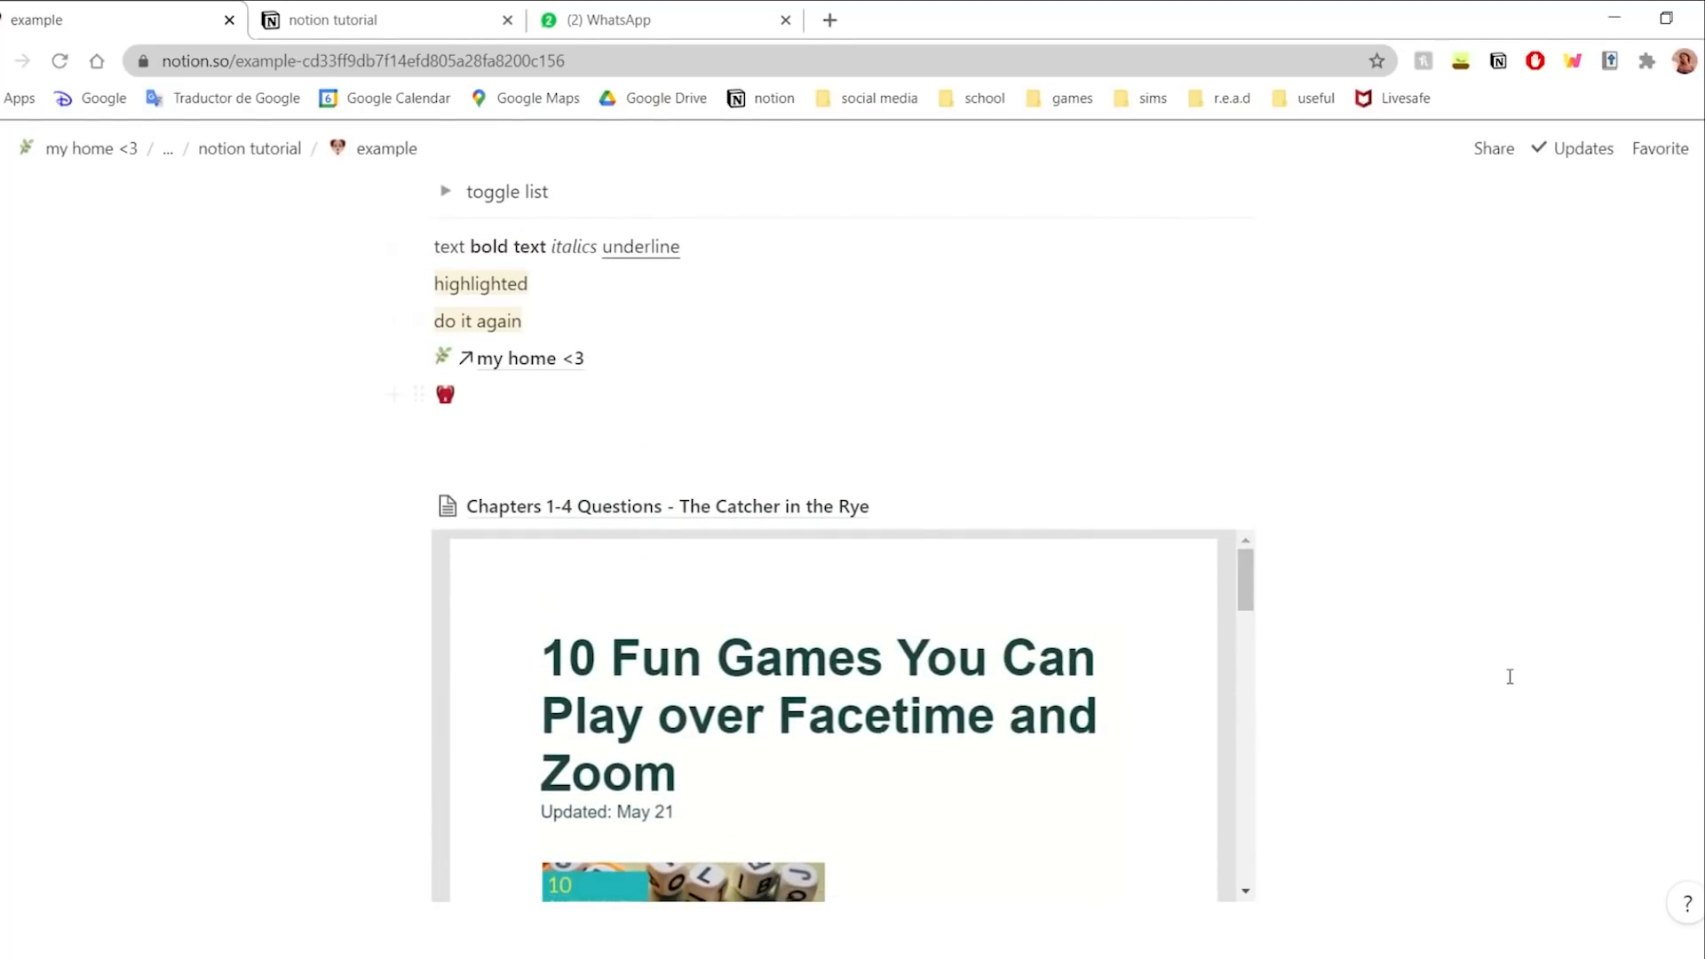
scroll(1501, 684, "down", 3)
scroll(1421, 711, "up", 3)
scroll(1198, 768, "down", 3)
scroll(1190, 728, "up", 3)
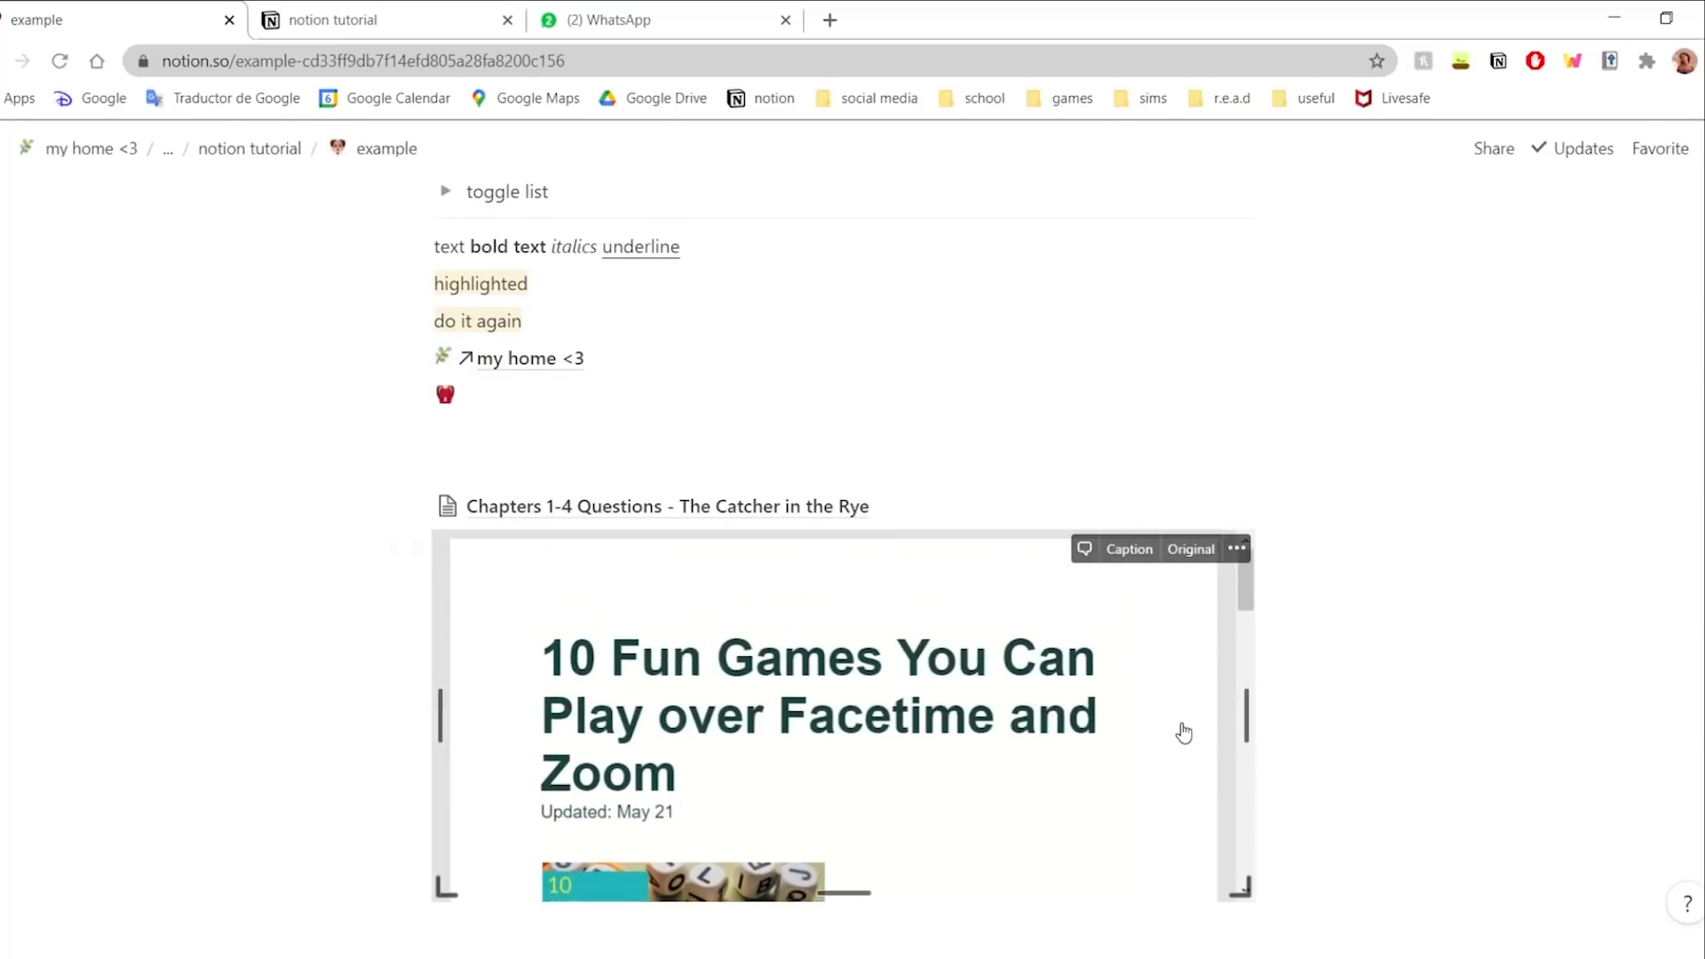
scroll(1164, 714, "down", 1)
scroll(959, 675, "down", 2)
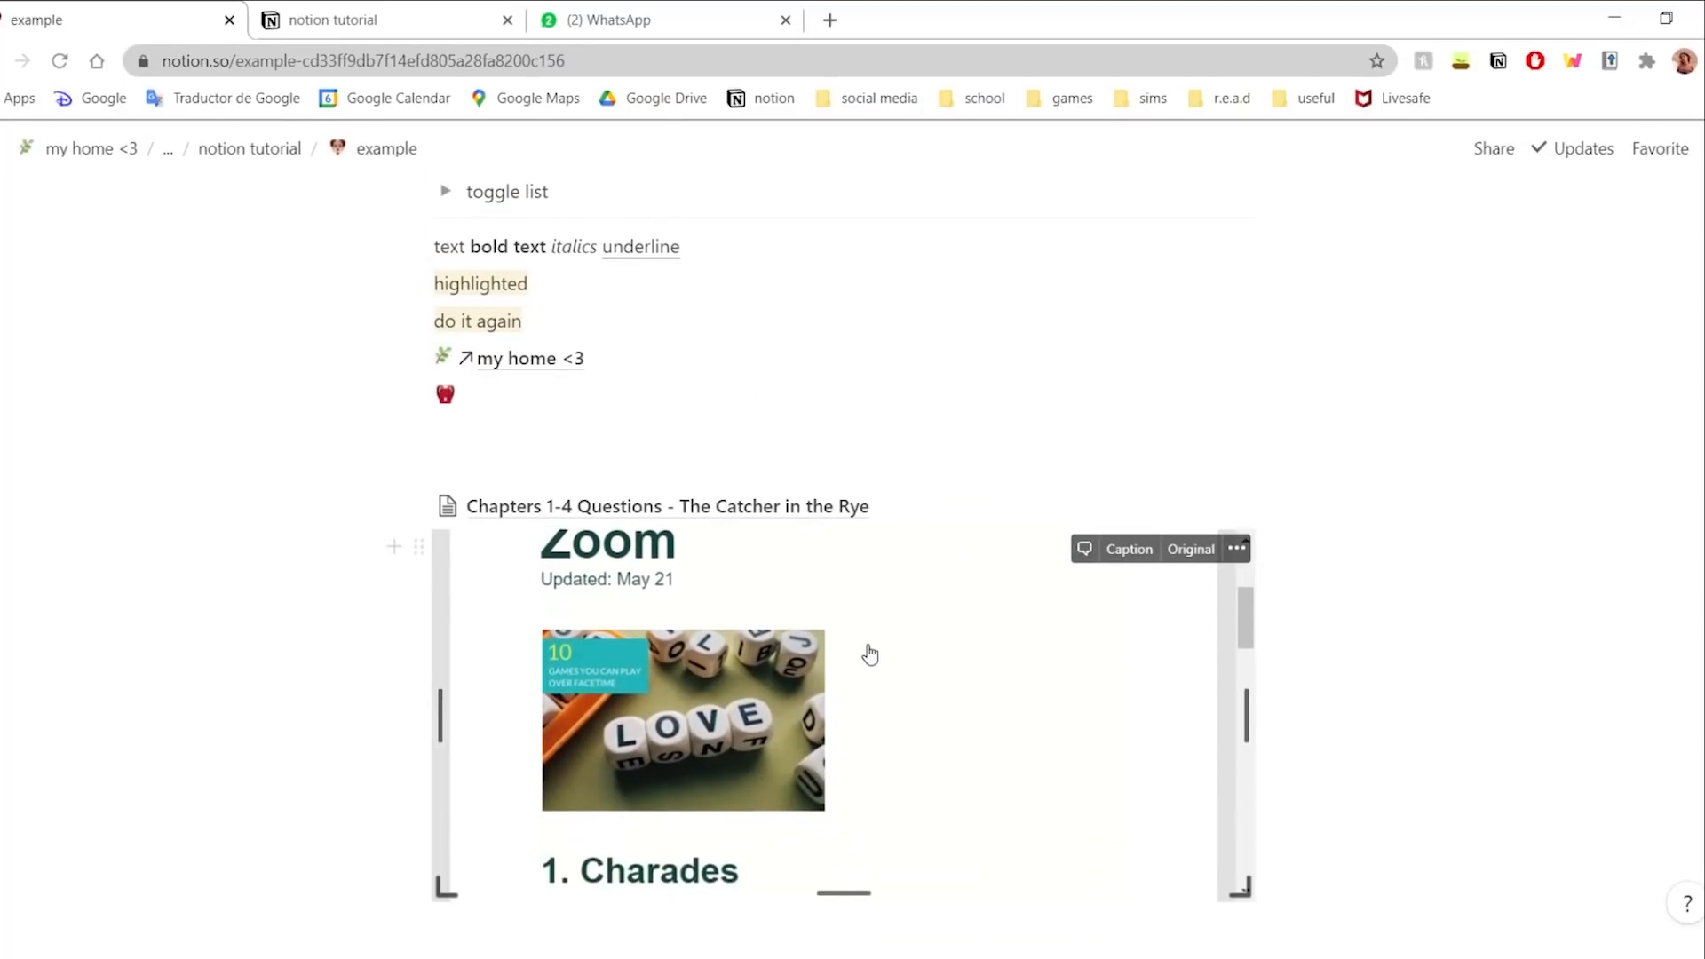
scroll(839, 677, "down", 3)
scroll(924, 622, "up", 4)
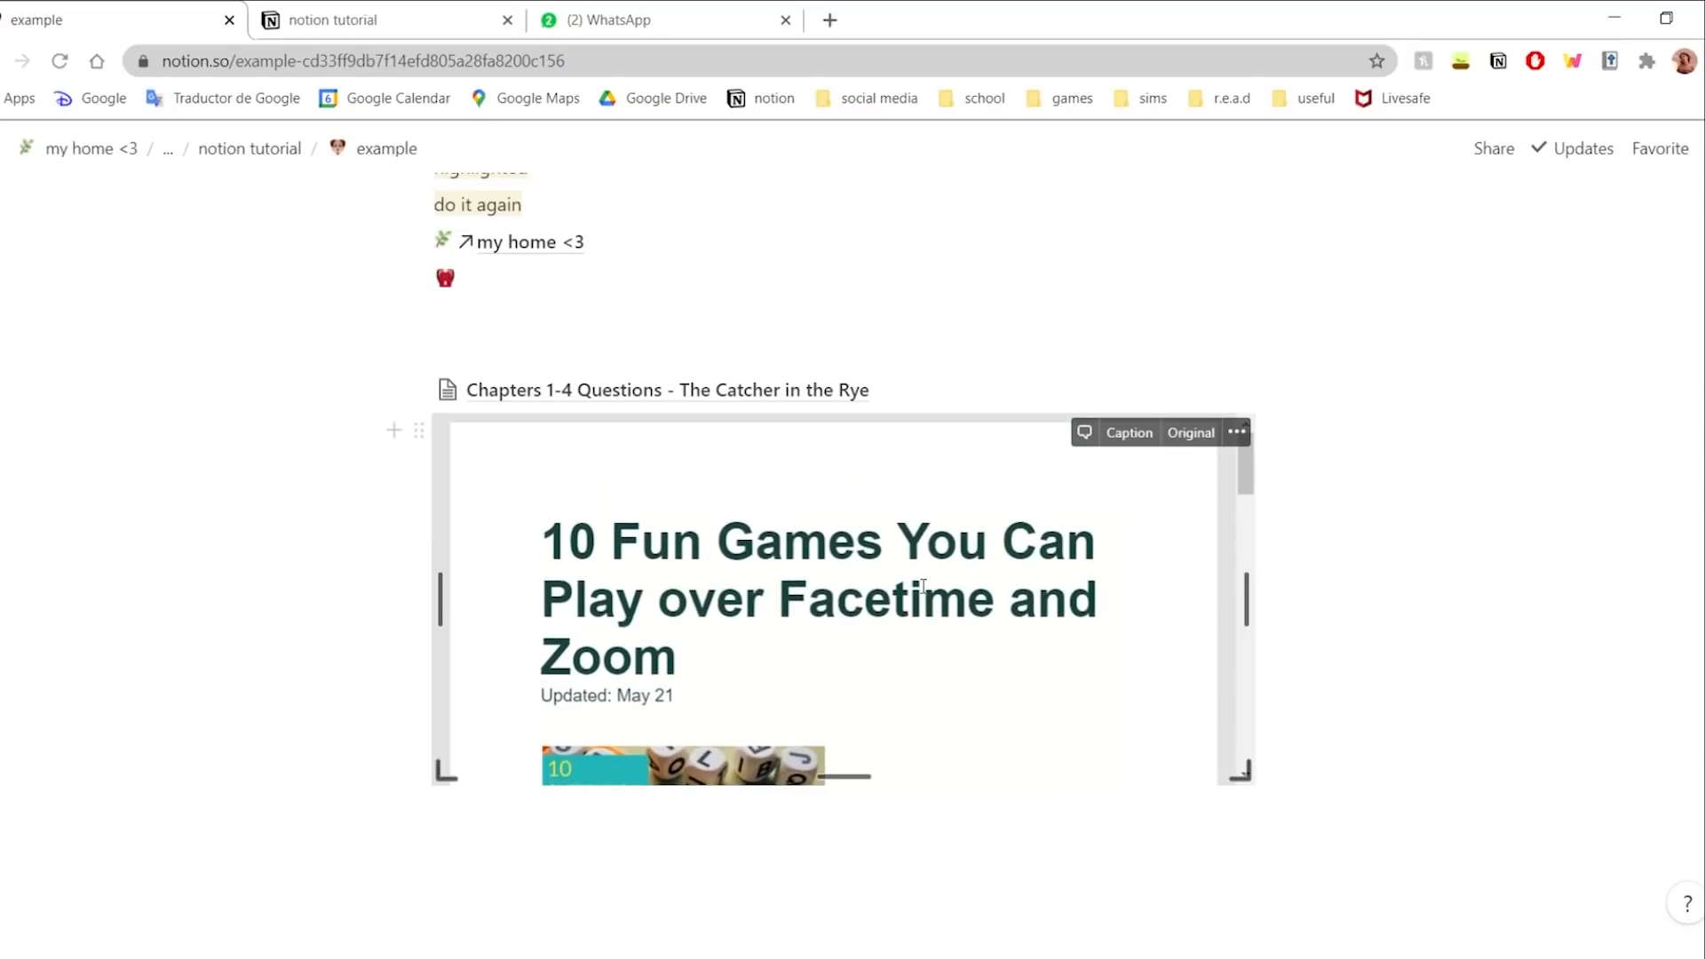
- Undo the embedded document below the "Chapters 1-4 Questions" page link
key("ctrl+z")
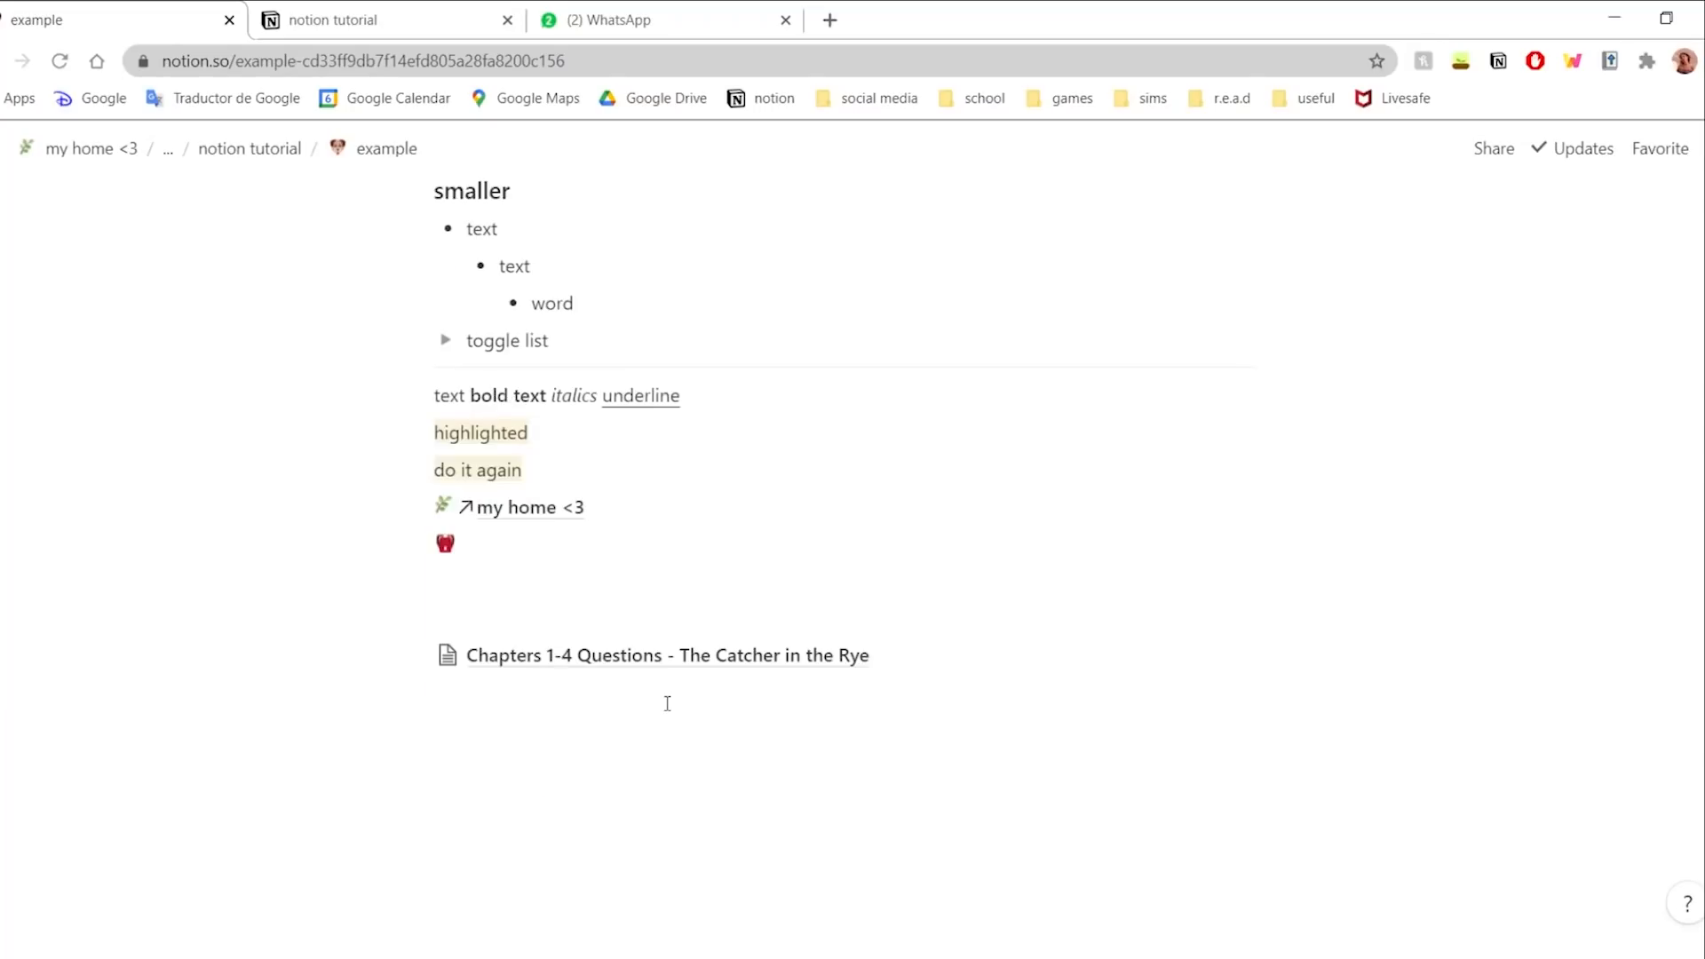
- Delete the empty embed block below the "Chapters 1-4 Questions" page link
left_click(724, 708)
left_click(420, 706)
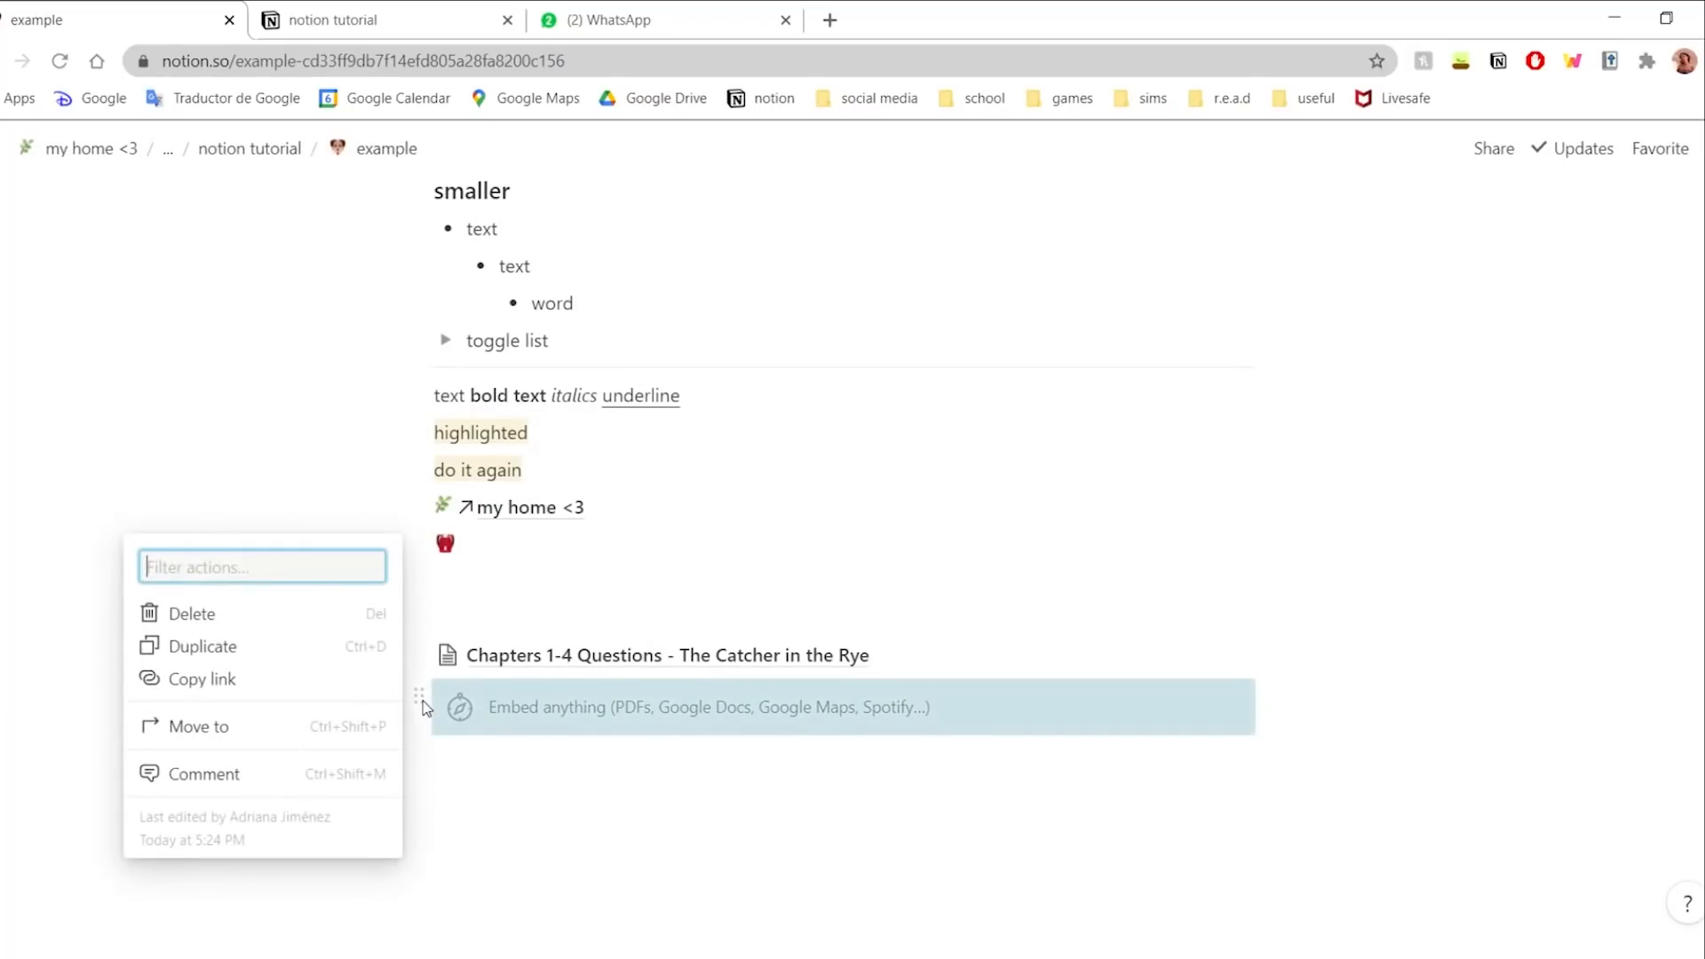
key("Delete")
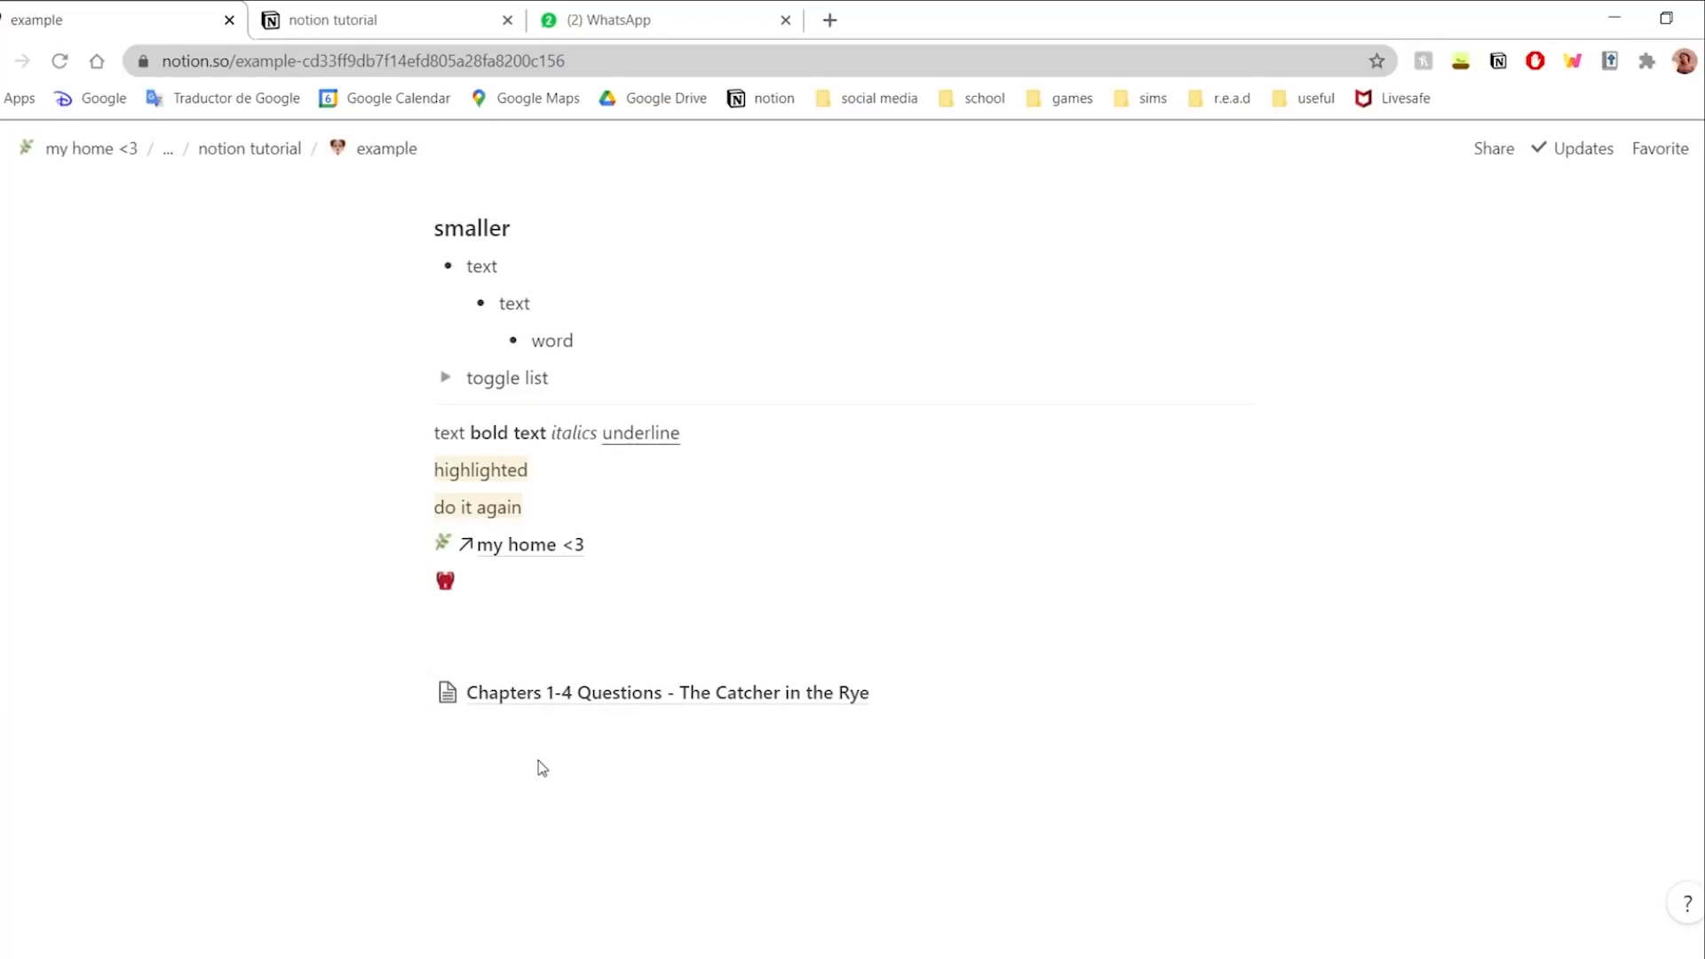
left_click(538, 761)
type("https://www.youtube.com/watch?v=_0sHFFtMSvM&list=PLil0io745EM-p2I5dP9UpnjWzvDQj7nBI&index=44&ab_channel=mistyprose")
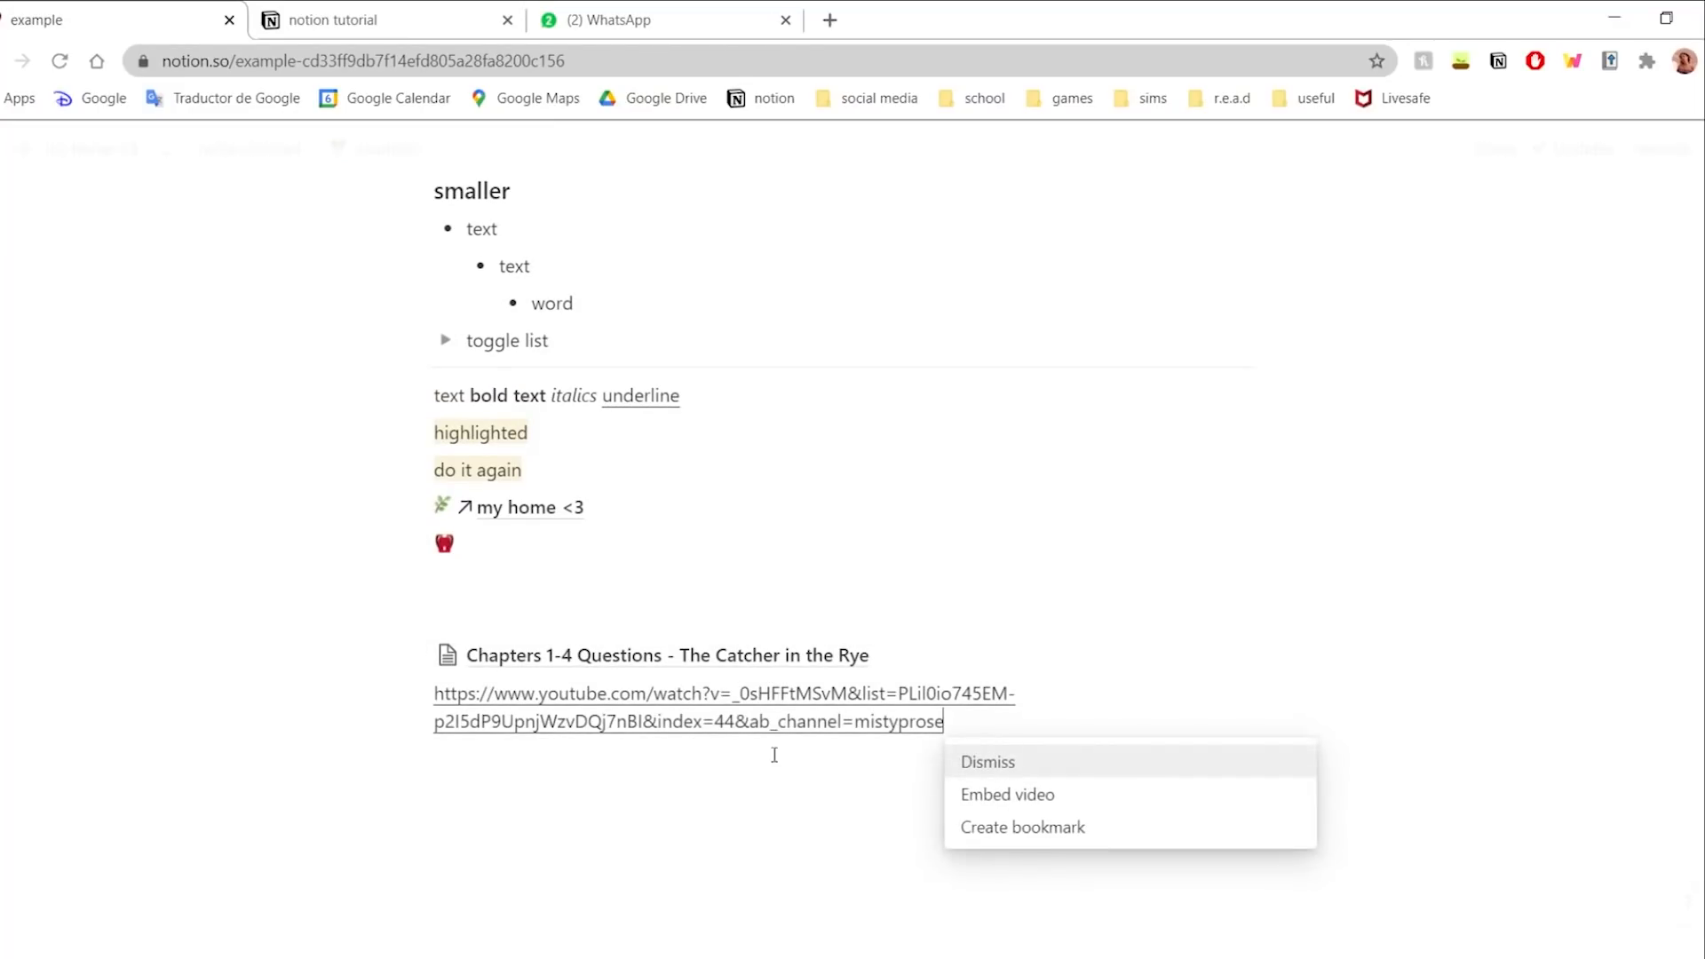
left_click(1062, 808)
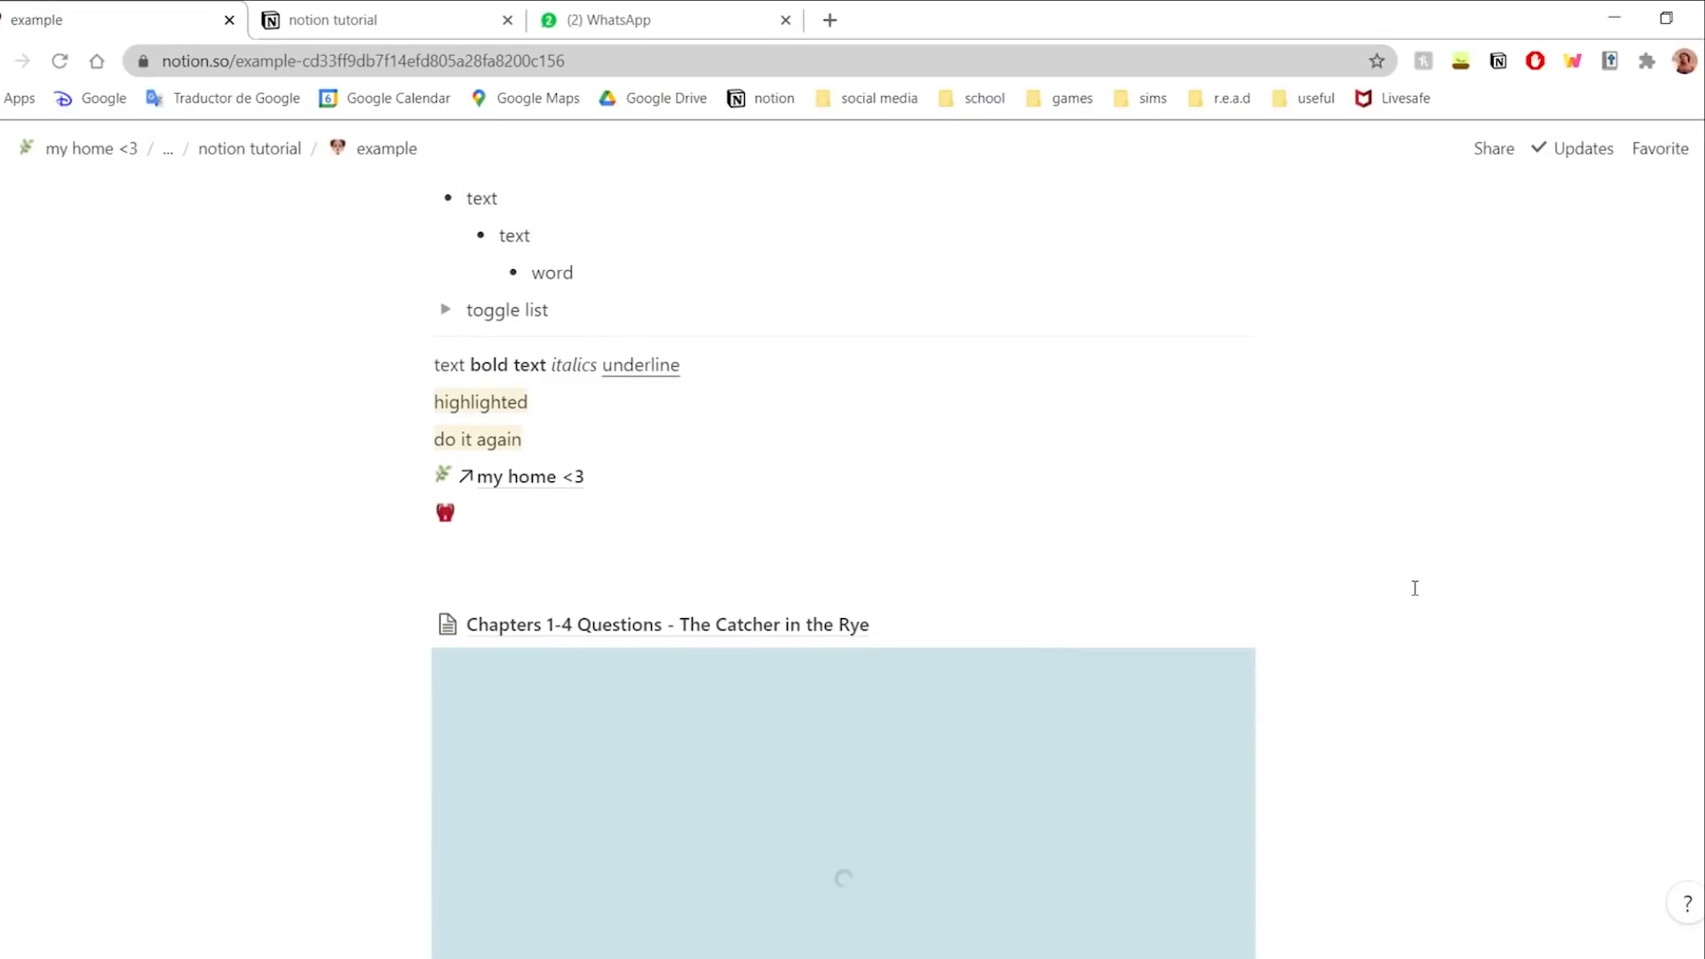
scroll(1414, 589, "down", 4)
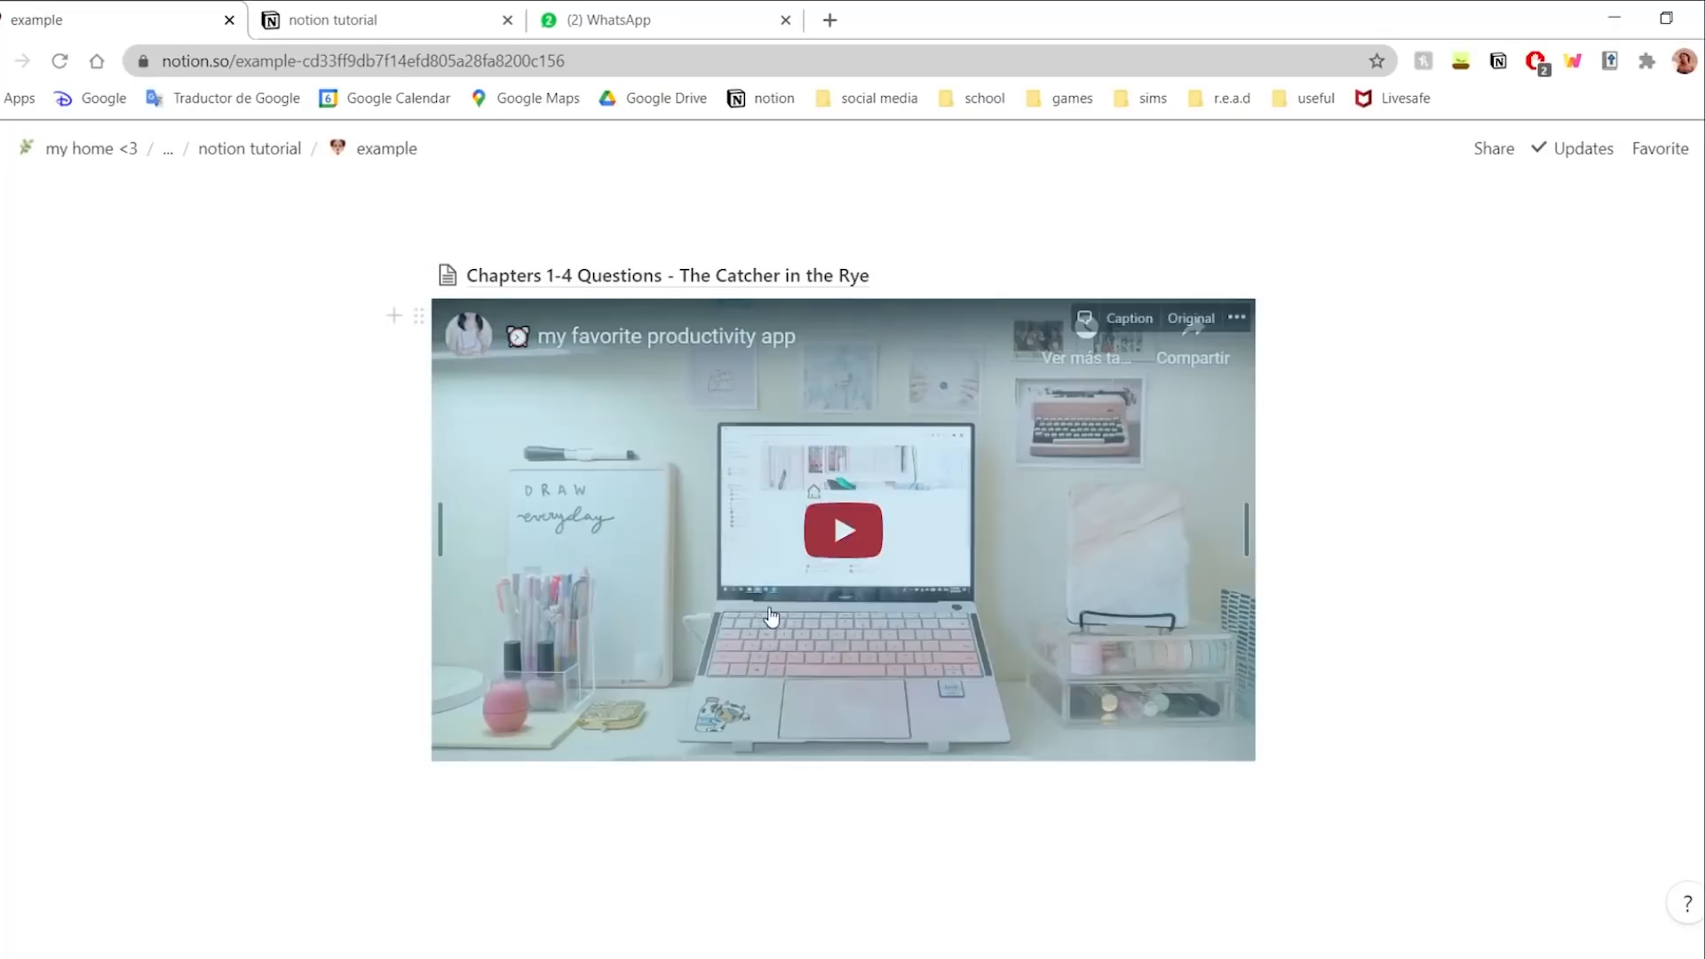
scroll(770, 617, "down", 1)
left_click(844, 478)
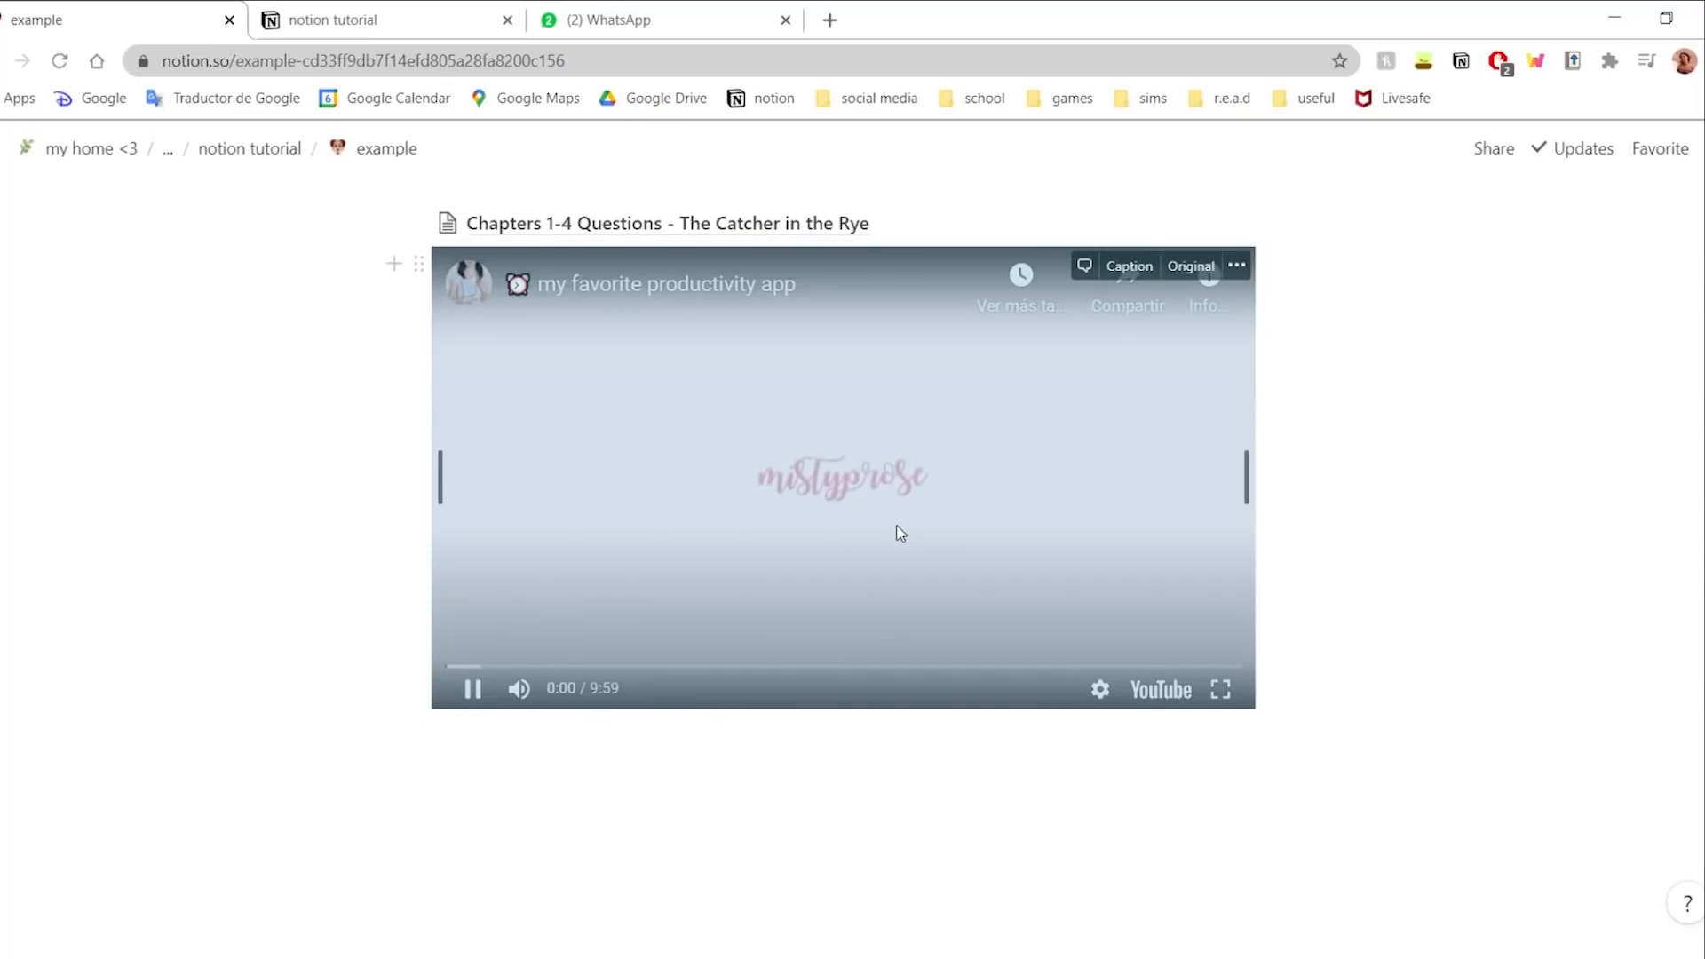
left_click(895, 528)
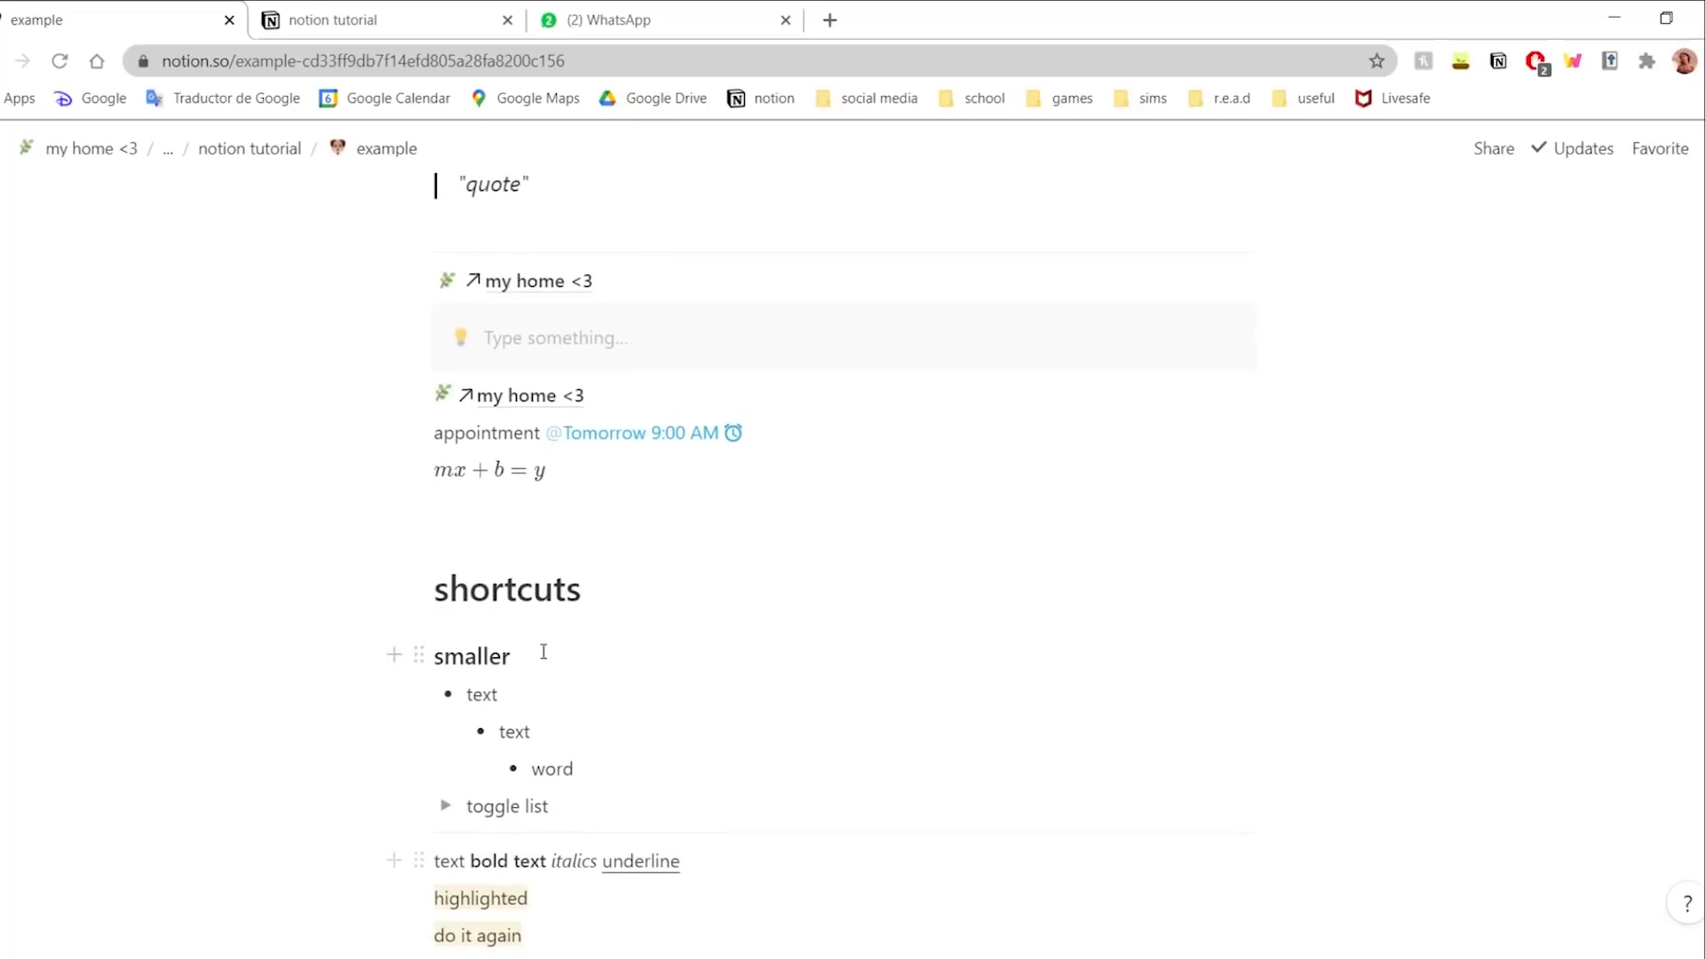
- Add a large heading reading "advanced stuff", including the quotation marks, near the end of the "example" page
scroll(696, 620, "down", 5)
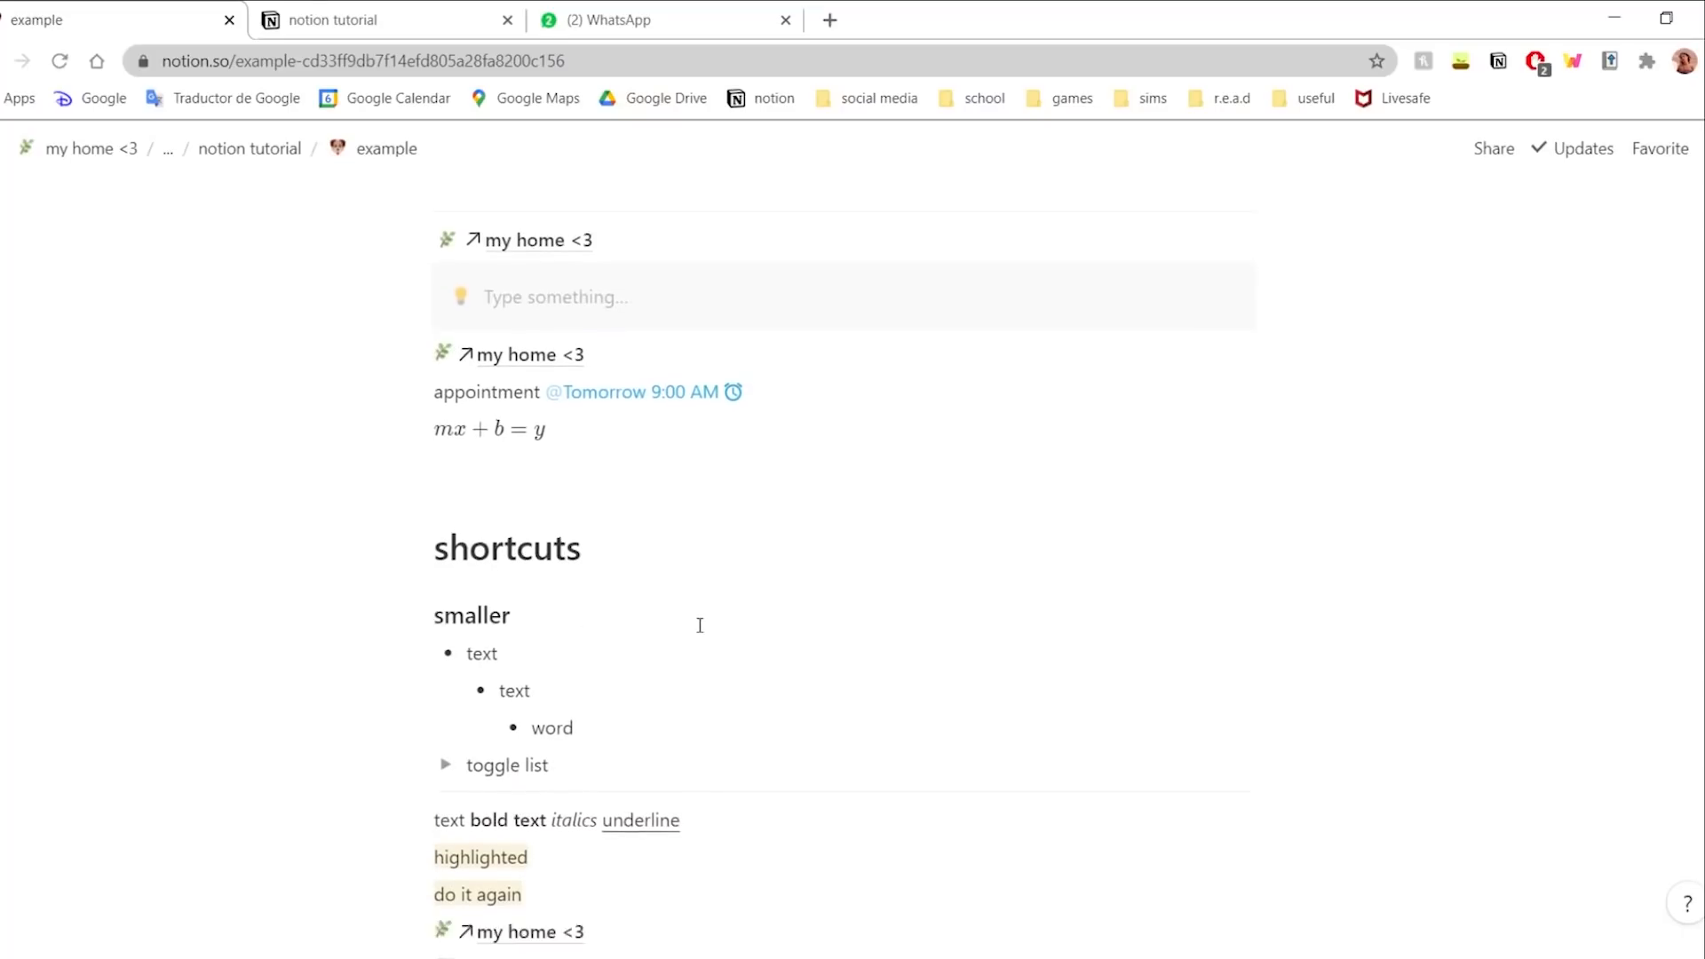
left_click(667, 693)
key("Return")
key("Return")
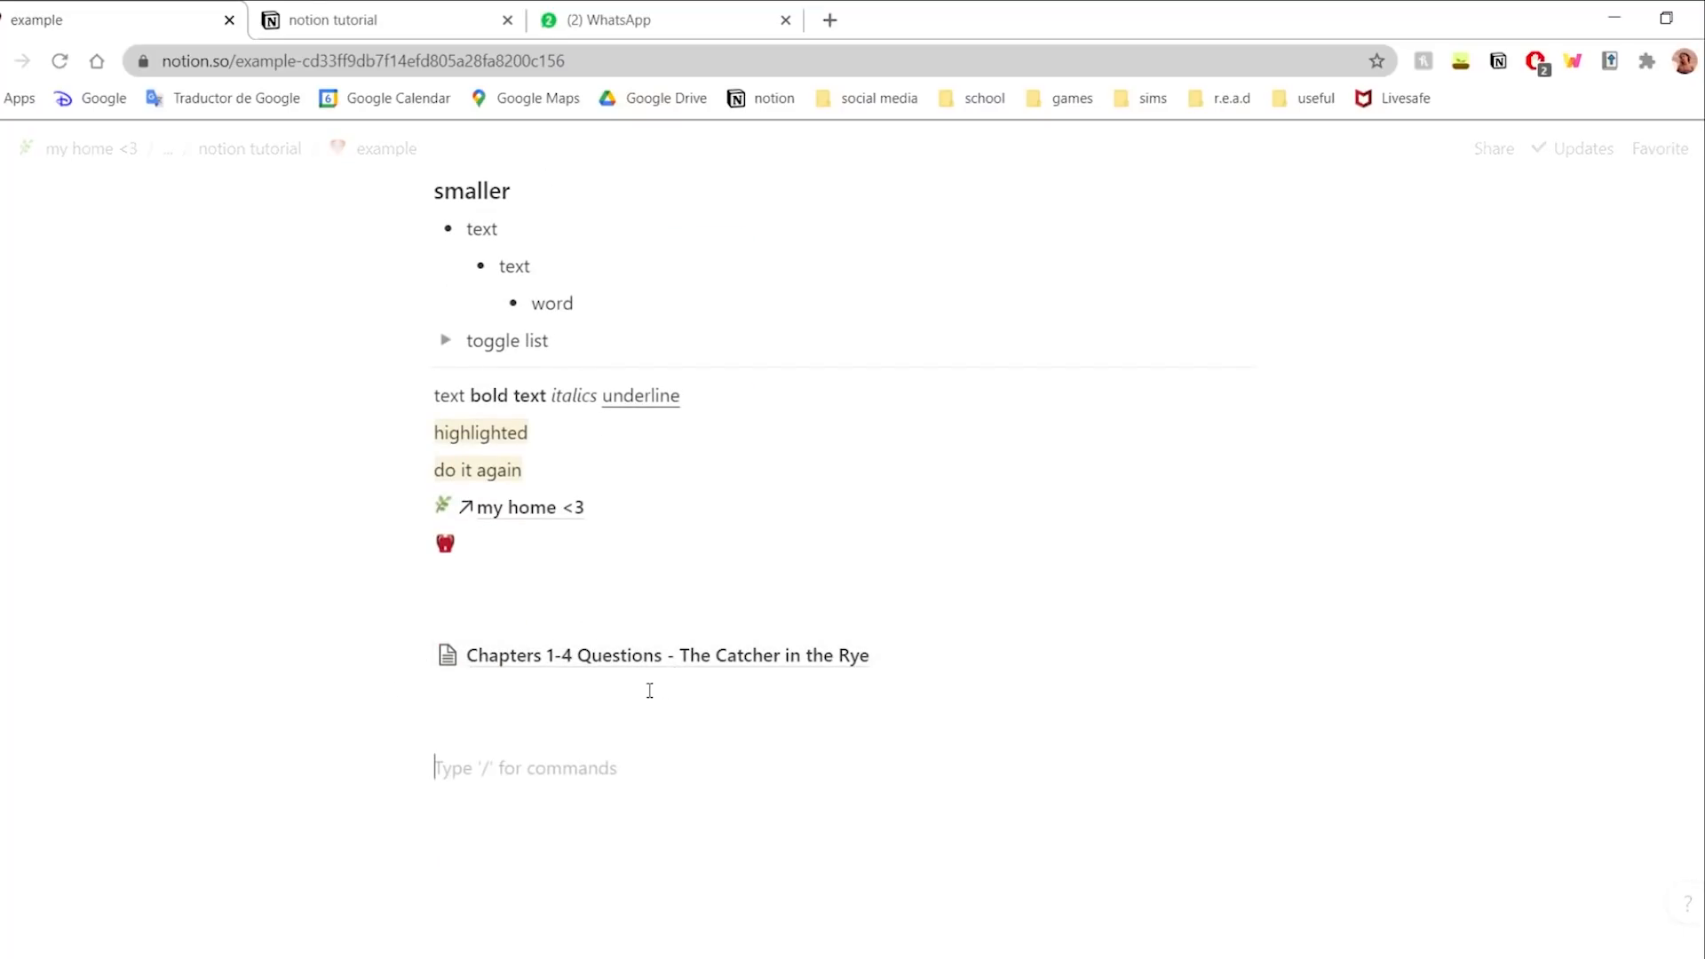
type("# a")
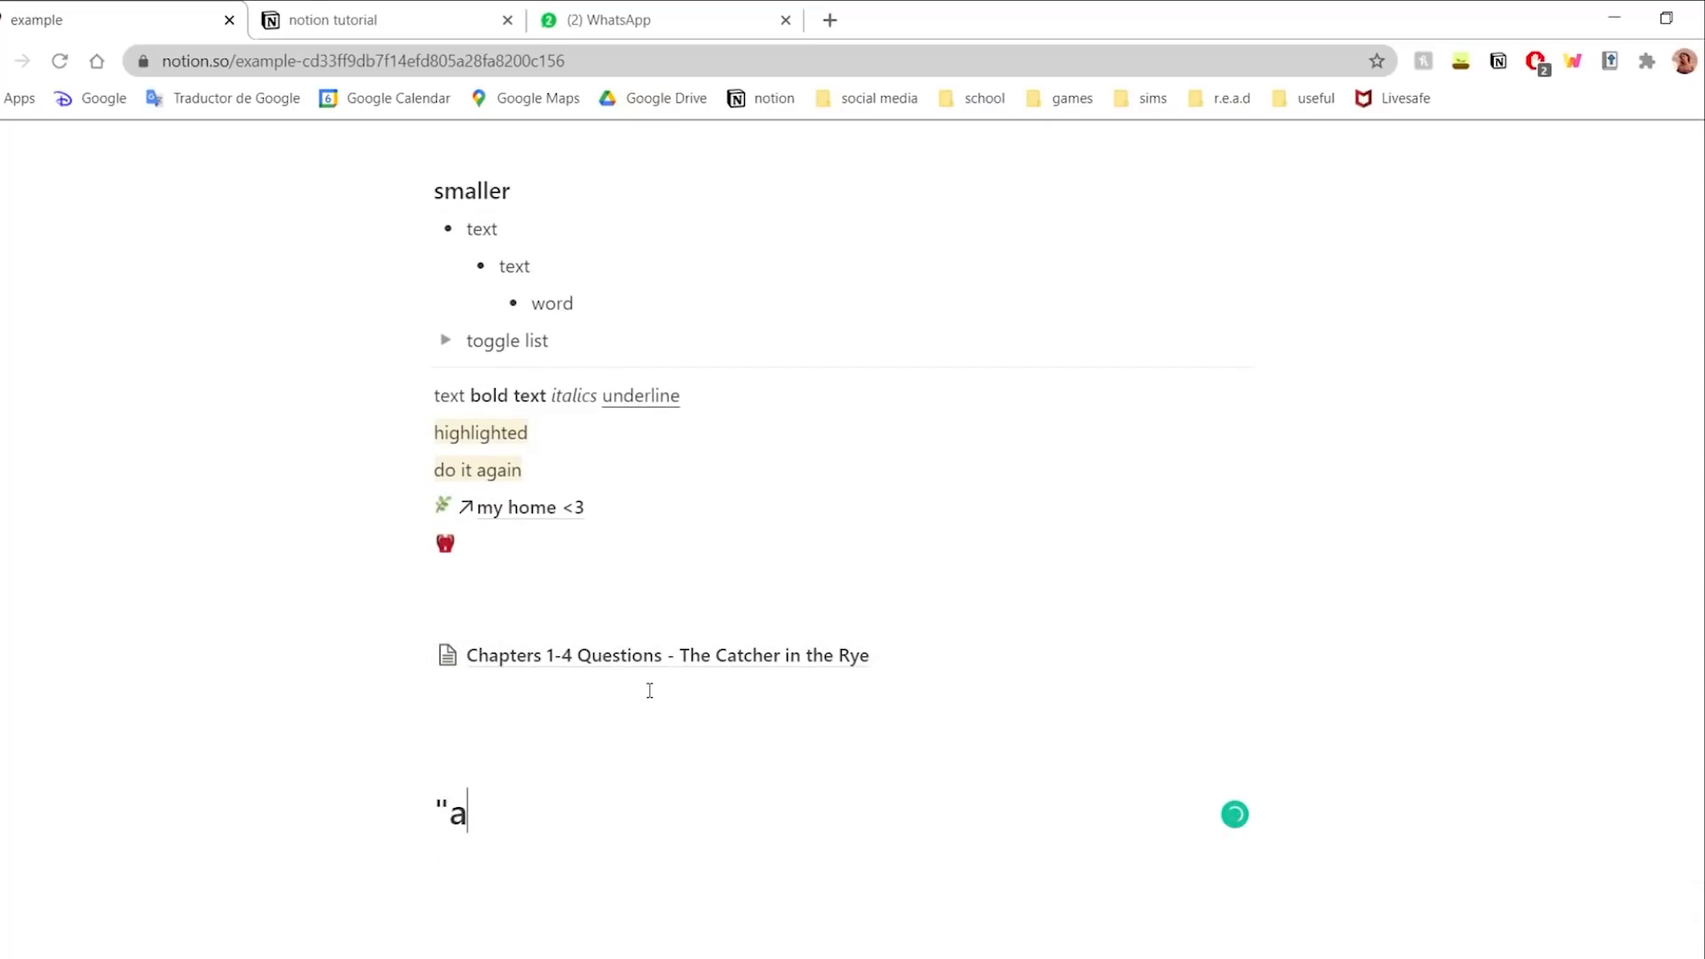
type("dvanced stuff")
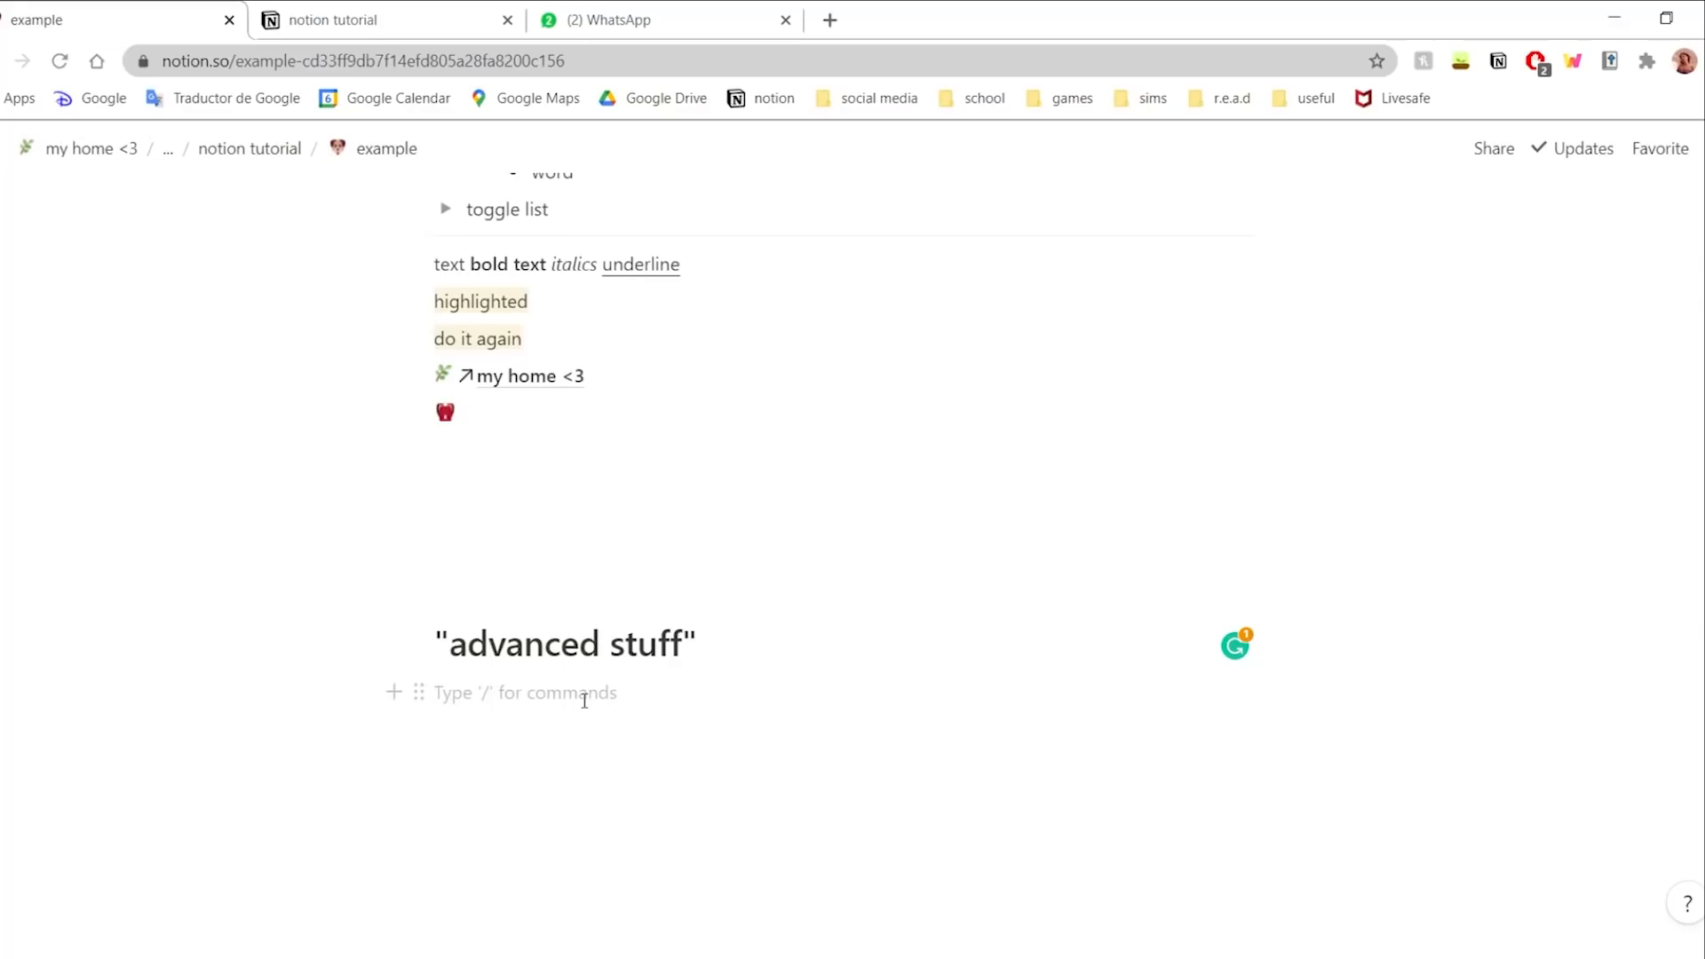
- Examine the available block types below the "advanced stuff" heading, focusing on the inline and full-page database options
type("/")
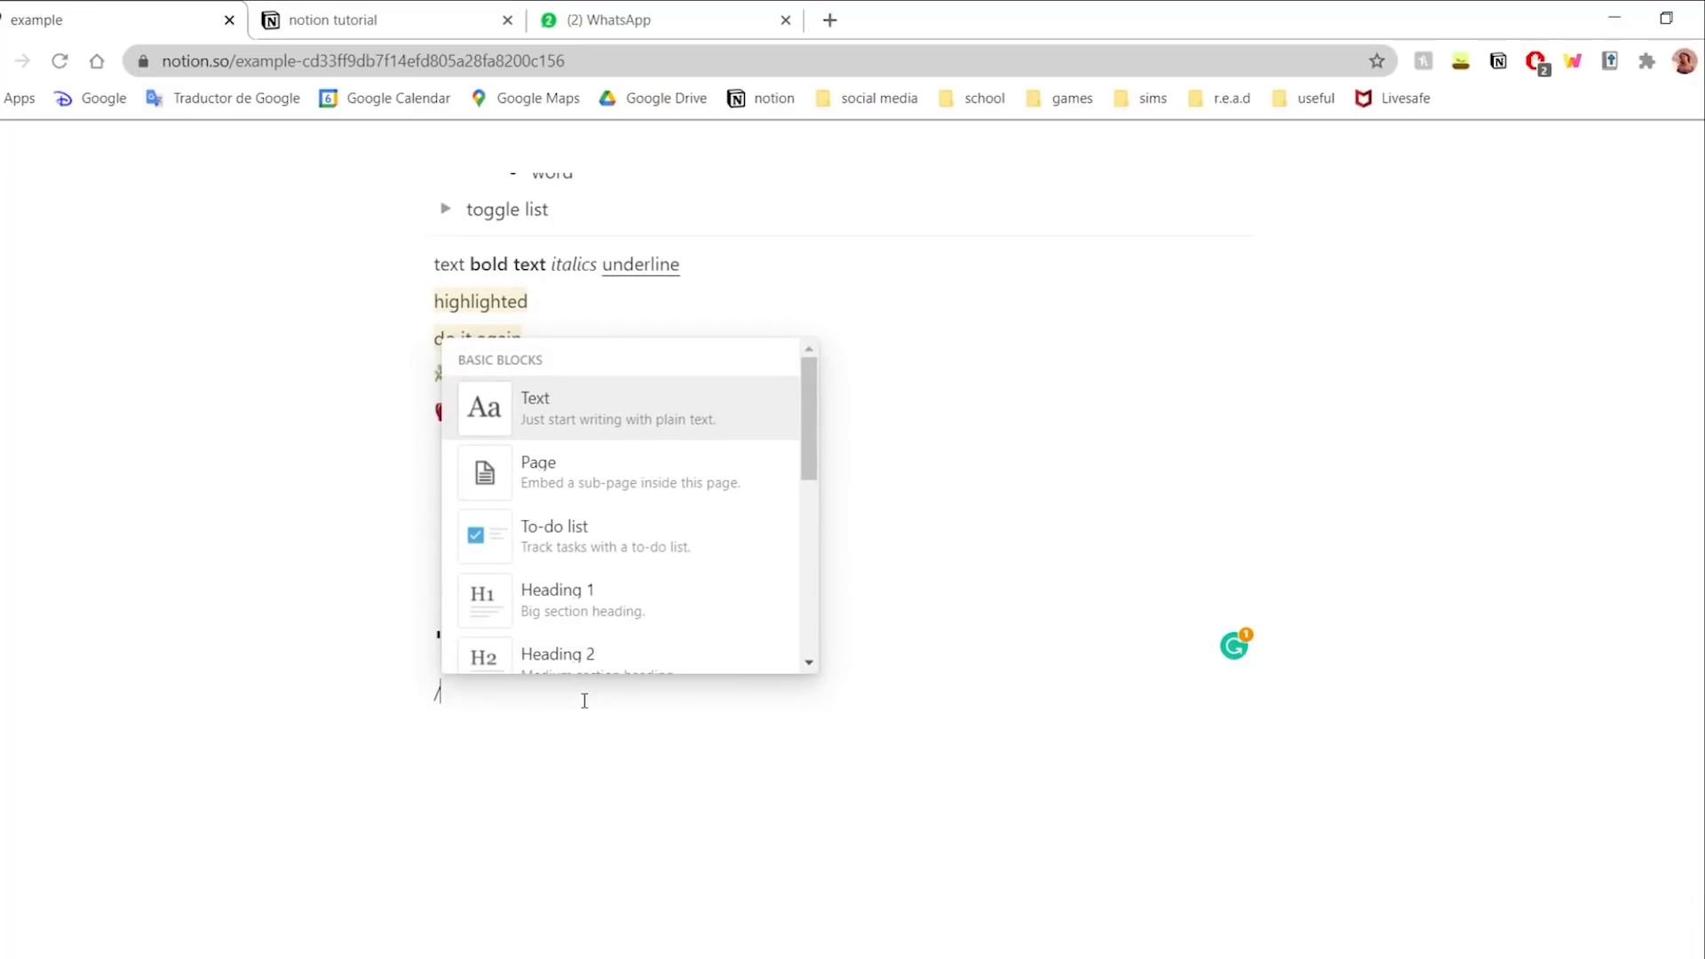
scroll(626, 572, "down", 3)
scroll(524, 536, "down", 3)
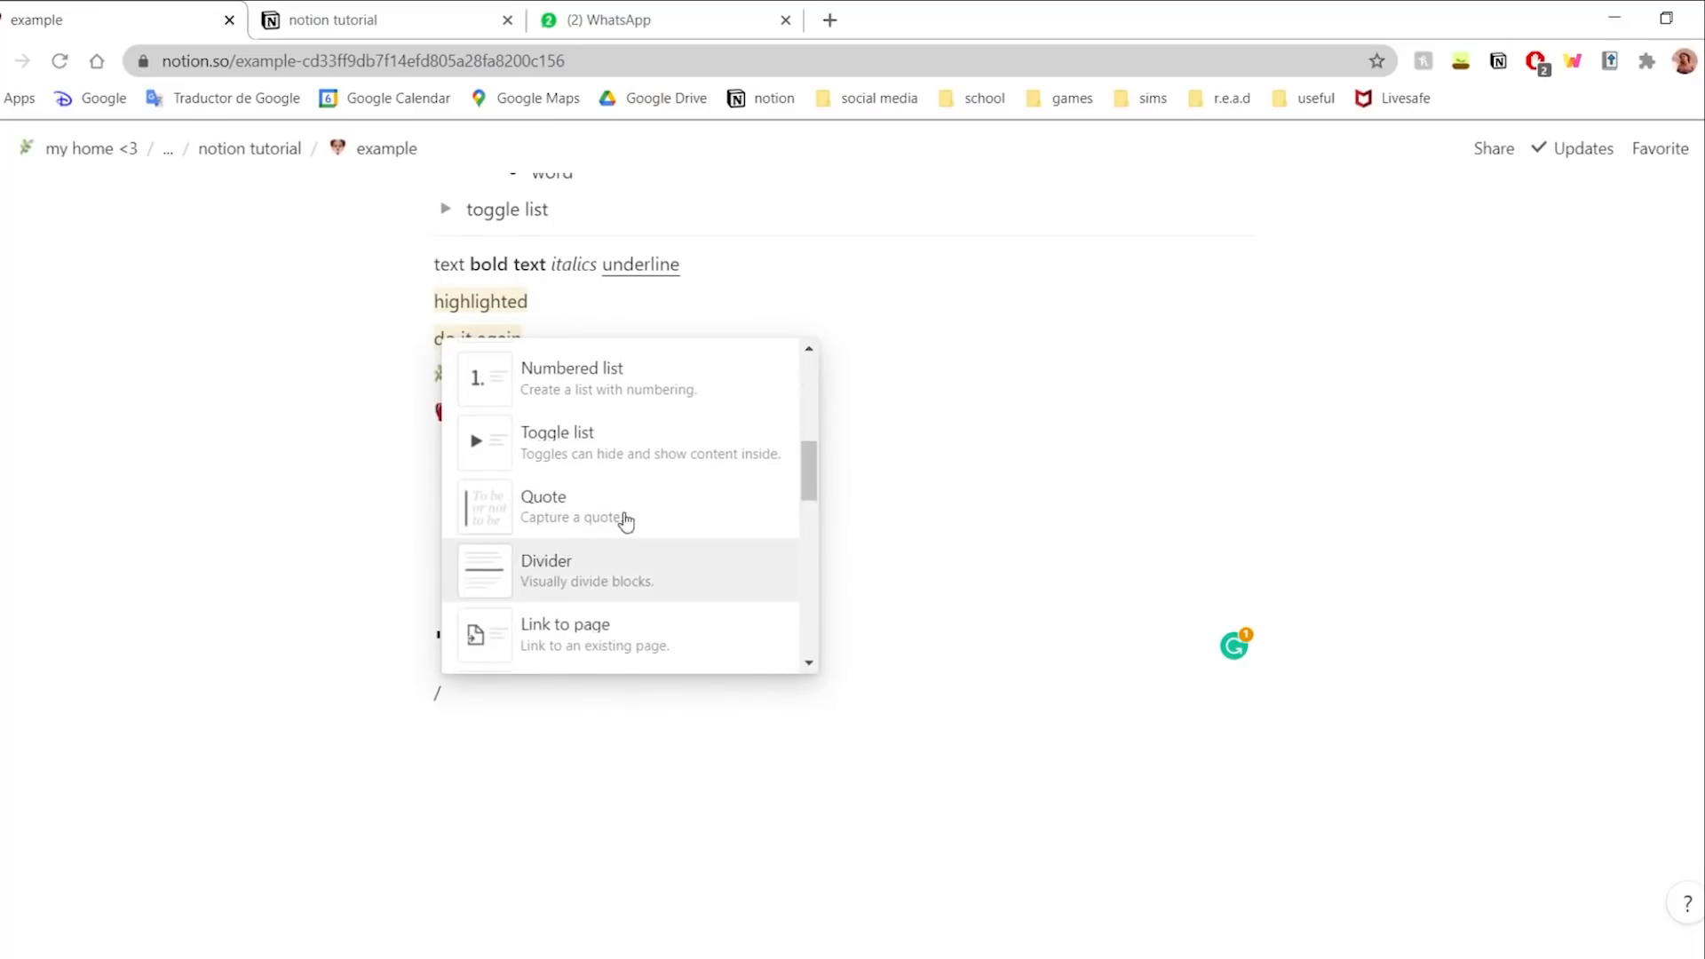
scroll(655, 509, "down", 5)
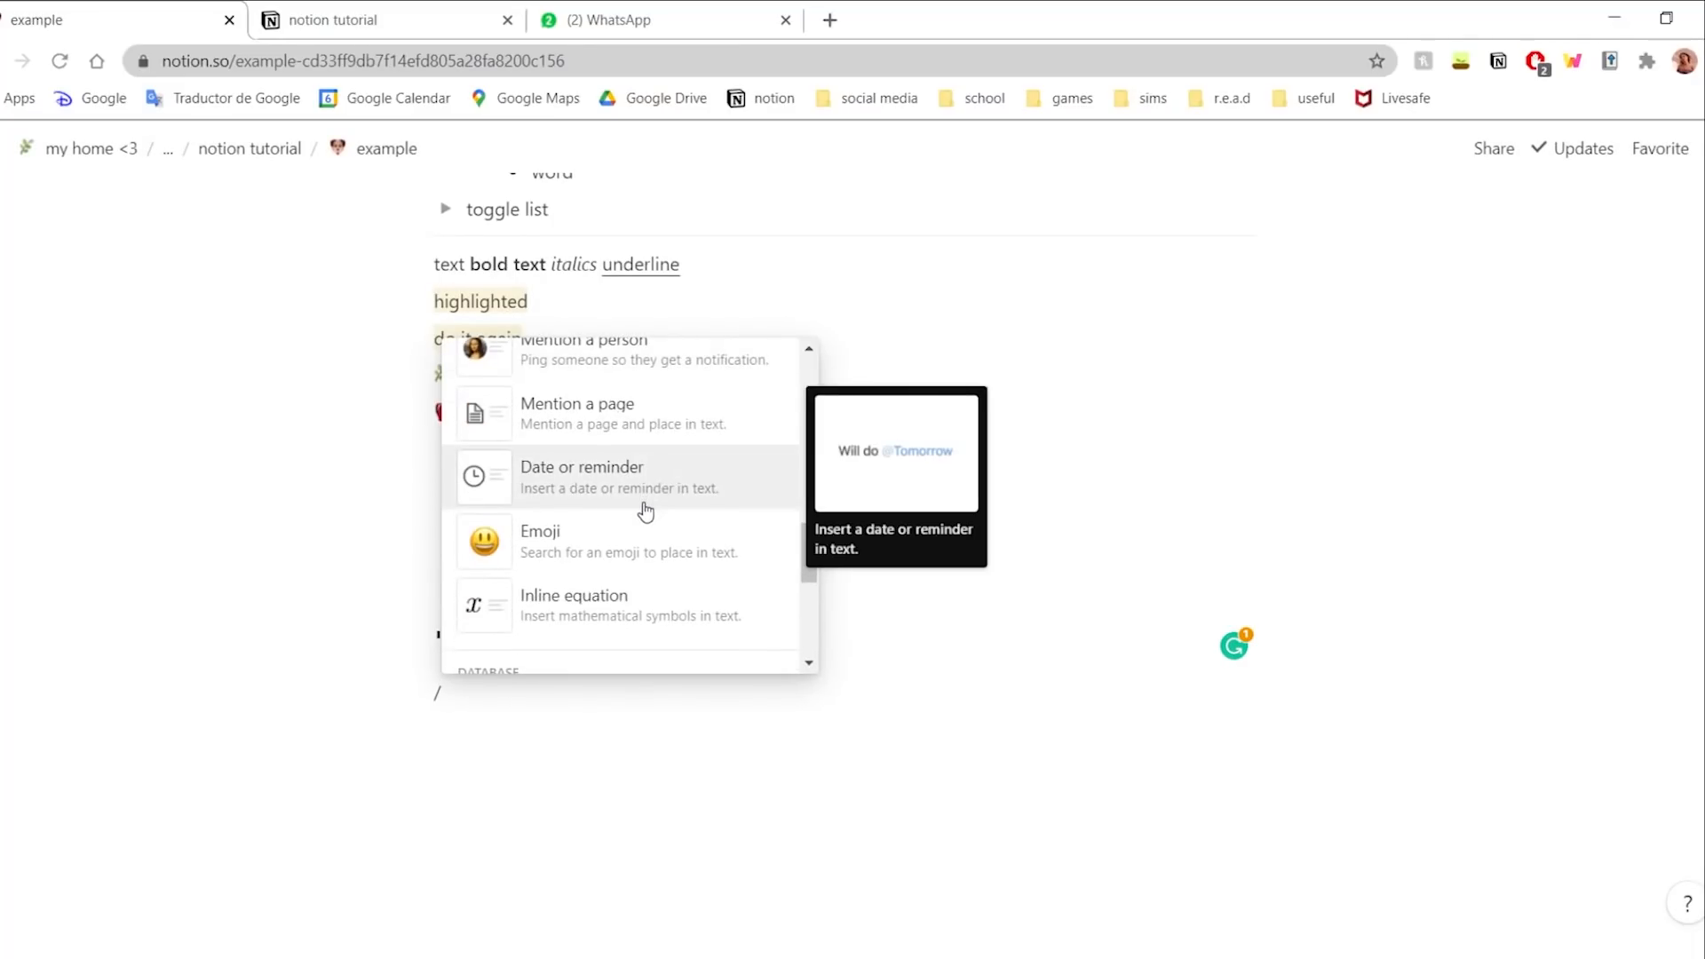
scroll(644, 513, "down", 5)
scroll(622, 504, "up", 2)
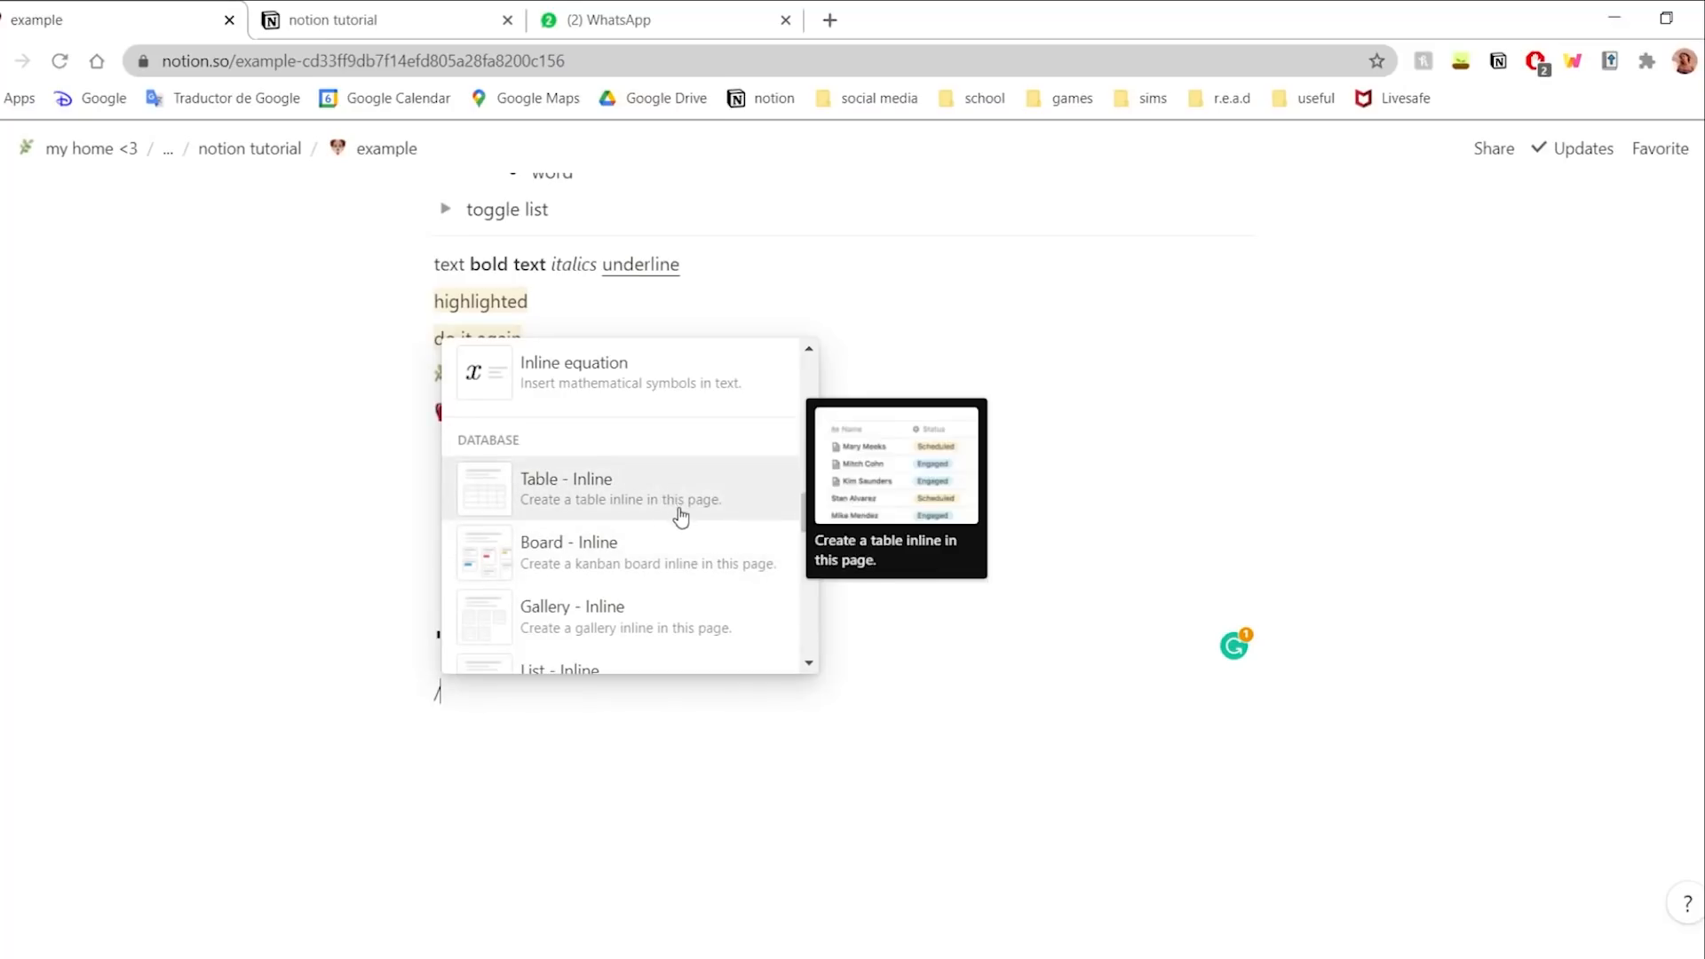
scroll(684, 533, "down", 2)
scroll(719, 498, "down", 4)
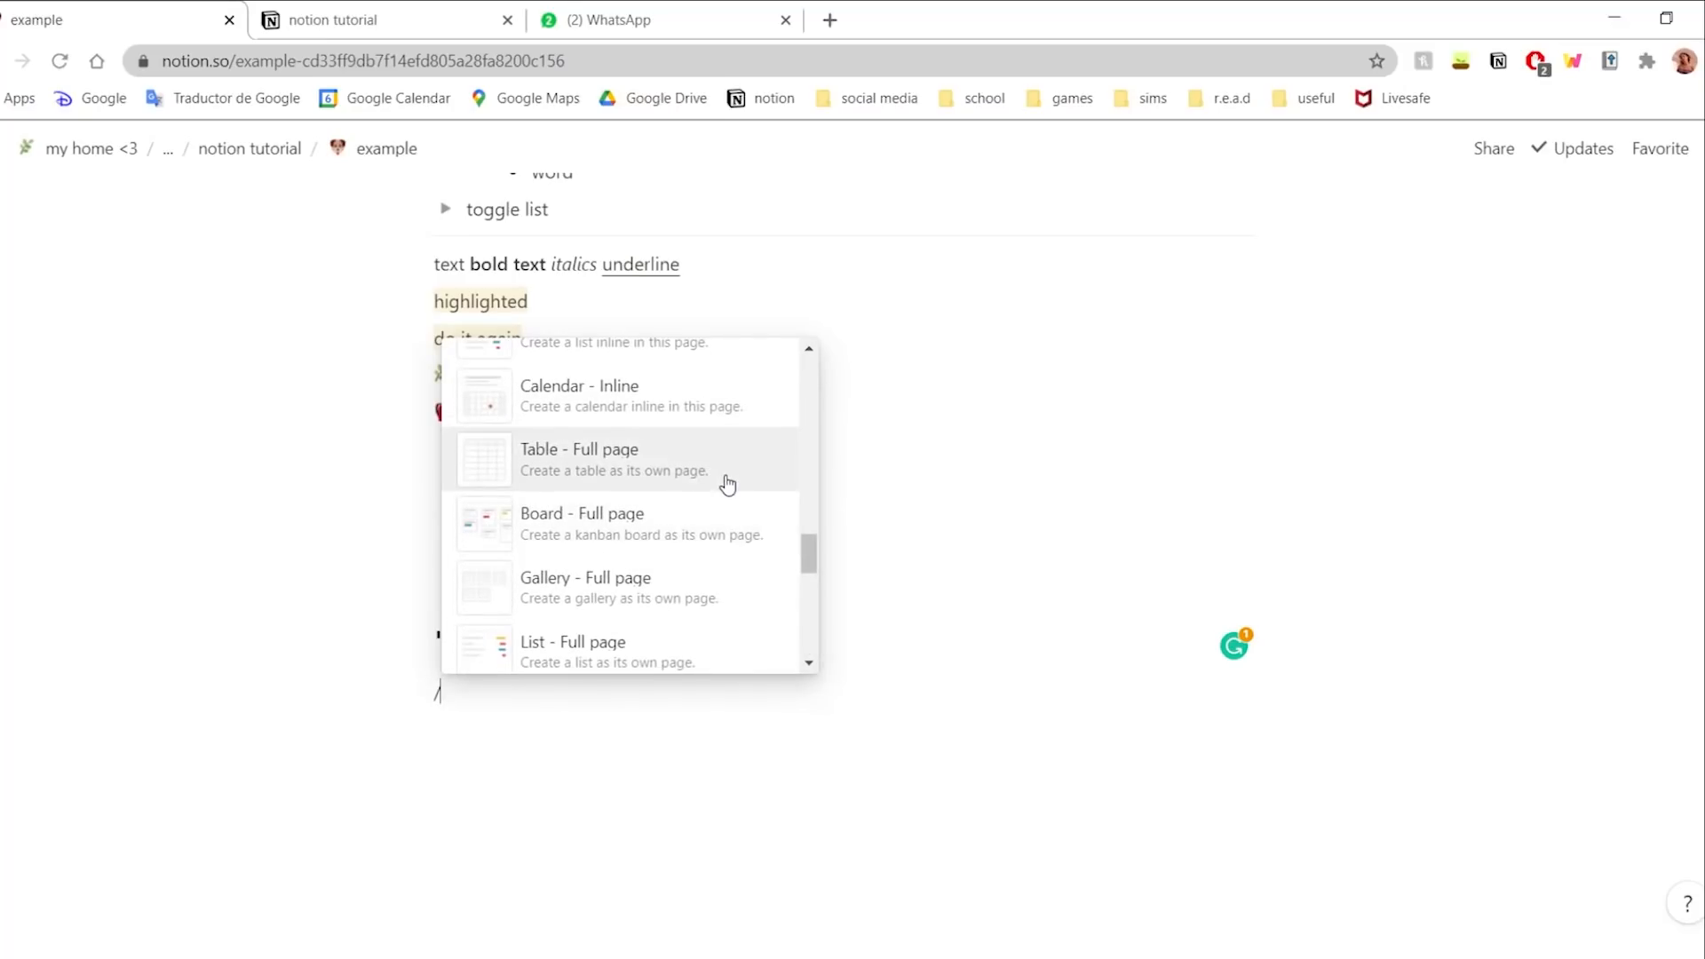
scroll(715, 500, "up", 2)
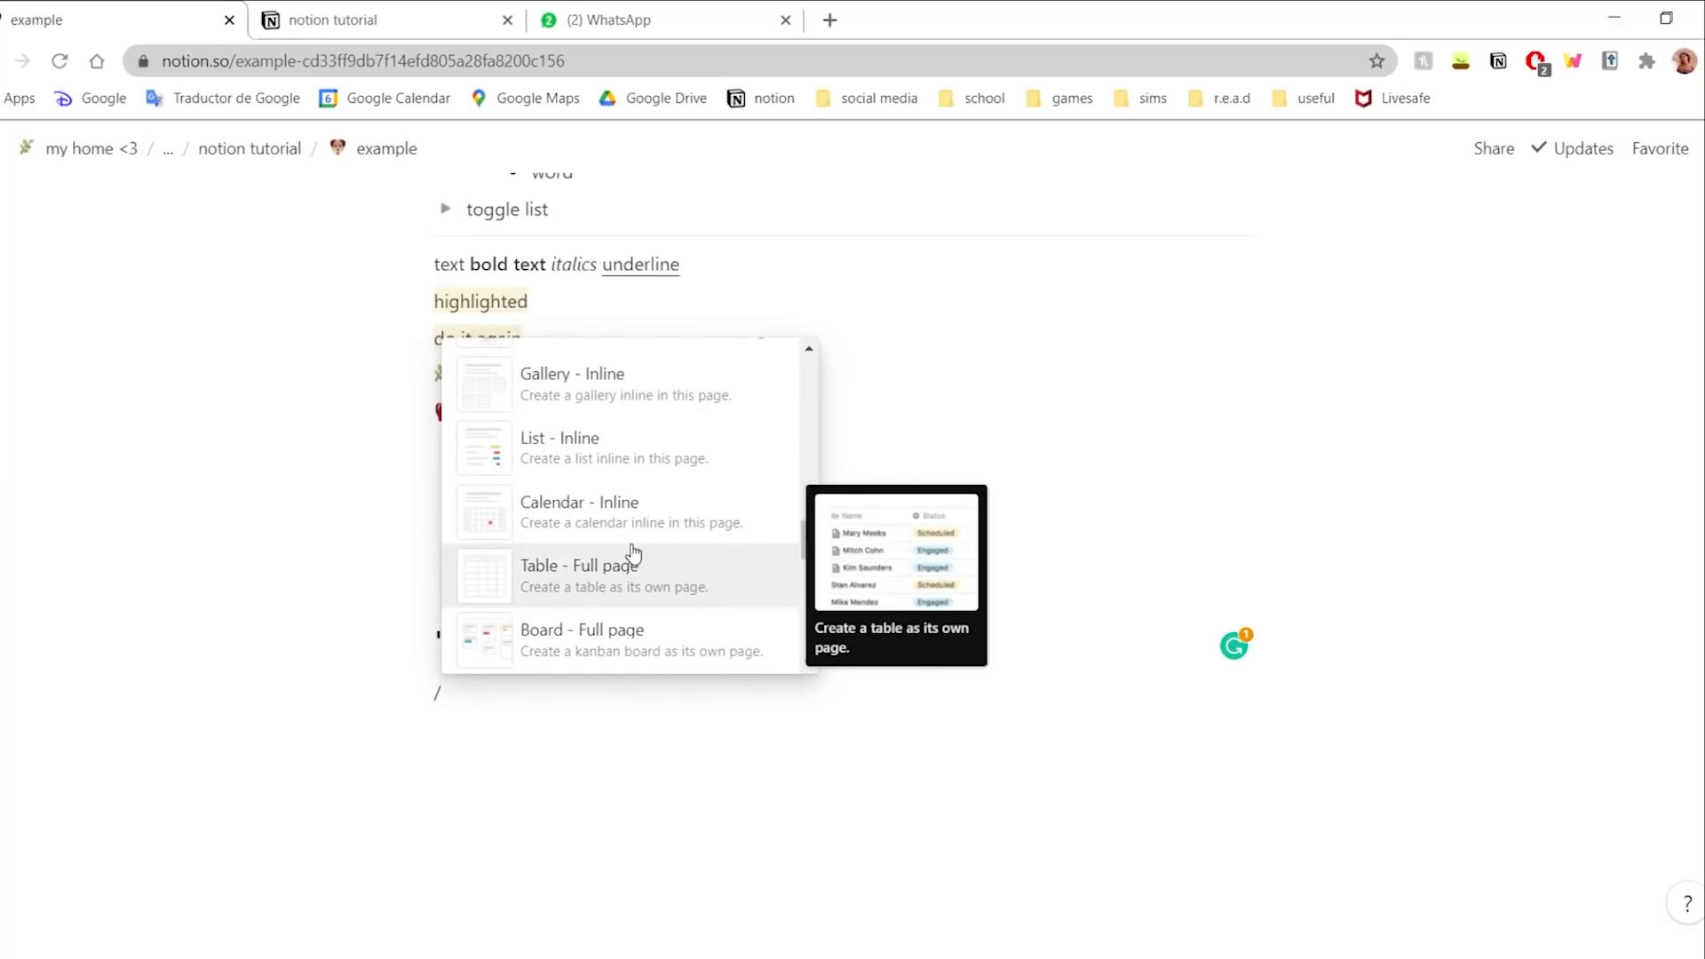
scroll(658, 540, "up", 3)
scroll(658, 542, "down", 4)
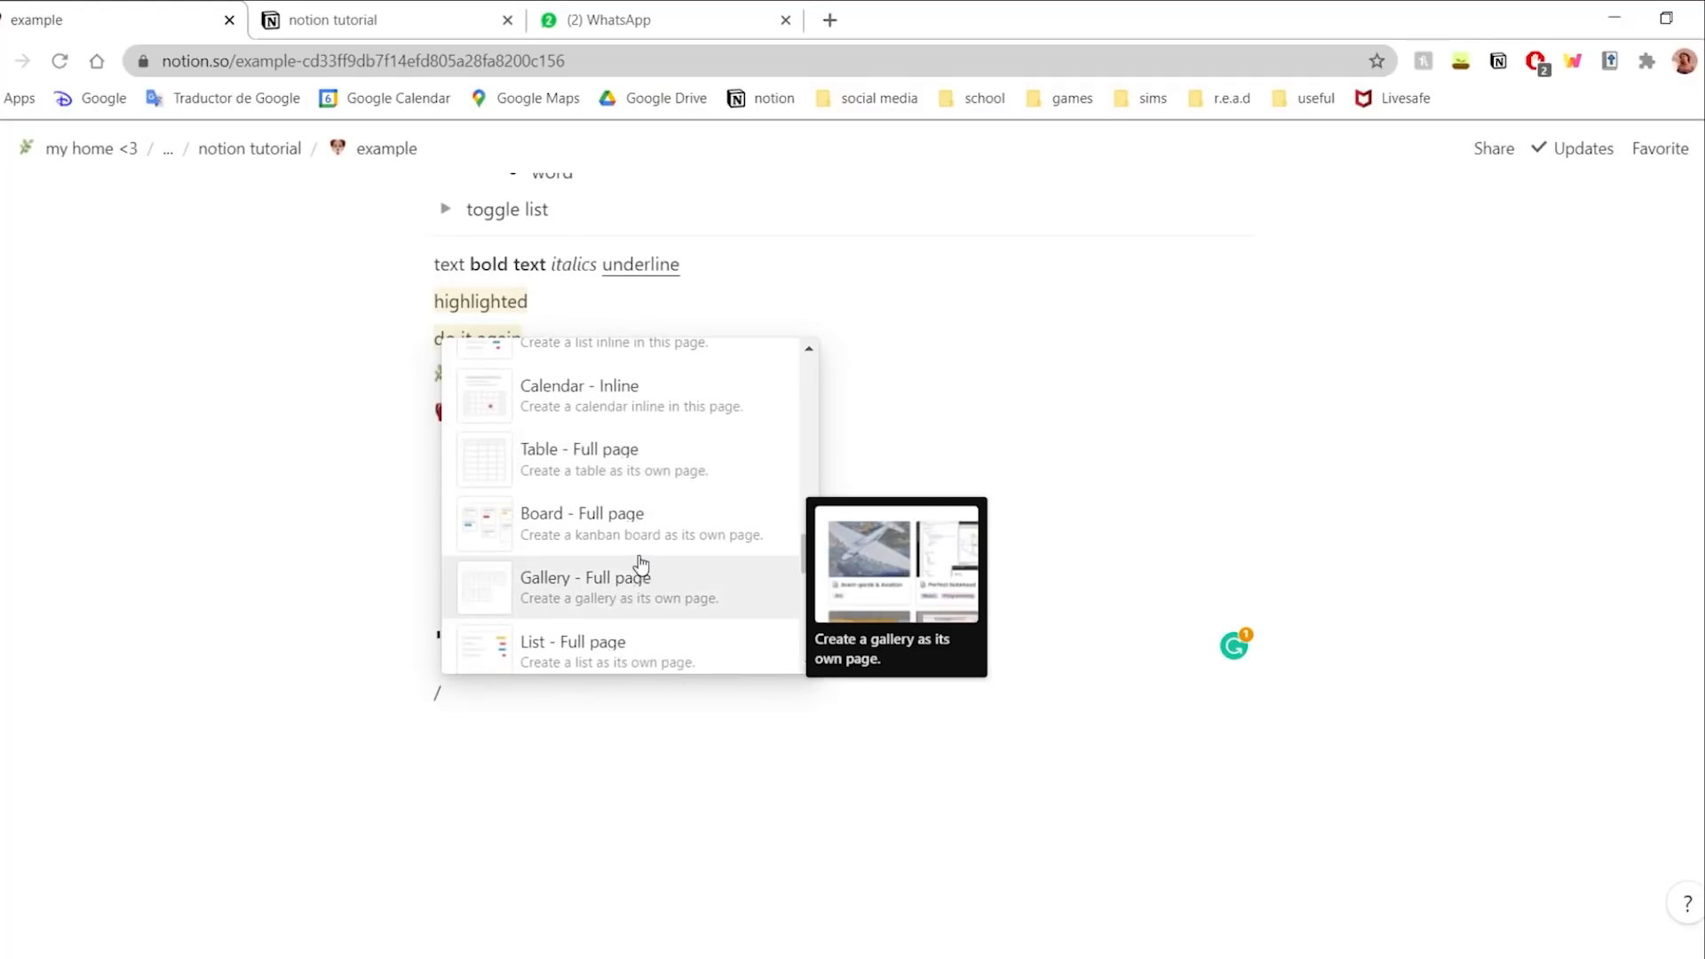
scroll(641, 564, "up", 3)
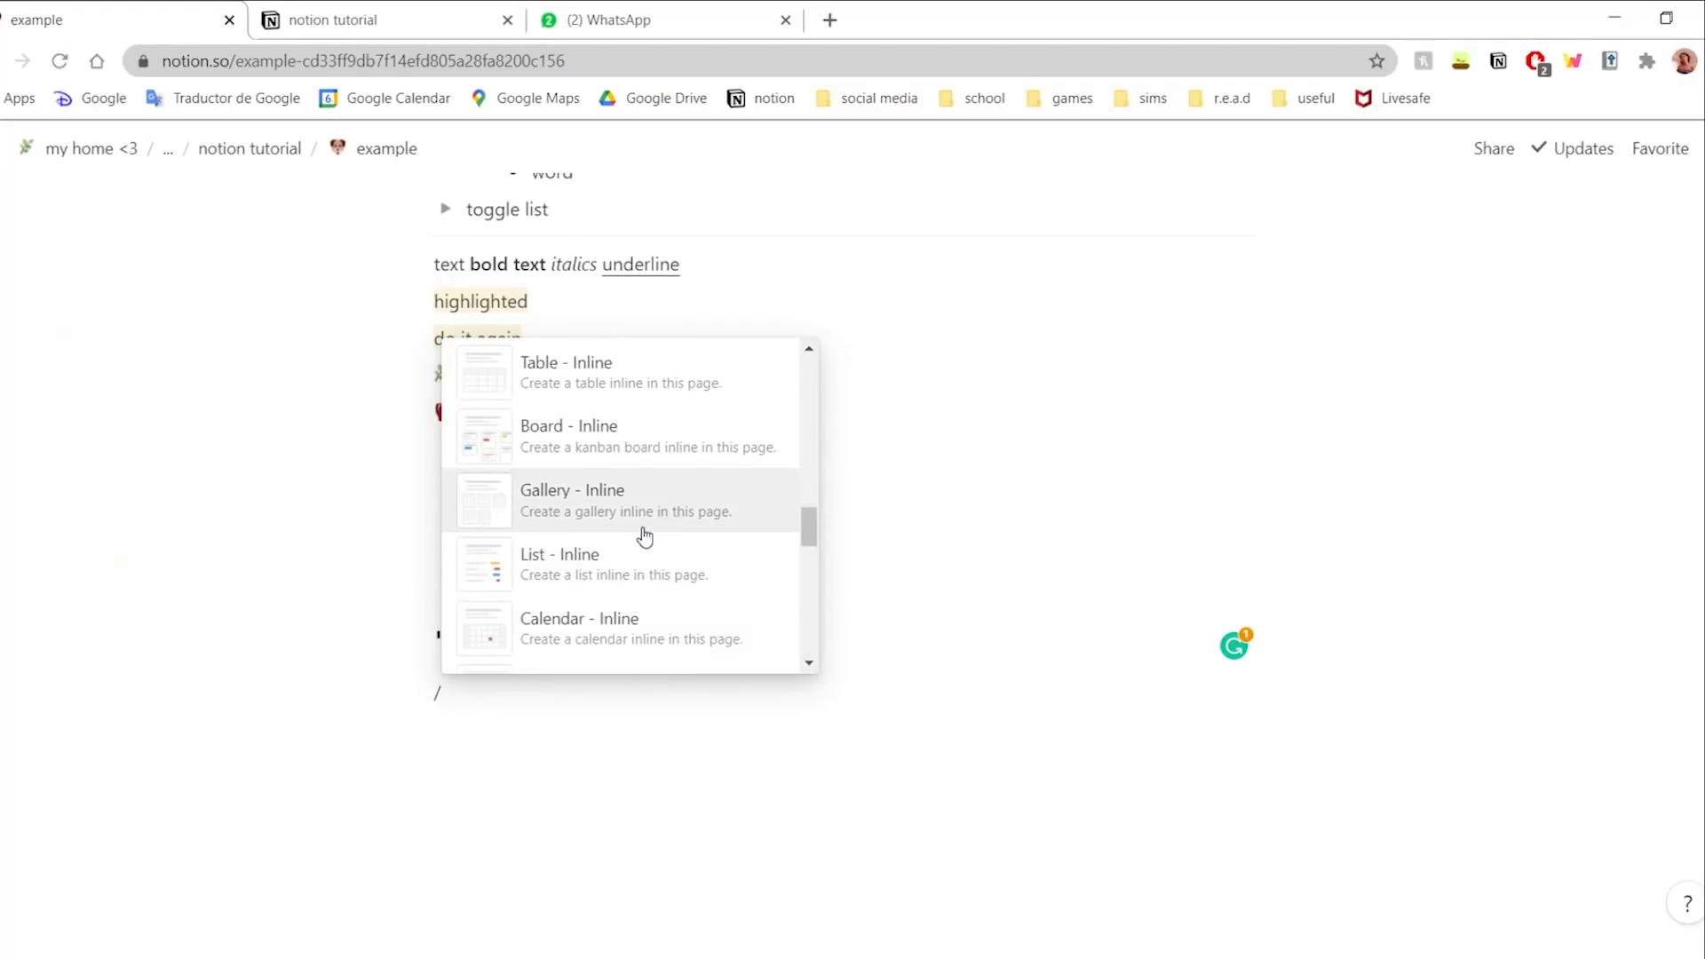
scroll(675, 544, "up", 2)
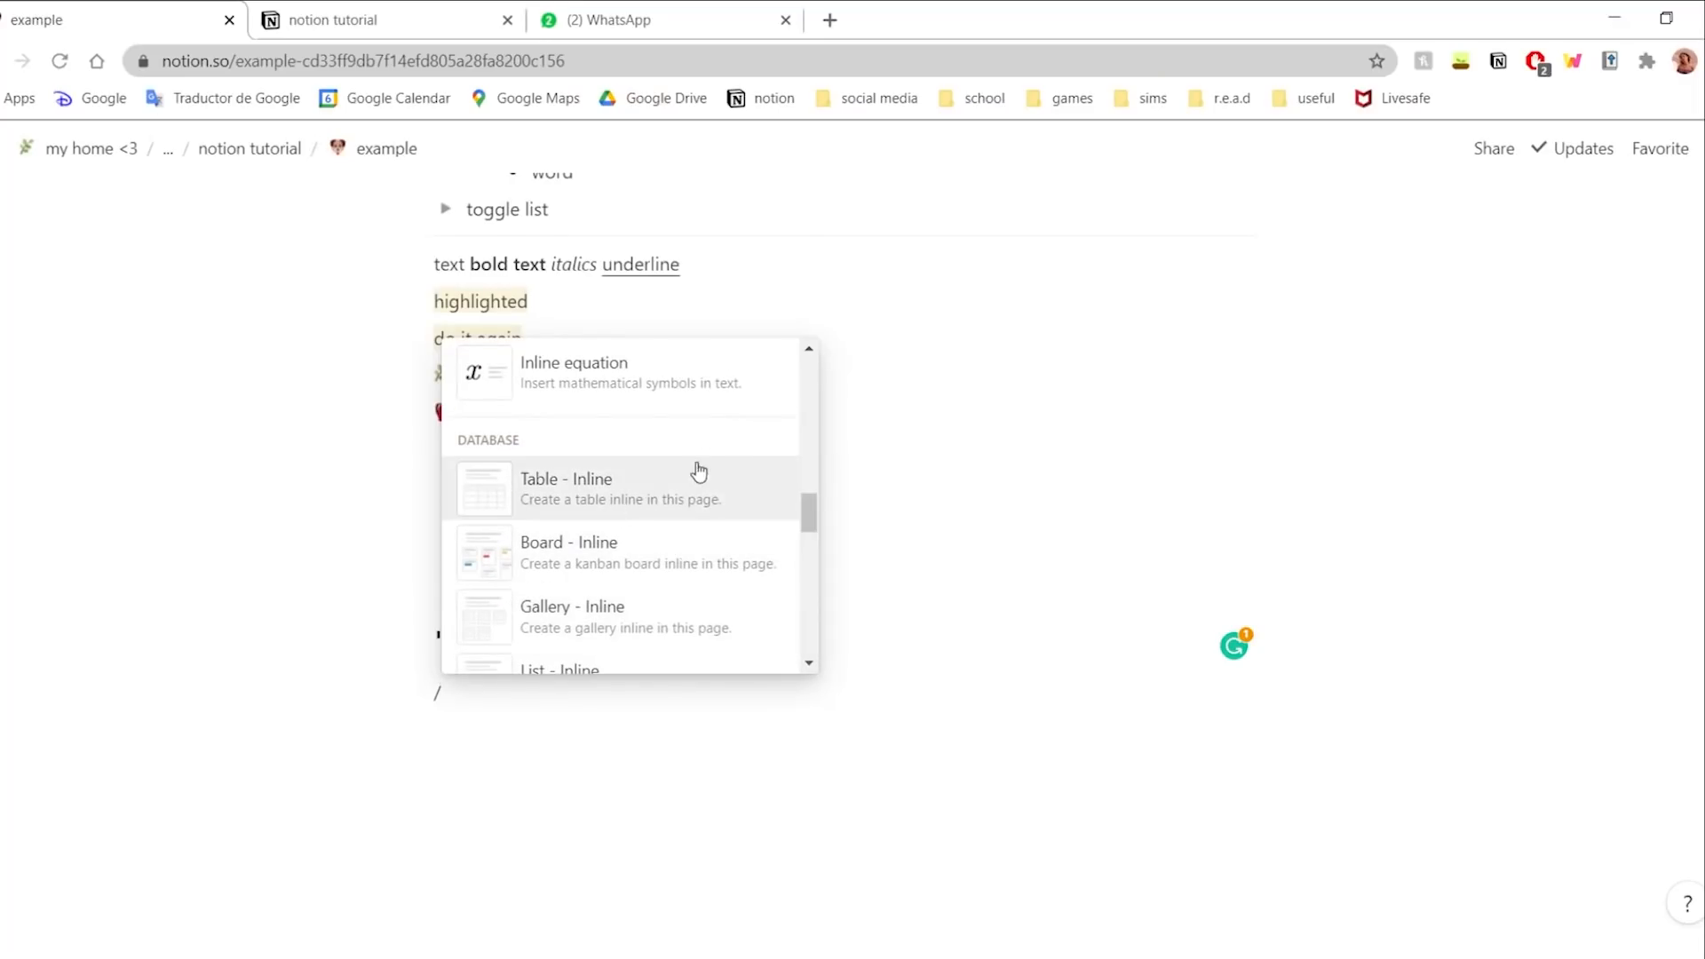
scroll(697, 472, "down", 4)
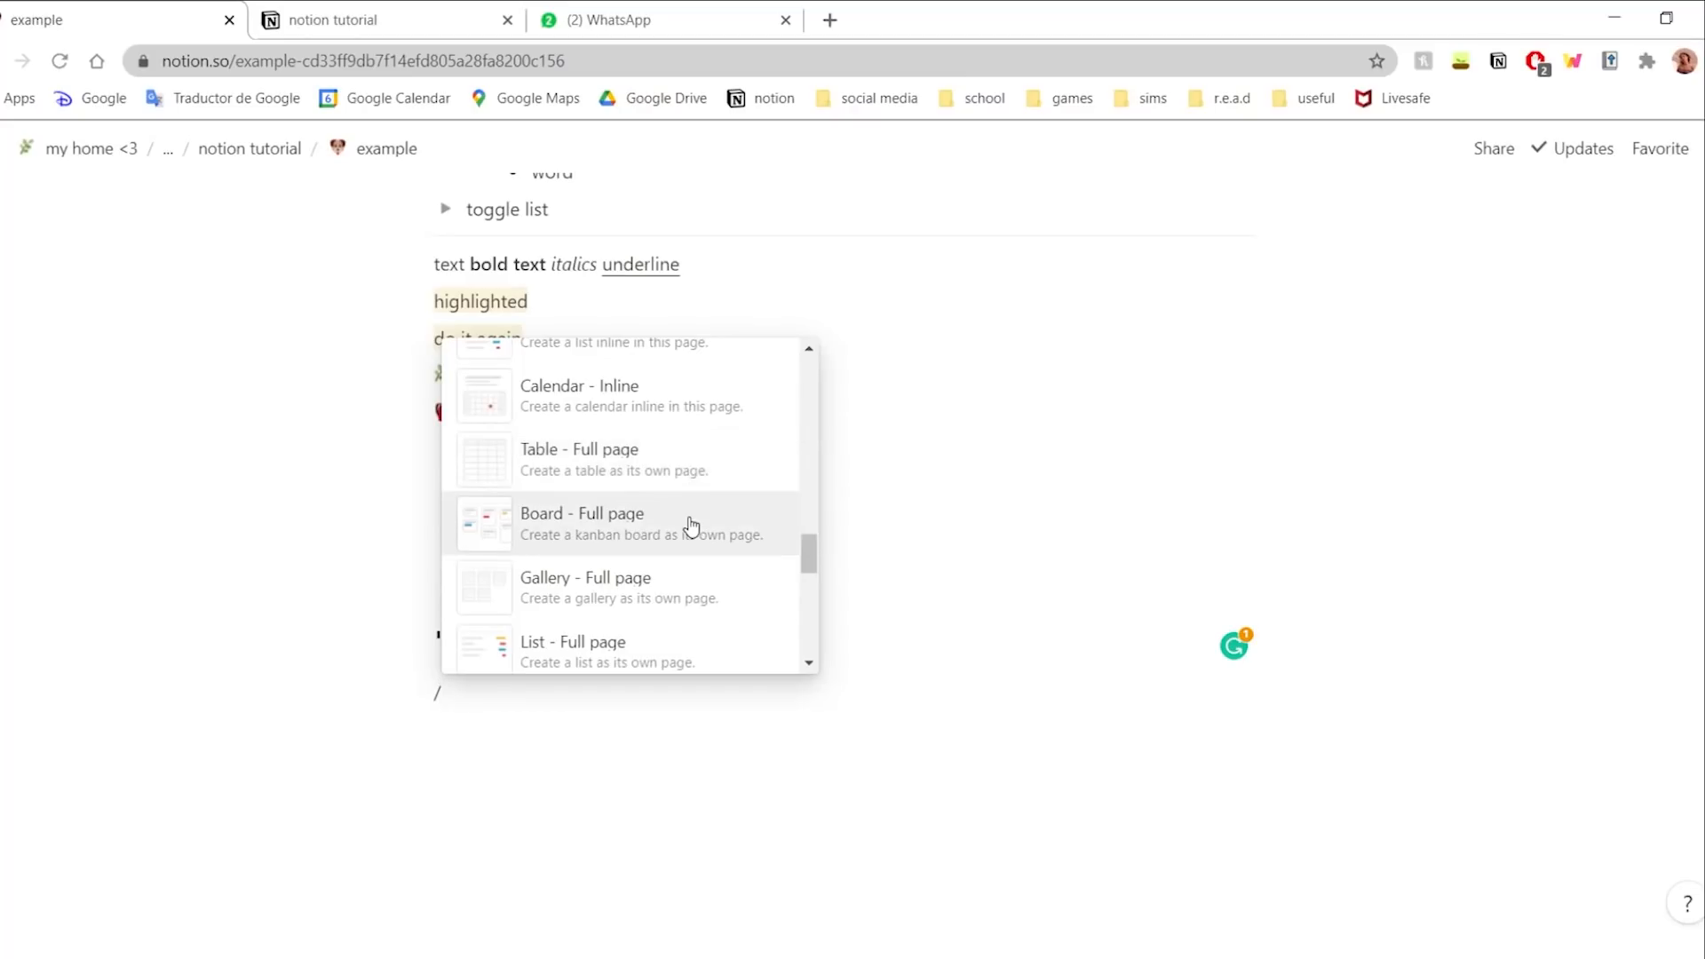
- Insert an inline table database below the "advanced stuff" heading and title it "table"
scroll(667, 508, "up", 4)
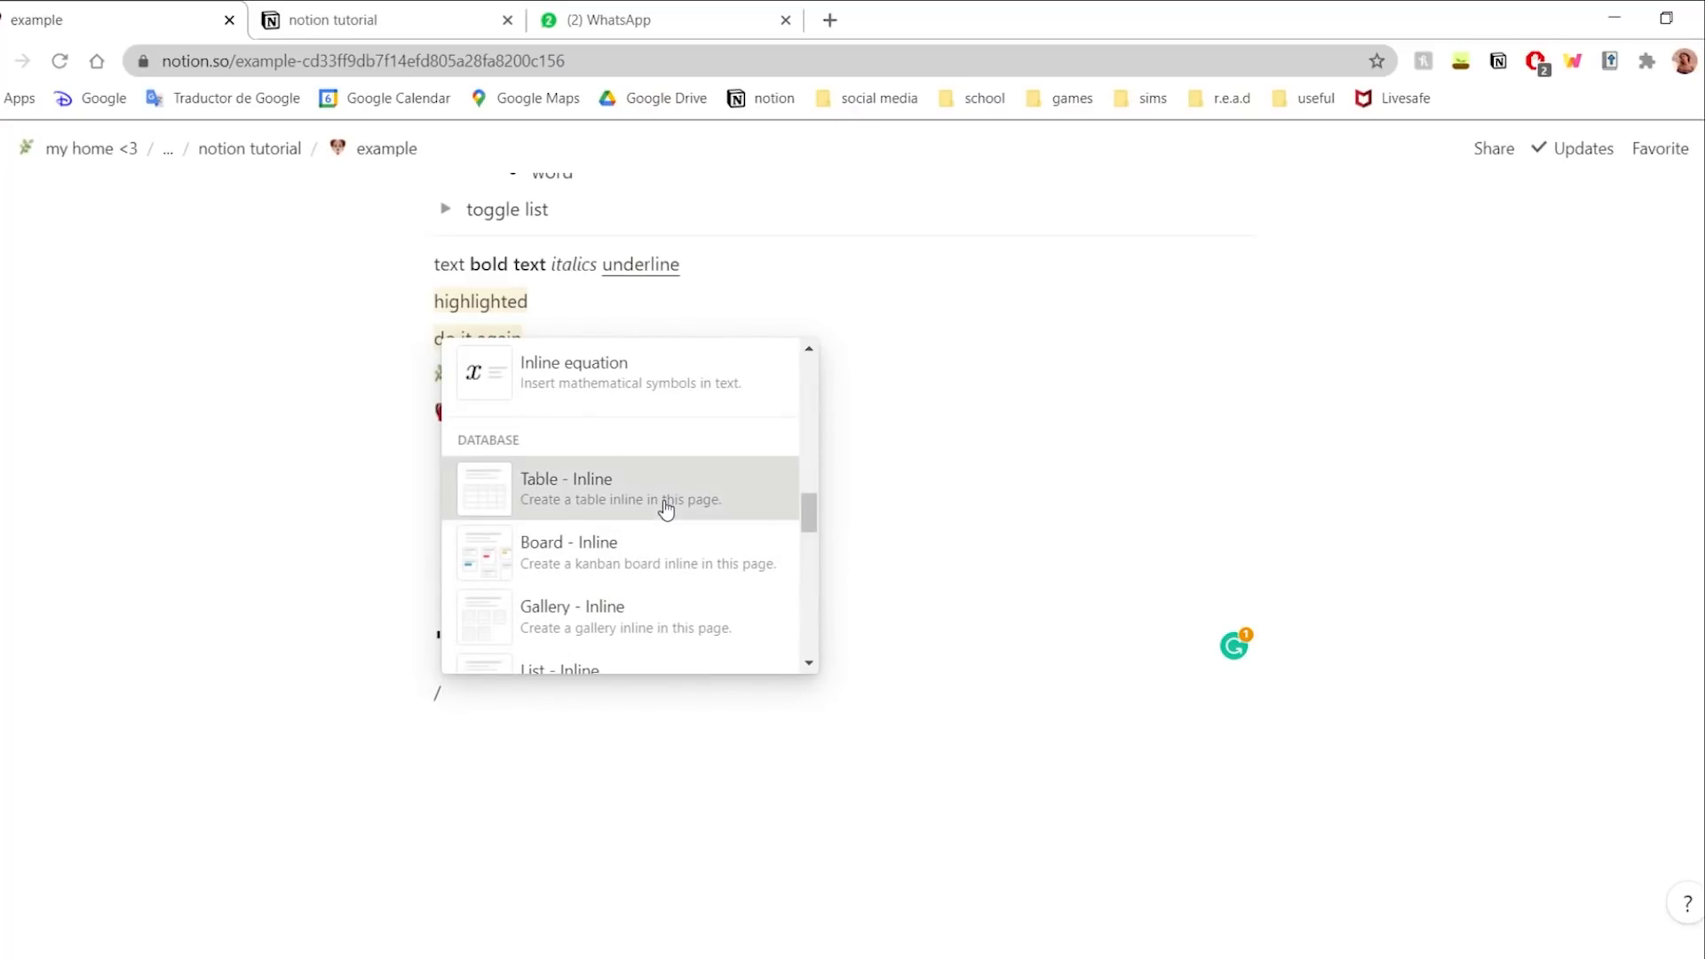
left_click(667, 500)
scroll(670, 476, "down", 3)
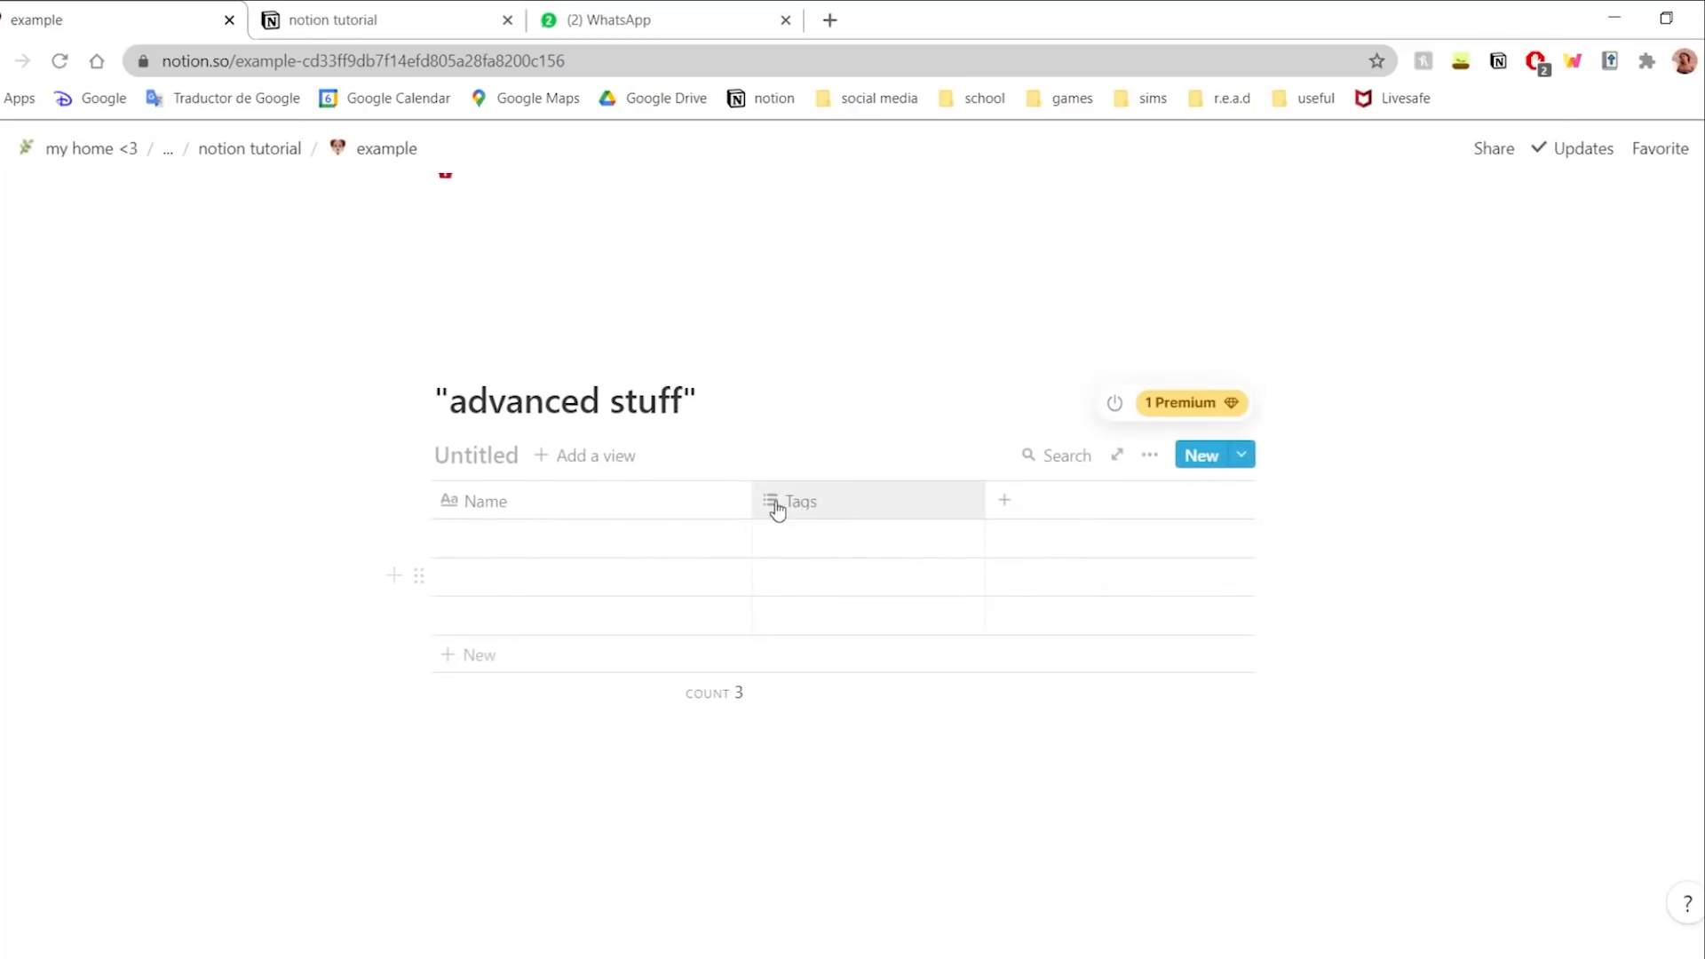
type("table")
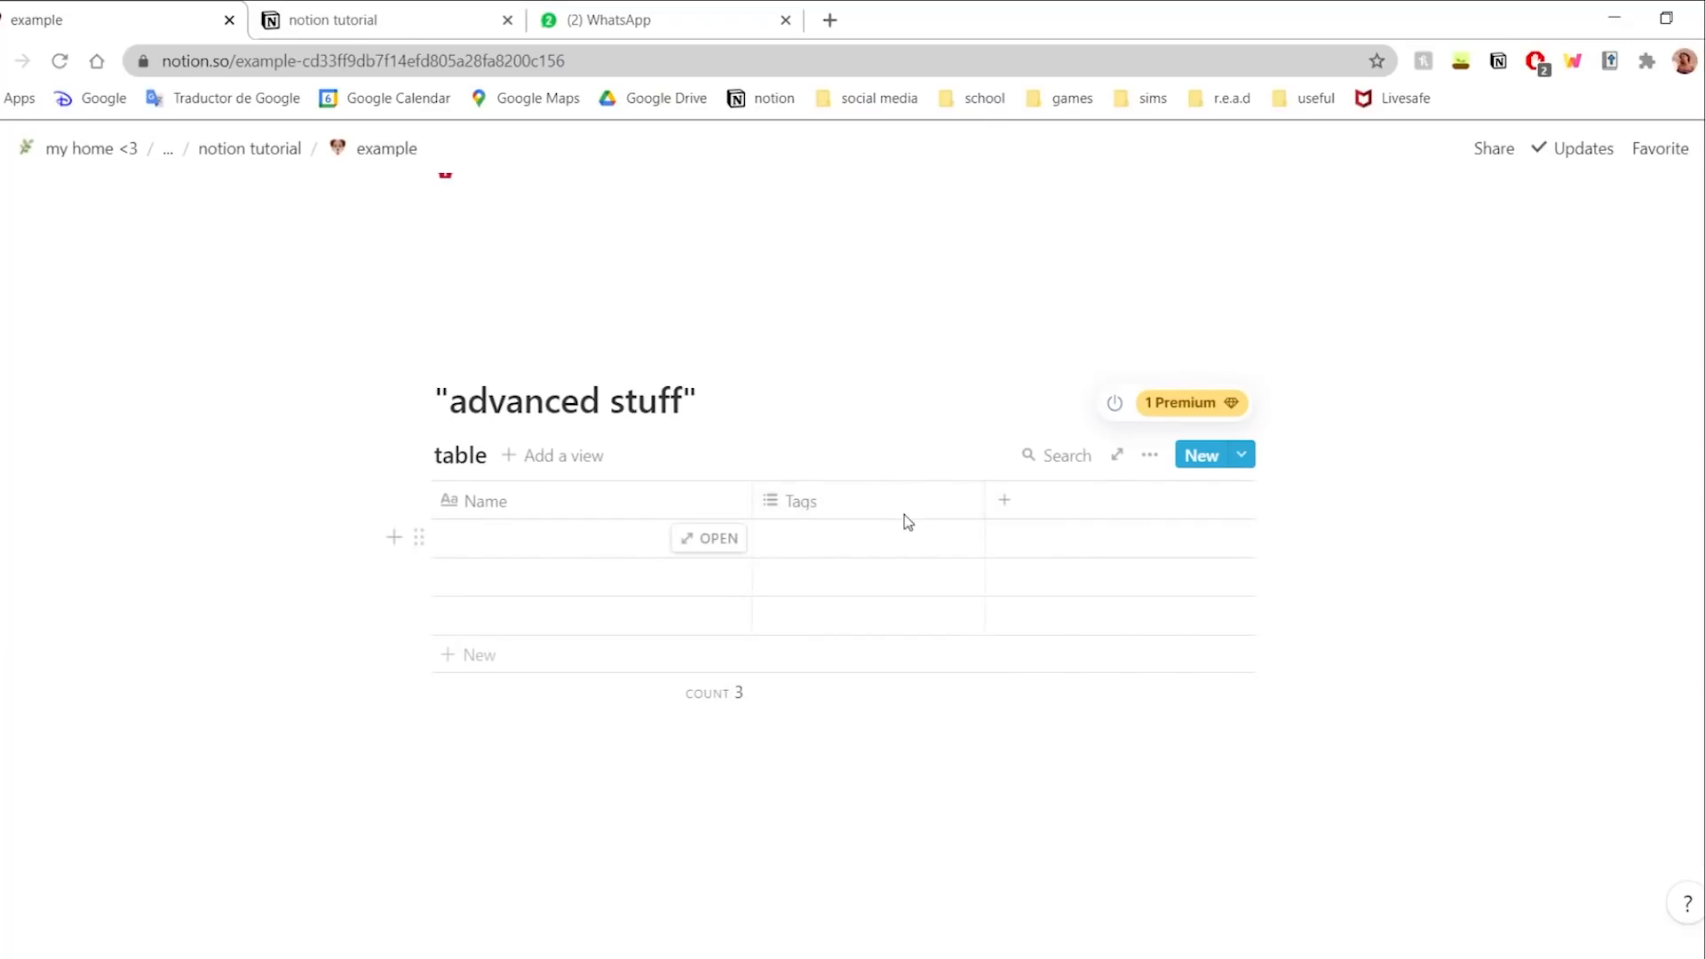
- Review the property types available for the table's Tags column and change its type to Select
left_click(786, 508)
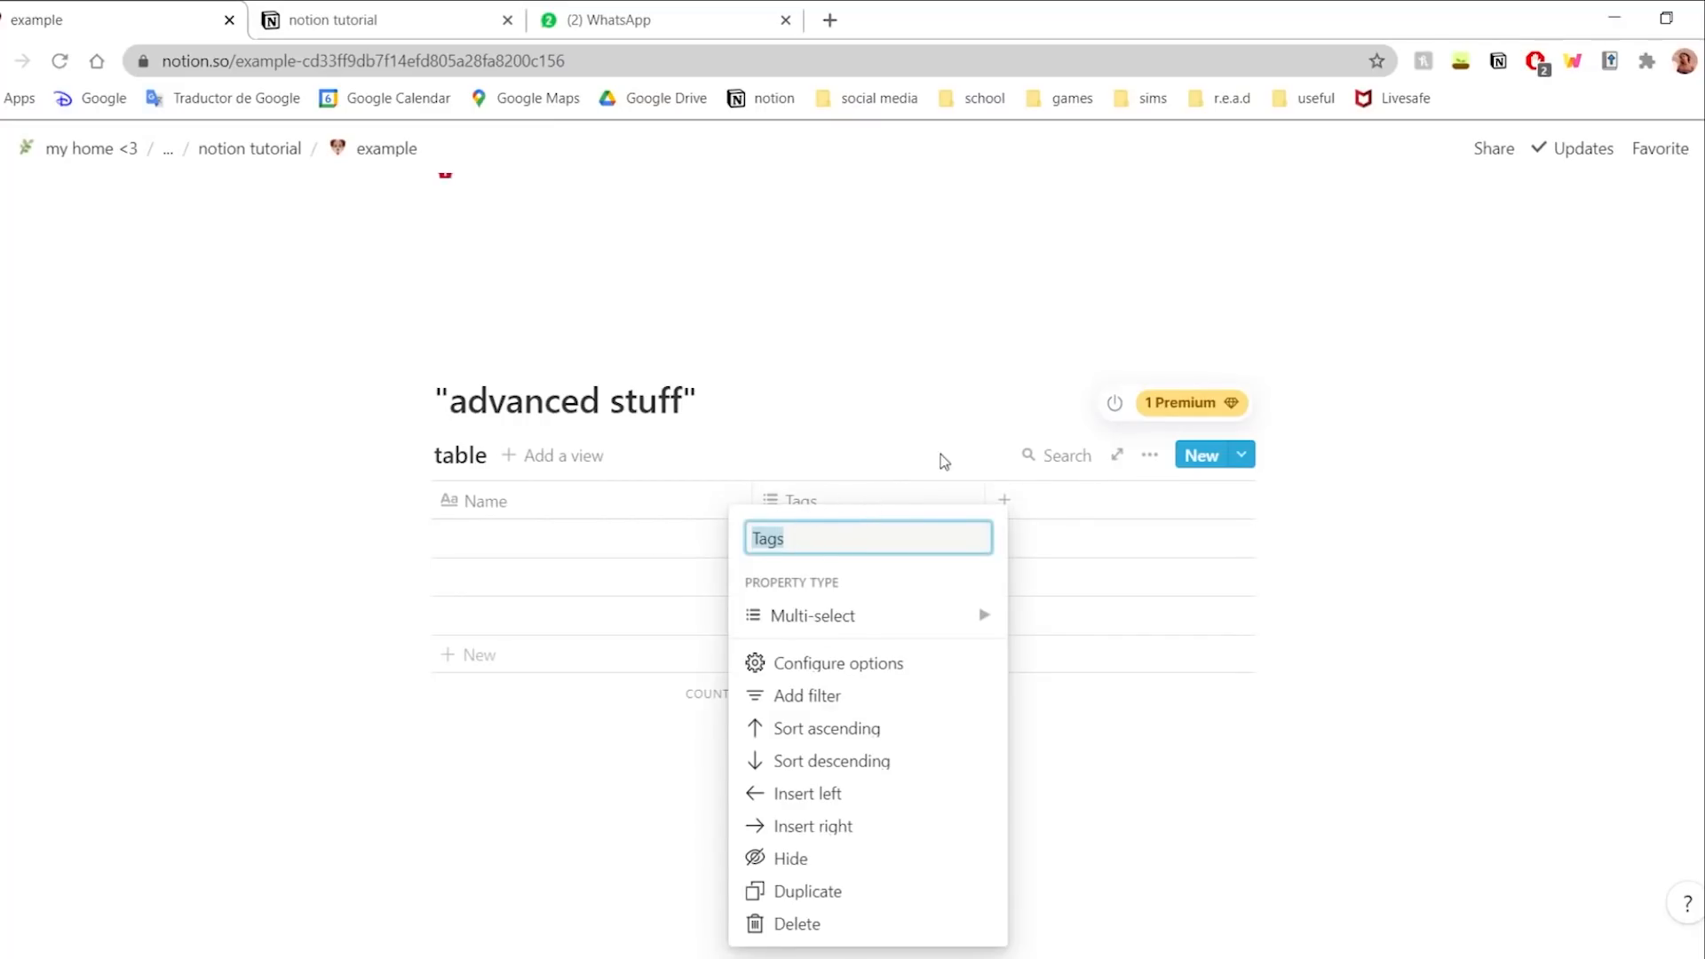
left_click(809, 619)
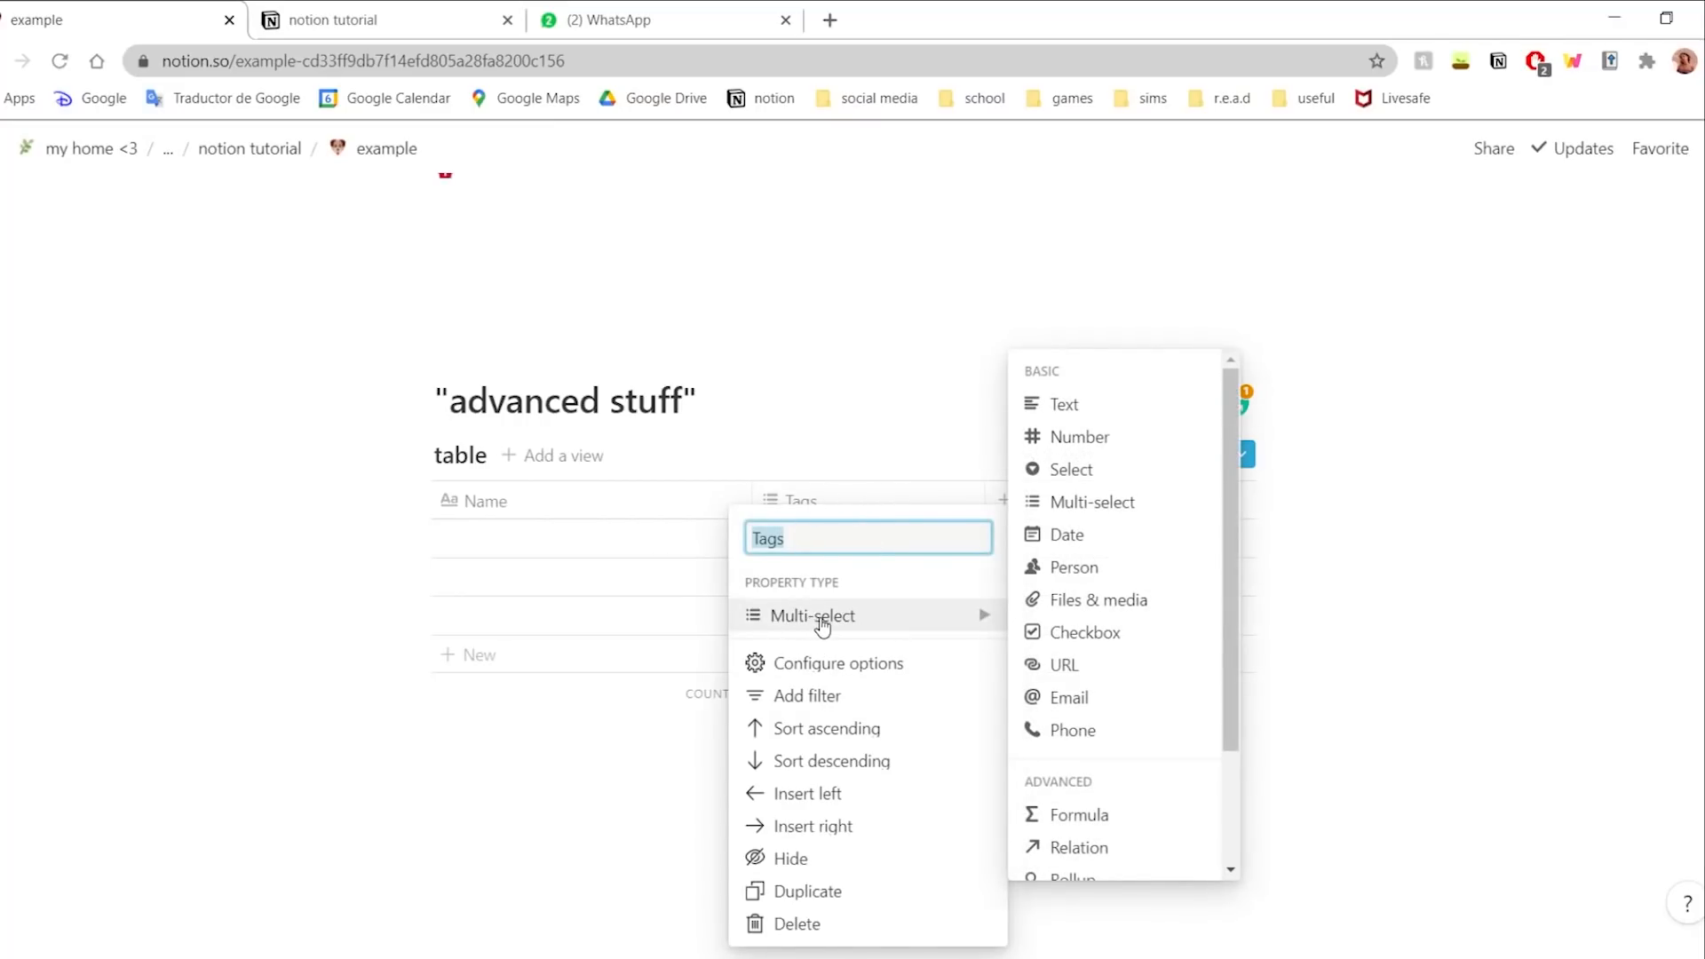
scroll(1134, 530, "down", 3)
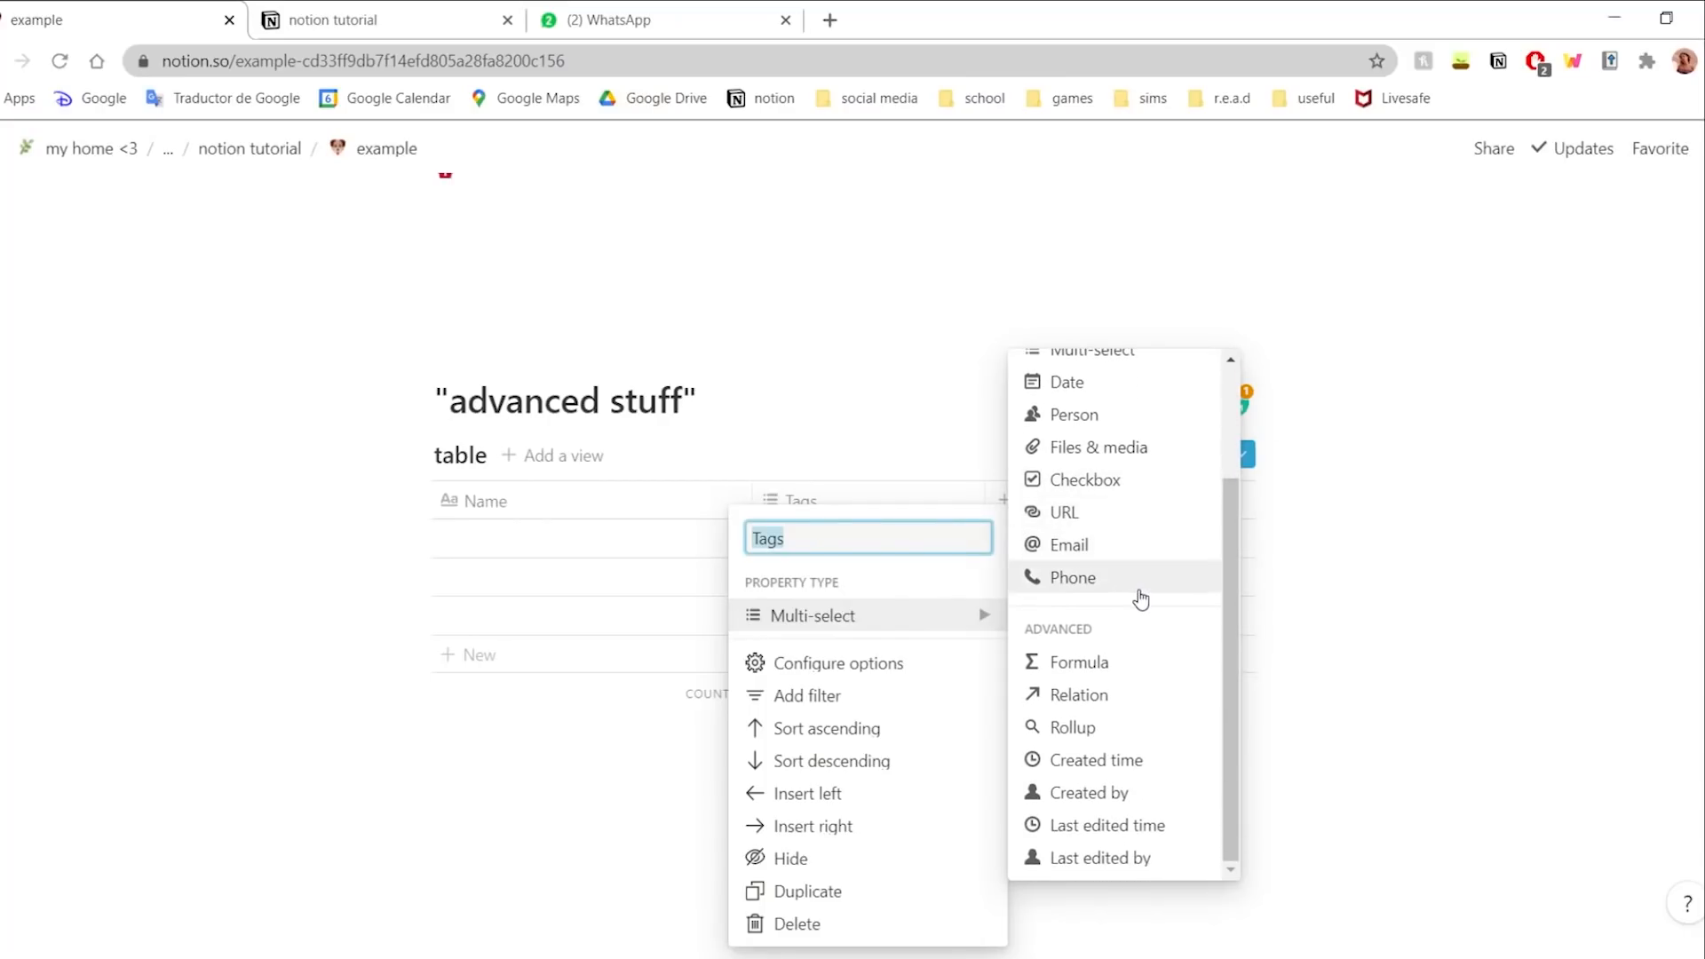
scroll(1105, 568, "up", 3)
scroll(1104, 571, "down", 1)
scroll(1101, 444, "up", 1)
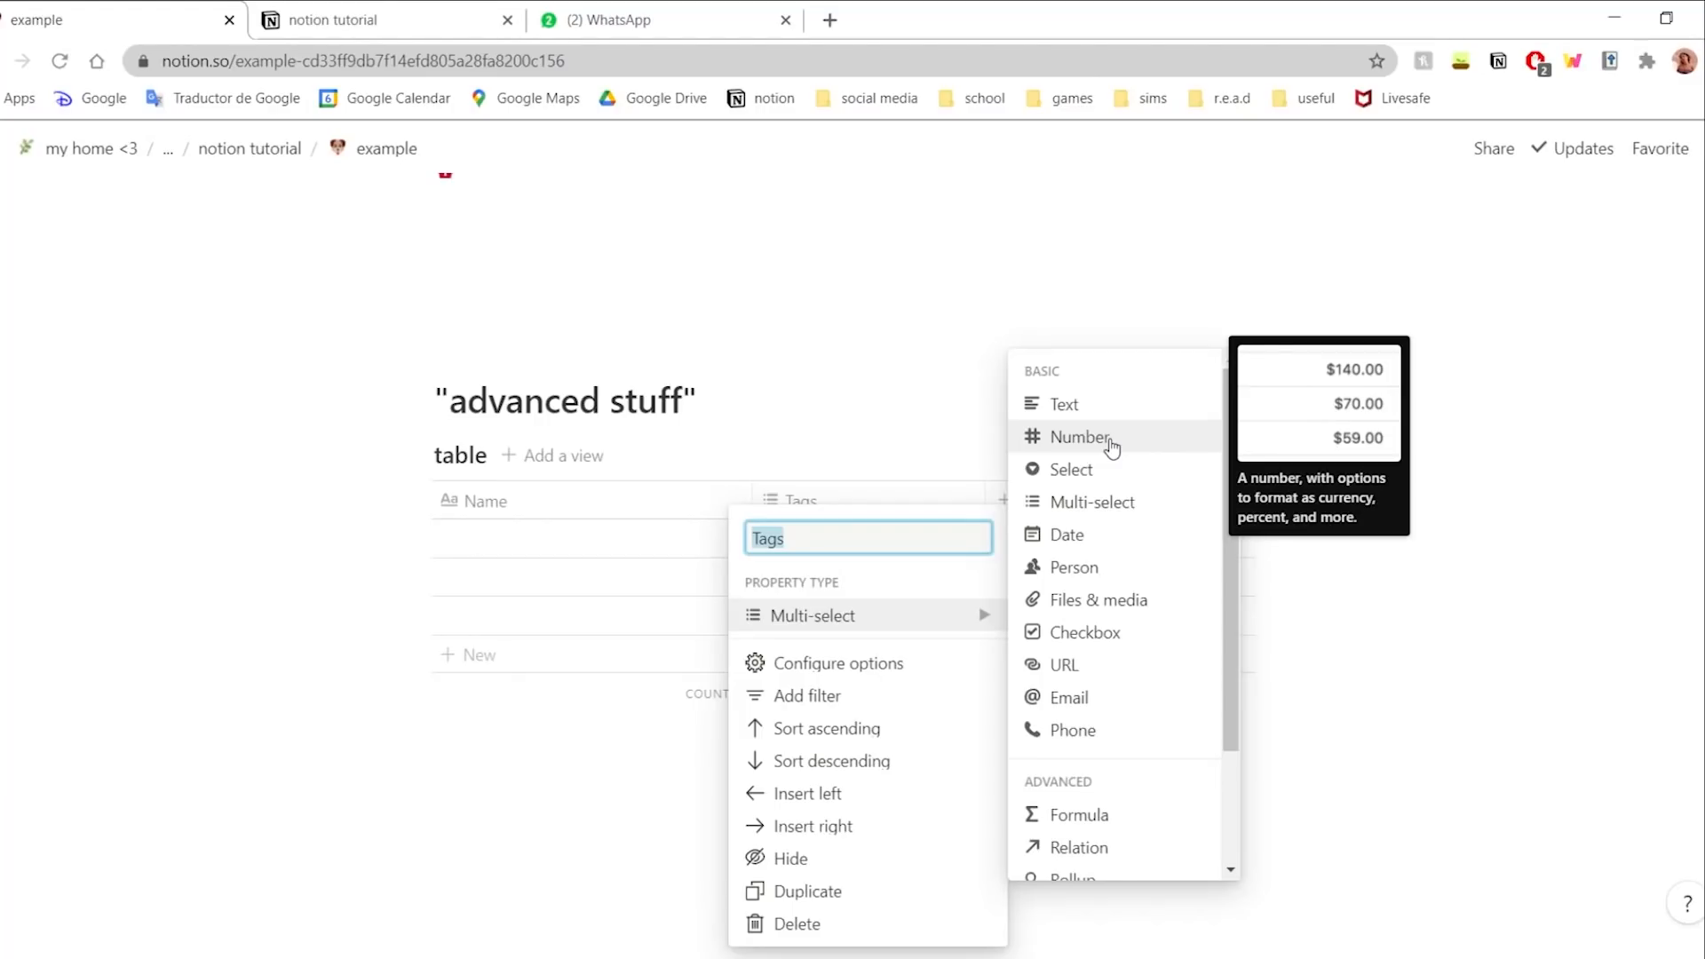
left_click(1125, 483)
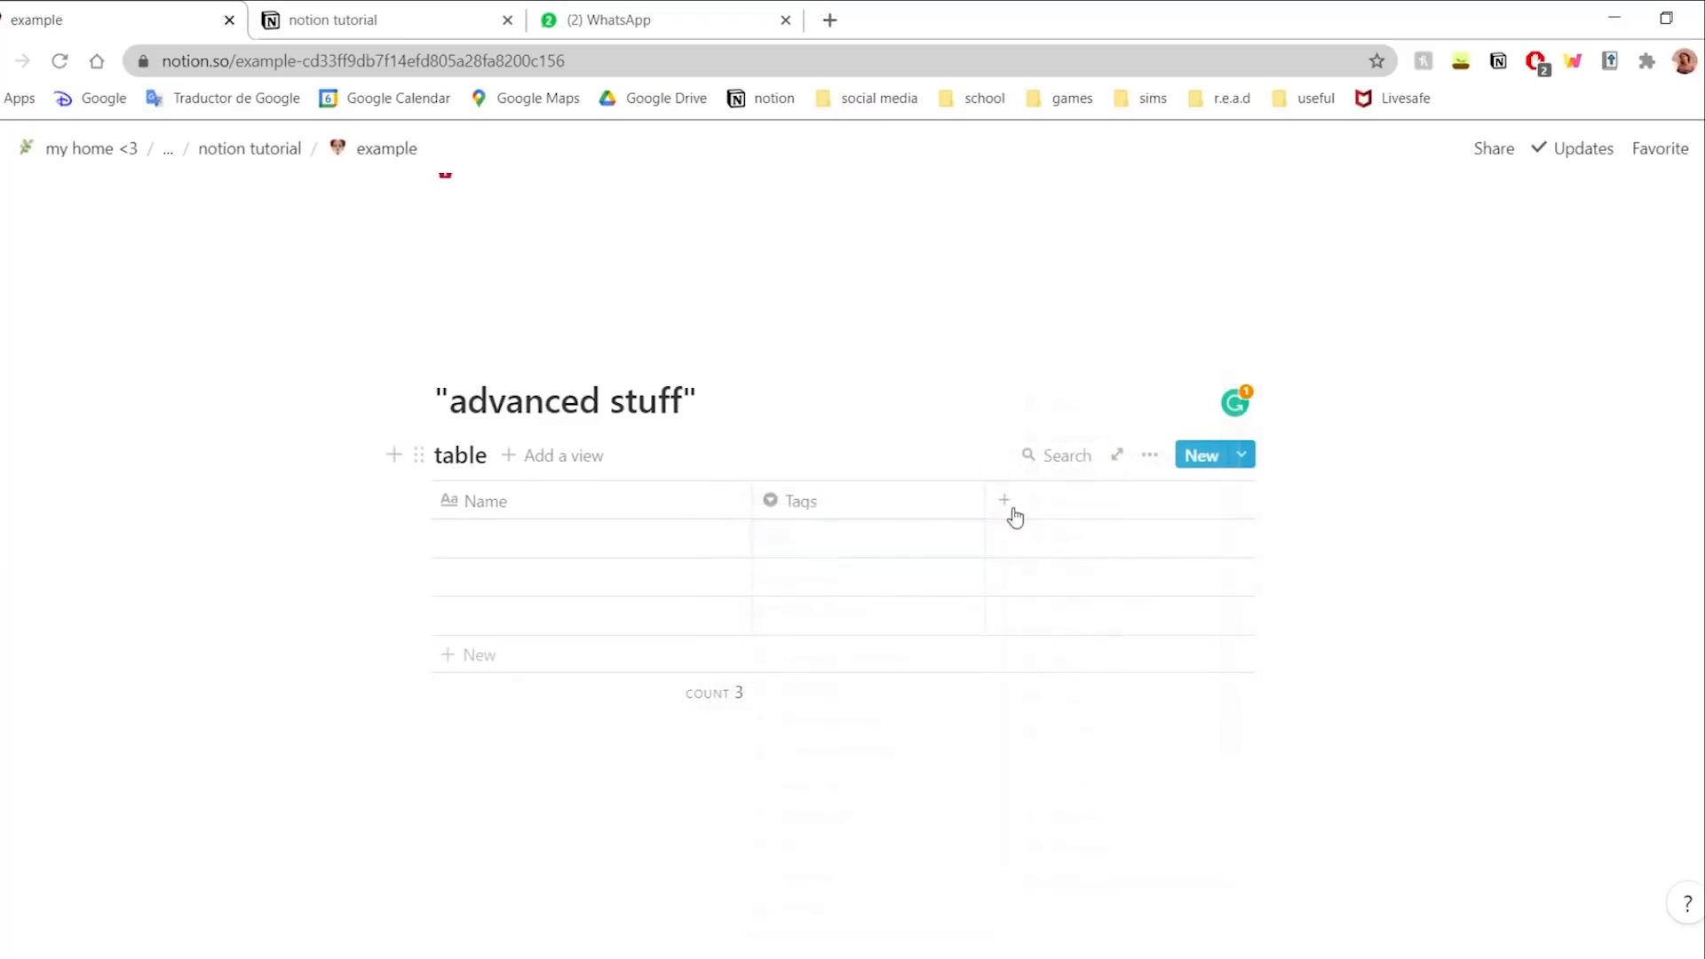
- Create the tag option "ENG3U" in the first row of the Tags column
left_click(886, 533)
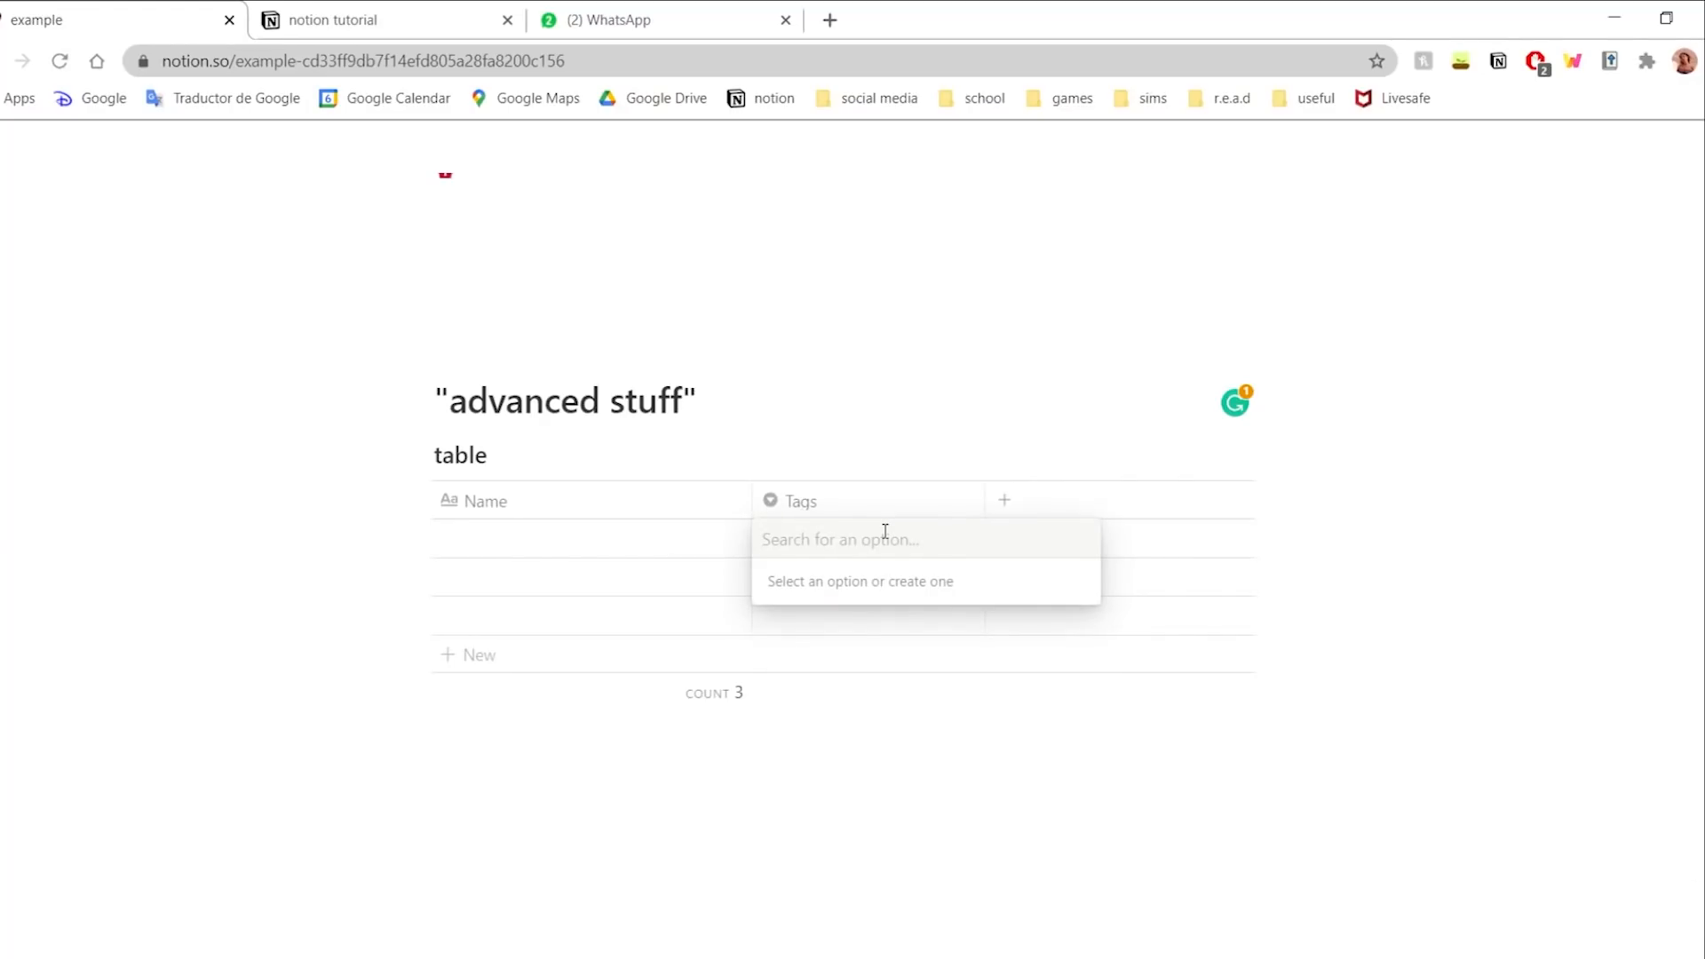
type("EN")
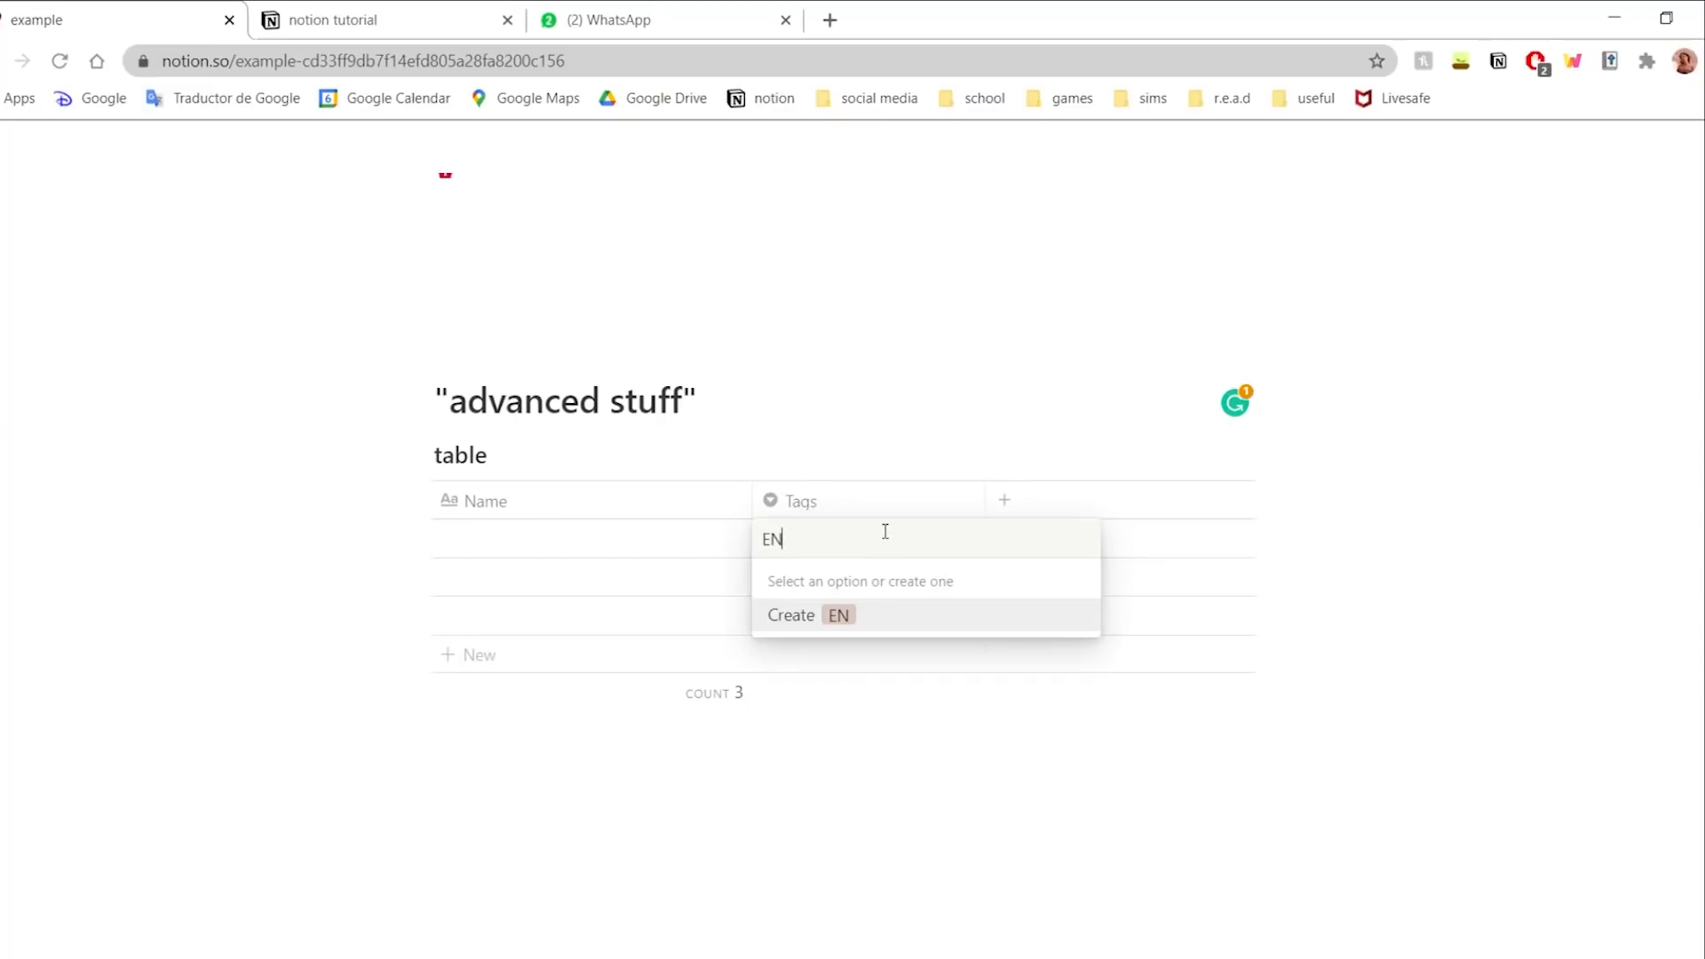
type("G3U")
key("Return")
- Create the tag option "CODE" in the second row of the Tags column
left_click(883, 588)
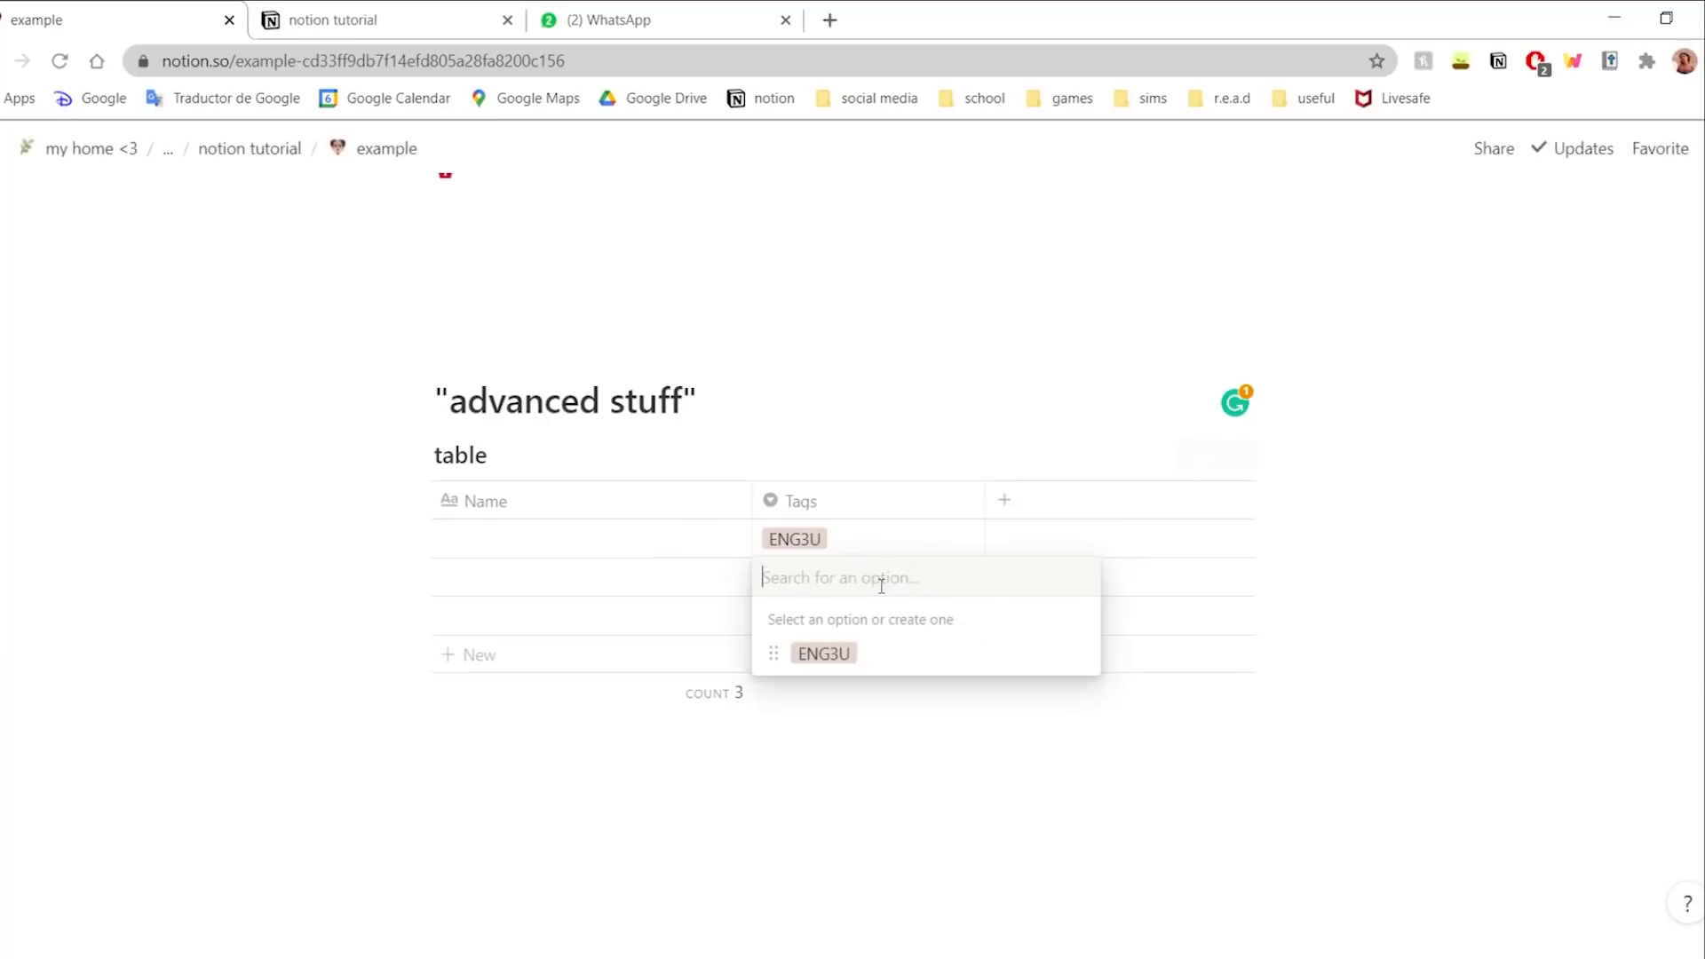
type("Art")
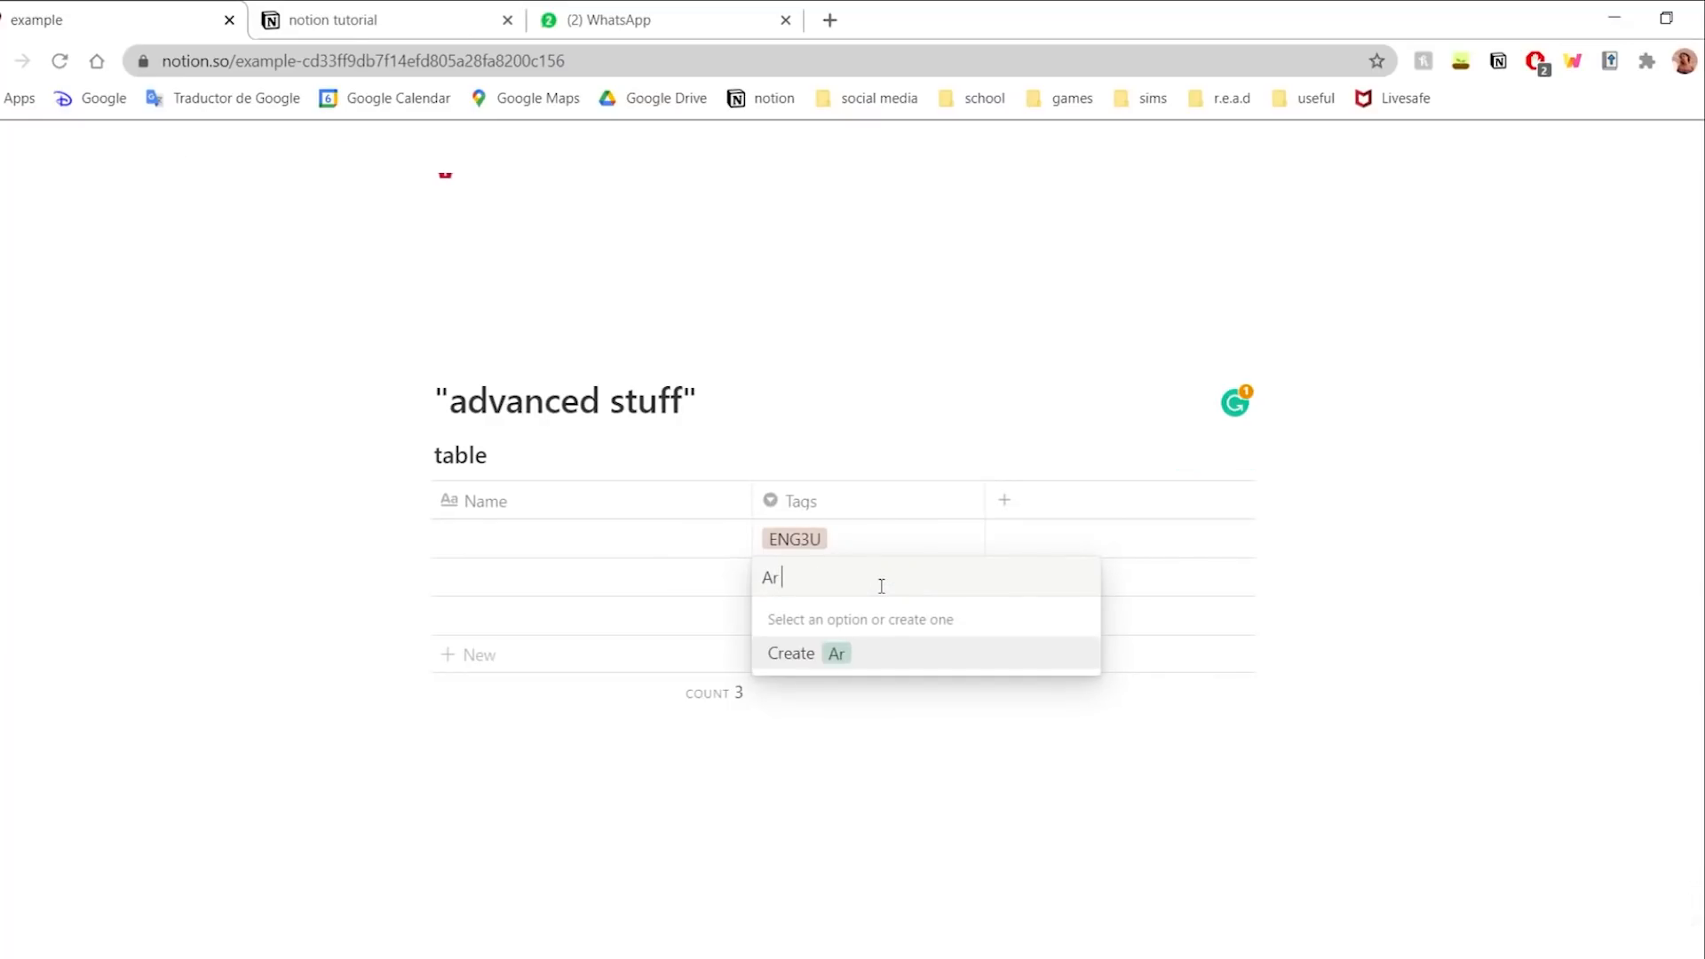
key("BackSpace")
key("BackSpace")
type("CODE")
key("Return")
- Change the first row's tag to CODE and the second row's tag to ENG3U
left_click(901, 548)
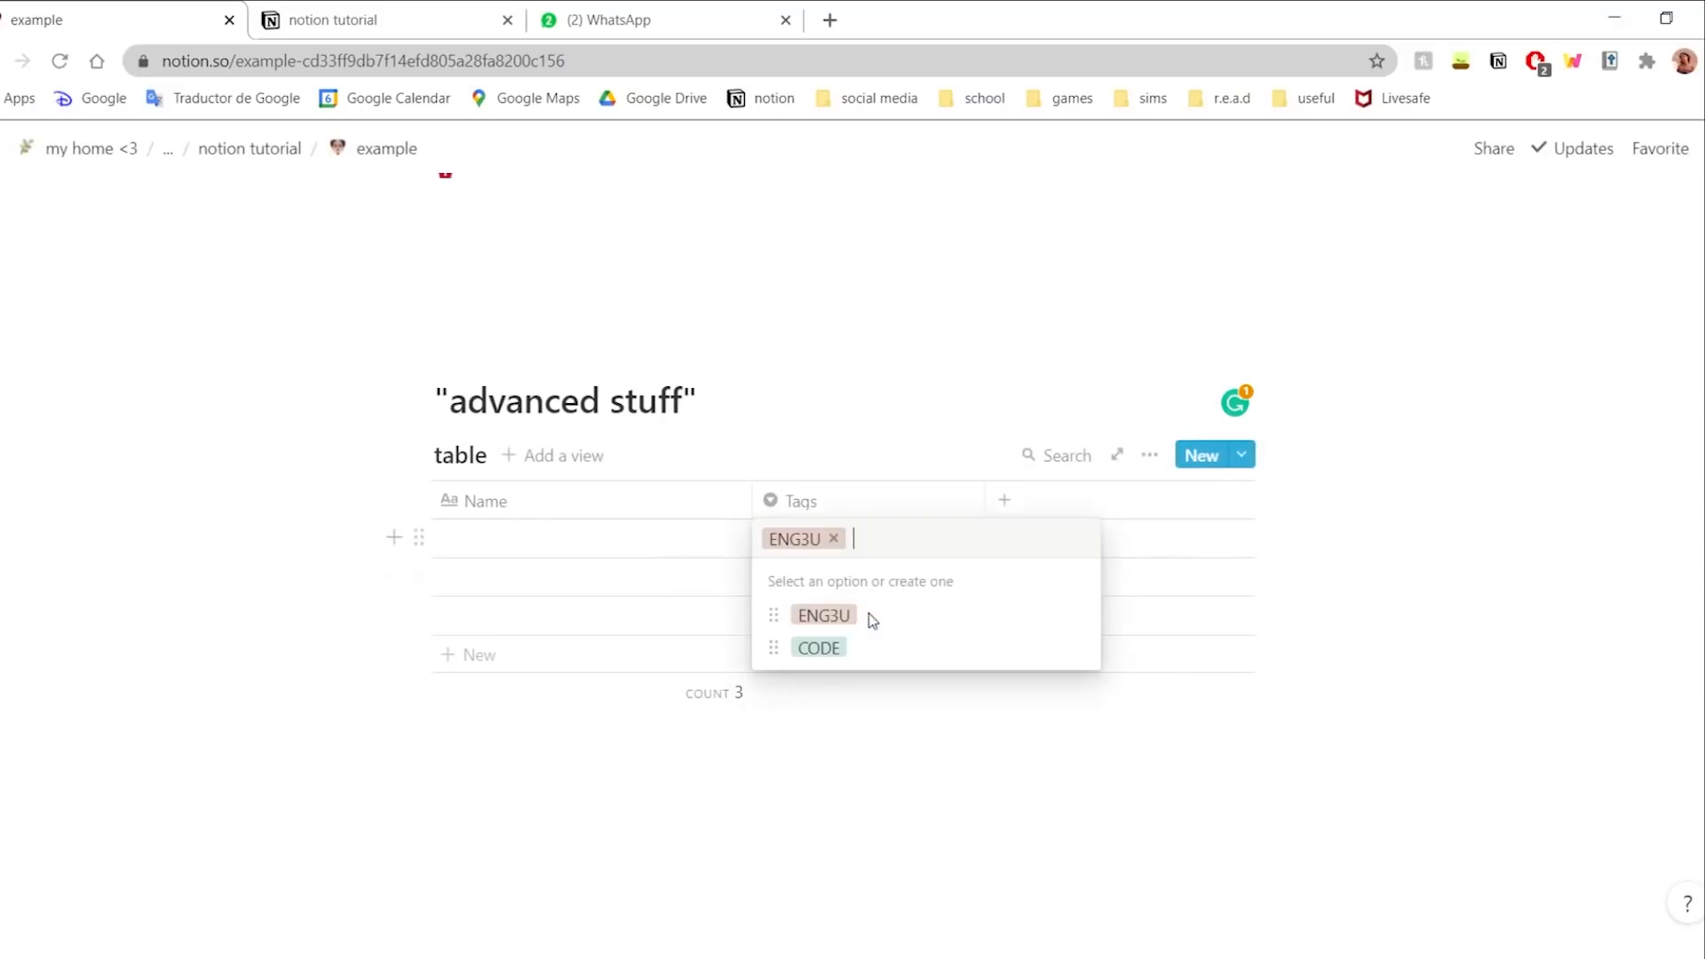
left_click(839, 650)
left_click(875, 579)
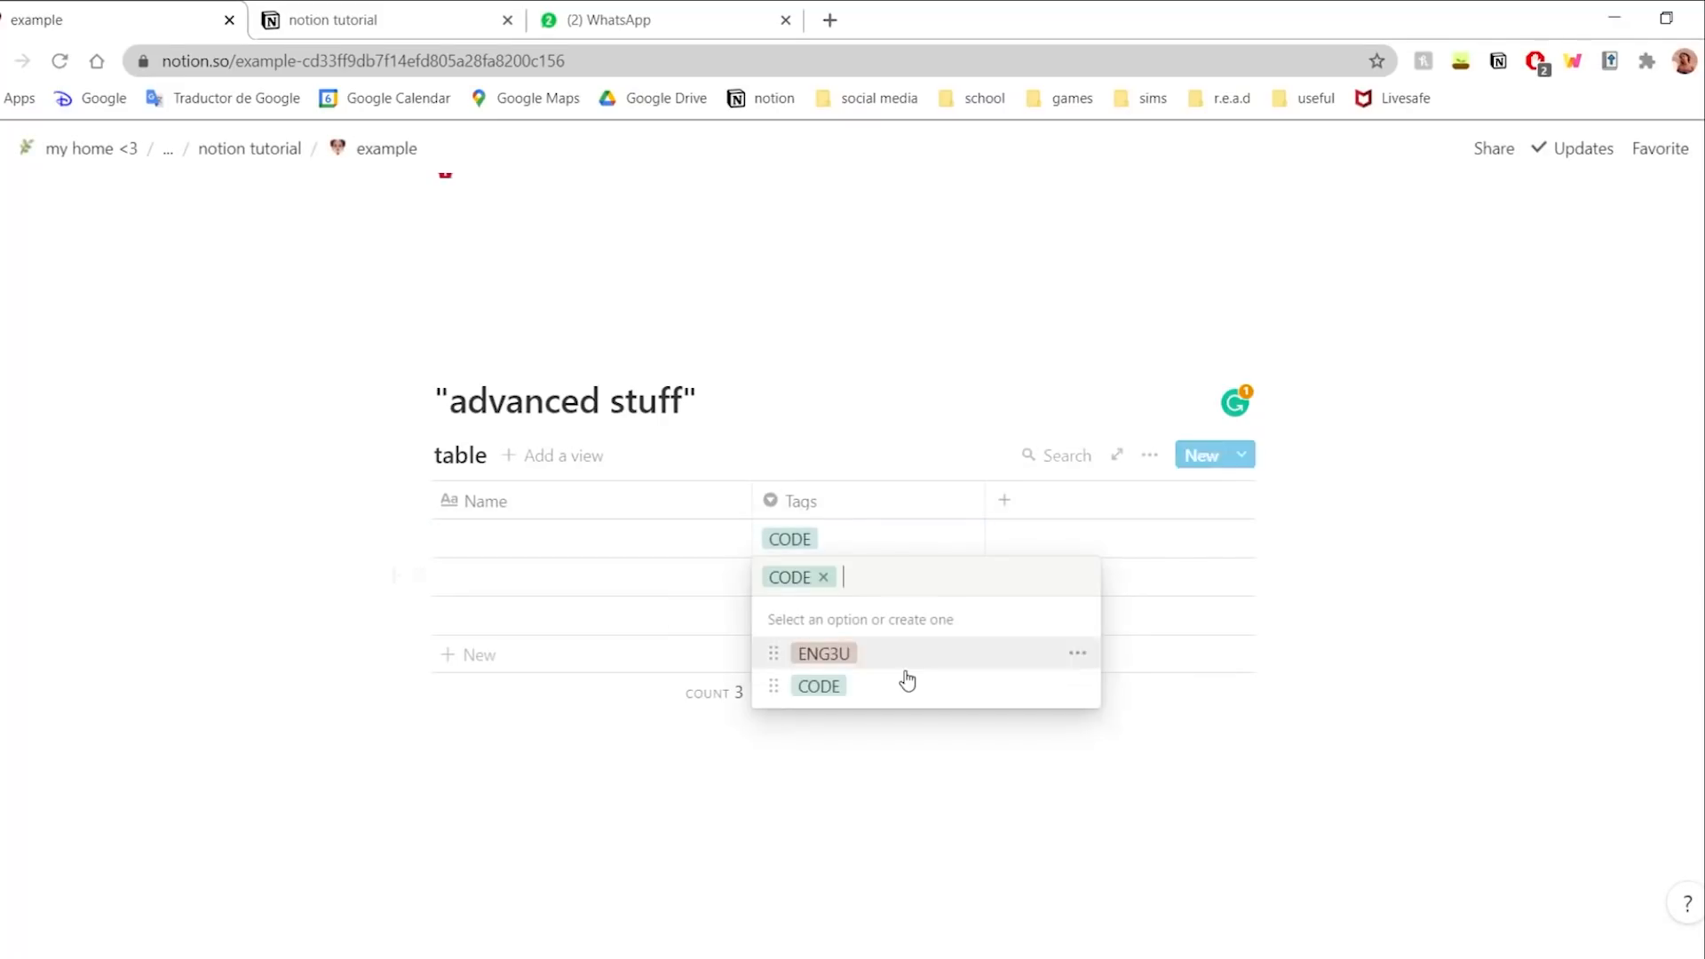
left_click(799, 653)
- Open the edit options of the ENG3U tag and review the available colours
left_click(936, 590)
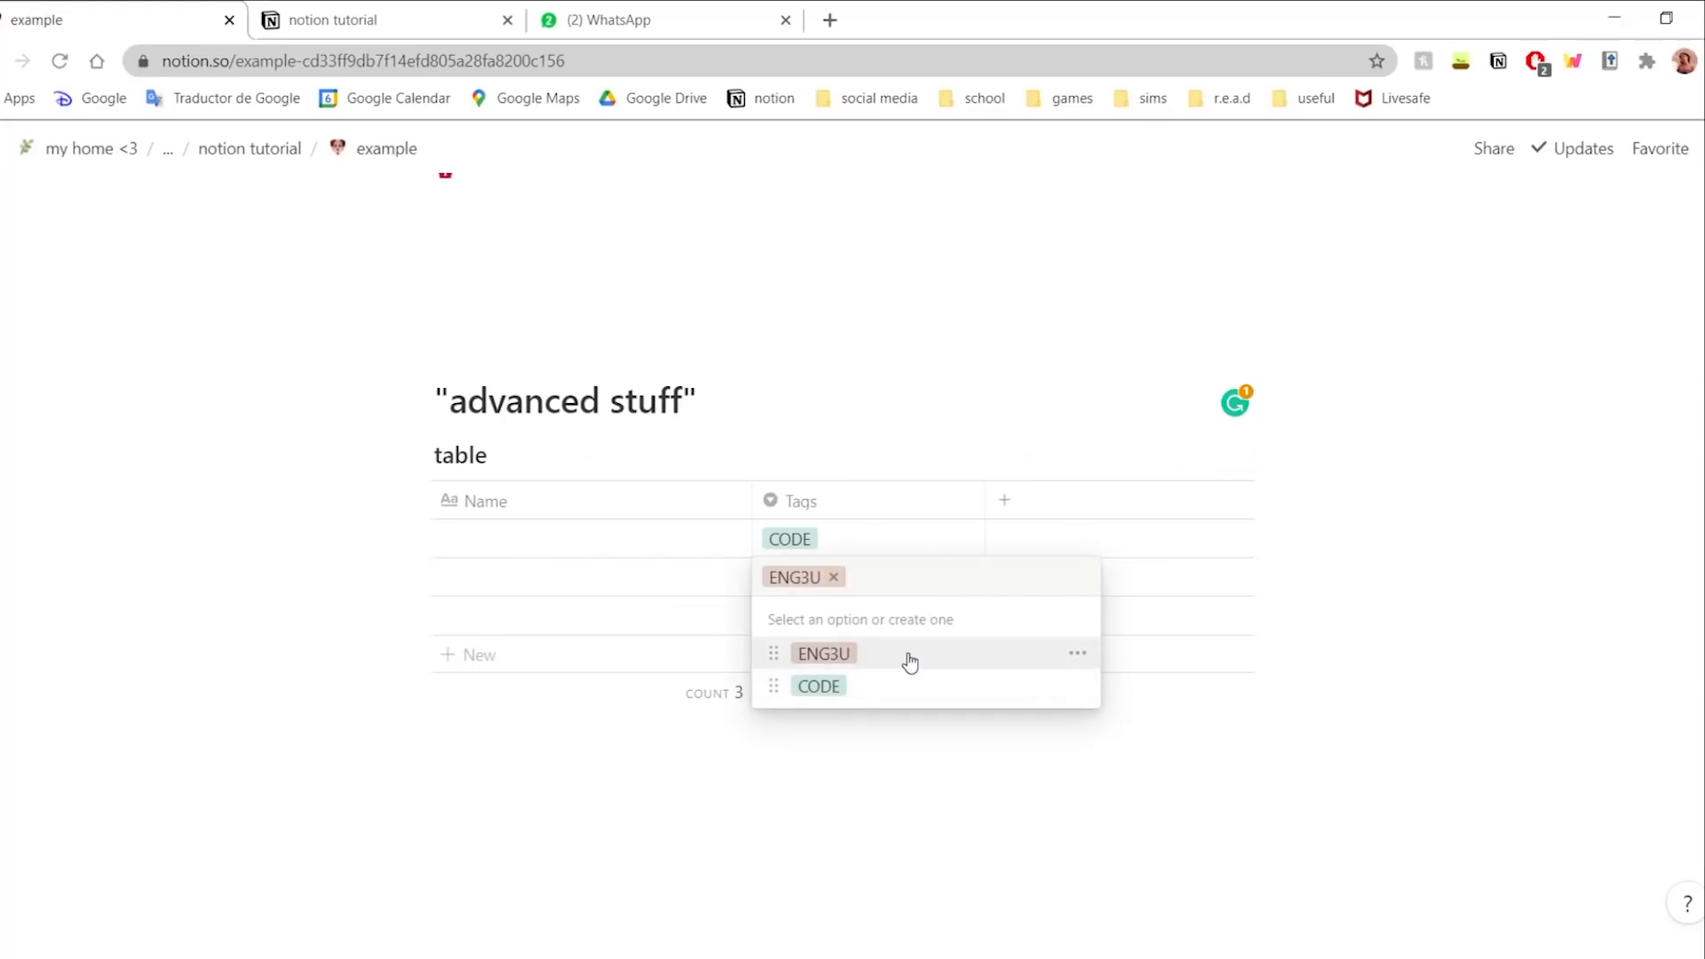
left_click(1077, 654)
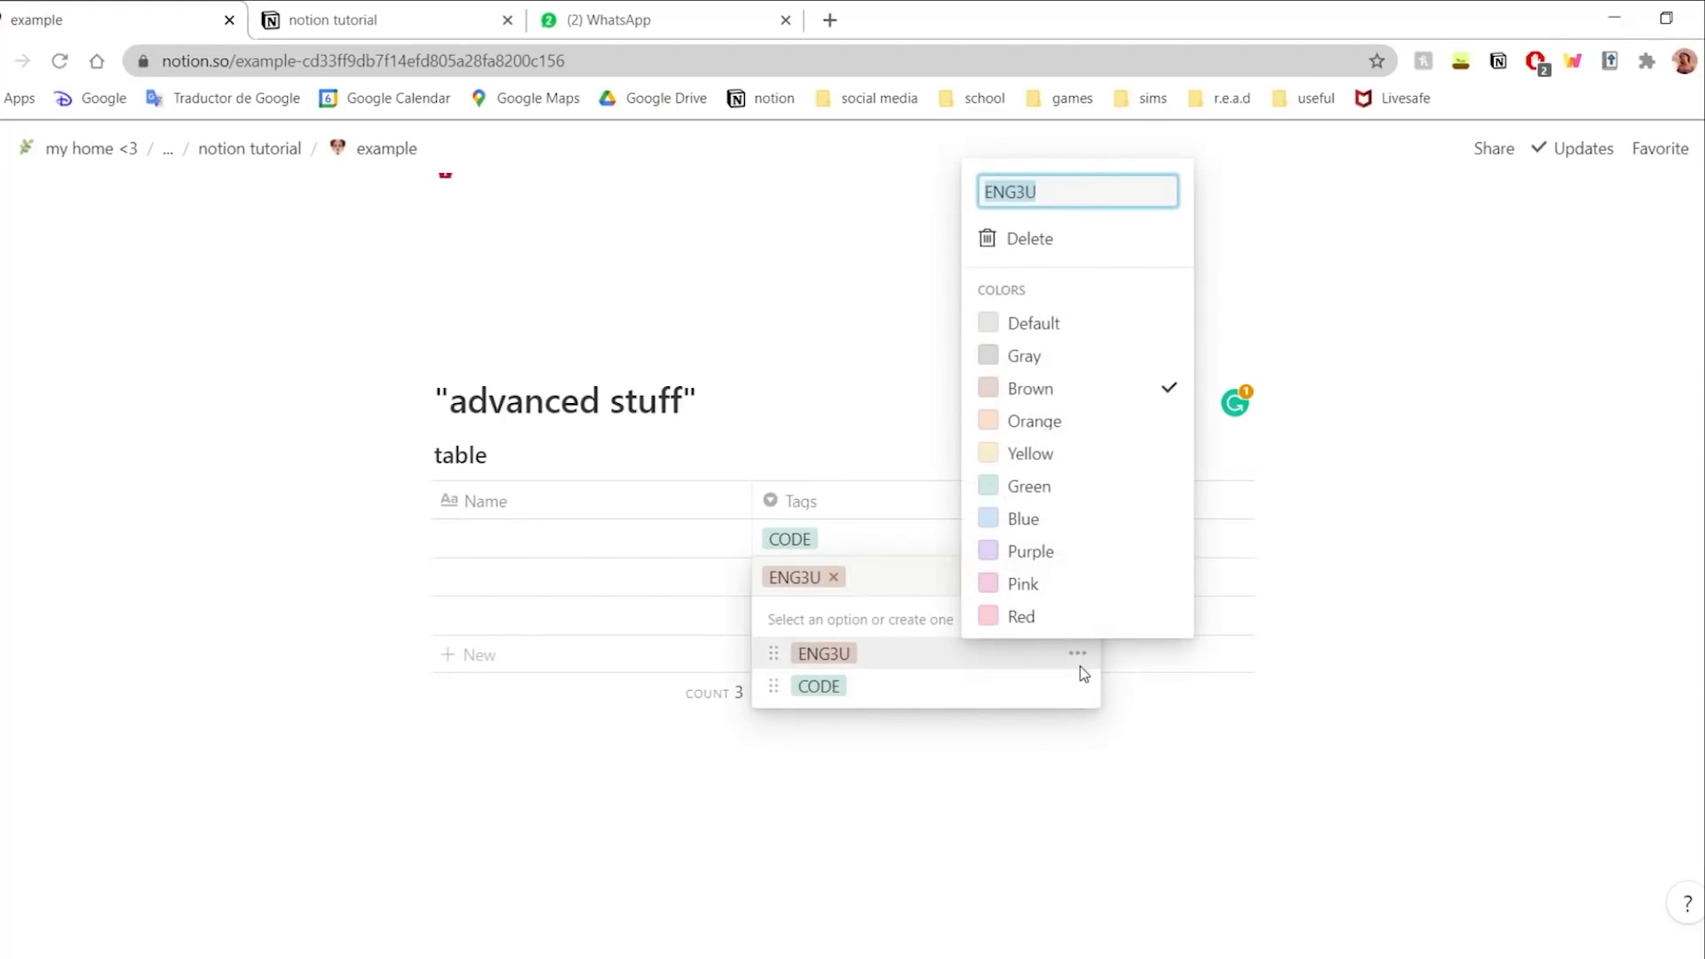
left_click(1073, 619)
left_click(870, 569)
- Change the Tags column's property type to Date and then to Checkbox
left_click(923, 534)
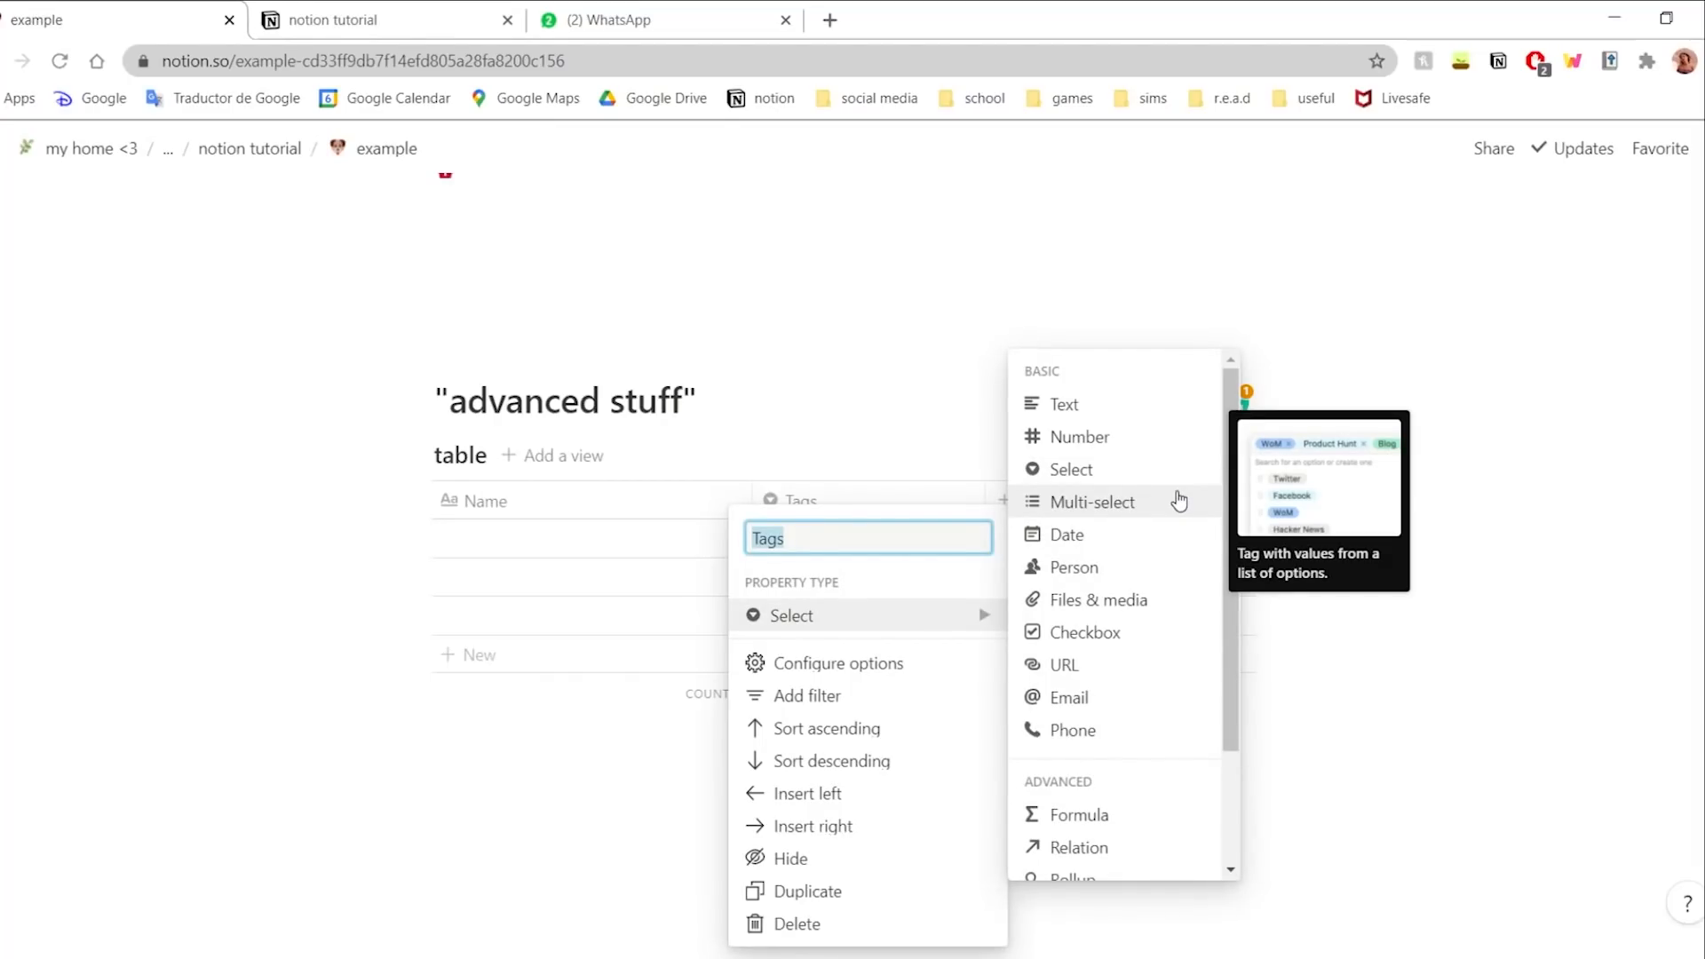
left_click(1154, 539)
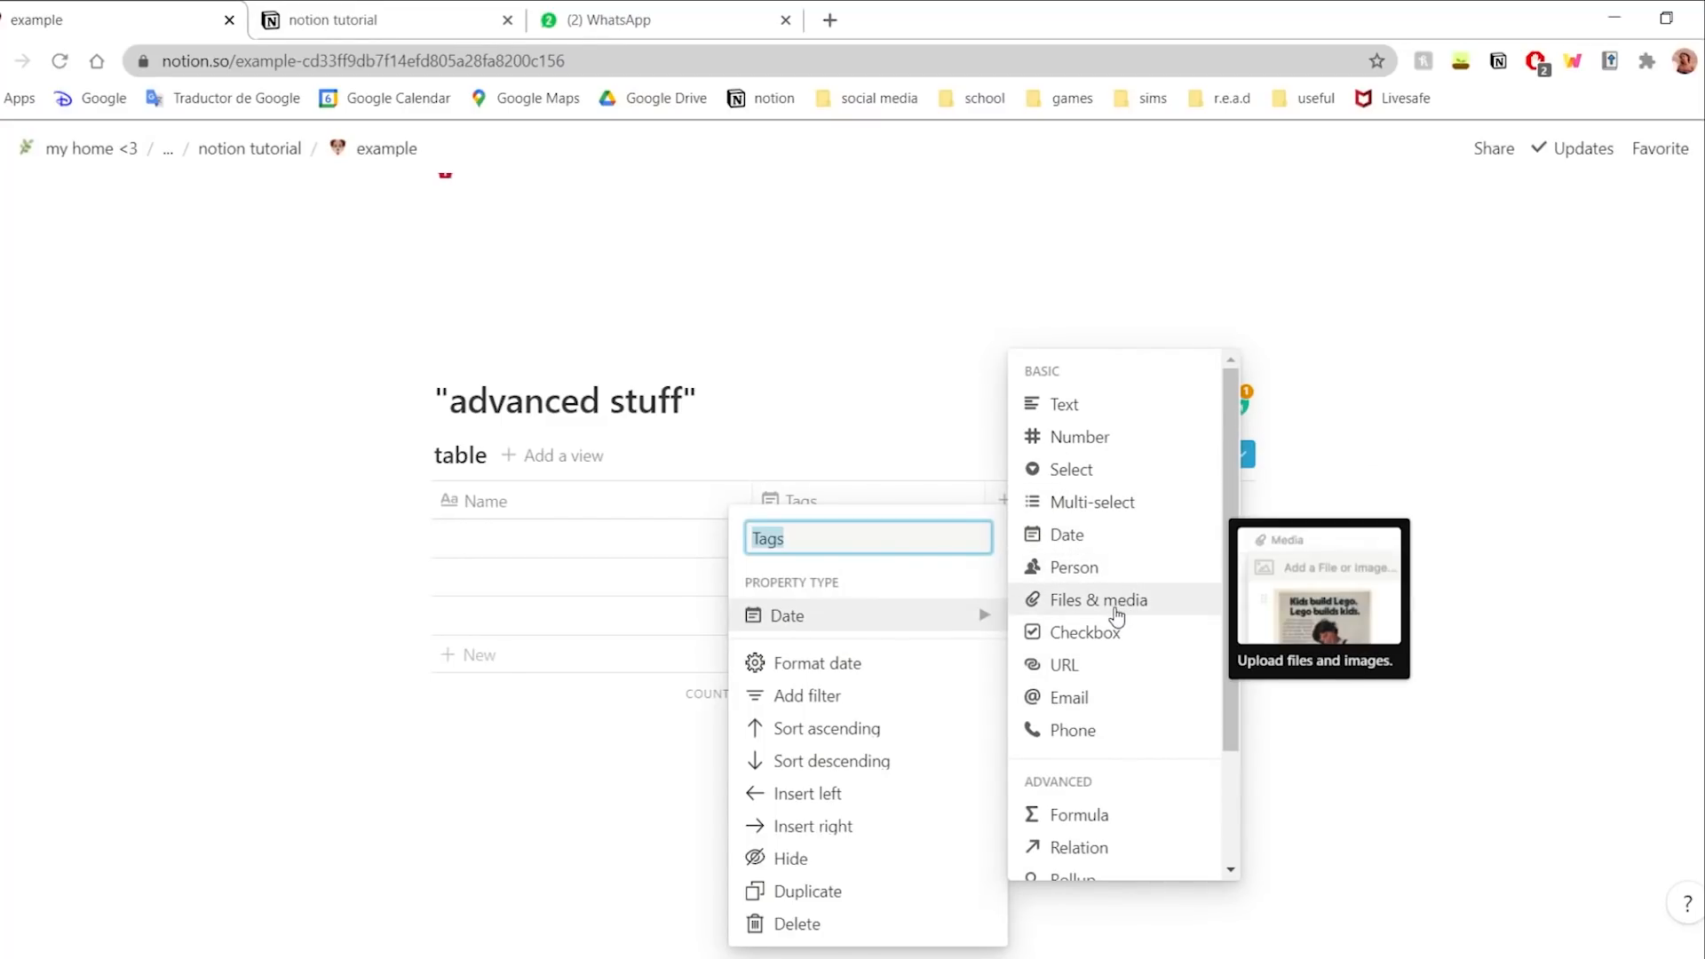
left_click(1123, 651)
- Move the Tags checkbox column before the Name column and narrow it to about half its width
left_click_drag(853, 509, 552, 529)
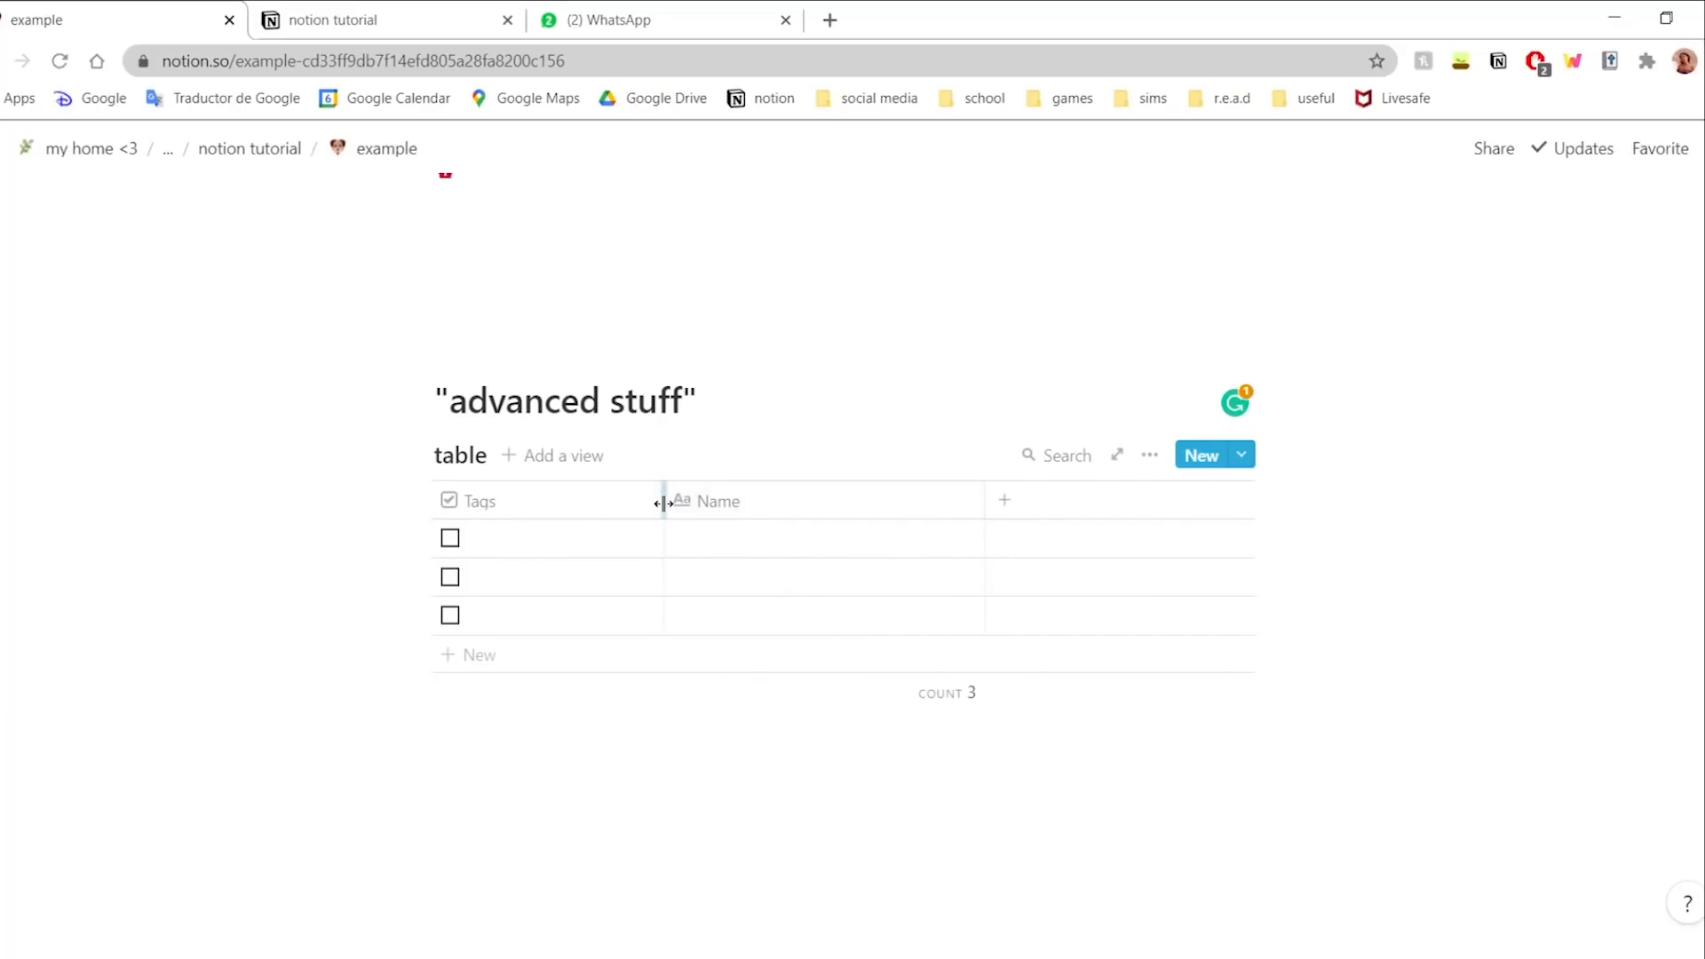
left_click_drag(663, 499, 547, 499)
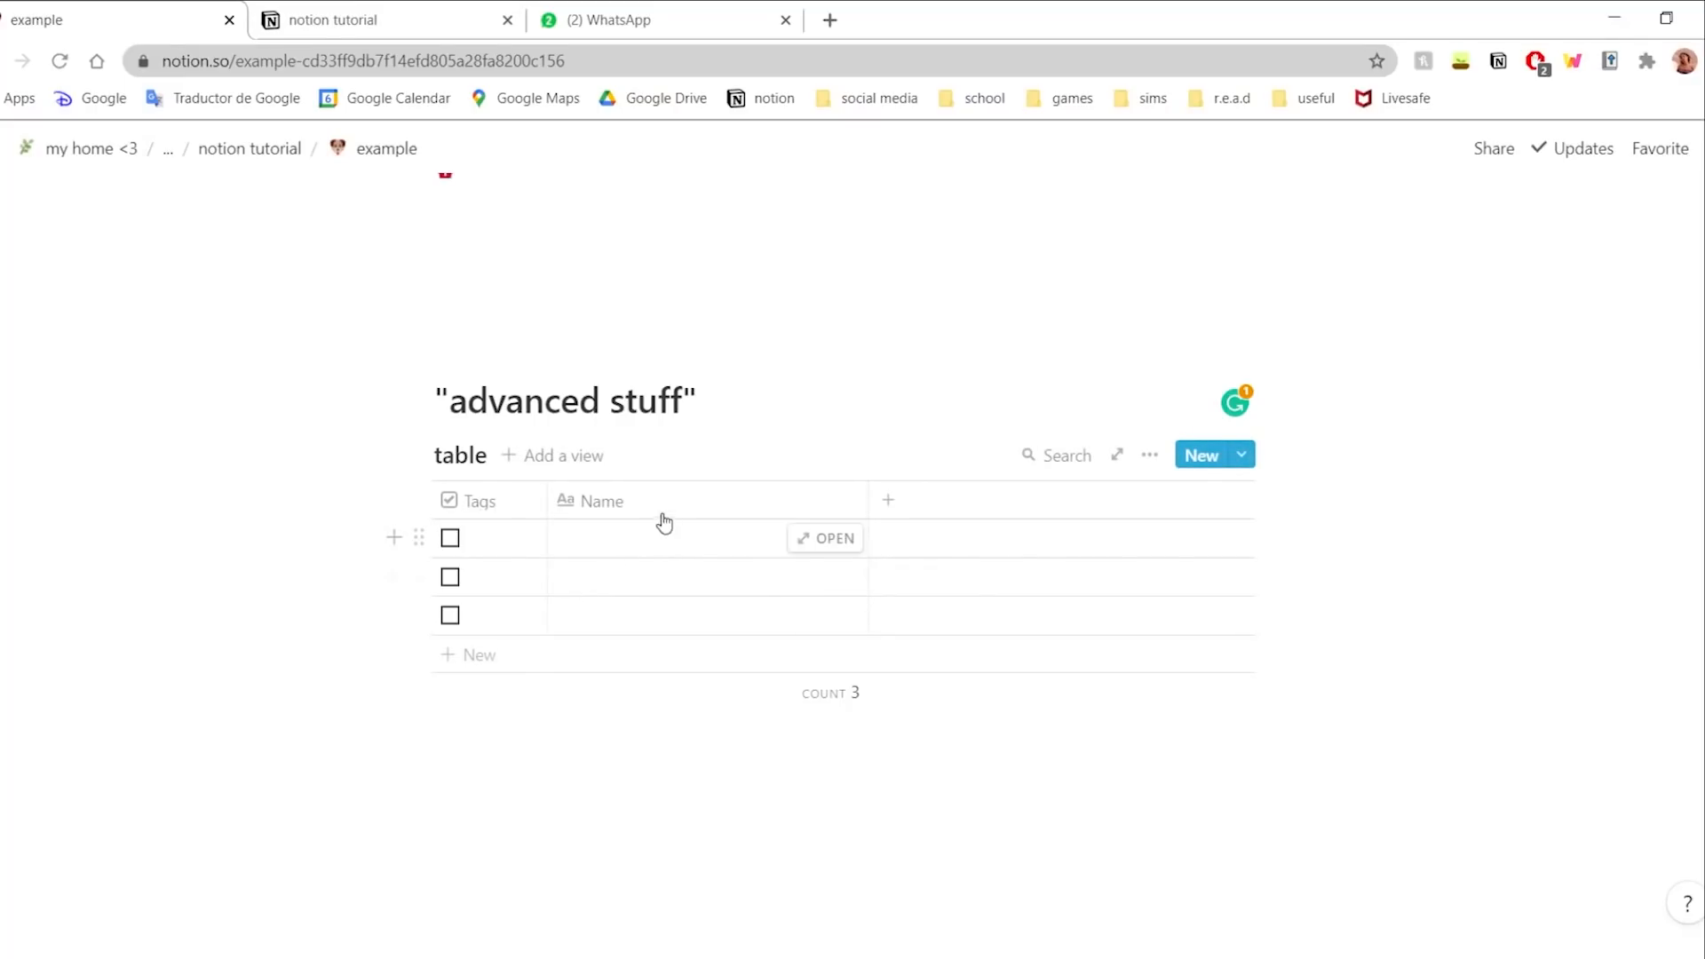
- Look through the basic and advanced property types available for the Tags column
left_click(504, 503)
left_click(497, 629)
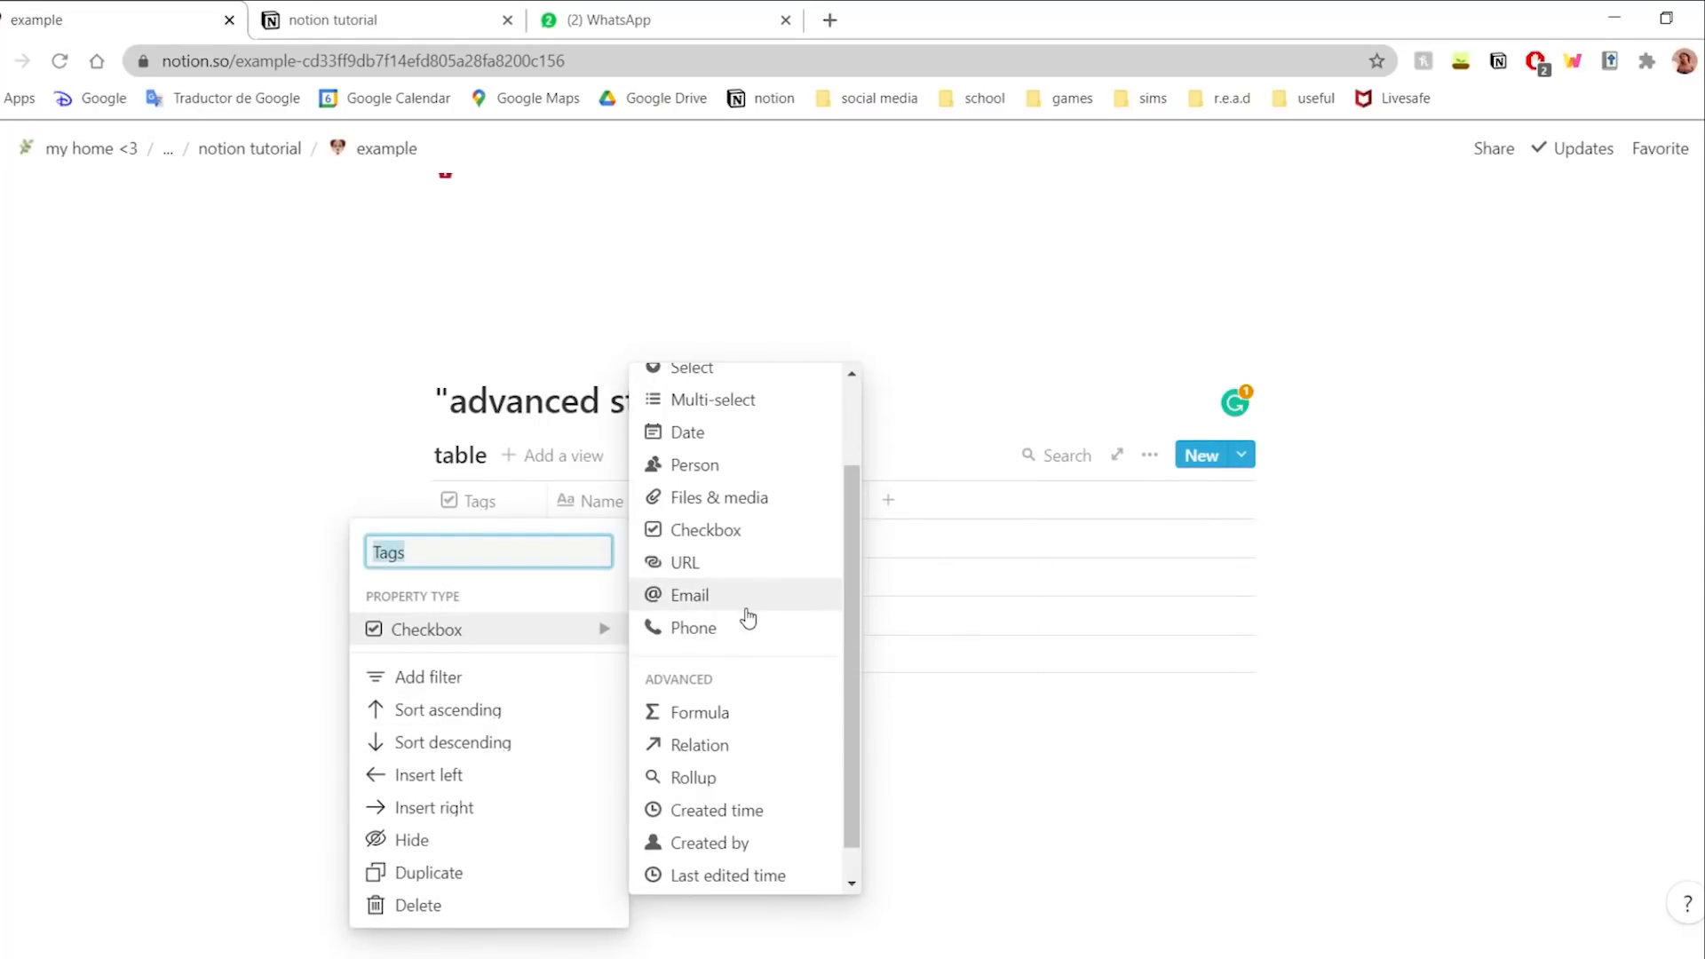
scroll(768, 710, "down", 1)
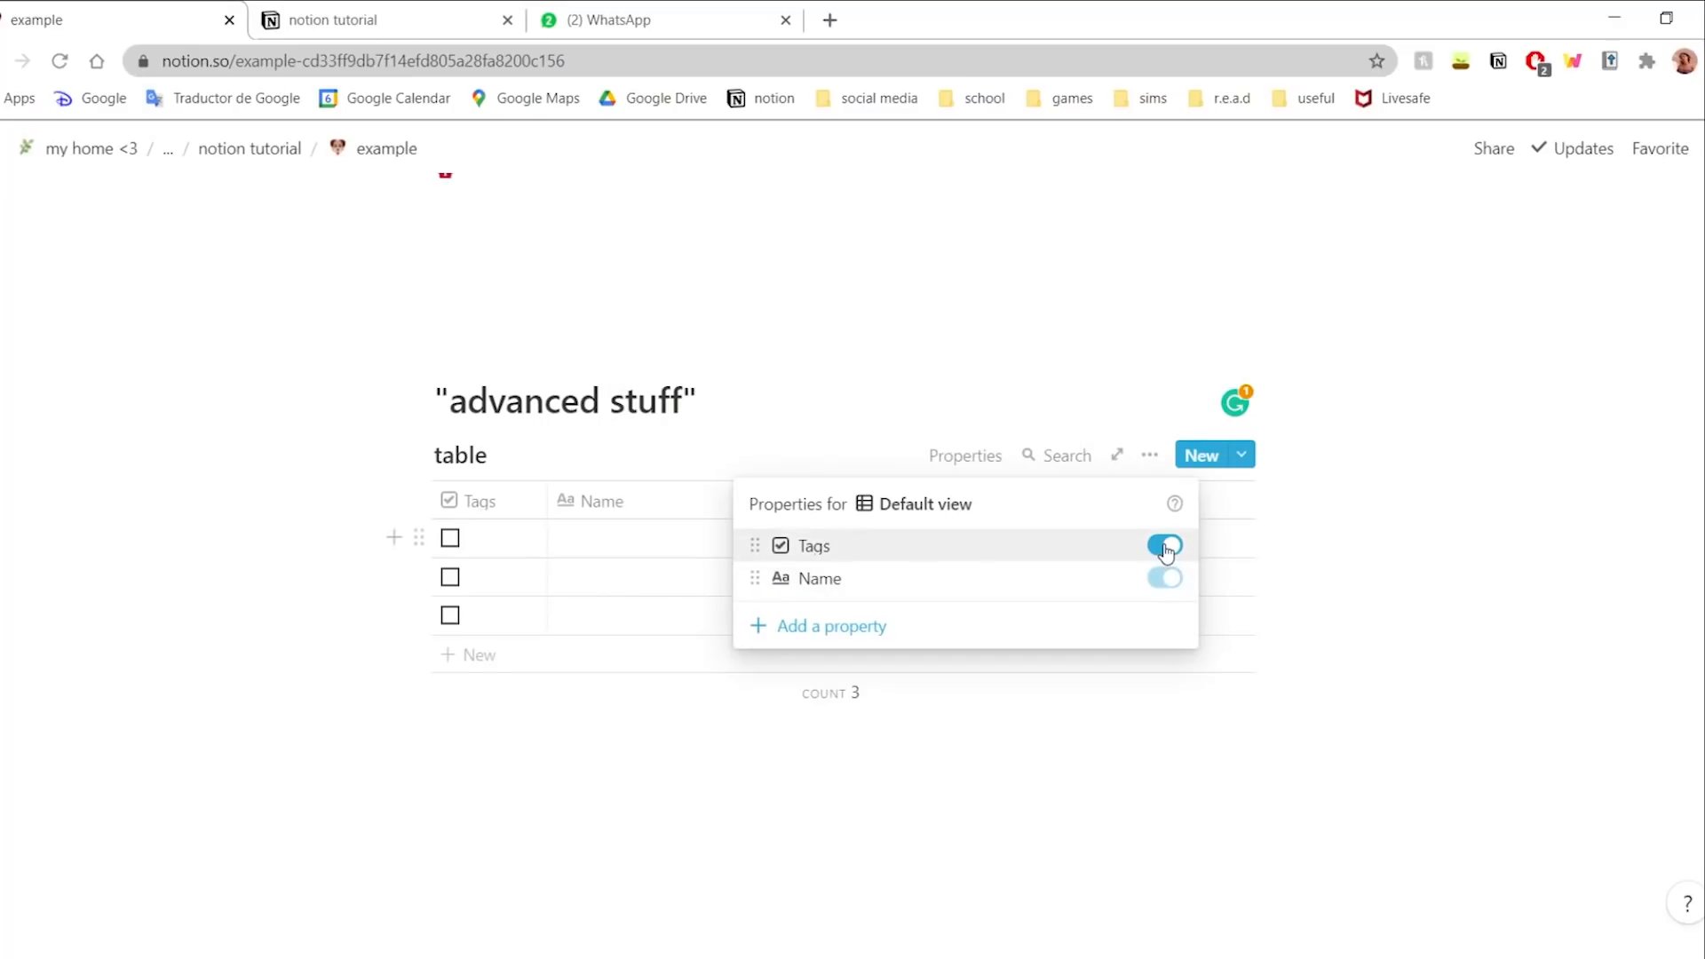
- Toggle the Tags property's visibility in the default view off and back on, and look over the table's options
left_click(1168, 556)
left_click(1168, 555)
left_click(1170, 554)
left_click(1169, 554)
left_click(1170, 556)
left_click(1171, 554)
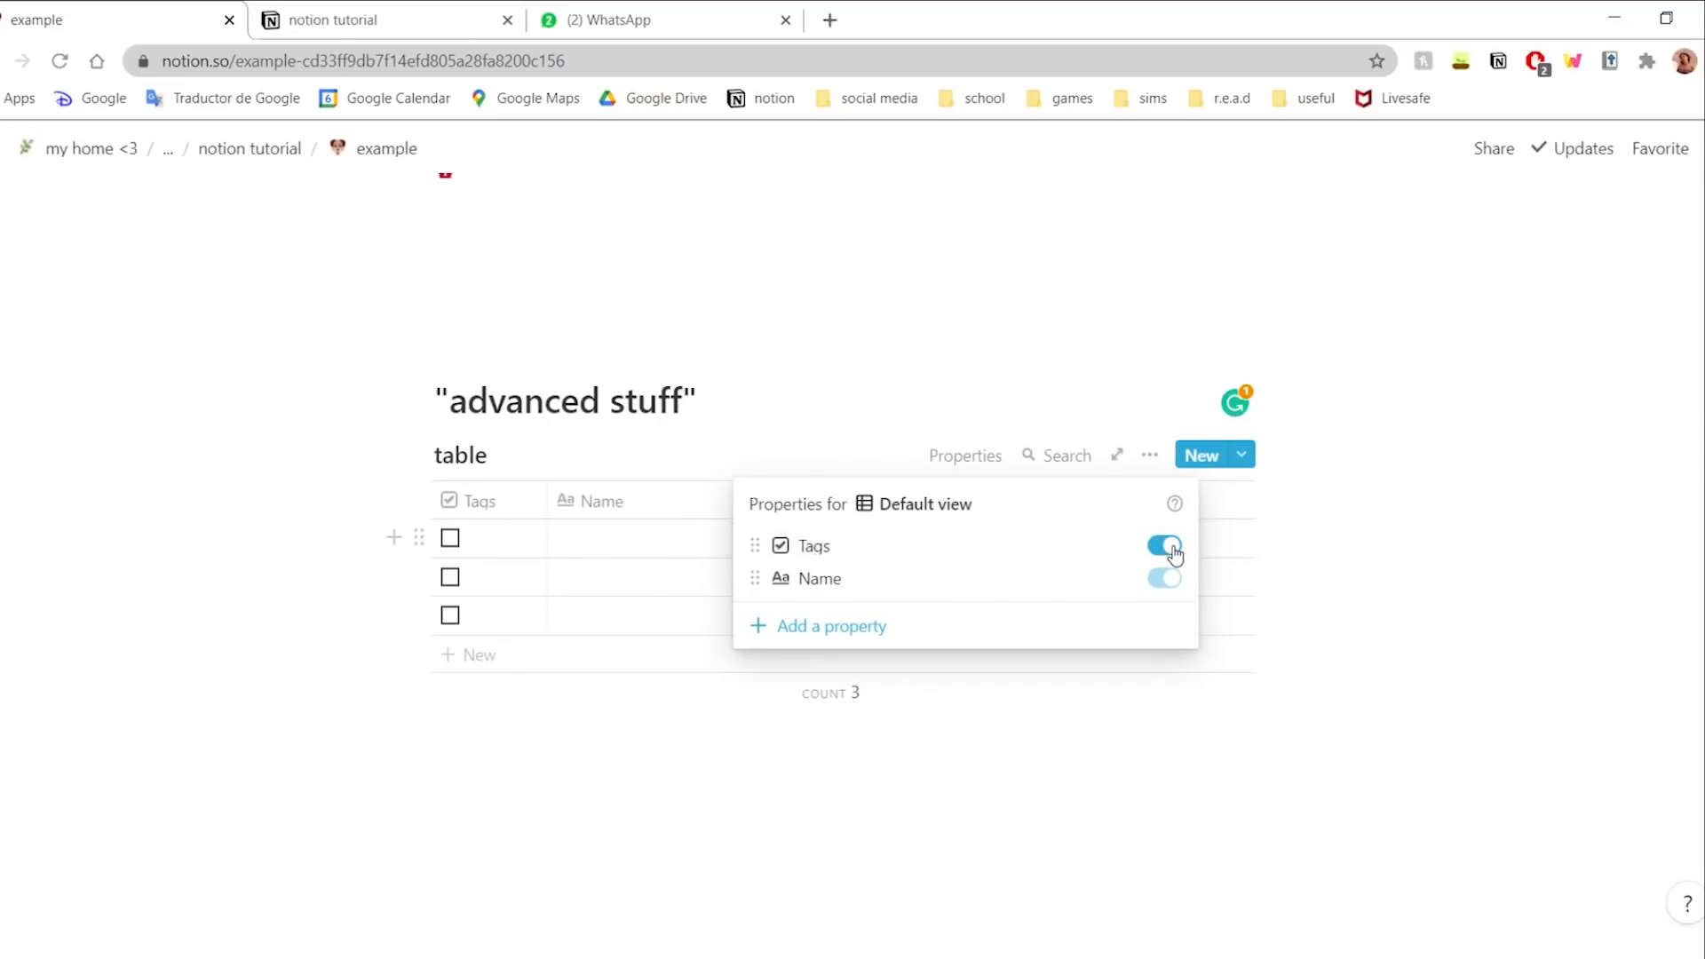
left_click(1171, 554)
left_click(1171, 555)
right_click(1262, 600)
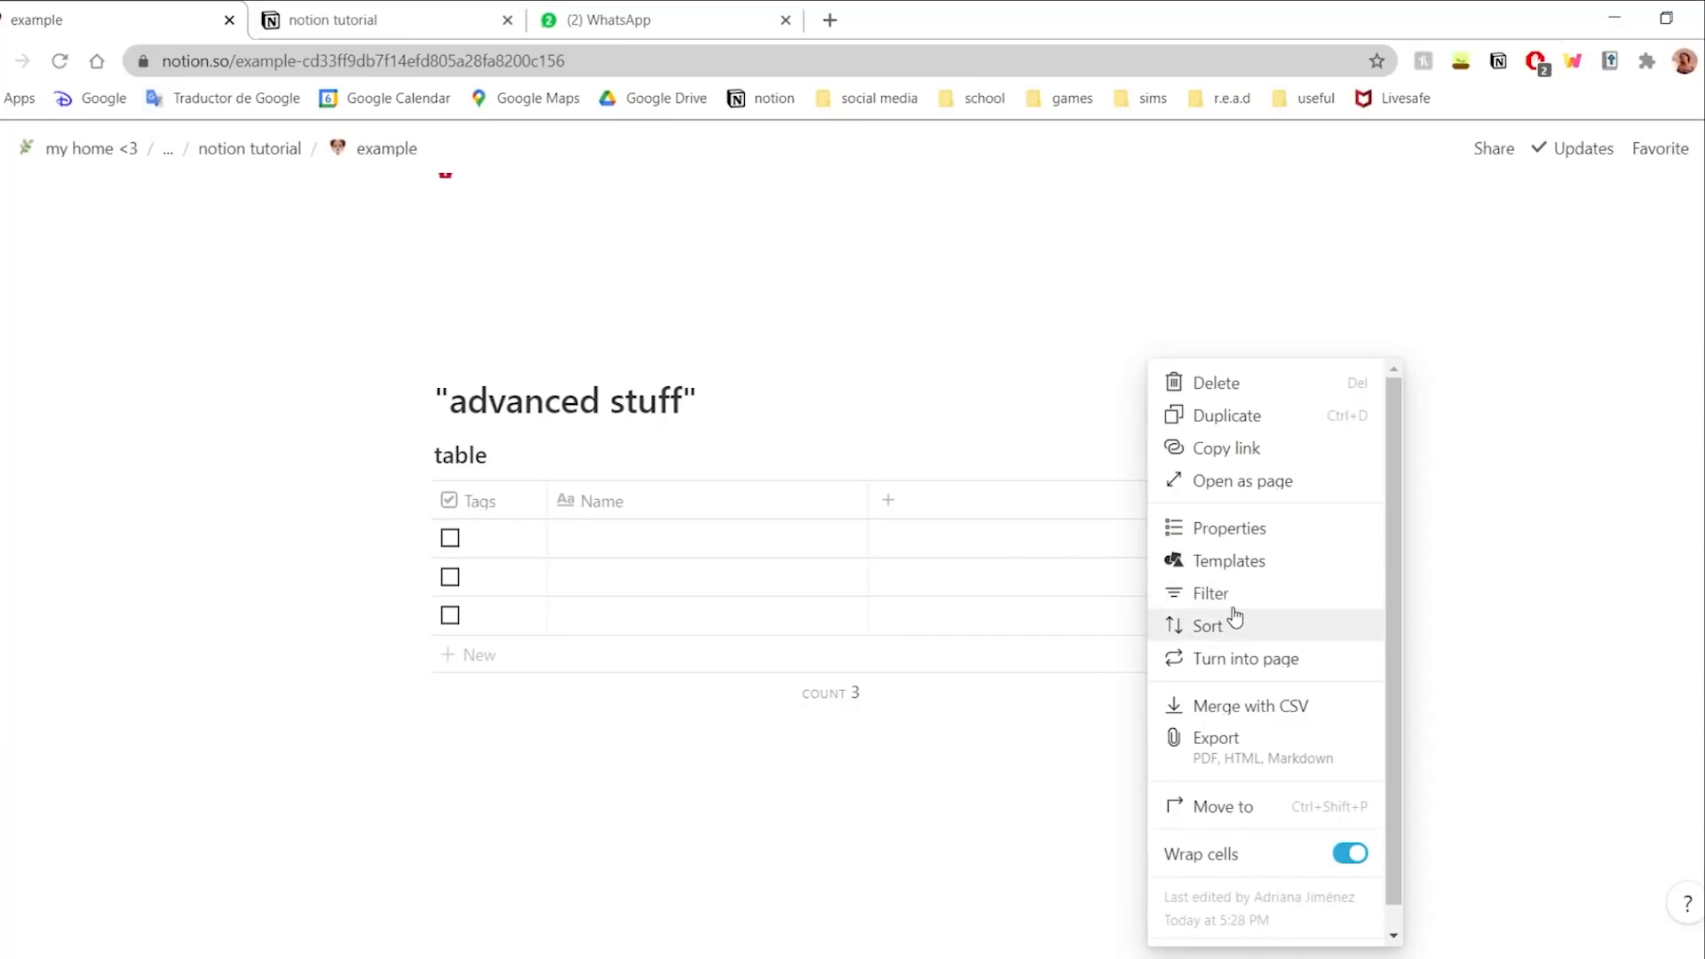
left_click(708, 573)
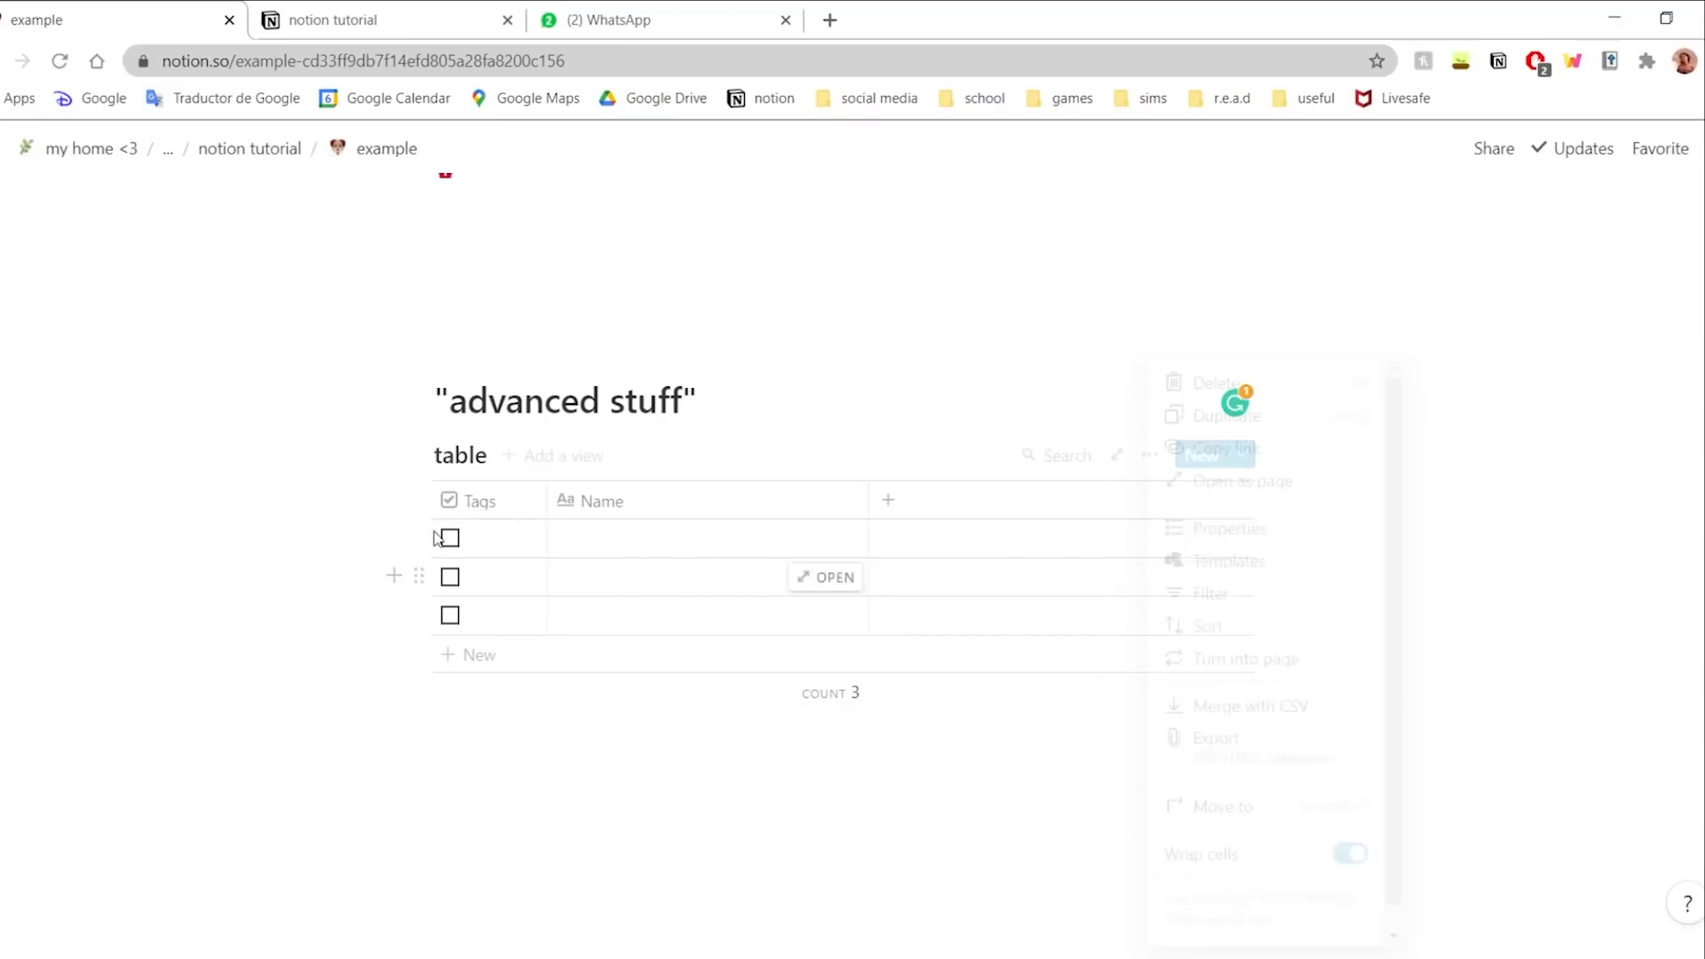
- Retitle the table "to-do list" and rename its Name column "Tasks"
double_click(470, 453)
type("to-do list")
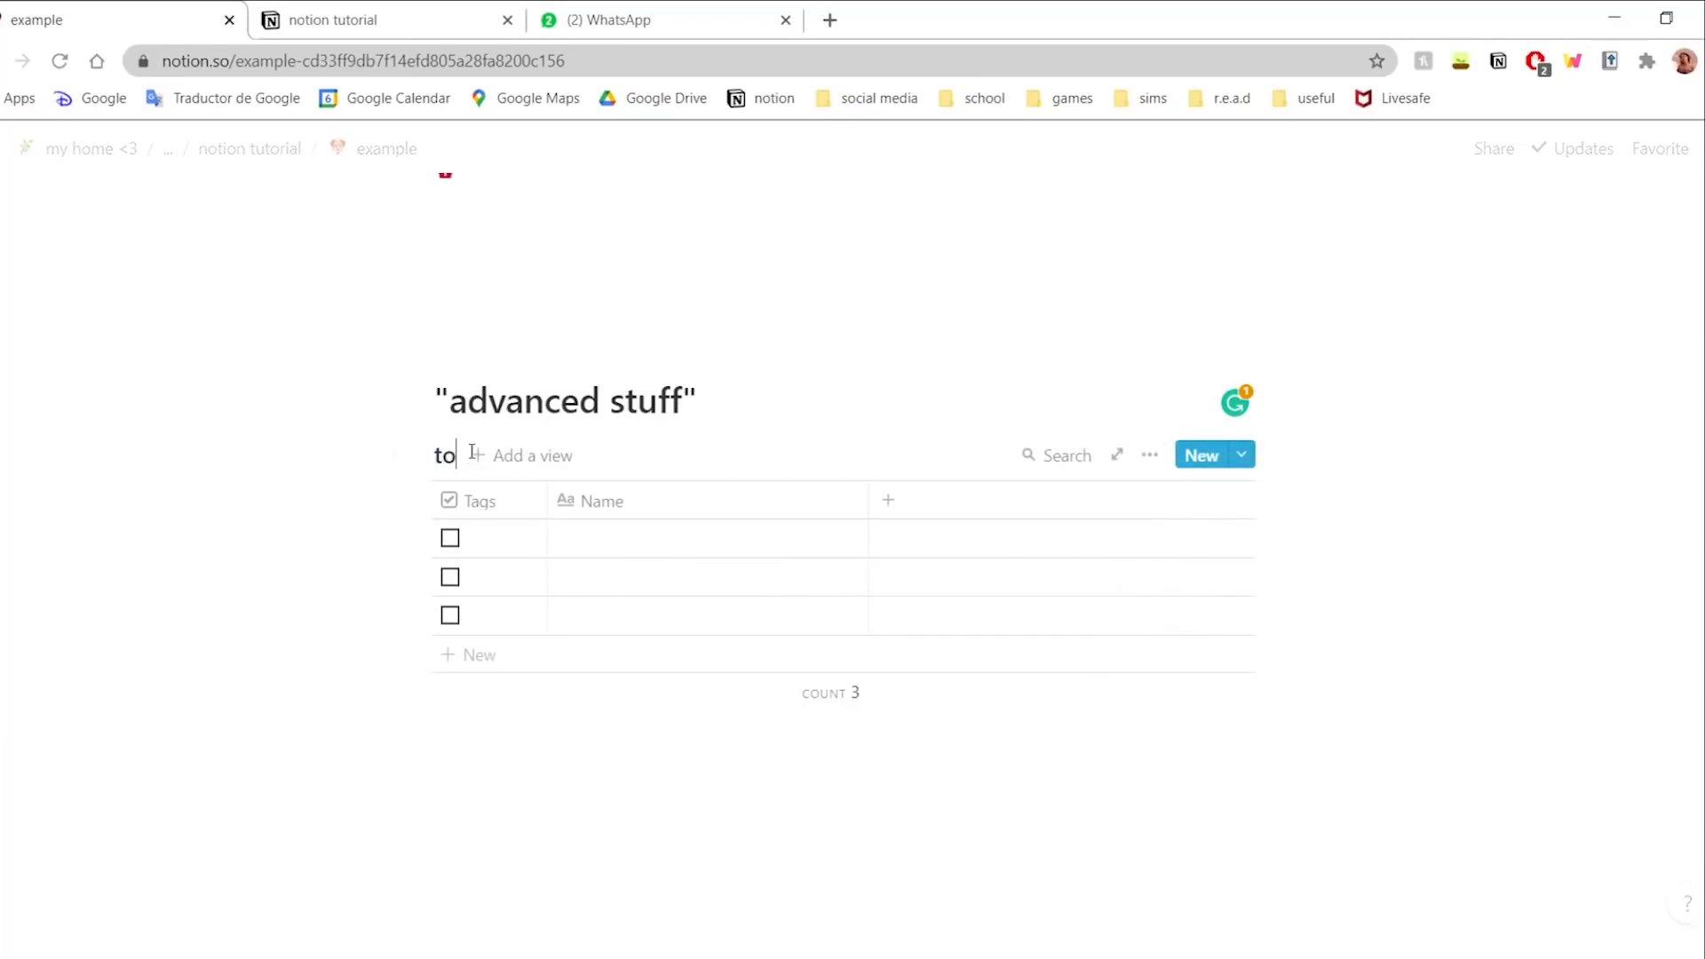
left_click(675, 515)
type("Tasks")
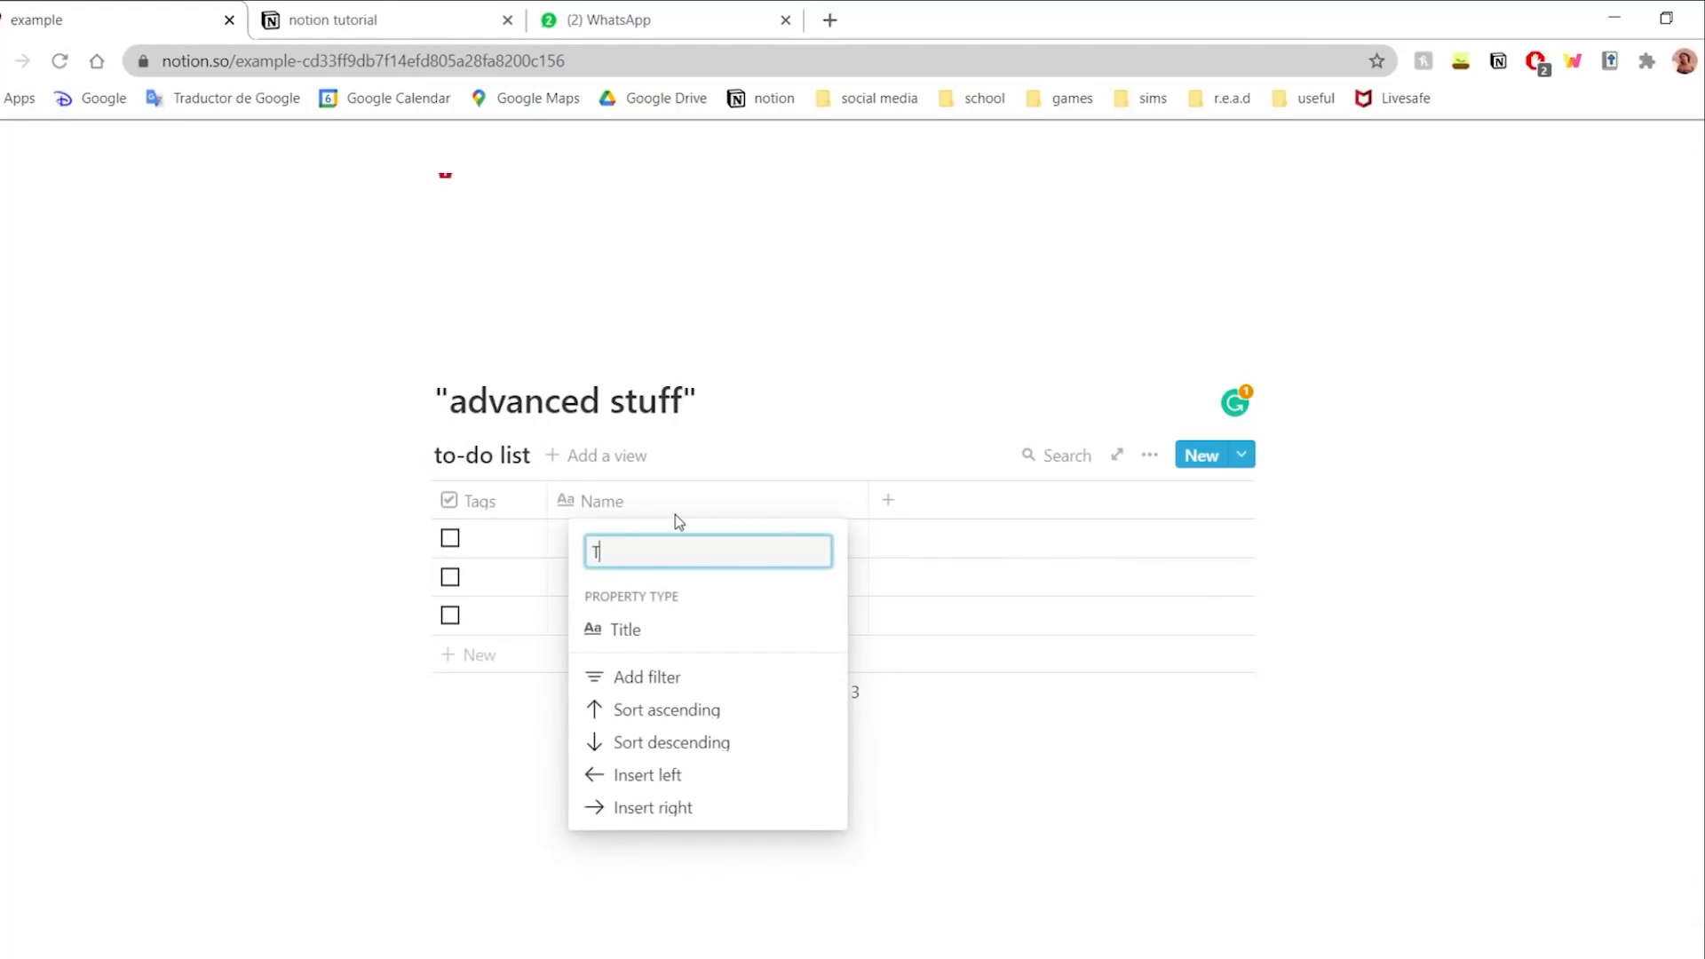
- Rename the to-do list's checkbox column from Tags to "Check"
left_click(524, 508)
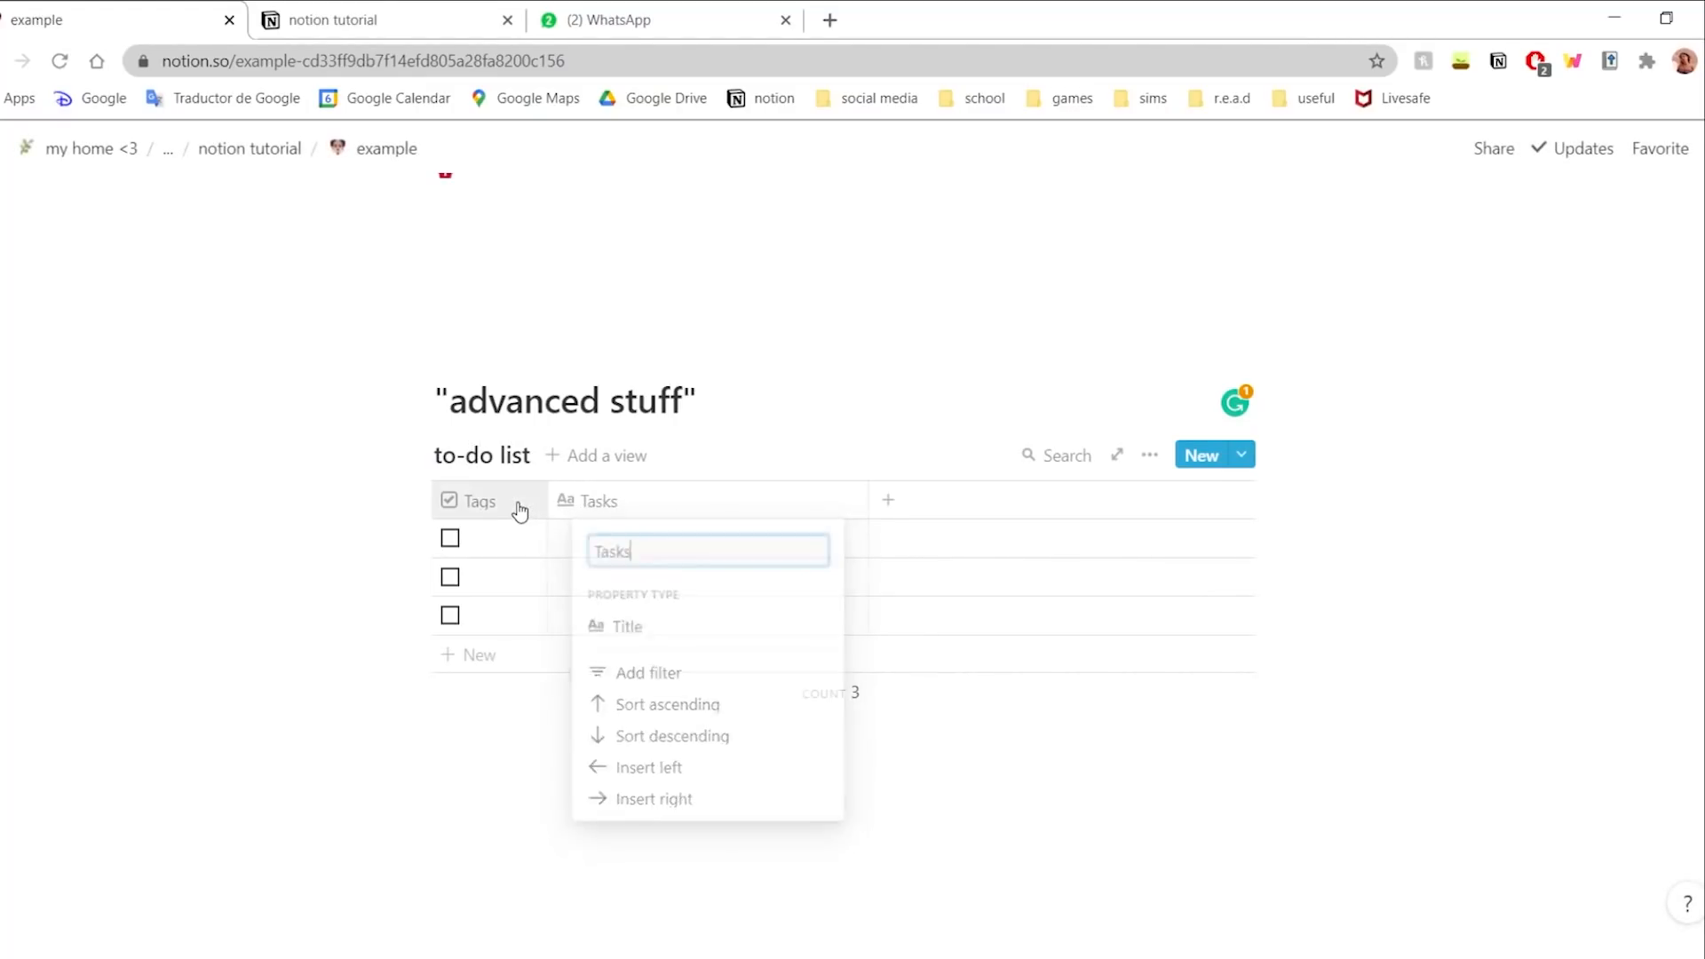
left_click(515, 505)
type("Check")
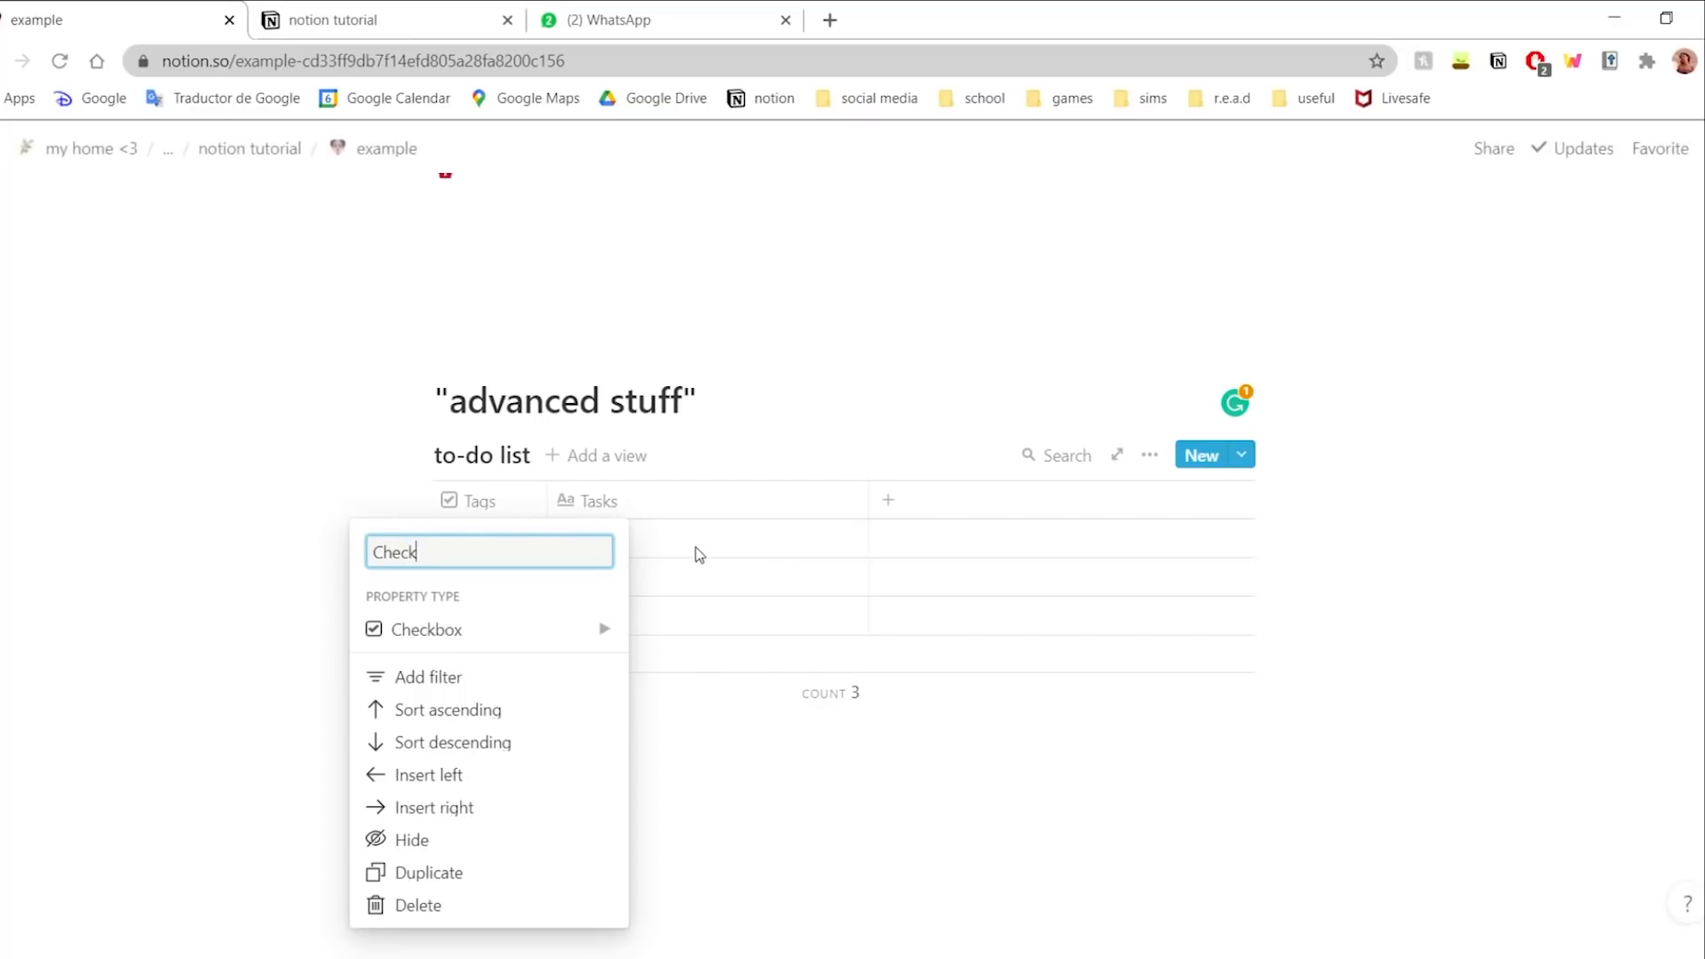
left_click(673, 581)
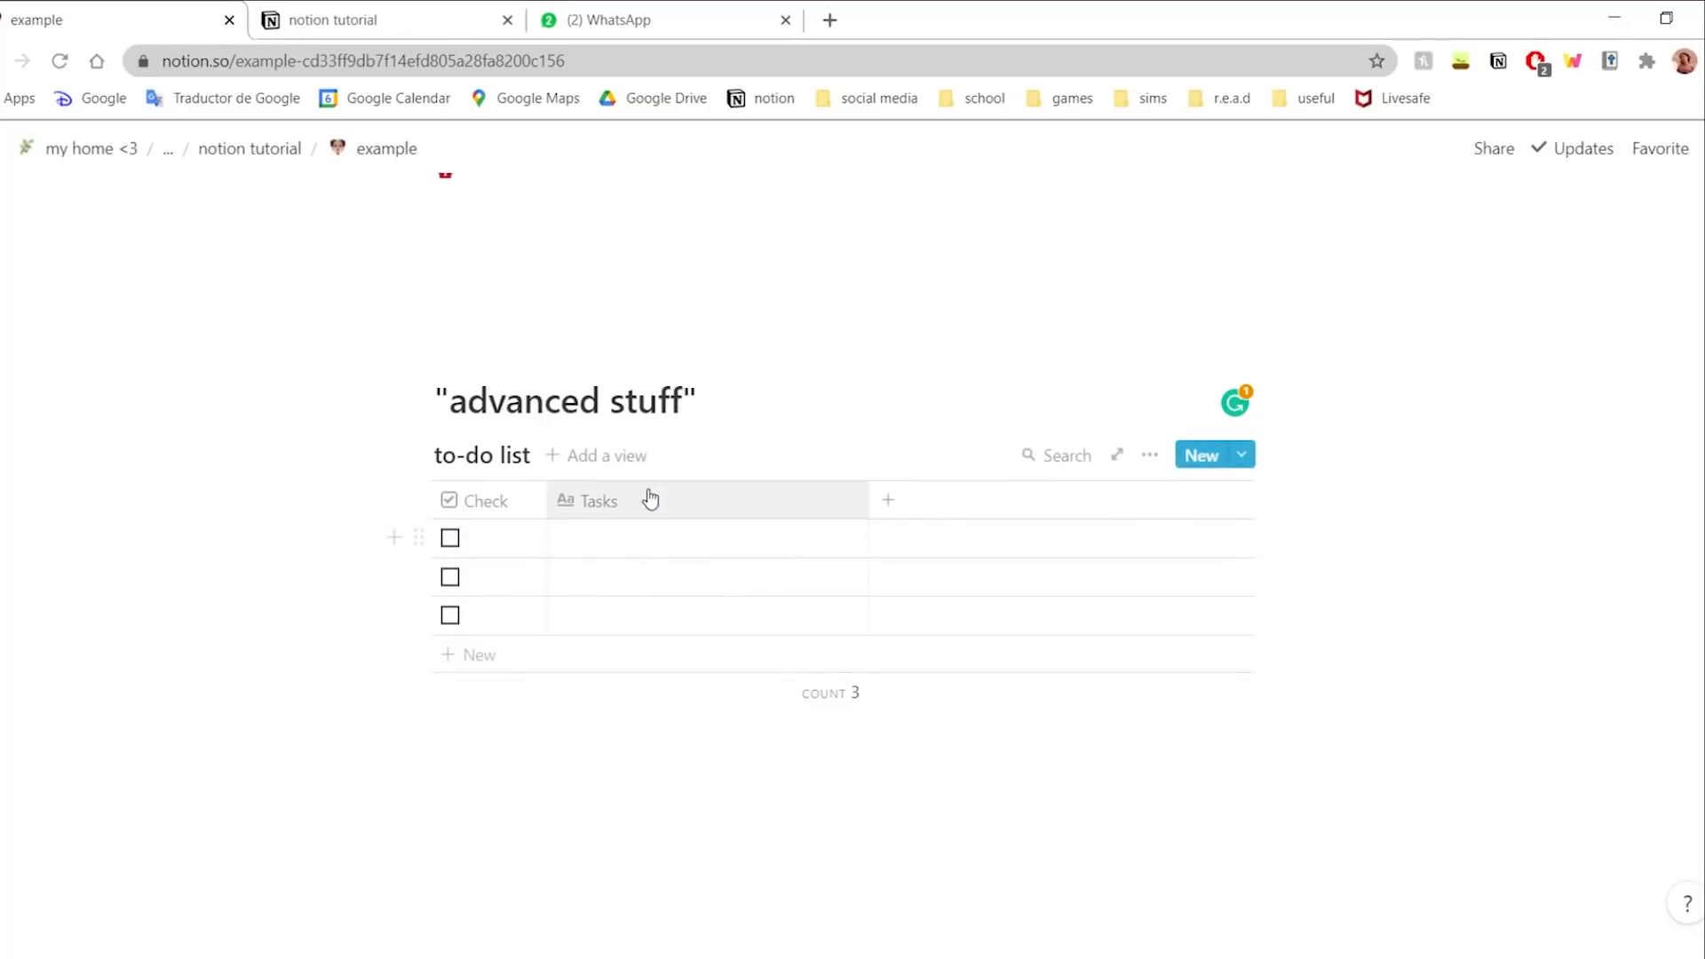
- Fill the three rows of the Tasks column with "water plants", "drink water" and "do my homework"
left_click(598, 540)
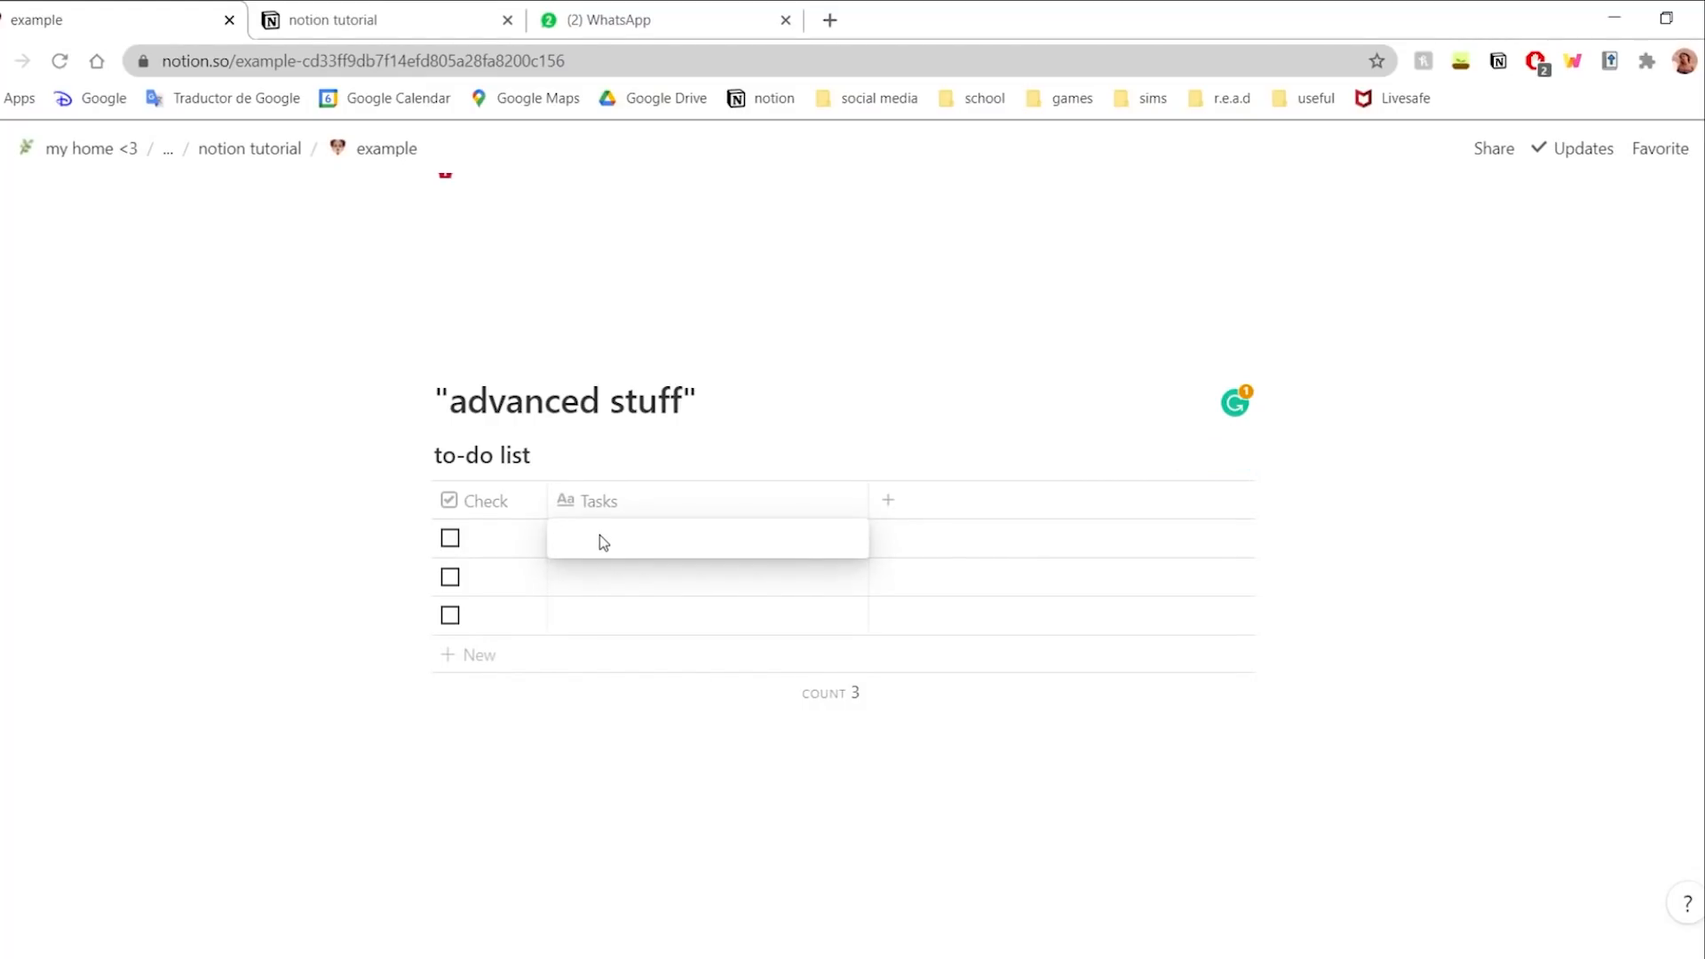
type("water plants")
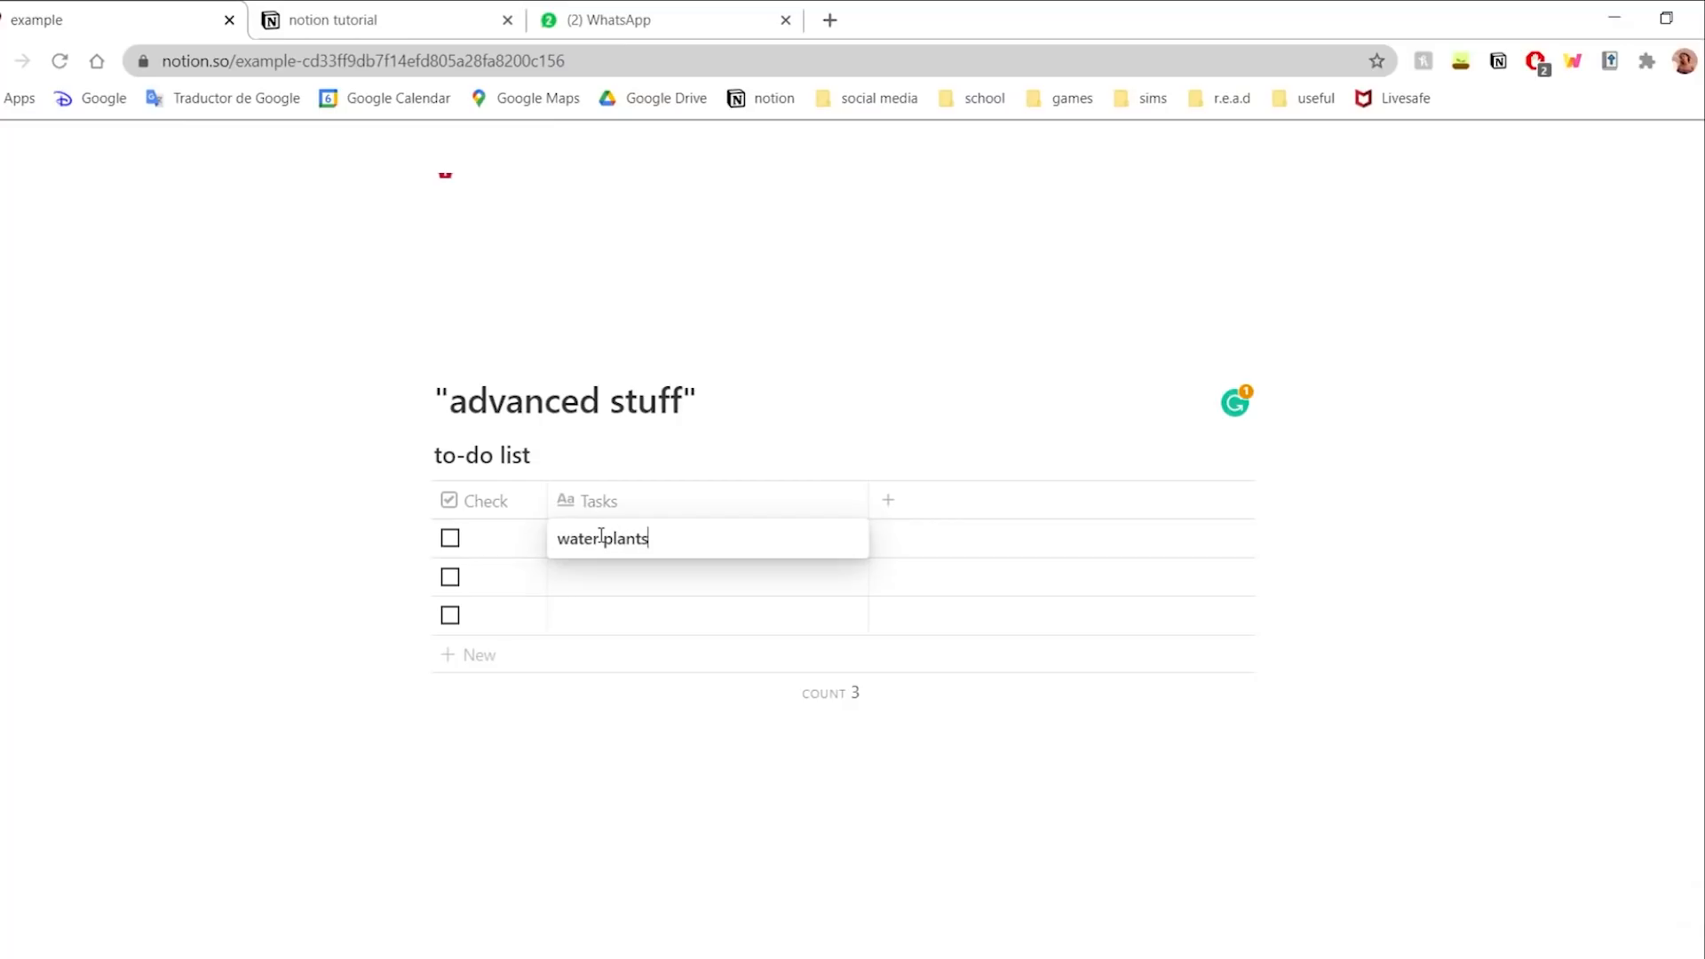
left_click(614, 586)
type("drink water")
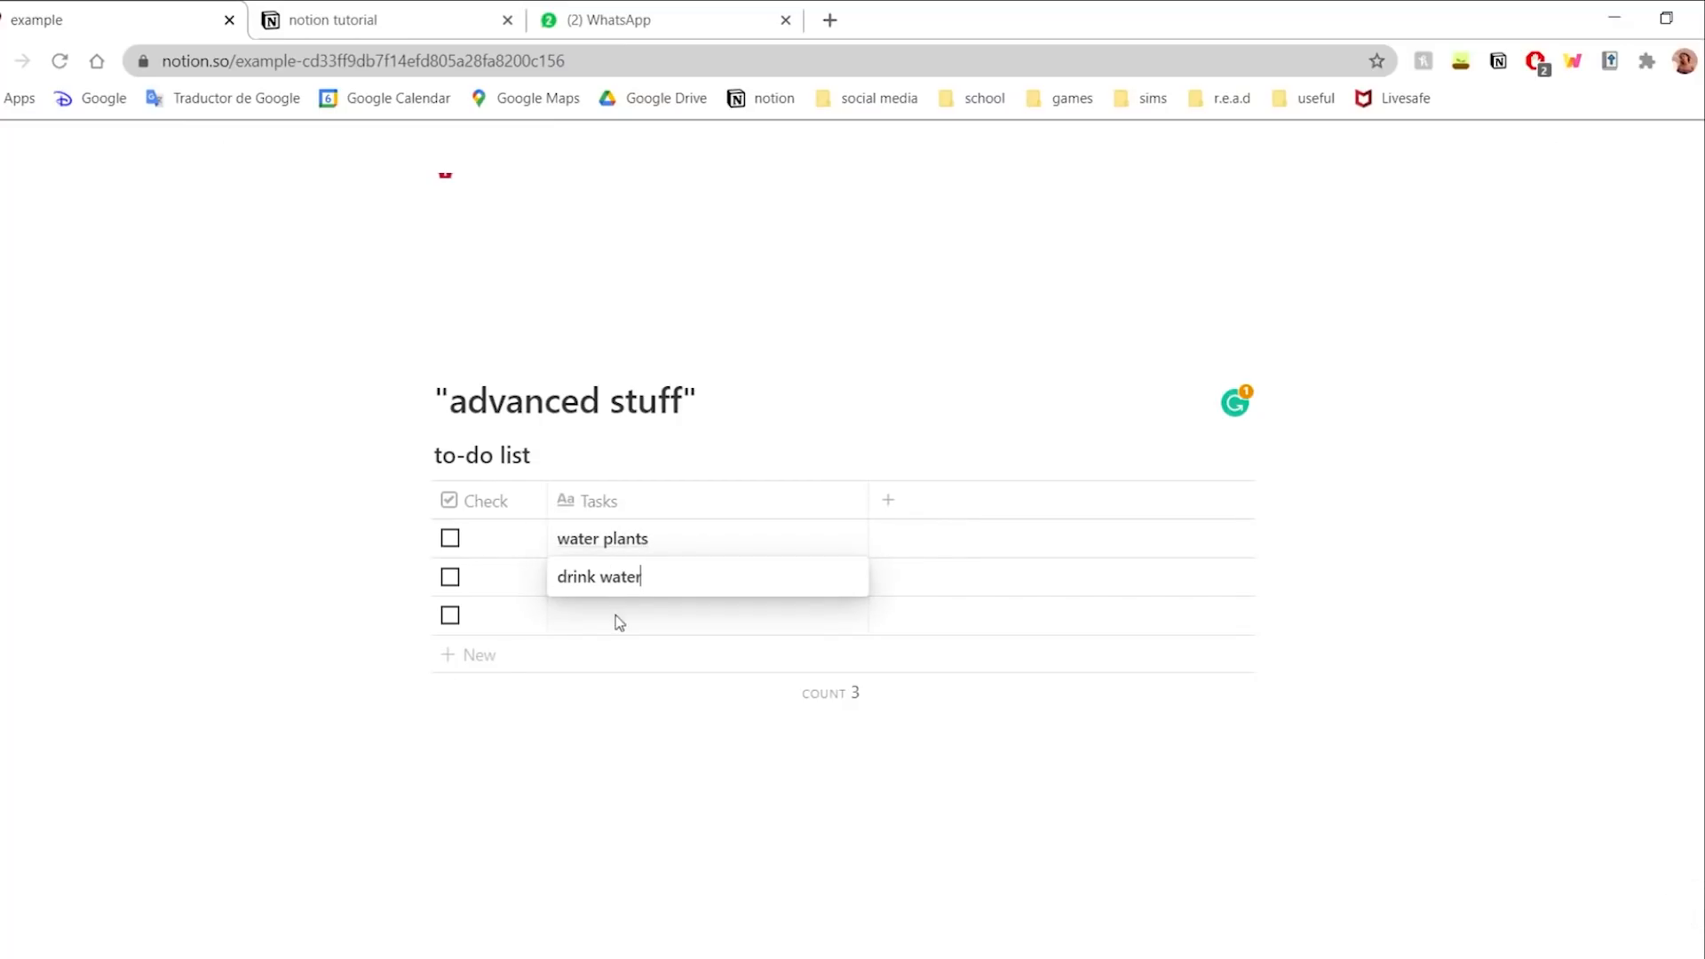
left_click(669, 619)
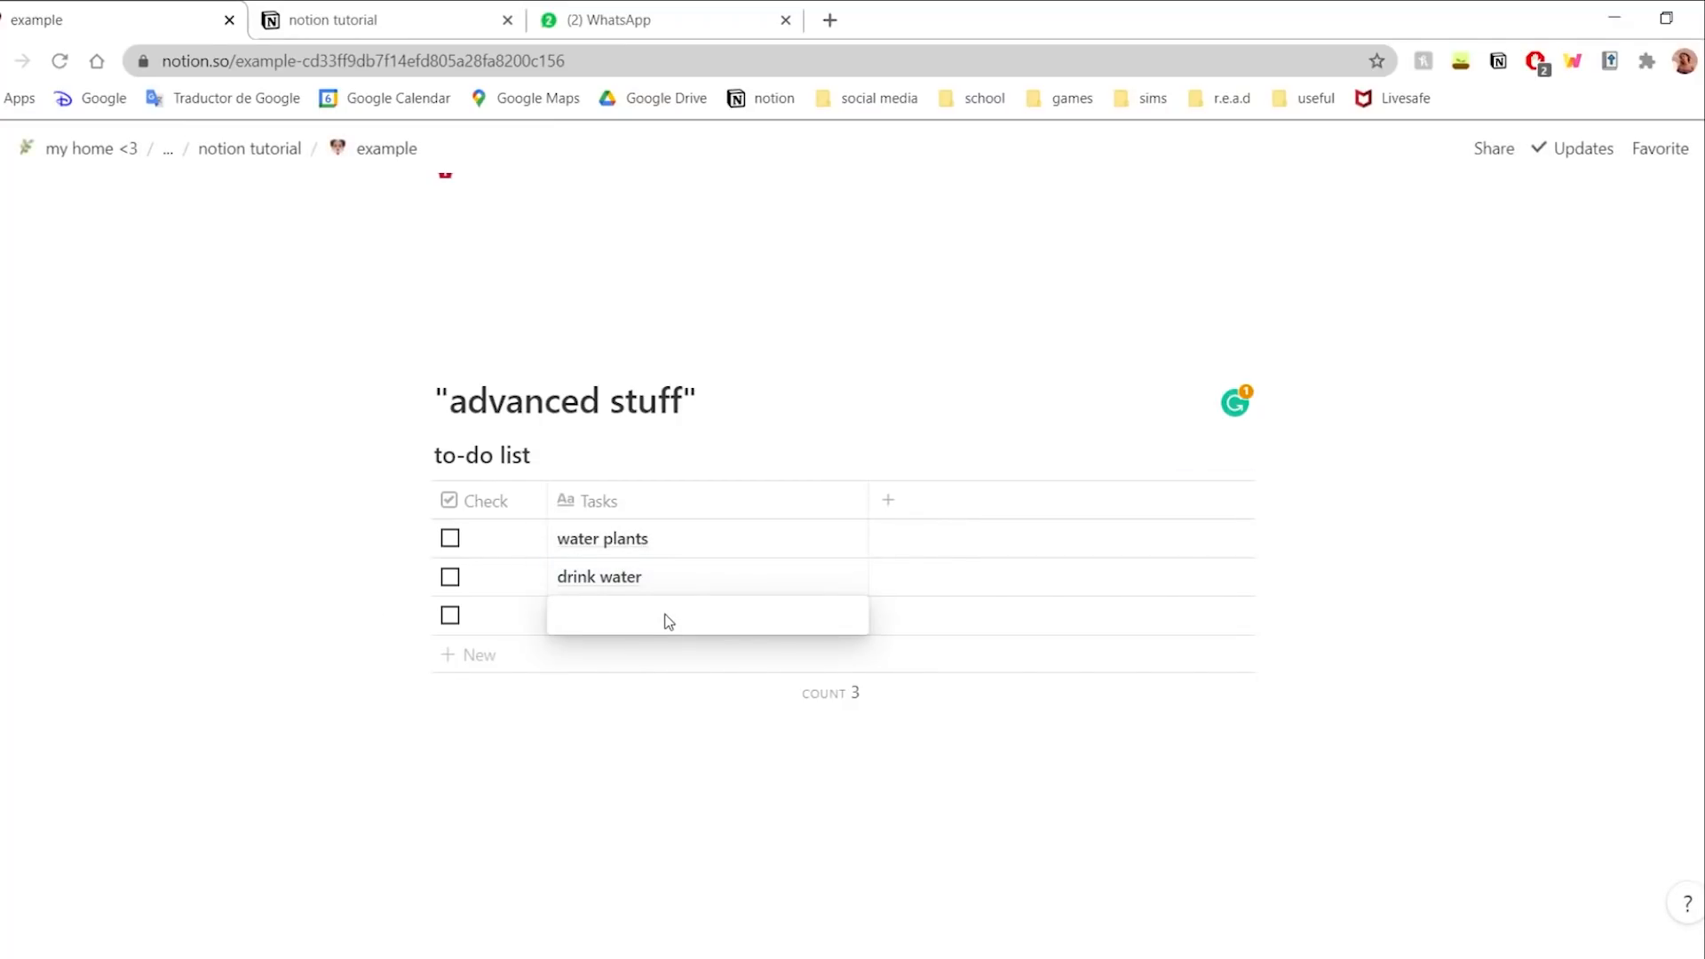
type("do my homework")
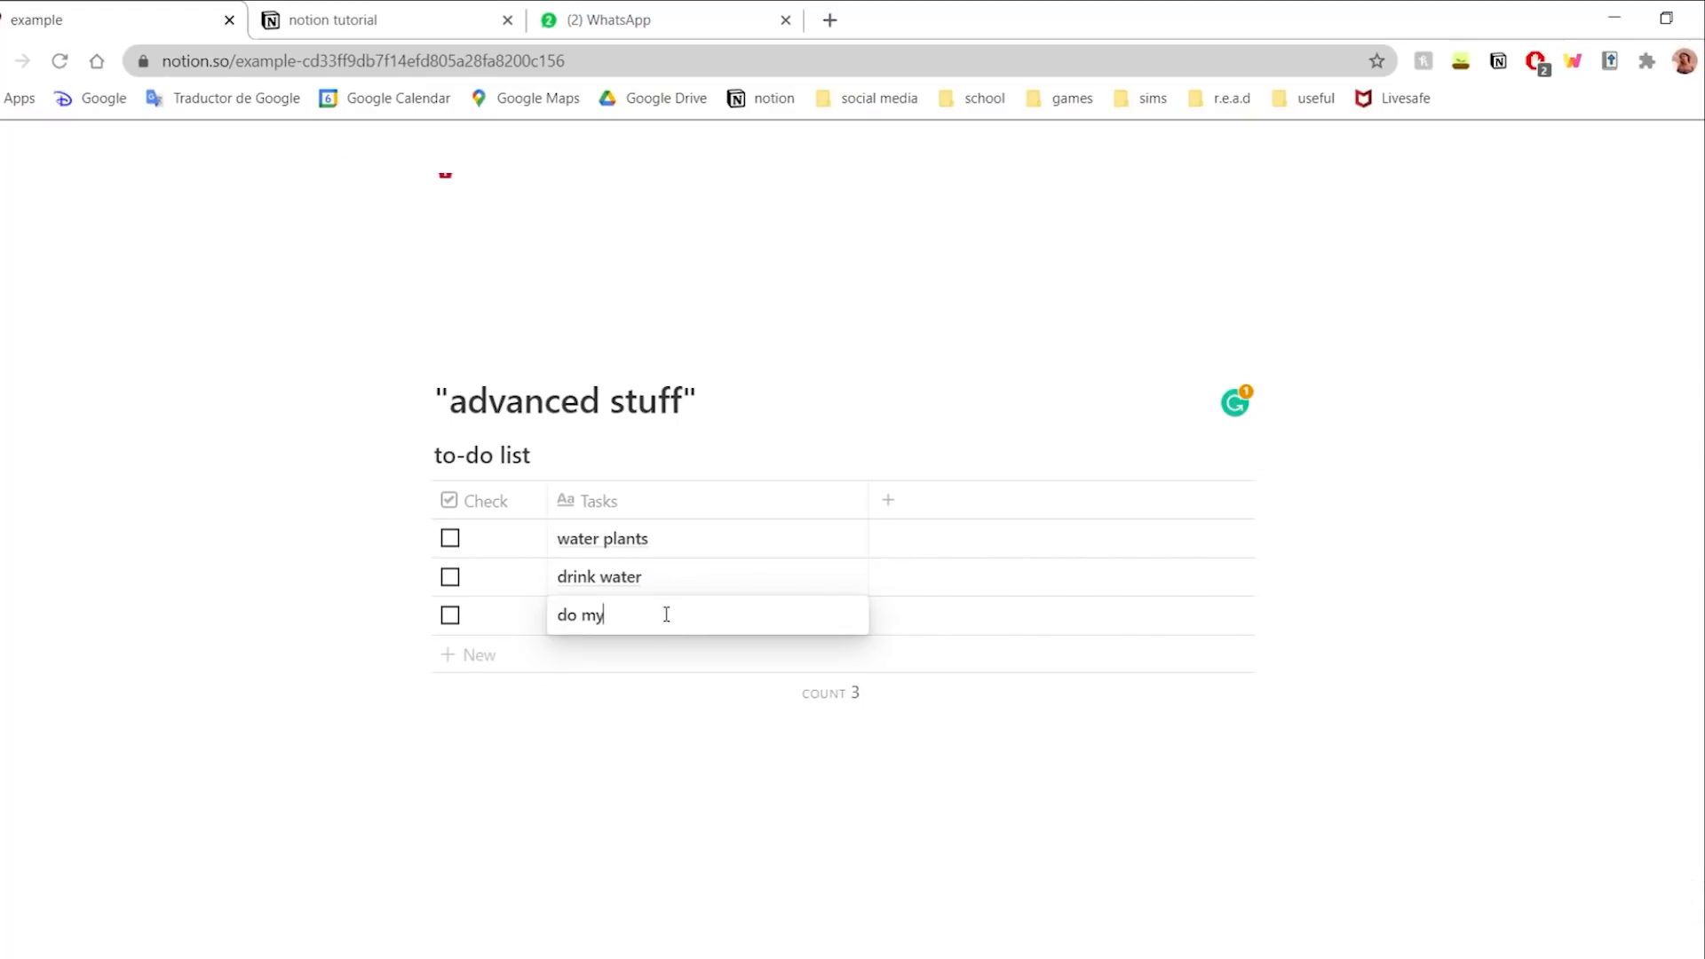
key("Escape")
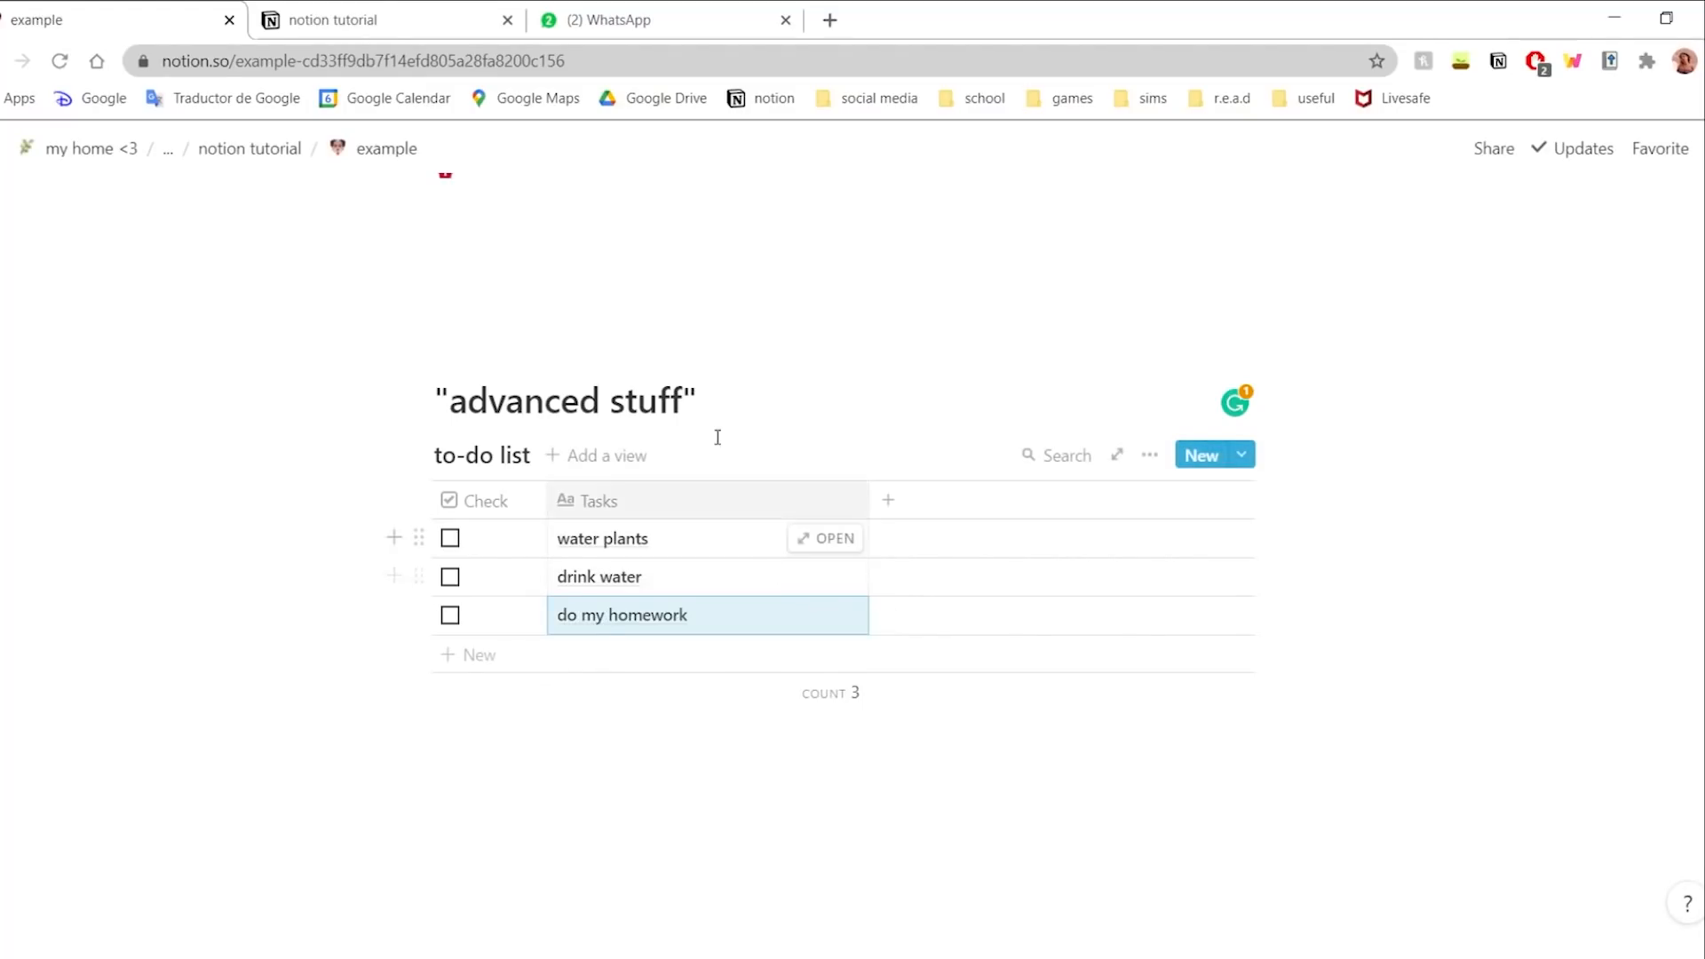
- Add a Multi-select column after Tasks and name it "Tags"
left_click(883, 502)
mouse_move(1026, 633)
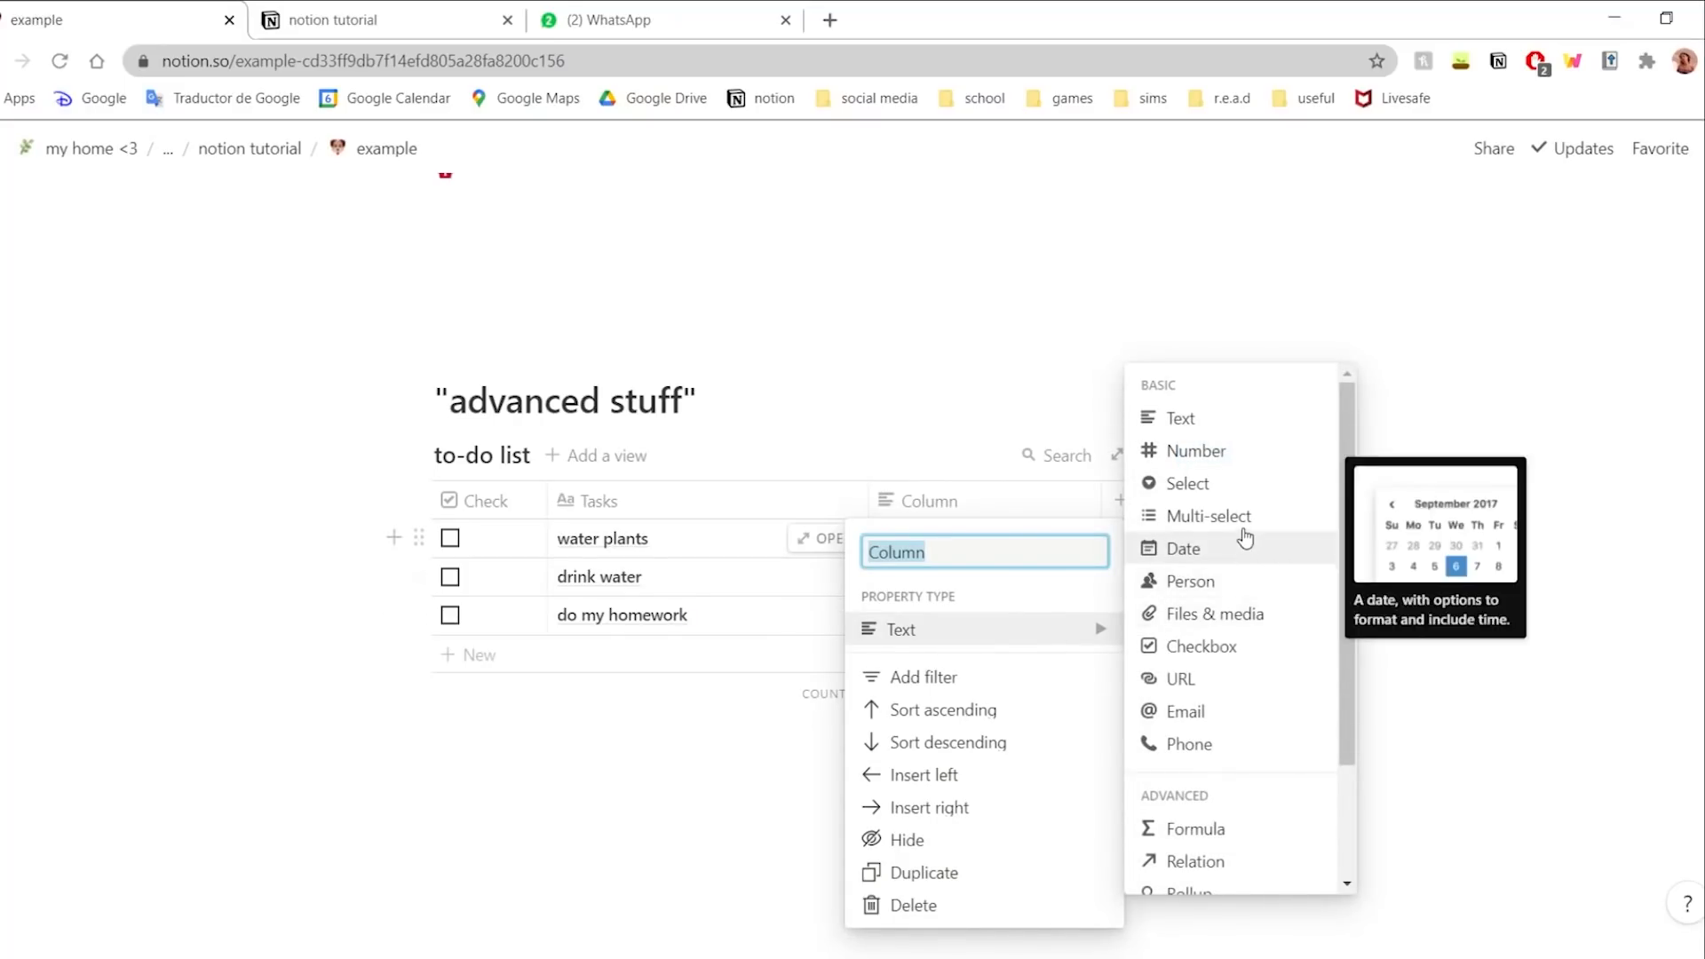
left_click(1208, 516)
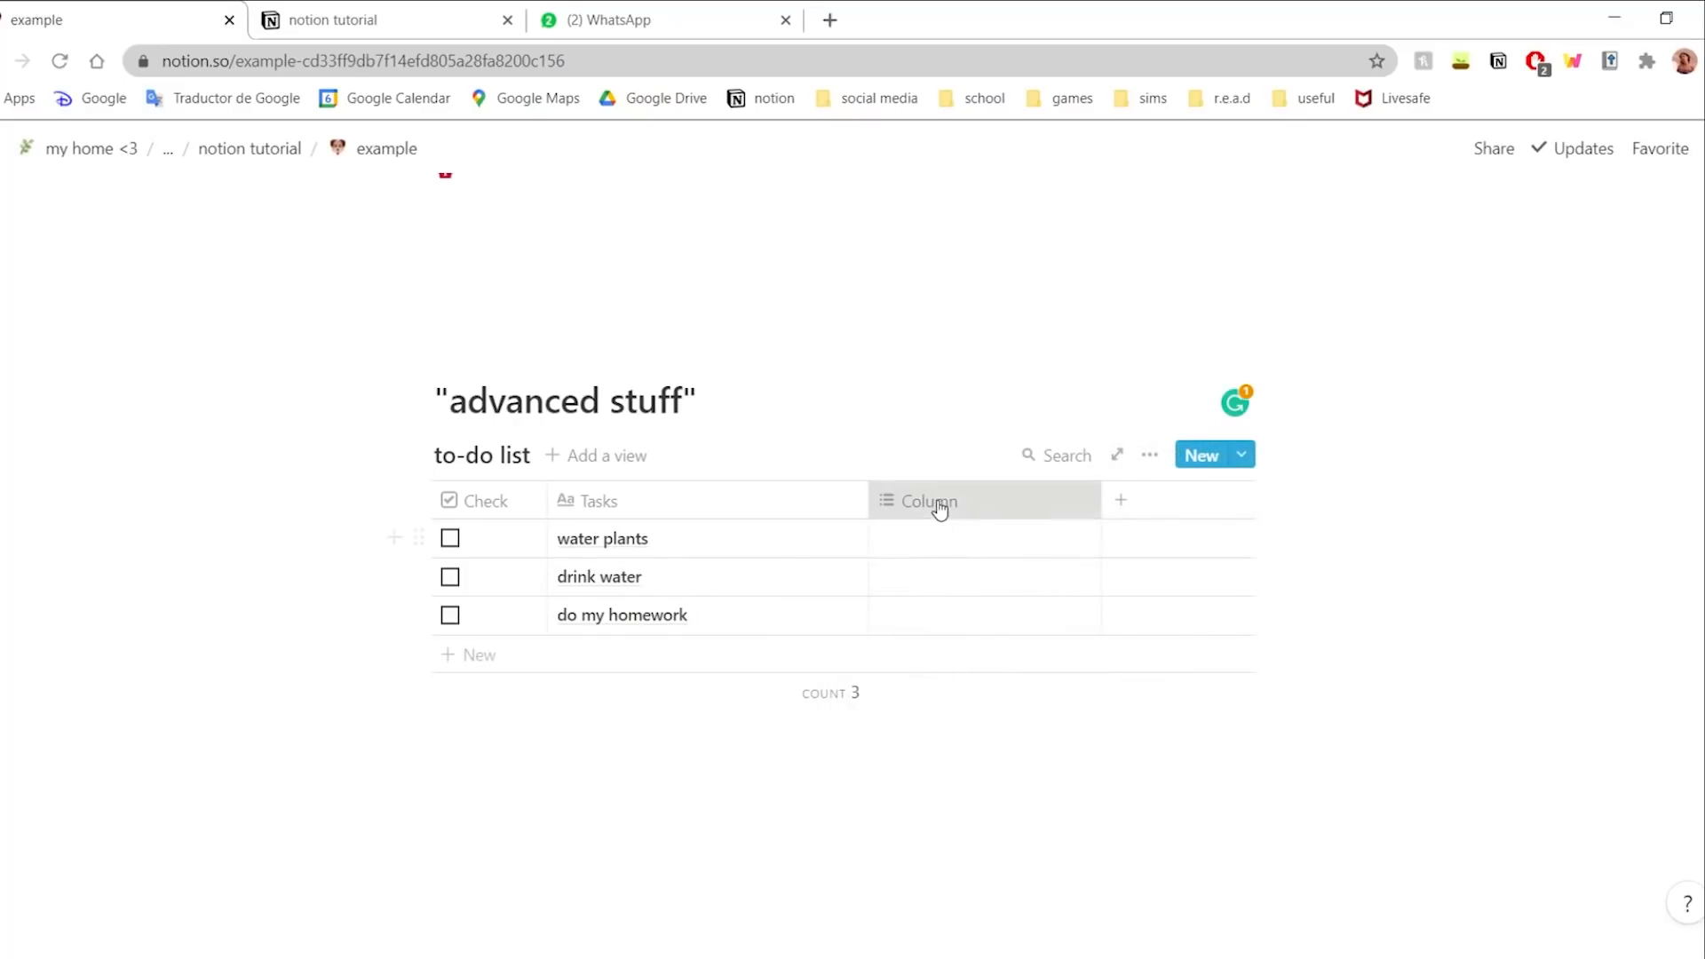
left_click(977, 513)
type("Tags")
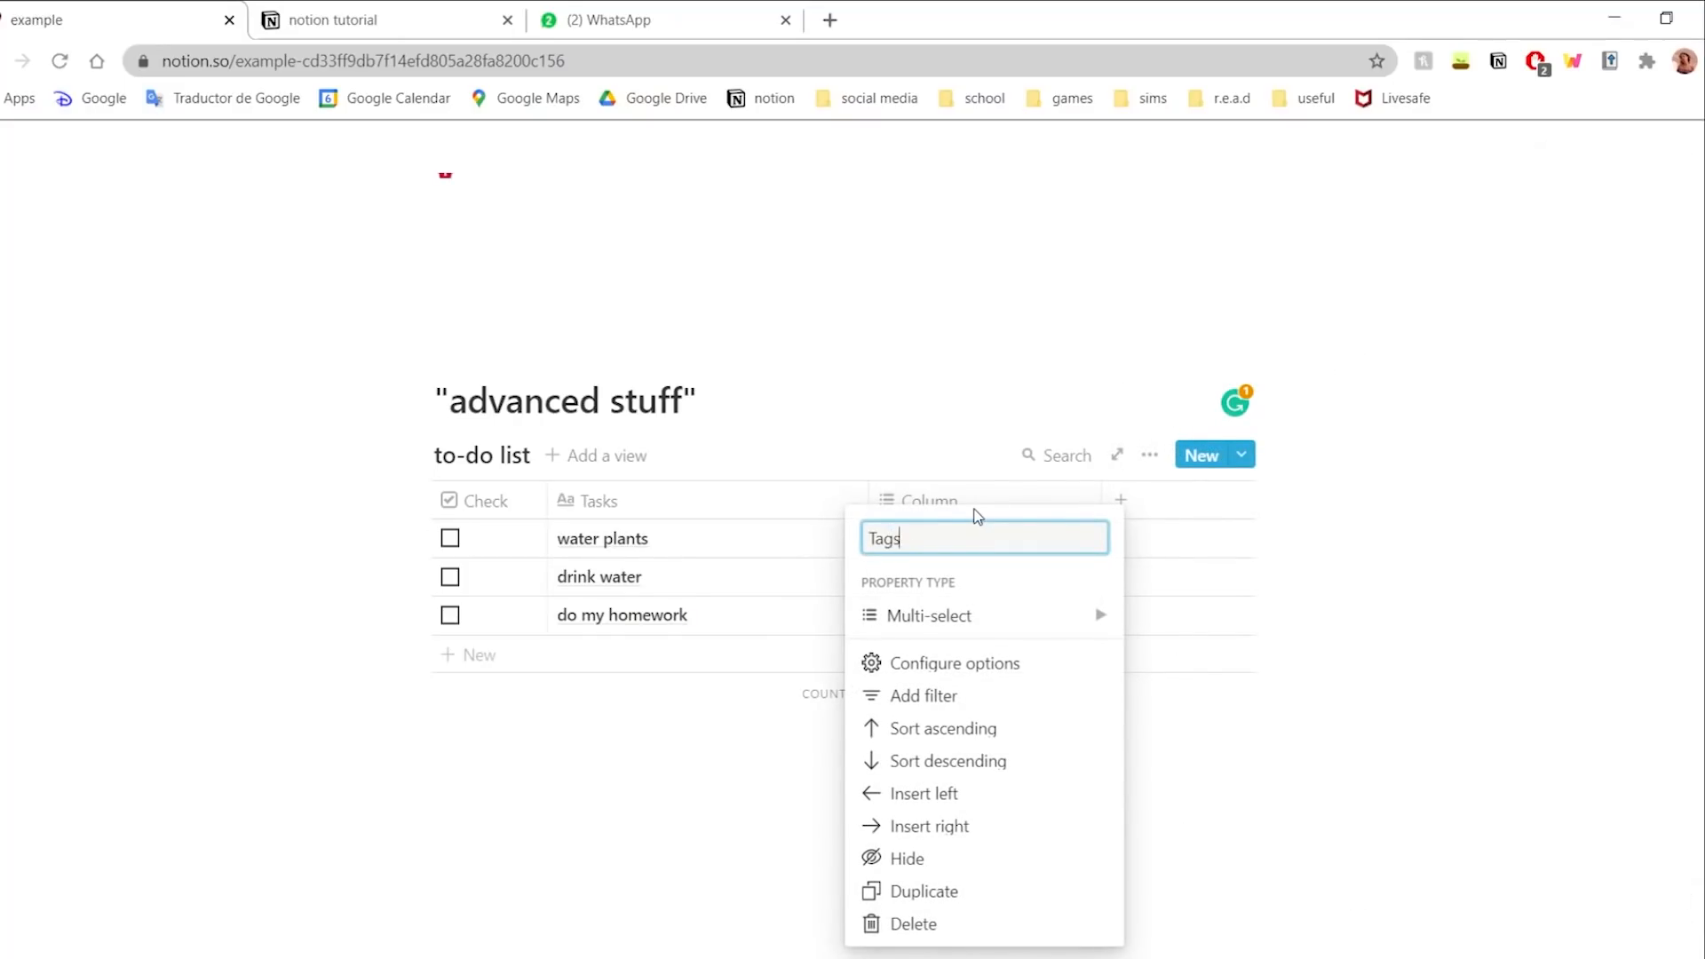
left_click(1210, 590)
- Create the tag options "personal", "school" and "self-care" in the Tags cell of the "water plants" row
left_click(985, 547)
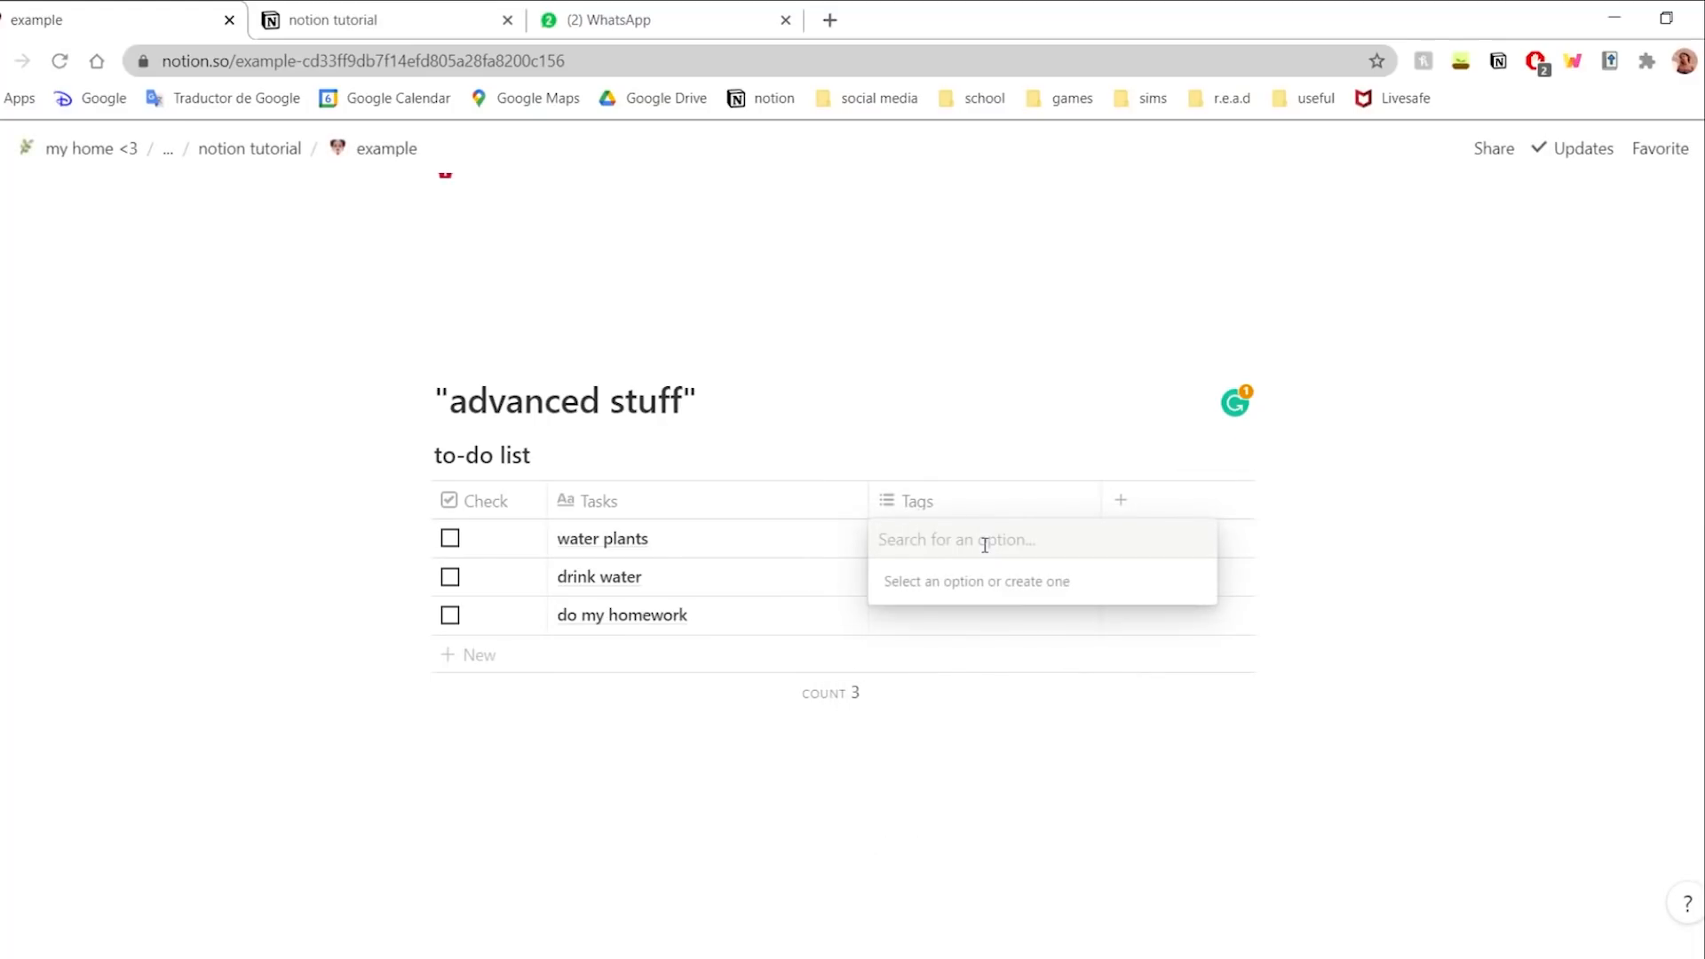
type("personal")
key("Return")
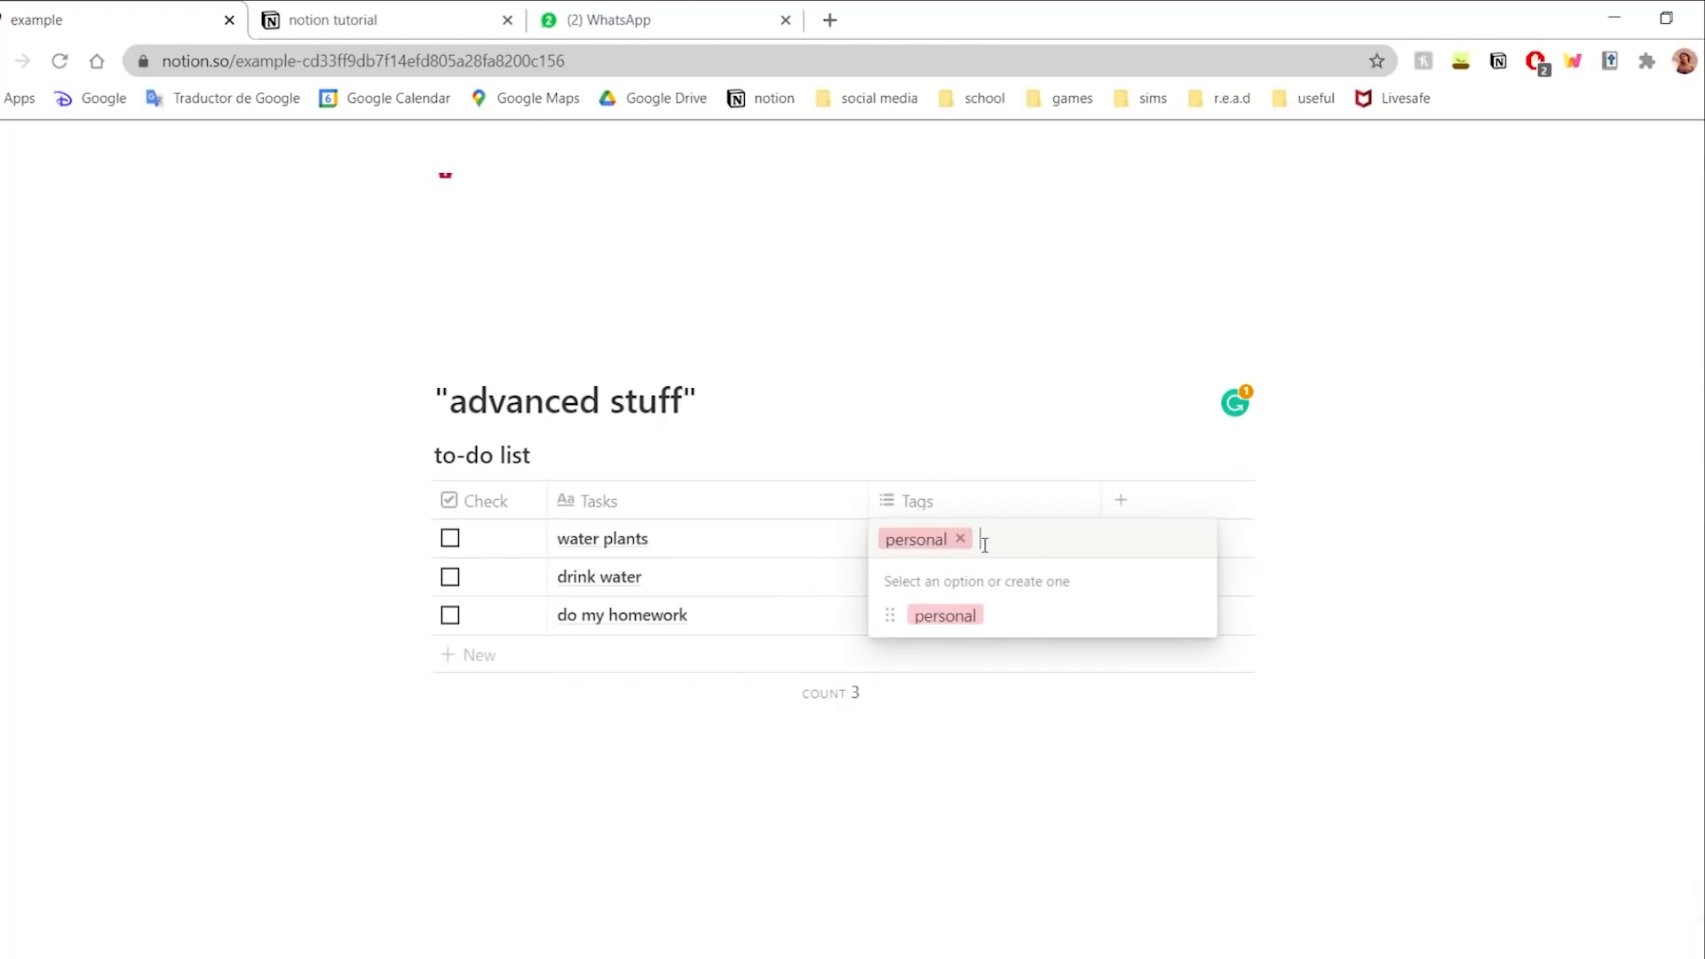
type("school")
key("Return")
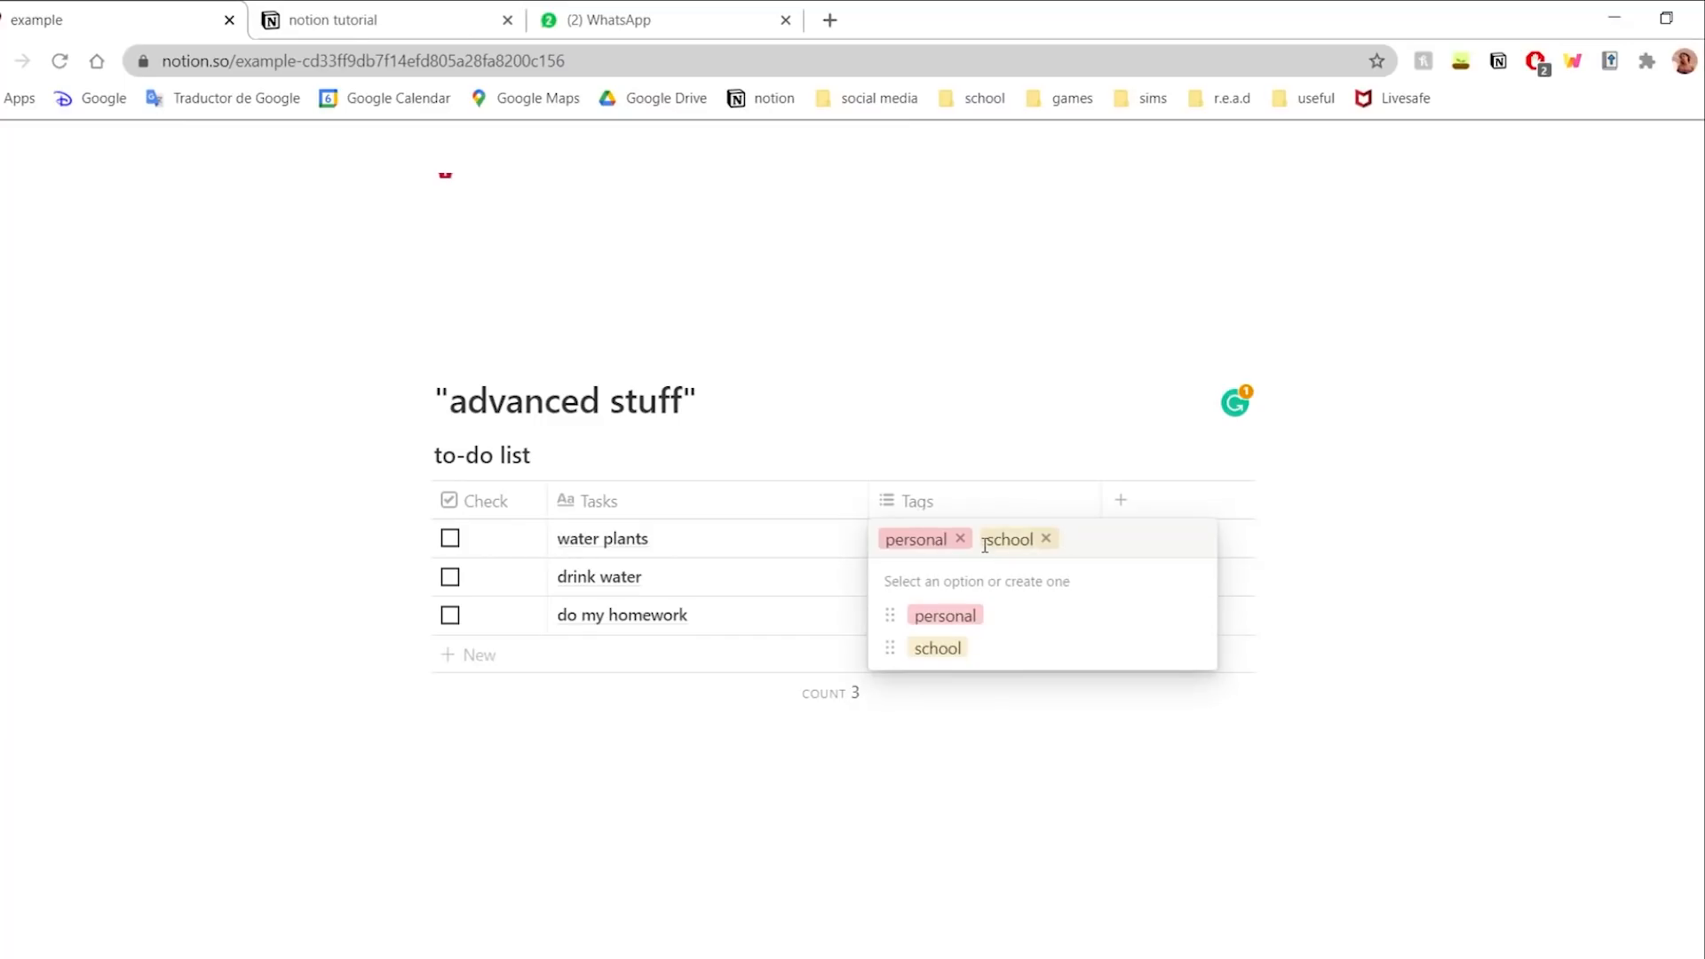
type("self-care")
key("Return")
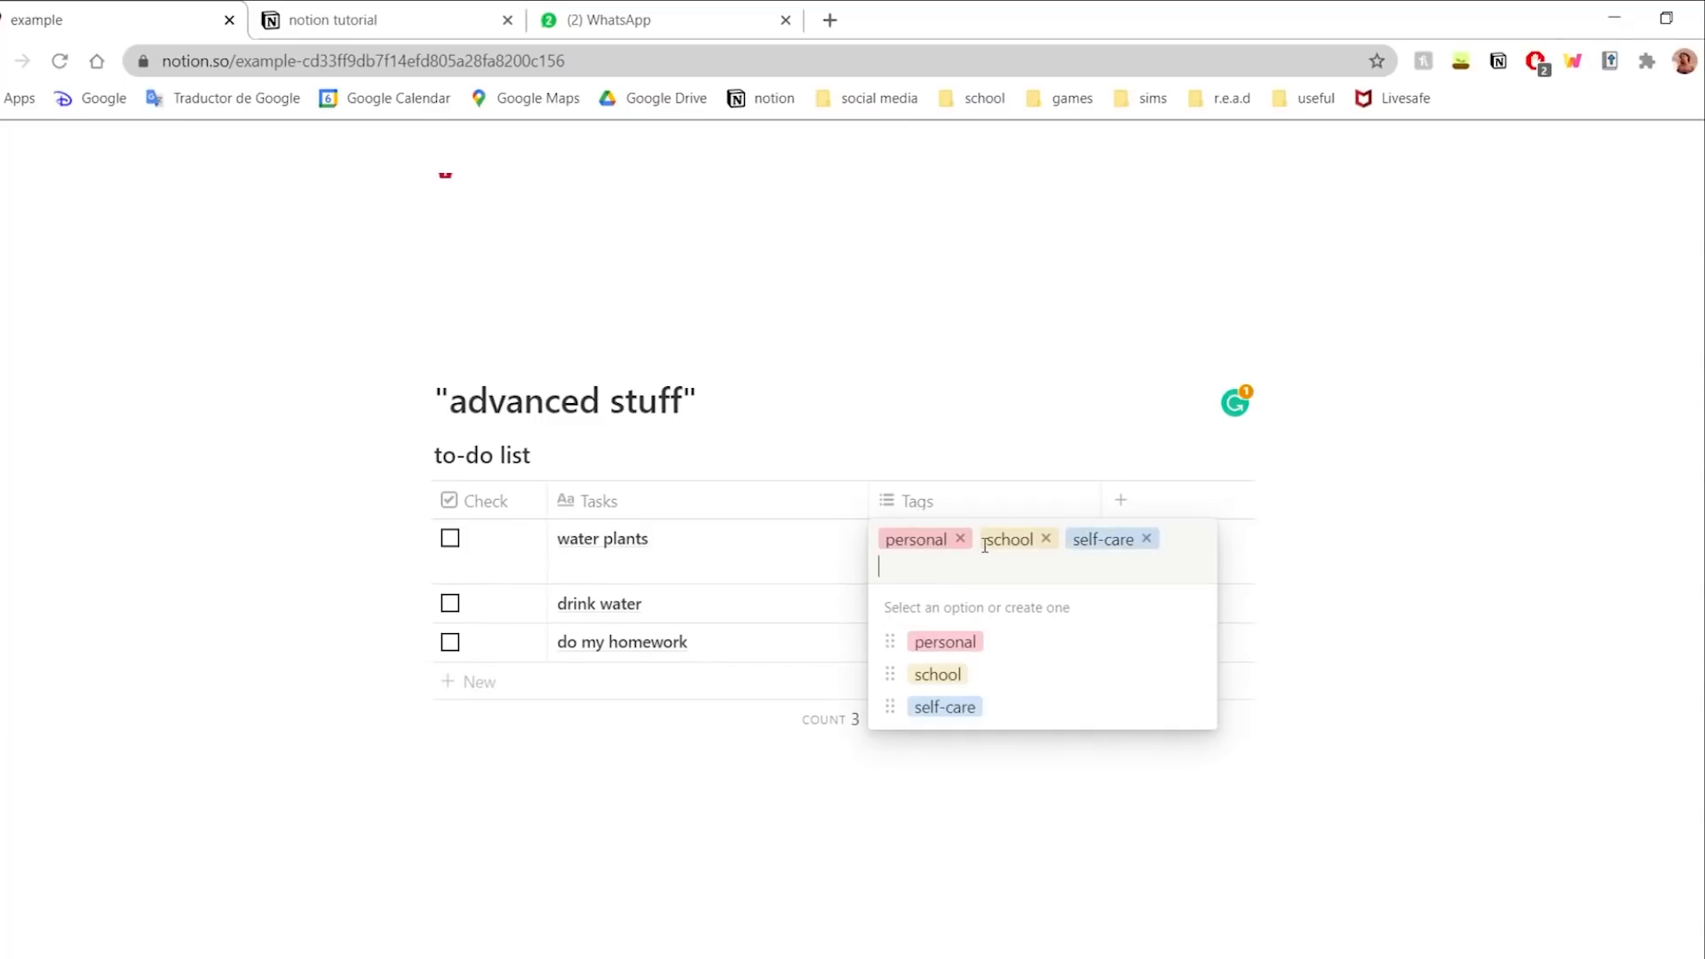
left_click(993, 316)
- Leave only the personal tag on "water plants" and assign the self-care tag to "drink water"
left_click(959, 550)
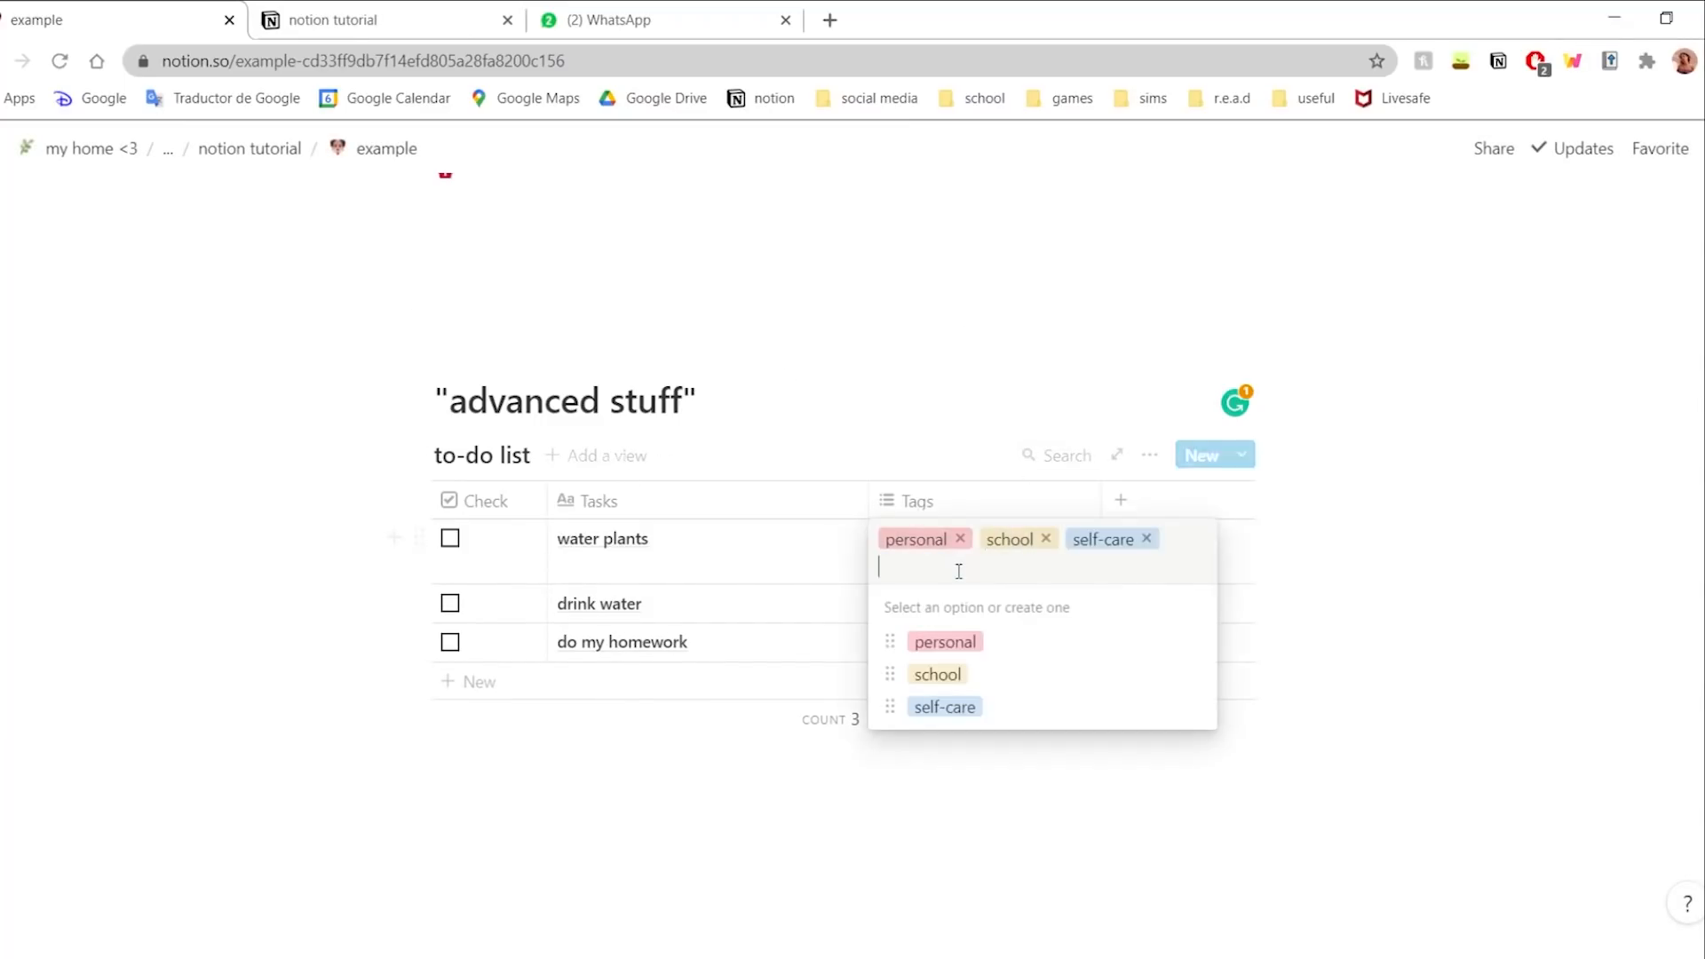
left_click(960, 538)
left_click(948, 539)
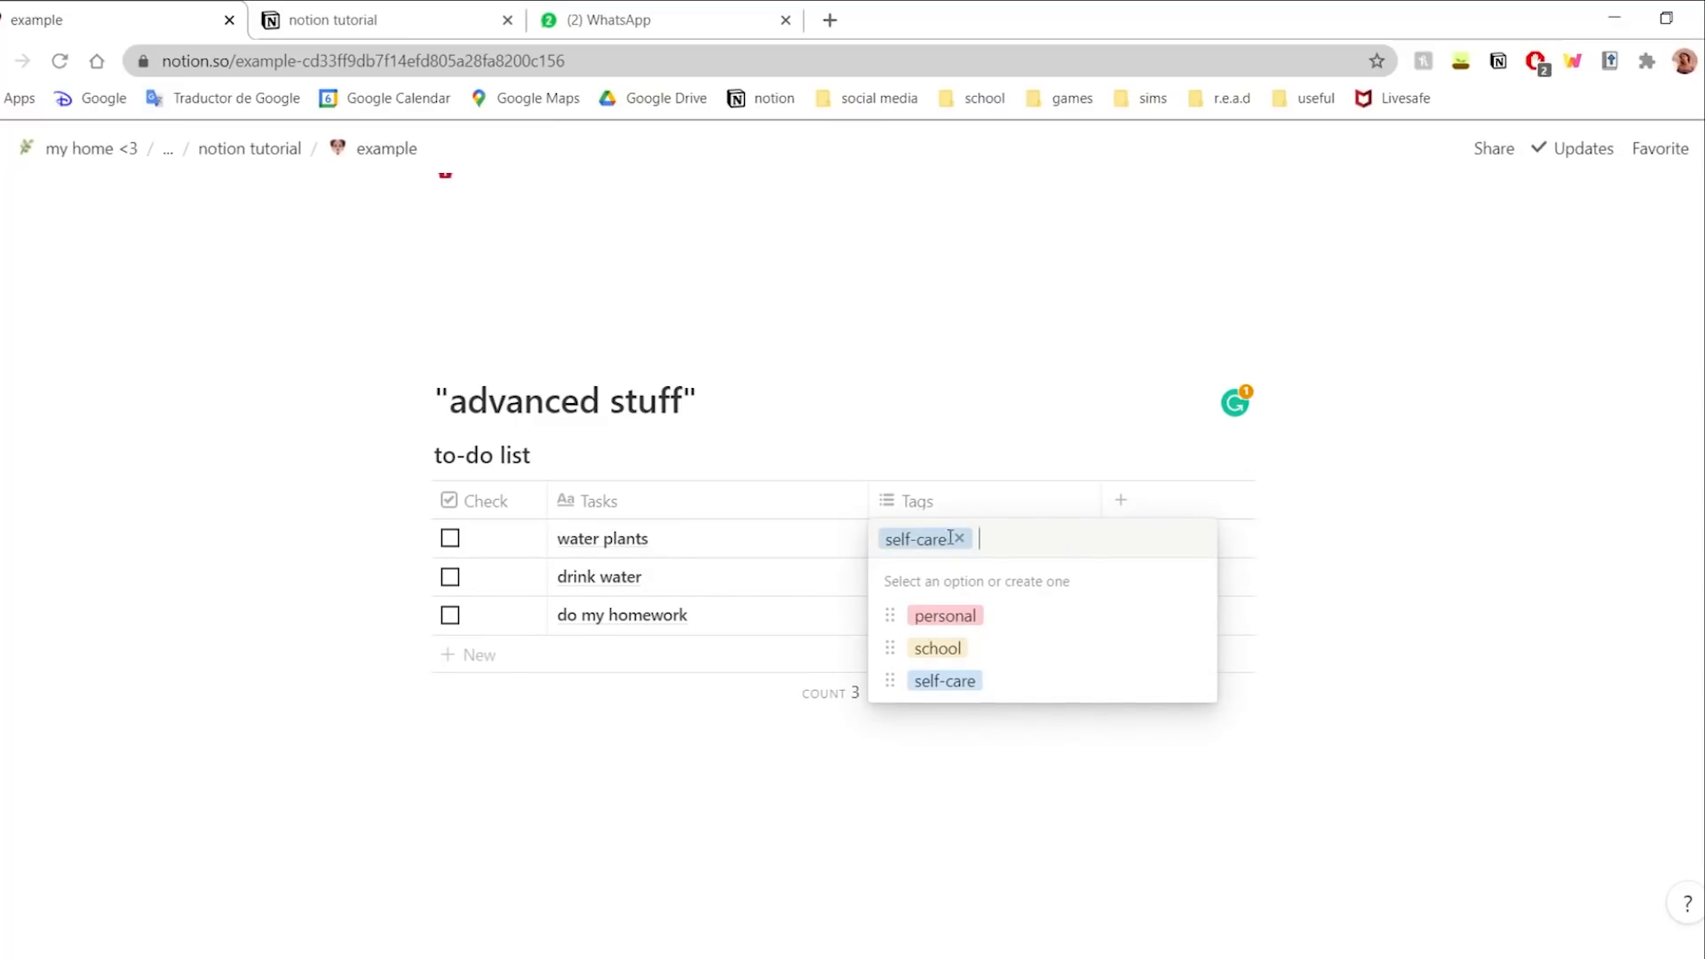
left_click(957, 539)
left_click(773, 574)
left_click(994, 552)
left_click(966, 625)
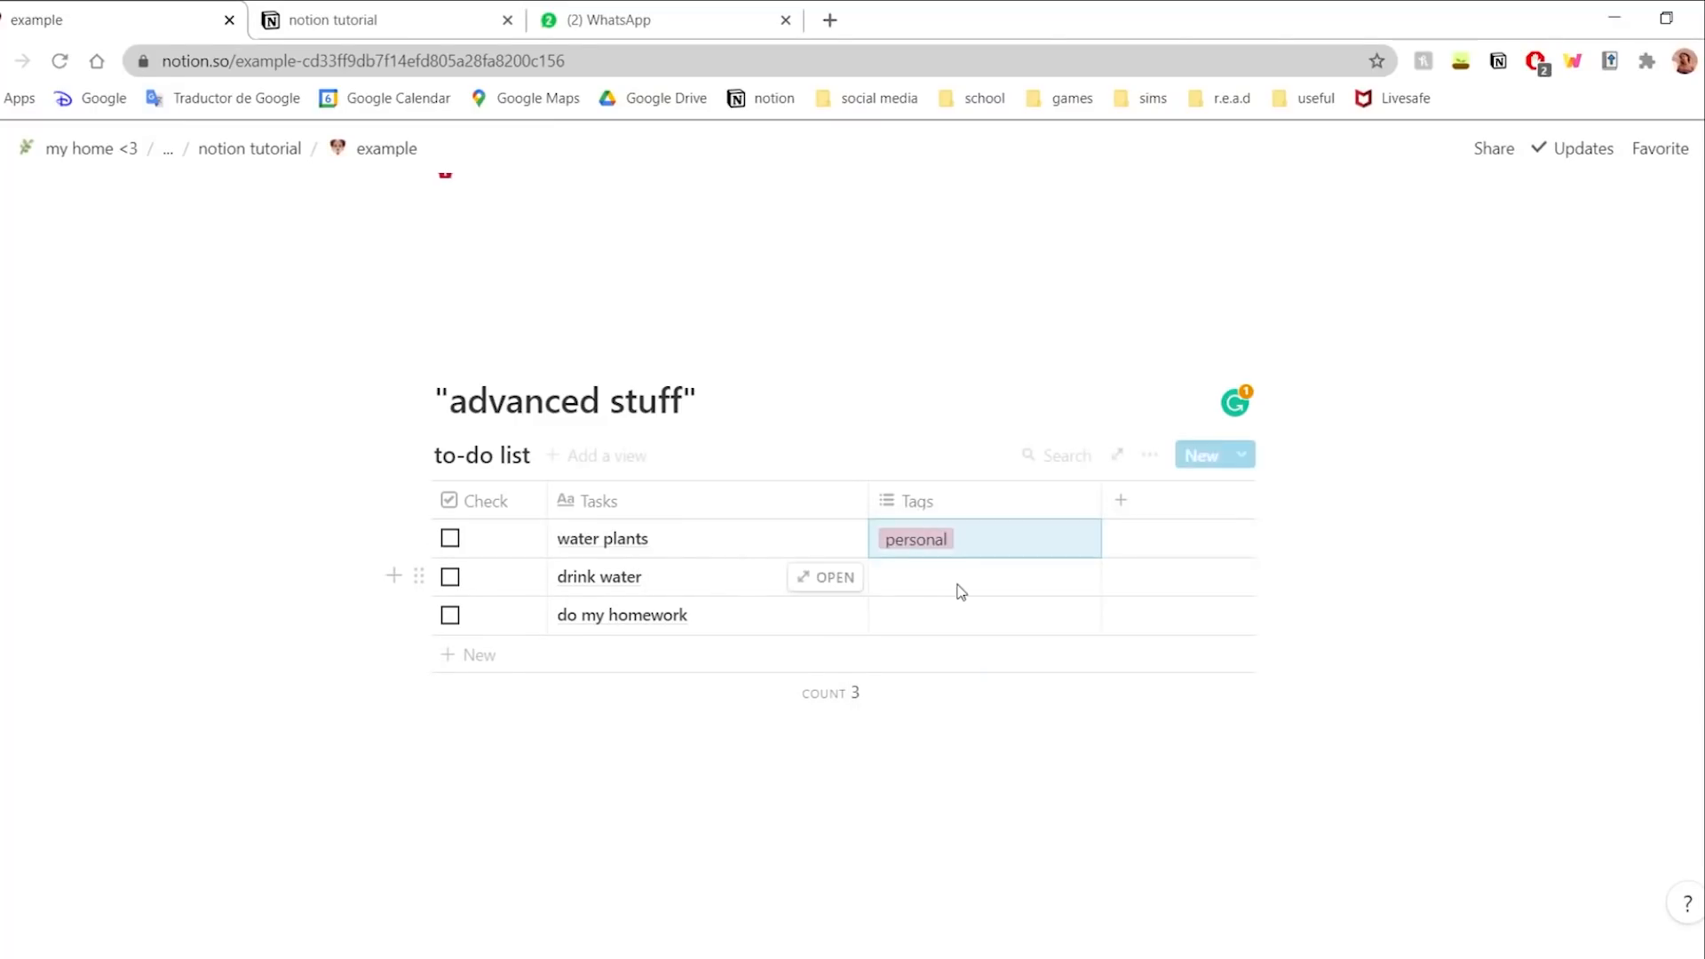
key("Escape")
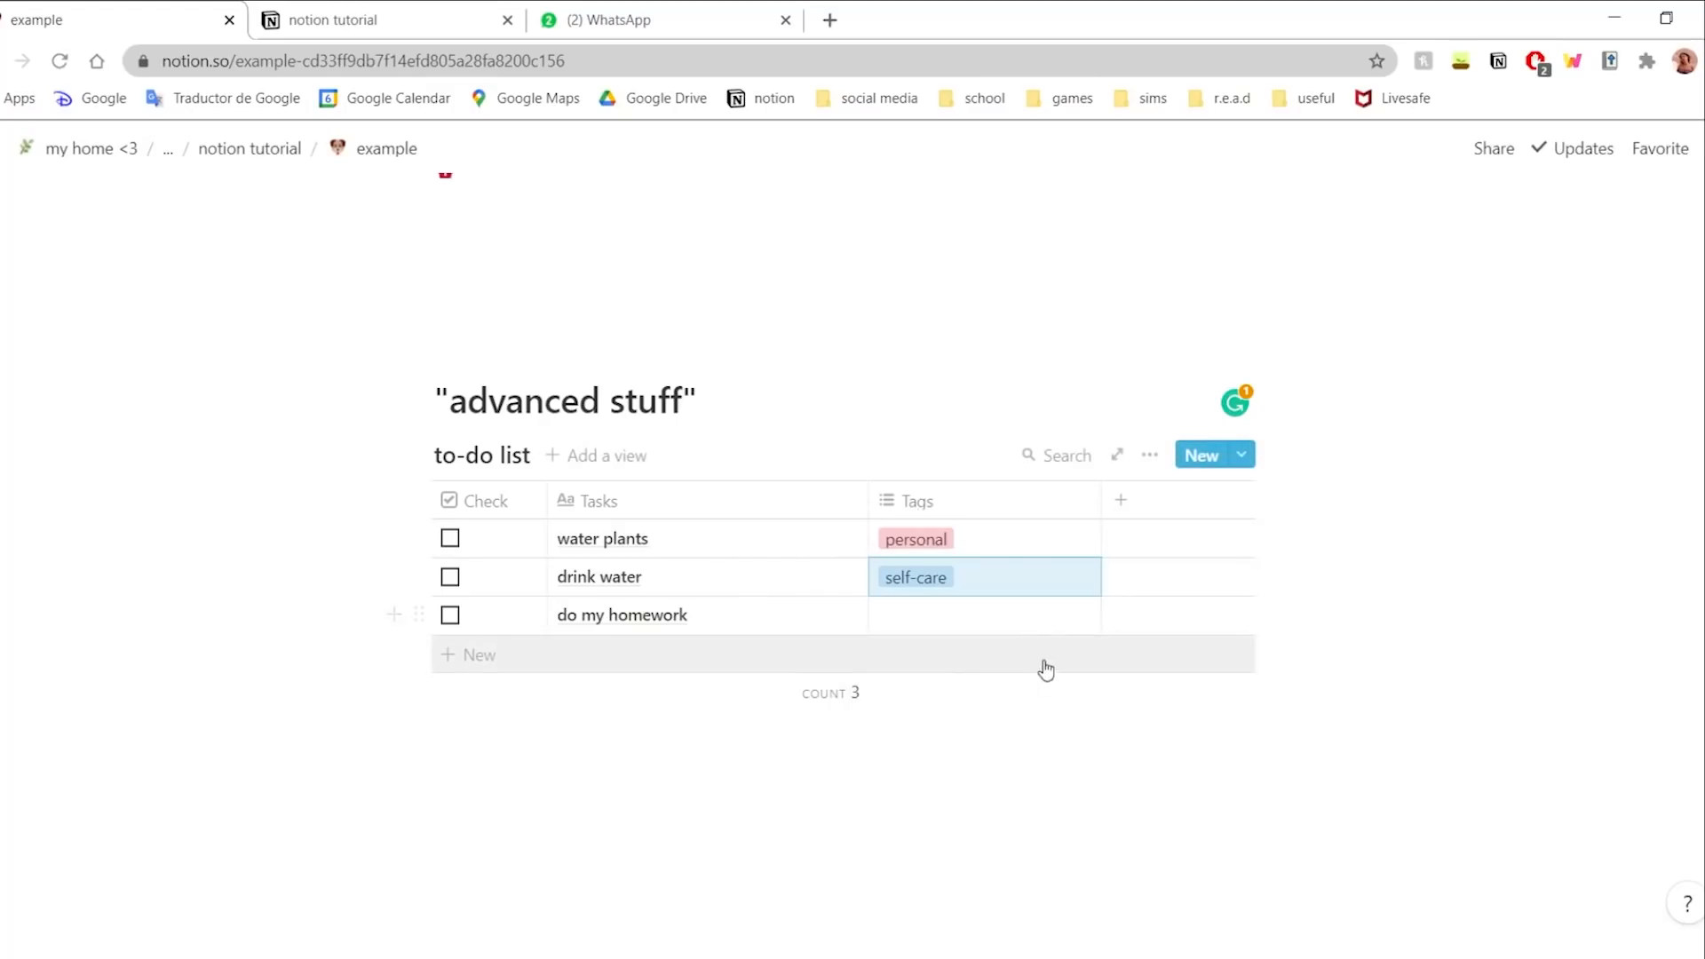
- Assign the school tag to the "do my homework" row
left_click(1030, 616)
left_click(943, 730)
key("Escape")
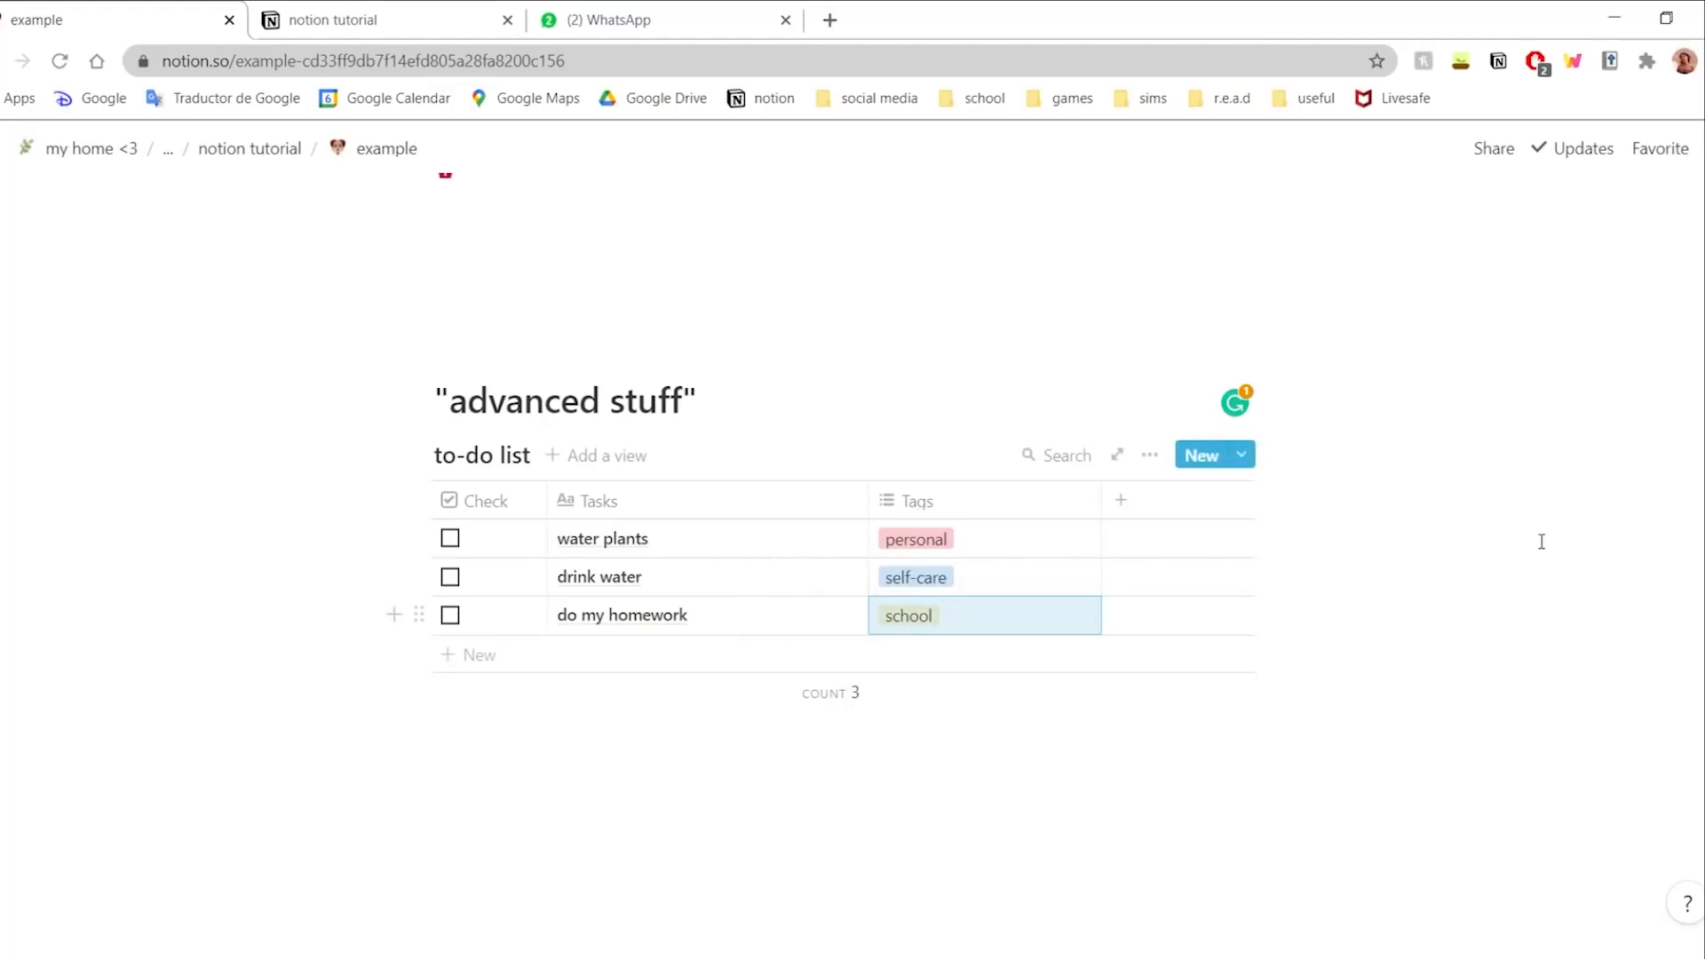
left_click(1155, 500)
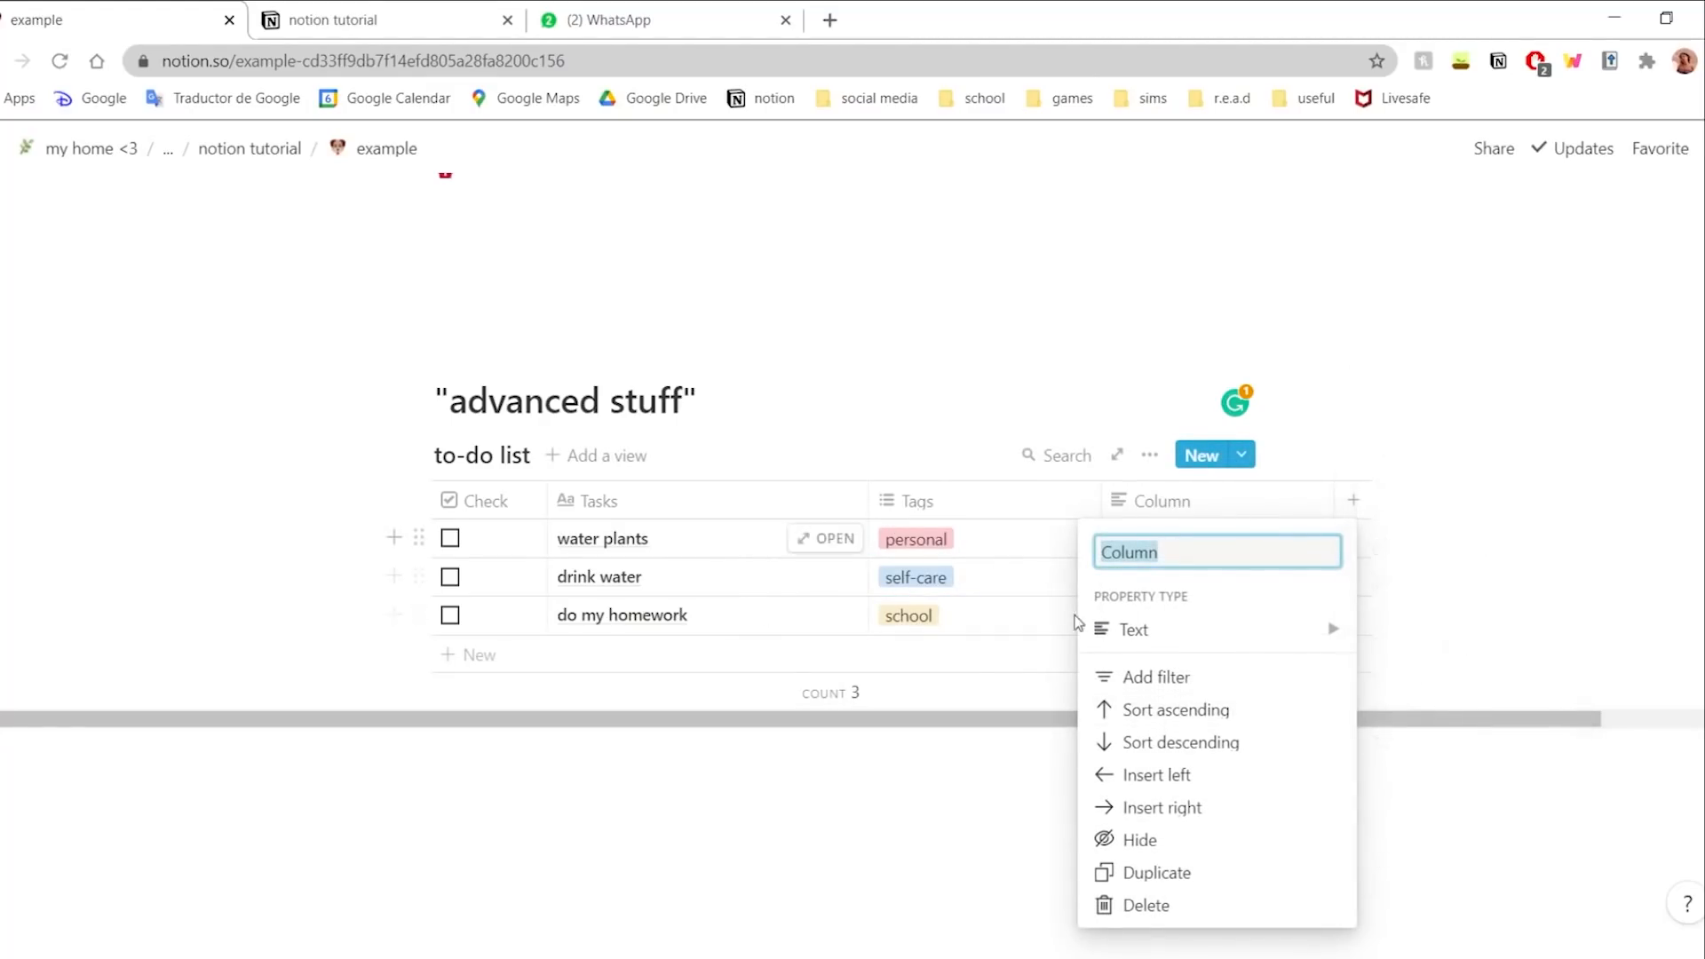
left_click(1205, 504)
left_click(1205, 504)
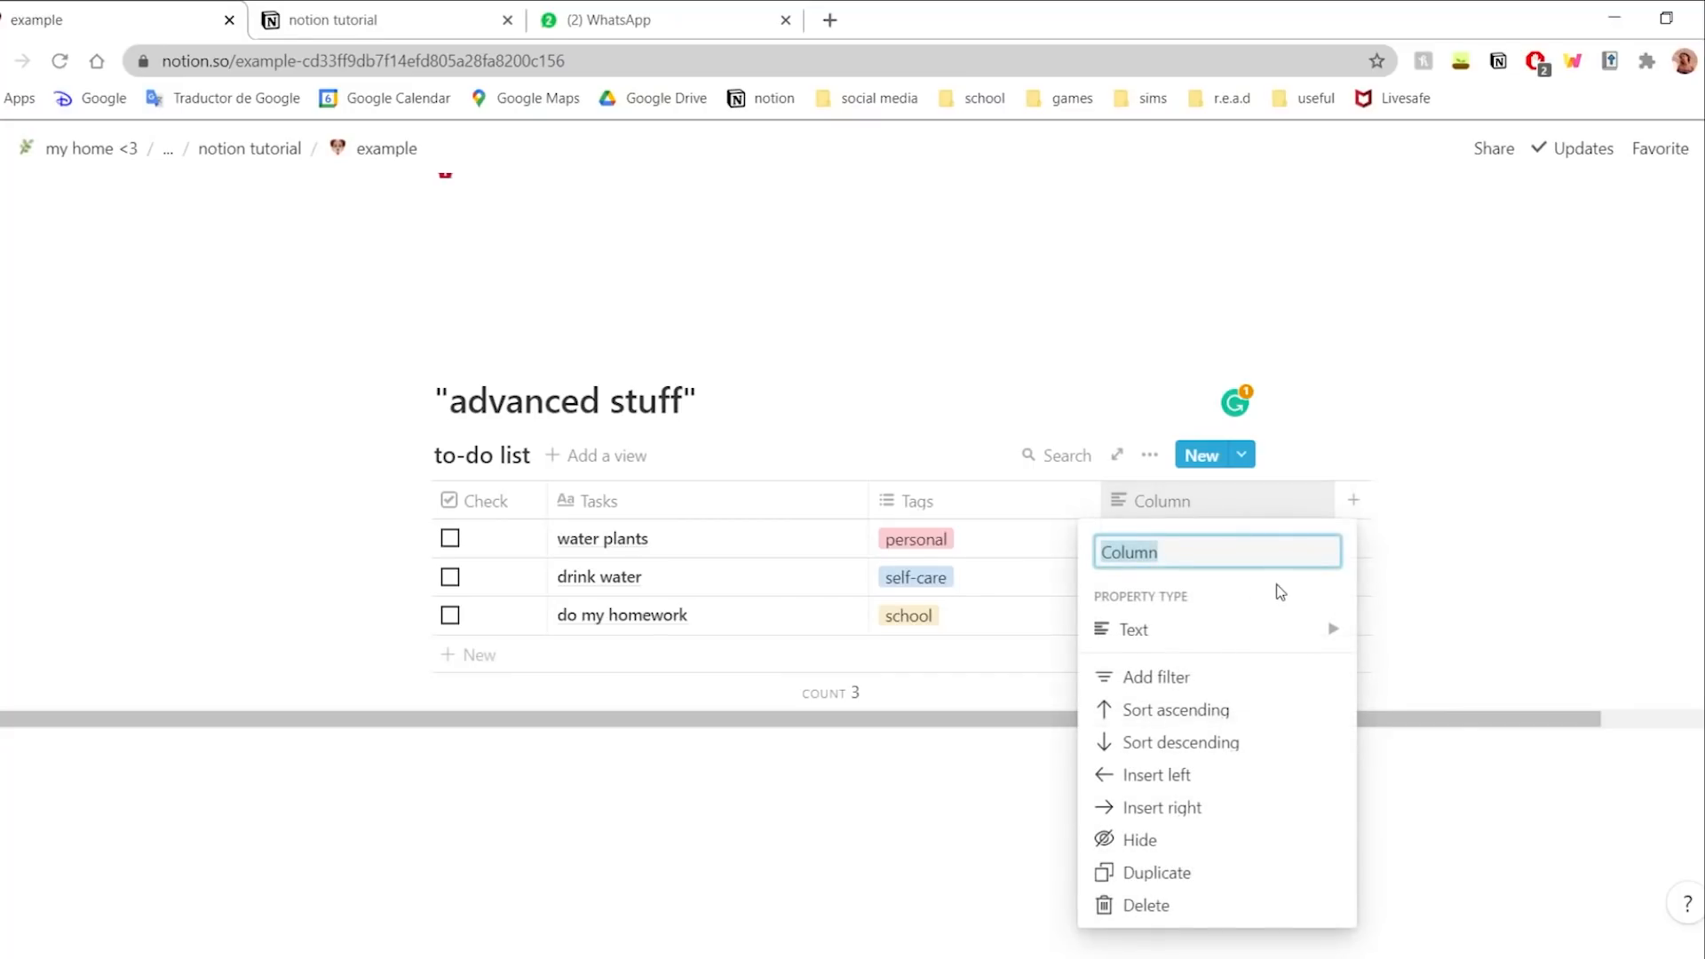
left_click(1150, 908)
left_click(843, 579)
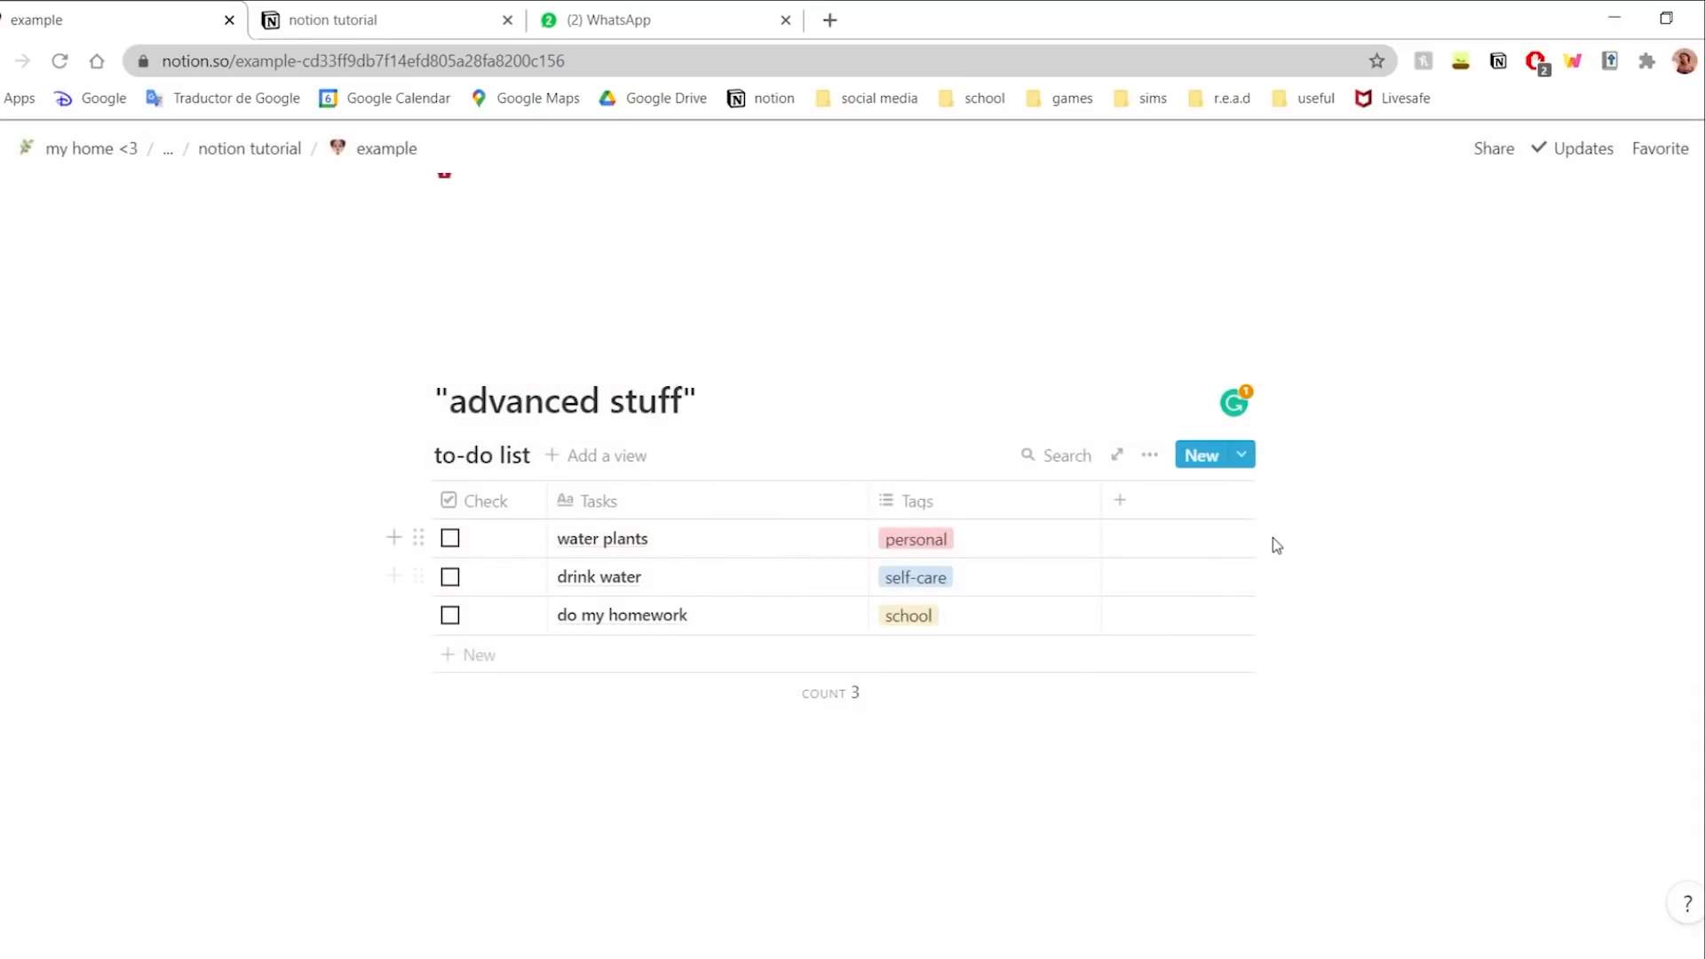
- Filter the to-do list's default view to rows where Check is unchecked, and tick off "water plants"
left_click(1150, 460)
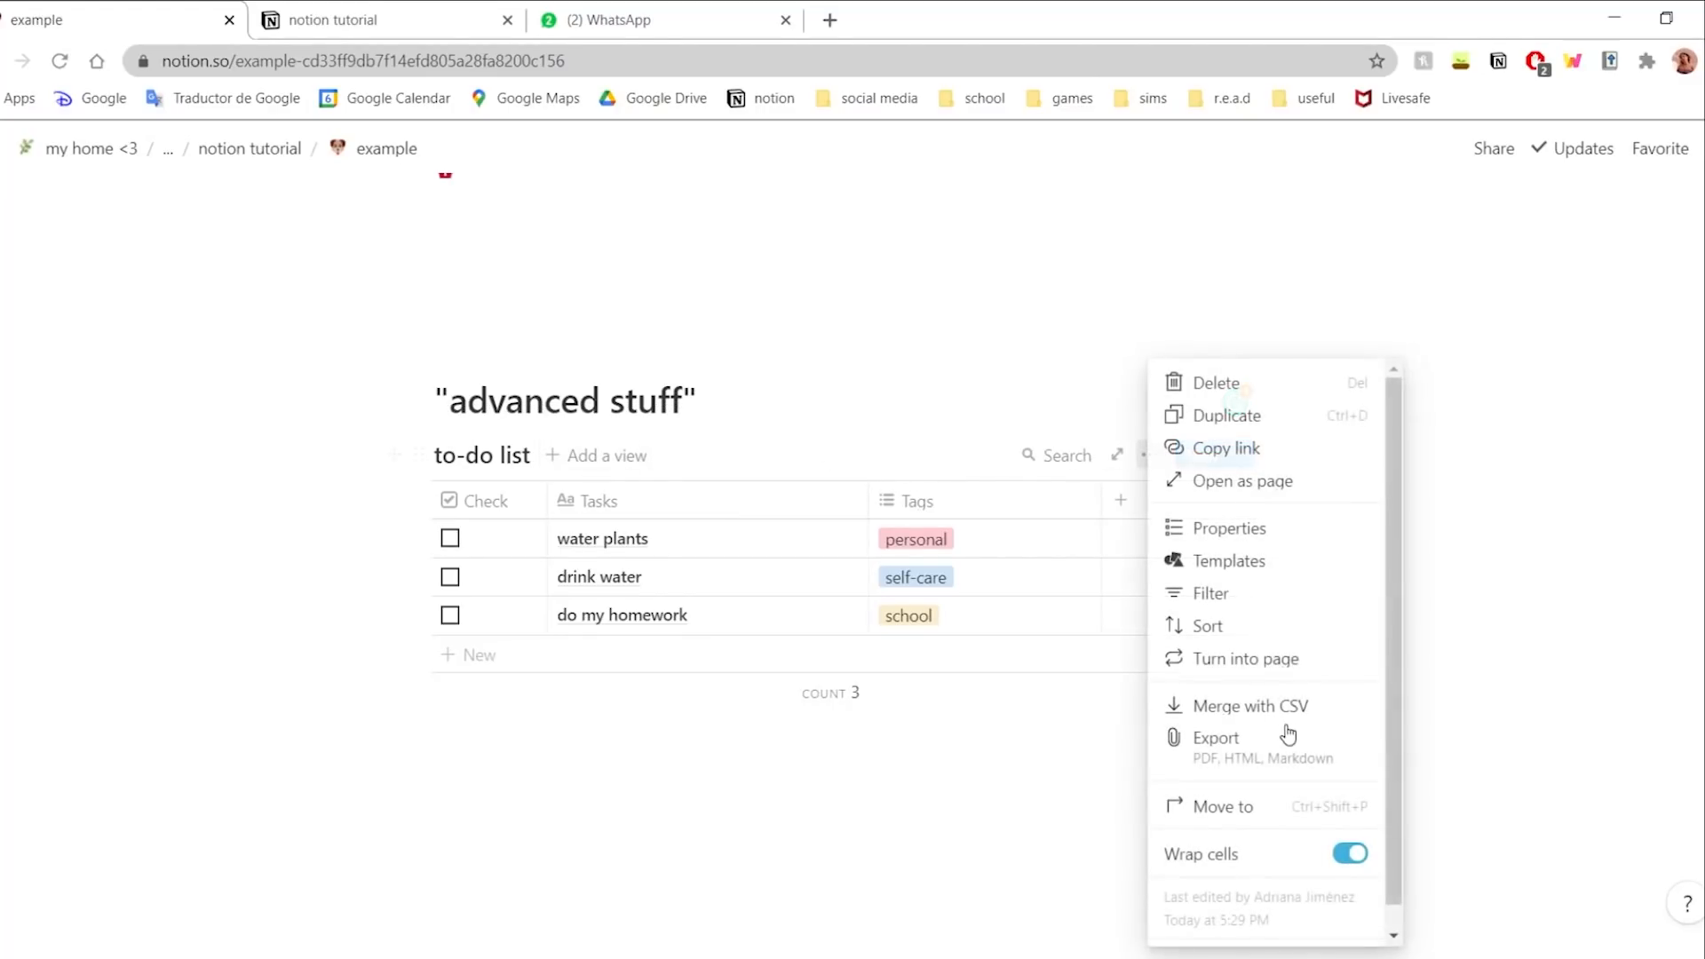
left_click(1220, 600)
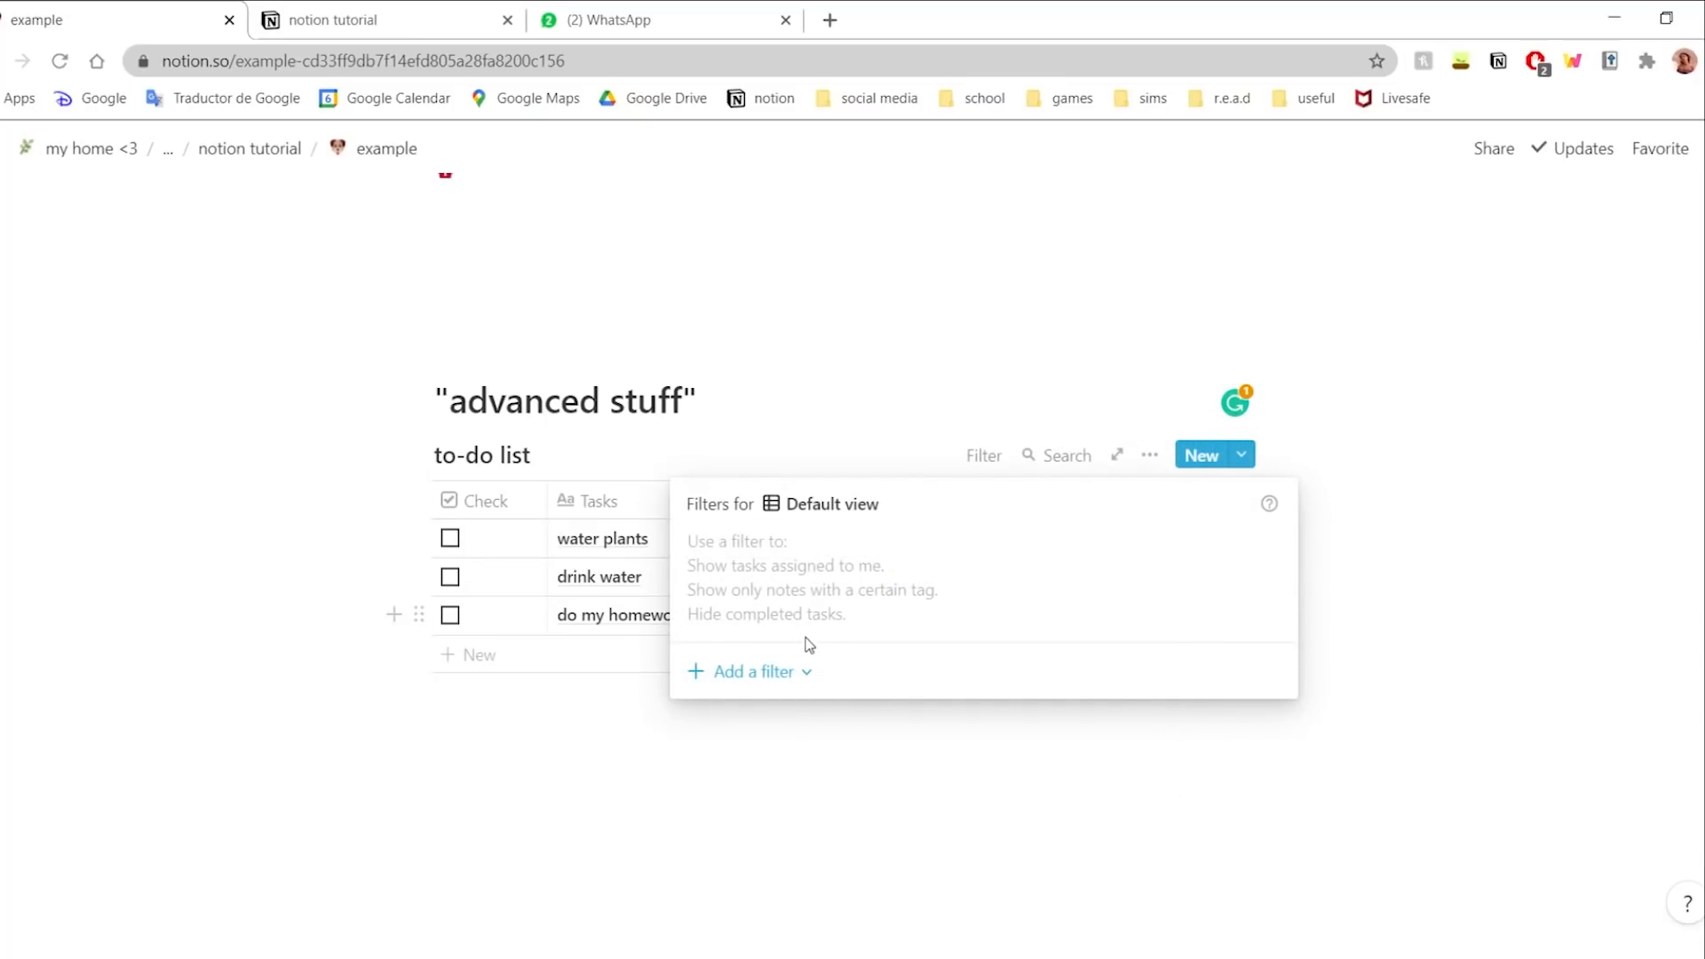
left_click(805, 674)
left_click(777, 728)
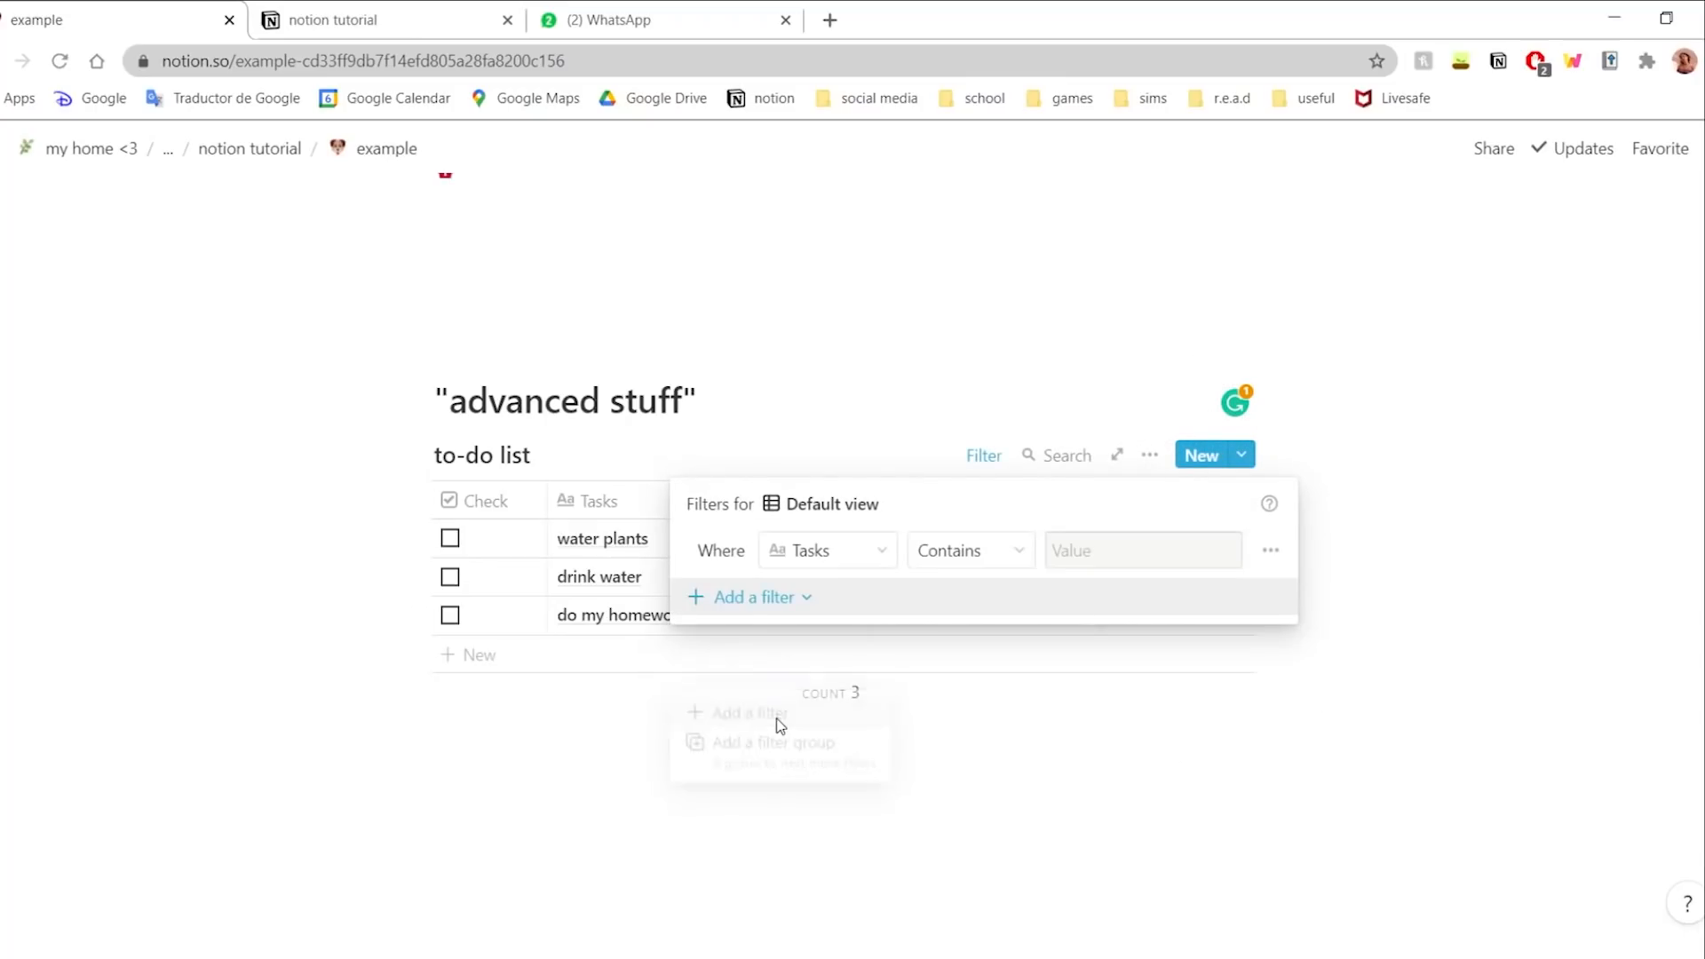
left_click(846, 565)
left_click(846, 565)
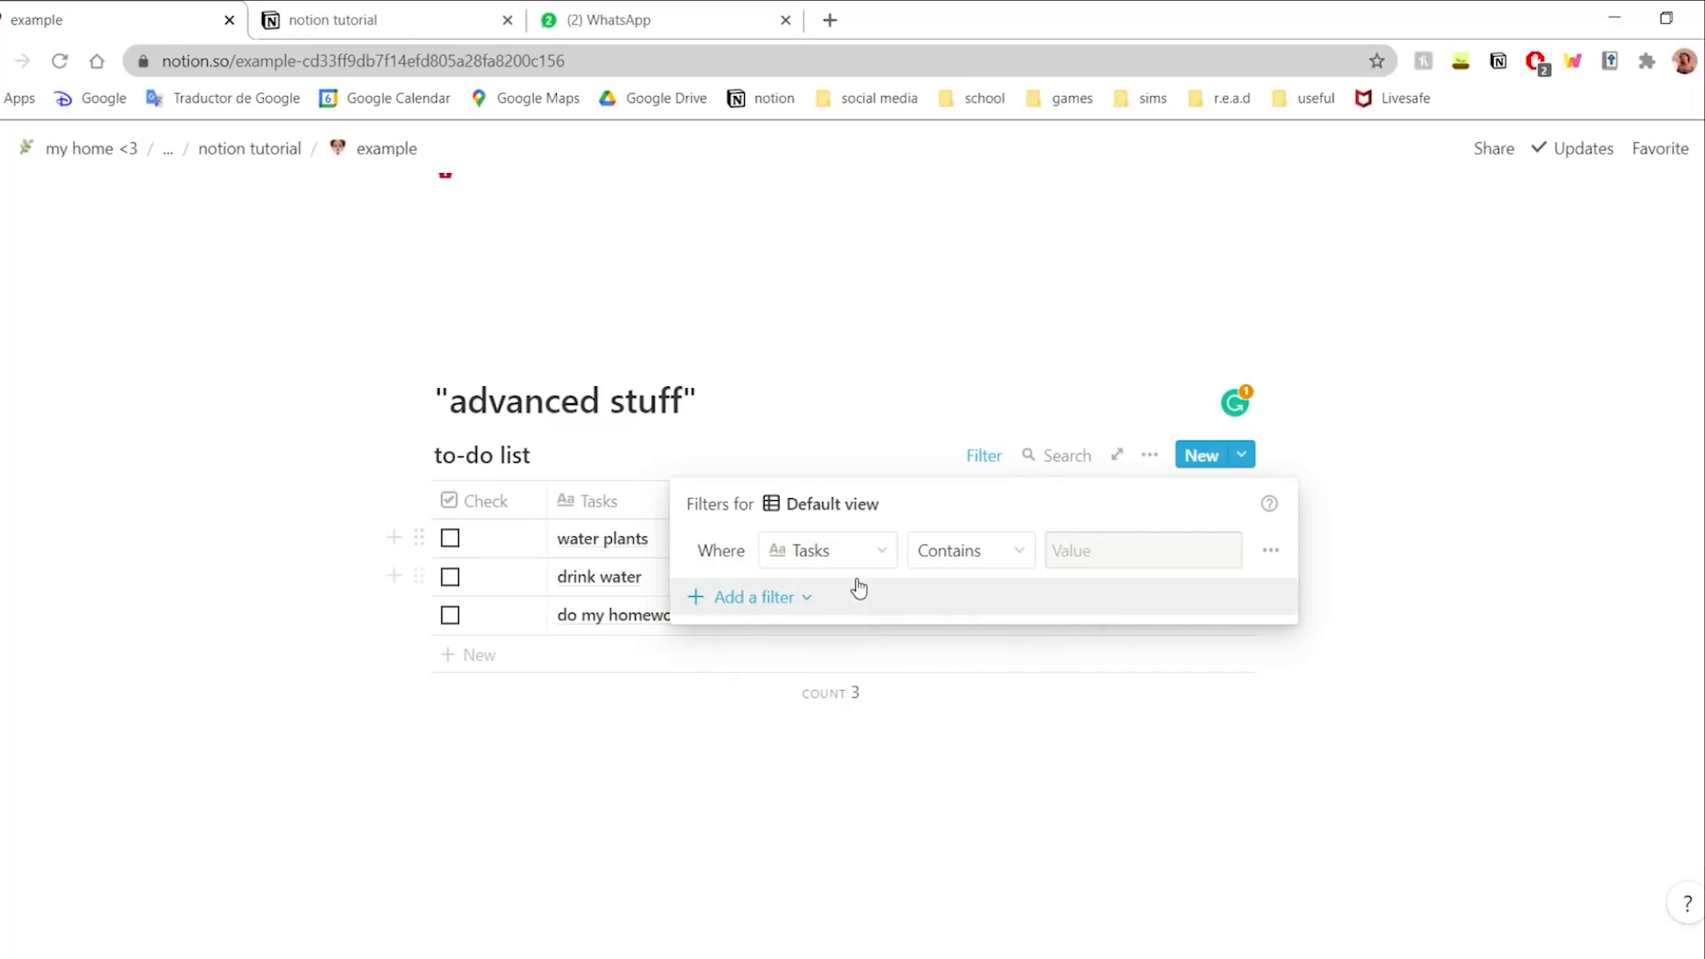
left_click(853, 569)
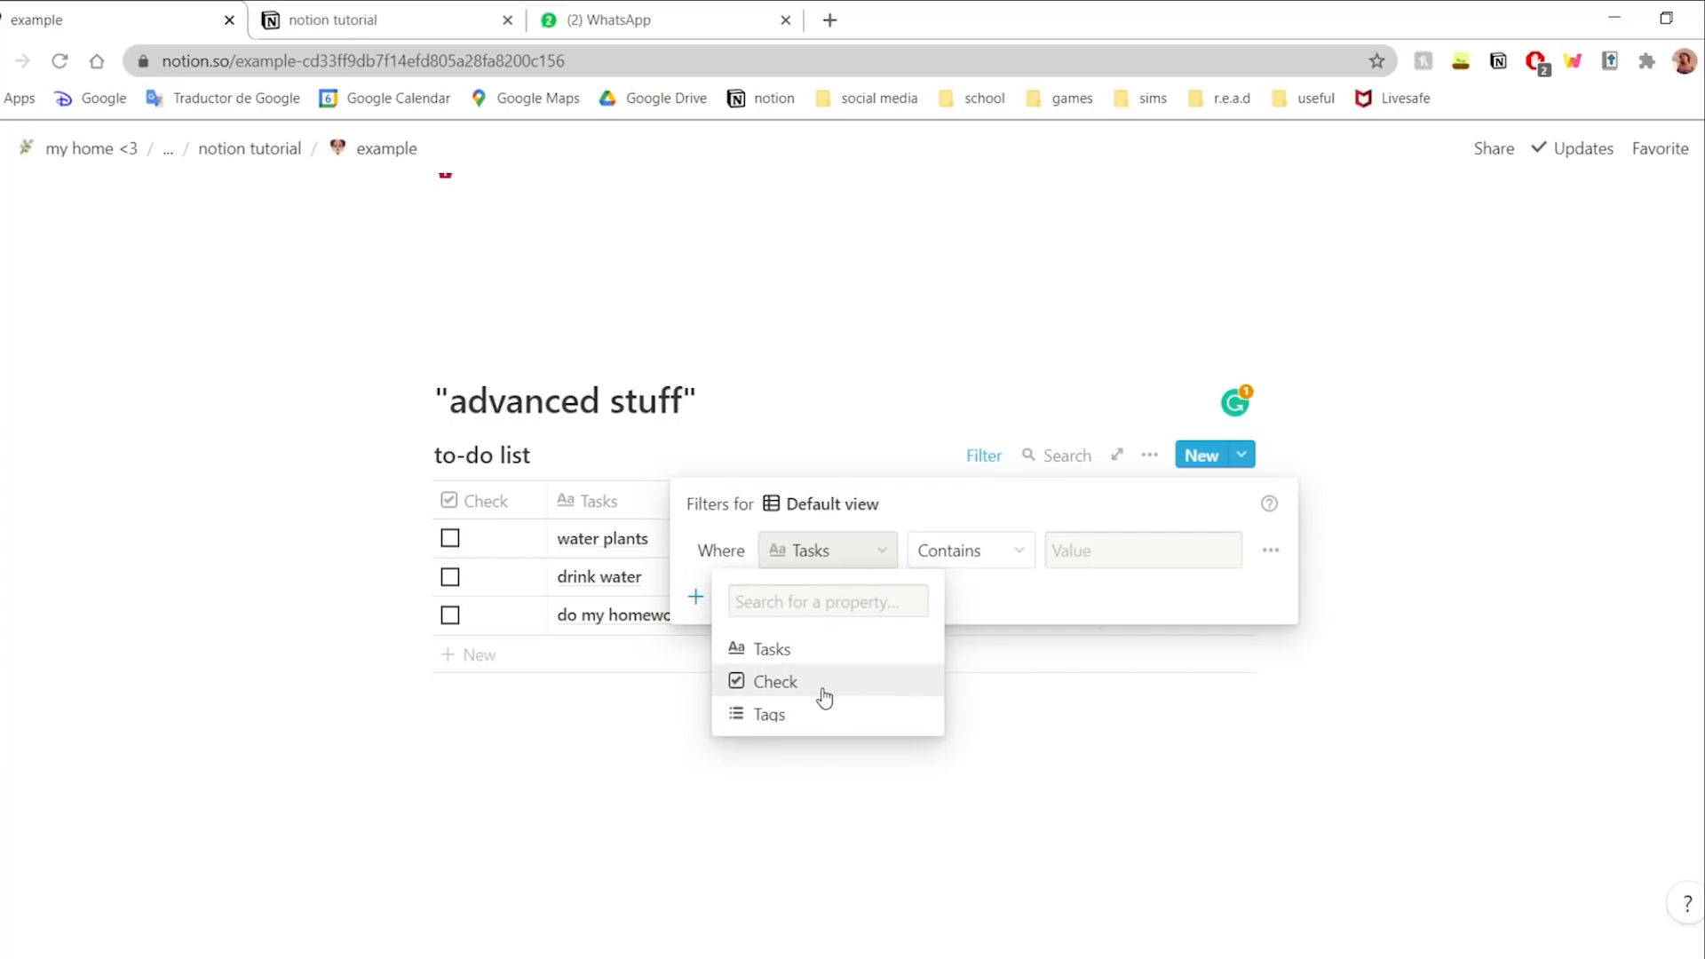
left_click(775, 681)
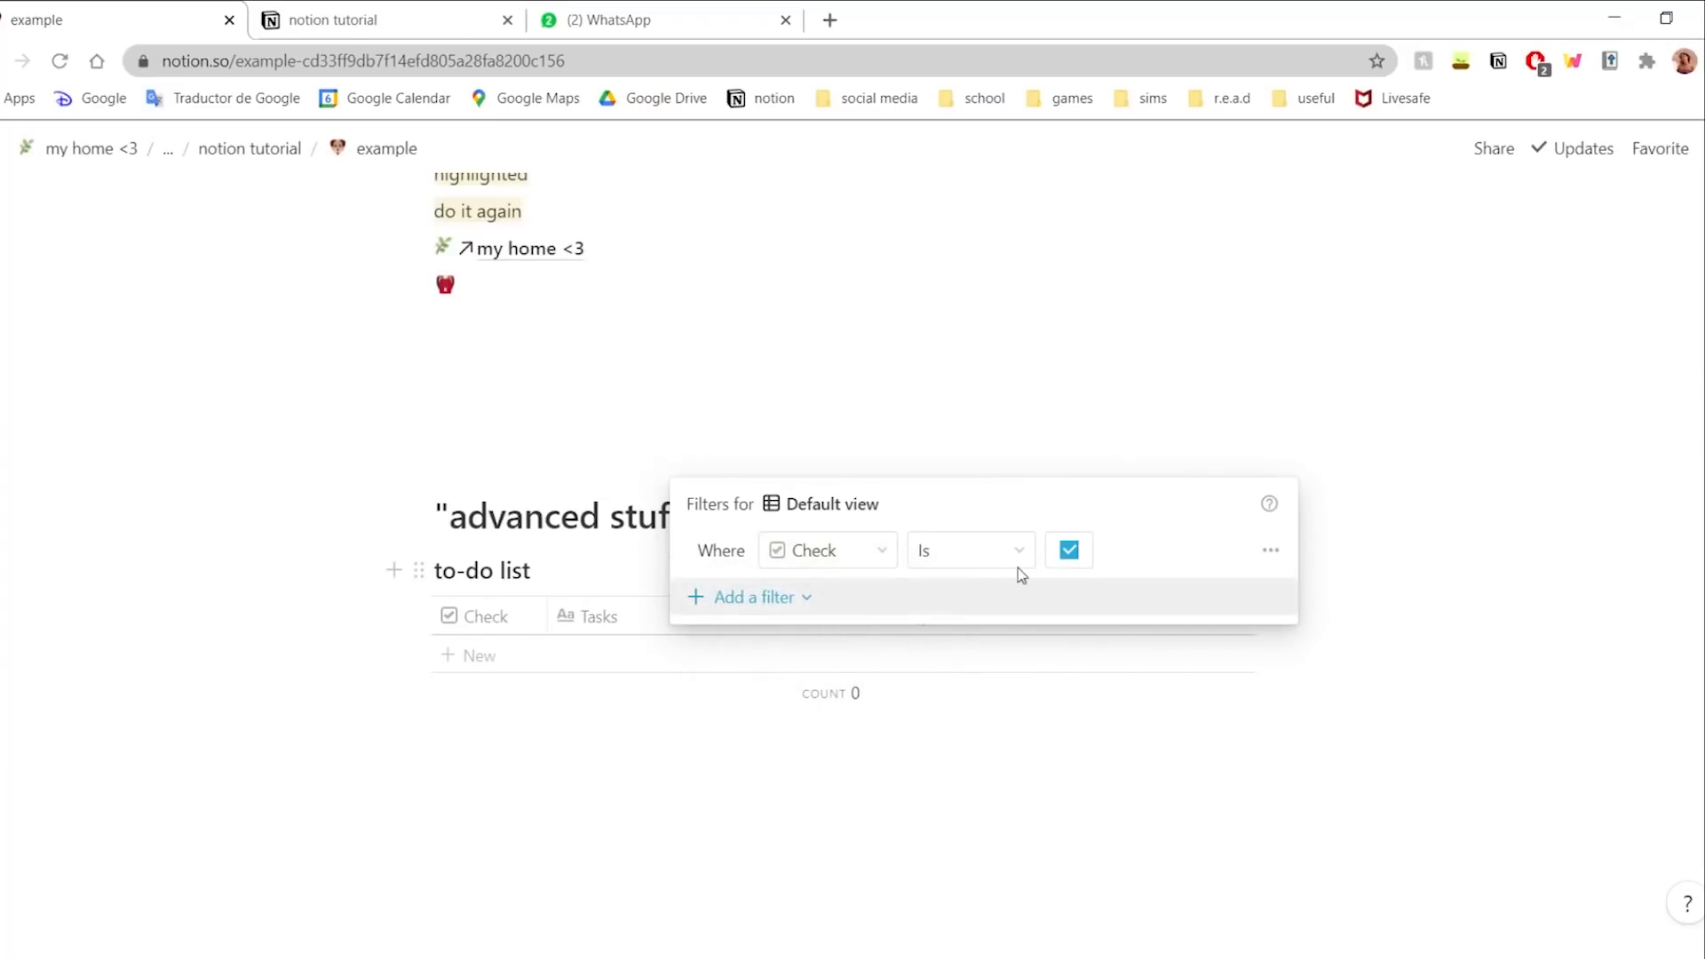
left_click(1070, 552)
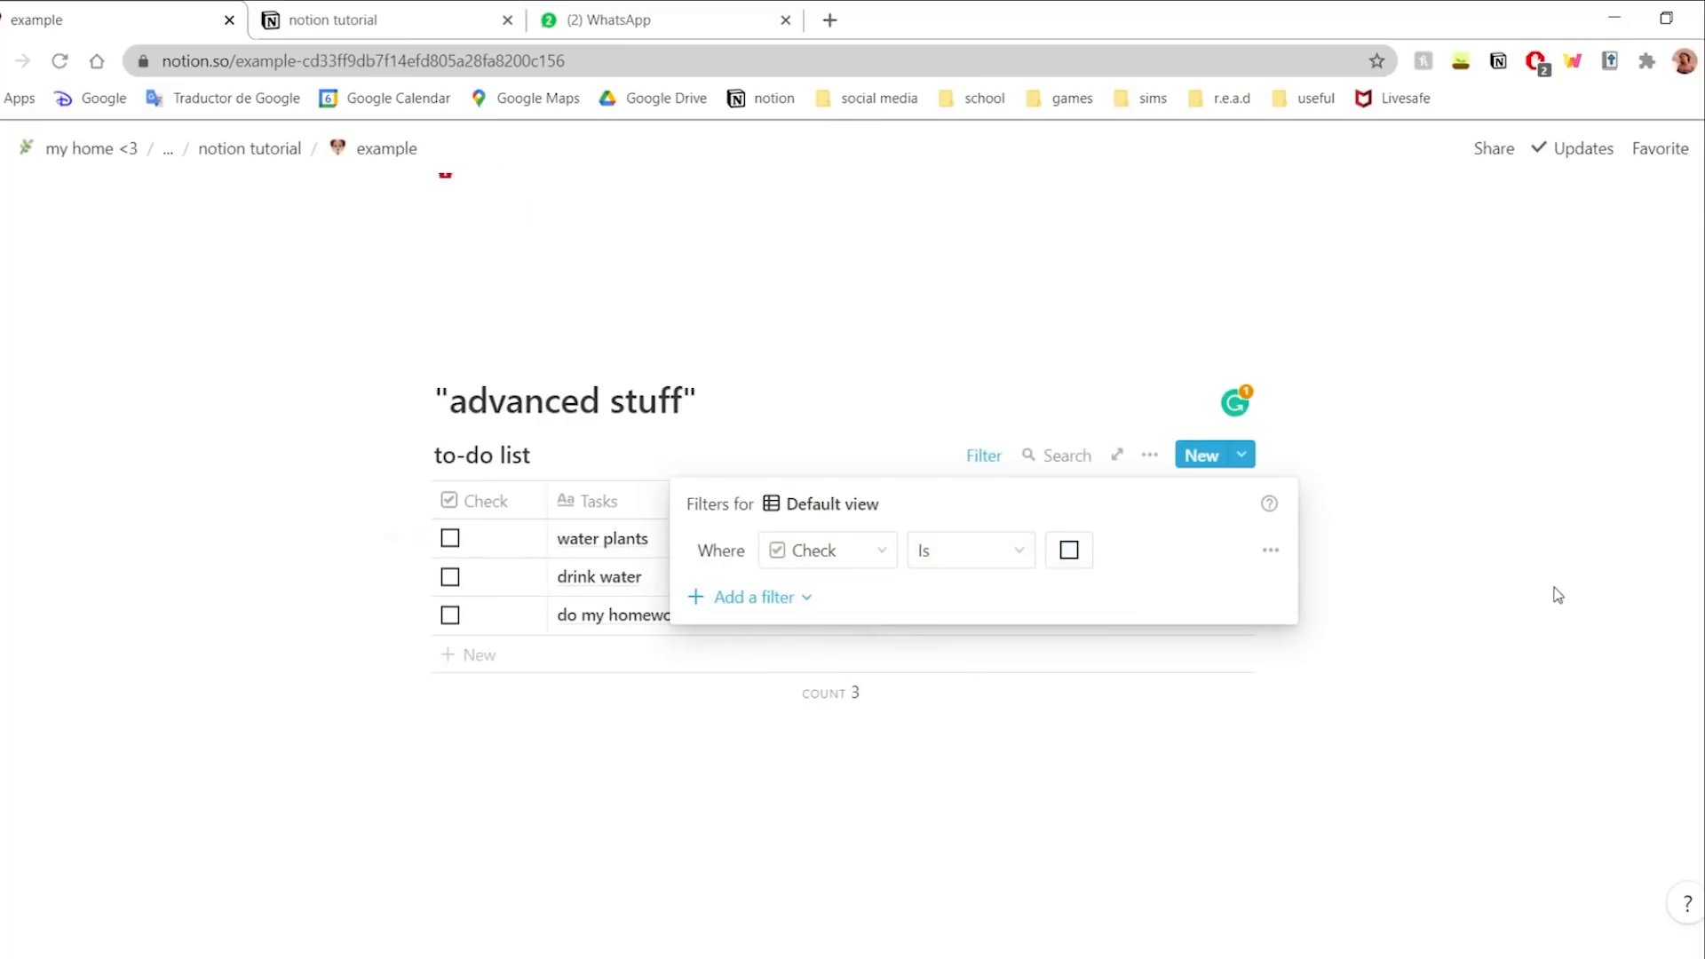
left_click(1420, 542)
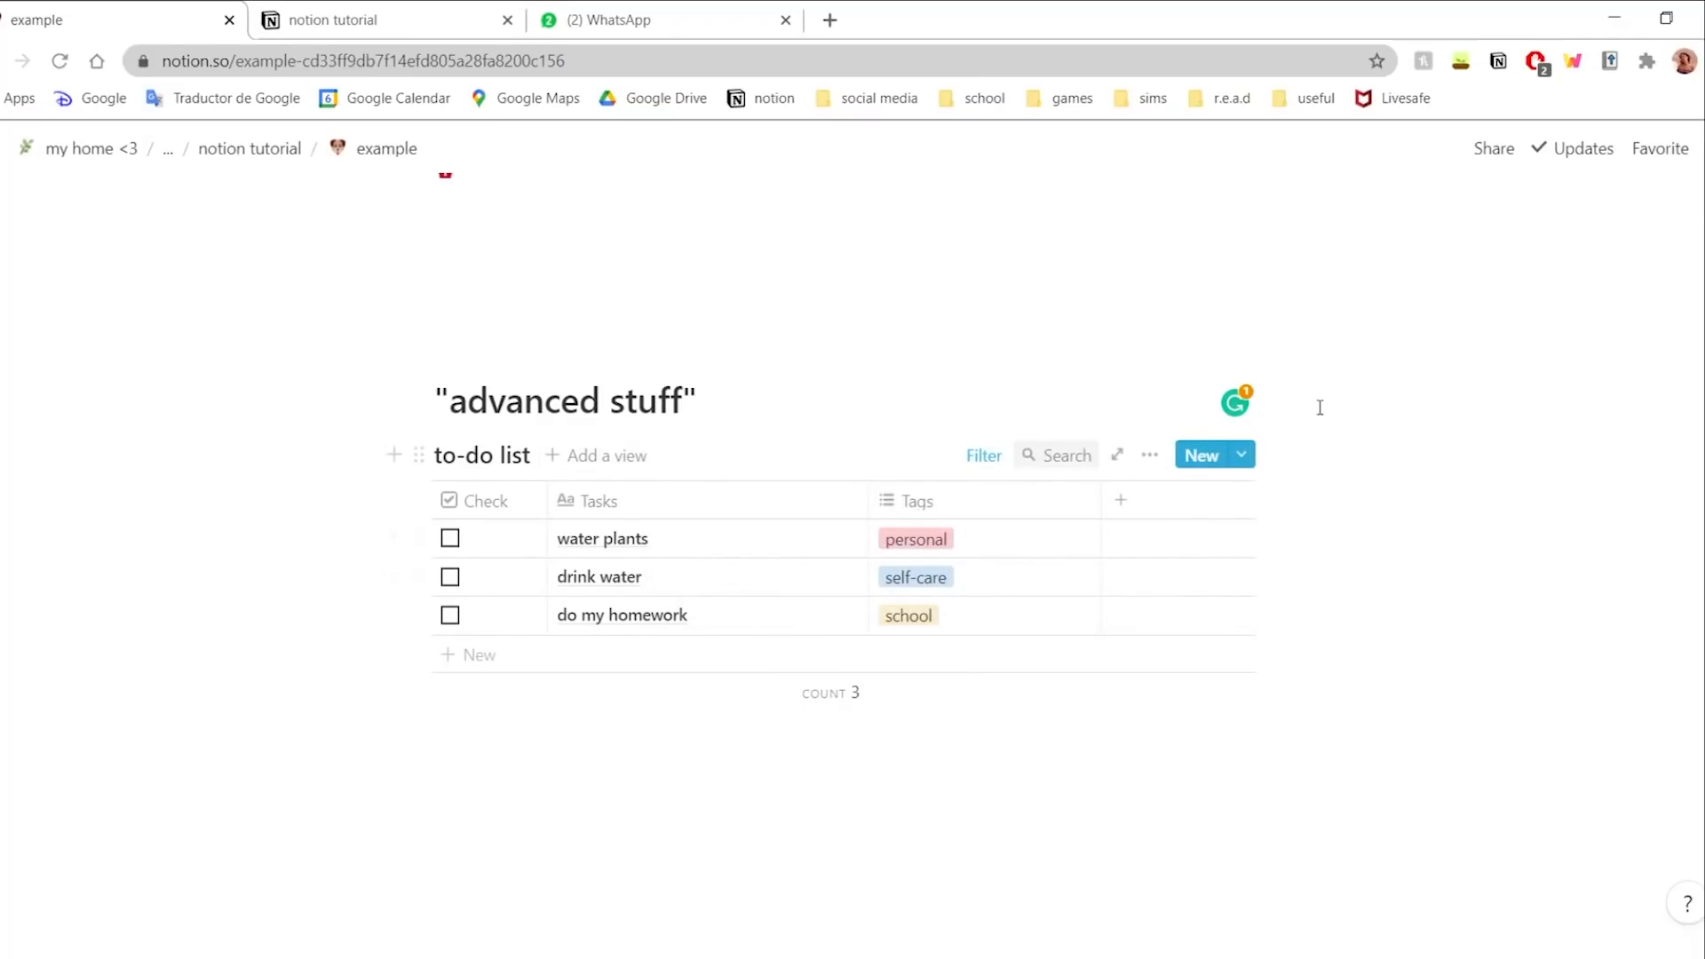
left_click(450, 538)
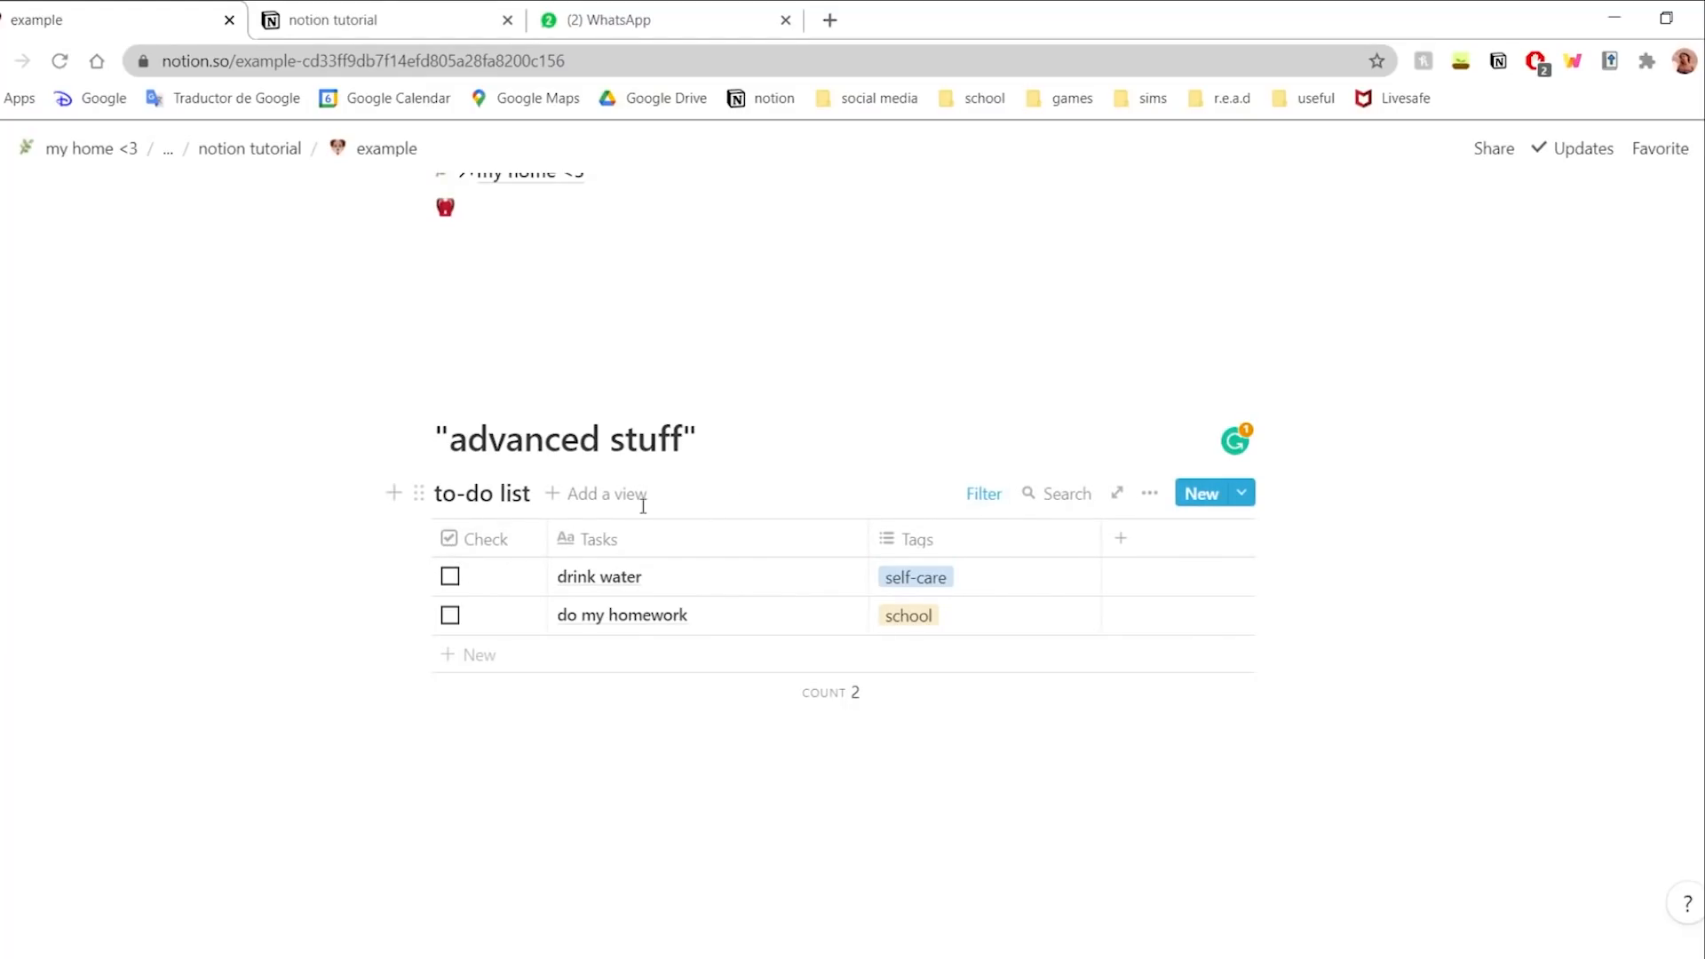
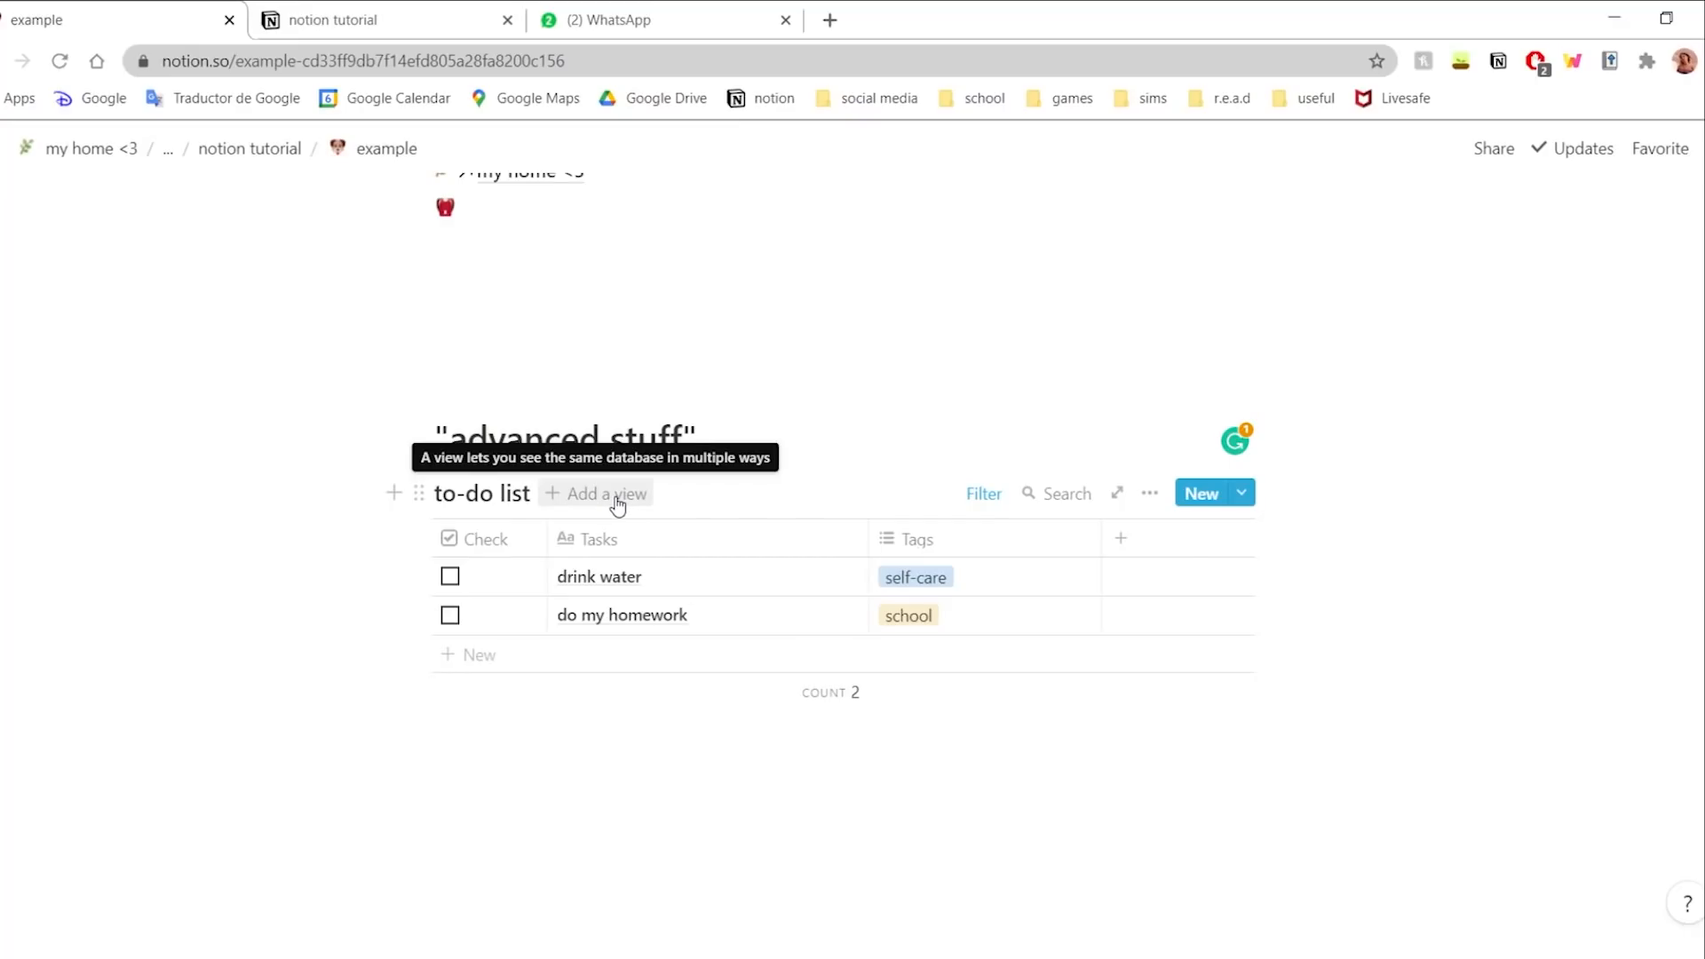
- Add a table view named "All tasks" to the to-do list database
left_click(618, 504)
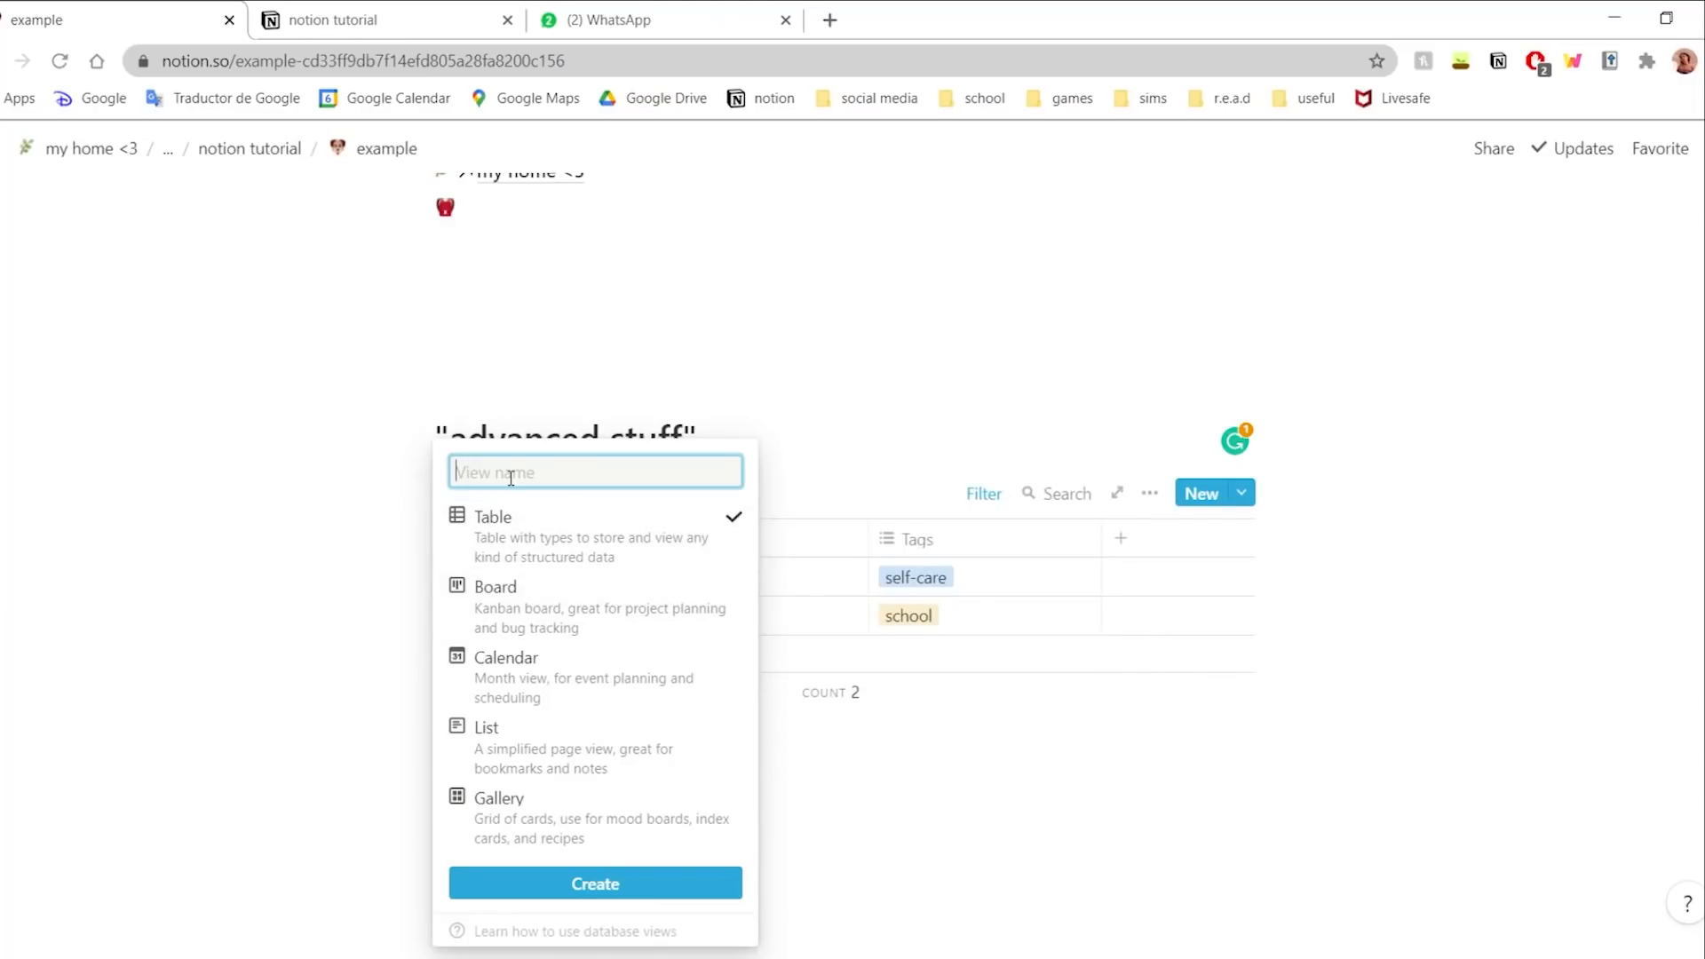
type("All tasks")
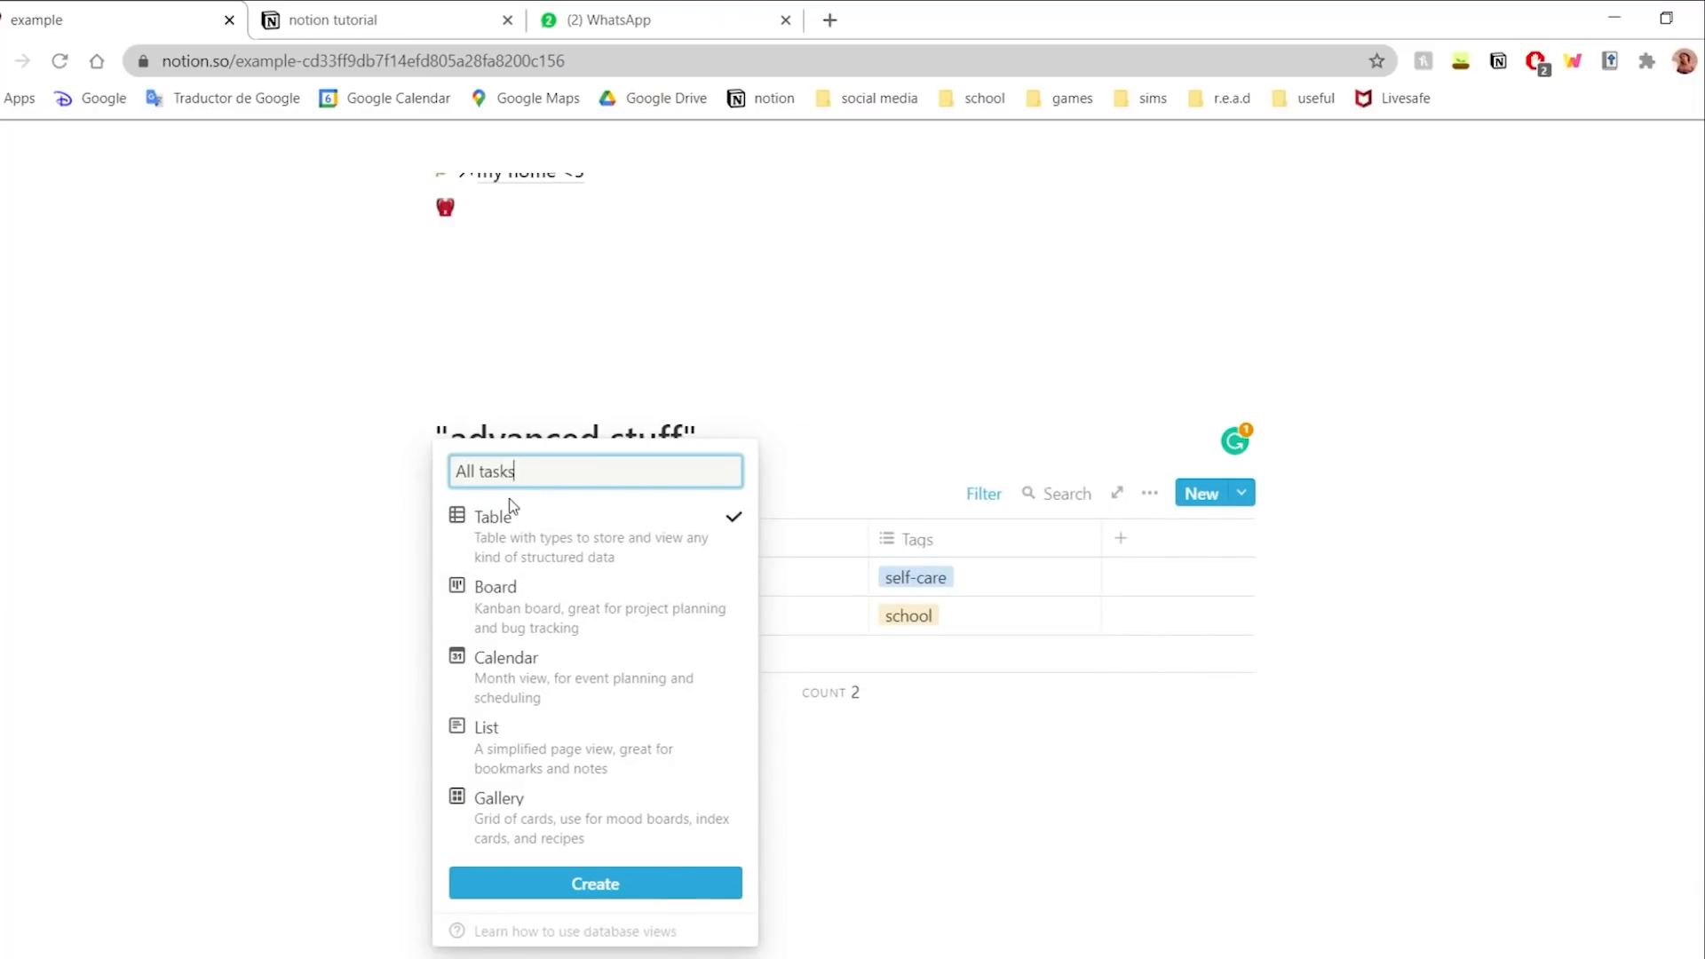
key("Return")
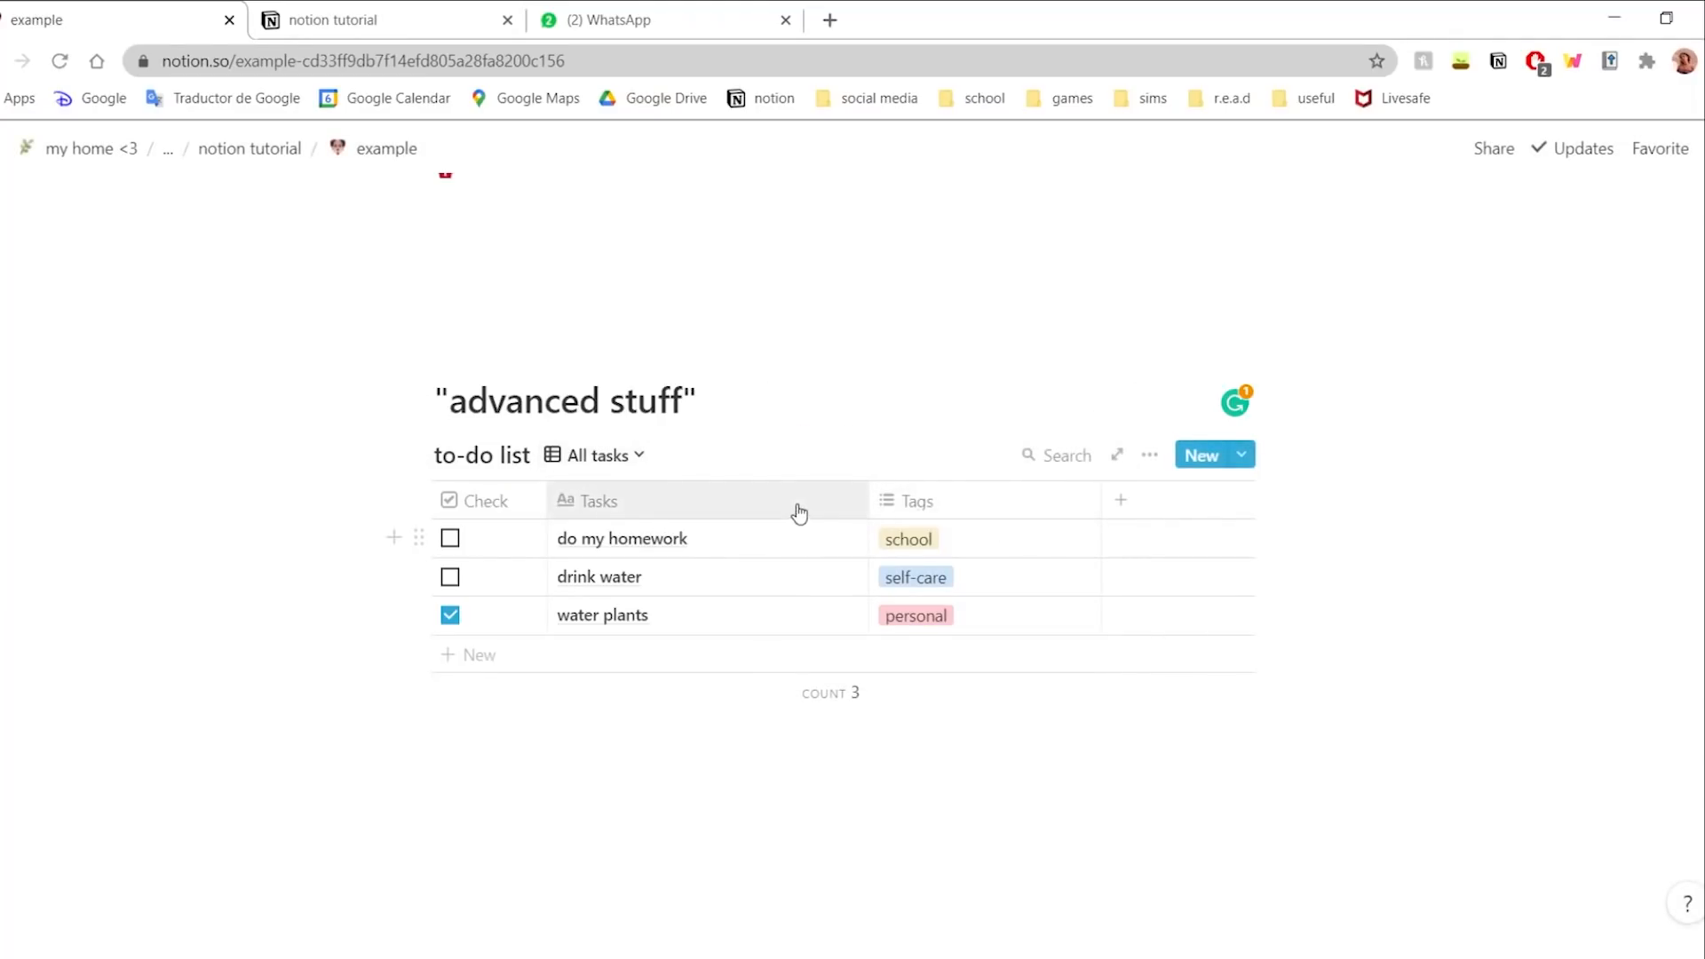
- Switch the to-do list back to its Default view
left_click(621, 462)
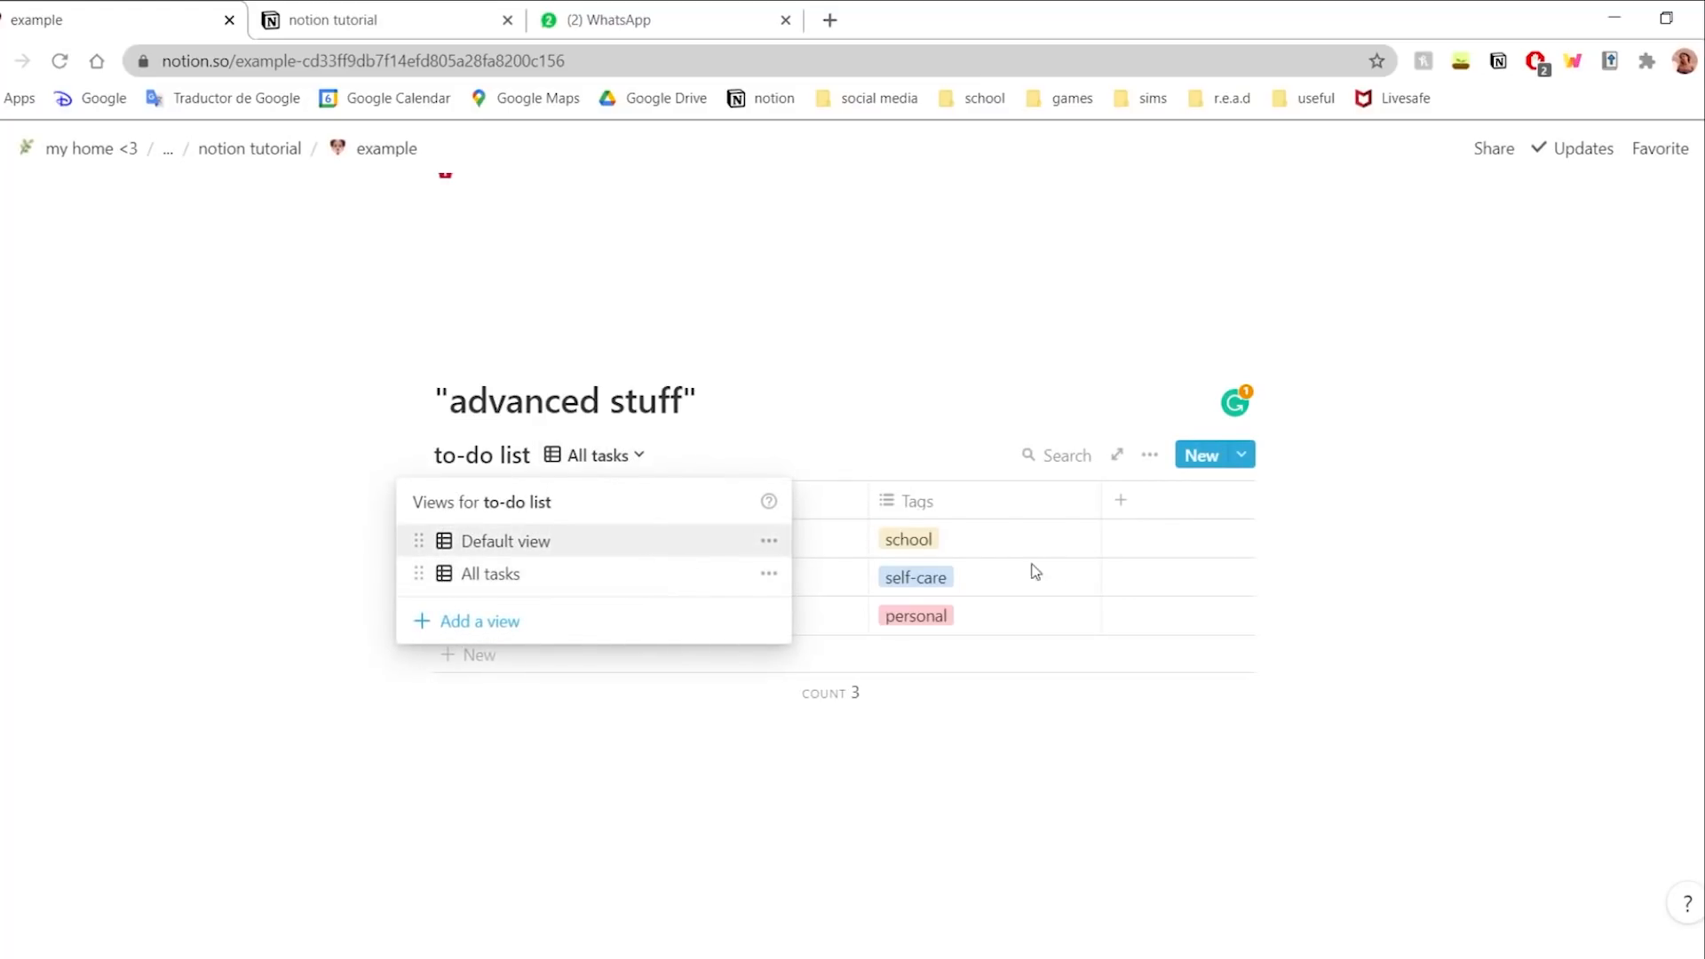
left_click(796, 547)
left_click(600, 458)
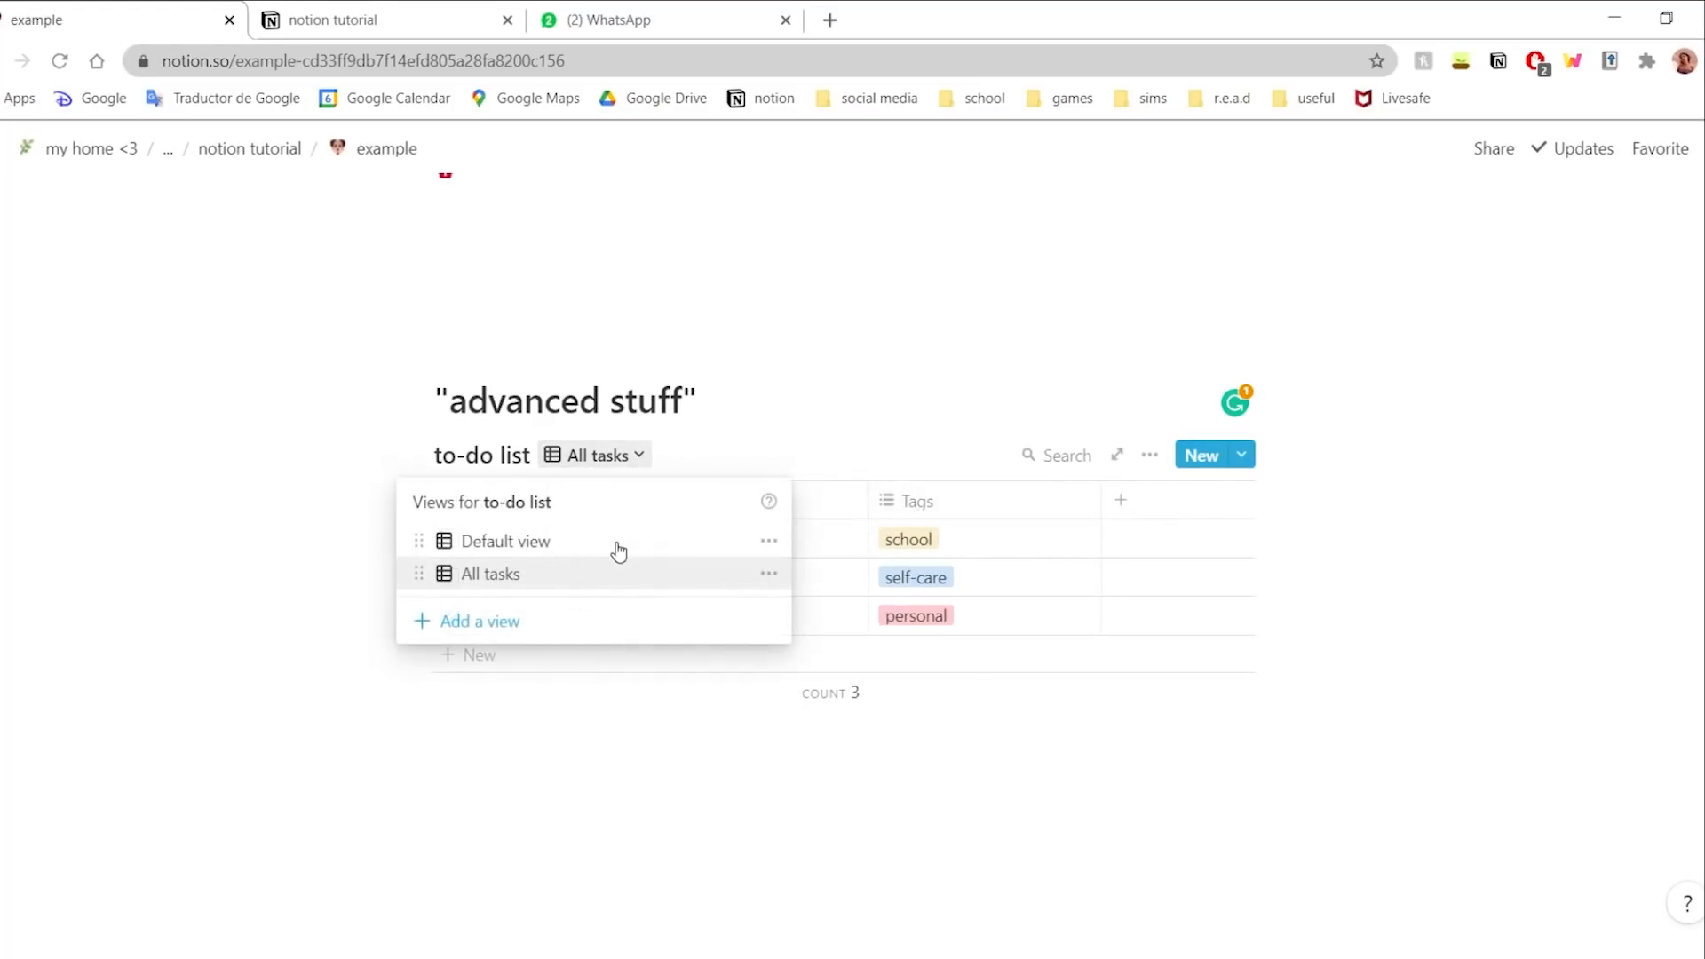
left_click(613, 541)
left_click(1149, 493)
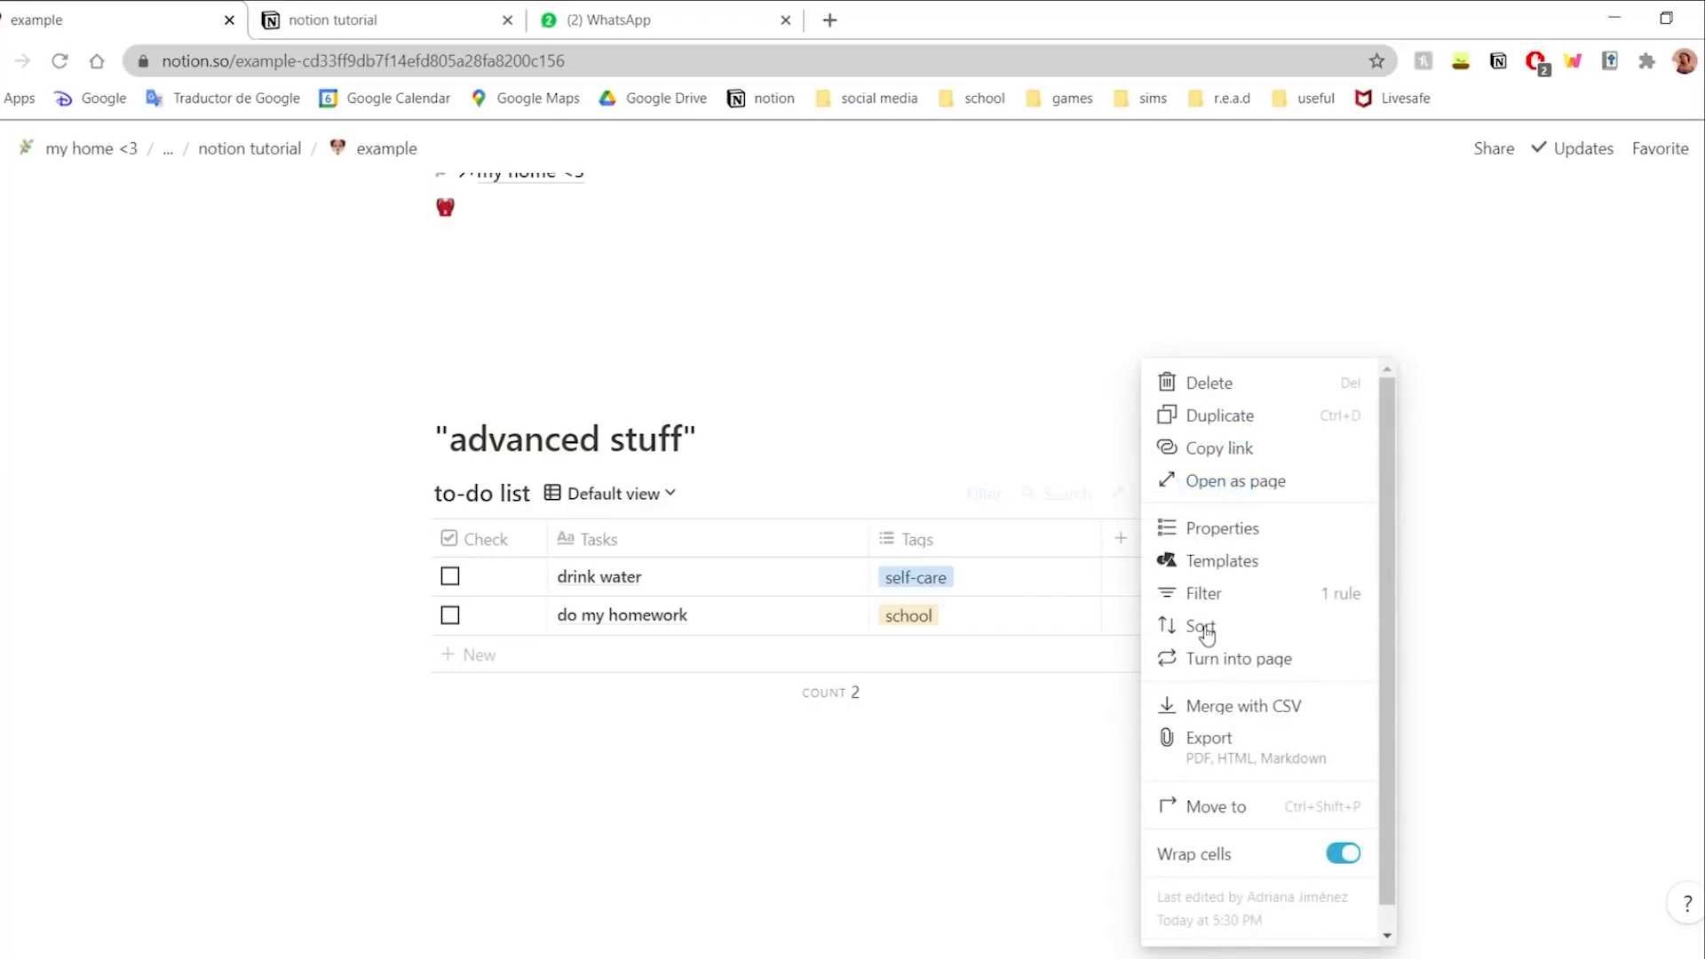
left_click(1360, 642)
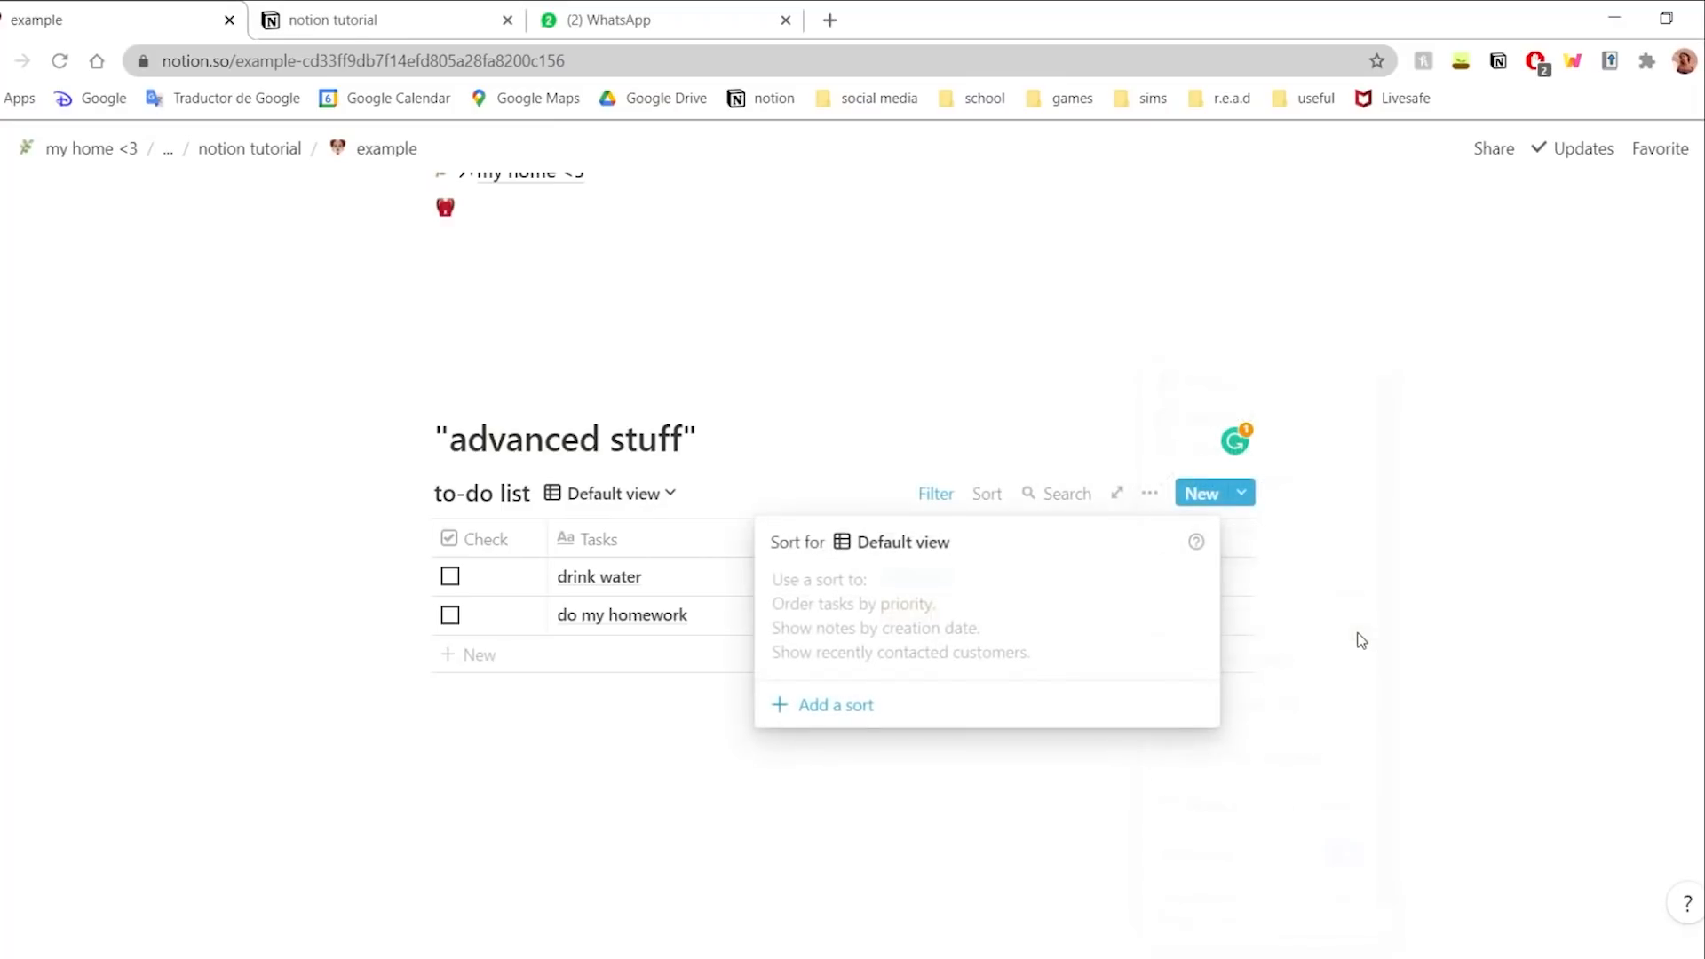
key("Escape")
- Add a Number column after Tags and name it "Priority"
left_click(1114, 537)
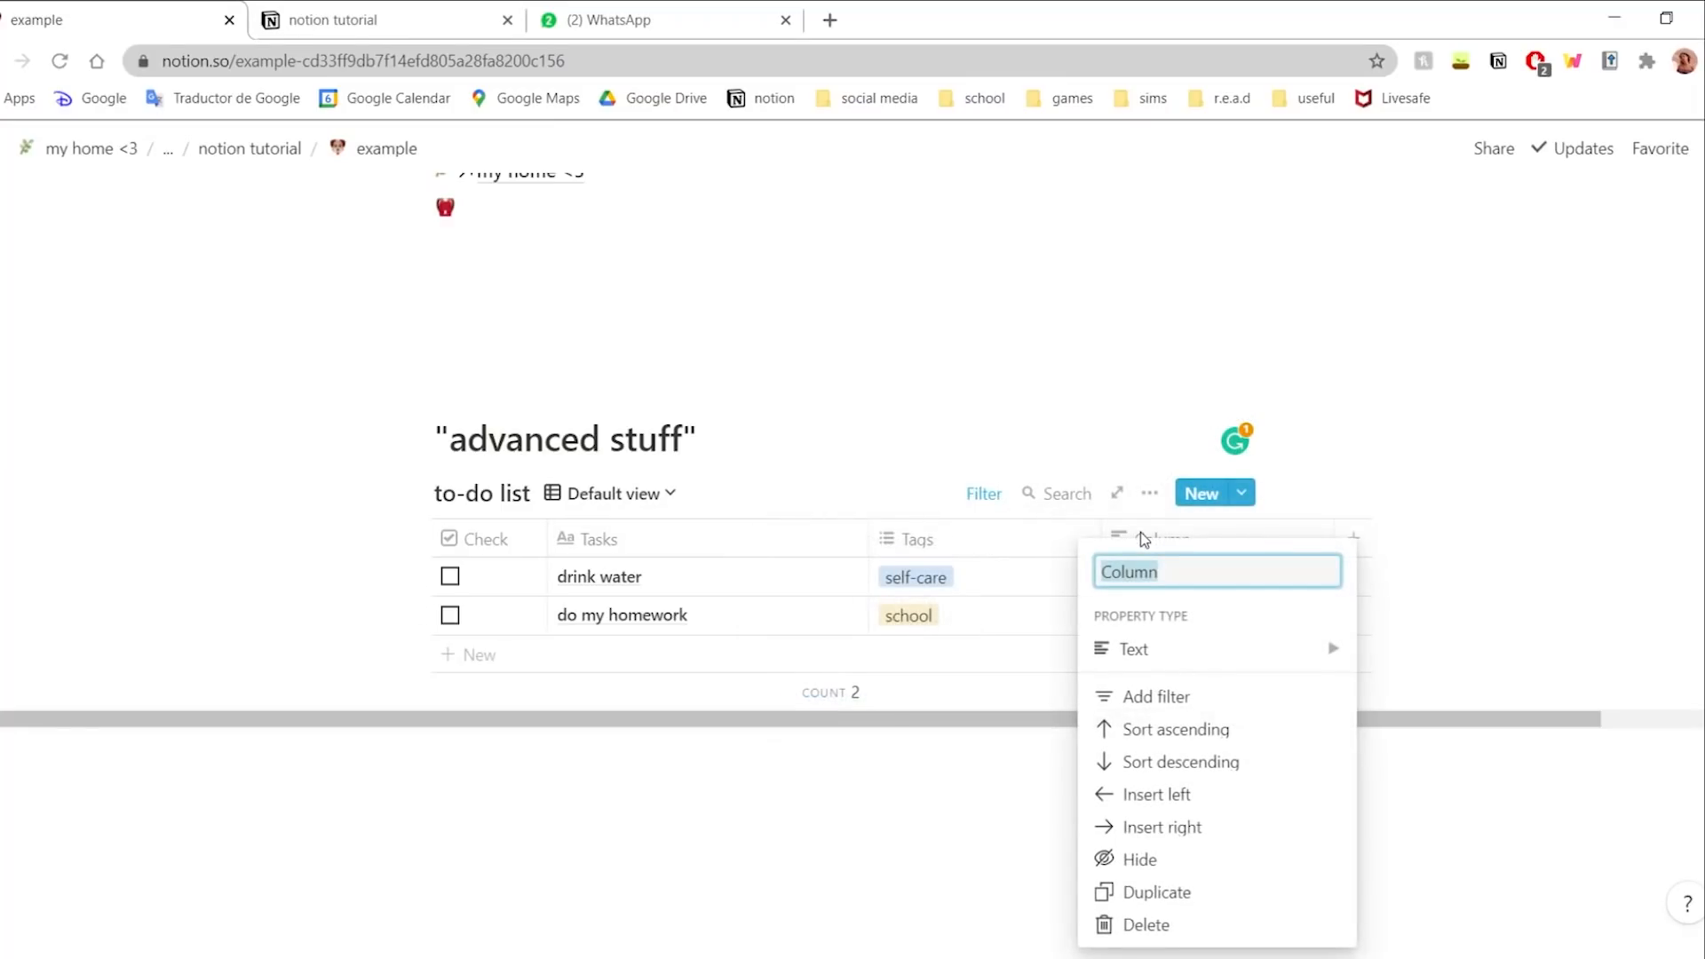
type("Pric")
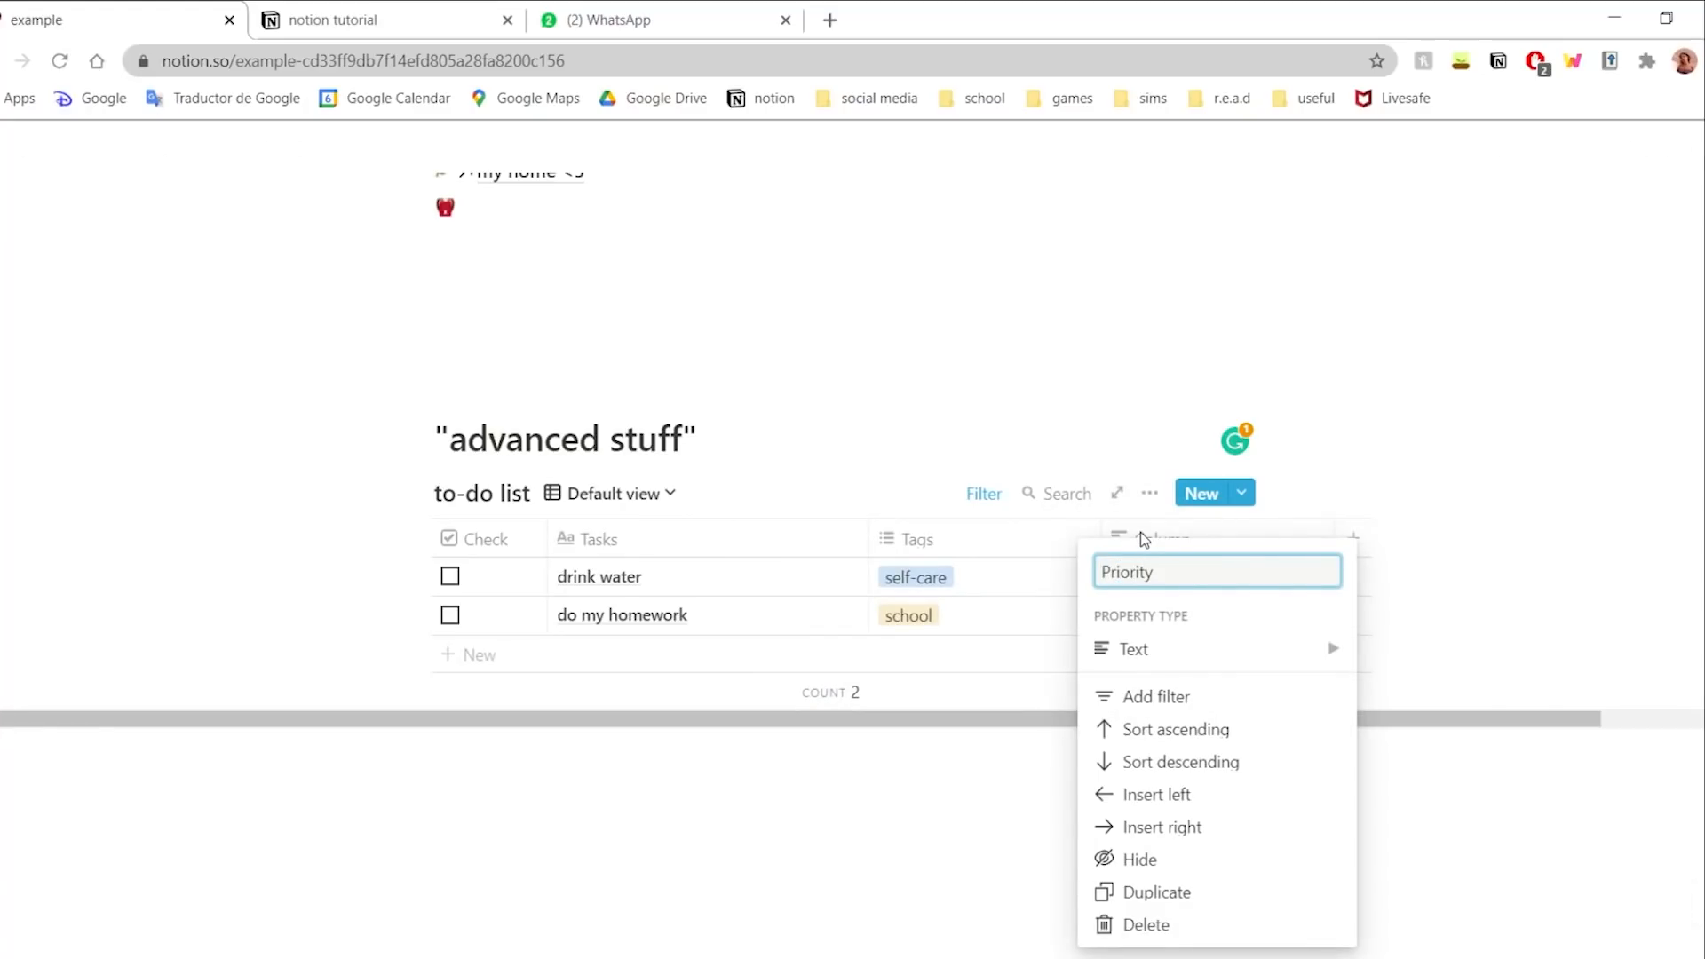
type("rity")
left_click(1145, 648)
left_click(1426, 471)
- Set the priority of "drink water" to 2 and of "do my homework" to 1
left_click(1210, 581)
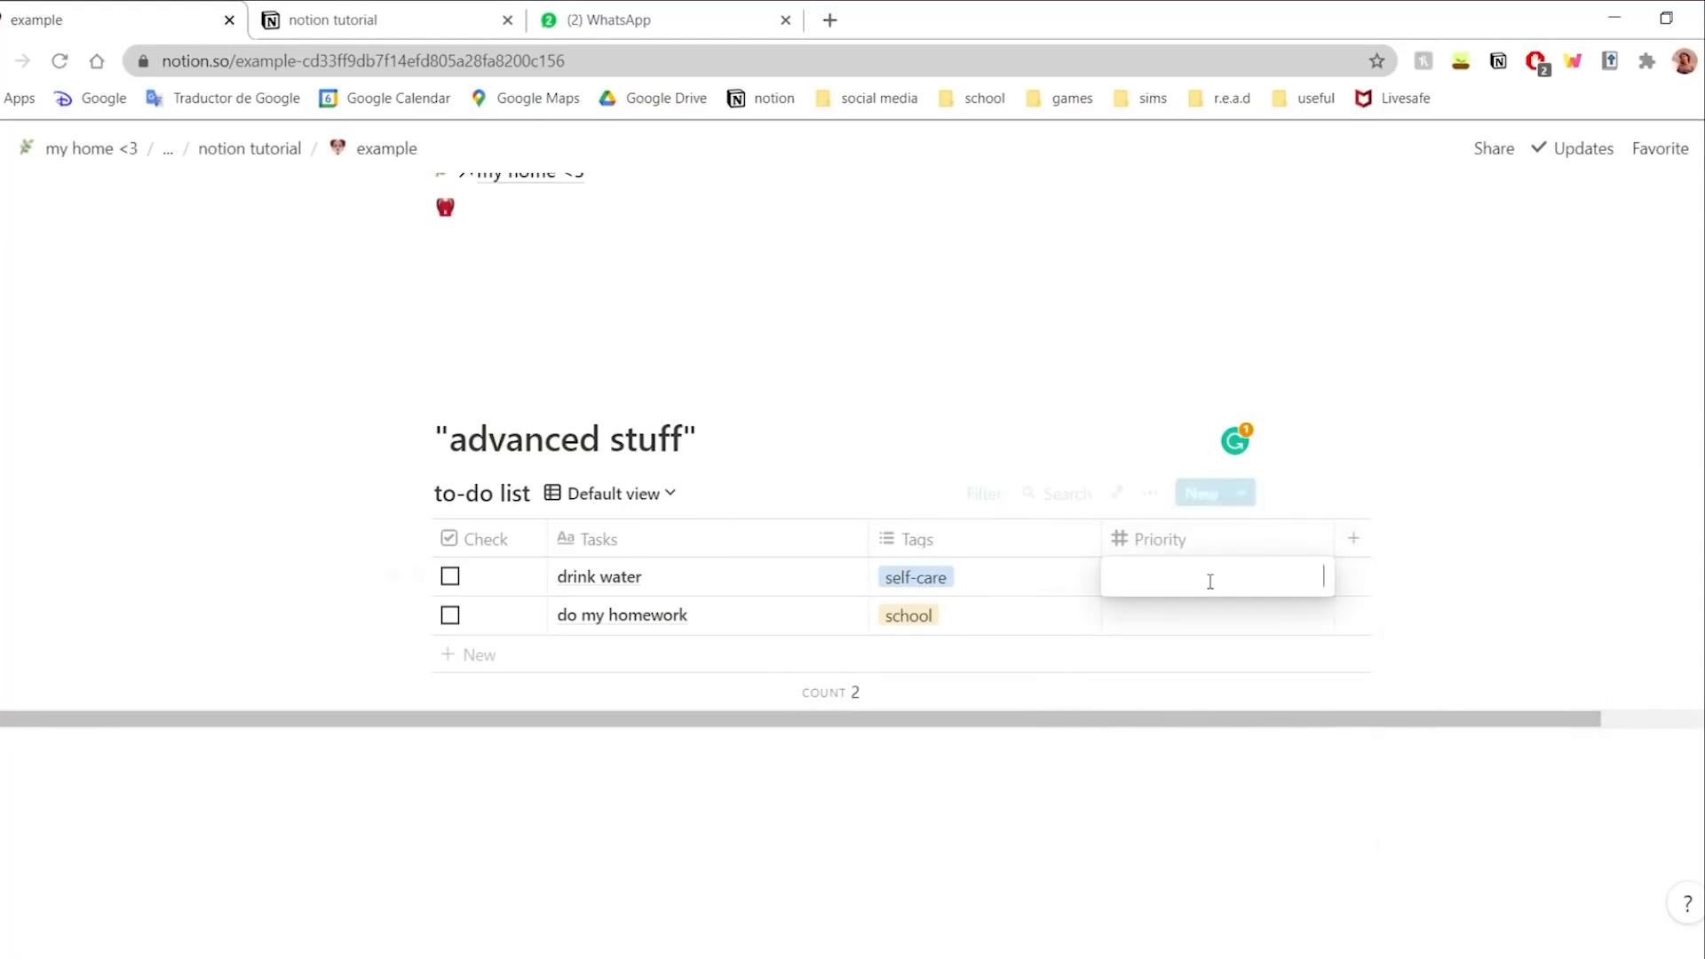
type("2")
key("Return")
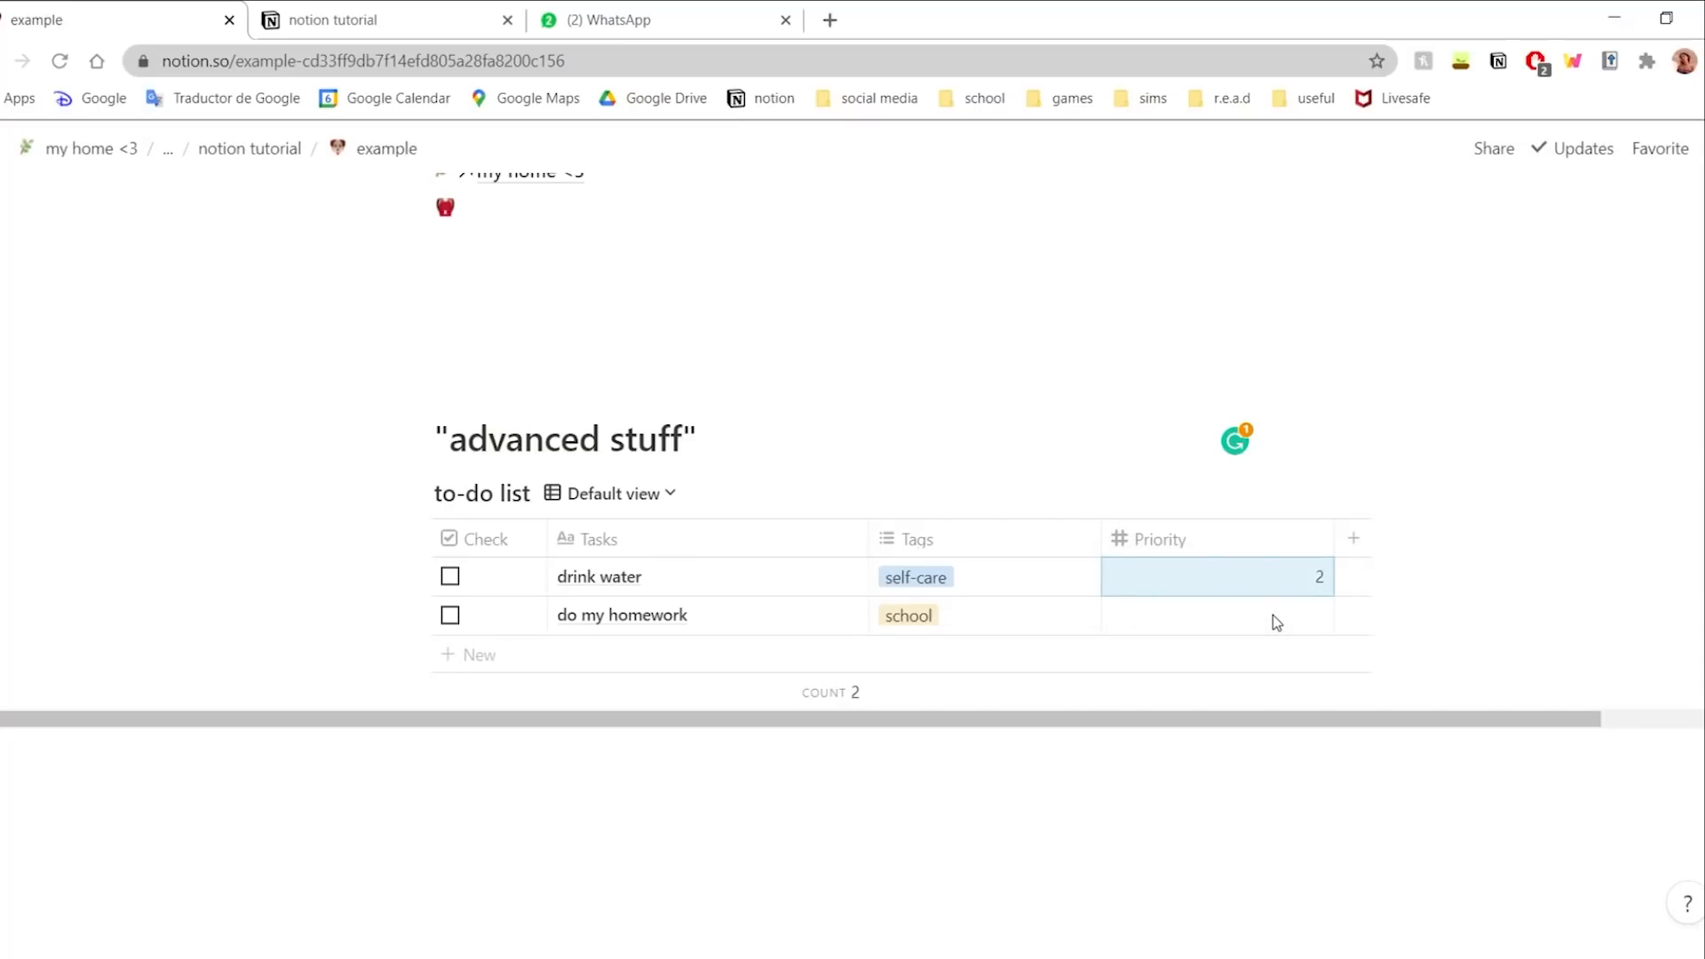
left_click(1272, 614)
type("1")
key("Return")
- Sort the default view by Priority in ascending order
left_click(1153, 495)
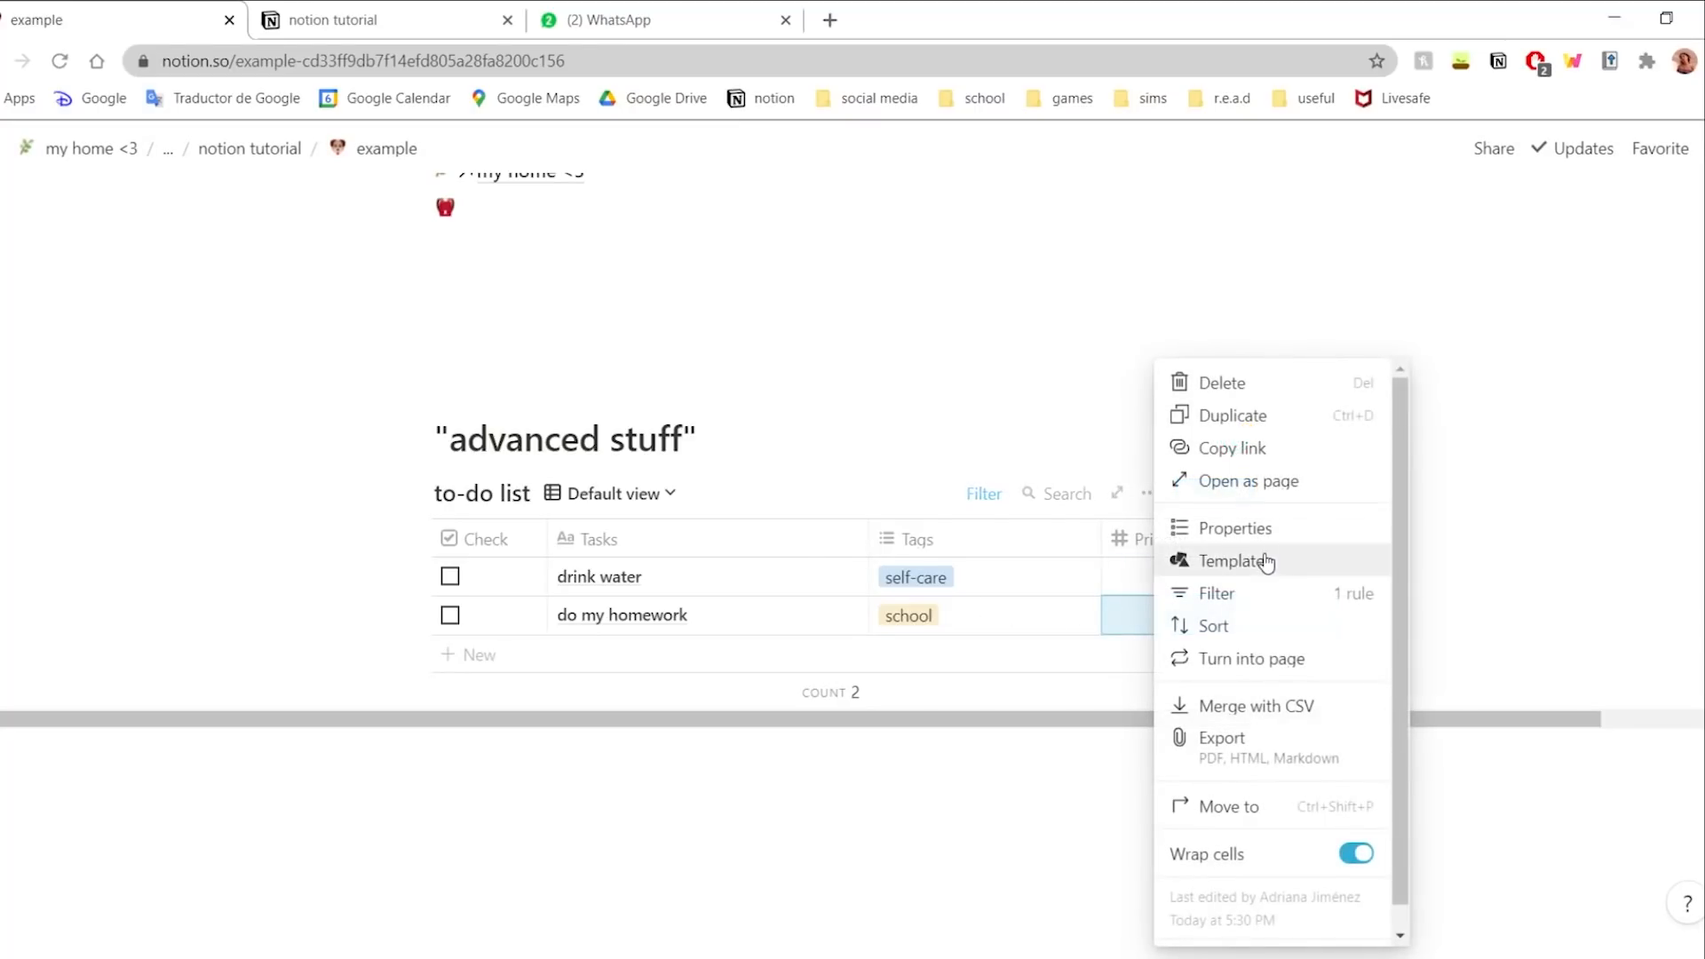
left_click(1224, 626)
left_click(901, 701)
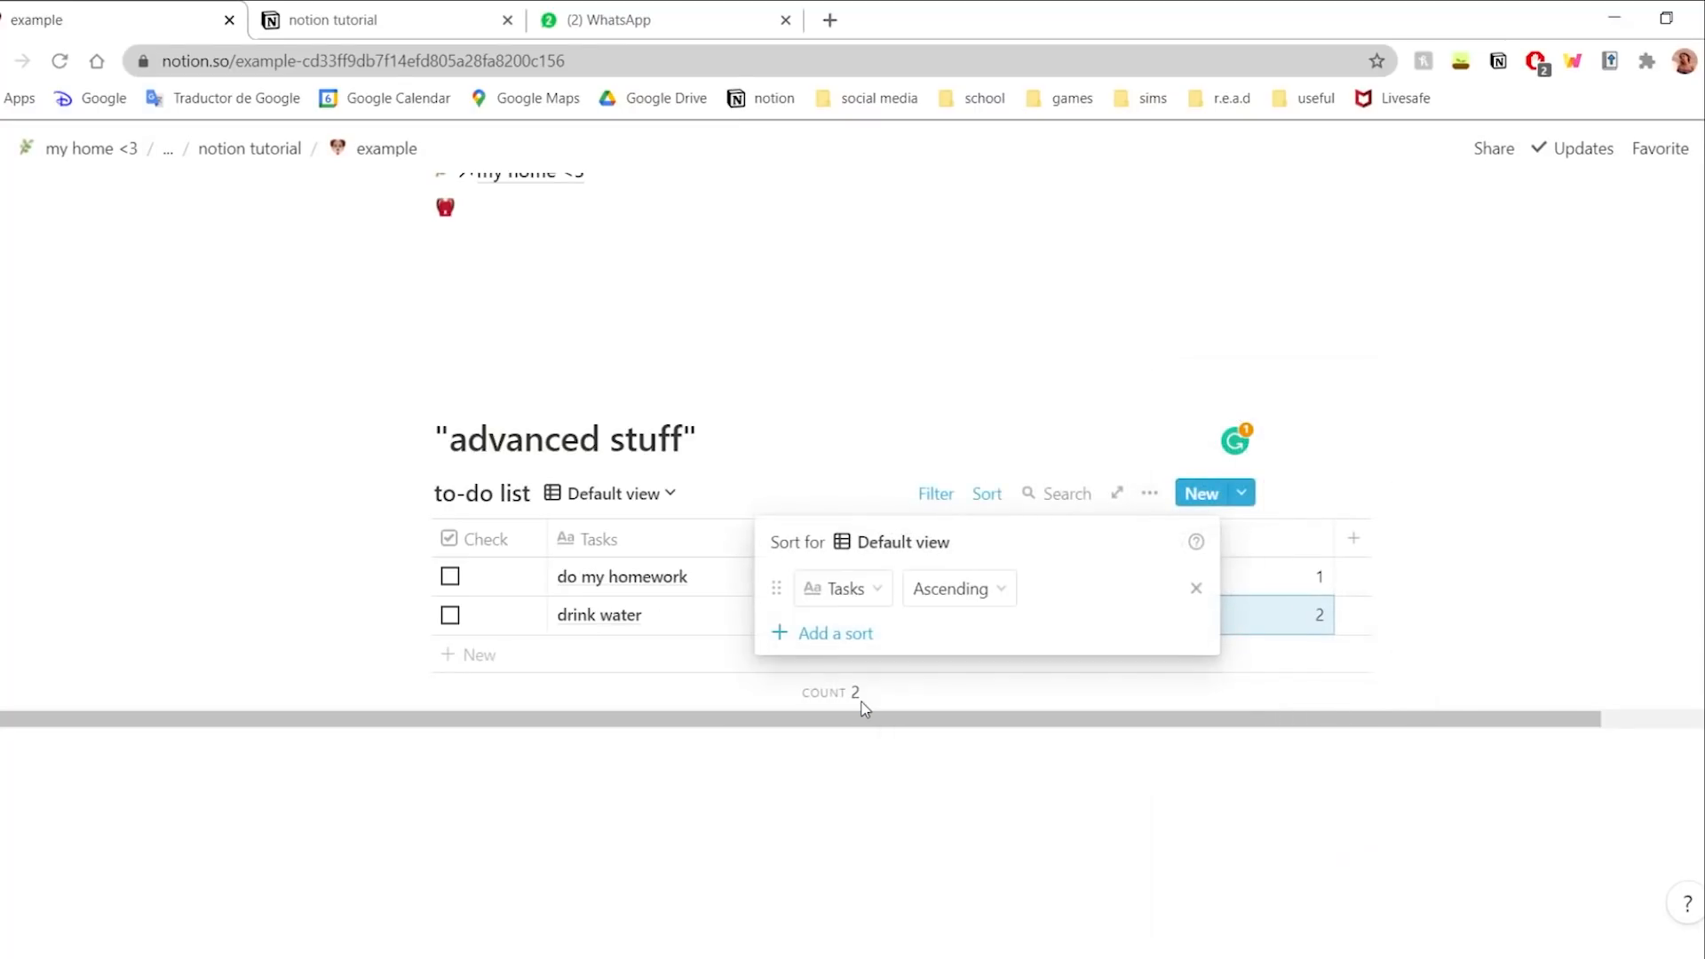
left_click(851, 590)
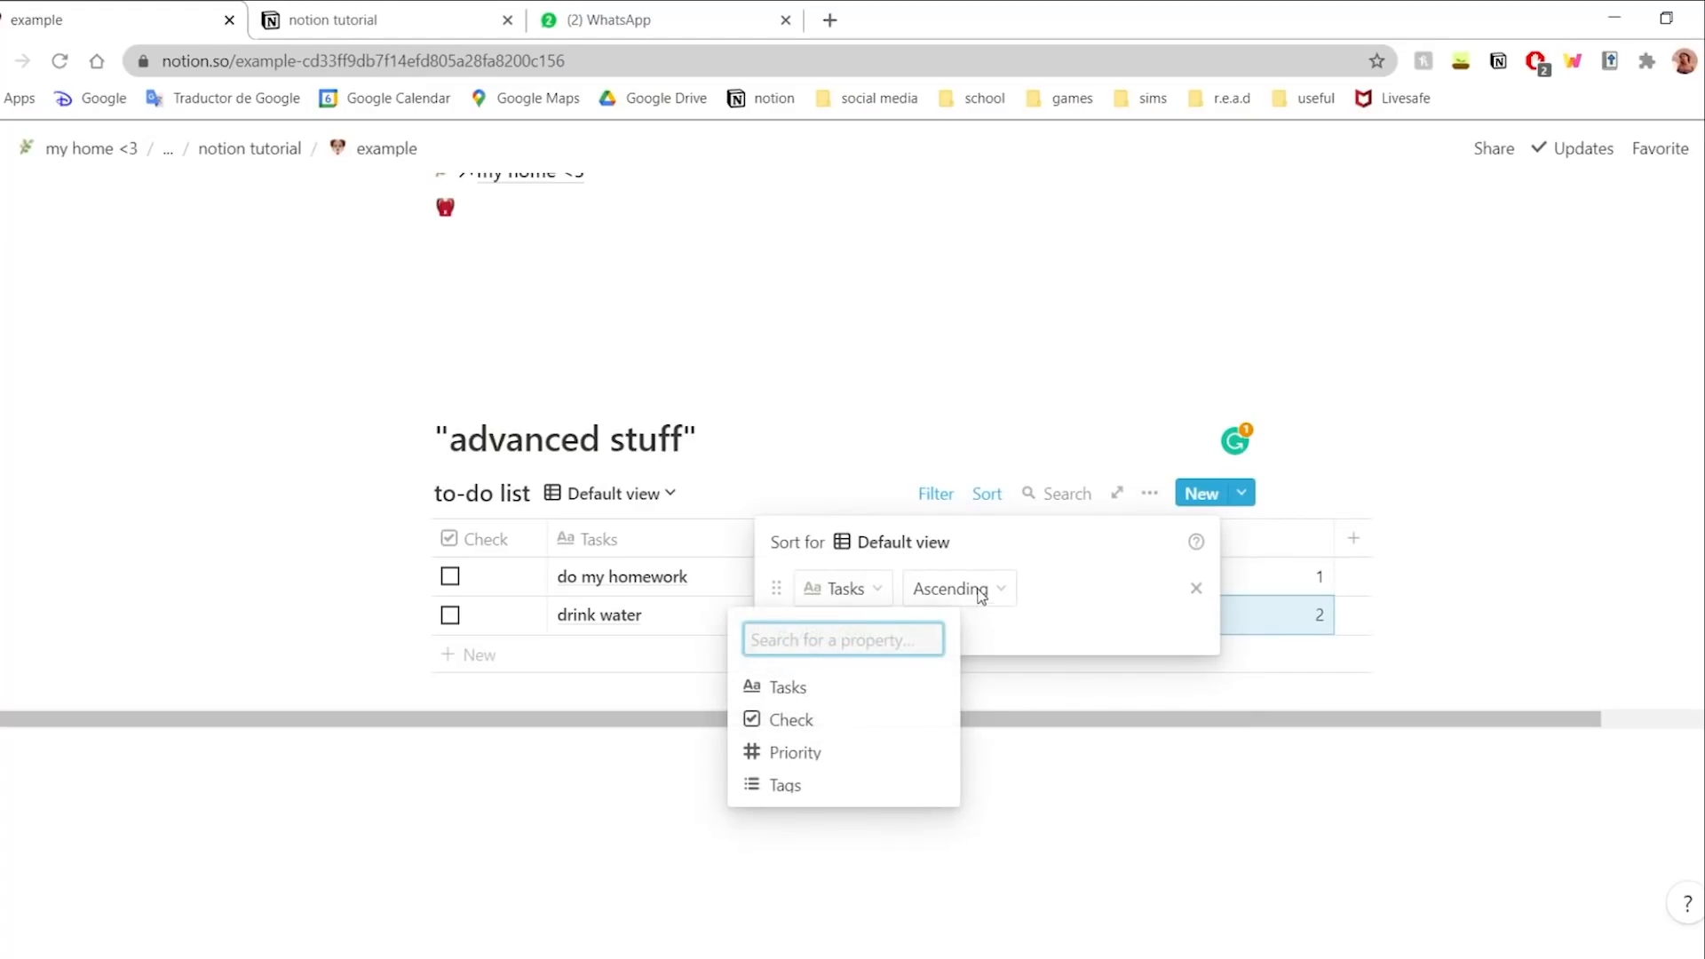
left_click(815, 755)
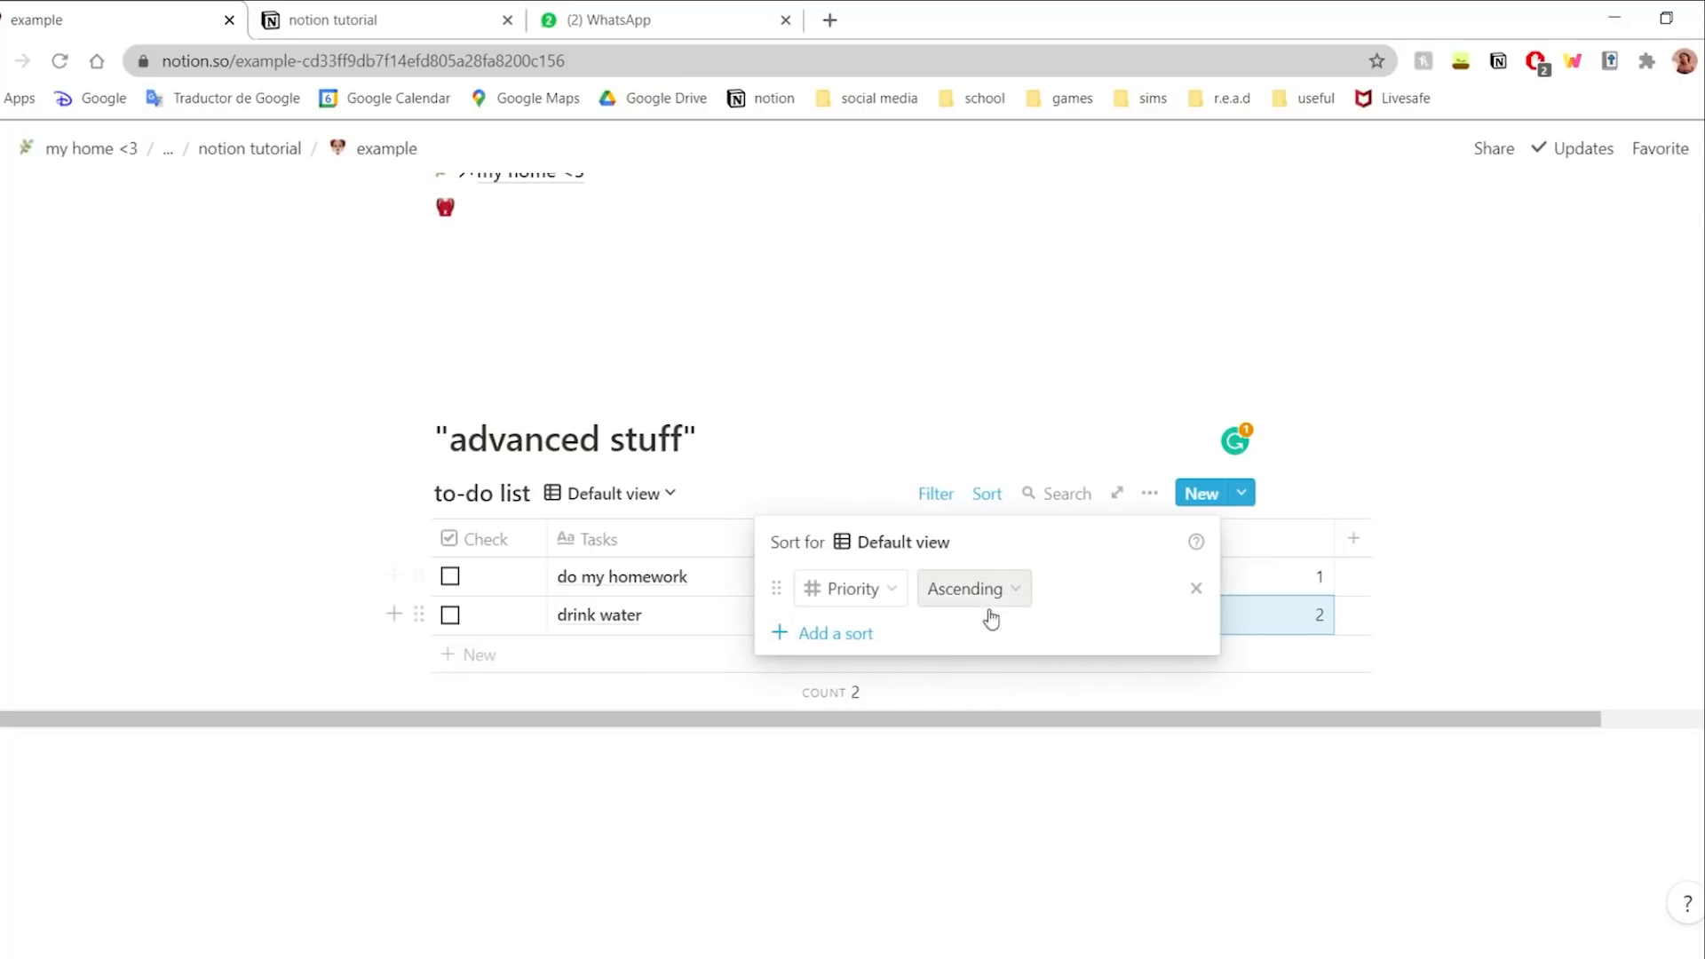
left_click(1336, 806)
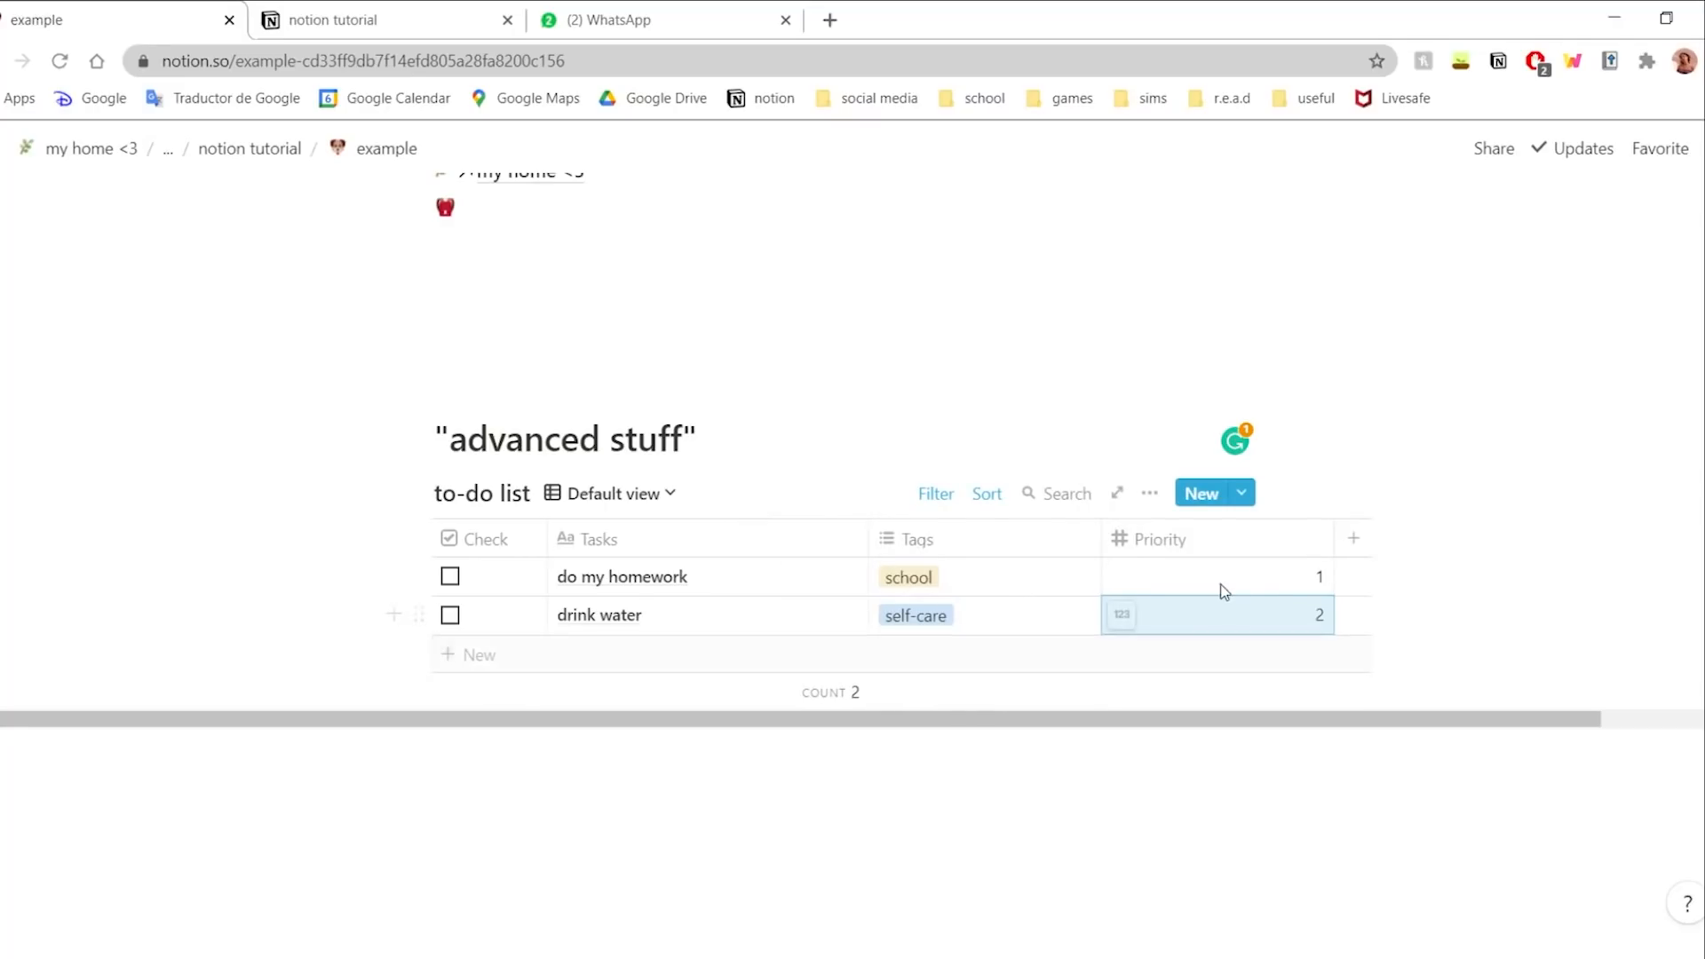
- Add a new row for the task "finish math homework" and give it the school tag
left_click(977, 659)
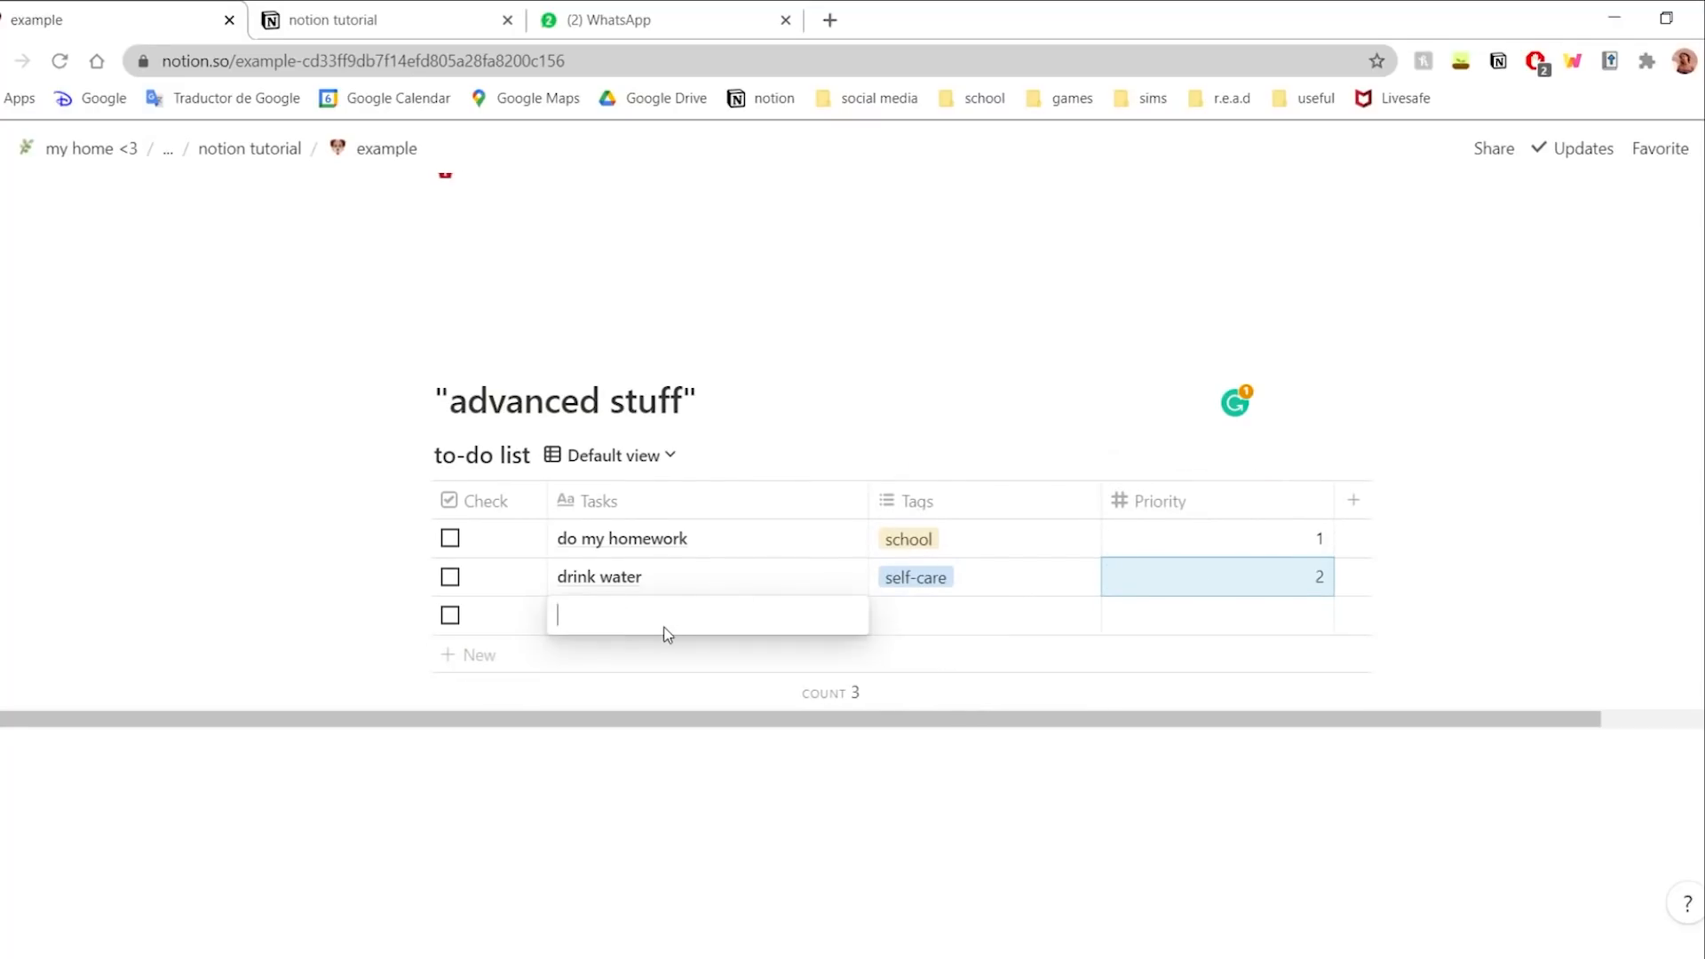
type("fini")
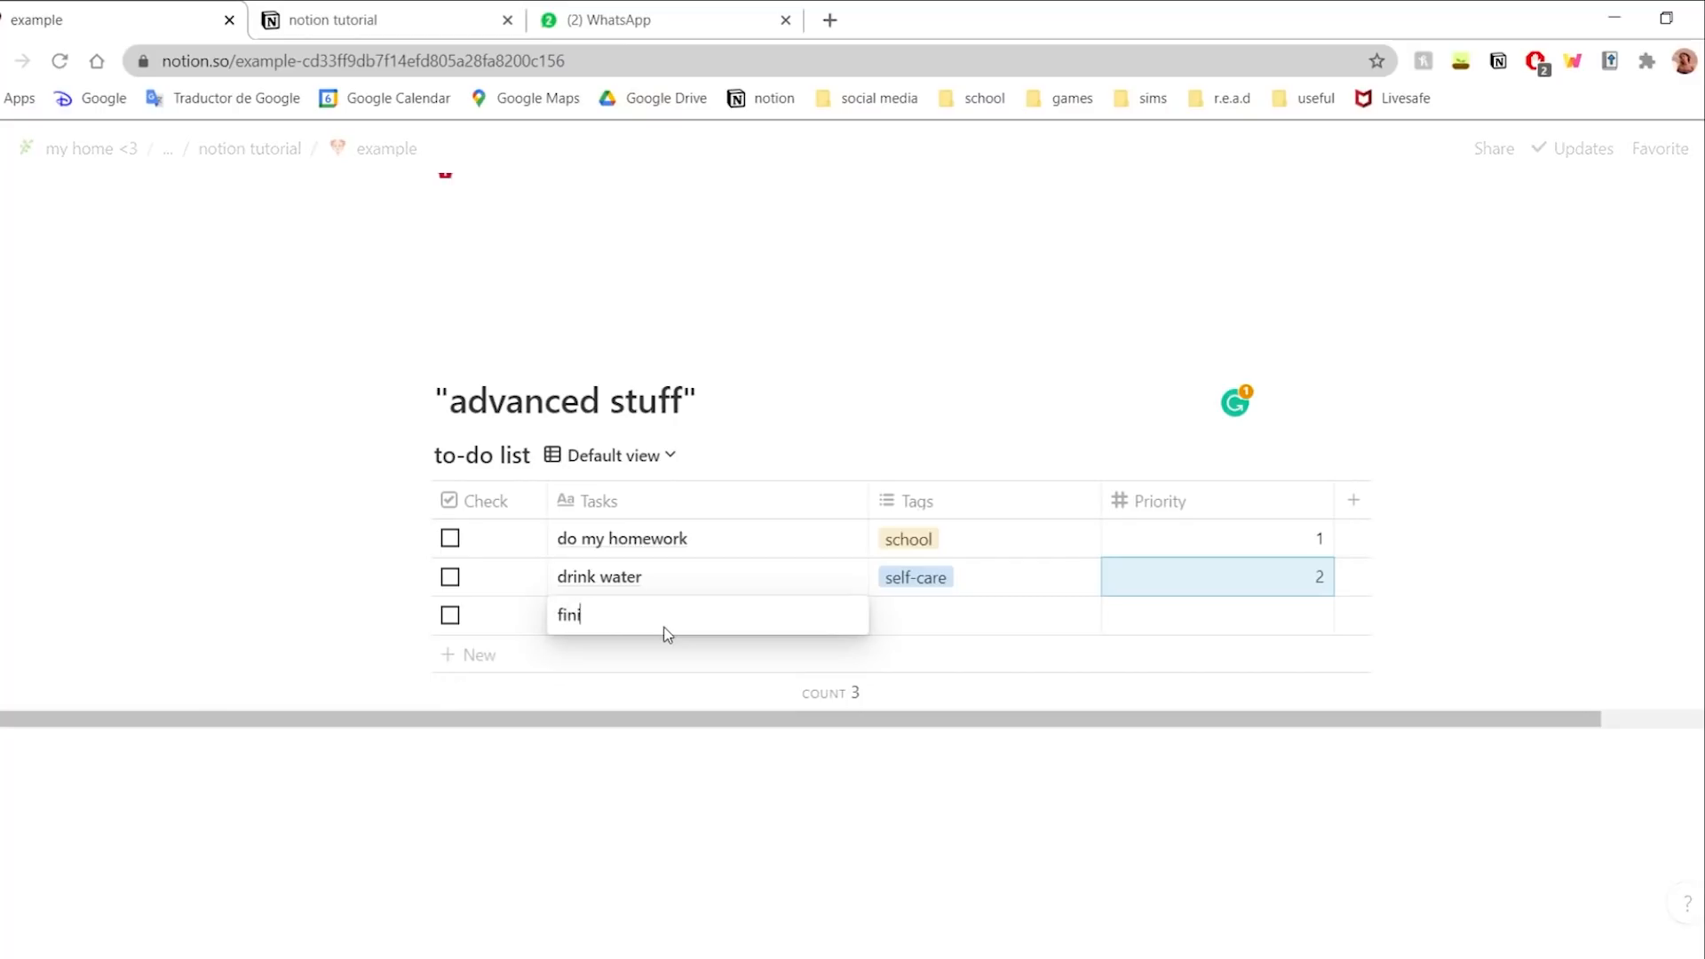
type("sh math homework")
left_click(941, 614)
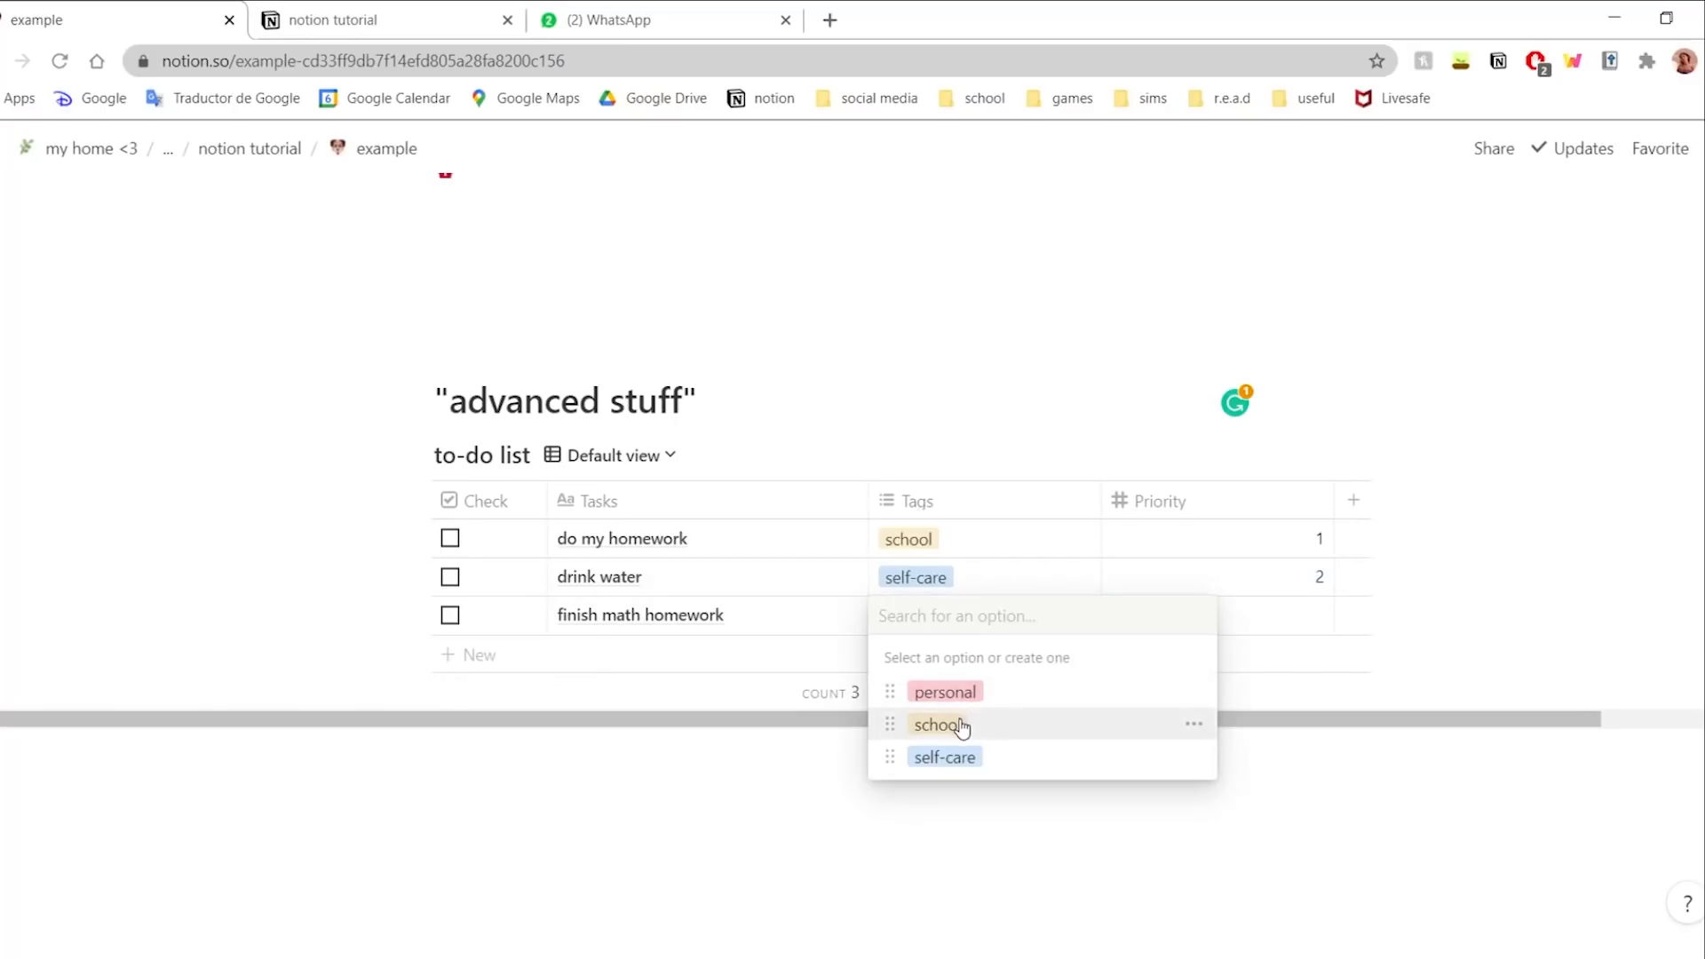
left_click(959, 723)
key("Escape")
- Set the priority of "finish math homework" to 1
left_click(1288, 624)
type("1")
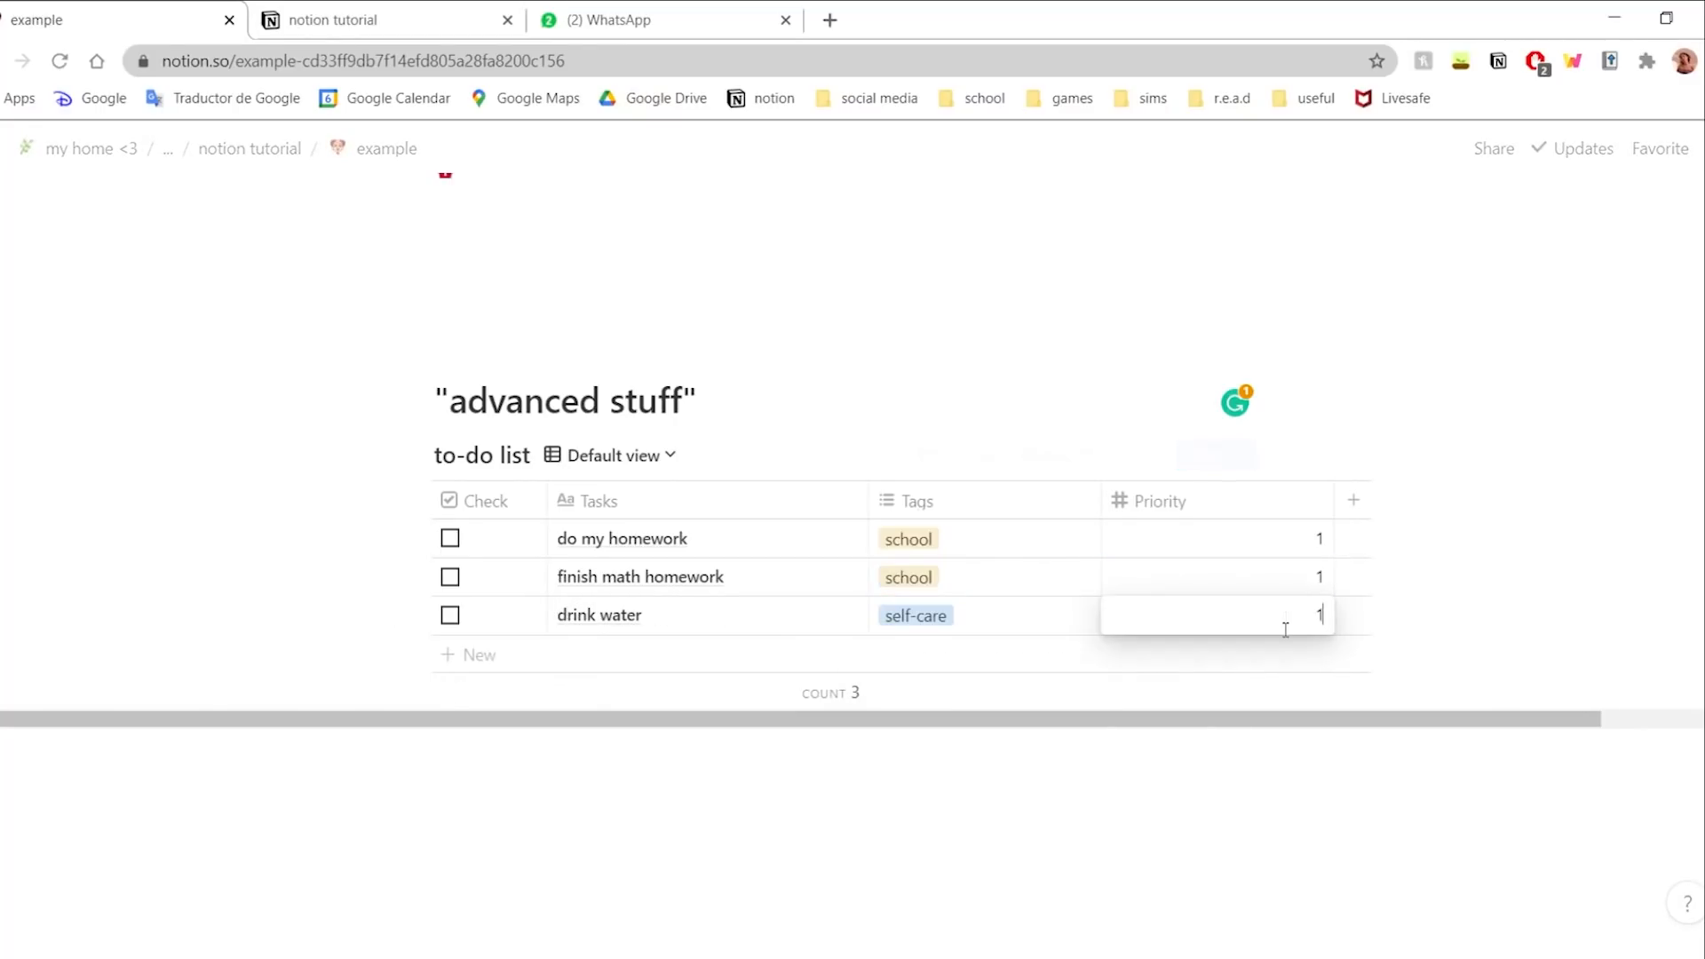
key("Return")
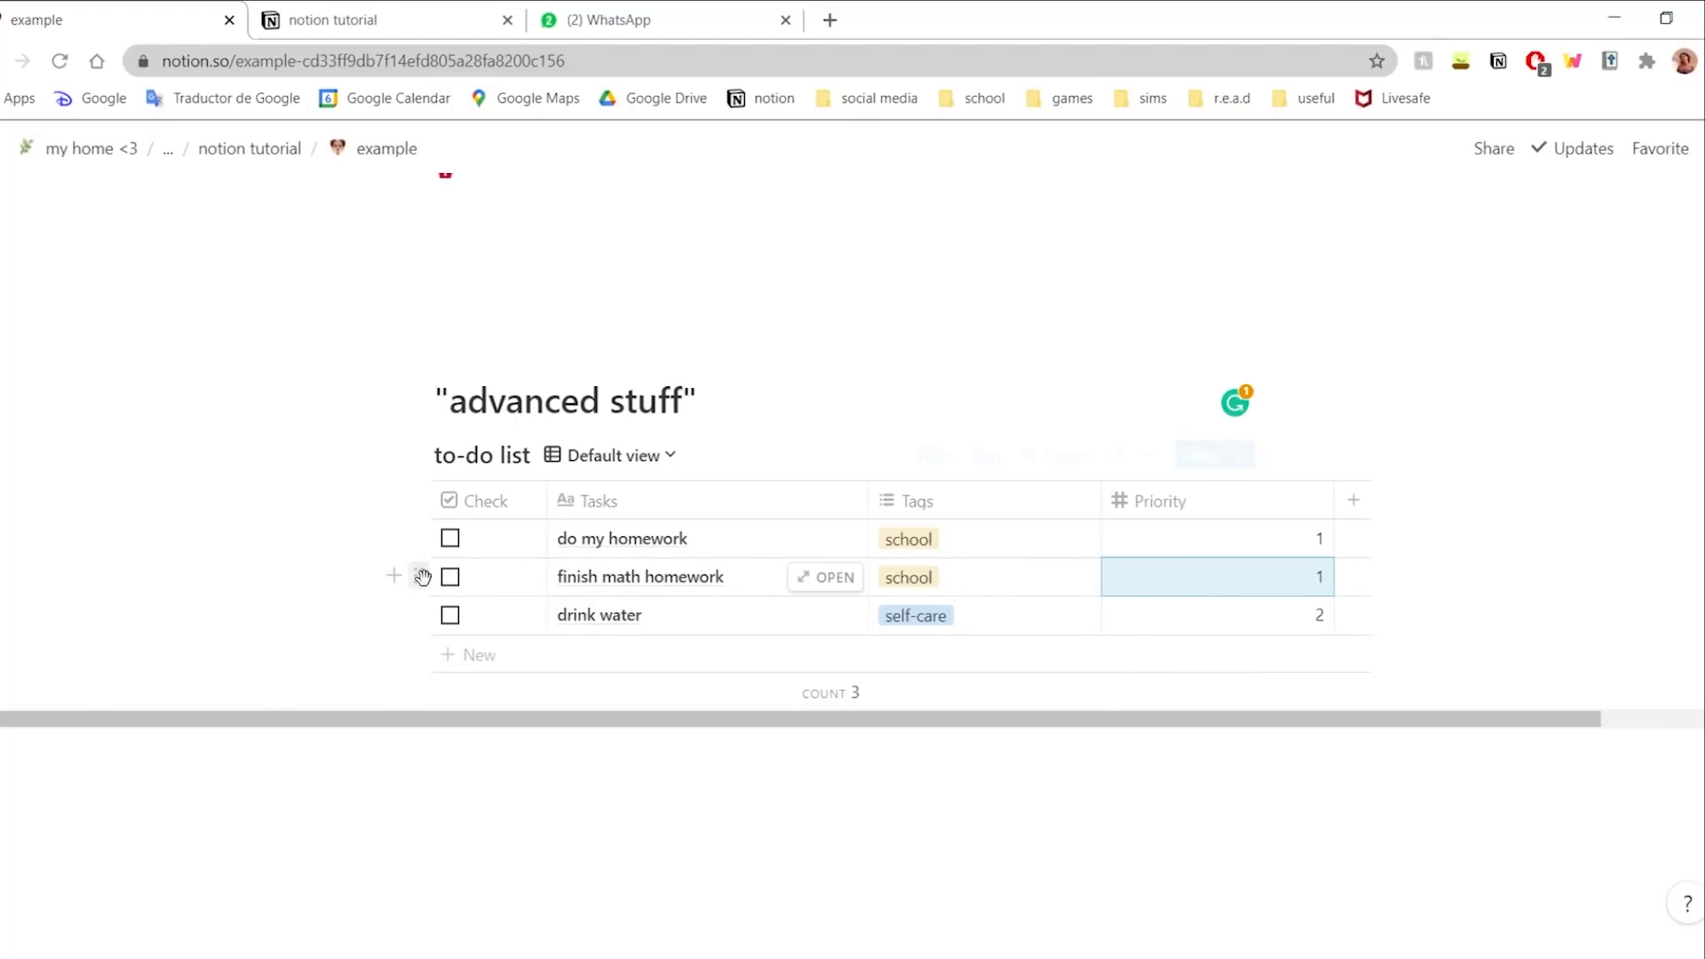
- Move the "finish math homework" row above "do my homework", keeping the table's sorting
left_click_drag(422, 577, 417, 528)
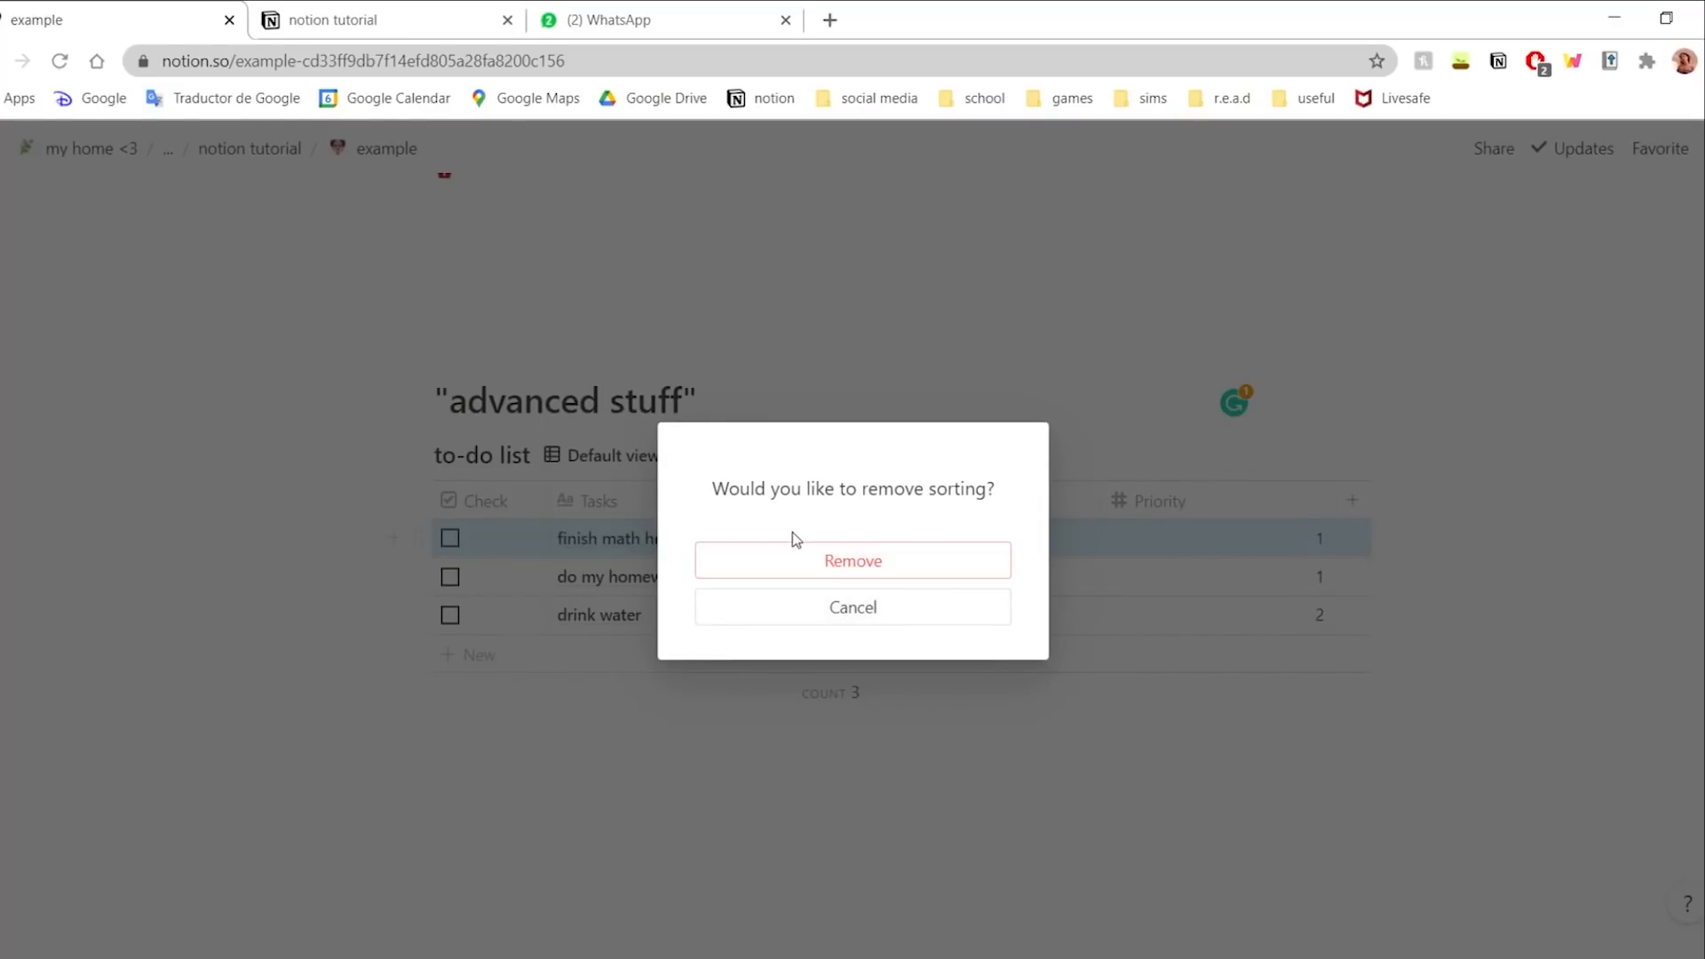
left_click(853, 622)
left_click(994, 577)
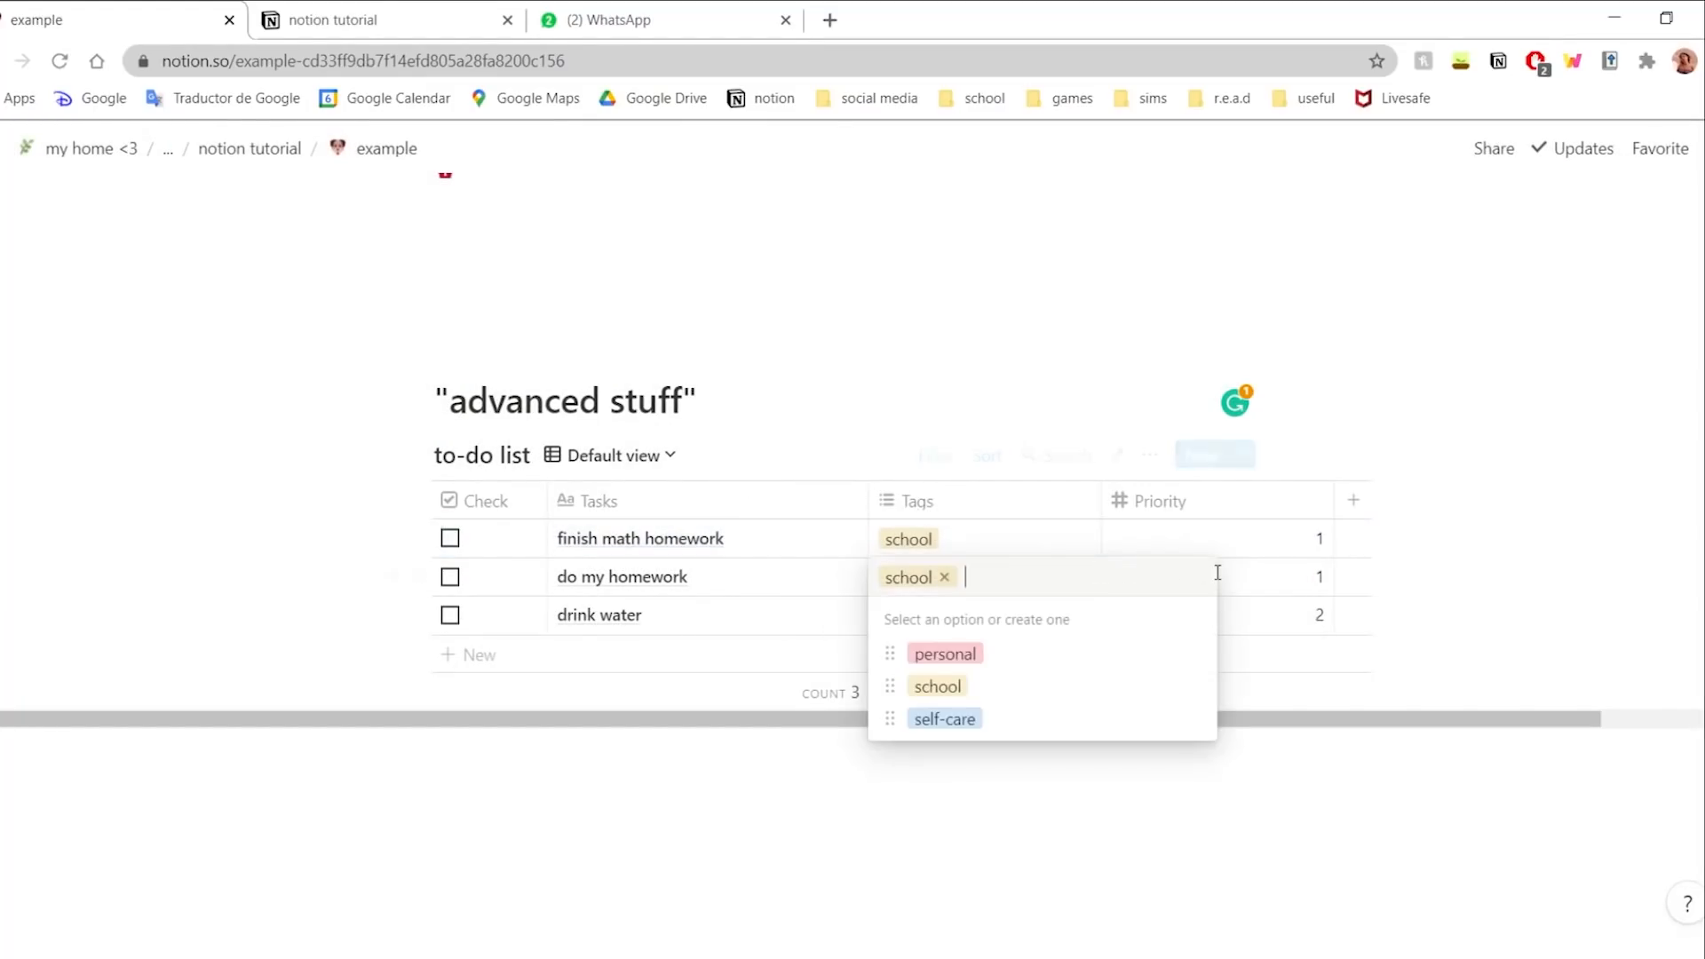
left_click(697, 581)
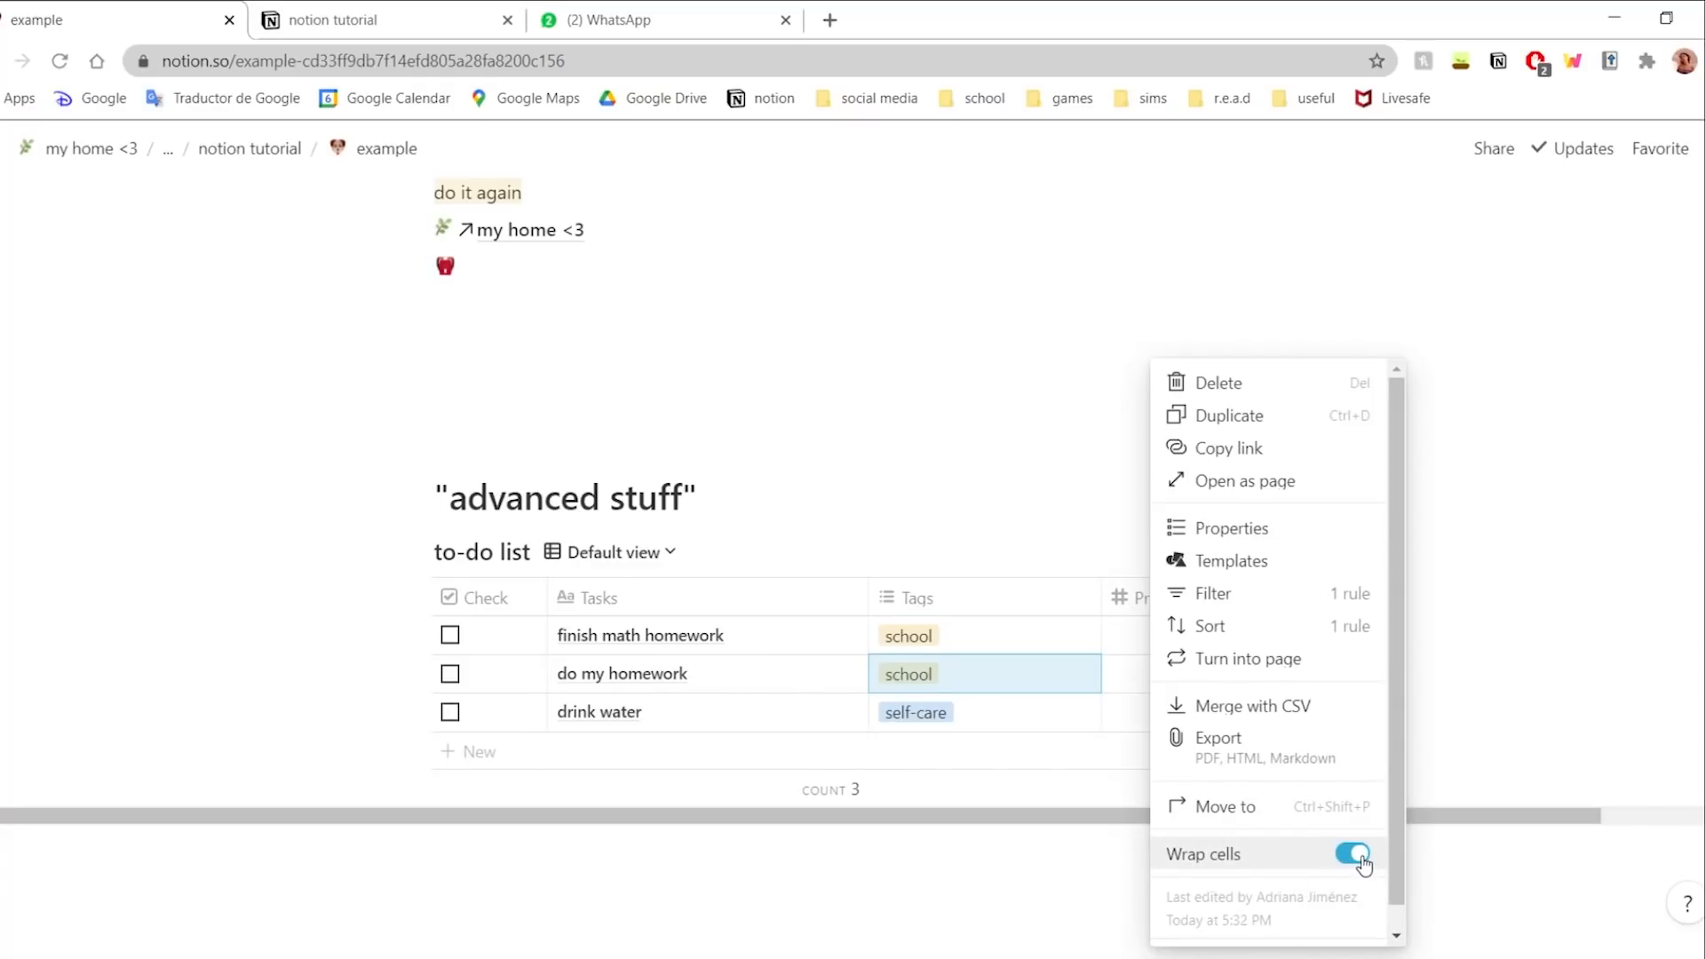
- Append "hahahahahhahhahahahahahahahha" to the "finish math homework" task name
left_click(769, 638)
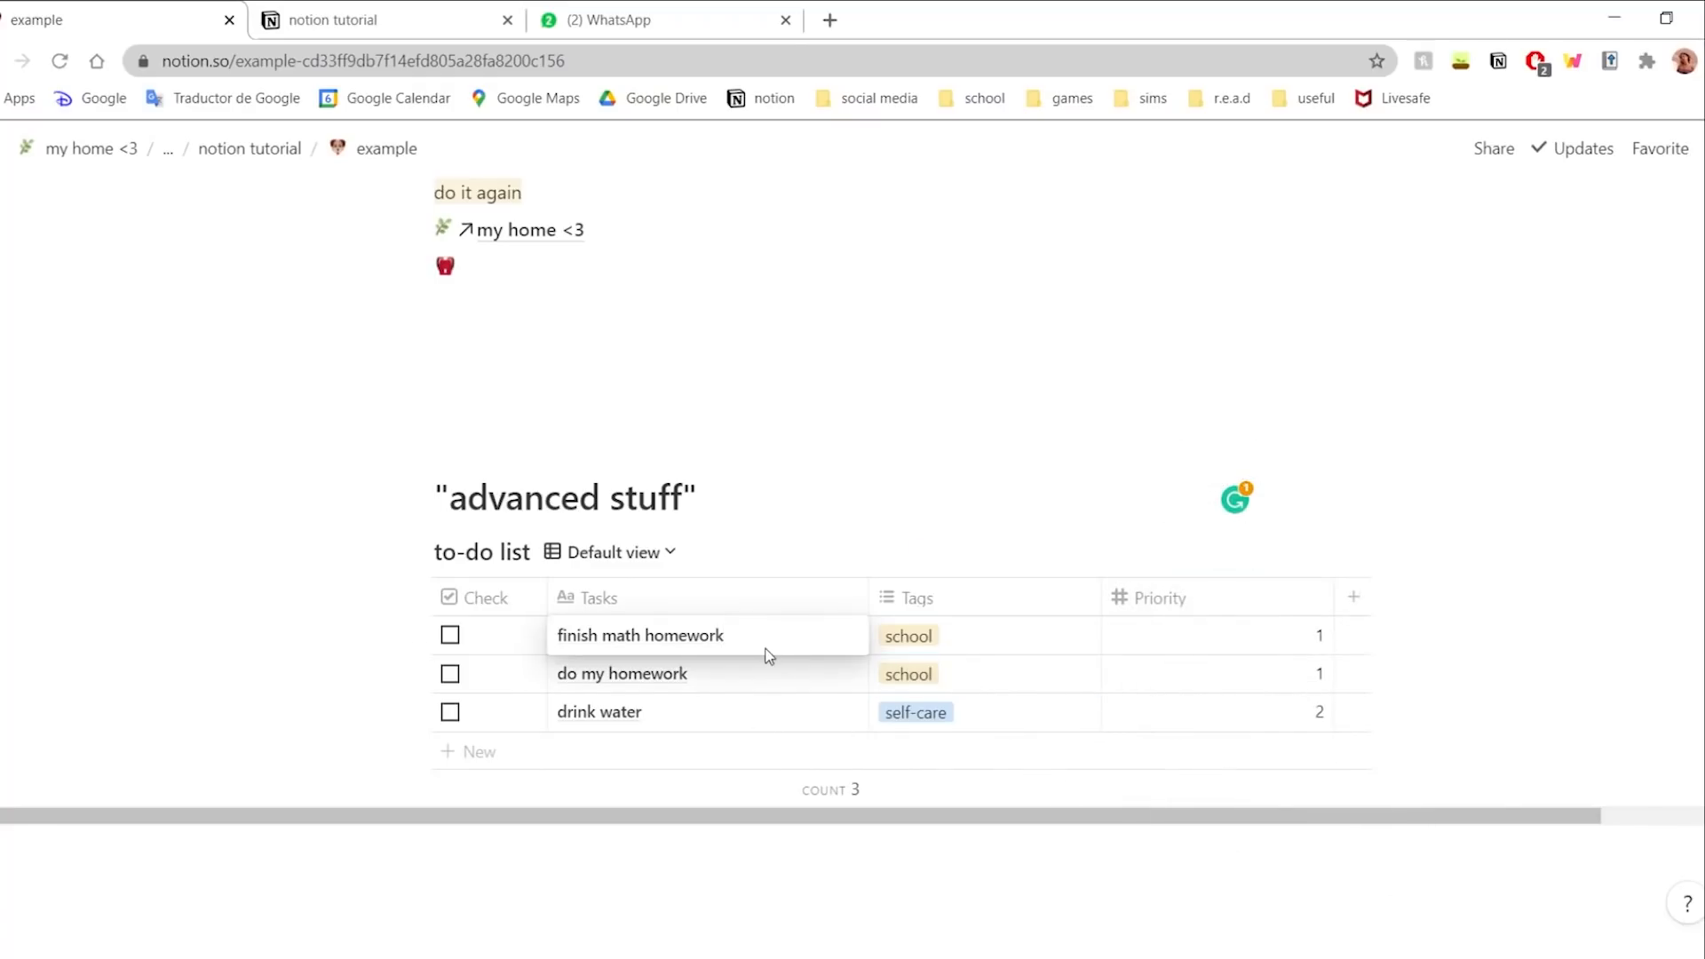
type("hahahahahhahhahahahahahahahha")
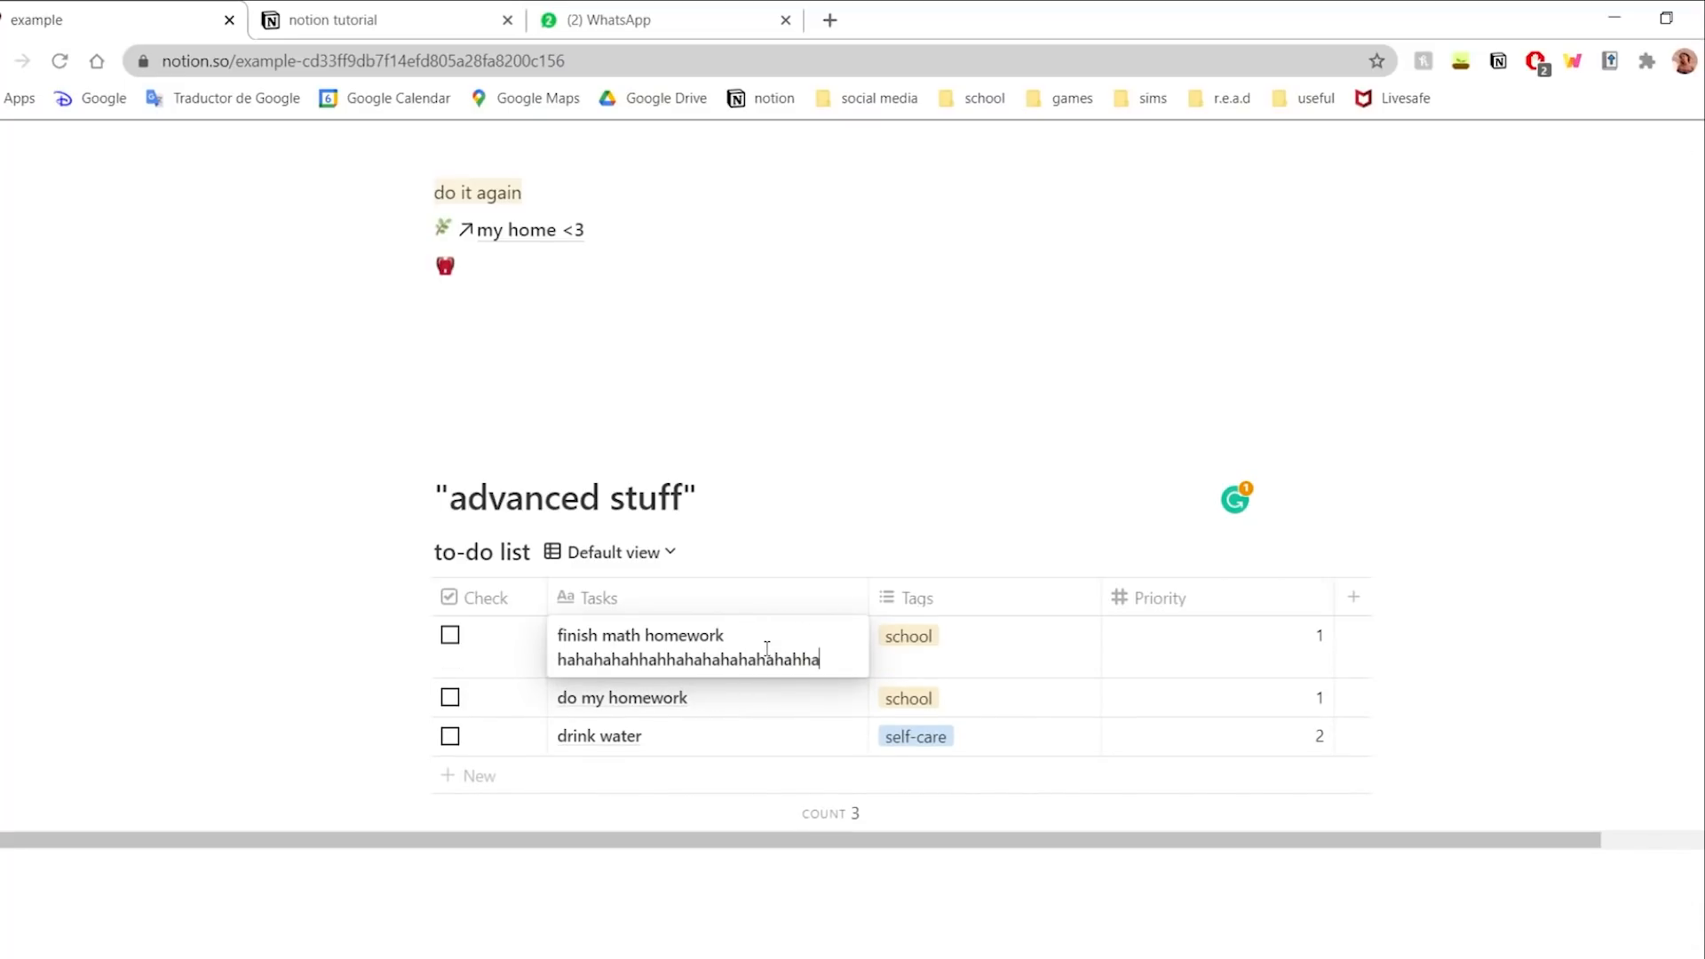
key("Escape")
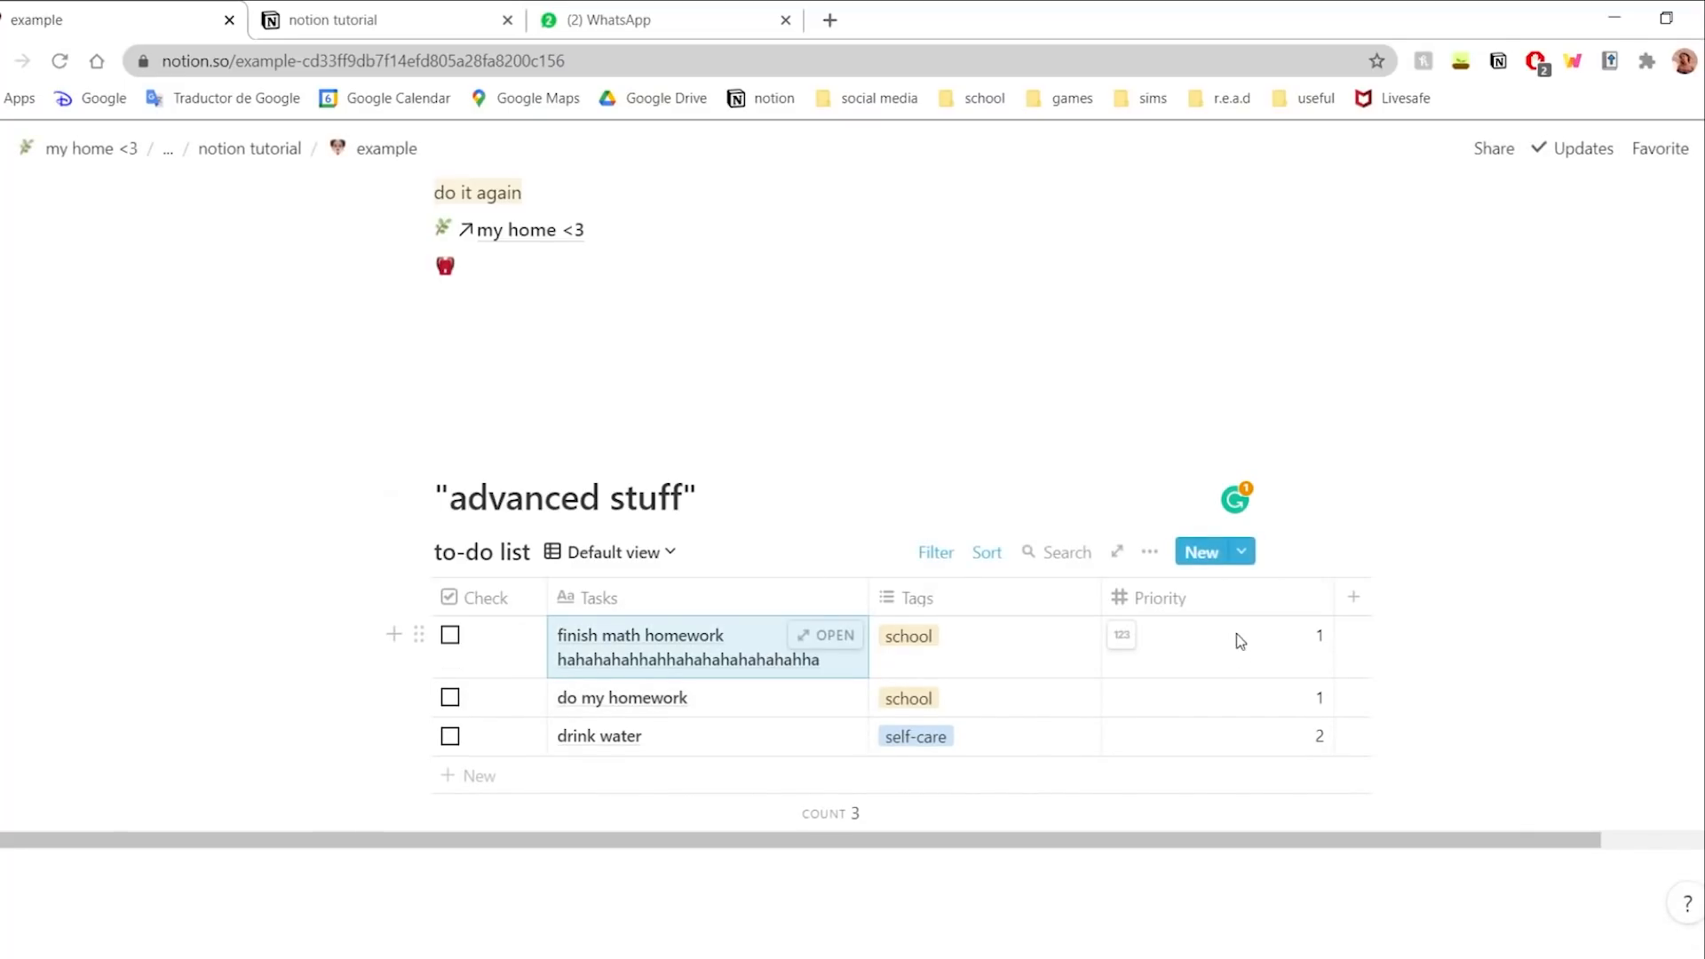
- Turn Wrap cells off and back on for the to-do list table
left_click(1144, 553)
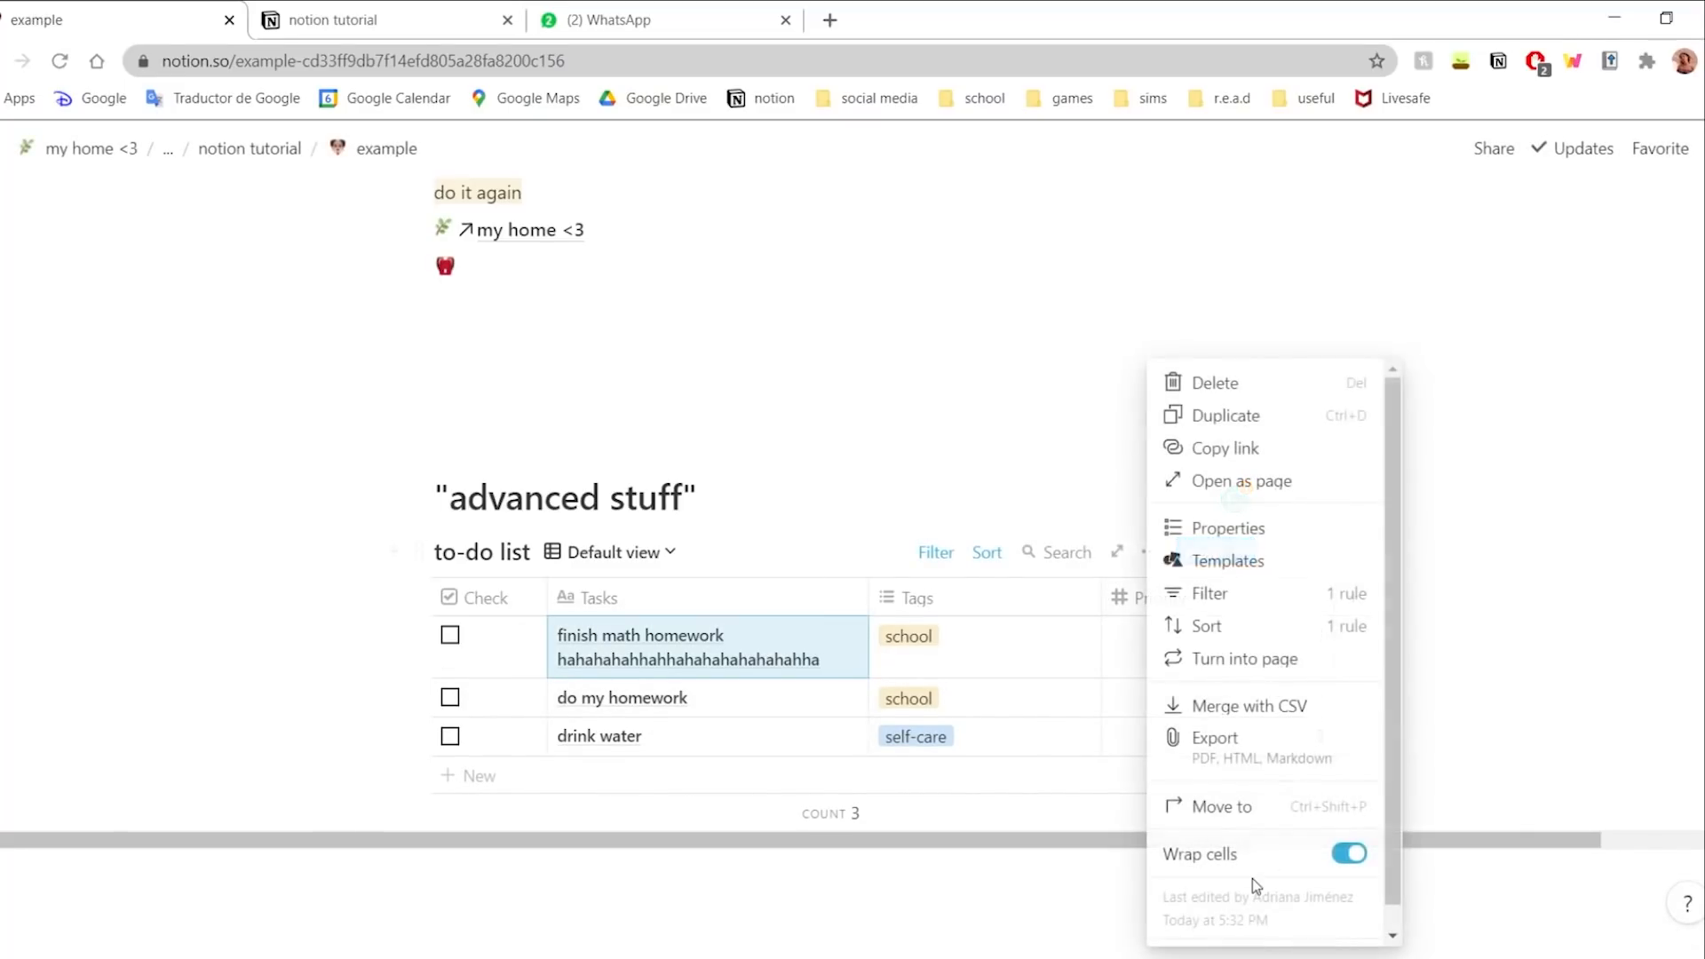
left_click(1350, 858)
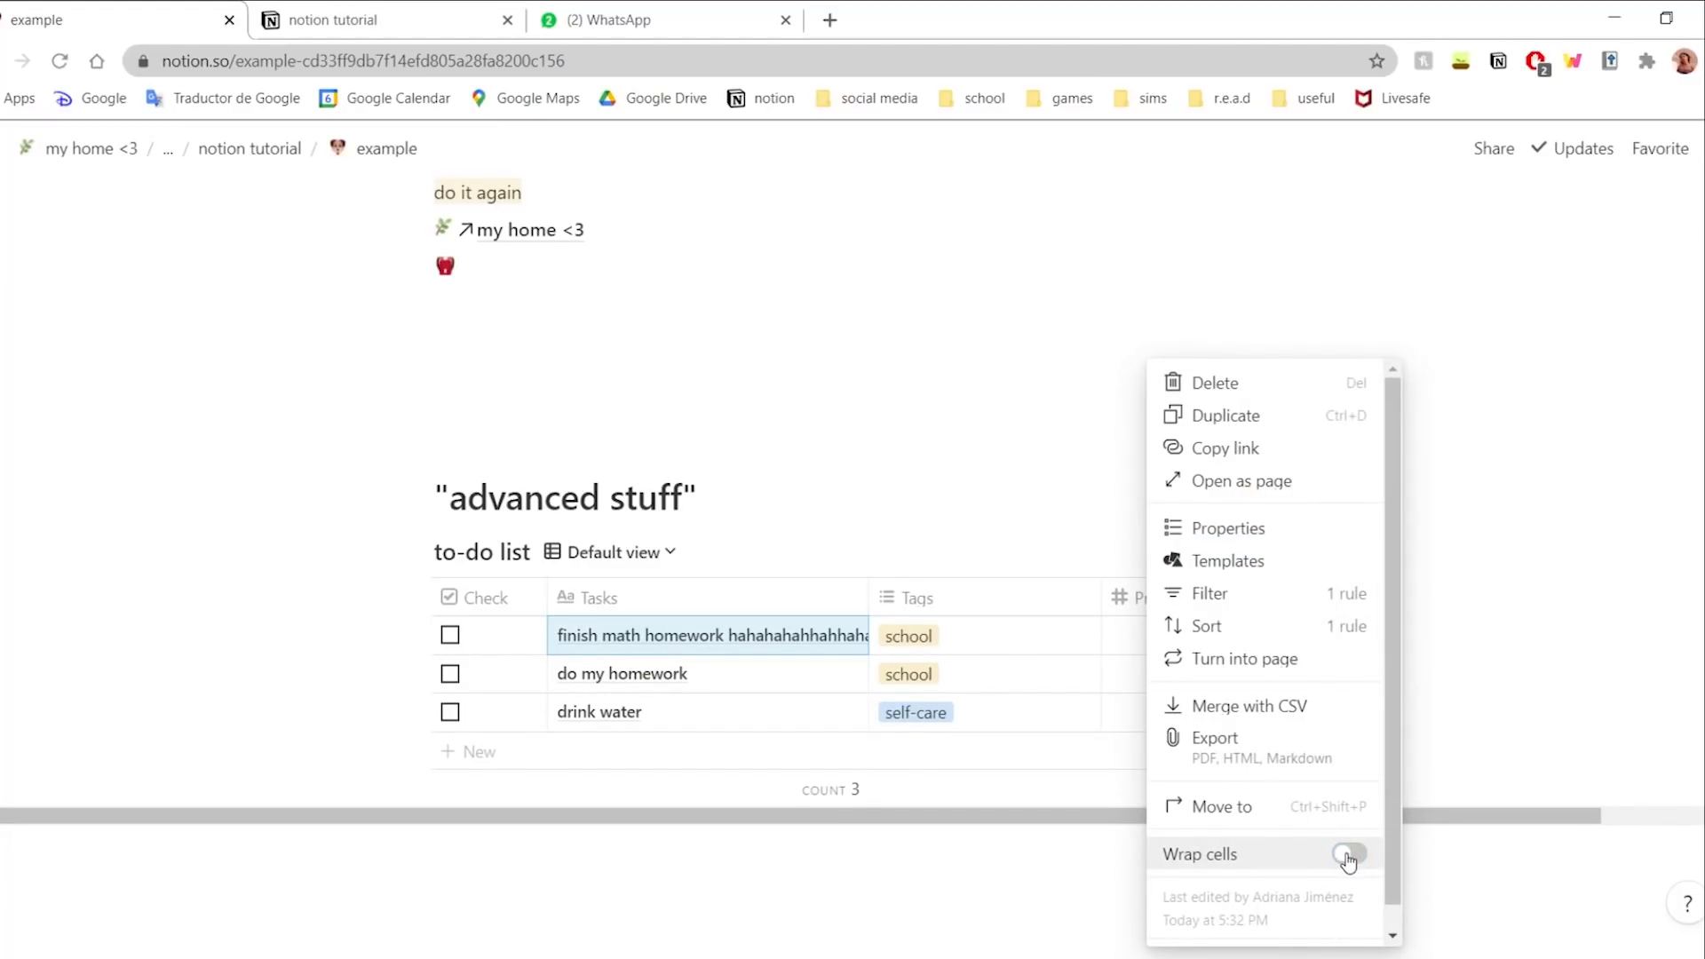
left_click(1348, 858)
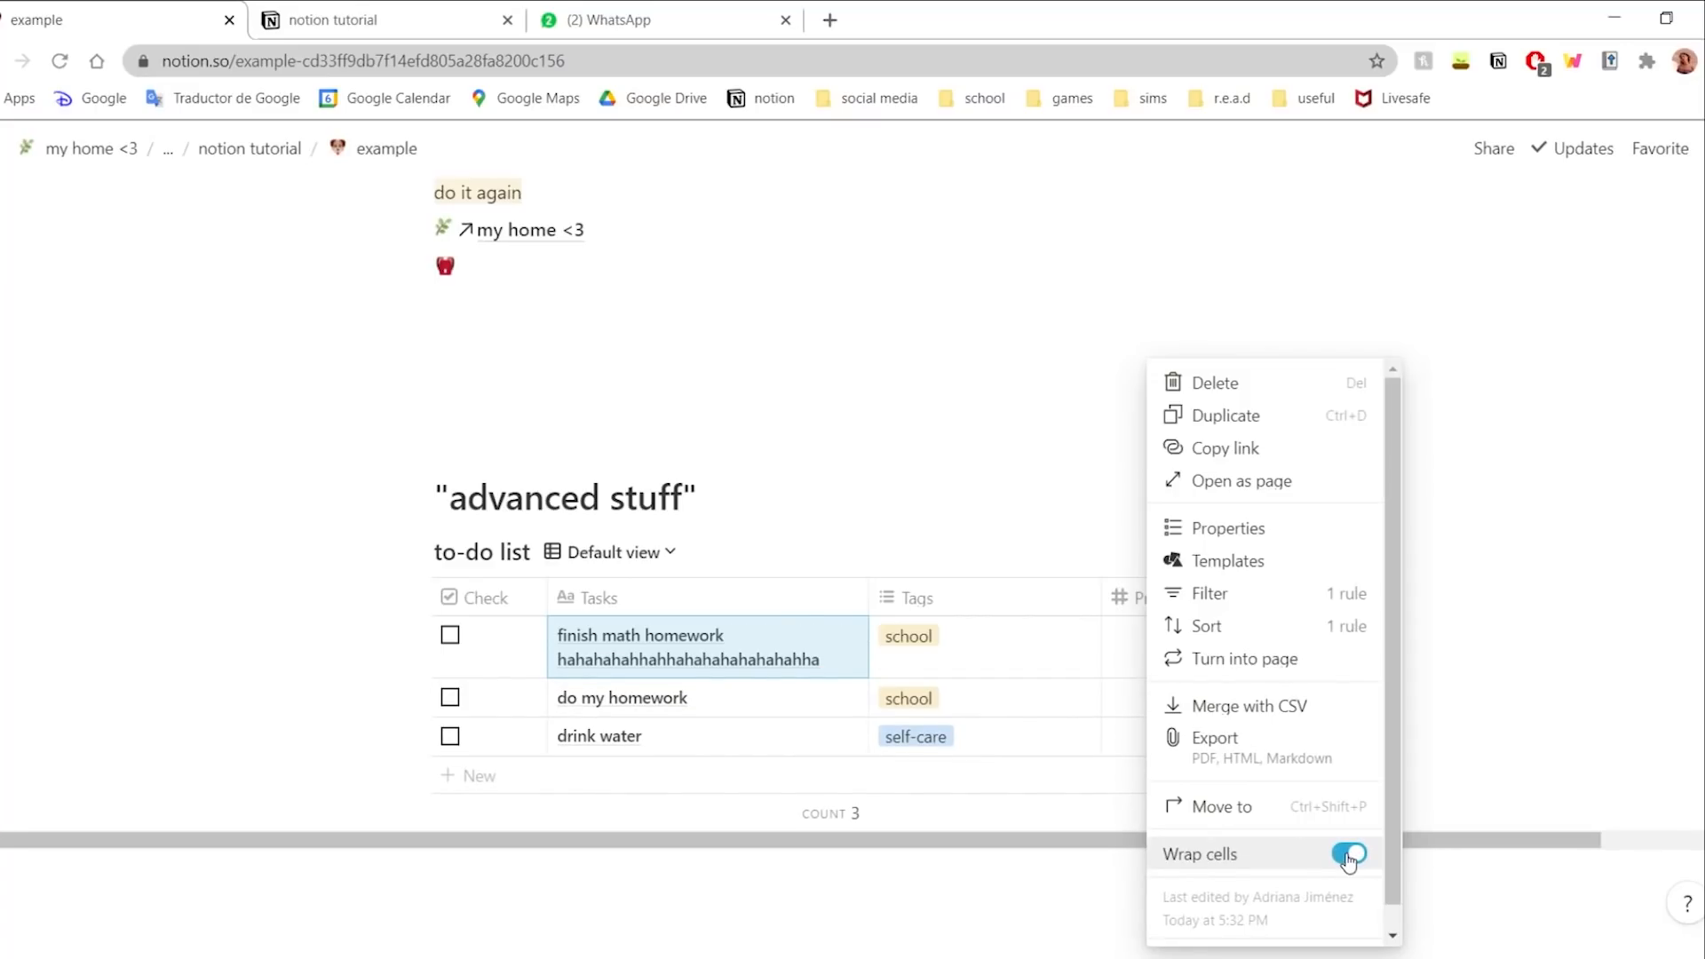
left_click(1071, 873)
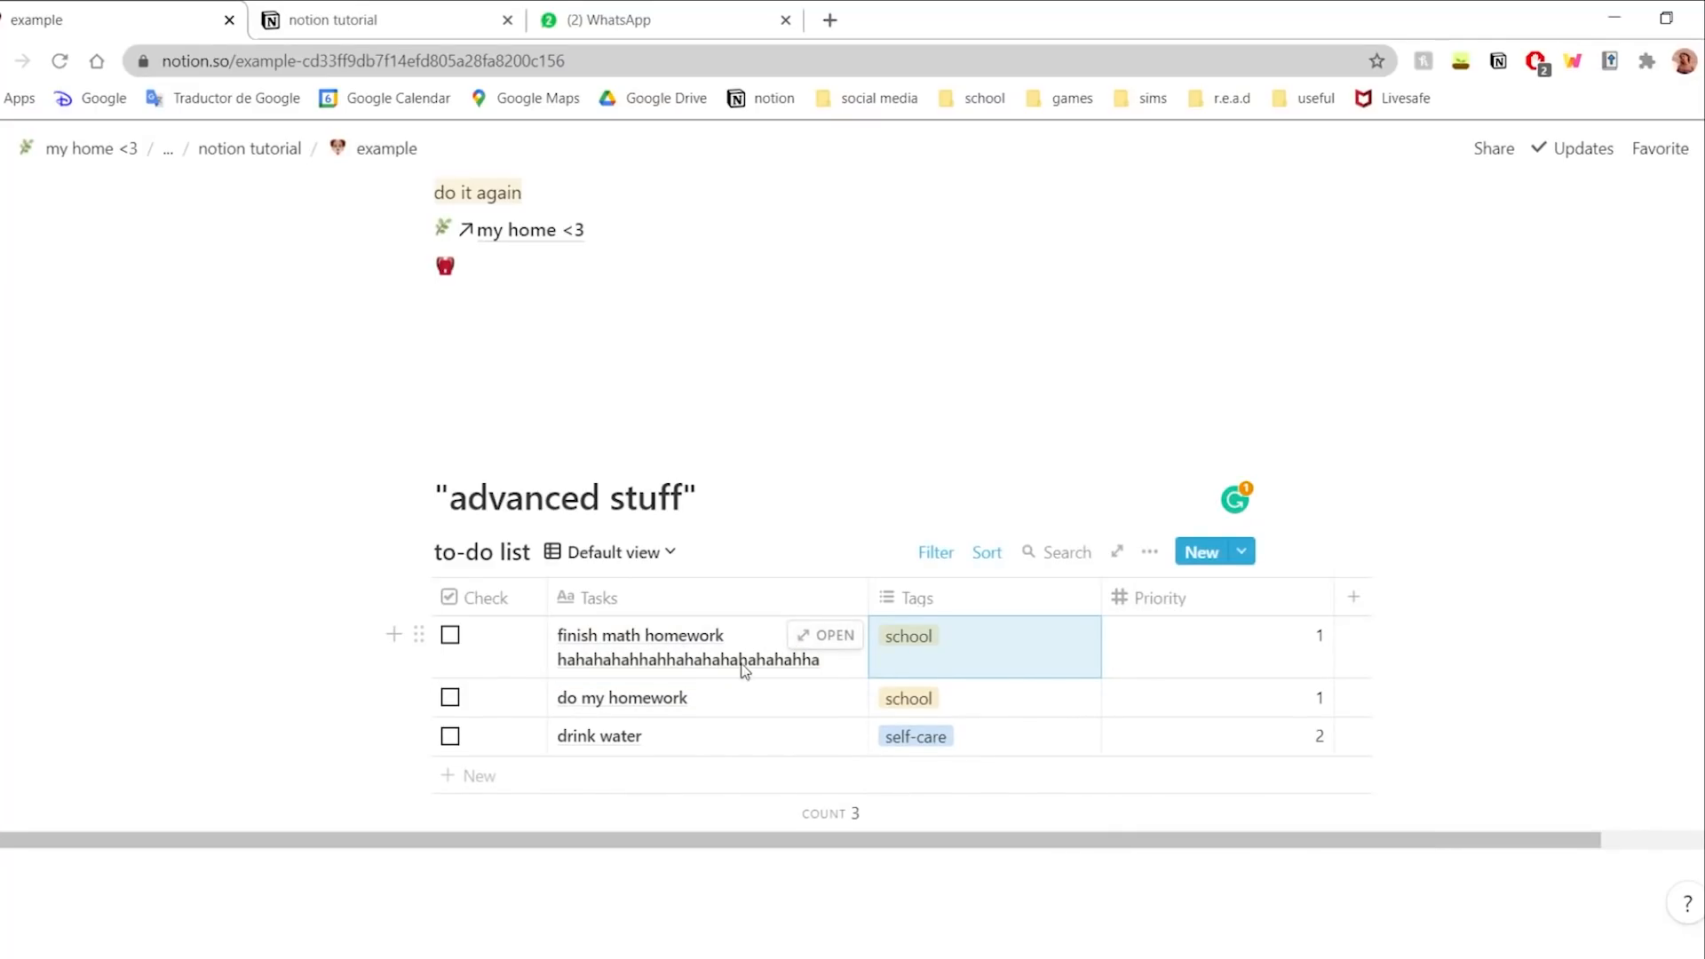
- Add the to-do items "math homework", "english homework" and "start biology project" inside the "do my homework" task's page
left_click(764, 708)
key("Escape")
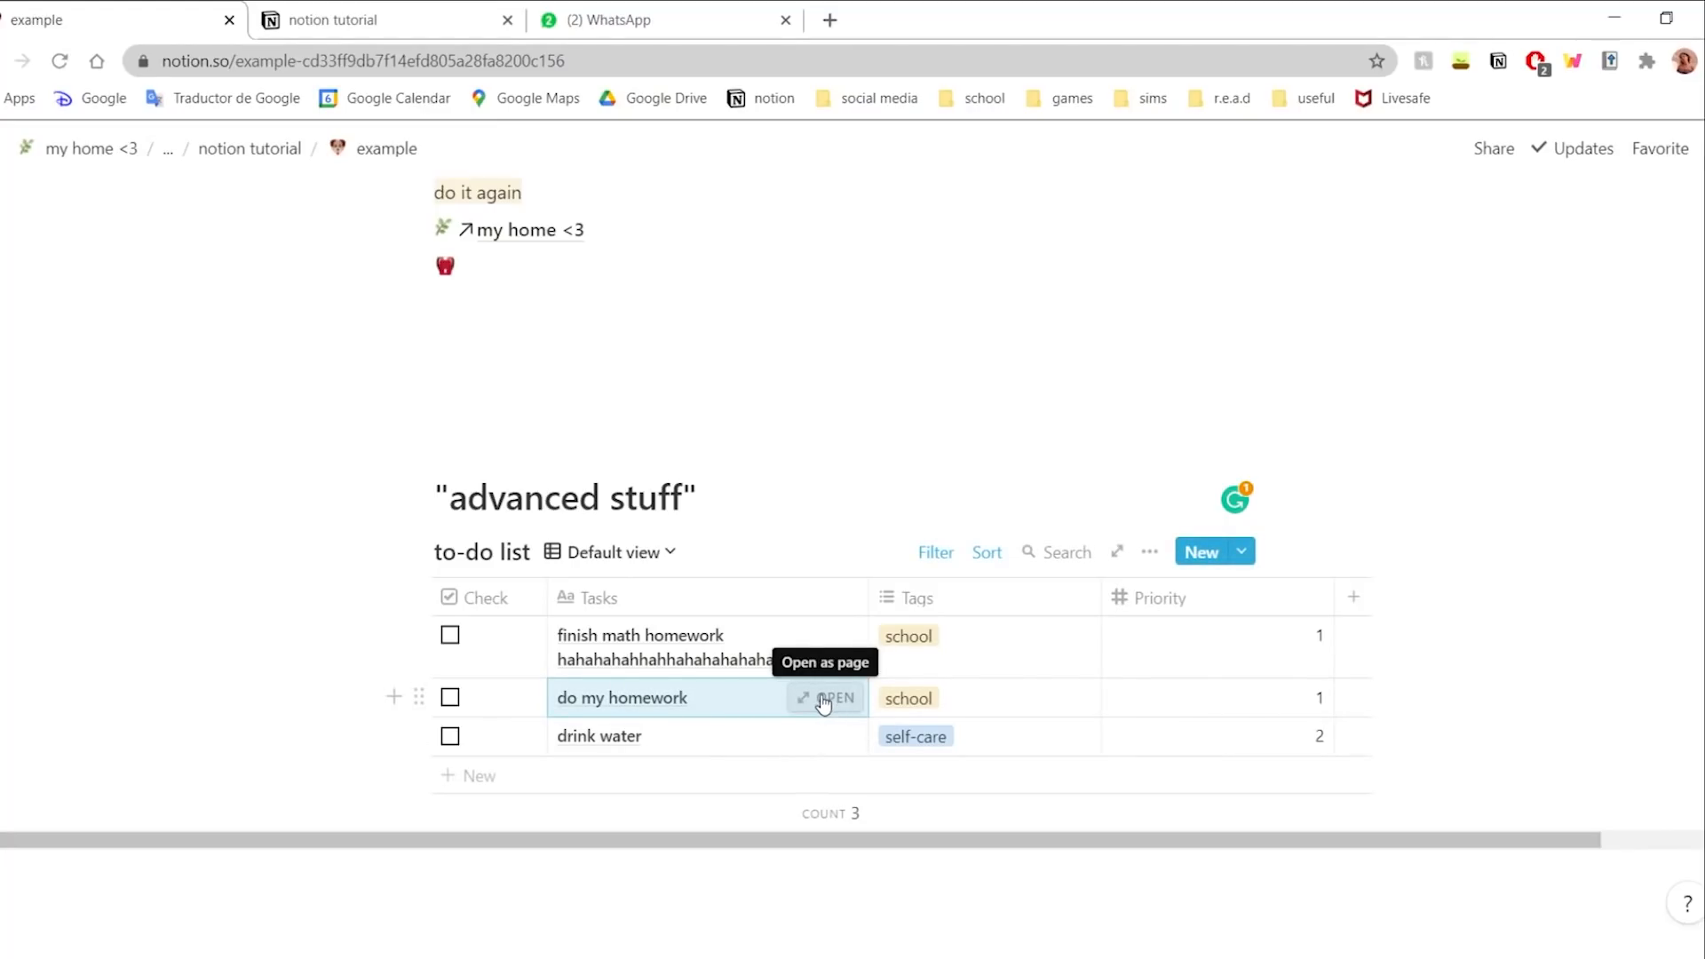
left_click(825, 701)
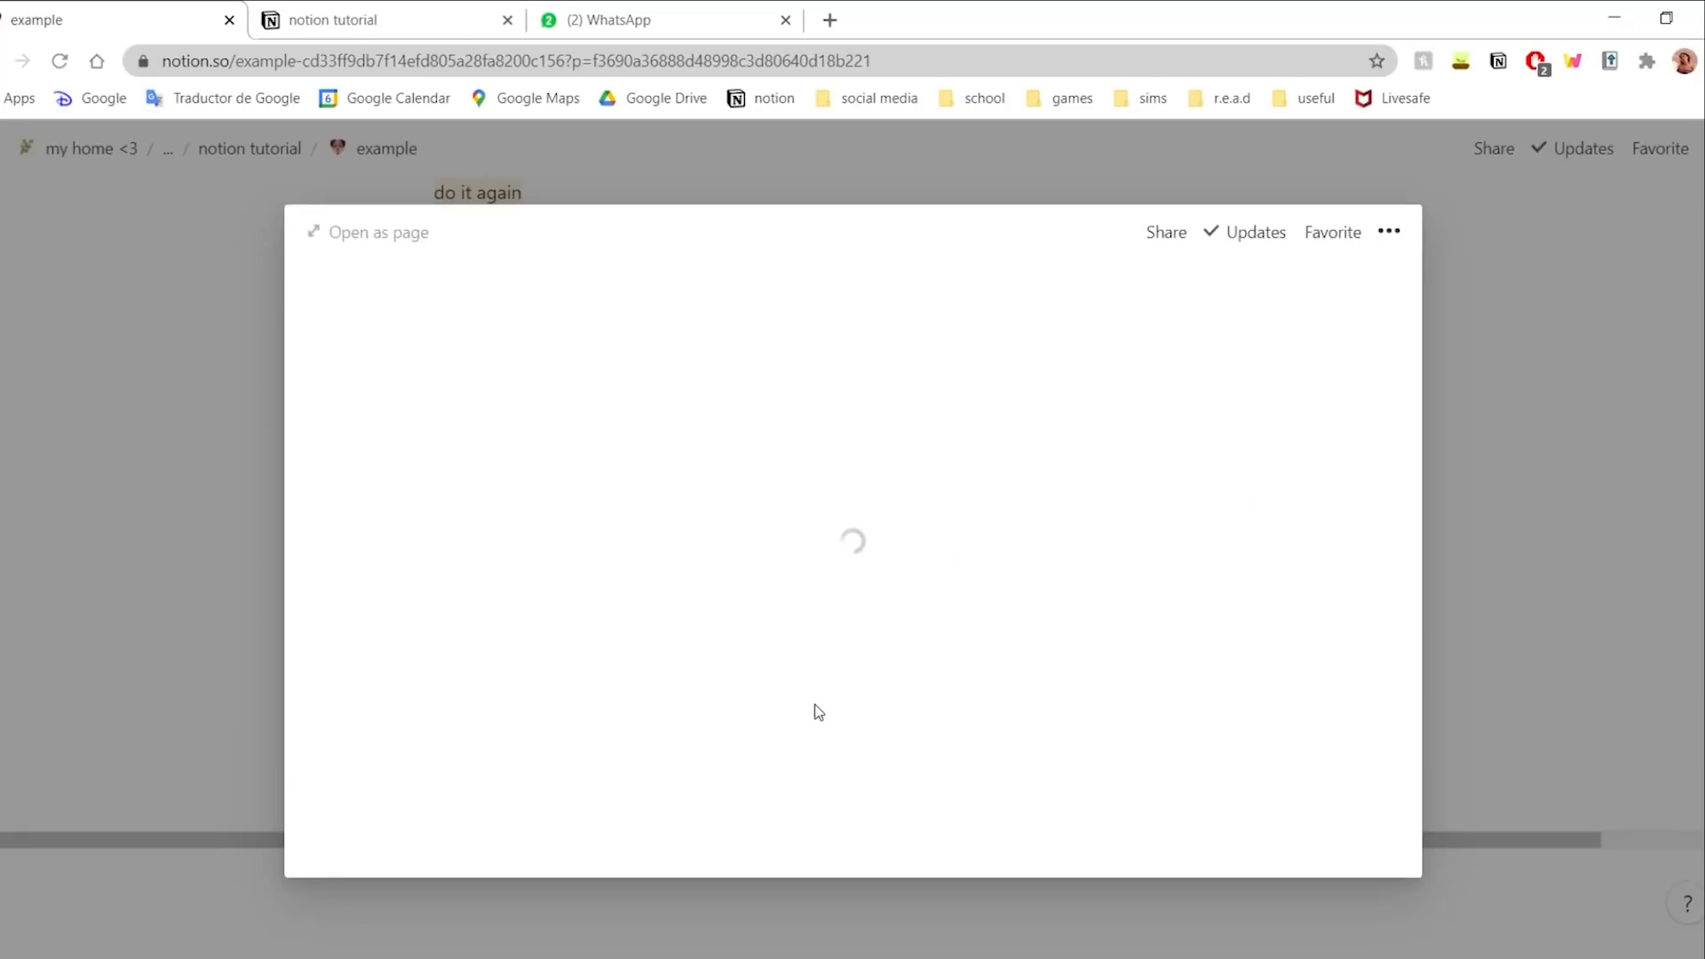
left_click(615, 698)
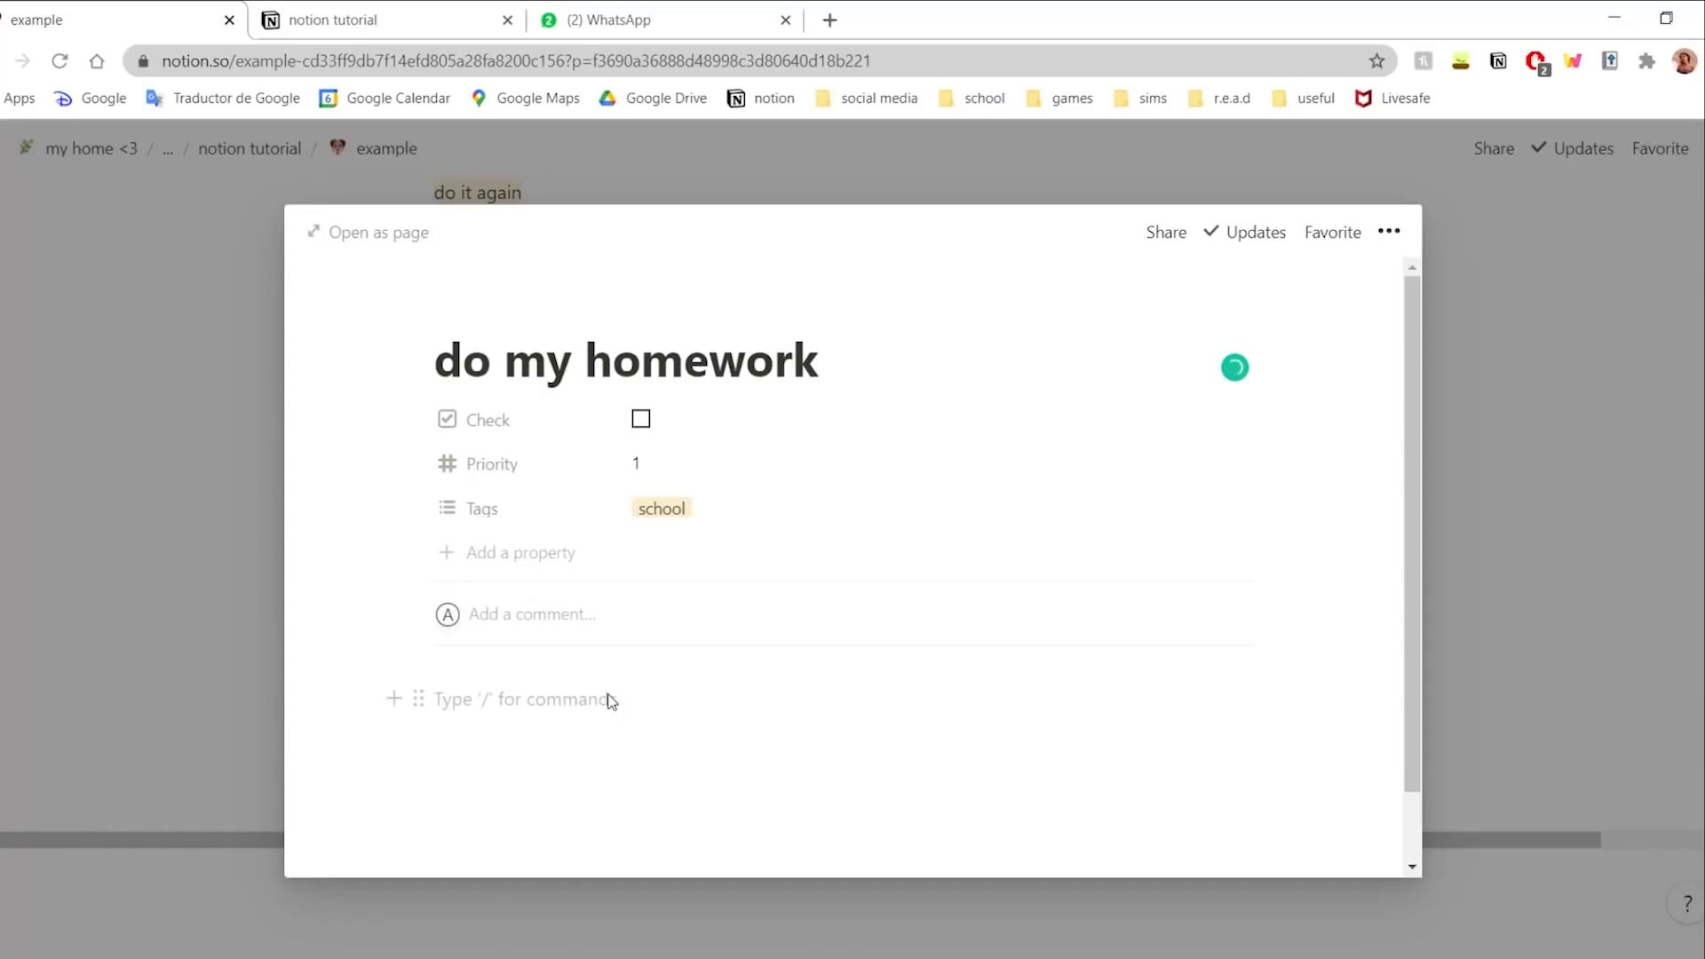
type("/li")
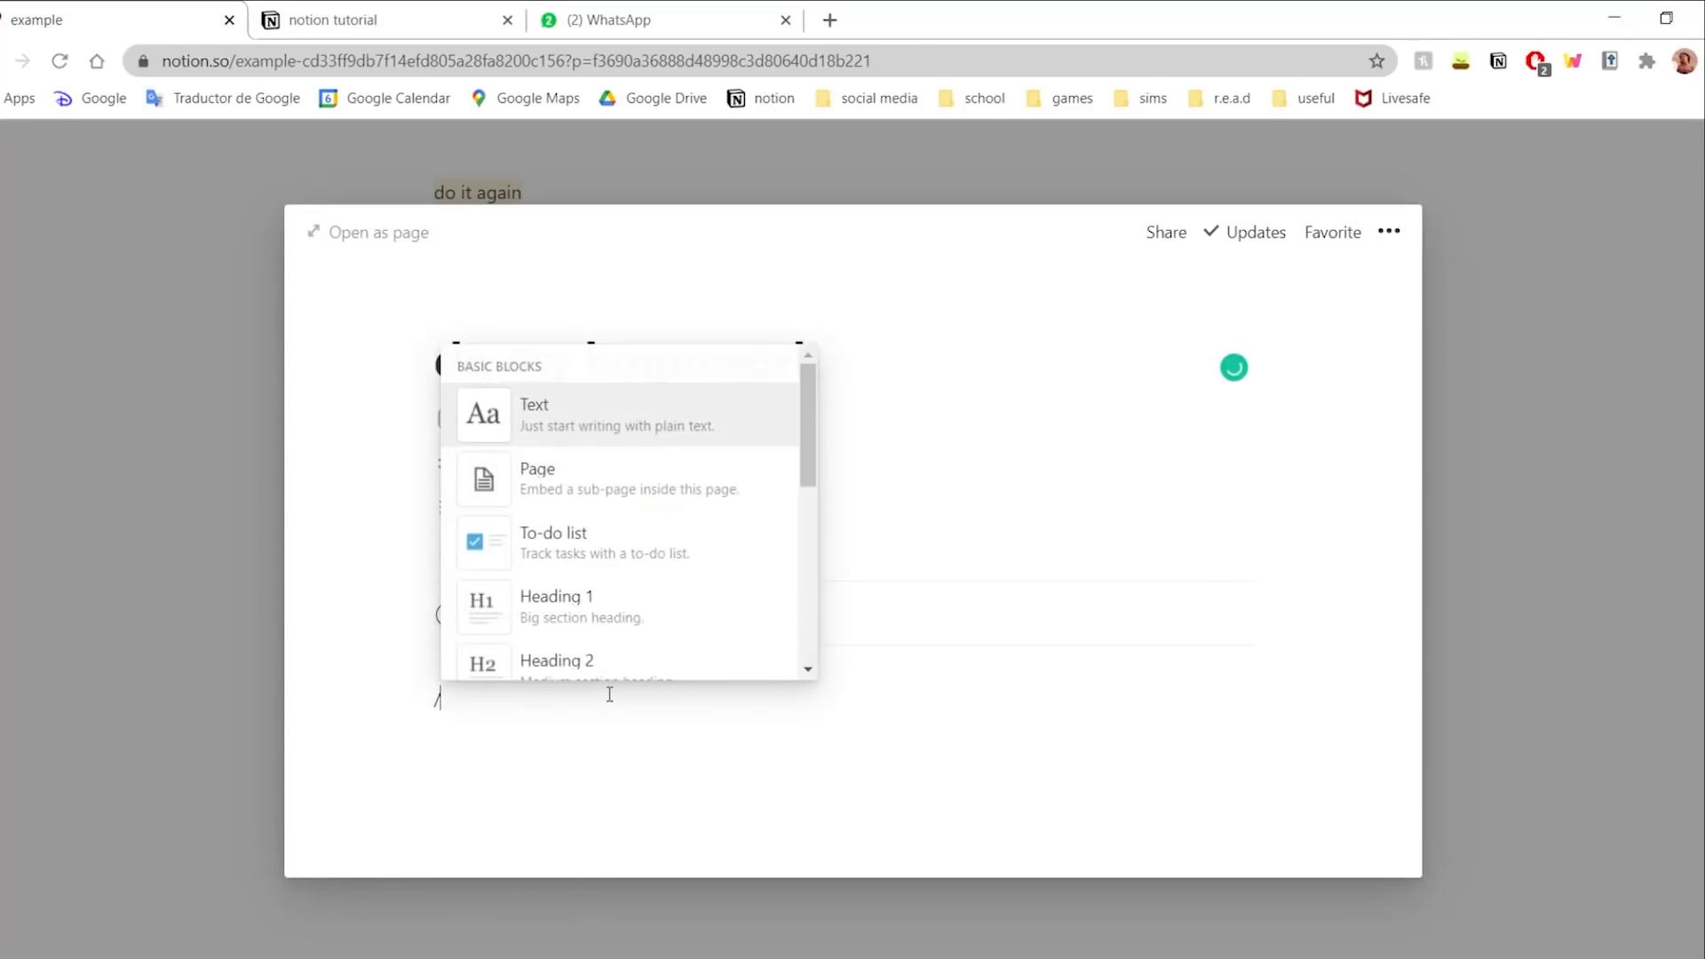
key("Return")
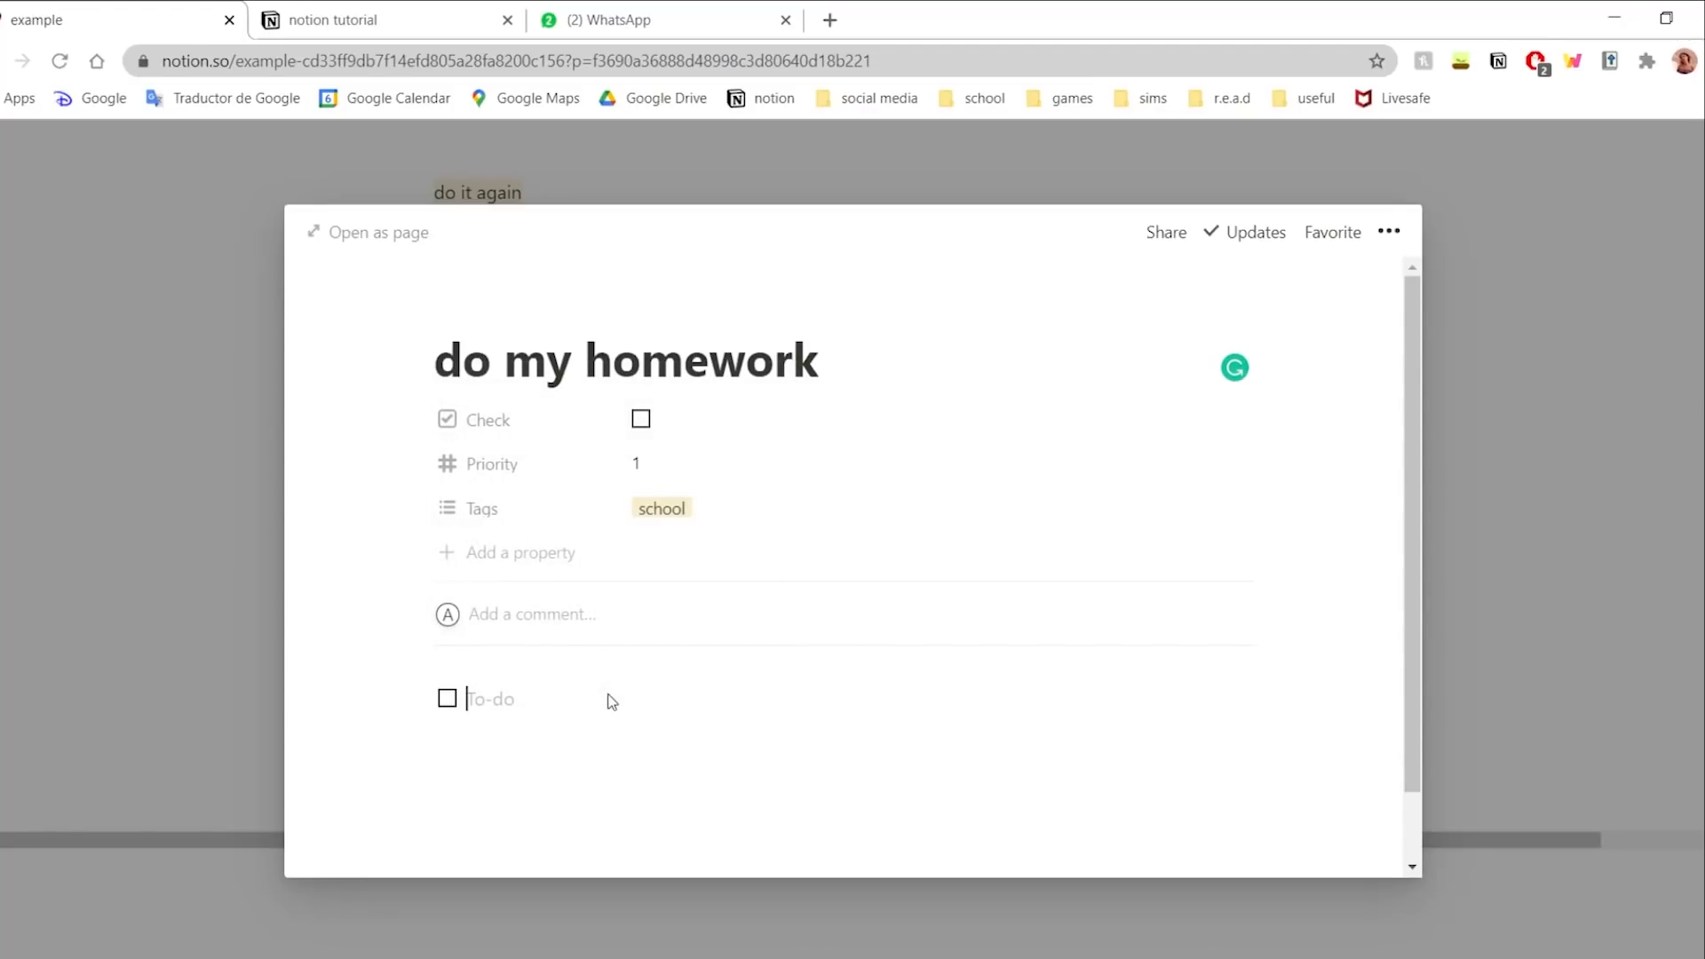
type("math homework")
key("Return")
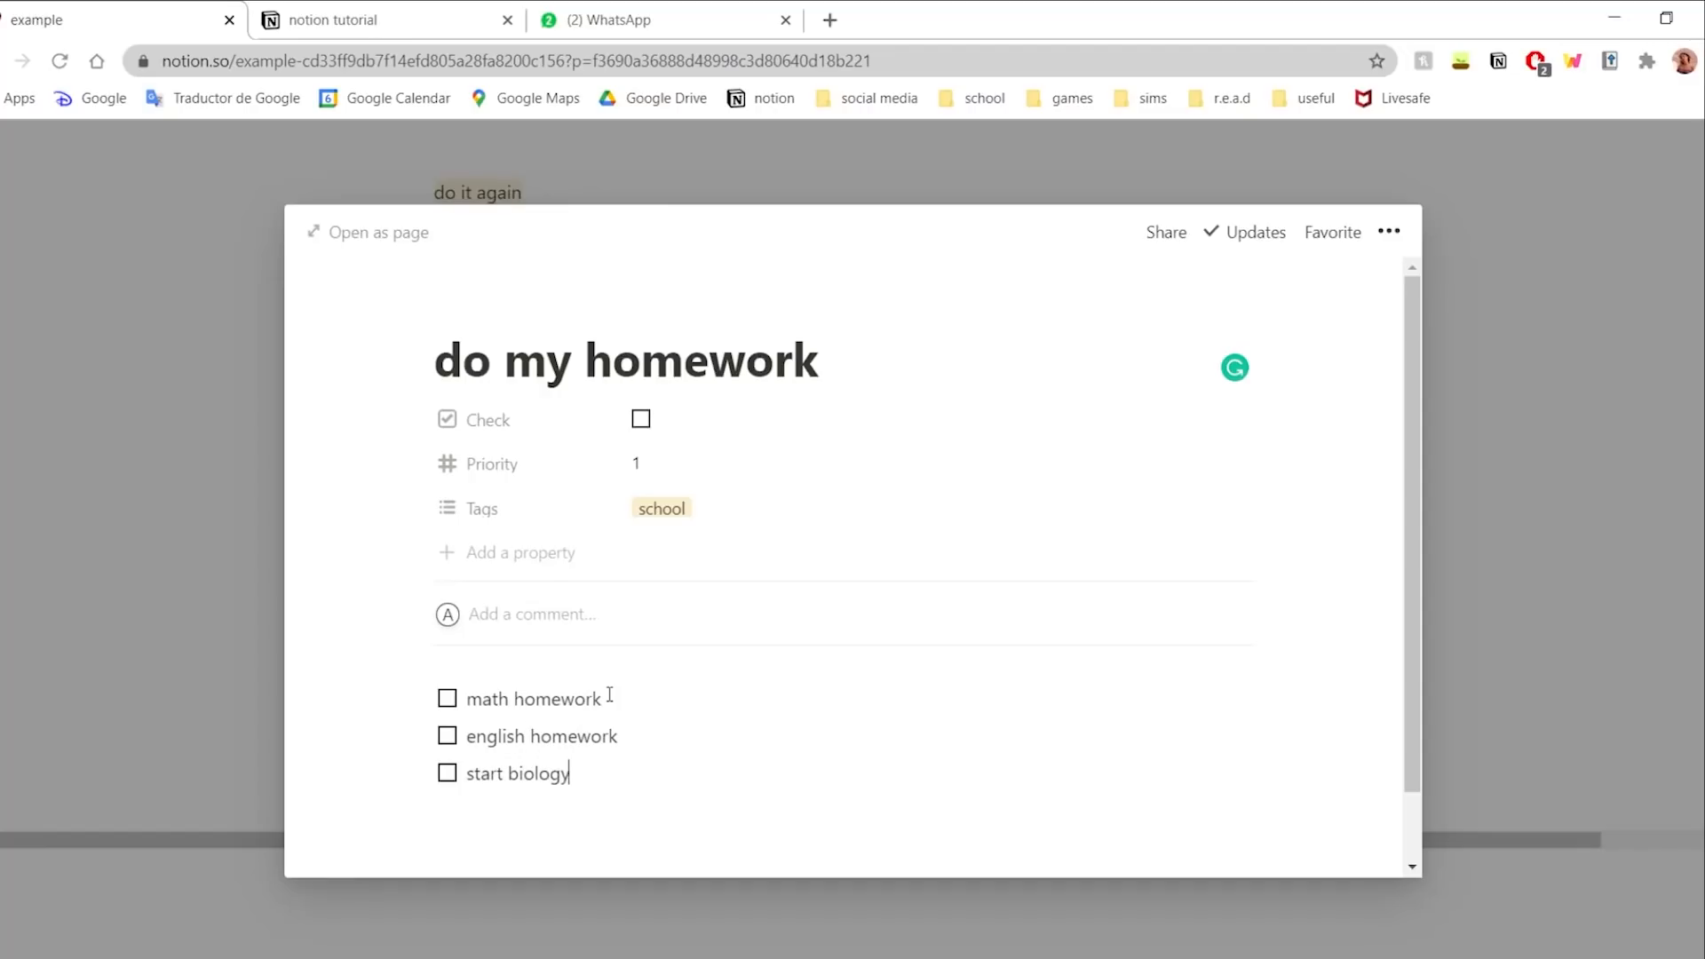
type("ject")
key("Return")
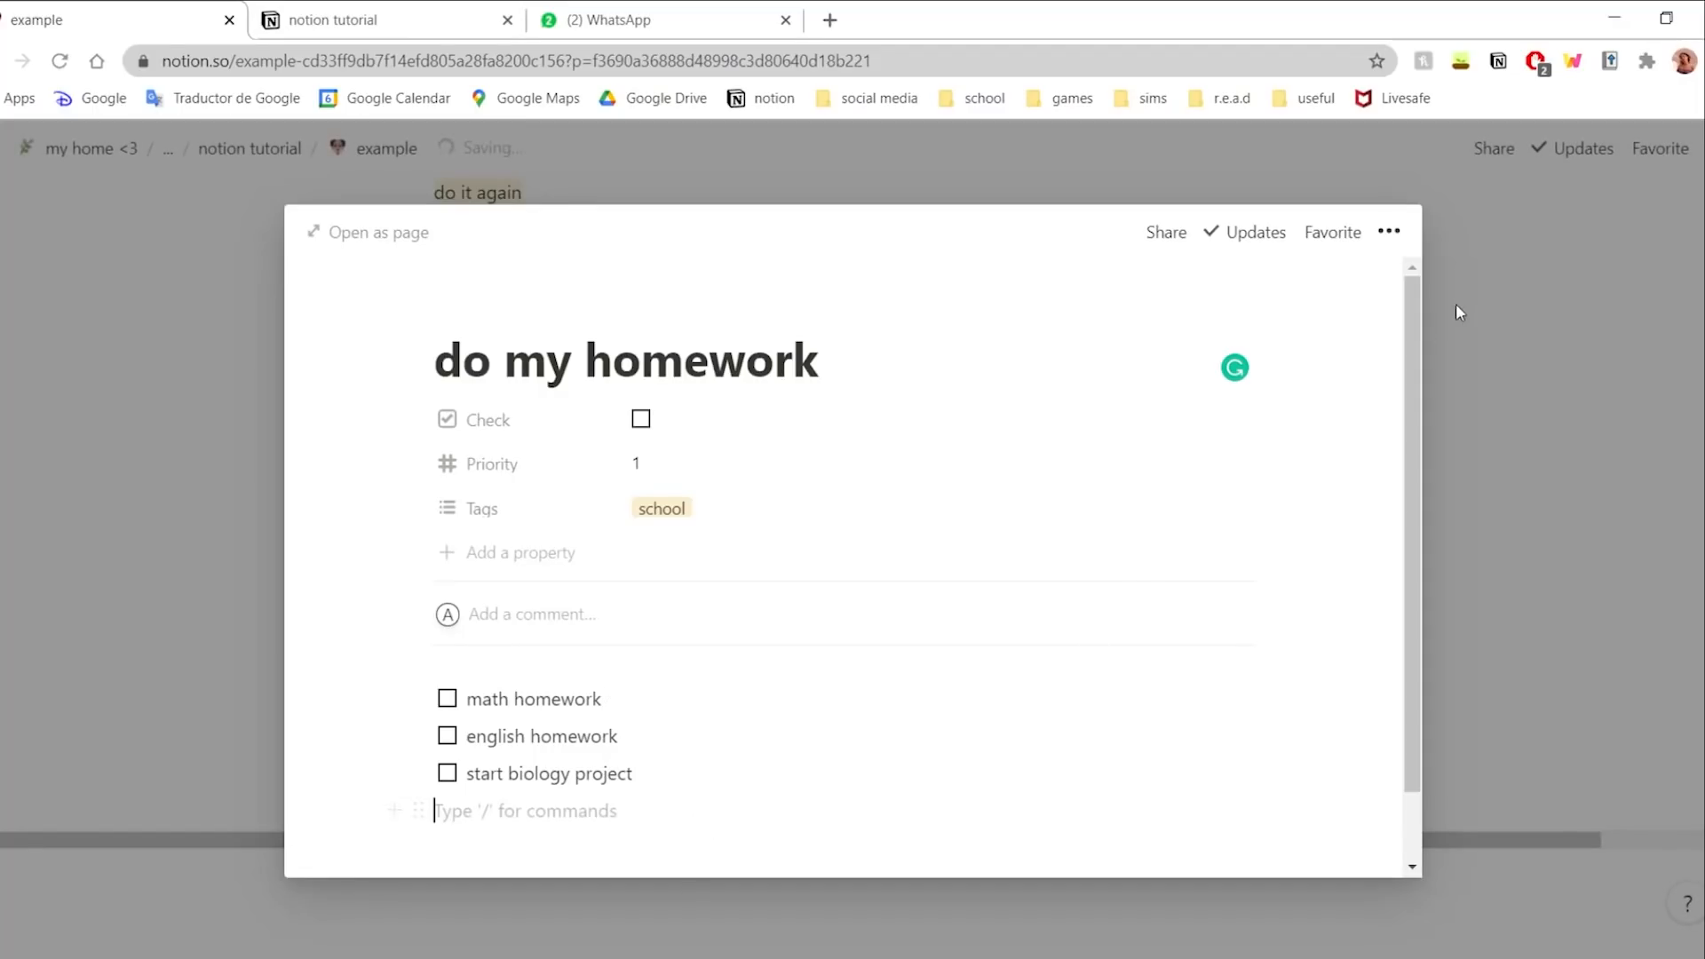
left_click(1492, 506)
- Give the "do my homework" task's page a clipboard icon
scroll(731, 594, "down", 2)
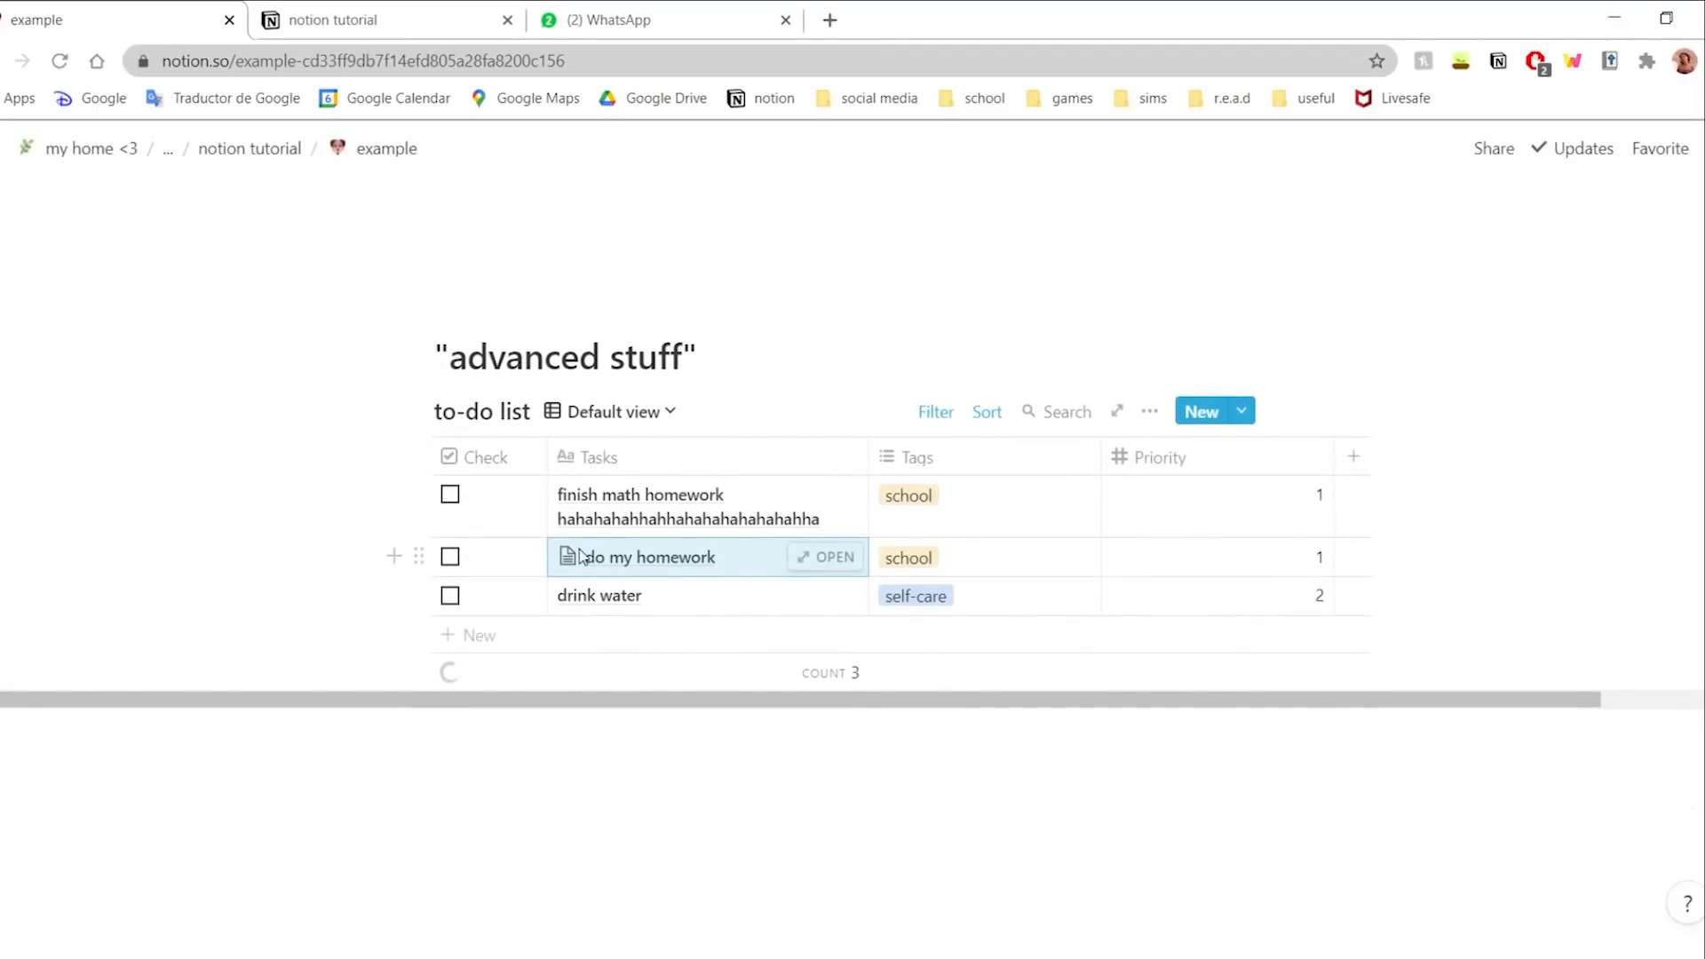
left_click(636, 562)
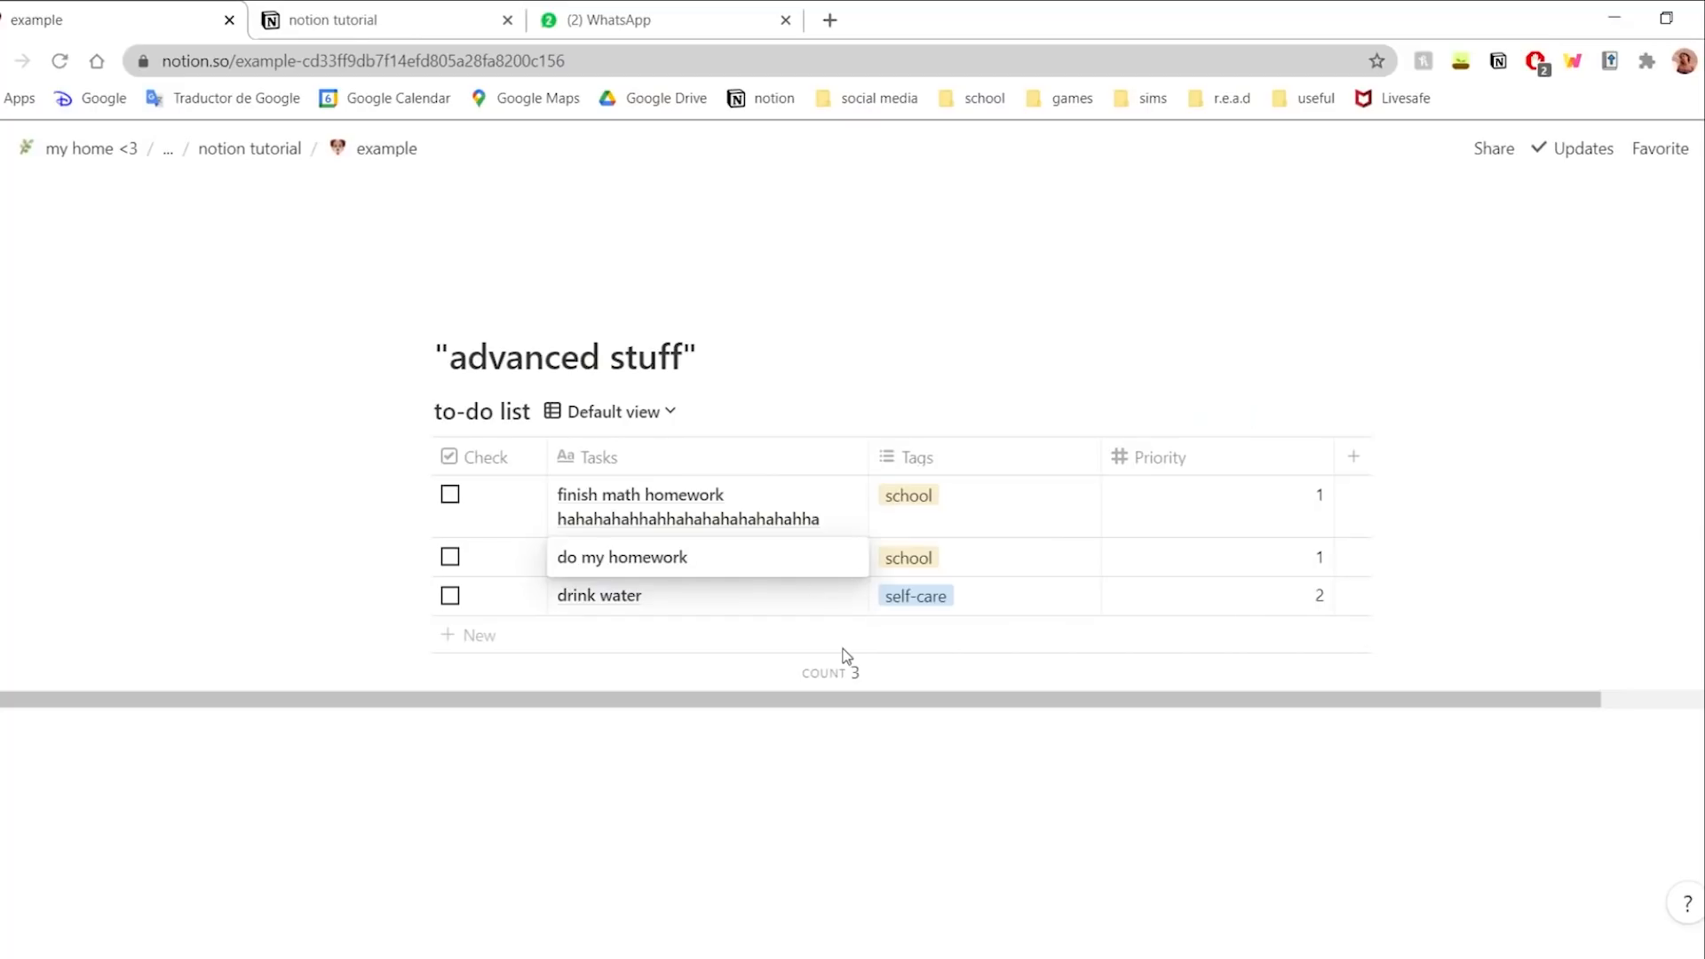
key("Escape")
left_click(825, 561)
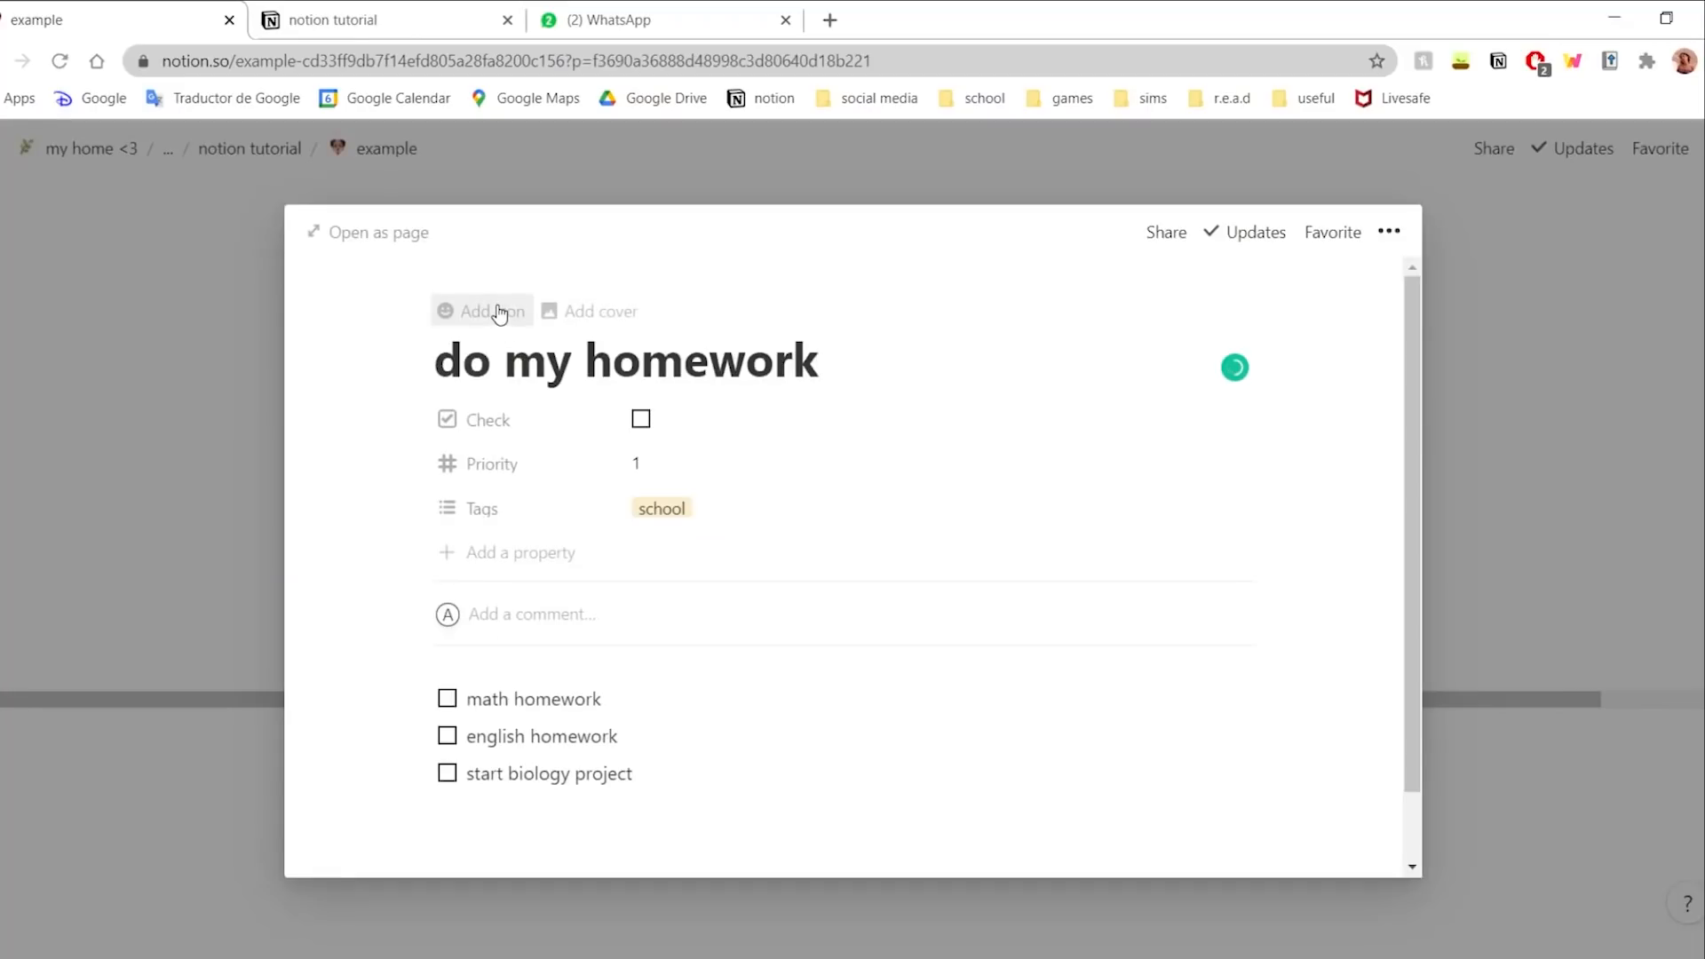
key("Escape")
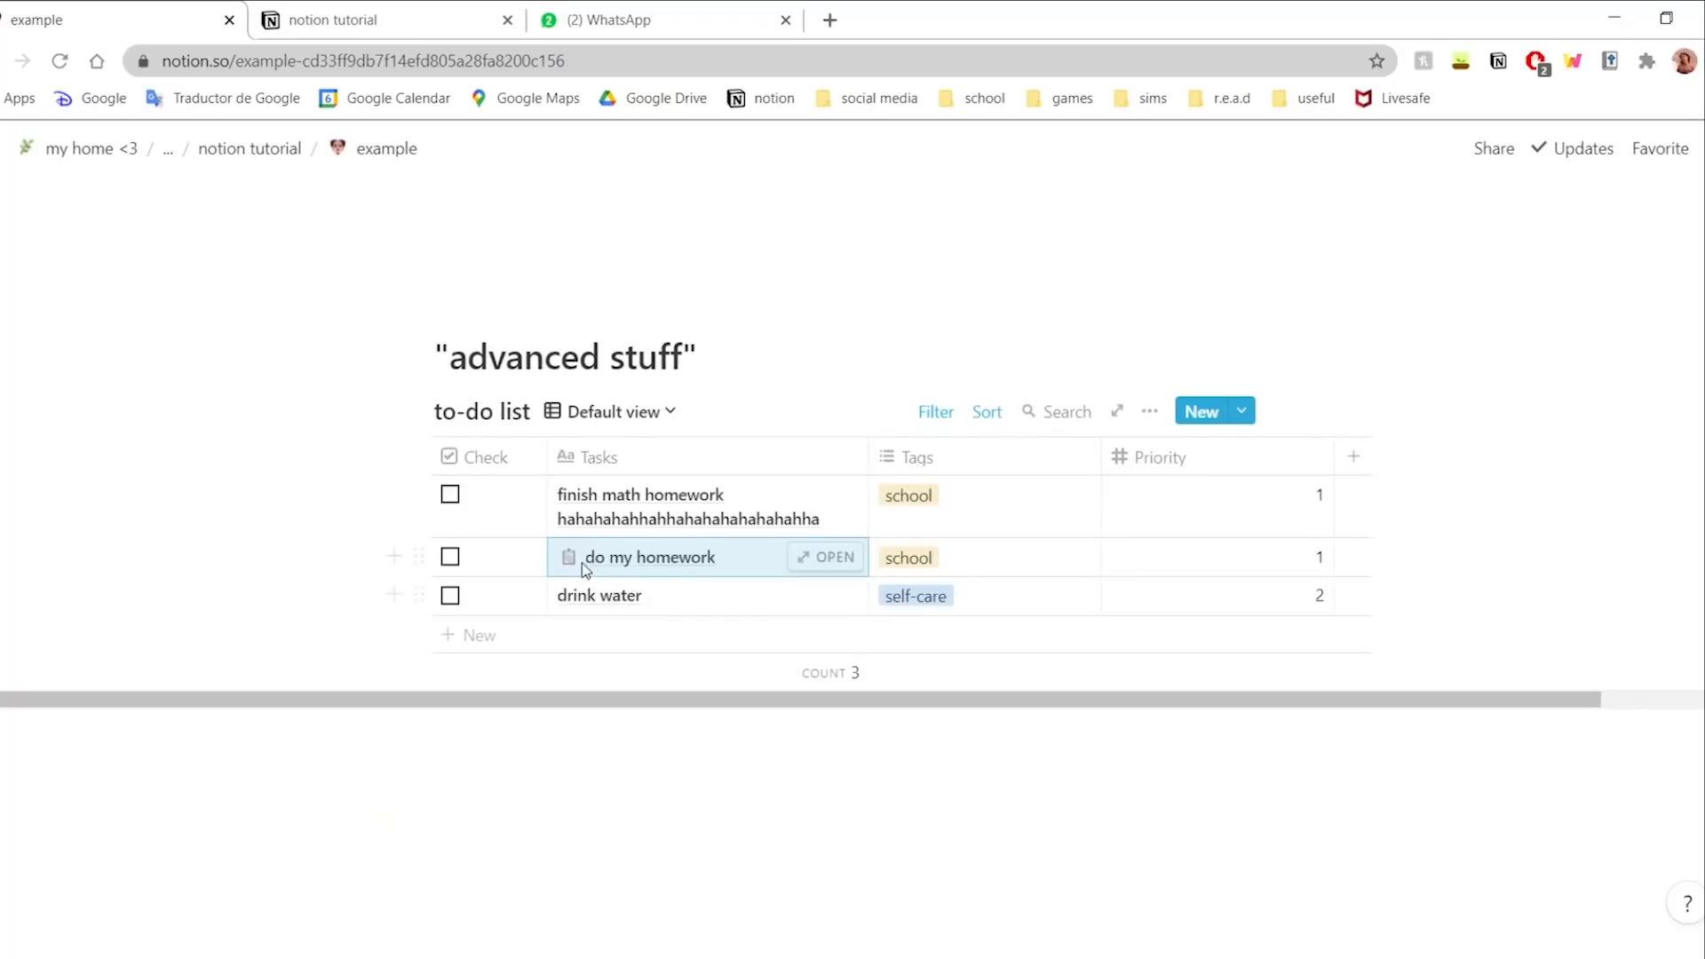
- Check off all three to-do items inside the "do my homework" page and return to the table
left_click(840, 552)
scroll(918, 453, "down", 3)
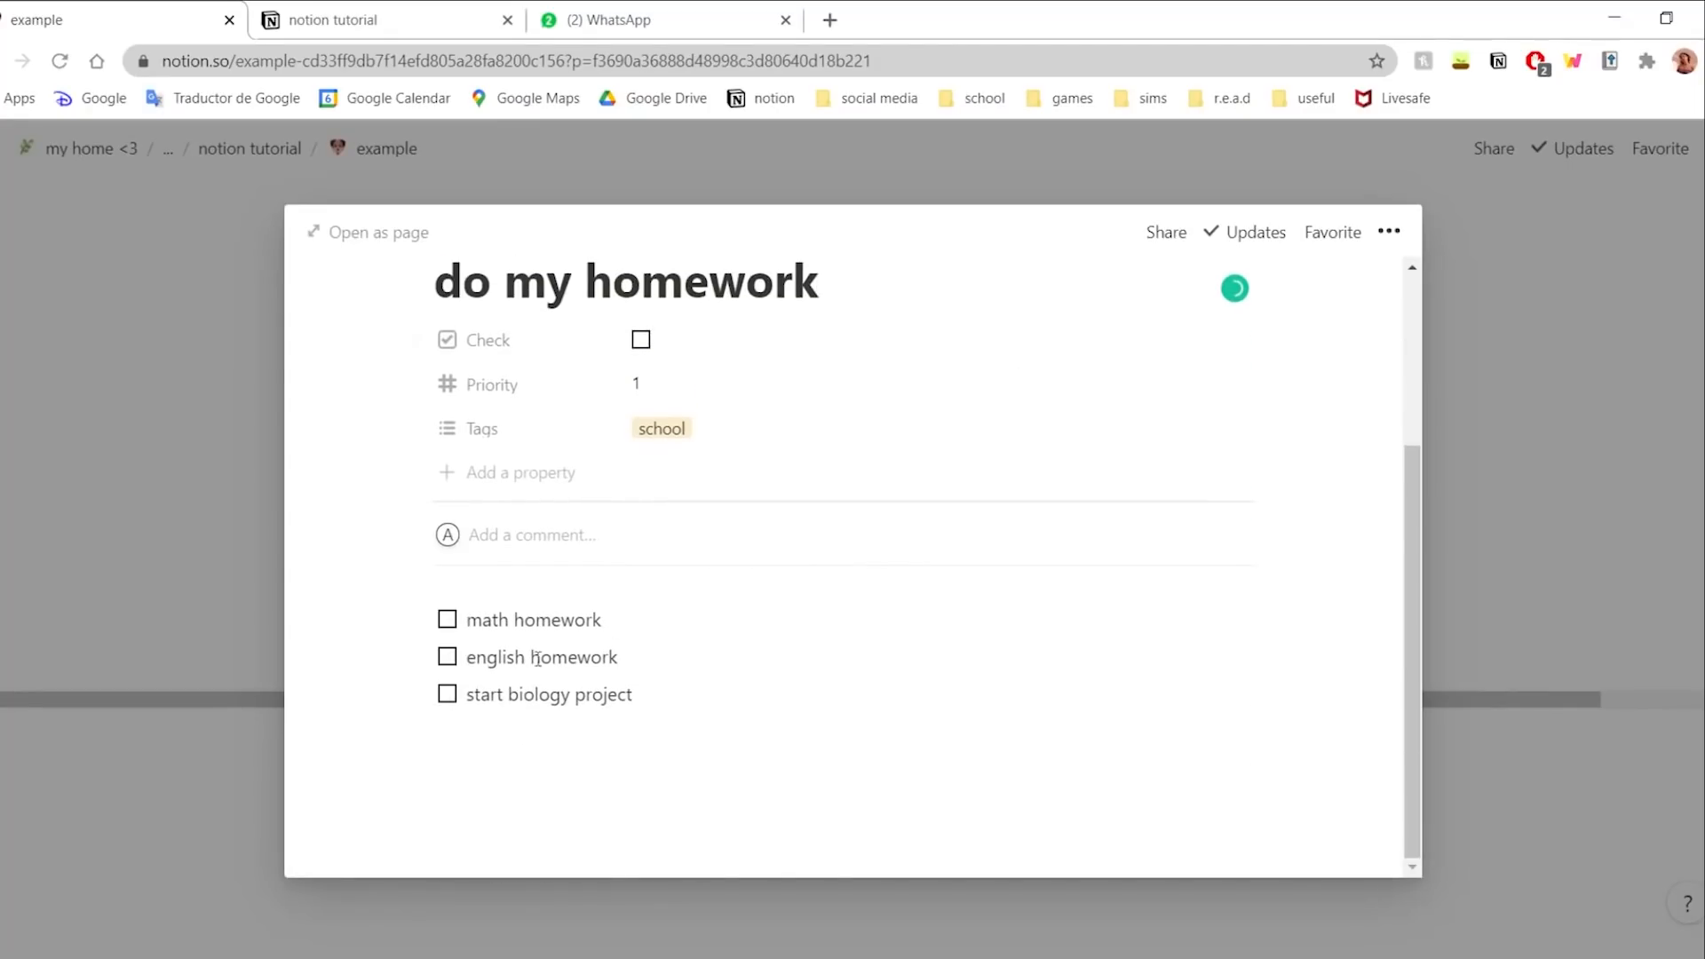
left_click(437, 623)
left_click(447, 657)
left_click(447, 694)
left_click(448, 621)
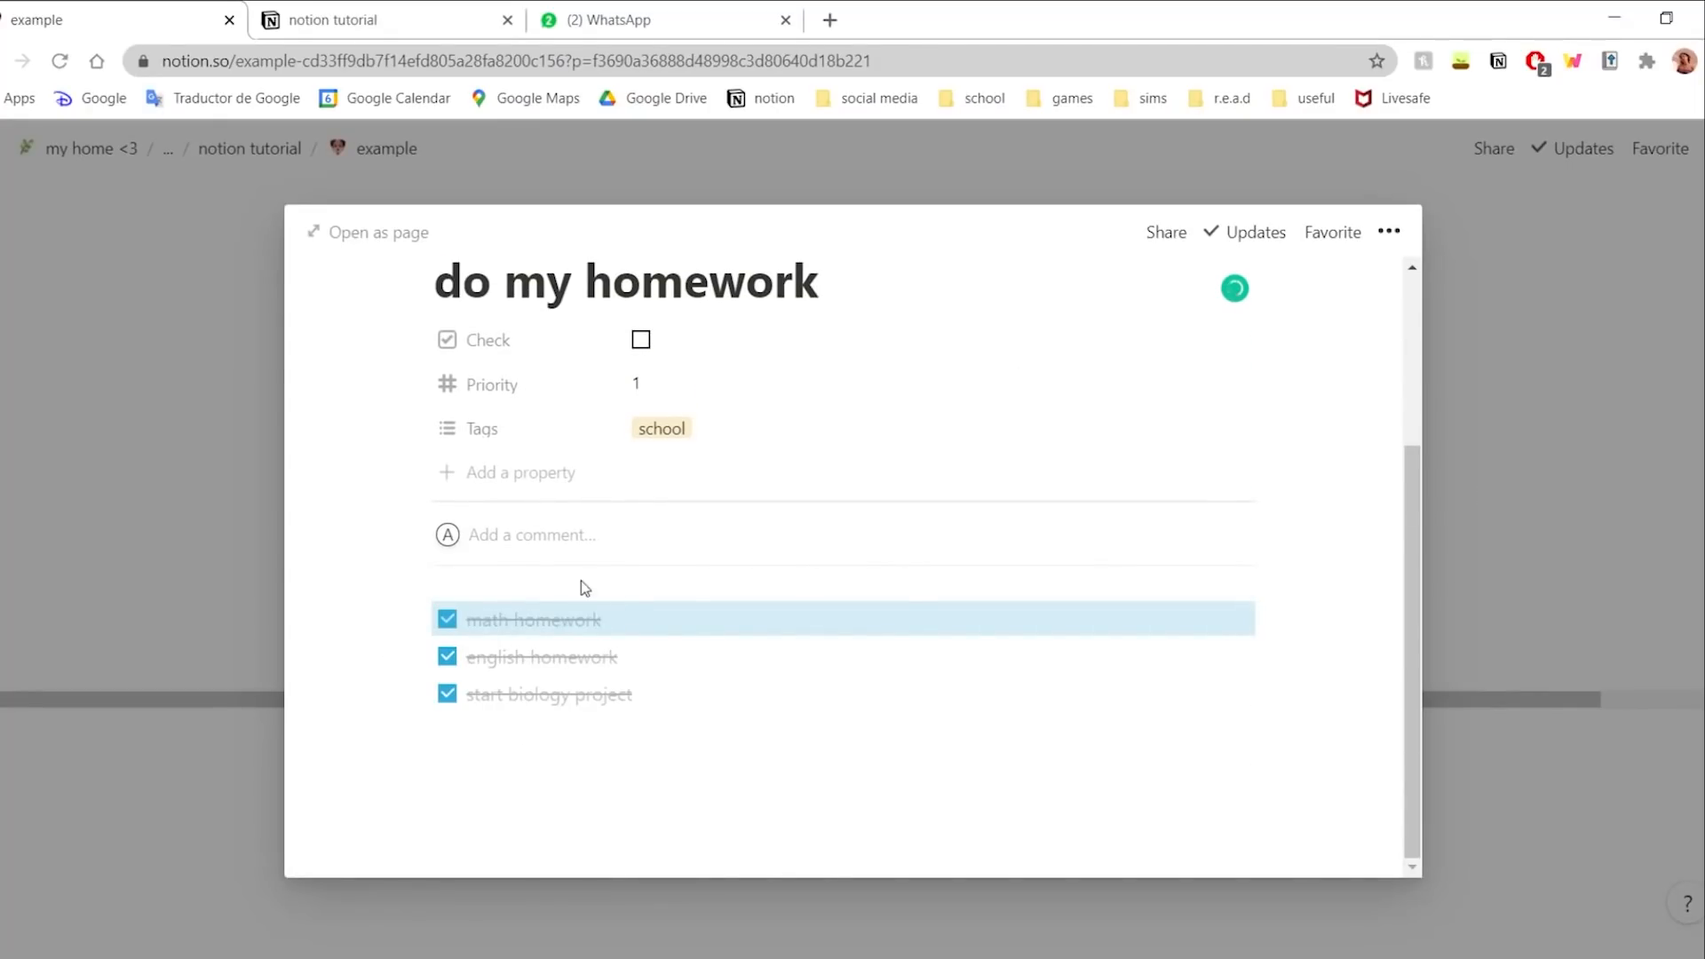
scroll(724, 577, "up", 3)
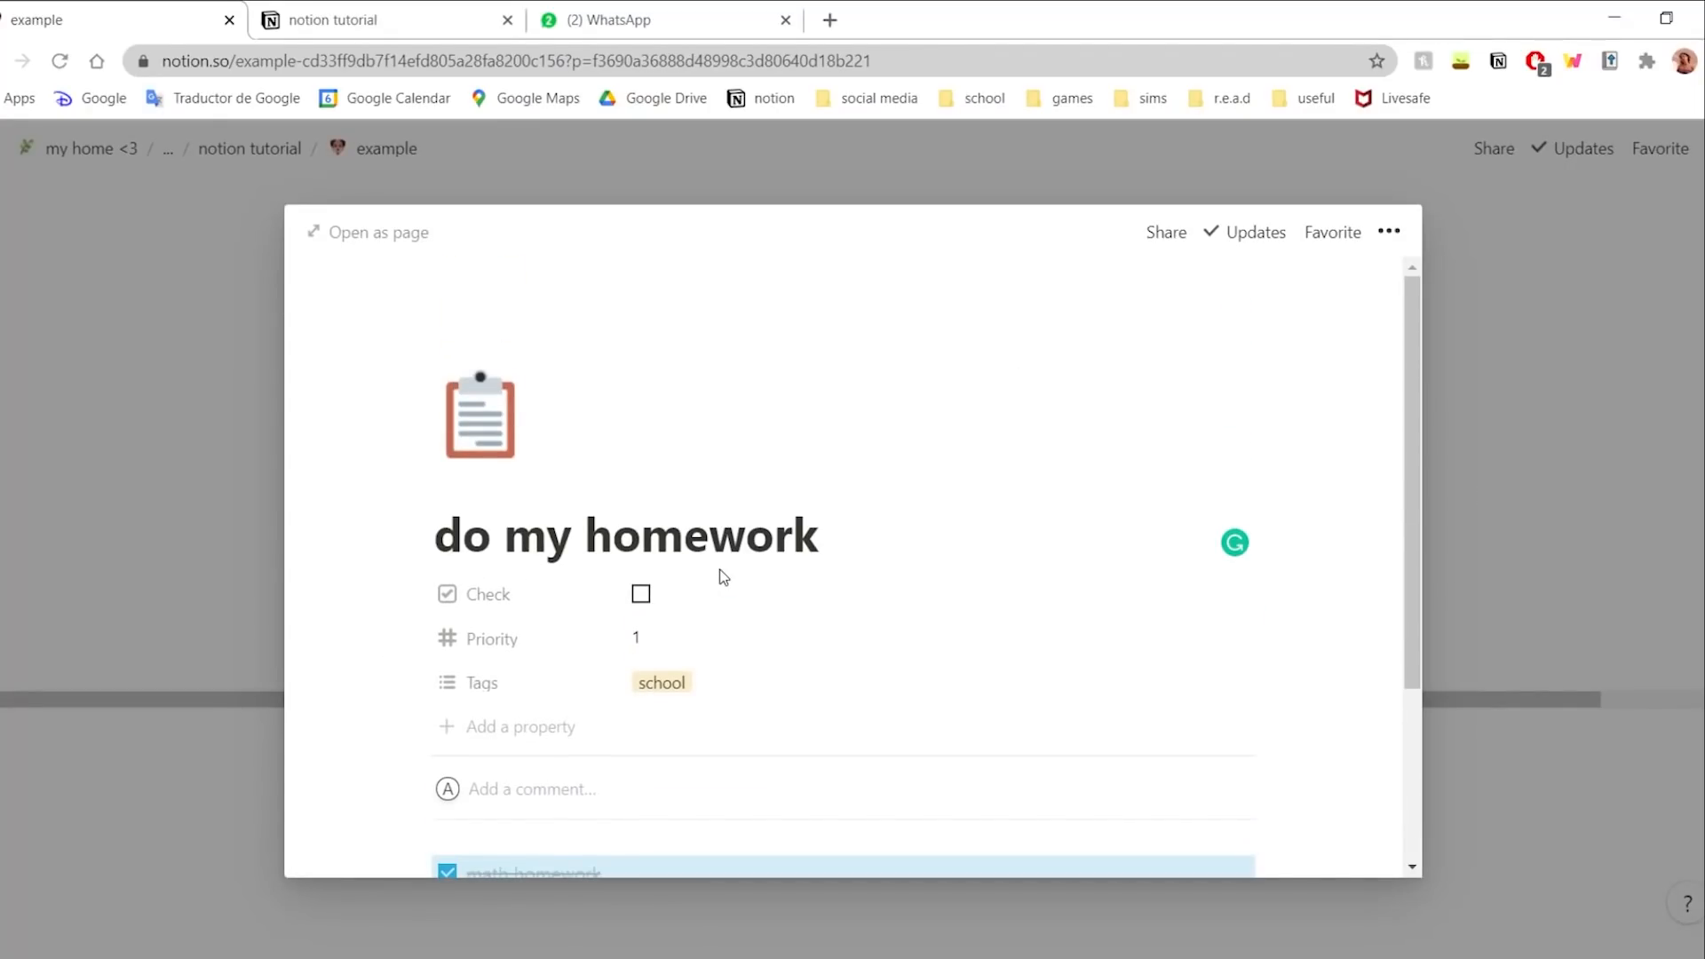
left_click(1553, 320)
- Insert an inline board database below the to-do list table and title it "to-do list 2"
left_click(745, 723)
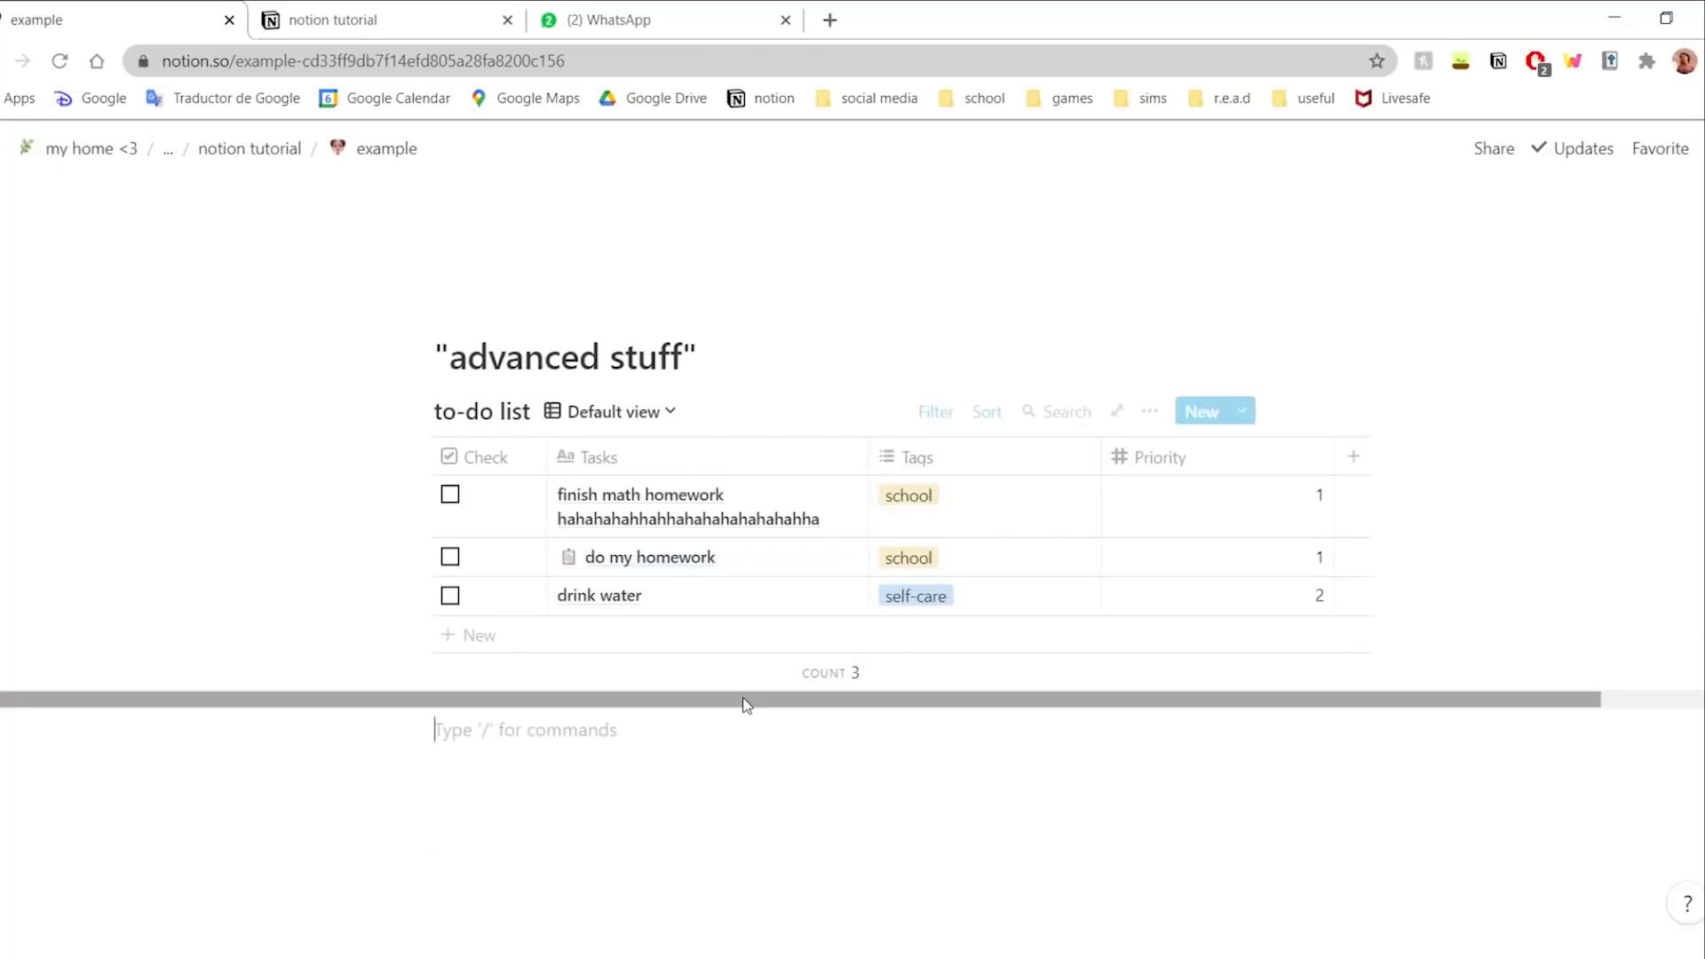
type("/")
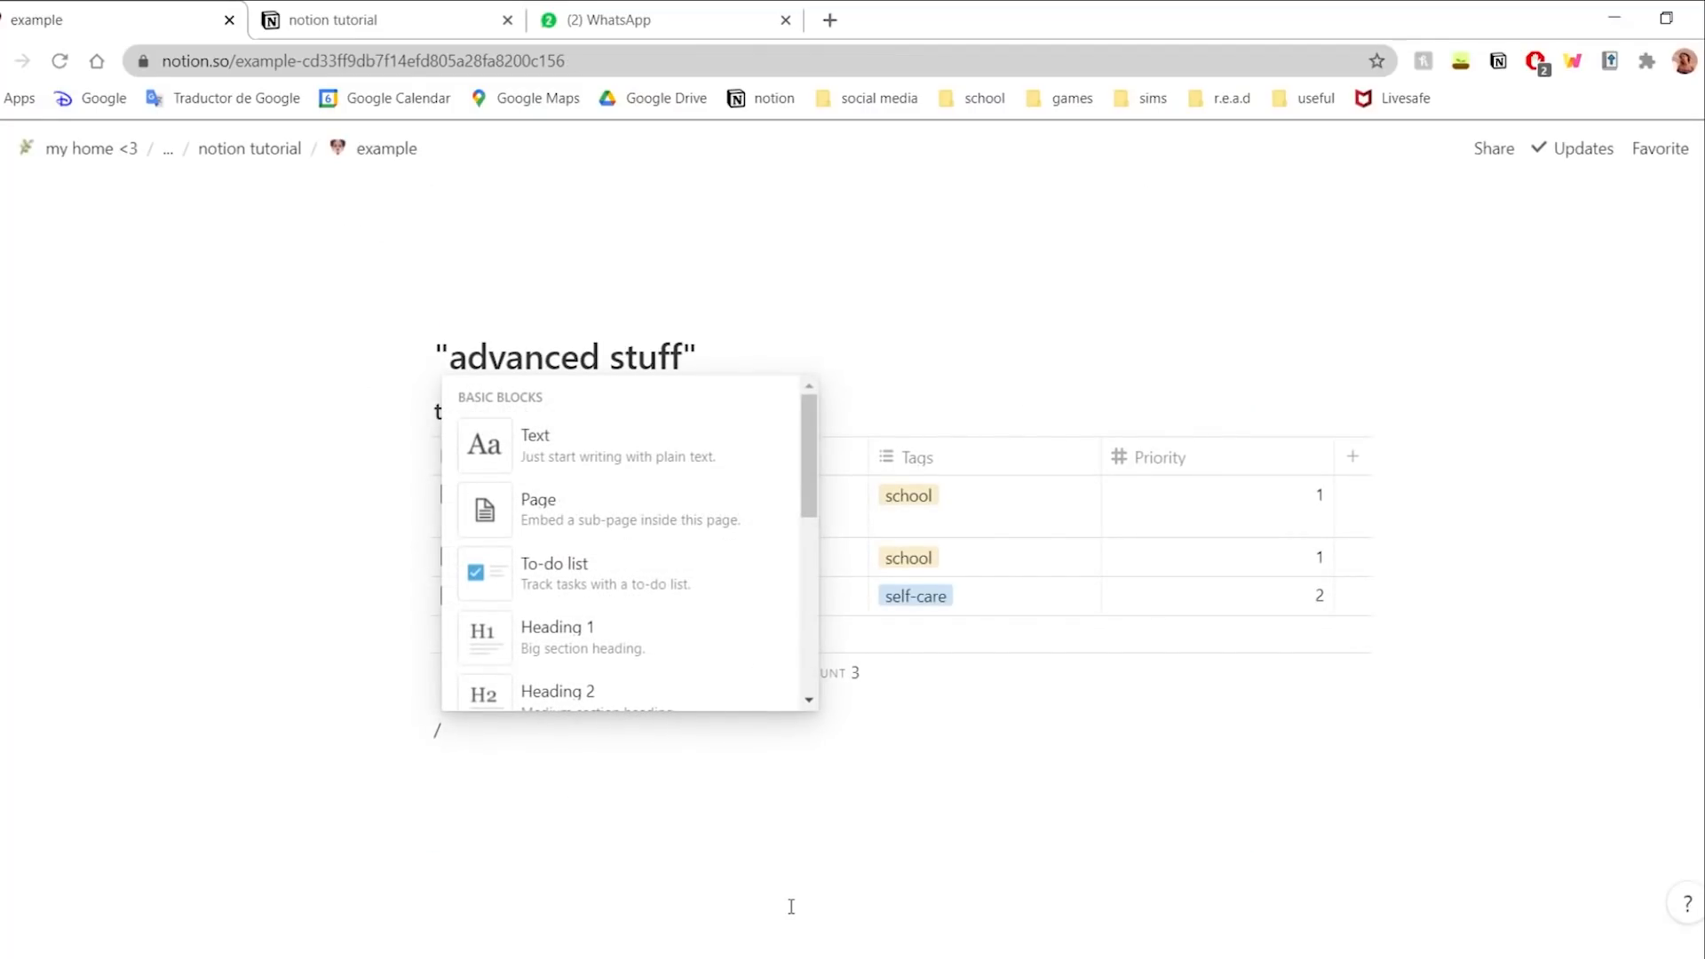
type("dat")
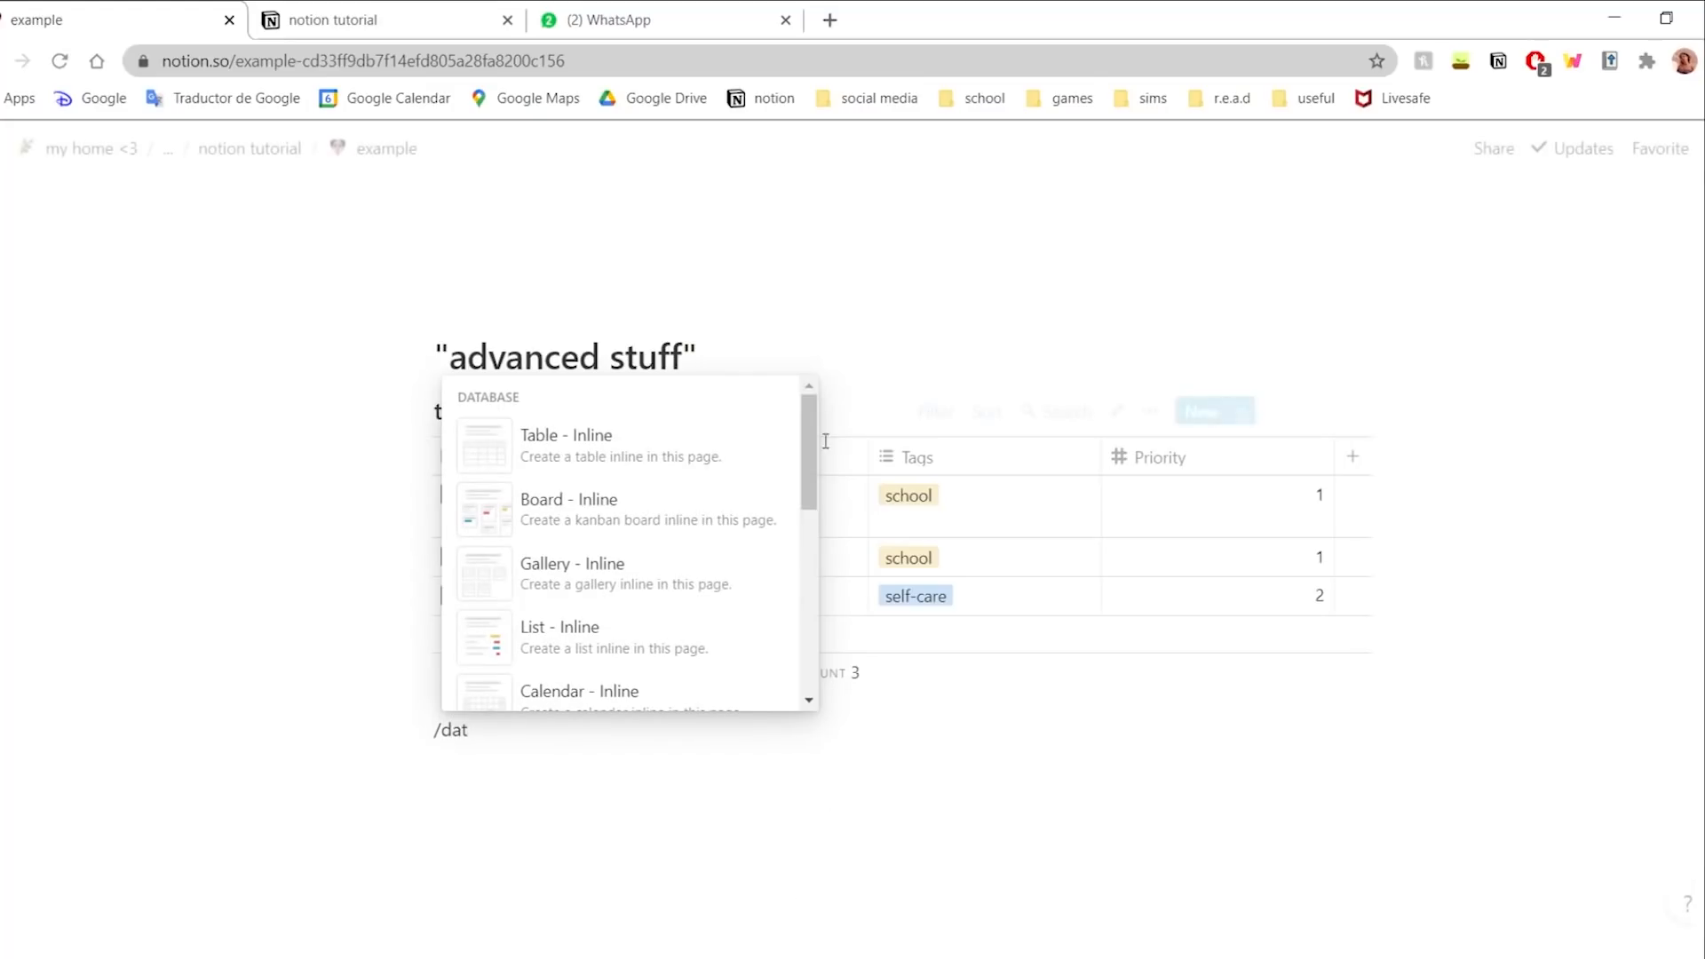
left_click(598, 502)
scroll(747, 533, "down", 2)
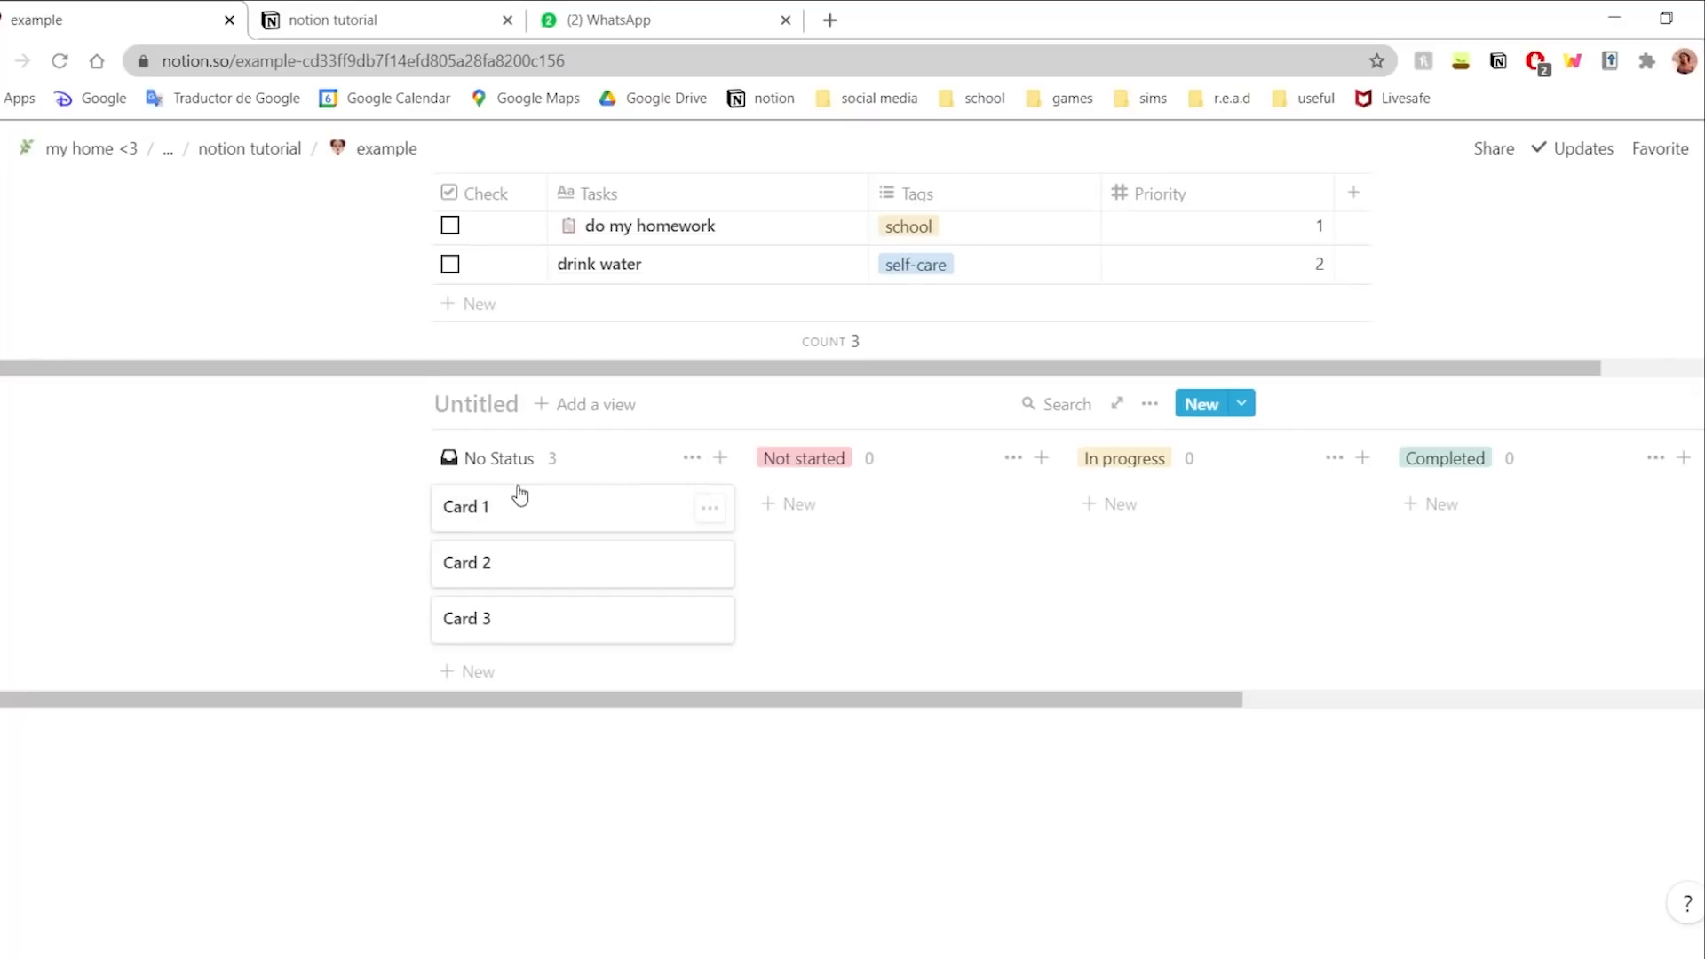
type("to-do list 2")
- Move Card 1 to In progress and Card 2 to Not started on the "to-do list 2" board
scroll(924, 491, "up", 2)
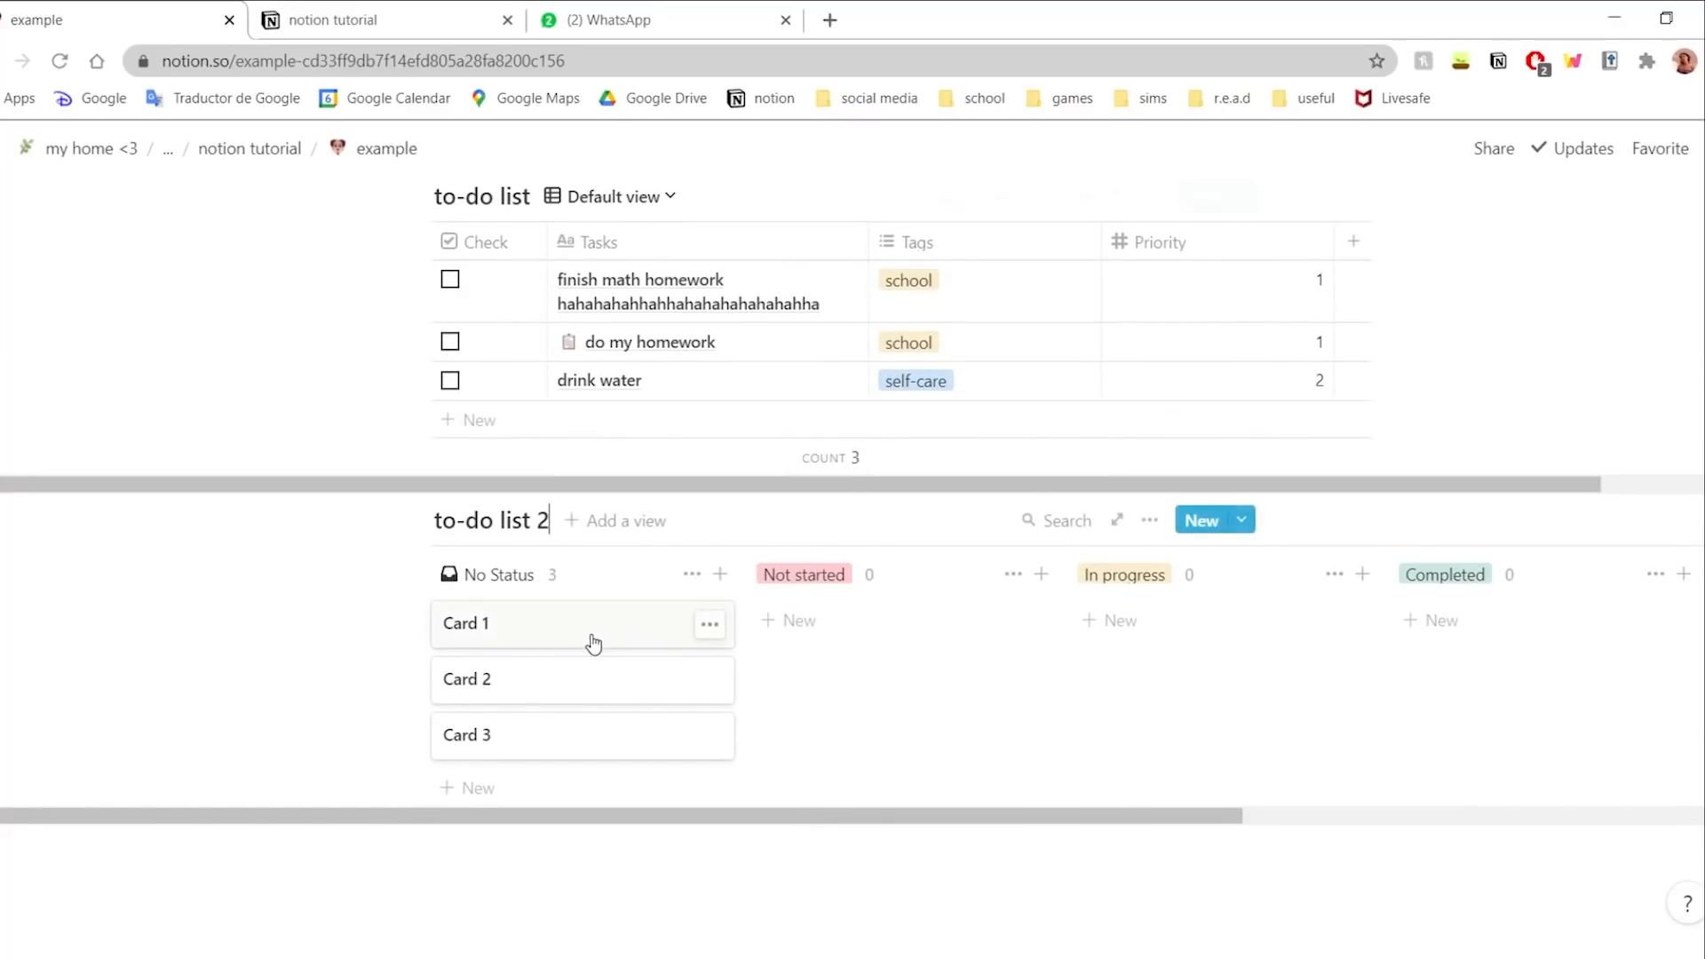
left_click_drag(672, 630, 1213, 624)
left_click_drag(563, 620, 781, 621)
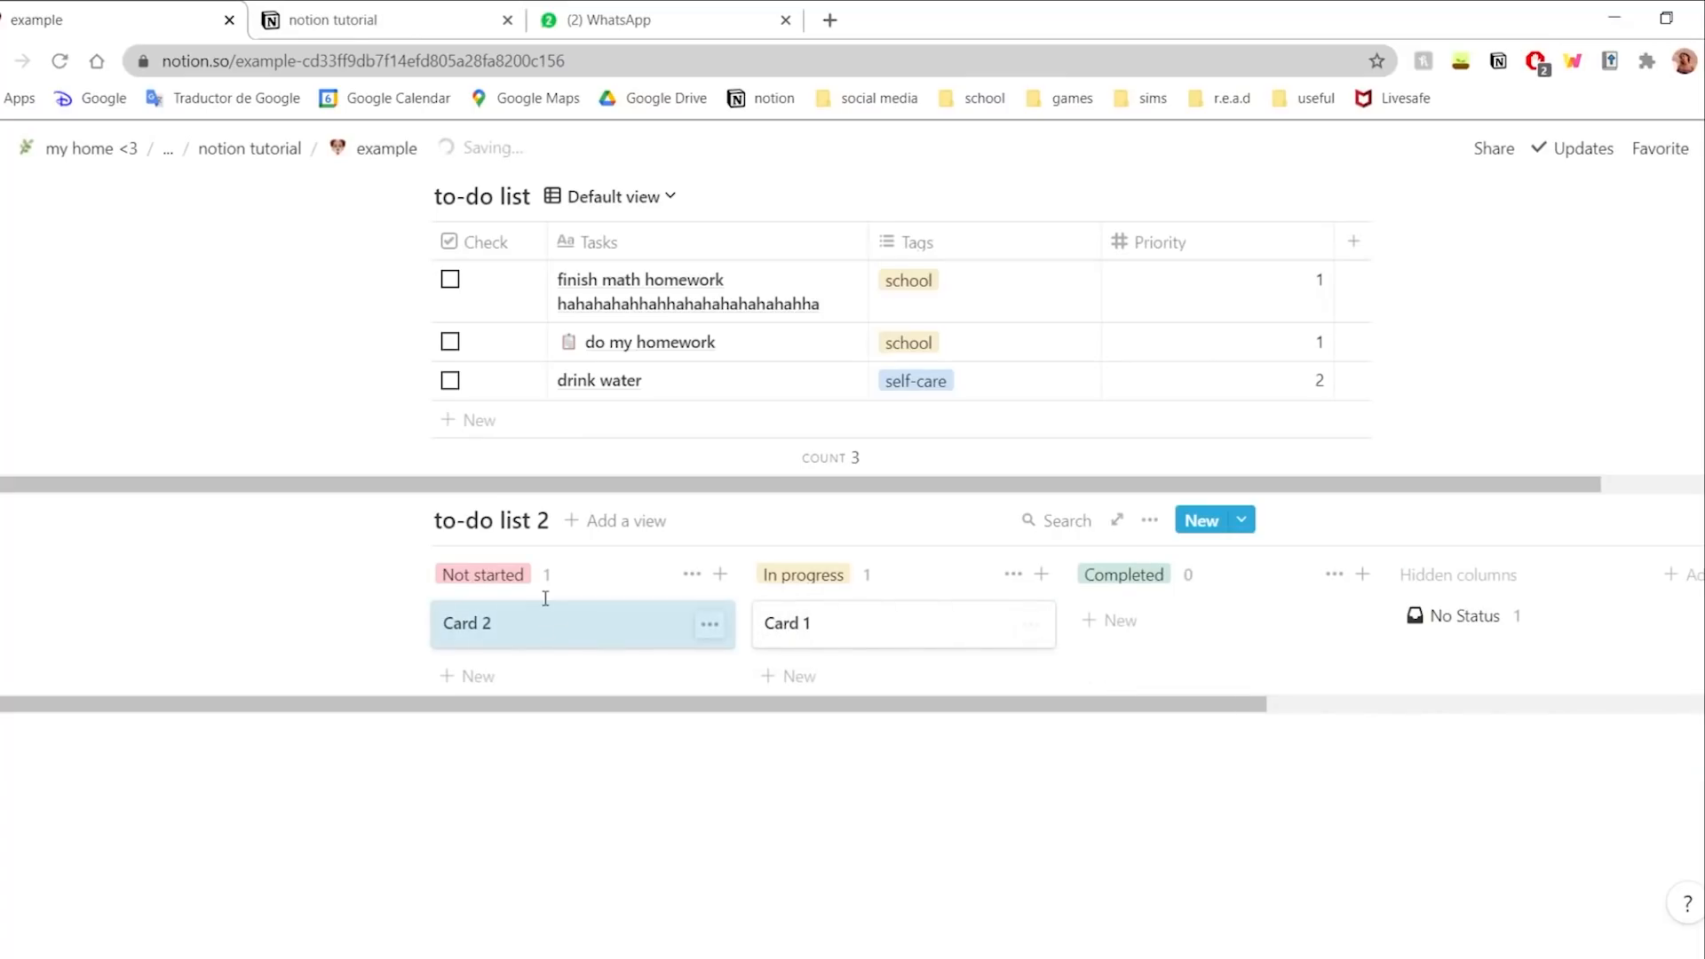
- Open Card 2 and add a new property of type Date
left_click(659, 621)
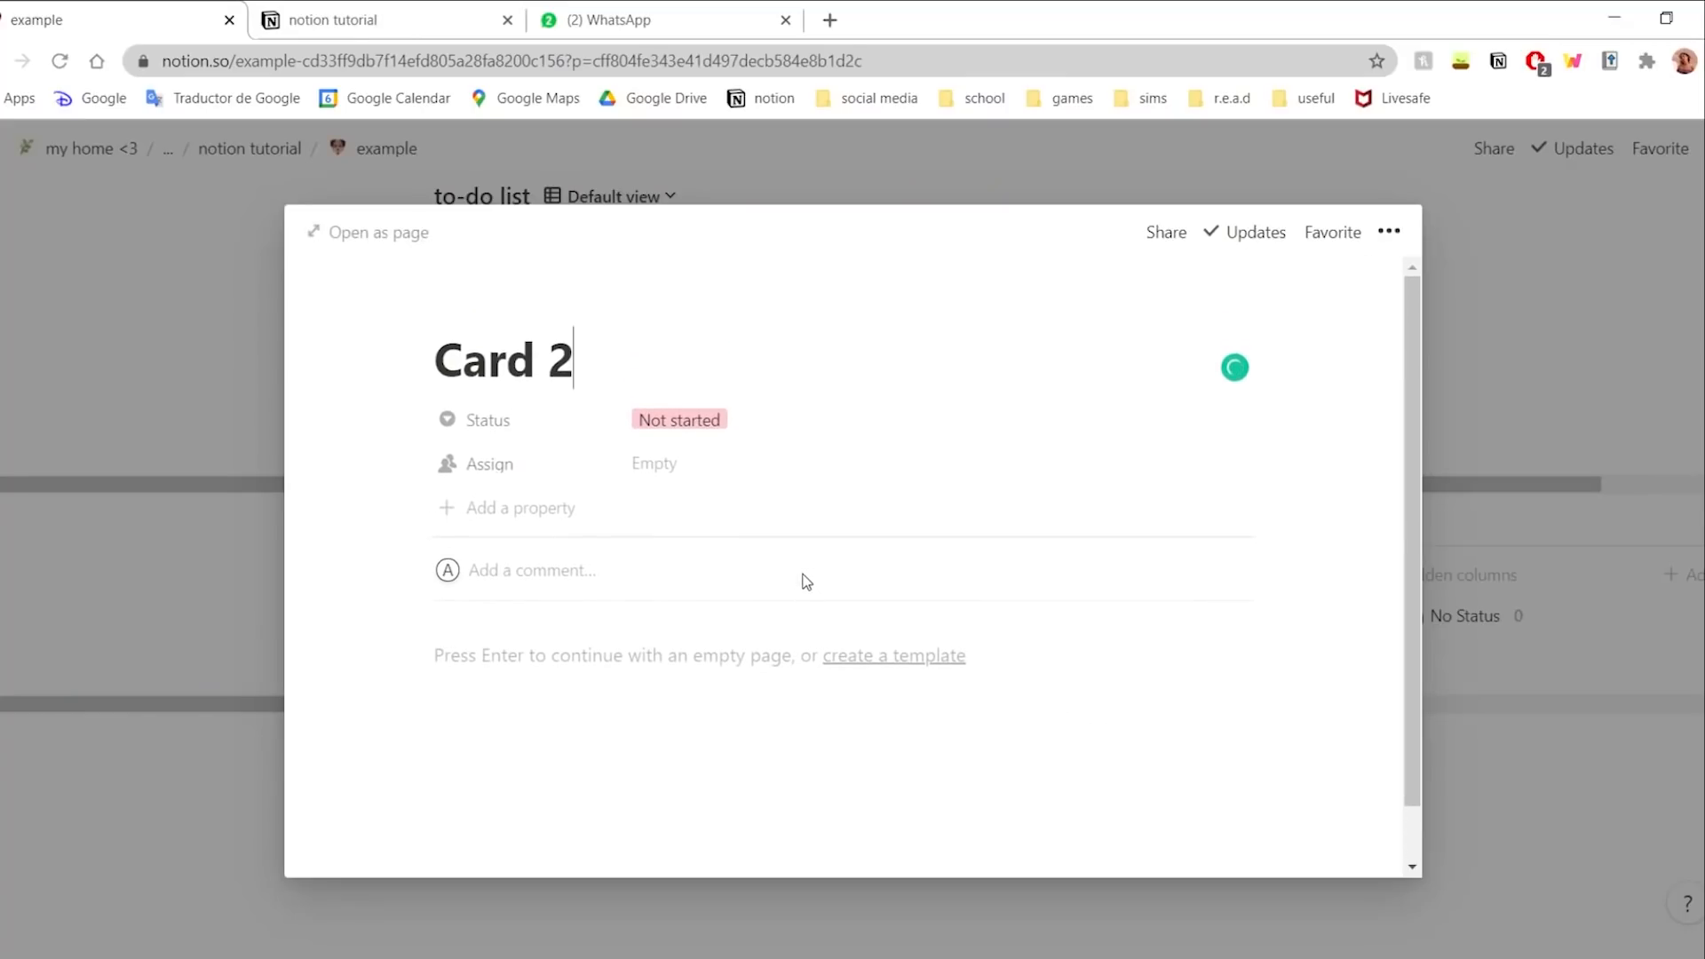
left_click(502, 508)
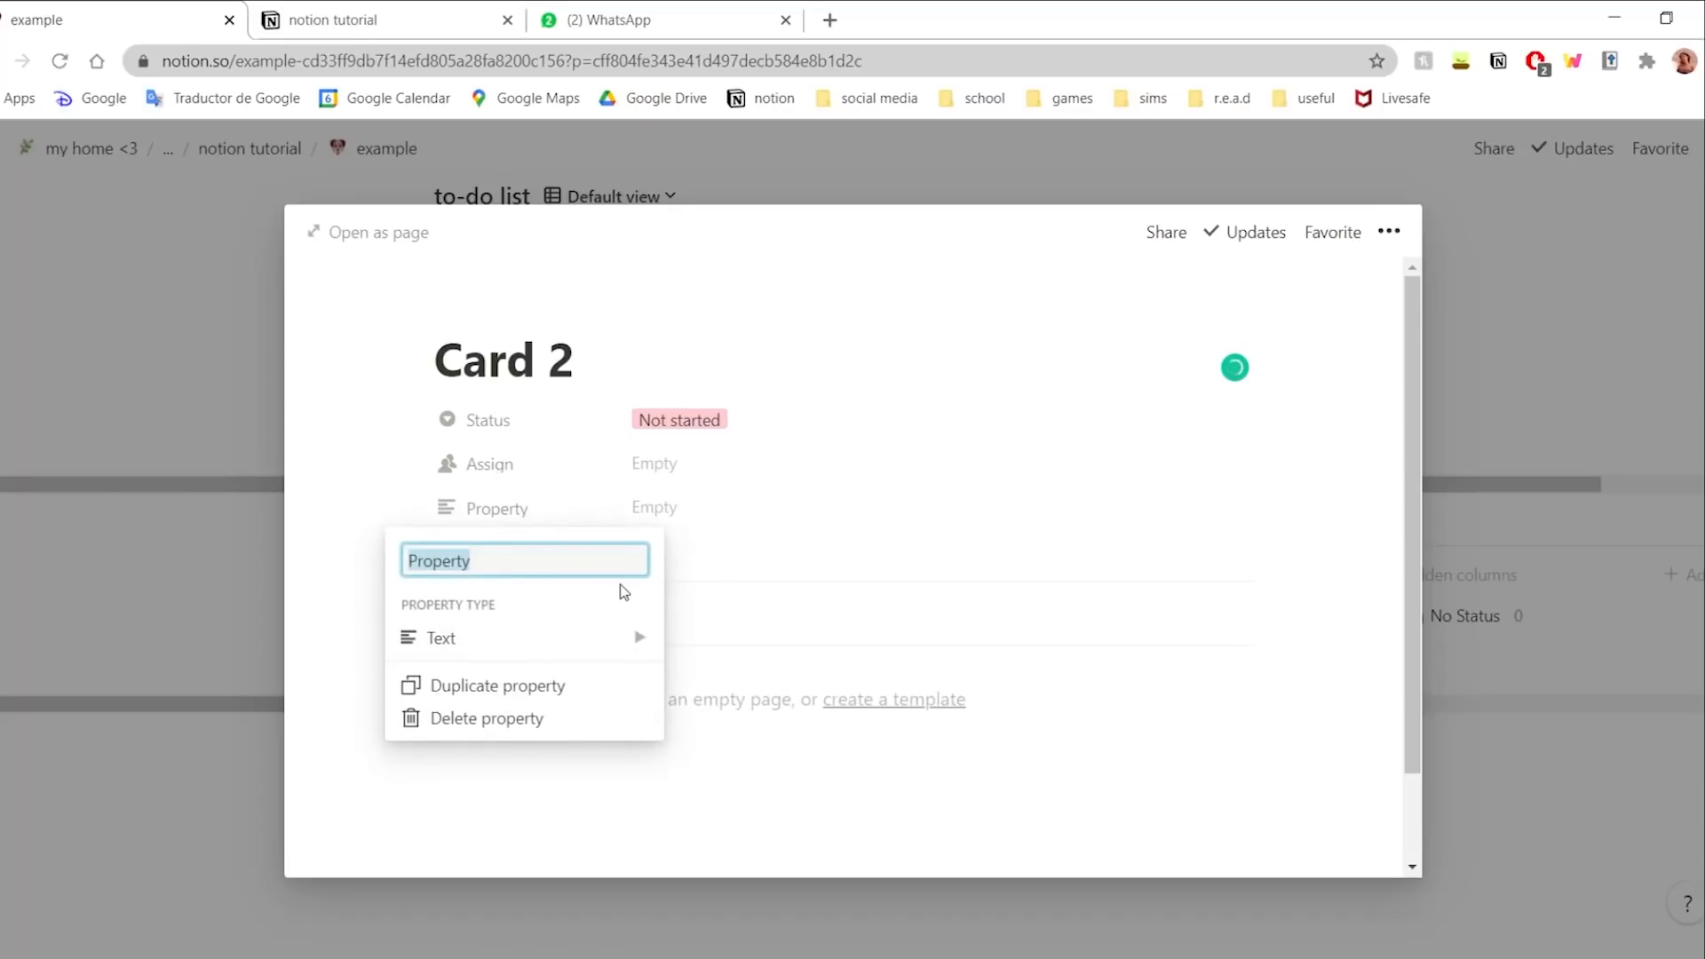
left_click(622, 637)
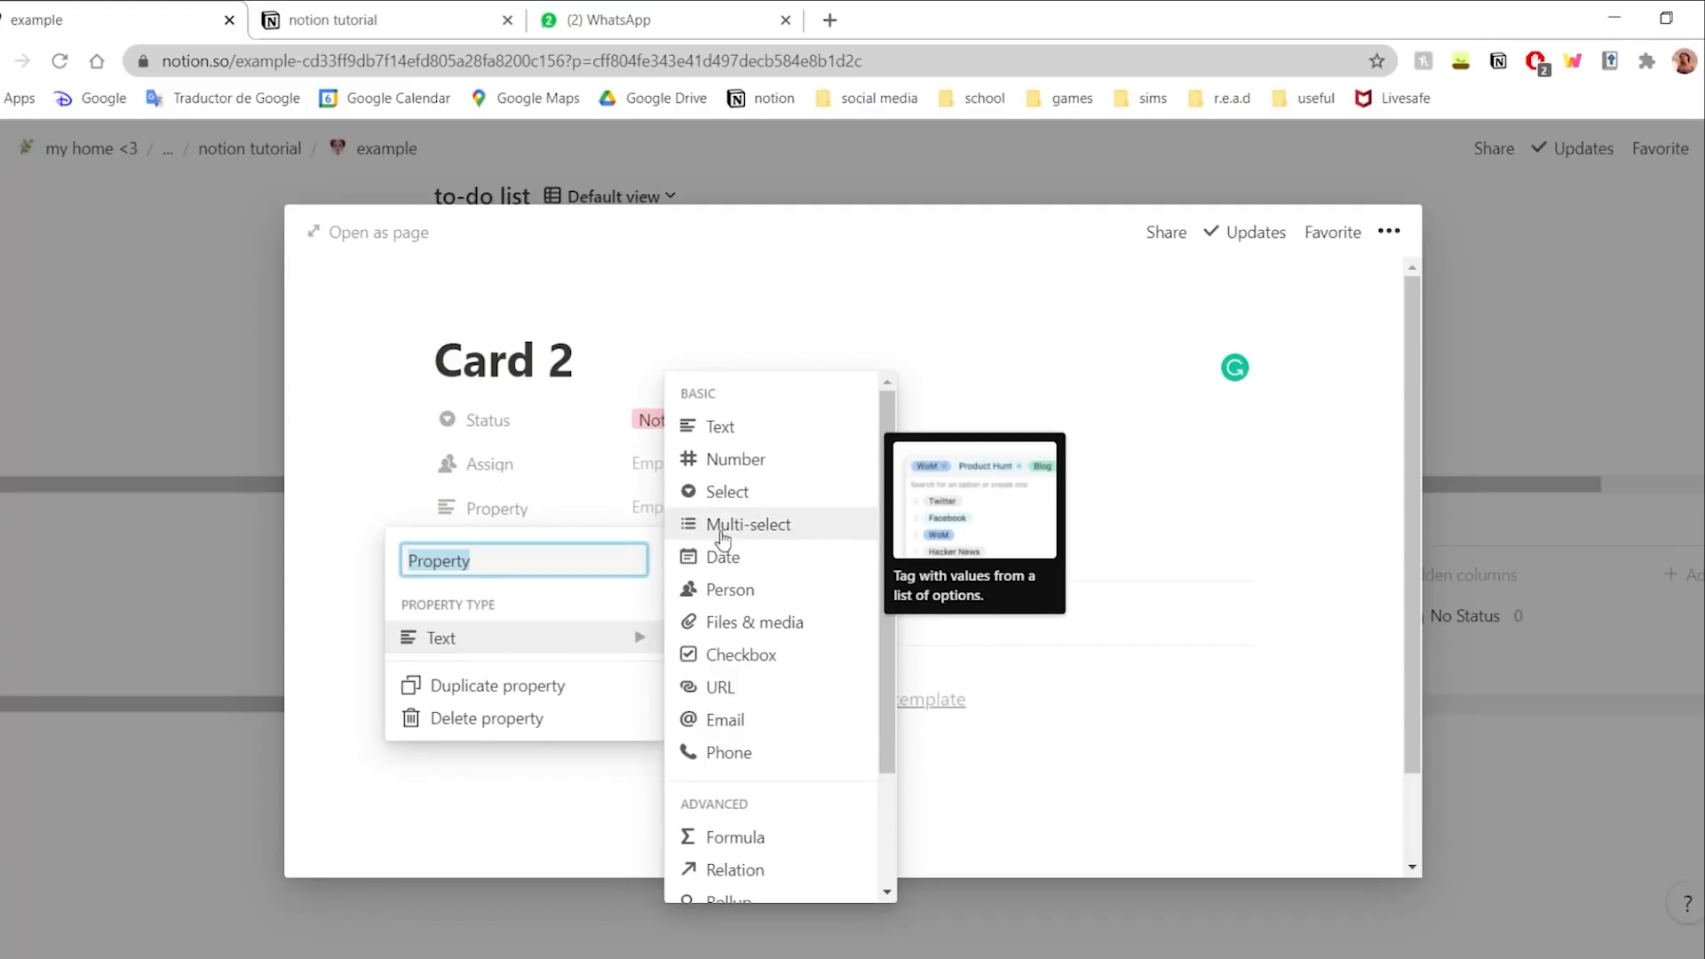
left_click(749, 552)
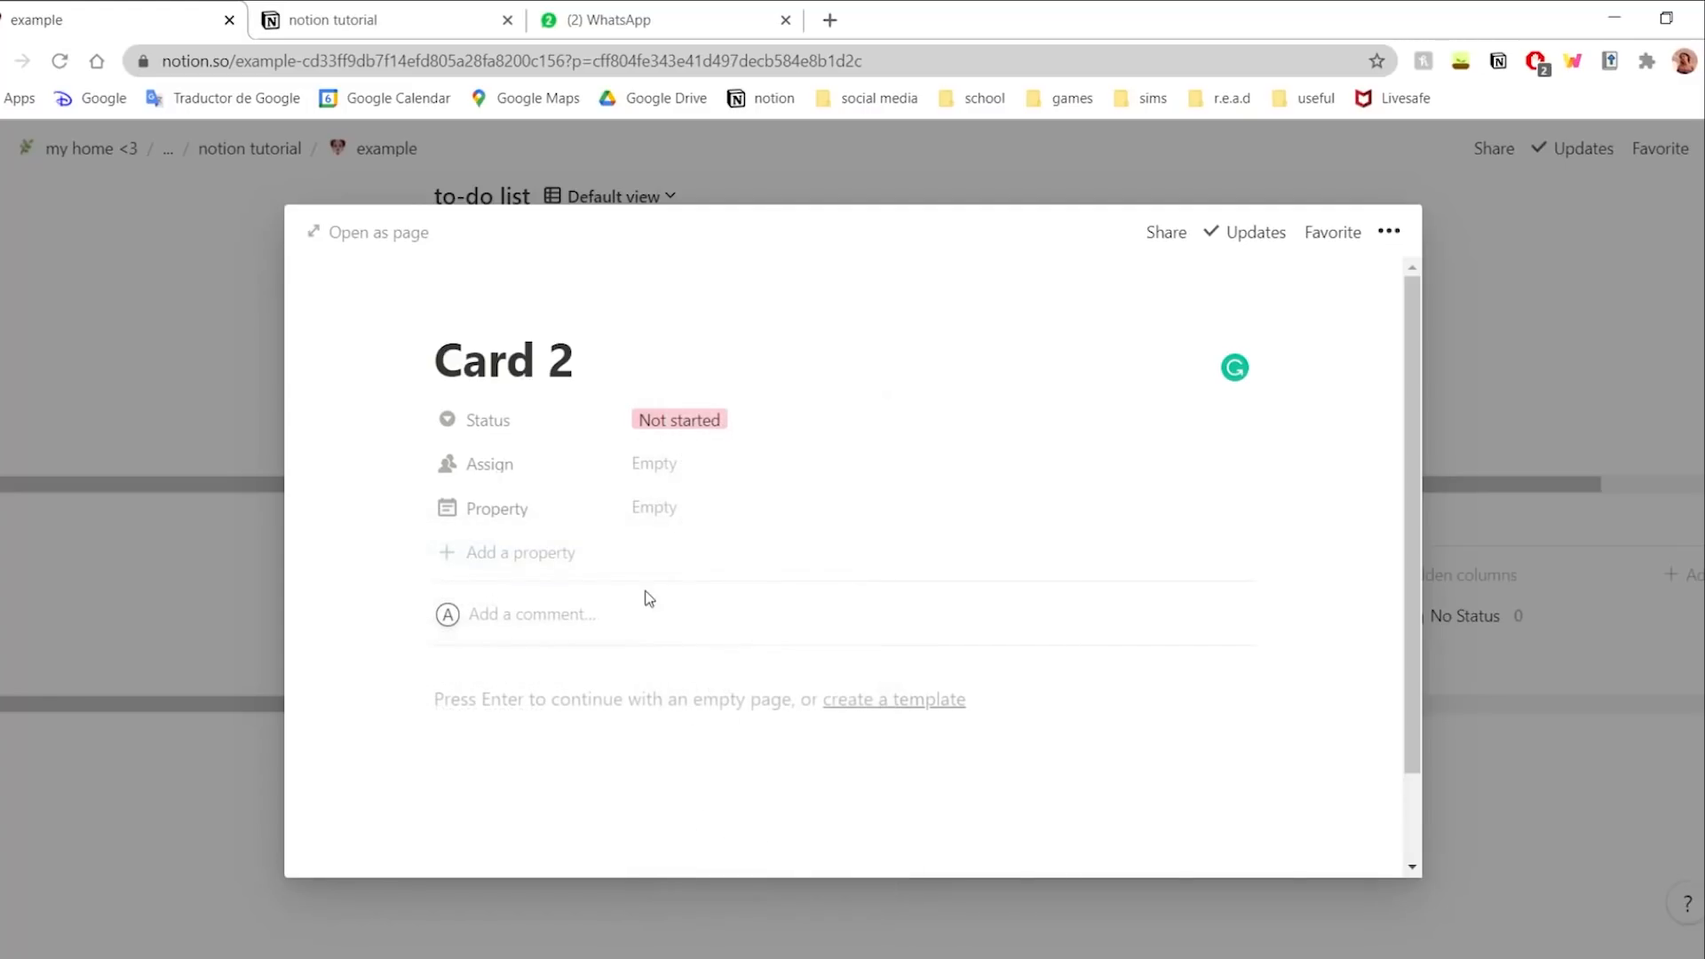
left_click(636, 526)
- Rename Card 2's new date property to "Due date", set it to Nov 14, 2020, and return to the board
left_click(506, 508)
left_click(533, 509)
type("D")
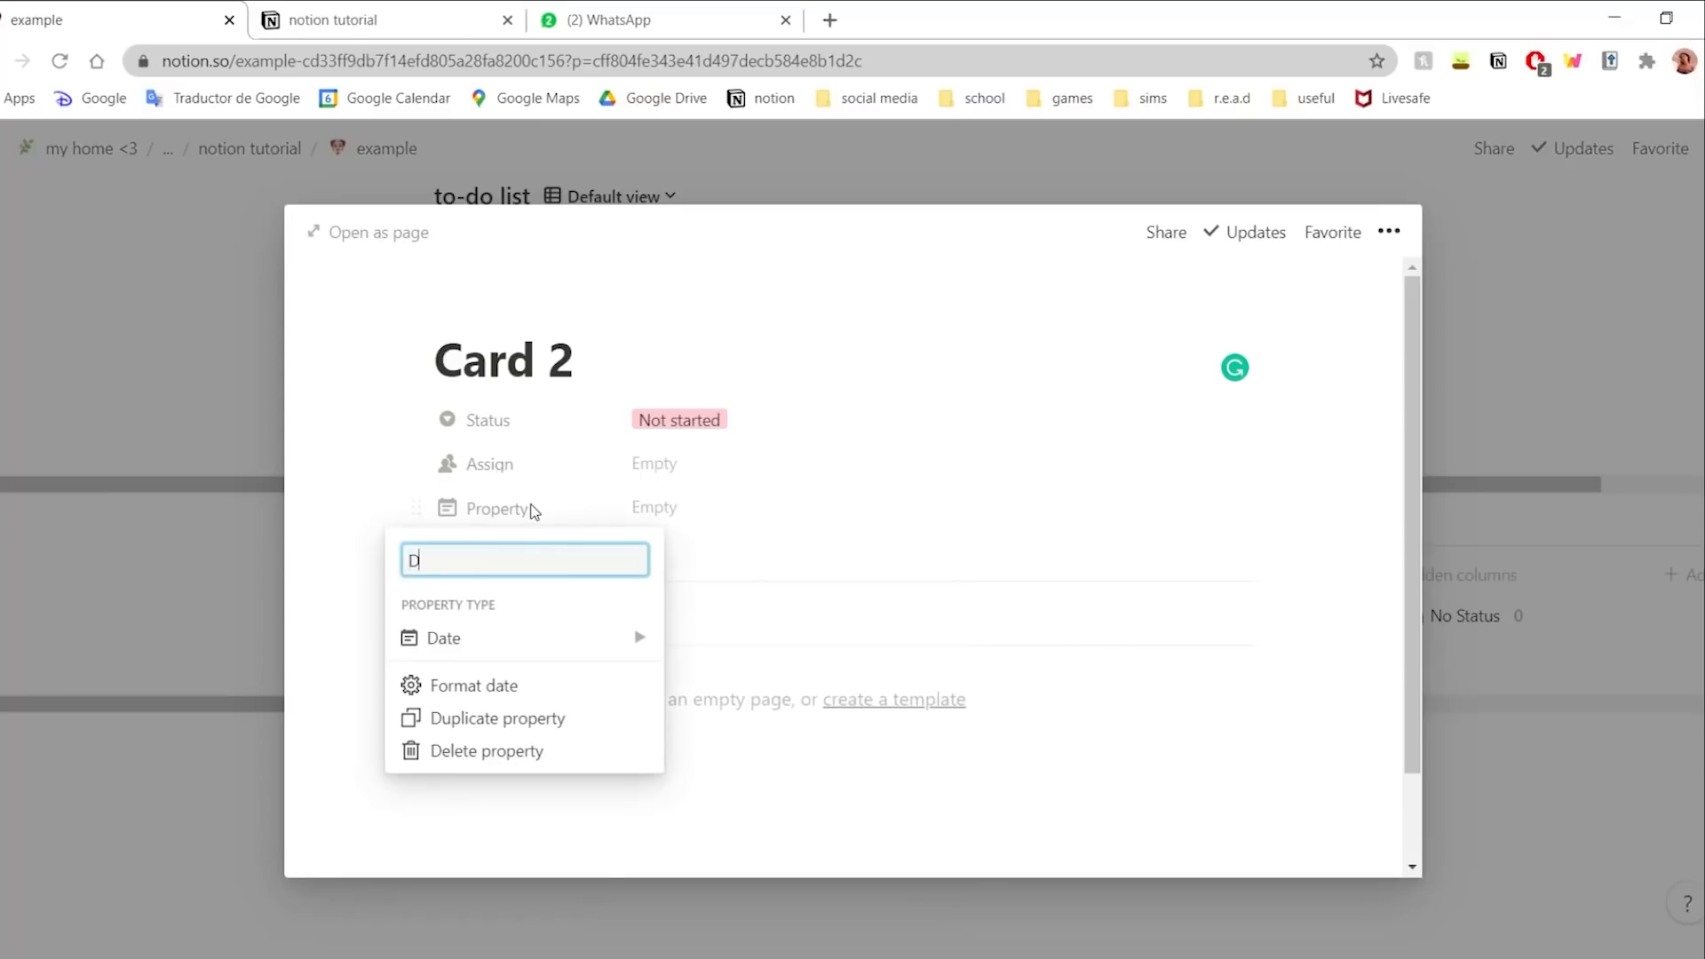
type("ate")
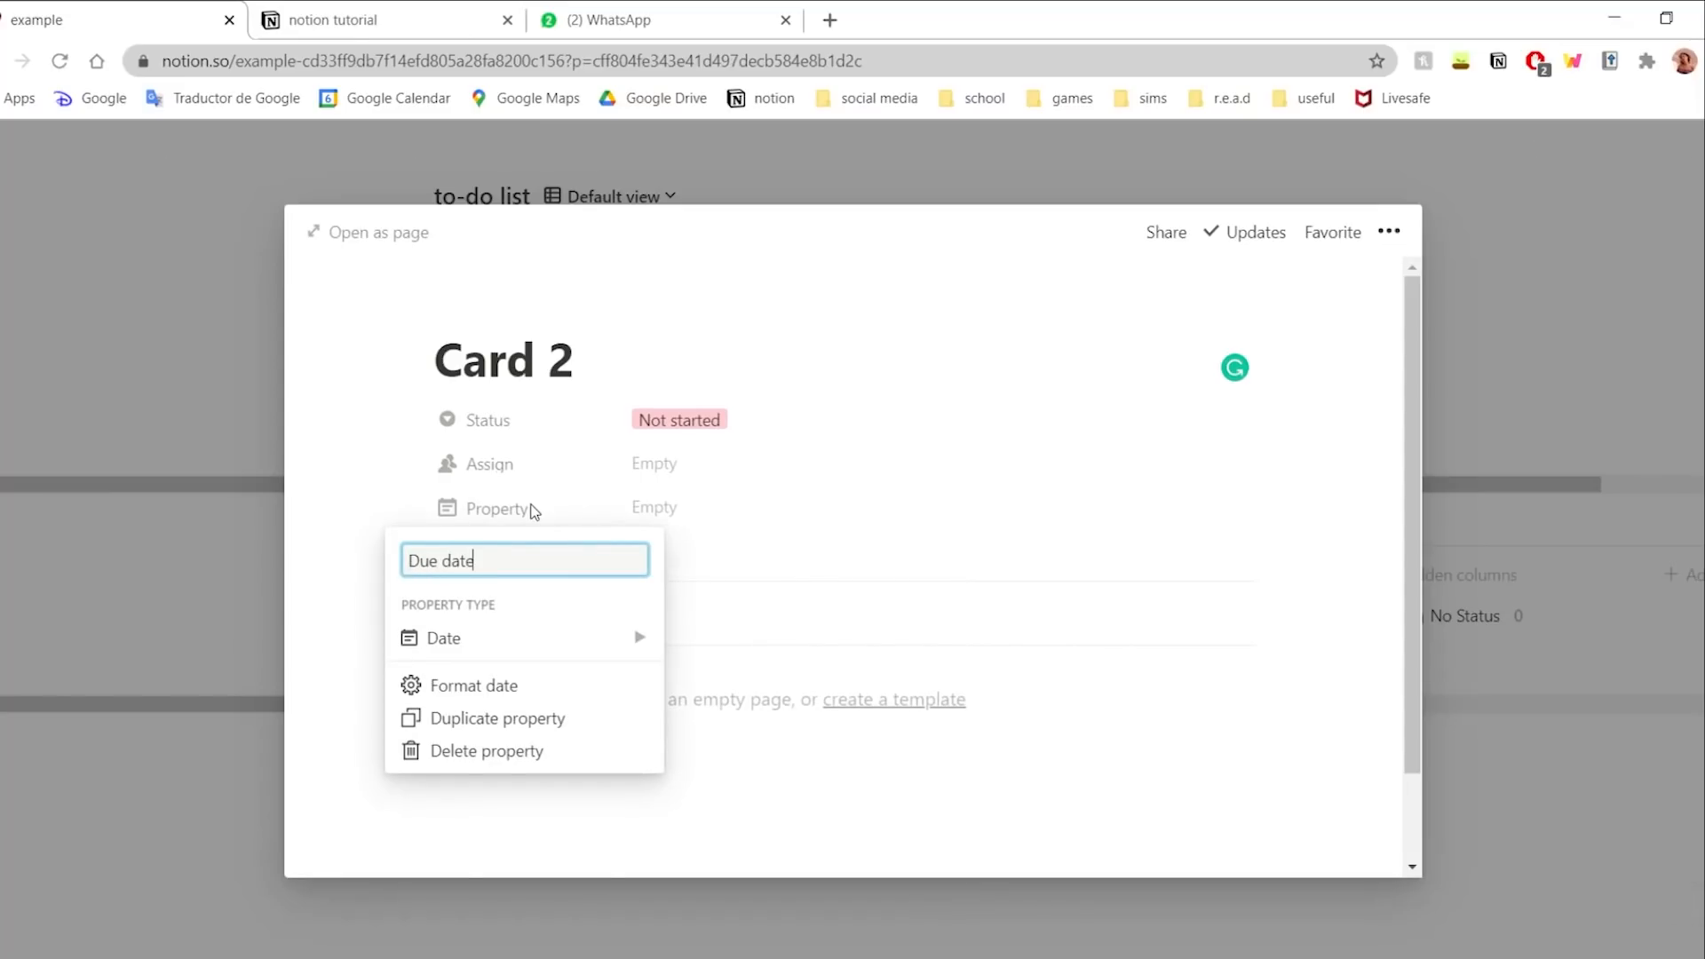
key("Return")
left_click(1504, 653)
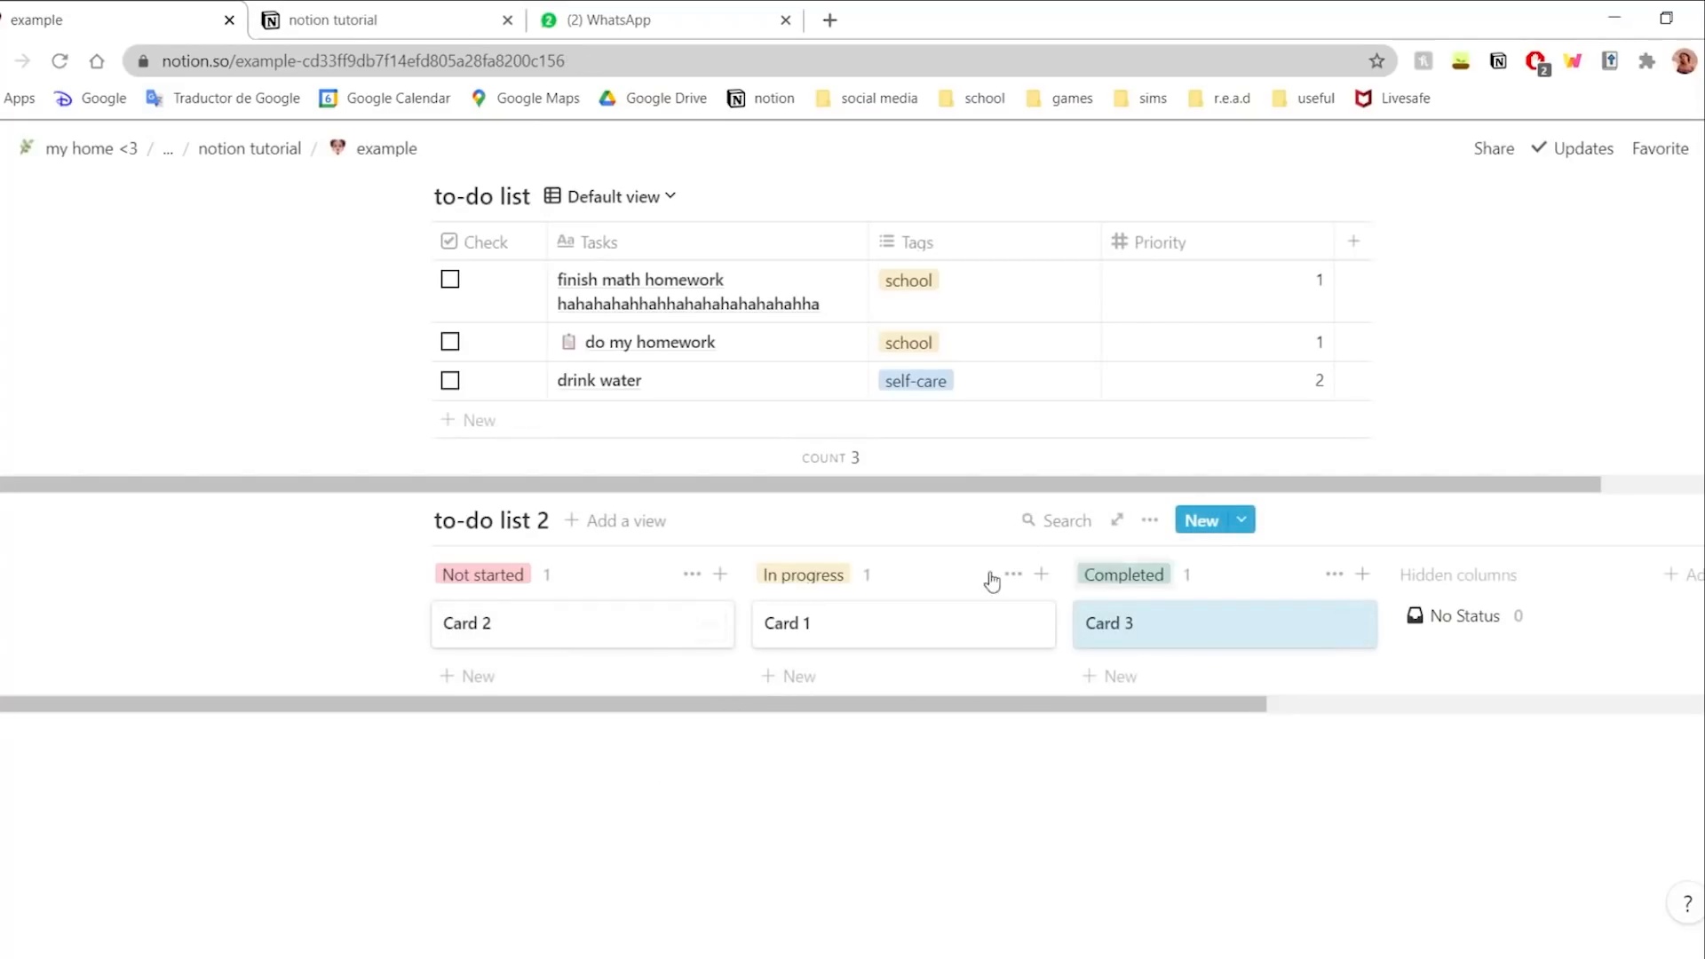
- Show the Due date property on the cards of the "to-do list 2" board
left_click(1153, 527)
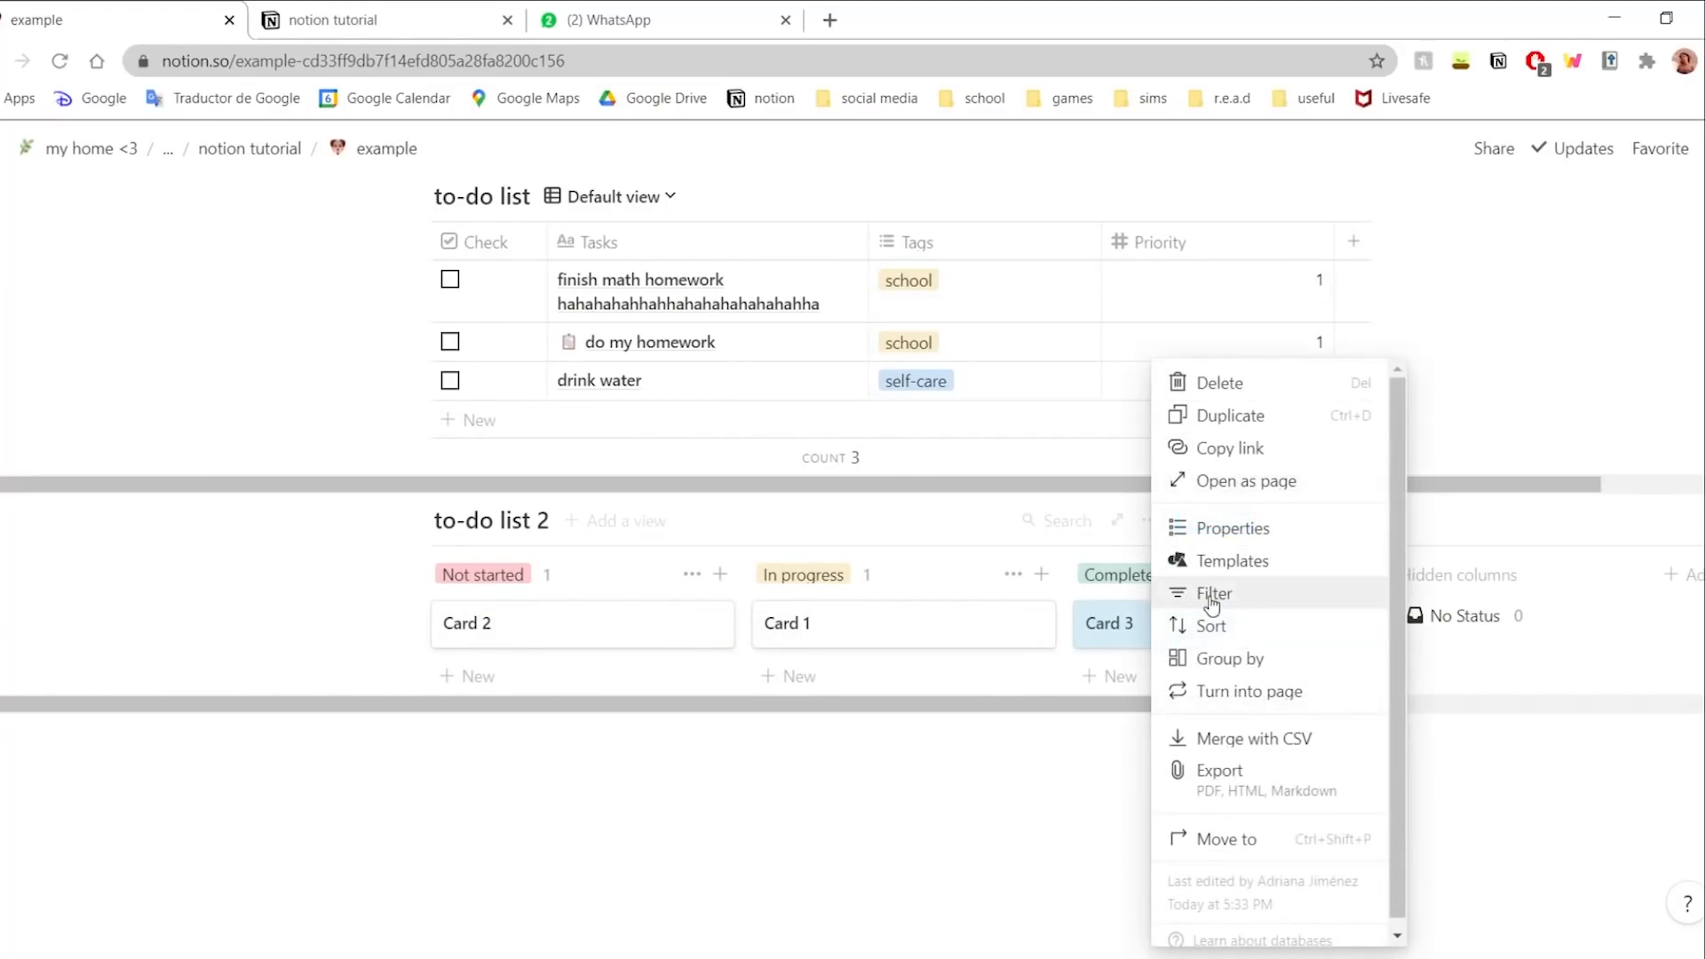
left_click(1230, 527)
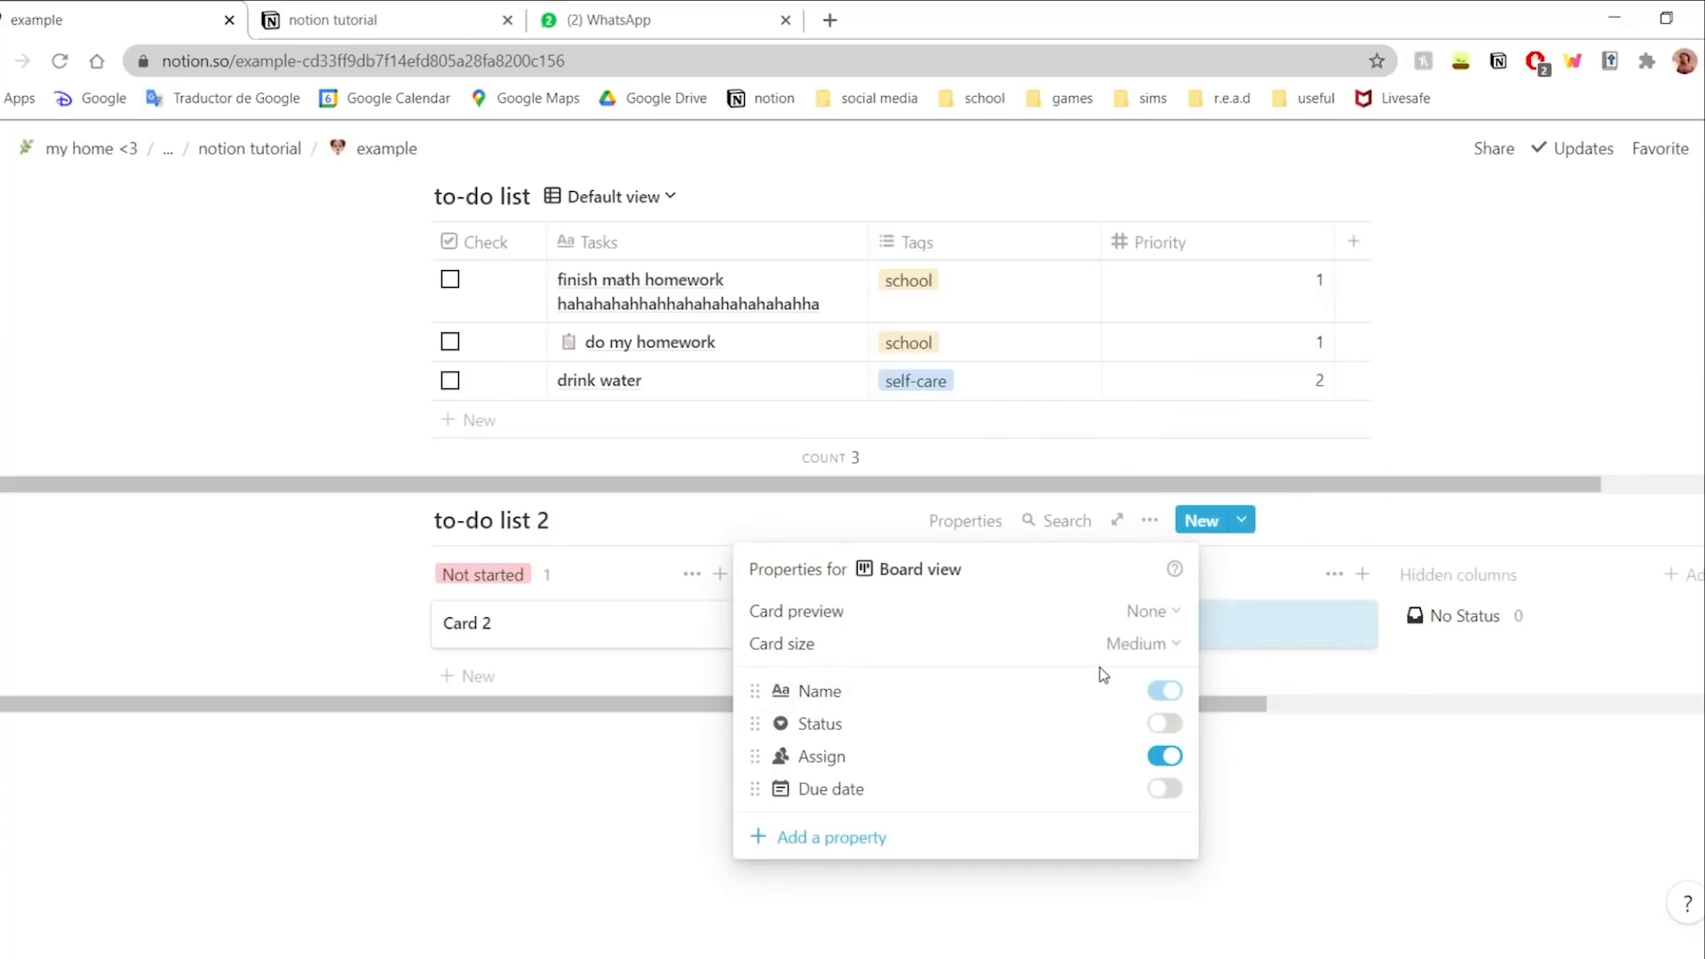
left_click(1167, 789)
left_click(586, 743)
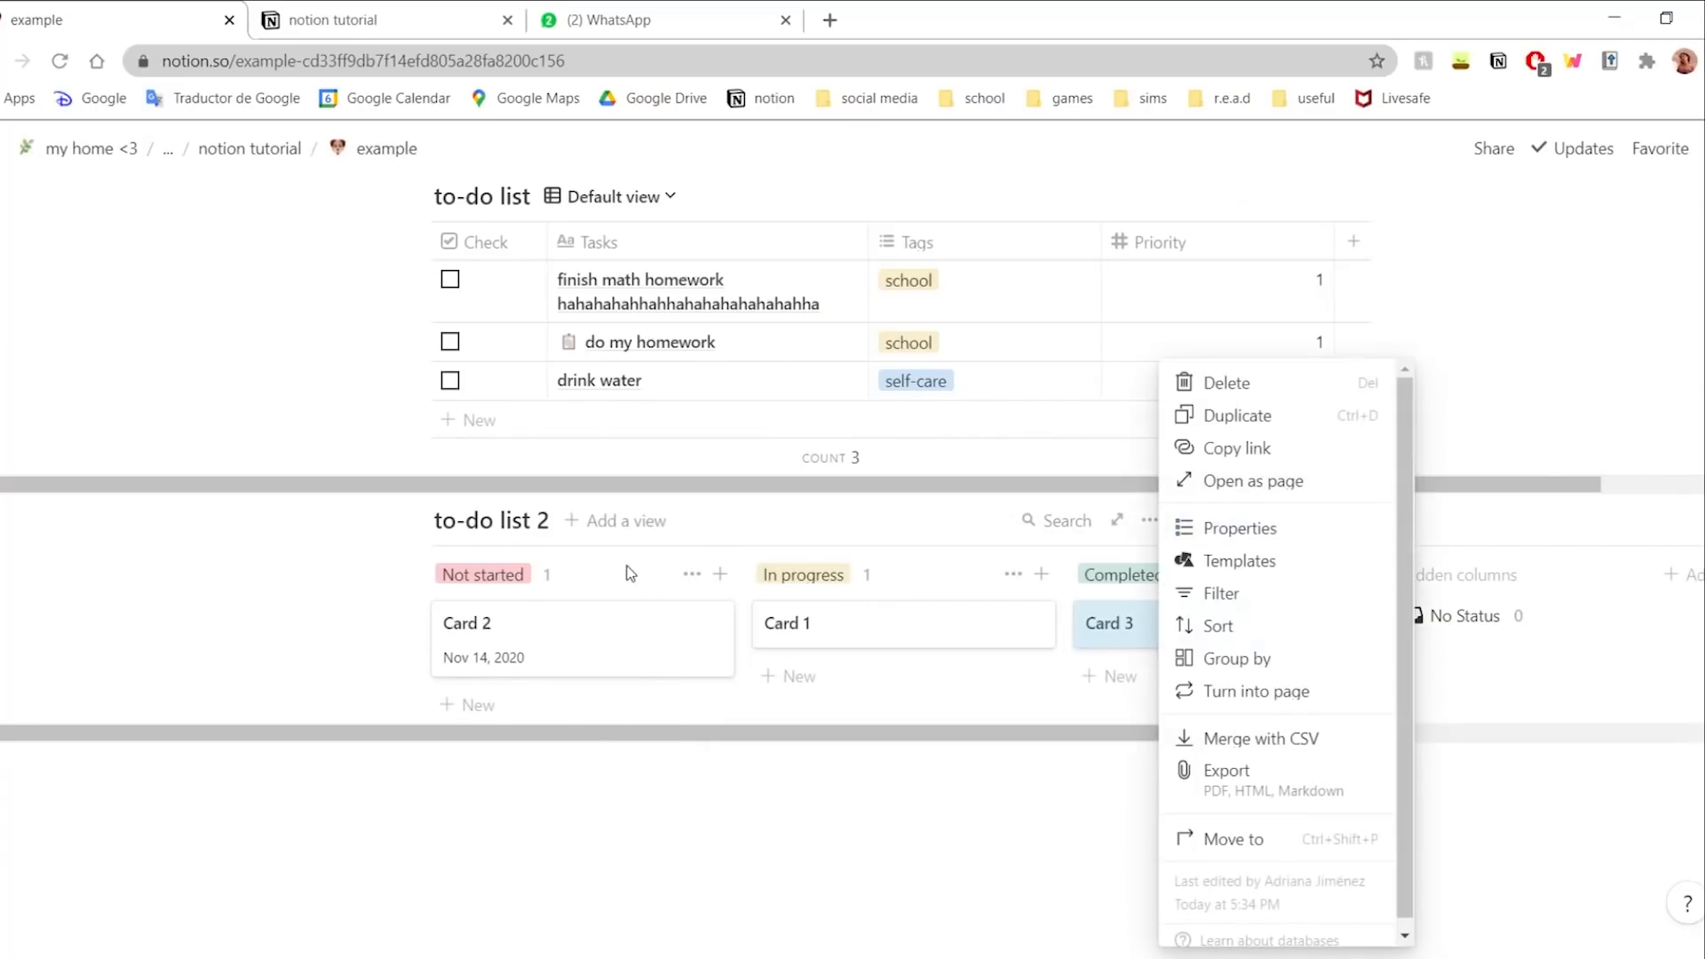
- Rename the board columns Not started, In progress and Completed to "english", "math" and "biology"
left_click(481, 577)
left_click(478, 576)
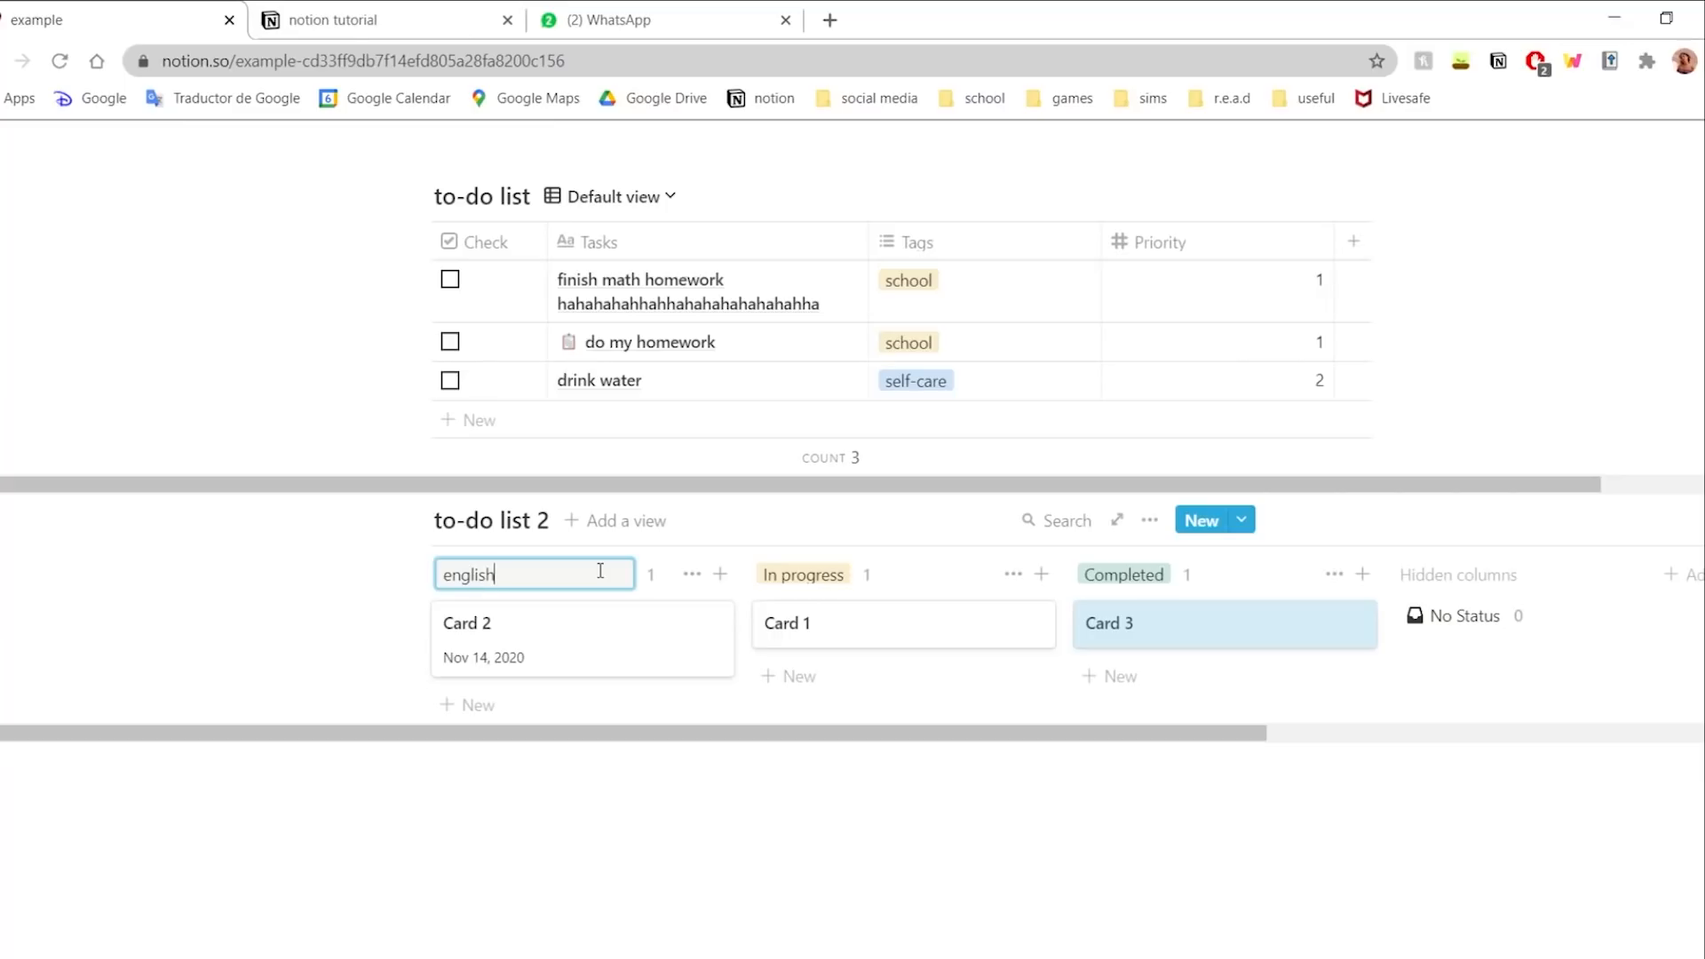
left_click(804, 575)
type("math")
left_click(1153, 577)
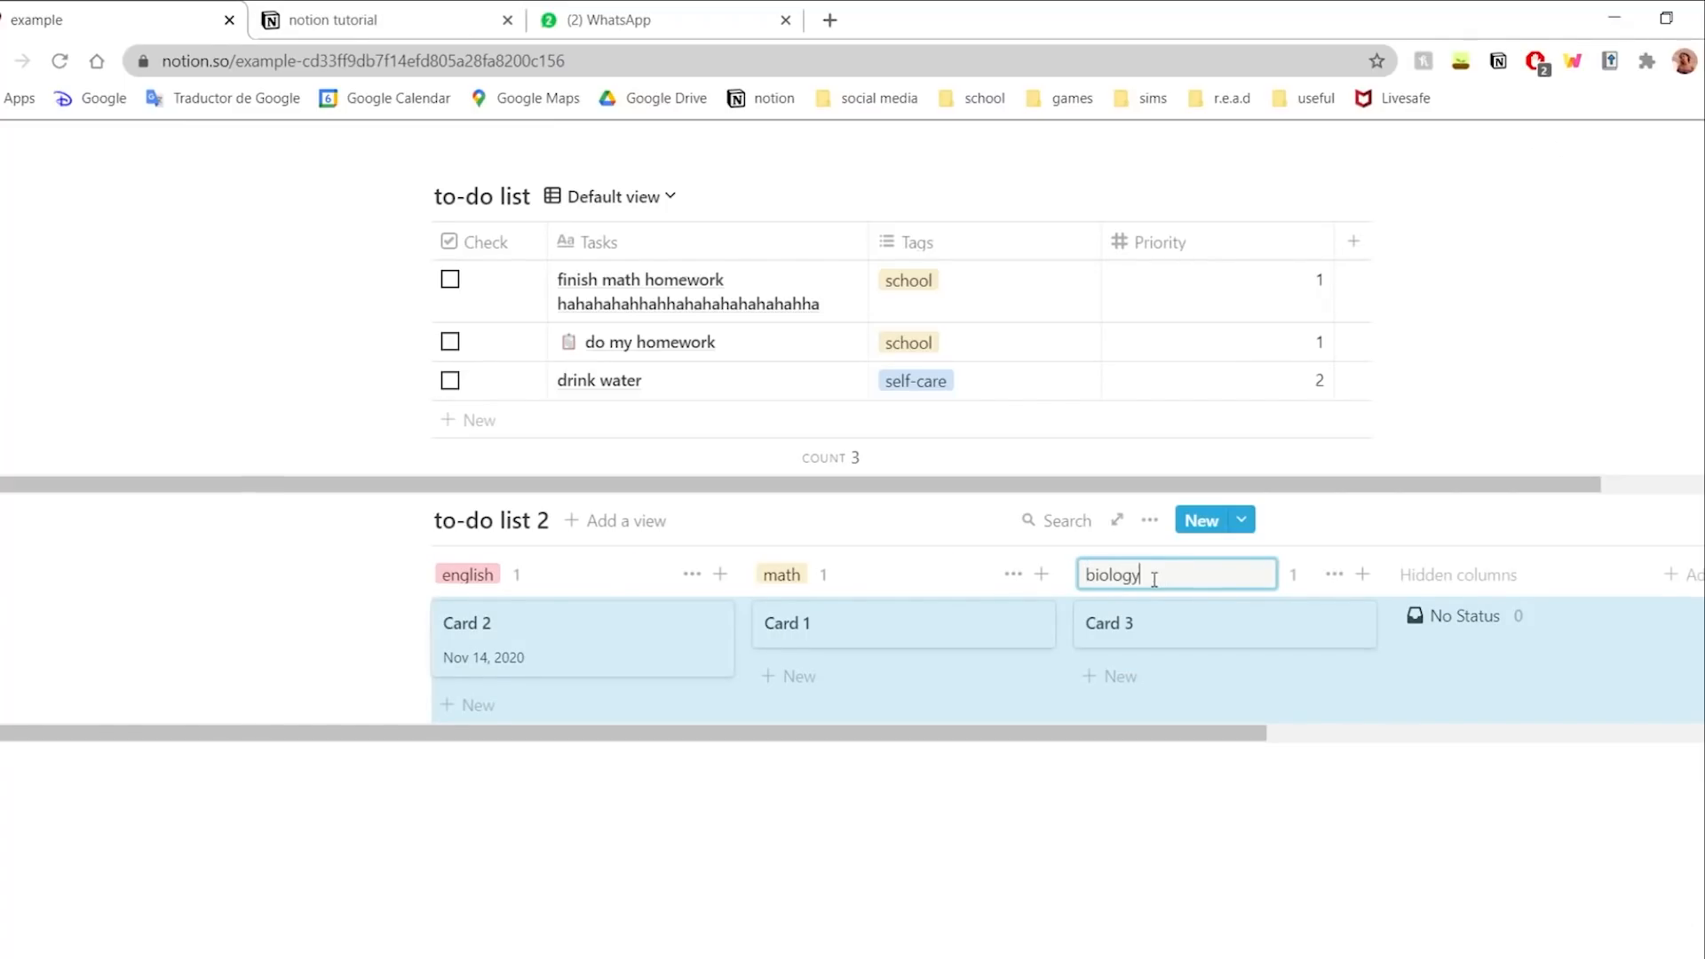
left_click(491, 753)
- View Card 2's properties, return to the board, and retitle it "assignments"
left_click(529, 629)
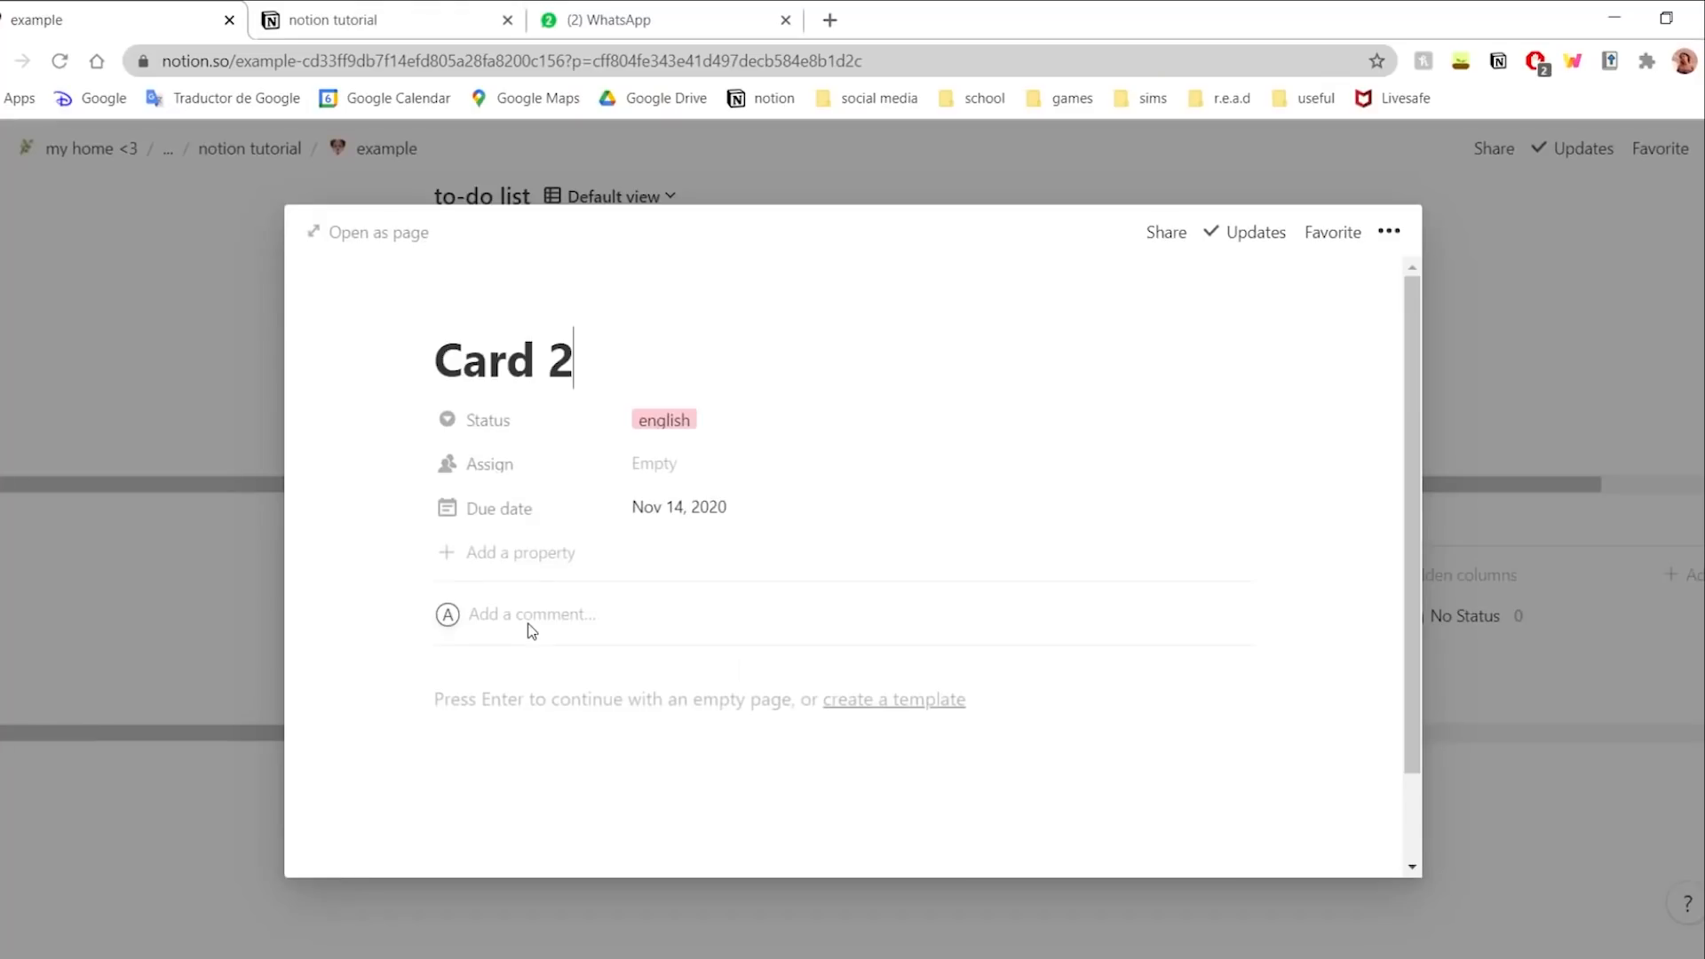
left_click(1453, 562)
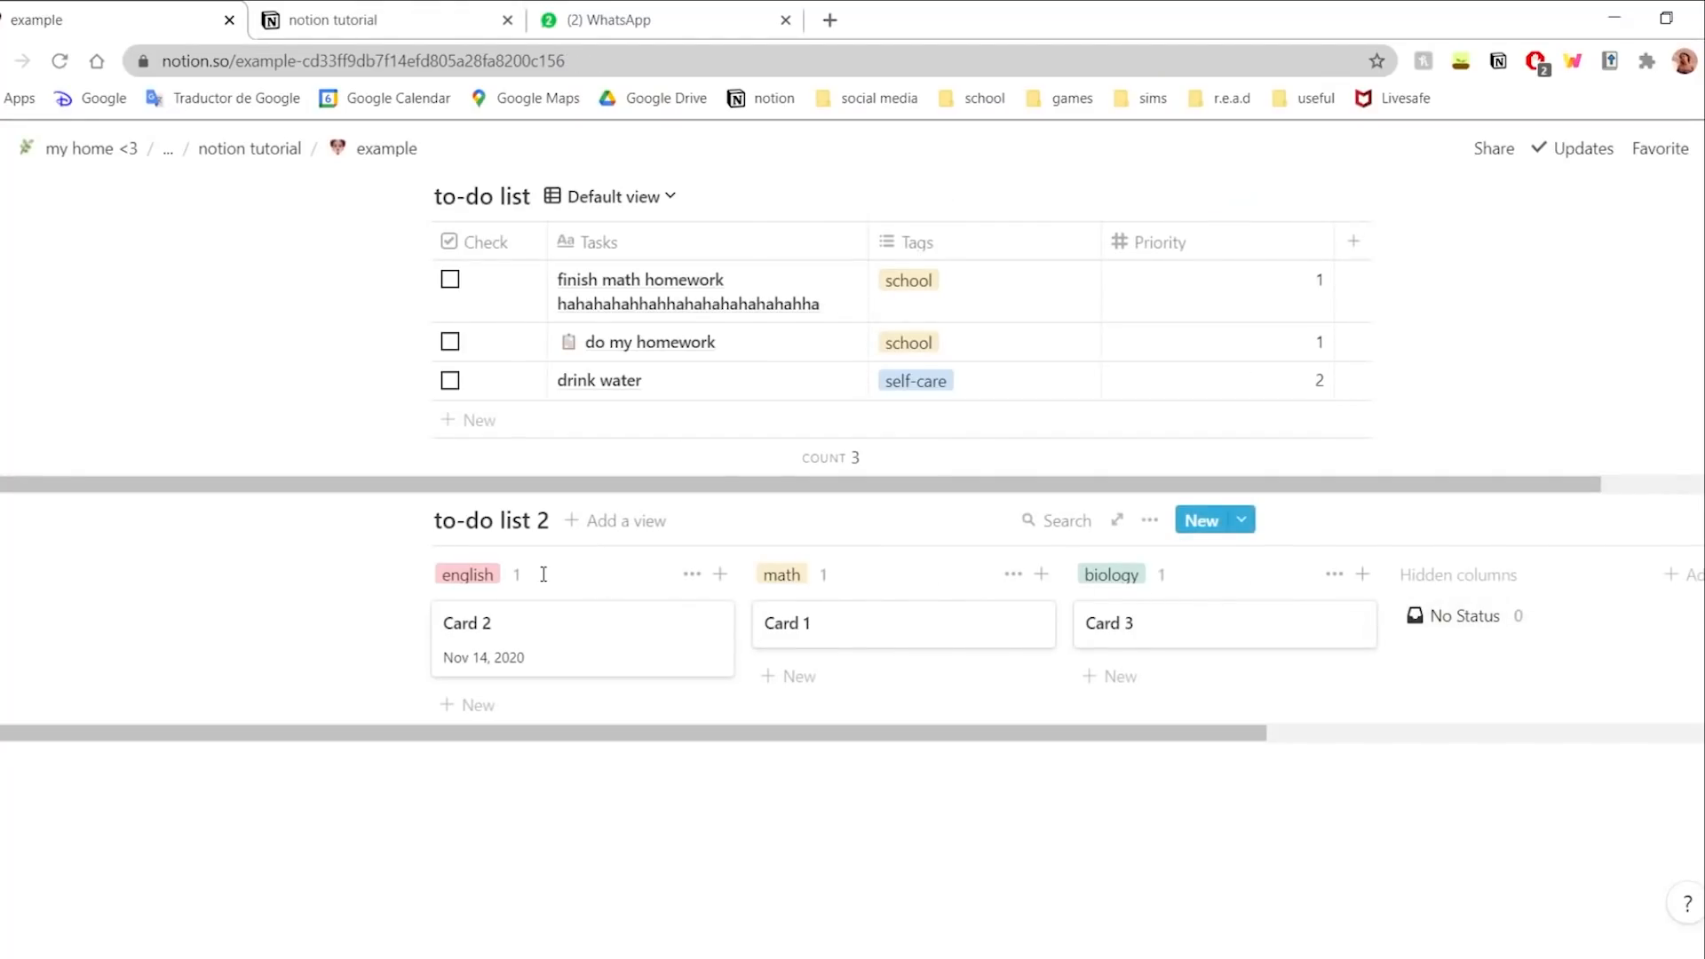
type("assignments")
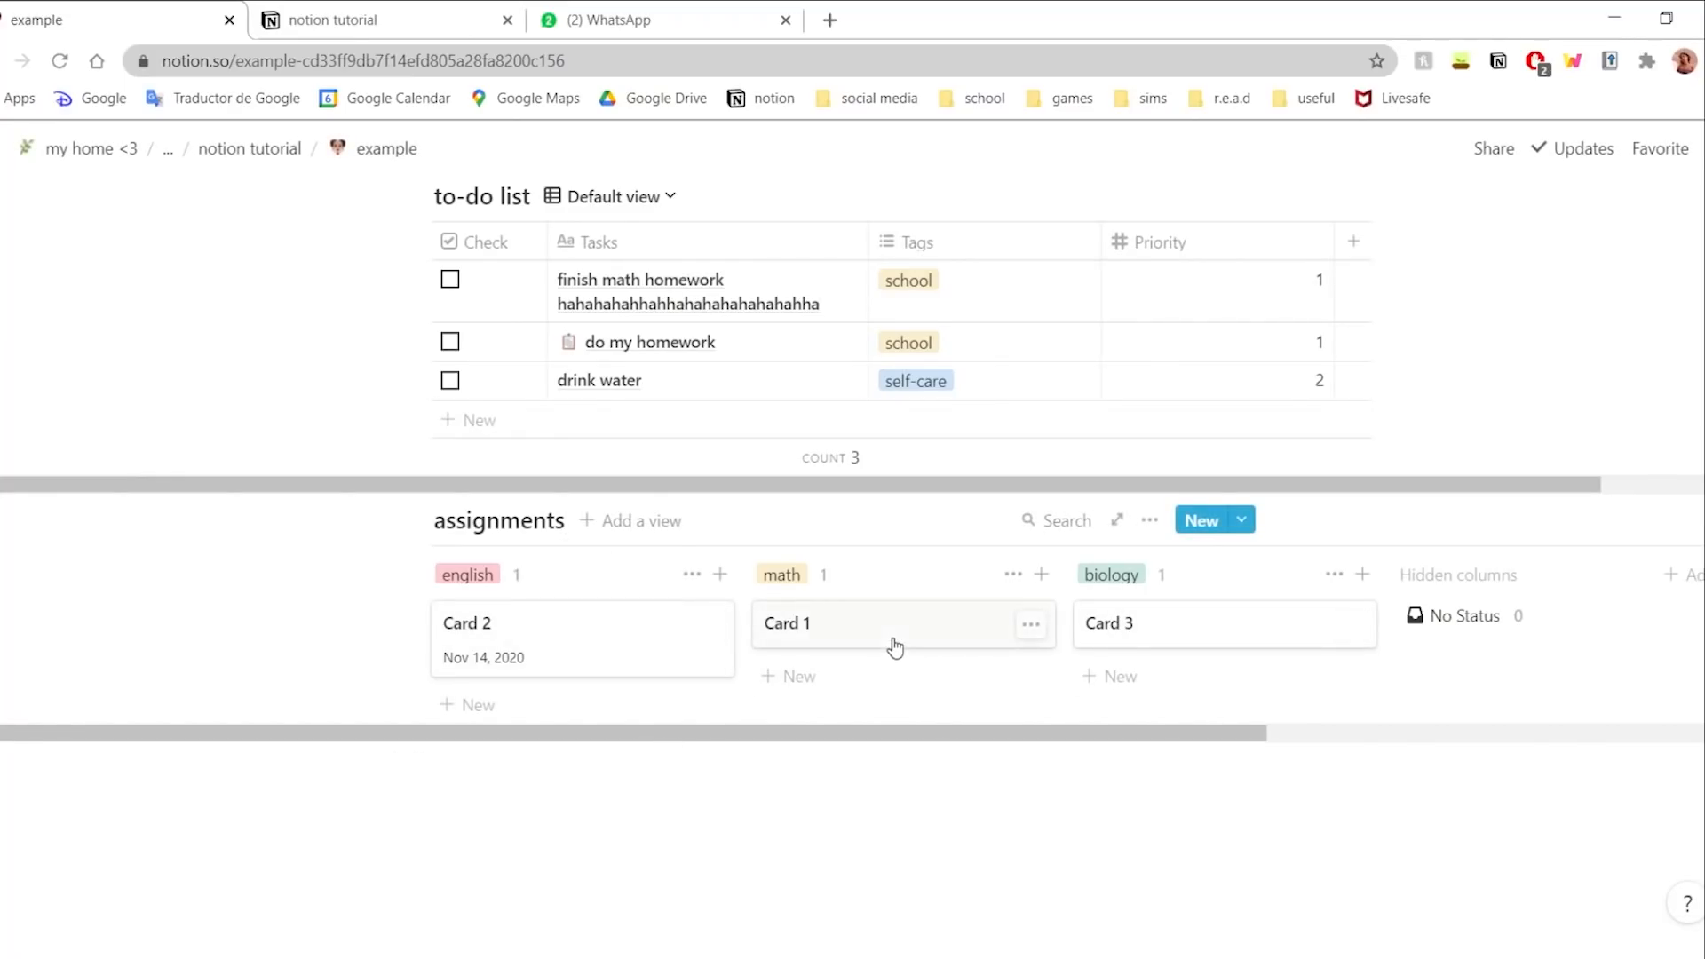
- View the grouping options of the "assignments" board and leave it grouped by Status
left_click_drag(895, 647, 1047, 700)
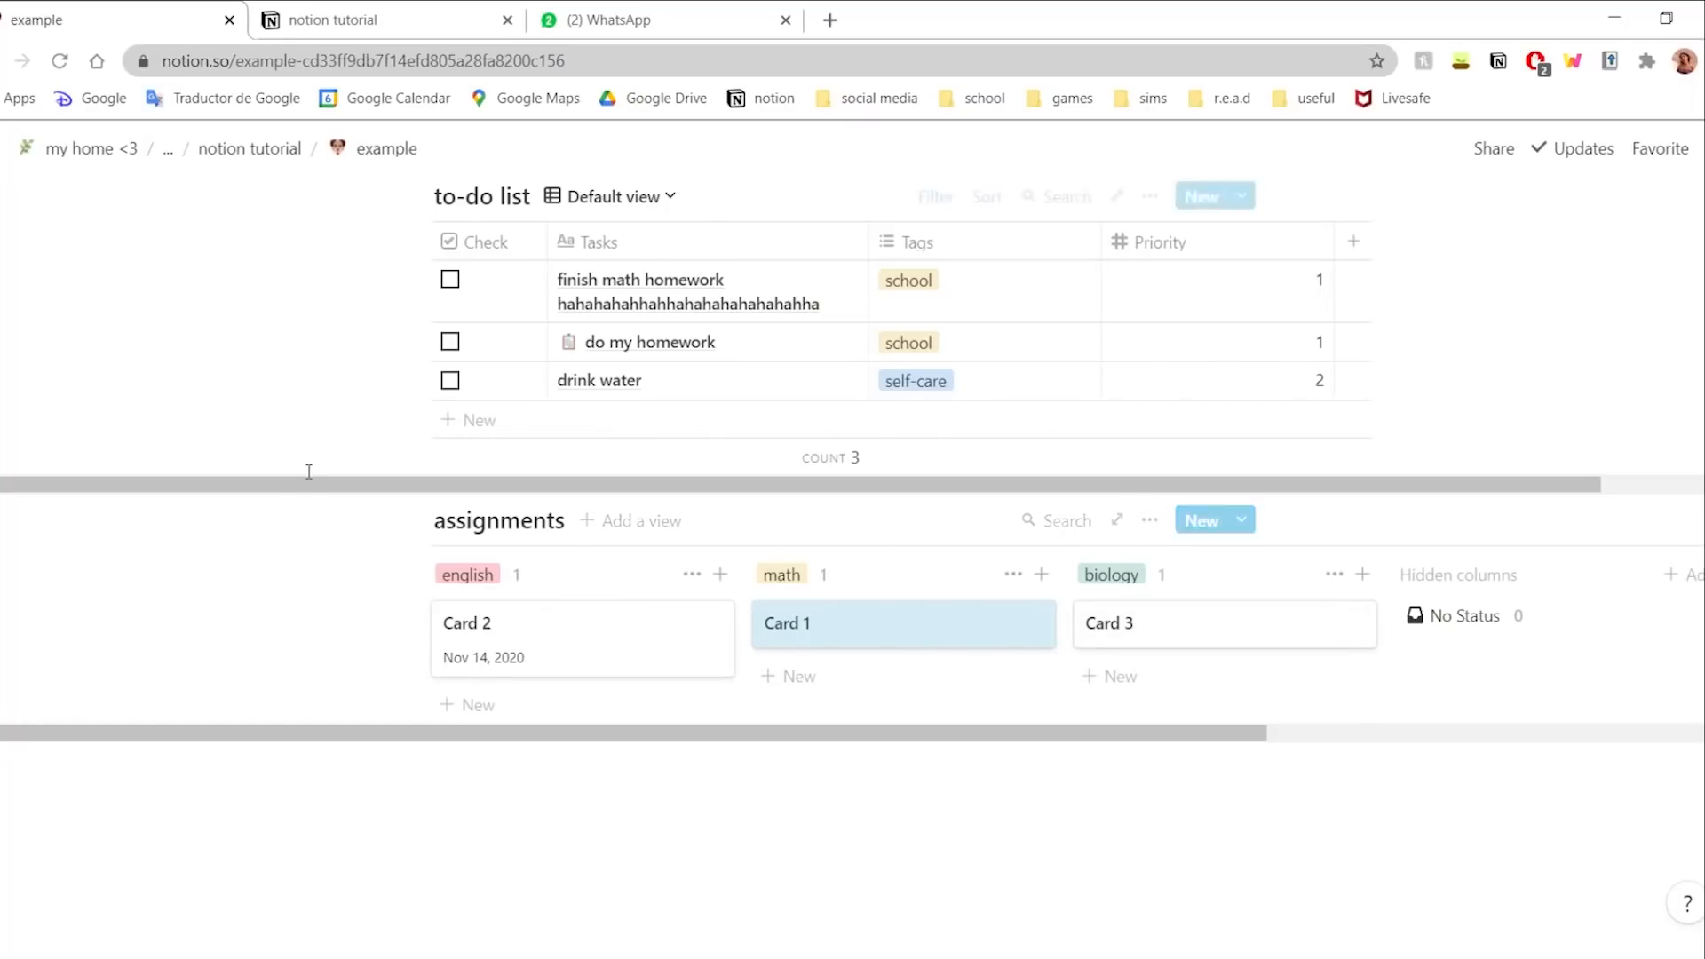
left_click(1151, 521)
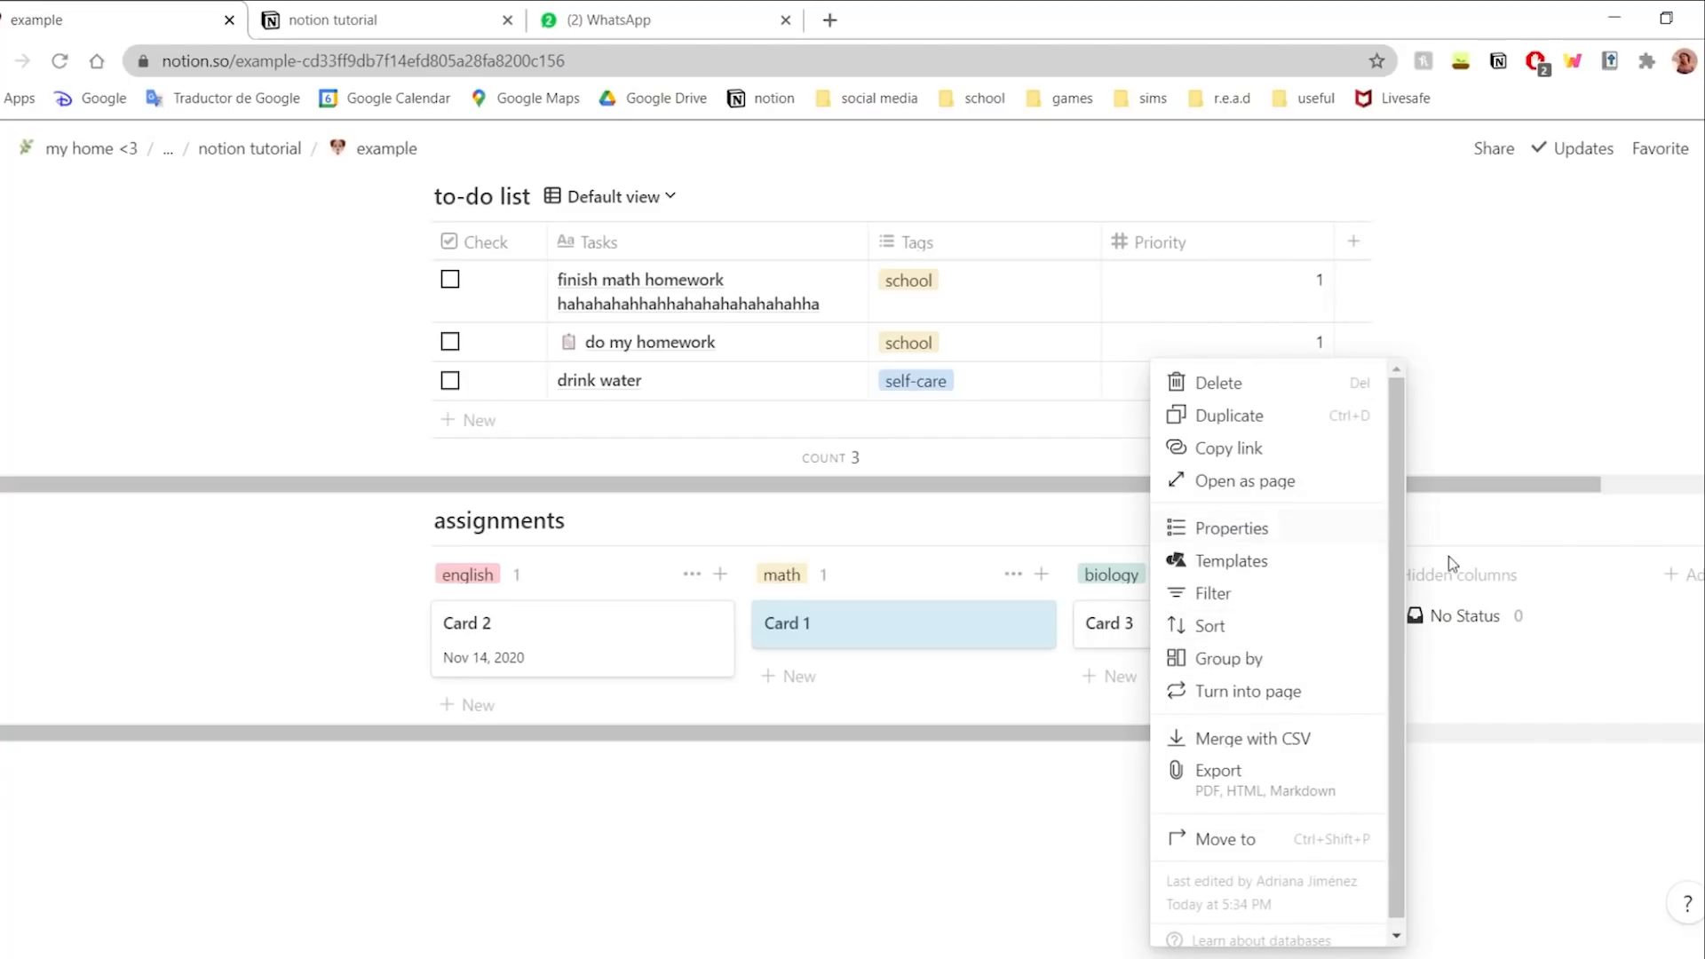
left_click(1323, 662)
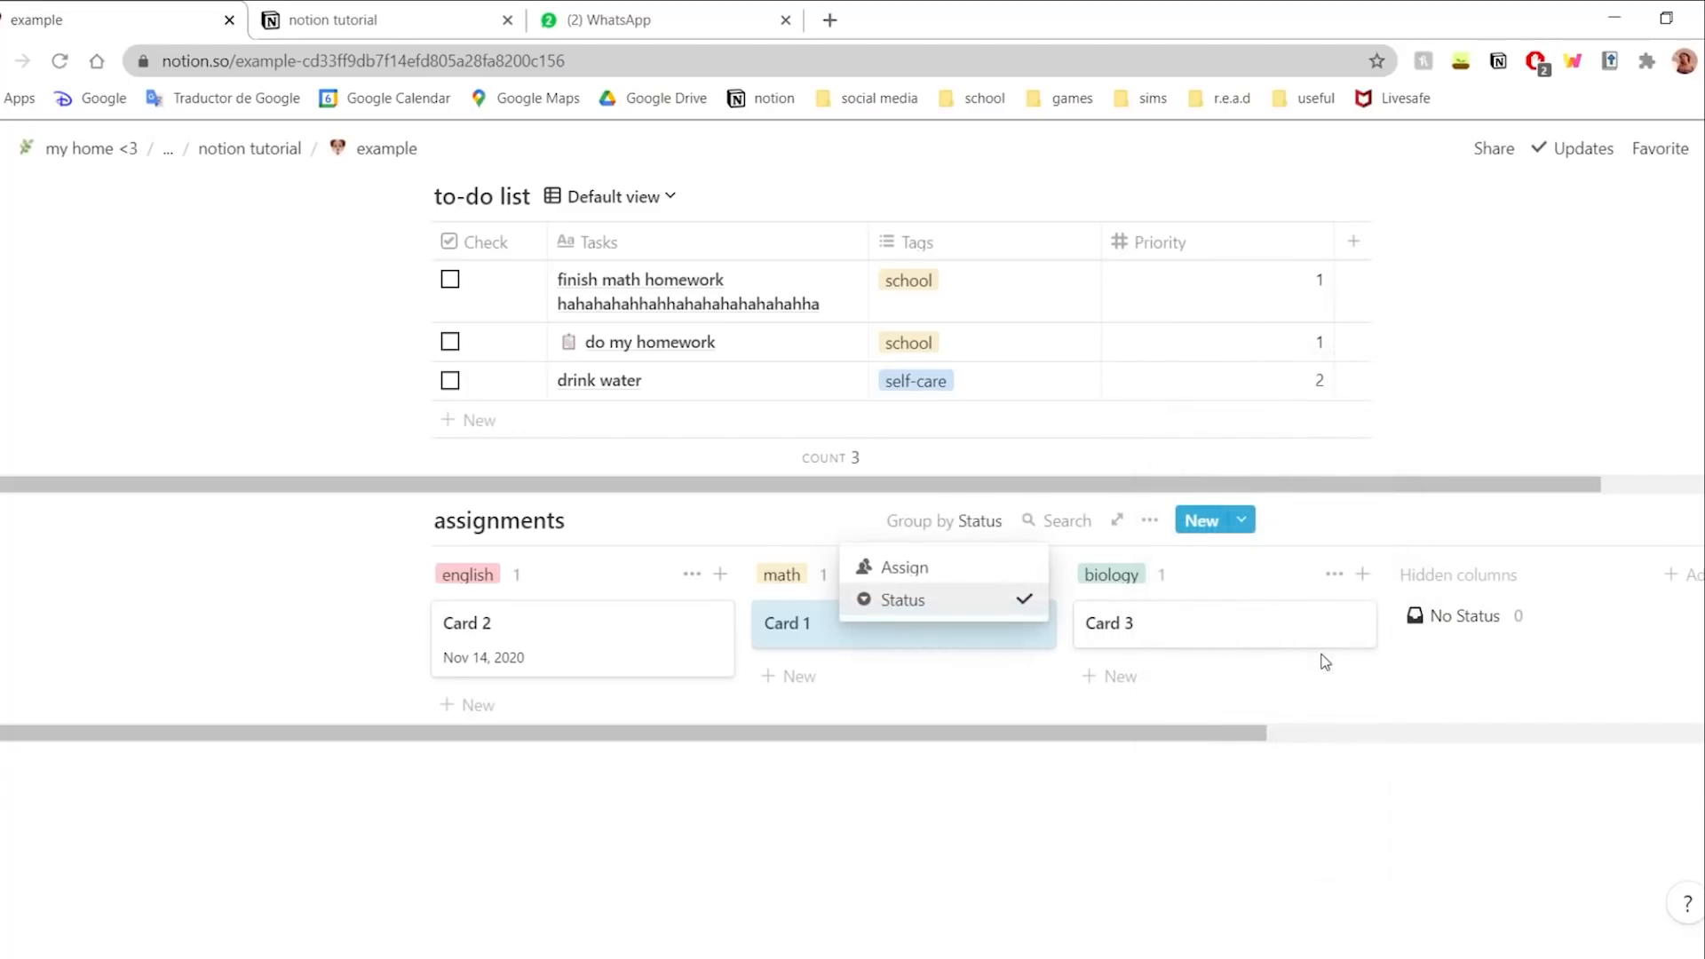
left_click(1154, 527)
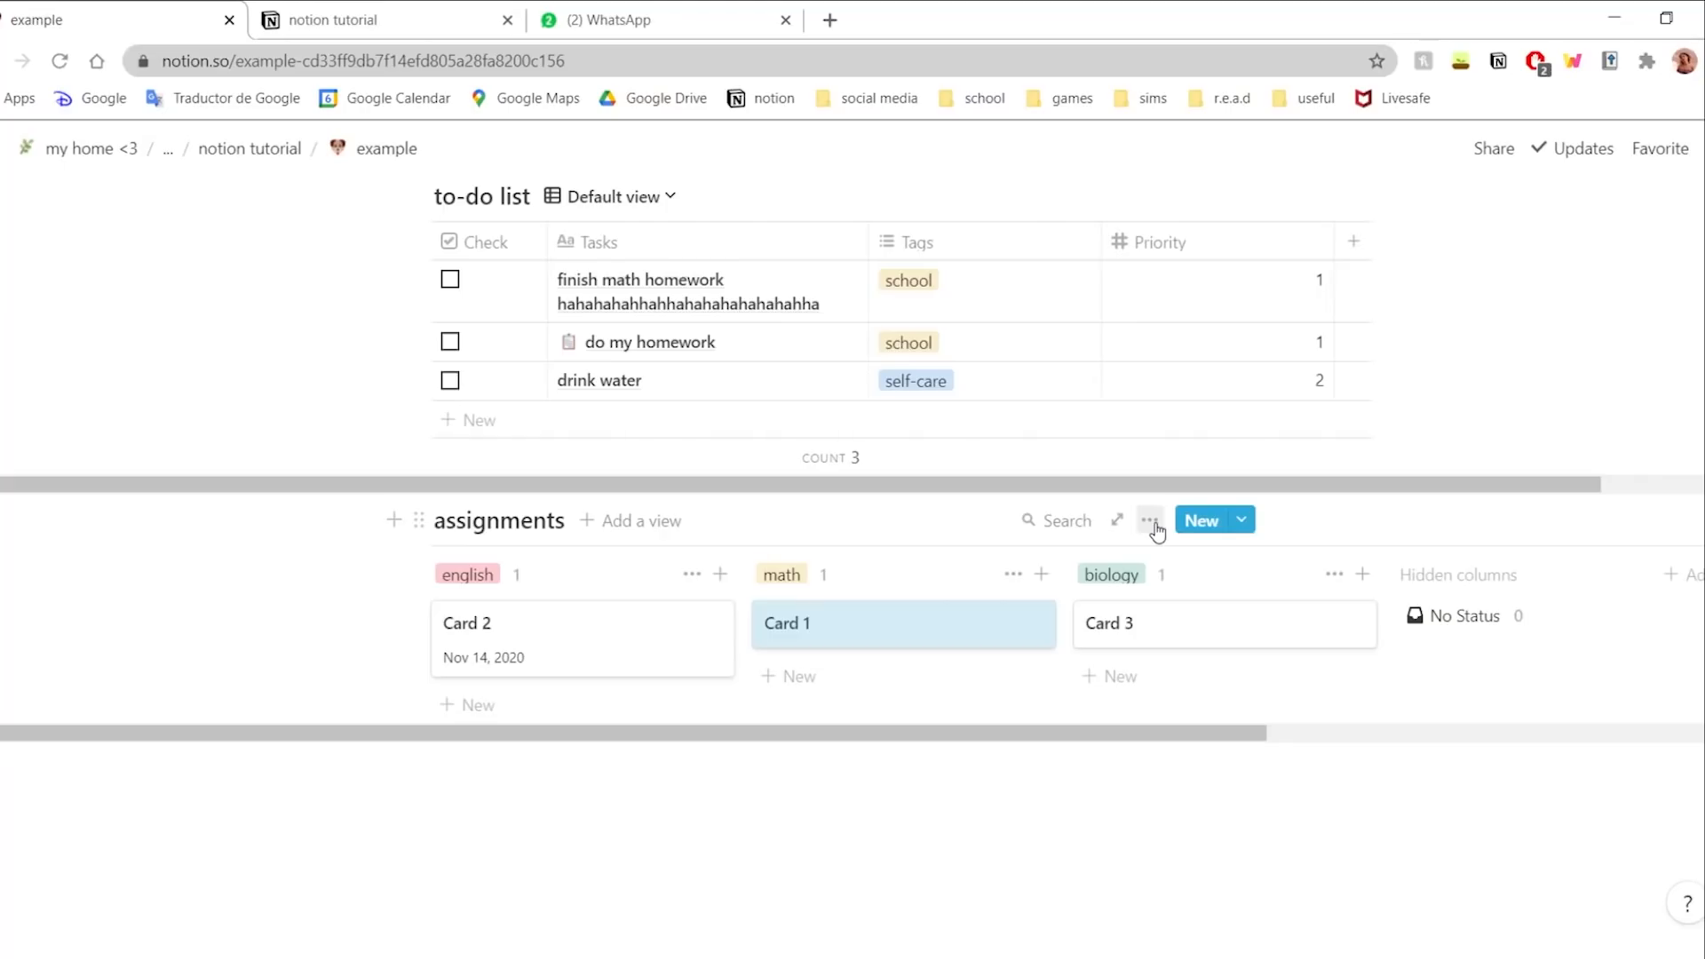
- Open the property settings of the "assignments" board and try the Large card size
left_click(1151, 521)
left_click(1235, 530)
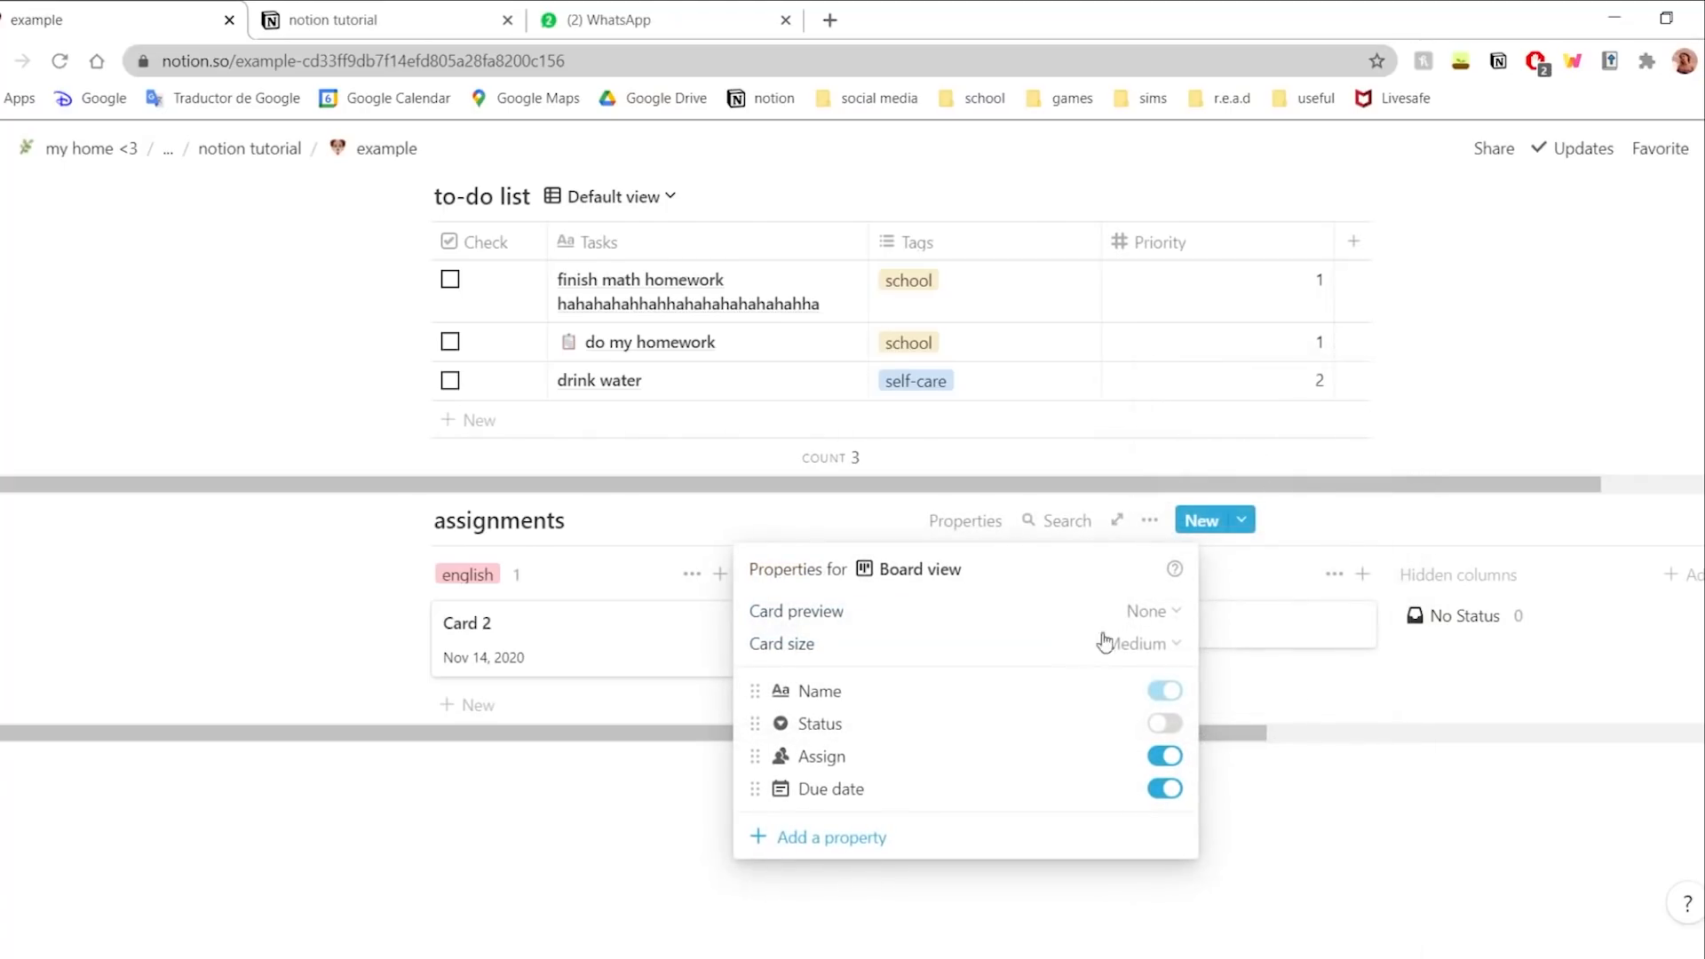
left_click(1106, 643)
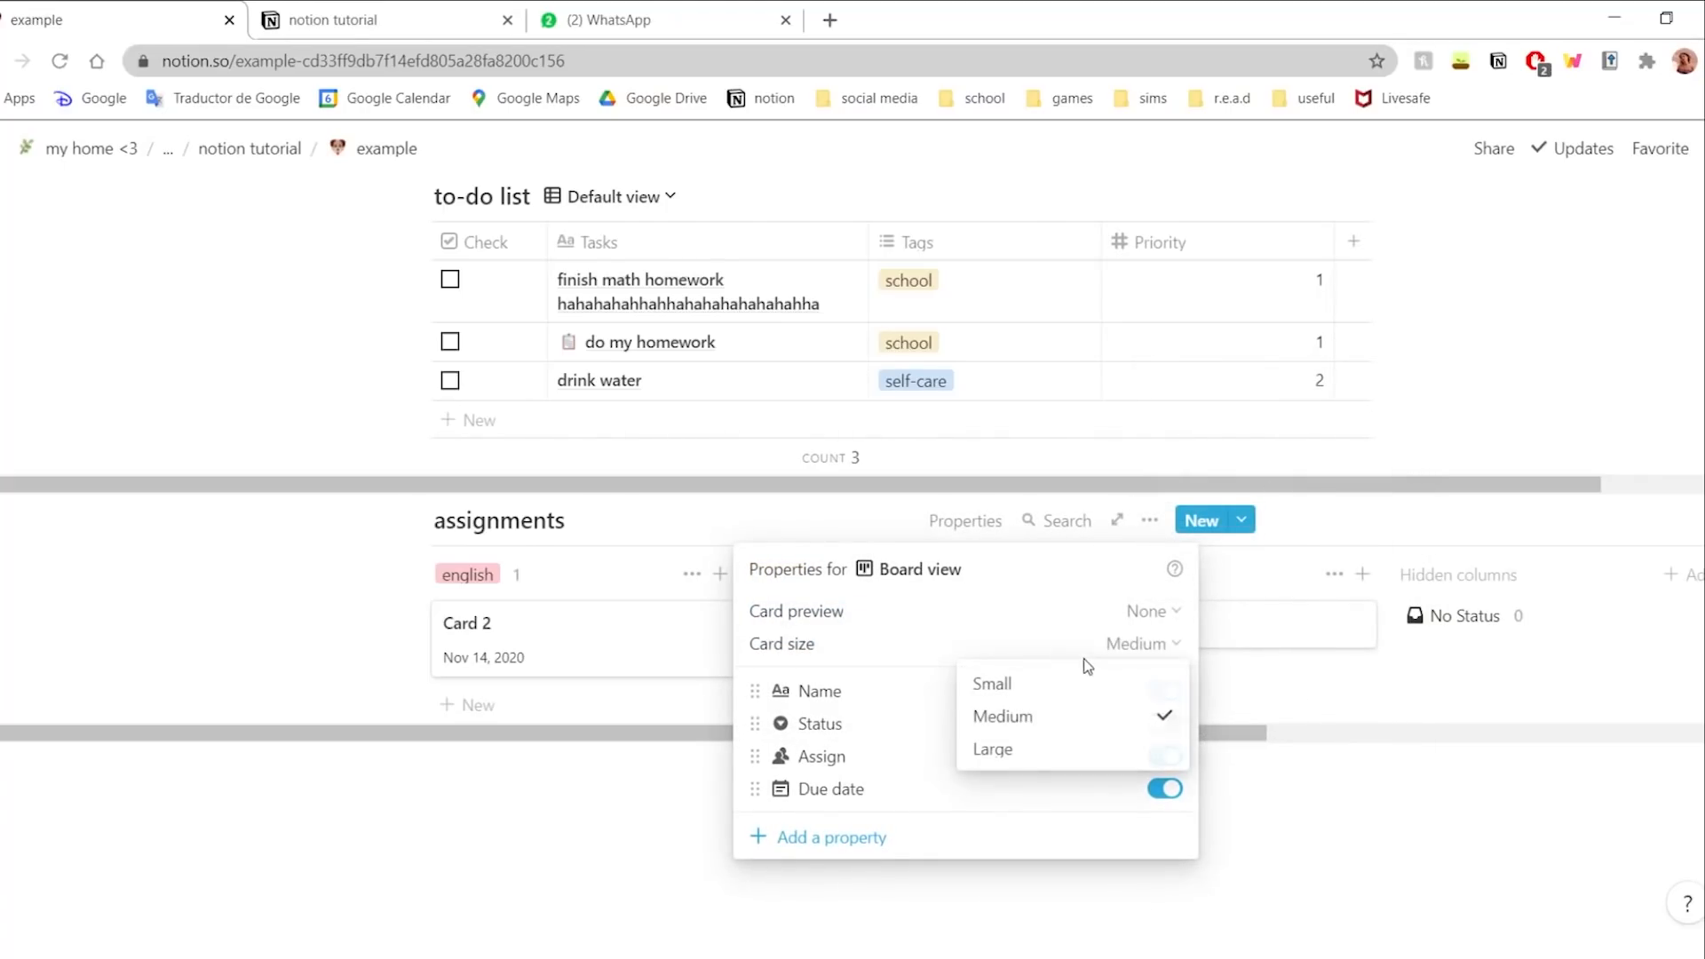
left_click(1019, 753)
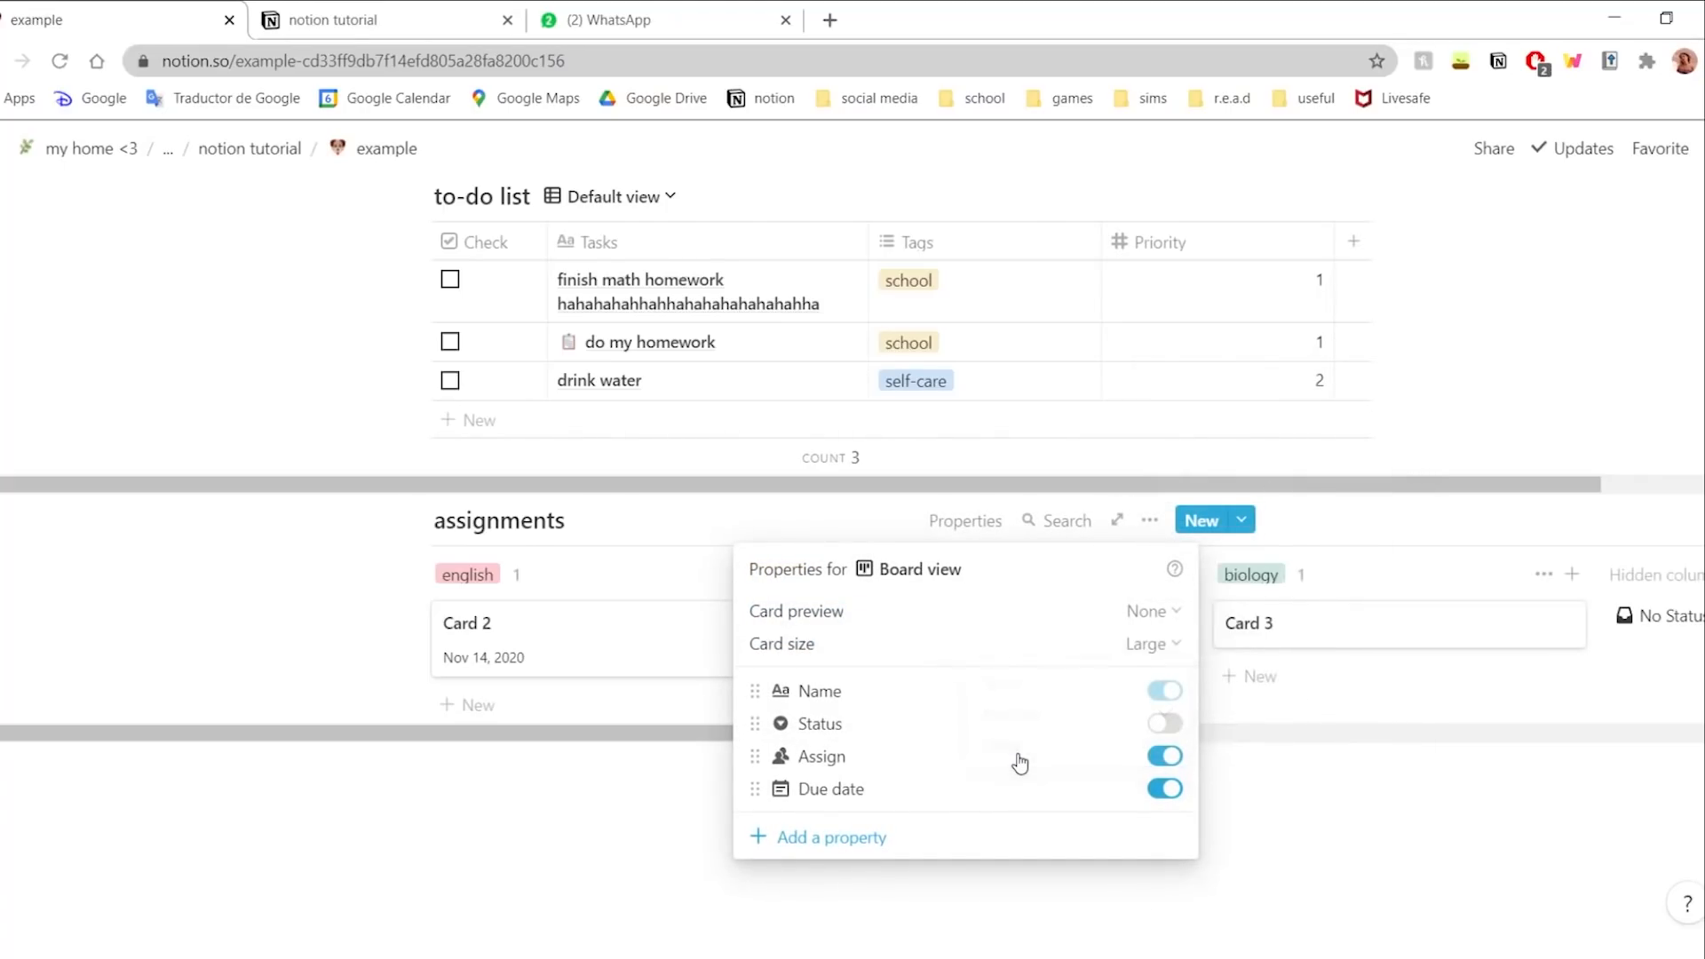
- Set the board's card size to Small and its card preview to Page content
left_click(1169, 654)
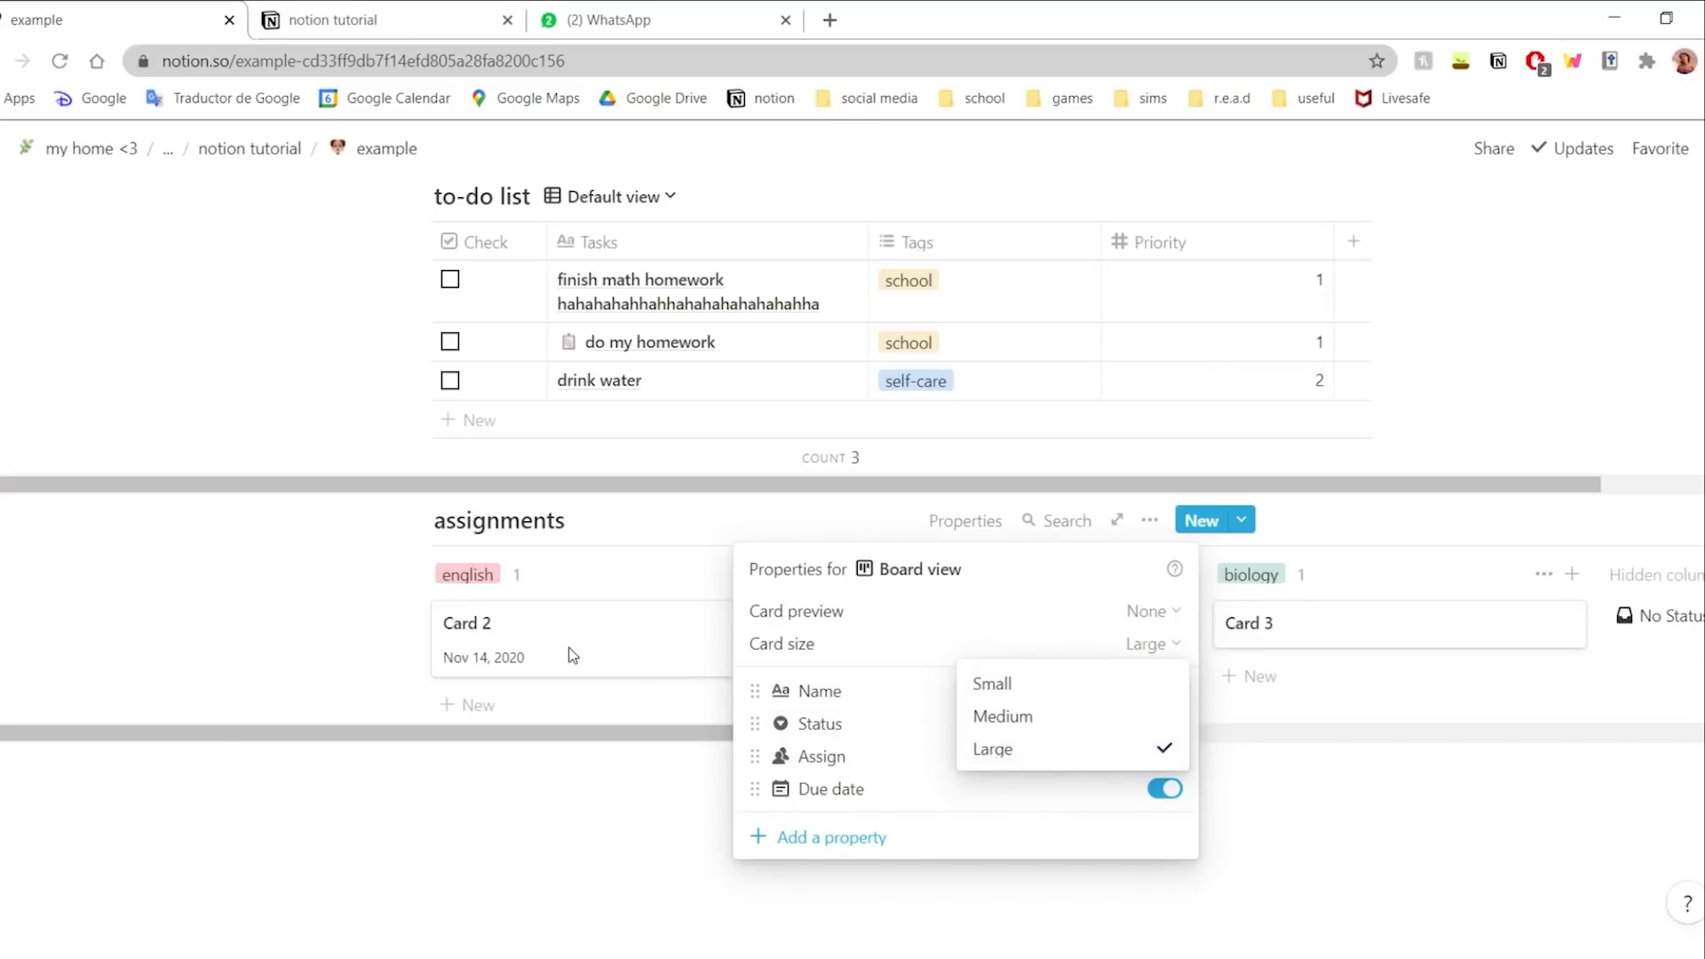
key("Escape")
left_click(1151, 643)
left_click(992, 683)
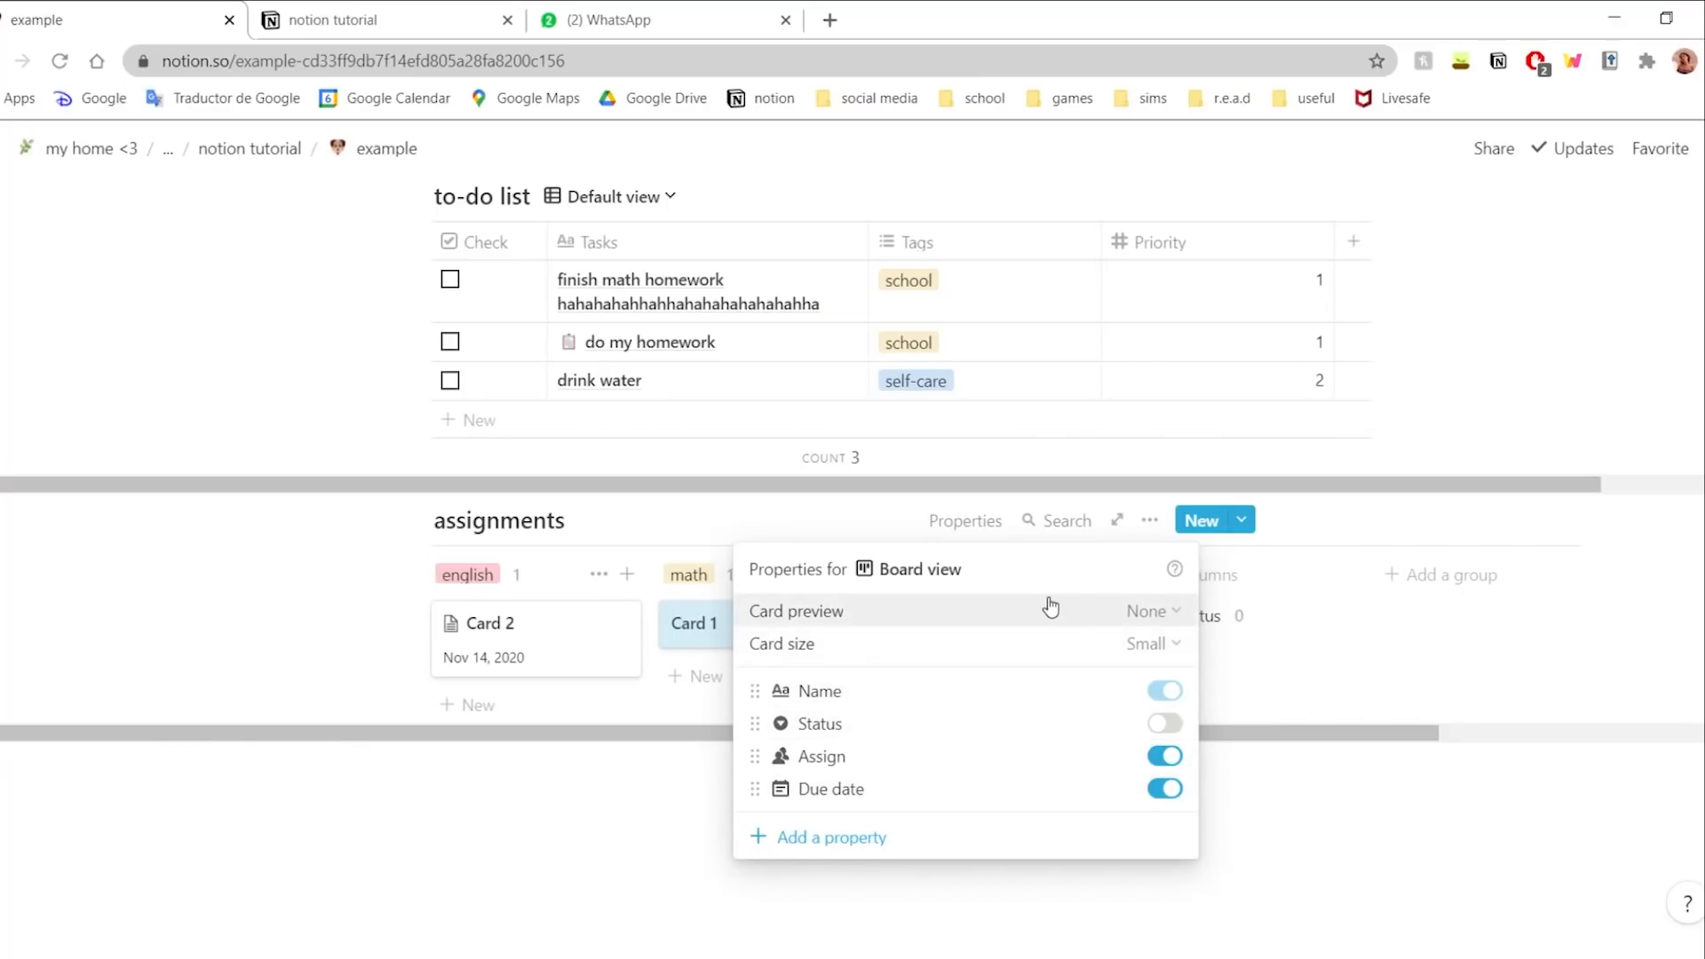
left_click(882, 621)
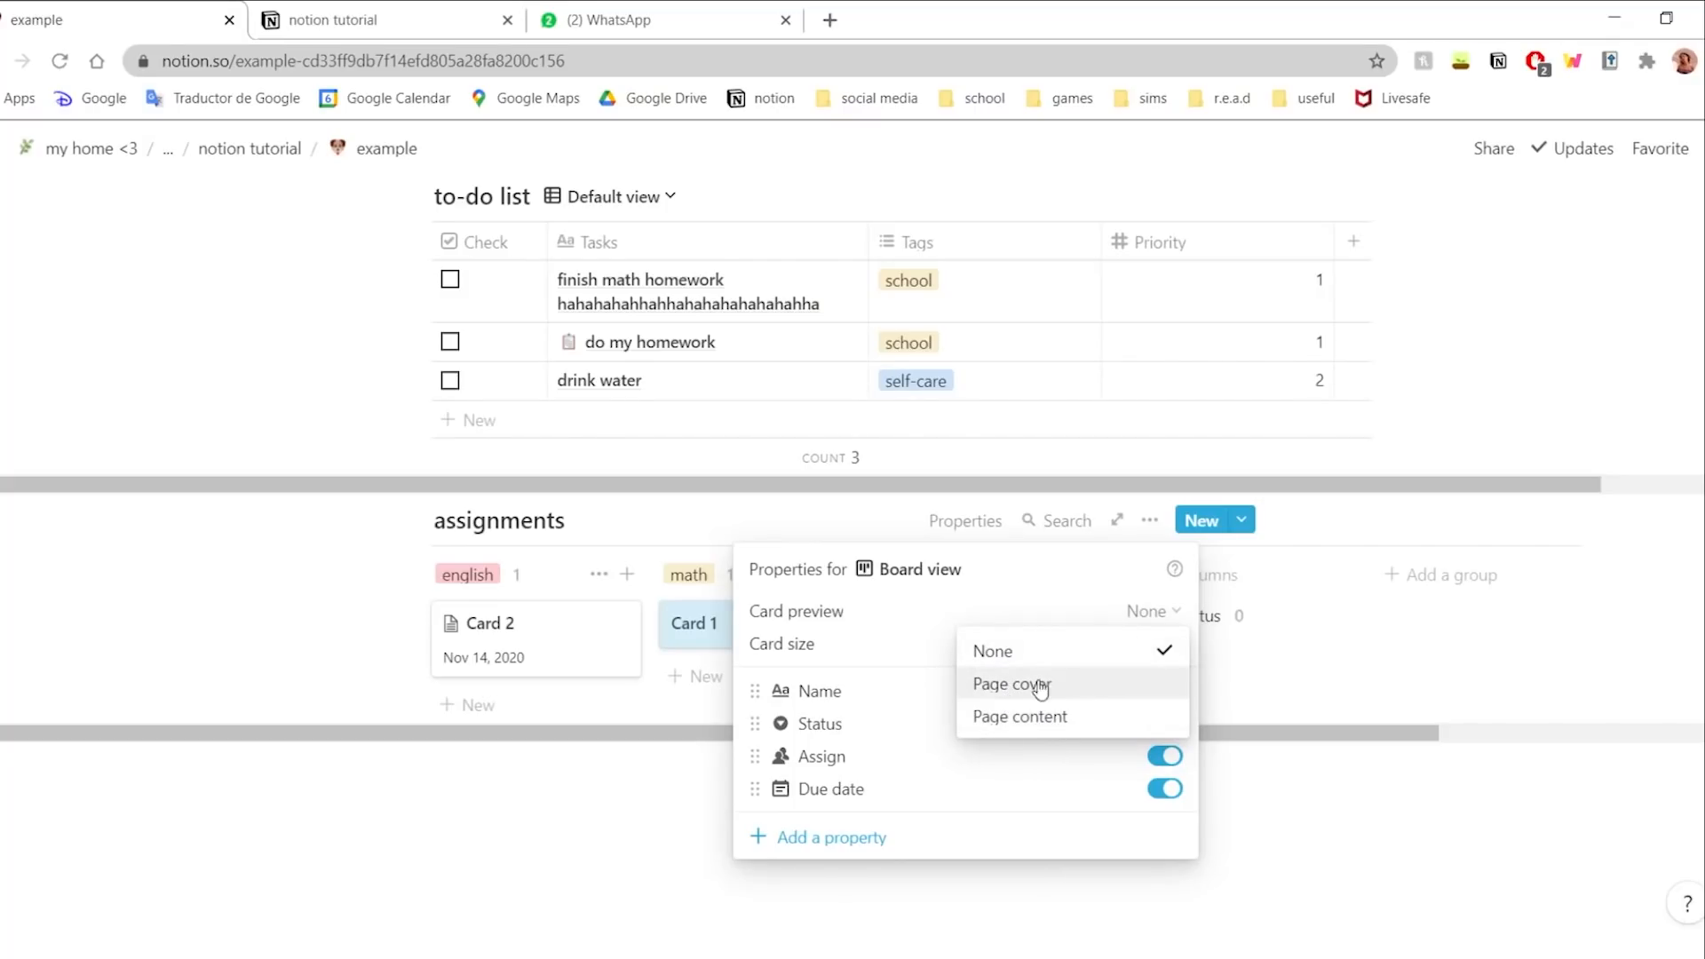
left_click(1088, 738)
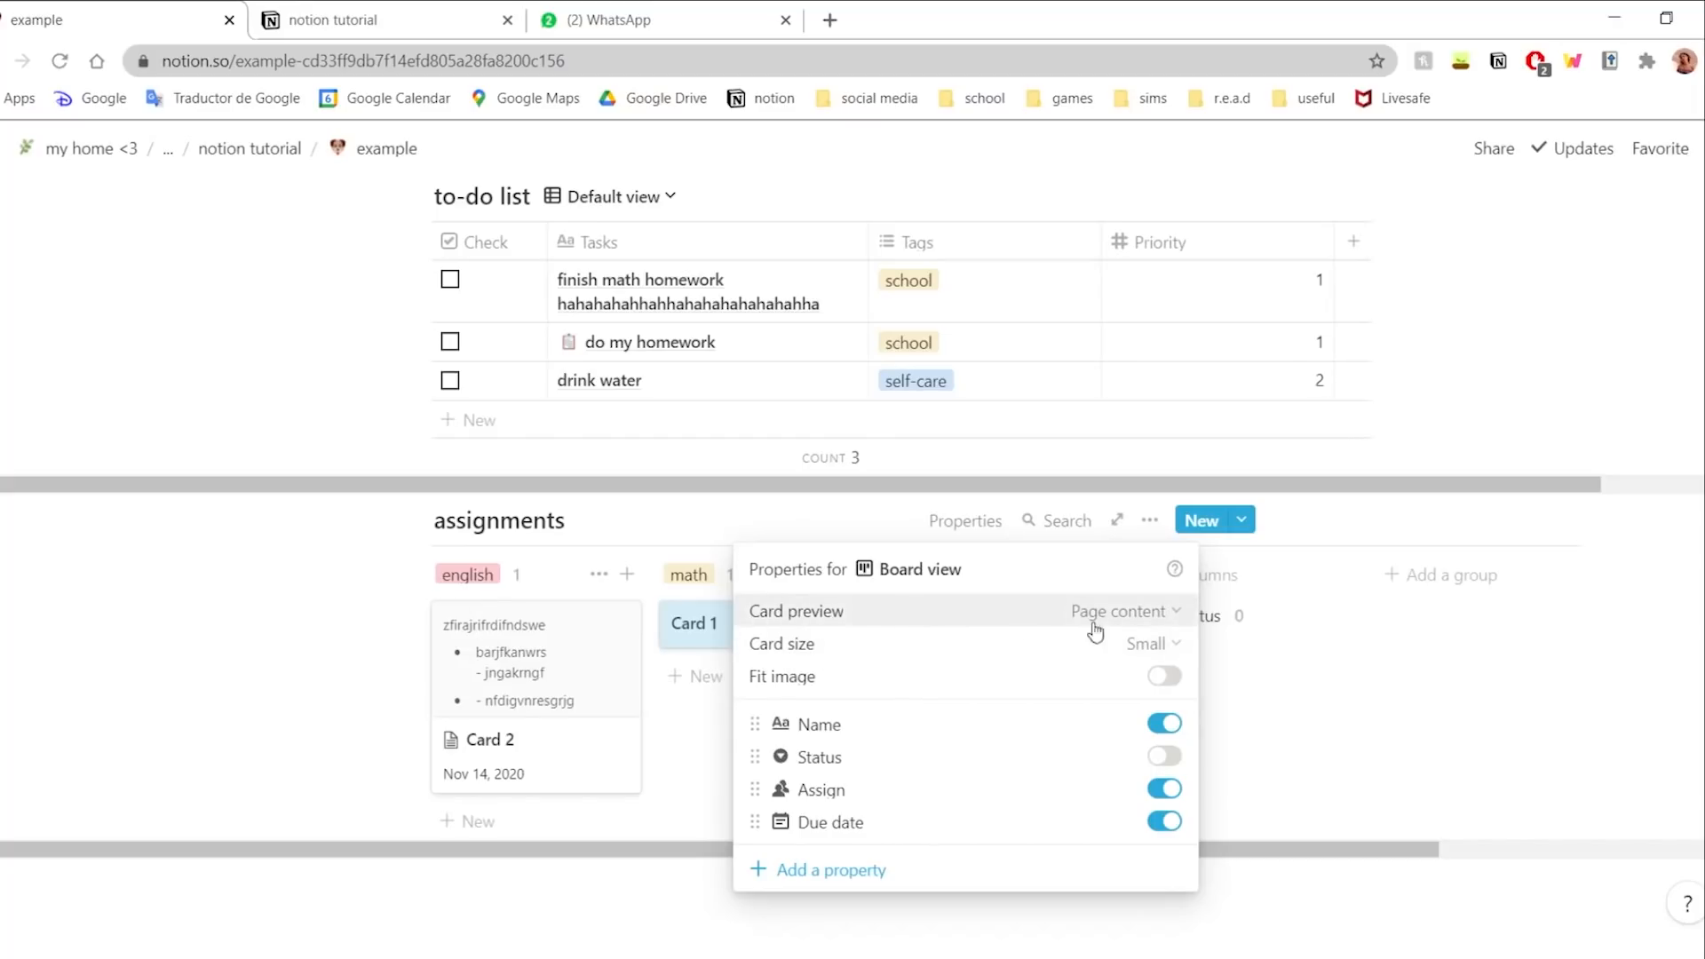
- Set the card preview of the assignments board to Page cover
left_click(1120, 612)
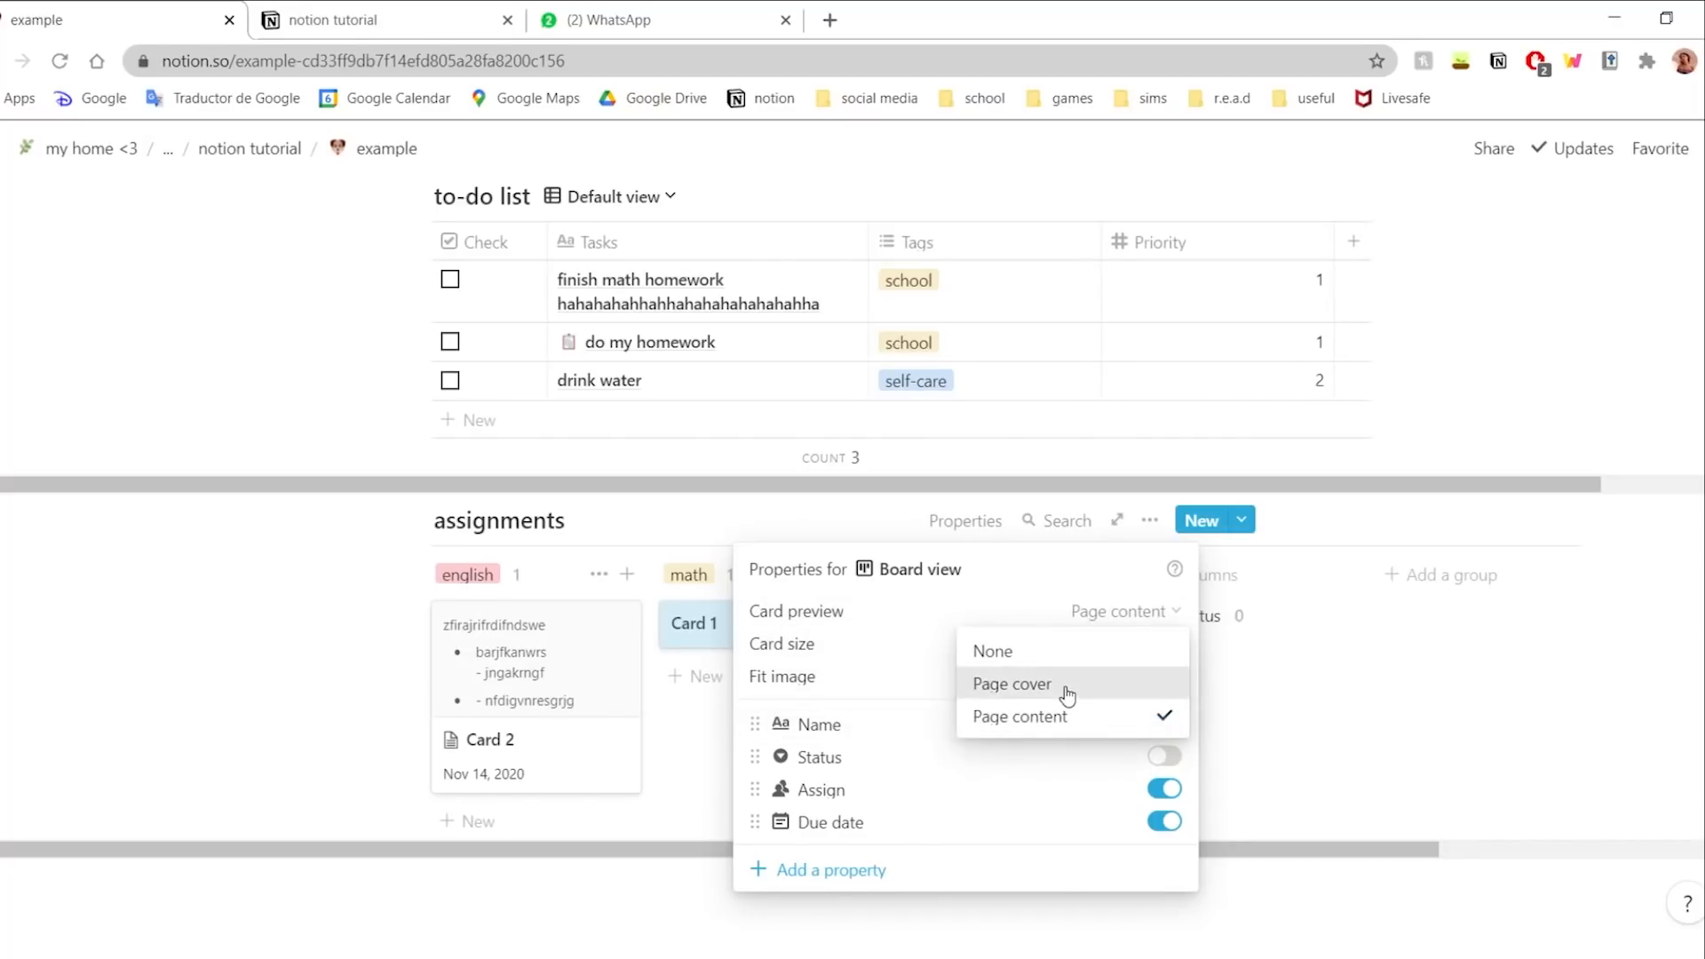
left_click(1012, 684)
left_click(568, 657)
- Add a cover image to Card 2 in the english column of the assignments board and return to the board
left_click(593, 632)
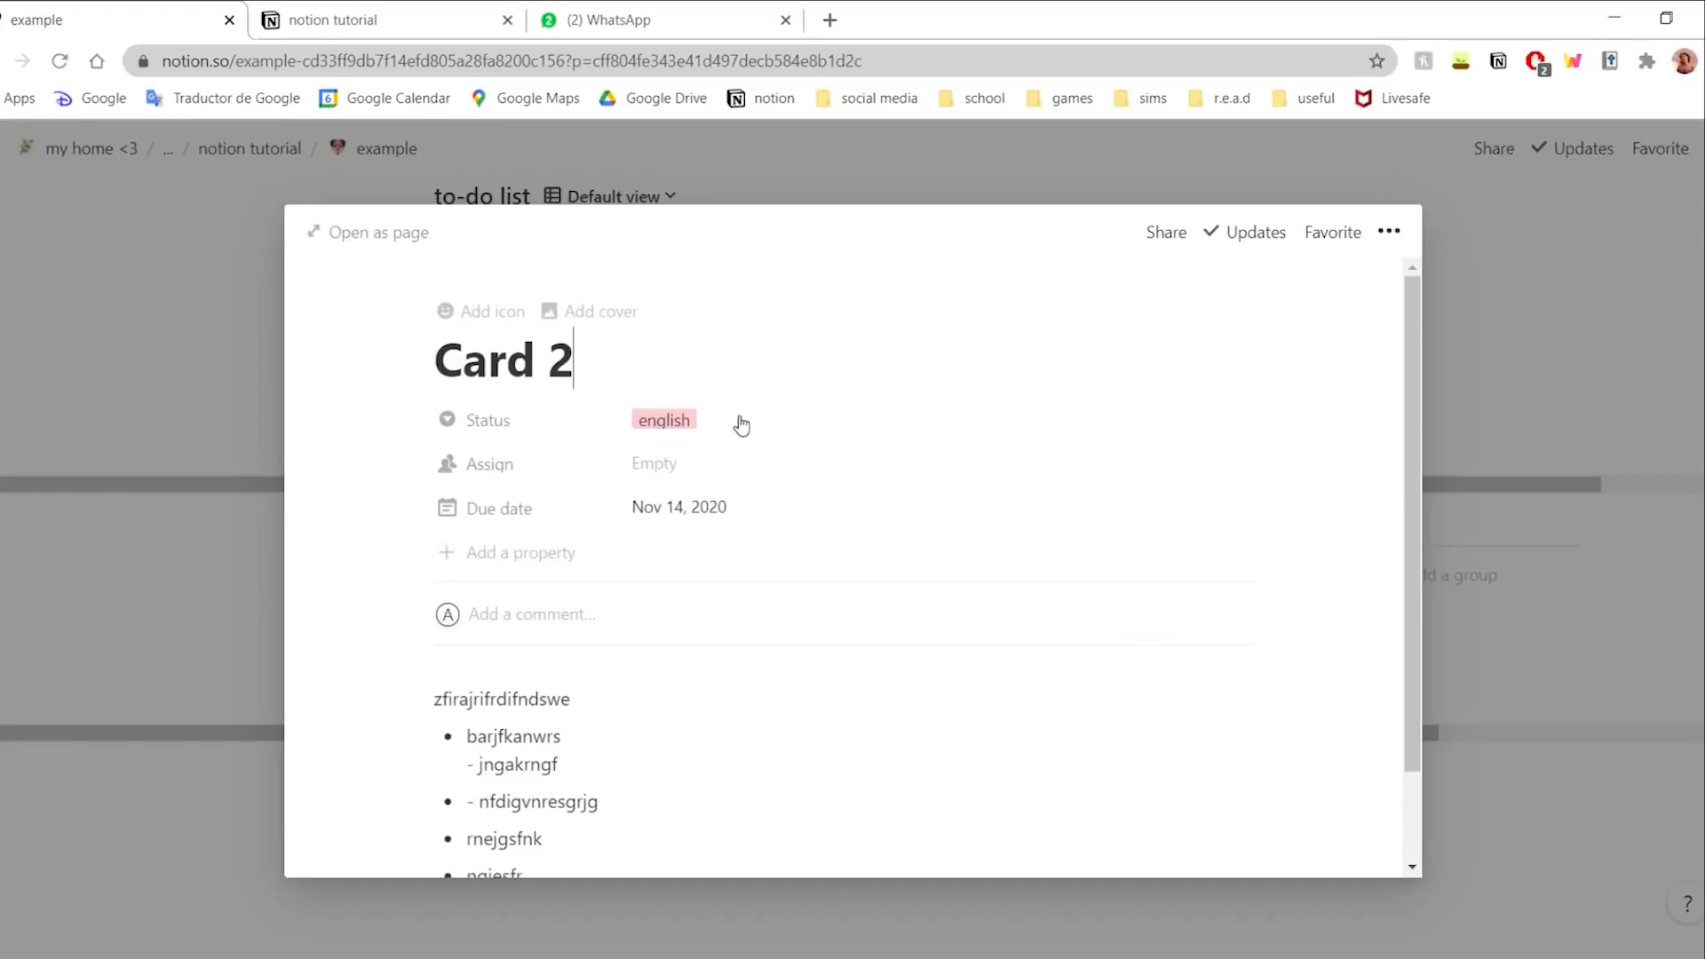
left_click(613, 312)
scroll(746, 418, "down", 2)
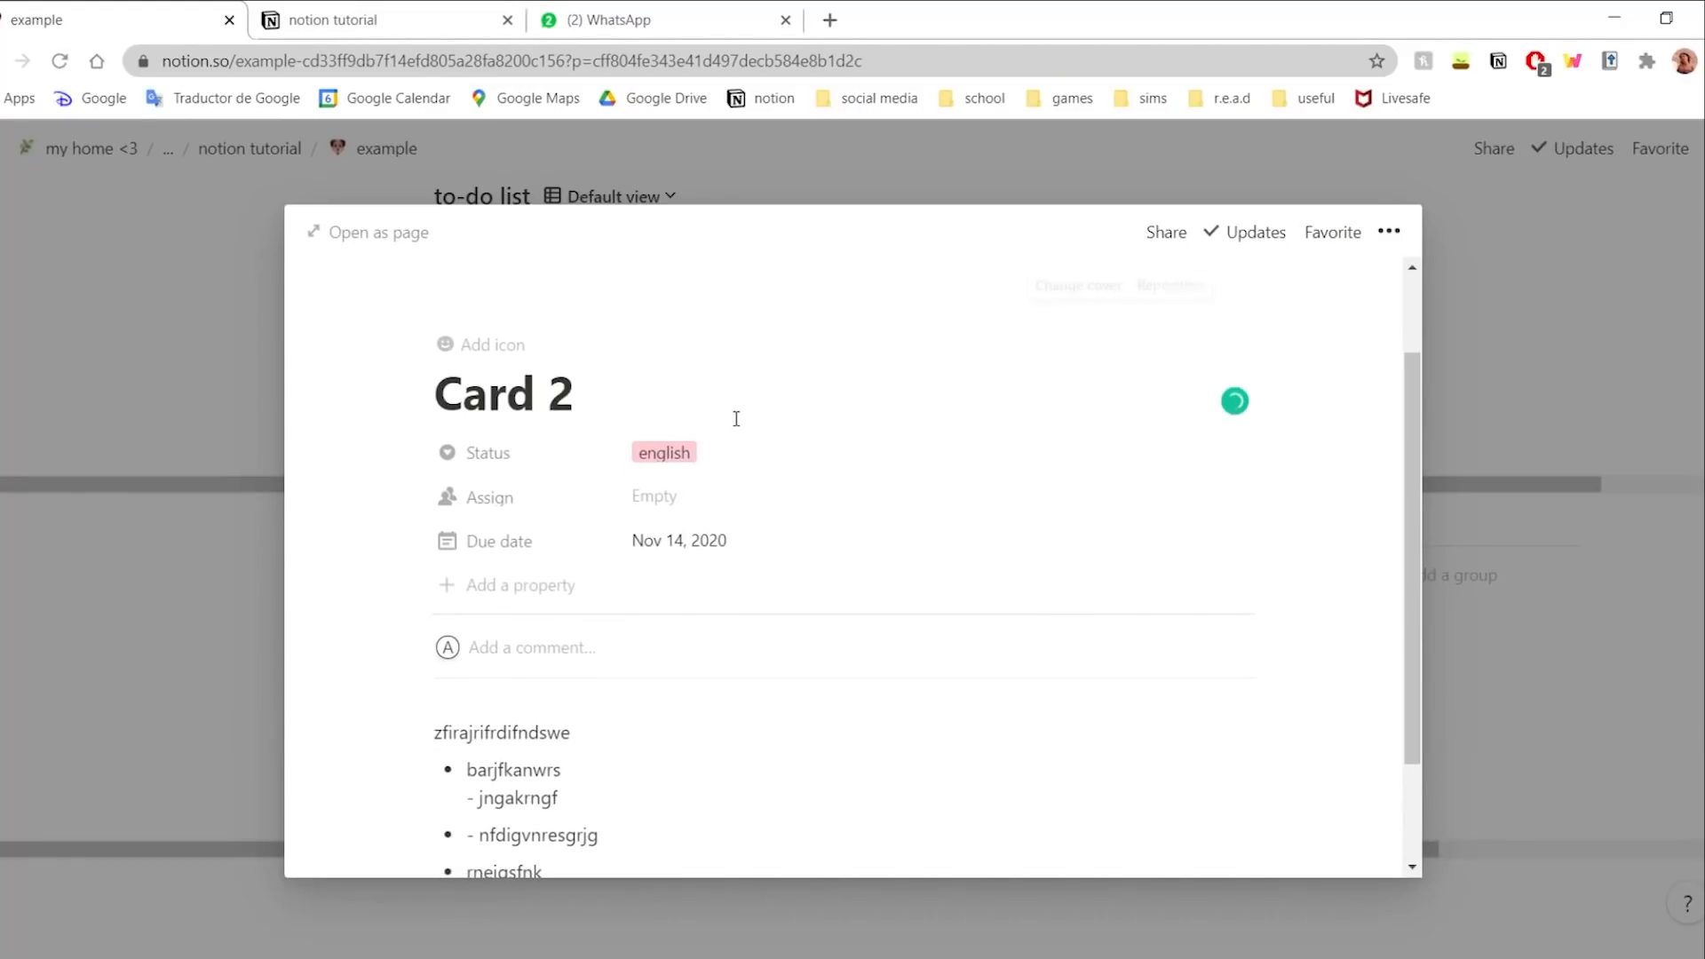
scroll(737, 417, "up", 2)
left_click(1543, 727)
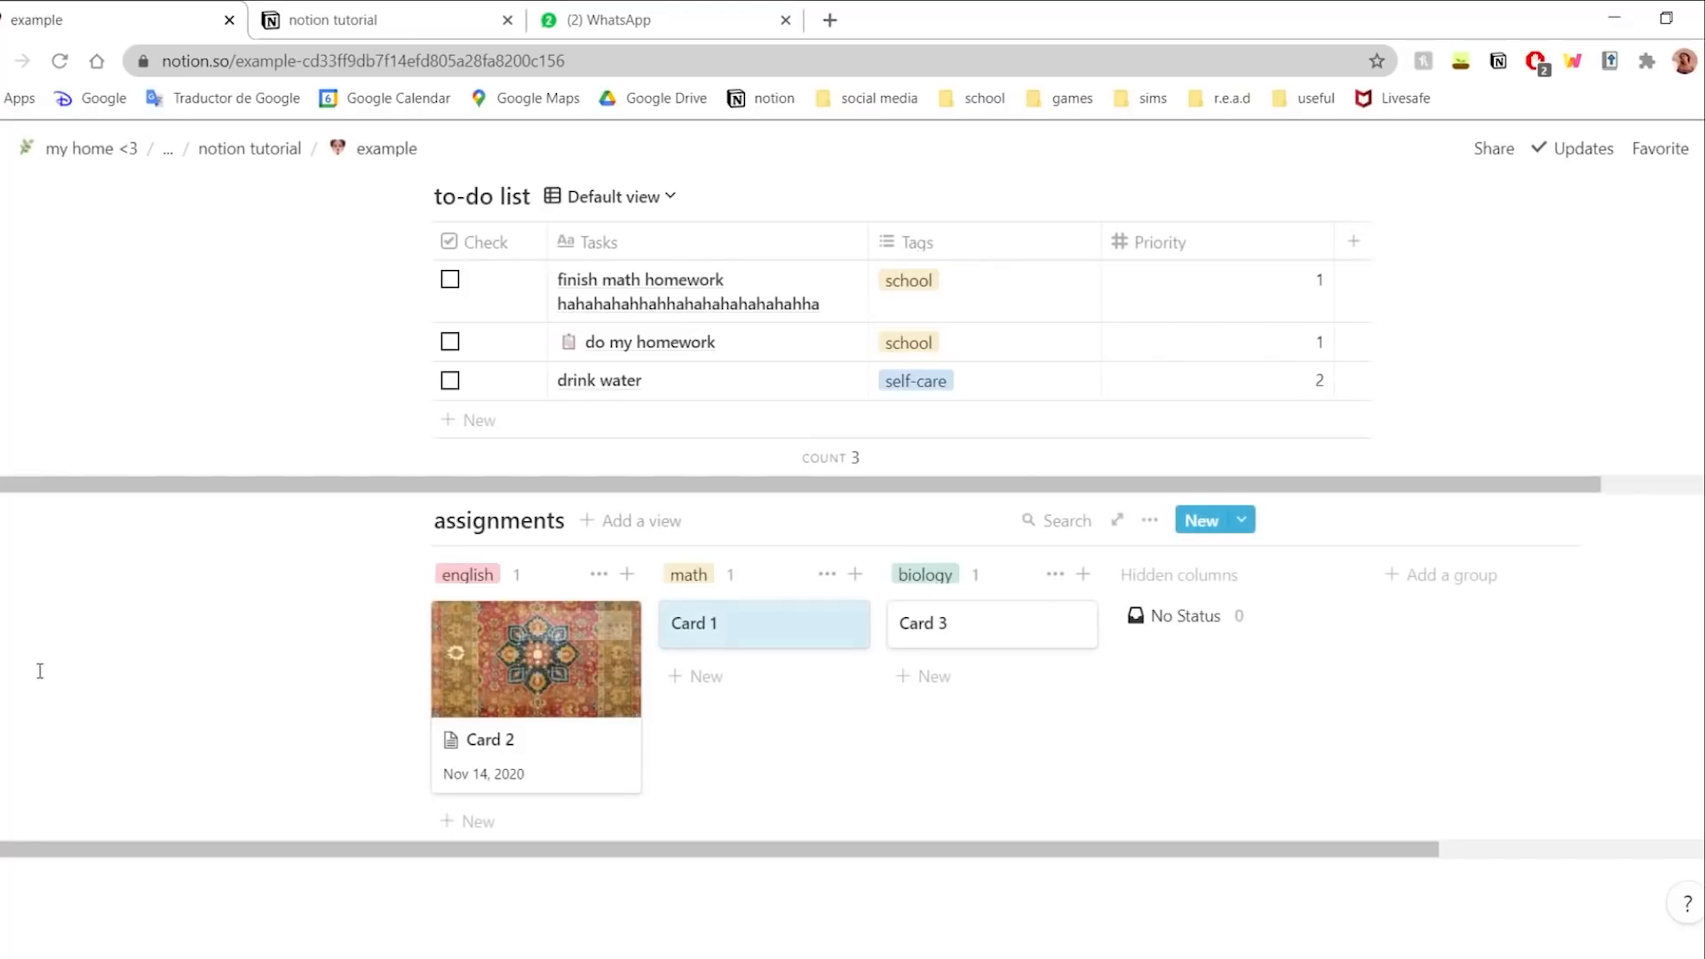
scroll(654, 624, "down", 2)
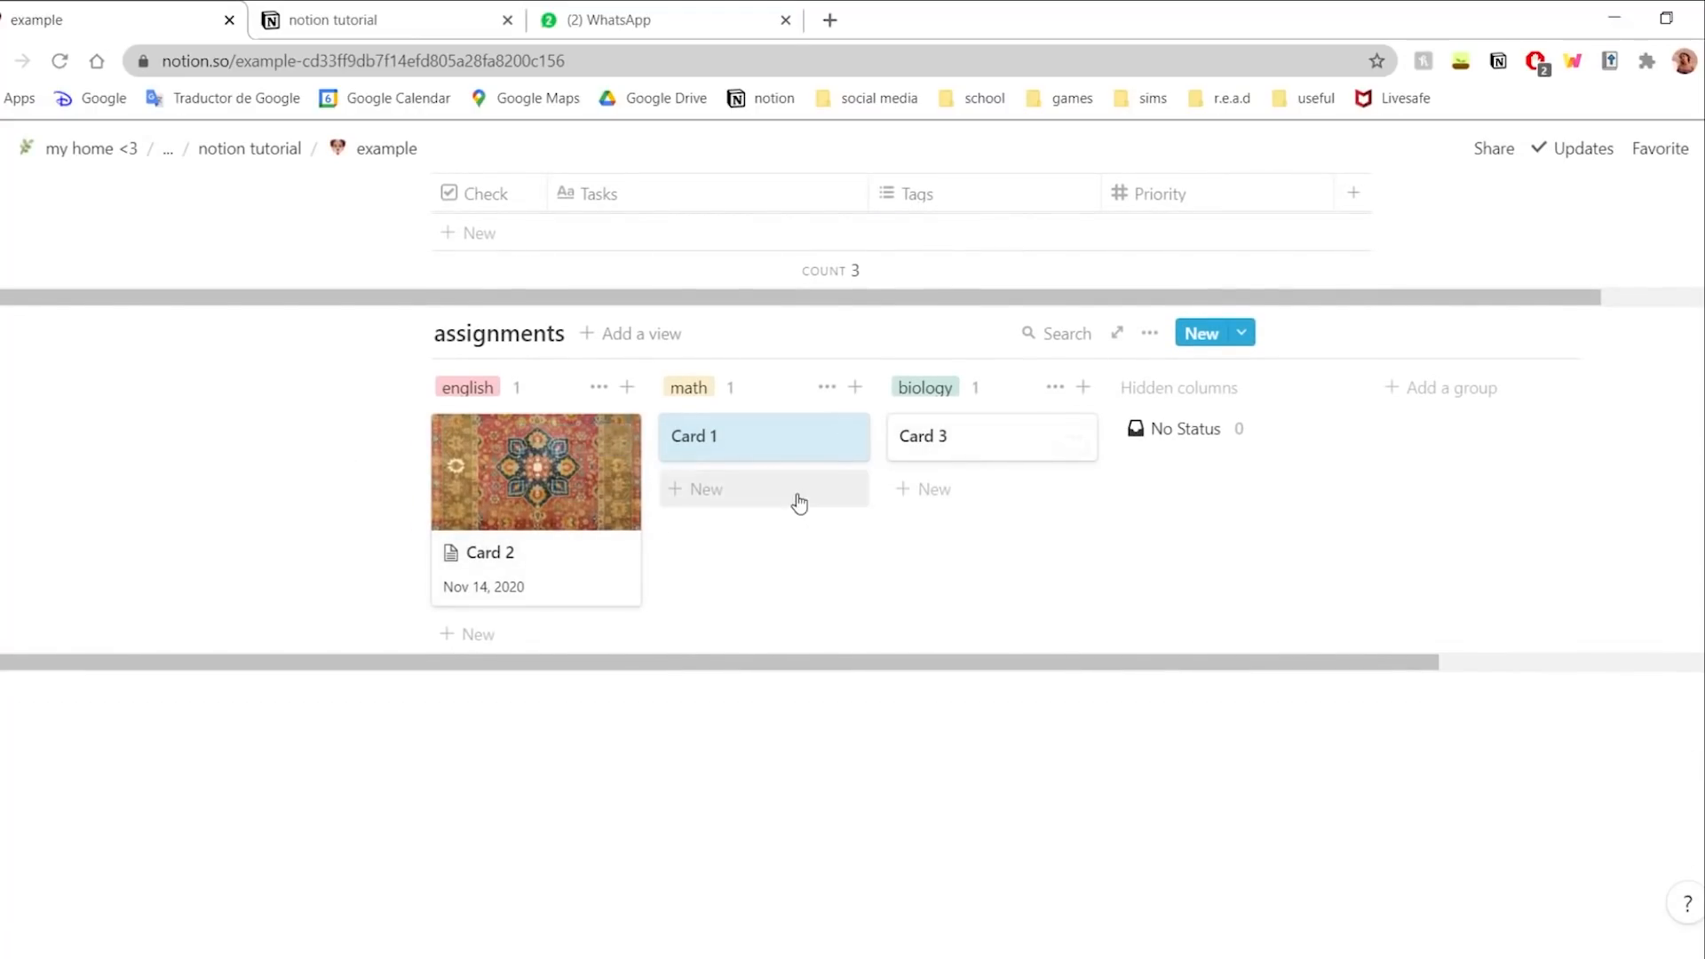
- Add a Files & media property to Card 2 and upload an image file to it
left_click(545, 524)
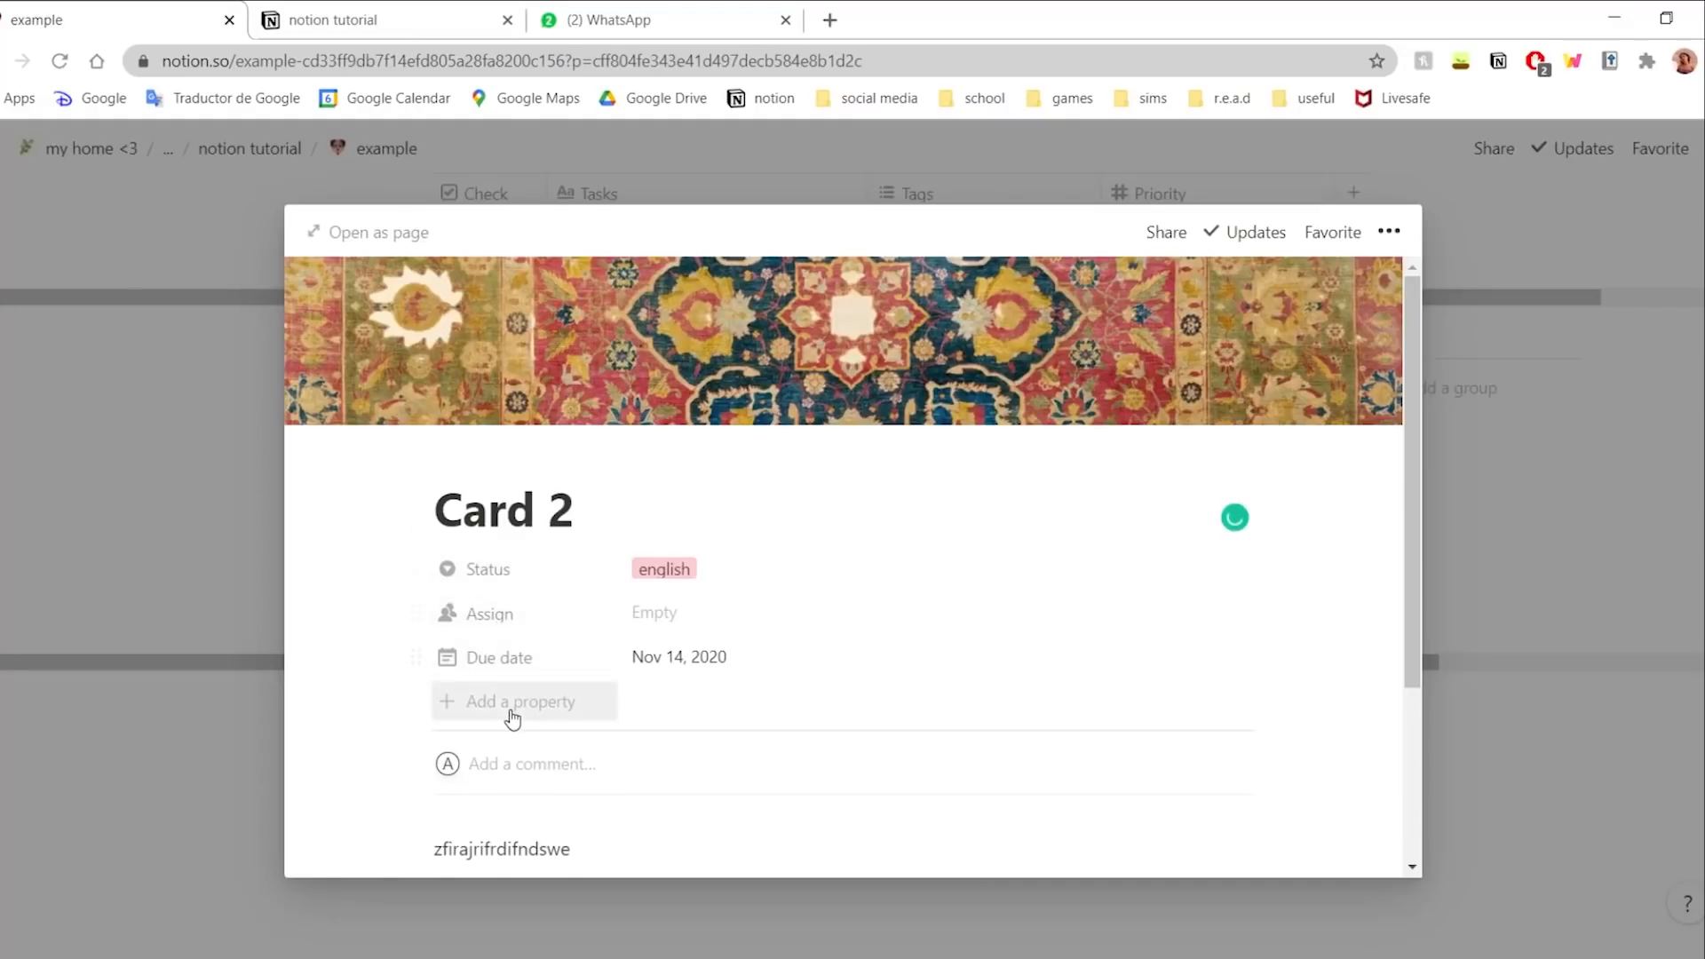
left_click(461, 708)
mouse_move(498, 831)
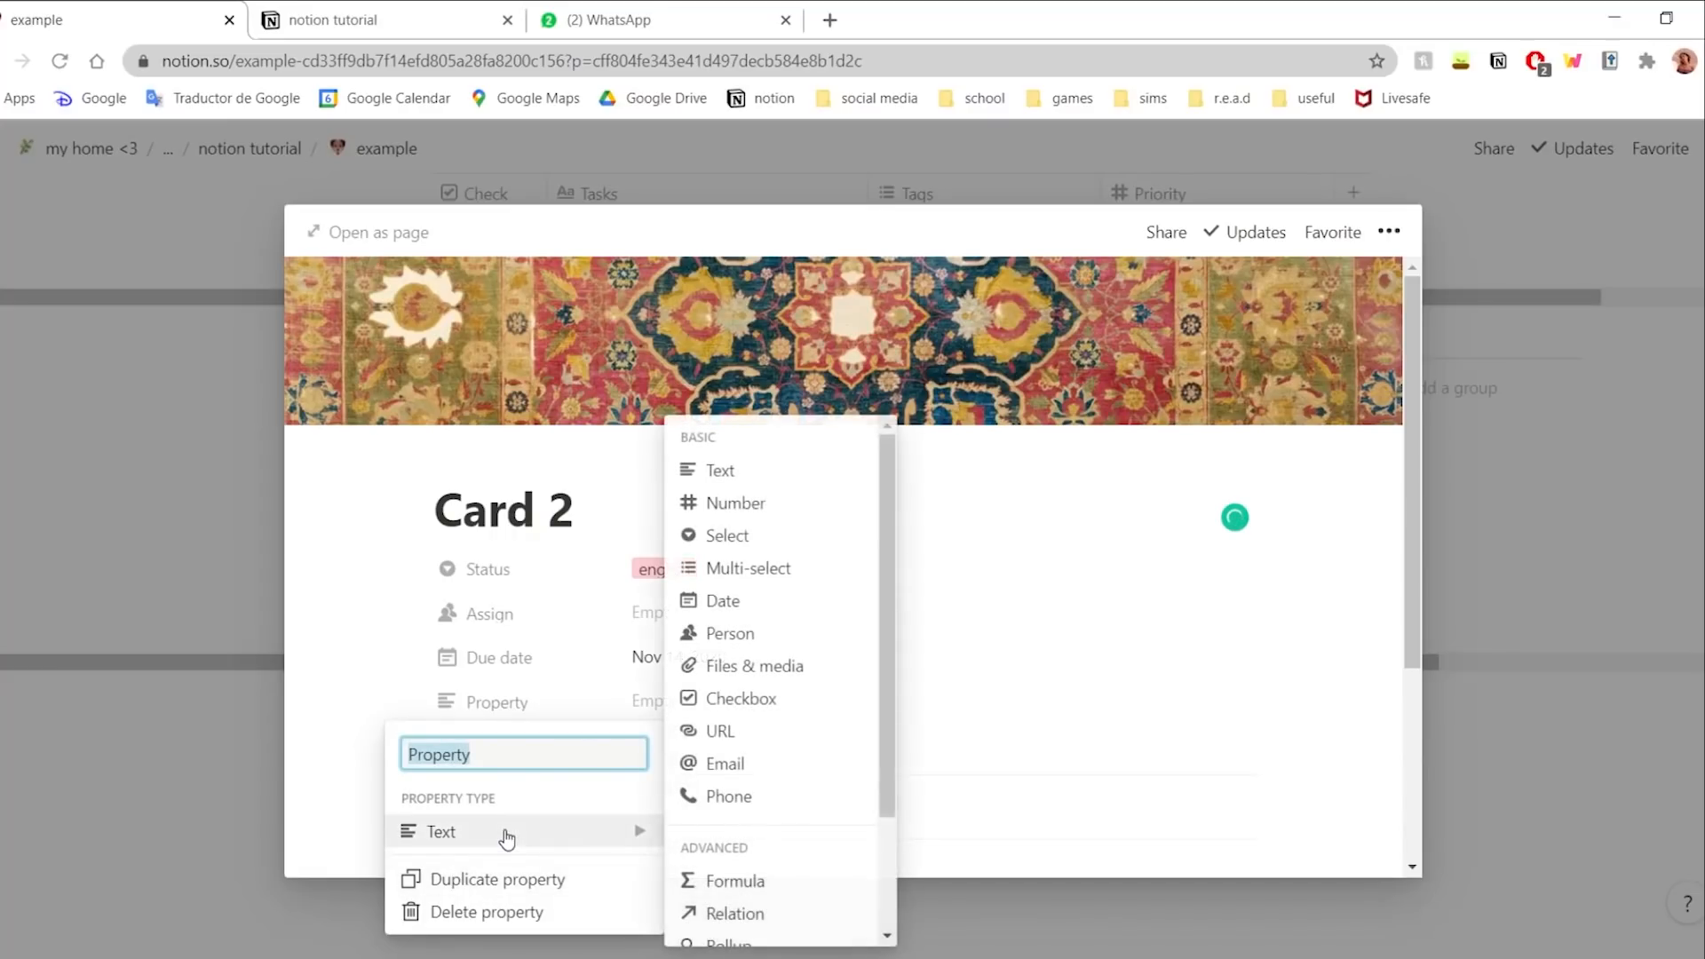
left_click(789, 681)
left_click(761, 710)
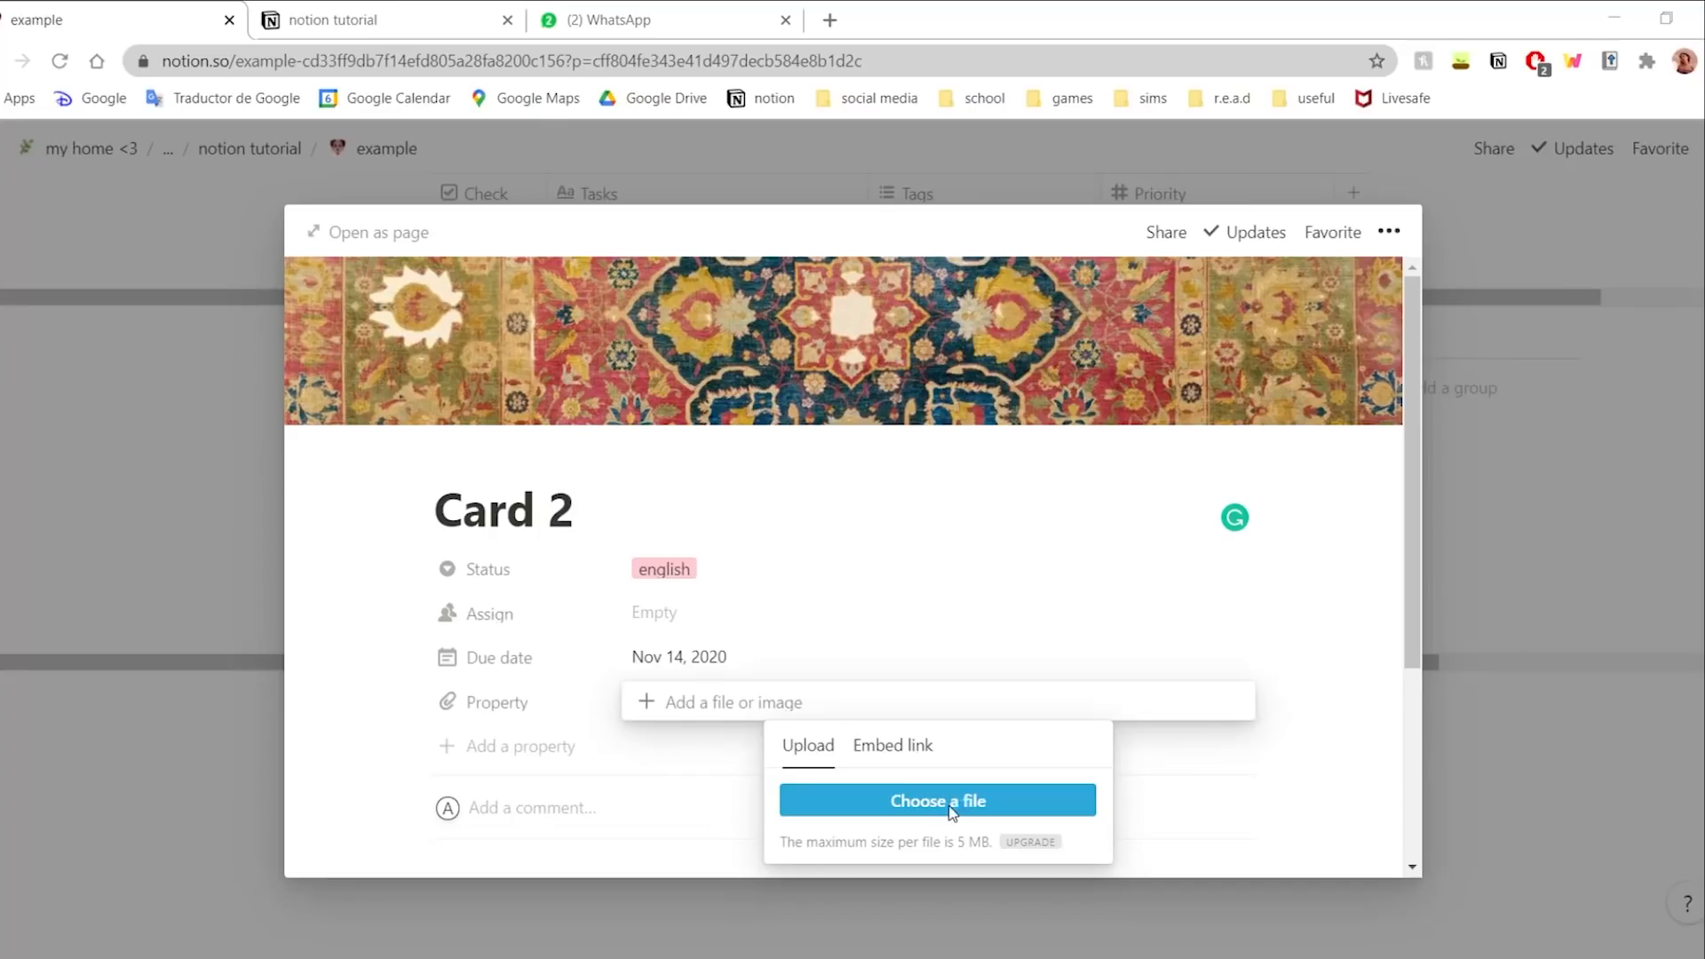
key("Escape")
scroll(1234, 655, "up", 3)
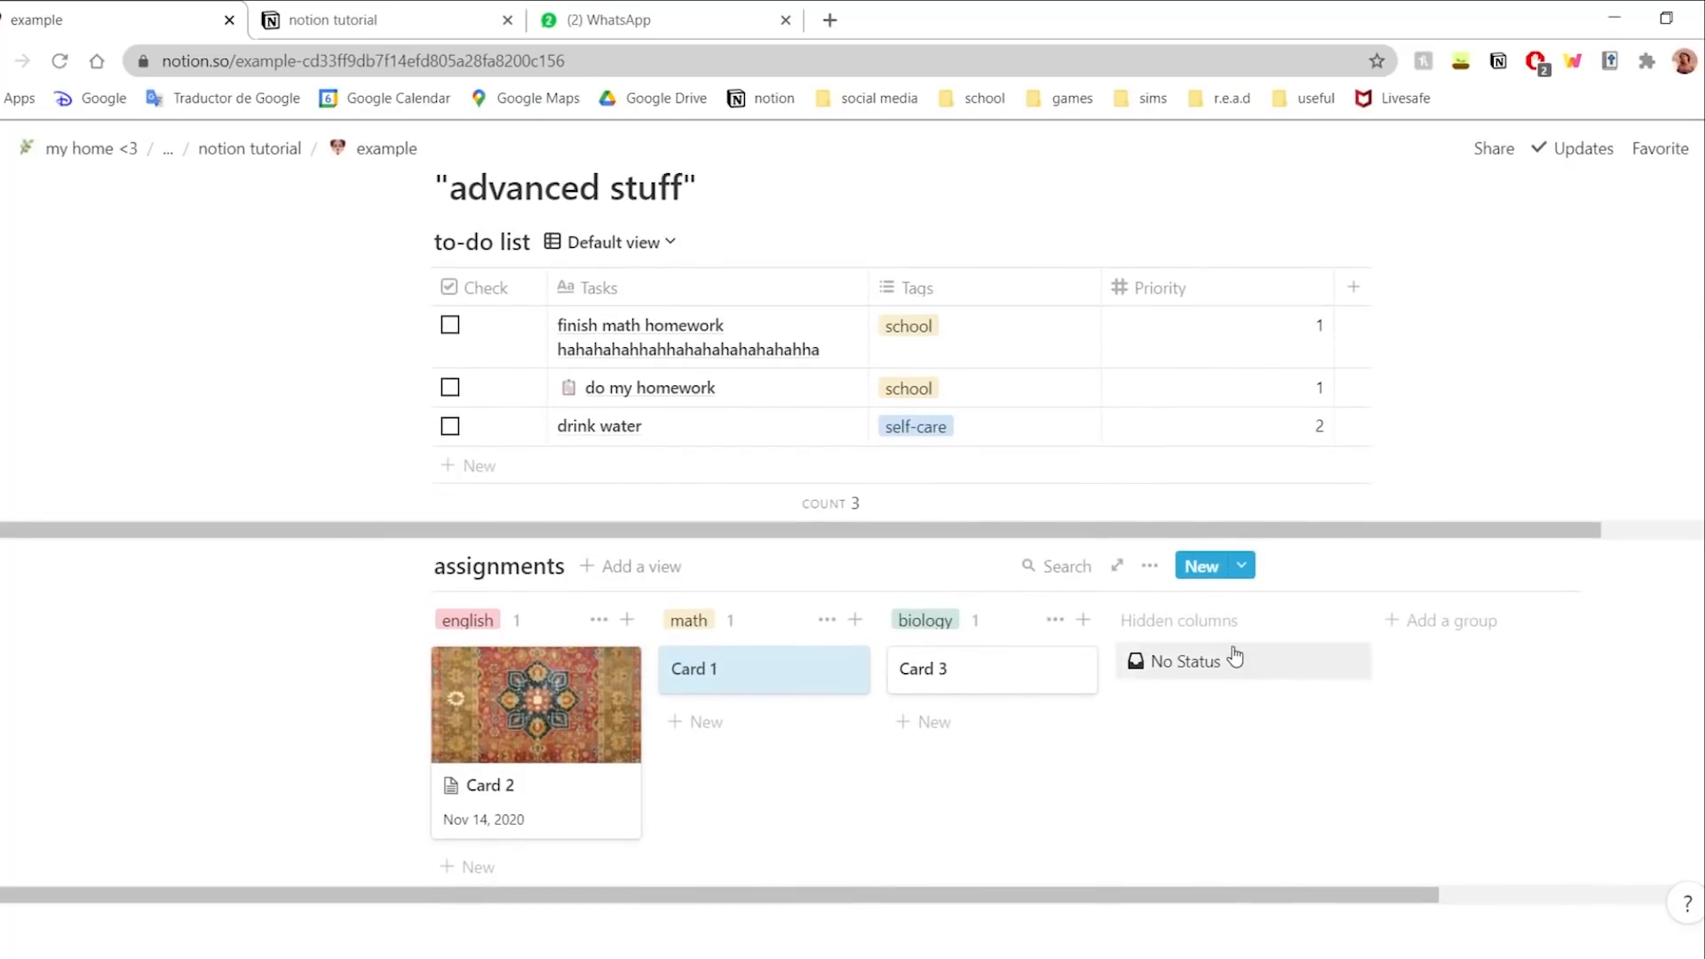
- Set the card preview of the assignments board to the Files & media property named Property
left_click(1148, 566)
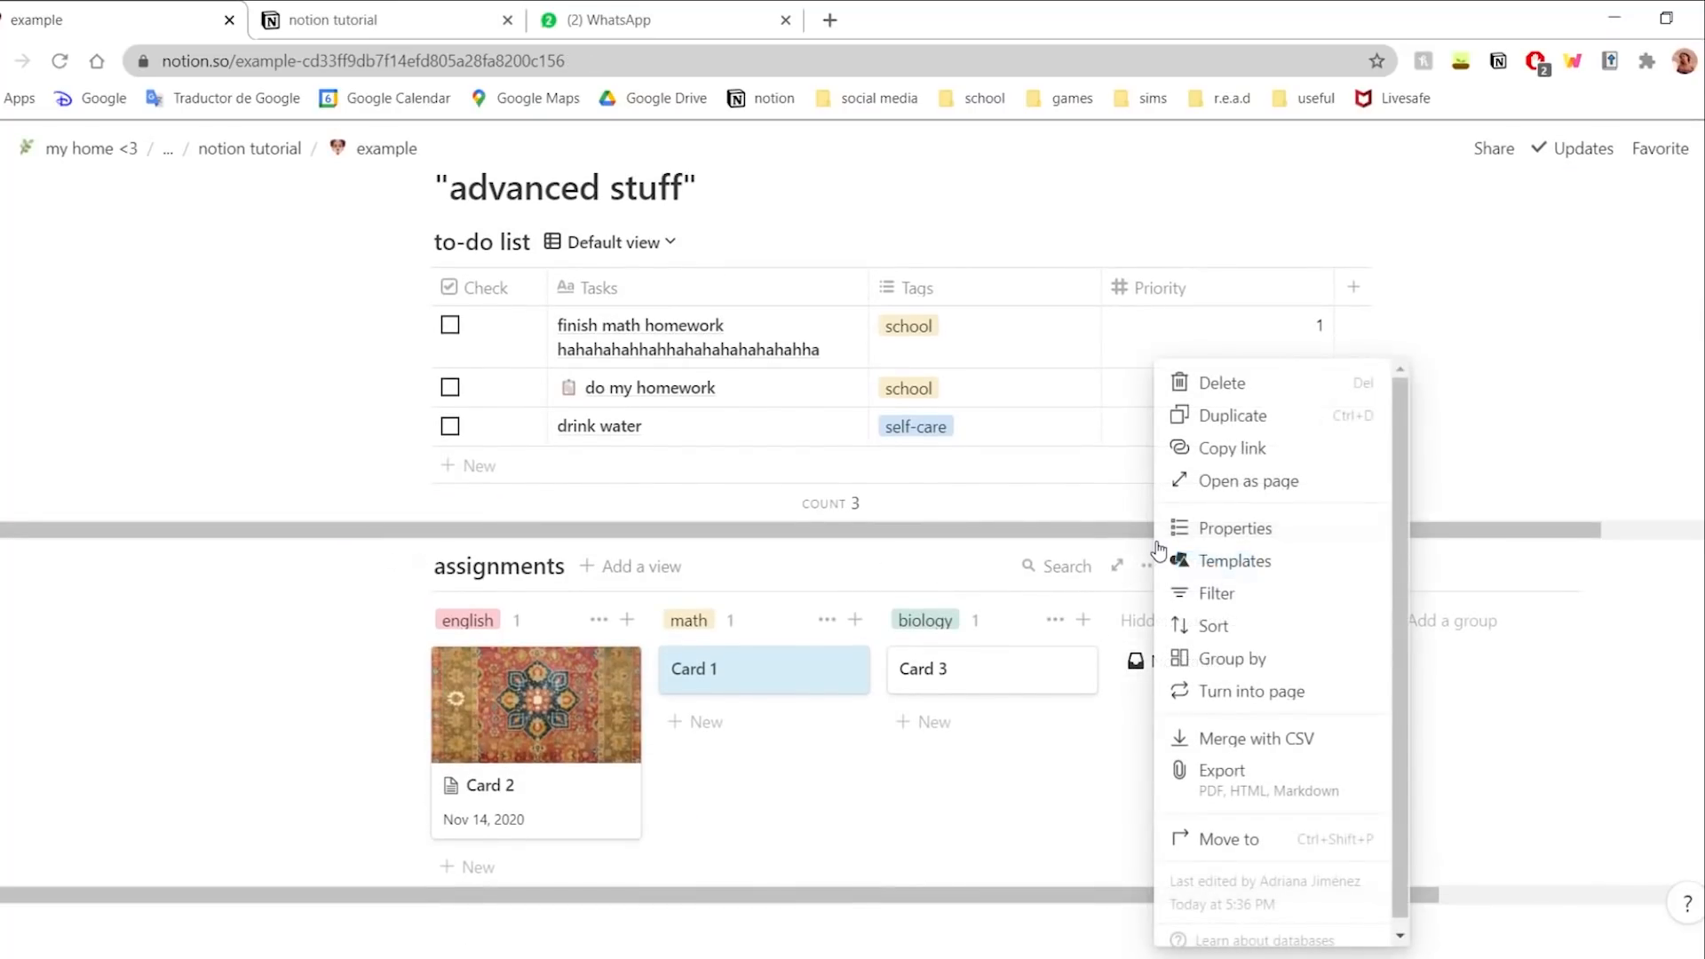
left_click(1292, 531)
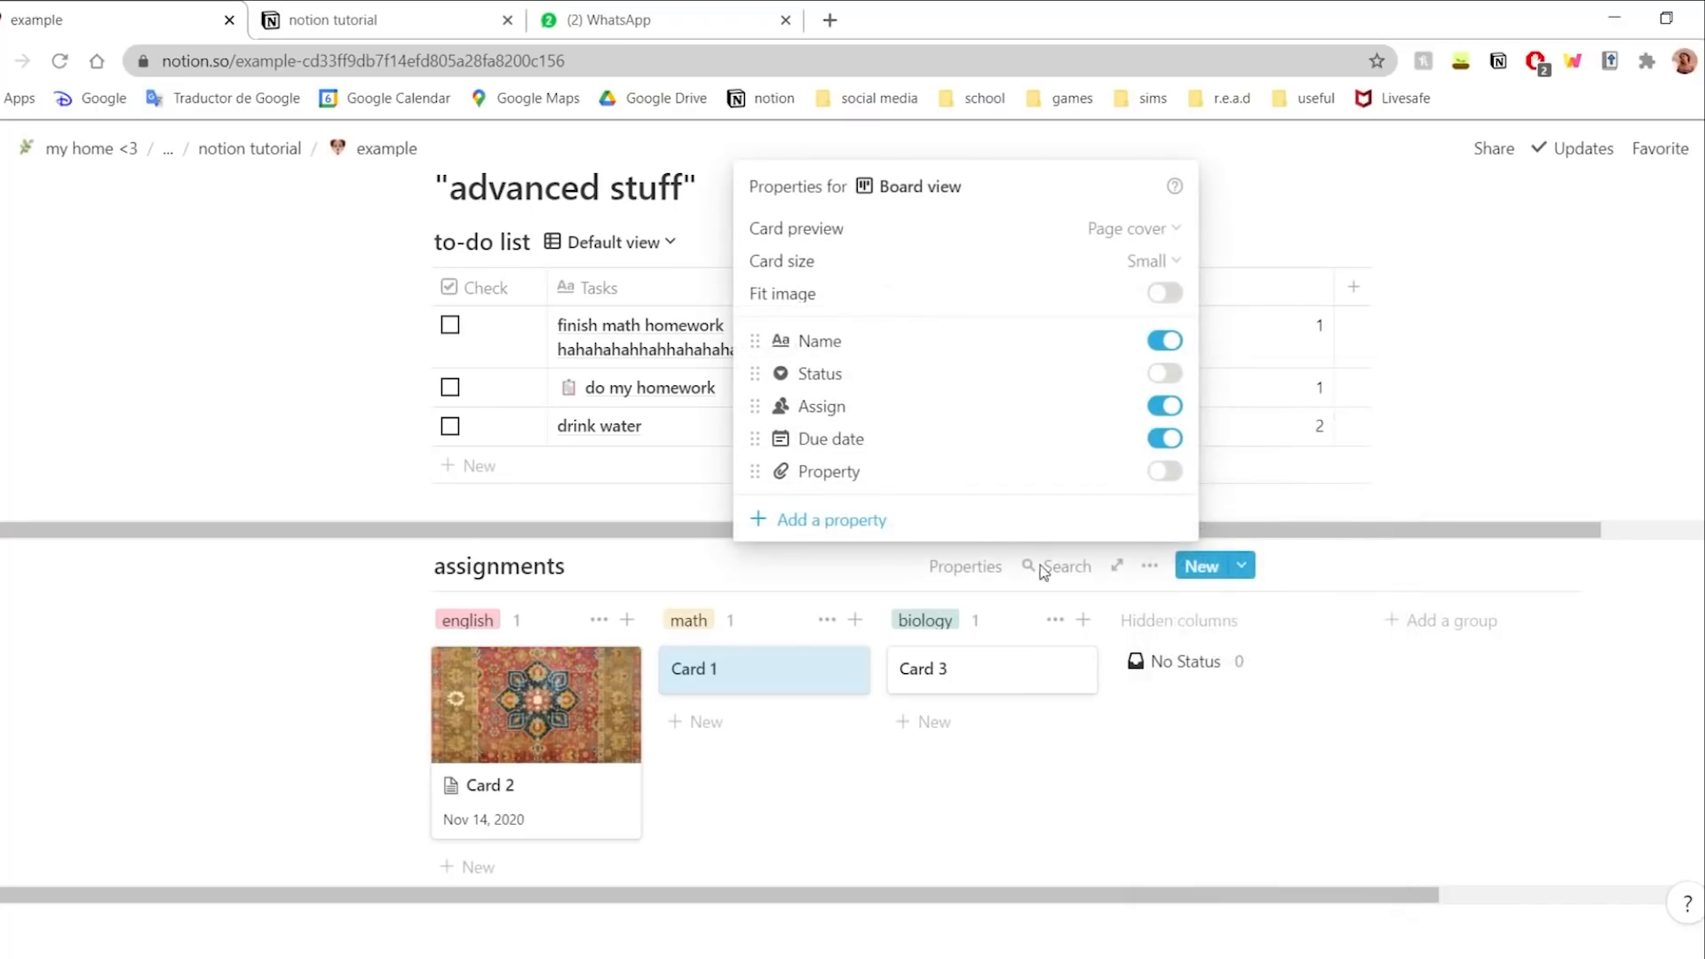
left_click(1053, 236)
left_click(1016, 380)
left_click(724, 842)
scroll(682, 685, "down", 3)
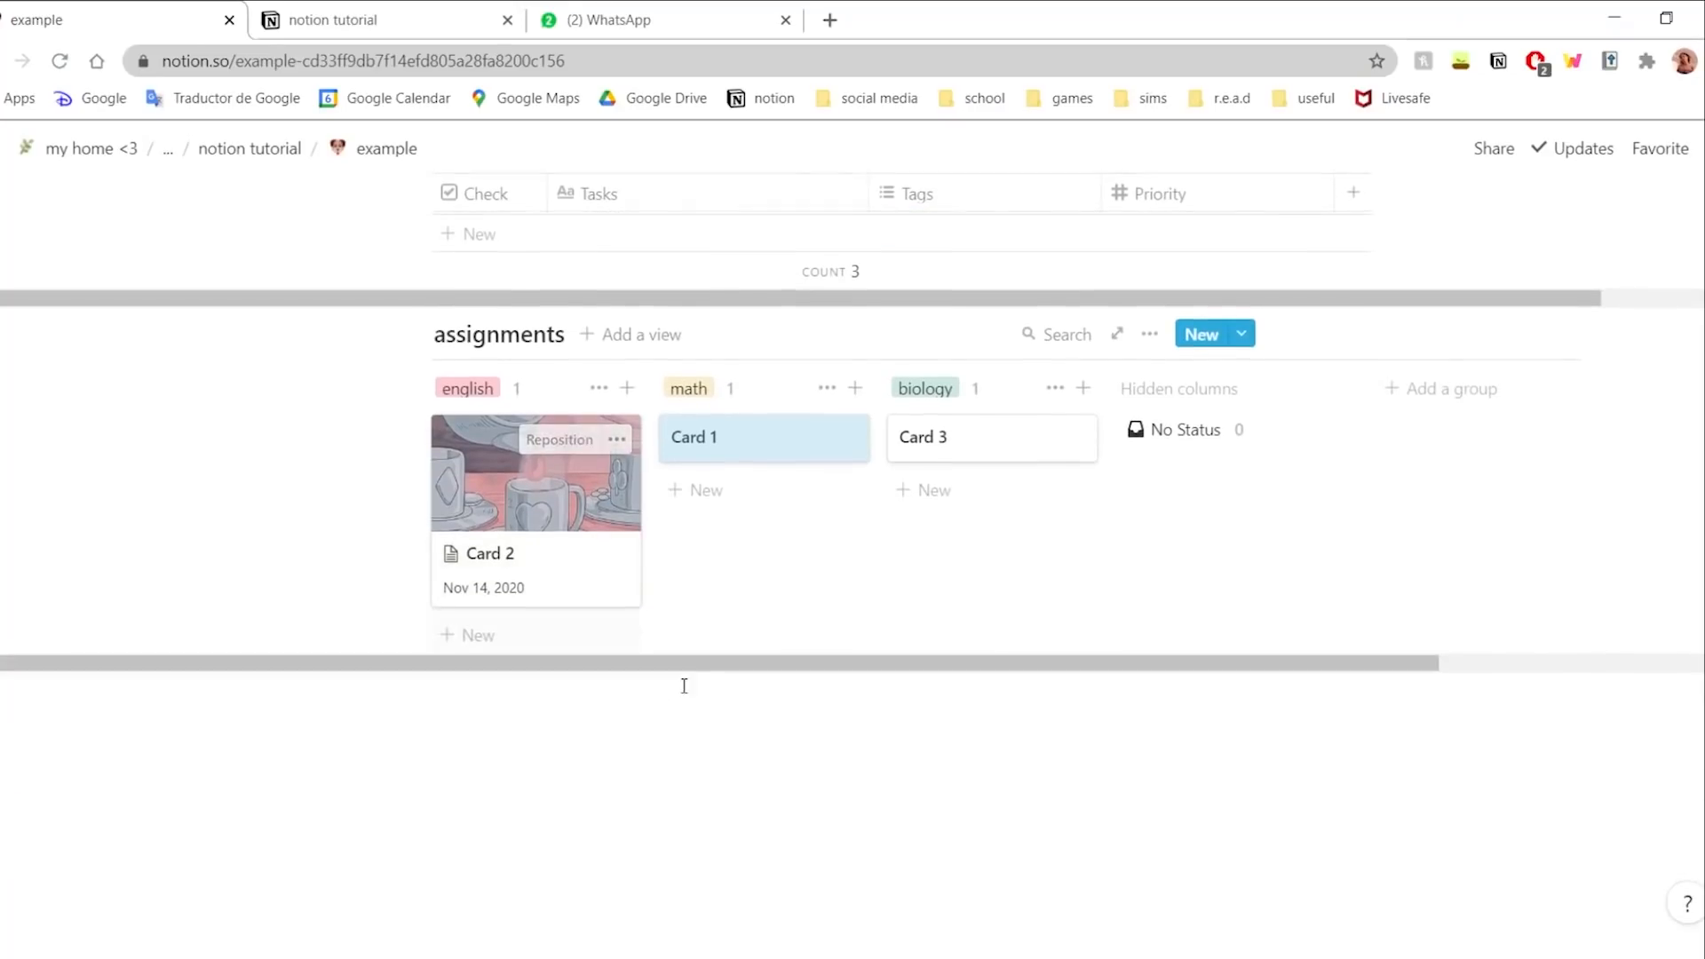
- Go to the backpack page and examine its layout and the cover images of its notebooks gallery
scroll(745, 674, "up", 10)
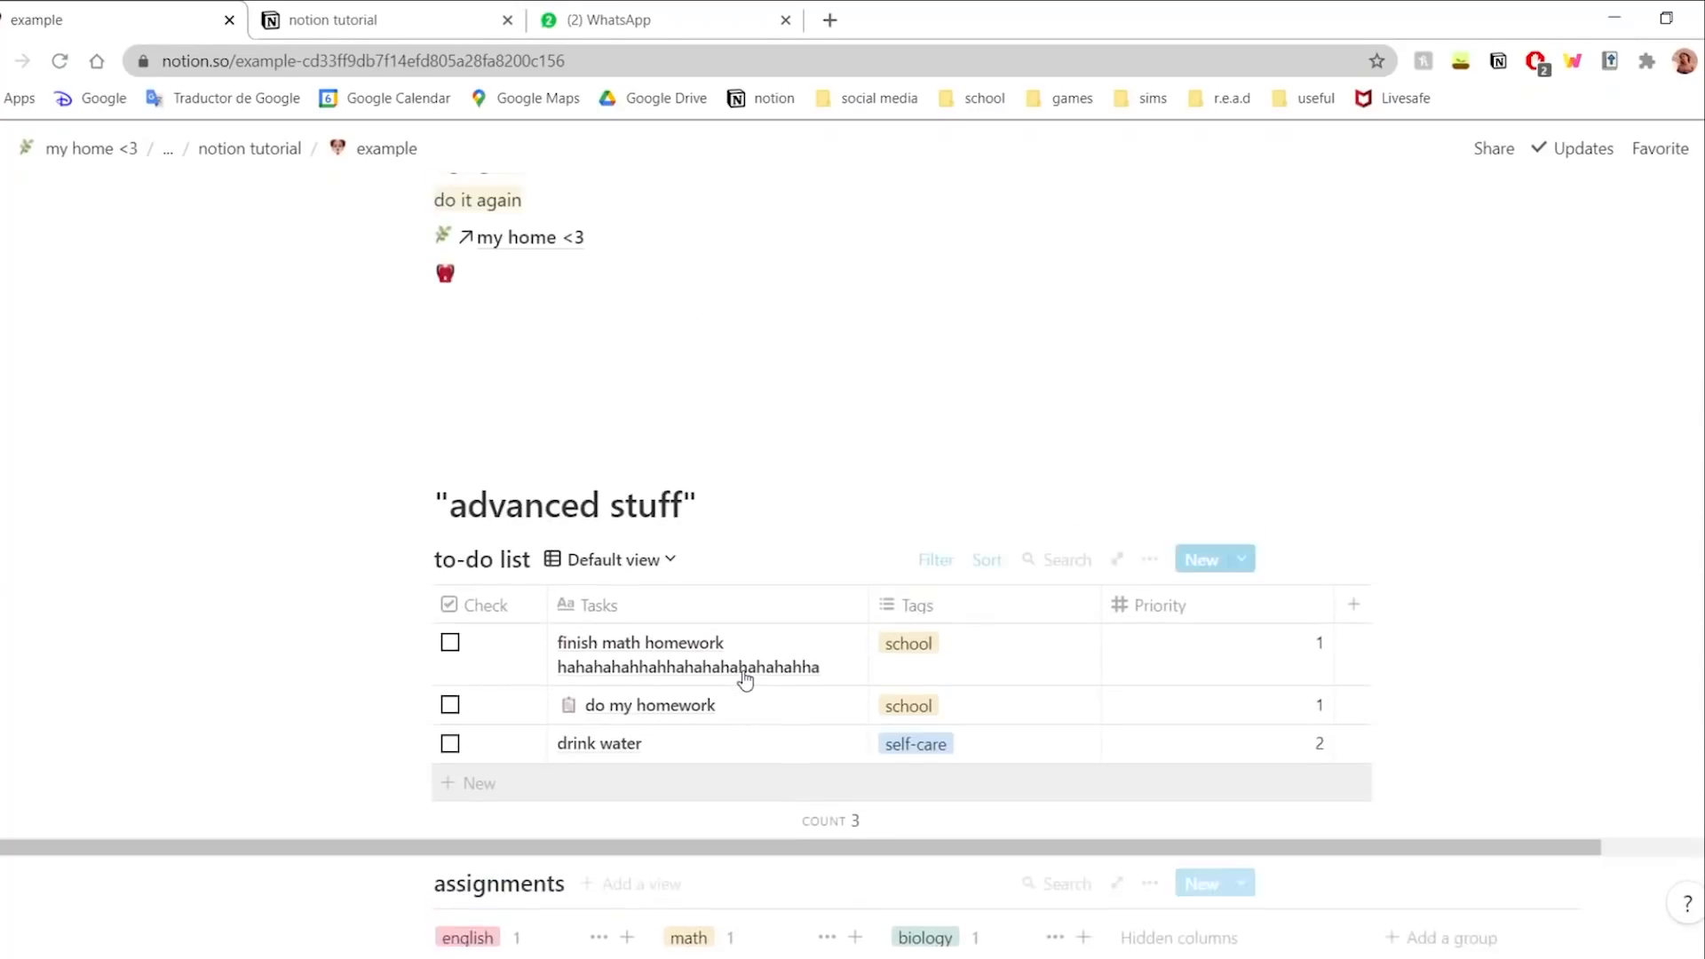
scroll(745, 670, "down", 4)
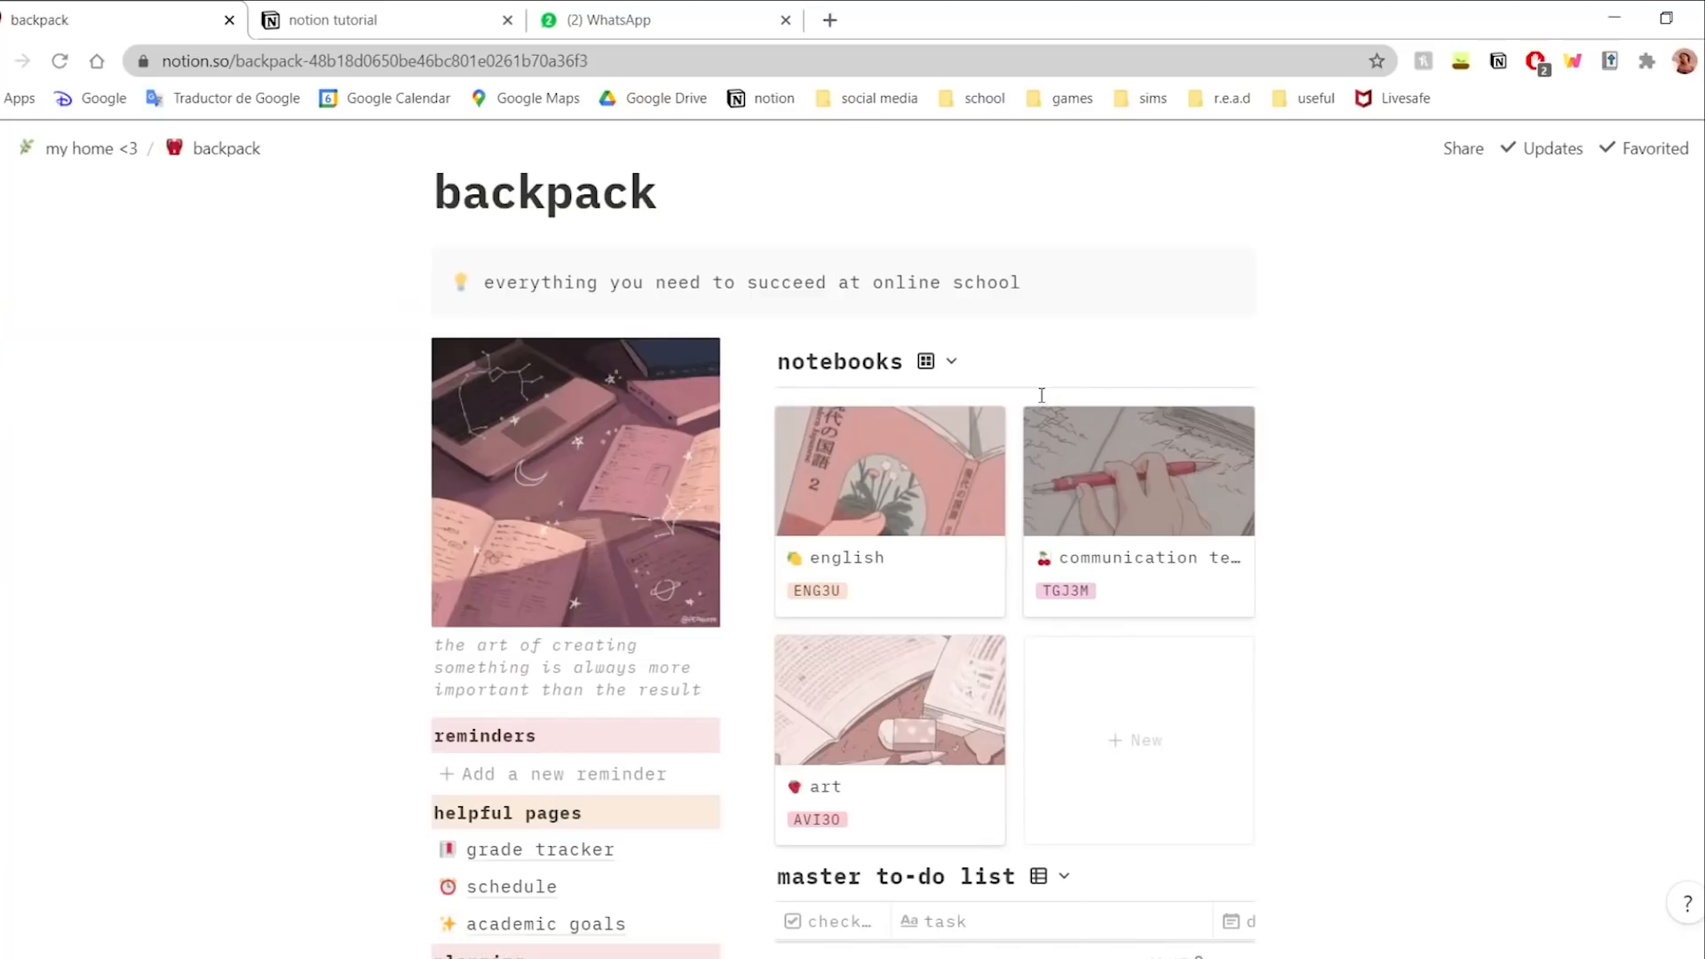
scroll(1040, 394, "up", 4)
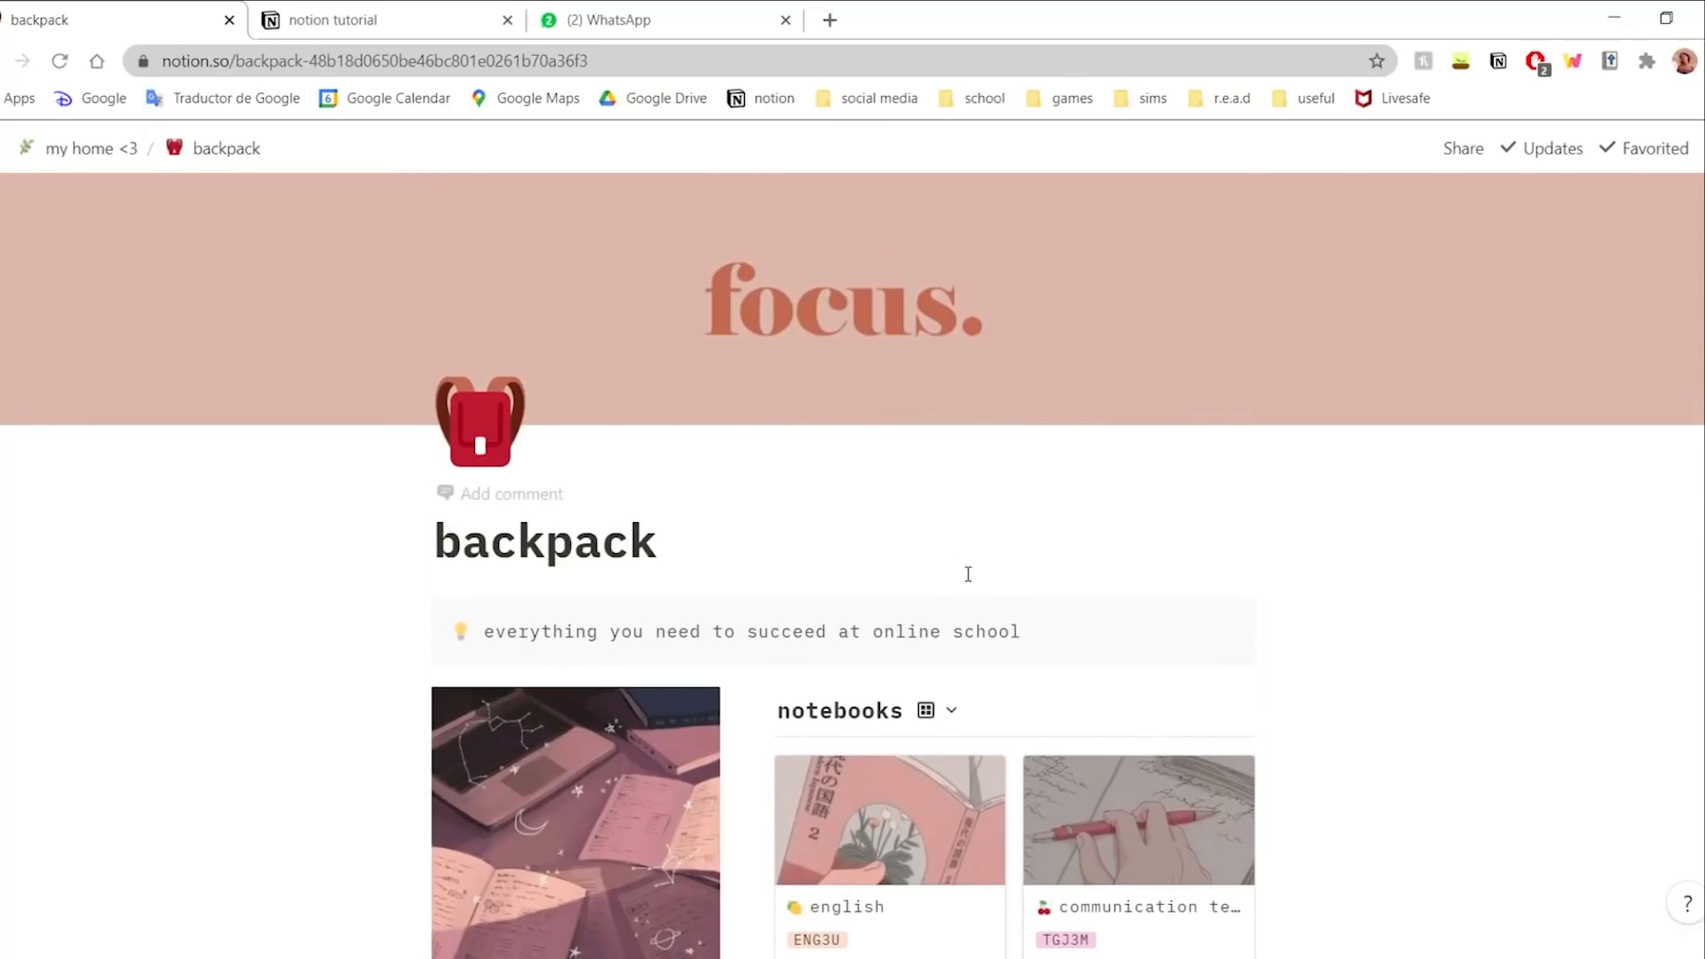
scroll(968, 574, "down", 5)
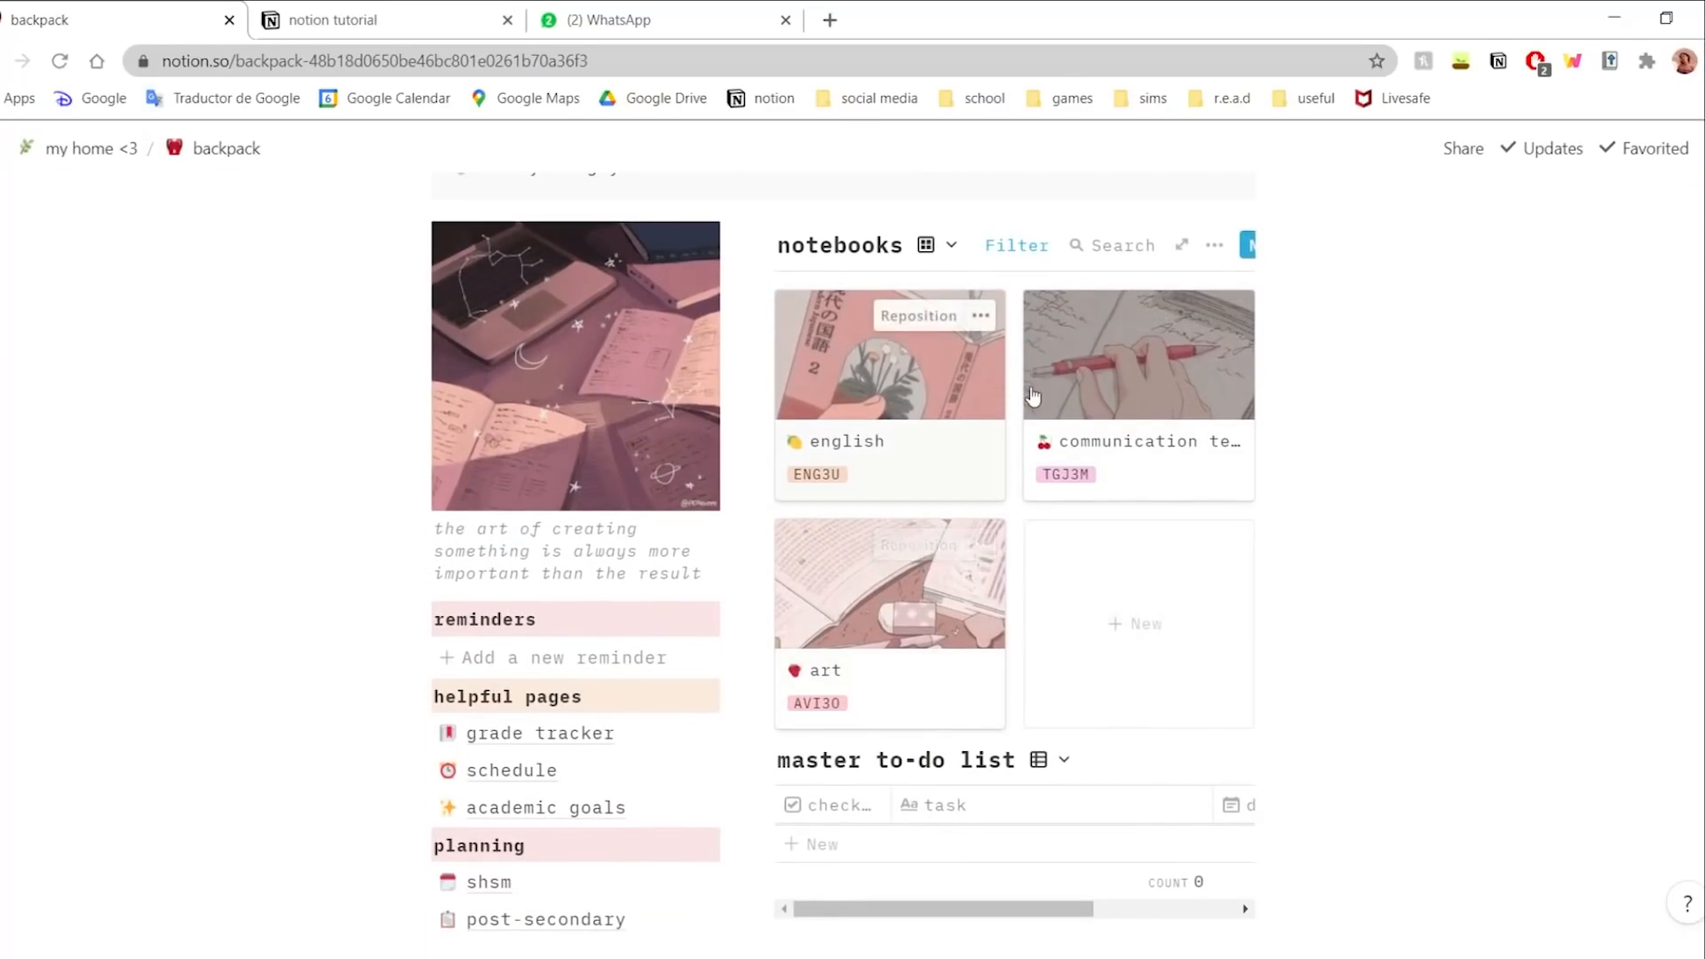
scroll(1115, 571, "up", 5)
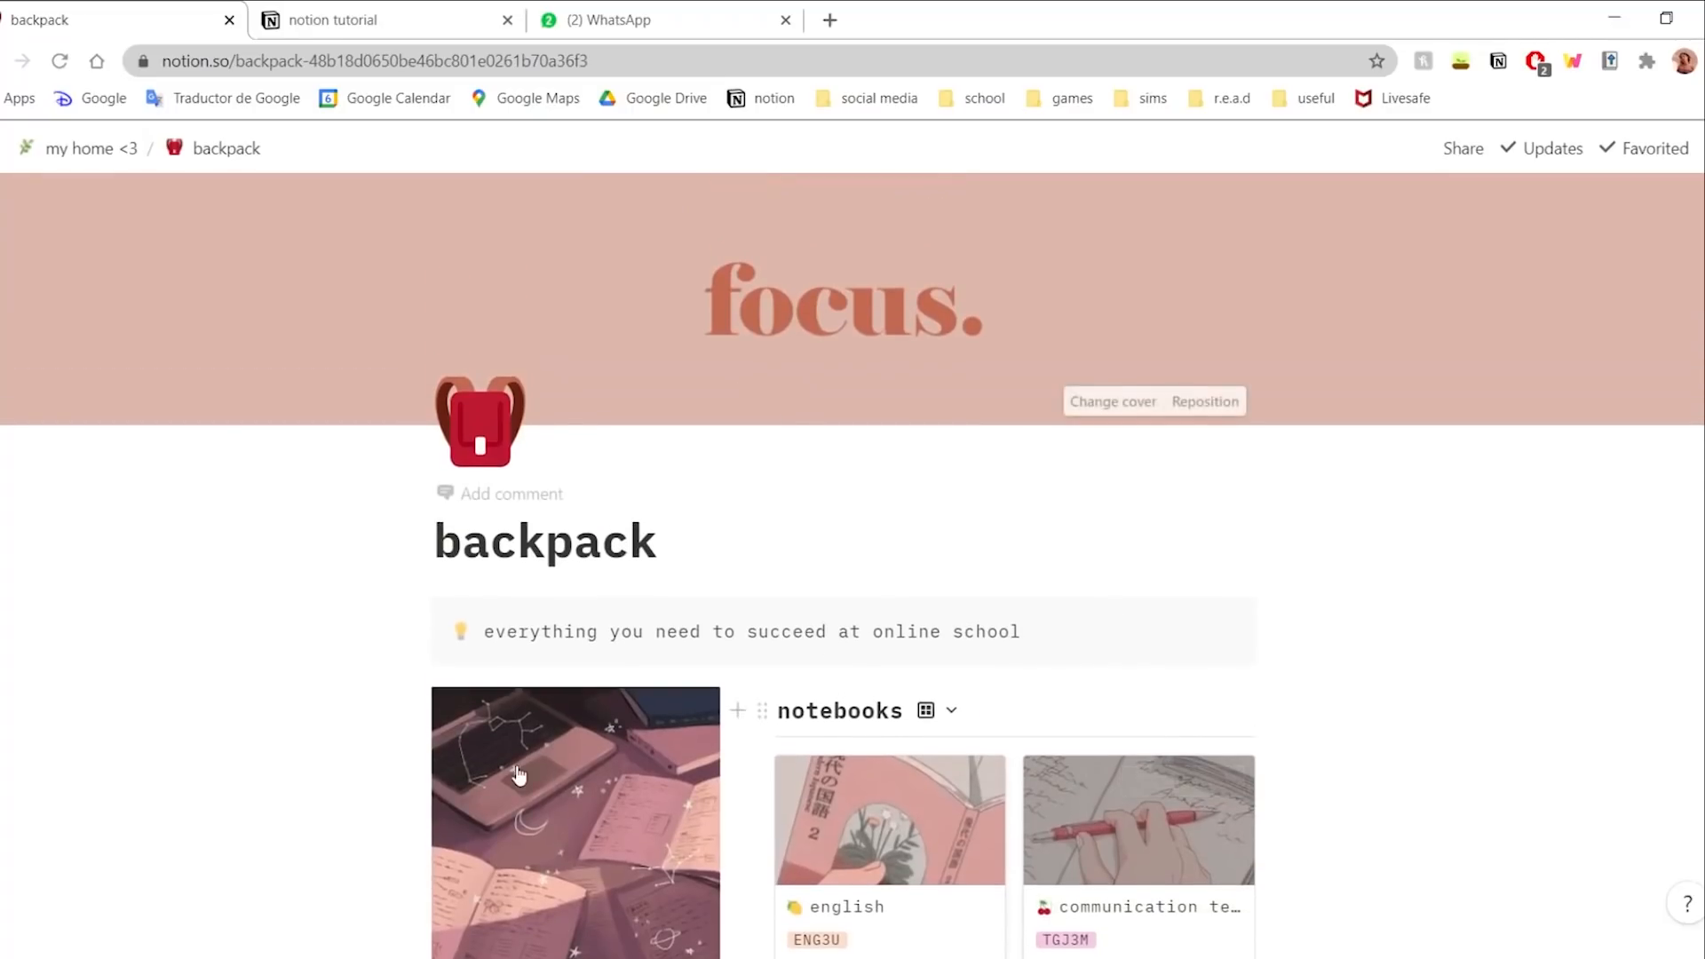
scroll(514, 772, "down", 7)
scroll(877, 682, "up", 4)
scroll(877, 682, "up", 2)
scroll(977, 701, "down", 2)
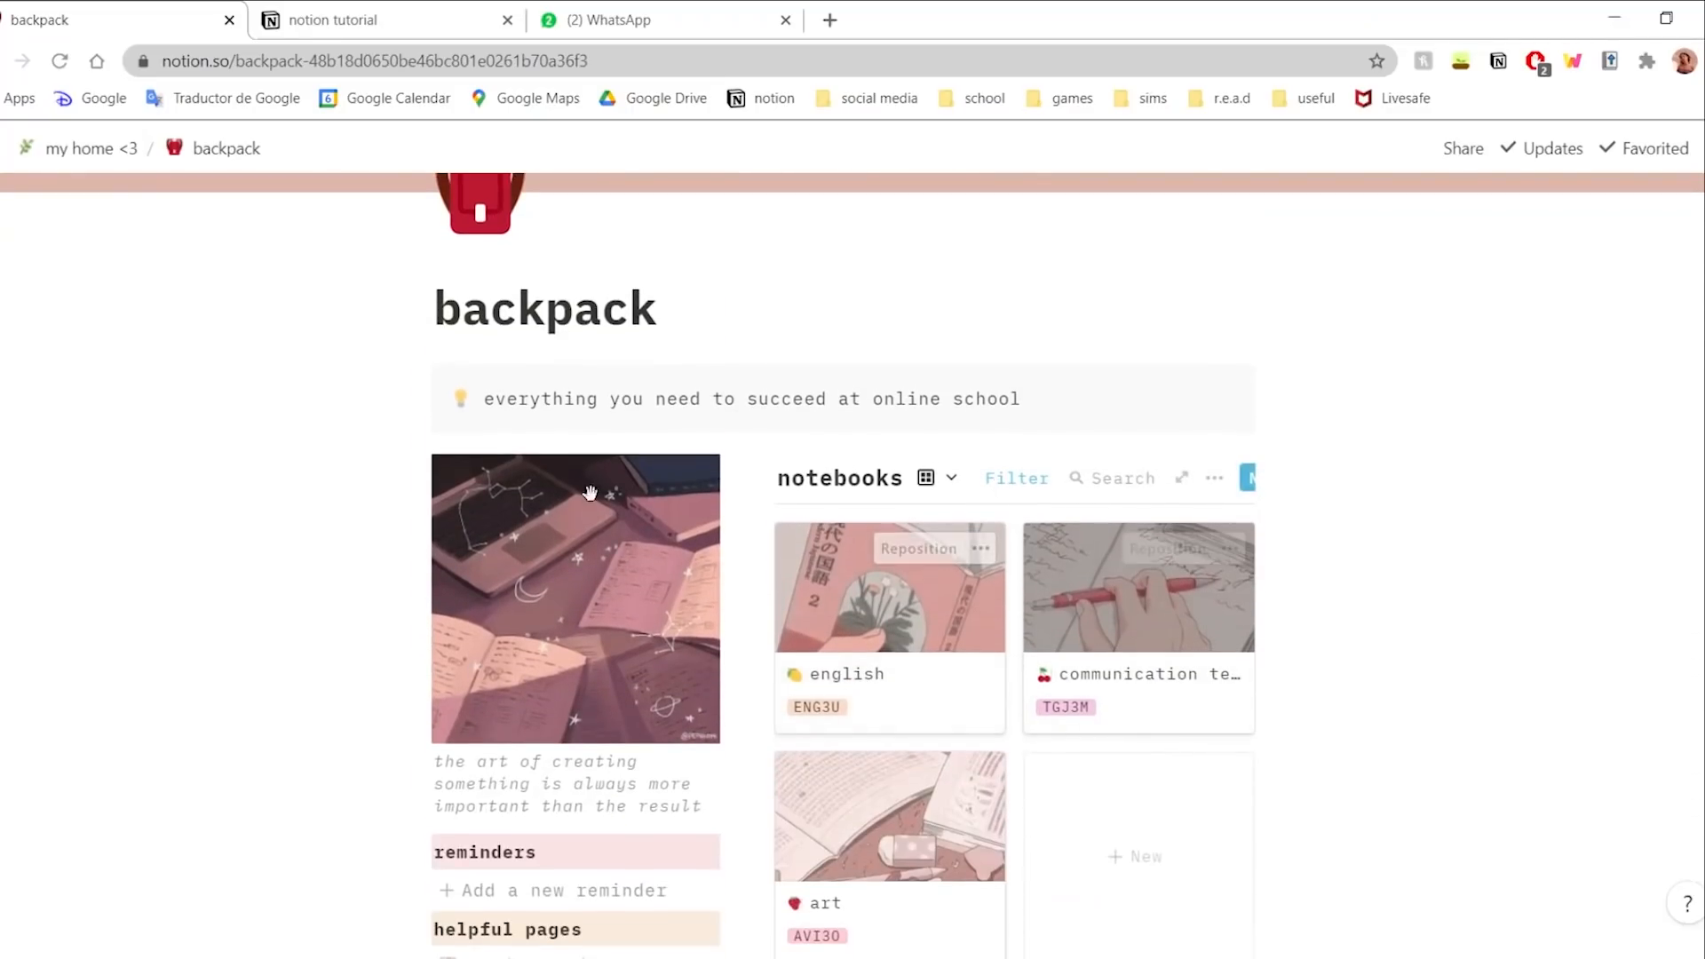
scroll(1020, 598, "down", 4)
scroll(1020, 640, "up", 4)
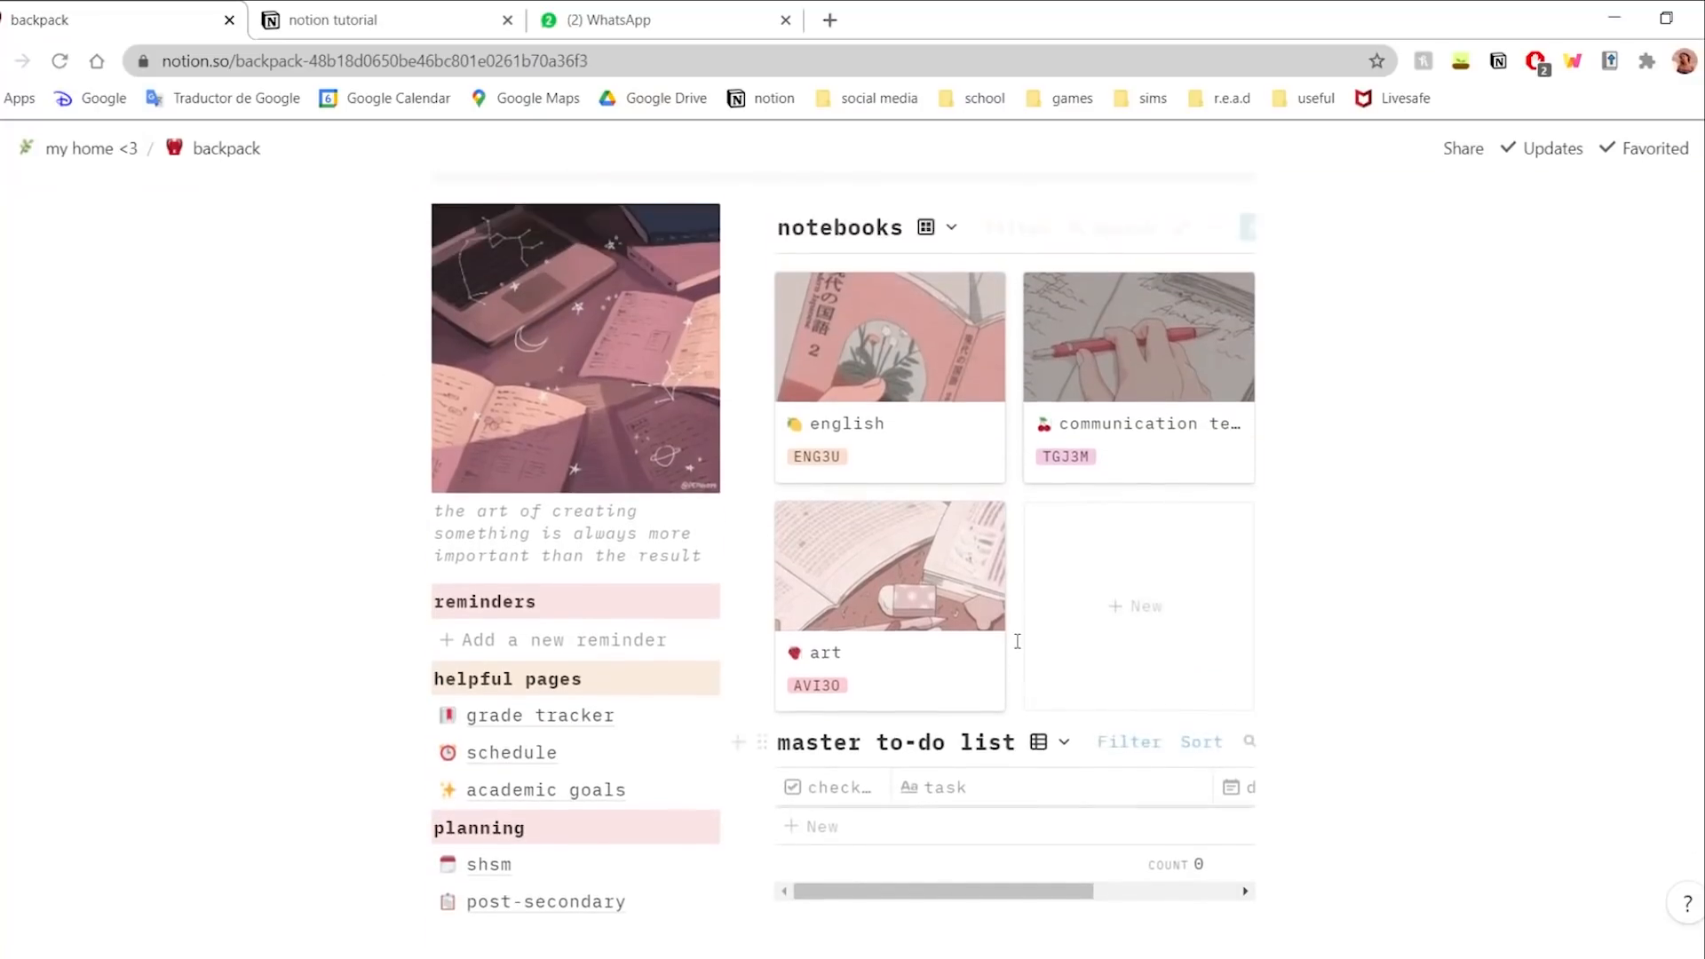
scroll(1082, 508, "down", 2)
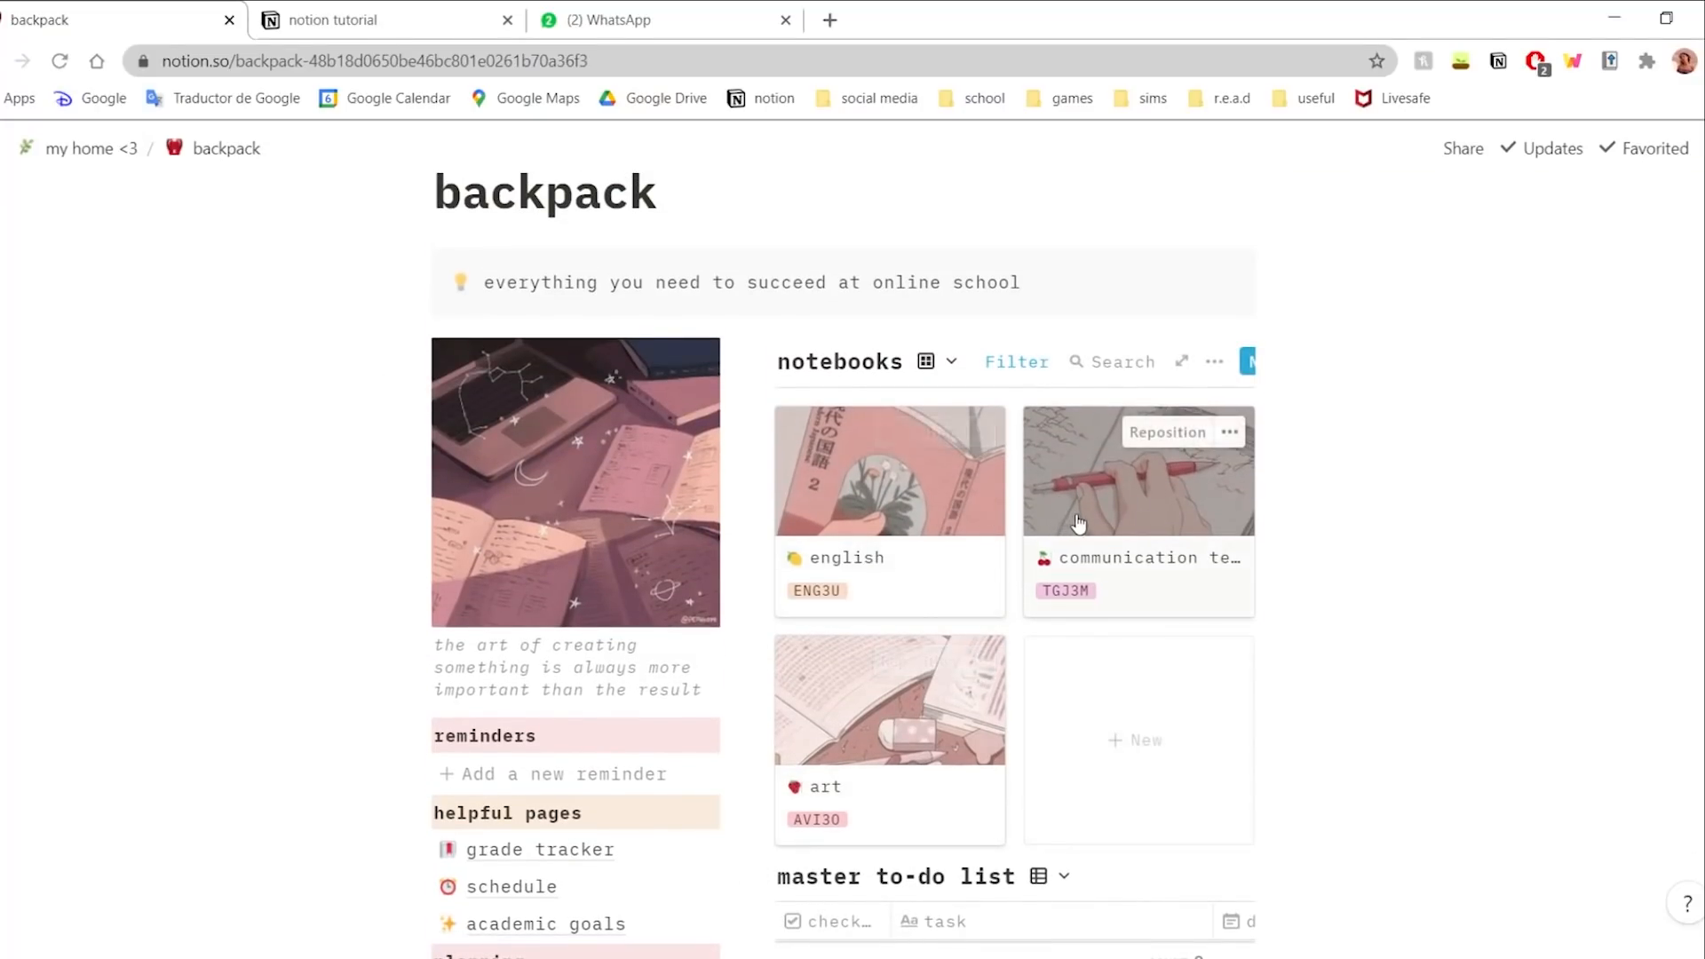
scroll(942, 520, "up", 3)
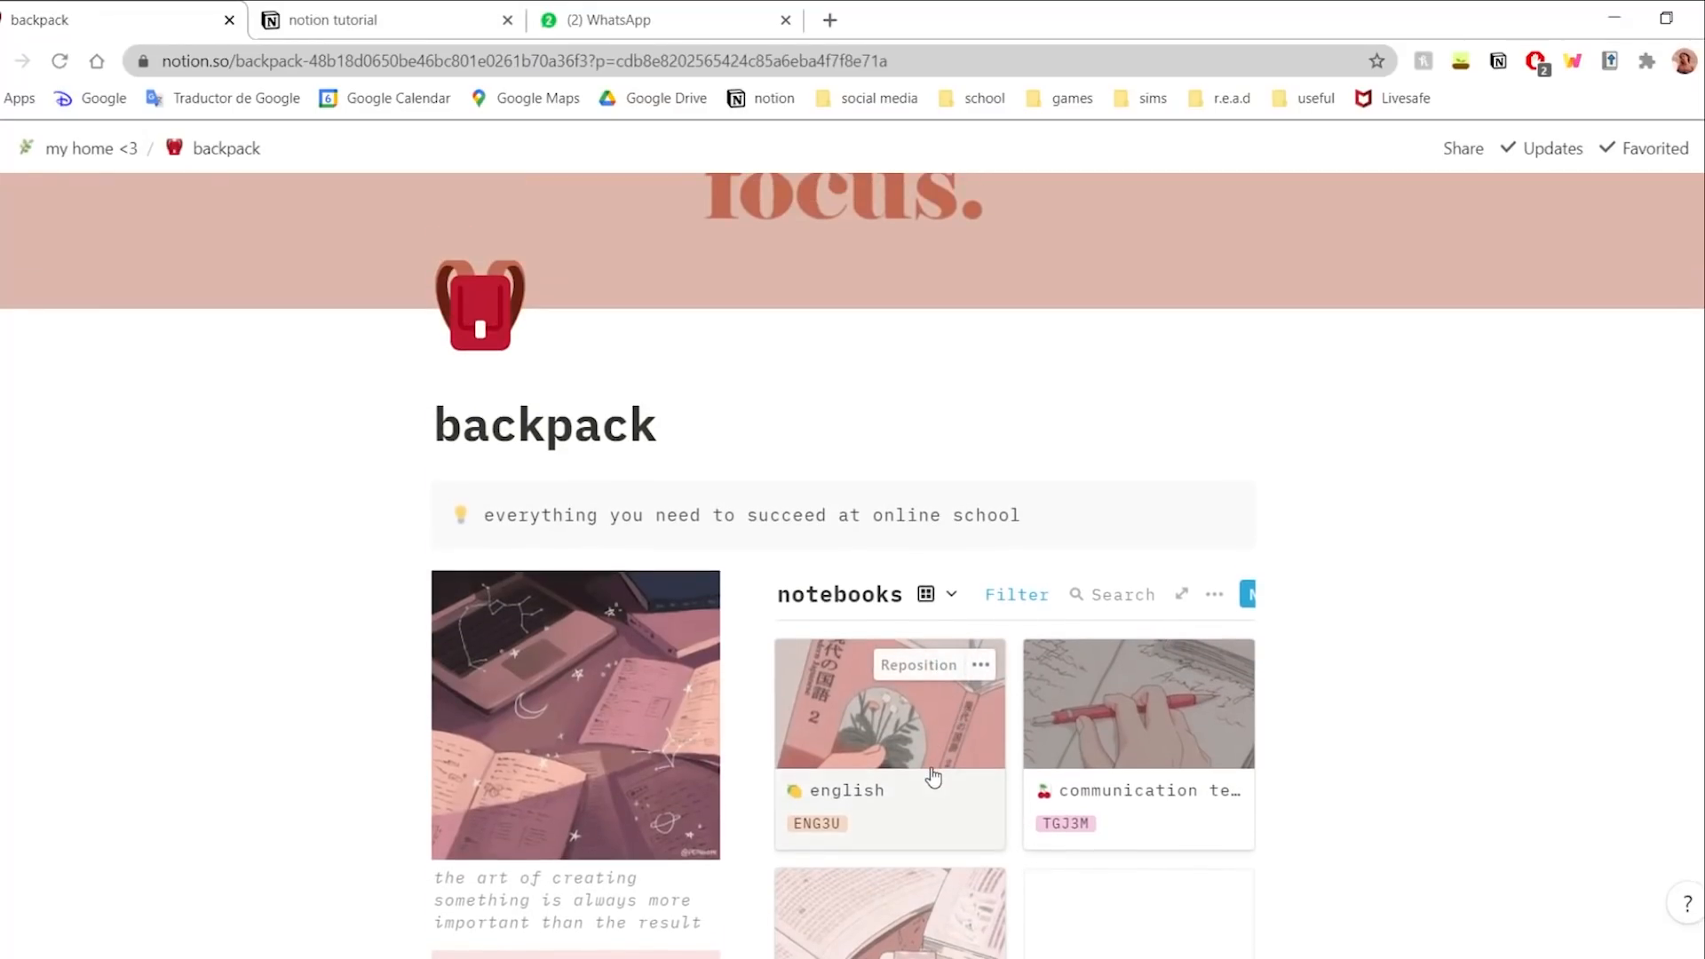
- Open the english notebook and examine its cover, picture property, books and notes sections
left_click(932, 778)
scroll(582, 601, "down", 9)
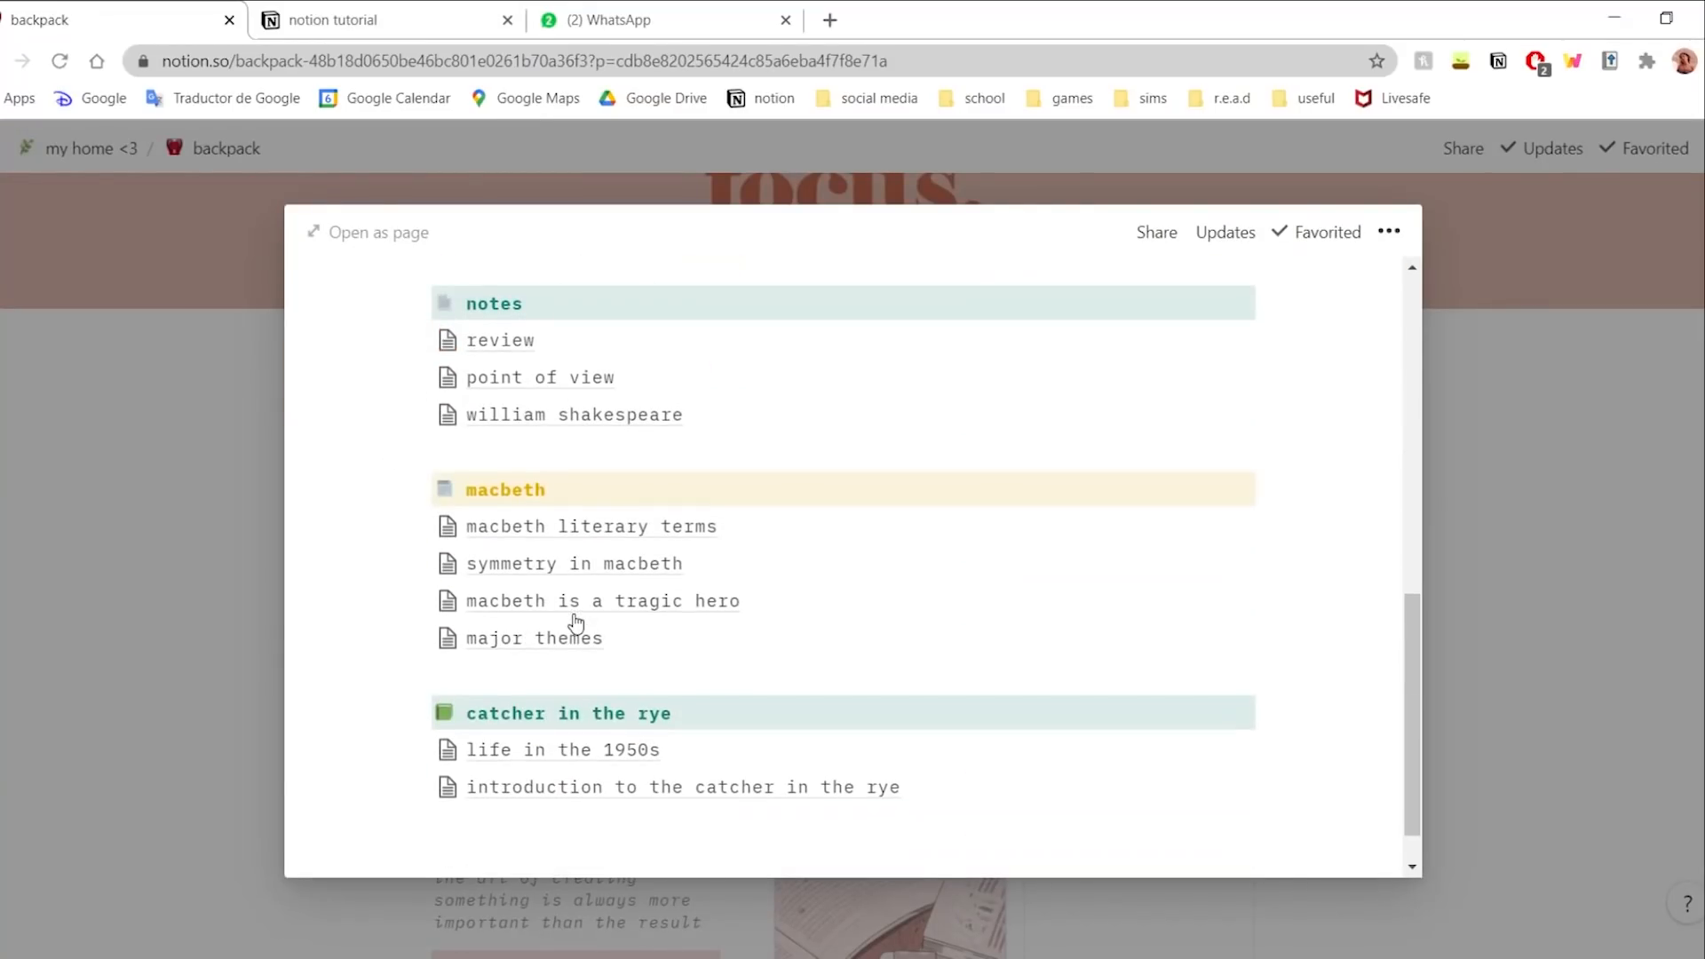
scroll(575, 621, "up", 10)
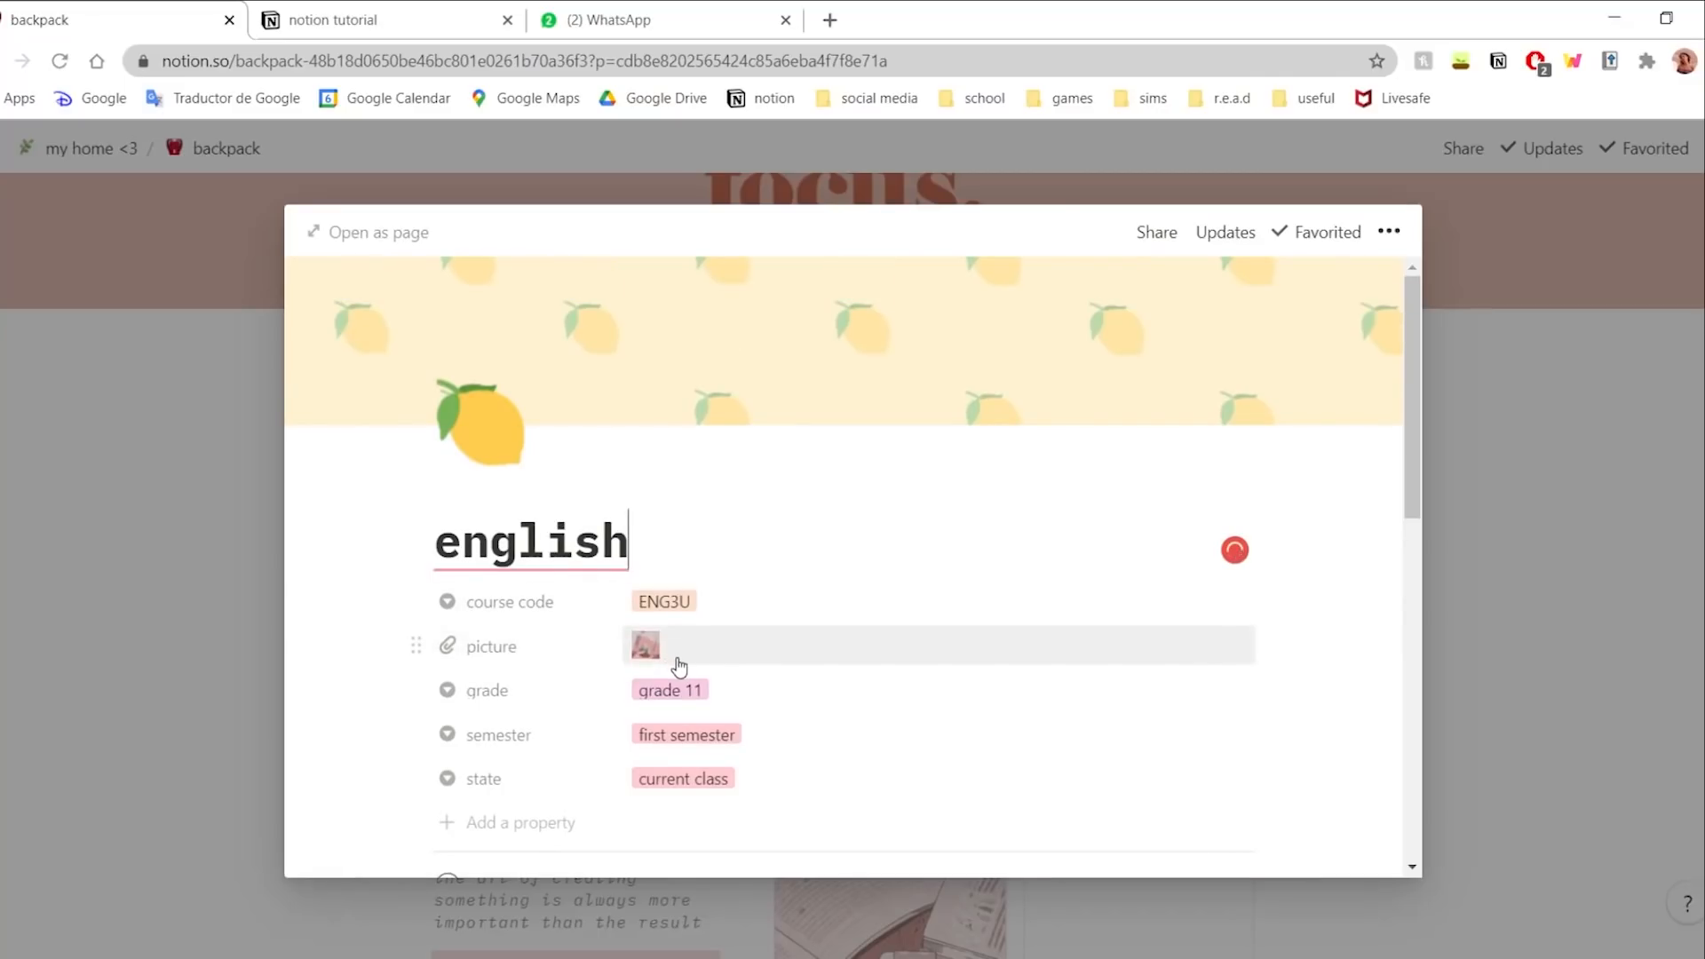
scroll(1043, 365, "down", 6)
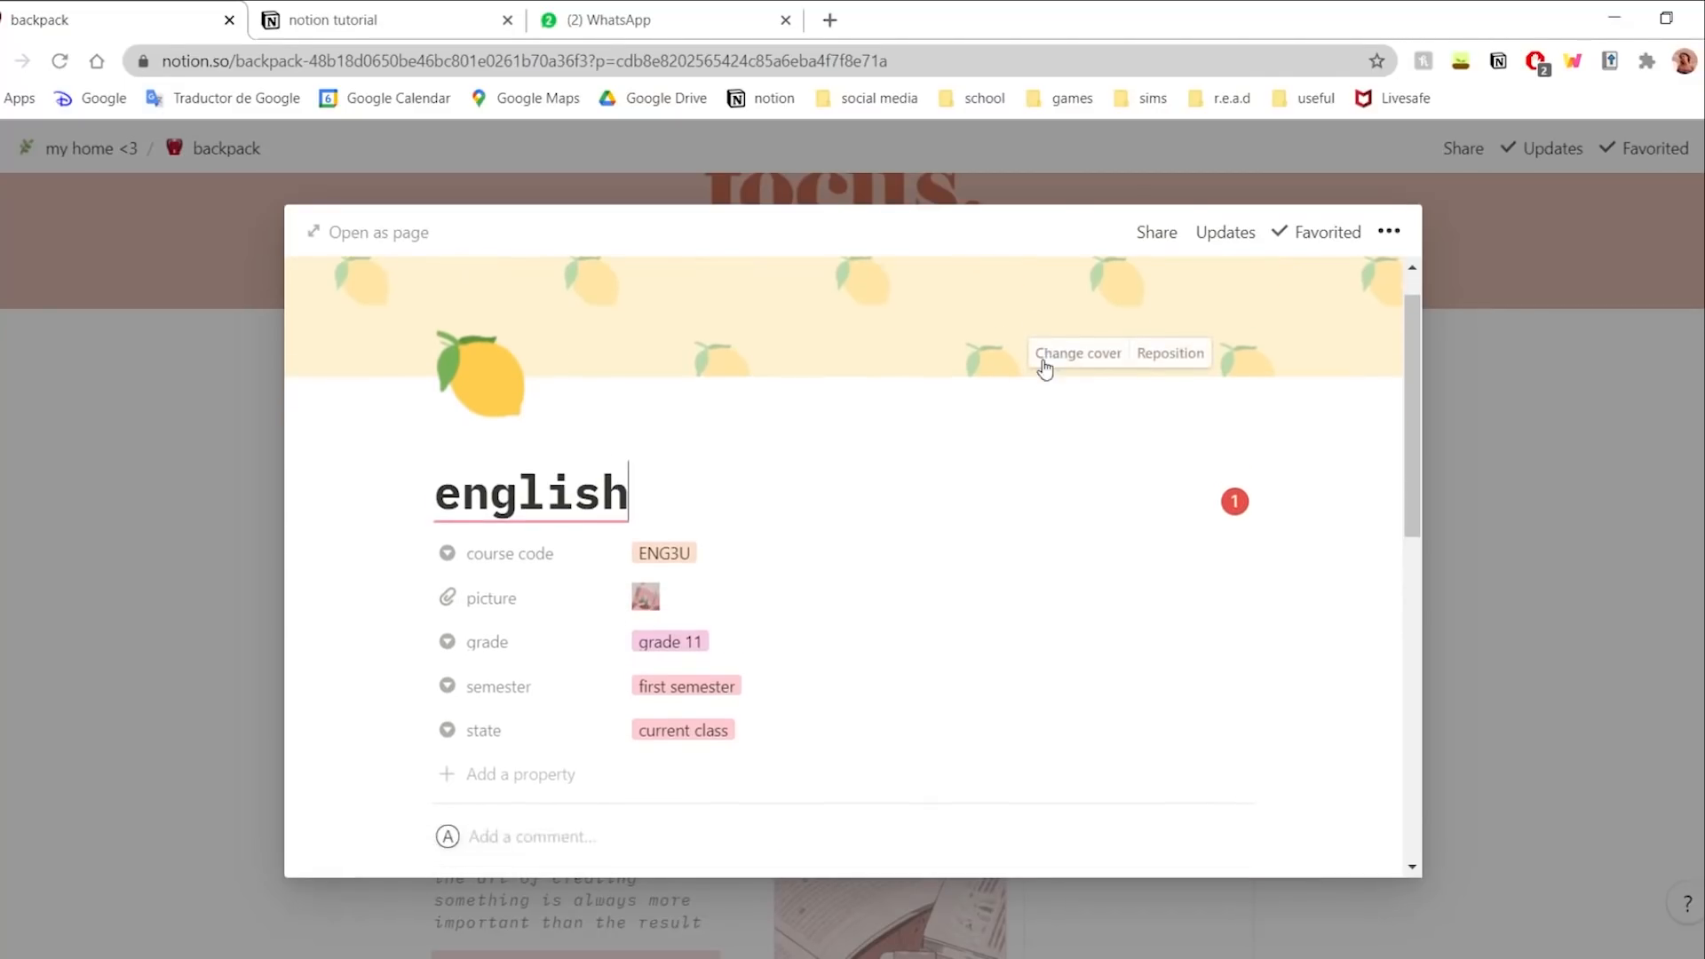
scroll(577, 639, "up", 2)
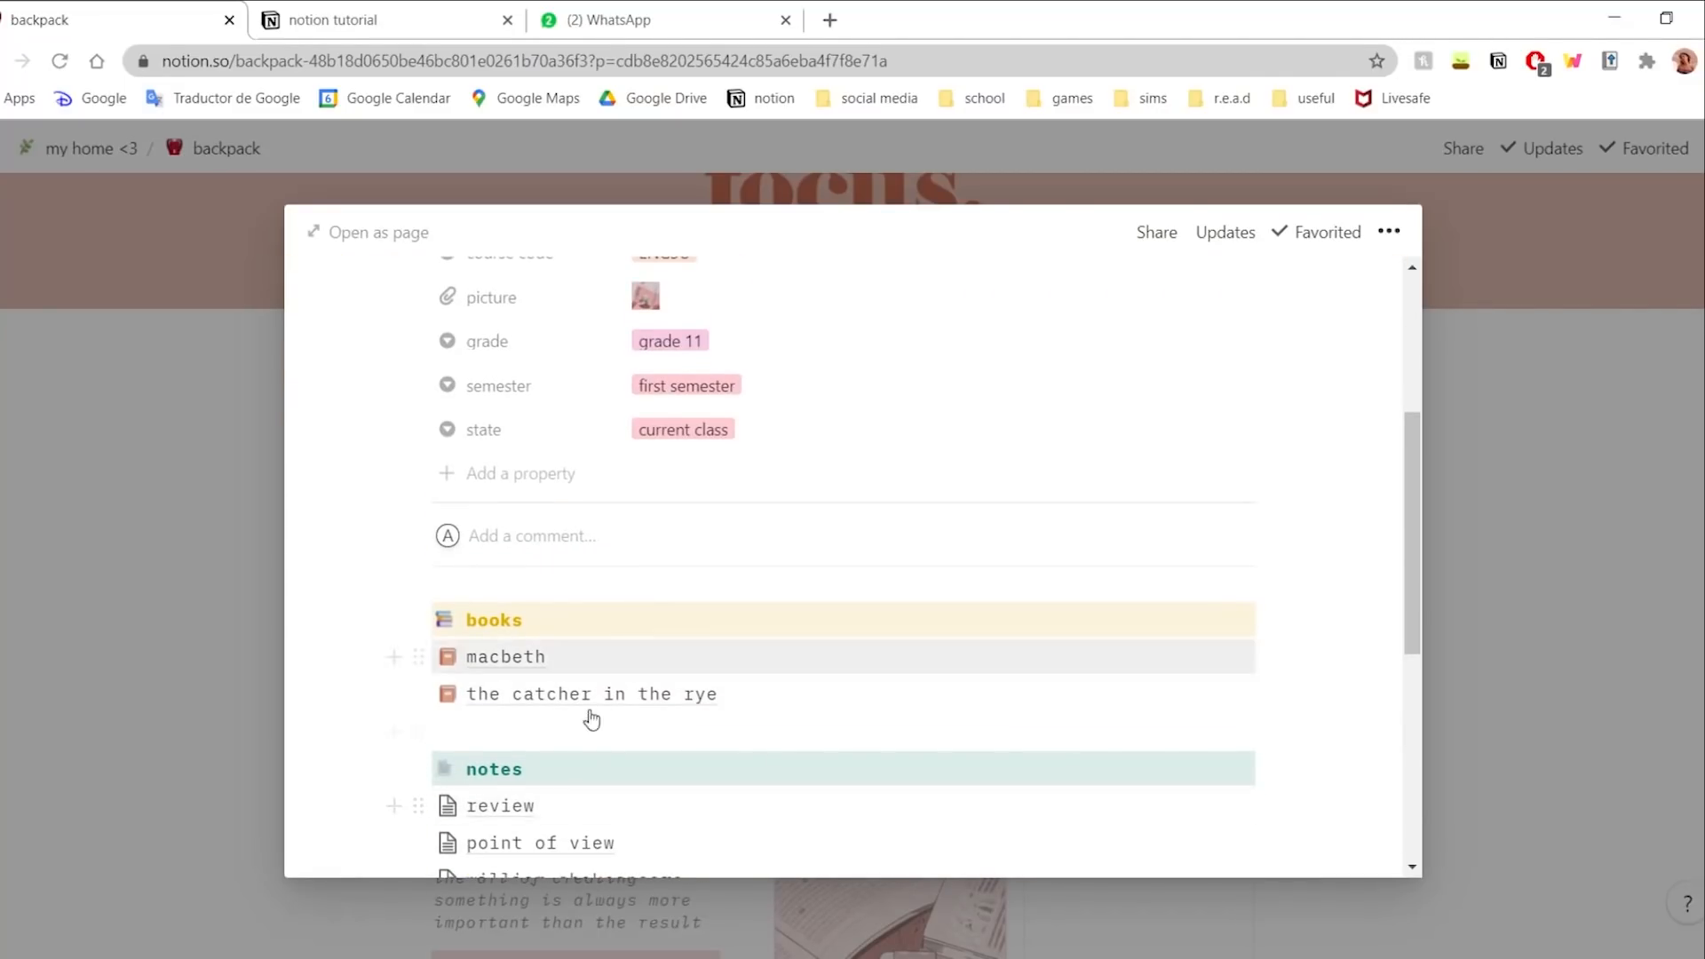
scroll(589, 716, "down", 4)
scroll(720, 566, "up", 6)
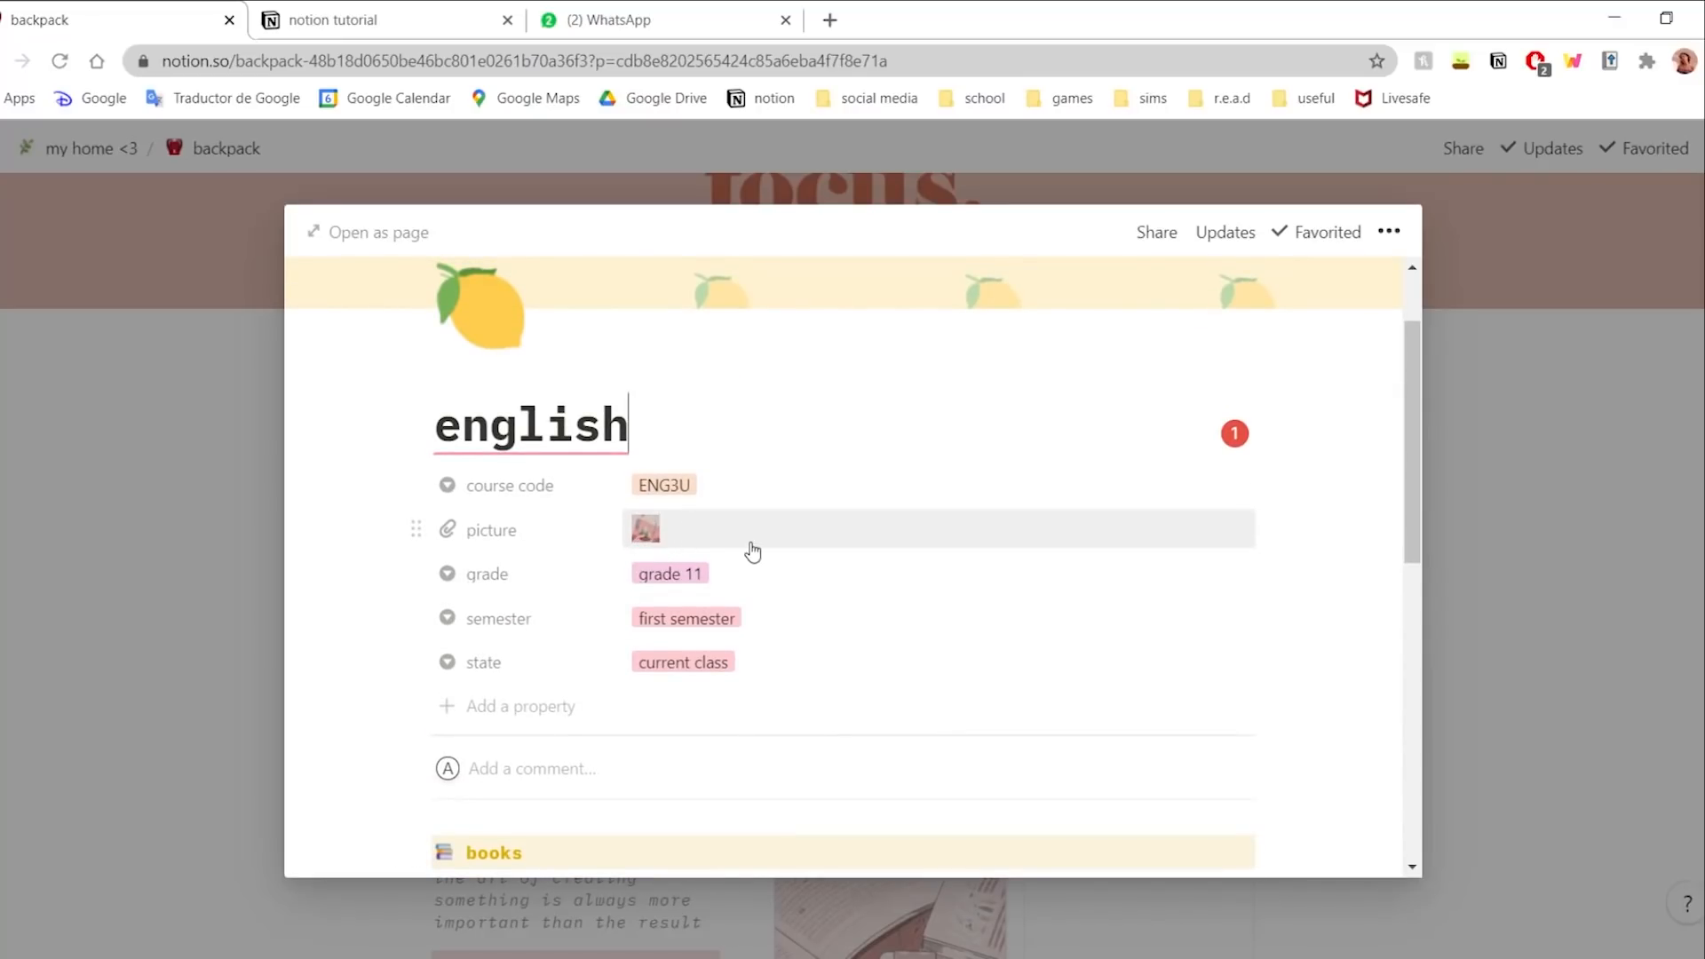
- Open the english notebook as a full page and look over its properties and contents
left_click(373, 232)
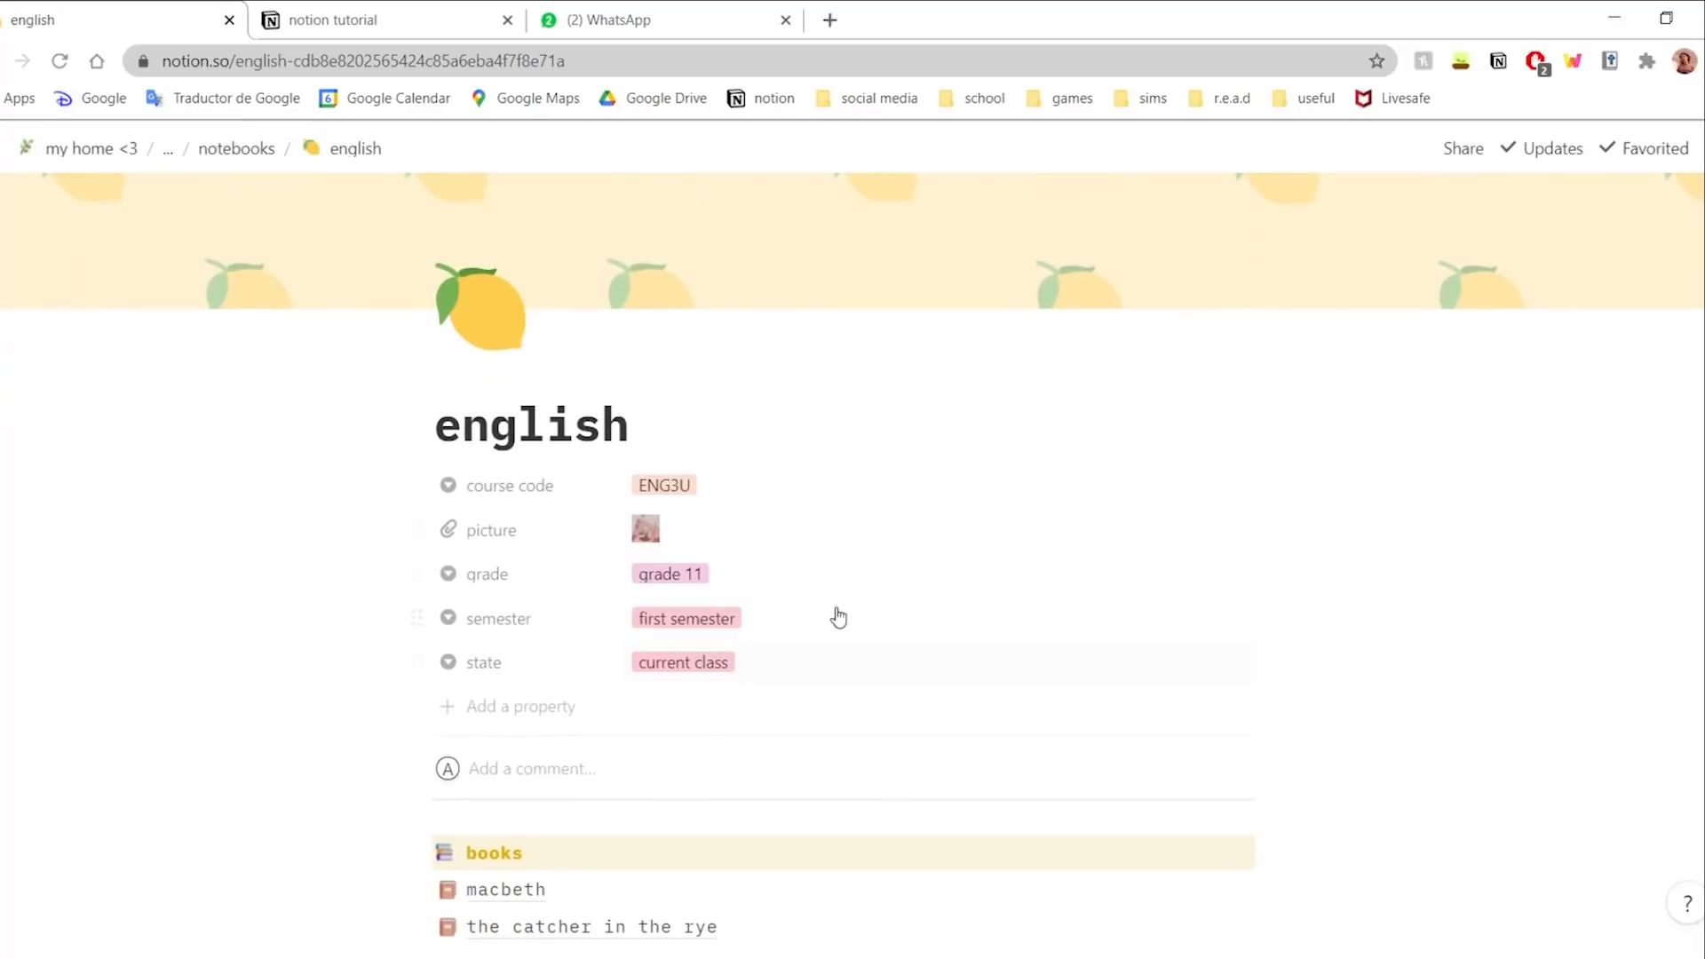
scroll(840, 618, "down", 2)
scroll(997, 616, "up", 3)
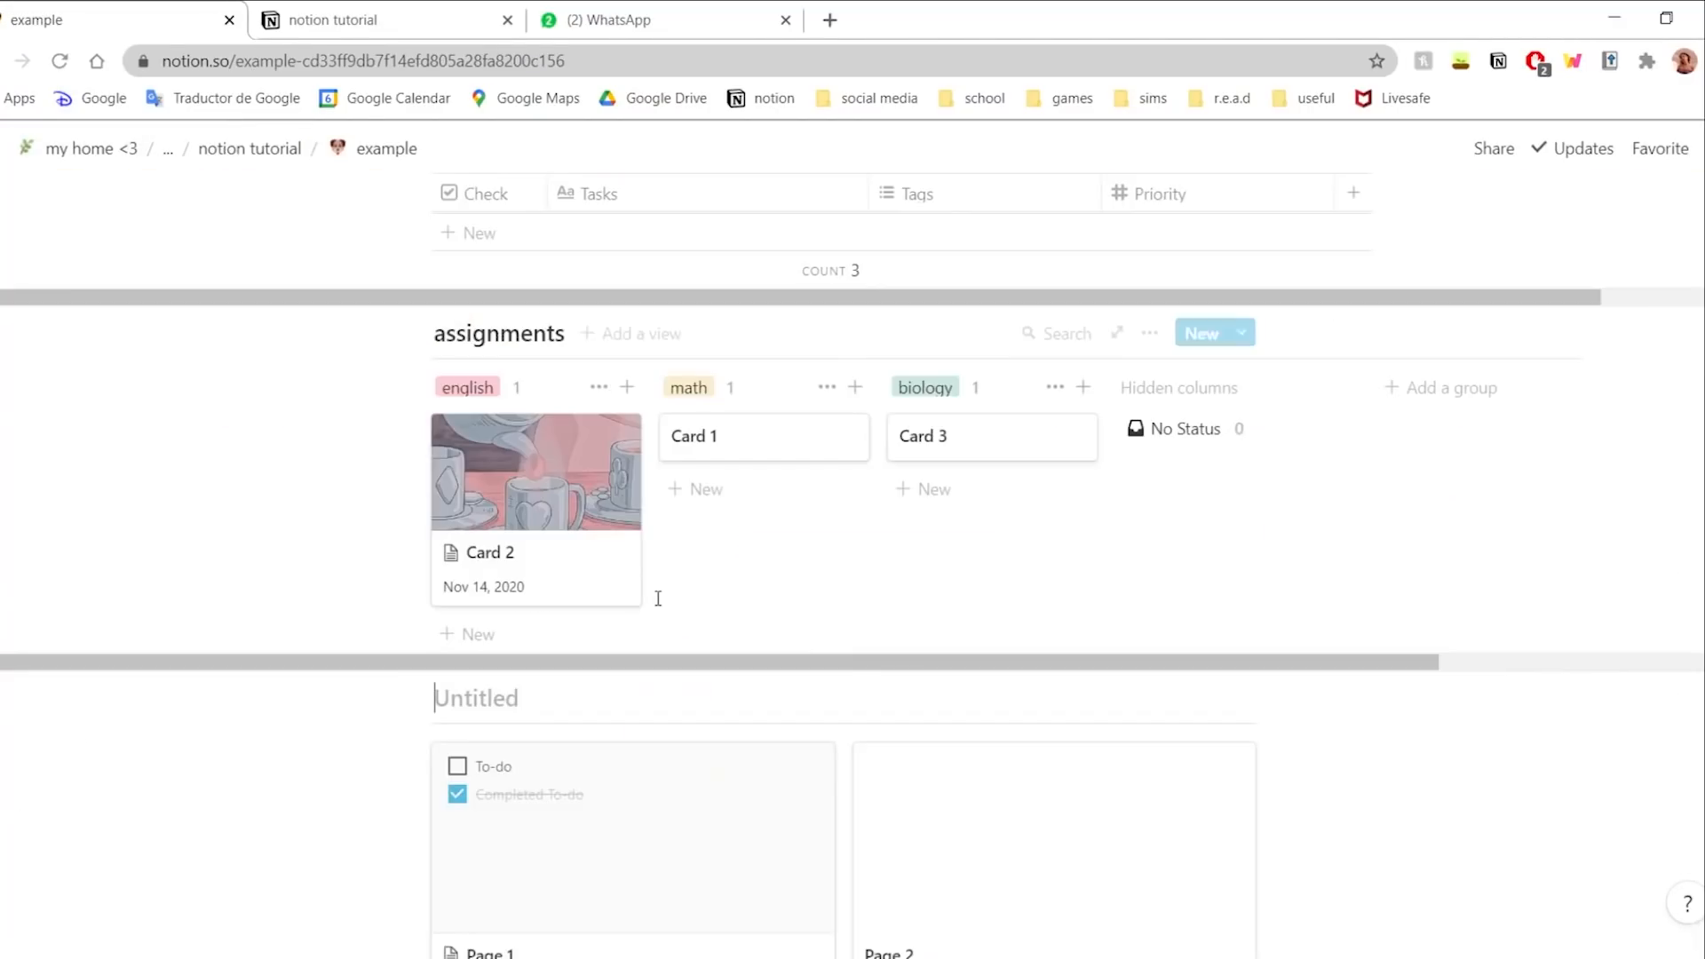
- Title the untitled gallery database below the assignments board "to-do list" on the example page
scroll(655, 605, "down", 5)
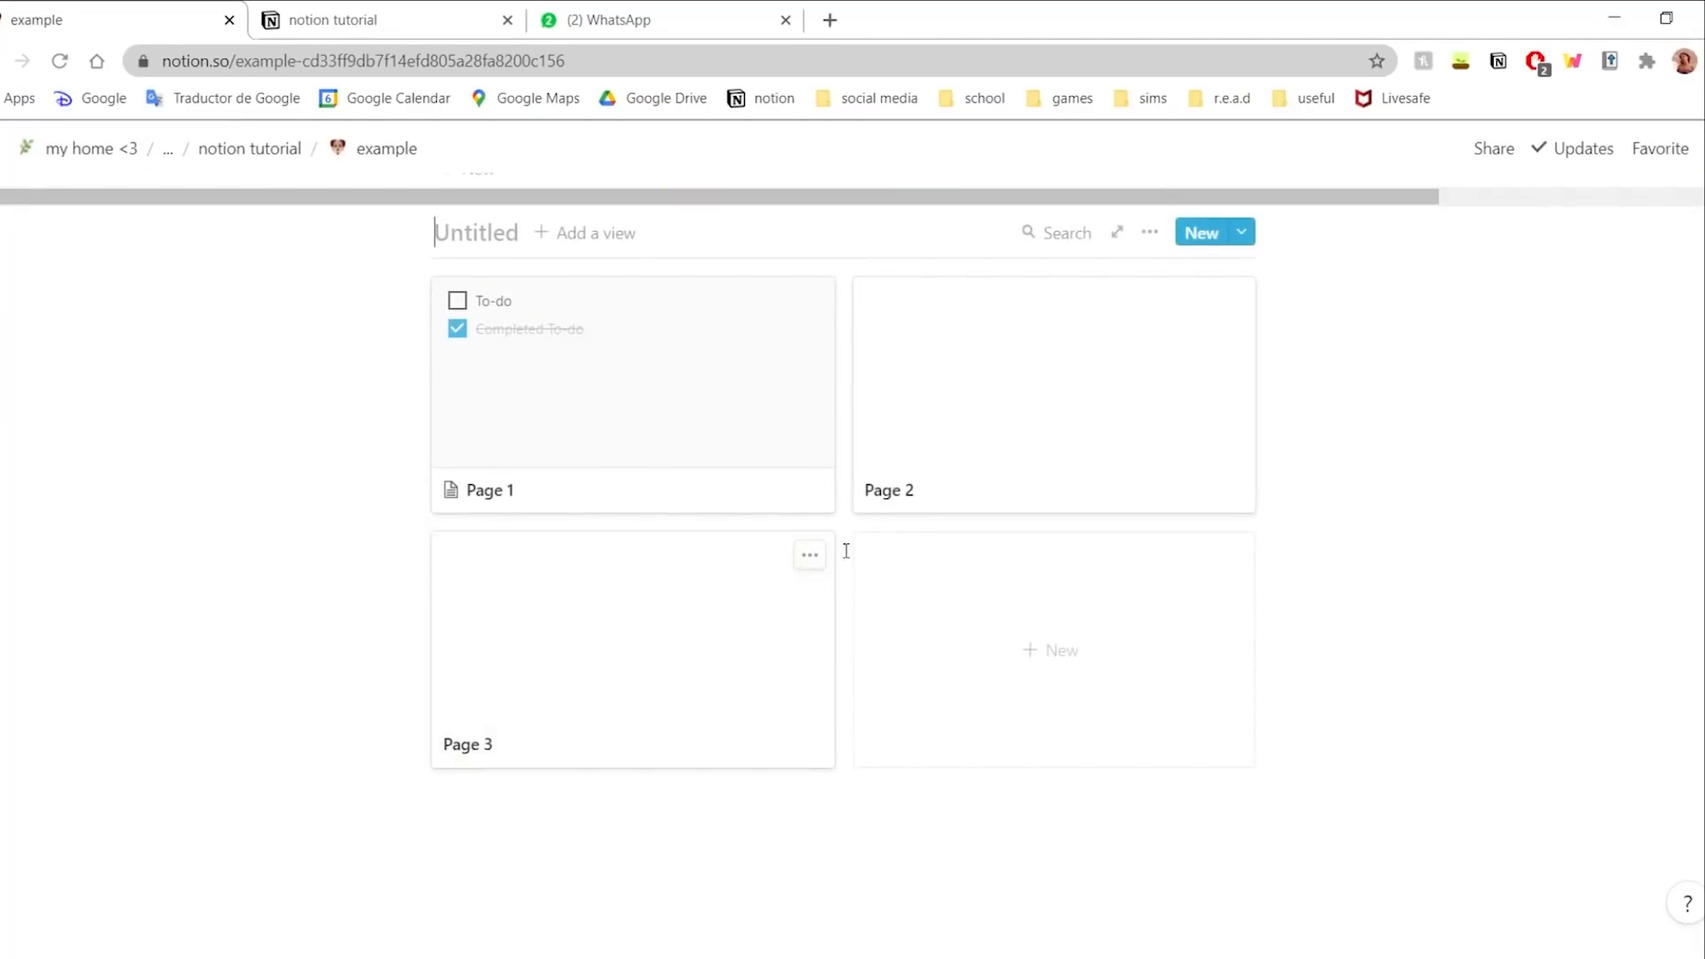
scroll(715, 697, "up", 5)
scroll(736, 517, "down", 4)
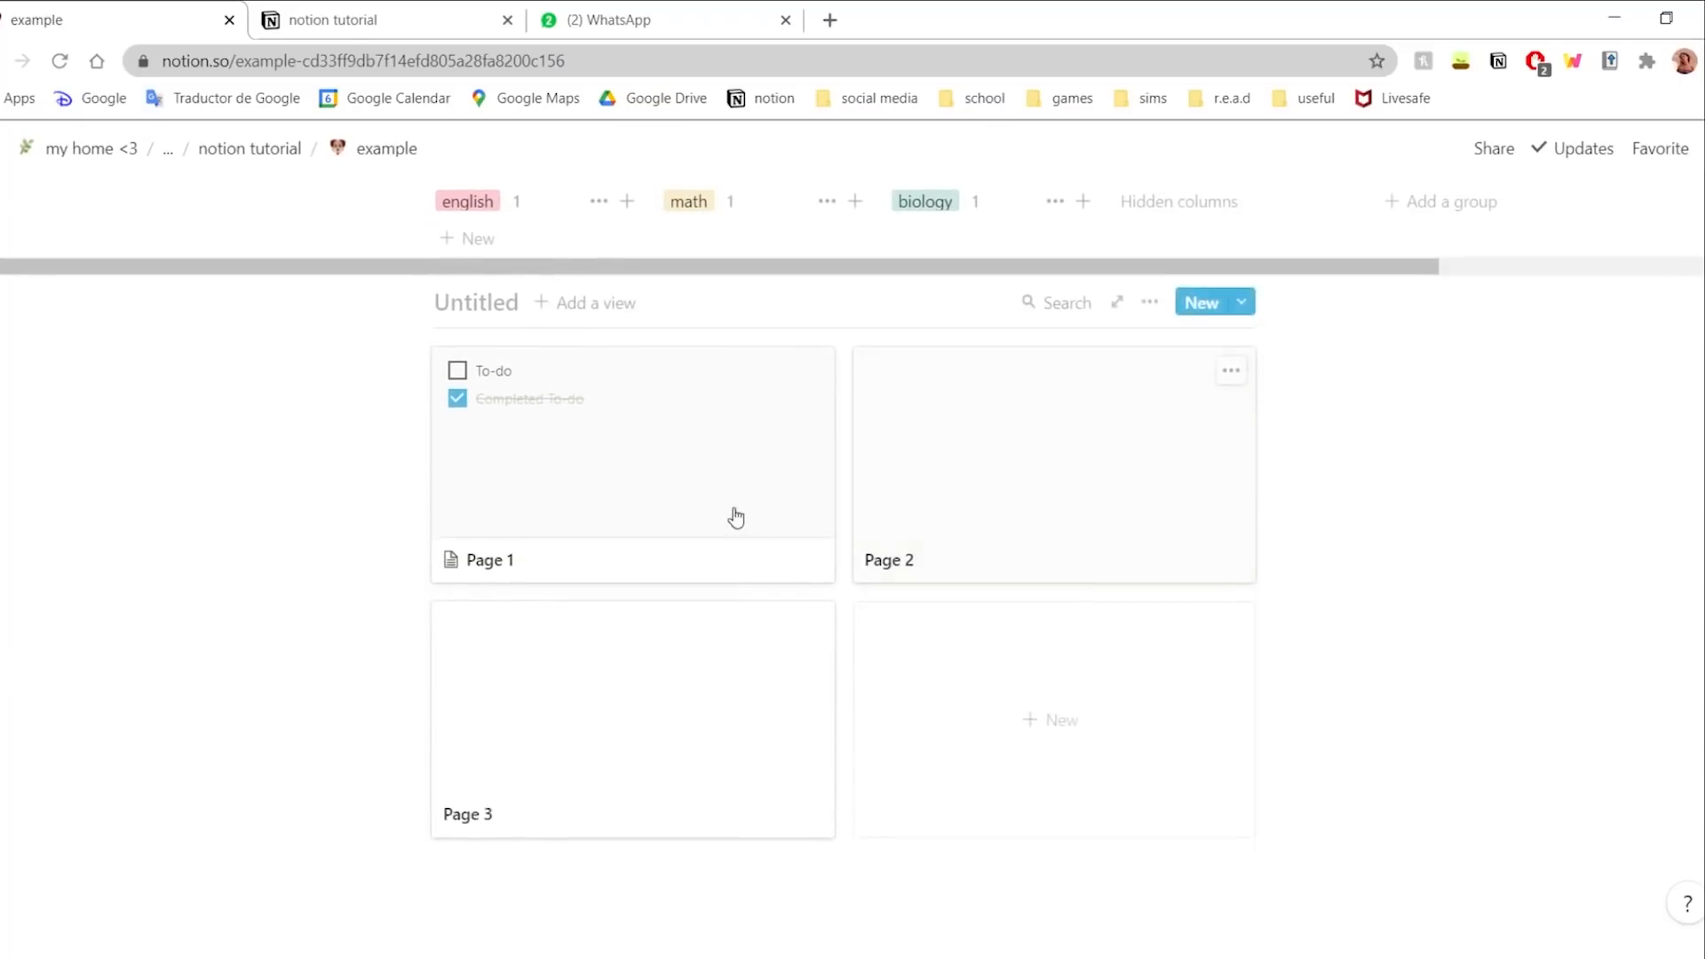
scroll(736, 517, "up", 3)
scroll(609, 553, "down", 1)
type("to-do list")
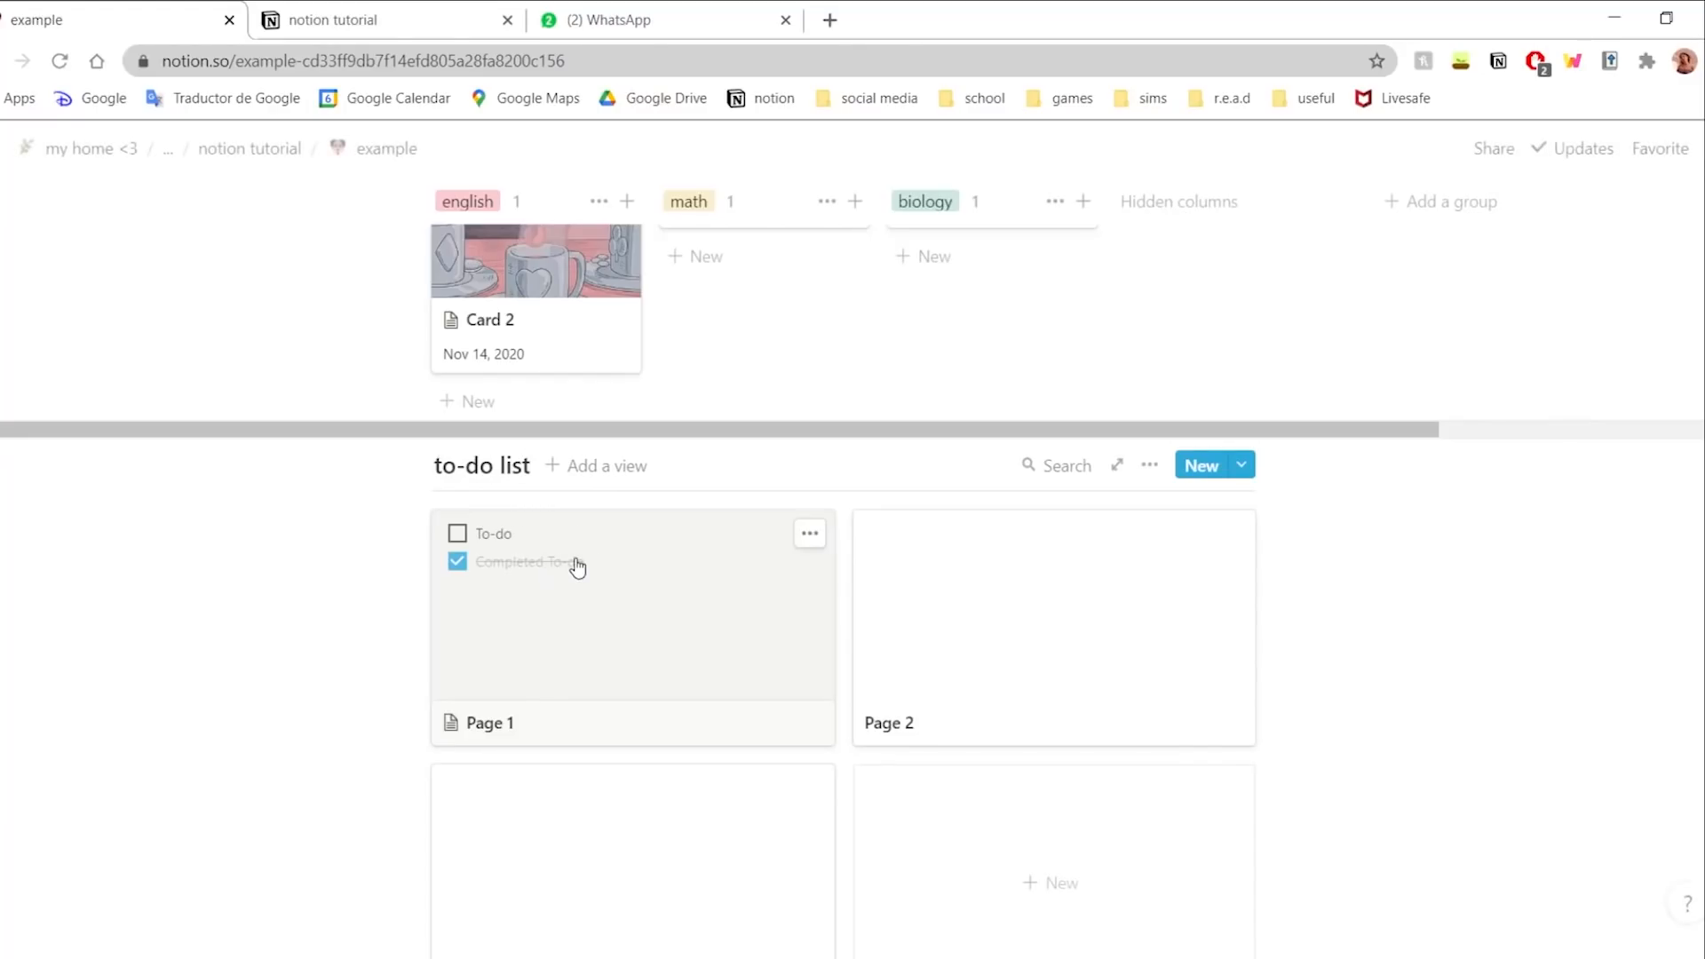
- Add four unchecked items, "to do", "toido", "to do" and "to do", to Page 1's checklist in the to-do list gallery
left_click(578, 567)
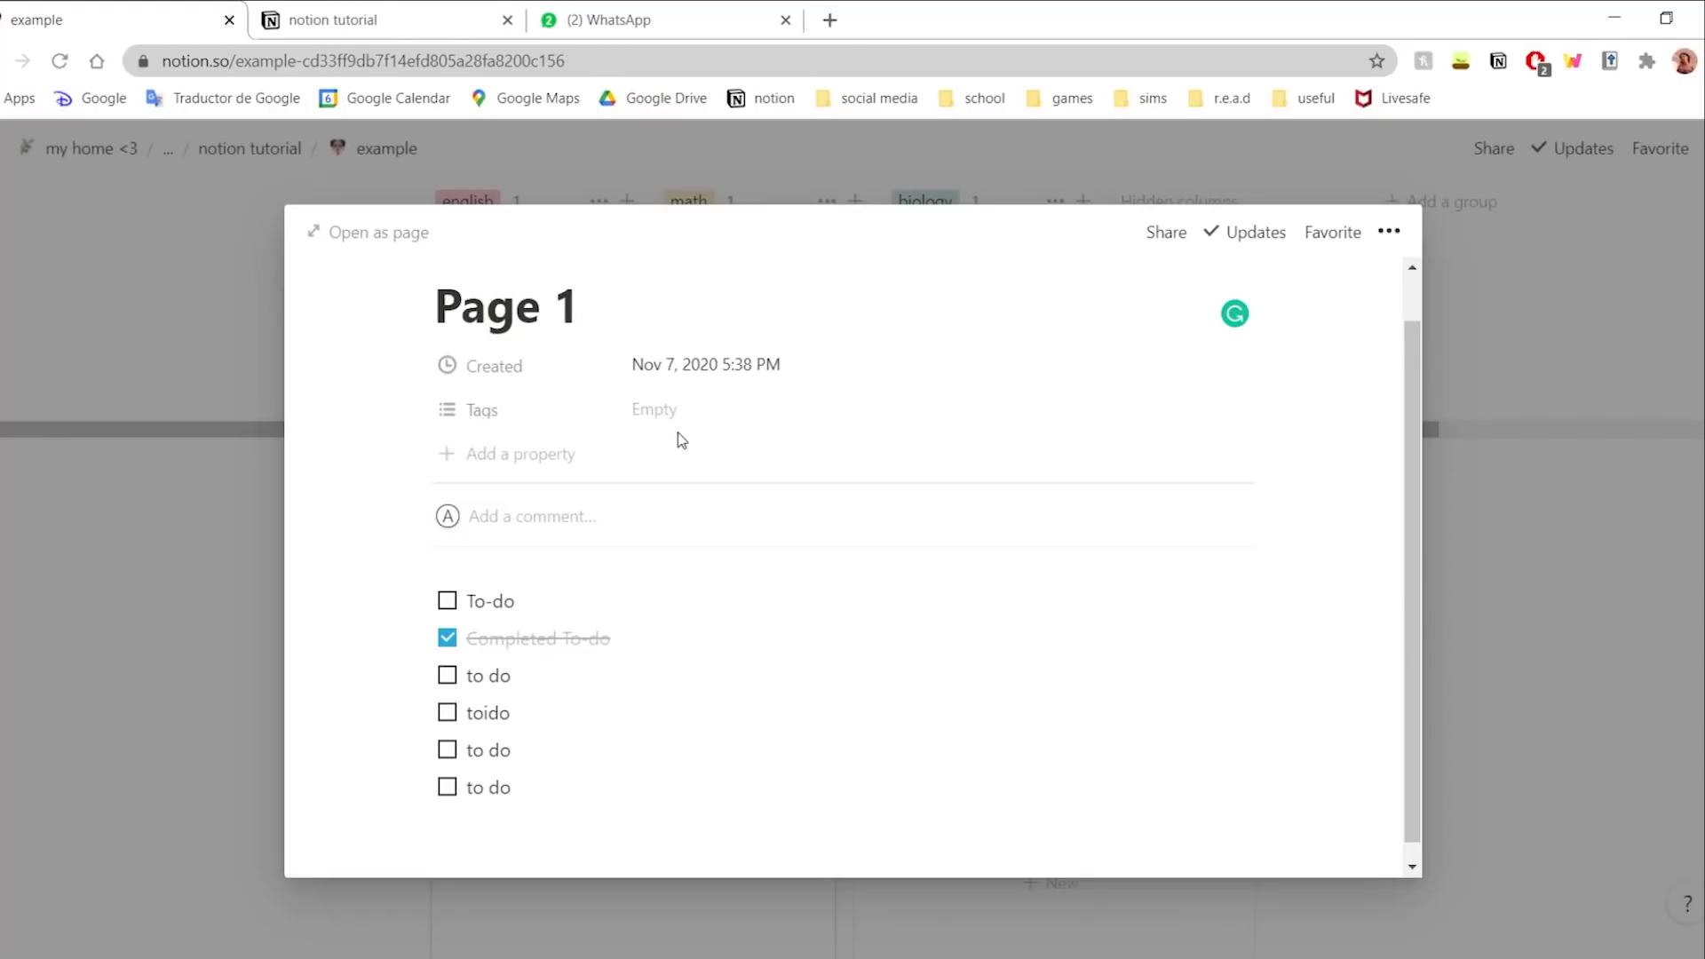
key("Escape")
scroll(534, 613, "up", 1)
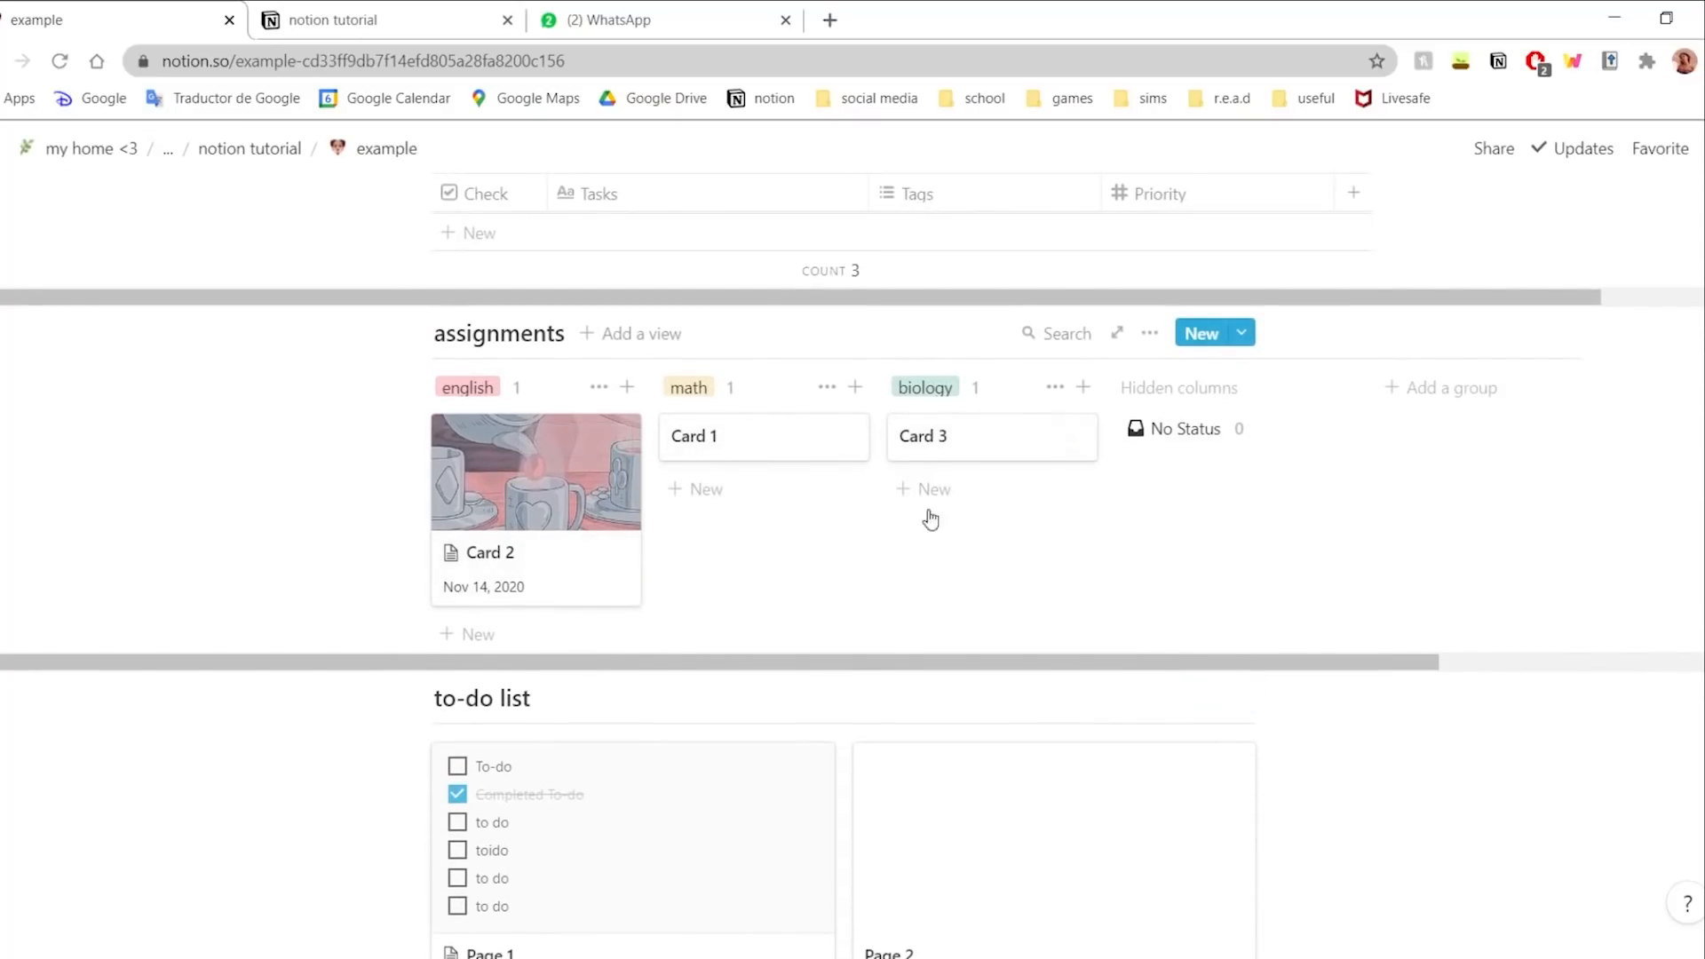
- Set the to-do list gallery's card size to Large and select page content as its card preview
scroll(795, 586, "down", 1)
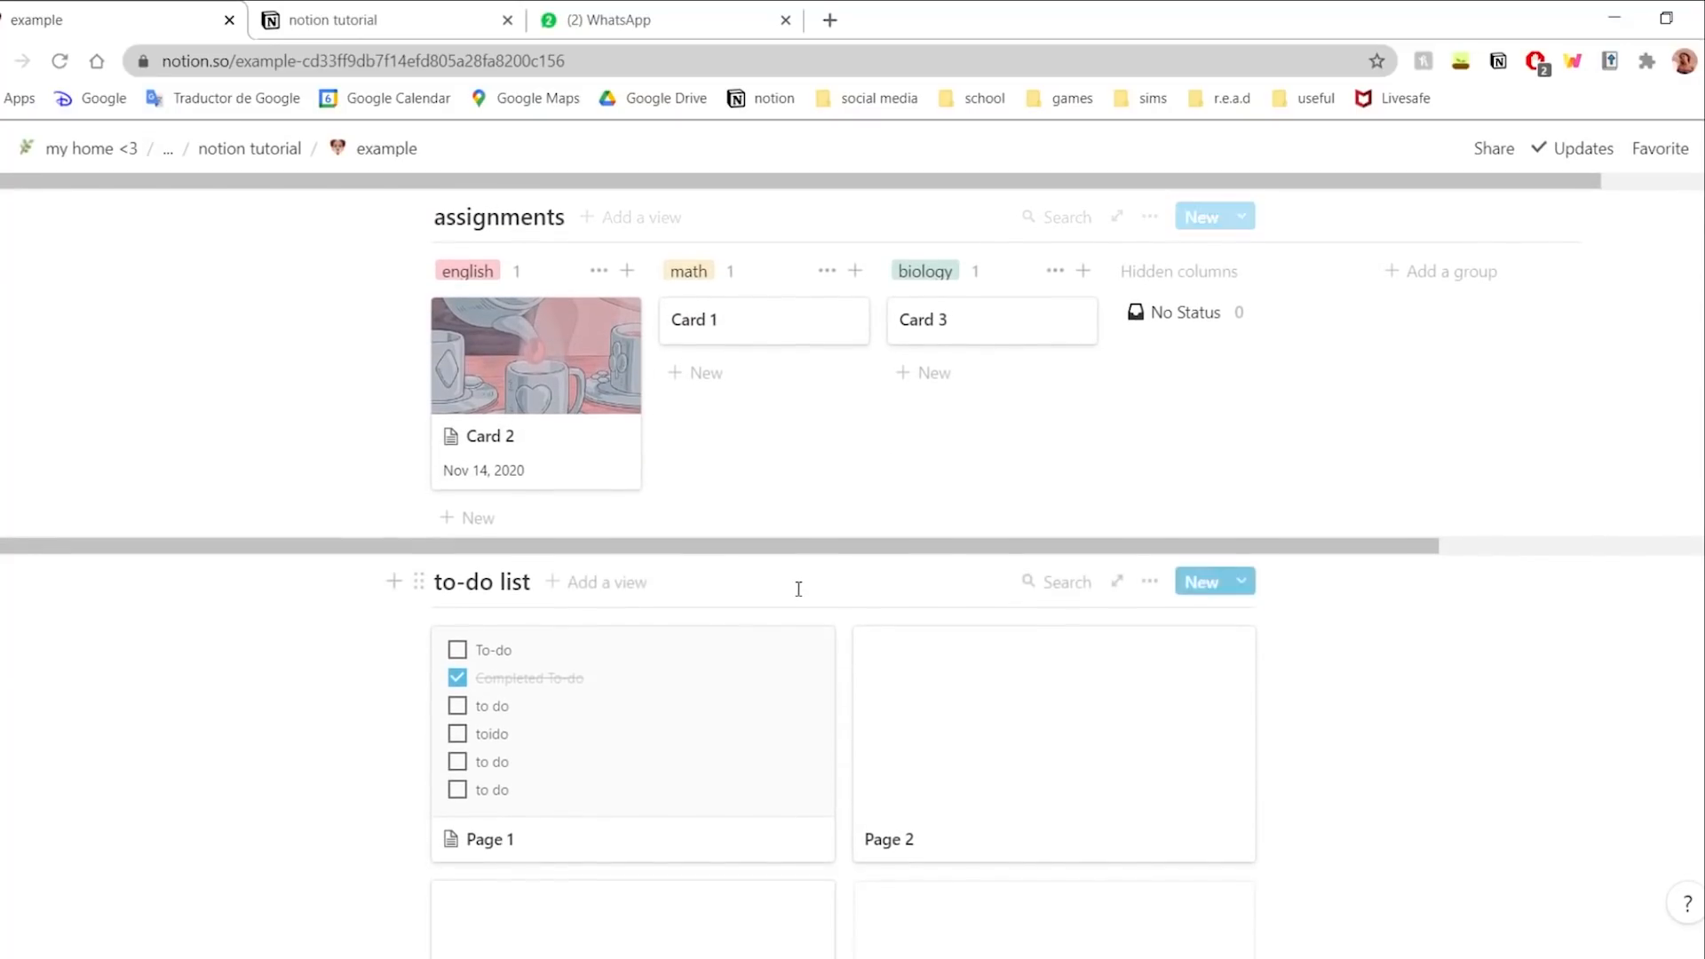
left_click(1153, 586)
left_click(1244, 559)
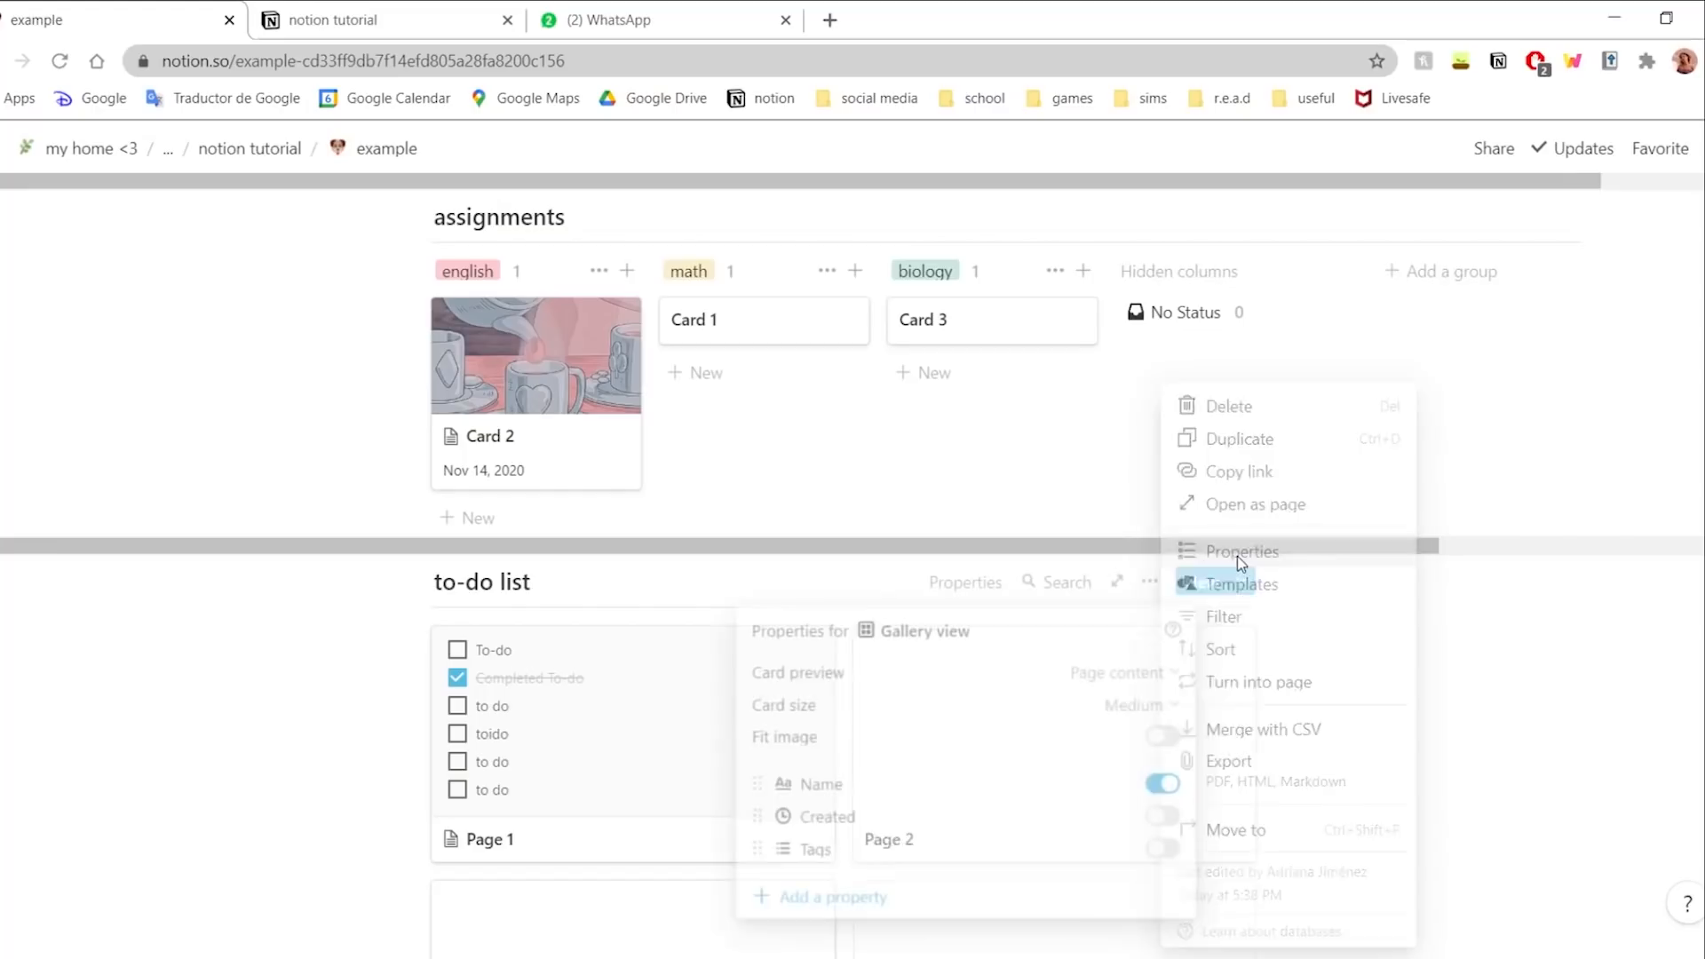
left_click(867, 684)
left_click(1022, 788)
left_click(1004, 708)
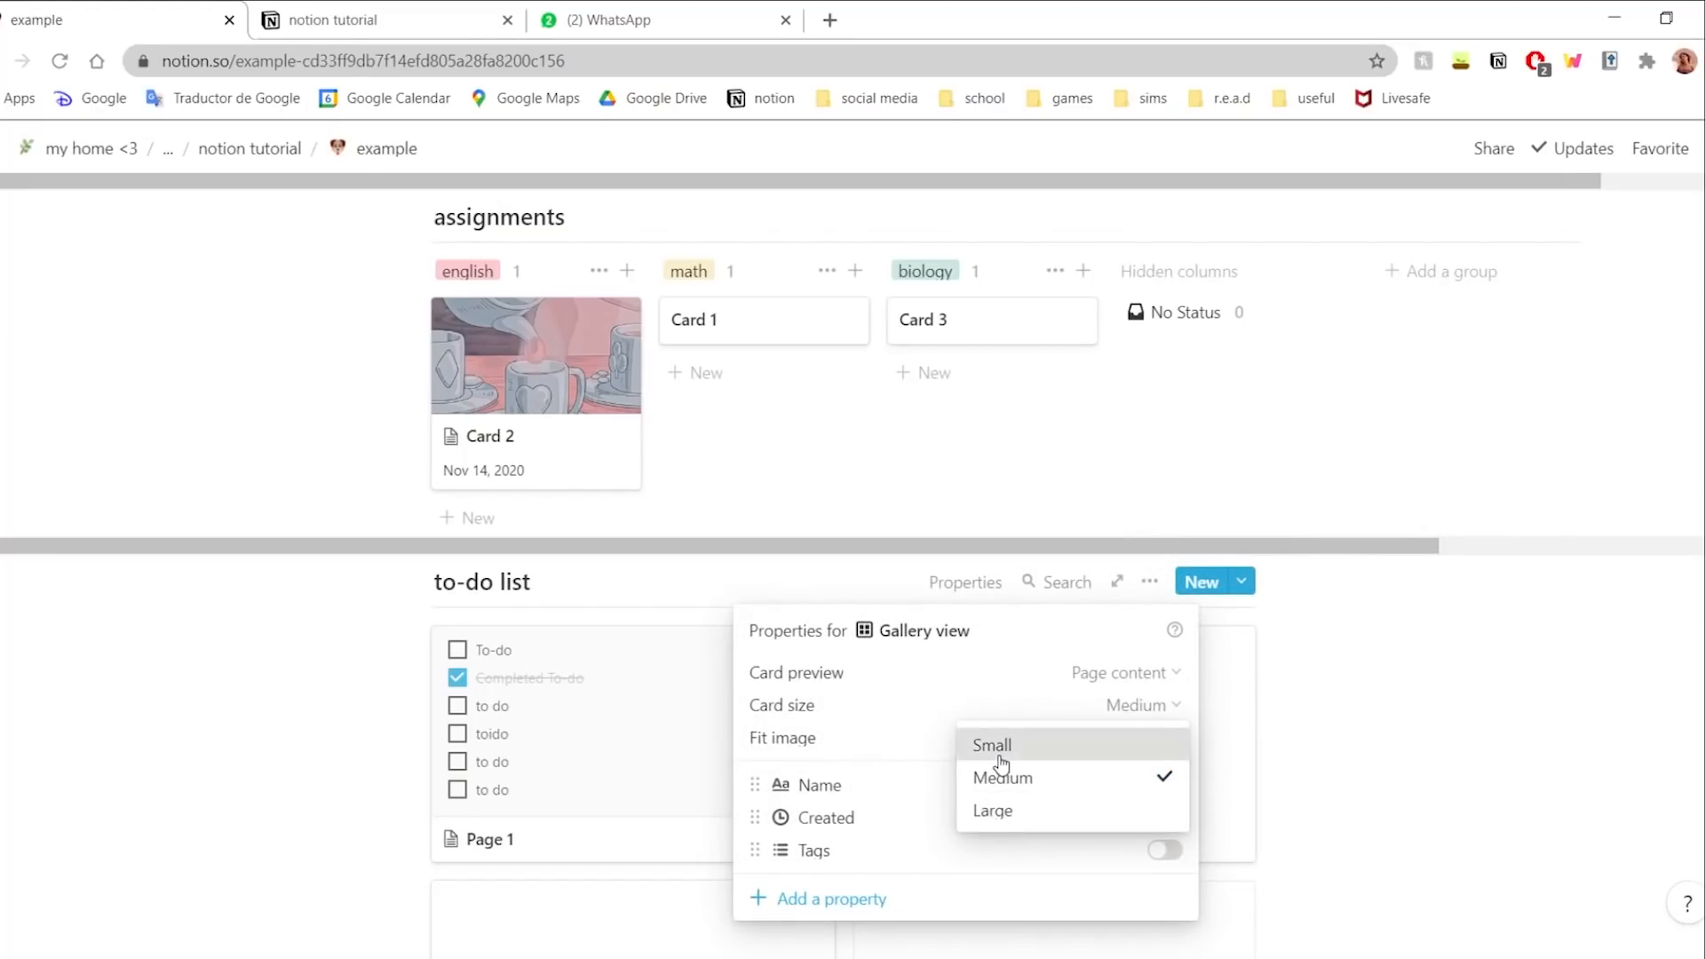
left_click(1001, 762)
left_click(1068, 814)
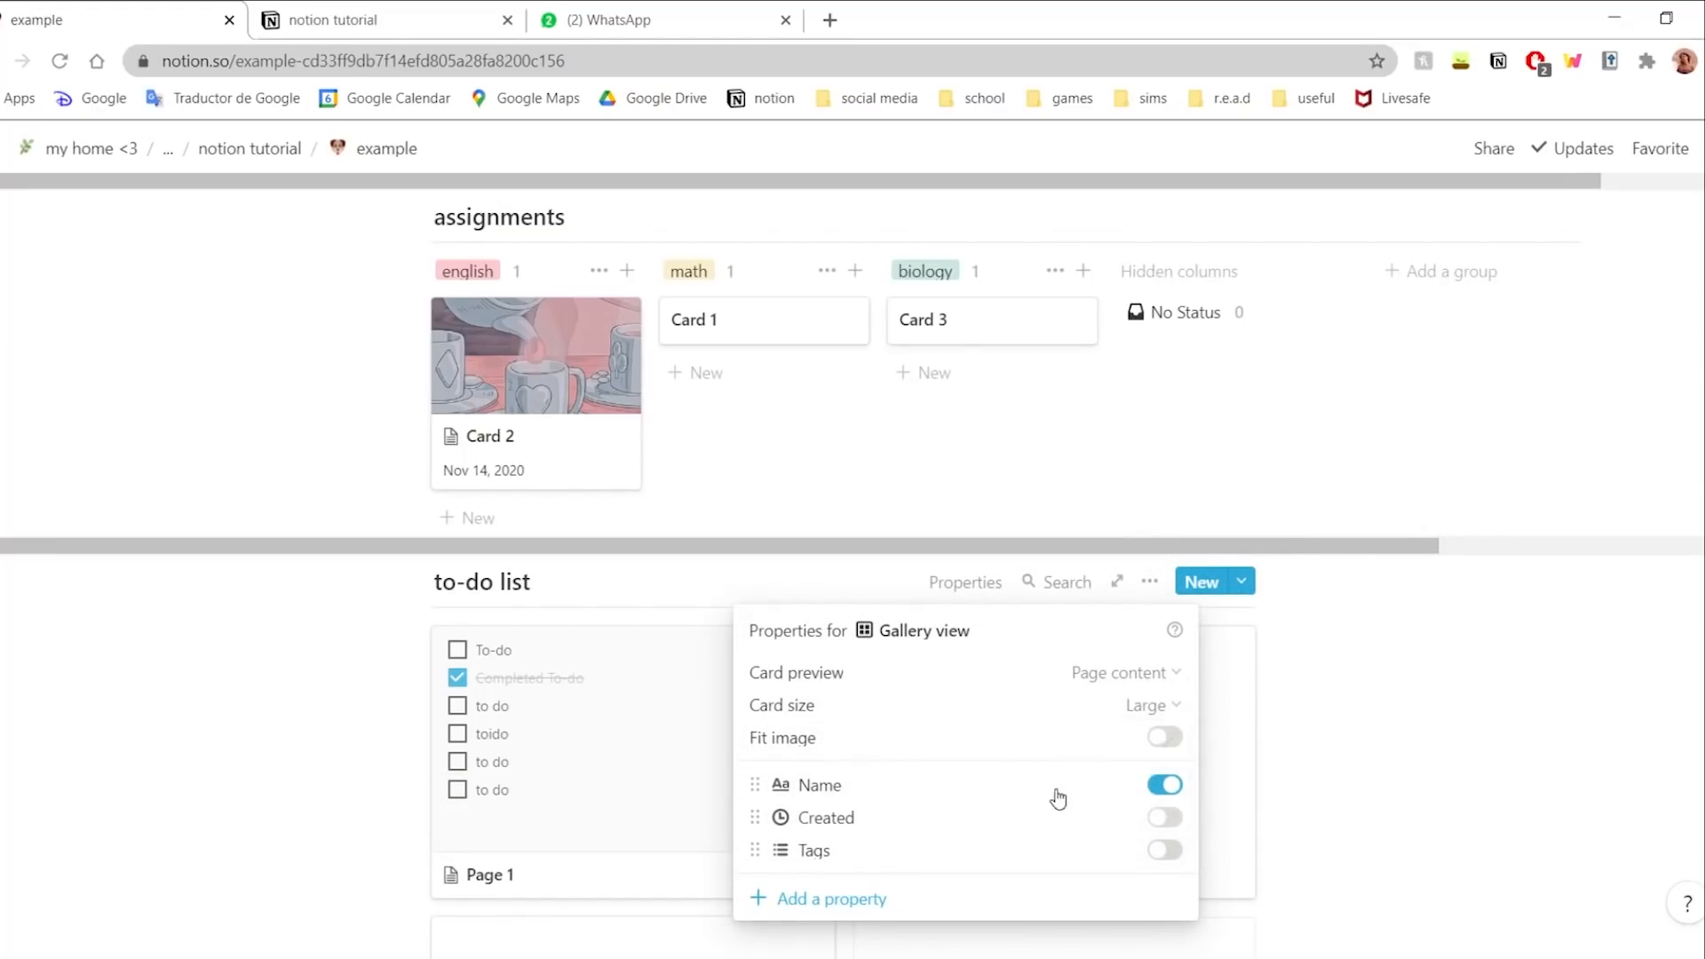
left_click(1121, 672)
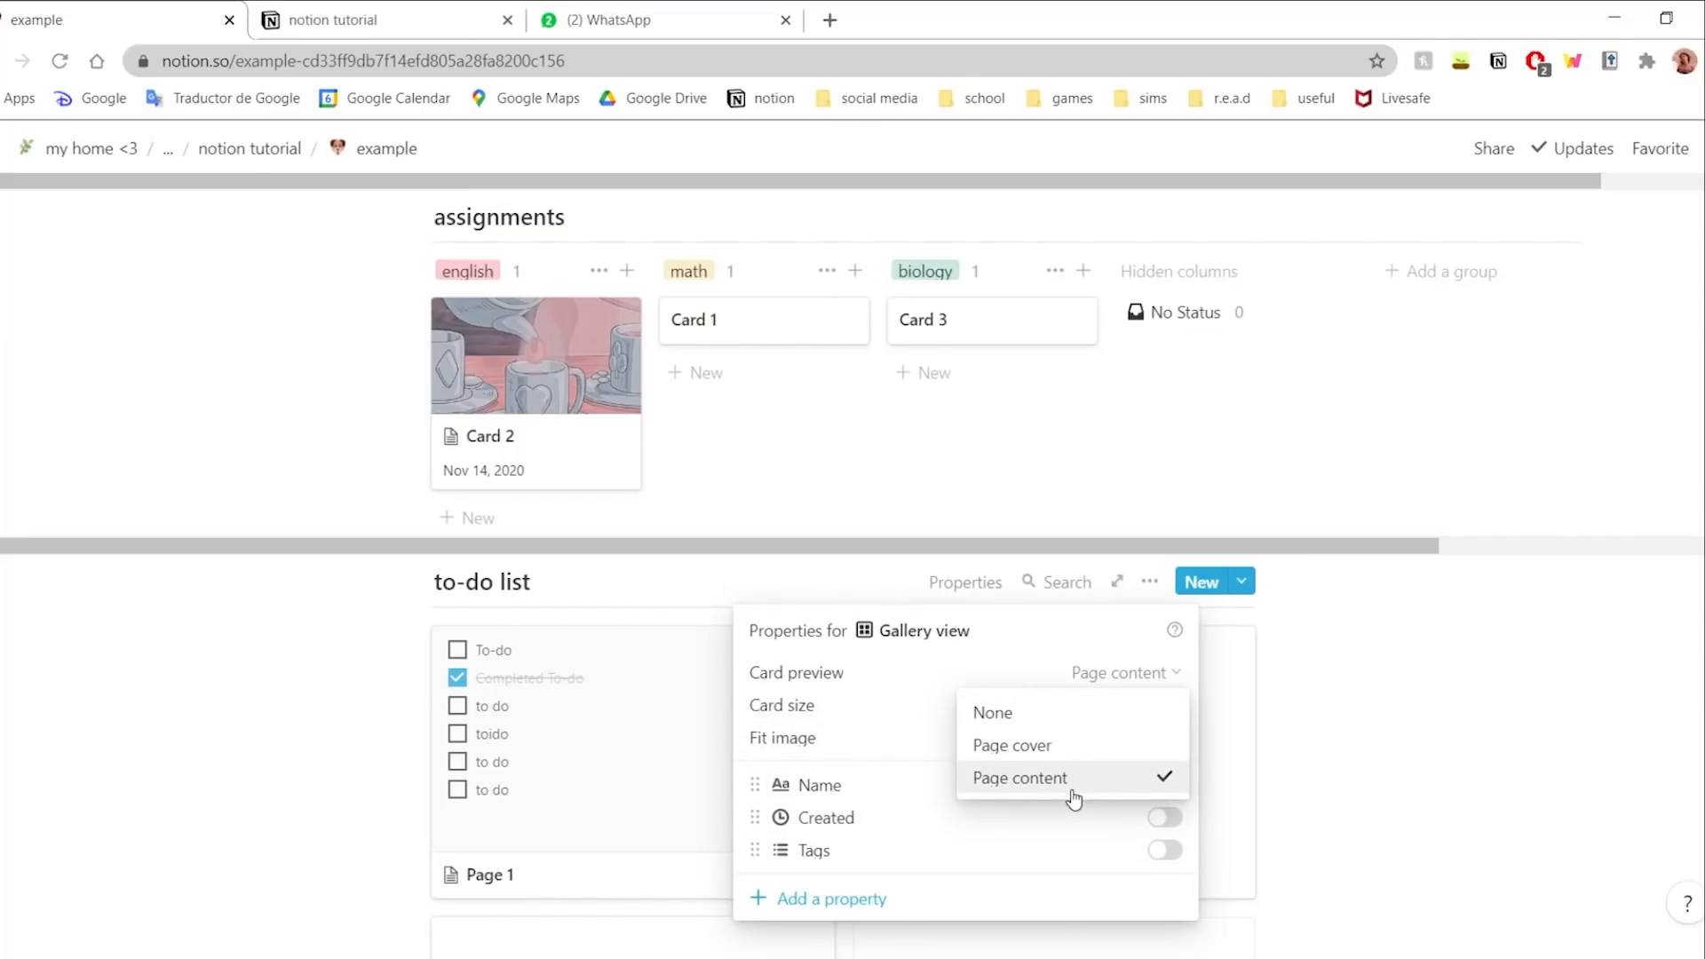
left_click(1030, 780)
left_click(677, 738)
left_click(677, 738)
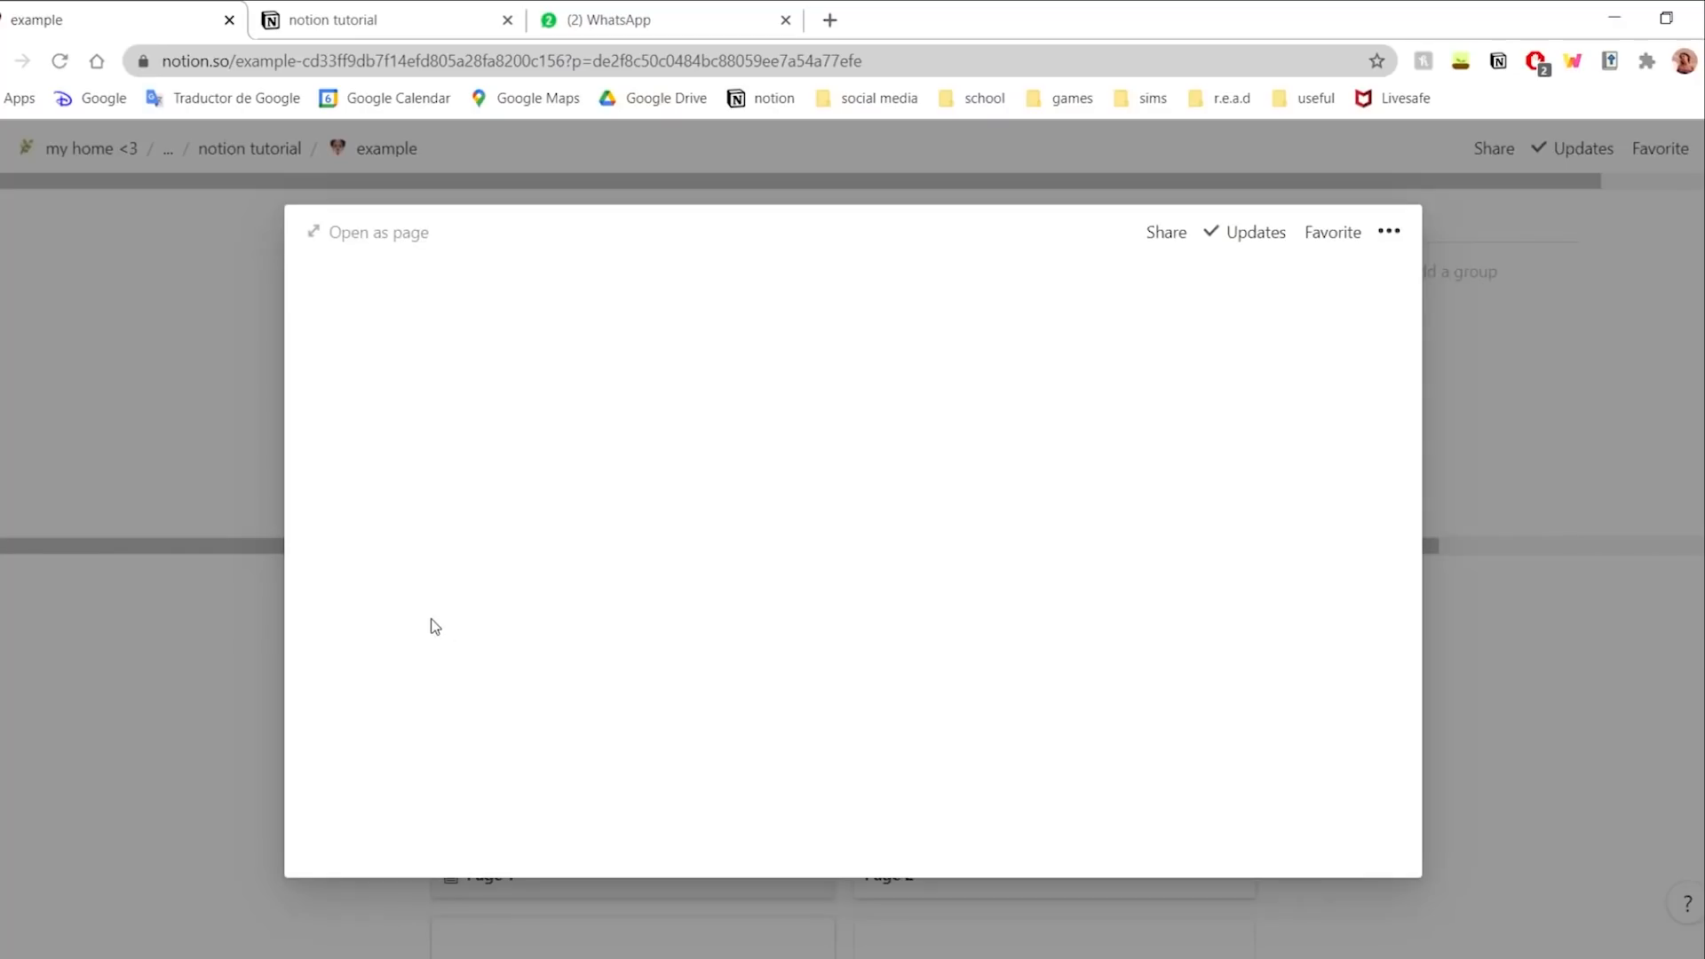
left_click(5, 718)
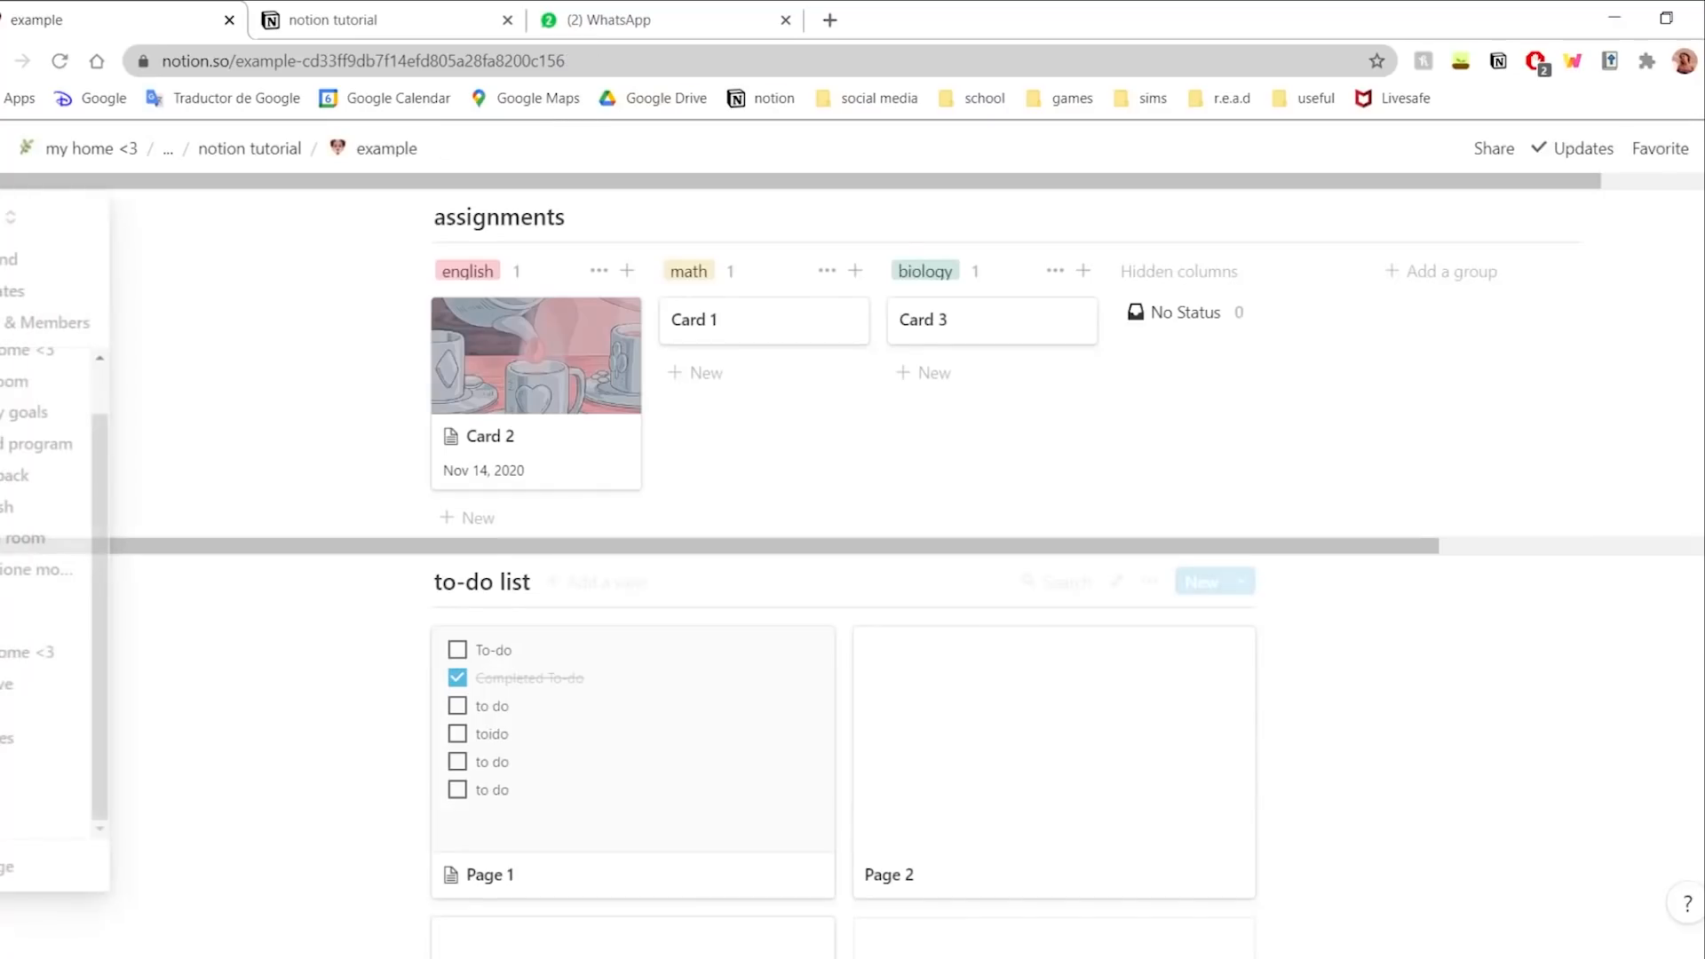
scroll(782, 723, "down", 5)
scroll(792, 735, "up", 5)
mouse_move(11, 146)
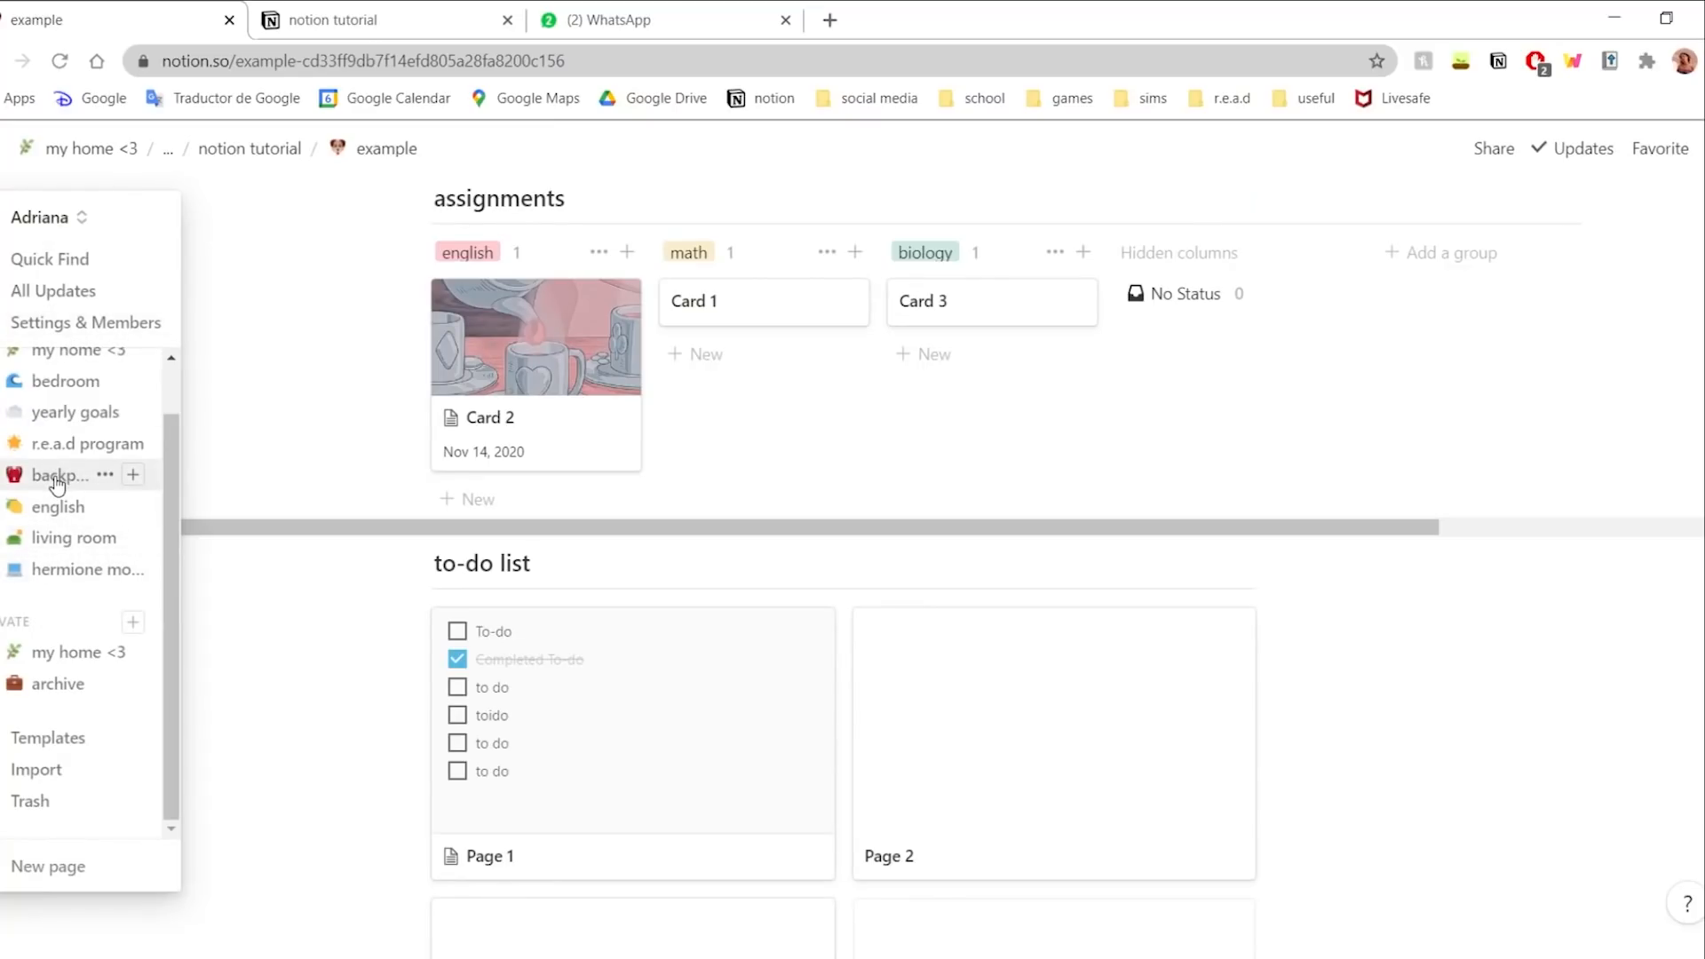
scroll(909, 696, "down", 5)
scroll(924, 704, "up", 3)
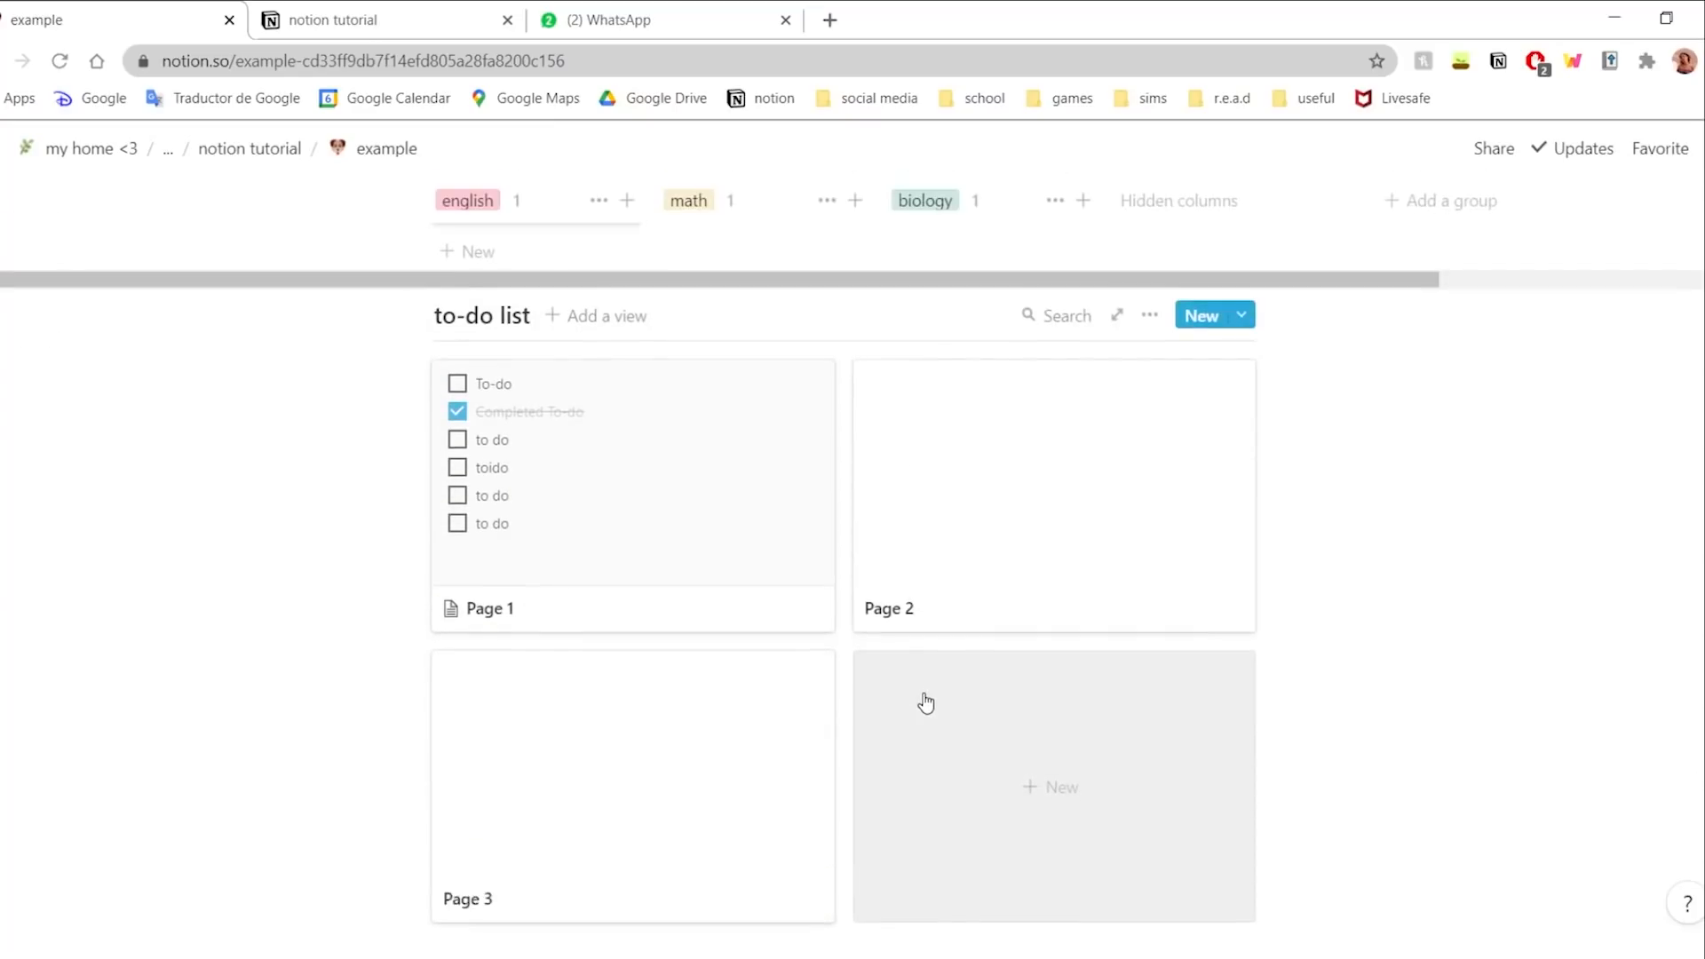
scroll(1031, 734, "down", 2)
scroll(705, 772, "up", 3)
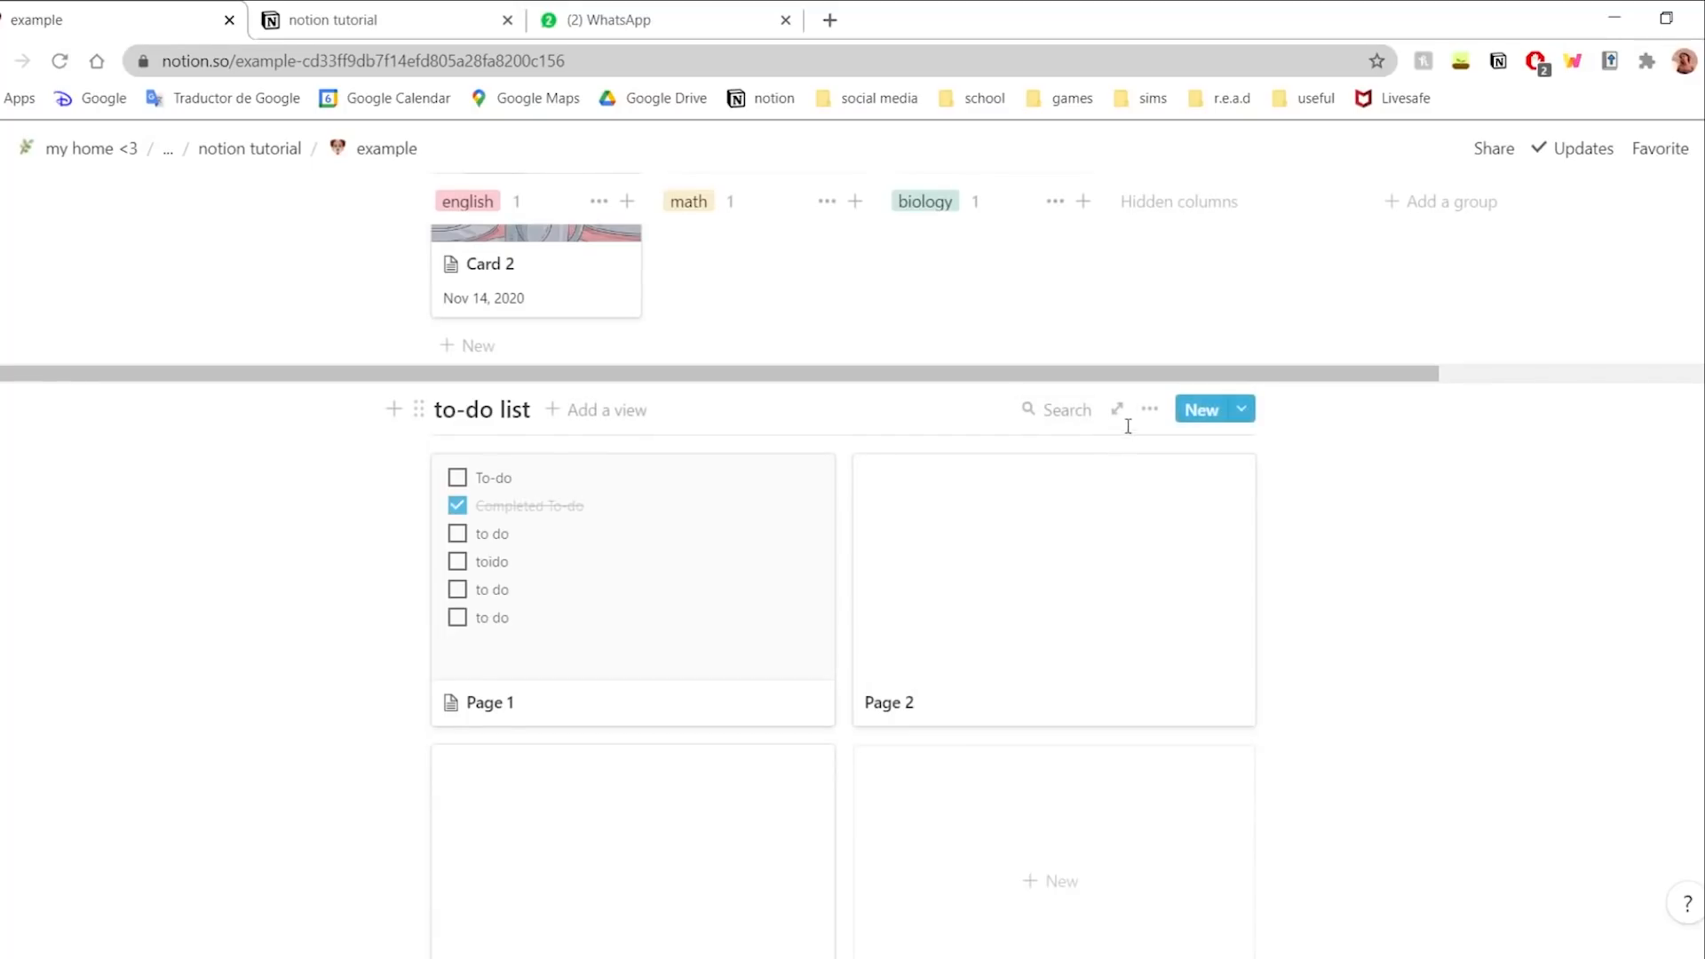
- Set the to-do list gallery's card size to Small
left_click(1149, 409)
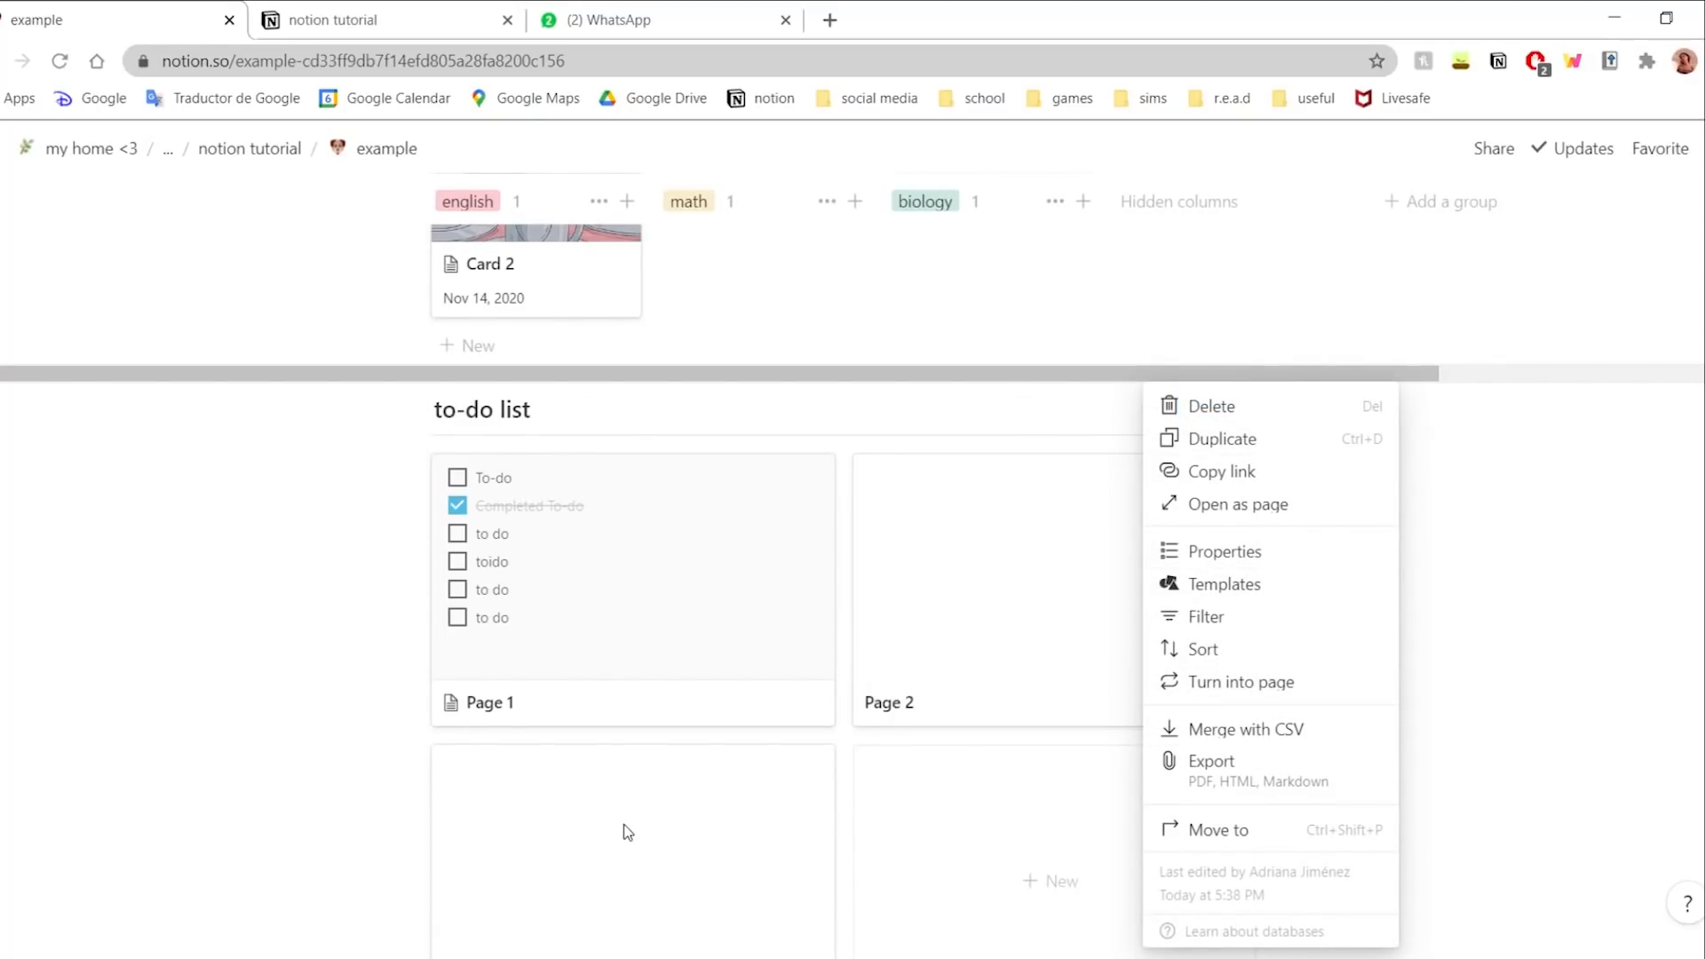
left_click(756, 941)
scroll(756, 941, "down", 1)
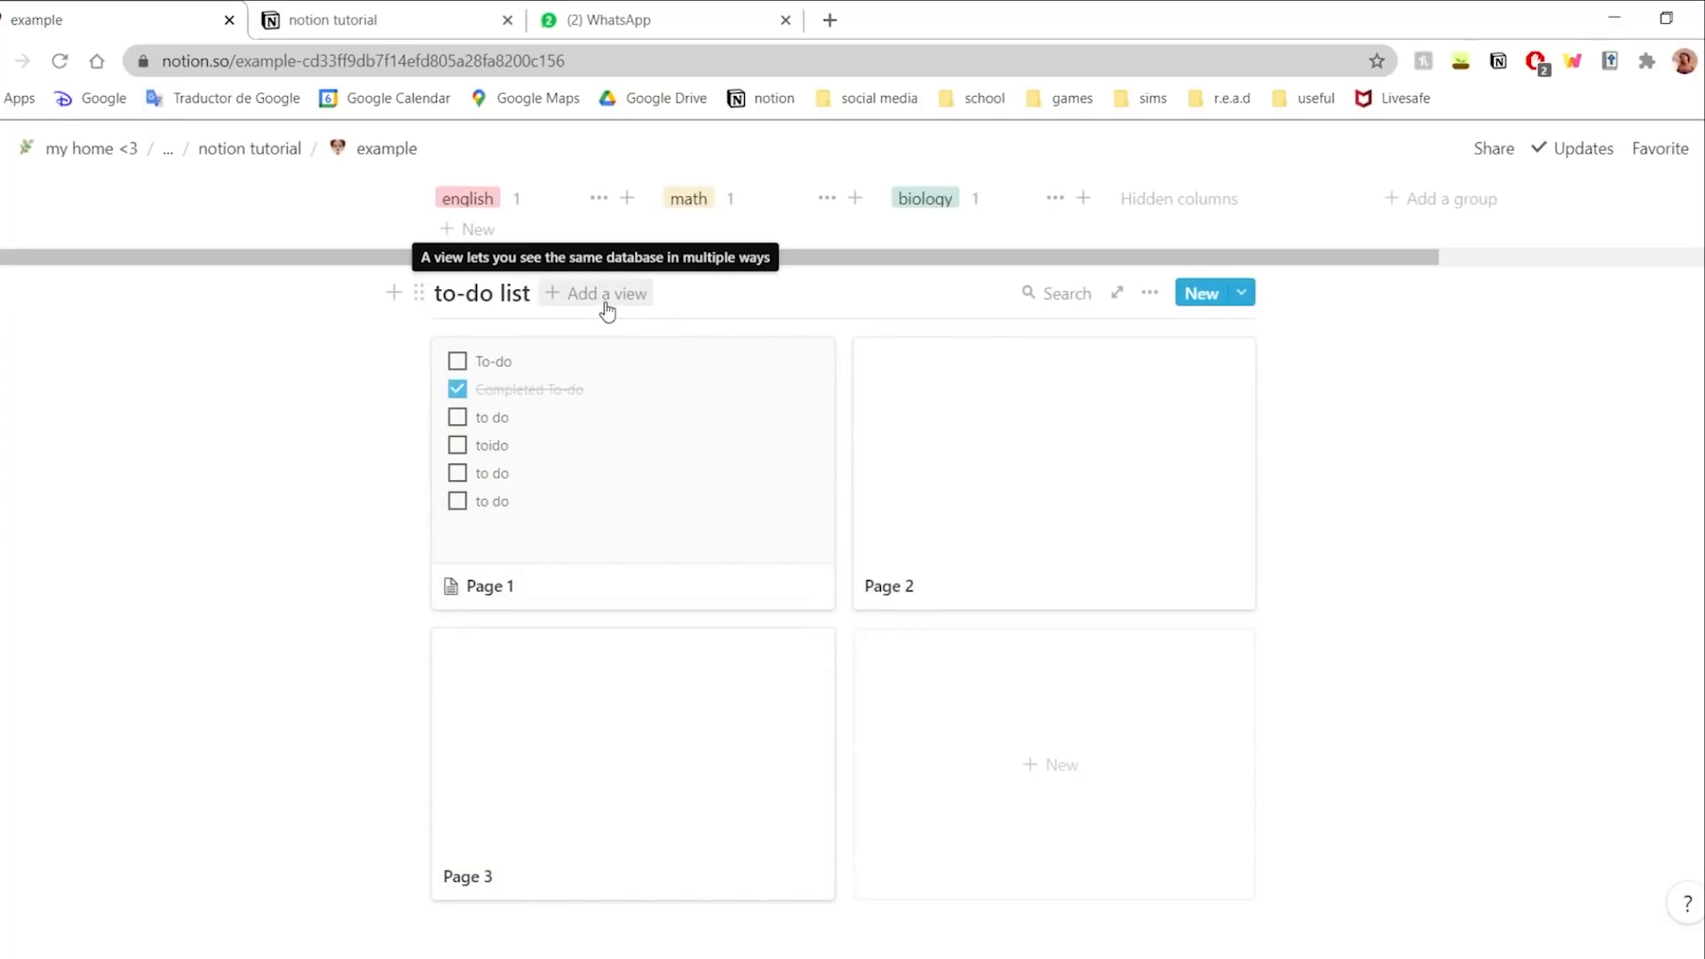
scroll(761, 613, "down", 2)
scroll(742, 675, "up", 1)
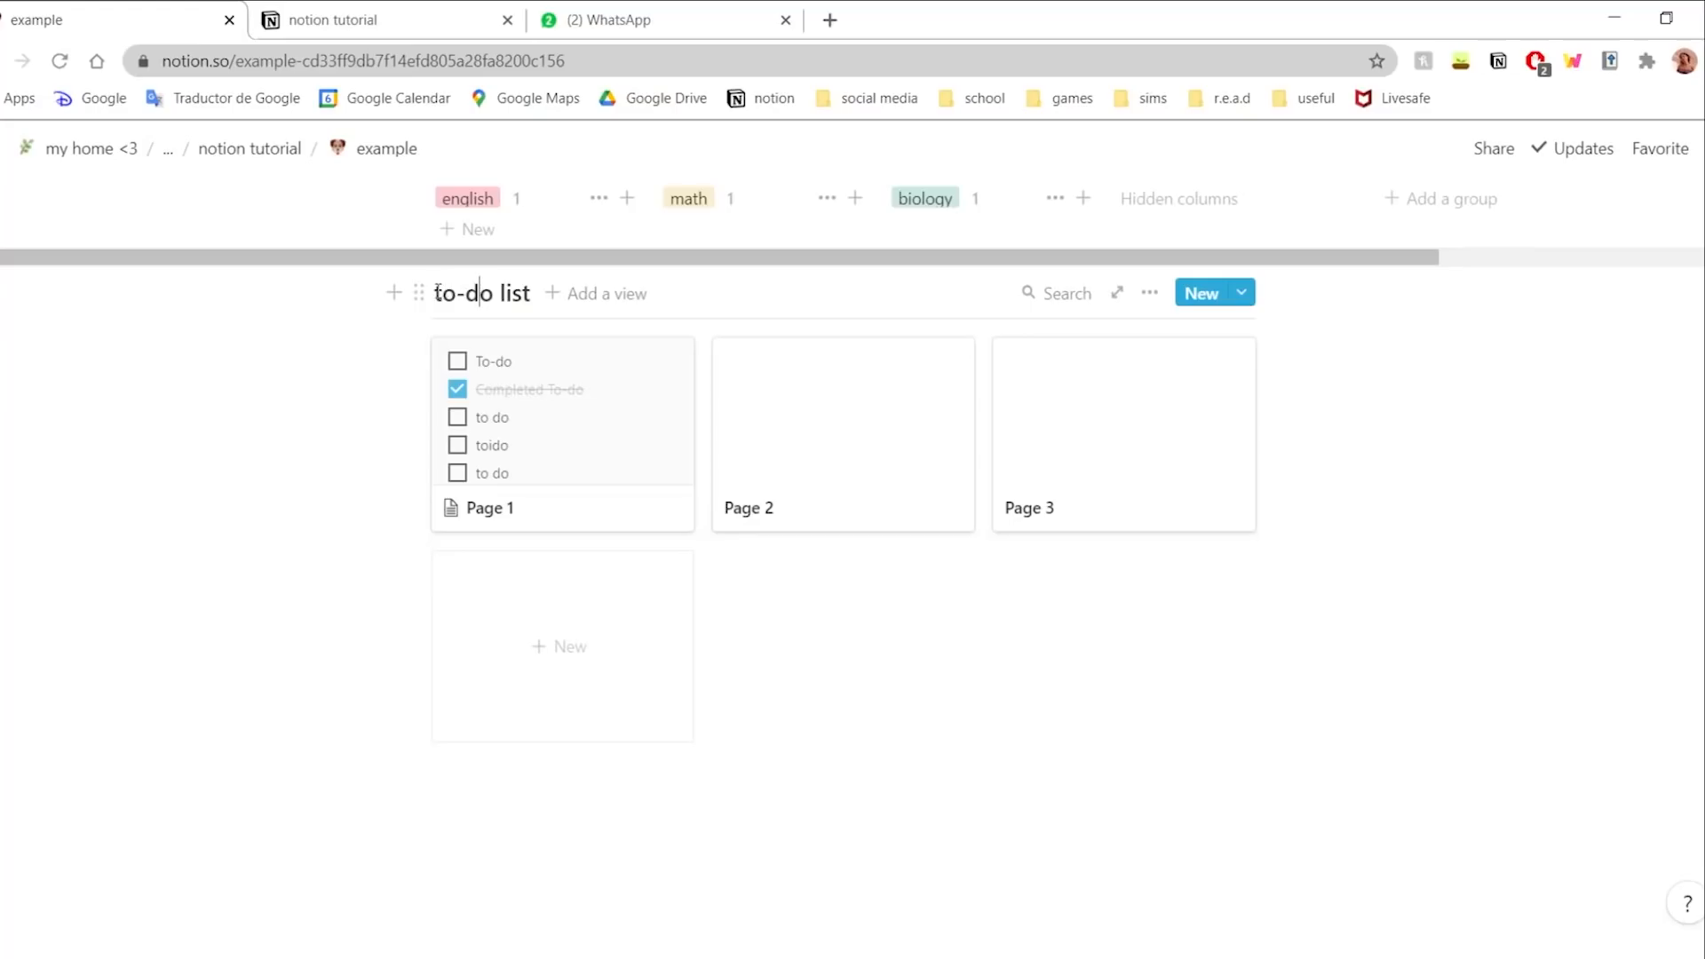
- Rename the to-do list gallery "projects" and retitle its Page 1 card "project 1"
type("pro")
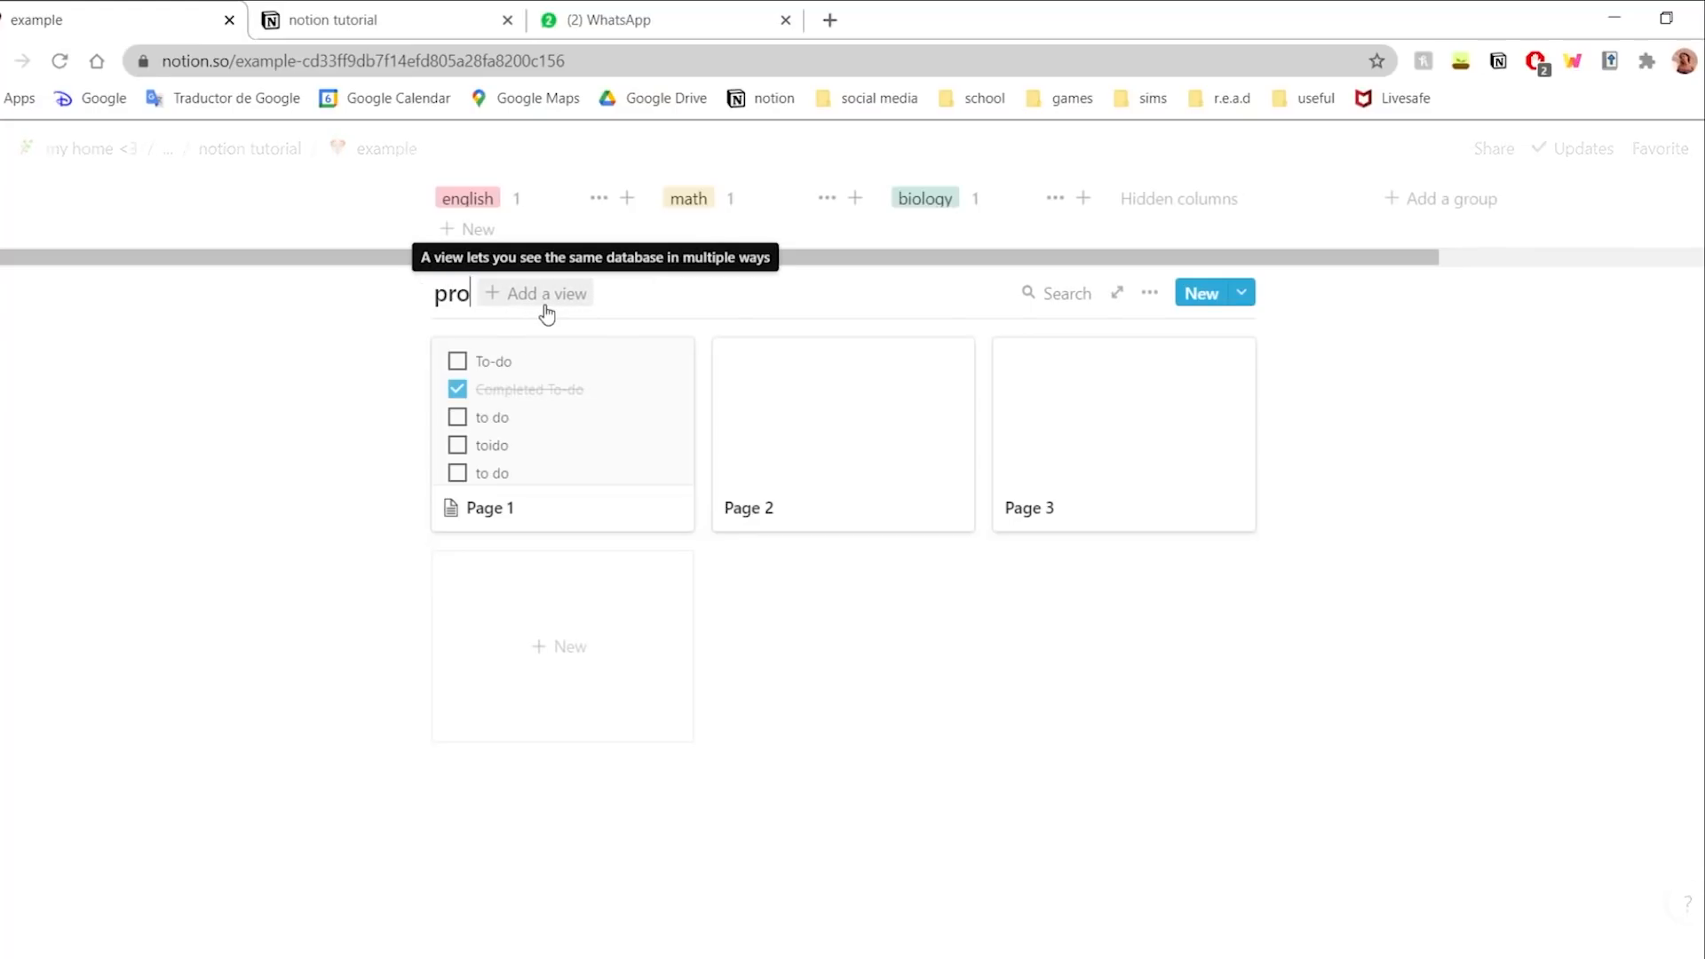
type("jects")
left_click(554, 485)
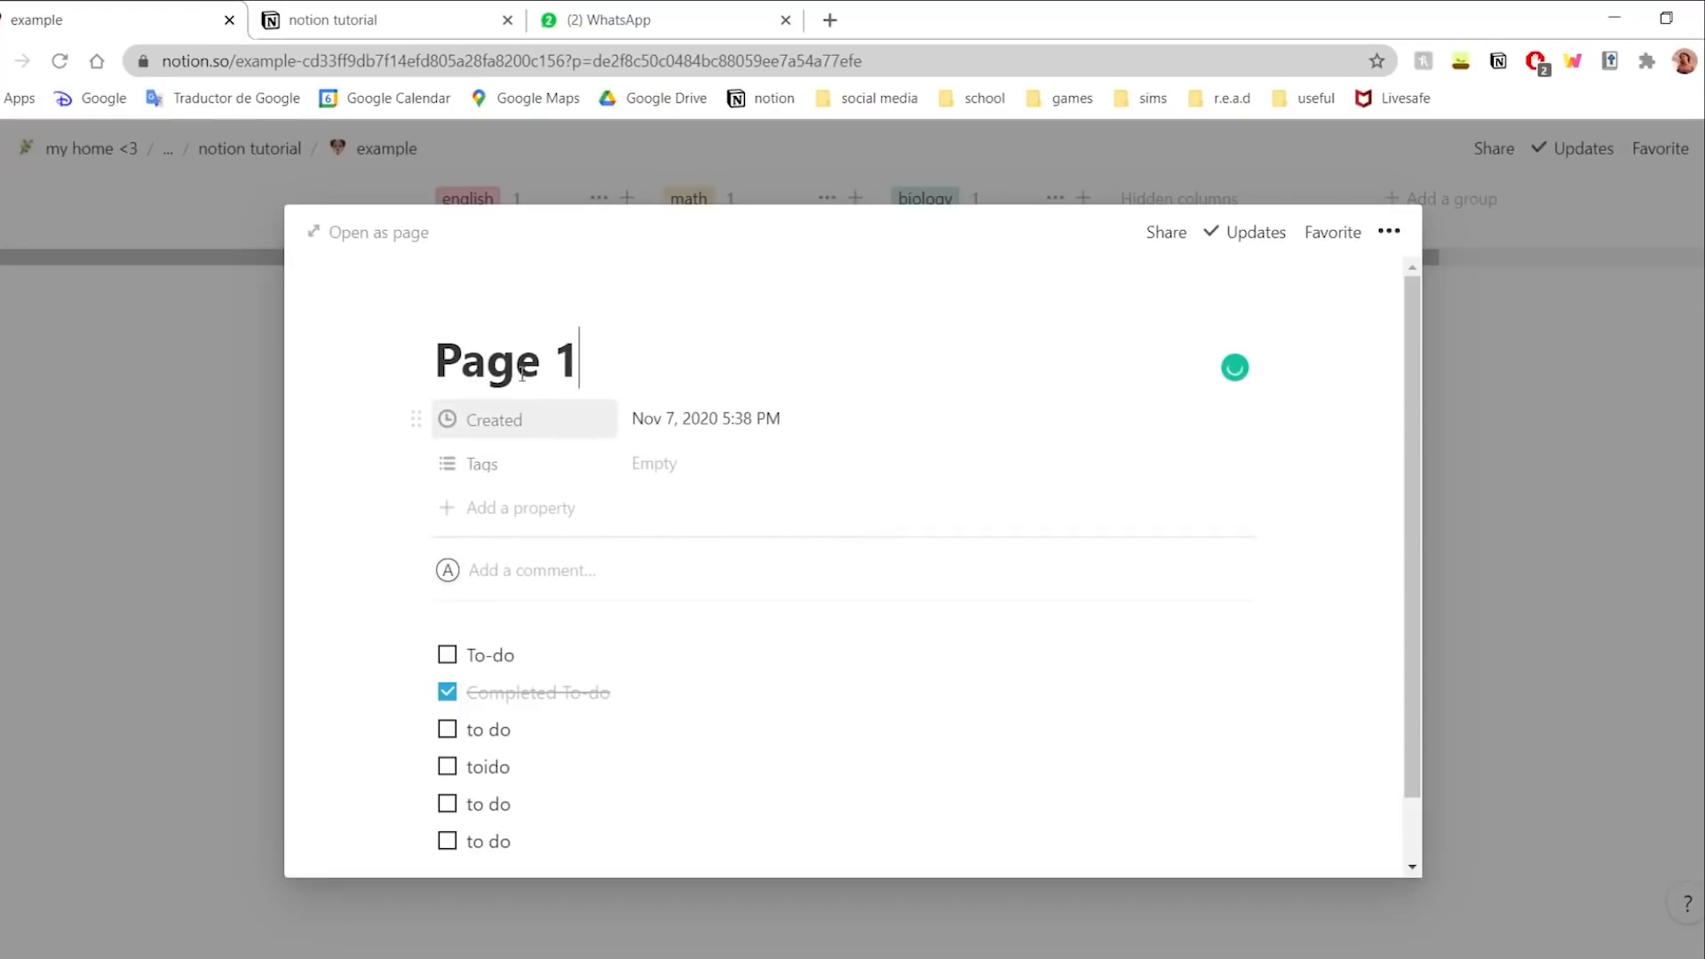
triple_click(519, 365)
type("project")
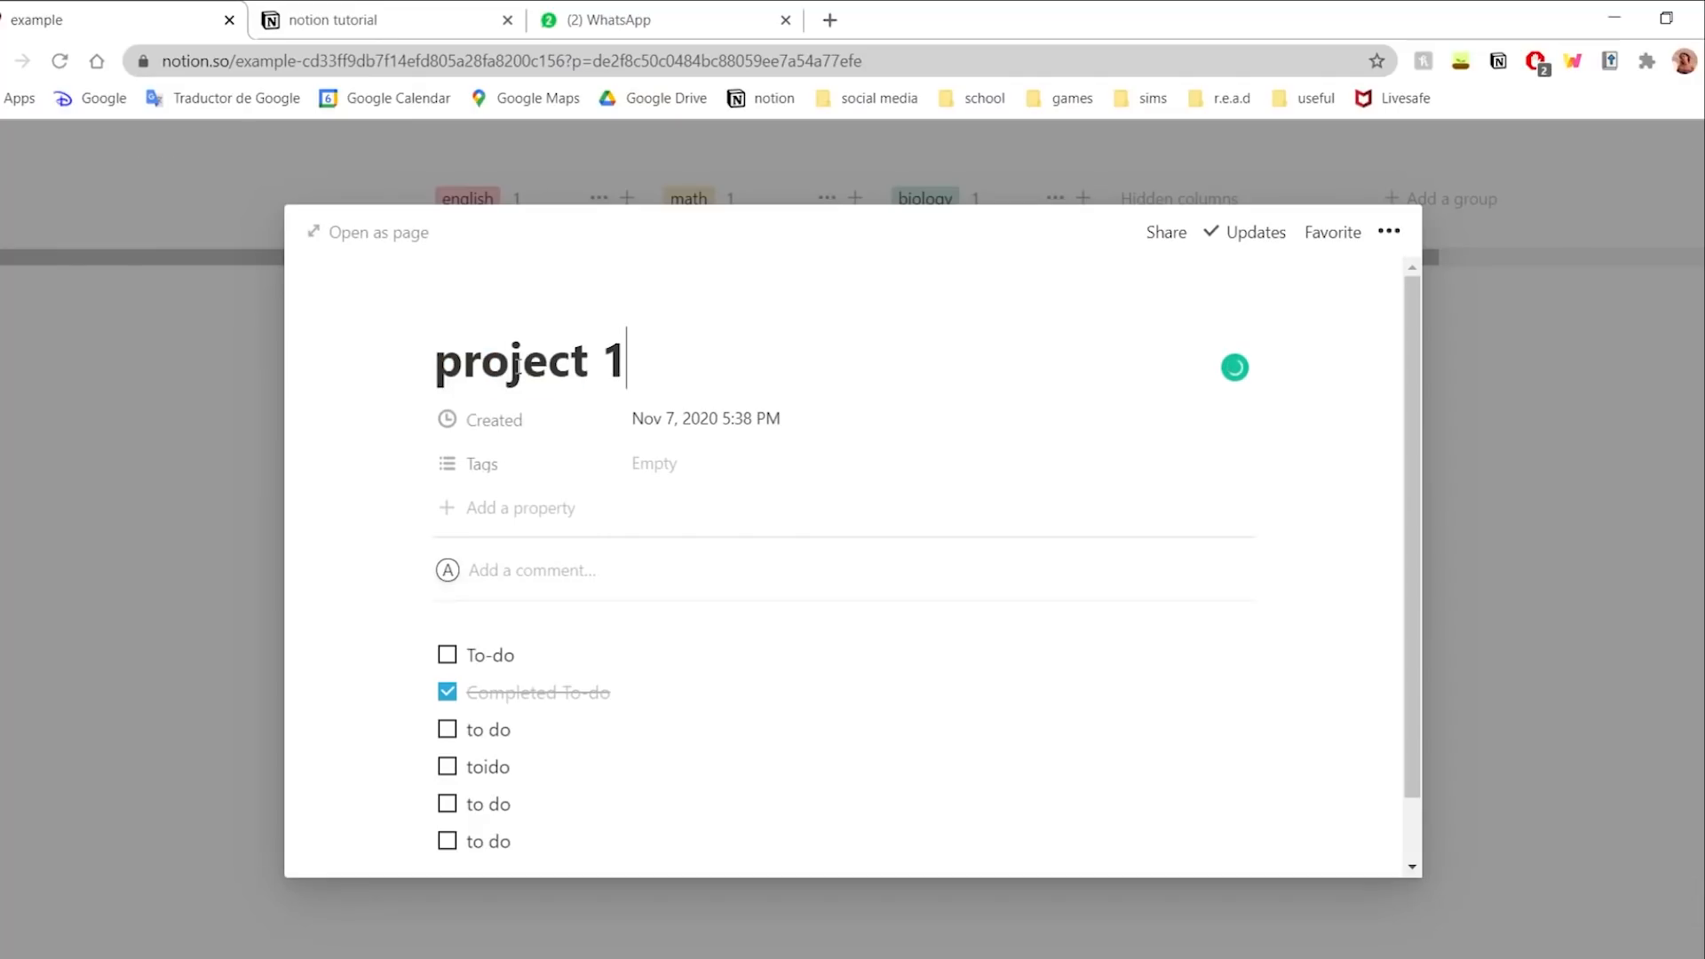
type(" 1")
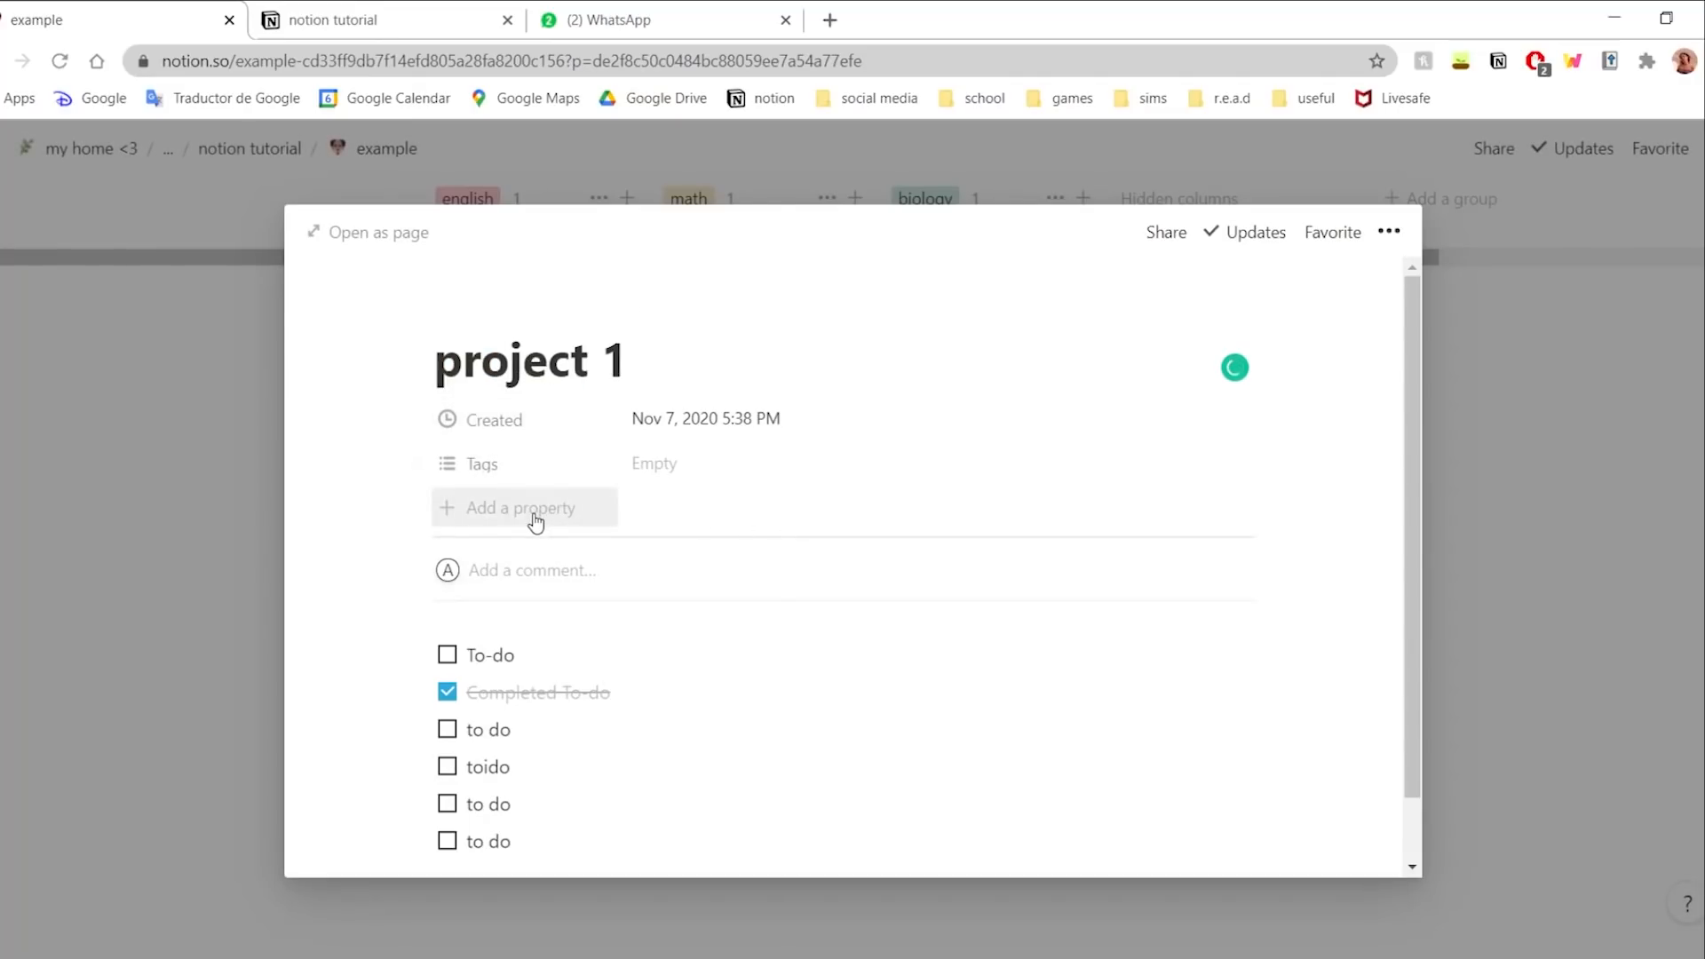
- Add a date property to project 1 and name it "Date"
left_click(582, 513)
mouse_move(589, 663)
left_click(757, 559)
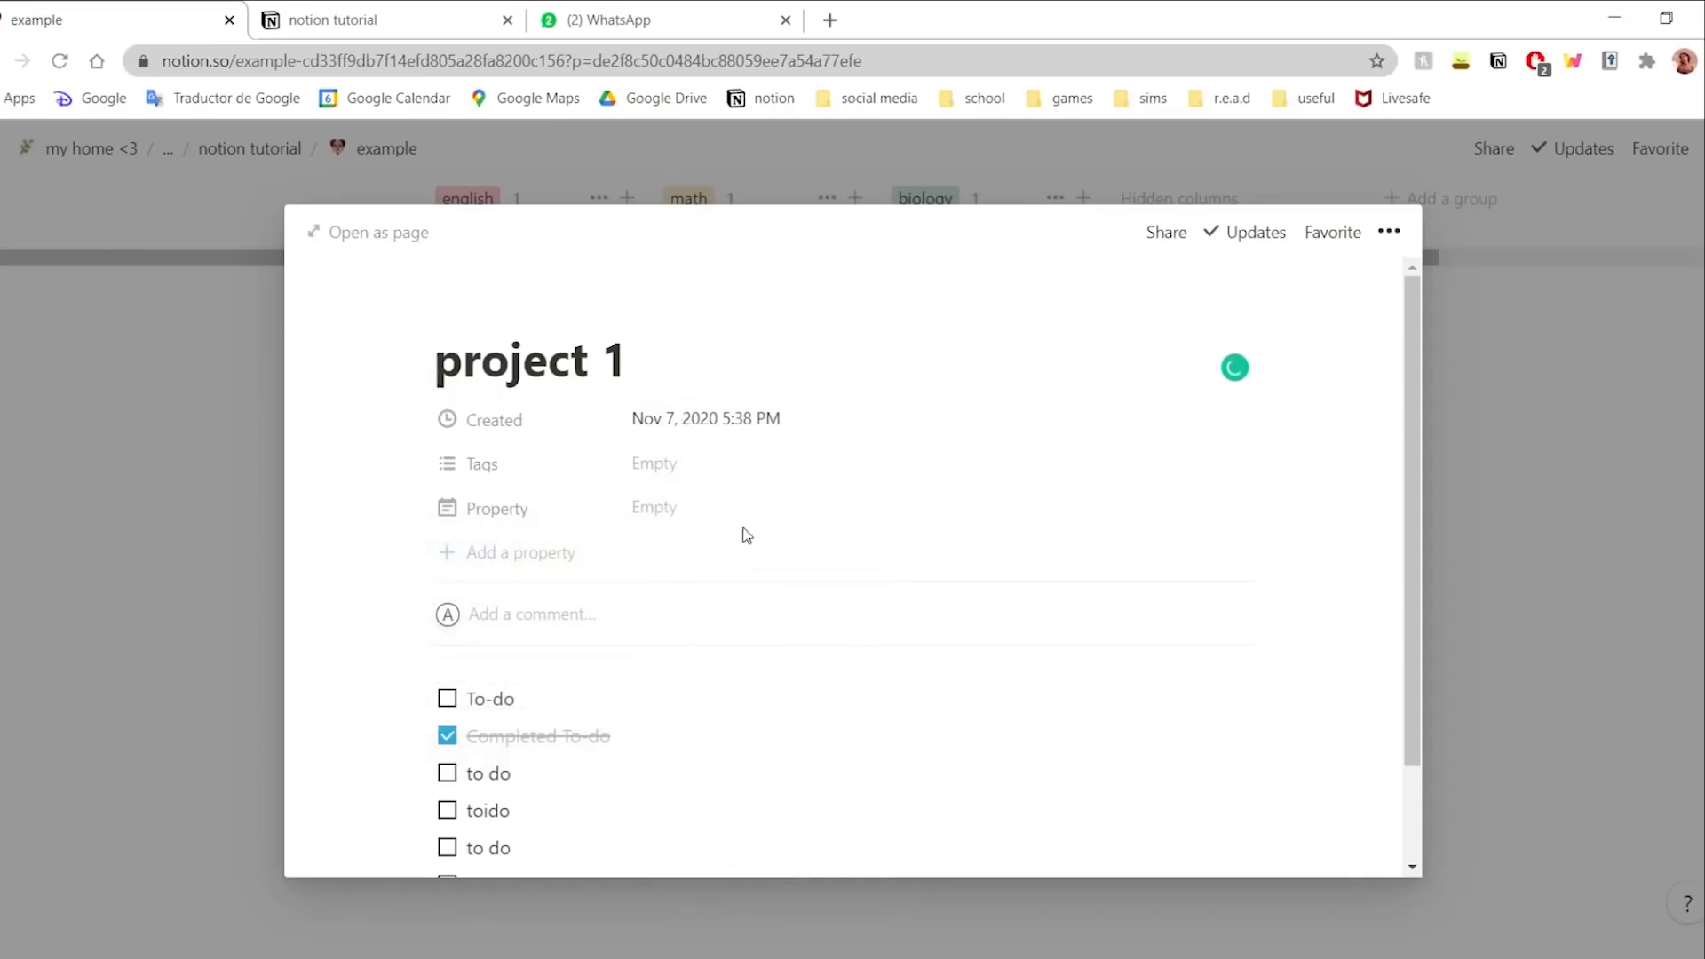
left_click(582, 527)
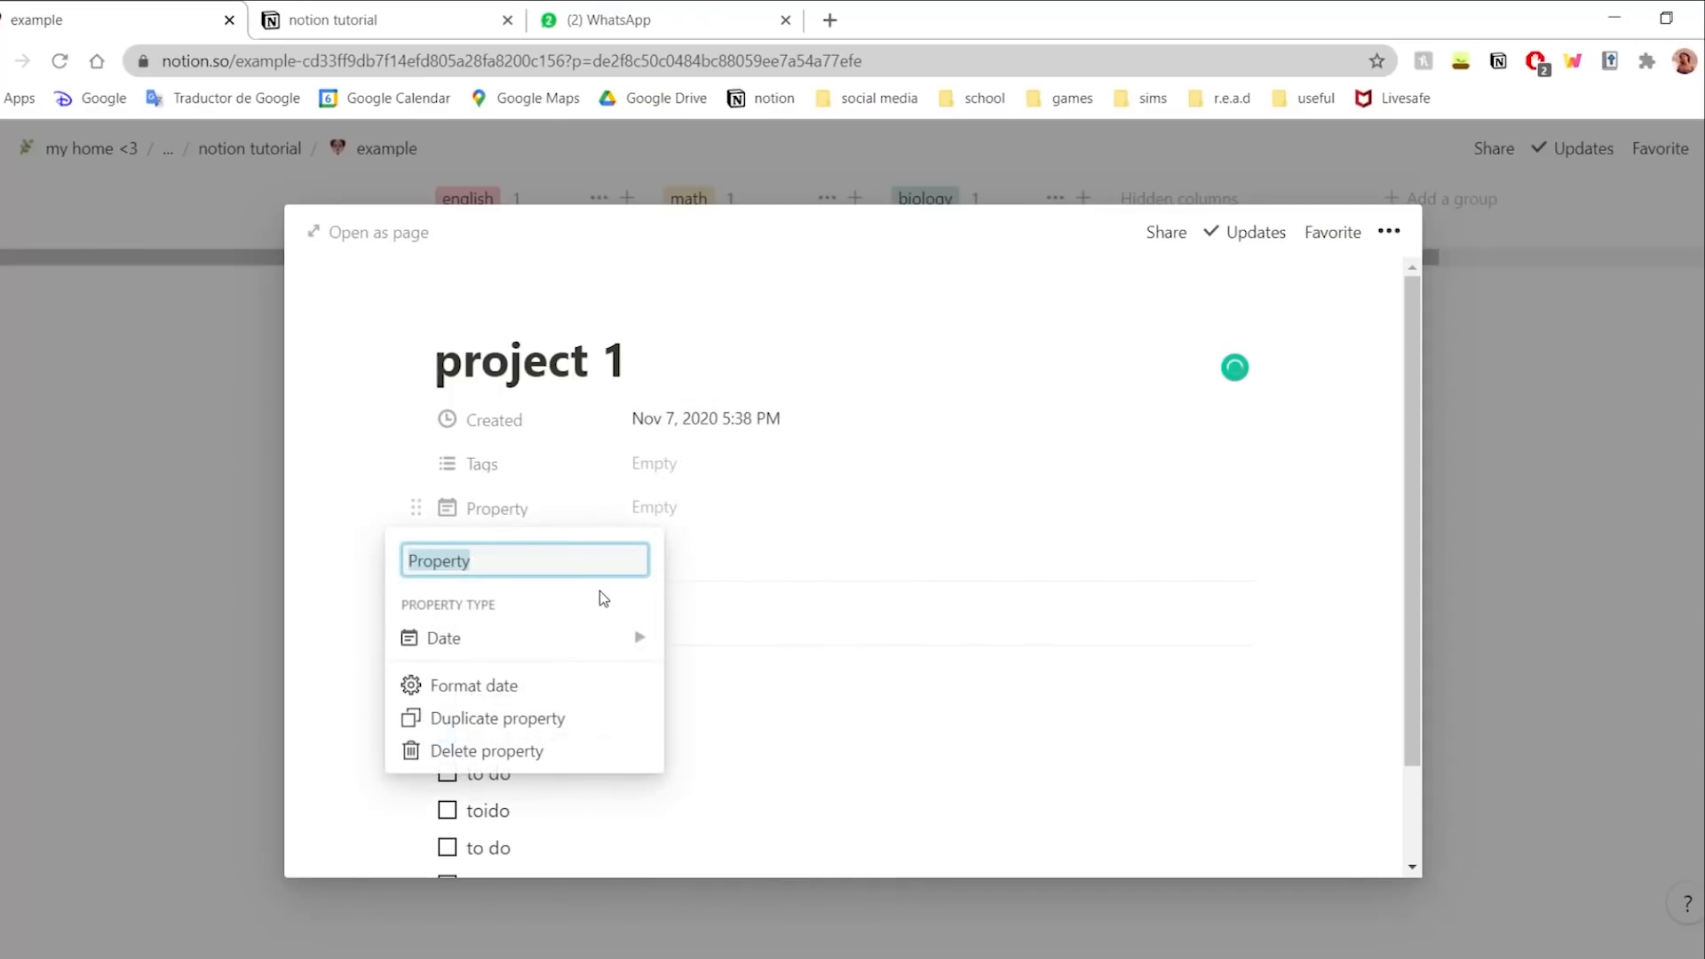
type("Date")
left_click(796, 499)
- Rename project 1's Date property "Due Date" and set its value to November 10, 2020
left_click(543, 526)
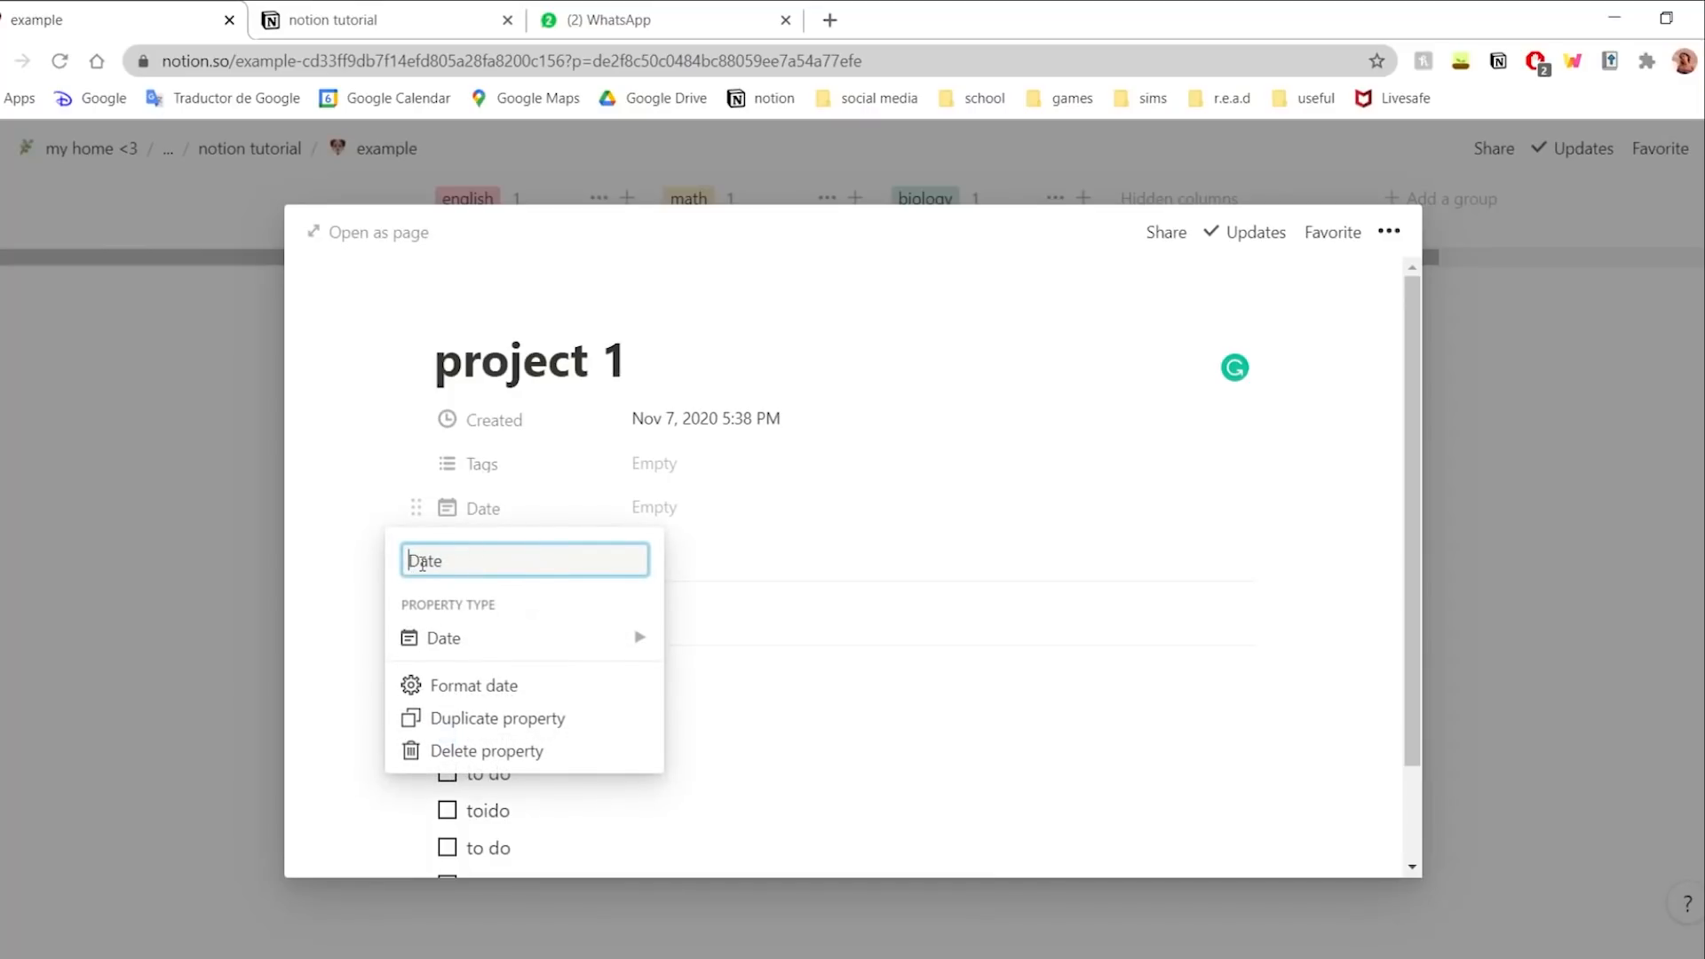
left_click(735, 542)
left_click(770, 512)
left_click(703, 543)
left_click(1535, 466)
left_click(1534, 466)
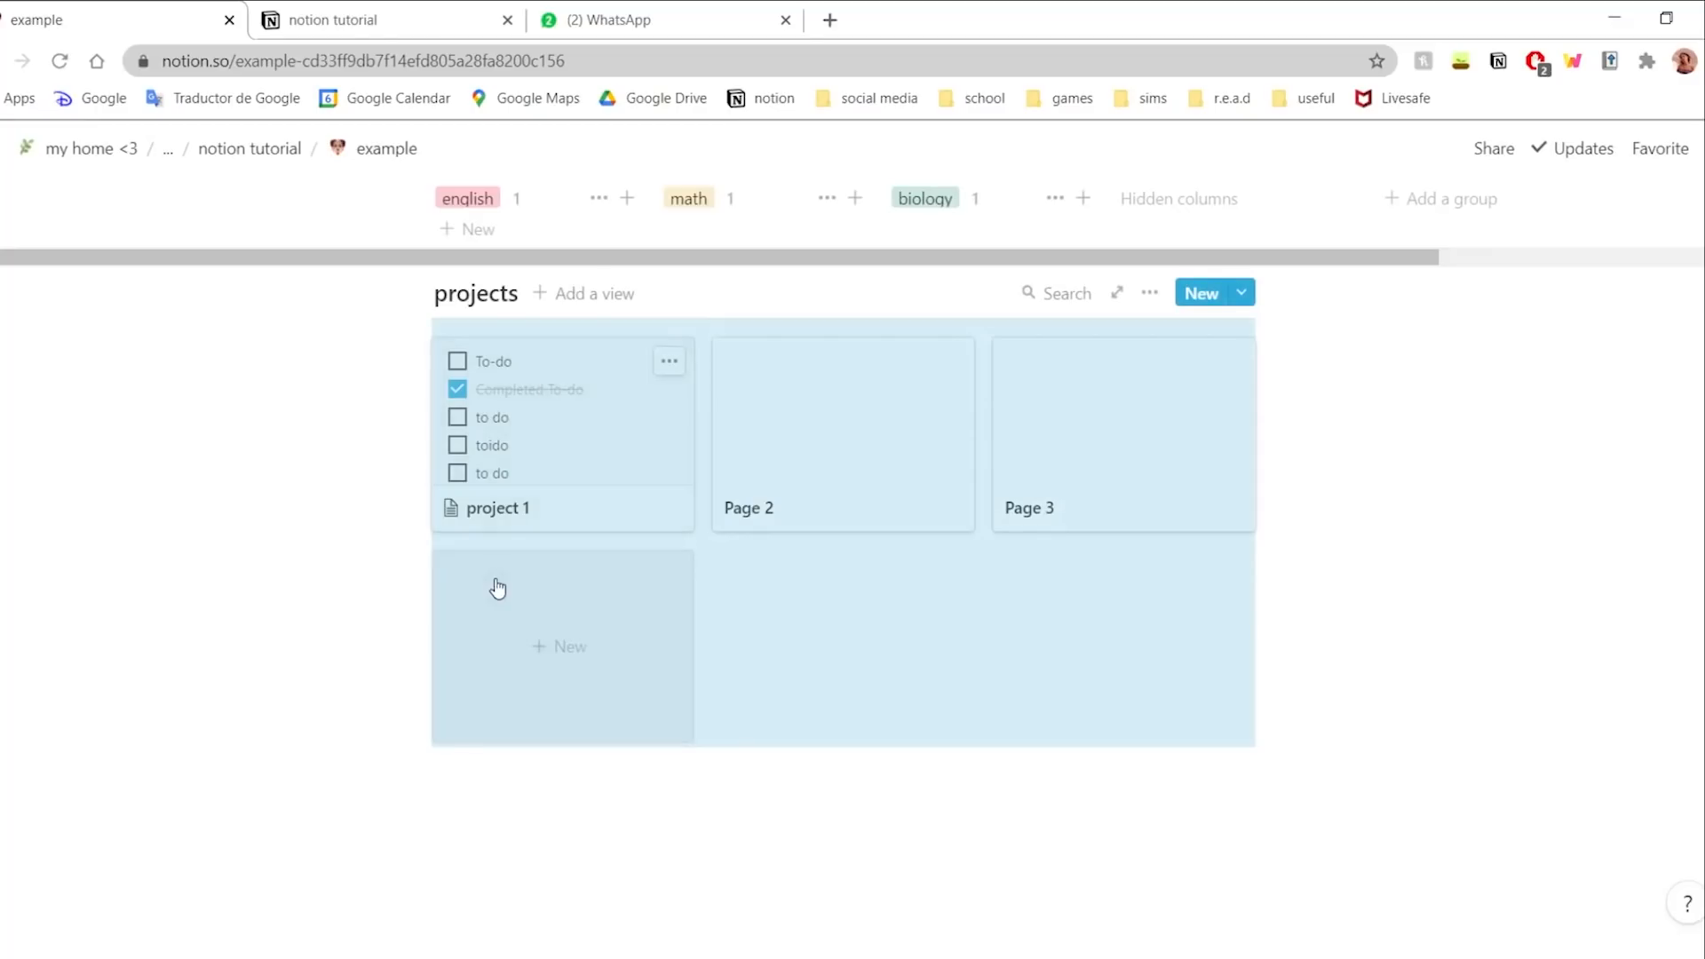
left_click(389, 519)
- Add a calendar view named "Calendar" to the projects database
scroll(820, 454, "up", 1)
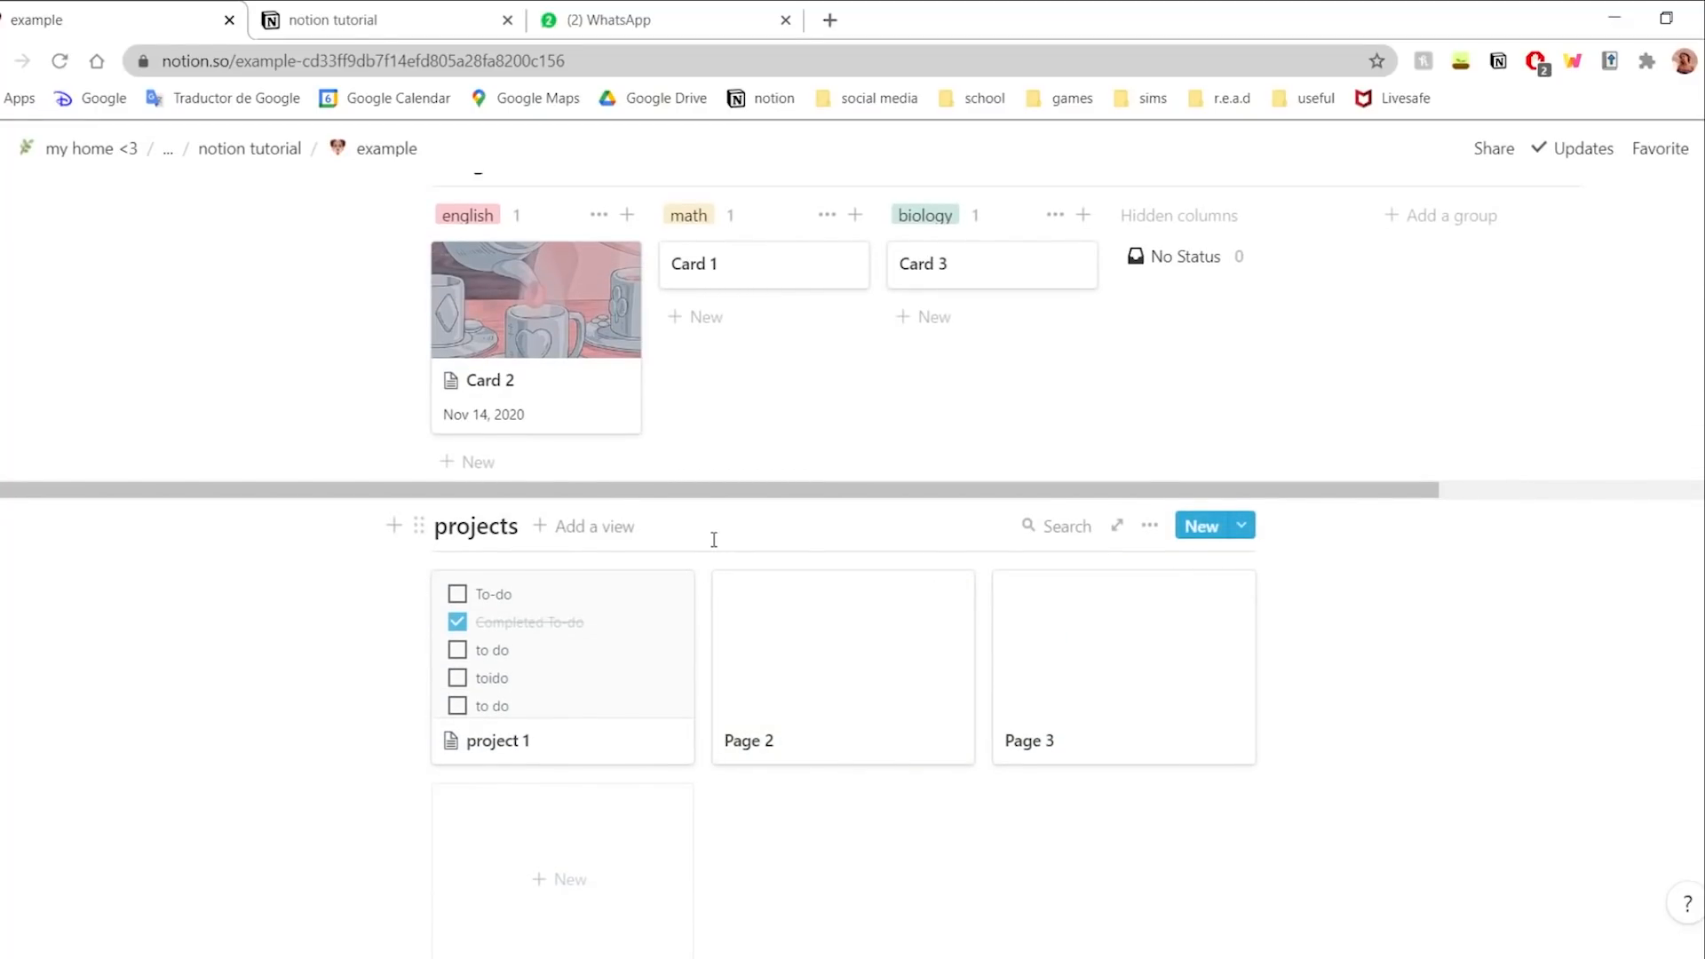
left_click(594, 527)
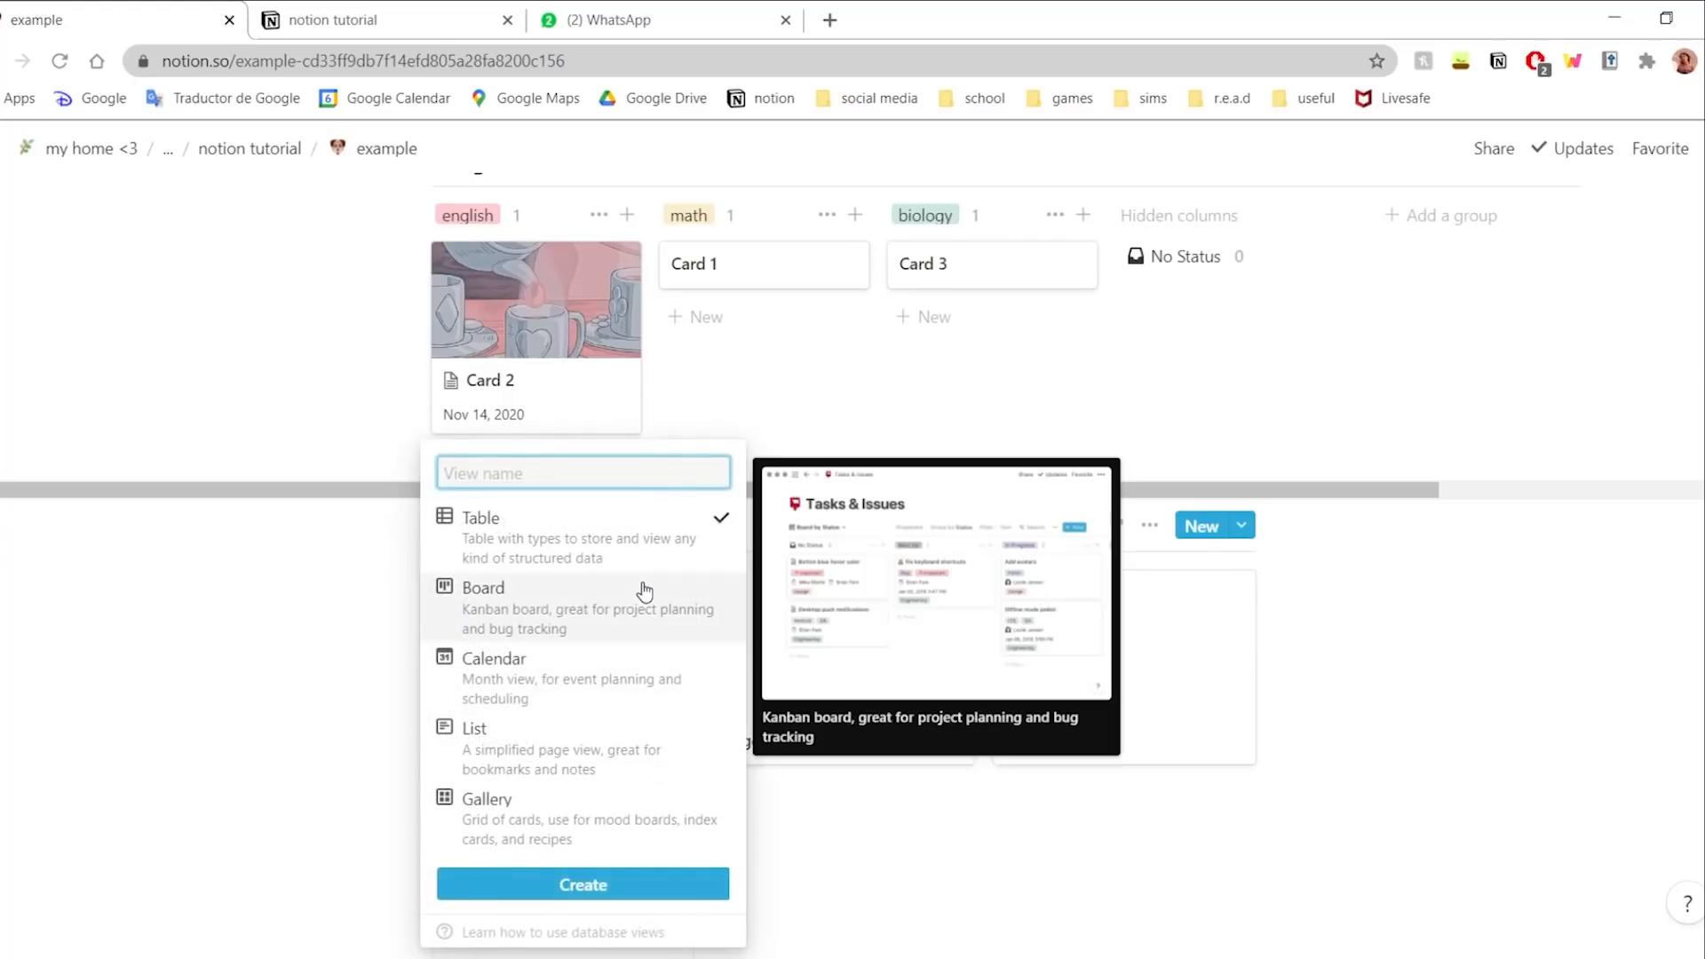
left_click(561, 688)
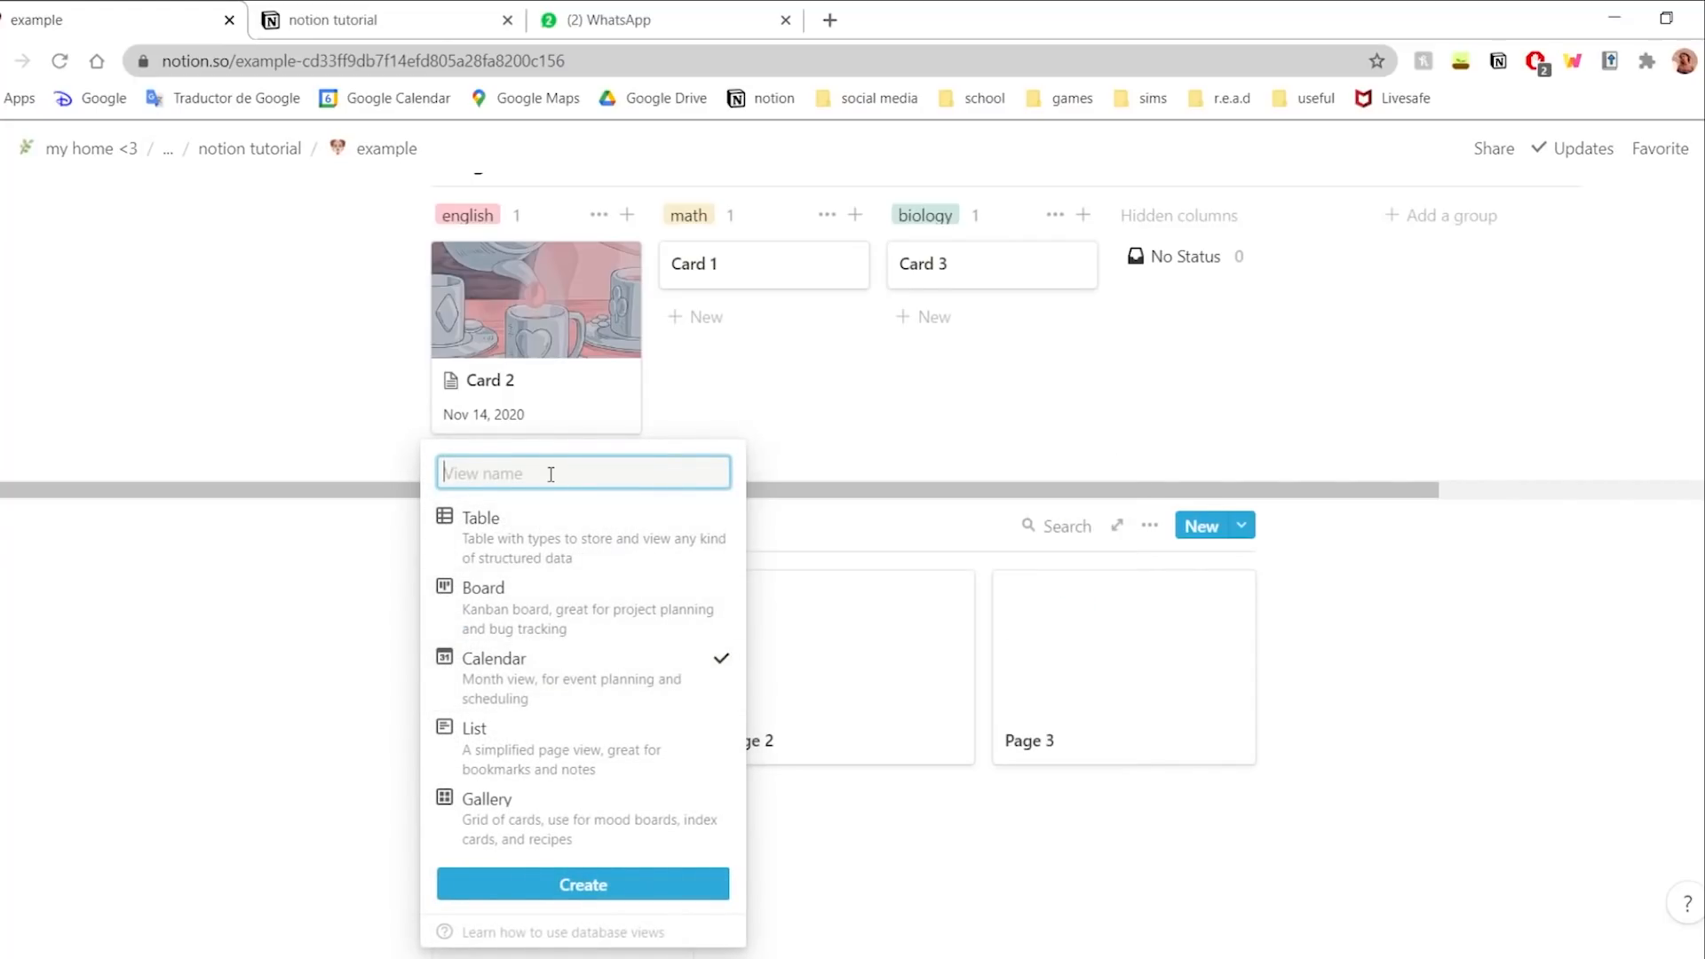
type("Calendar")
key("Return")
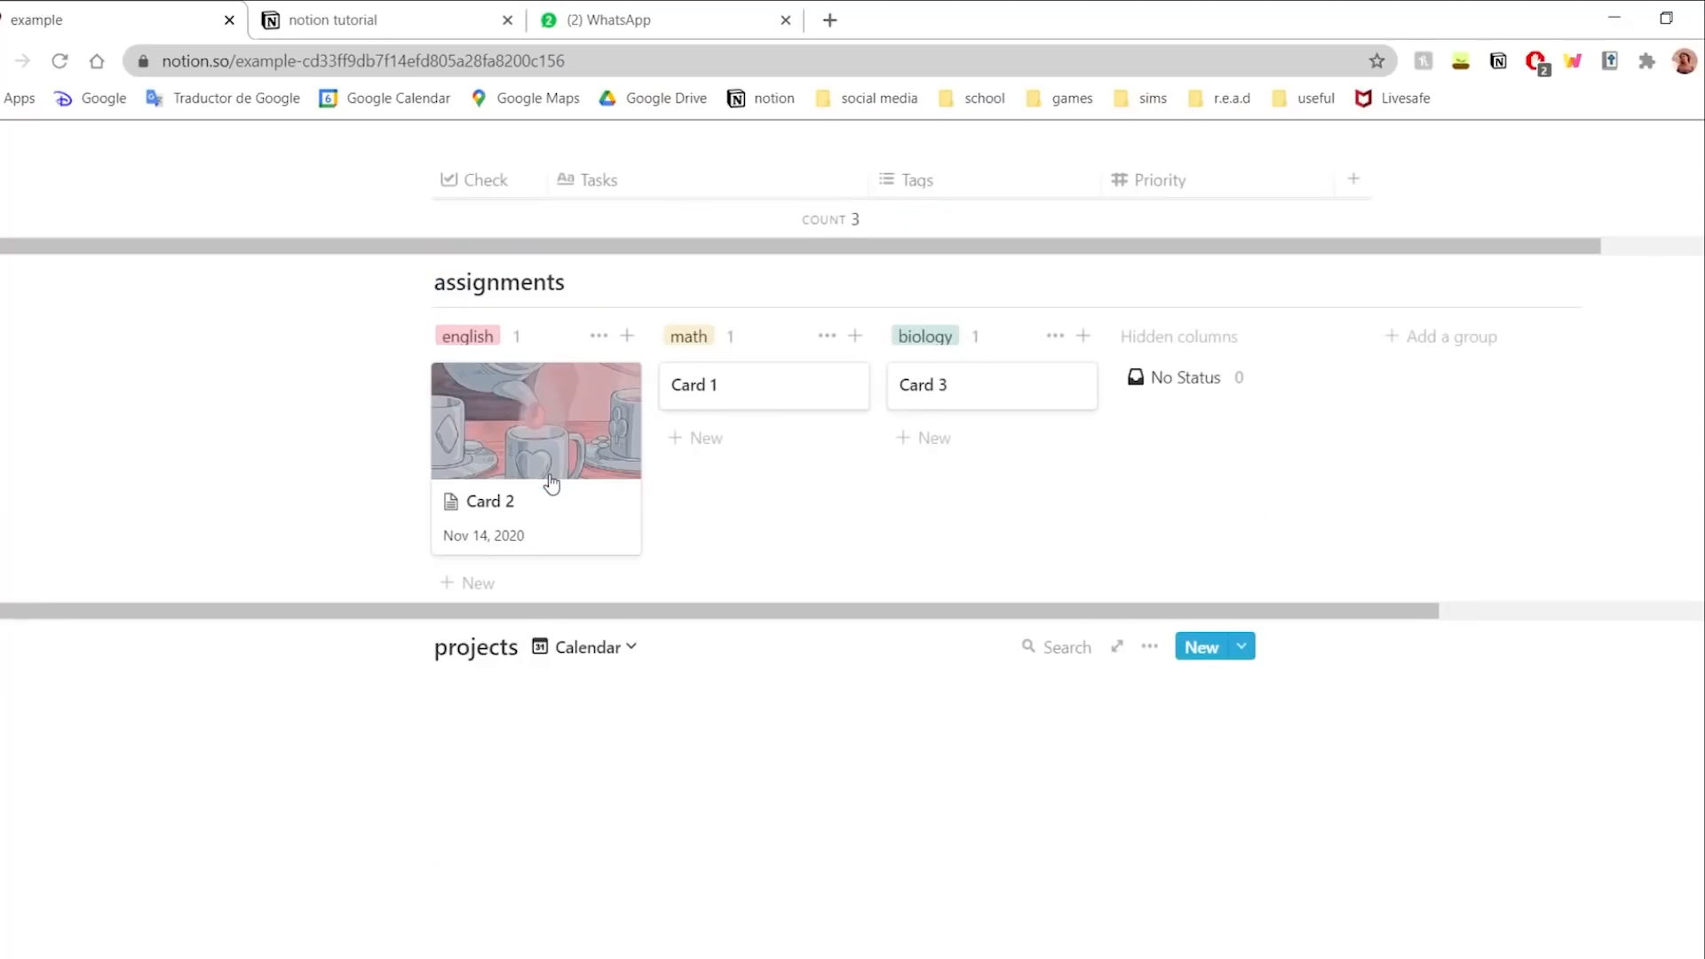
scroll(551, 483, "down", 5)
scroll(710, 586, "down", 3)
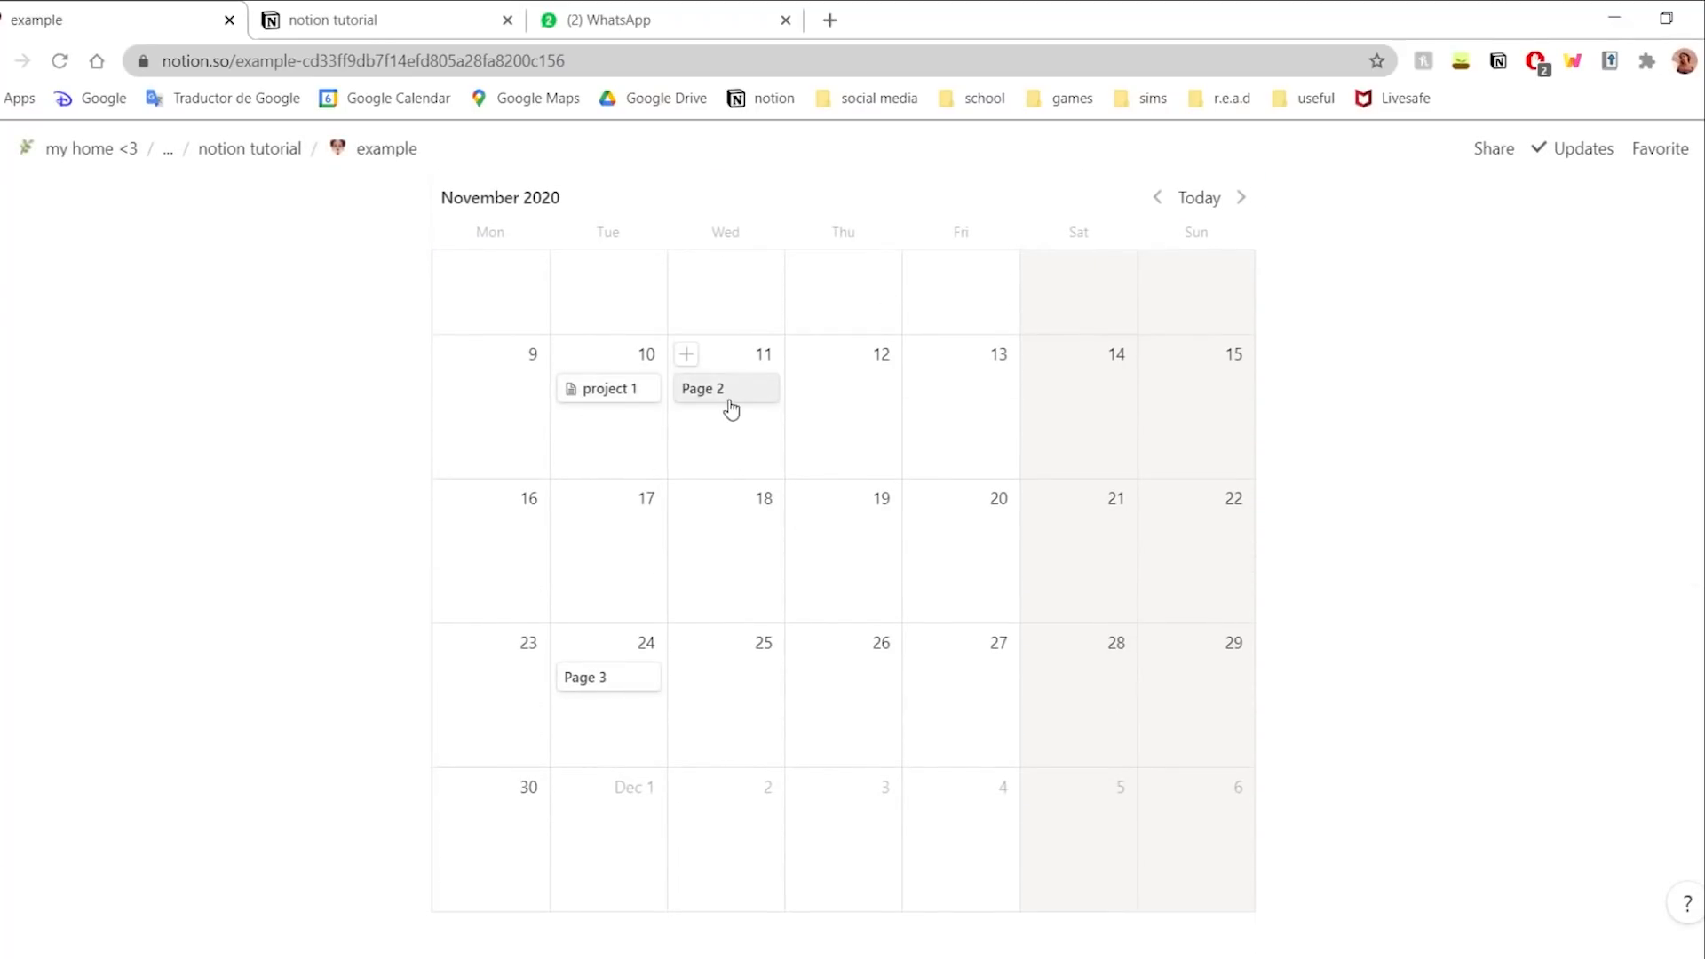
- Compare the projects database in Gallery view and Calendar view, ending on Gallery view
scroll(985, 586, "up", 4)
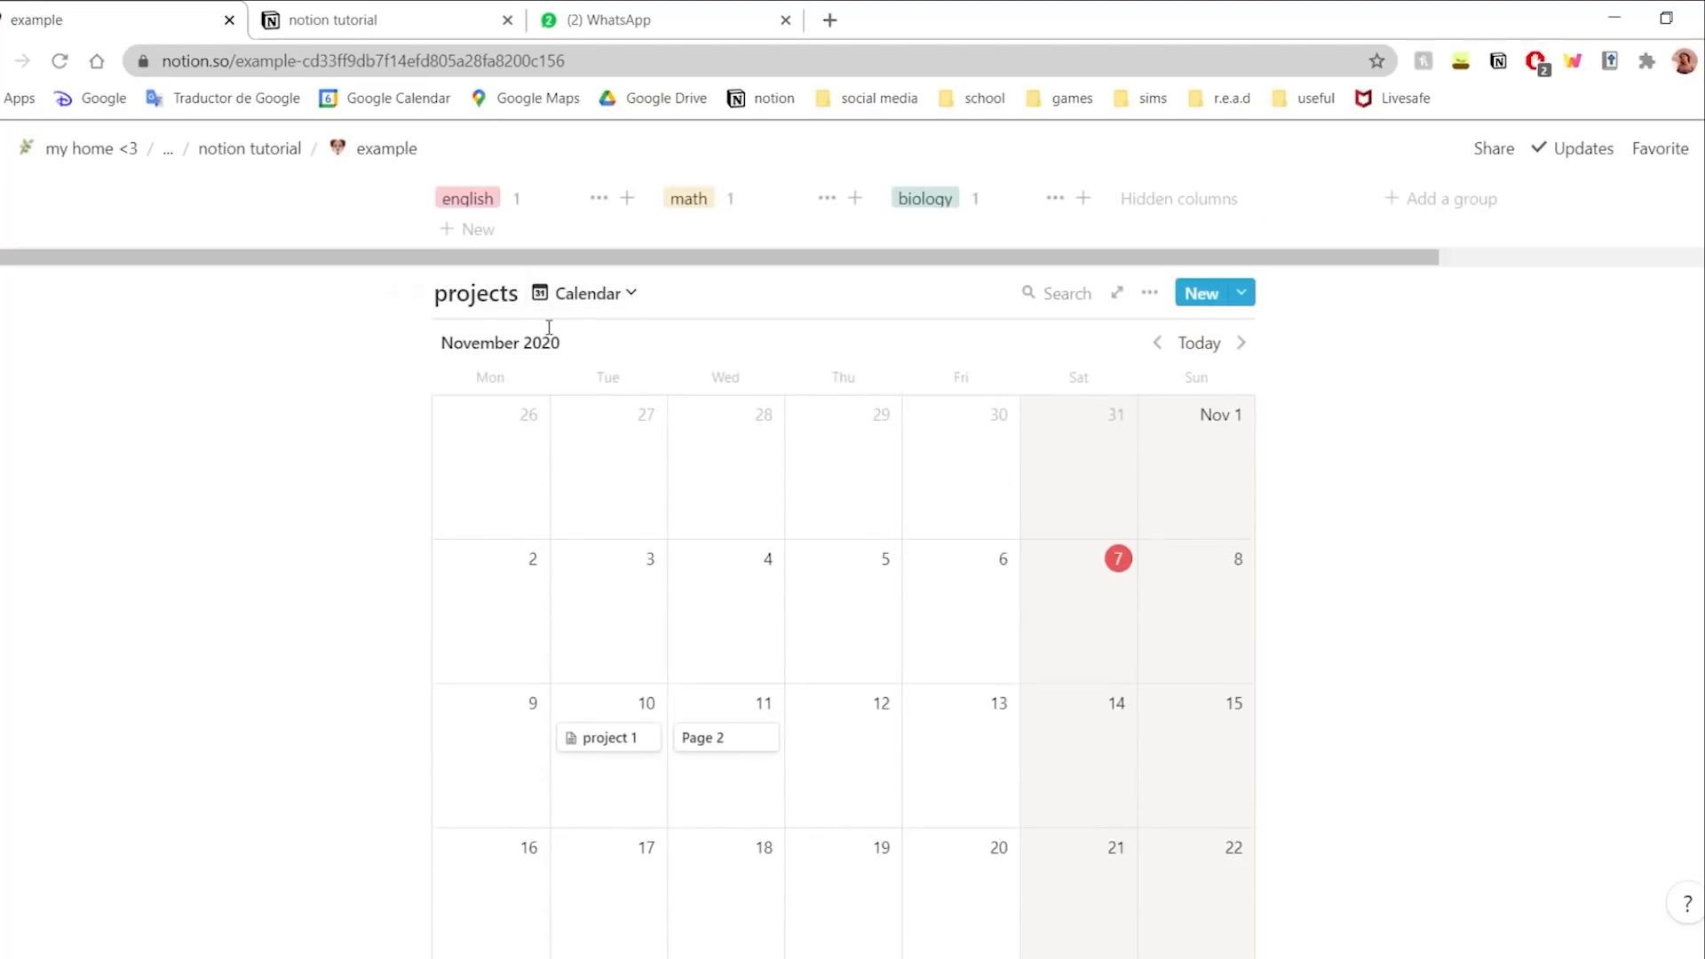
left_click(631, 293)
left_click(568, 391)
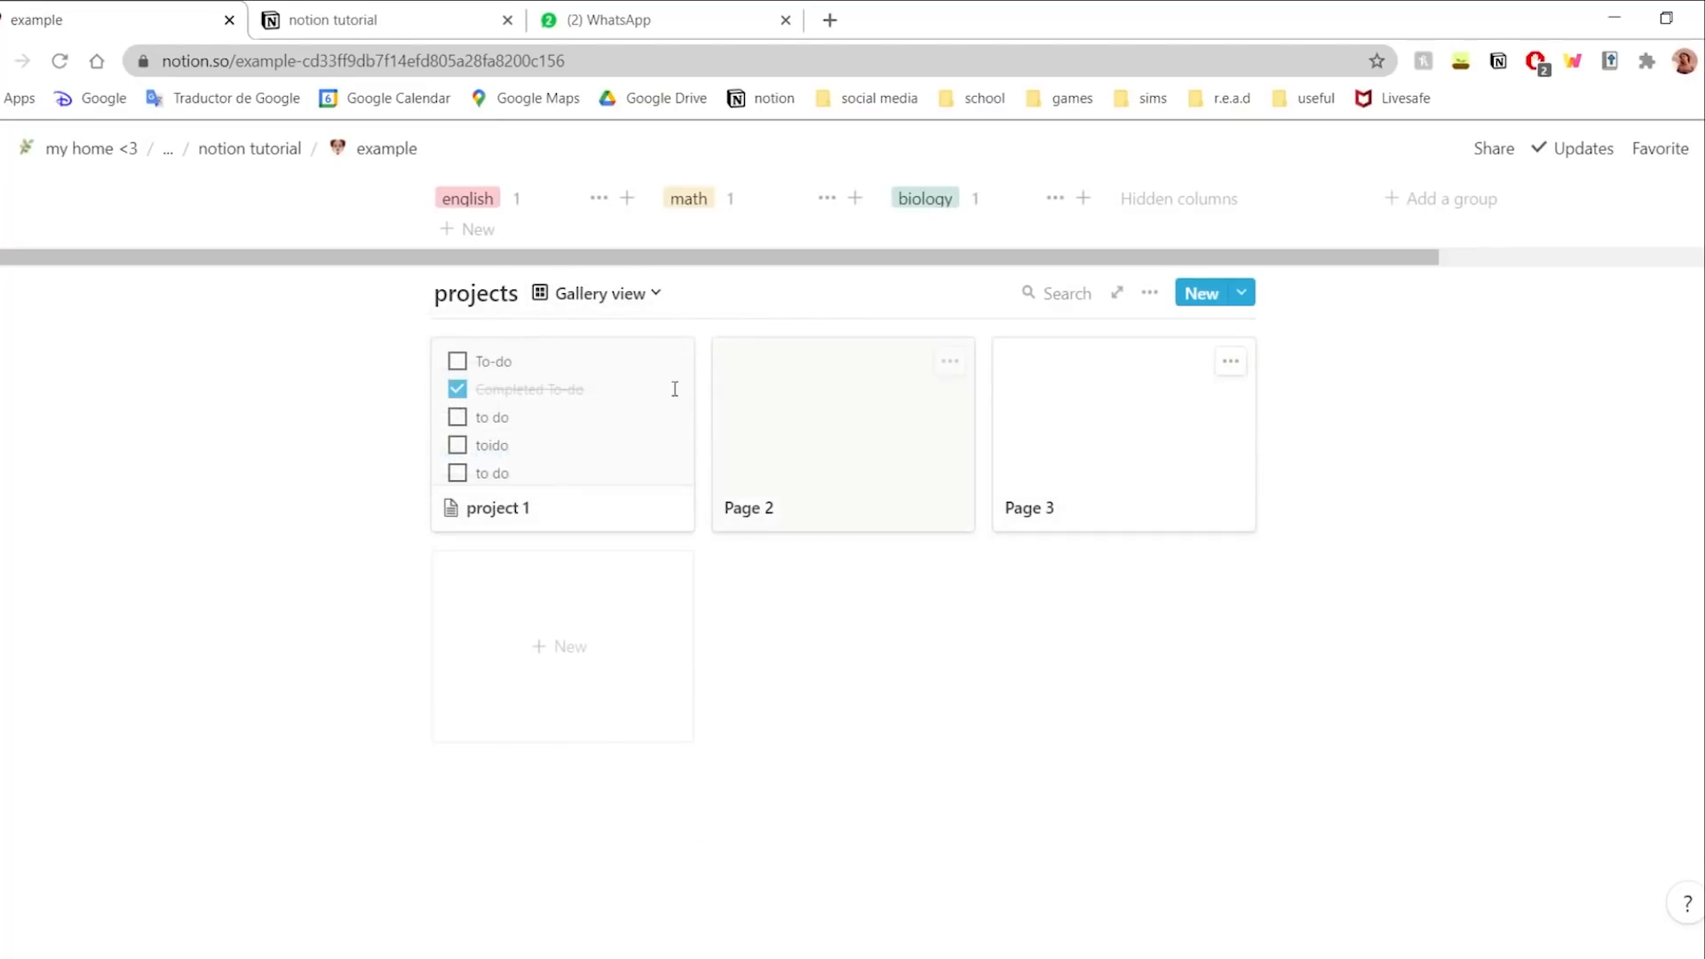
left_click(613, 295)
left_click(519, 413)
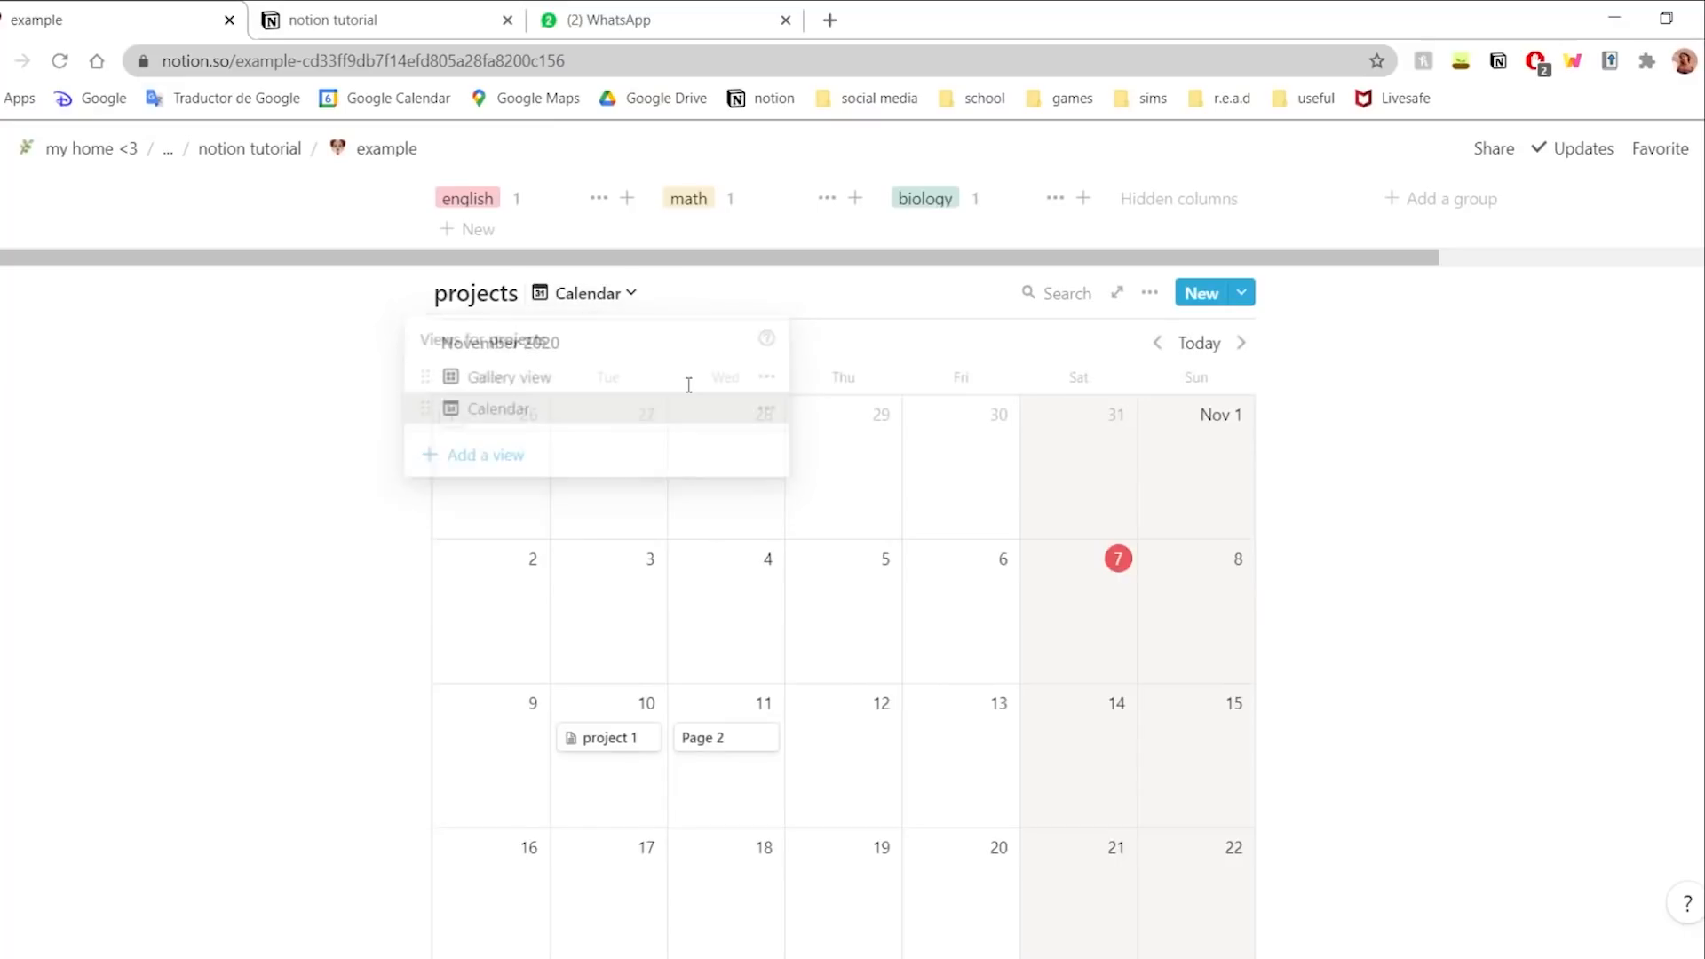
left_click(574, 298)
left_click(531, 381)
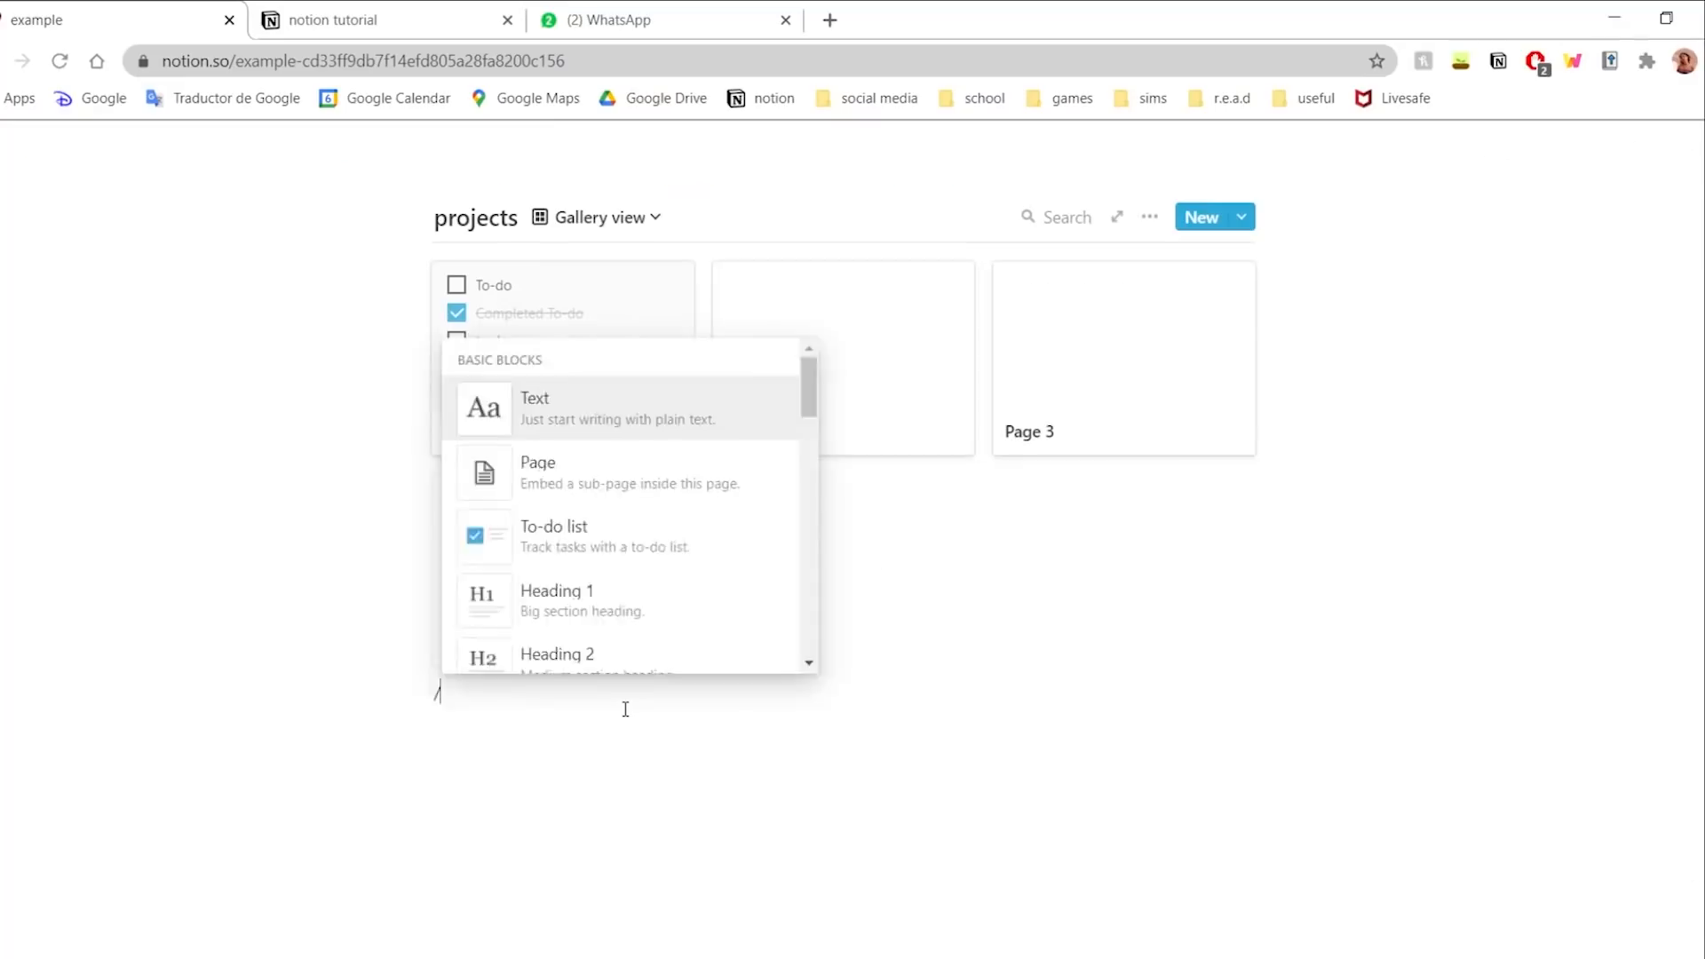
key("BackSpace")
- Switch the projects database back to its Calendar view
left_click(595, 219)
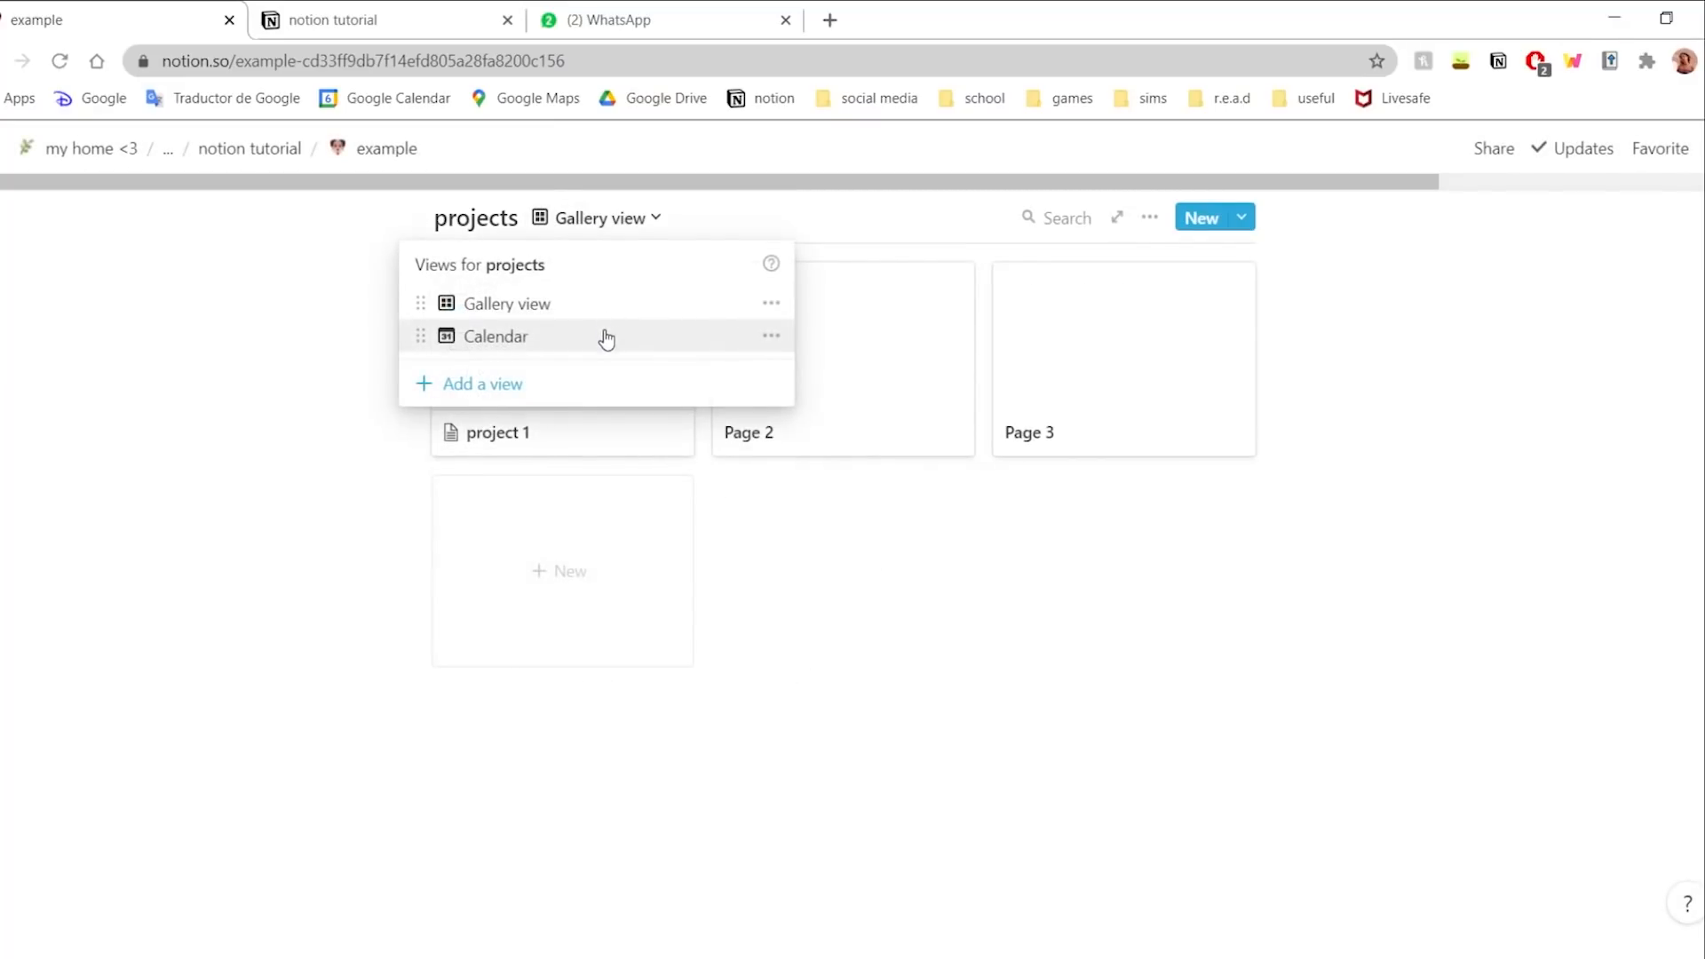
left_click(605, 338)
scroll(857, 385, "down", 1)
scroll(857, 385, "up", 2)
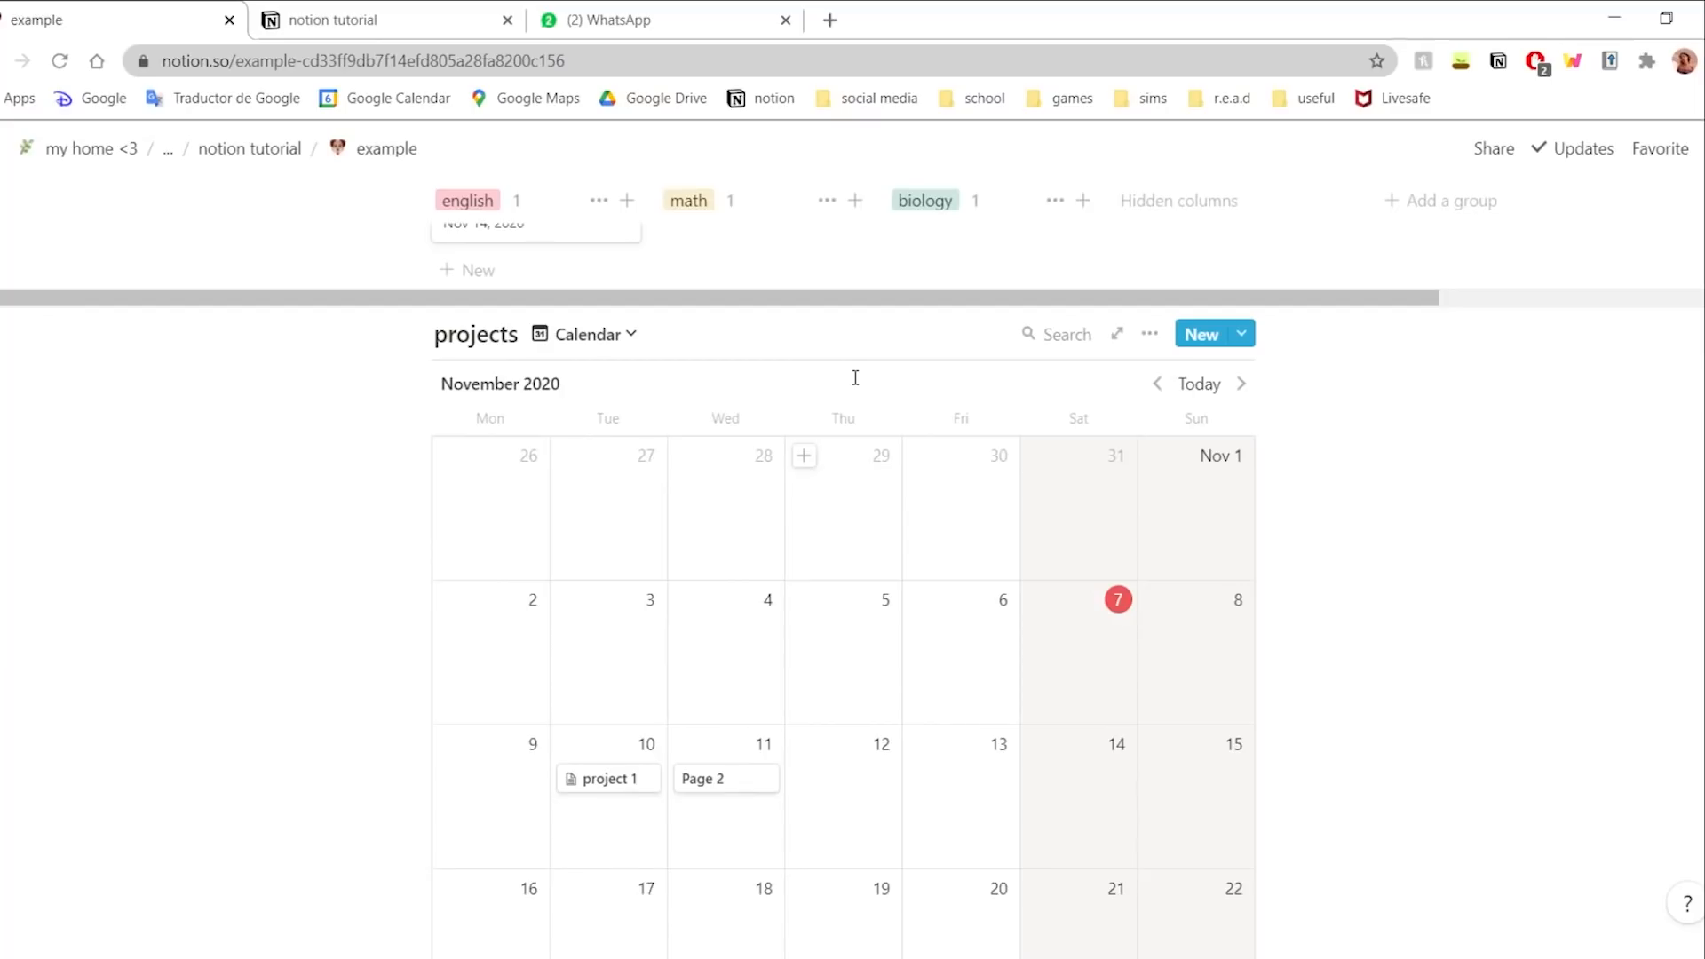
- Arrange the projects calendar by the Created property instead of Due Date
left_click(1149, 333)
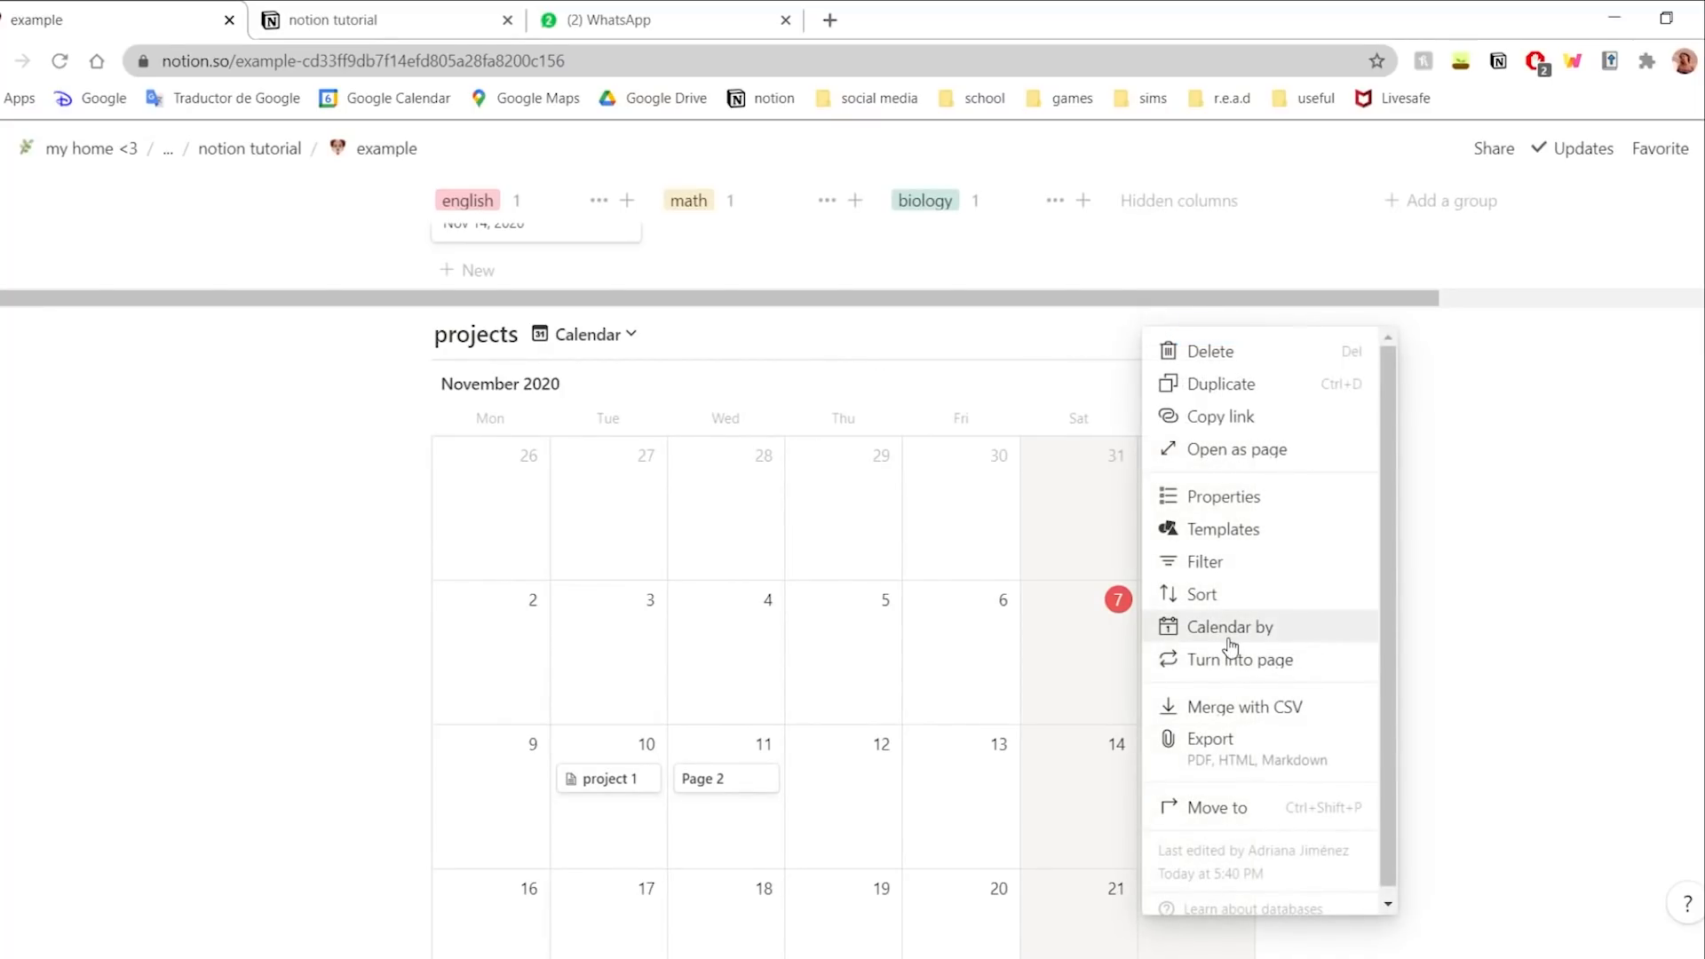
left_click(1288, 630)
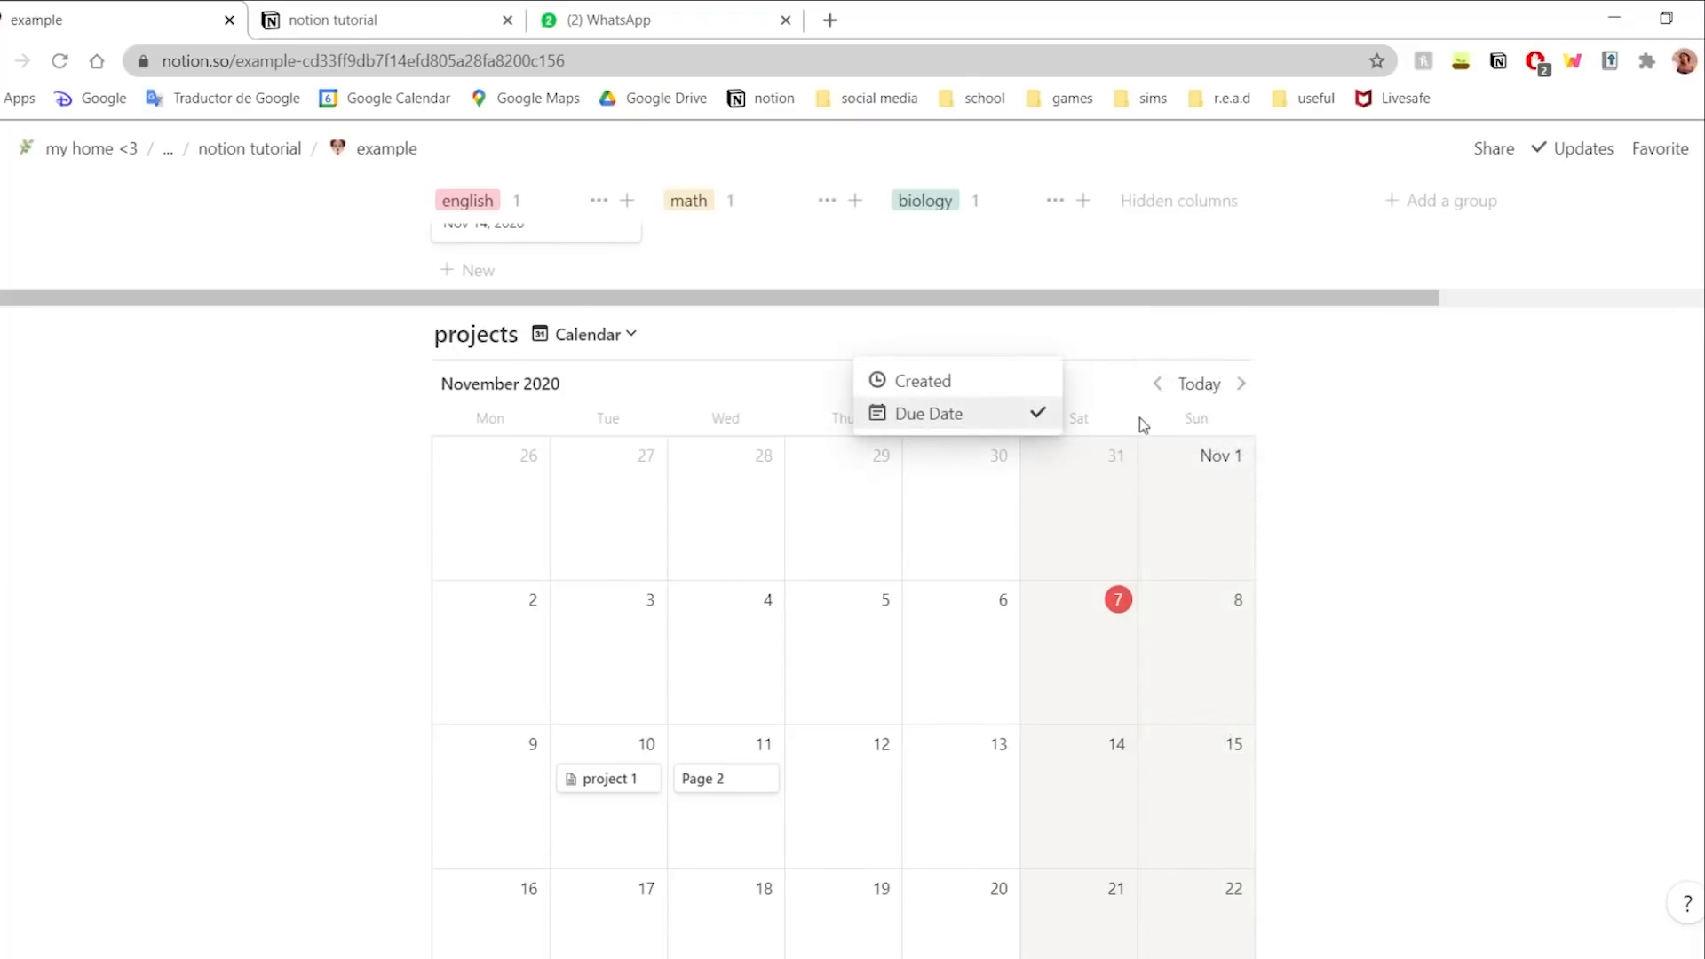
left_click(980, 388)
scroll(1154, 426, "down", 2)
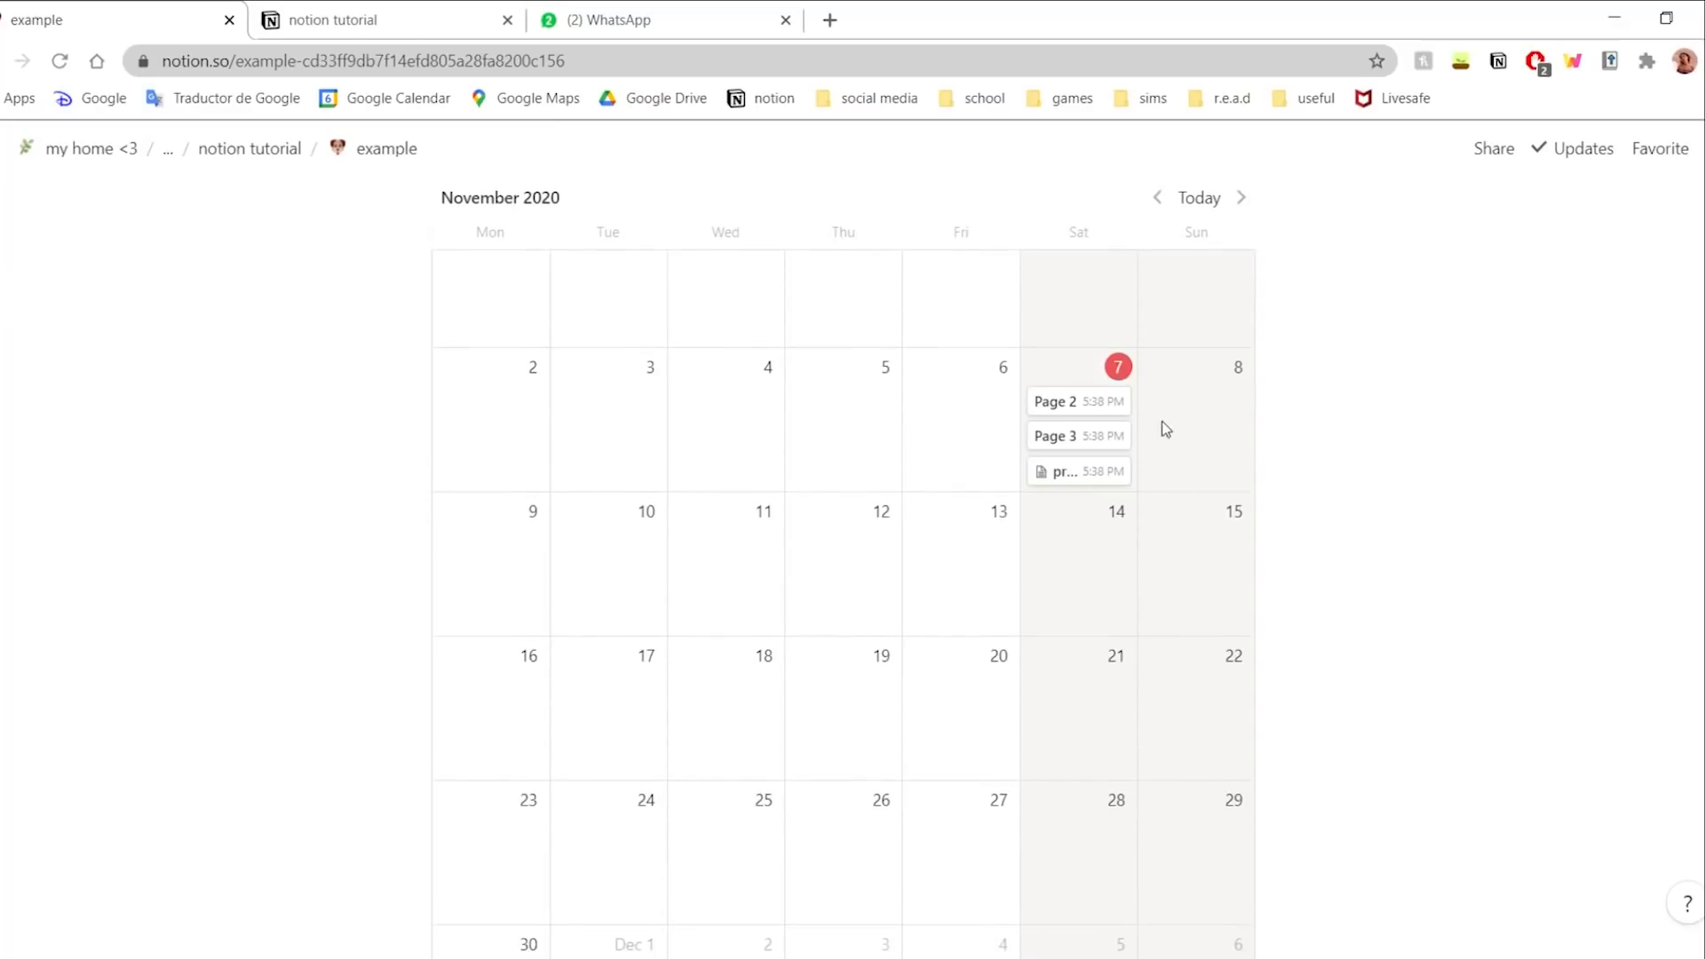
- Arrange the projects calendar by the Due Date property
left_click(1149, 218)
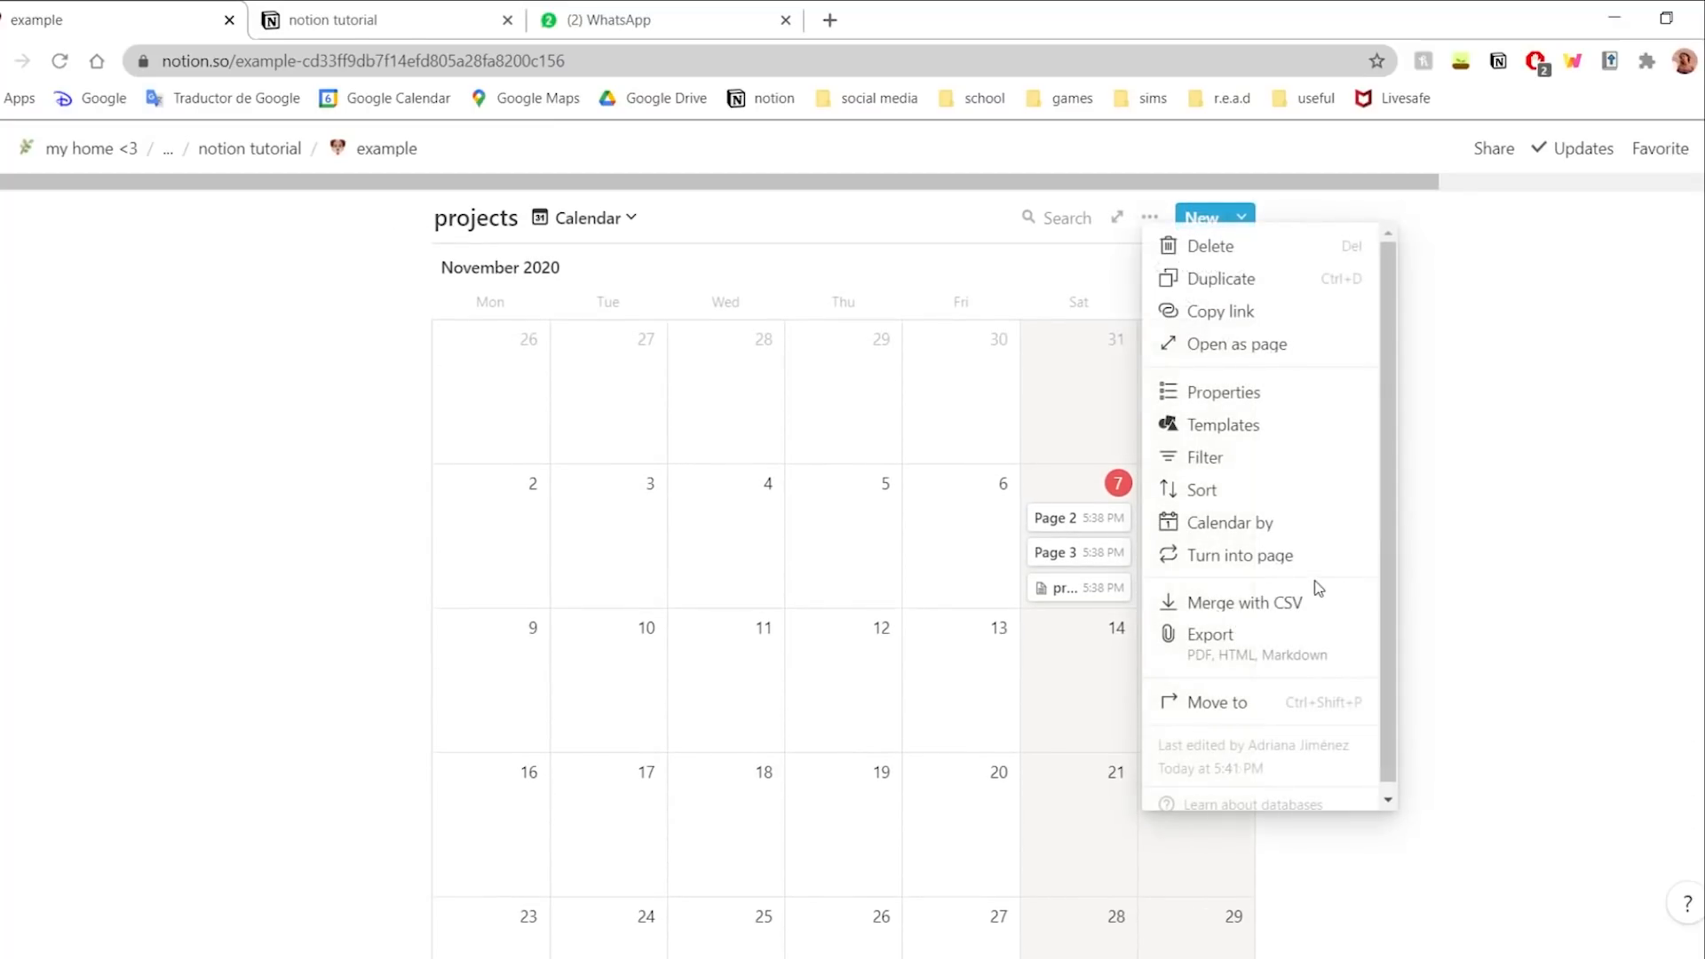
left_click(1225, 524)
left_click(937, 299)
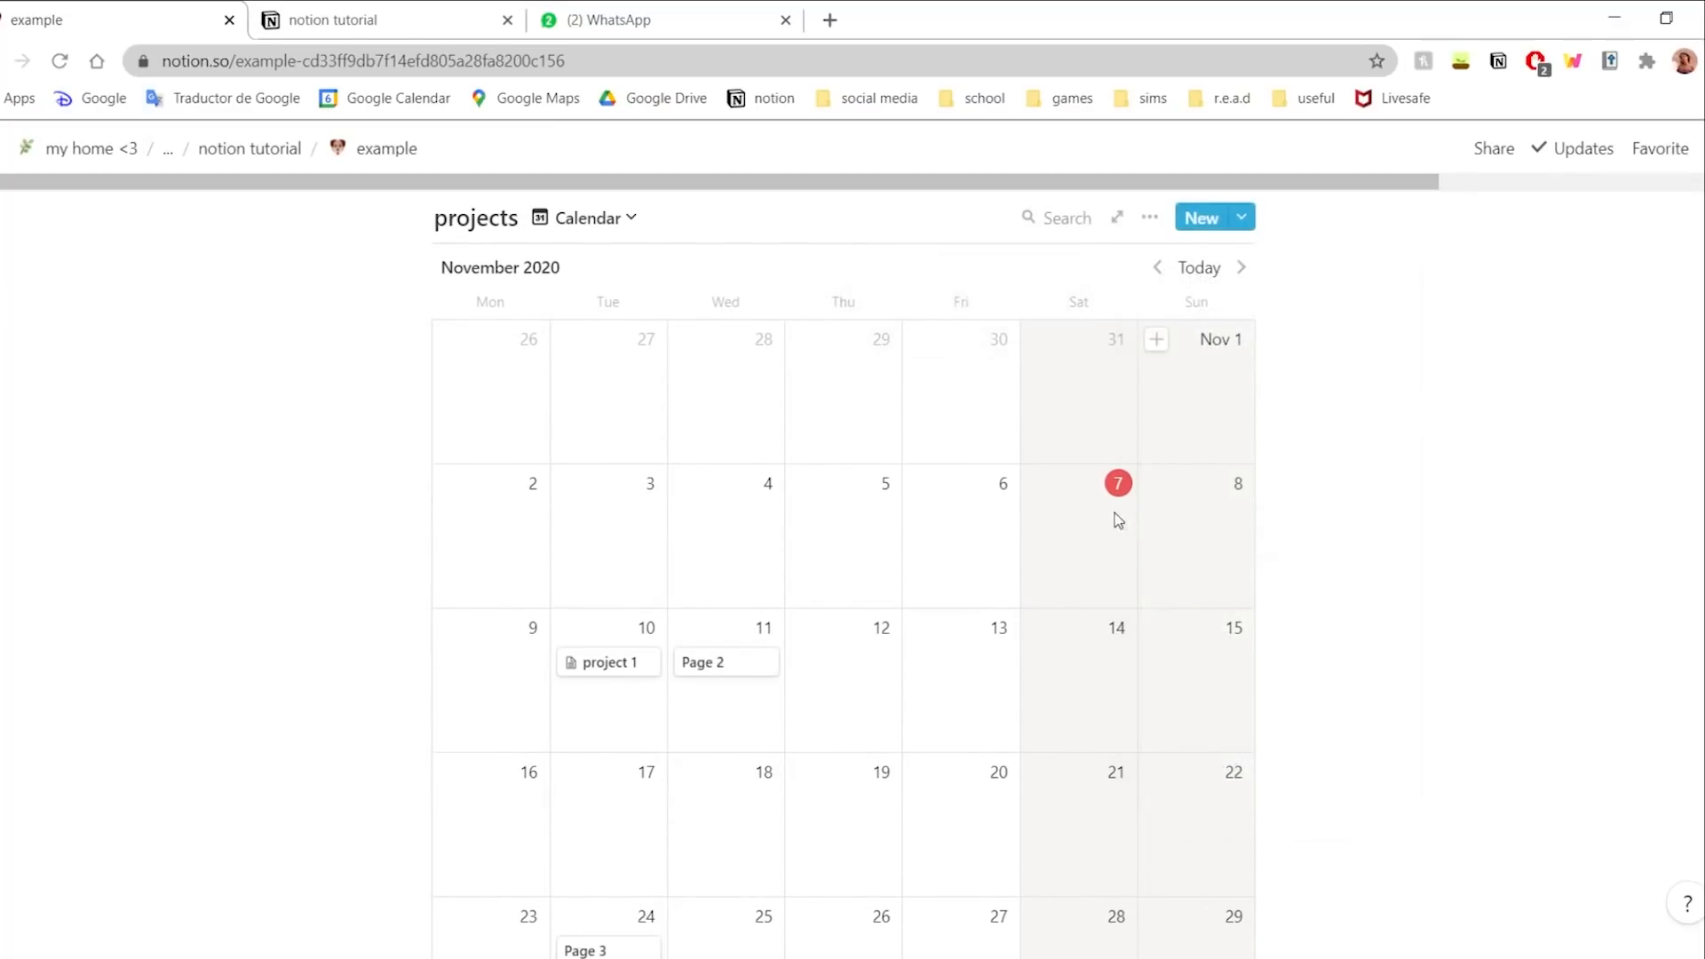
- Show the Tags property on the cards of the projects calendar
scroll(1155, 356, "up", 1)
left_click(1158, 291)
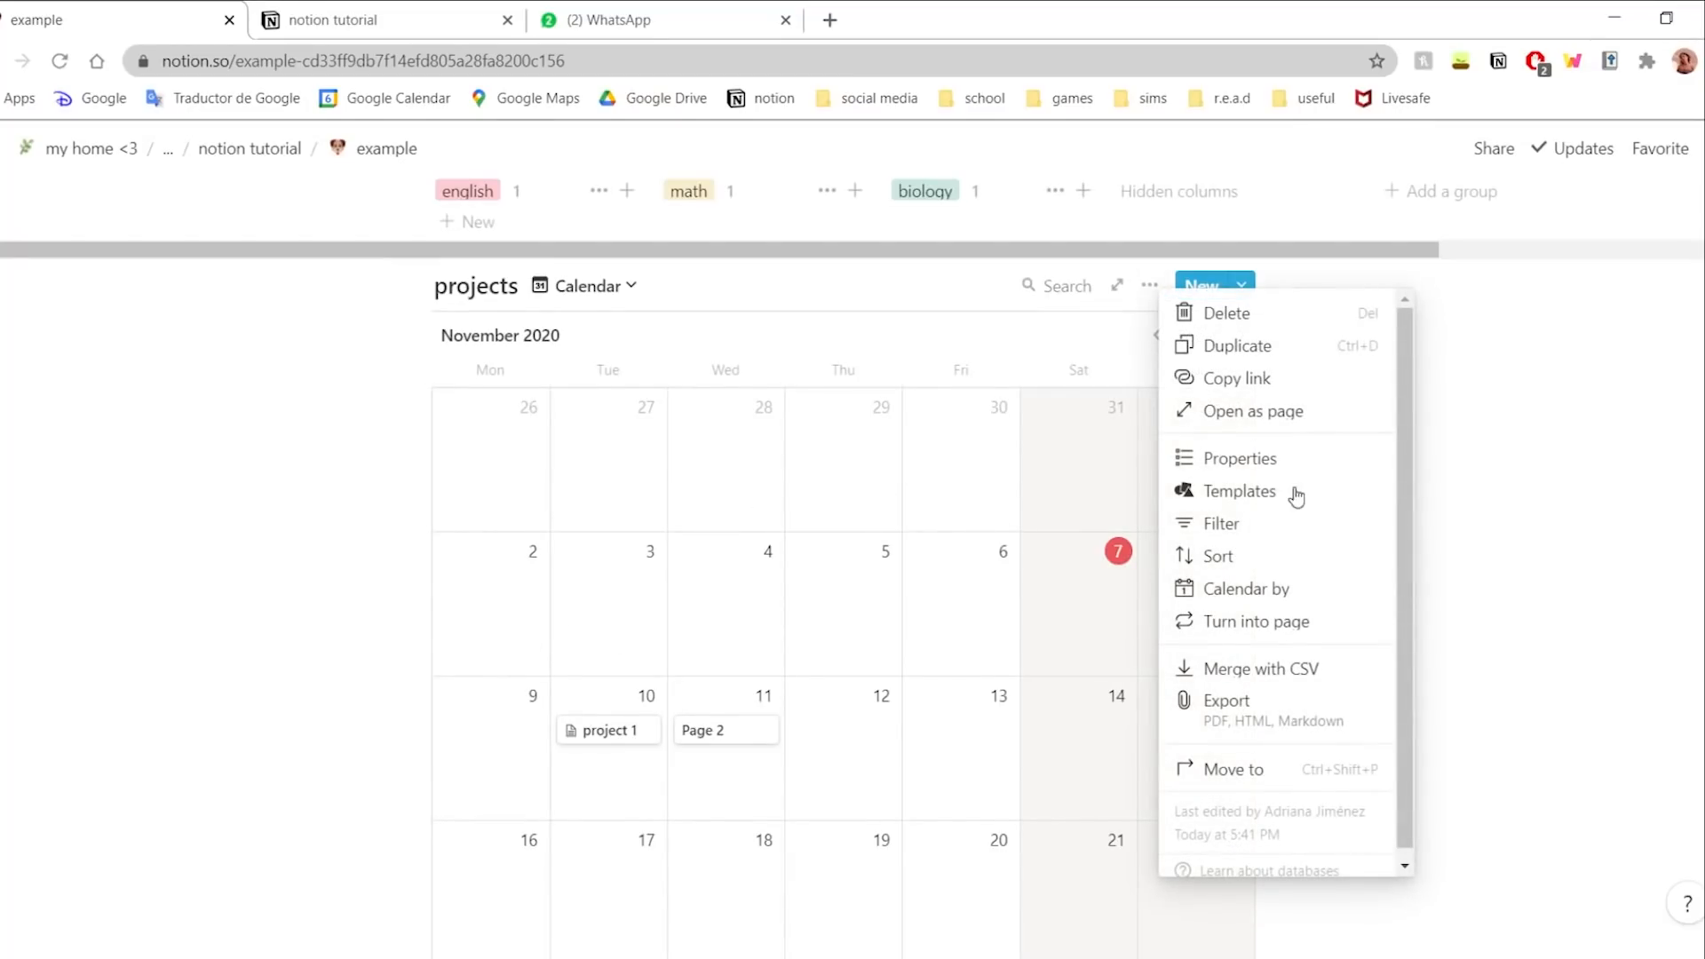
left_click(1254, 458)
left_click(1139, 446)
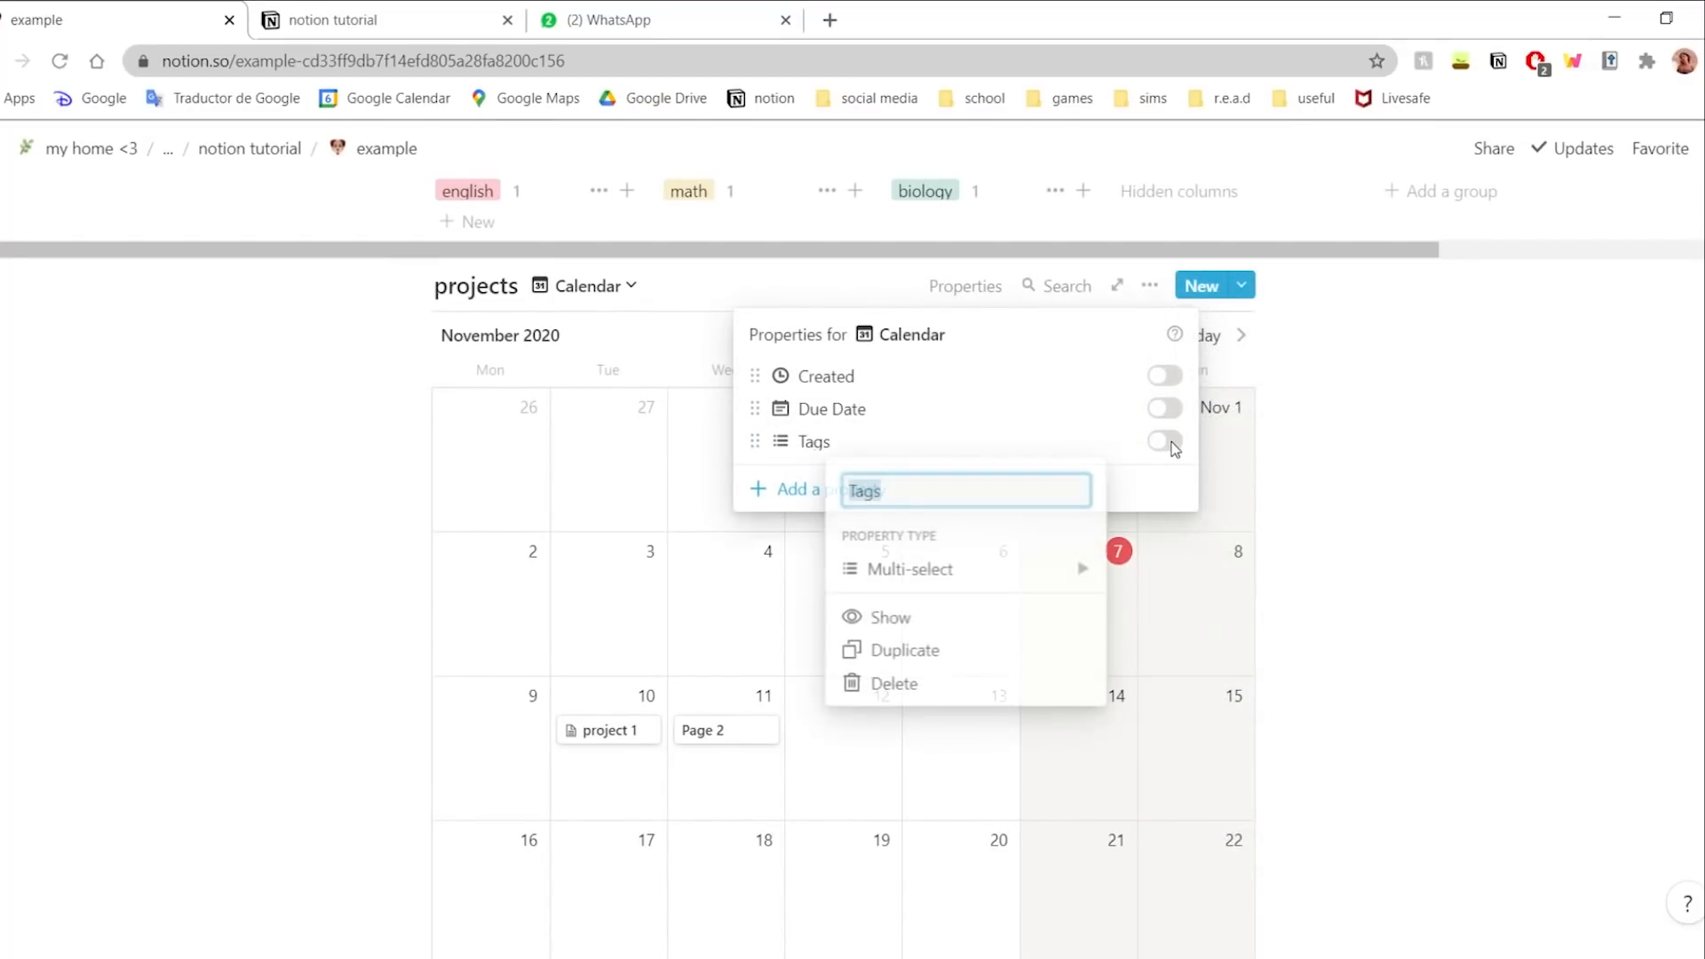
left_click(1170, 444)
left_click(1170, 444)
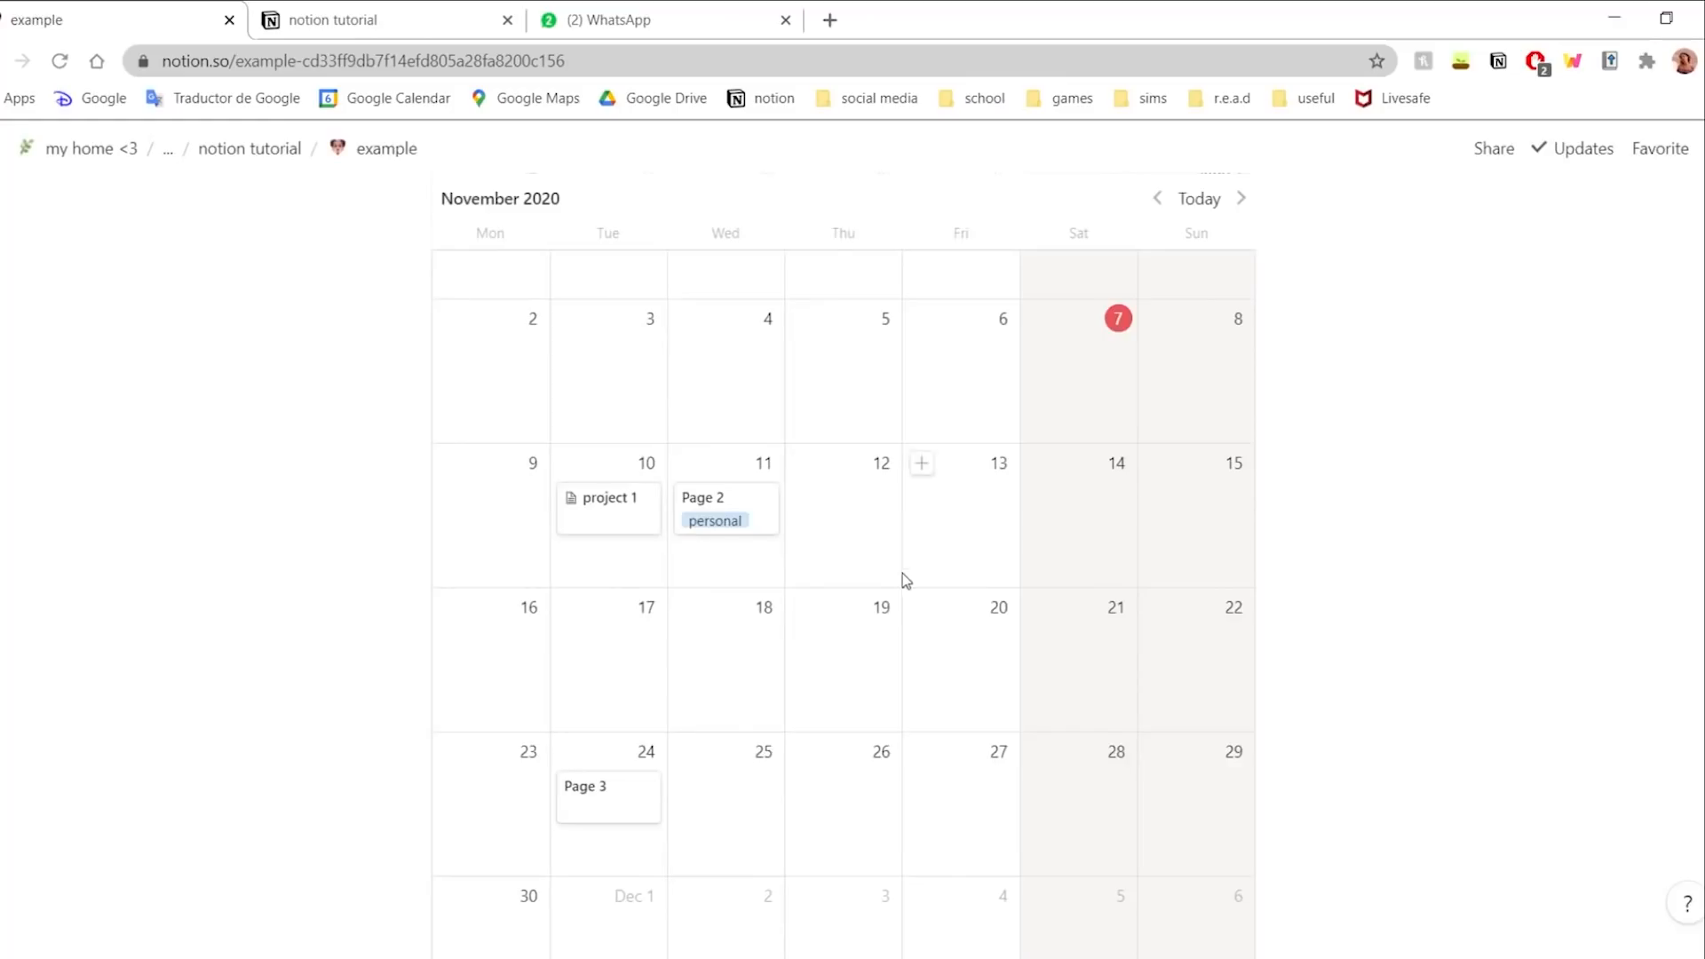
scroll(793, 596, "down", 1)
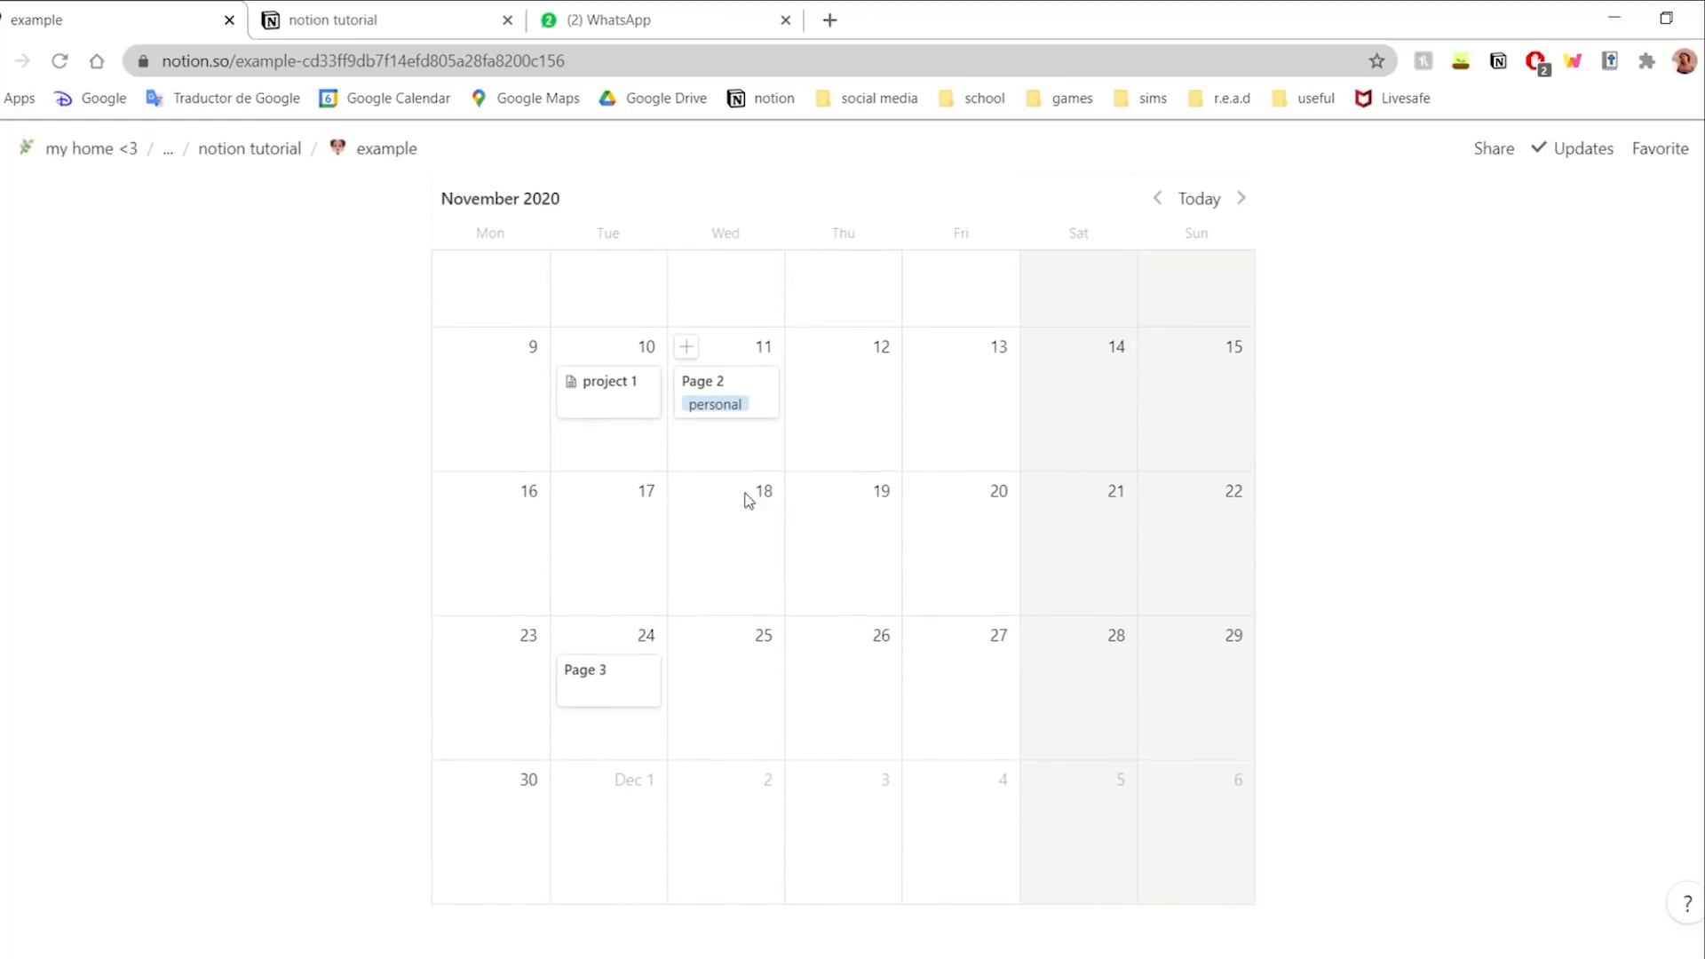
- Look over the to-do list, assignments and projects databases on the example page
scroll(1037, 367, "up", 8)
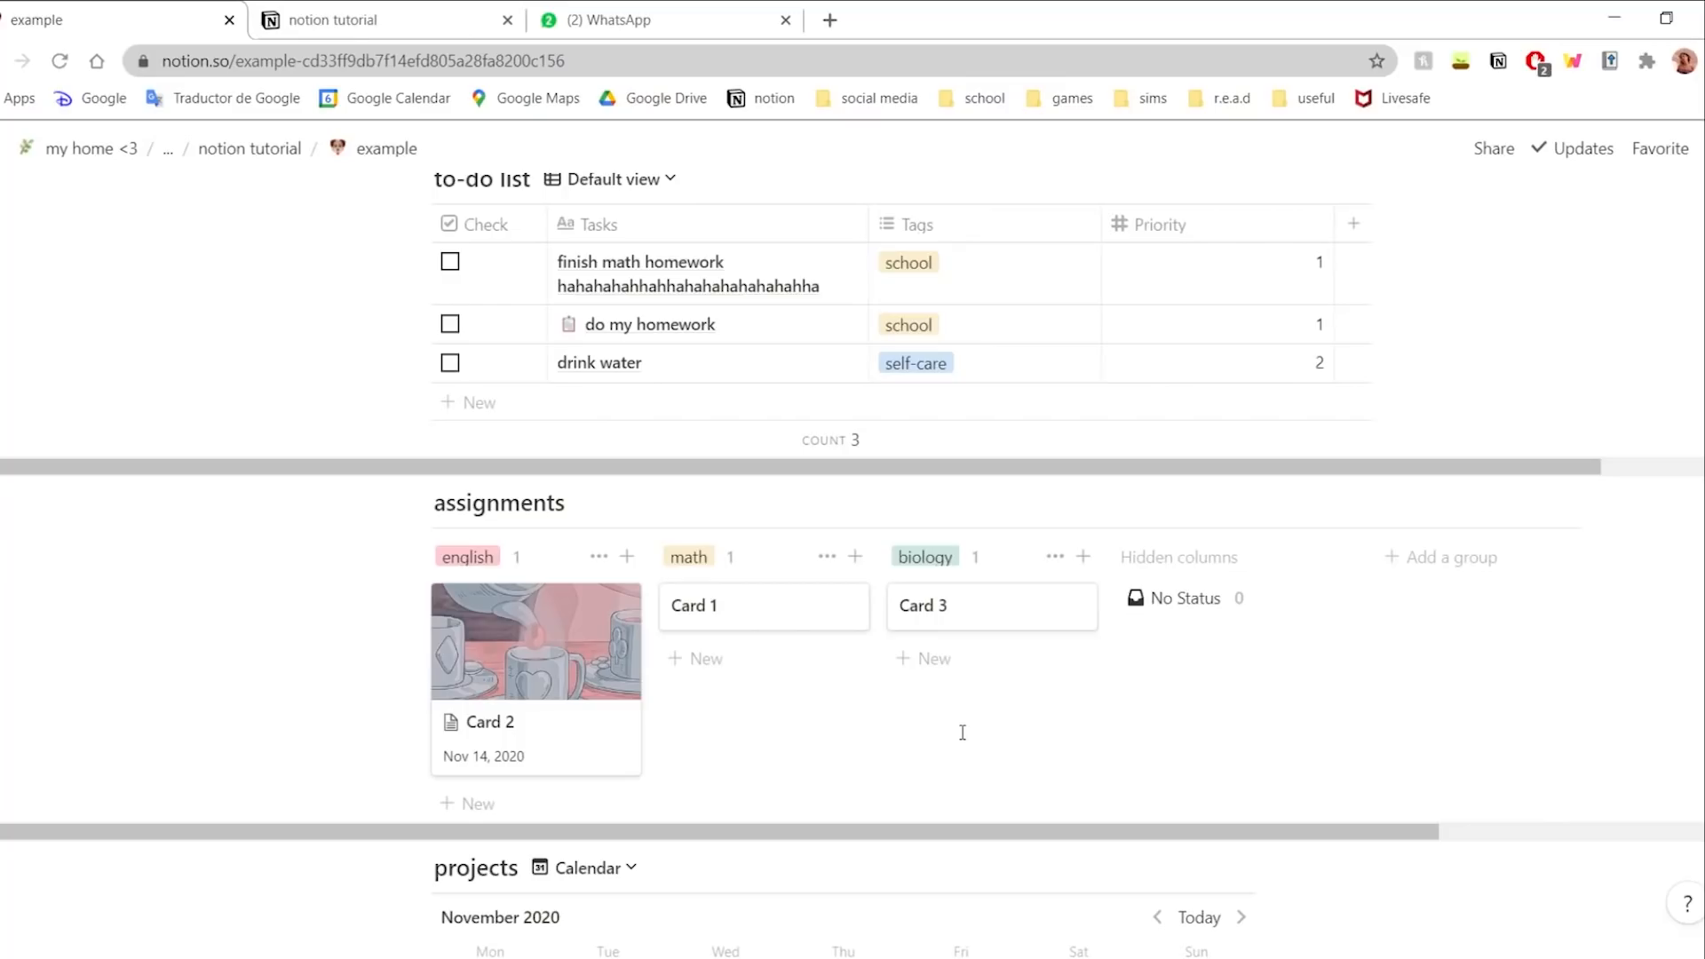
scroll(1058, 631, "down", 1)
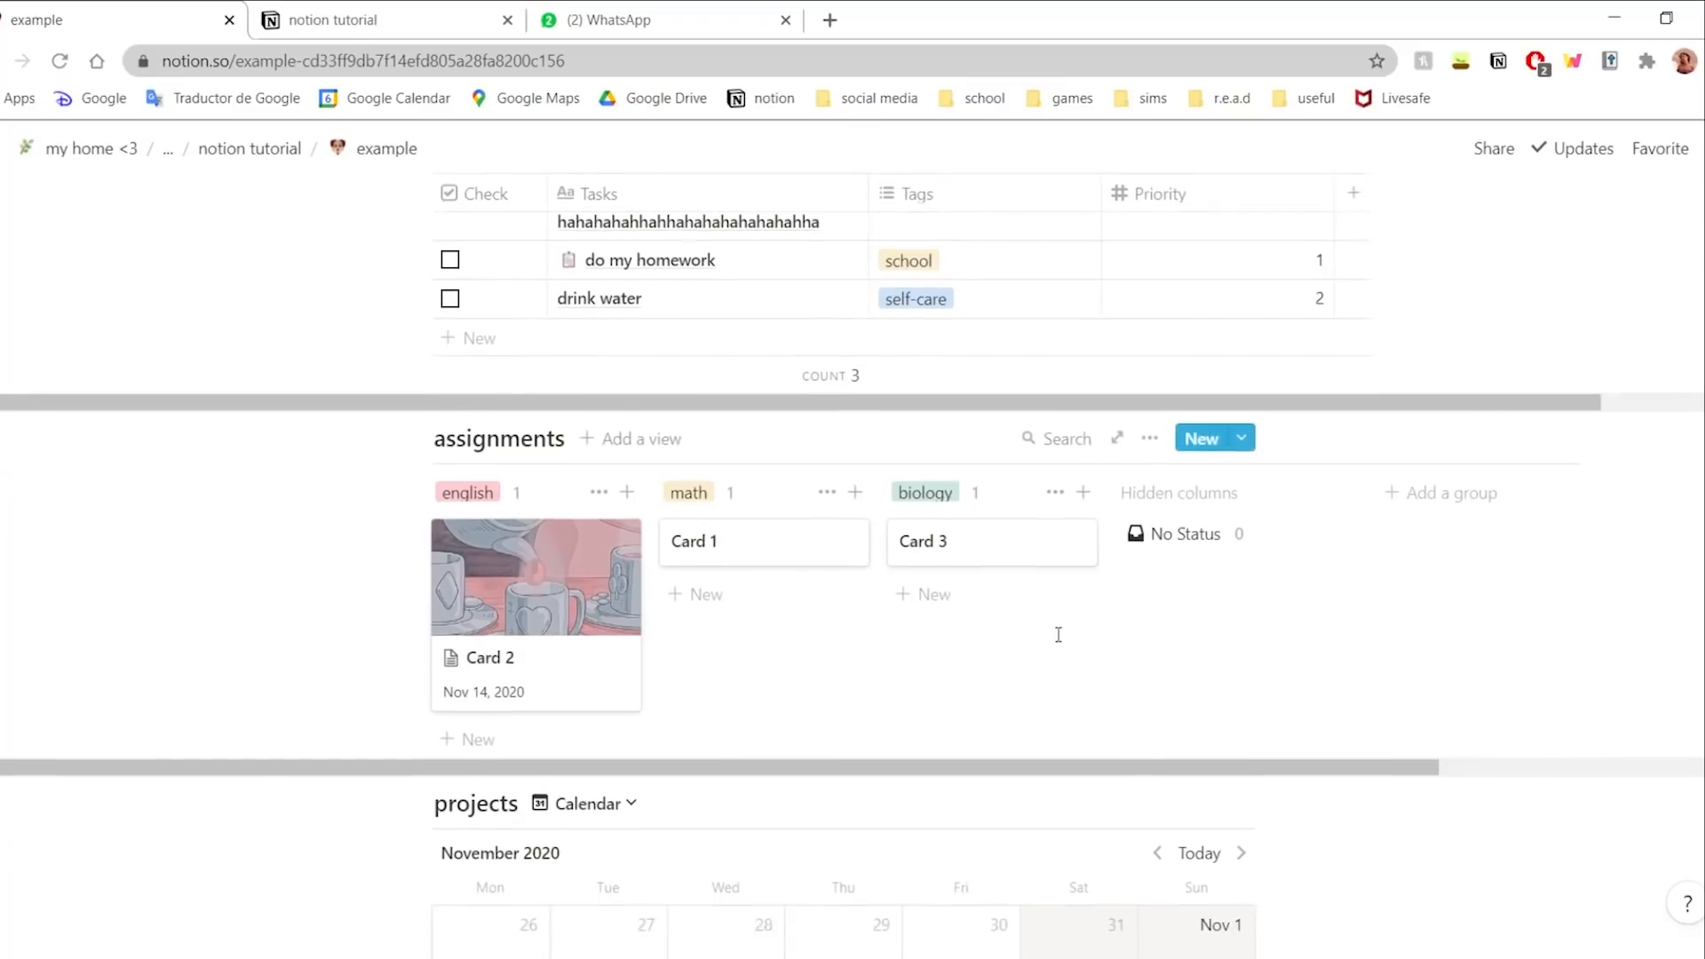
scroll(1062, 643, "up", 3)
scroll(1031, 631, "down", 6)
scroll(1019, 672, "up", 8)
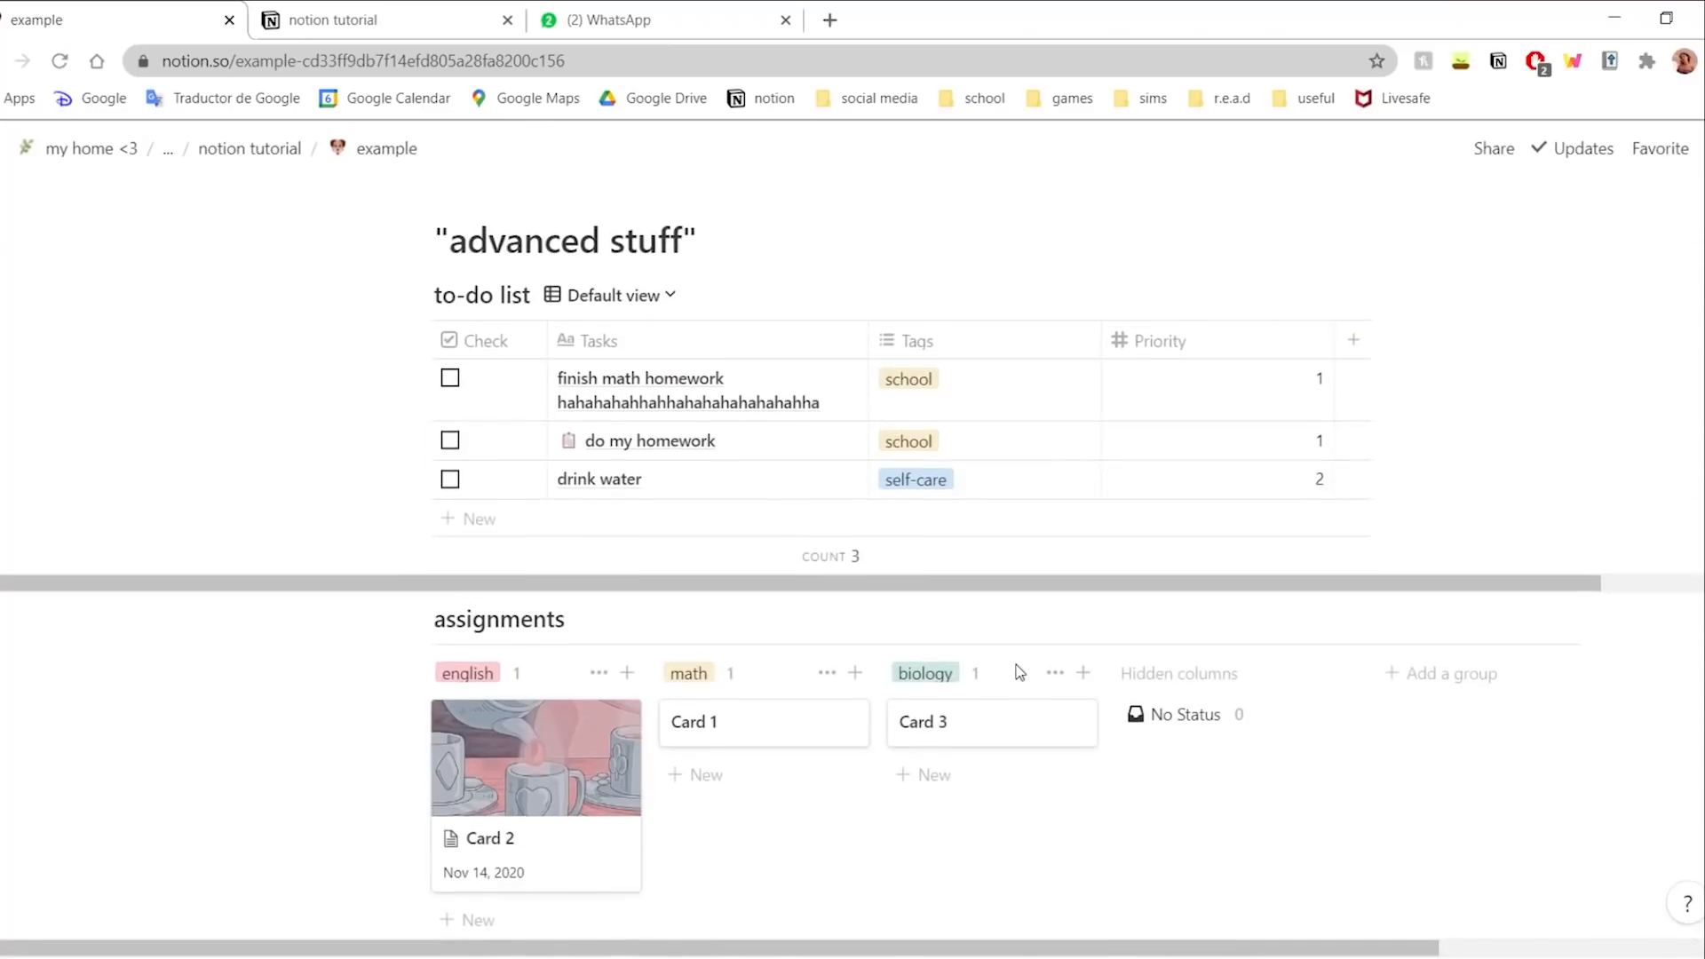
- Insert an inline table named "essays" below the projects calendar, with the entries "essay 1" and "essay 2"
scroll(933, 715, "down", 10)
scroll(710, 760, "down", 1)
left_click(693, 787)
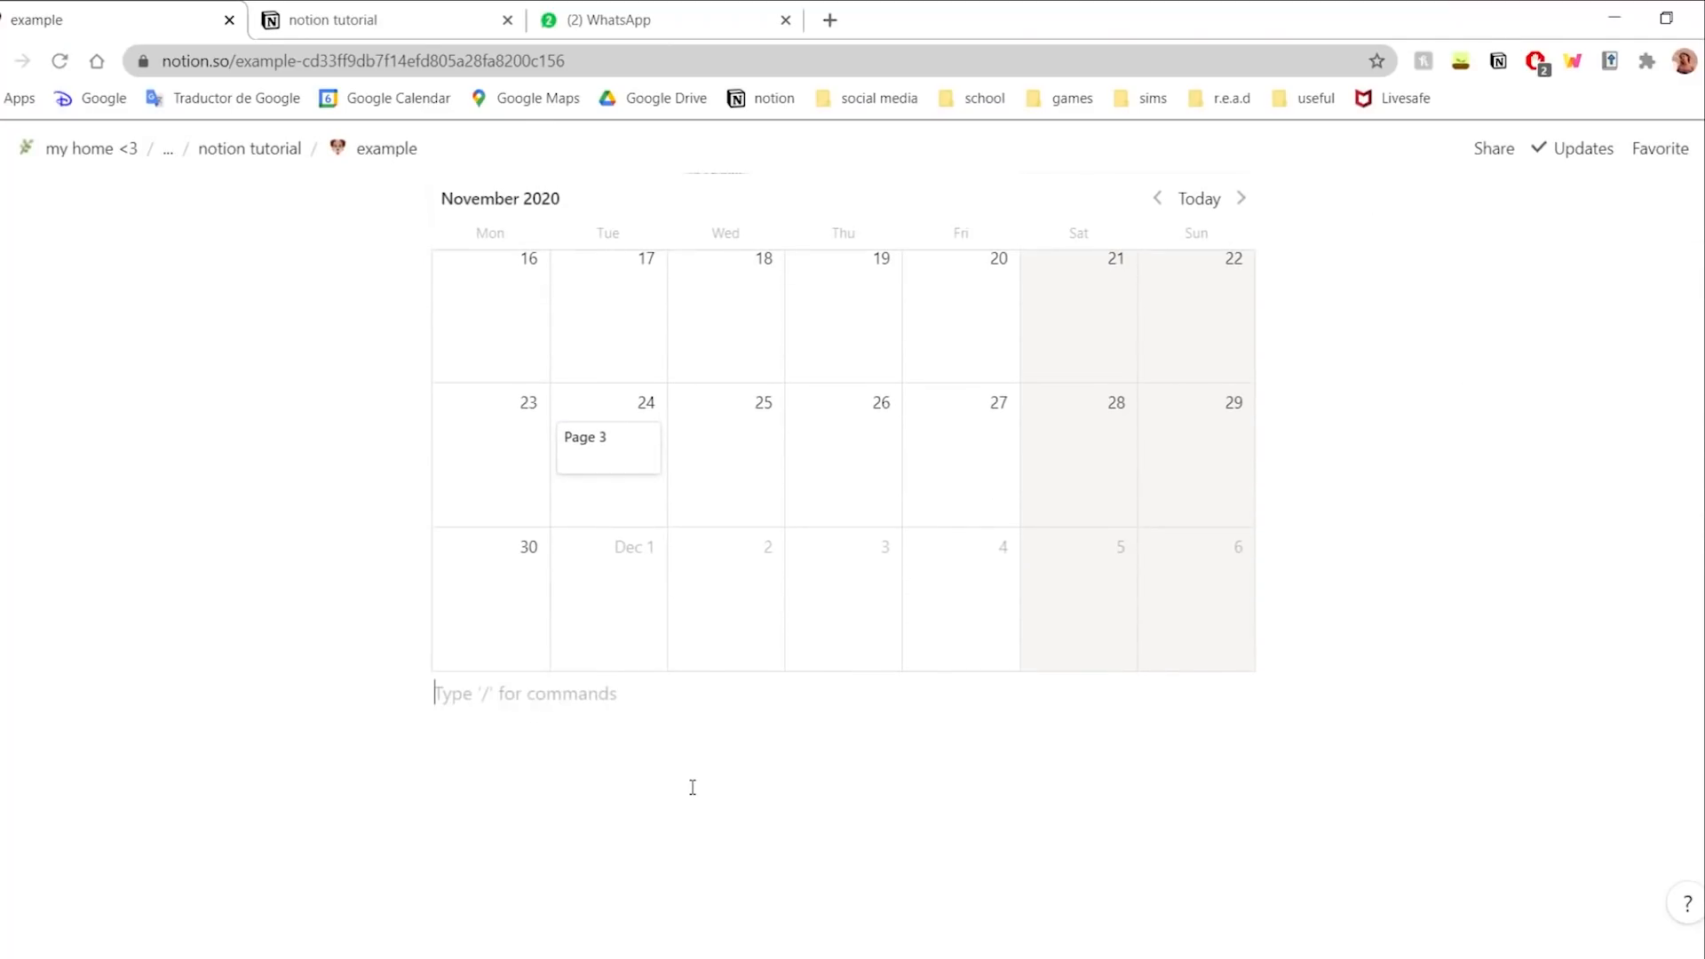
type("/table")
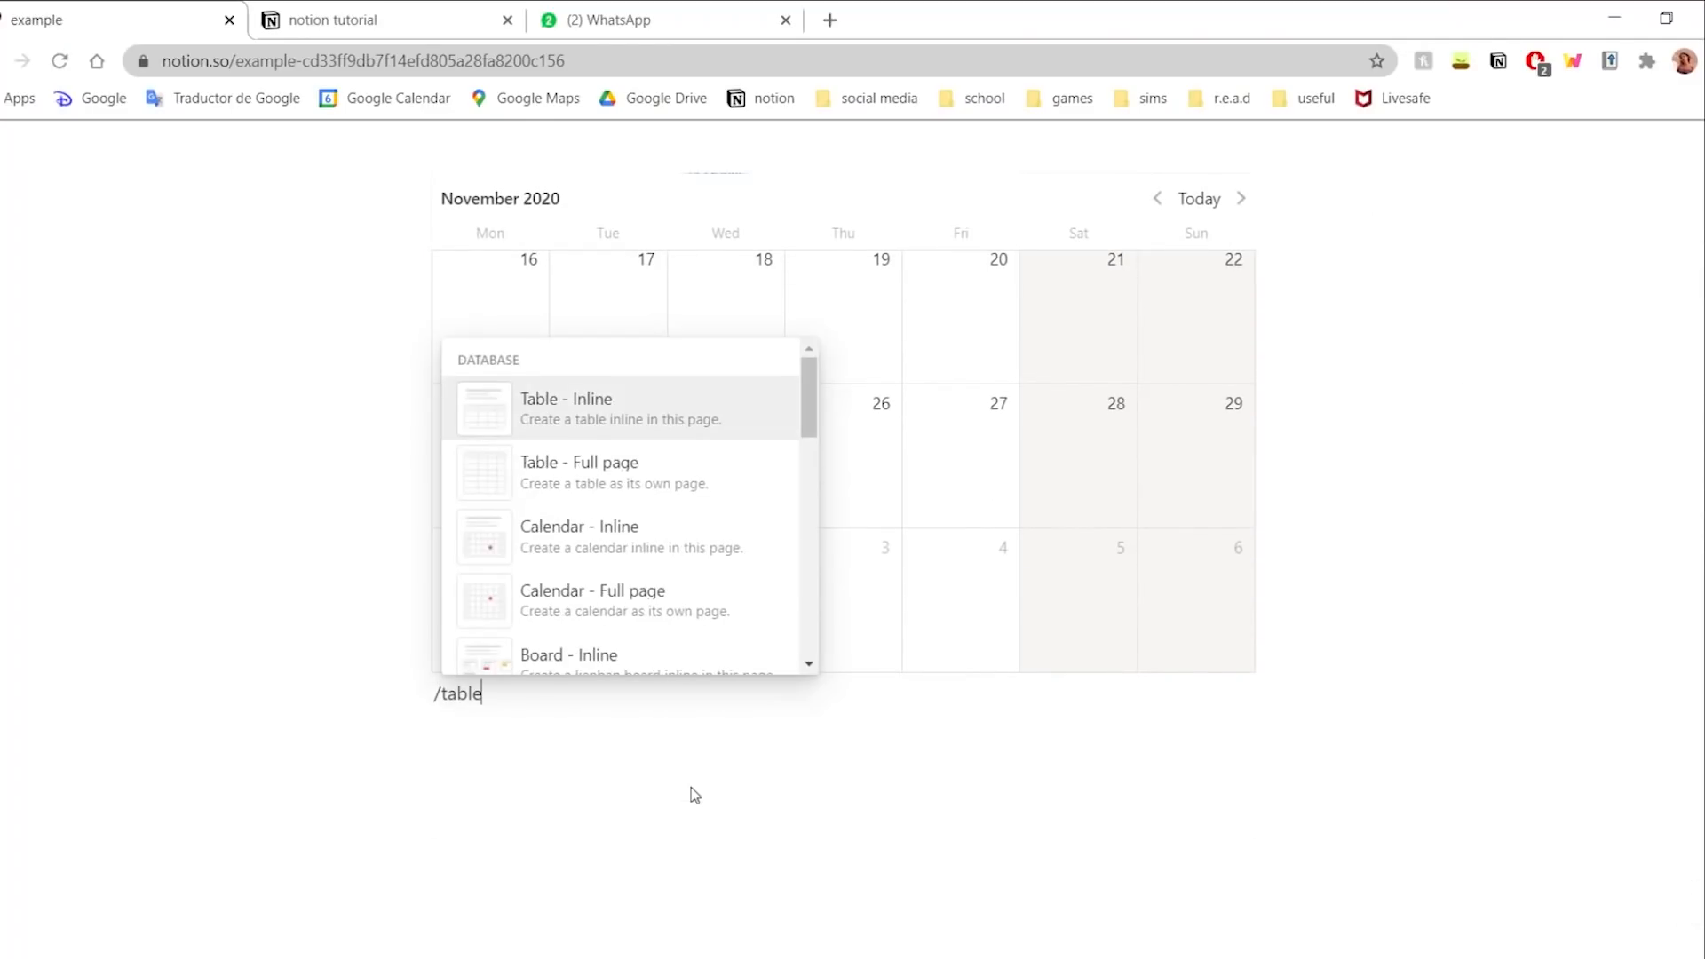
key("Return")
type("essays")
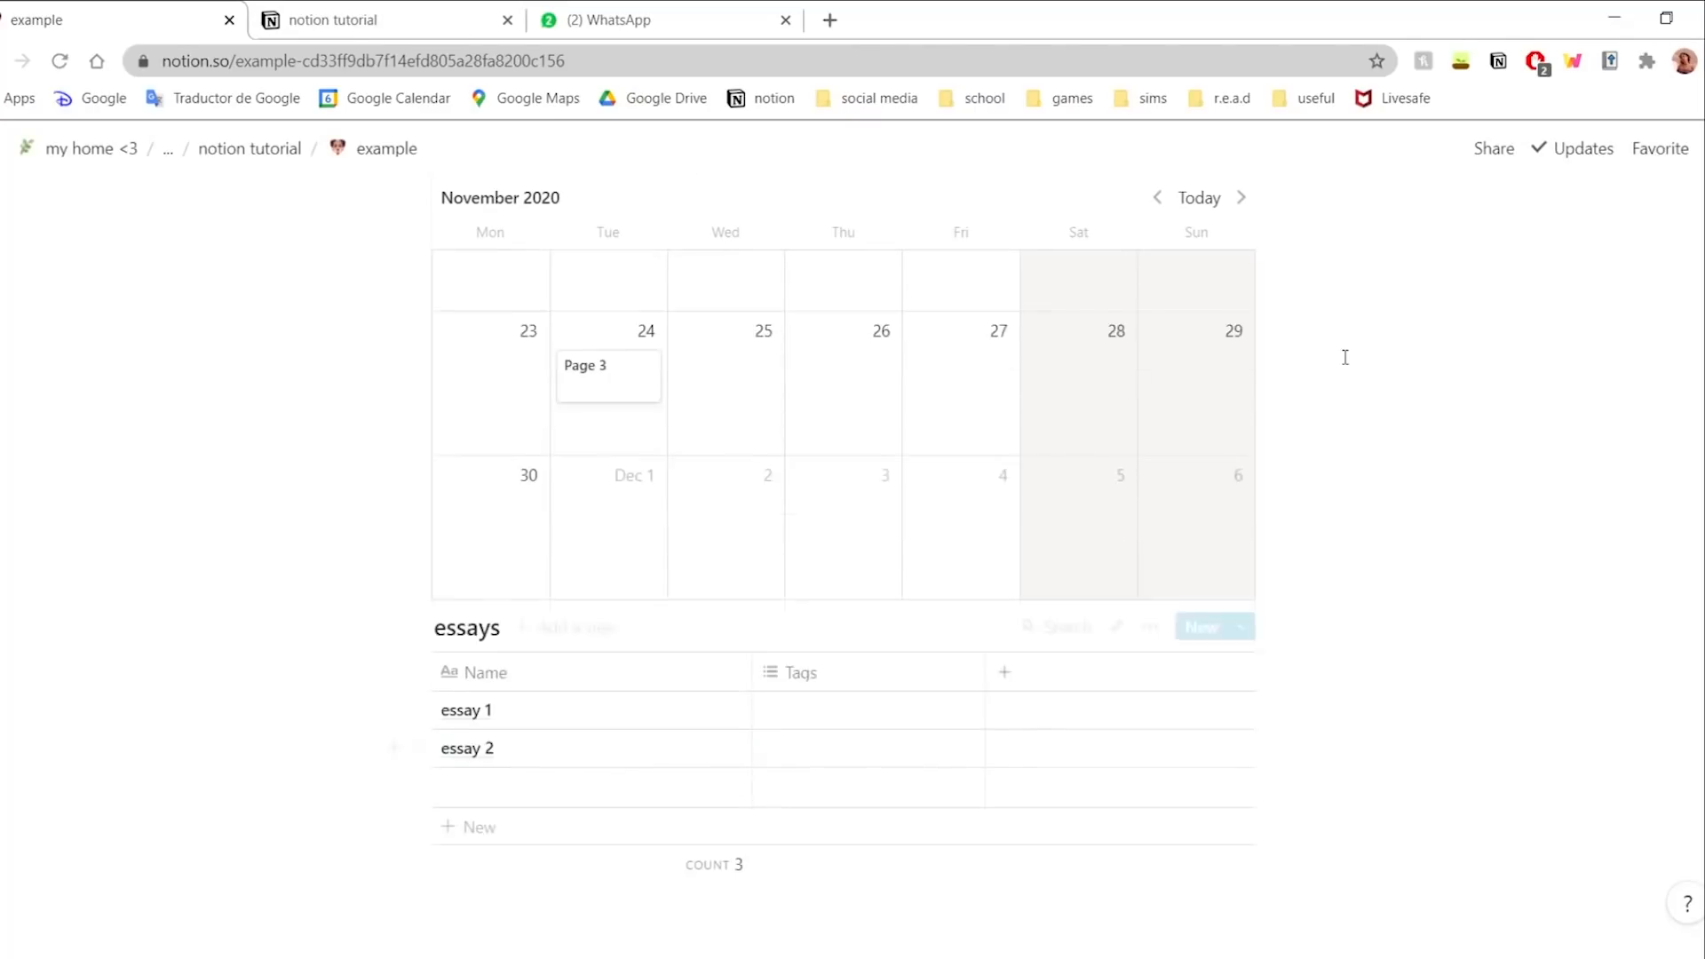
scroll(780, 509, "down", 1)
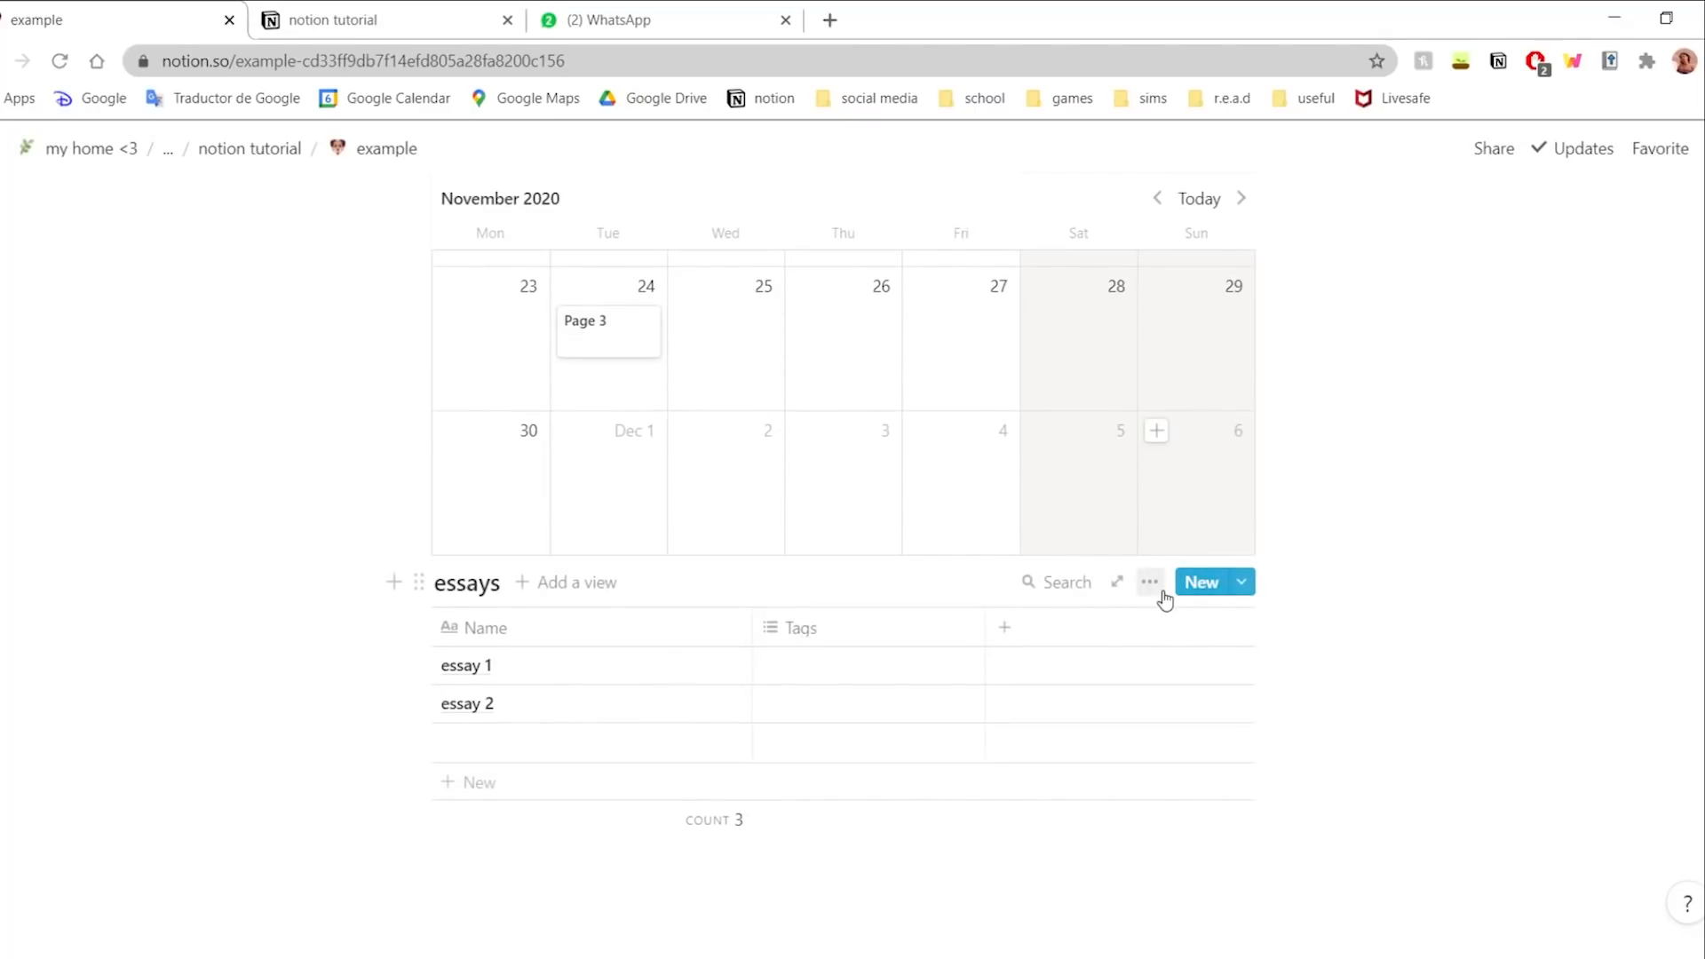
- Create a new page template for the essays database
left_click(1243, 584)
left_click(1080, 753)
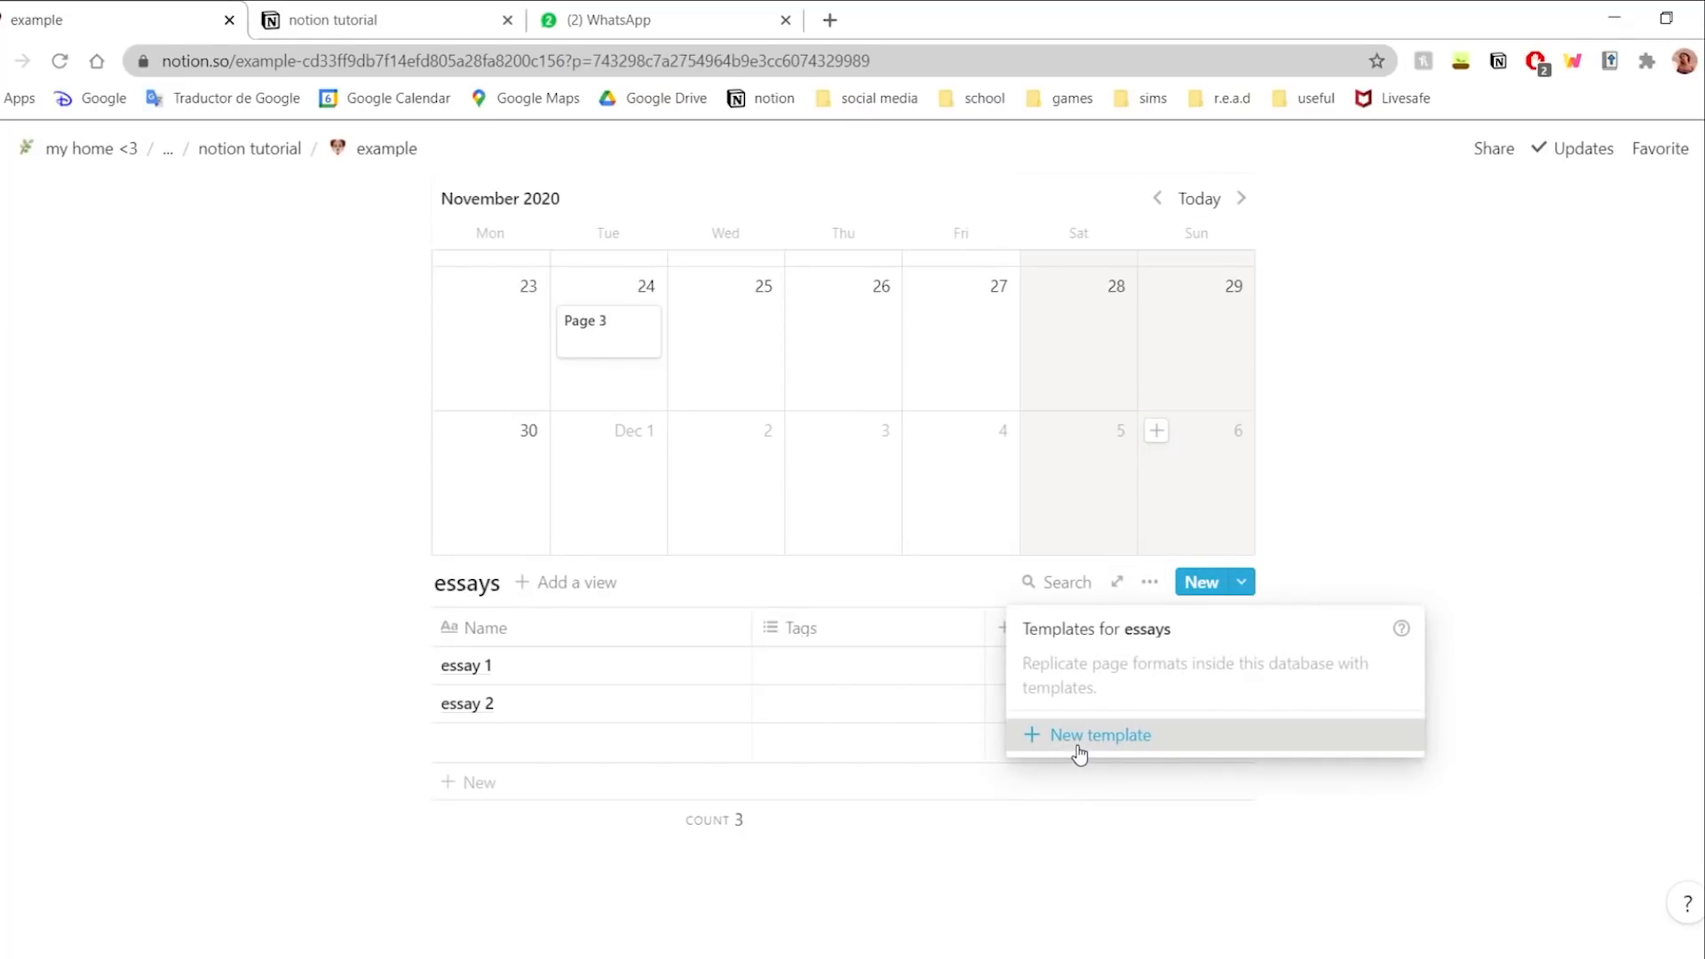
left_click(711, 484)
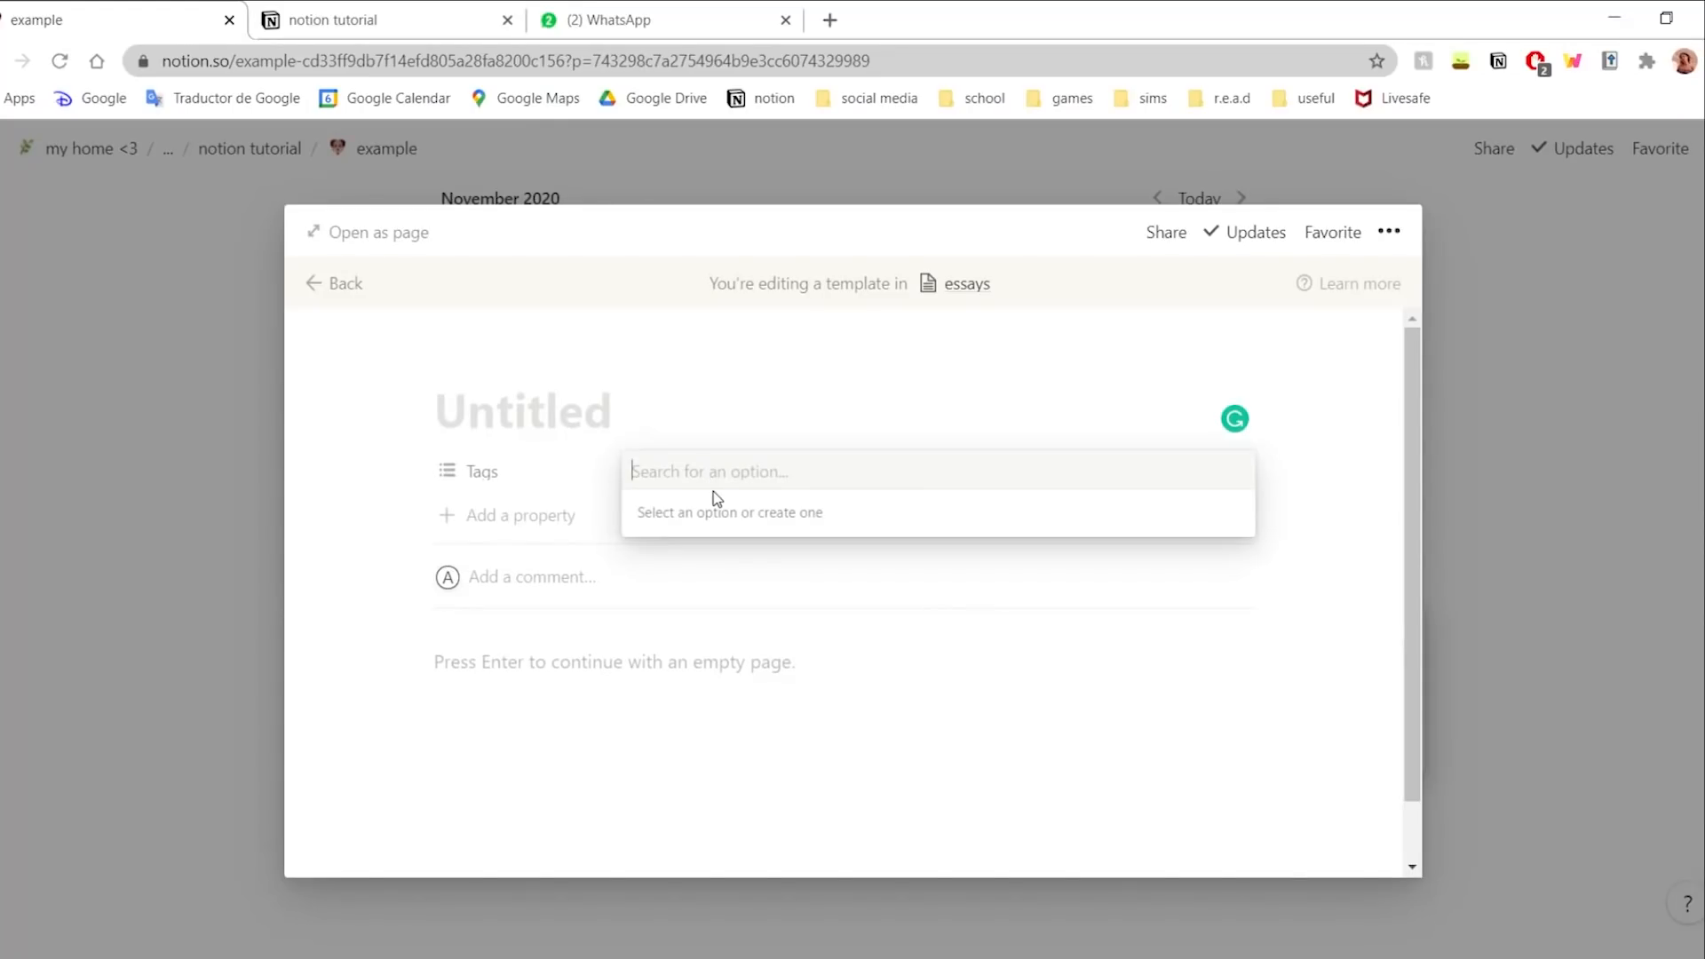
type("englis")
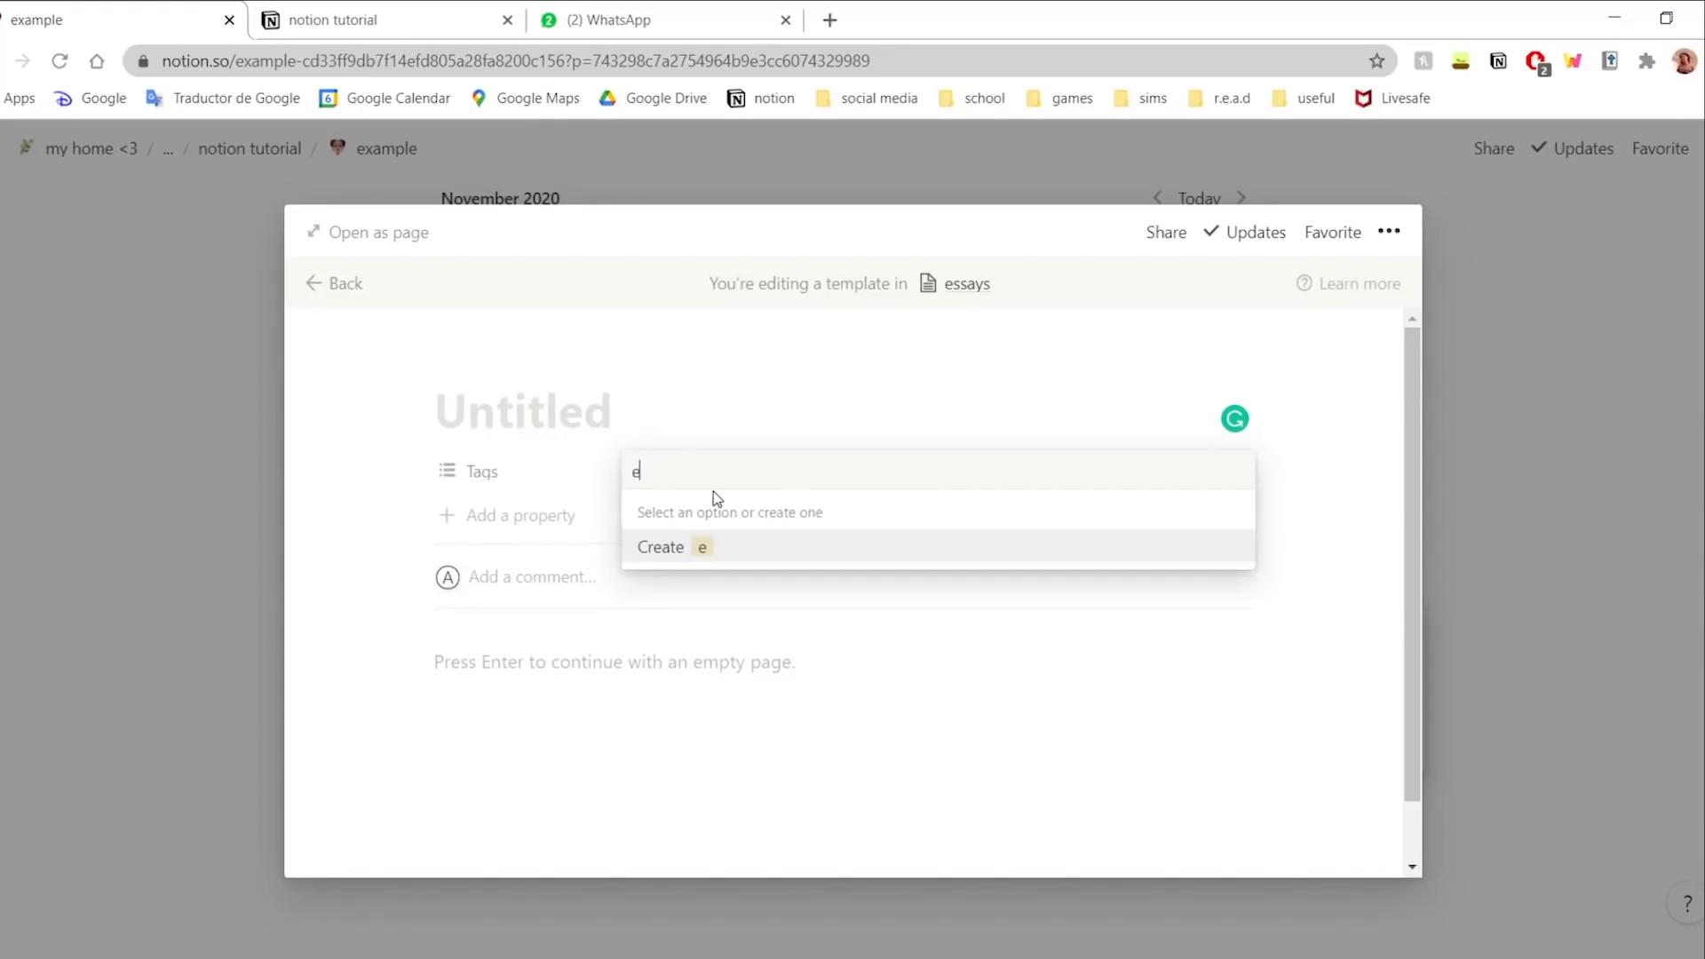
key("BackSpace")
key("BackSpace")
type("ish")
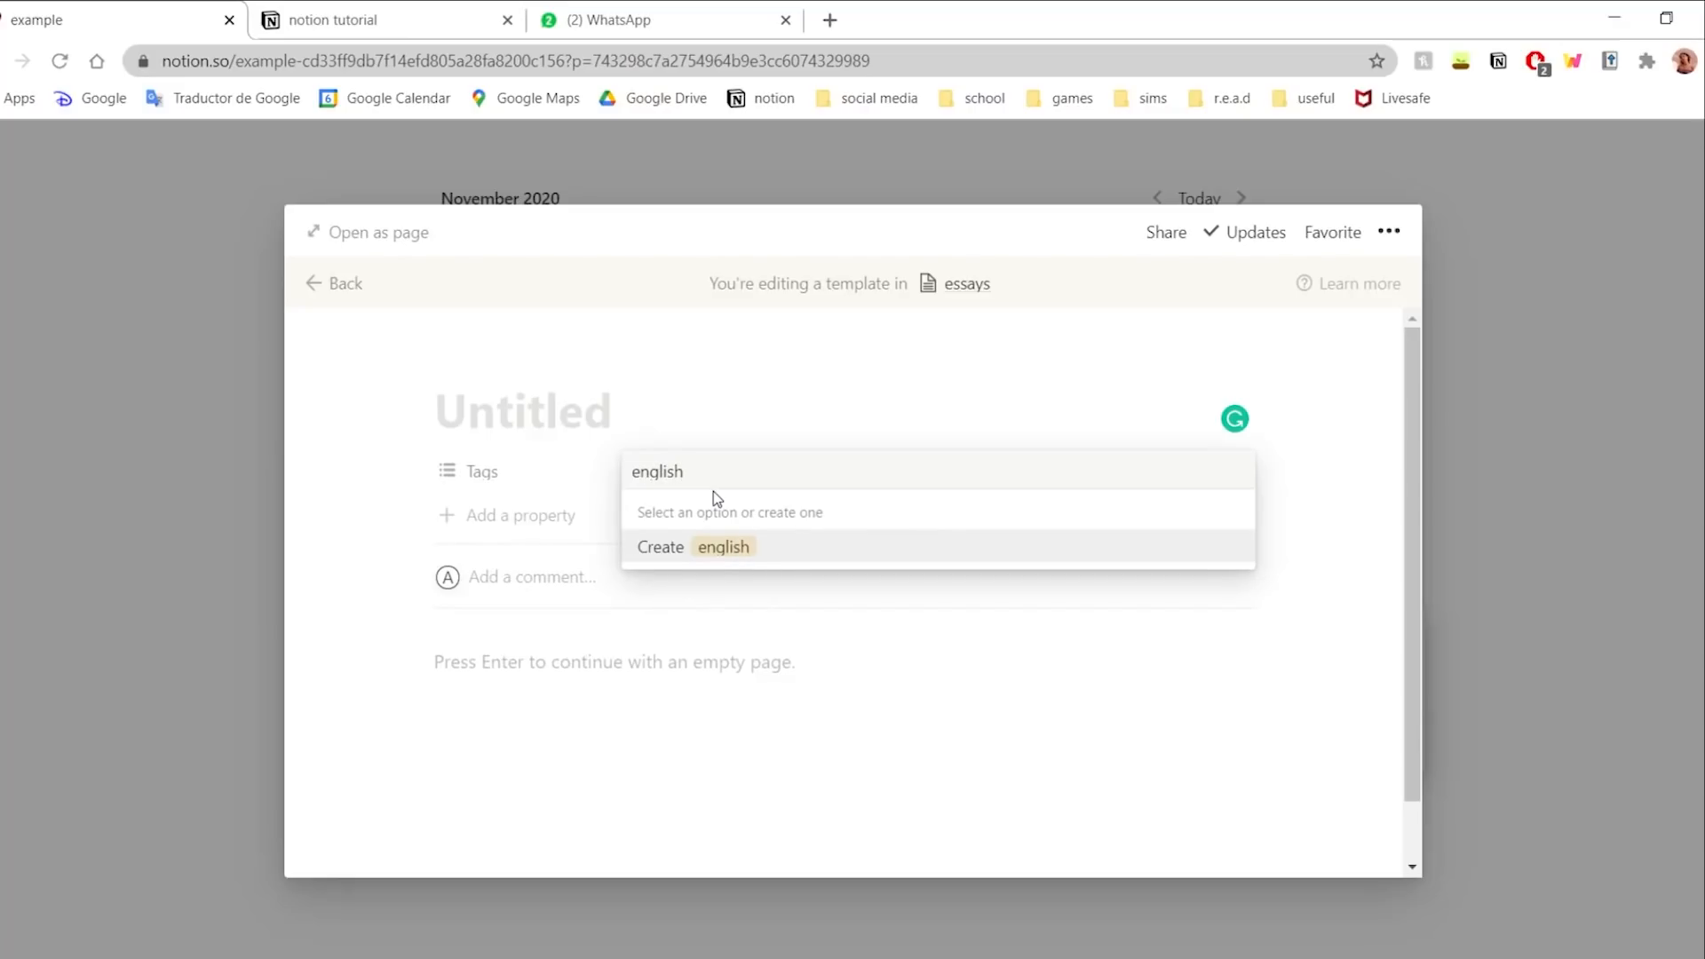
left_click(620, 733)
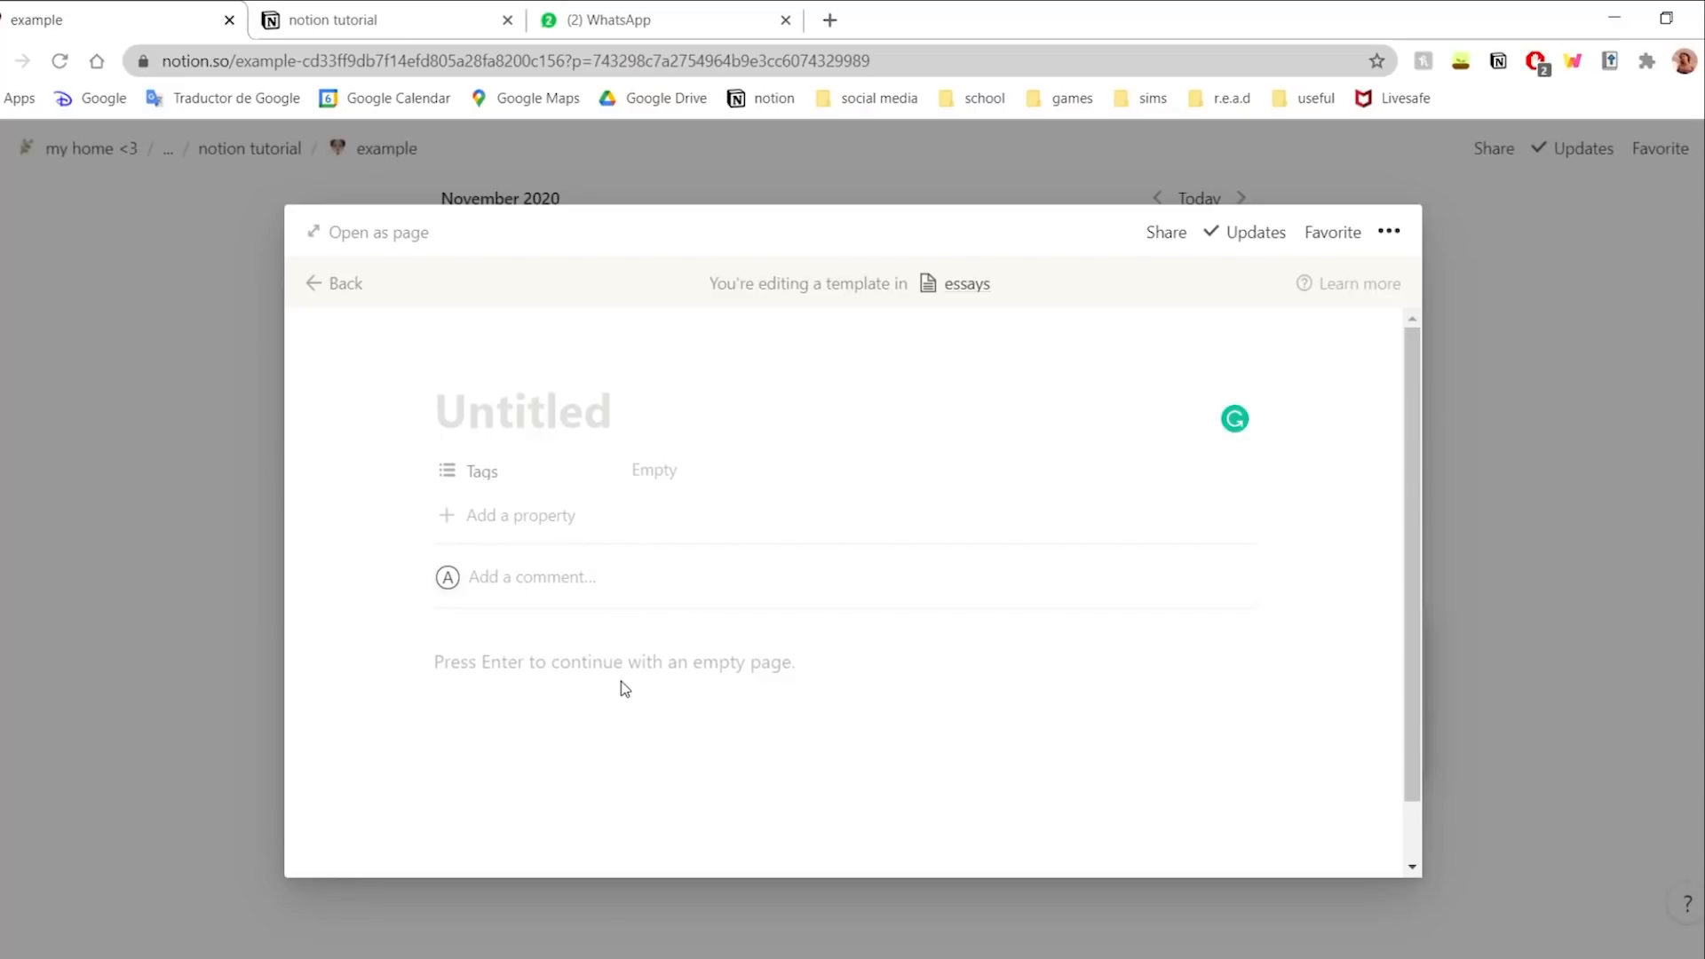
left_click(624, 689)
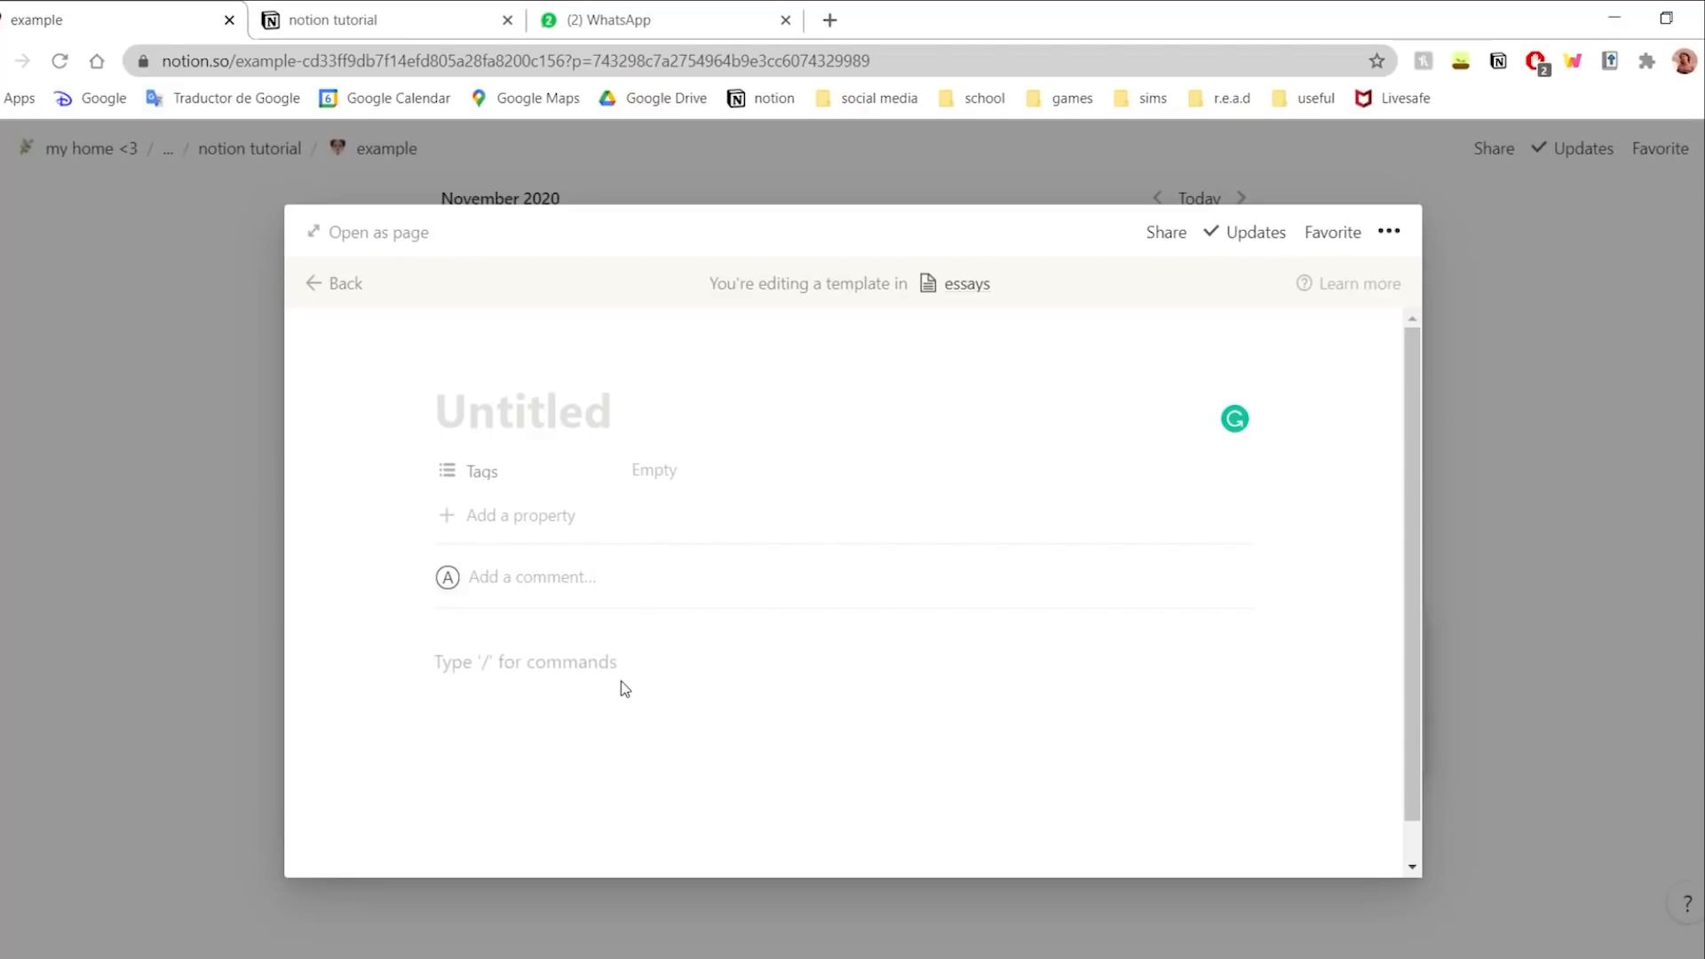
- Tag the new template "english" and title it "essay"
left_click(668, 468)
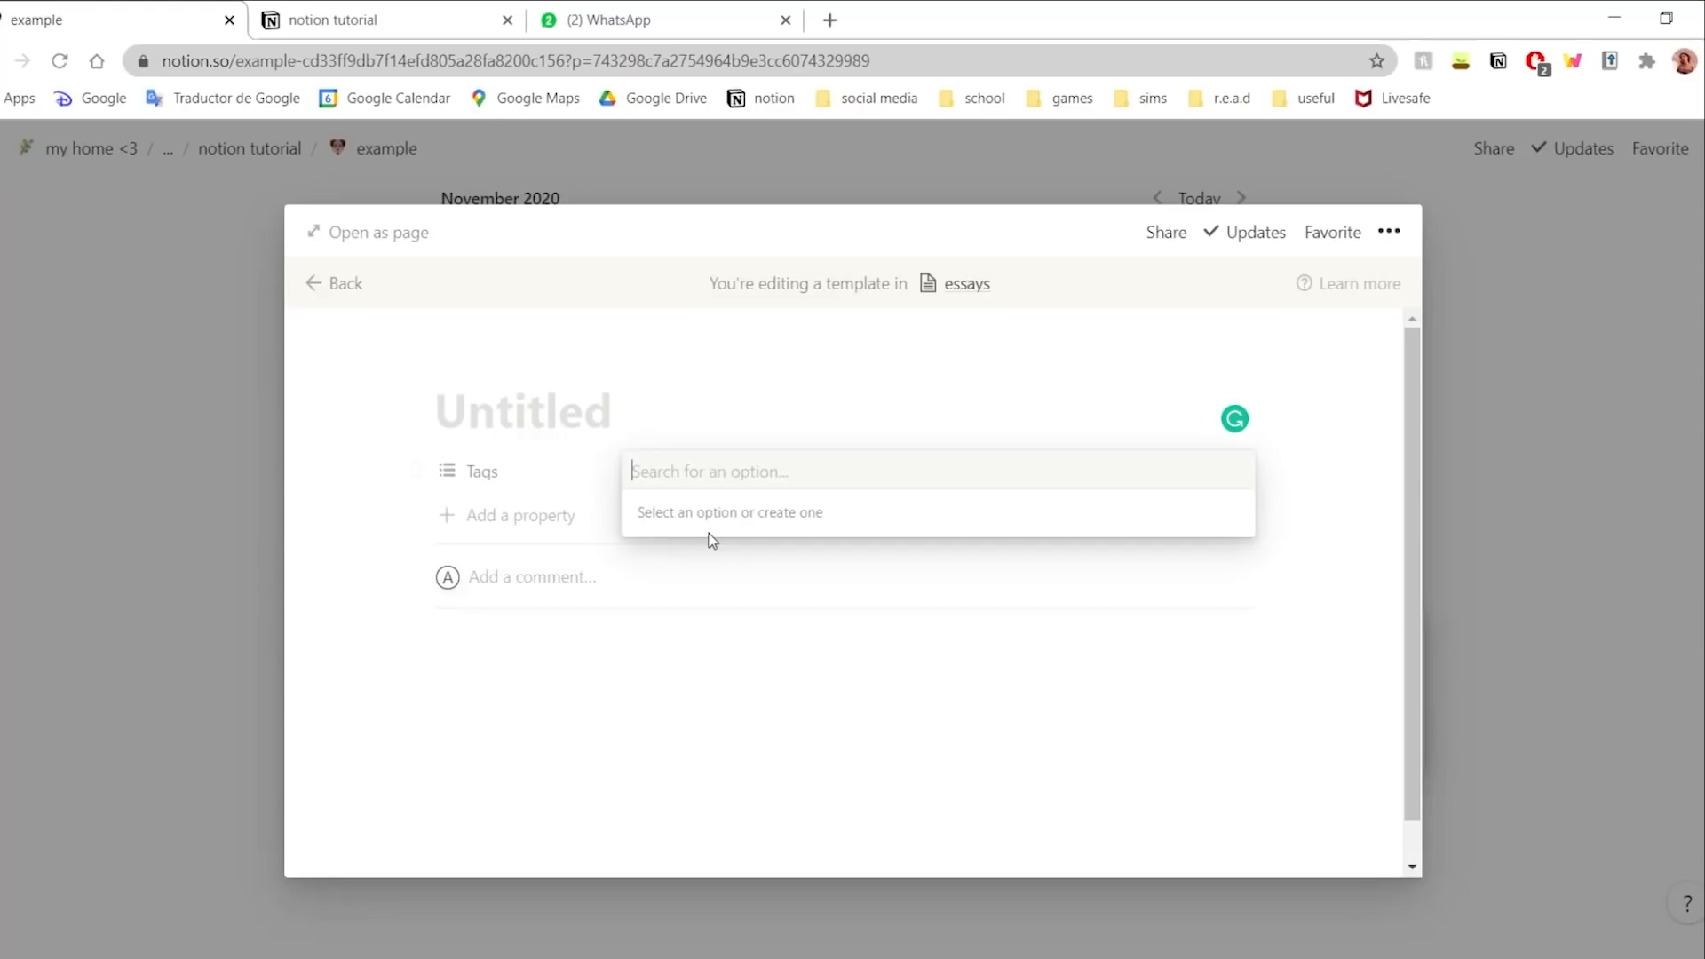
type("essay")
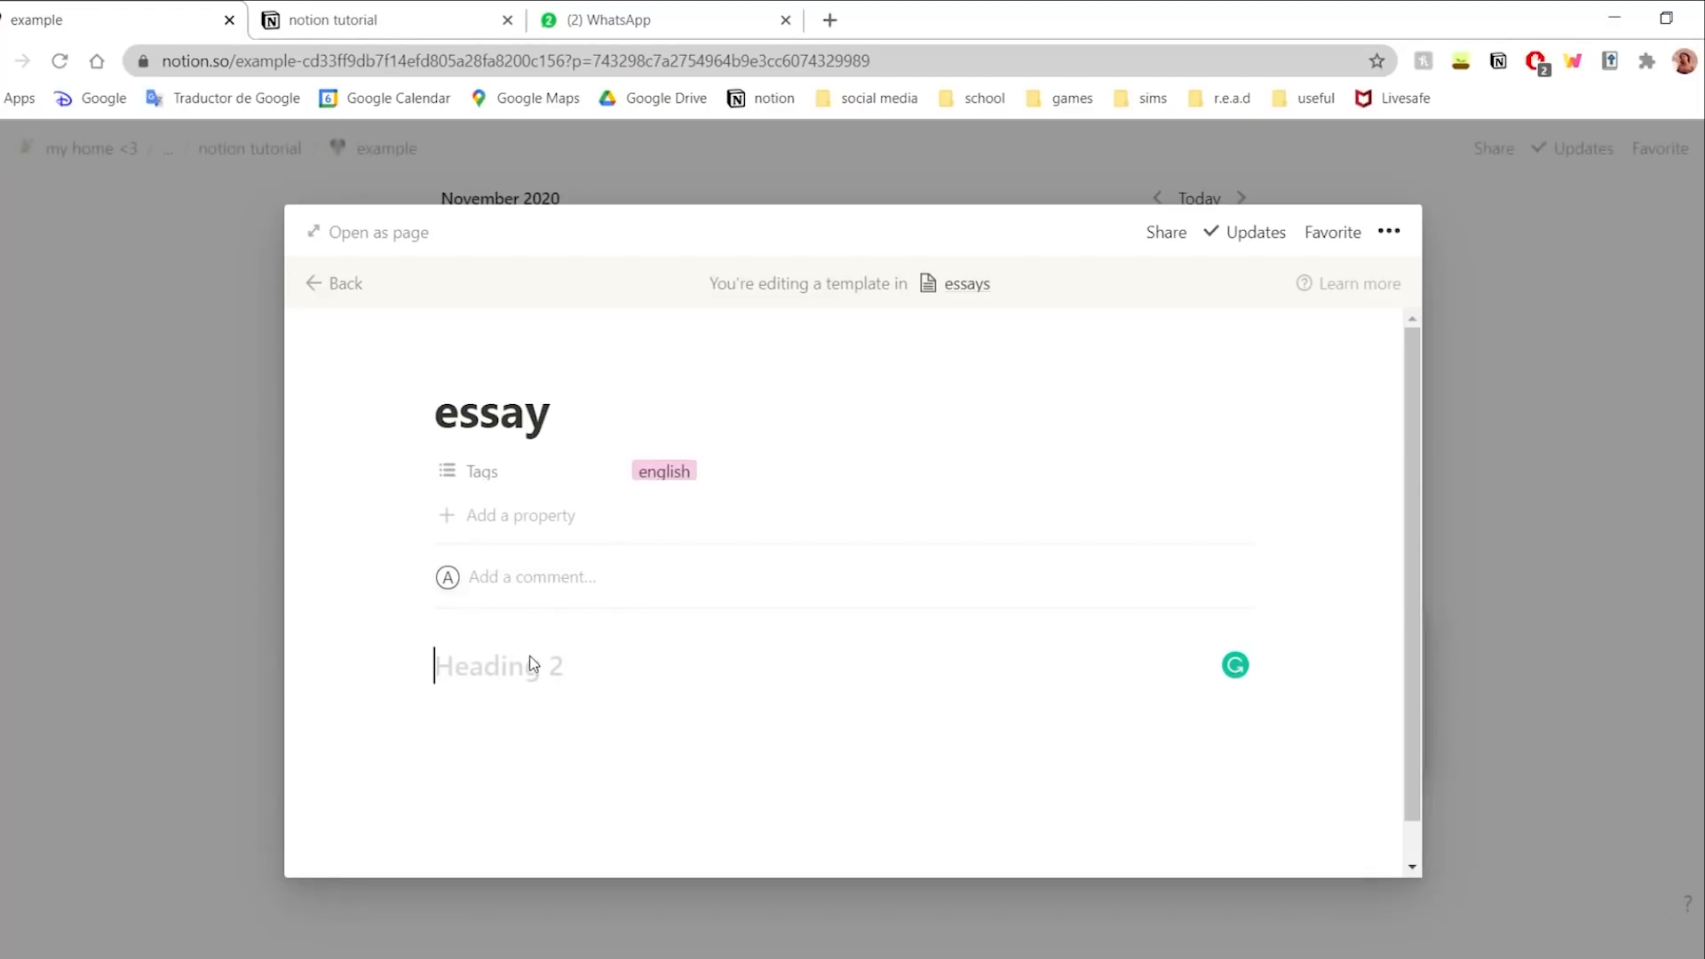
- Add a "brainstorm" heading to the template body, followed by a divider and a larger "introduction" heading
type("brainstor")
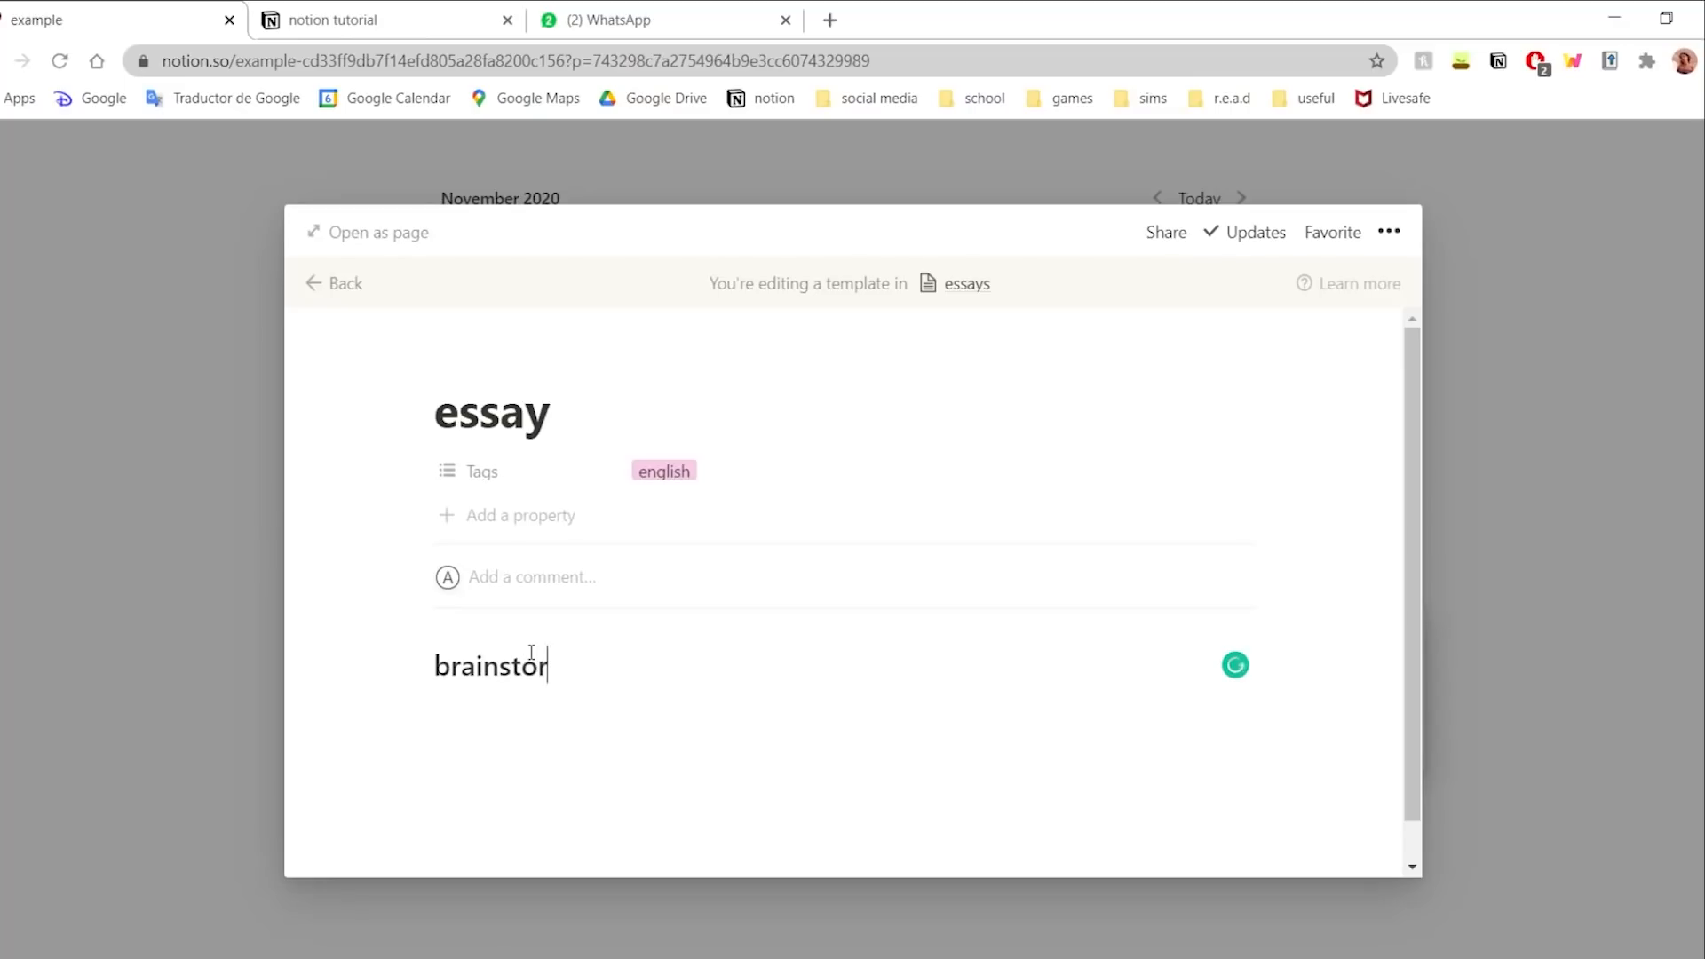
type("m")
key("Return")
type("---## introdu")
type("ct")
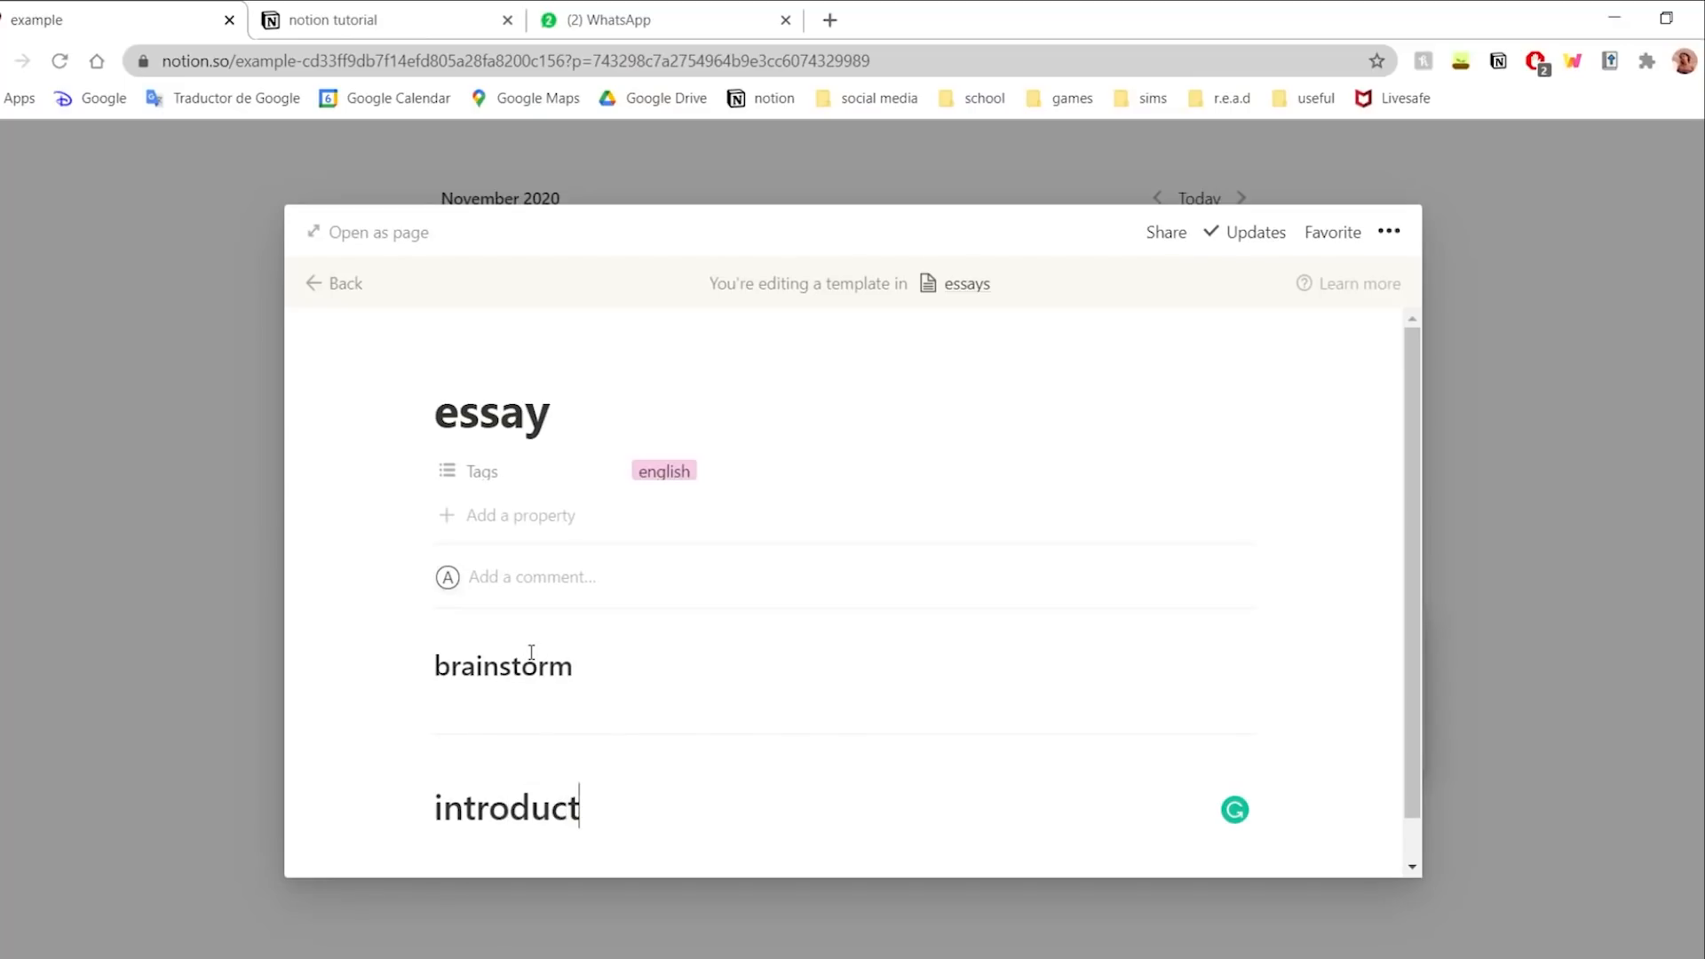
type("ion")
- Add a "body" heading with subheadings "evidence 1", "evidence 2" and "evidence 3", followed by a "conclusion" heading
key("Return")
type("# bodyu")
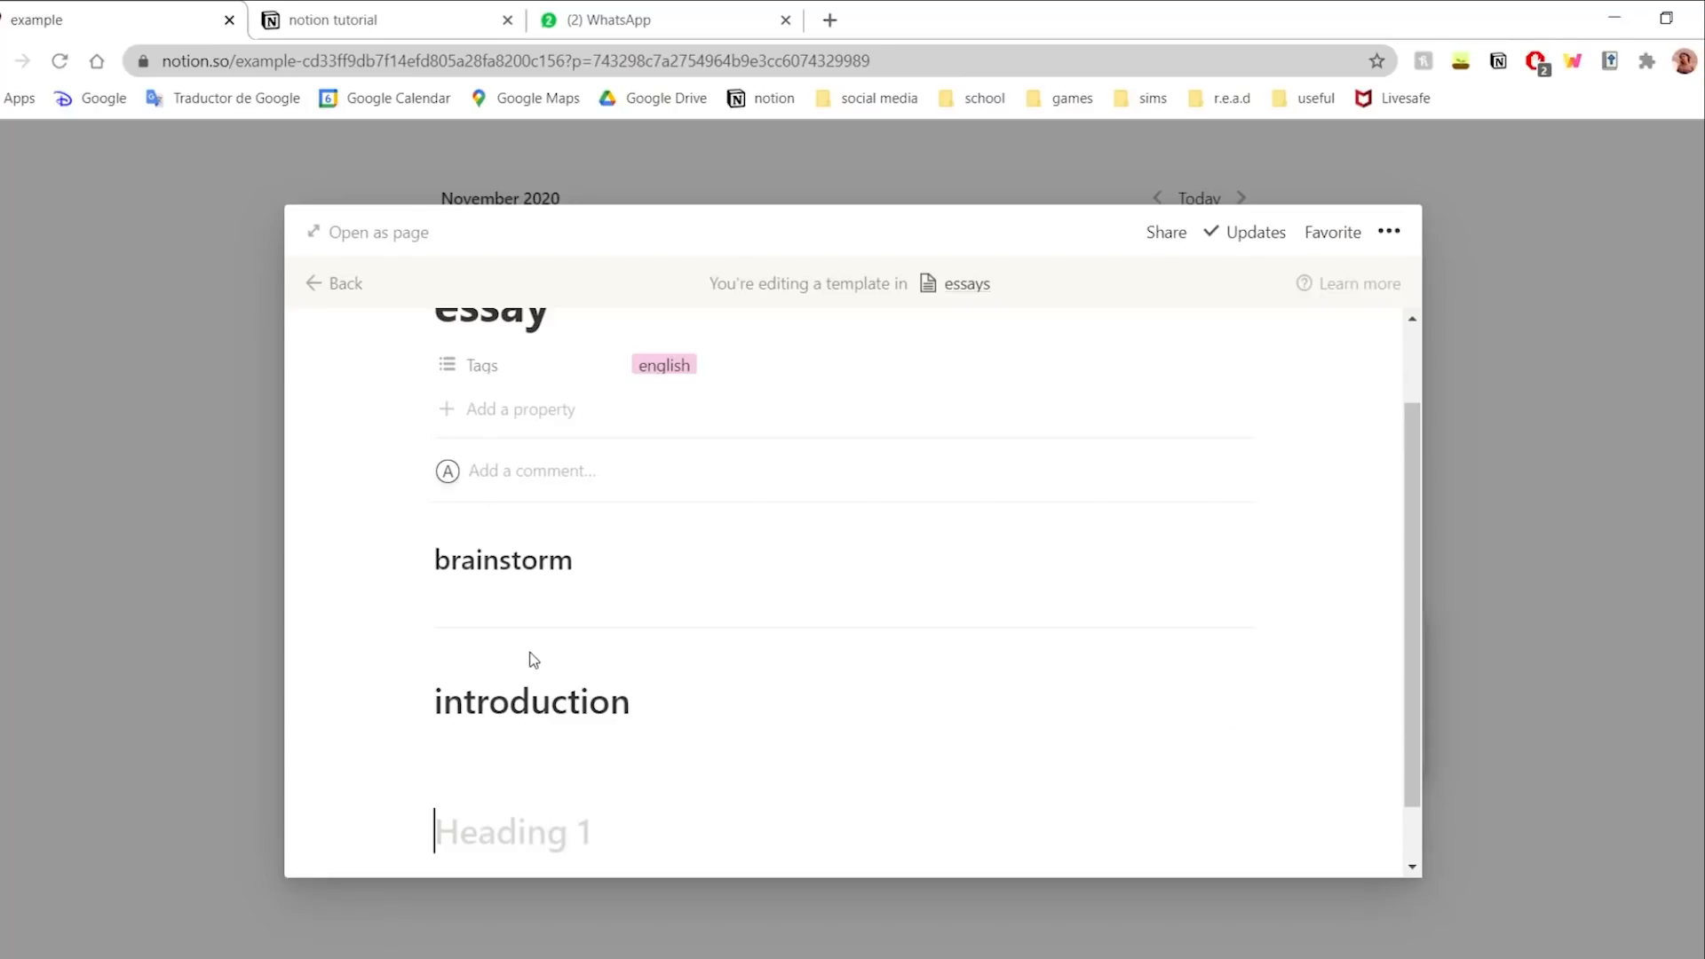
key("Return")
key("BackSpace")
key("BackSpace")
key("Return")
type("#")
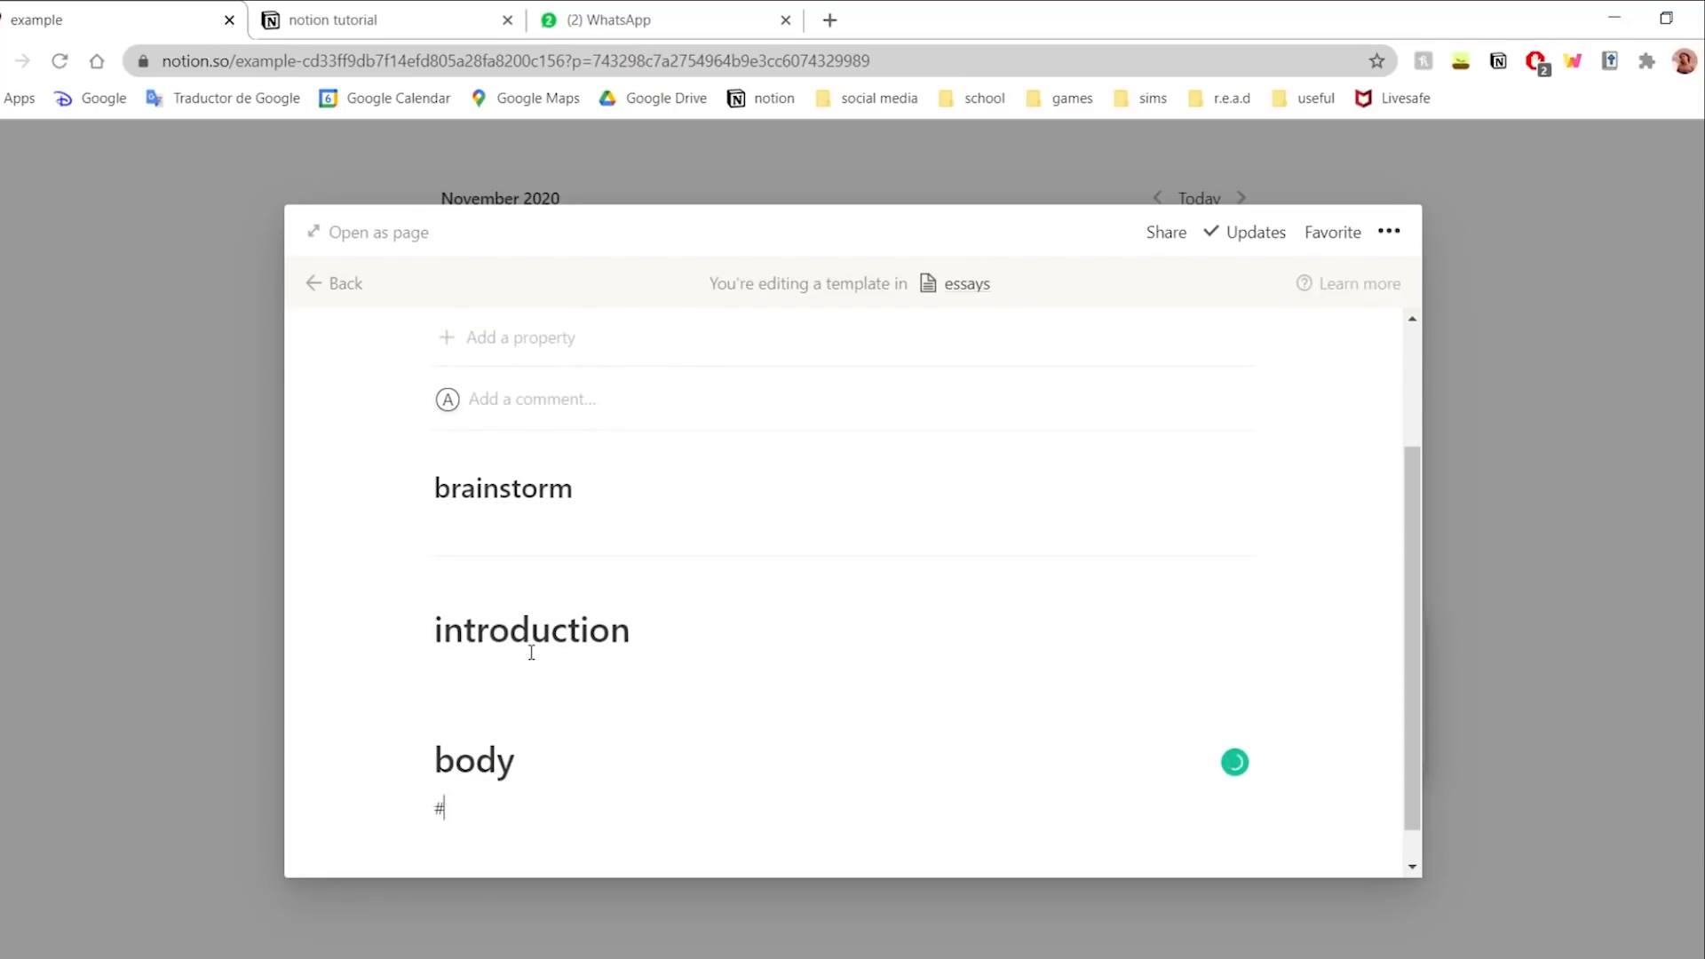
type("## evidence")
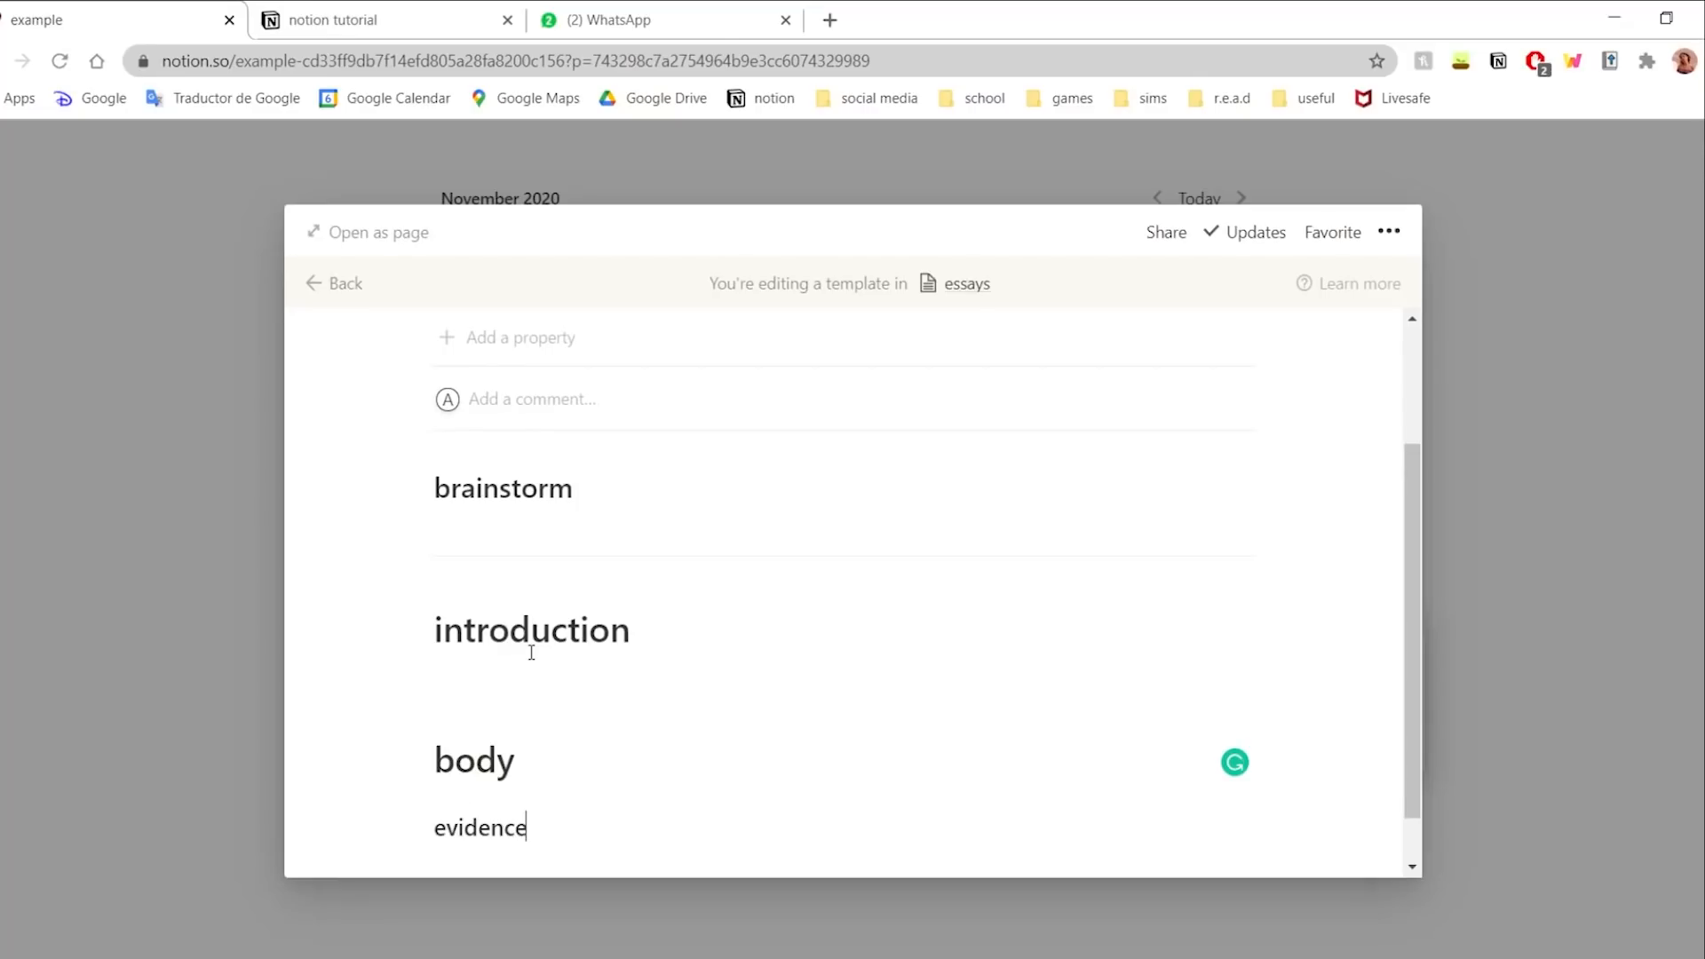
key("Return")
key("BackSpace")
type("1")
scroll(605, 800, "up", 1)
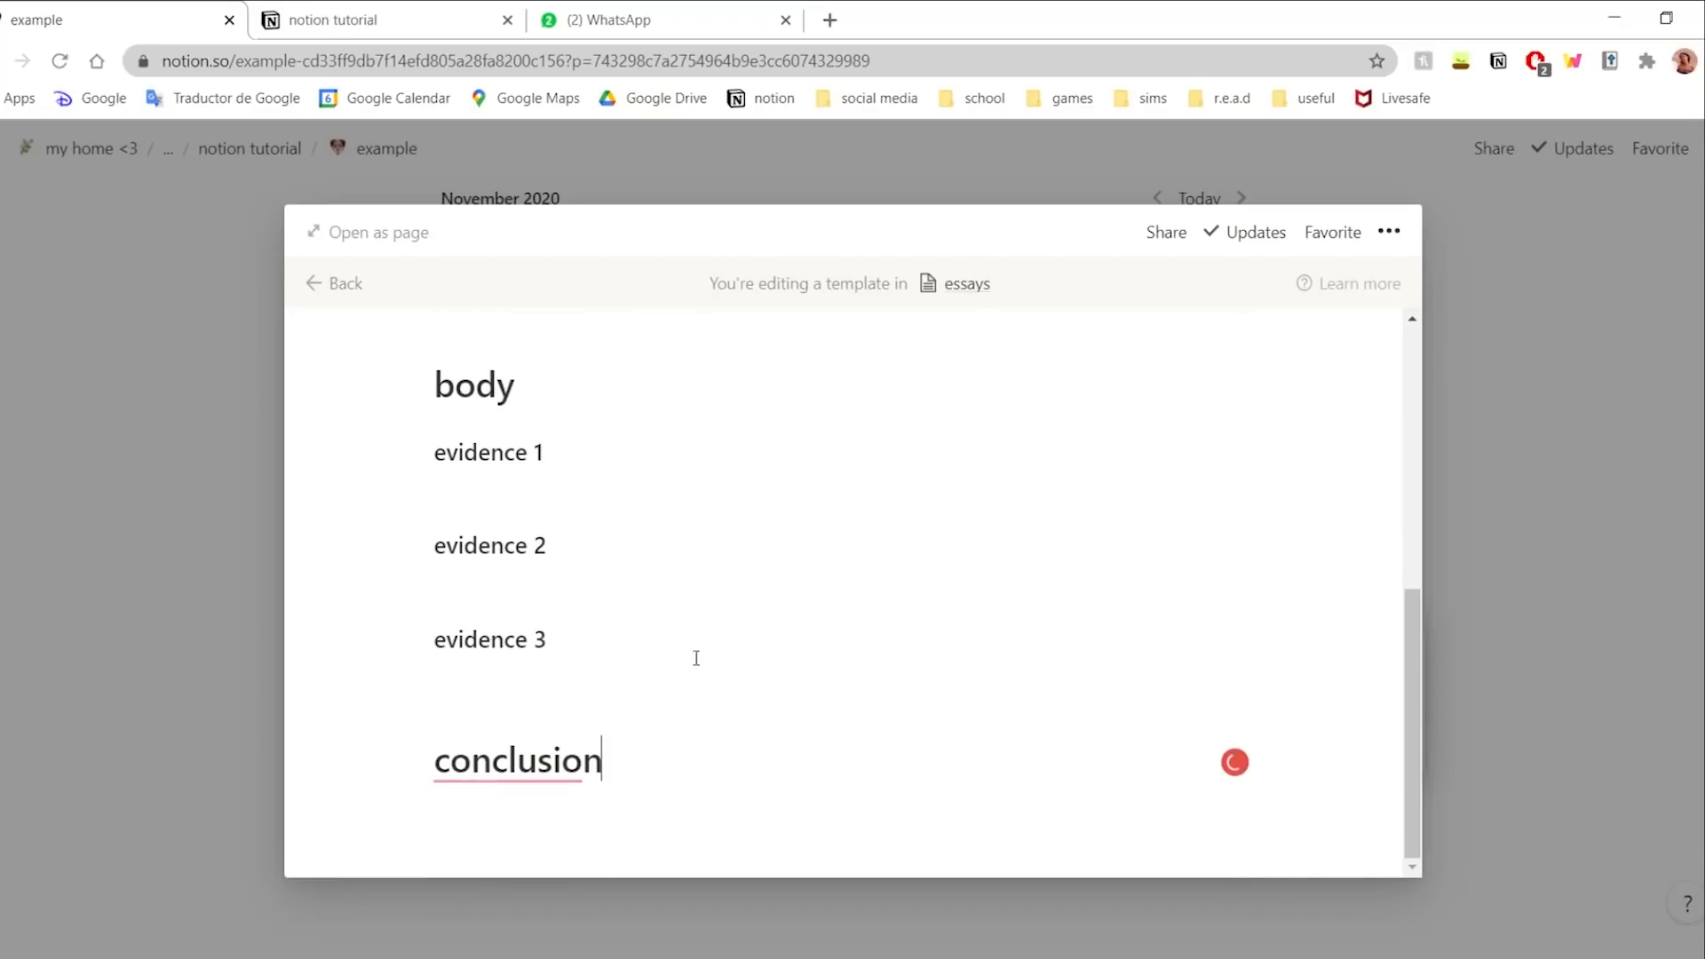
- Open the essay template as a full page and give the brainstorm, introduction and body headings yellow, blue and green backgrounds
left_click(411, 238)
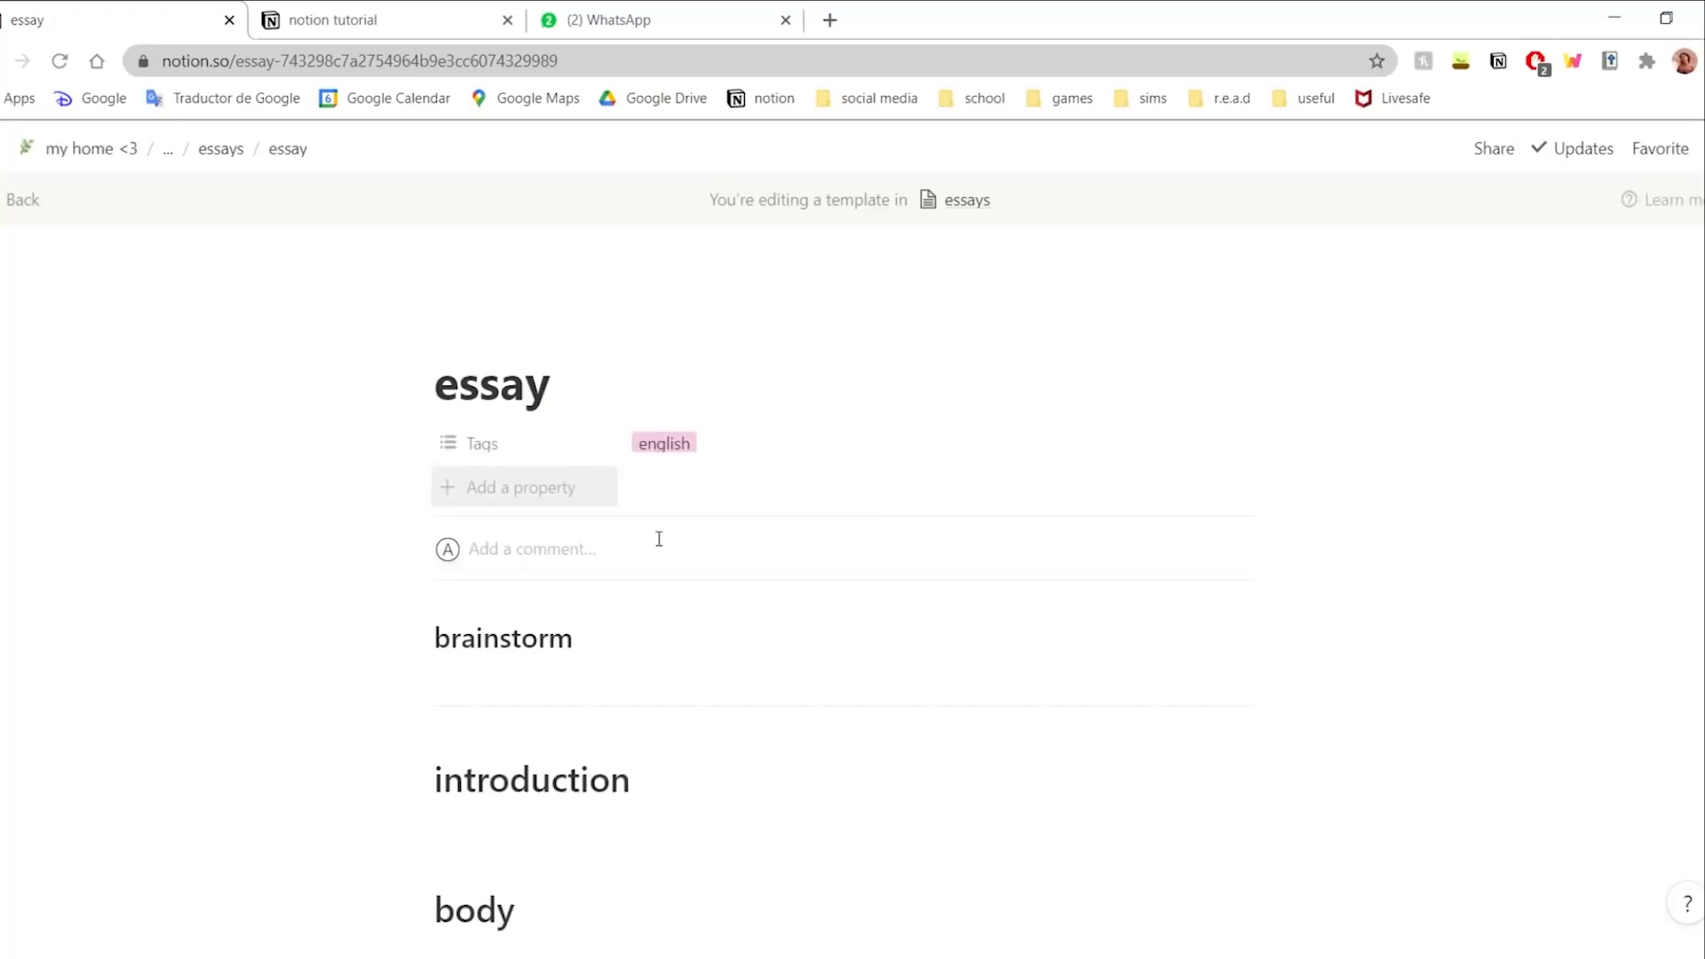
scroll(640, 595, "down", 2)
scroll(624, 655, "down", 3)
scroll(974, 264, "up", 3)
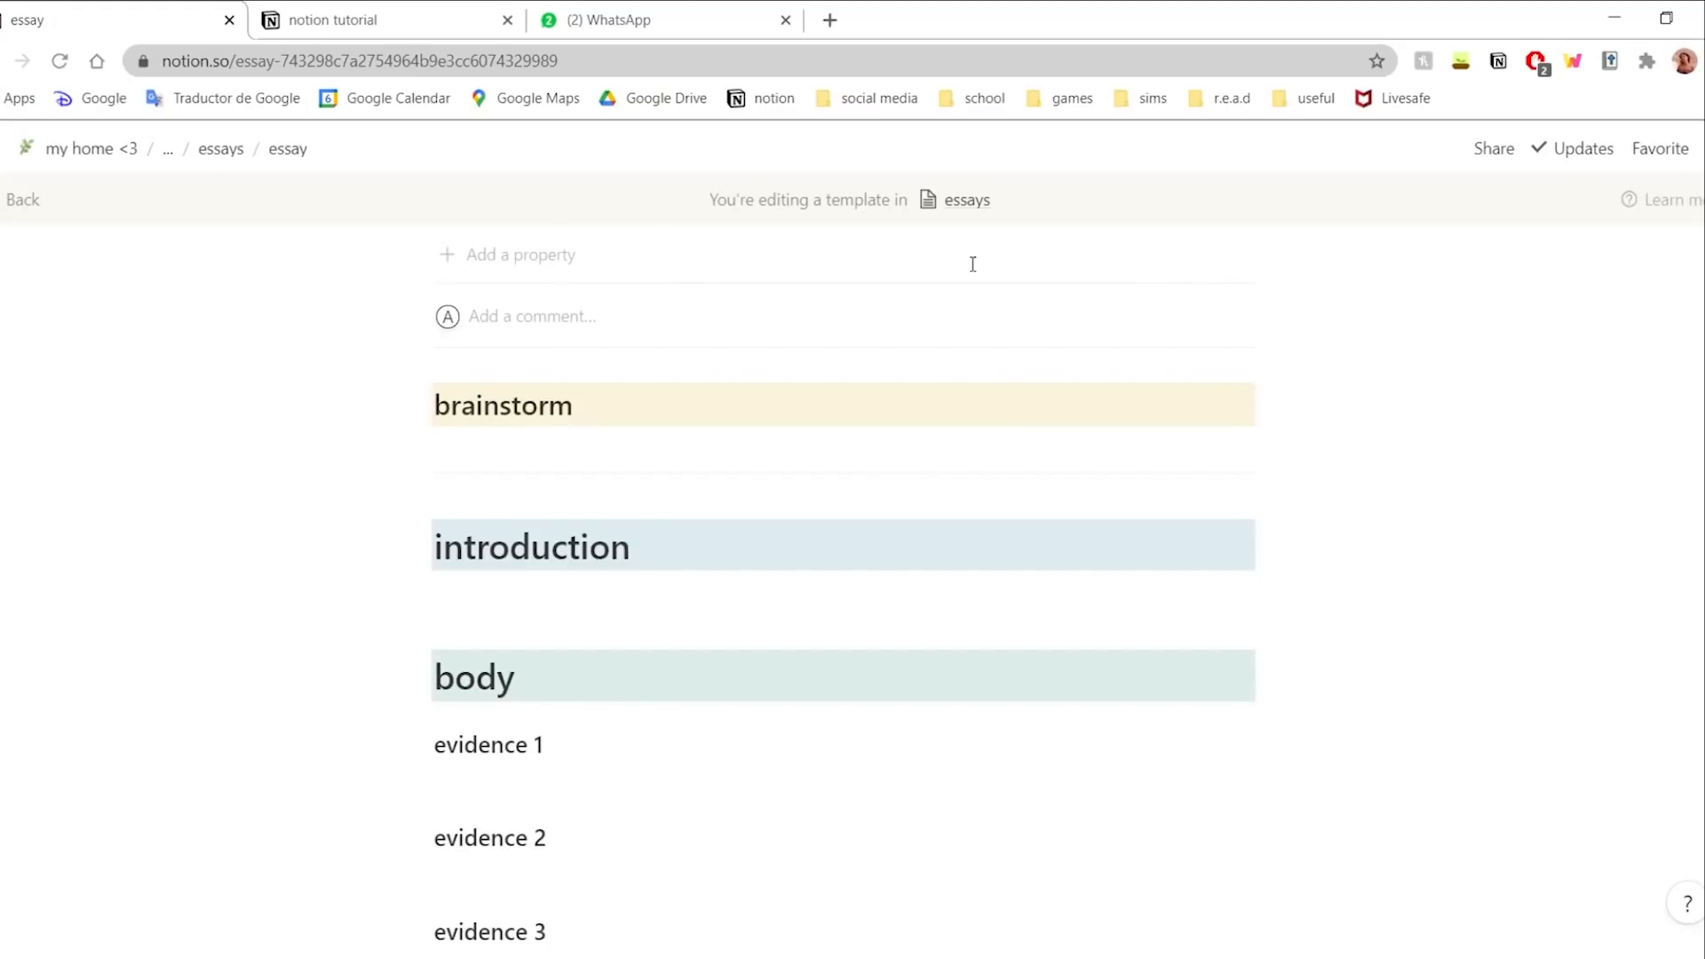
- Leave the full-page essay template and close it to return to the example page
left_click(23, 198)
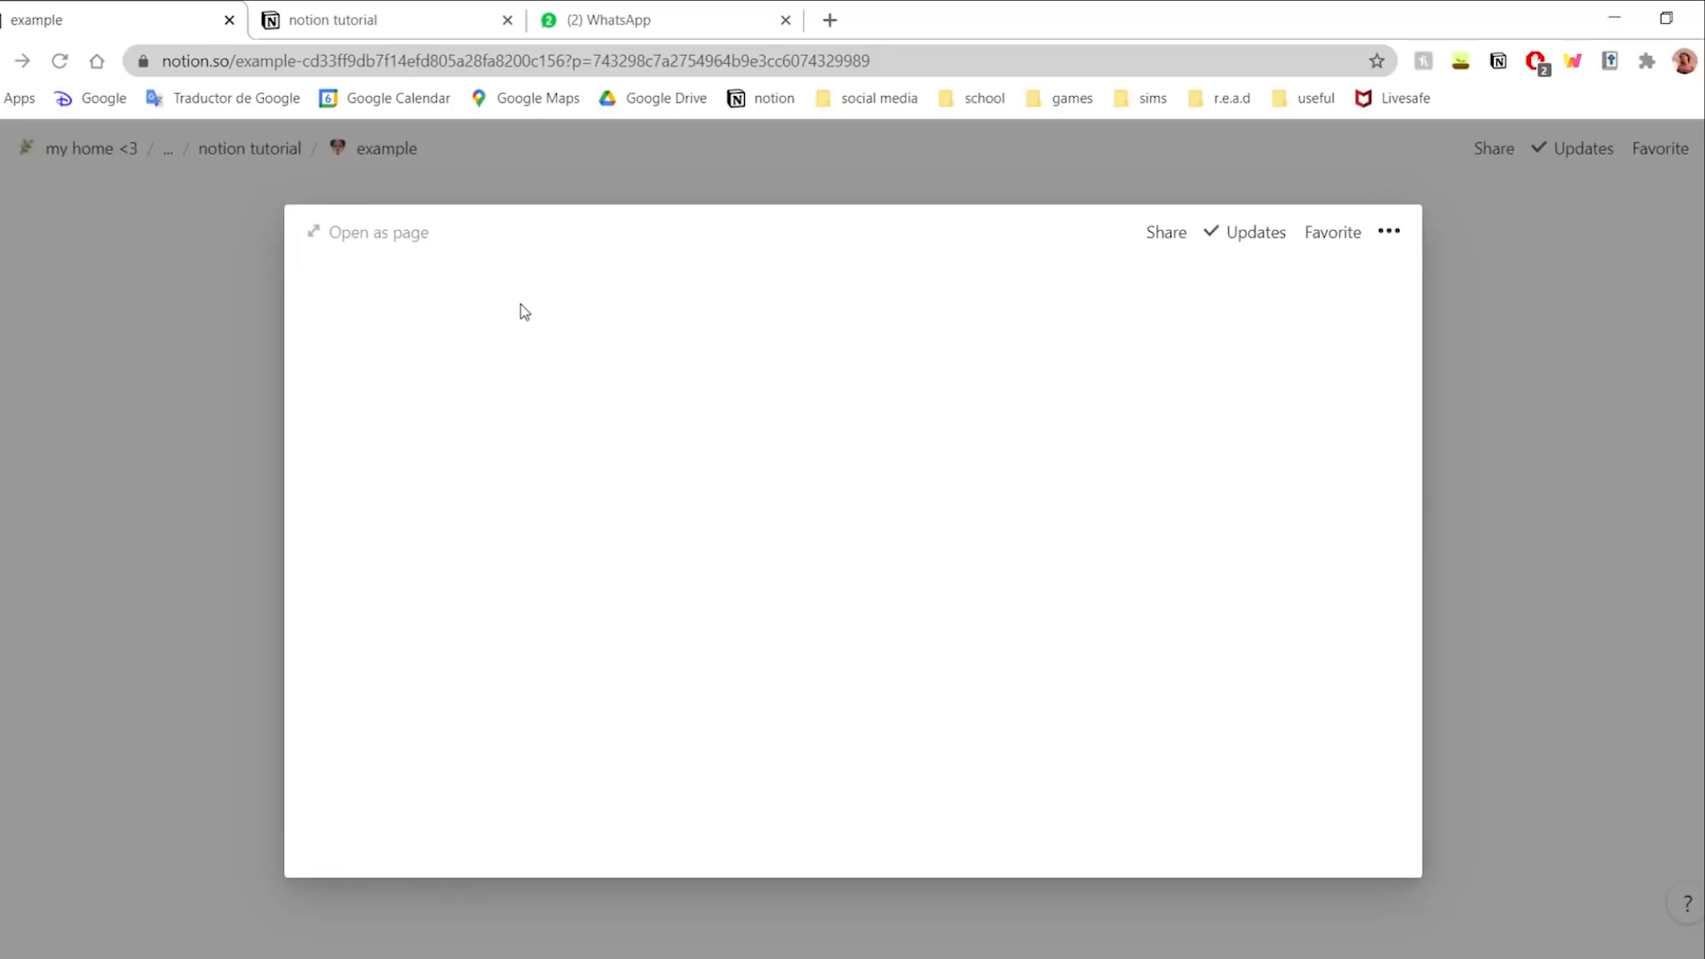
scroll(897, 784, "down", 5)
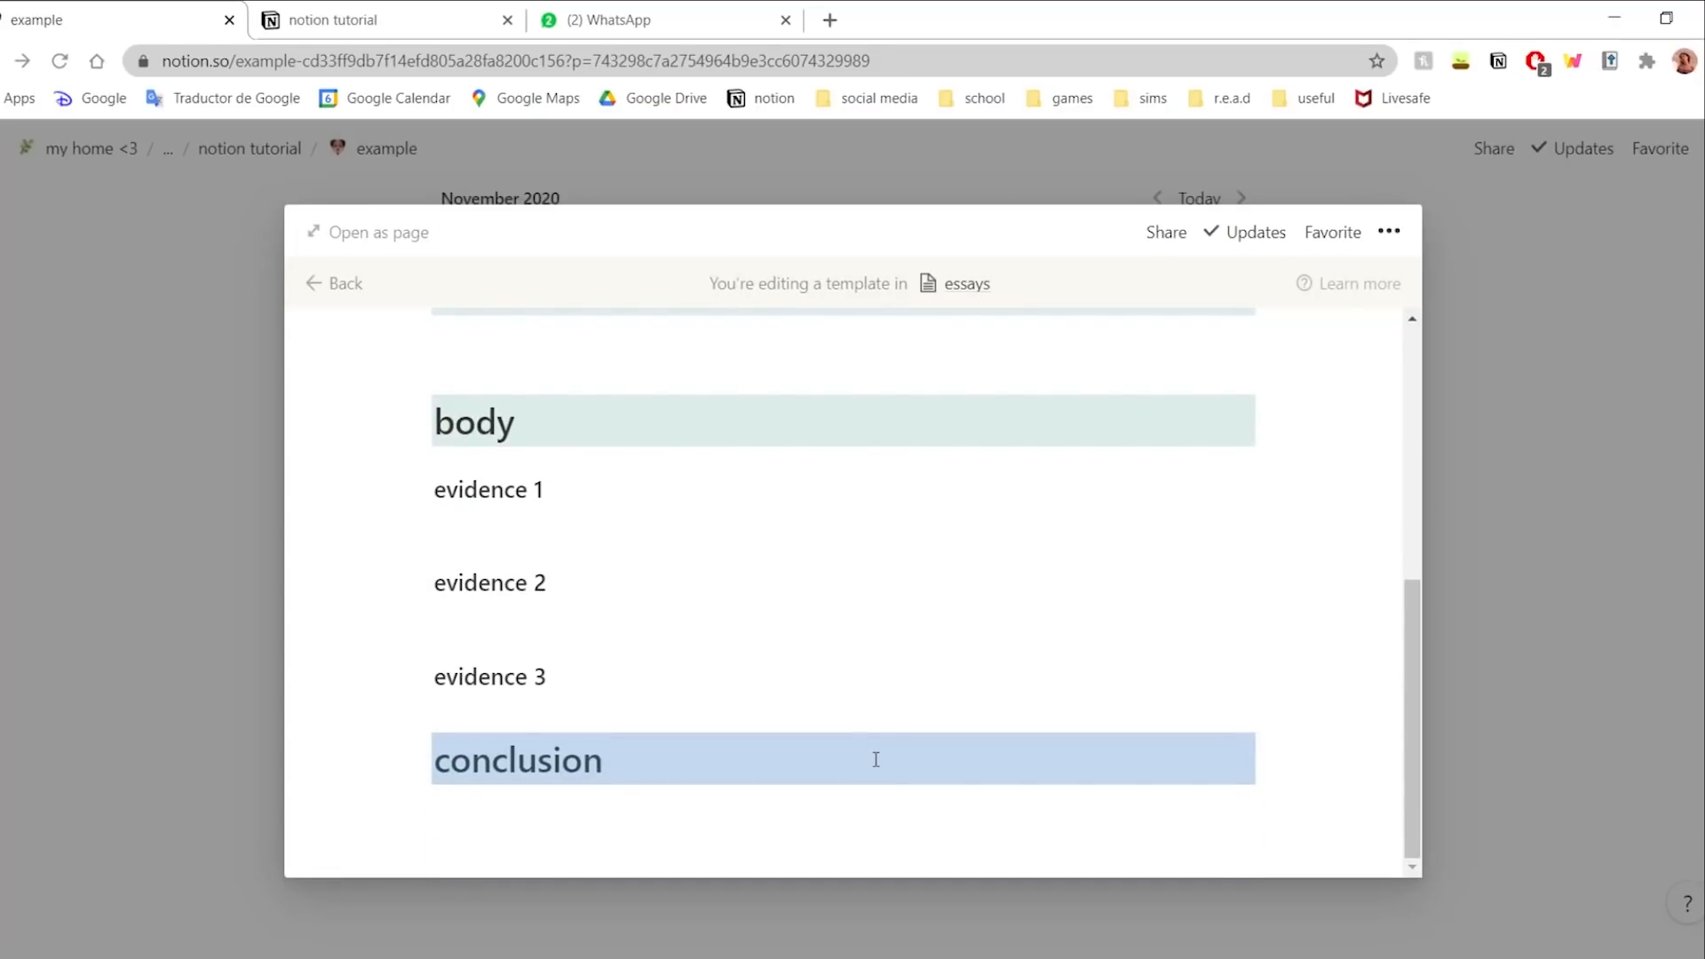
left_click(1595, 423)
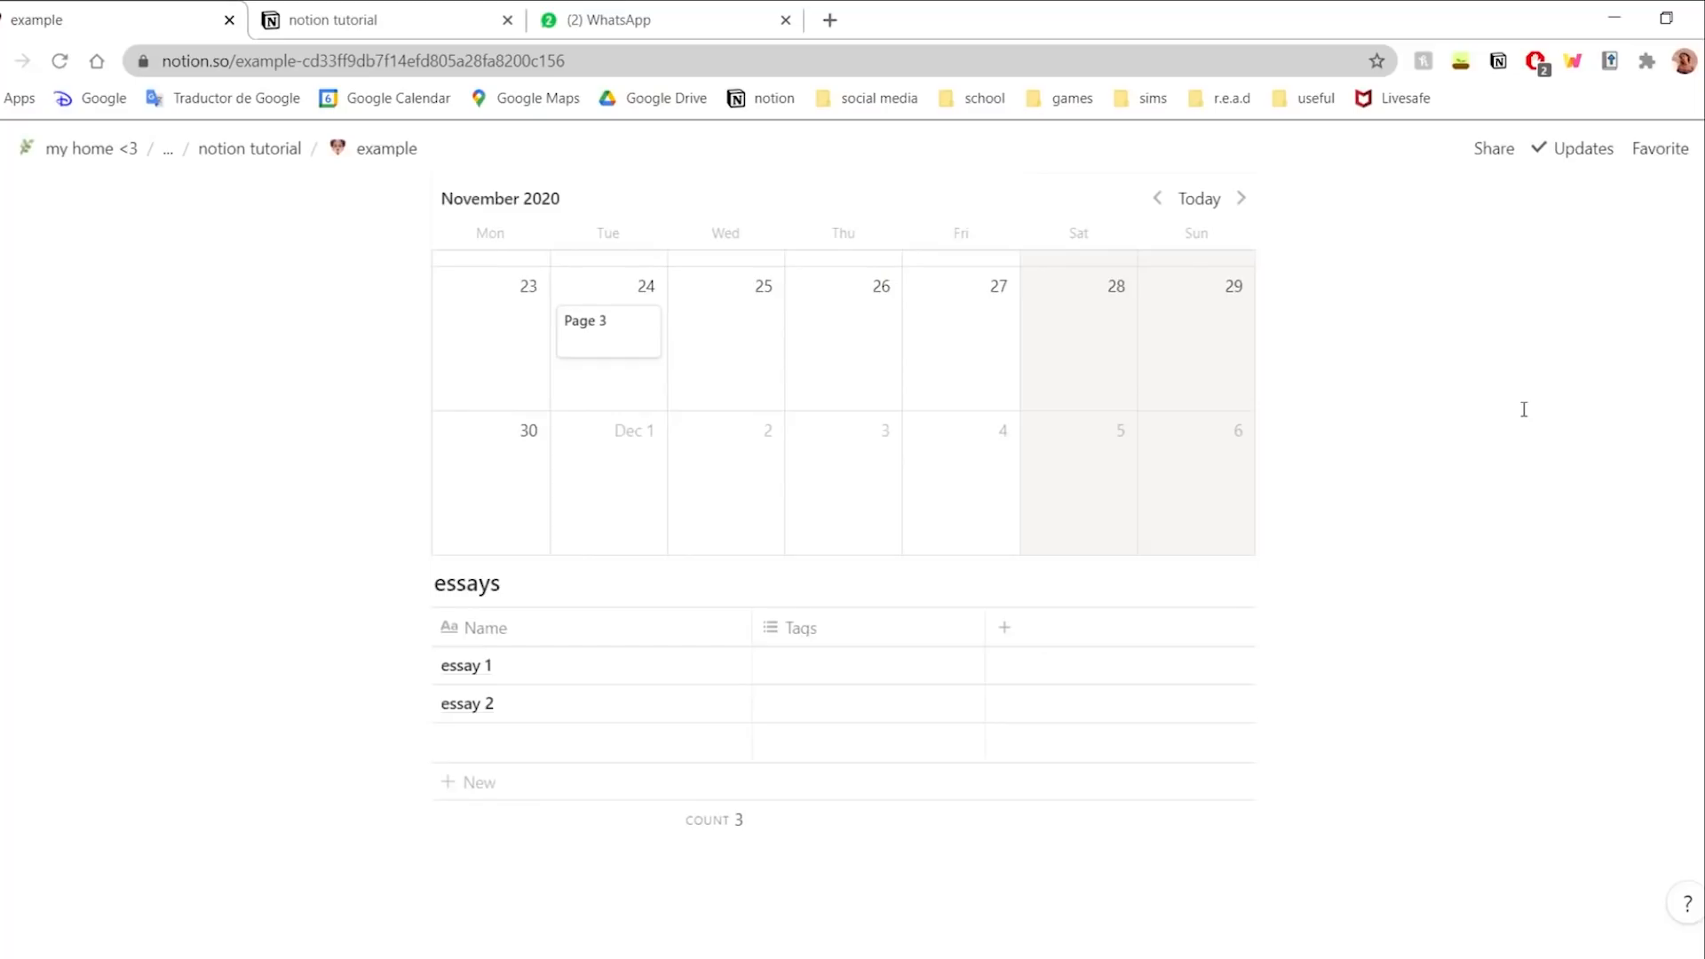
- Open the essay 1 entry in the essays table and apply the essay template to it
scroll(906, 689, "up", 1)
scroll(577, 636, "down", 2)
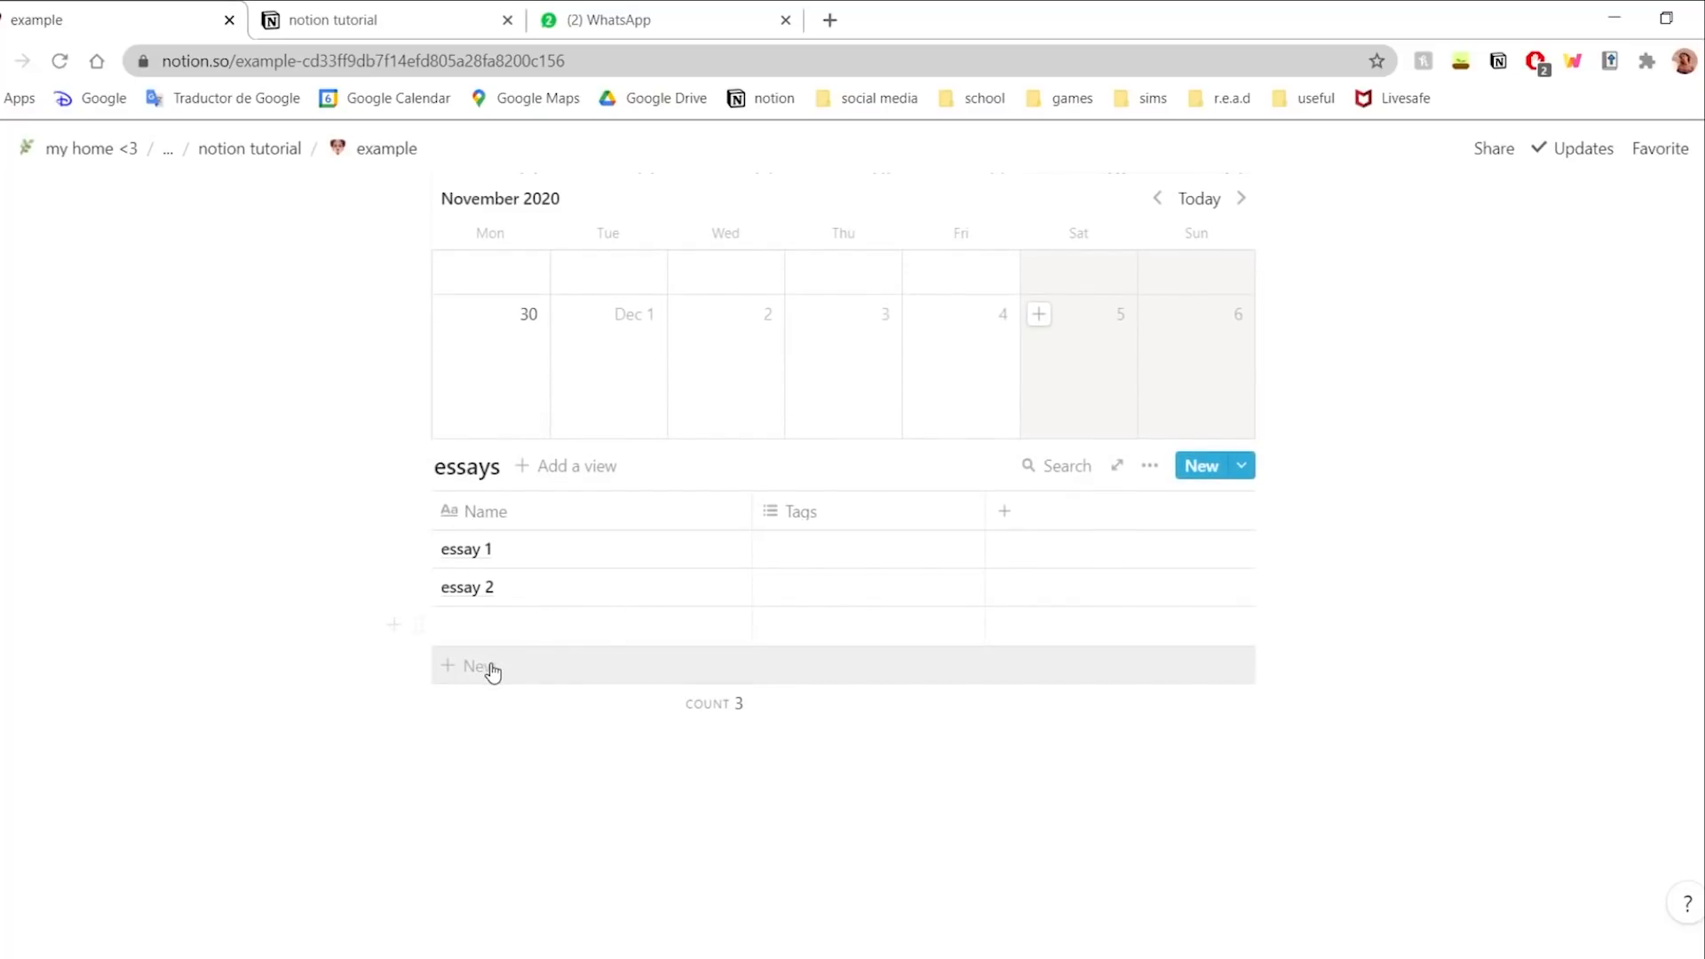
left_click(713, 549)
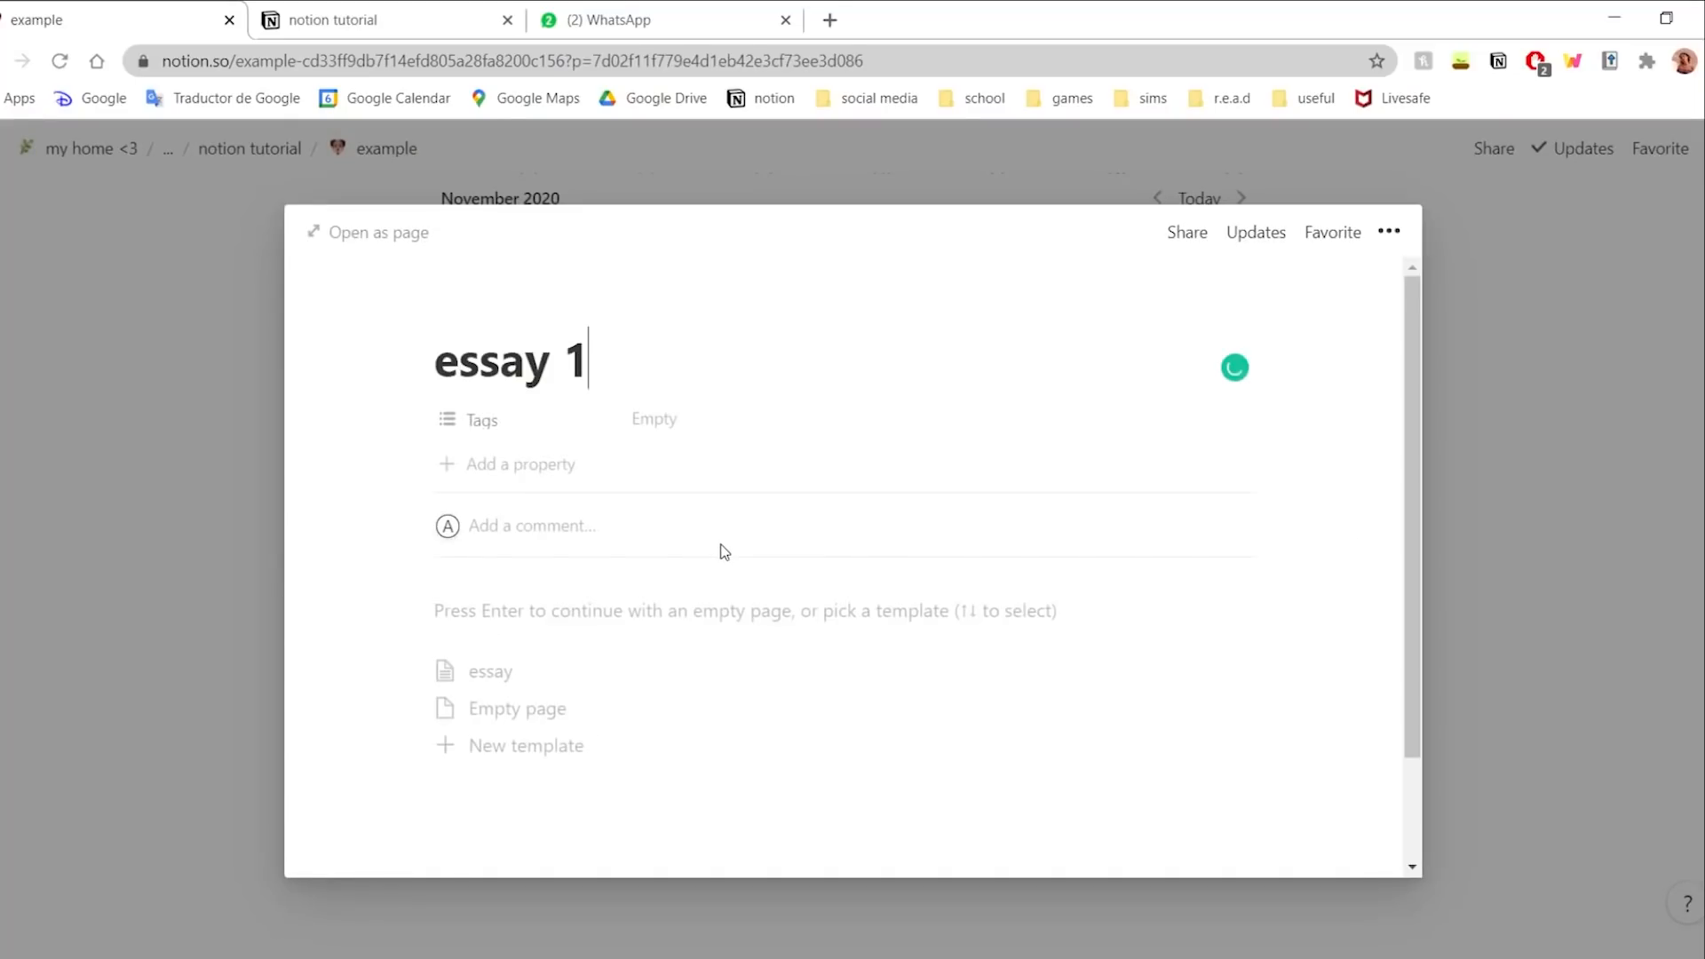
left_click(764, 687)
left_click(685, 675)
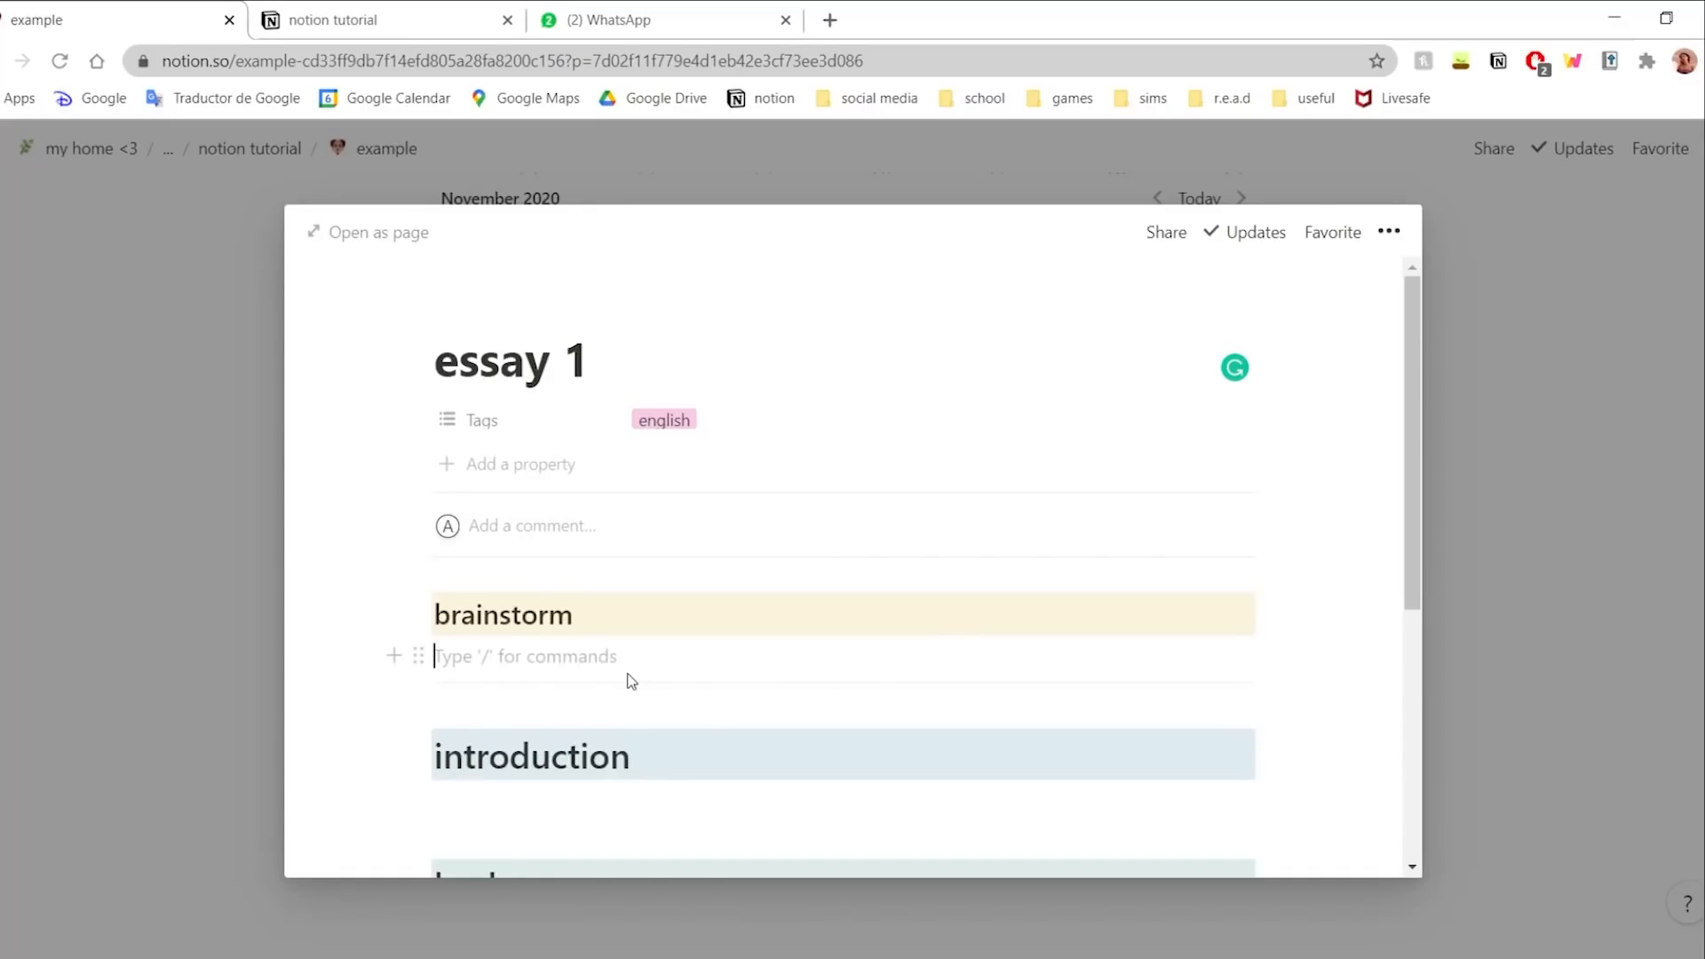
- Add the bullets "hjbgjernjrnrk", "jernfirkfr" and "njar" under essay 1's brainstorm heading, then close the entry
type("- hjb")
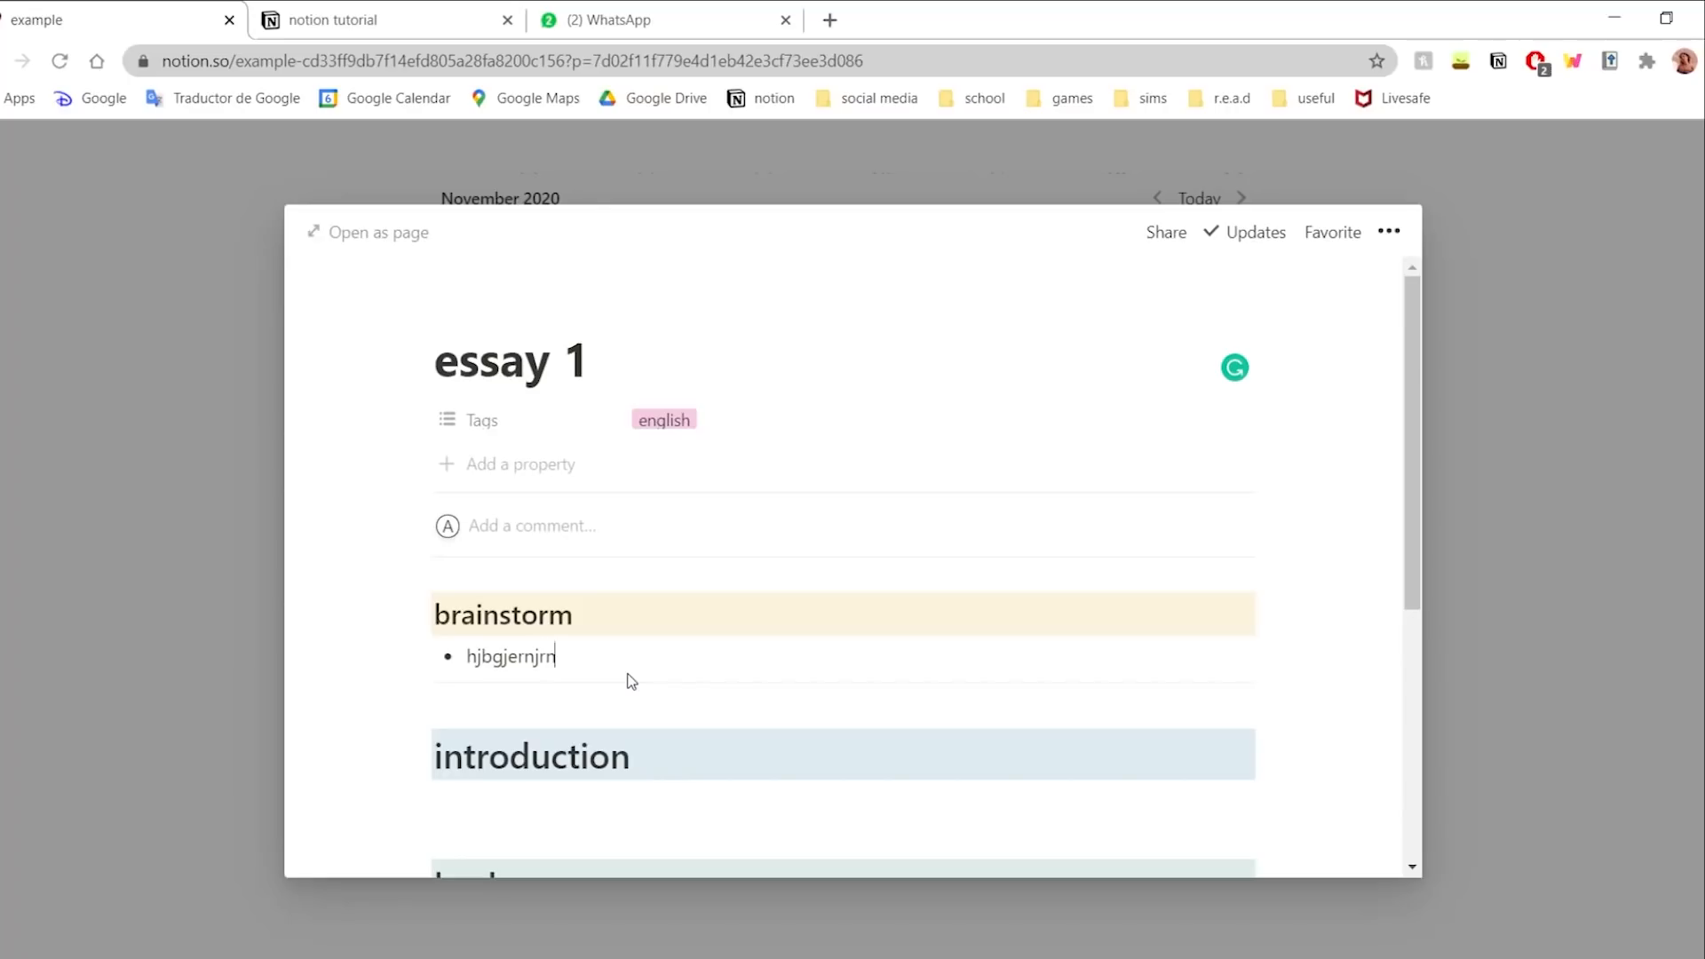
type("gjernjrnrk")
key("Return")
type("jernfirkfr")
key("Return")
type("njar")
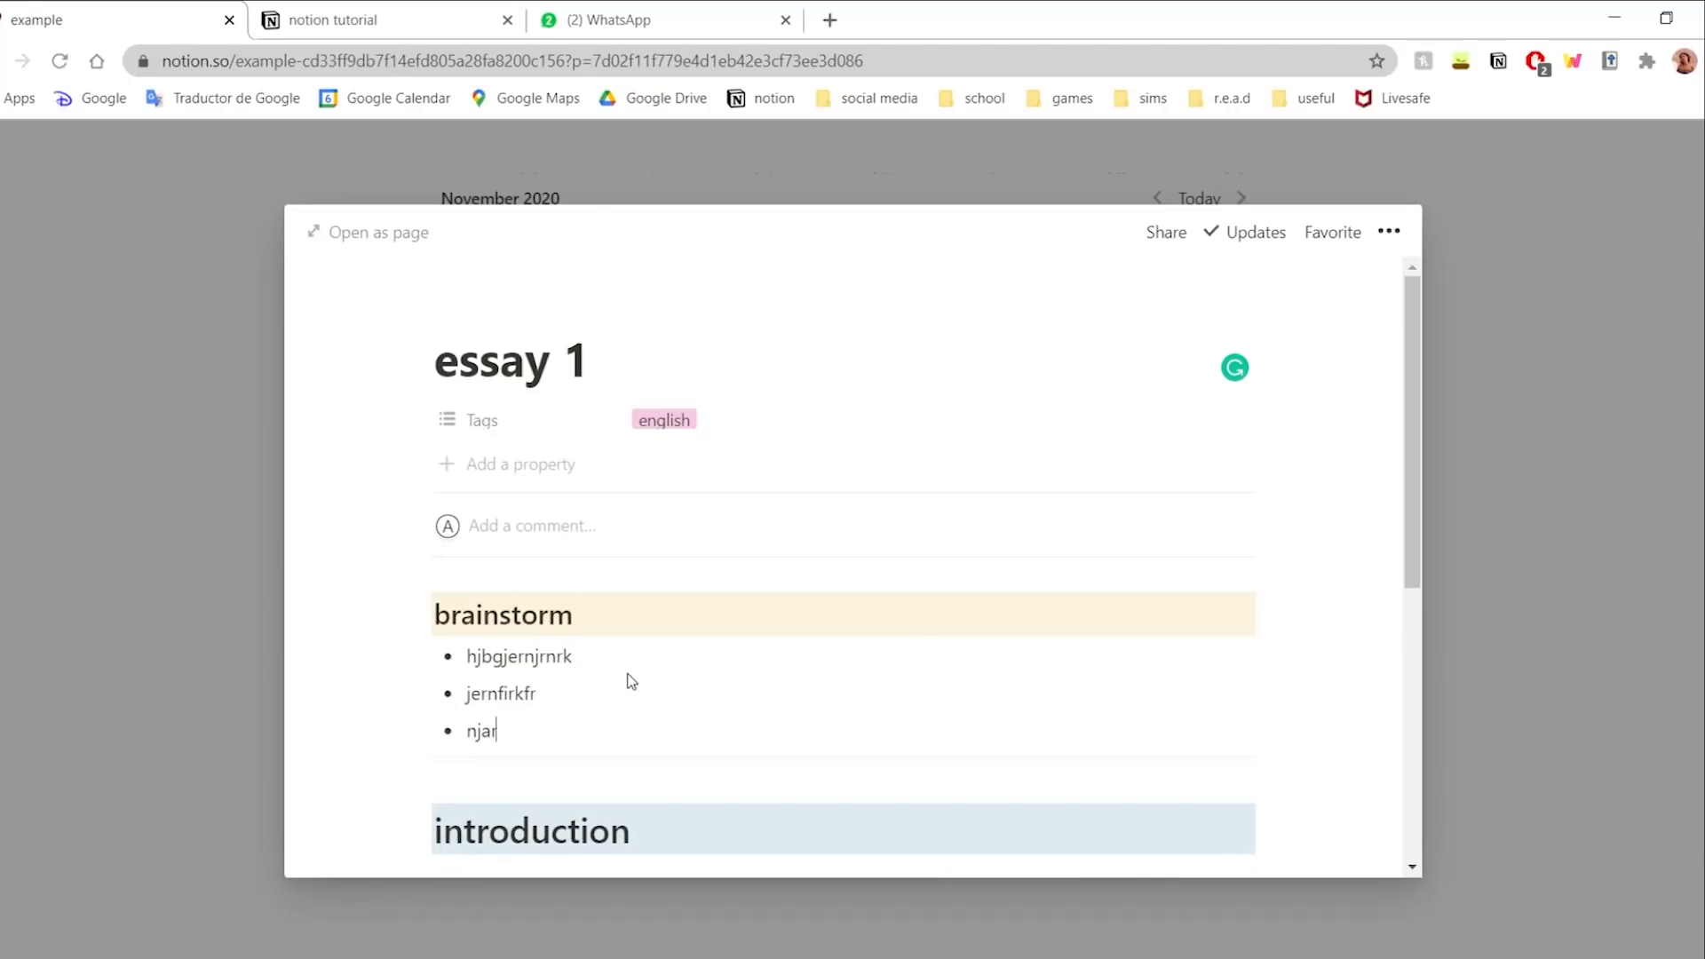
scroll(369, 630, "down", 5)
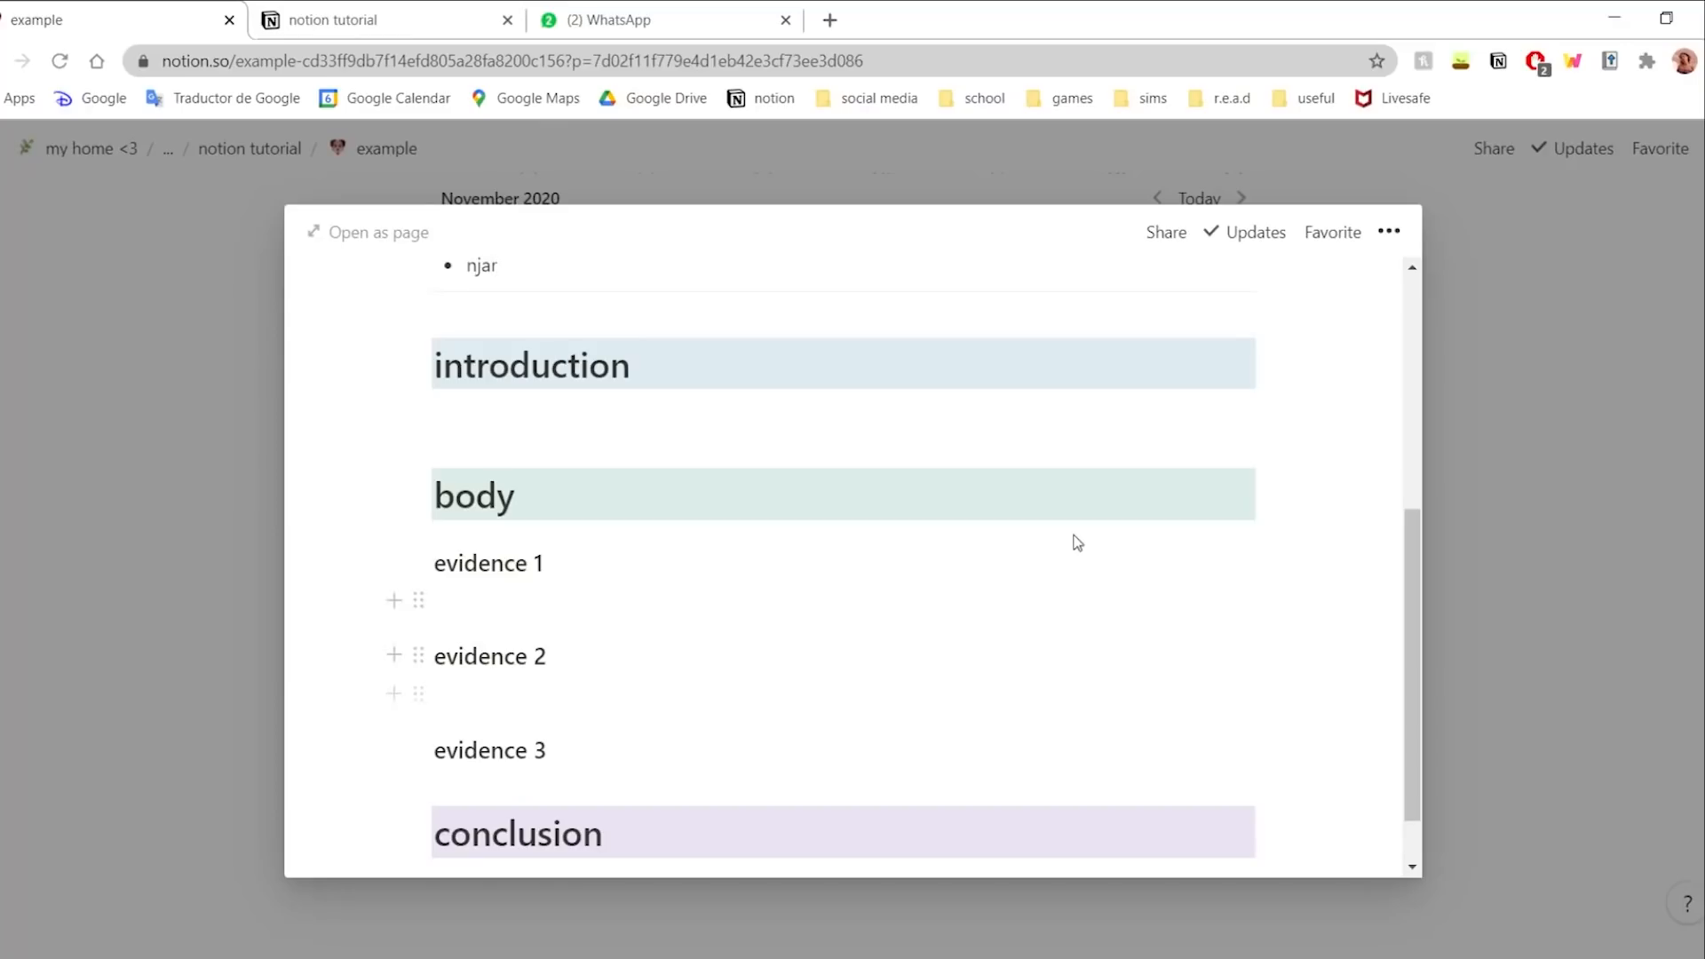
scroll(633, 699, "down", 1)
key("Escape")
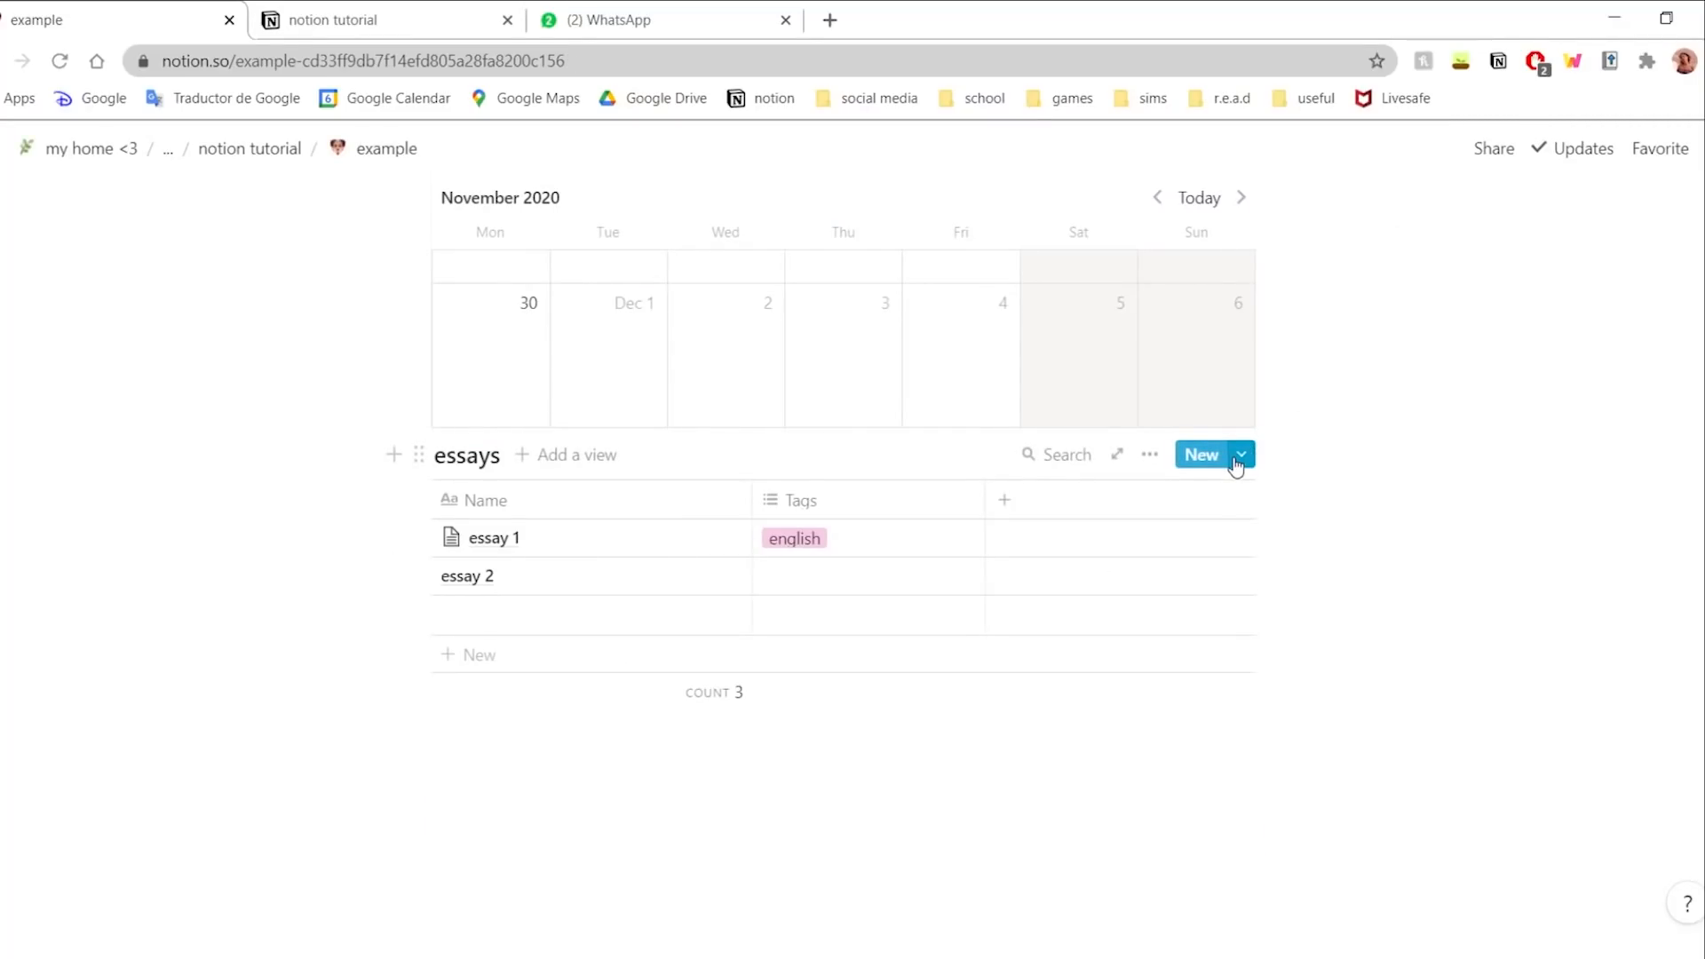
- Insert a linked database of "life admin" below the essays table on the example page
left_click(542, 730)
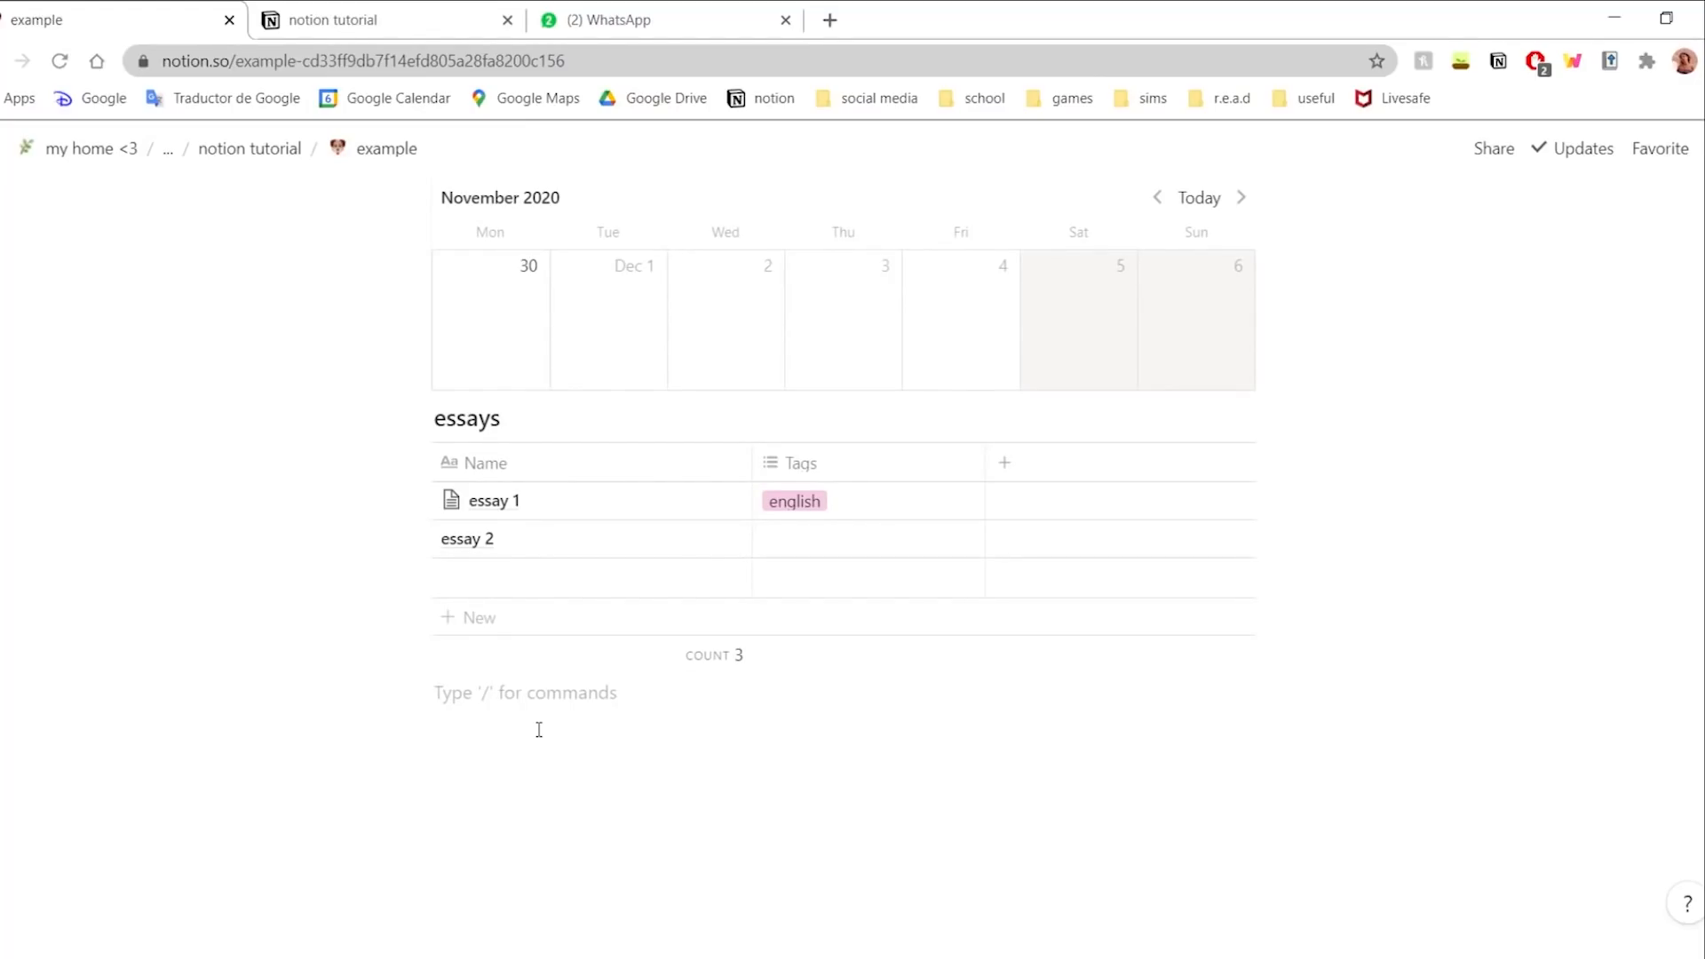
type("/lin")
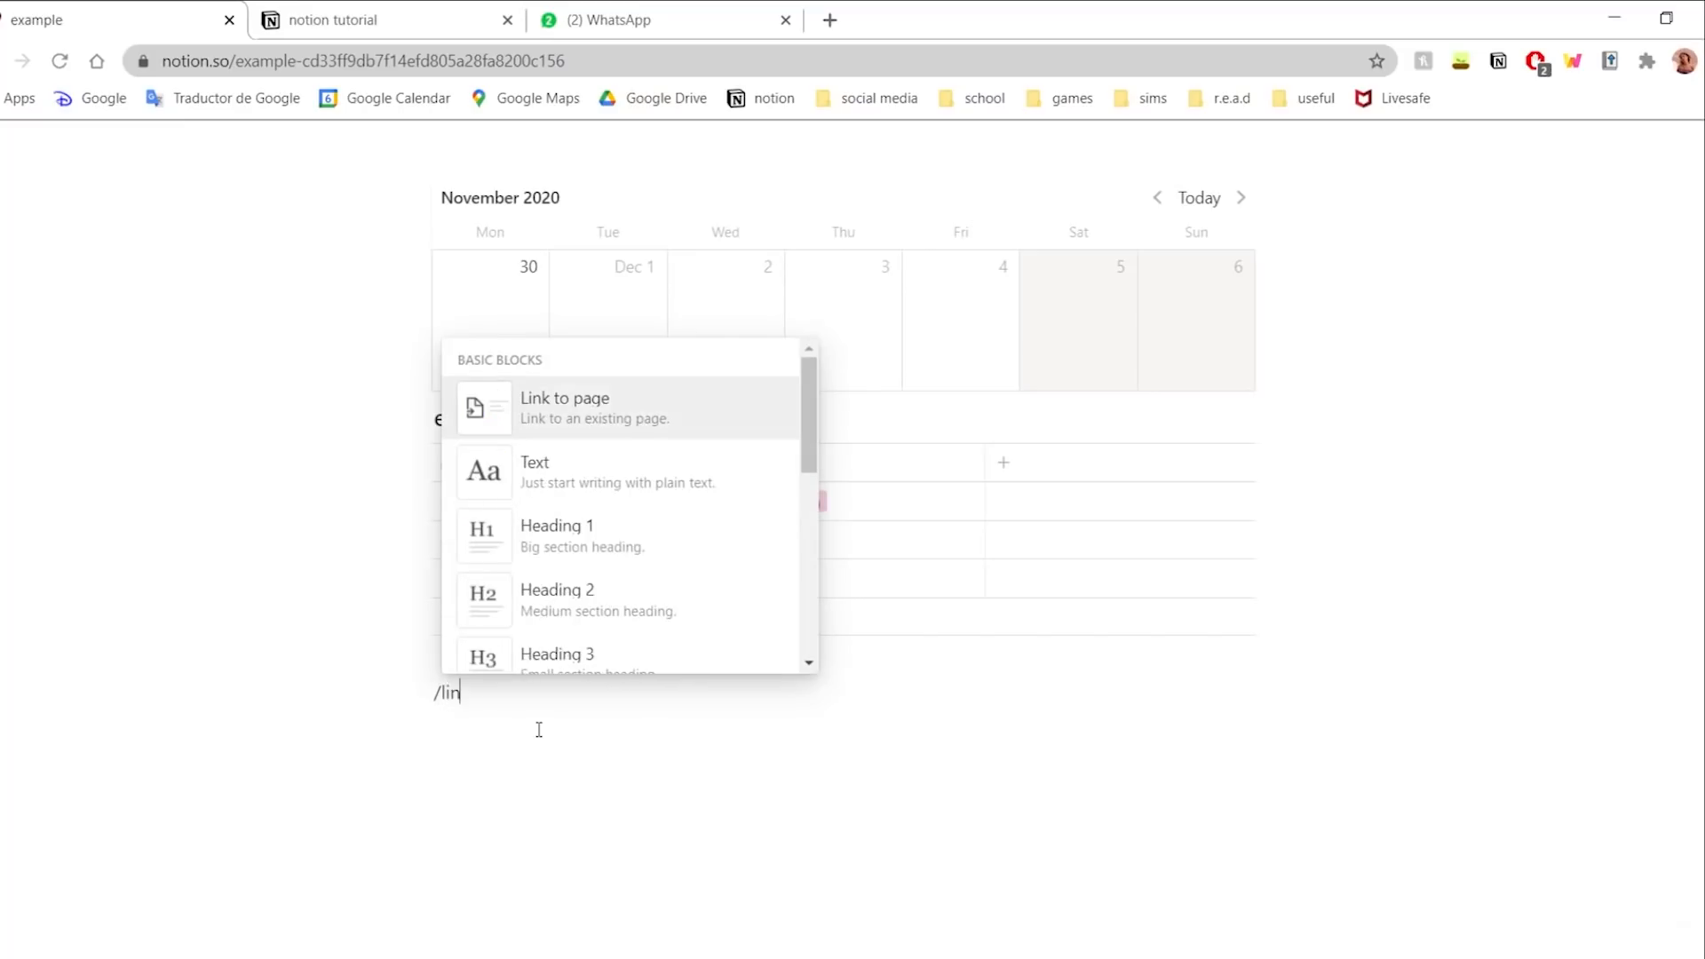
type("ke")
left_click(627, 425)
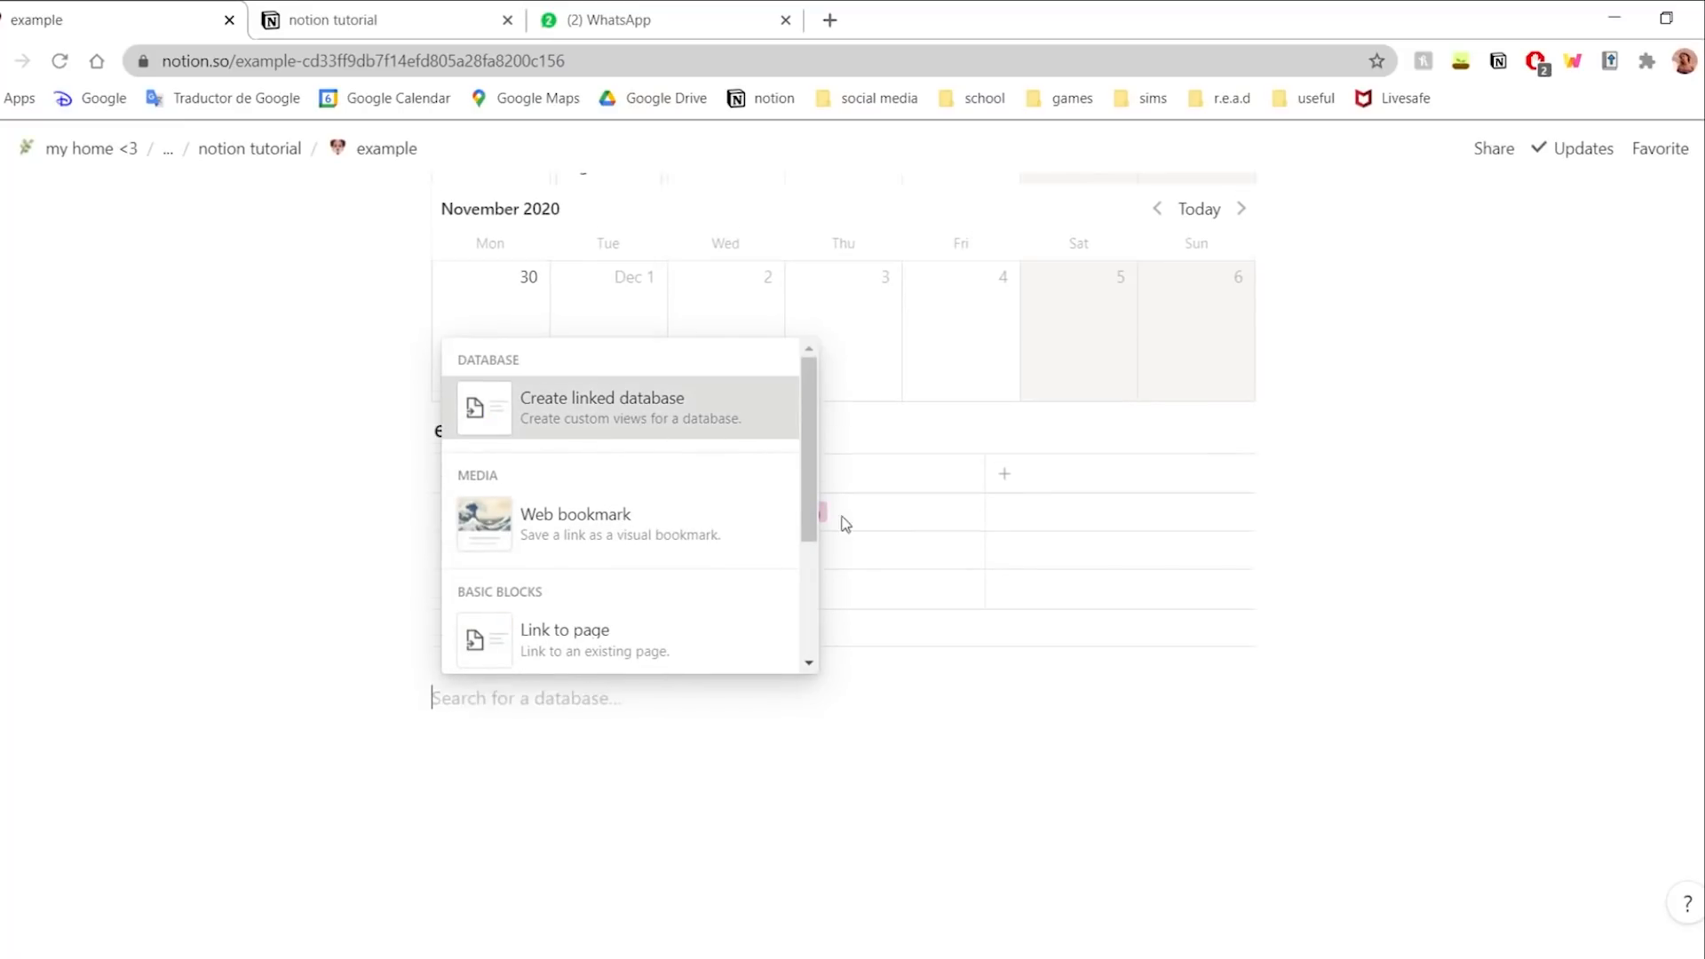
scroll(757, 506, "down", 10)
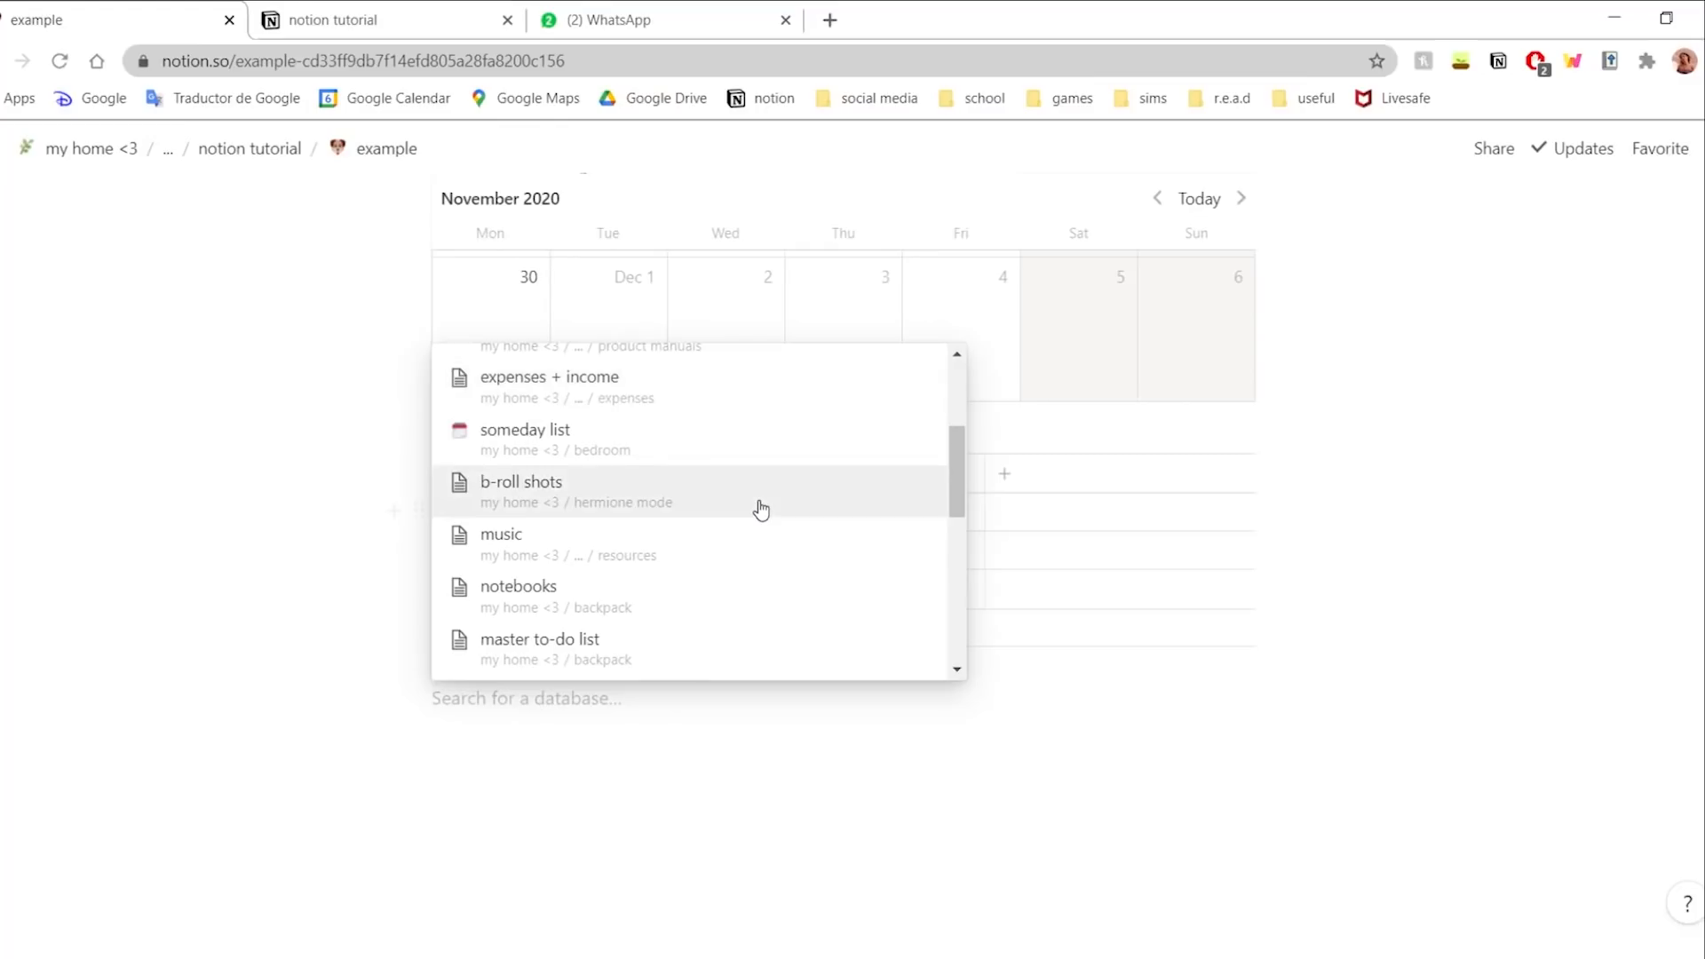
scroll(761, 506, "up", 10)
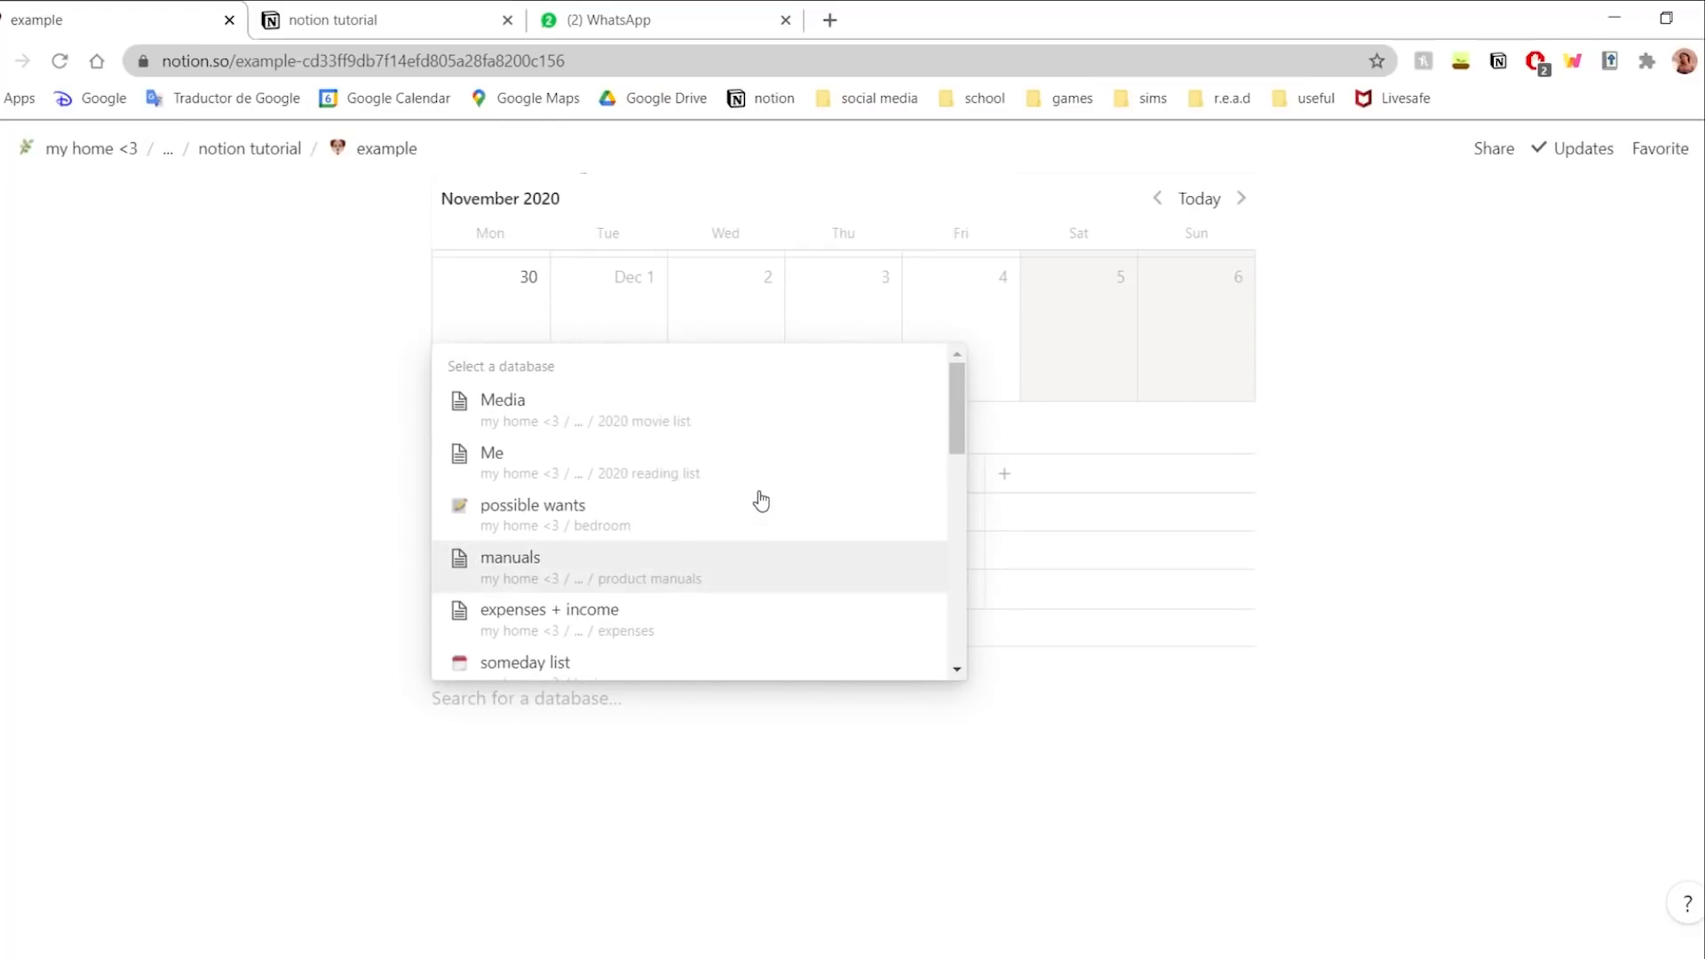
type("life")
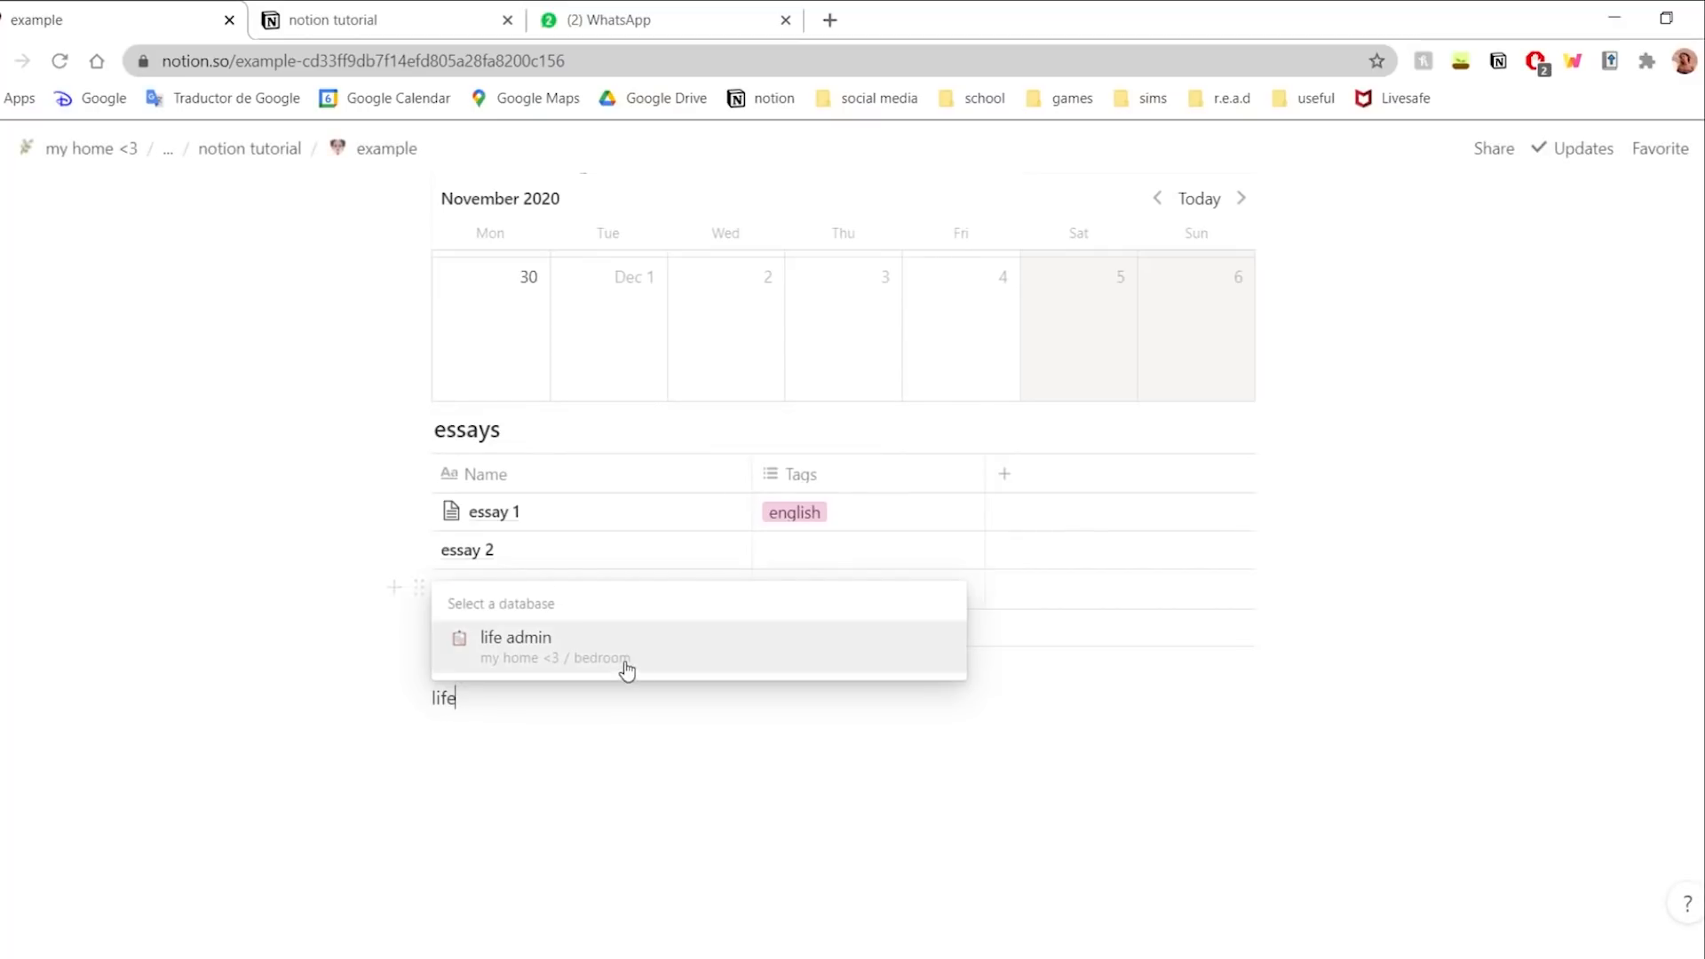
left_click(621, 664)
- Add a filter on the priority property to the linked life admin table view
scroll(1131, 662, "down", 8)
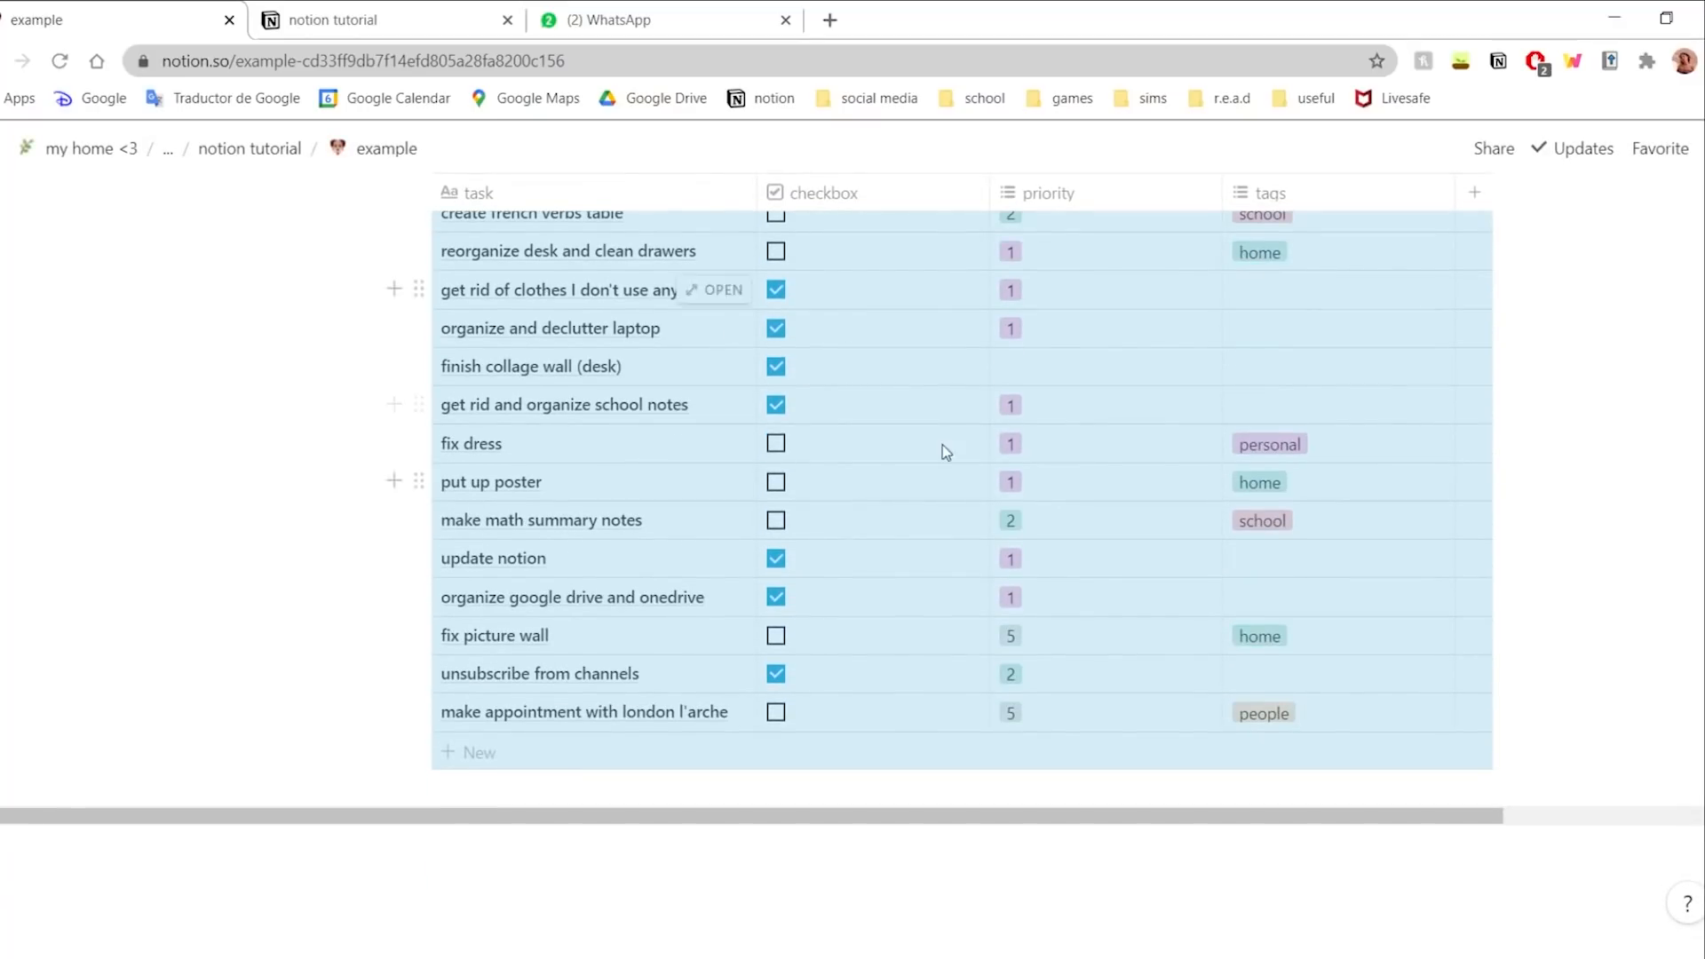
scroll(938, 425, "up", 3)
left_click(679, 248)
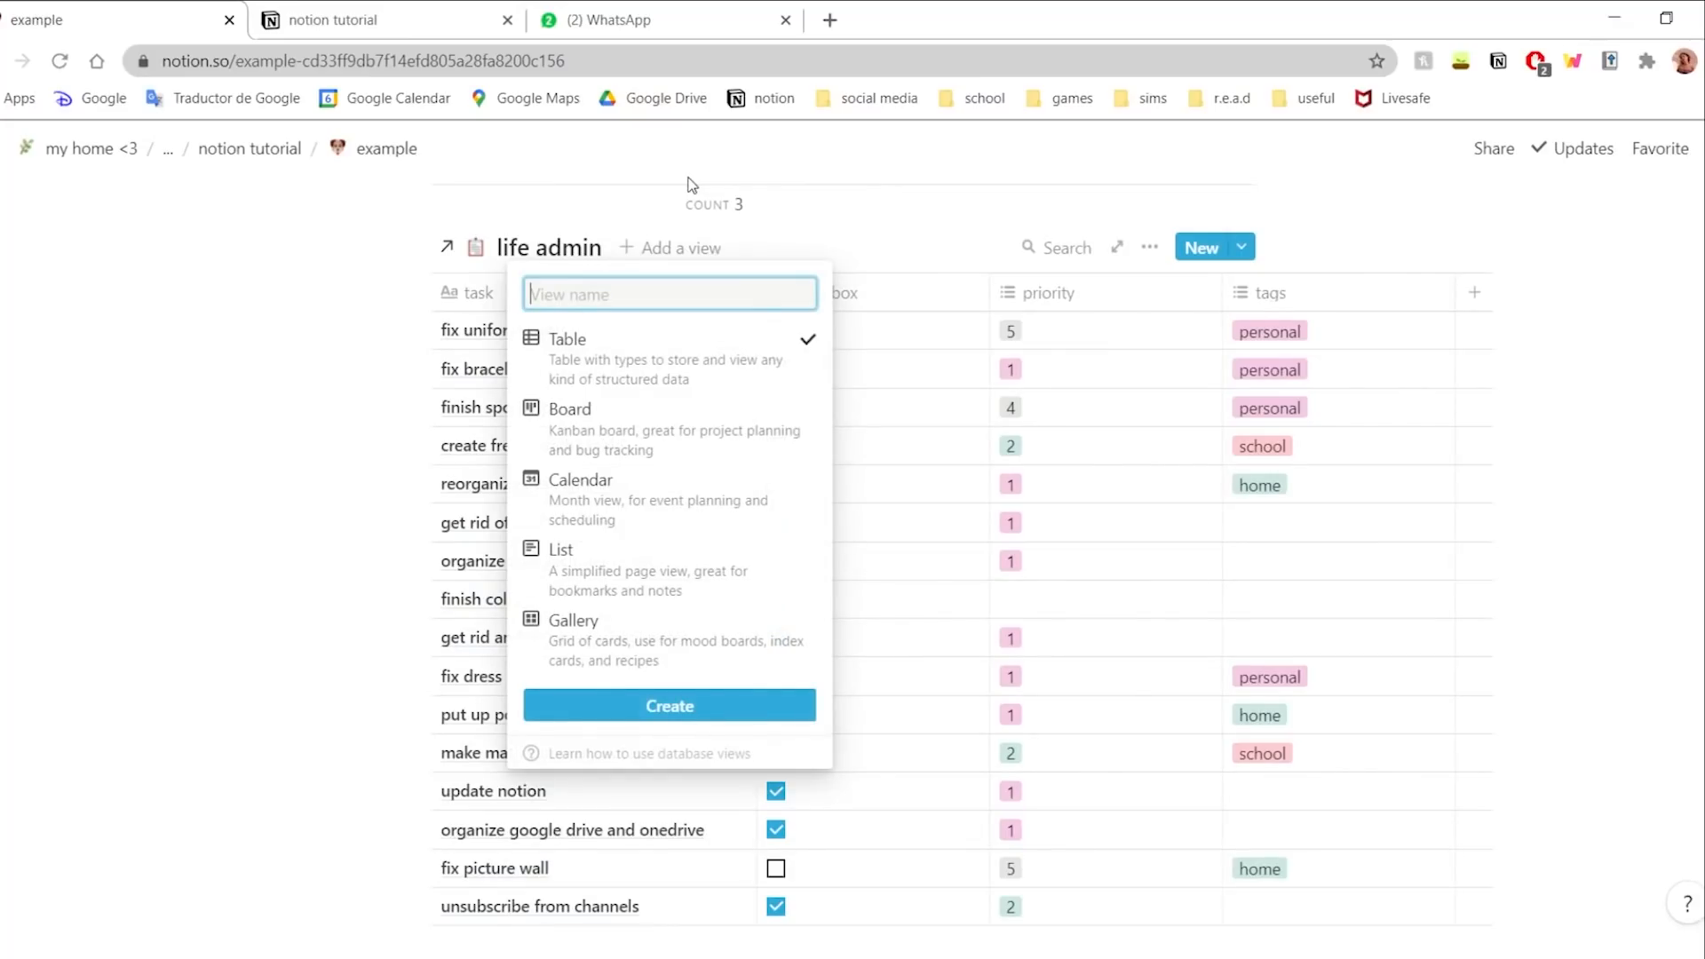
left_click(1150, 247)
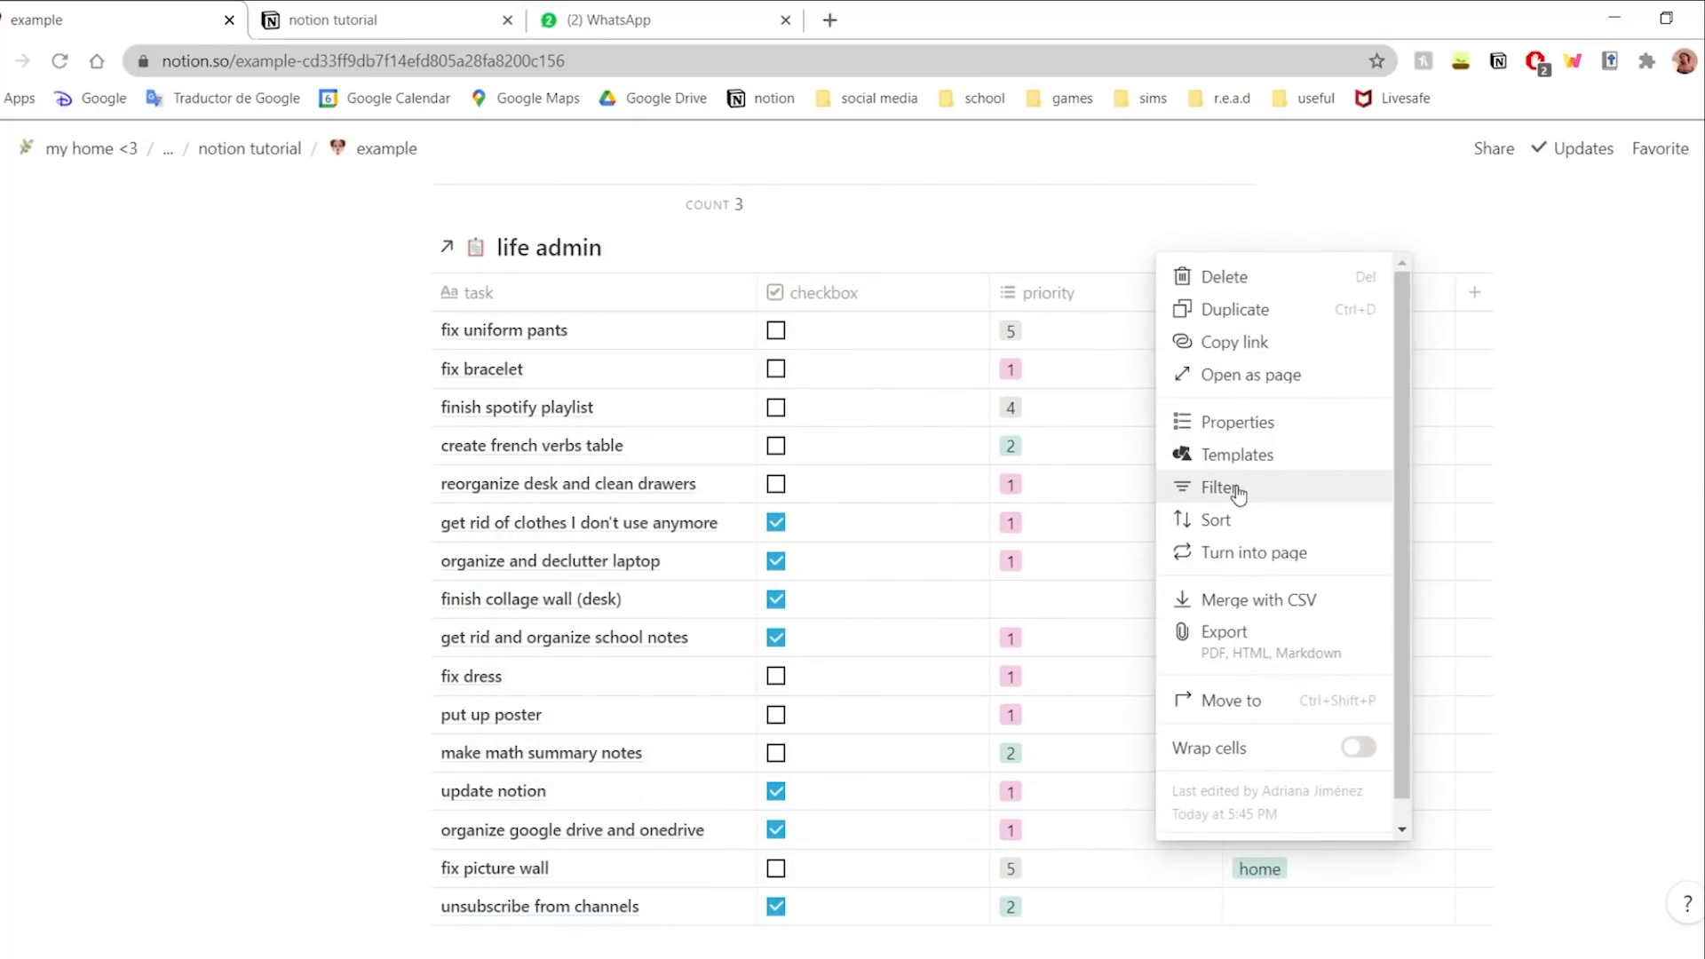
left_click(1237, 488)
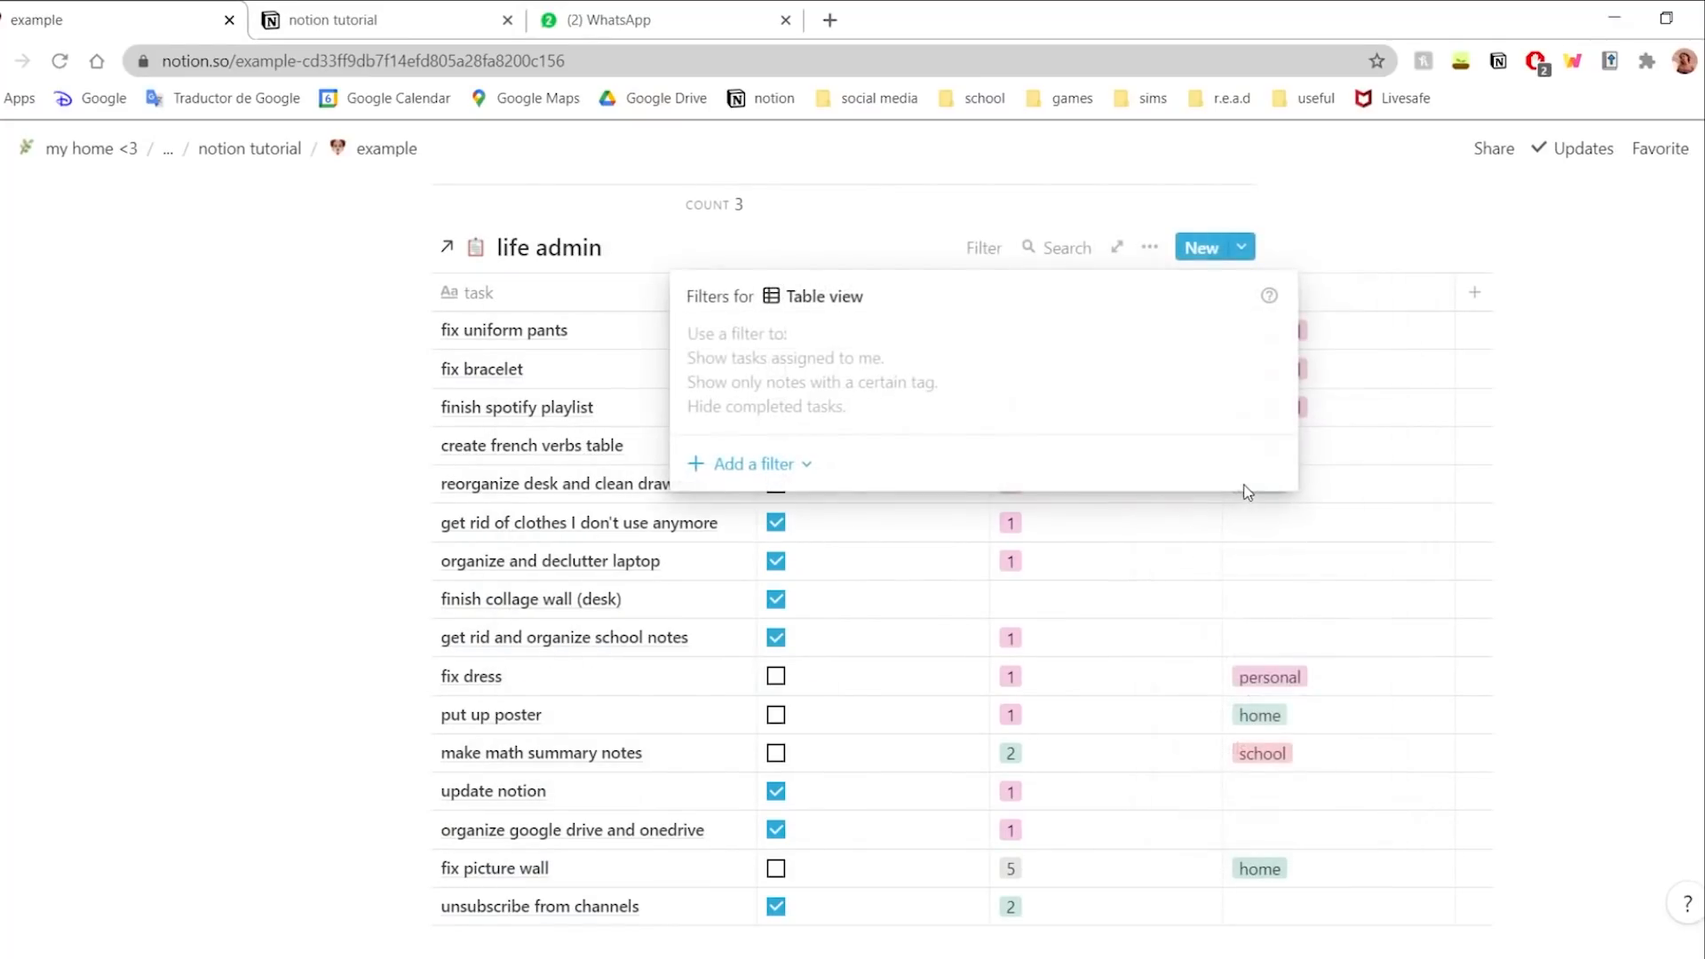
left_click(757, 464)
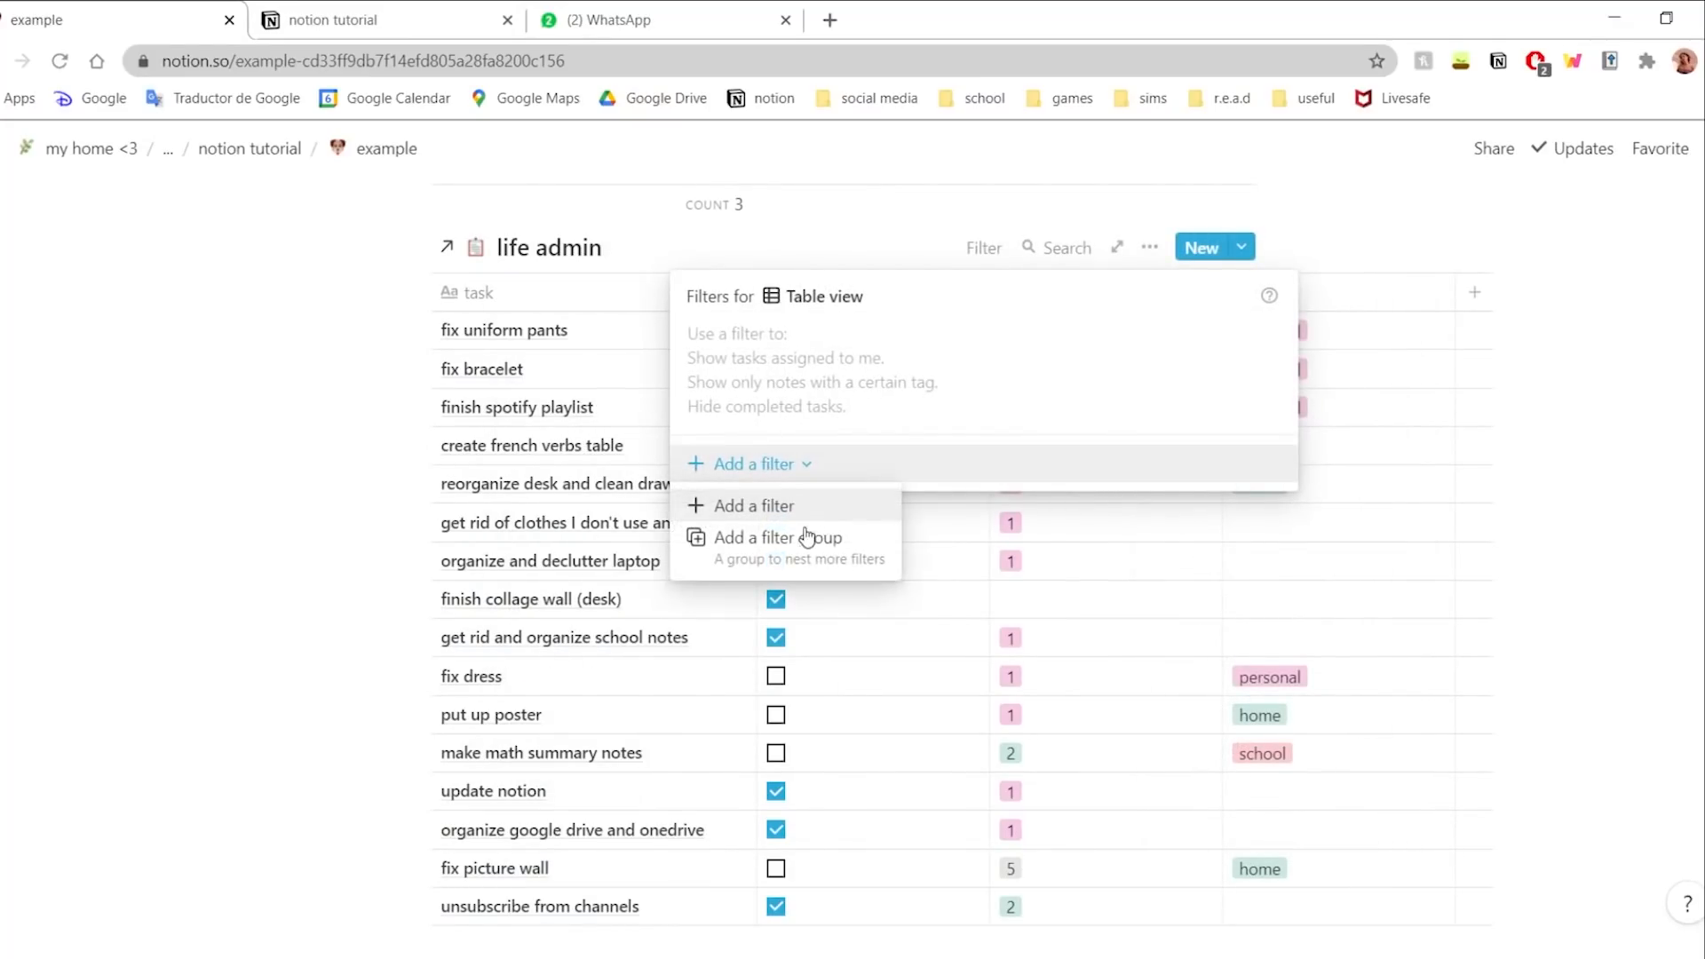
left_click(781, 505)
left_click(989, 357)
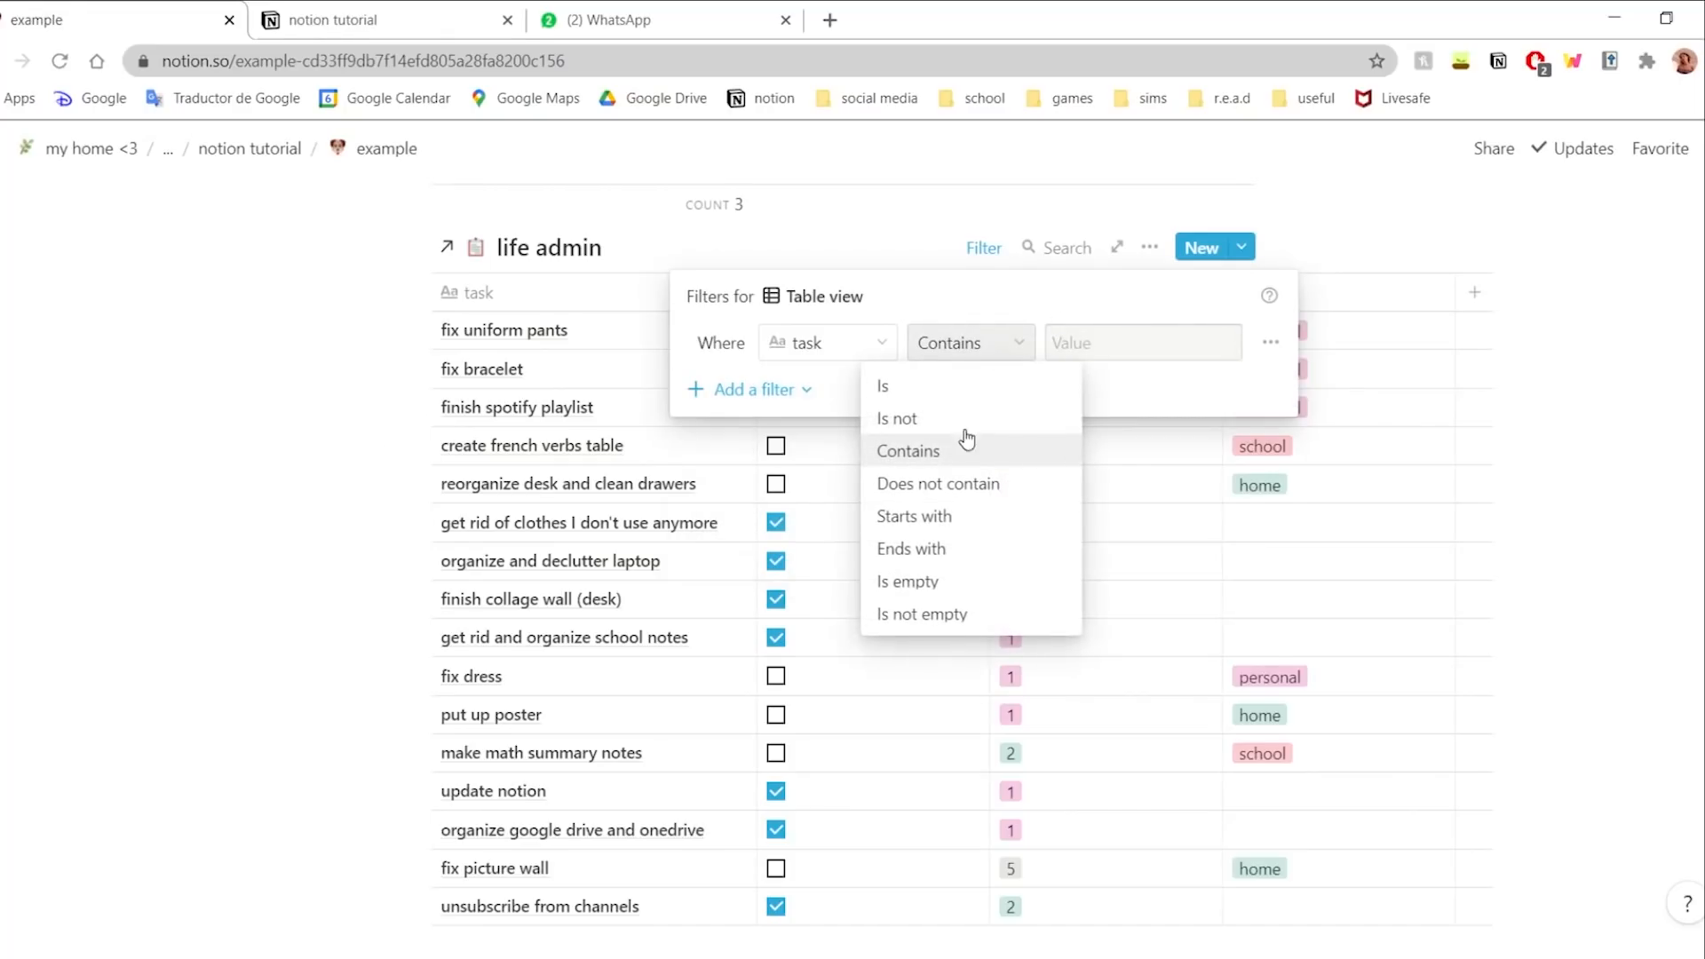
left_click(1078, 348)
left_click(826, 343)
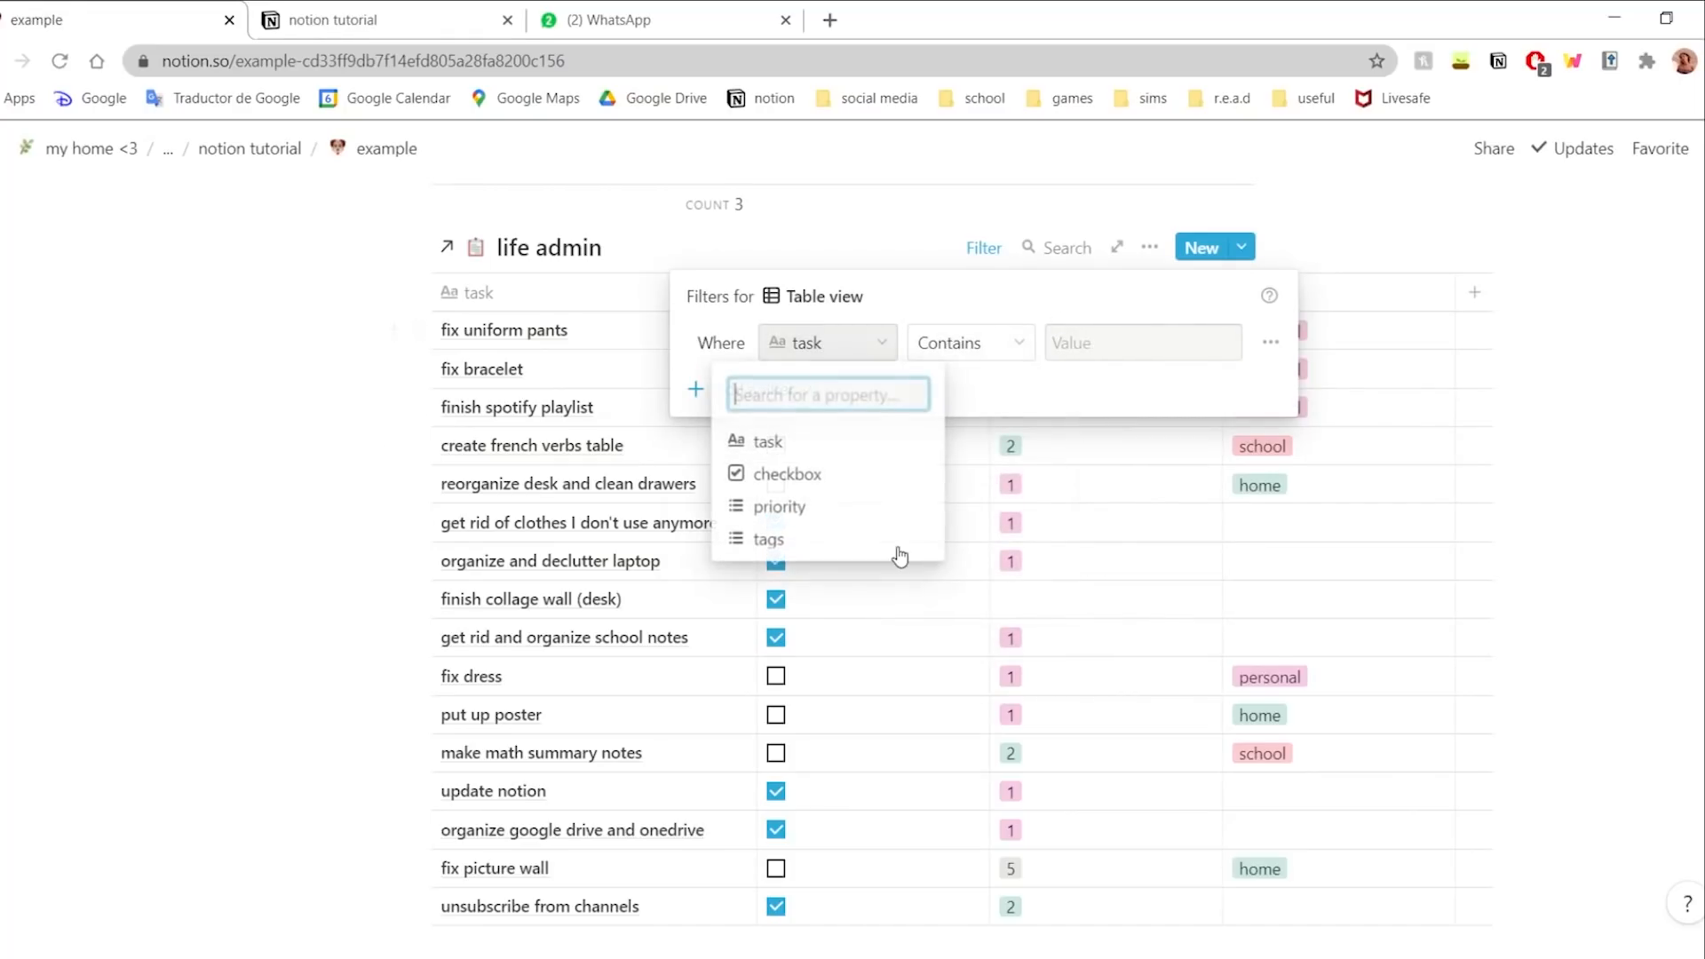
left_click(778, 505)
- Set the life admin priority filter to show only entries containing option 1
left_click(753, 389)
left_click(1126, 358)
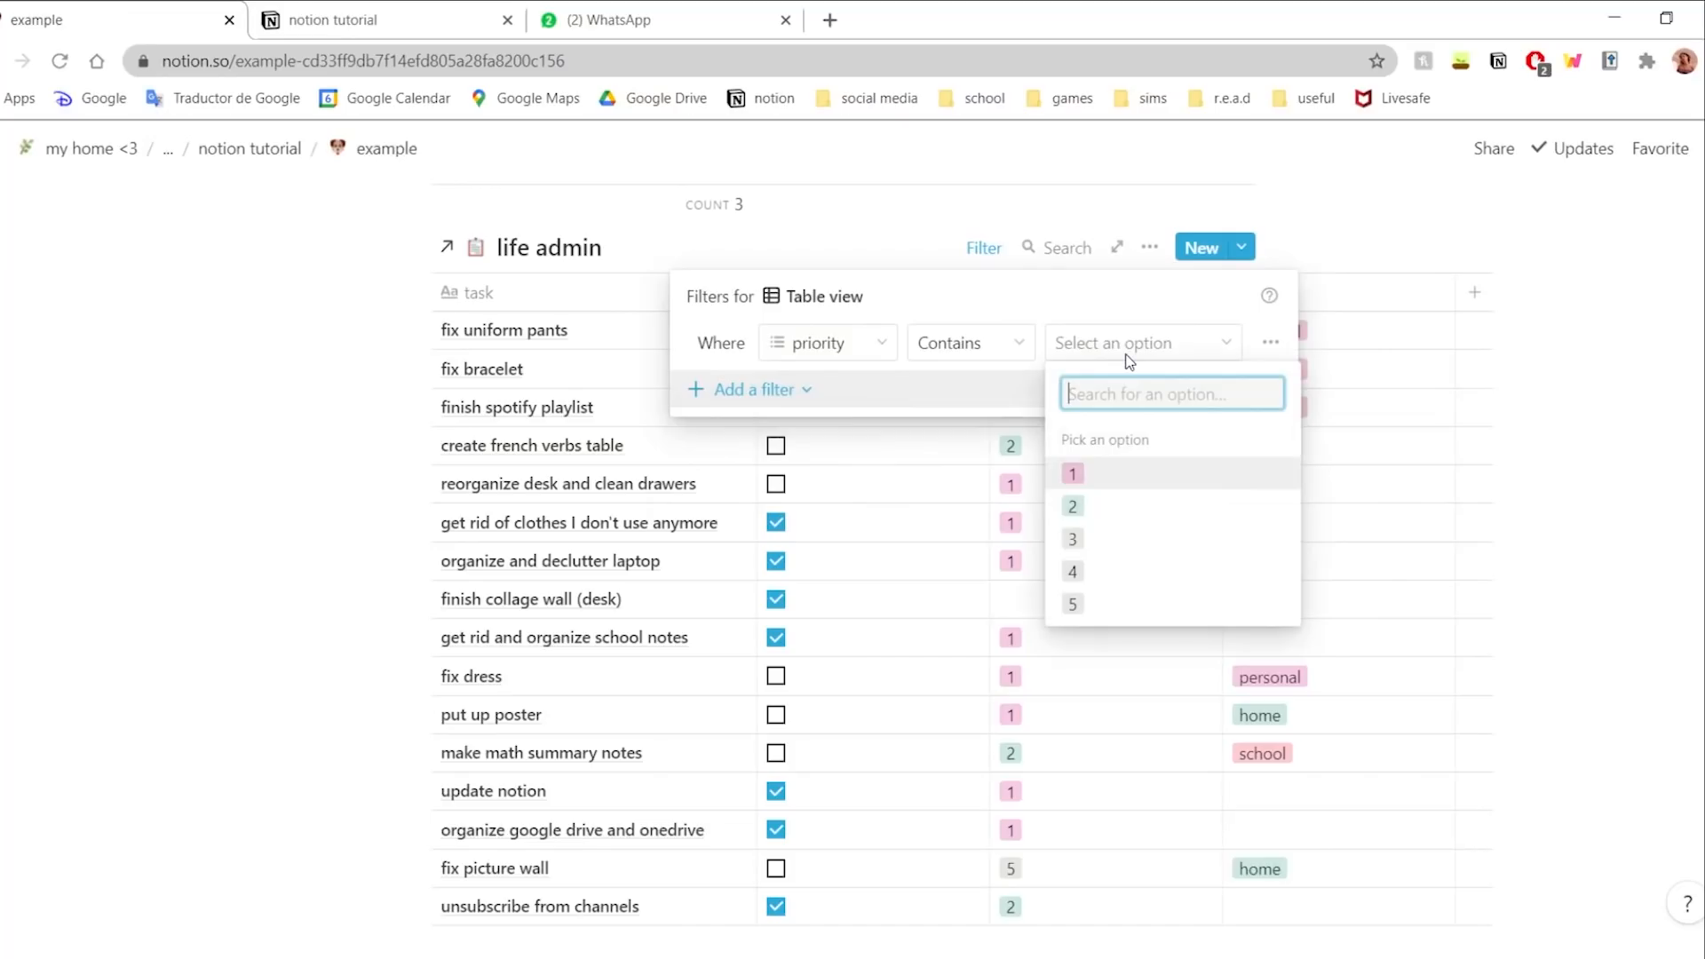
left_click(1126, 360)
left_click(1101, 350)
left_click(1095, 480)
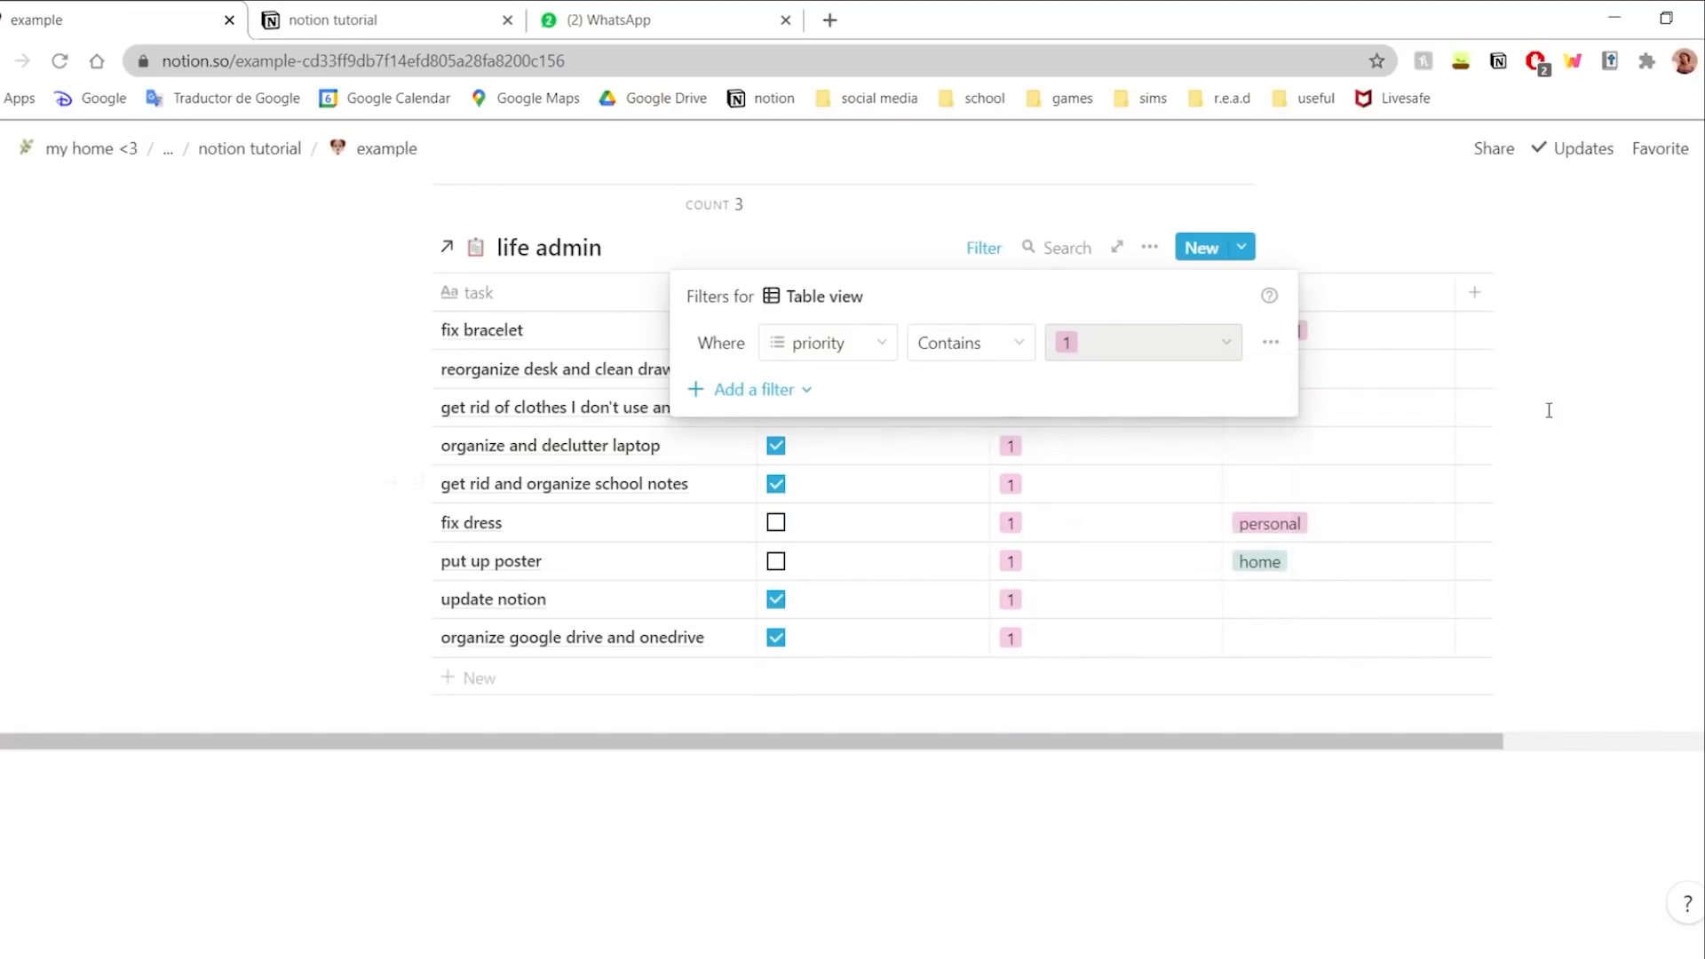
left_click(1069, 244)
- Add a second life admin filter that shows only tasks whose checkbox is unchecked
left_click(1149, 248)
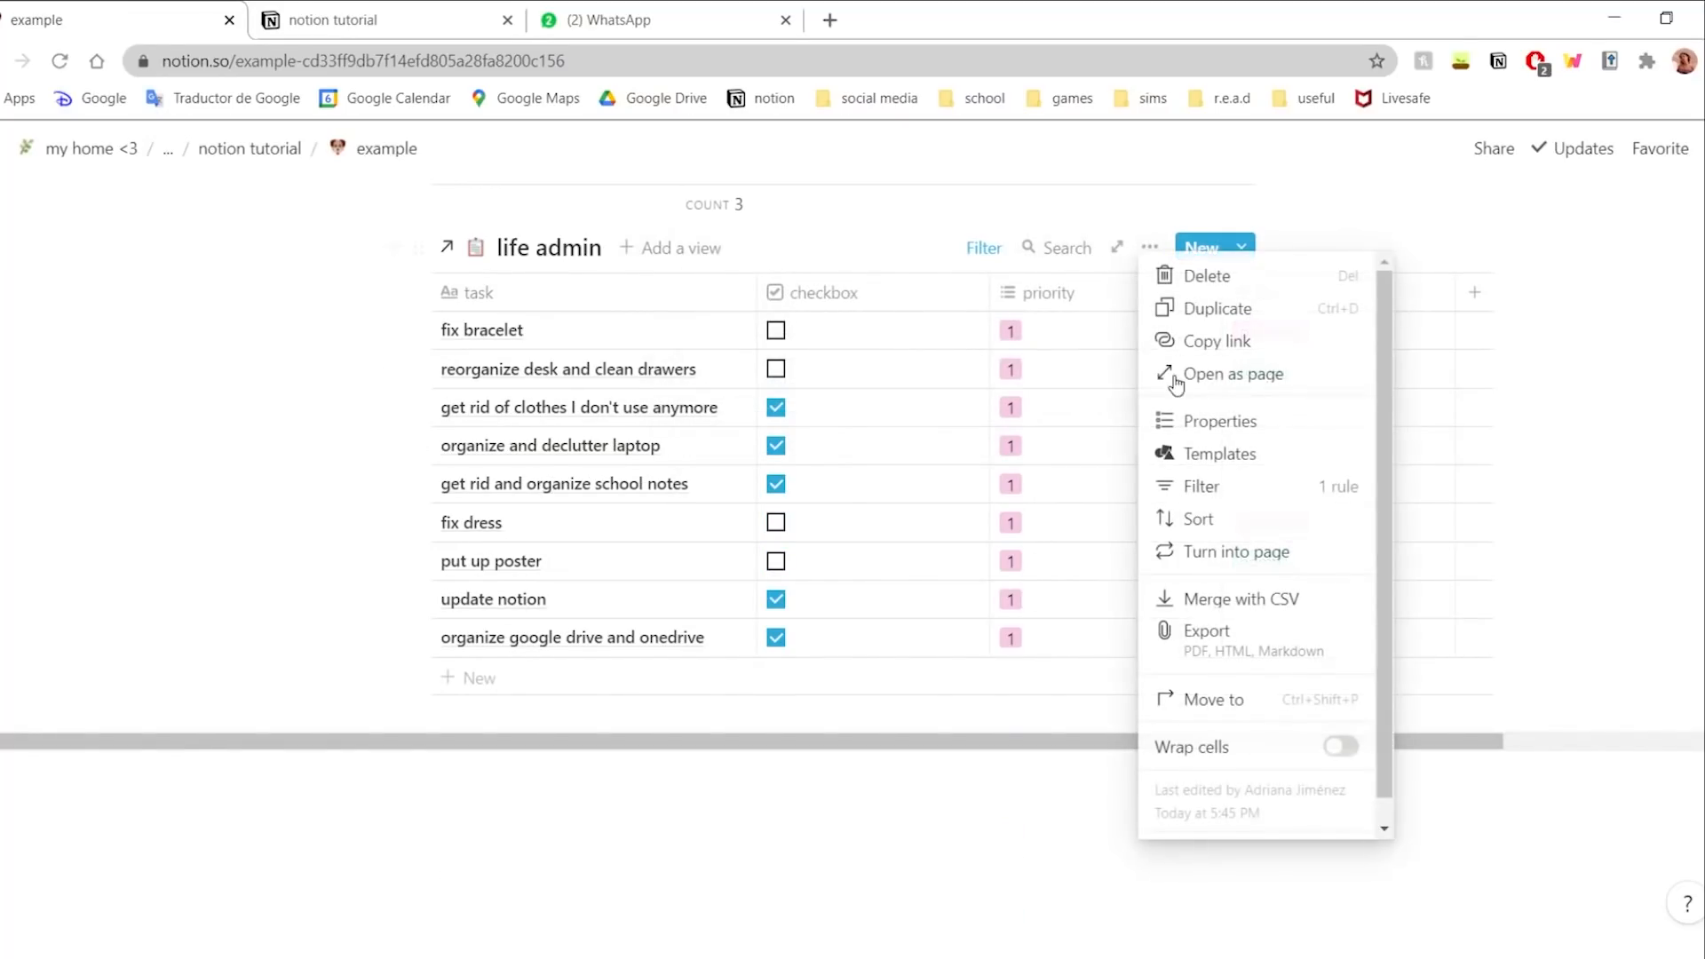
left_click(1200, 486)
left_click(755, 389)
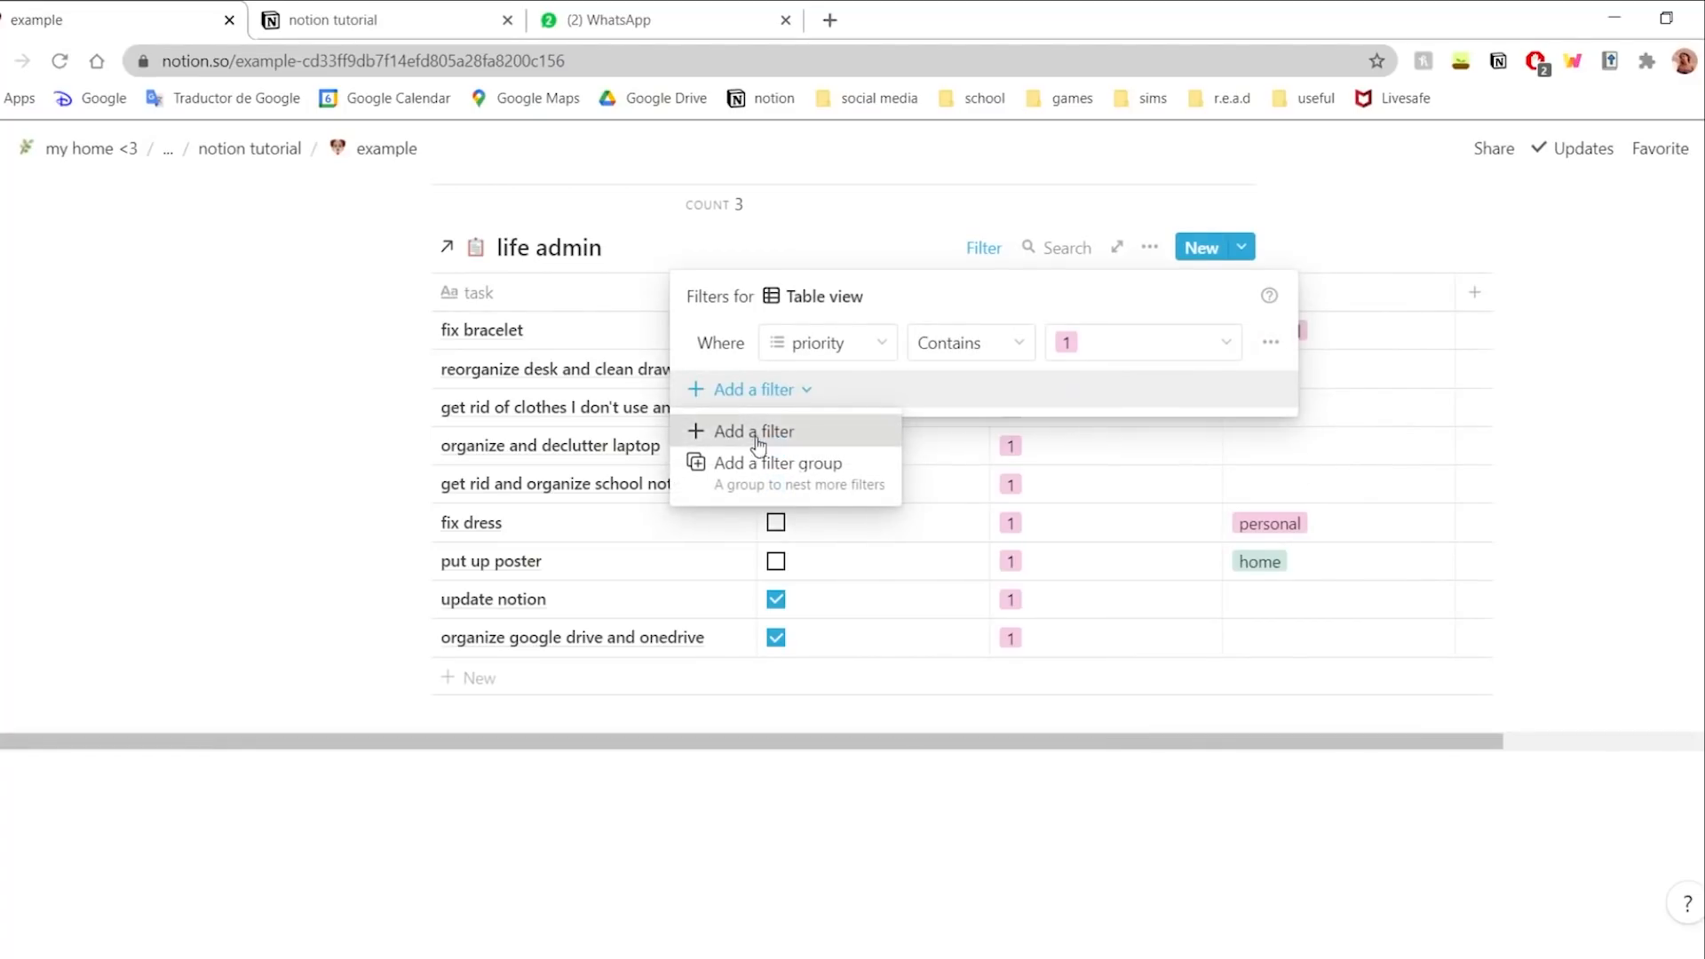
left_click(760, 437)
left_click(853, 391)
left_click(815, 531)
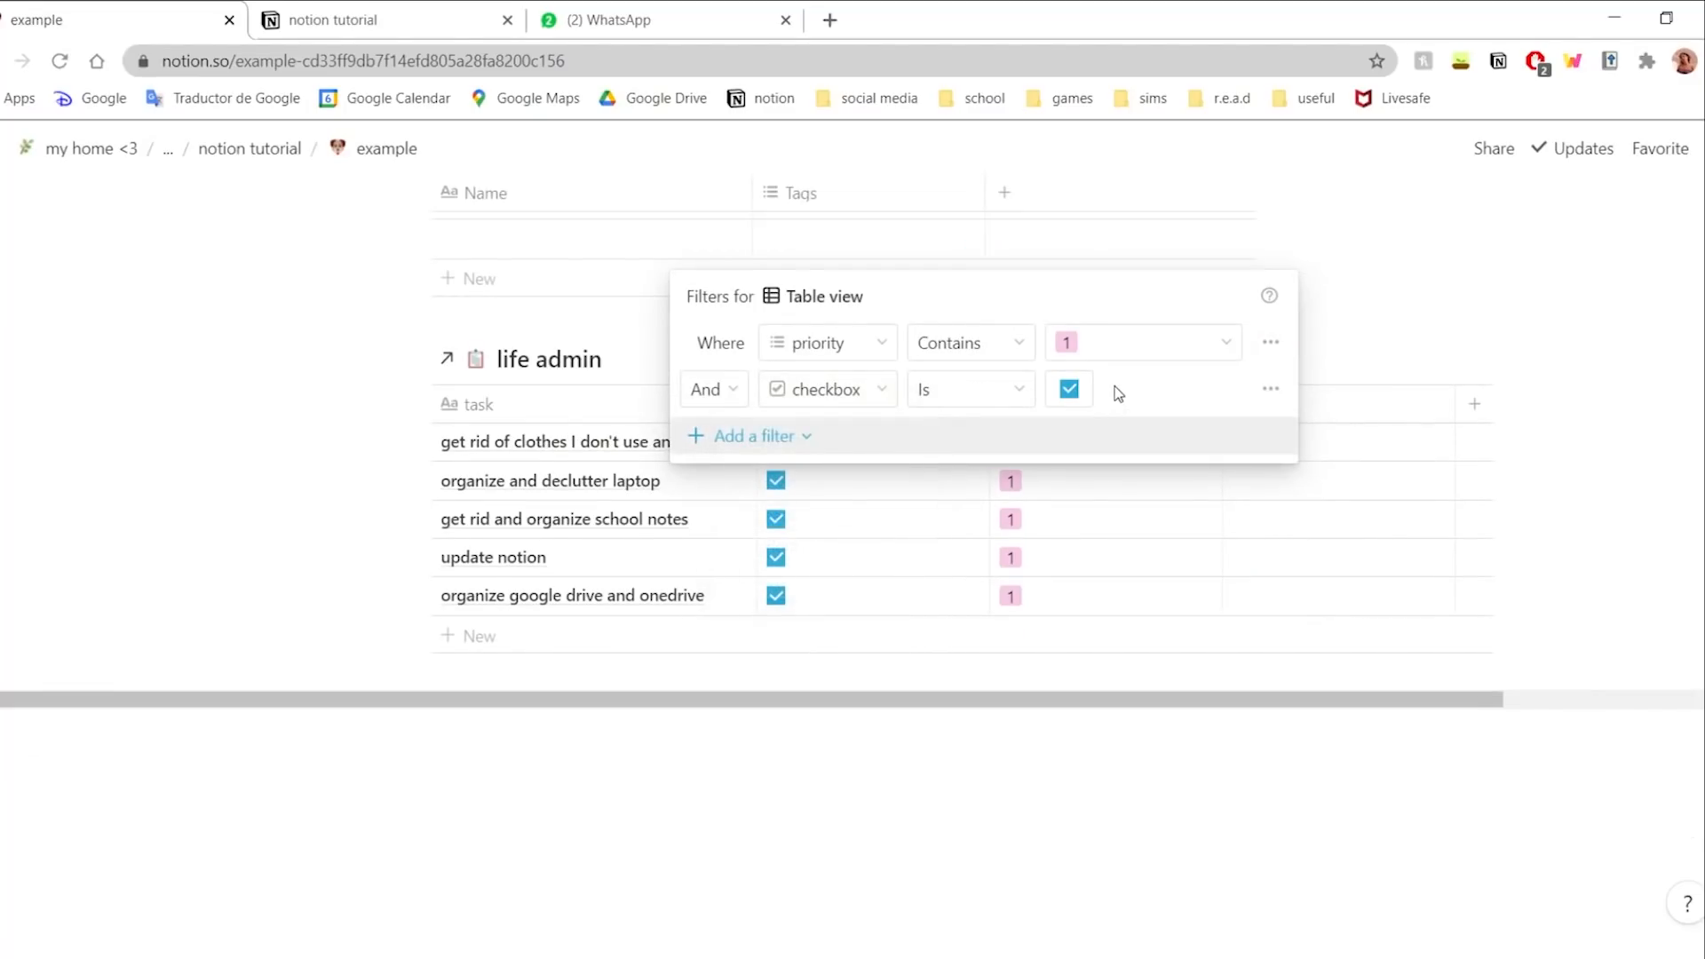
left_click(1065, 390)
left_click(1607, 469)
- Open the original life admin database from its linked copy and view its to do list
scroll(1229, 396, "up", 2)
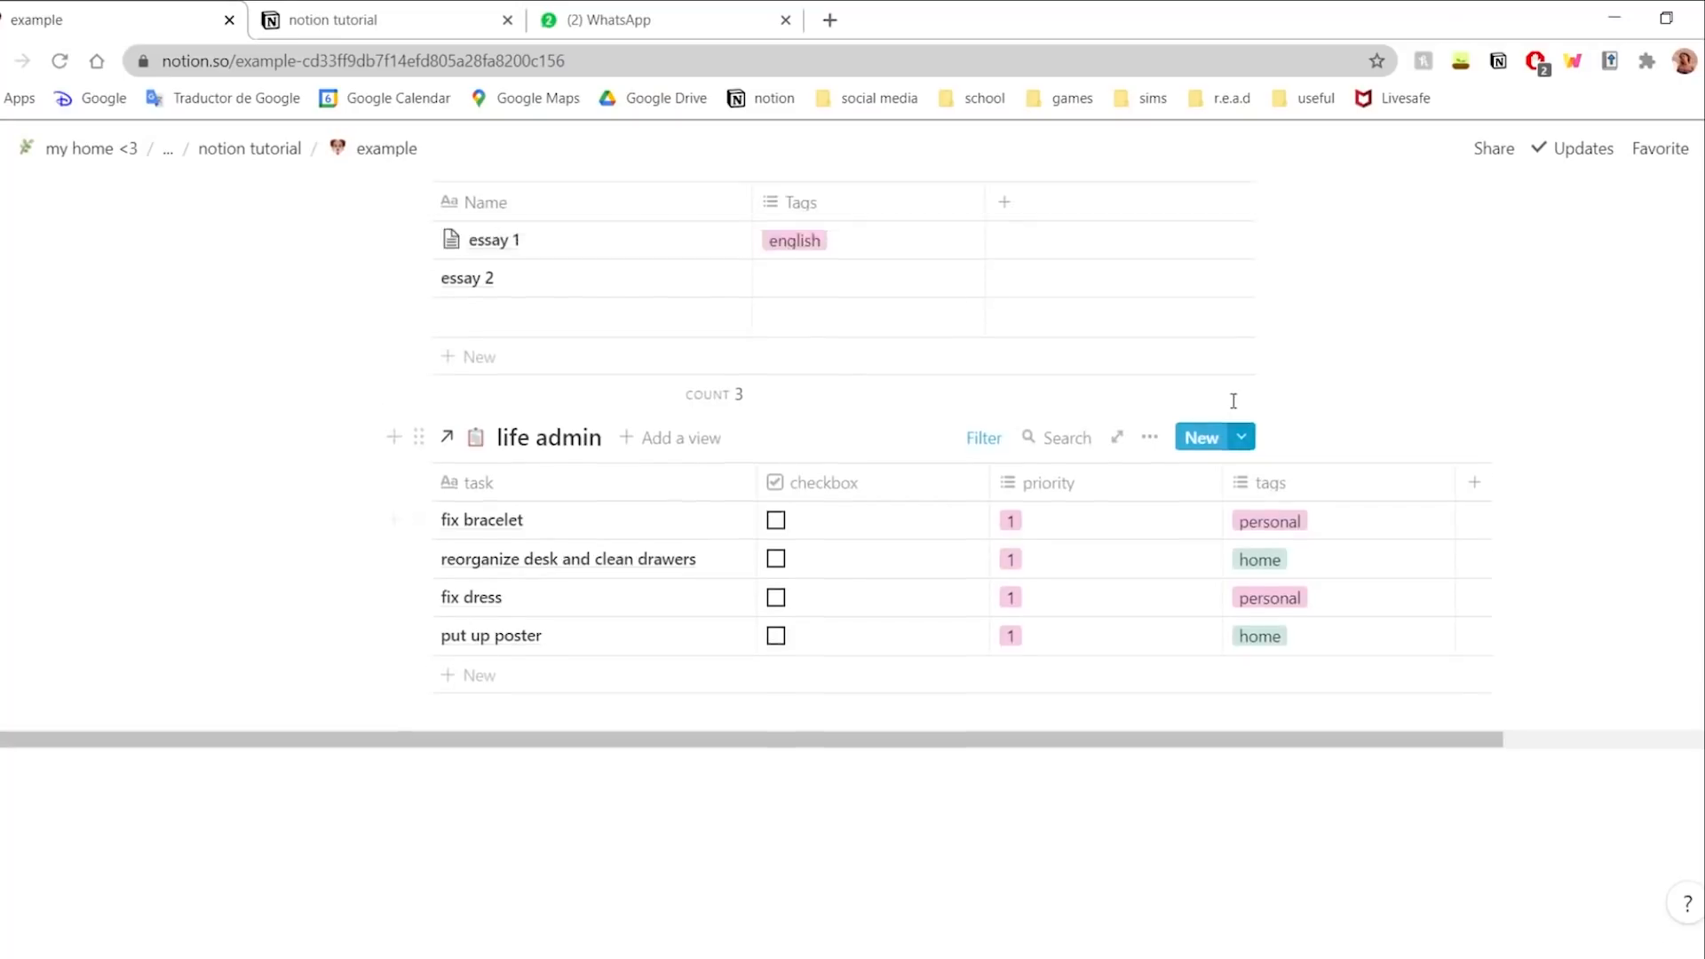
scroll(1237, 441, "down", 2)
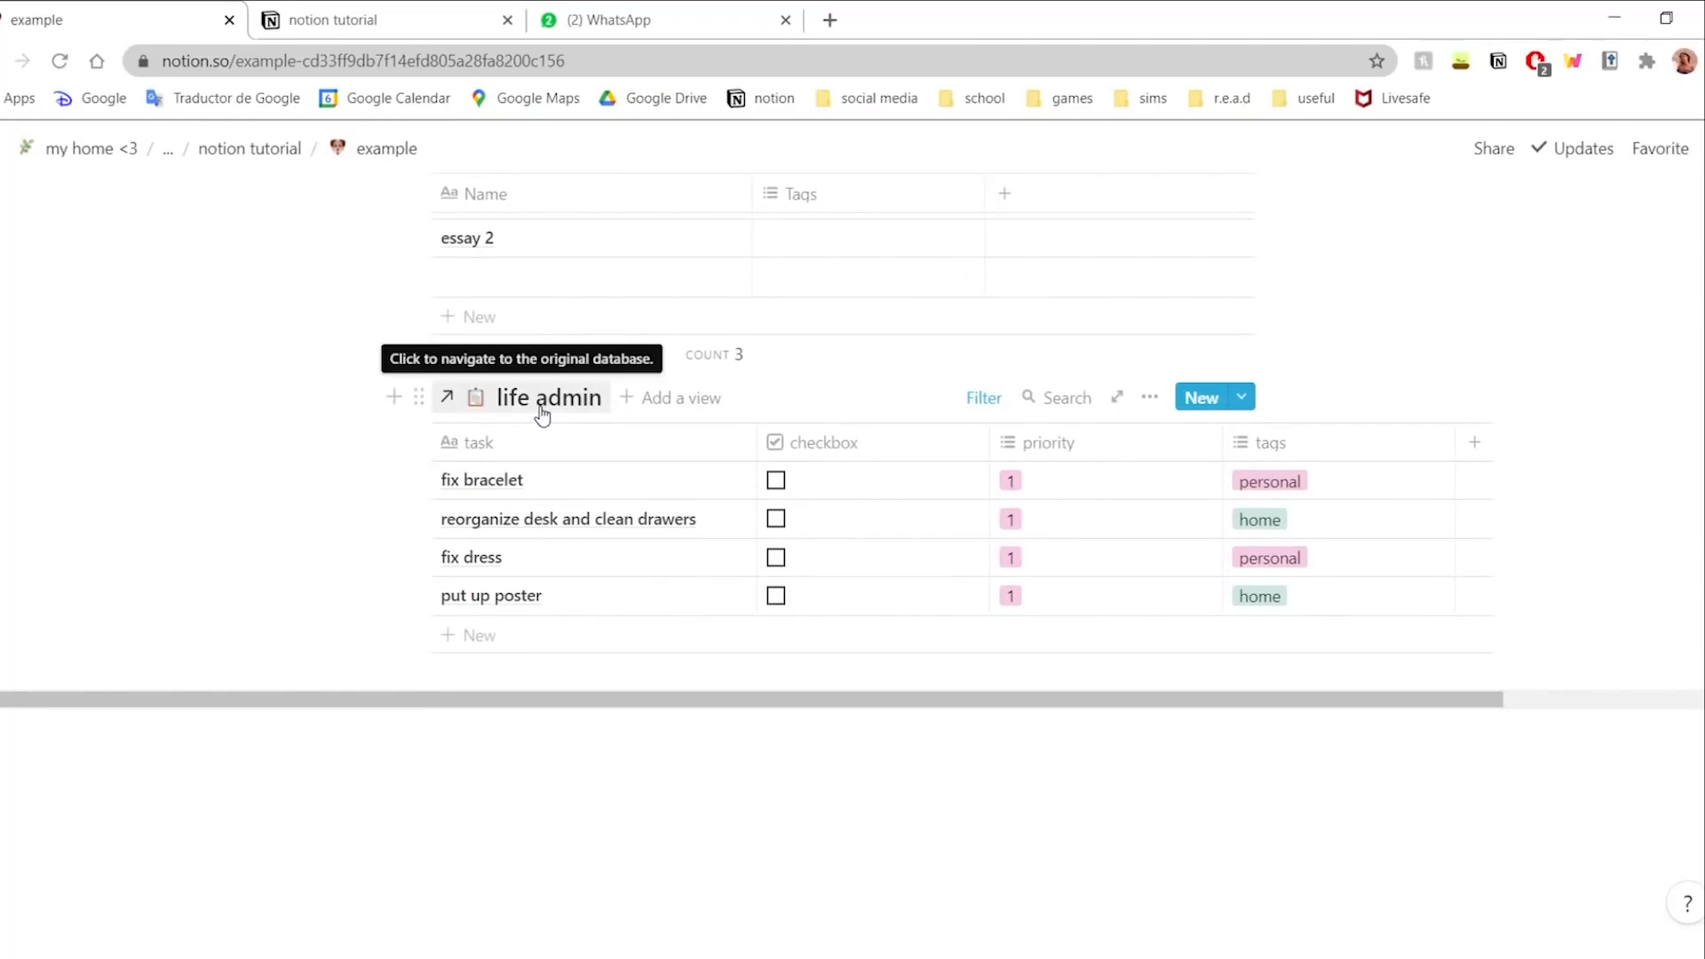
left_click(447, 396)
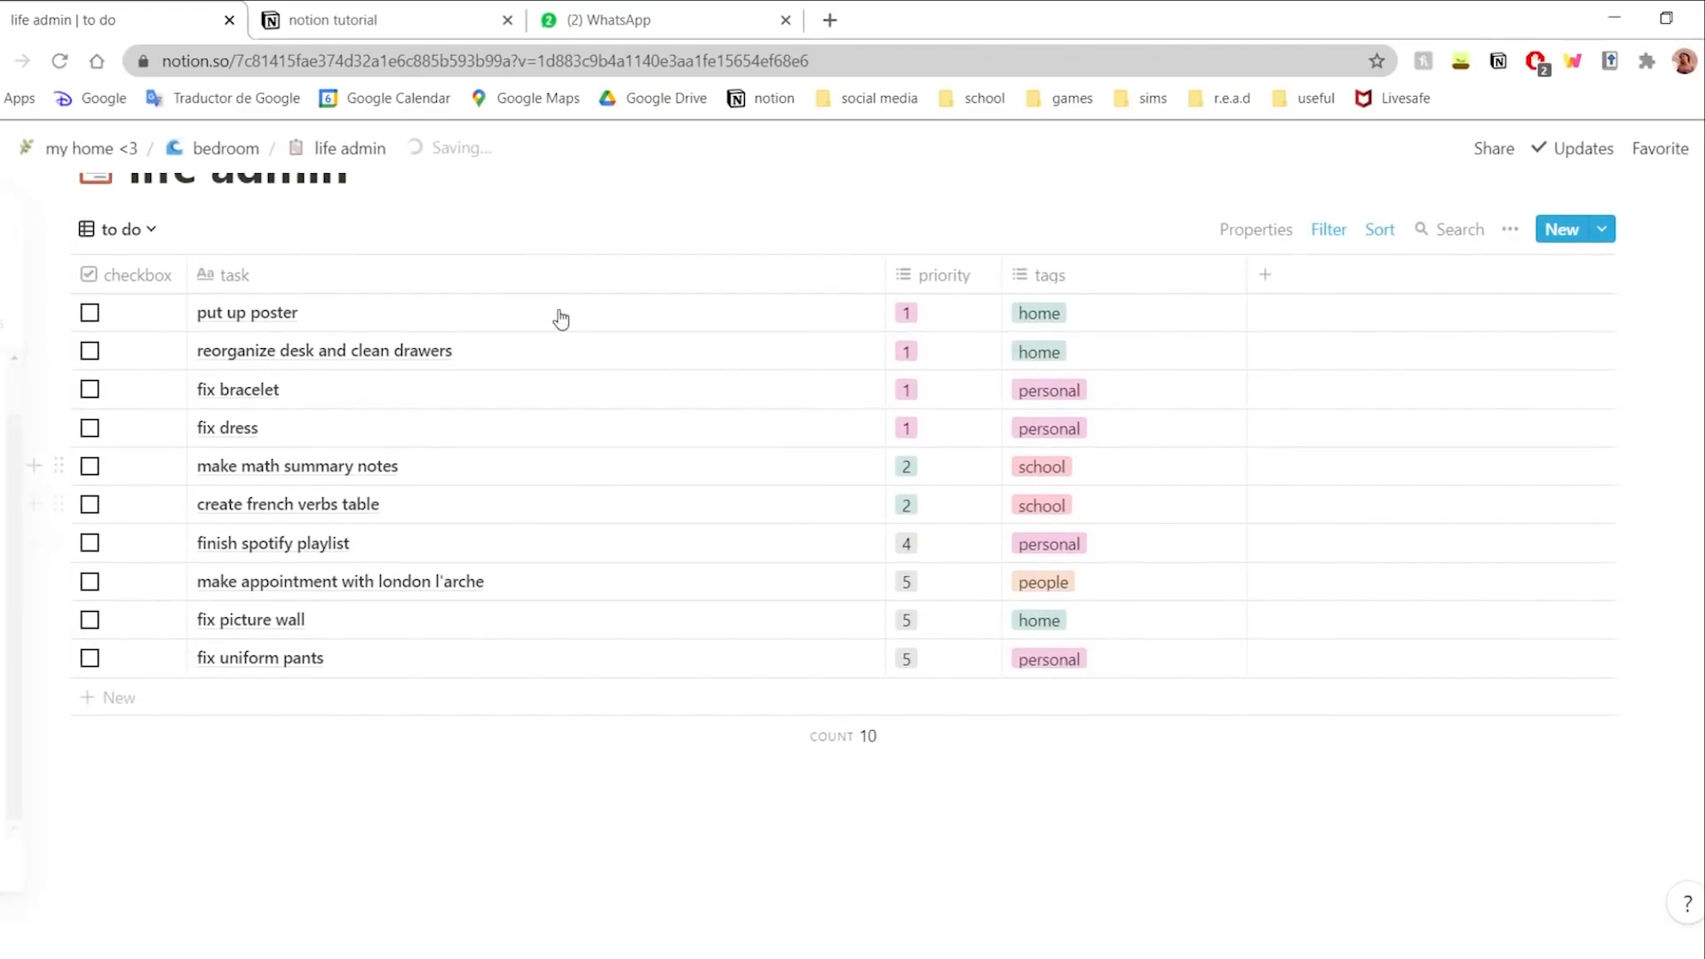
scroll(538, 417, "up", 1)
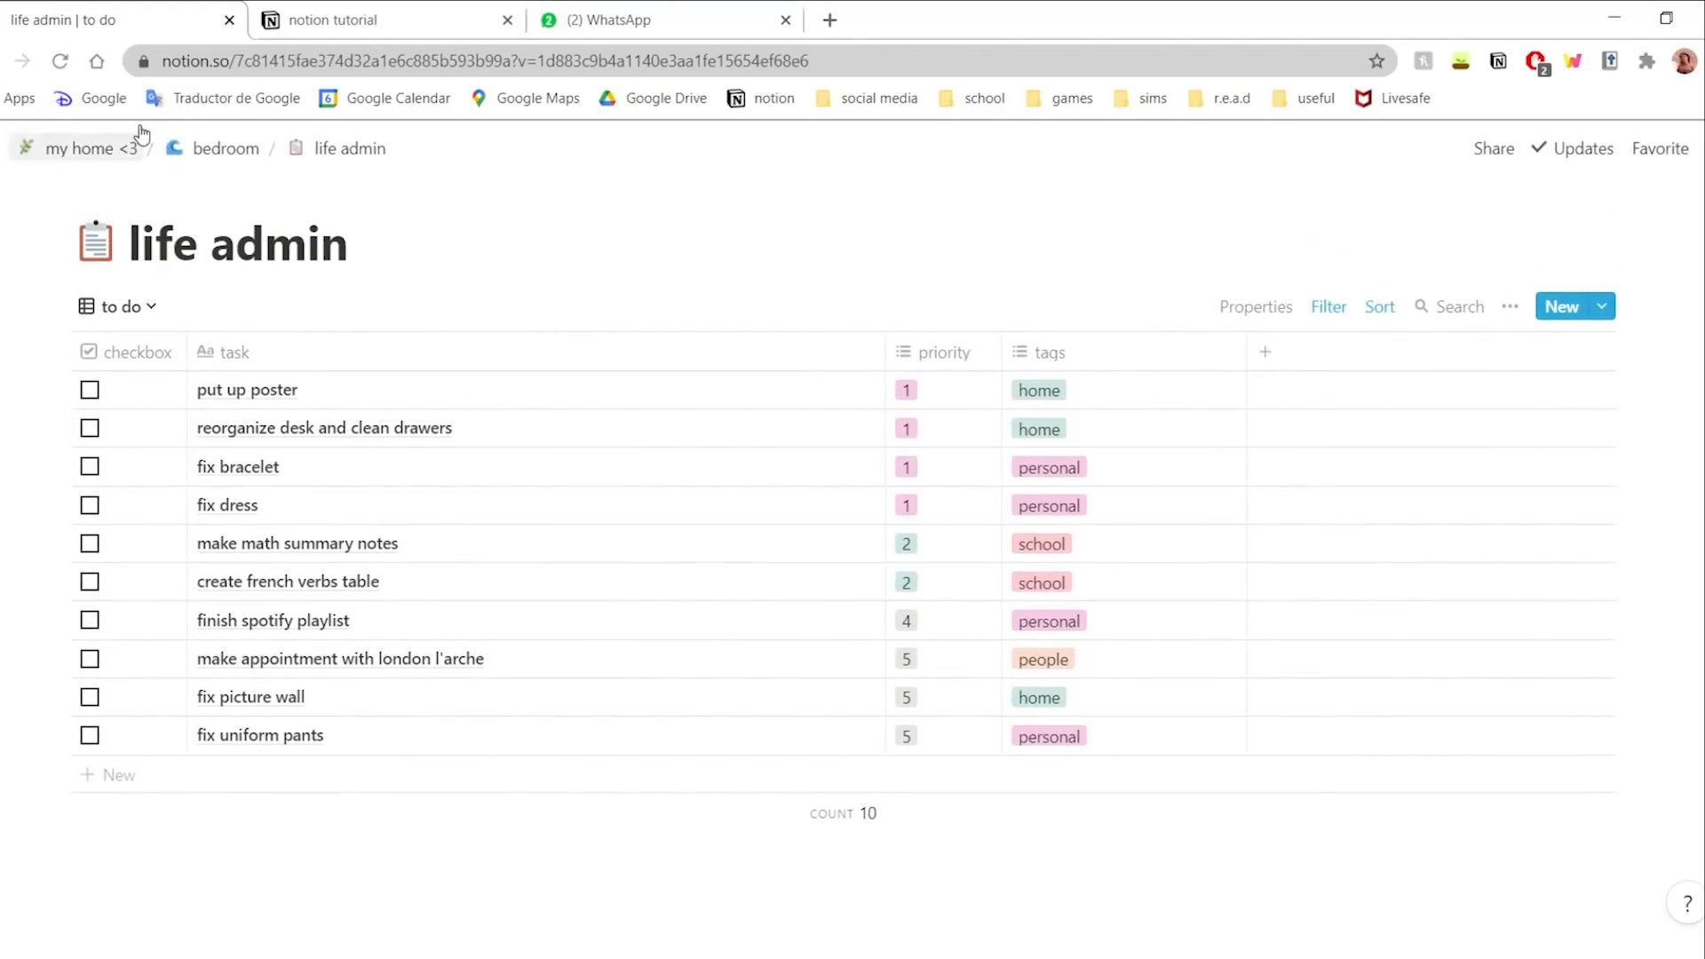
- On the example page, add the small headings "monday", "tuesday" and "wednesday" below the linked life admin table
left_click(637, 789)
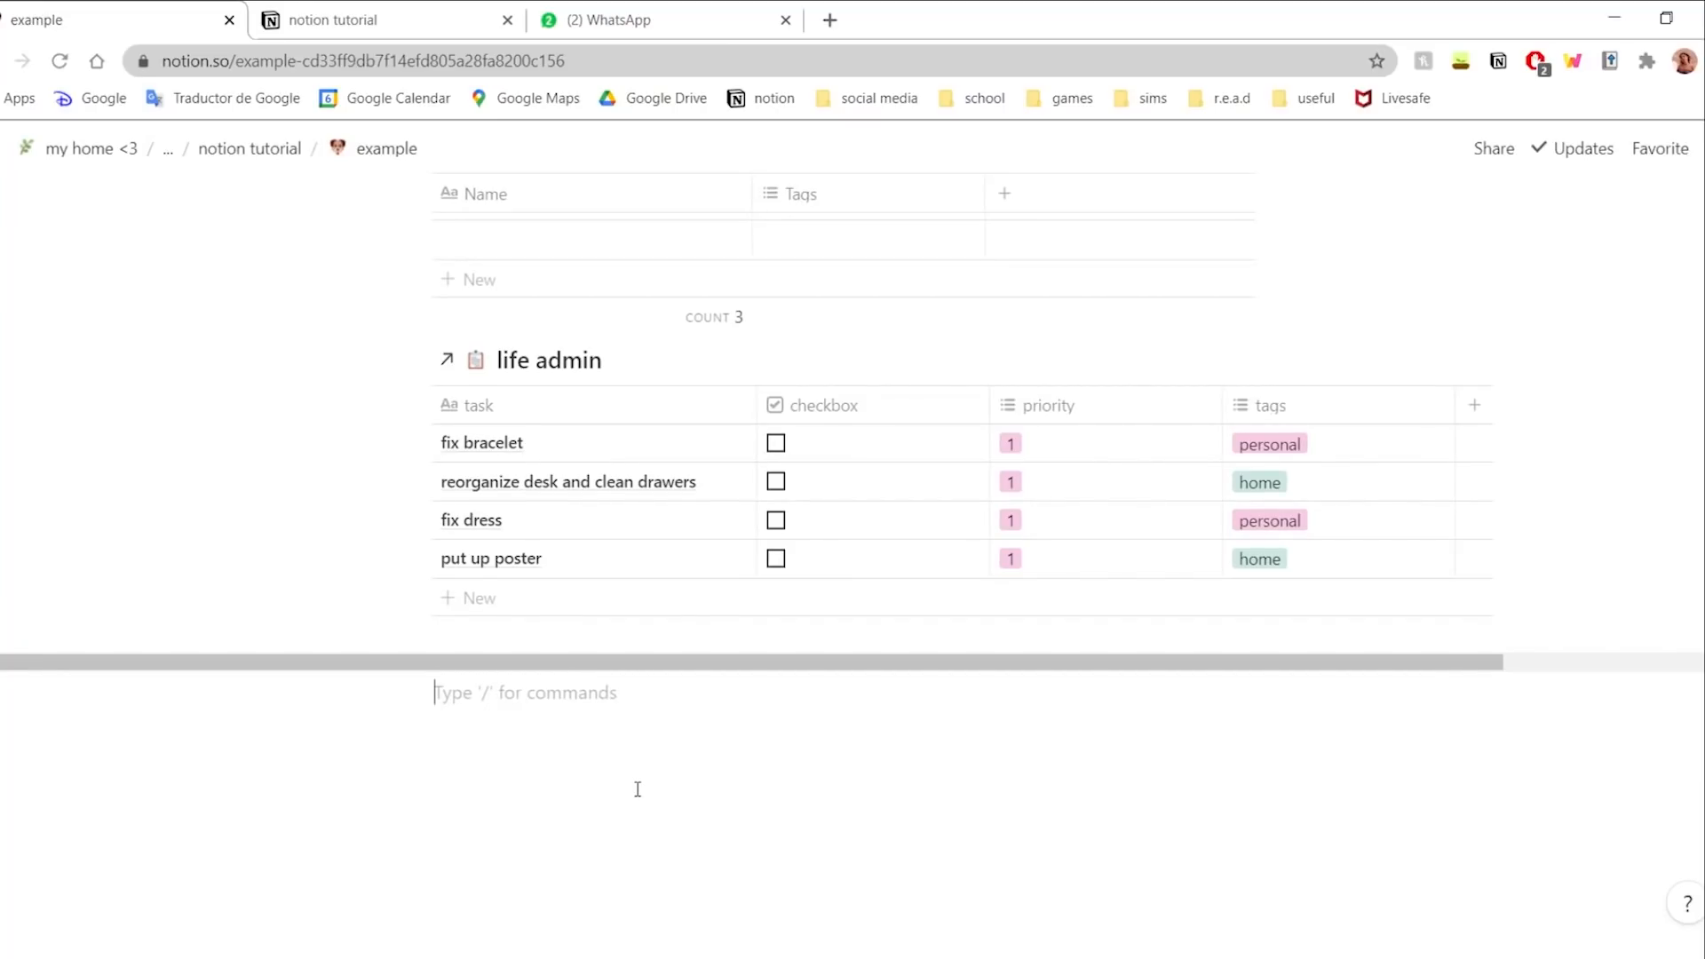
key("Return")
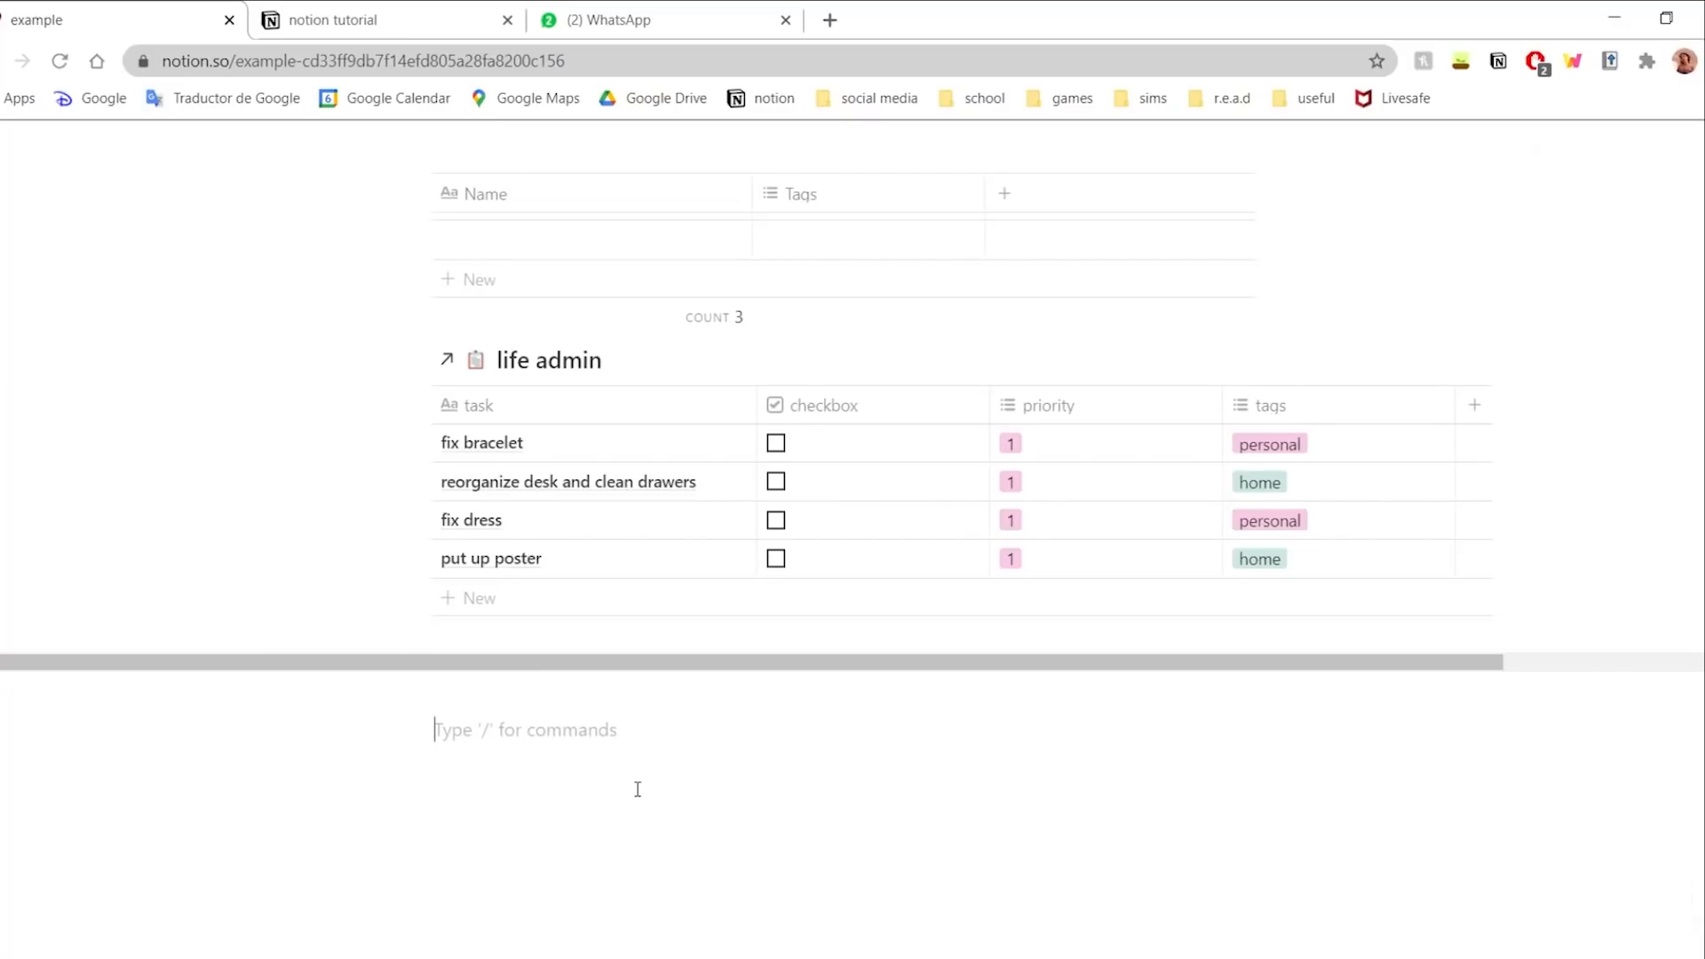
type("monday")
key("ctrl+BackSpace")
type("###")
key("Return")
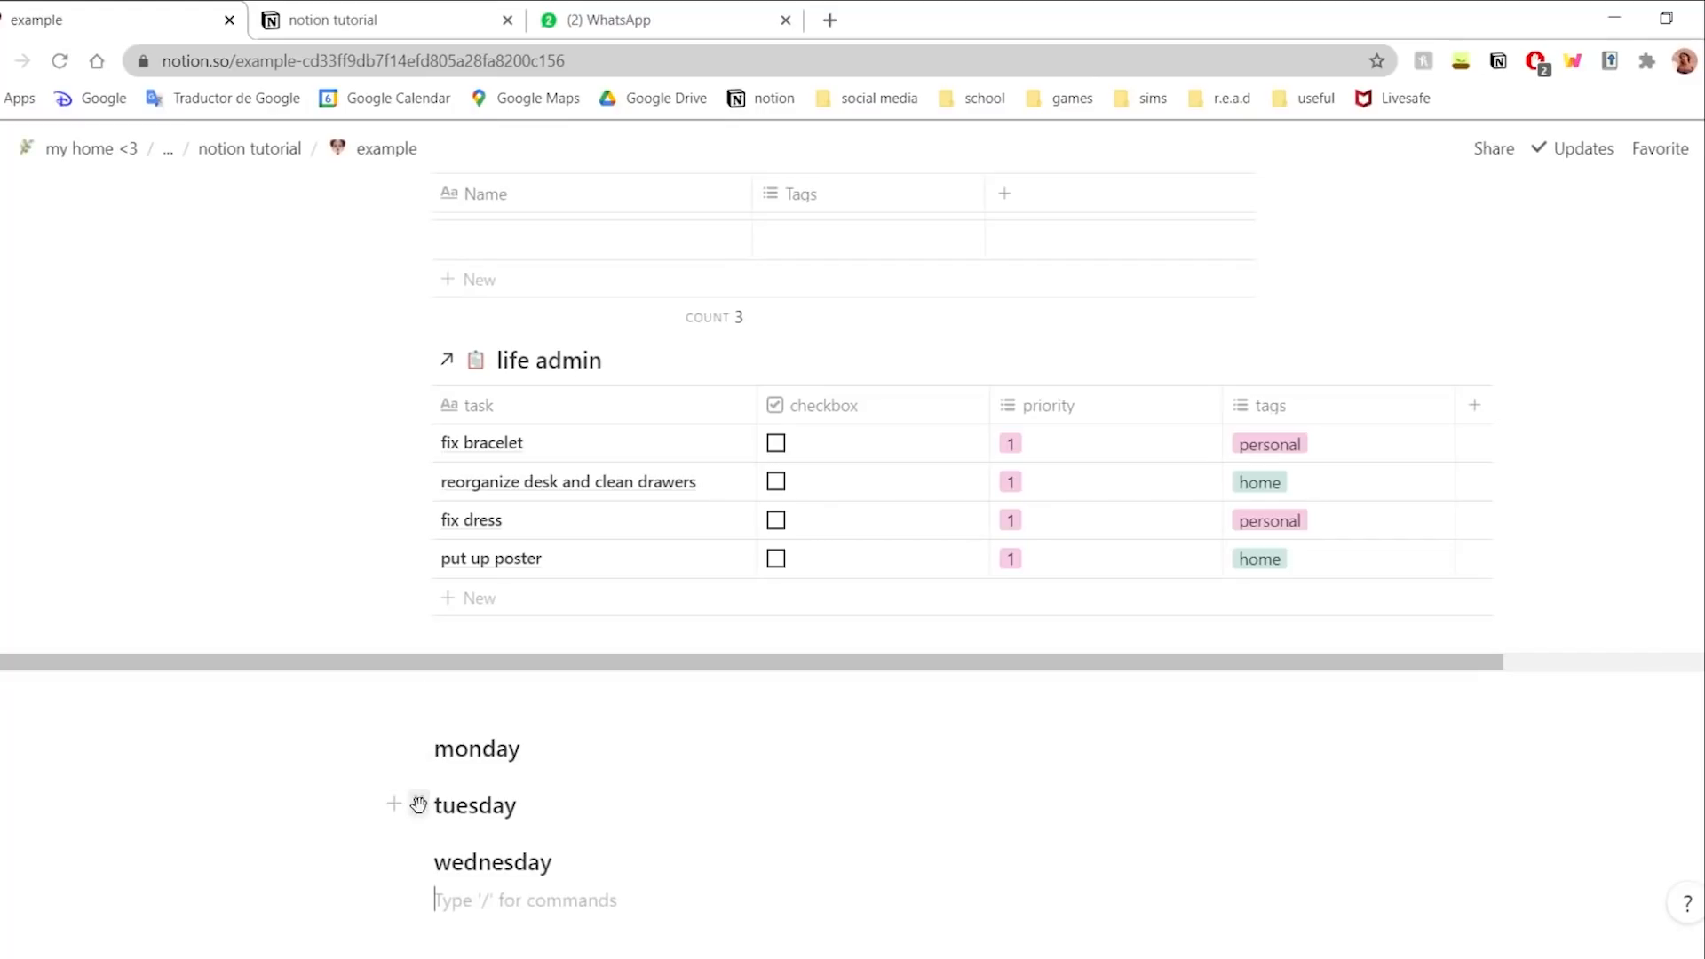
- Arrange the tuesday and wednesday headings as columns beside monday and widen the monday column
left_click_drag(409, 805, 1293, 739)
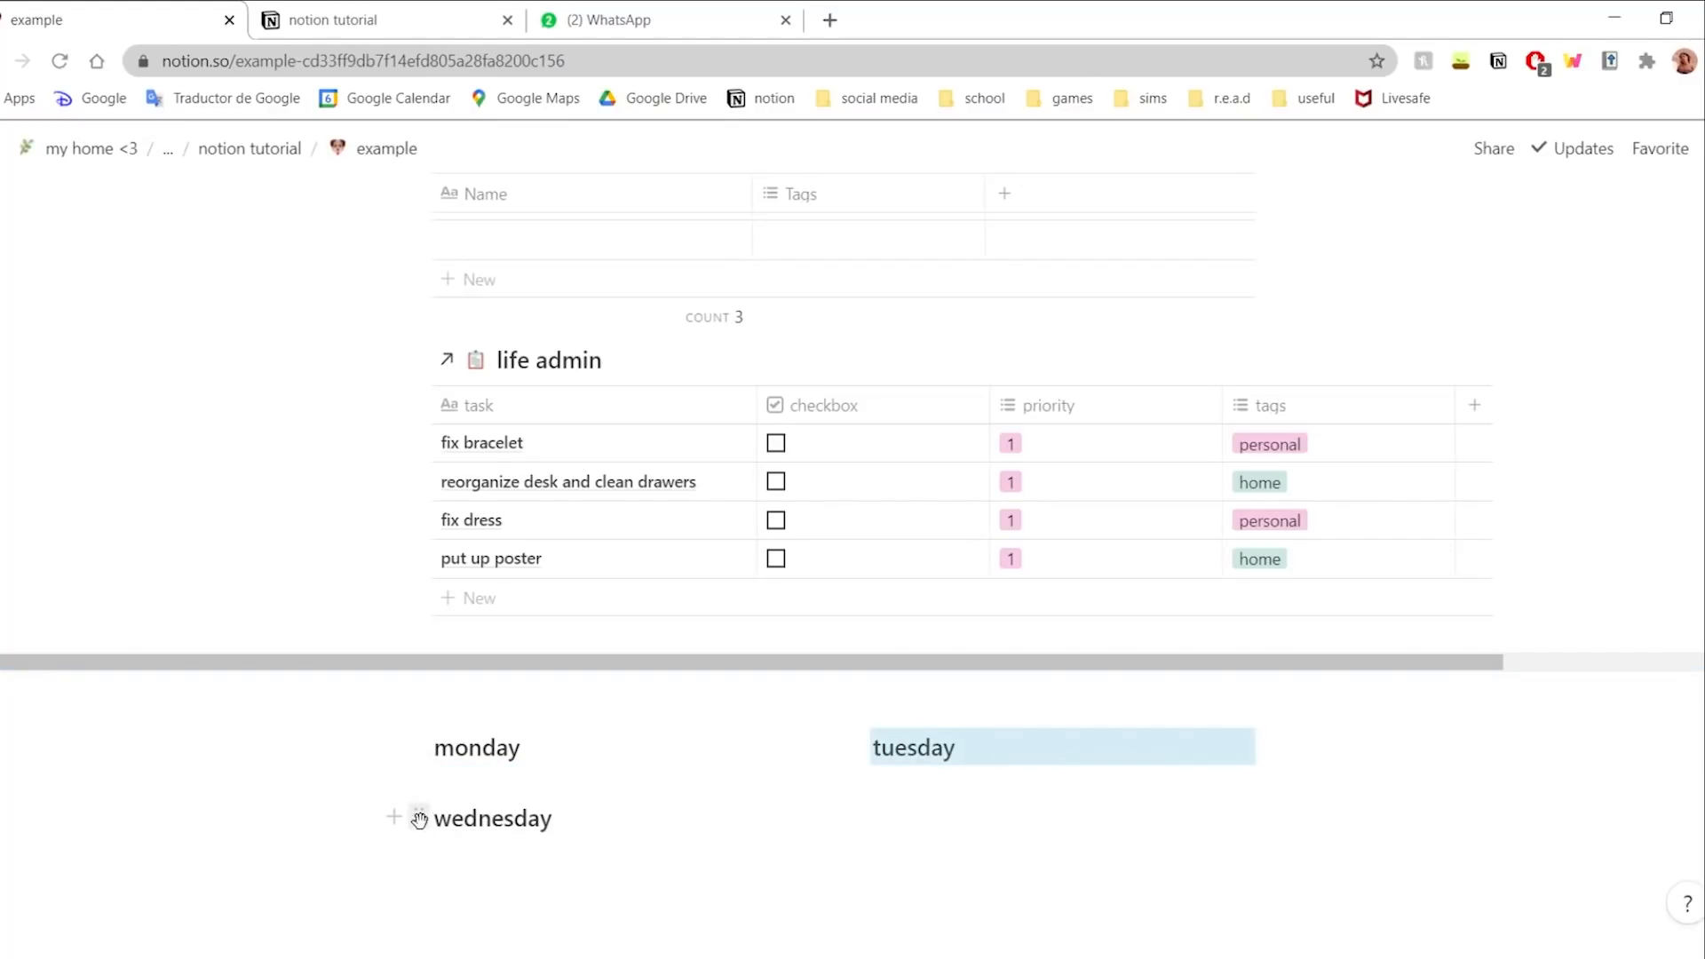
left_click_drag(419, 819, 1435, 746)
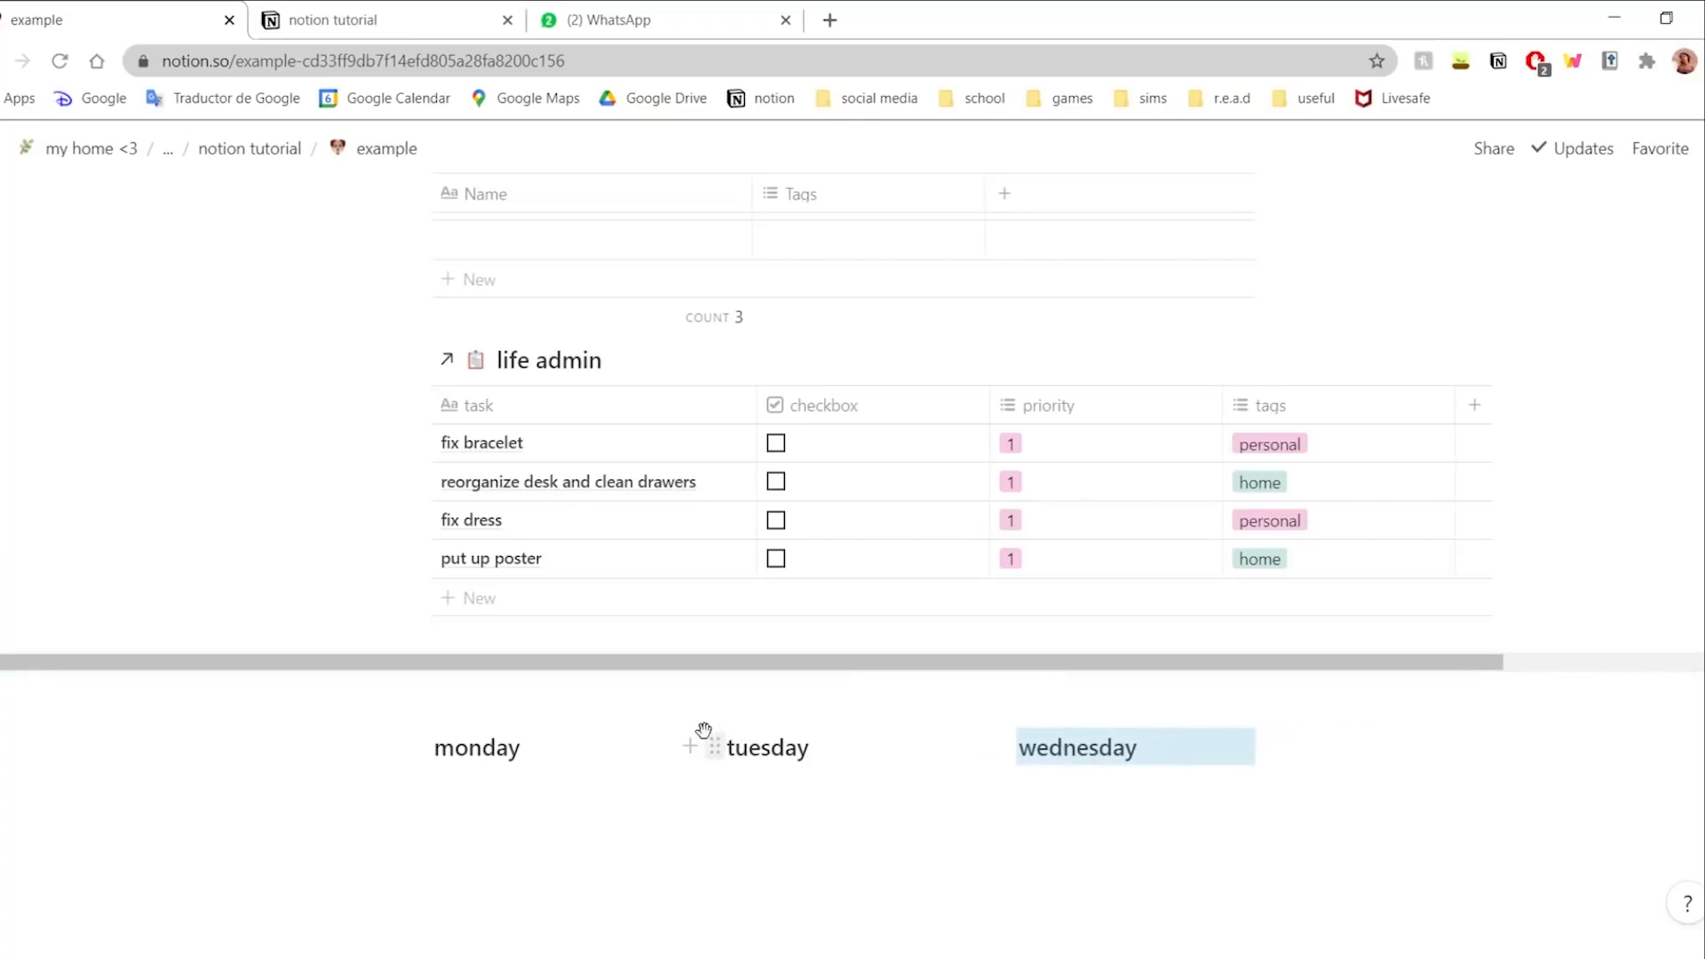
left_click_drag(701, 720, 969, 716)
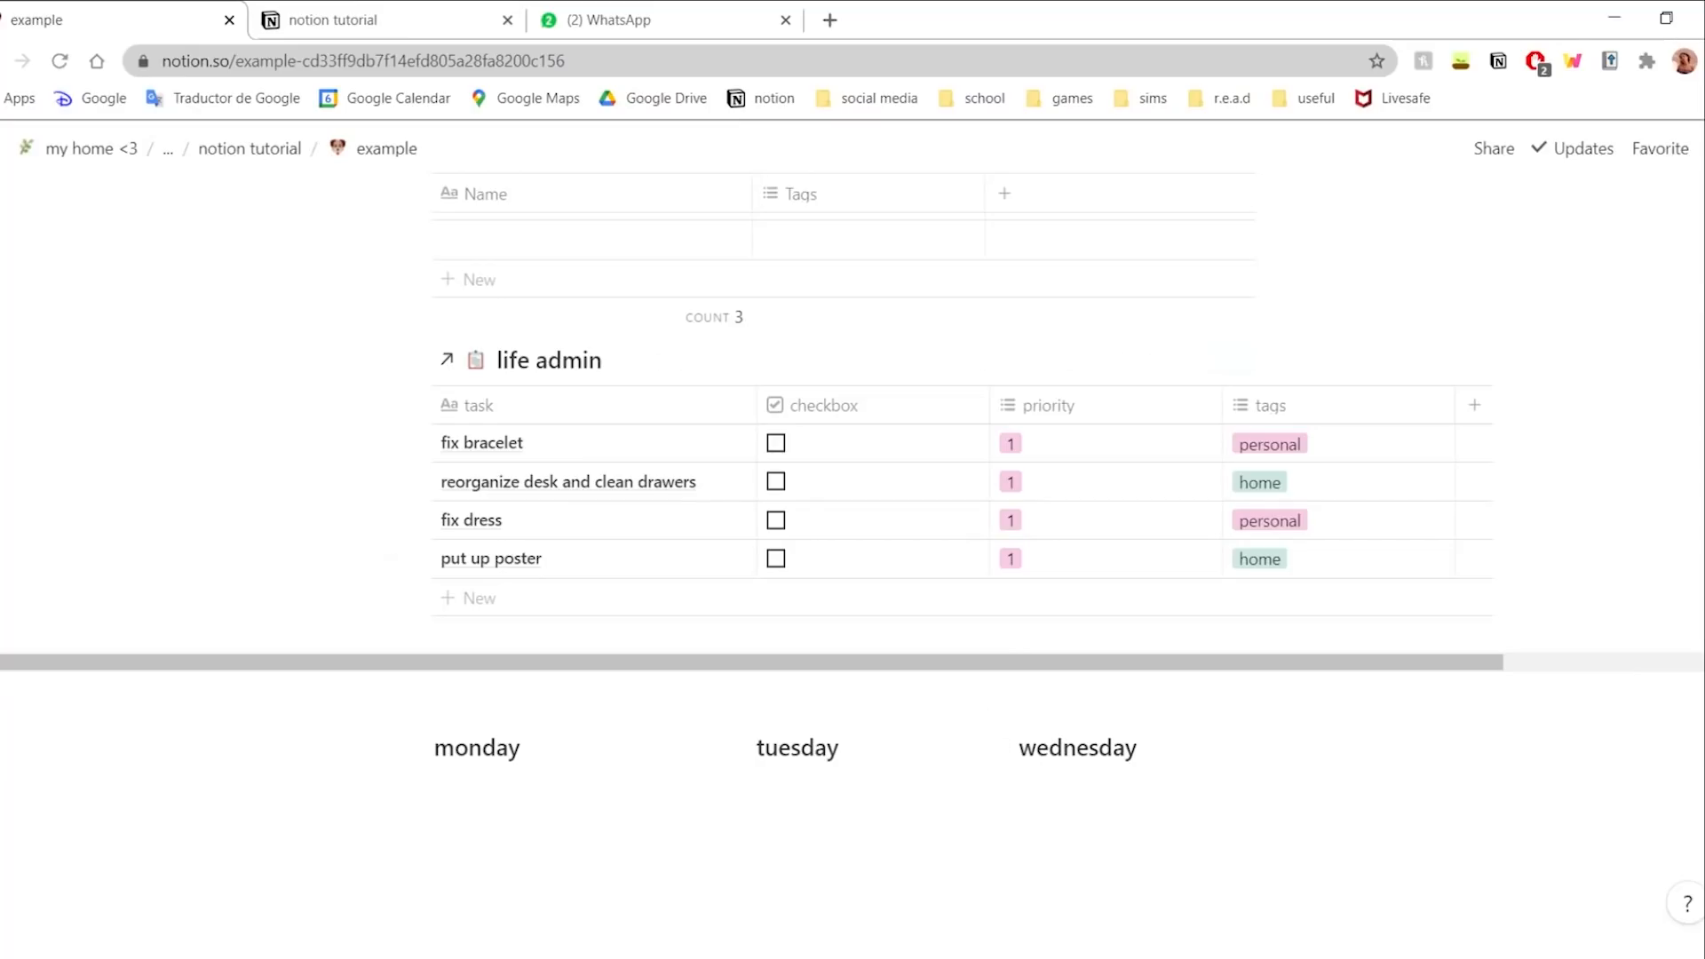
- Switch the example page to full width and return to the area below the weekday columns
left_click(1694, 148)
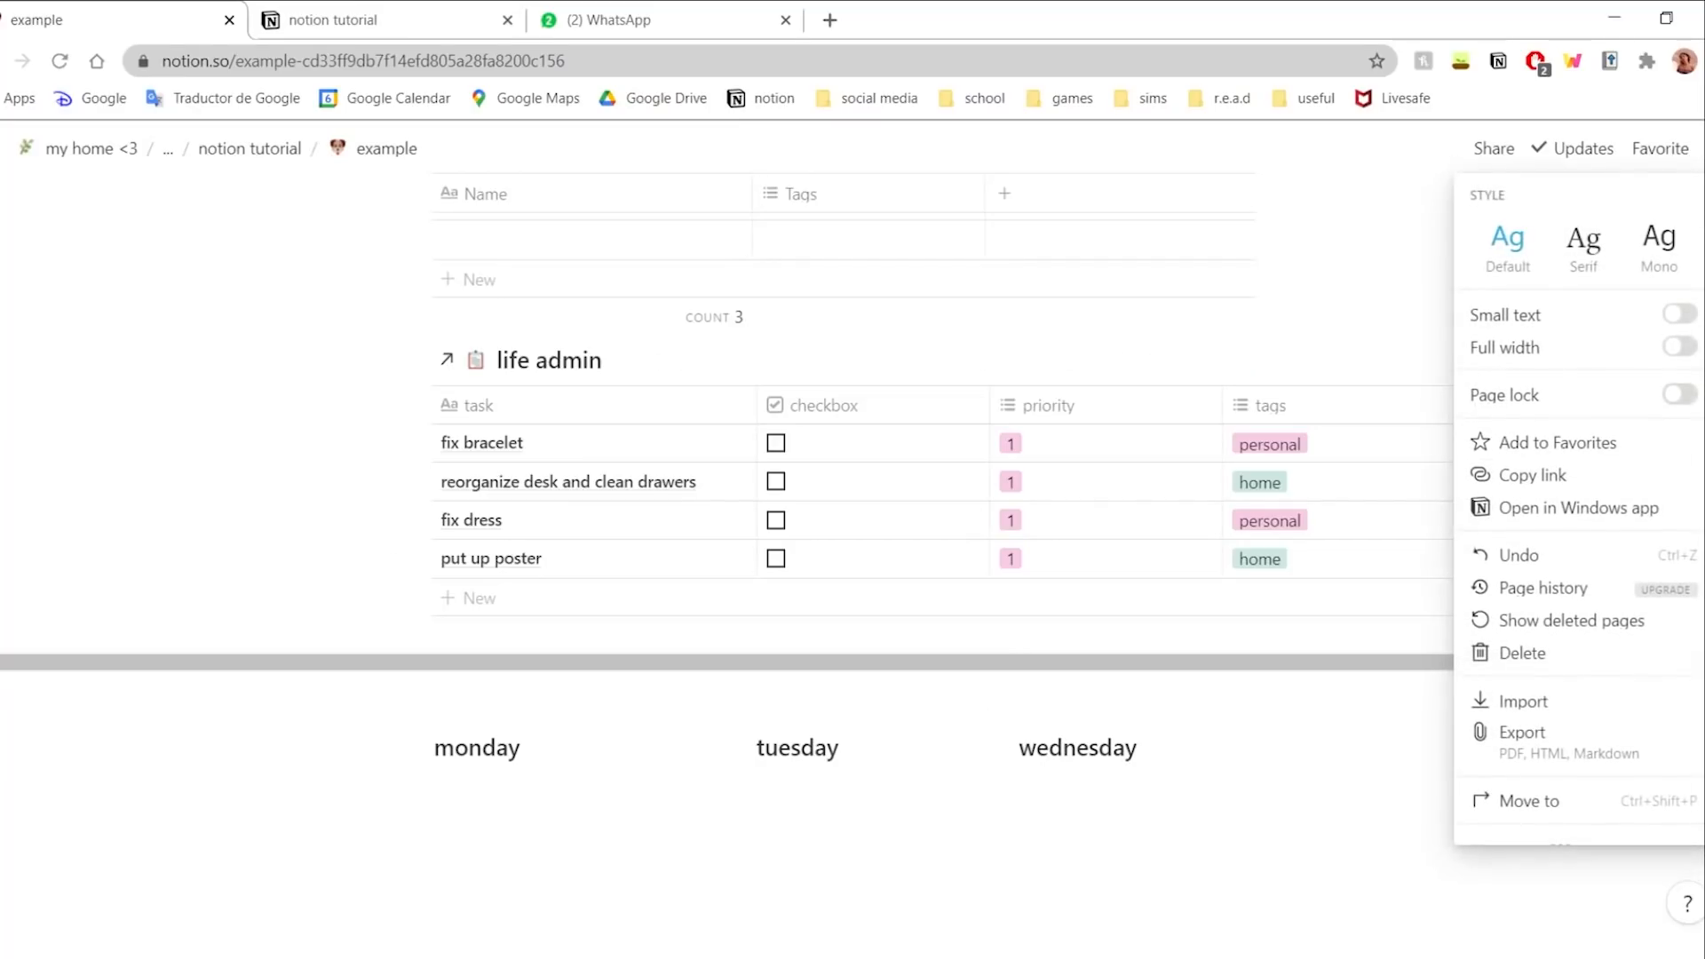
left_click(1680, 348)
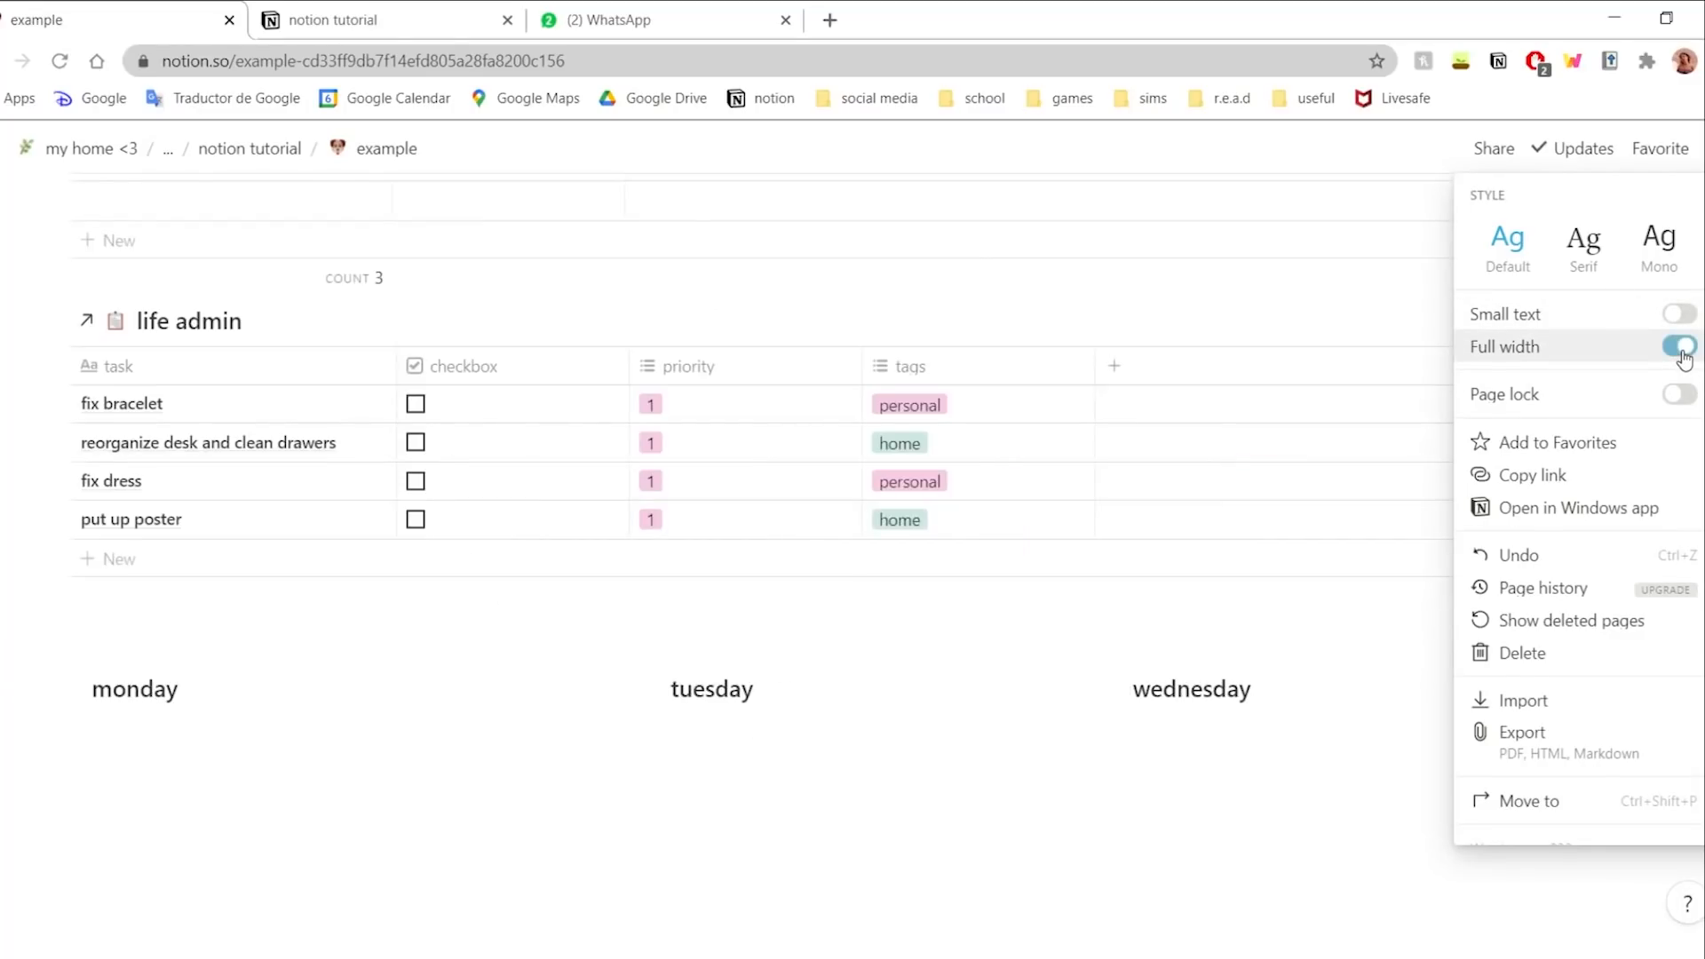
left_click(506, 771)
scroll(548, 766, "down", 1)
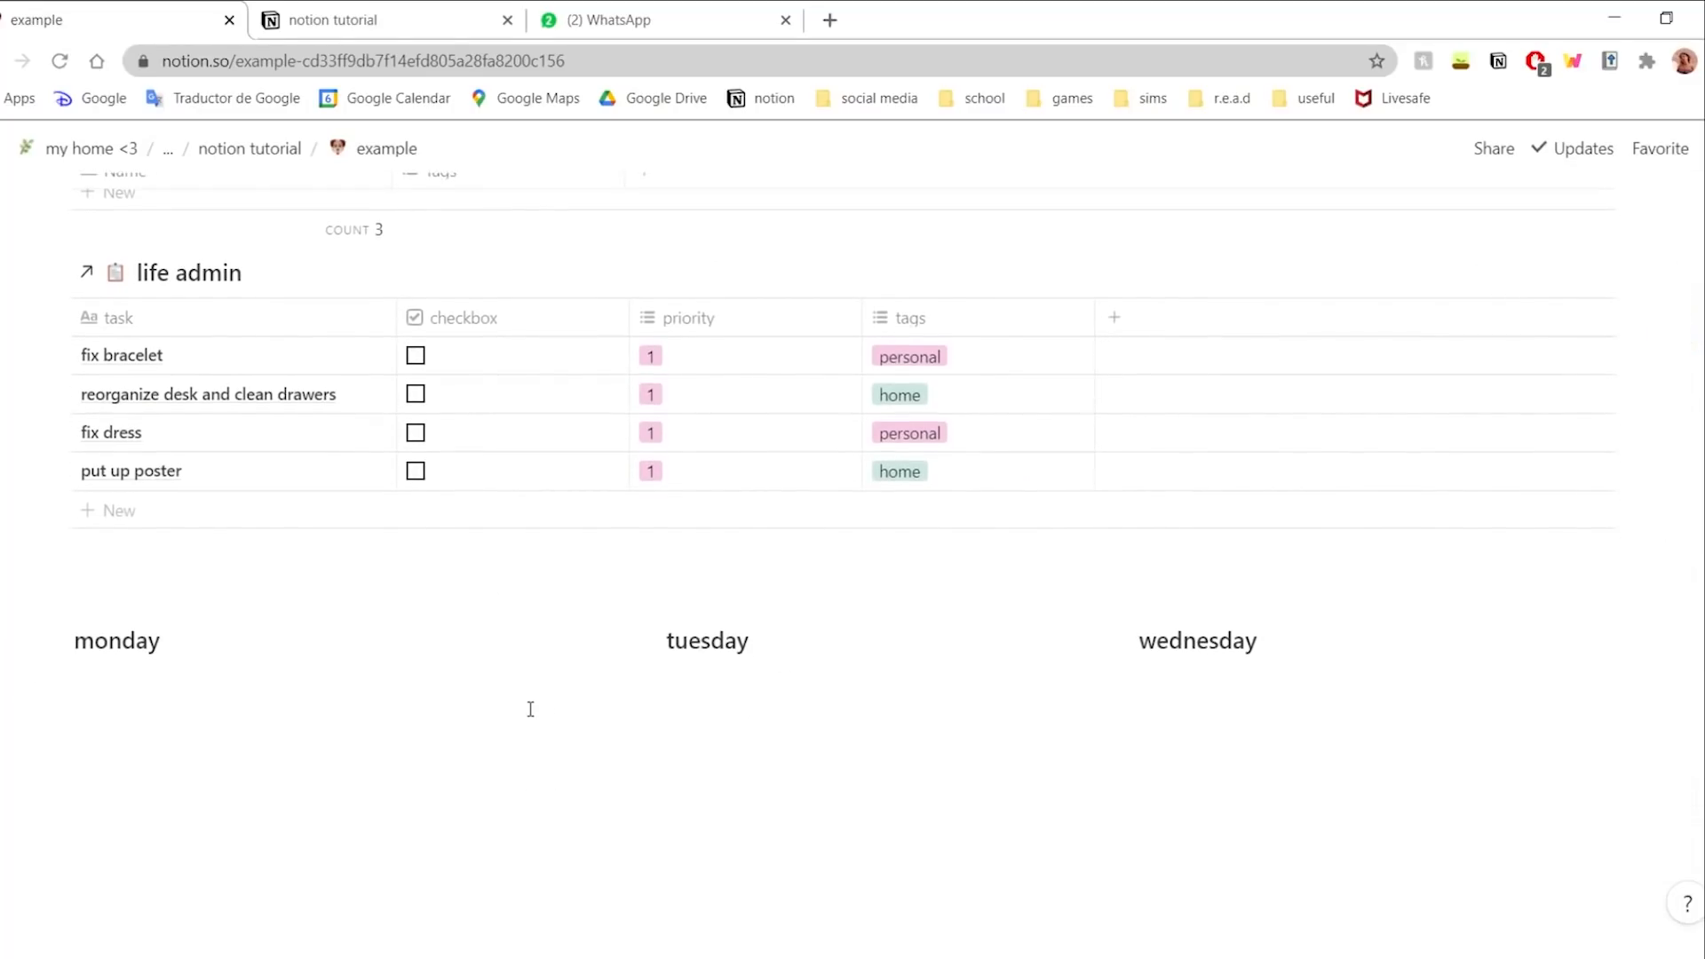
- Turn off the example page's full-width layout and return to the empty line below the monday heading
left_click(1694, 148)
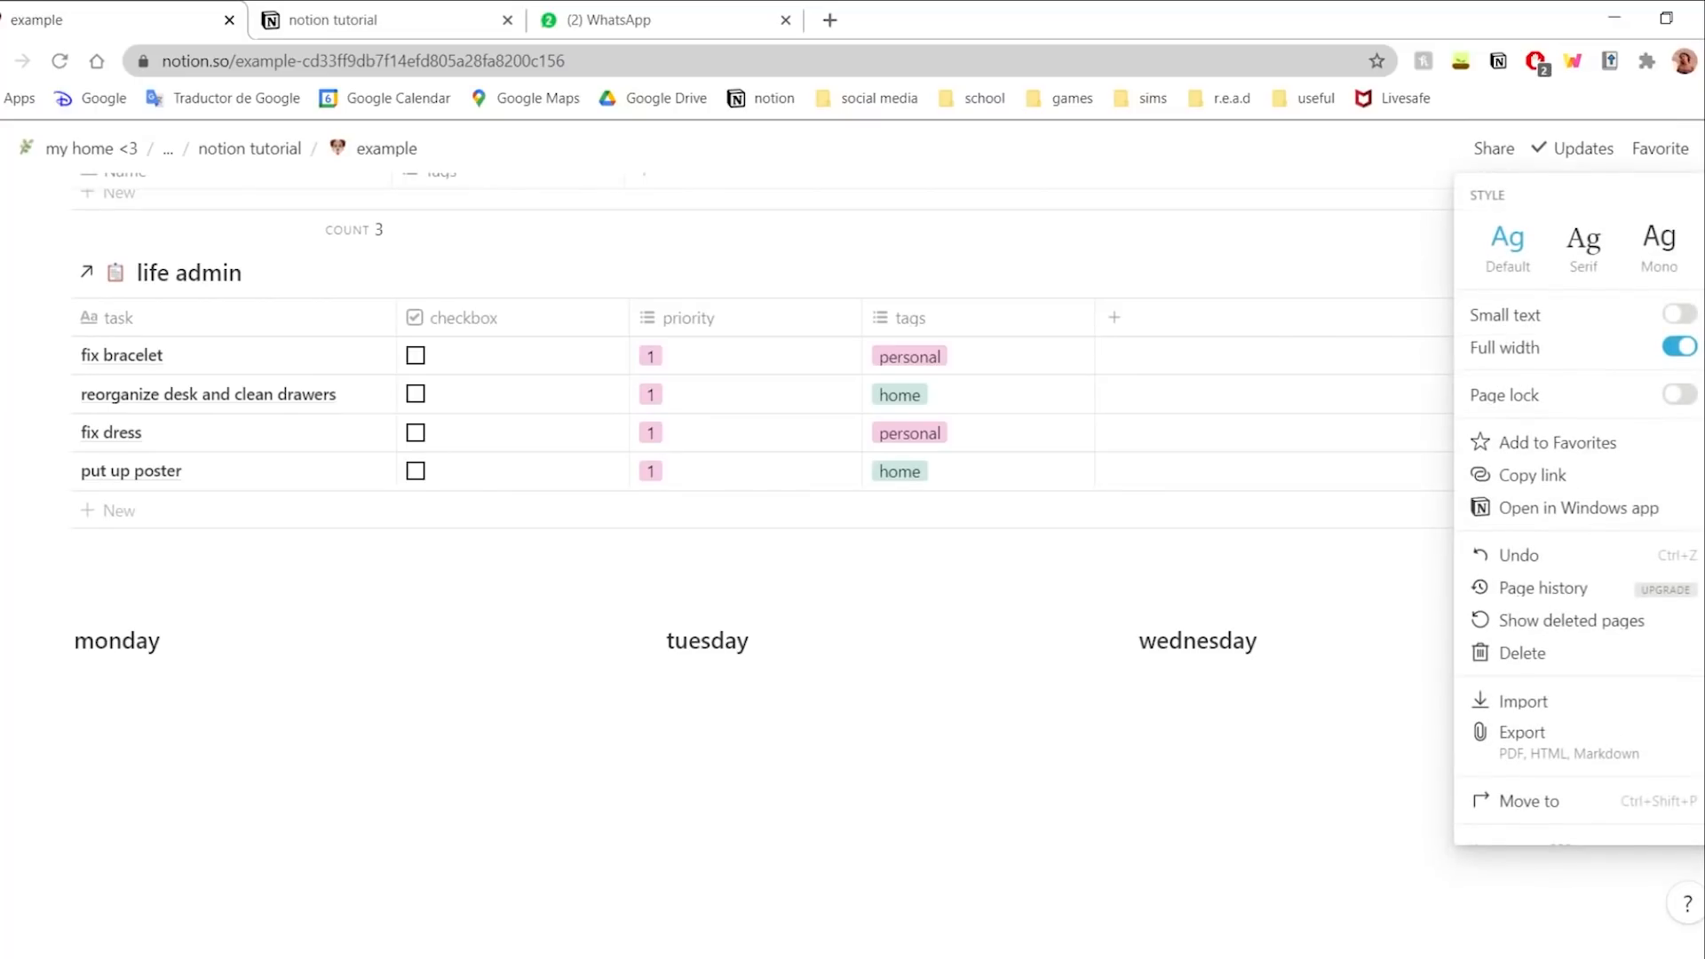
left_click(1680, 353)
left_click(515, 752)
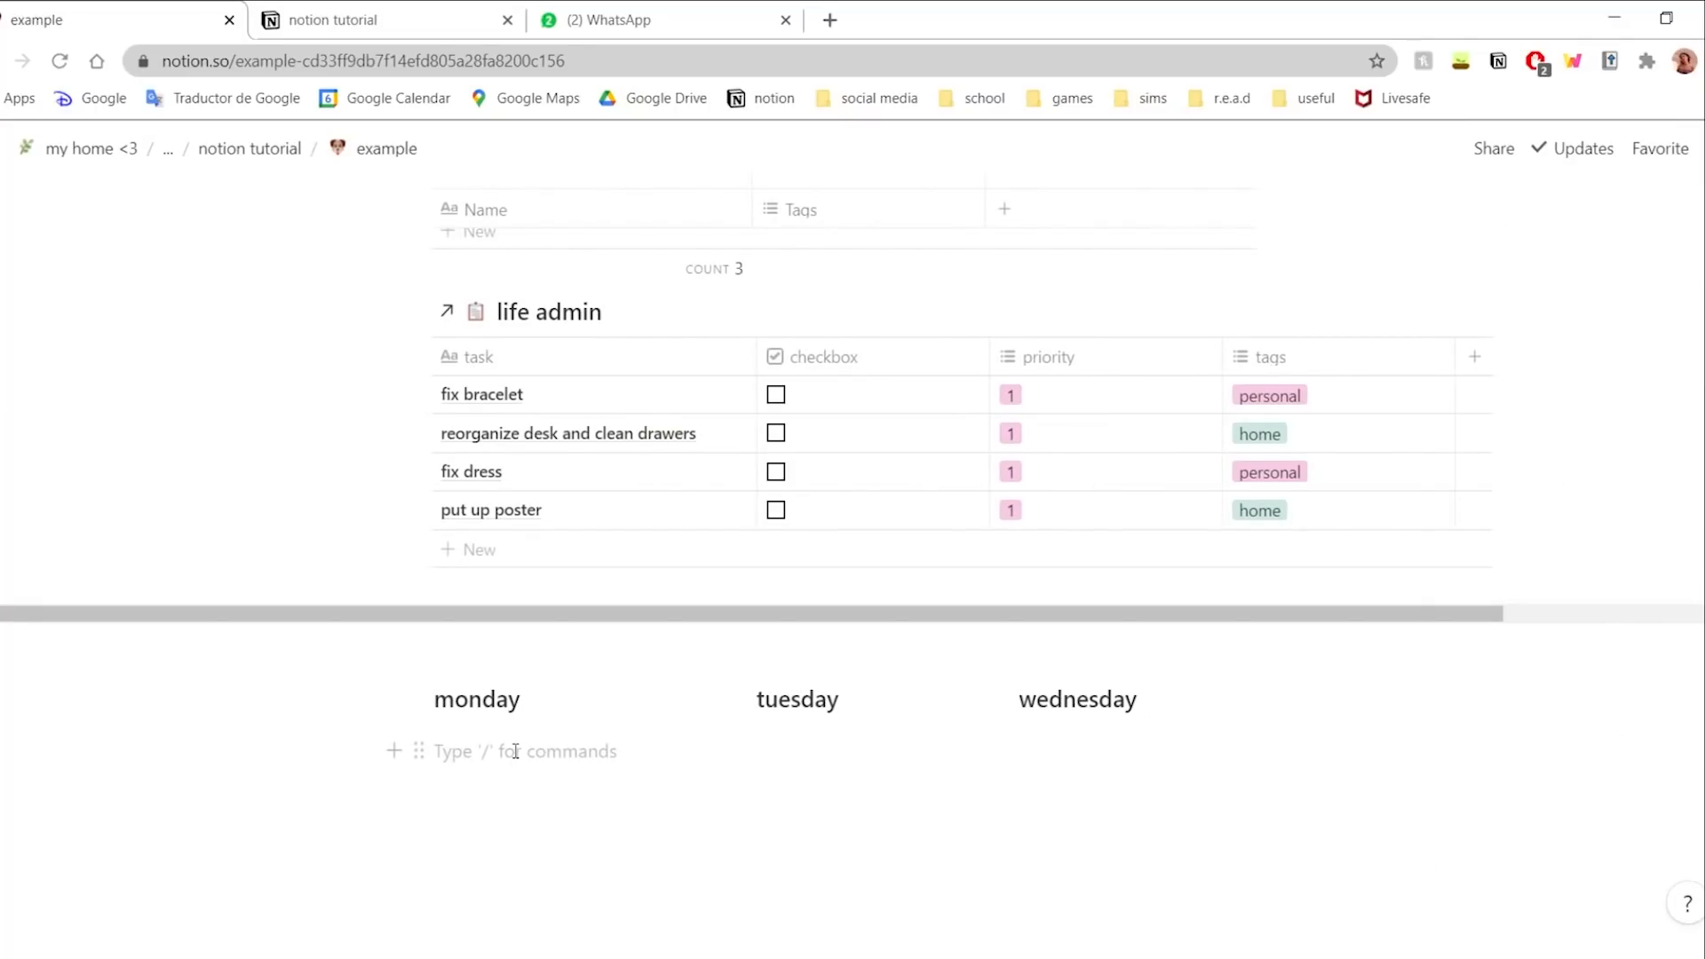
key("BackSpace")
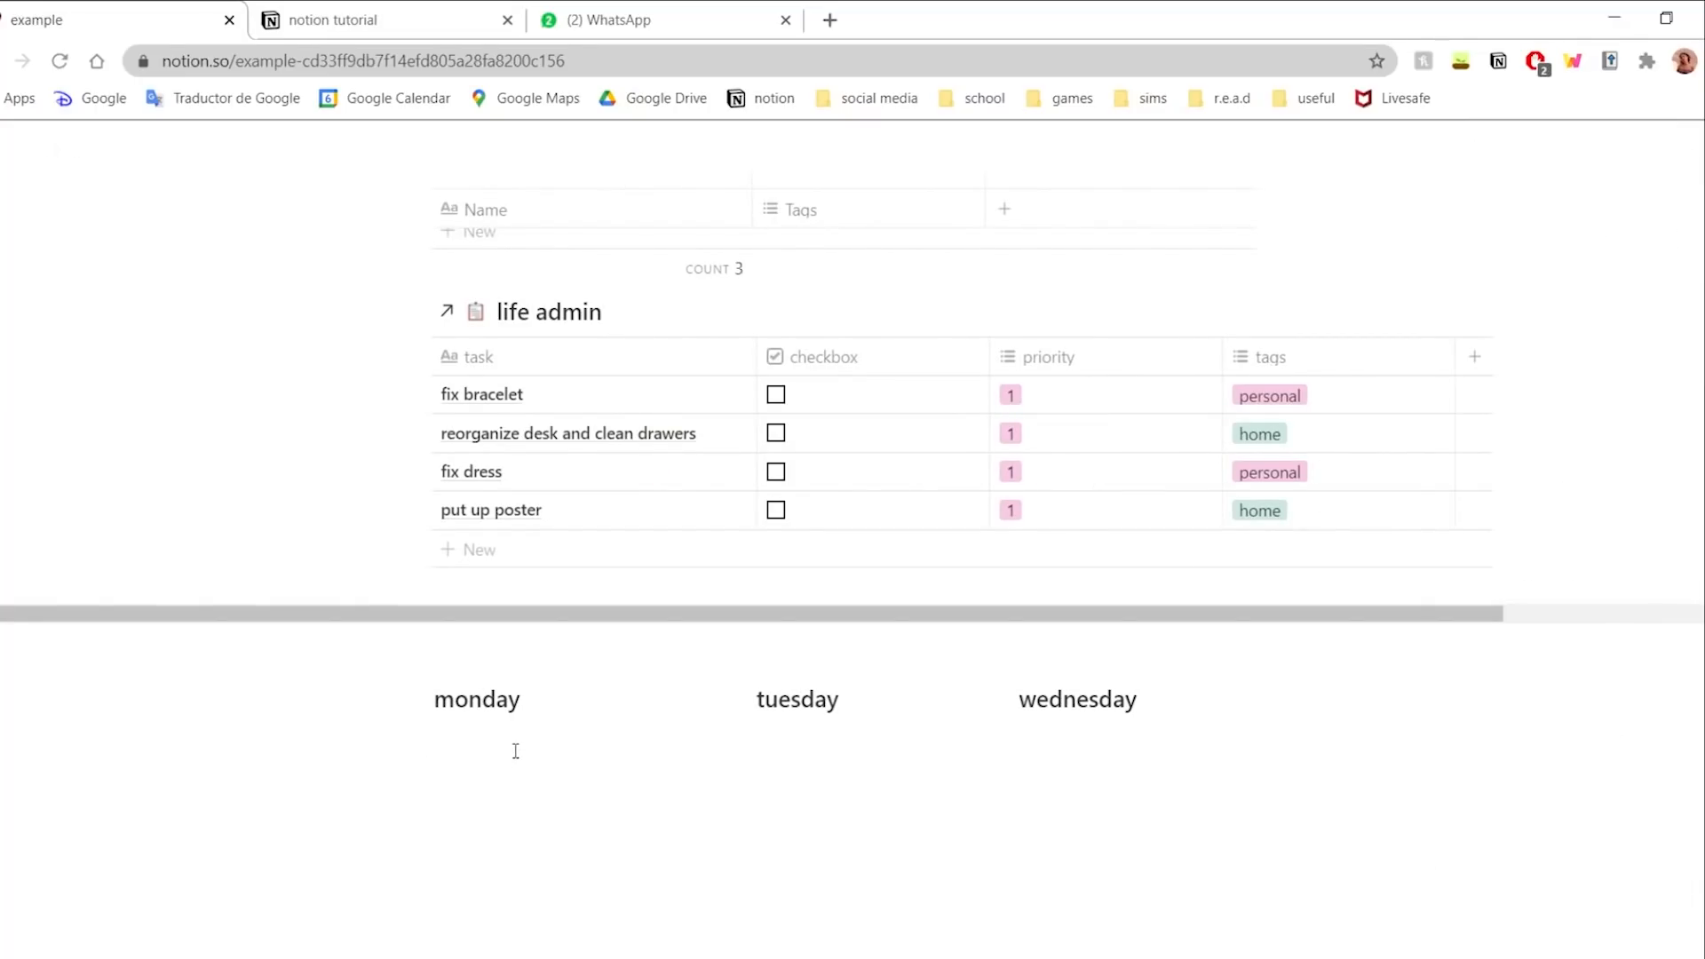
- Insert an empty to-do list item below the monday heading
left_click(516, 752)
type("/")
key("BackSpace")
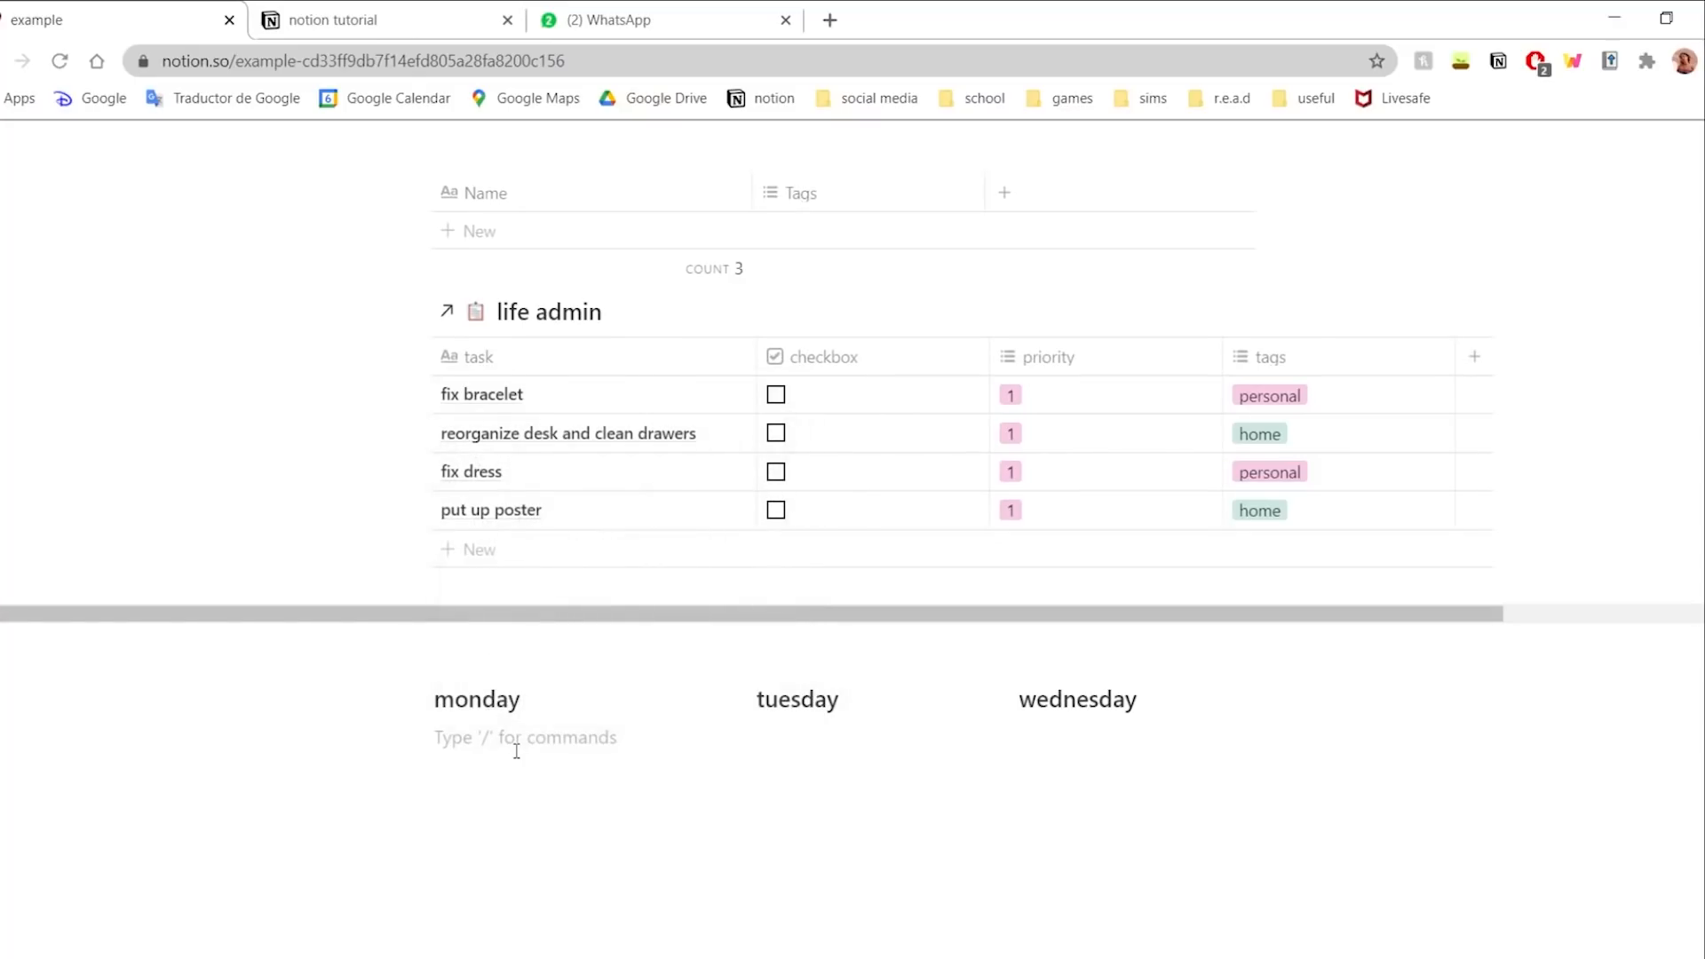
type("/")
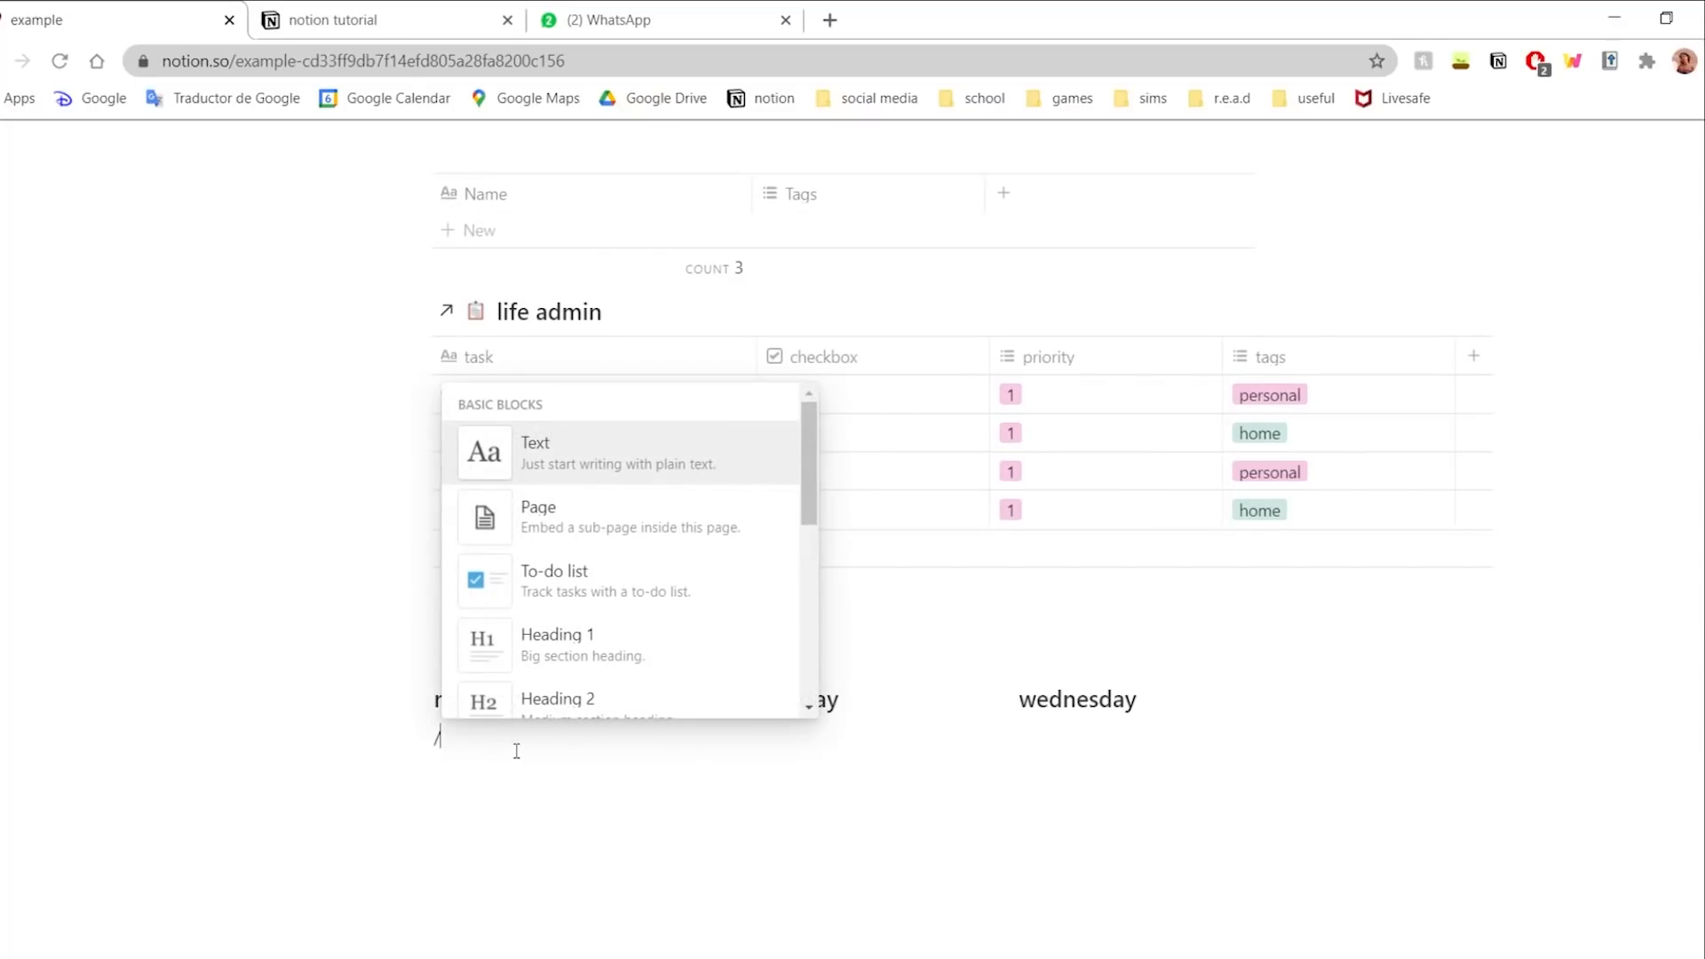
left_click(735, 610)
- Insert a template button below the monday to-do and select its button name in the configuration
left_click(512, 788)
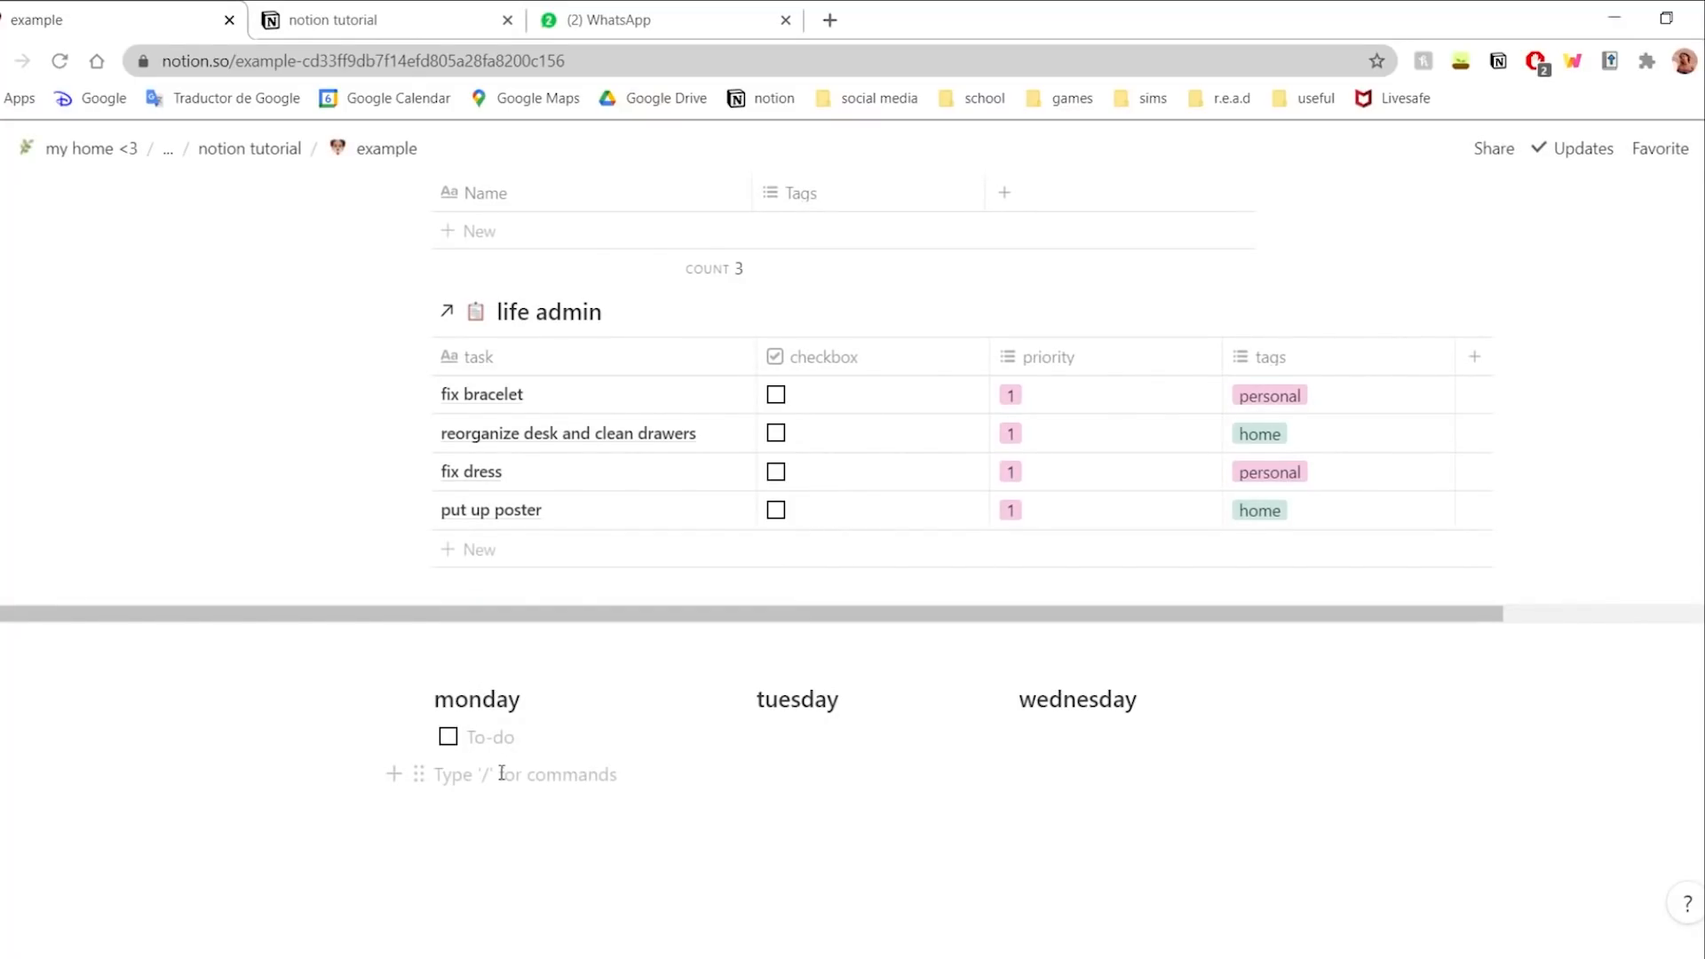
type("/")
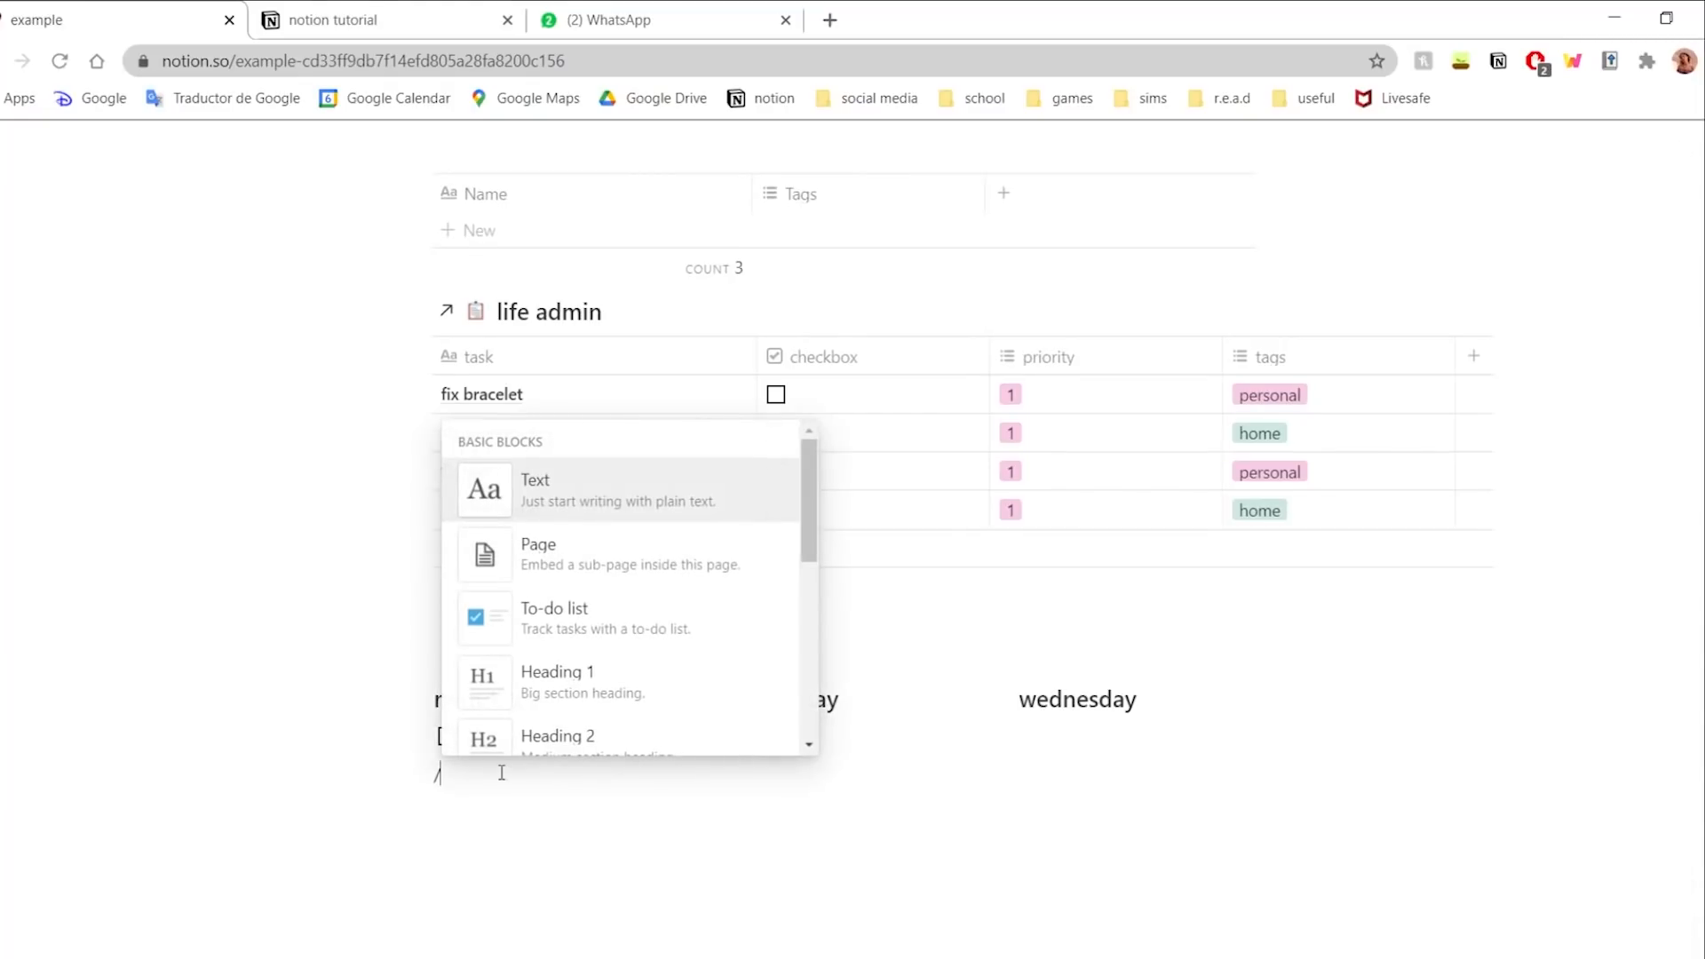
type("temp")
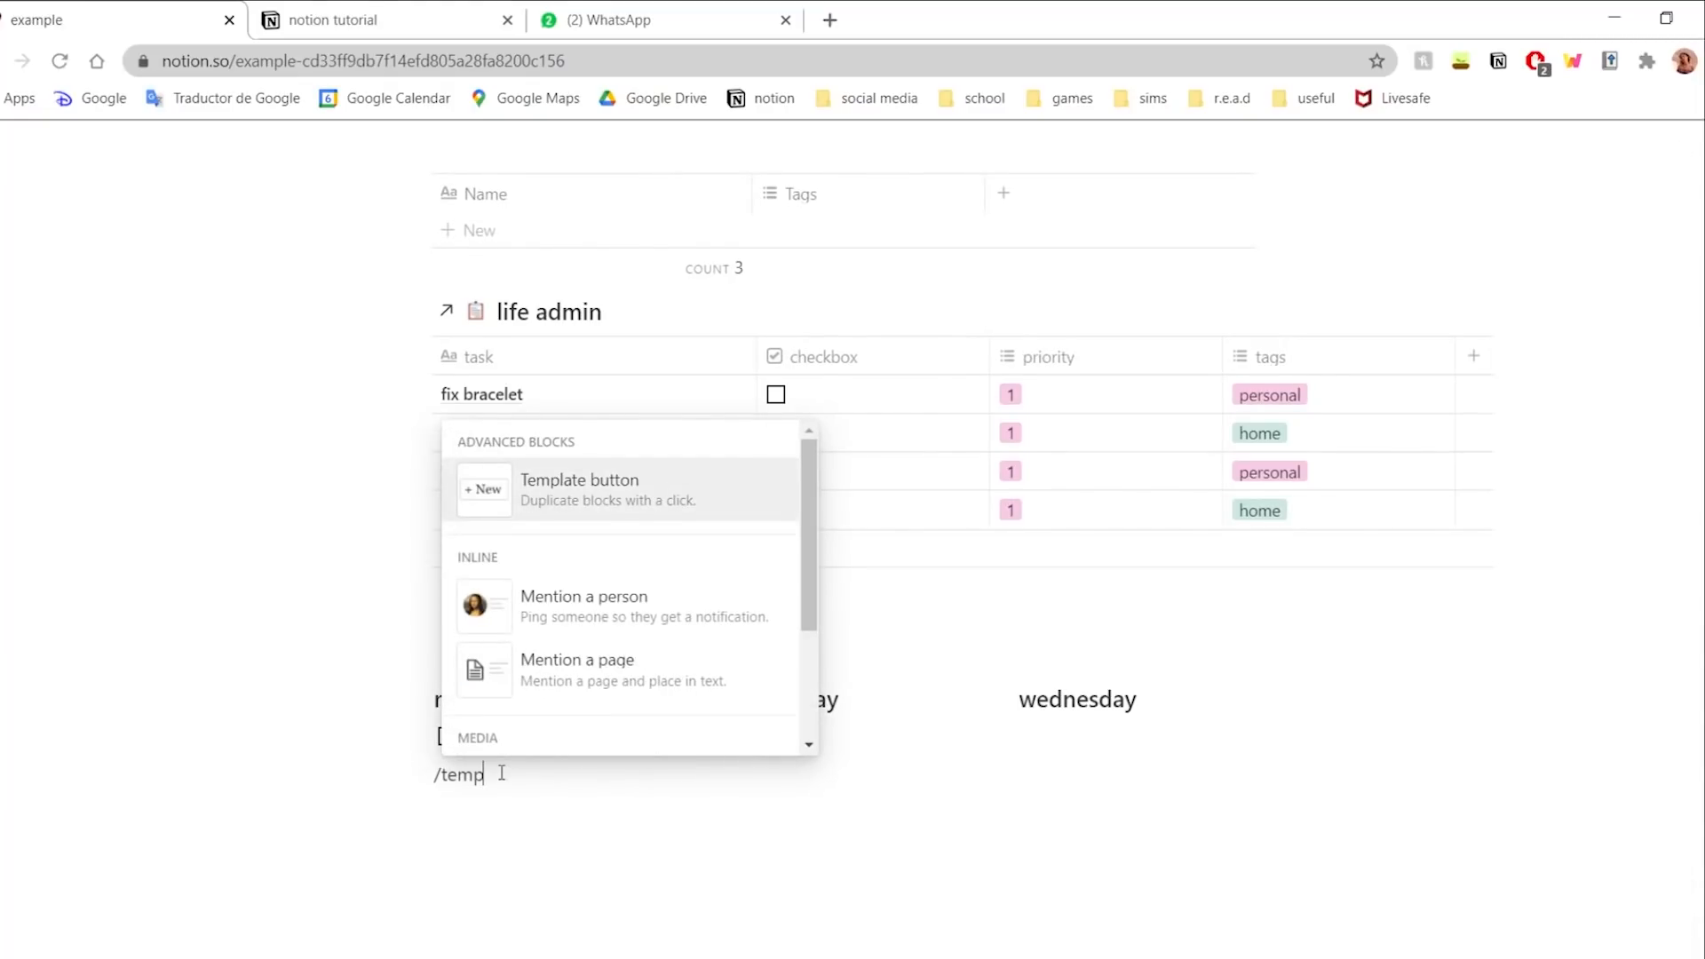
left_click(744, 506)
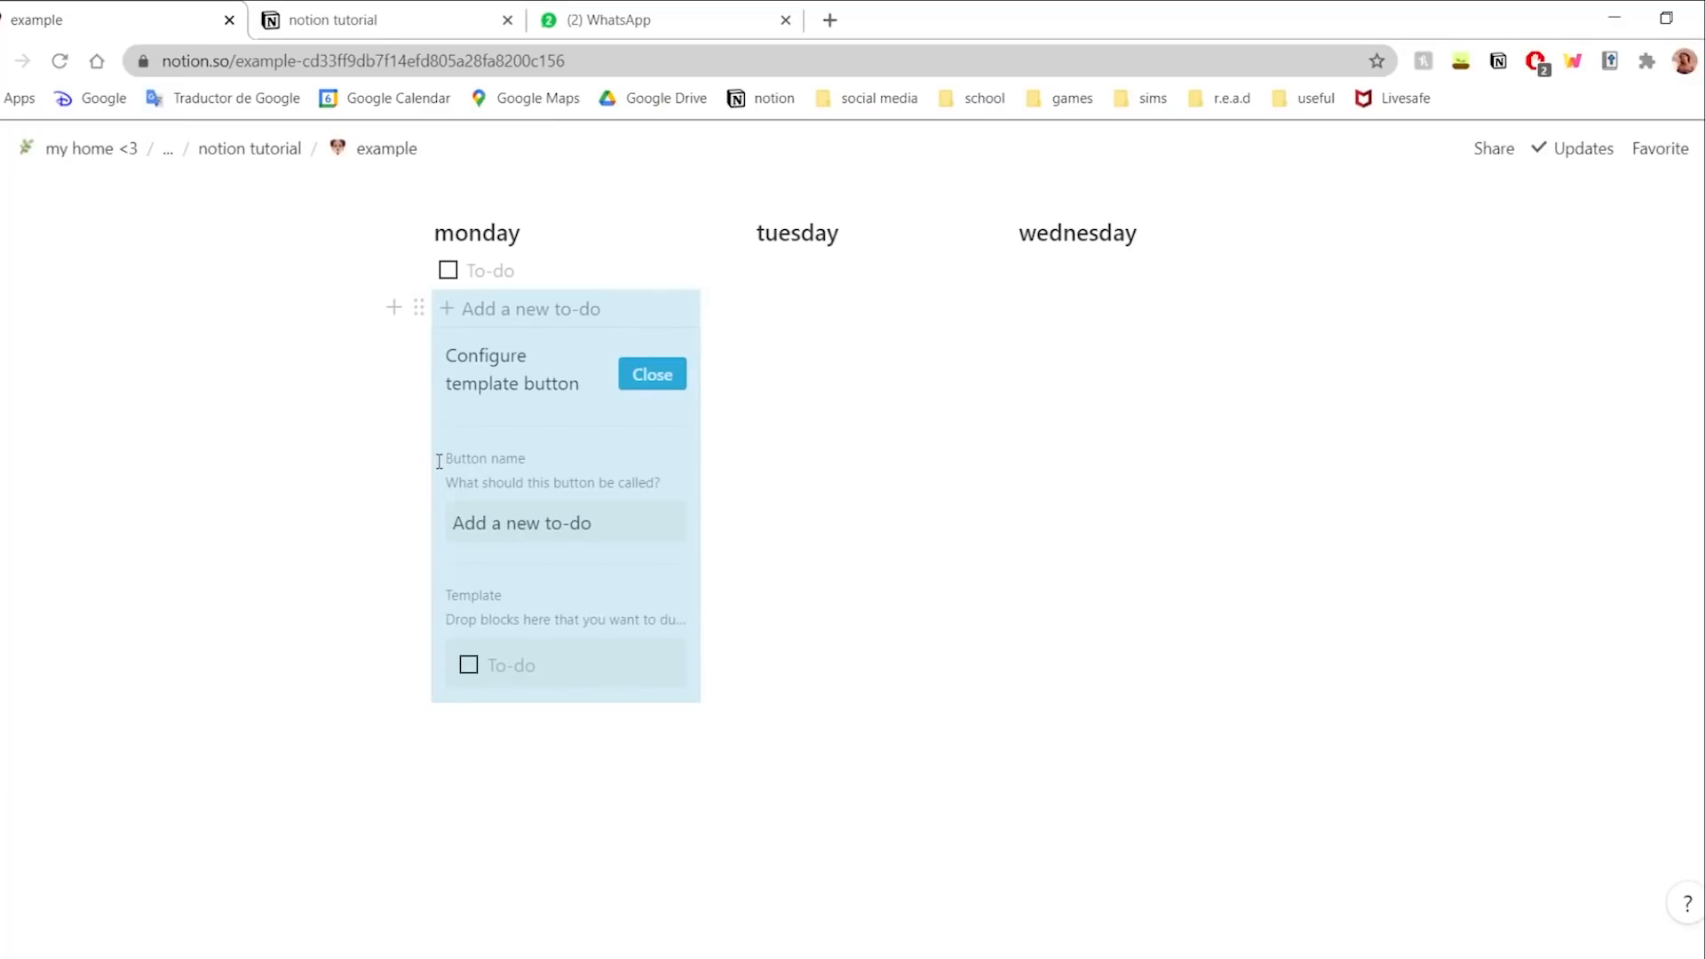
left_click_drag(604, 524, 468, 529)
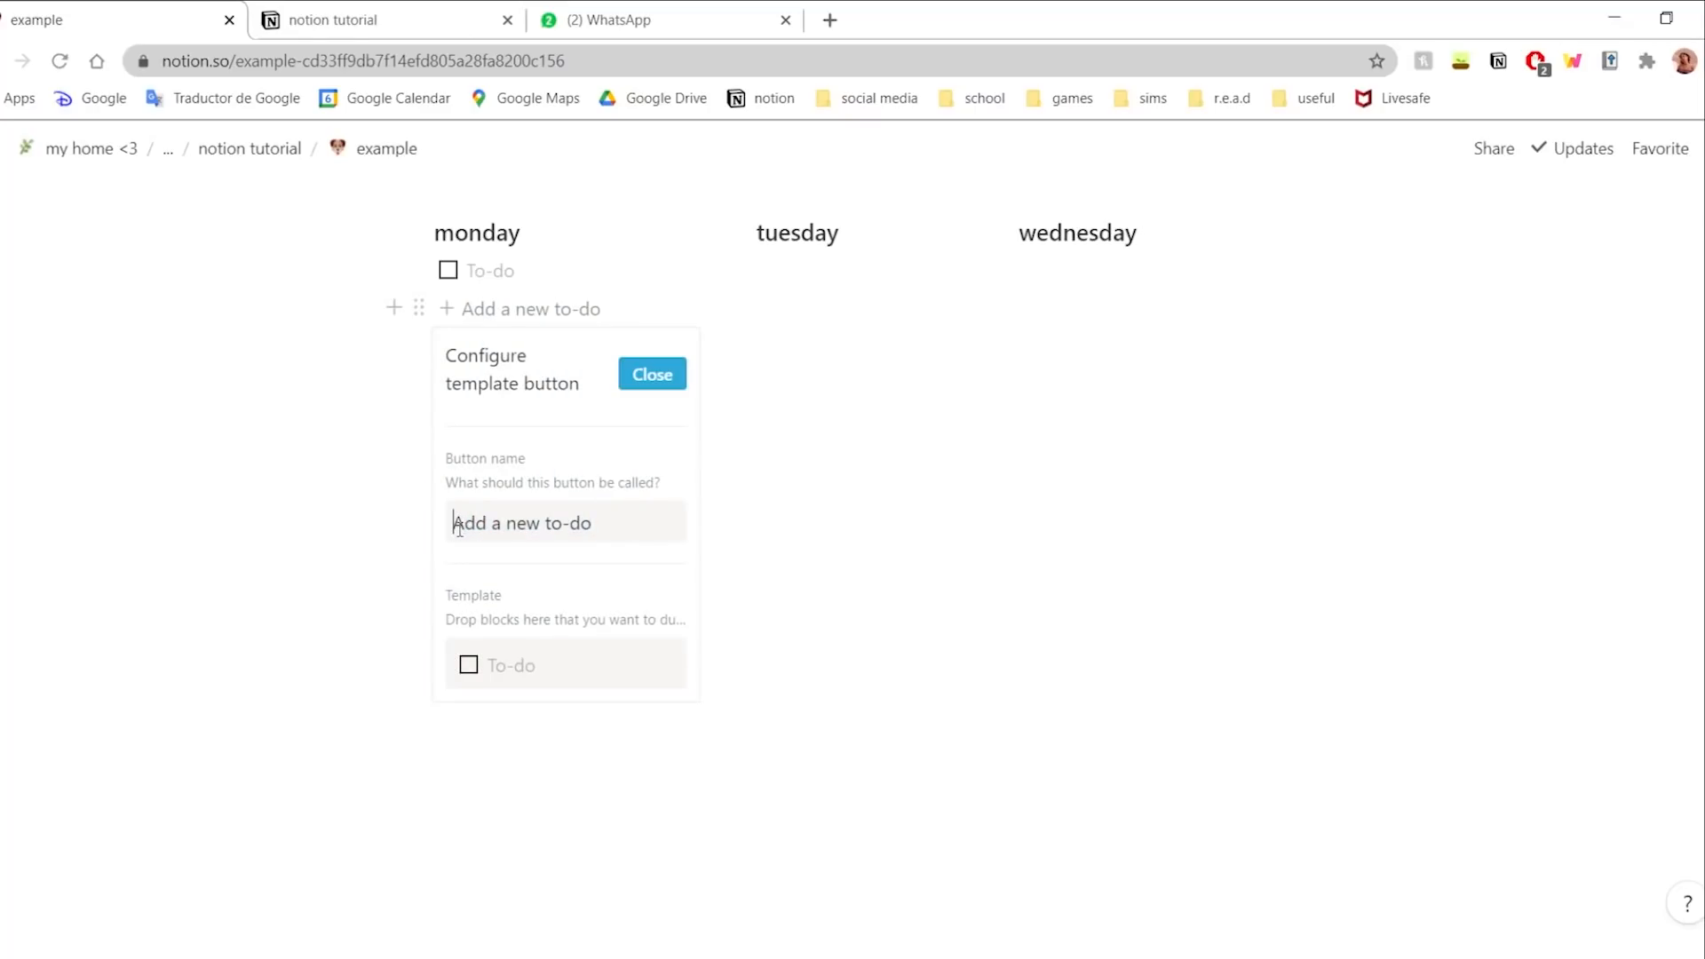
triple_click(458, 524)
- Replace the to-do in the template button's content with a page, and go back to the example page
left_click(568, 666)
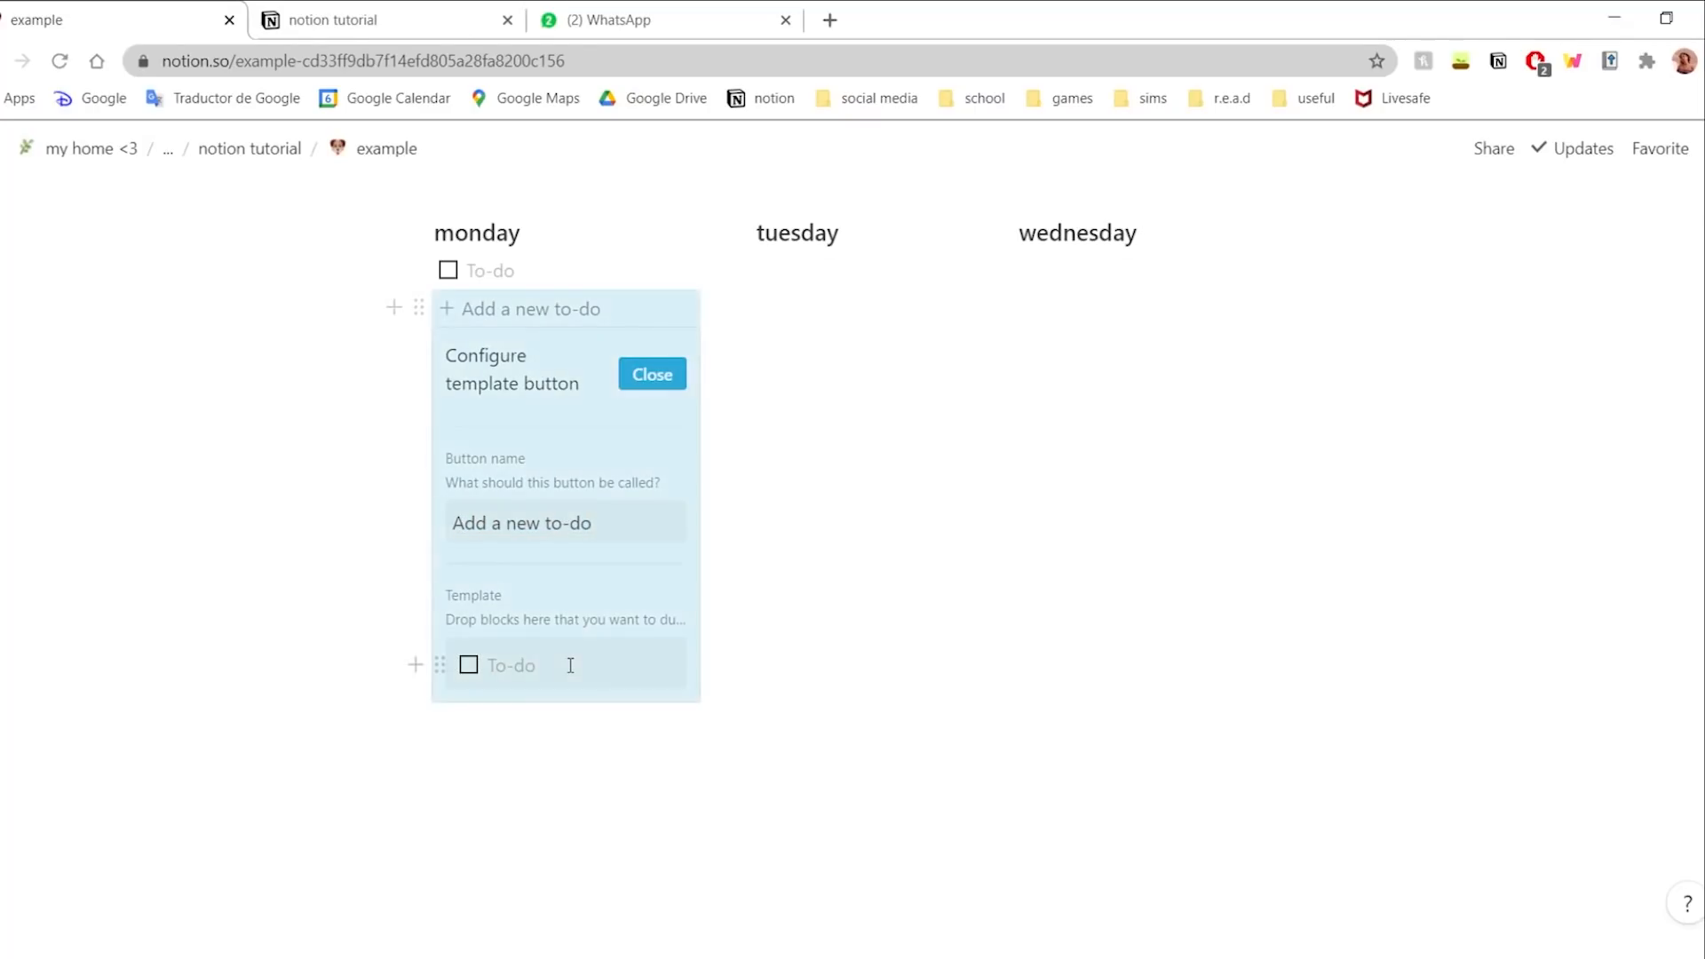
key("BackSpace")
type("/")
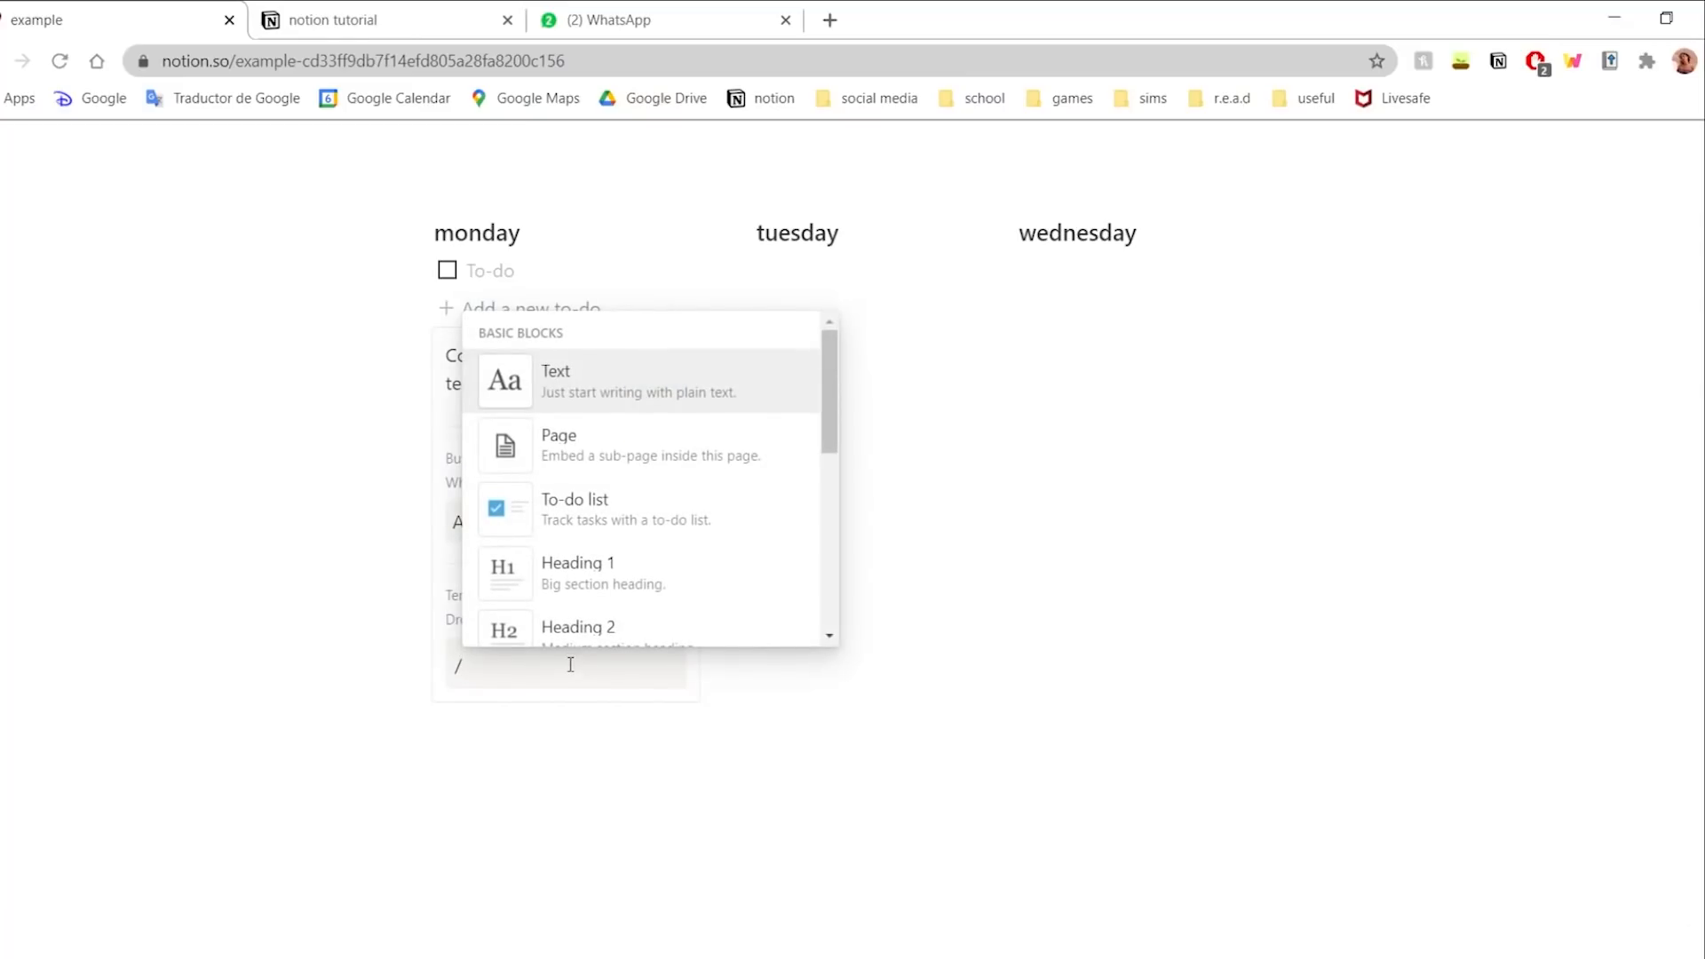
scroll(658, 507, "down", 3)
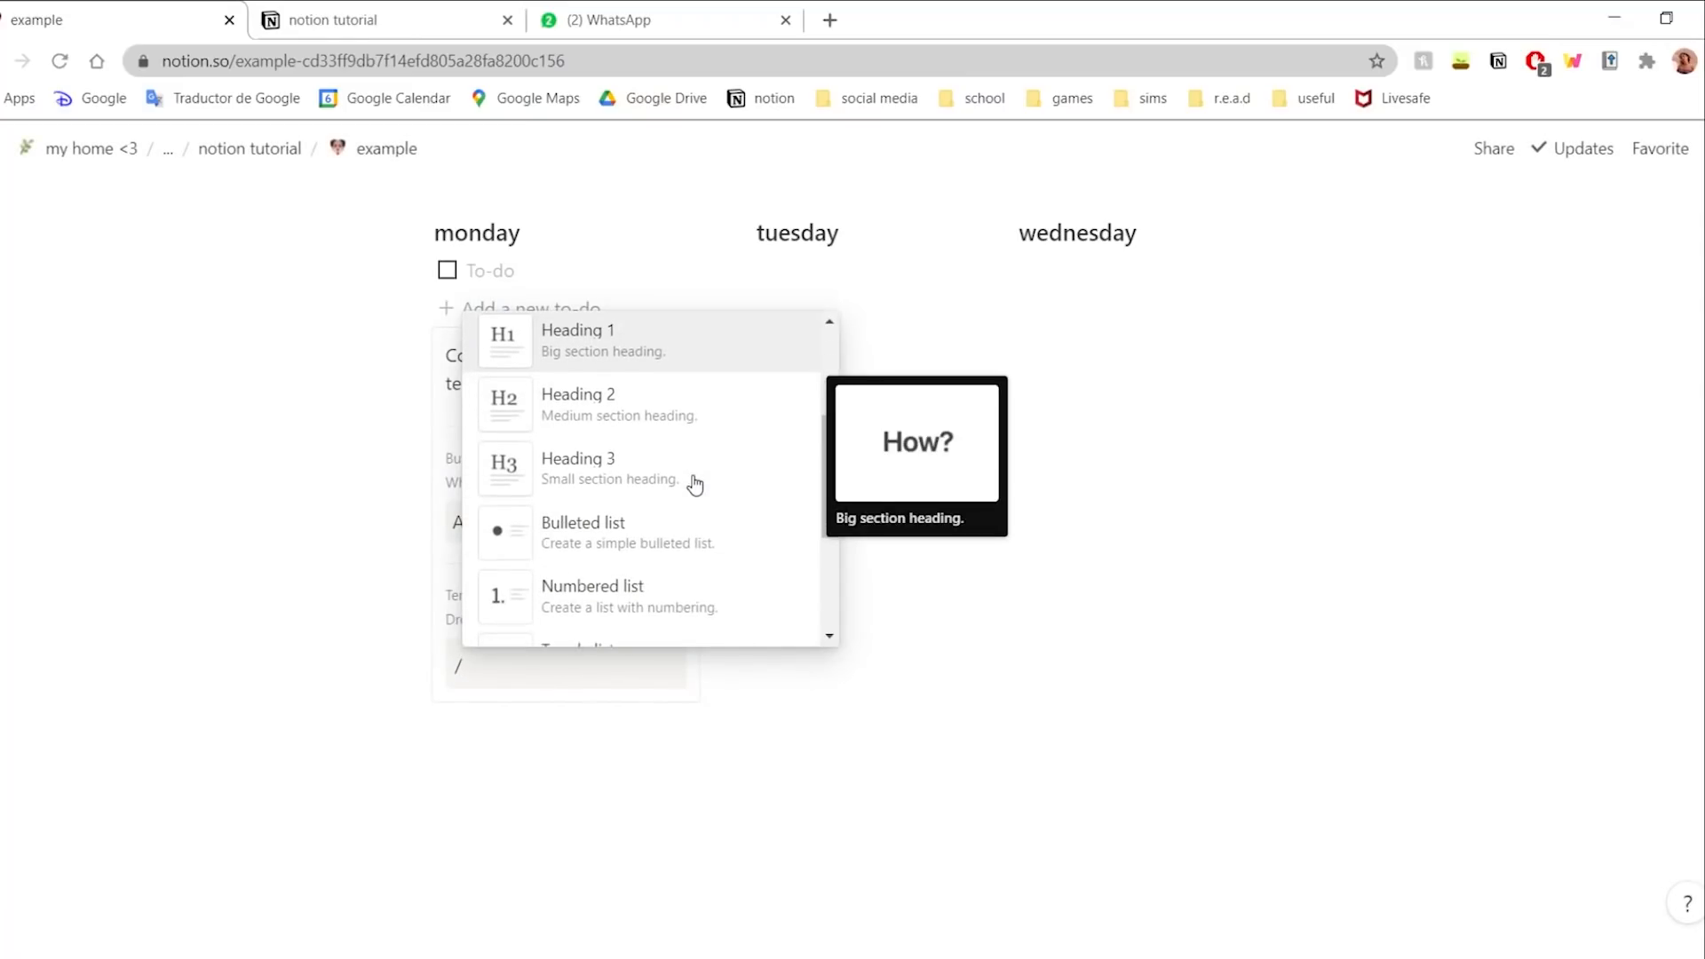
scroll(621, 471, "up", 3)
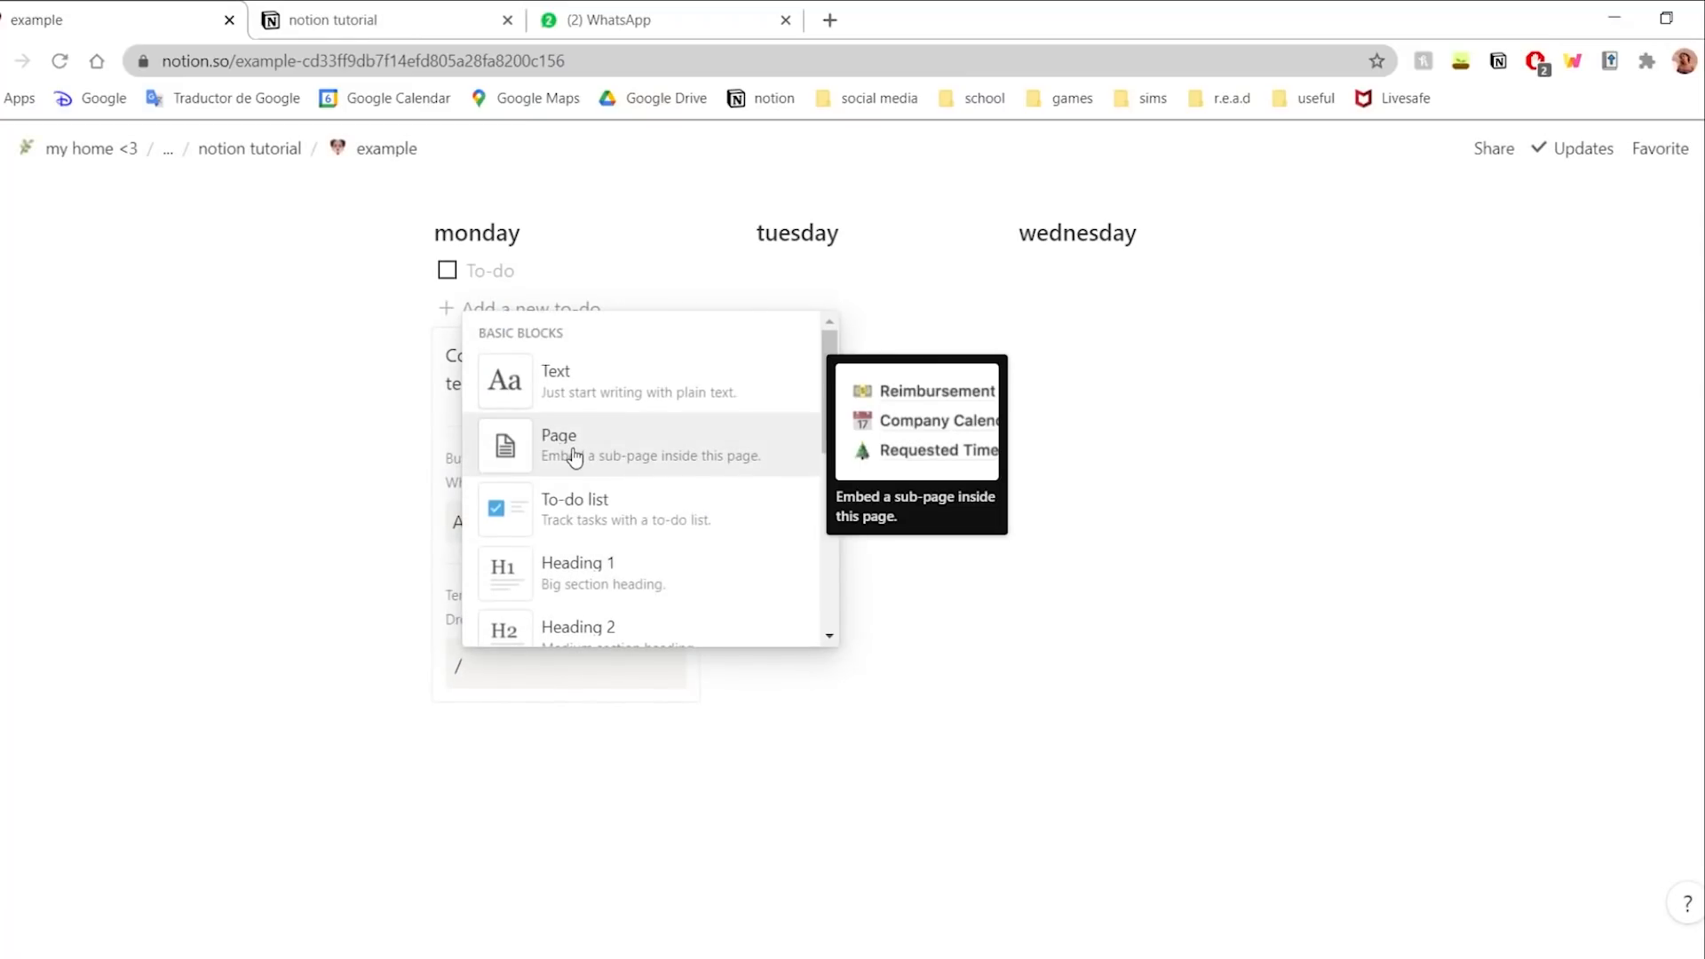
left_click(621, 460)
key("alt+Left")
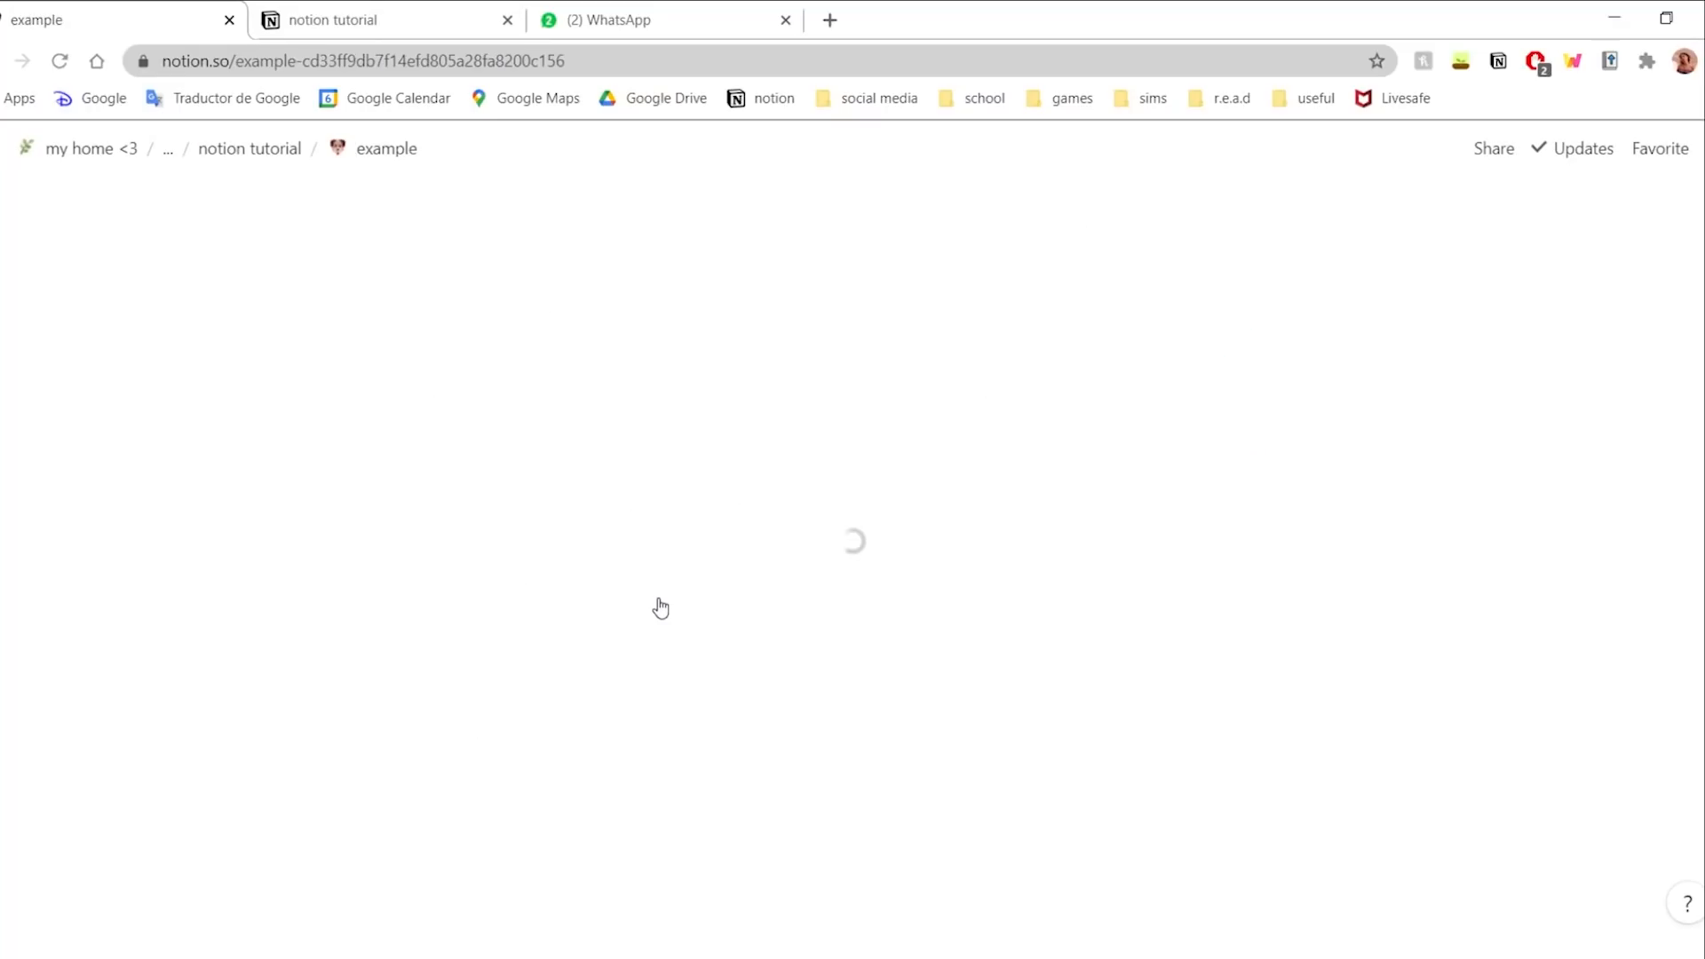
- Use the monday template button to add an untitled page, and return to the example page
scroll(652, 604, "down", 20)
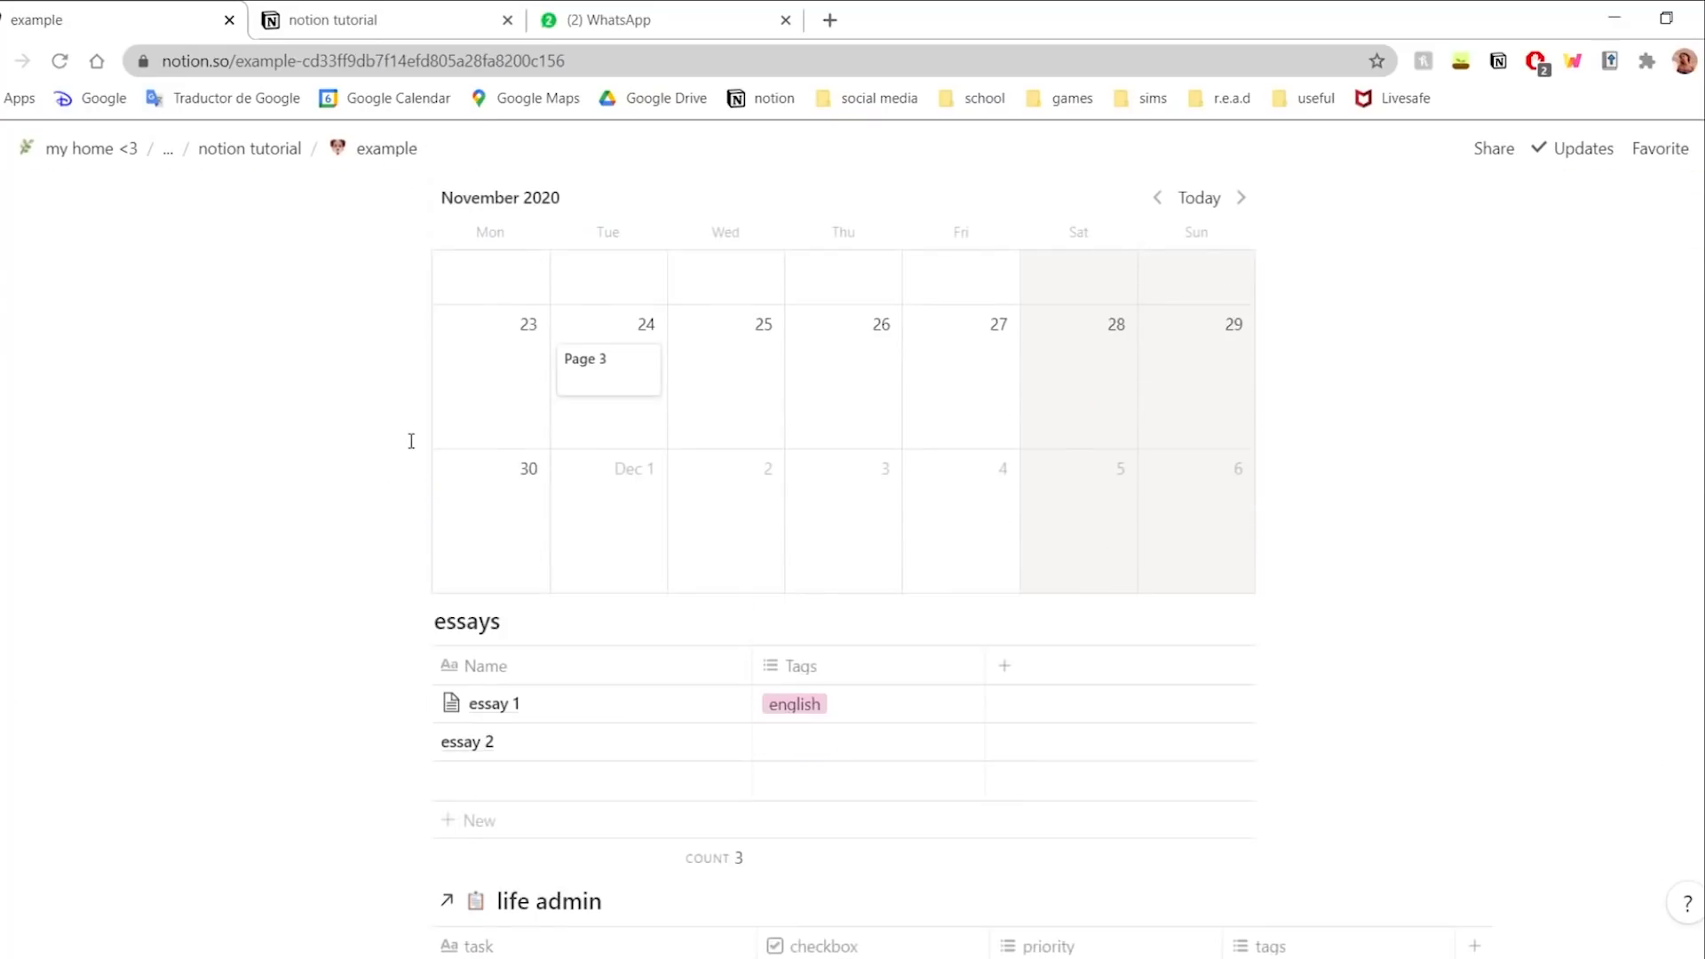
scroll(411, 441, "down", 8)
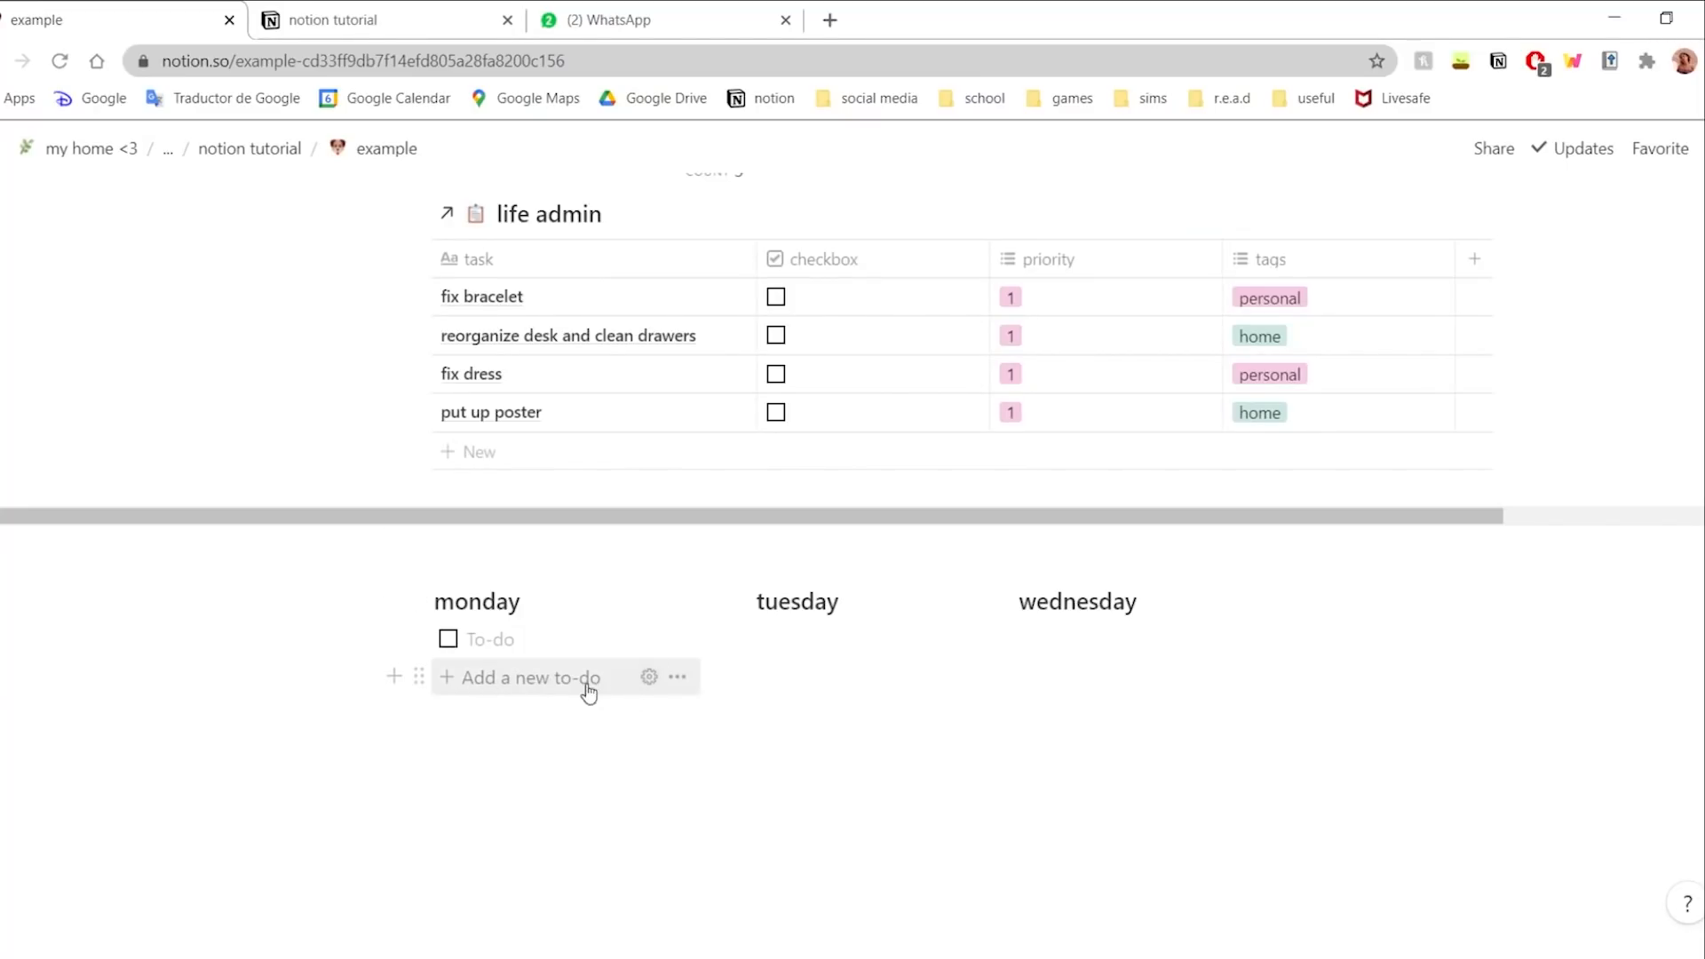
key("alt+Right")
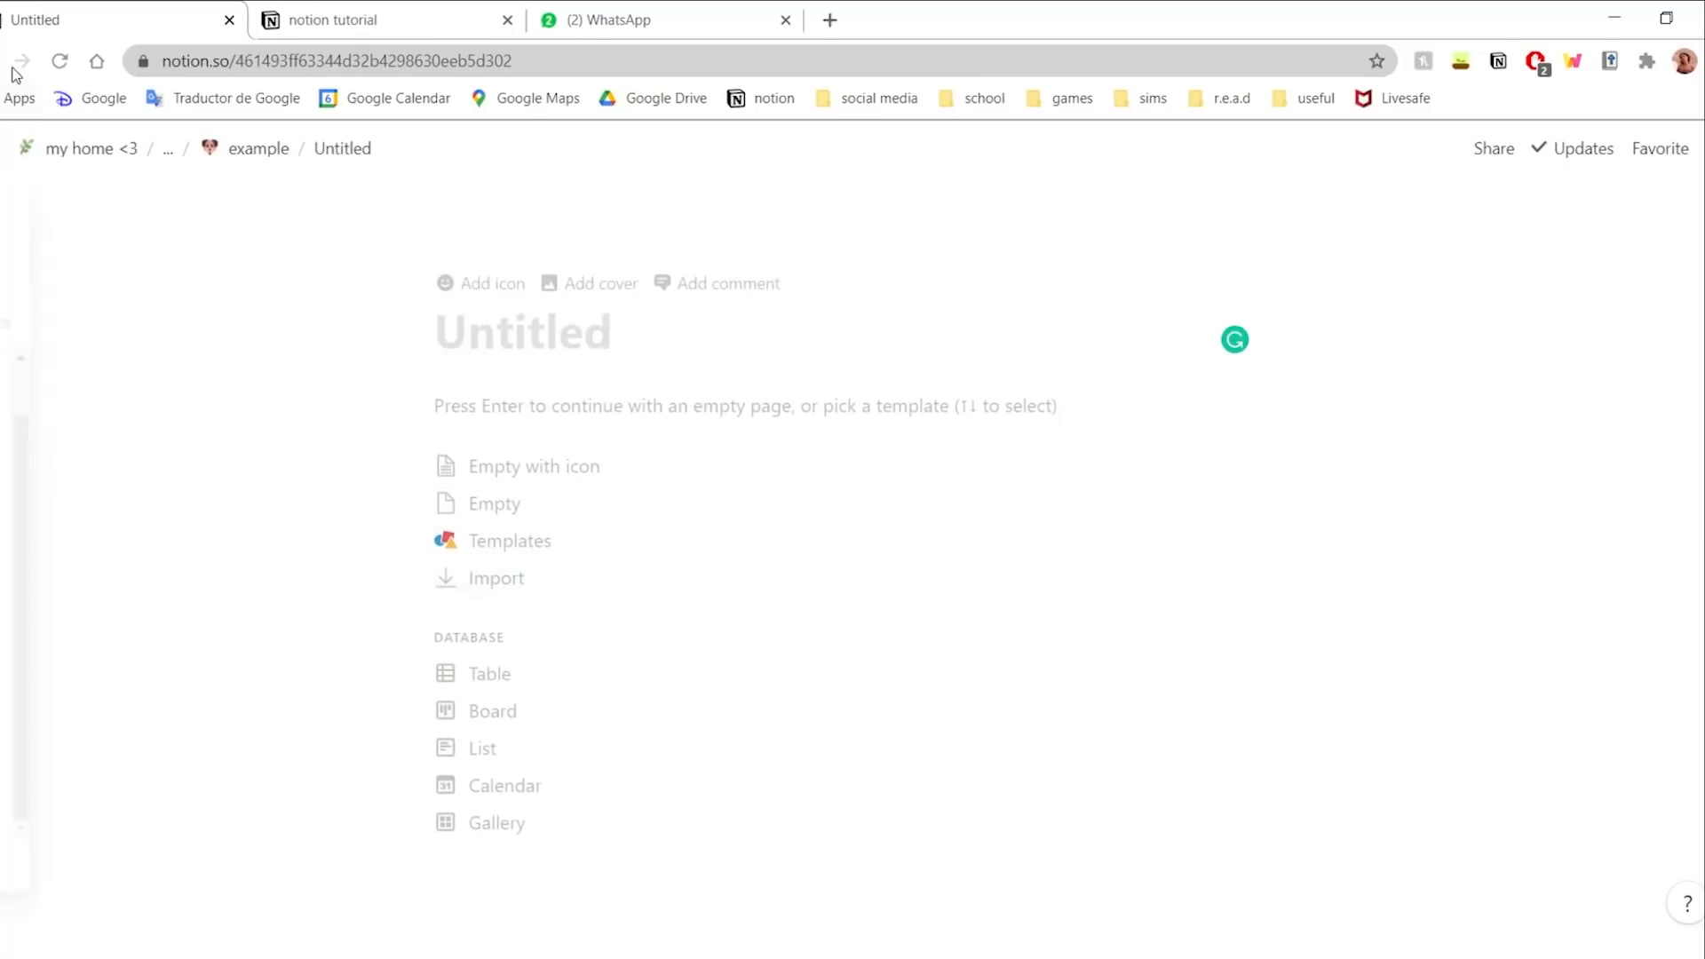
left_click(253, 149)
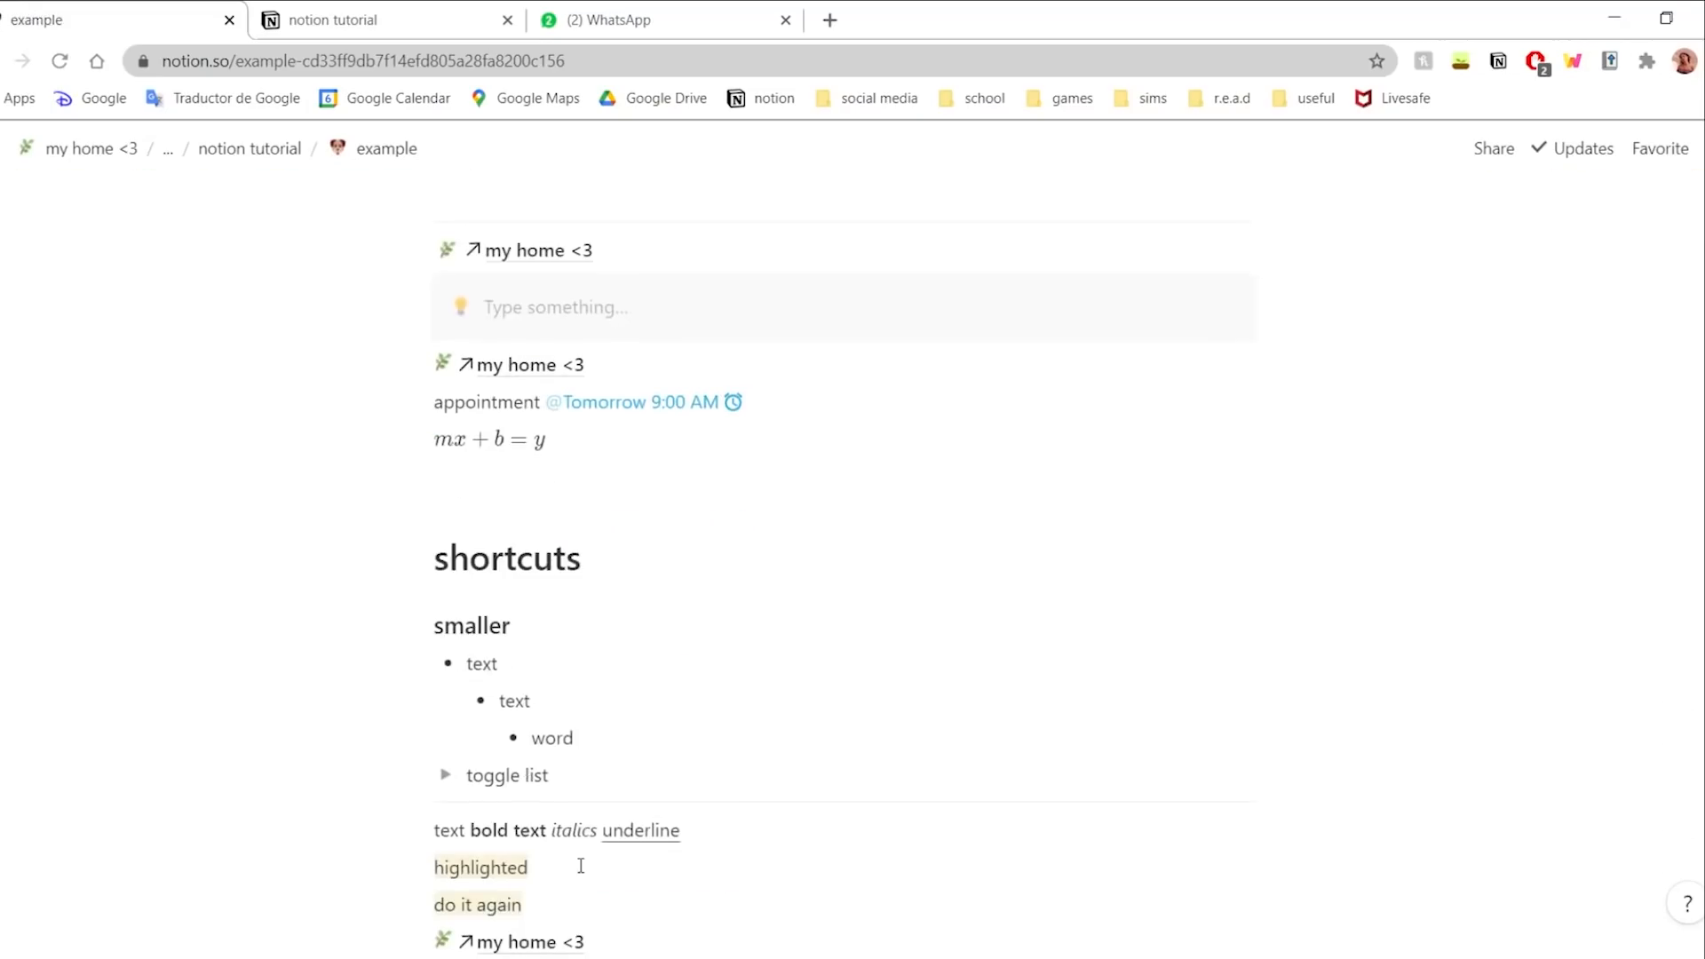
- Reconfigure the monday template button by turning its untitled page into a to-do list item, and close the configuration
scroll(578, 867, "down", 8)
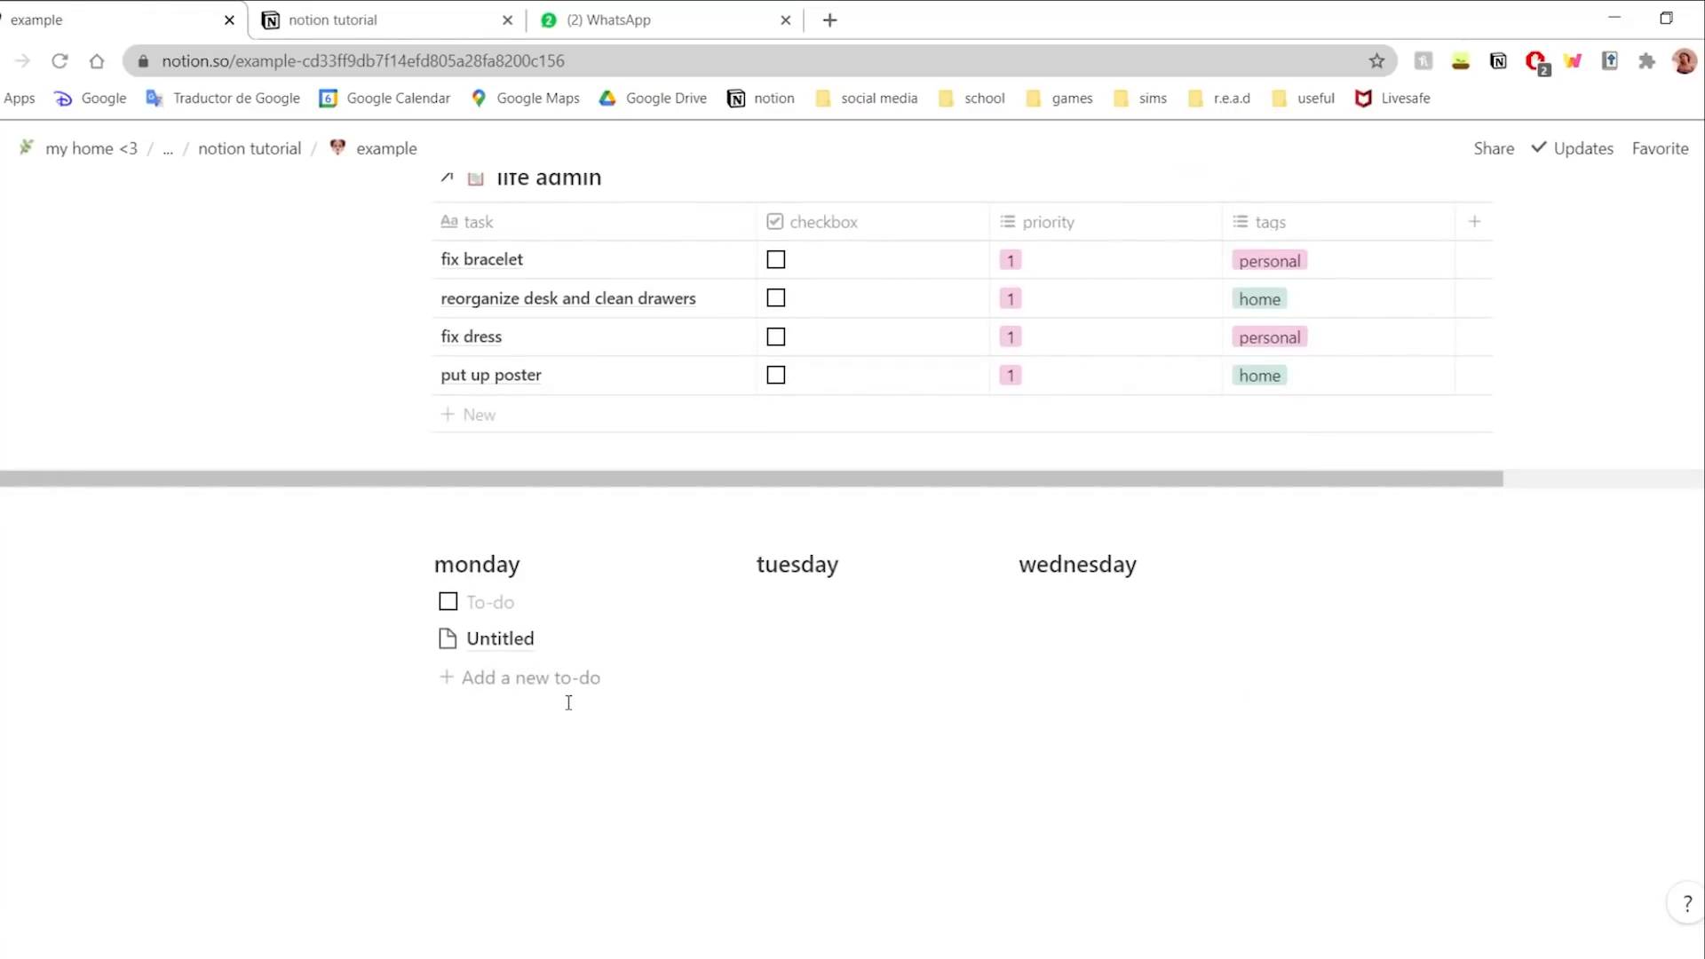
right_click(522, 687)
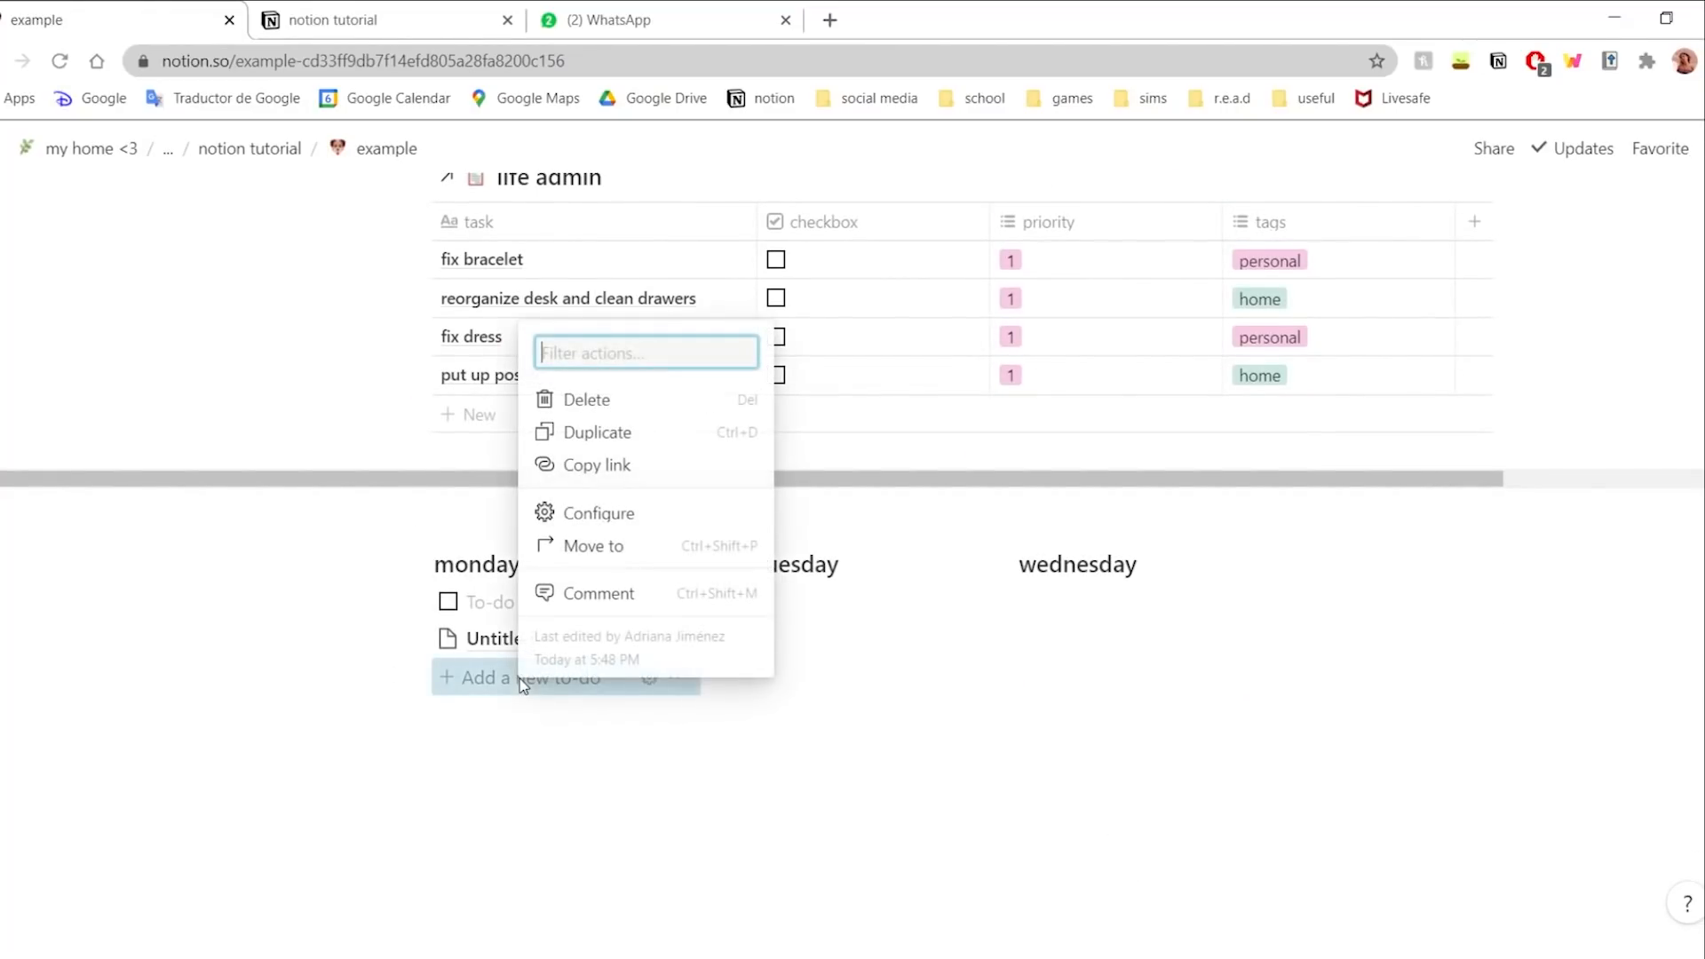
left_click(668, 507)
scroll(612, 754, "down", 4)
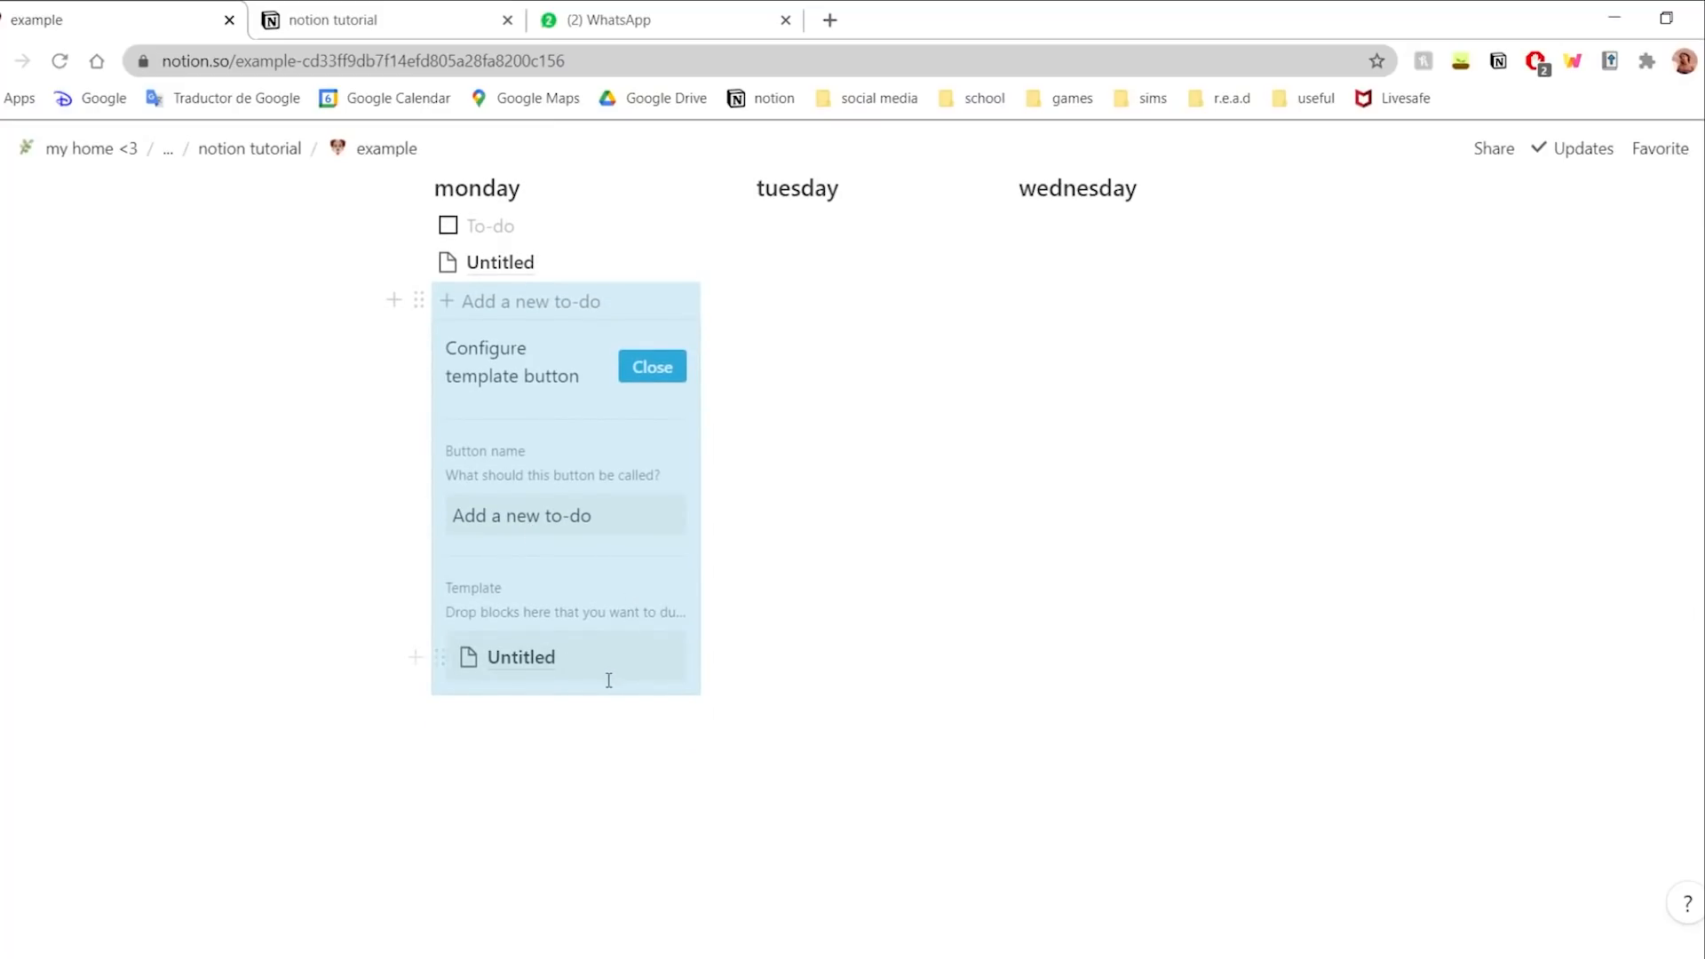
left_click(662, 658)
mouse_move(750, 412)
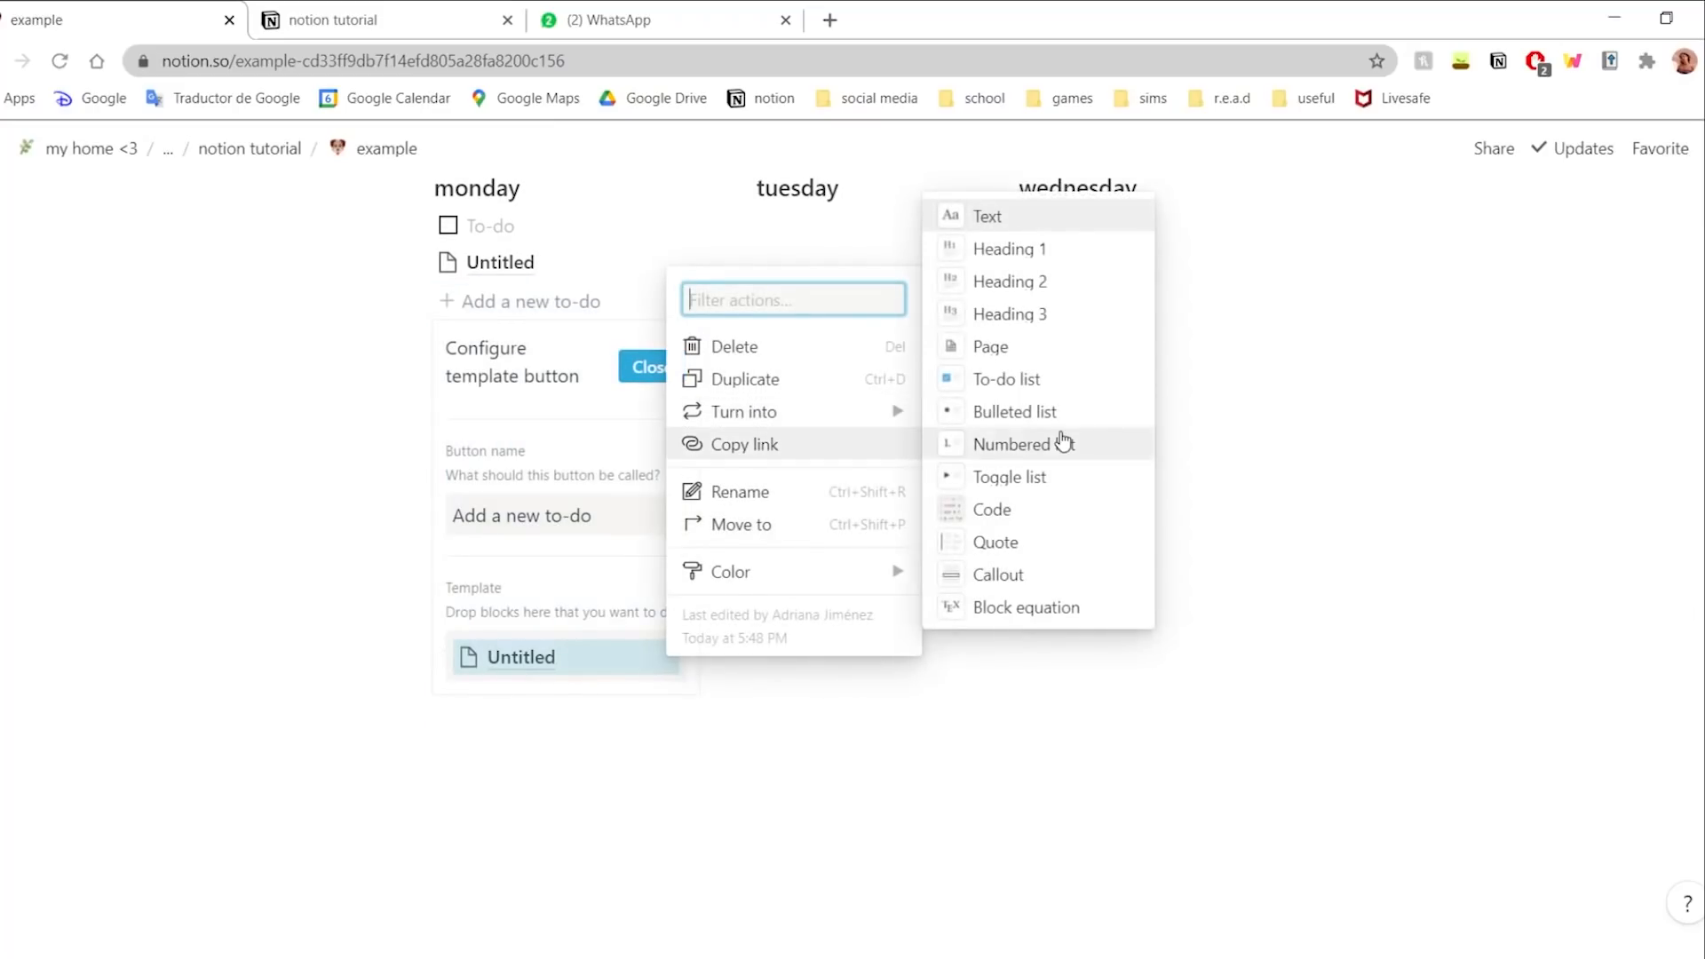
mouse_move(818, 416)
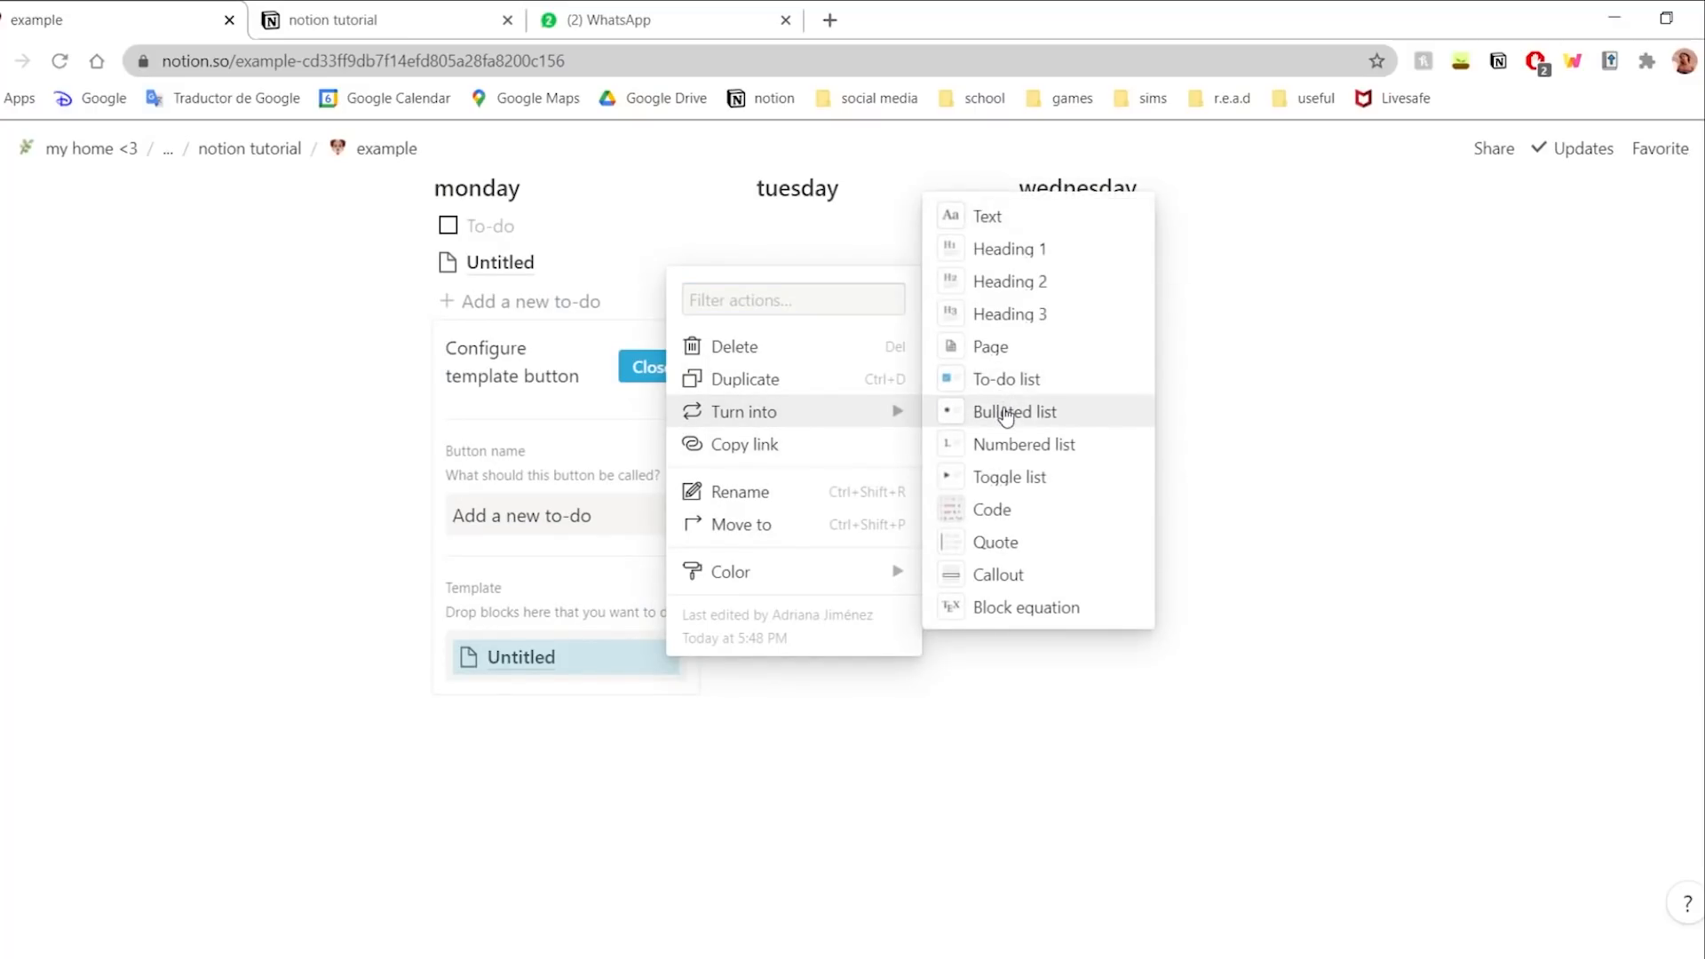
left_click(999, 382)
left_click(544, 742)
left_click(641, 367)
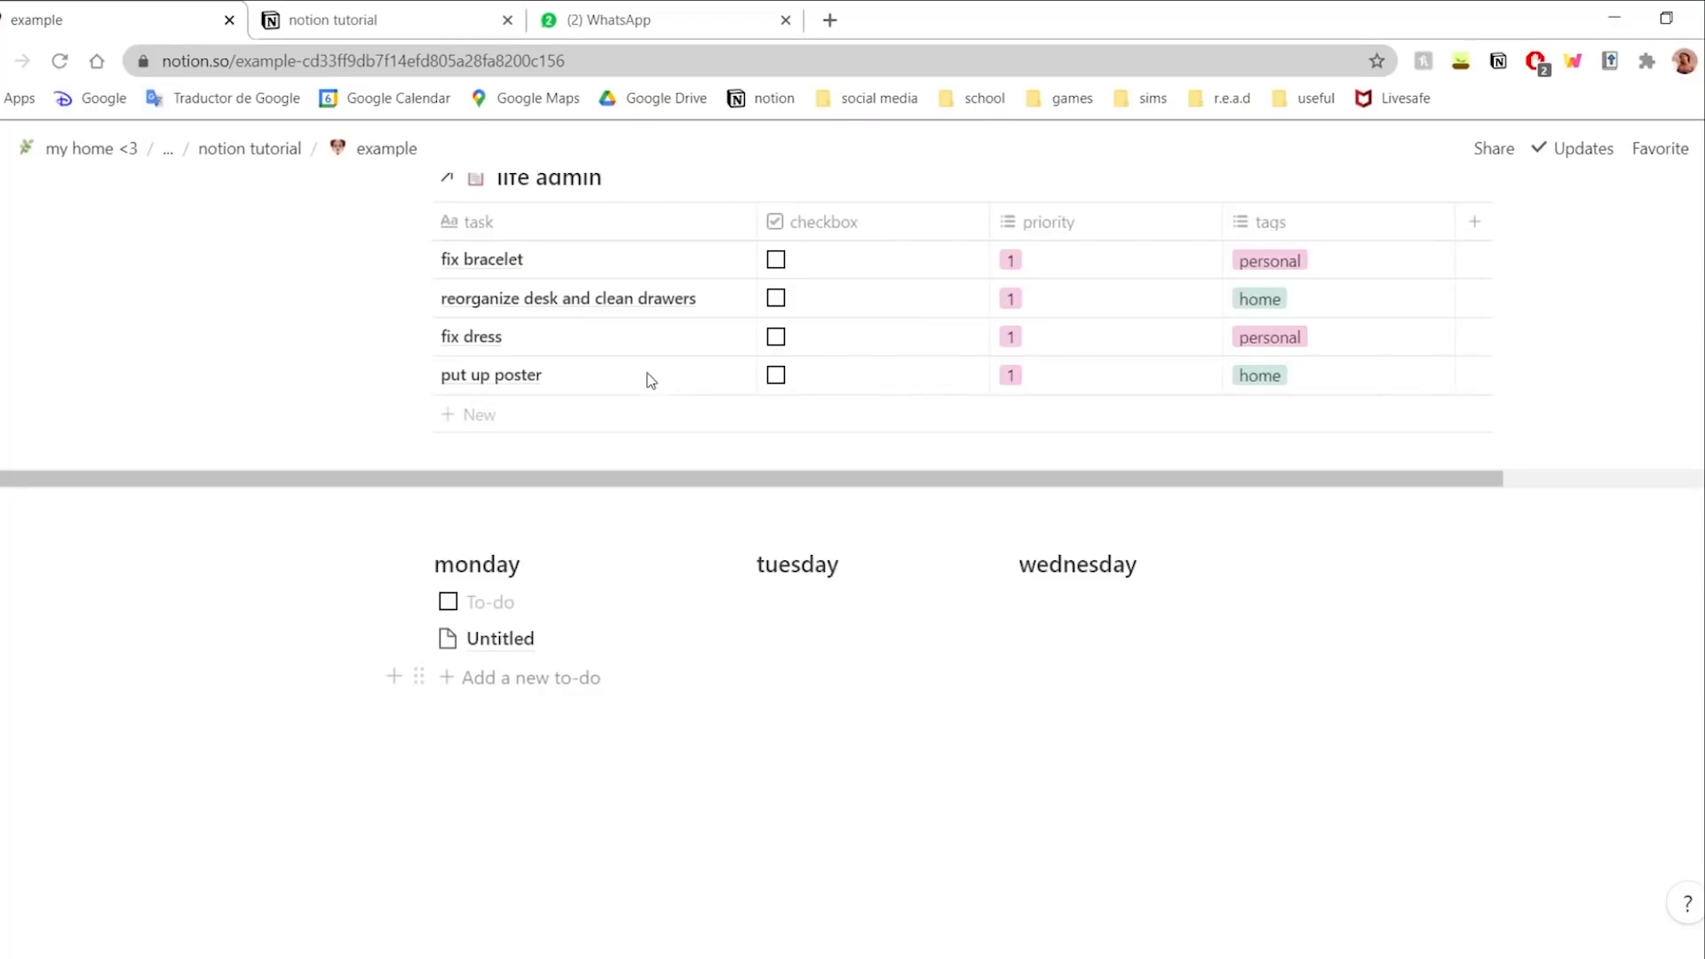
- Use the reconfigured template button to add new to-do items under monday
left_click(533, 680)
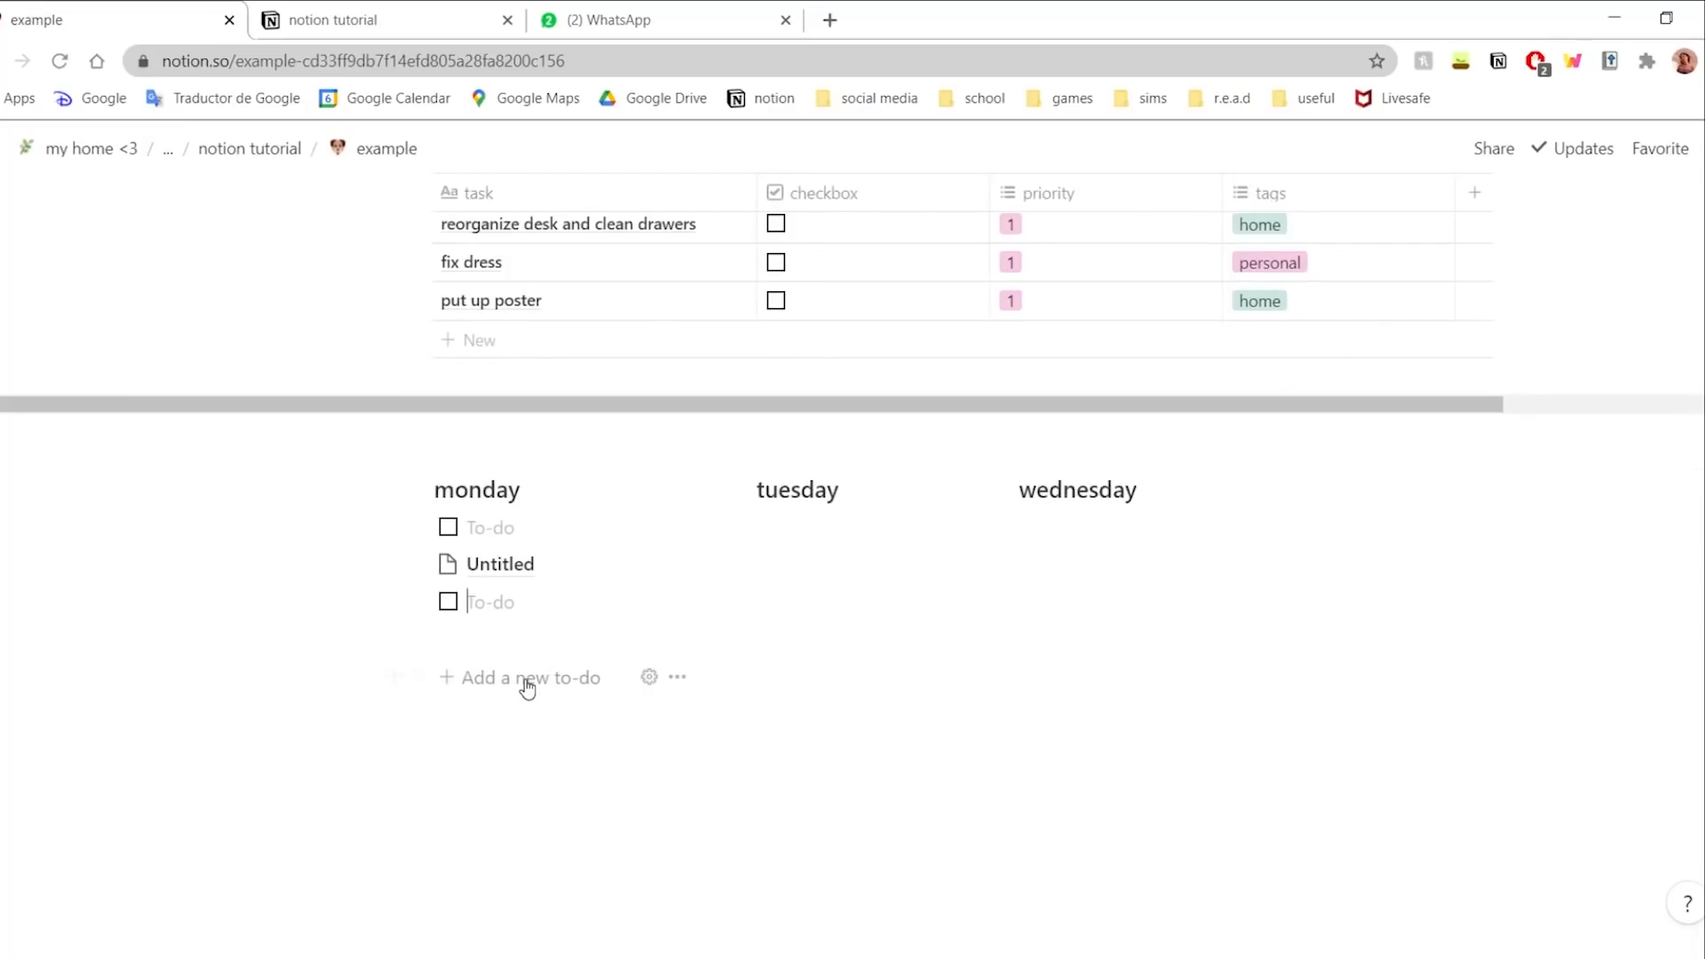
left_click(513, 683)
left_click(518, 756)
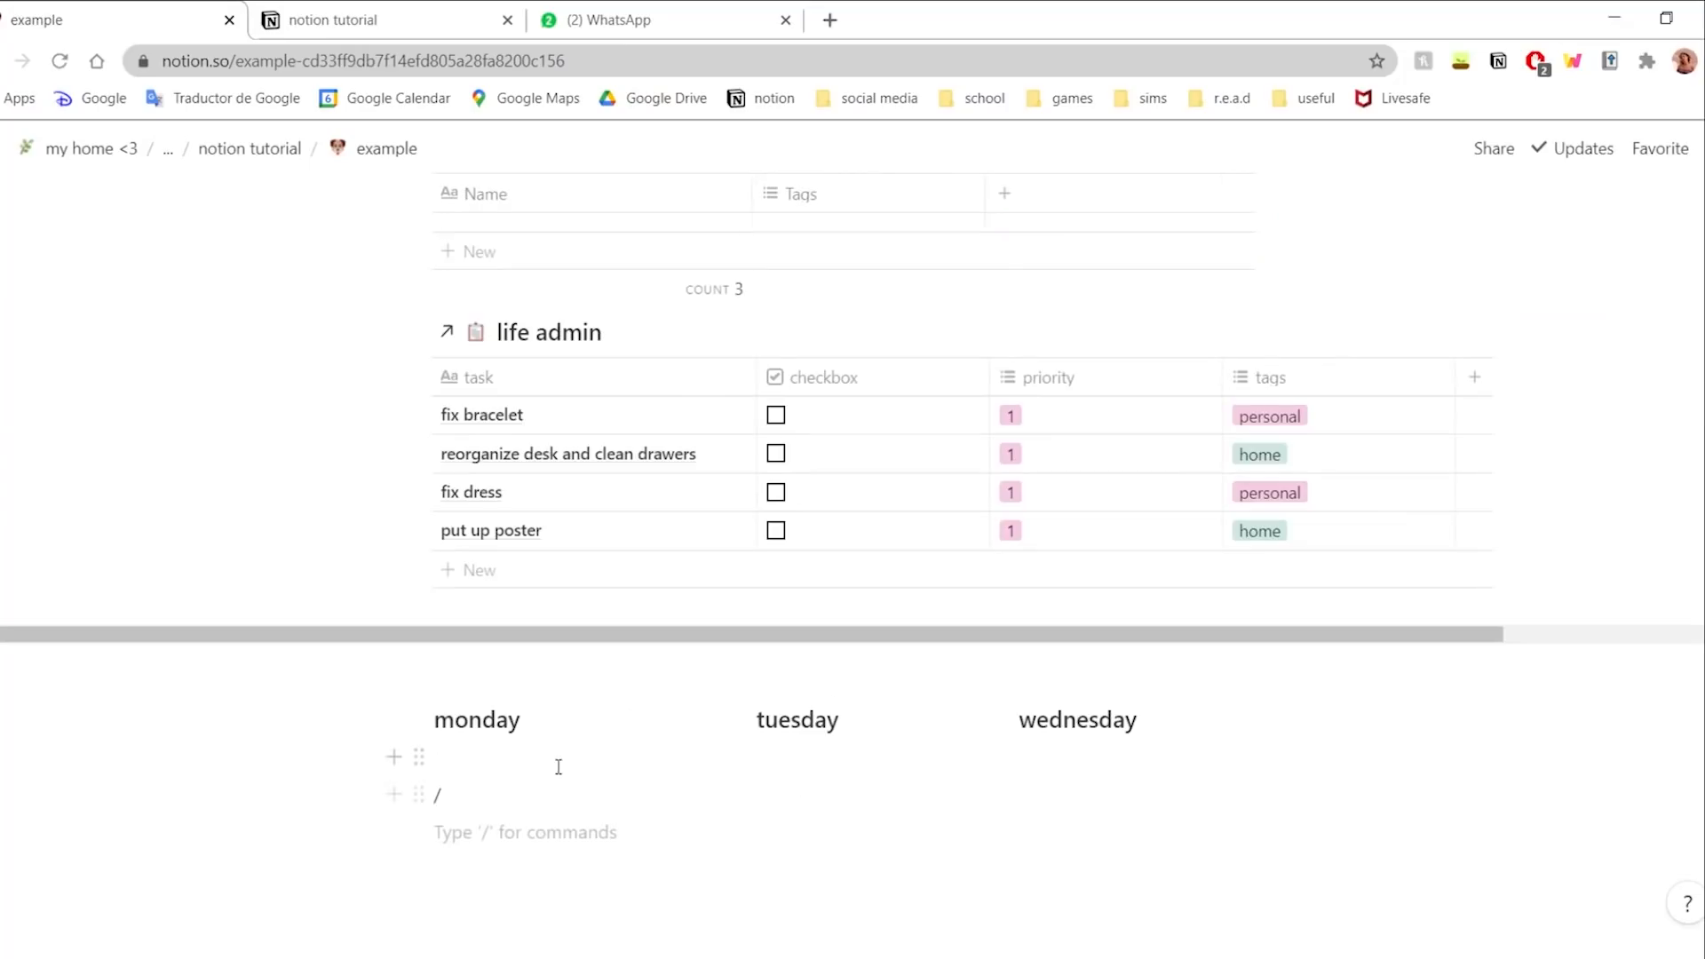
- Delete the leftover slash and empty text blocks below the monday heading
left_click_drag(533, 832, 381, 761)
key("BackSpace")
scroll(1283, 826, "up", 1)
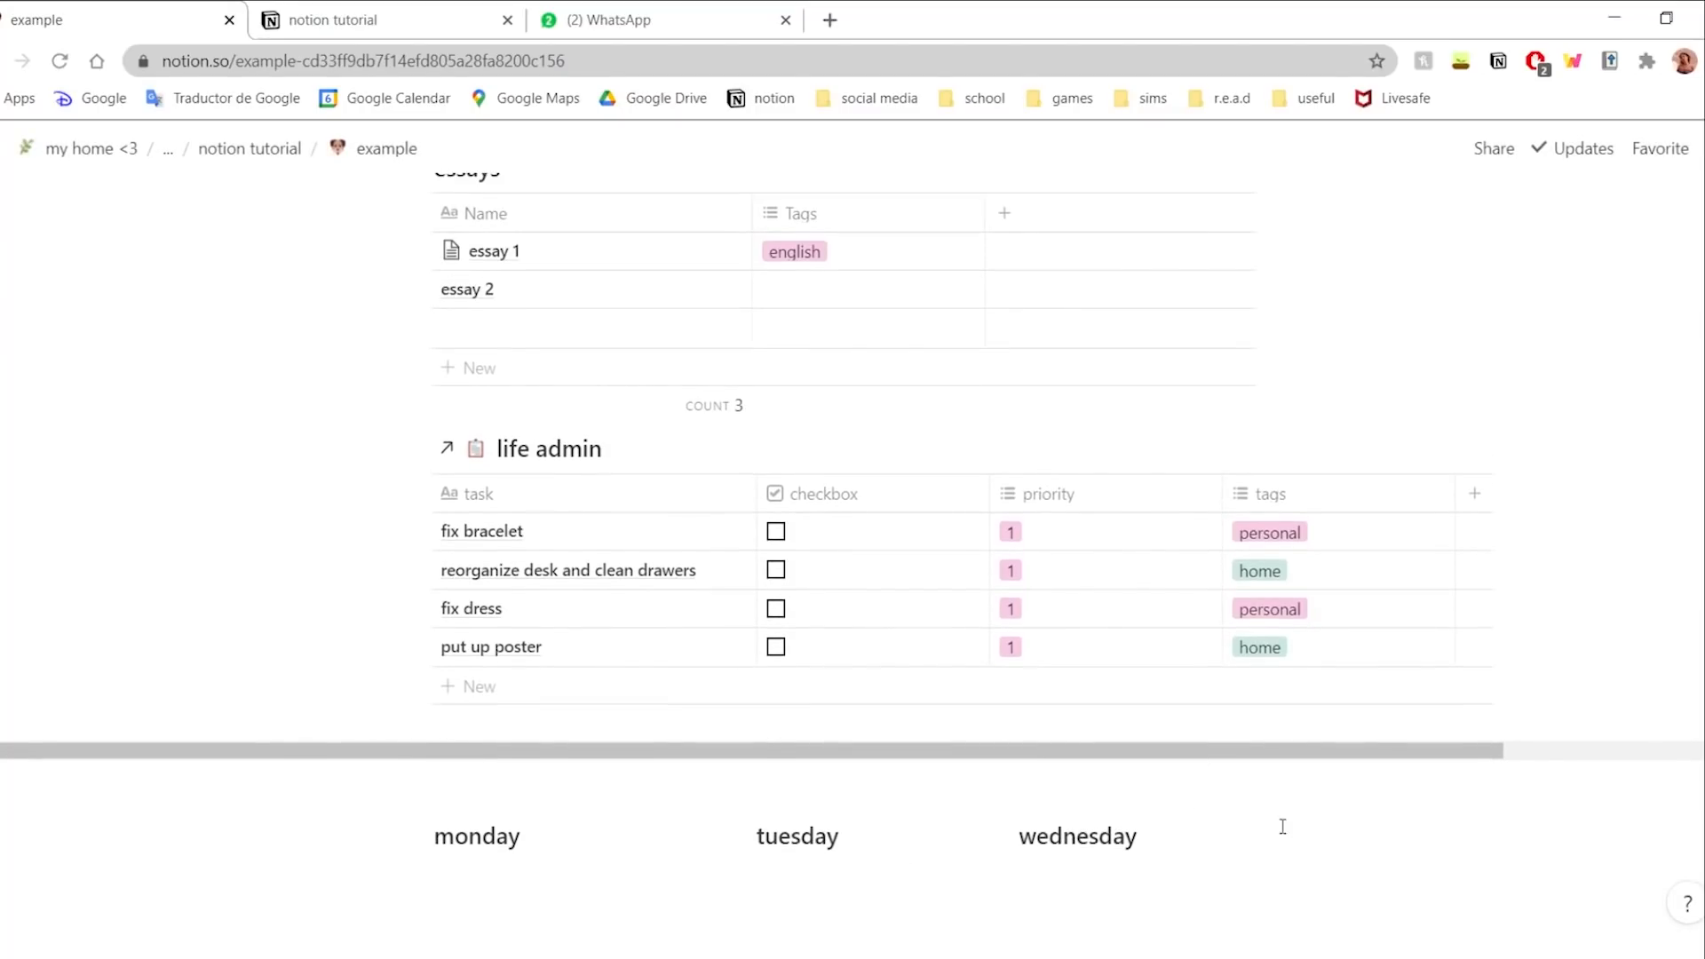
scroll(1191, 795, "down", 2)
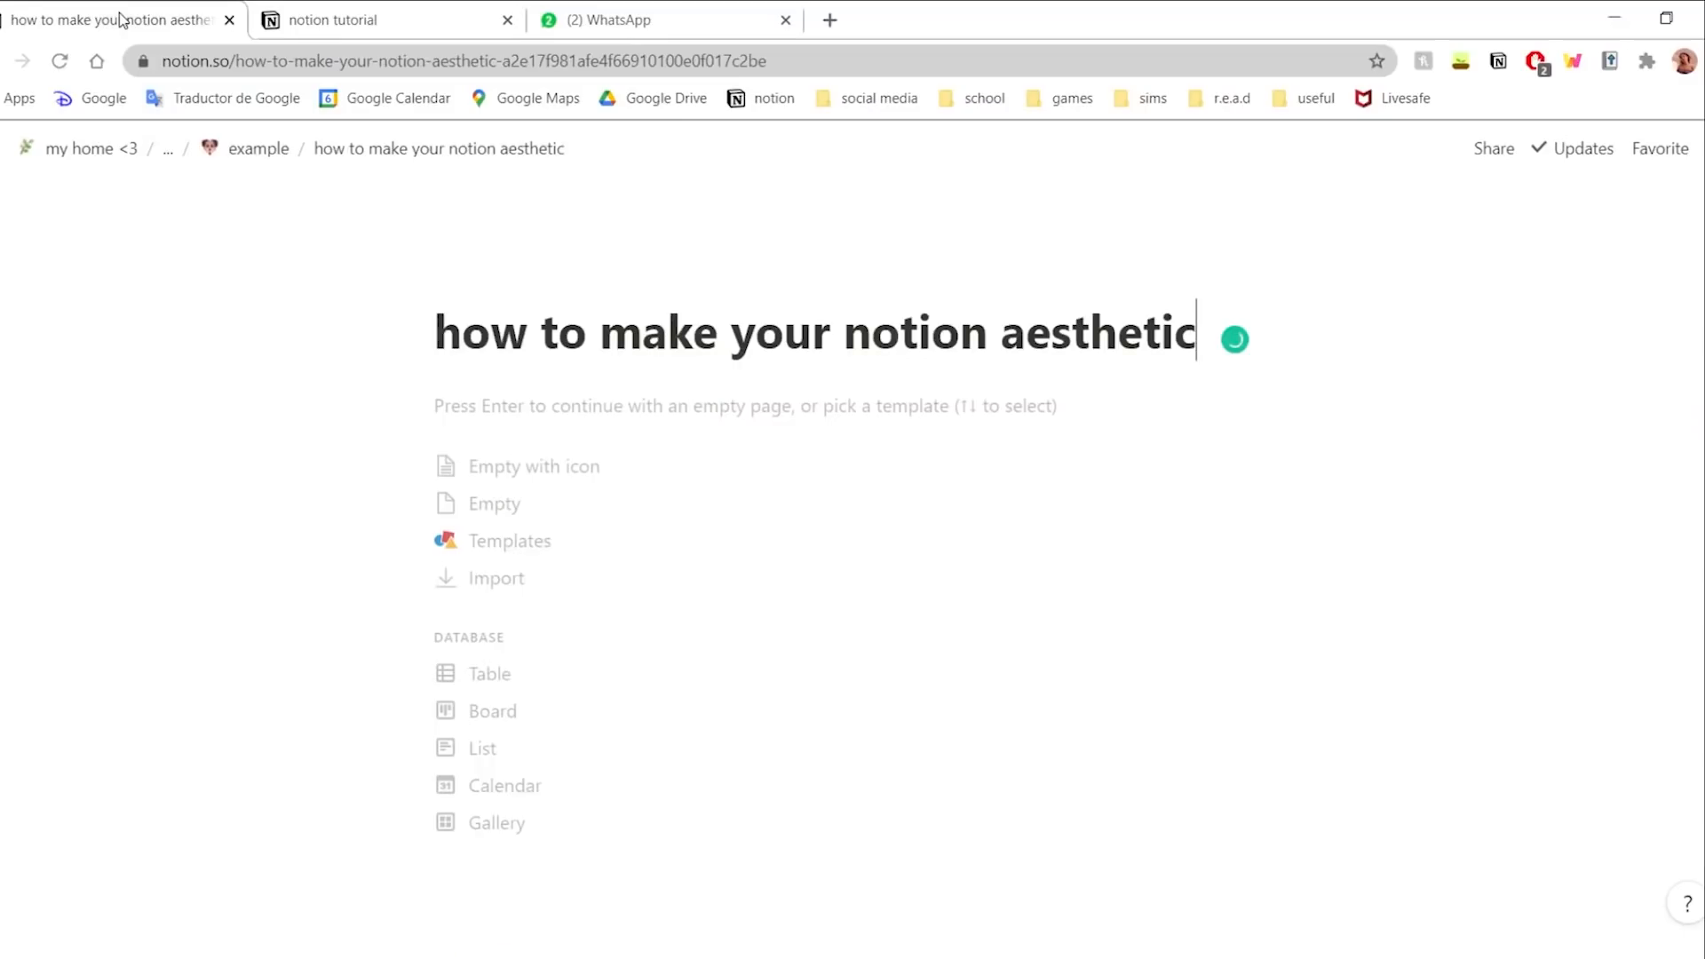
- Add an icon to the "how to make your notion aesthetic" page, browse the emoji choices and open the image upload option
key("Down")
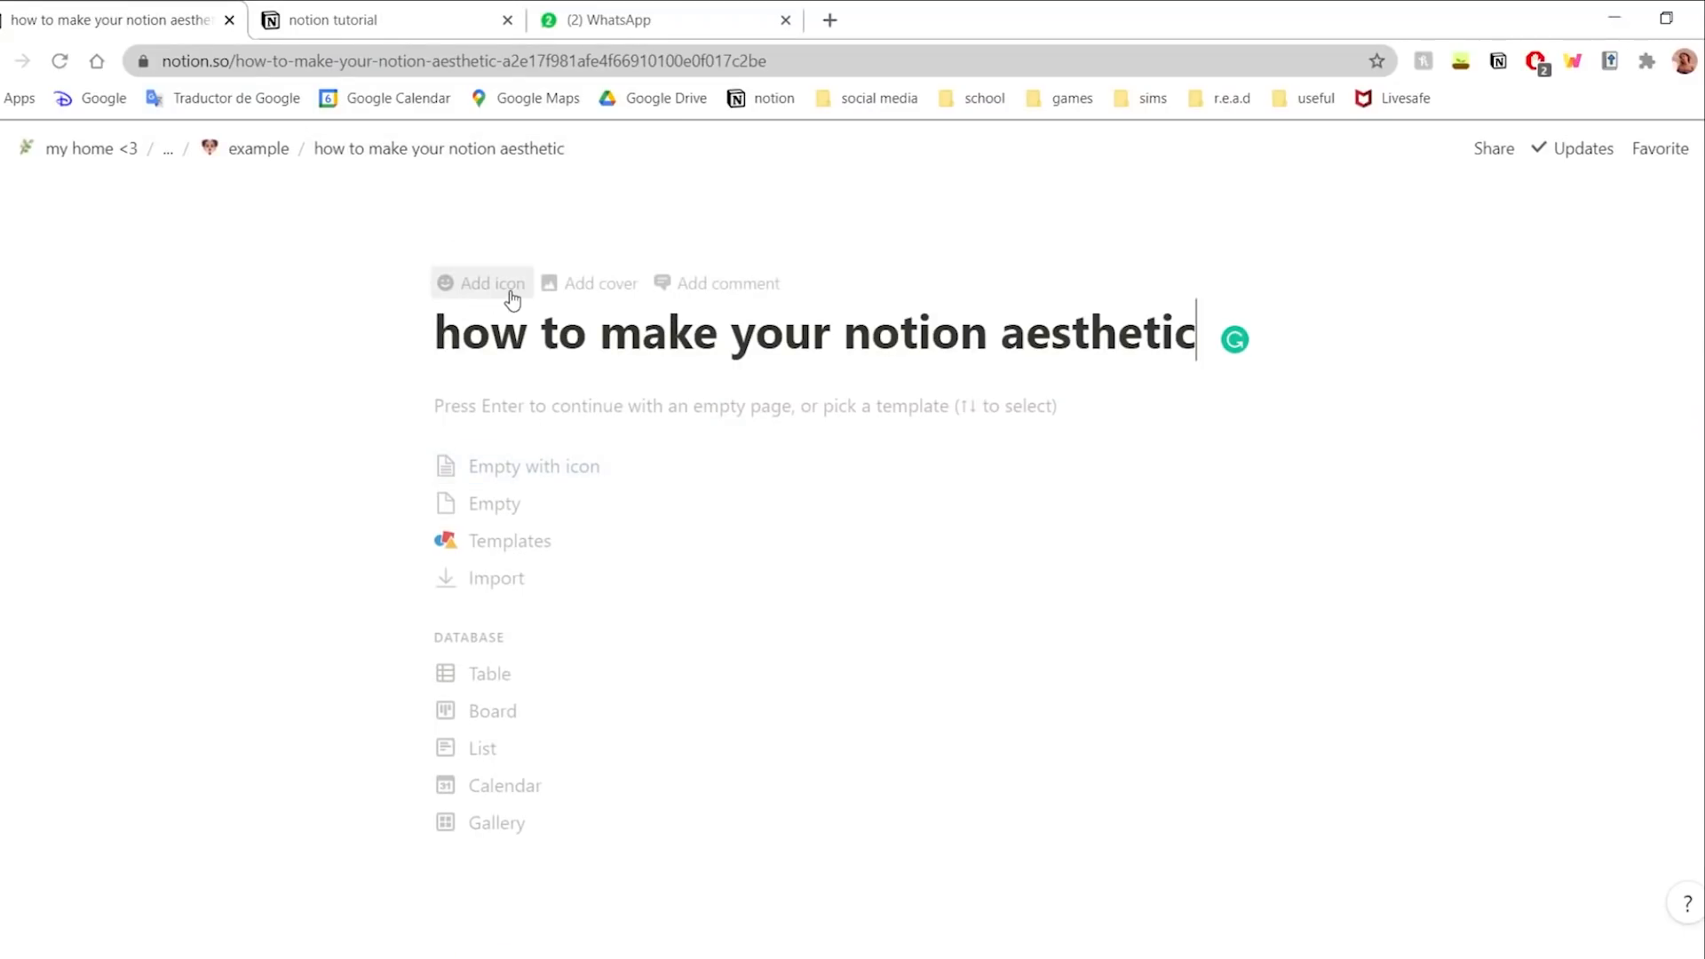
left_click(510, 292)
left_click(507, 350)
scroll(593, 603, "down", 2)
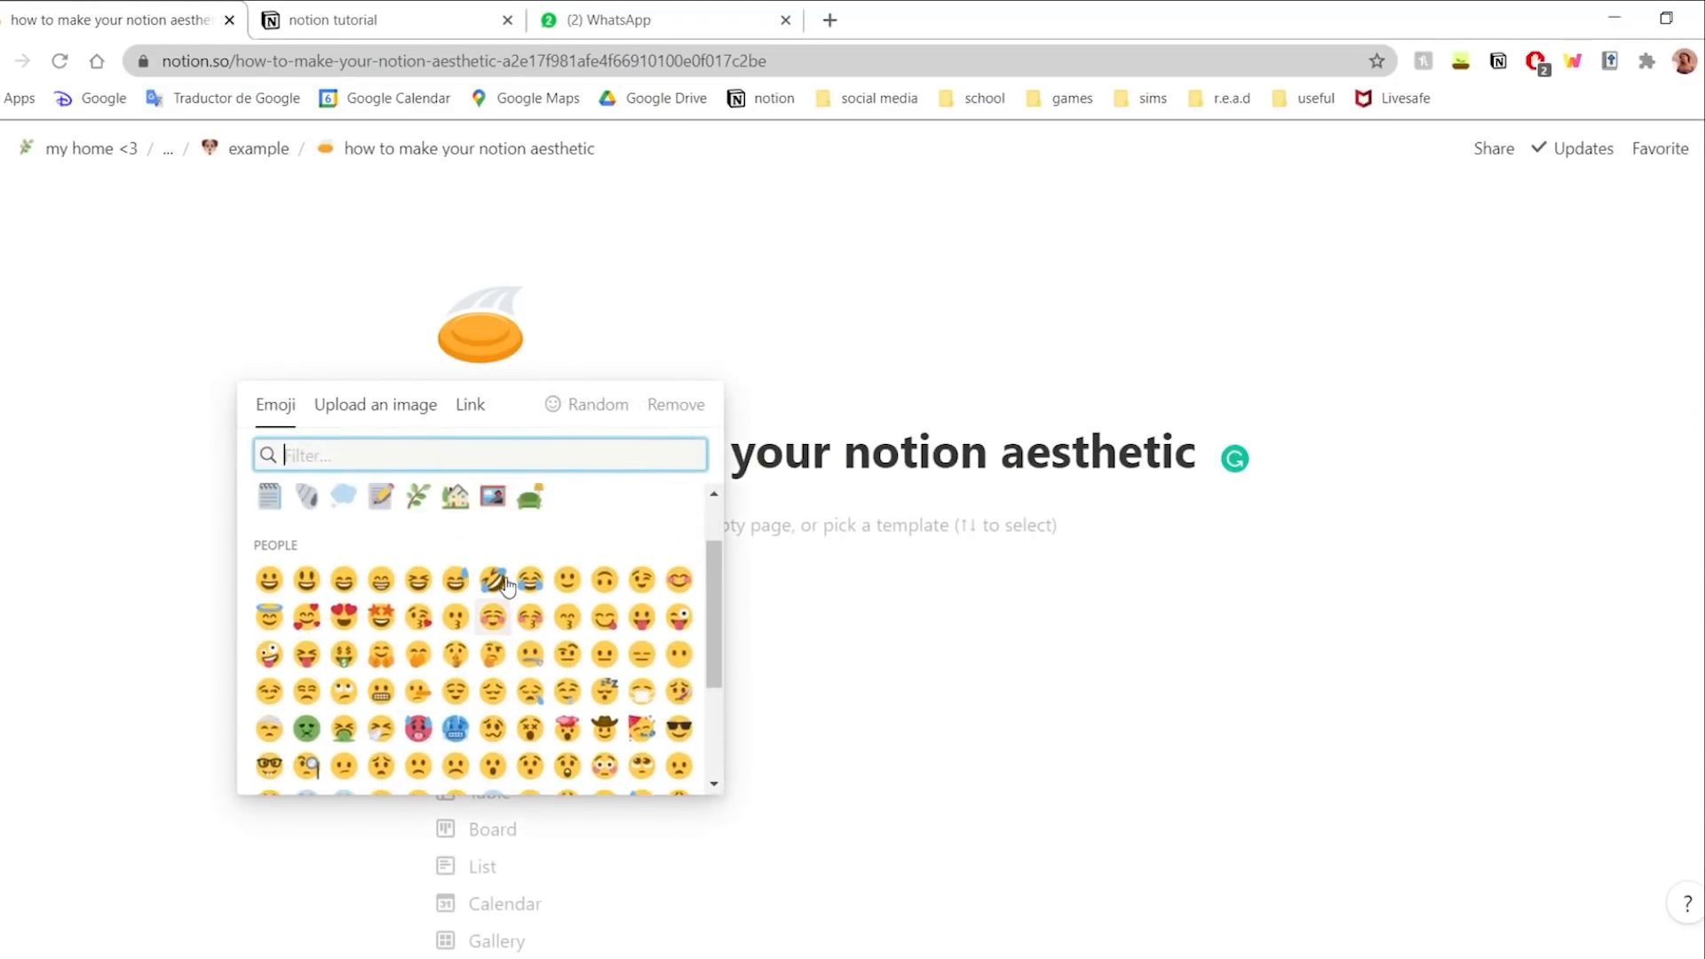
scroll(568, 587, "up", 2)
left_click(417, 416)
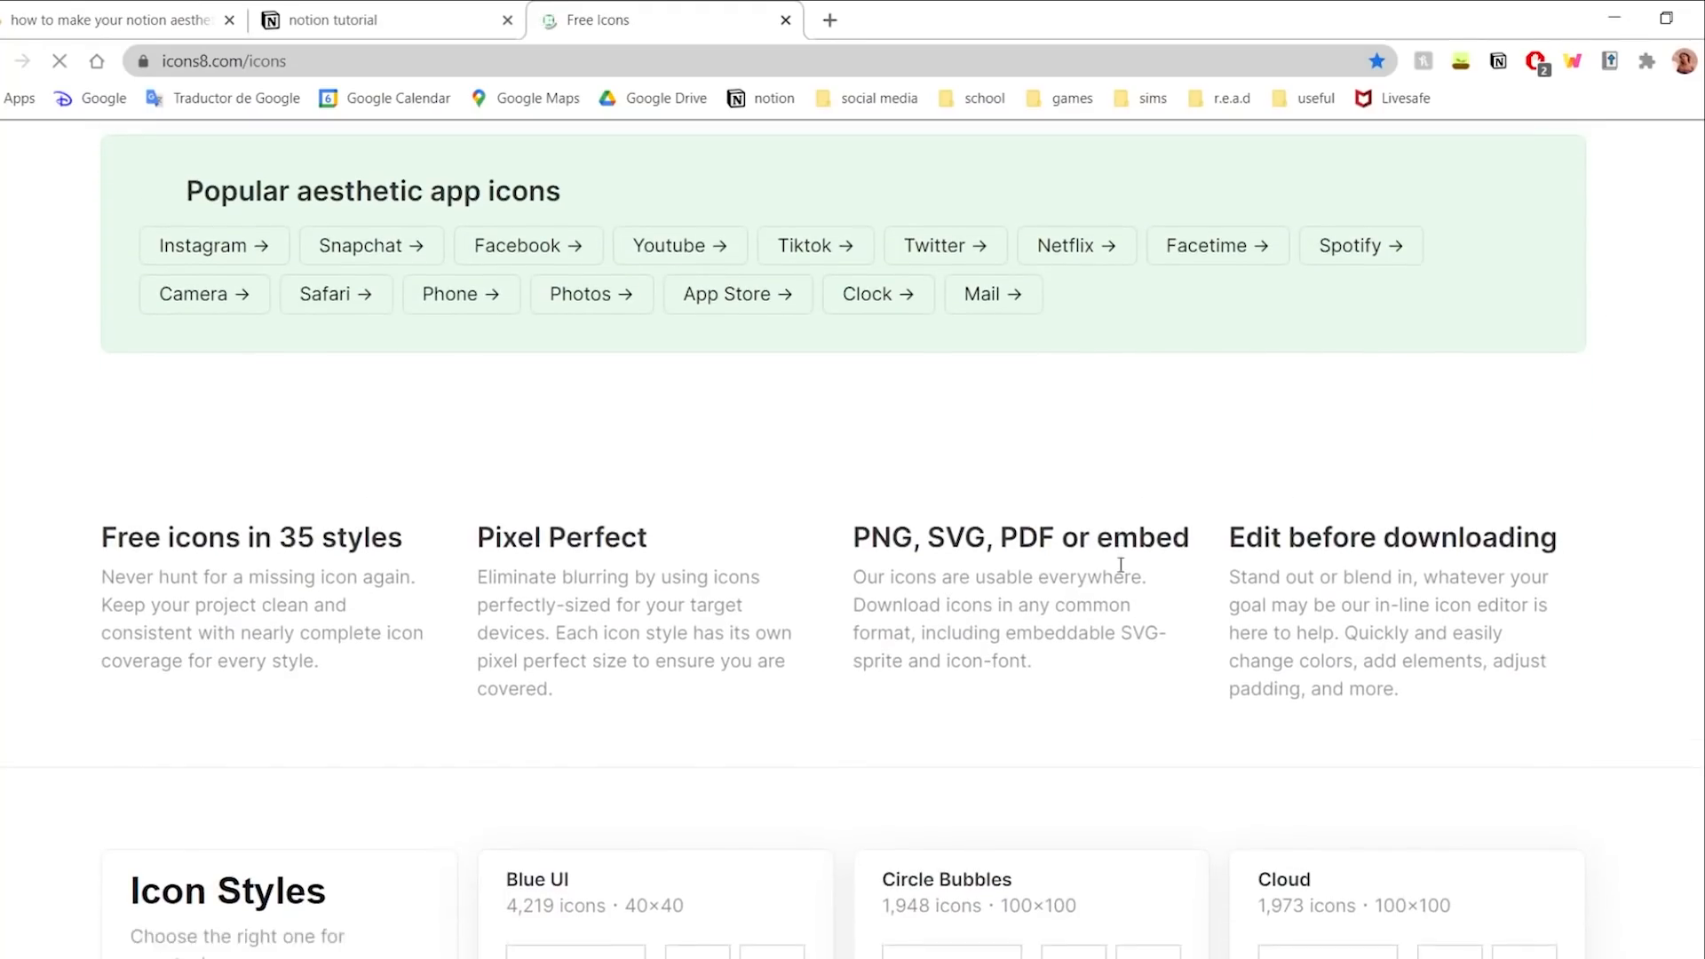
- Browse the available icon styles on the icons8.com icons page
scroll(438, 583, "down", 15)
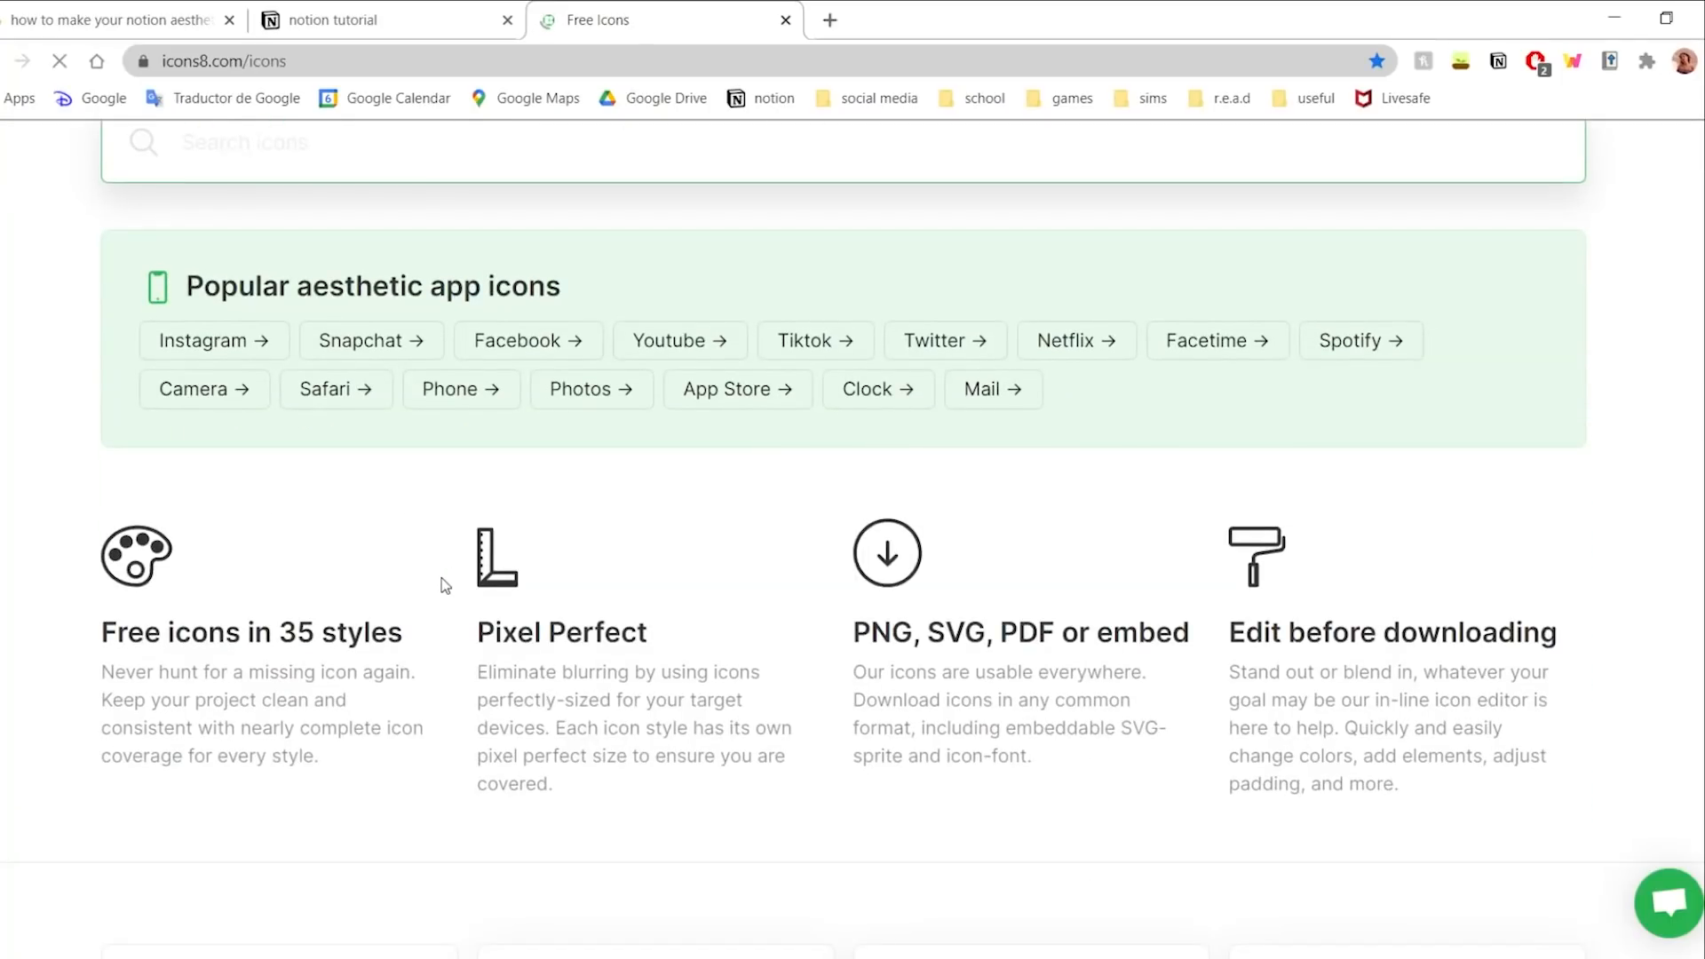
scroll(1321, 489, "down", 15)
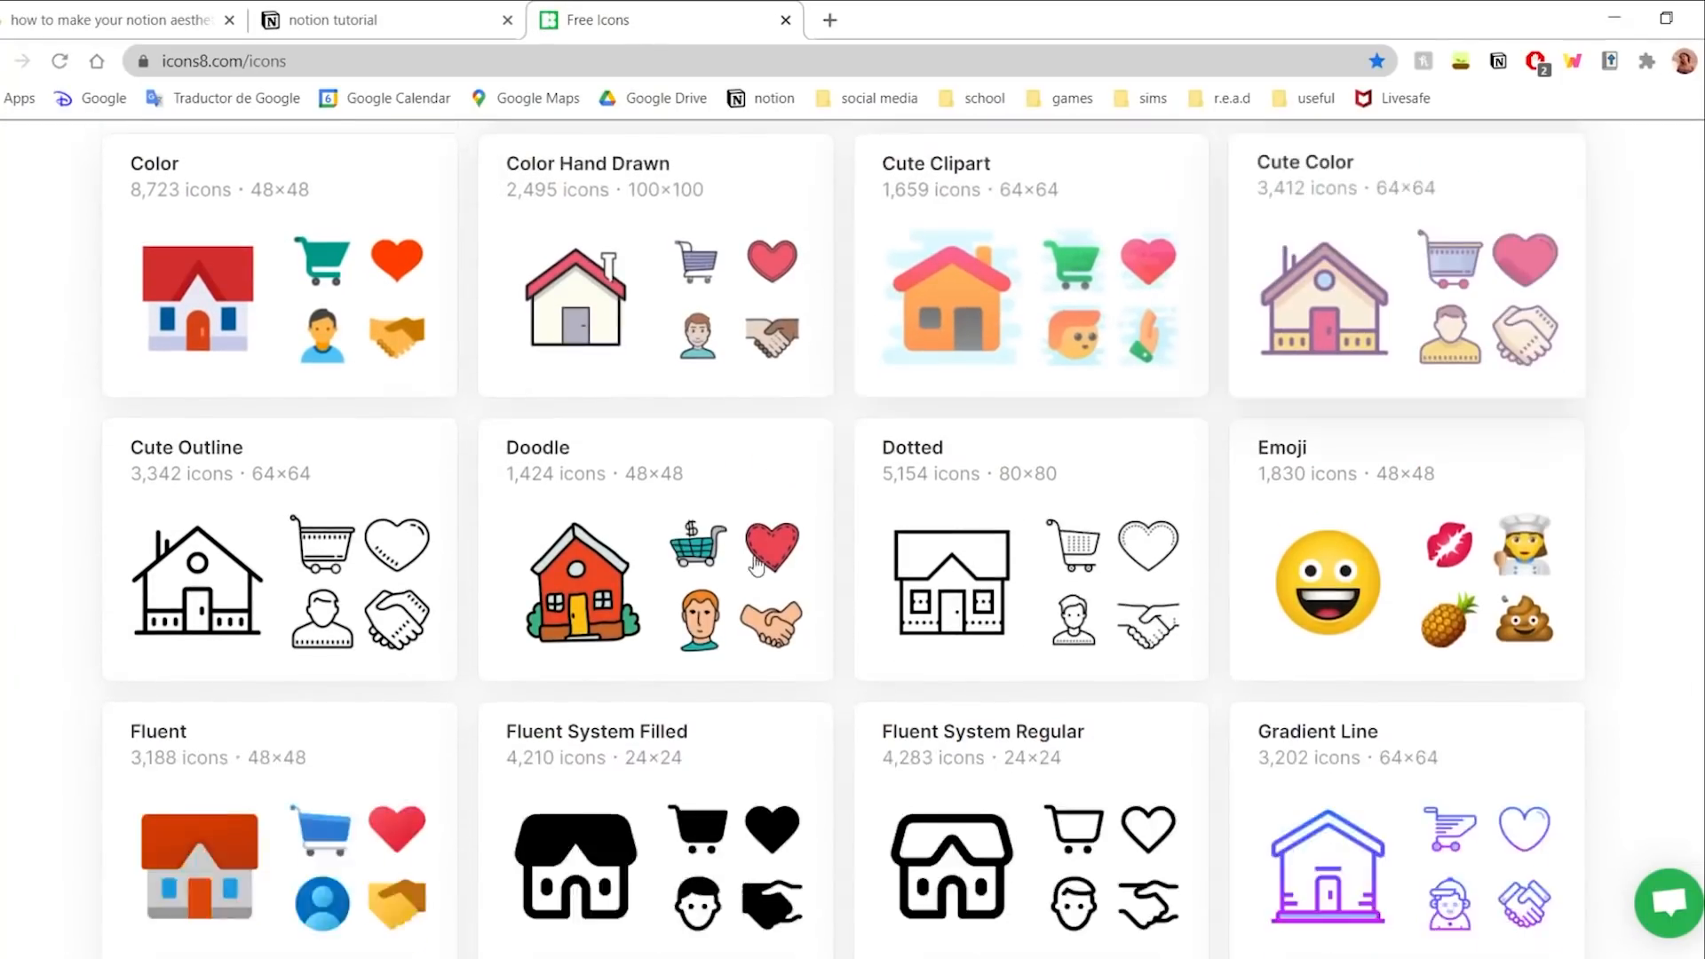
scroll(1321, 490, "down", 5)
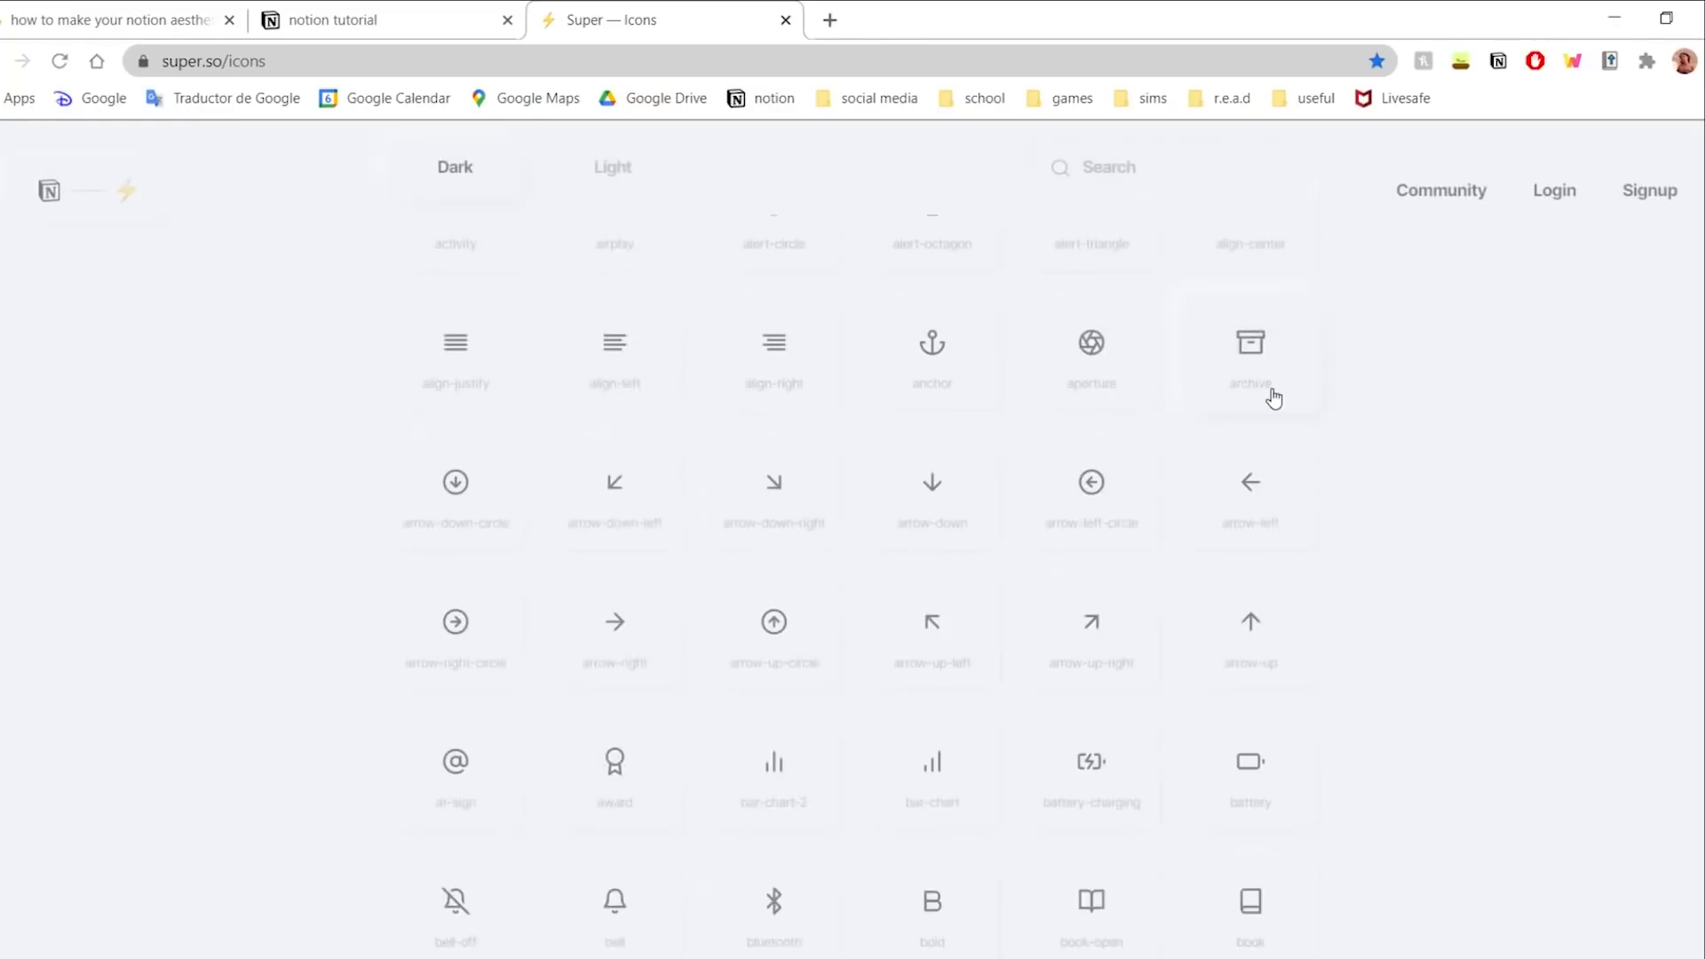
scroll(1093, 457, "down", 20)
scroll(1136, 593, "down", 7)
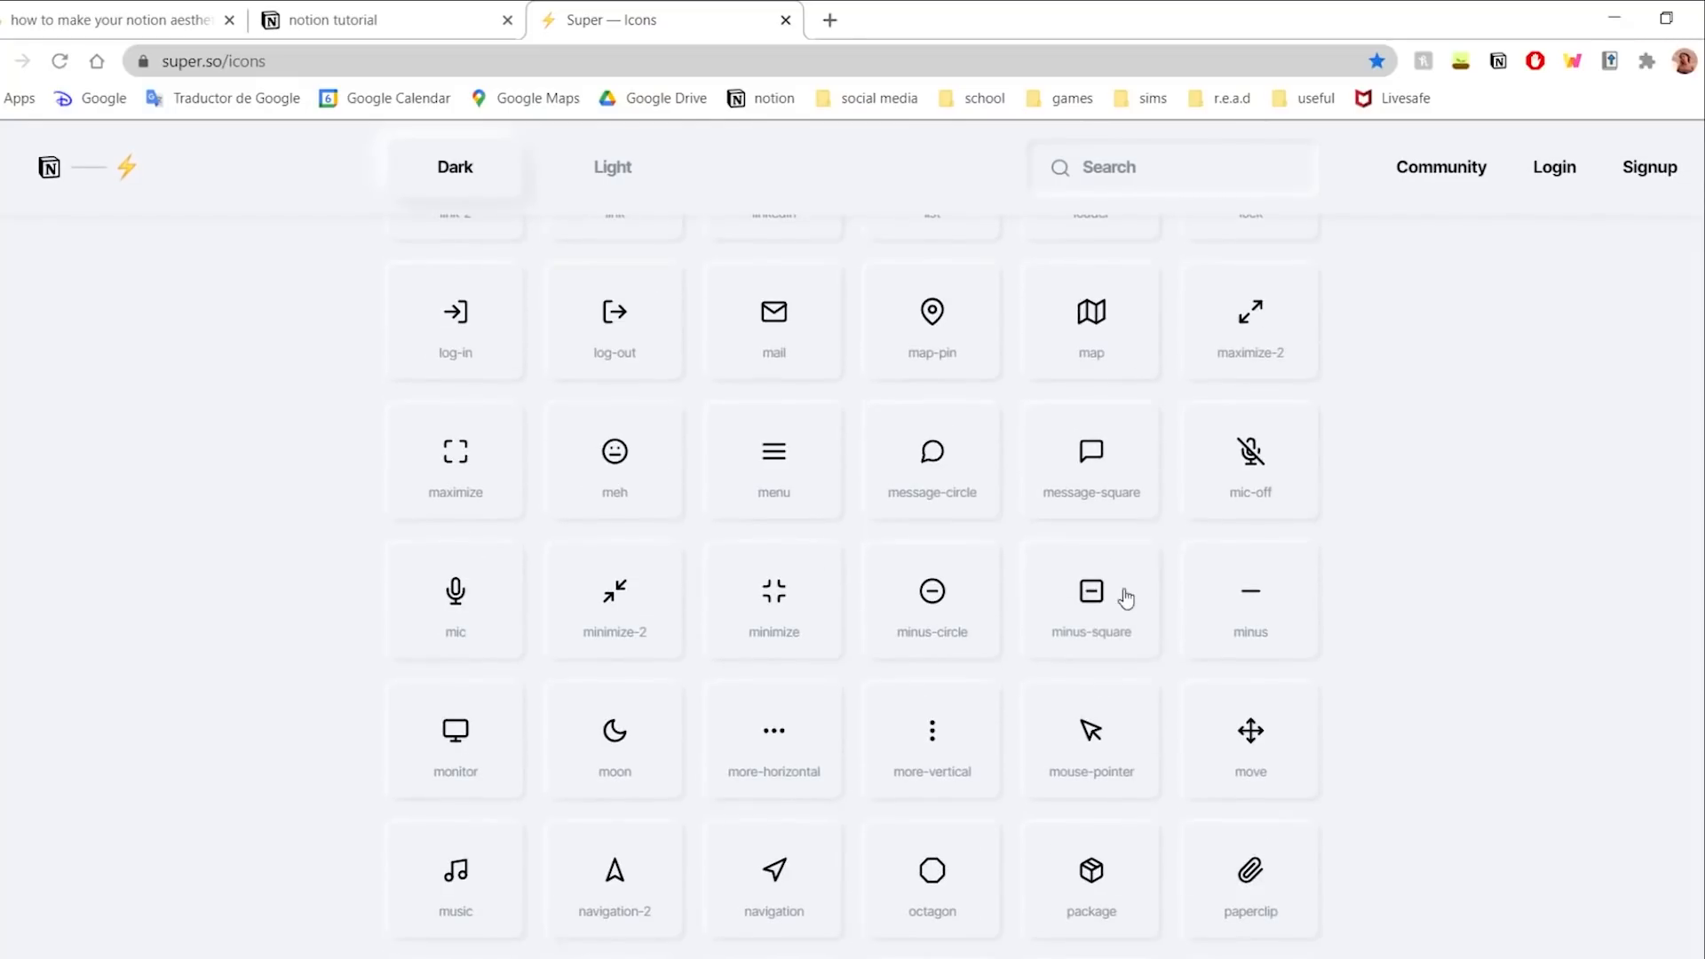
scroll(944, 498, "down", 3)
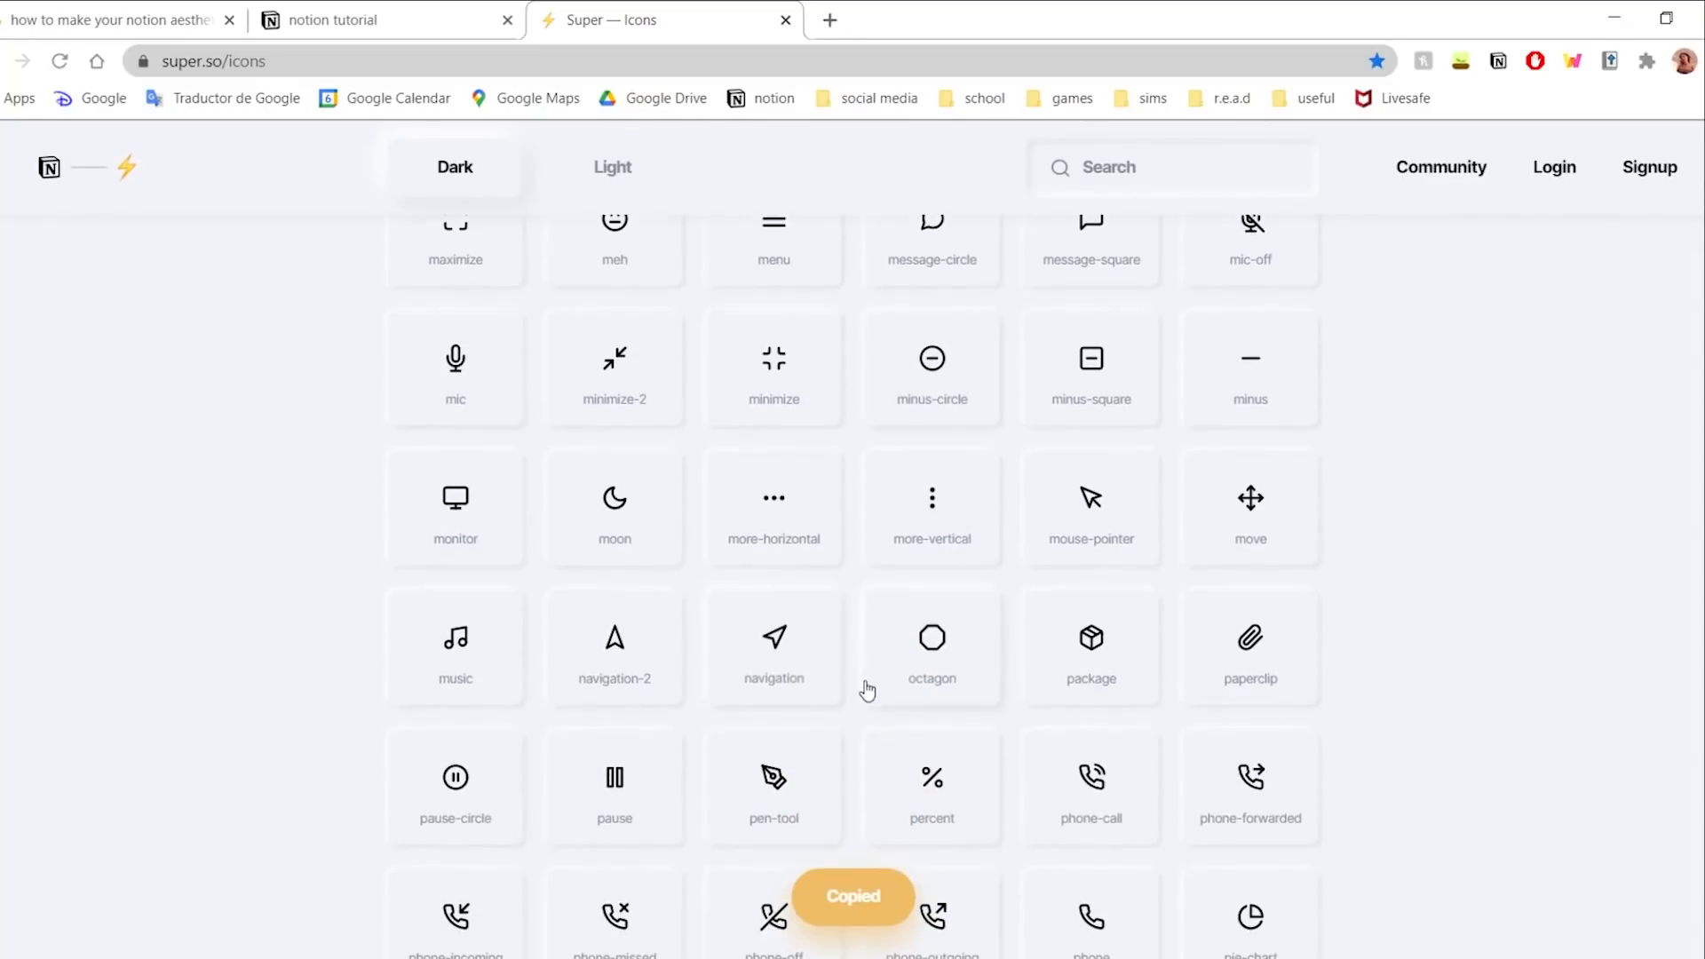
scroll(388, 152, "up", 2)
left_click(116, 20)
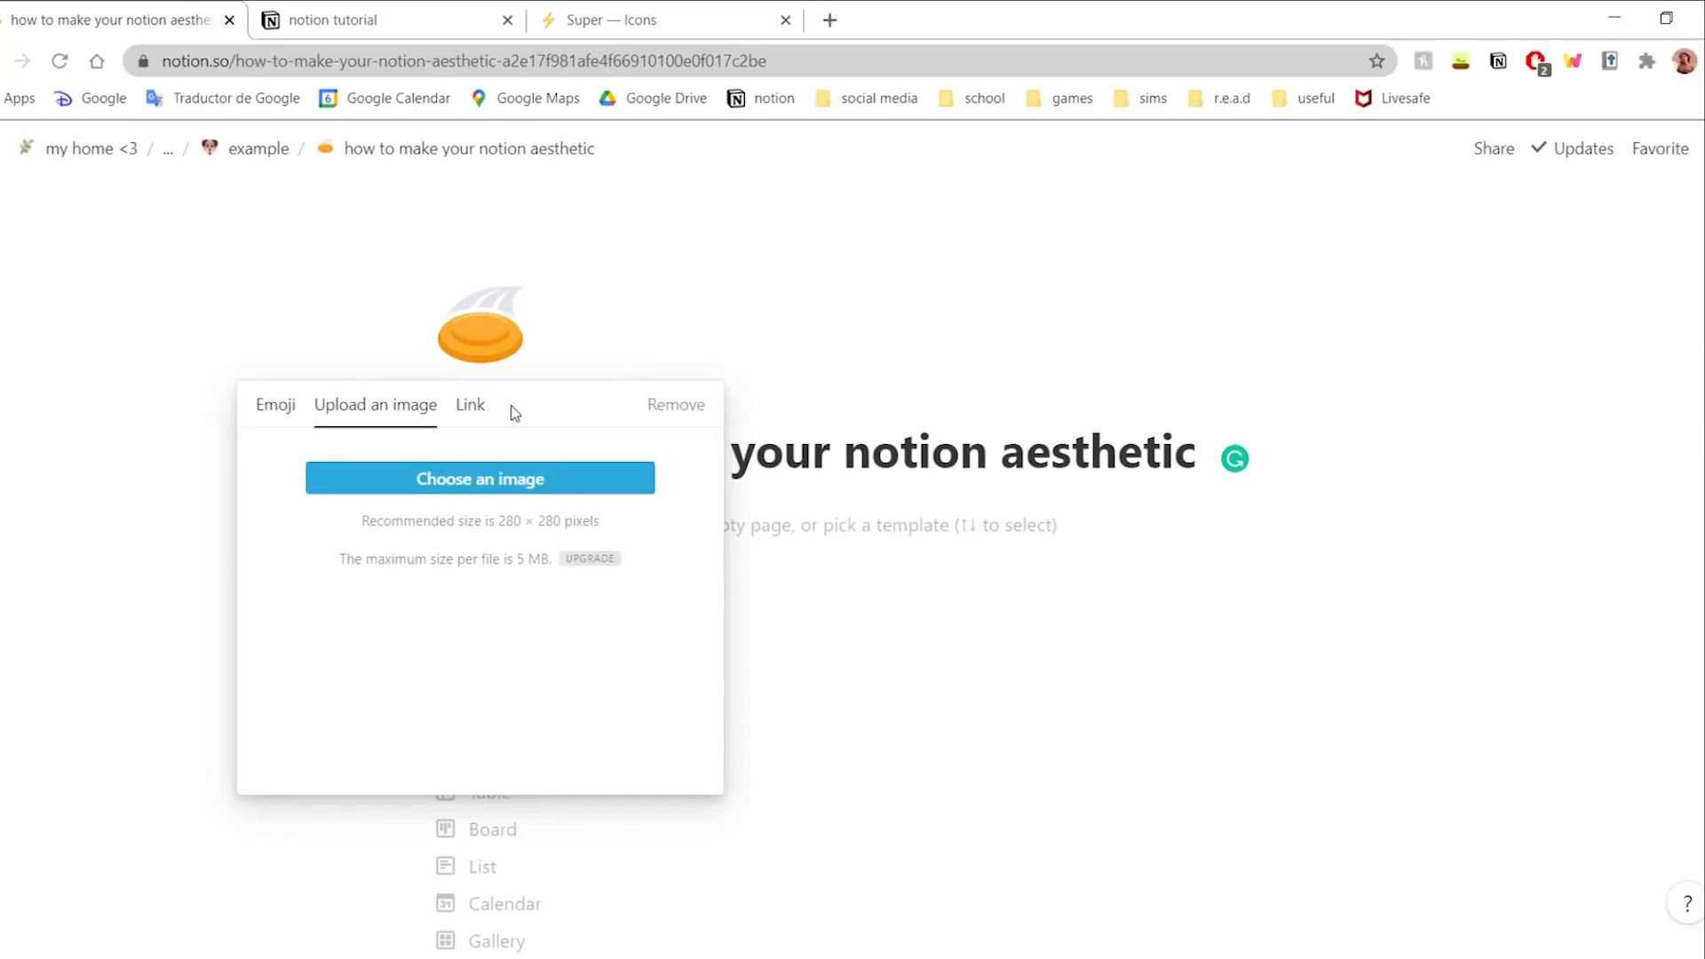
left_click(471, 405)
key("ctrl+v")
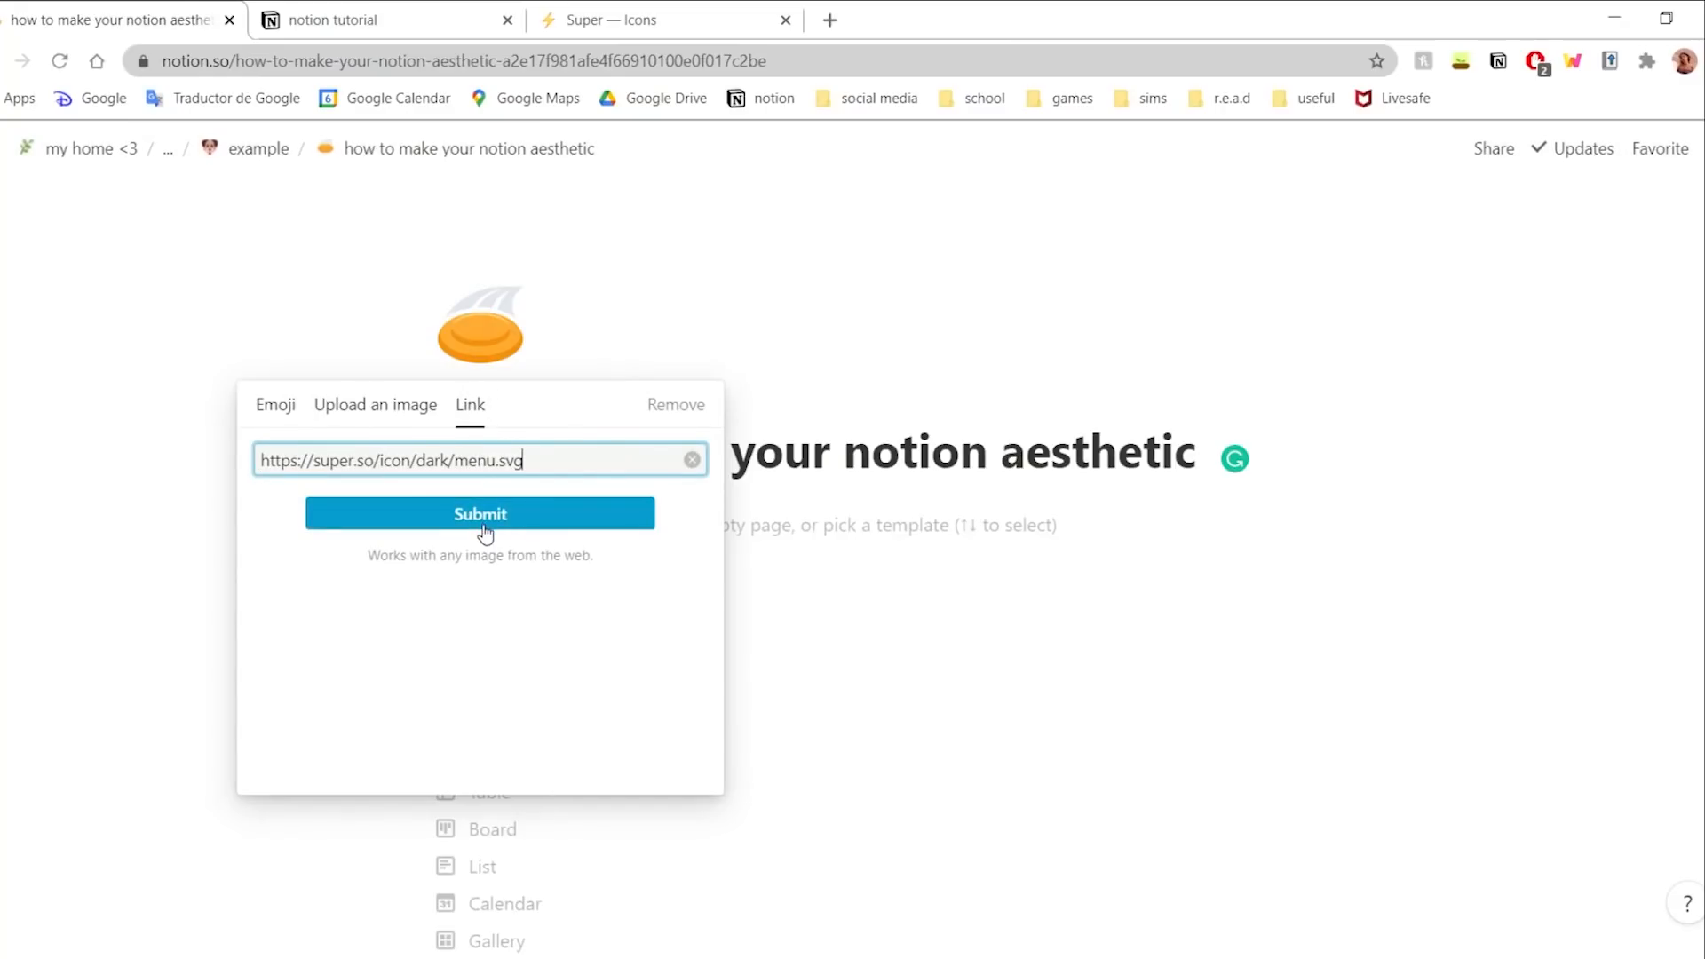
left_click(482, 520)
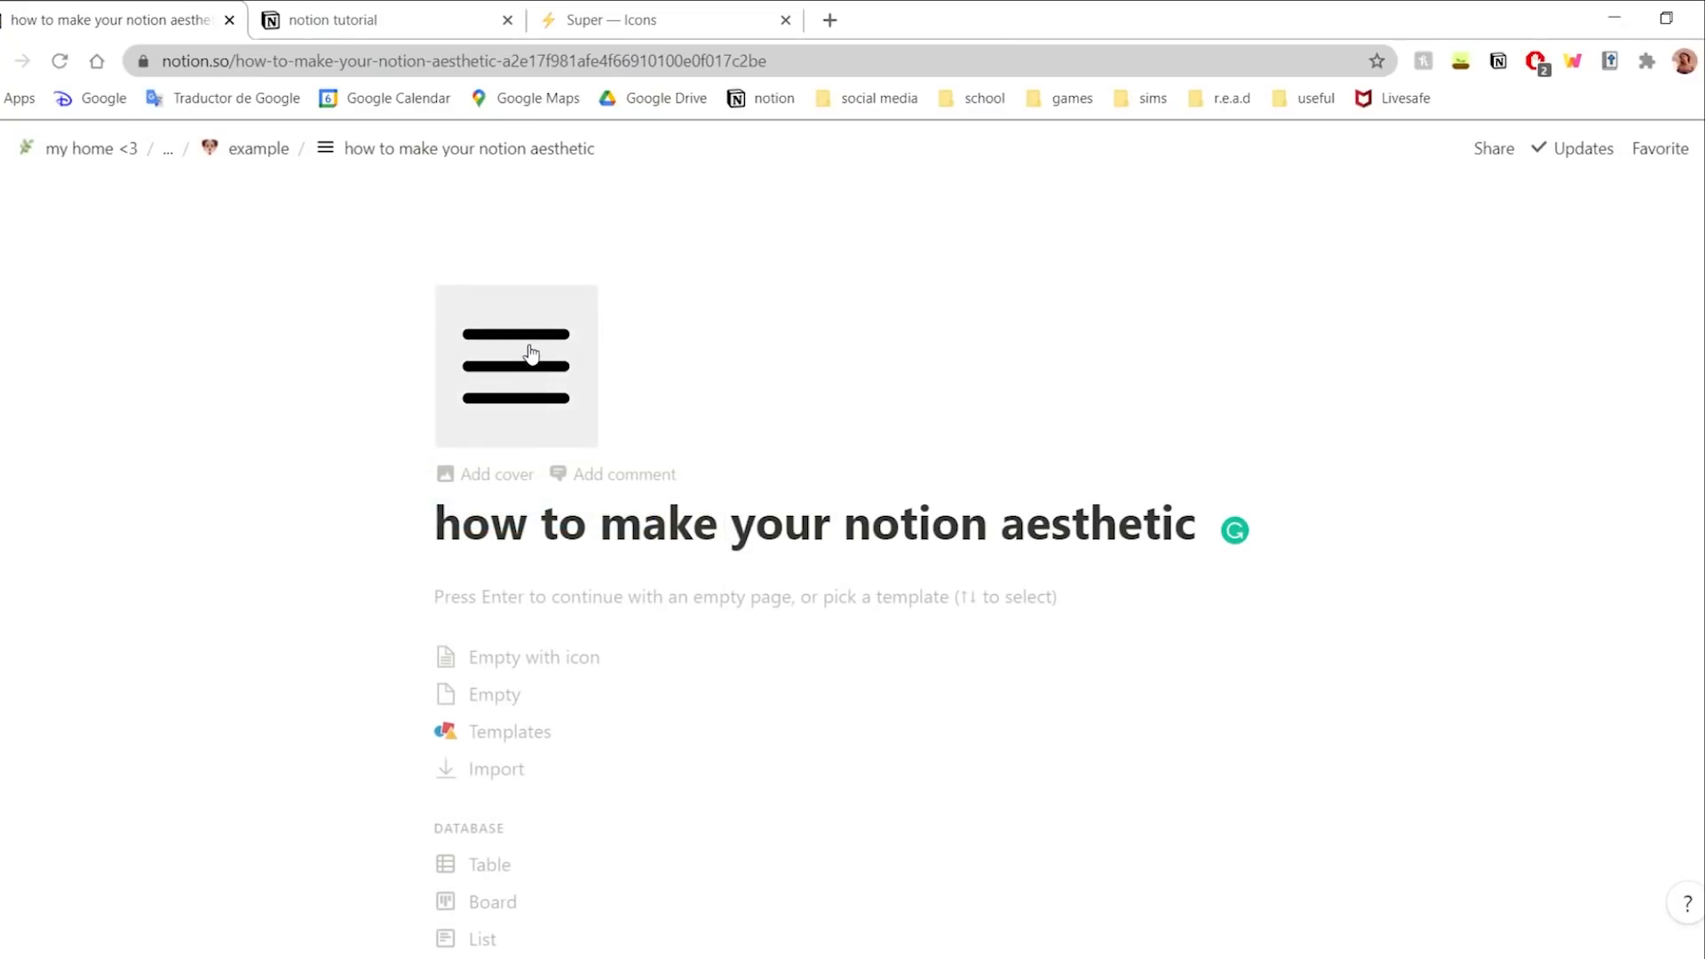
- Start the page empty, add a cover, browse the gallery and Unsplash images, and upload a plain light-blue image as the cover
left_click(531, 352)
left_click(882, 609)
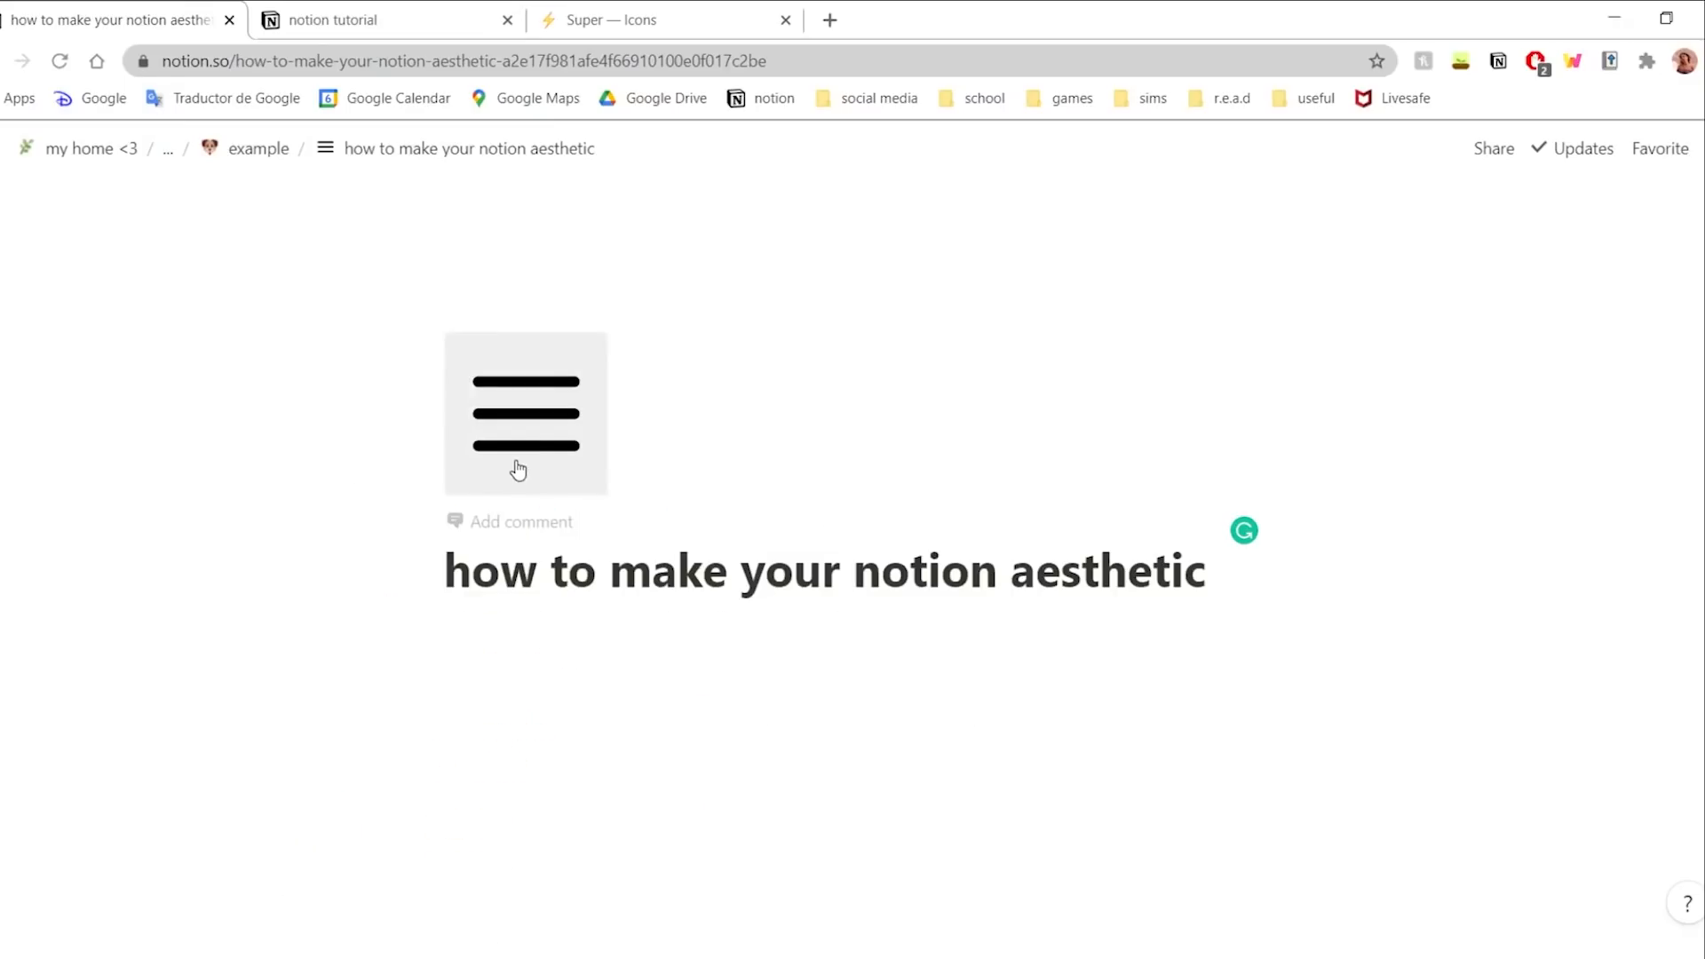
mouse_move(919, 268)
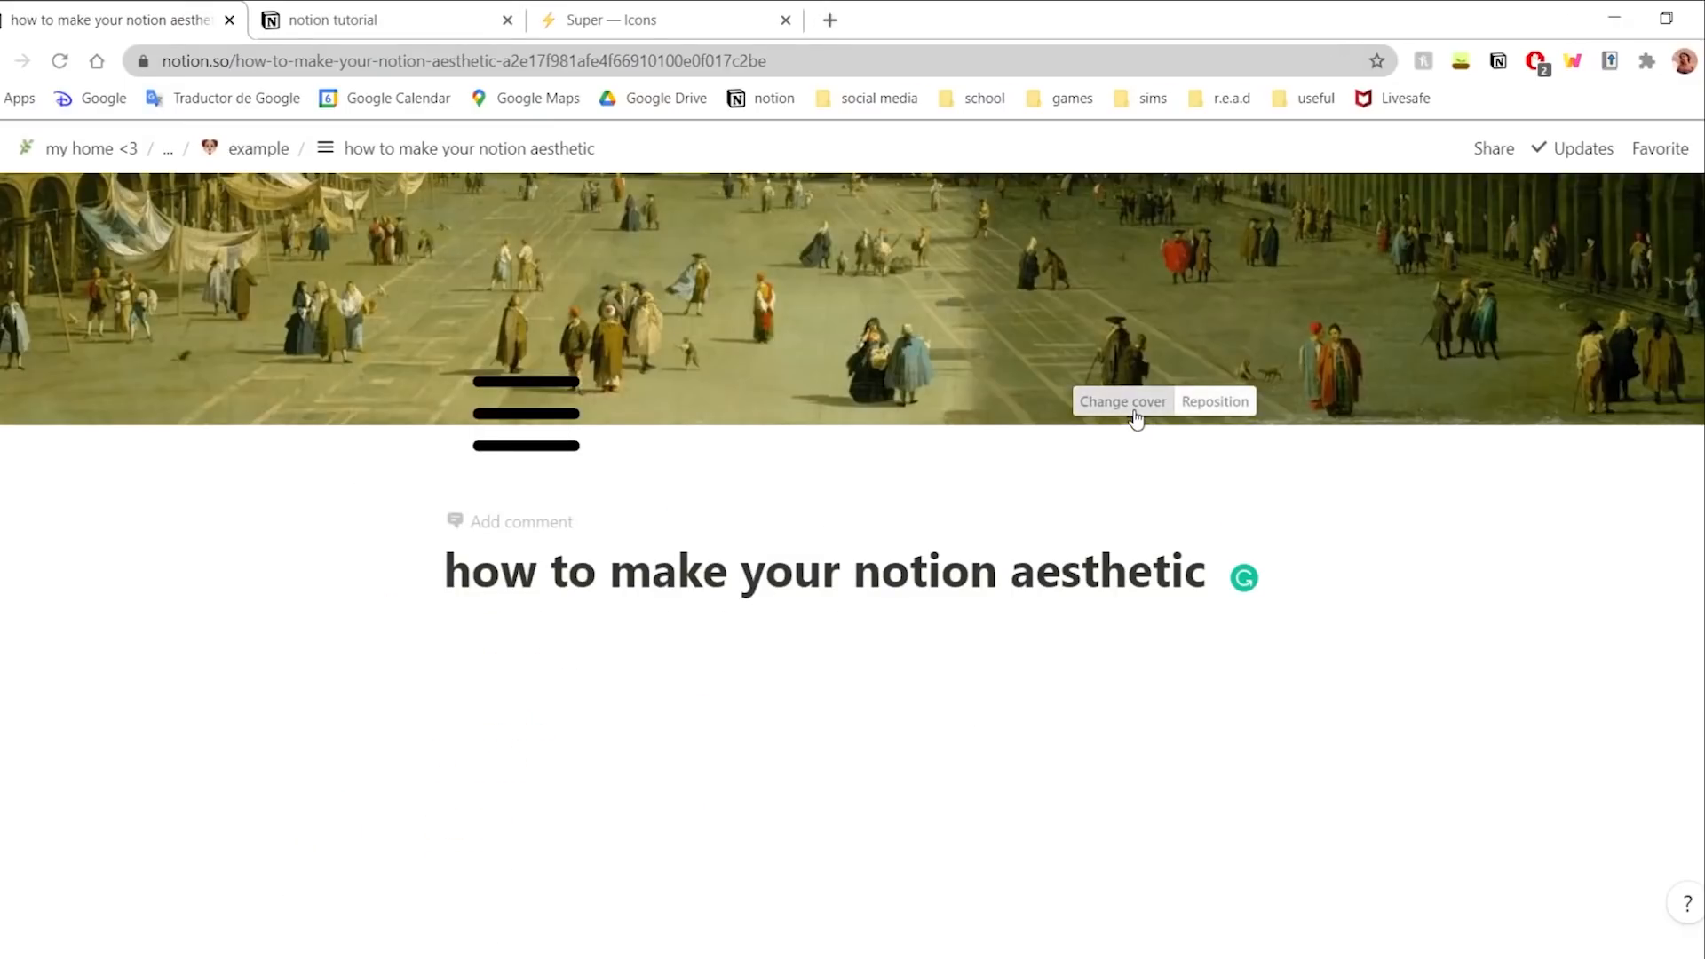
left_click(1129, 406)
scroll(1031, 577, "down", 10)
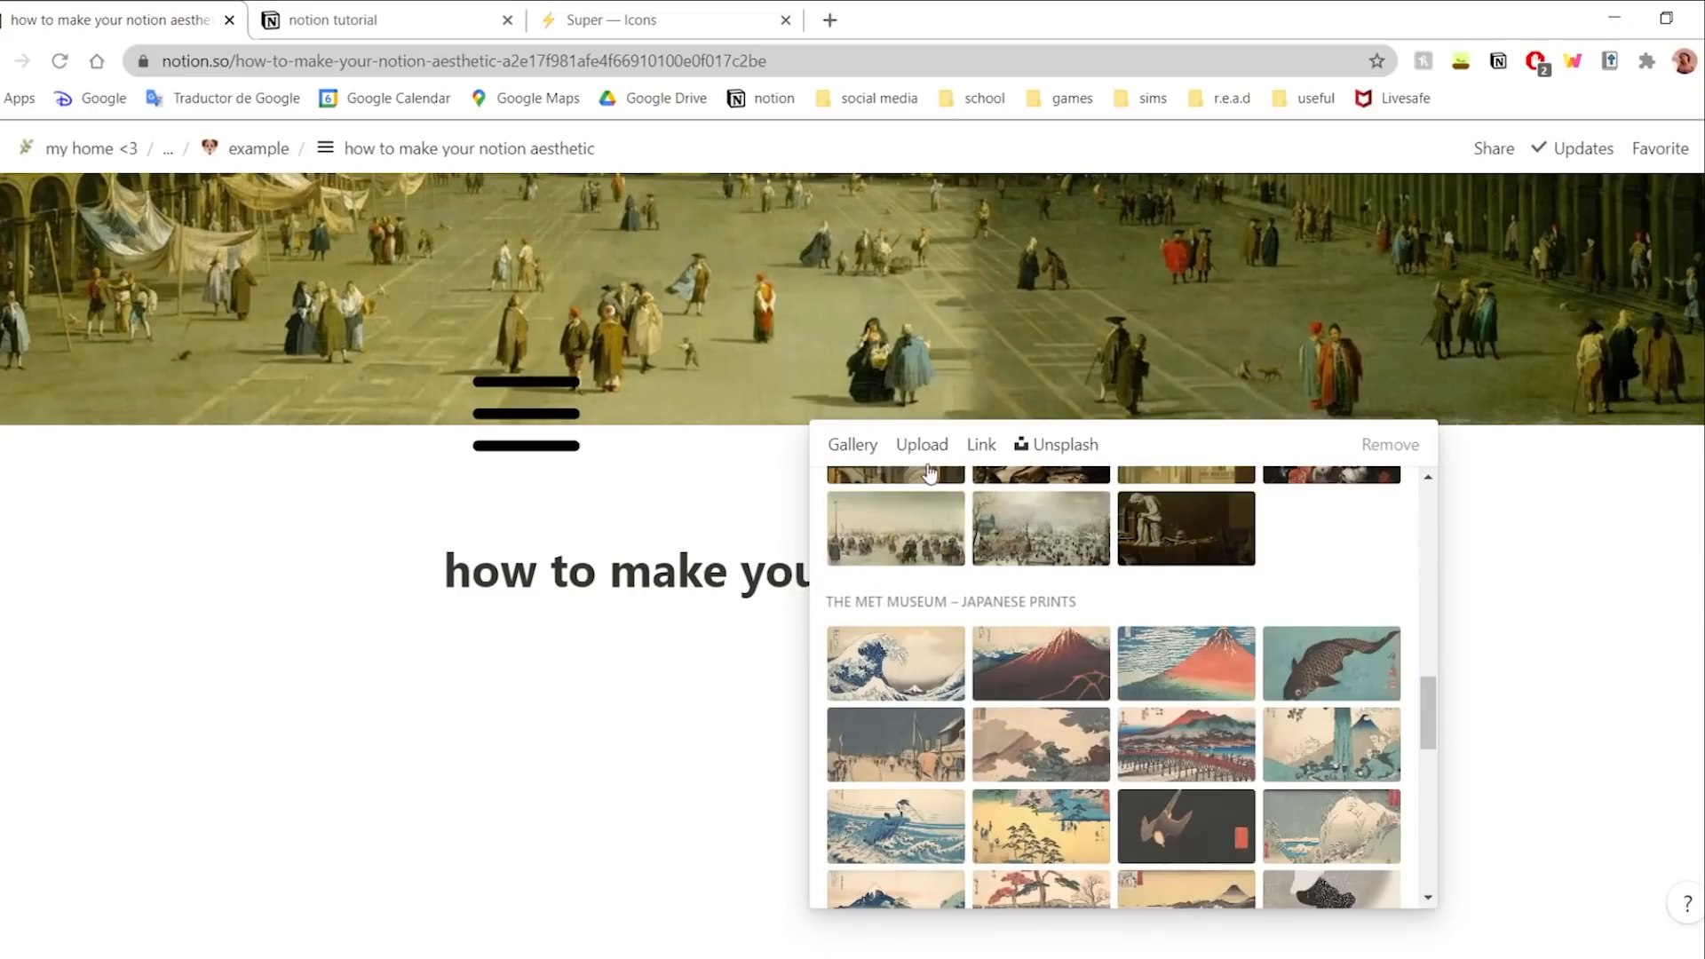
left_click(1056, 445)
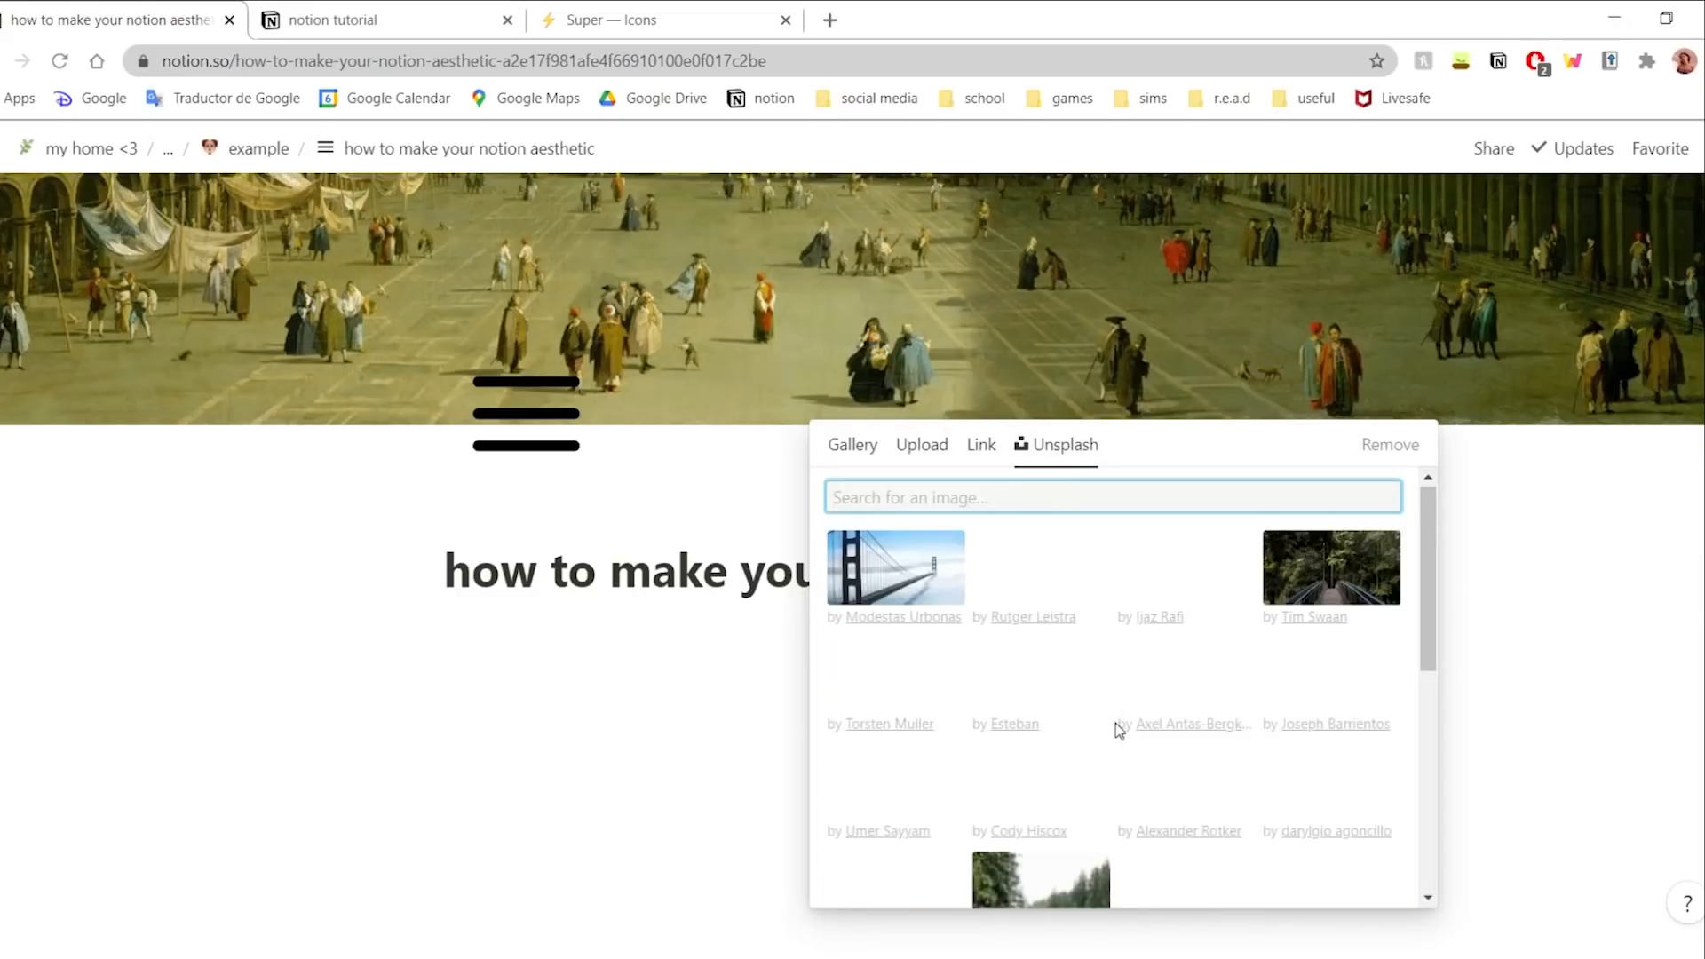
scroll(1083, 764, "down", 10)
scroll(1048, 799, "up", 8)
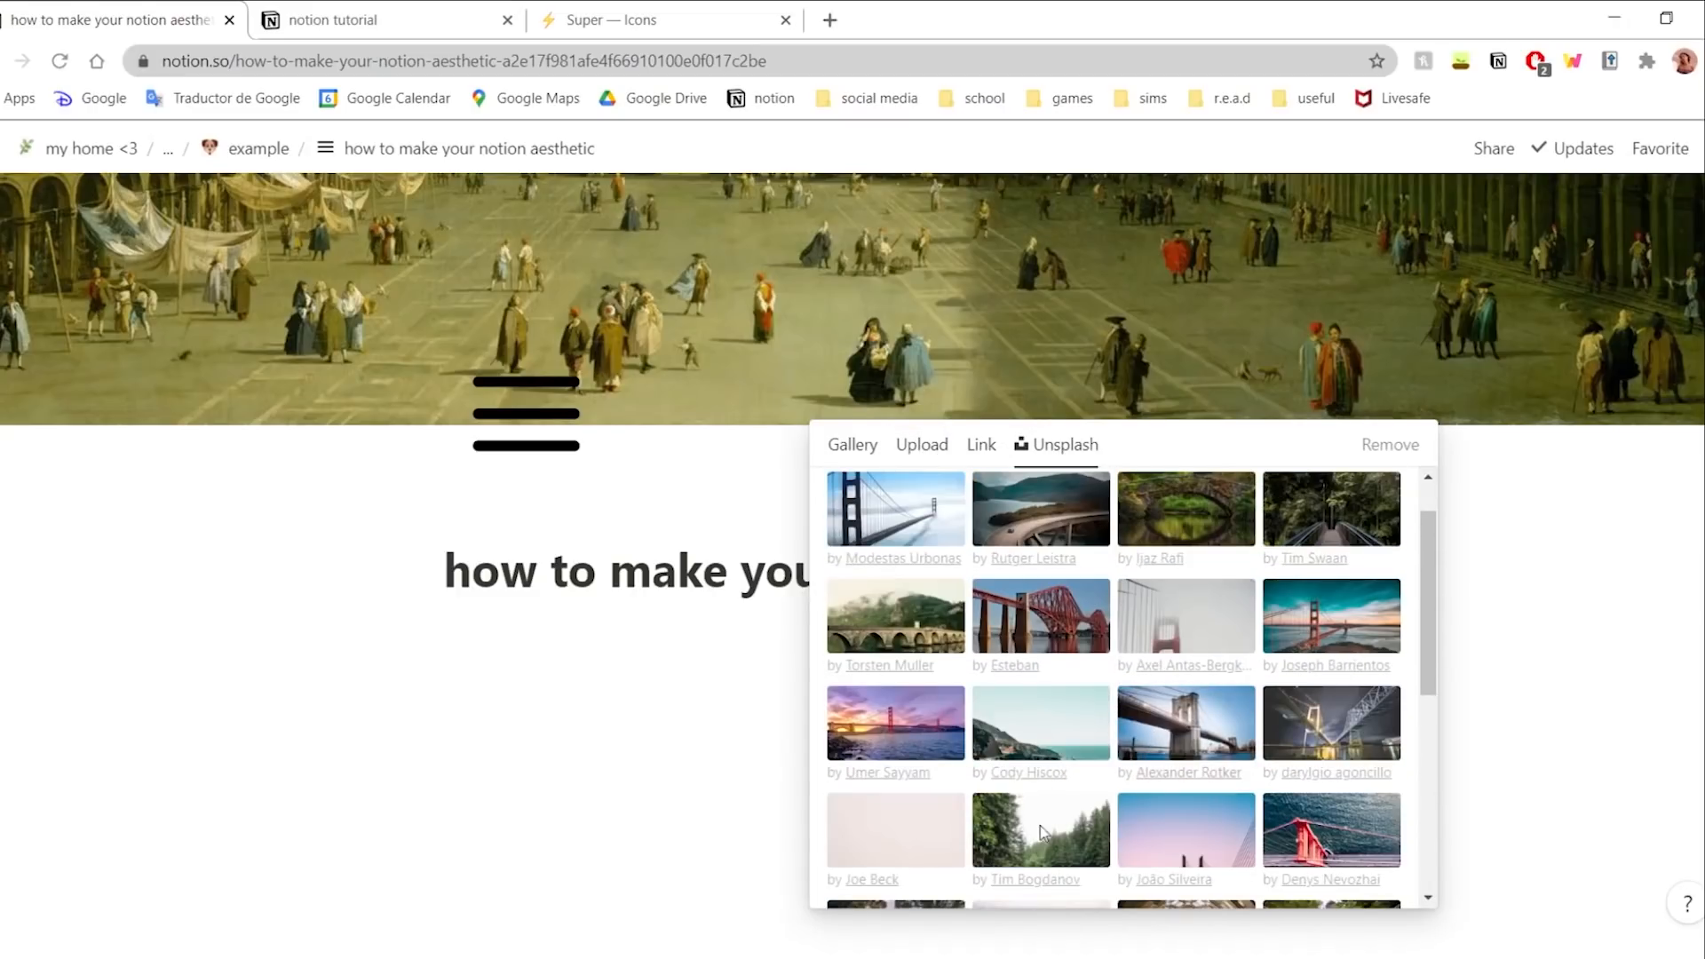
left_click(922, 446)
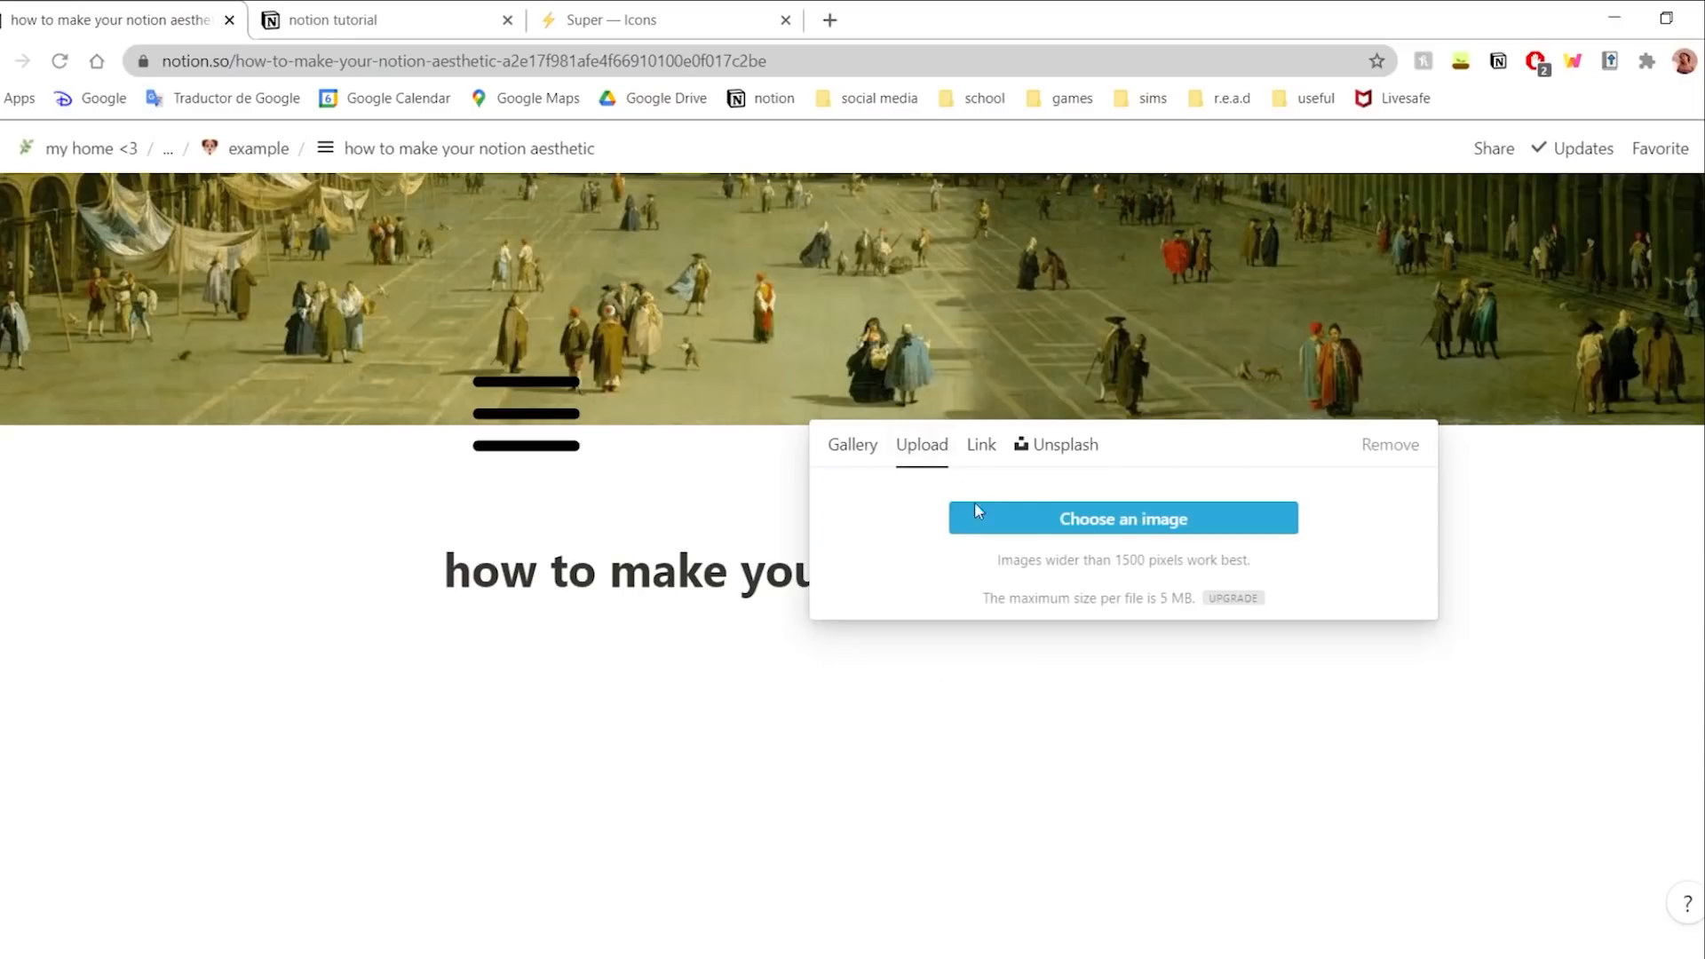
left_click(1019, 531)
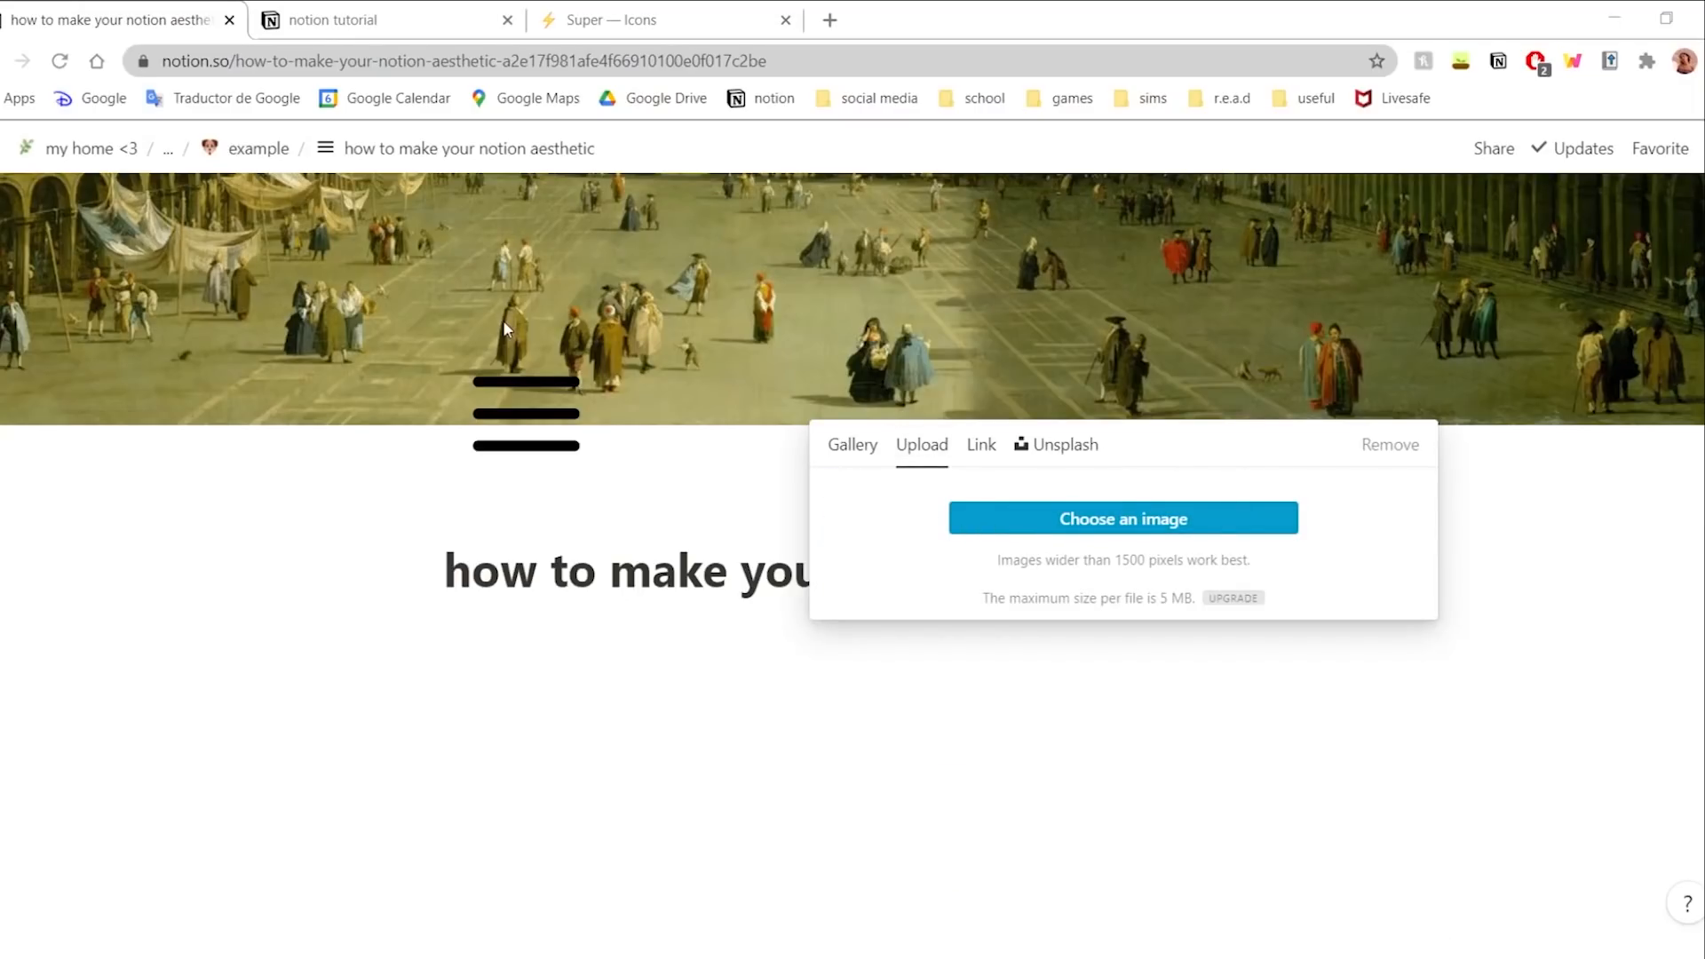
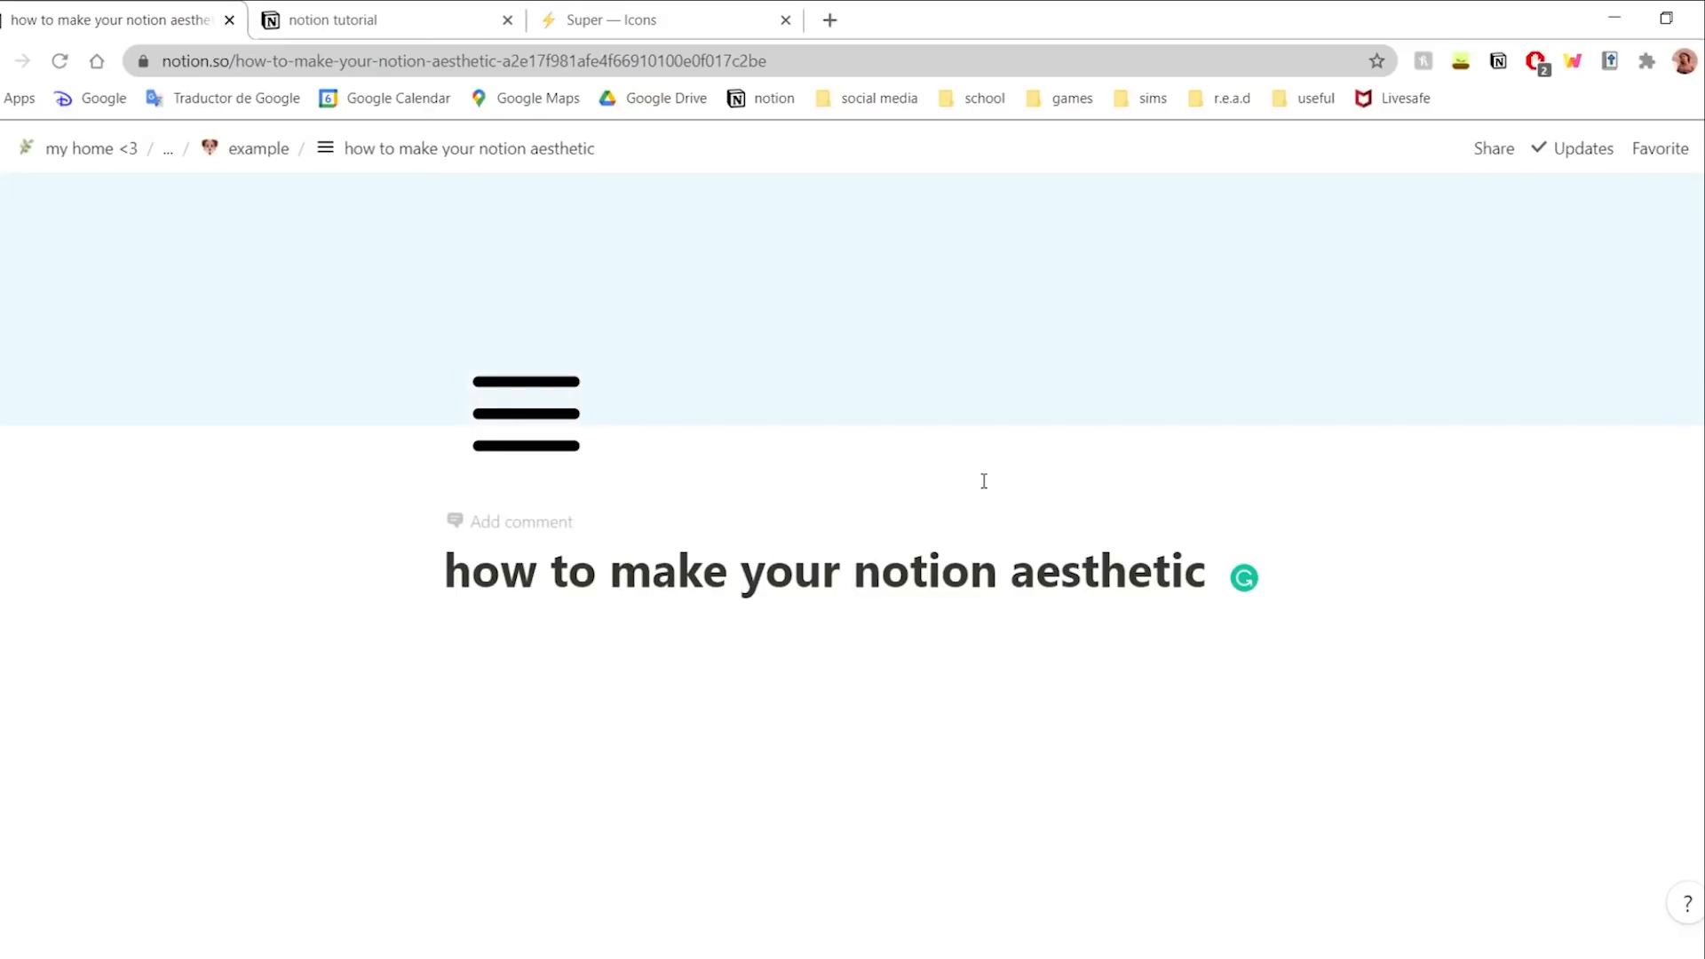
- Change the page icon to the water wave emoji and delete the stray slash from the page body
left_click(923, 686)
type("/")
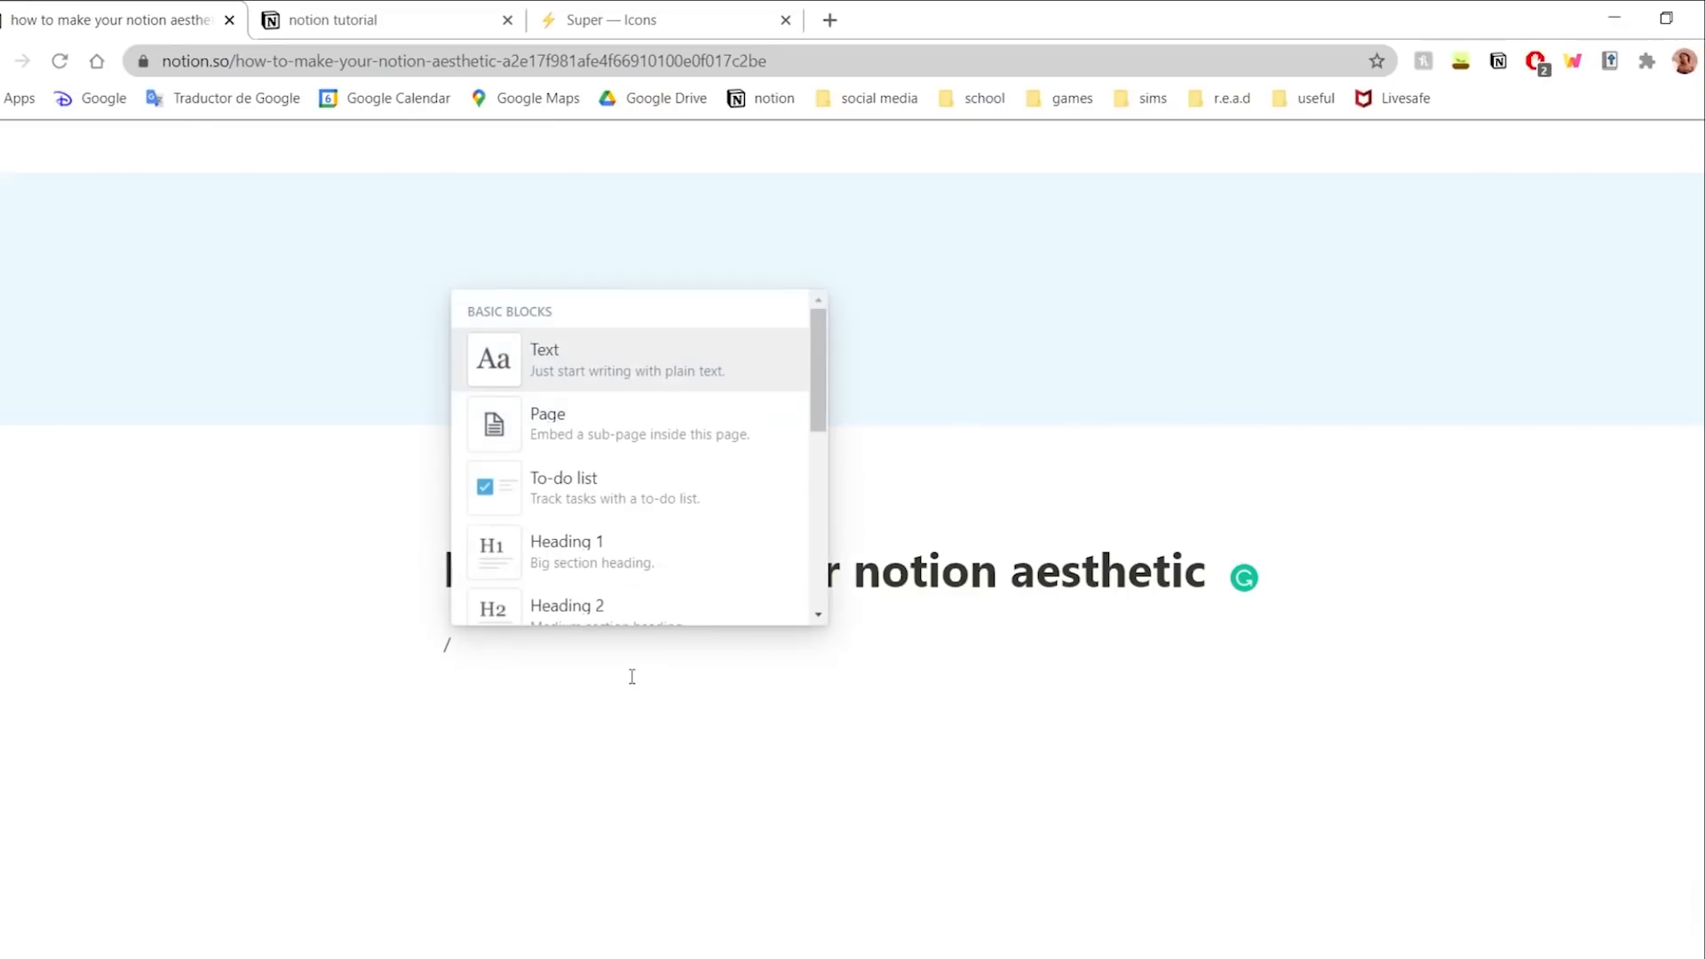
left_click(620, 735)
left_click(563, 435)
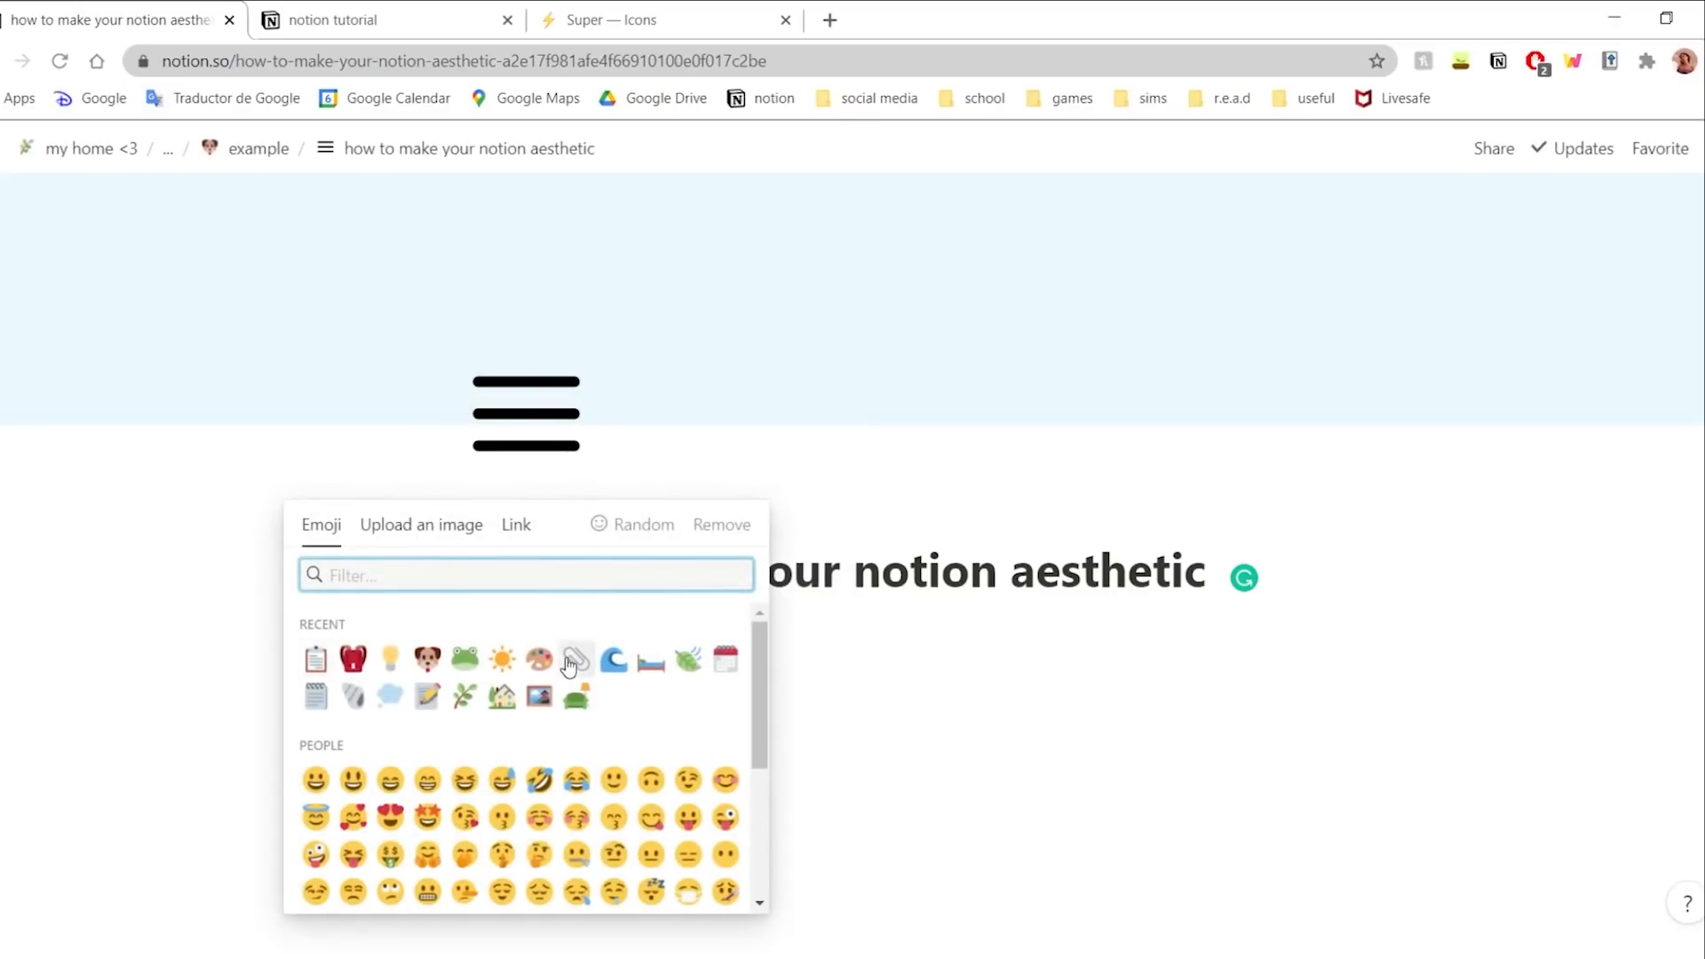
left_click(610, 666)
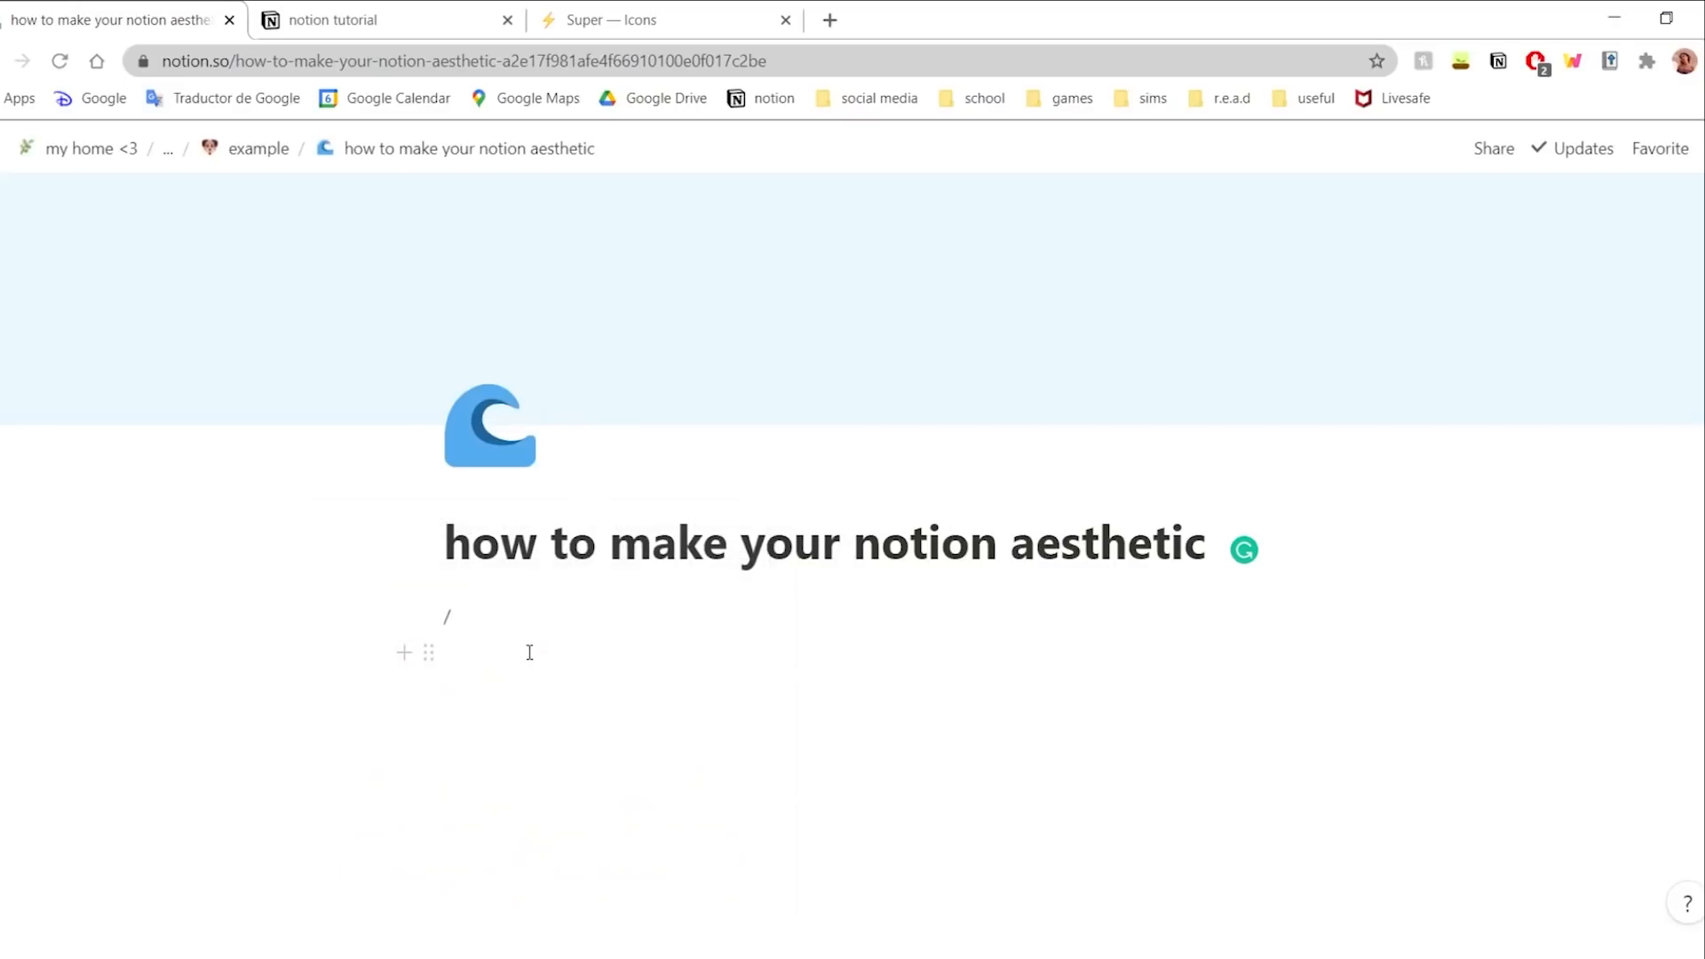
left_click(522, 626)
key("BackSpace")
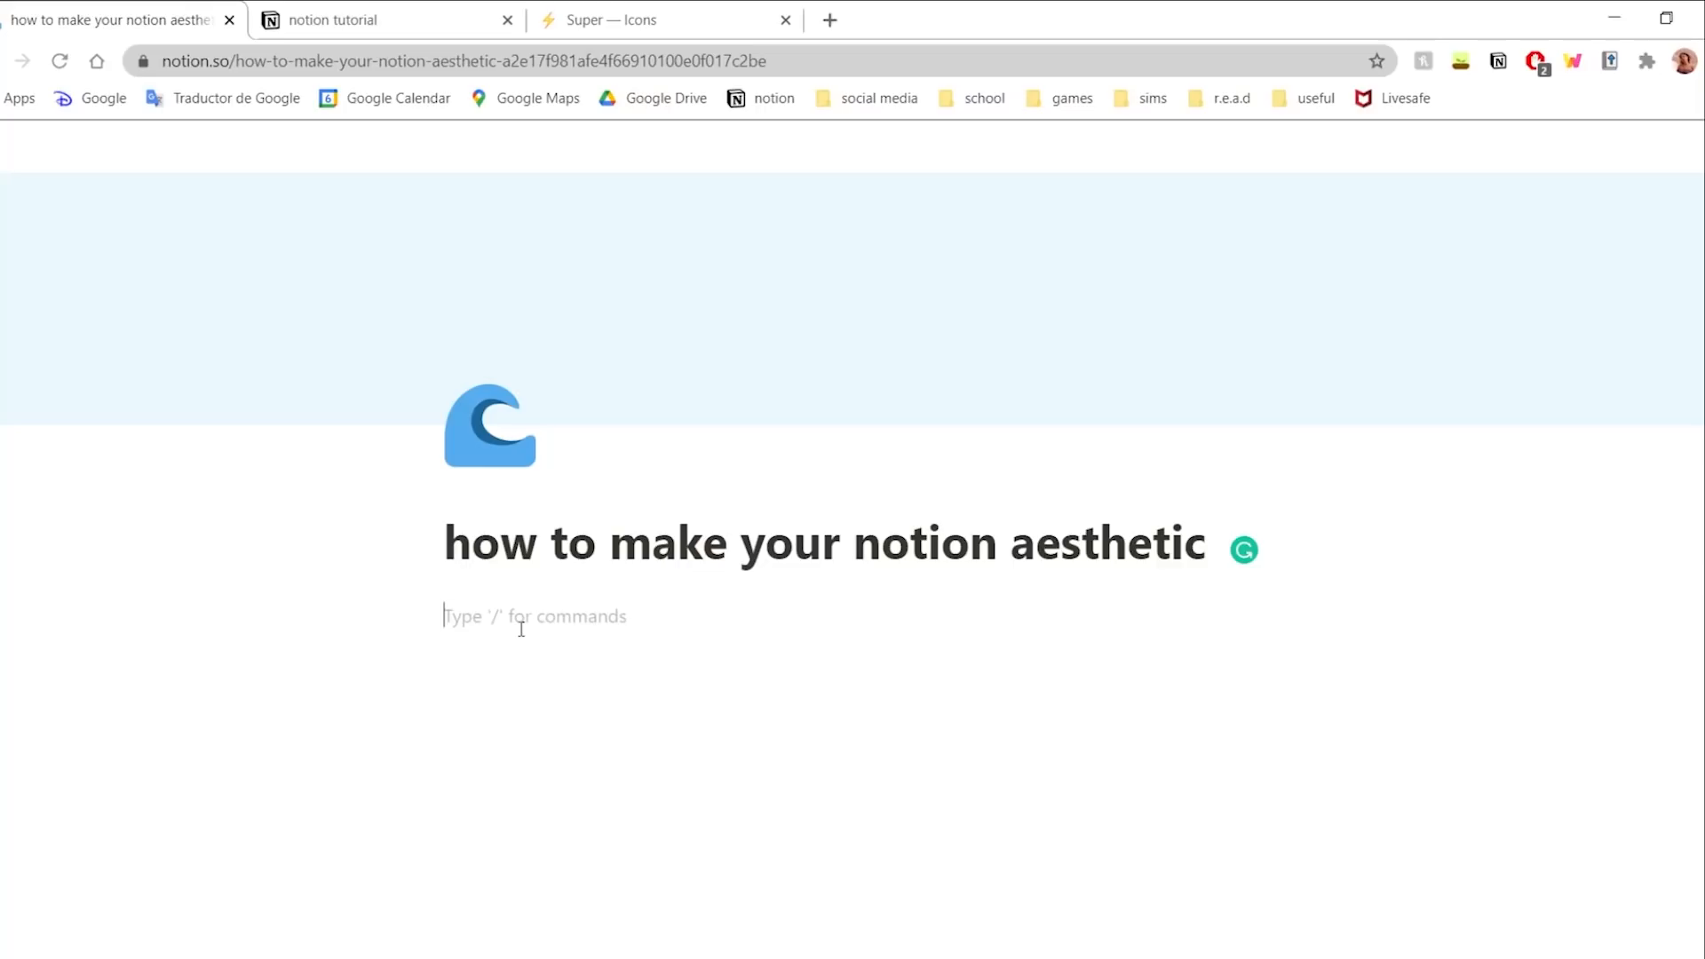
- Insert an image block below the page title and upload the picture of sunflowers and clouds
type("/image")
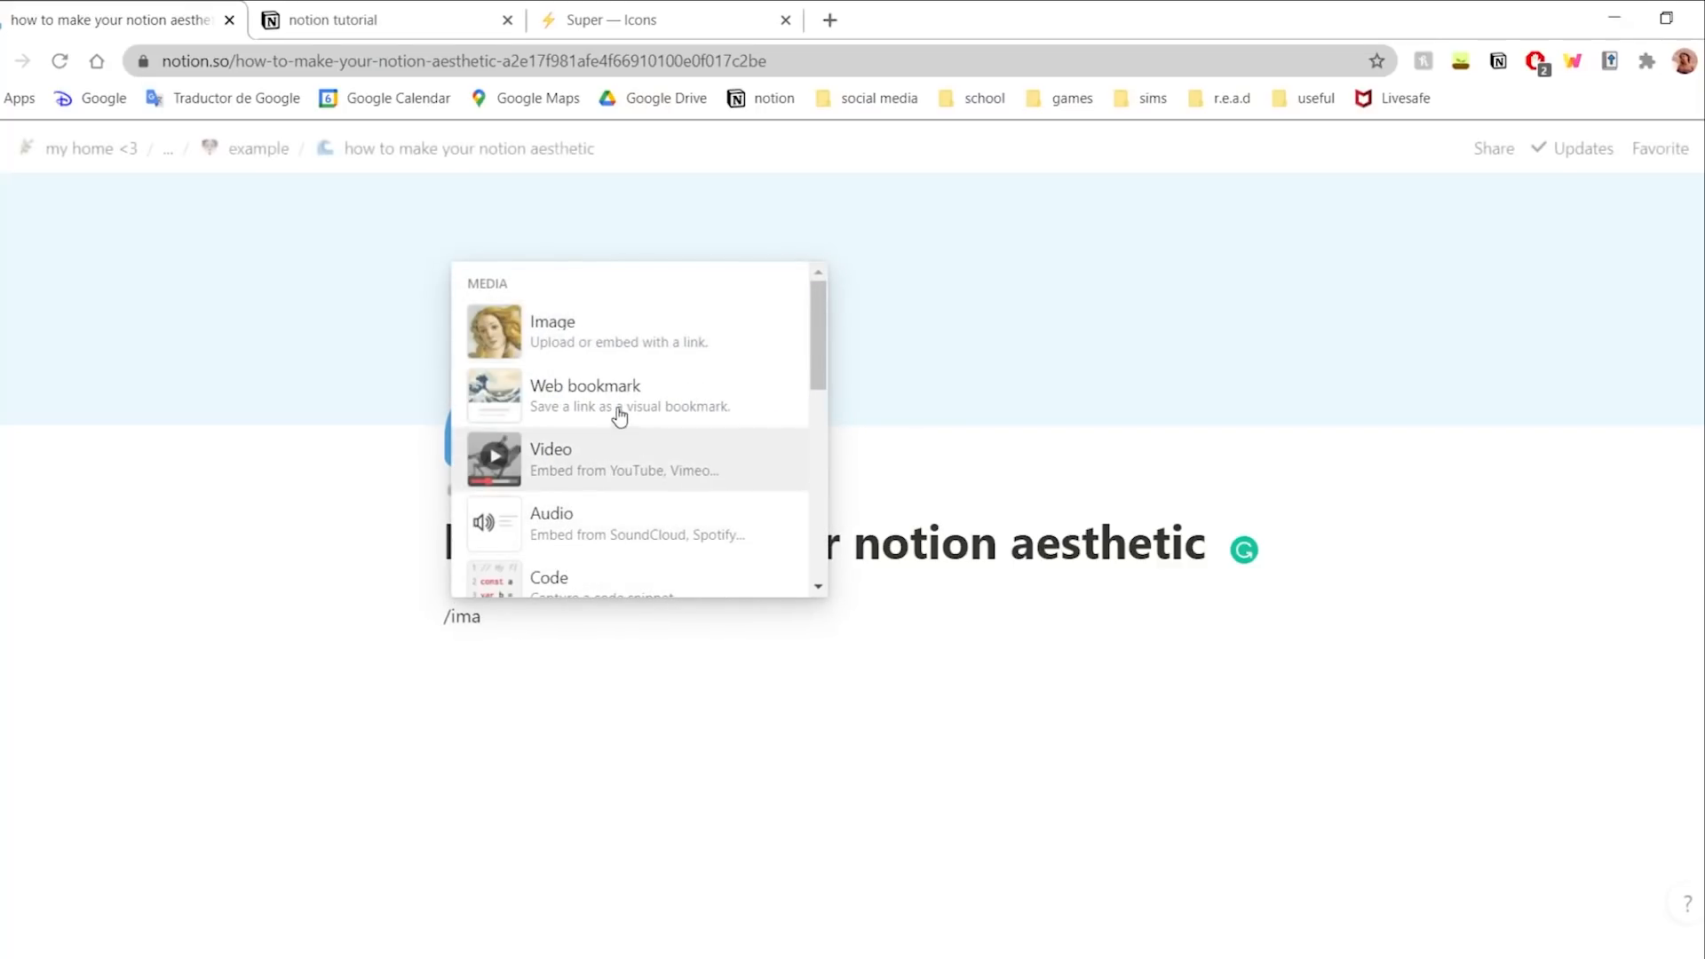
left_click(672, 334)
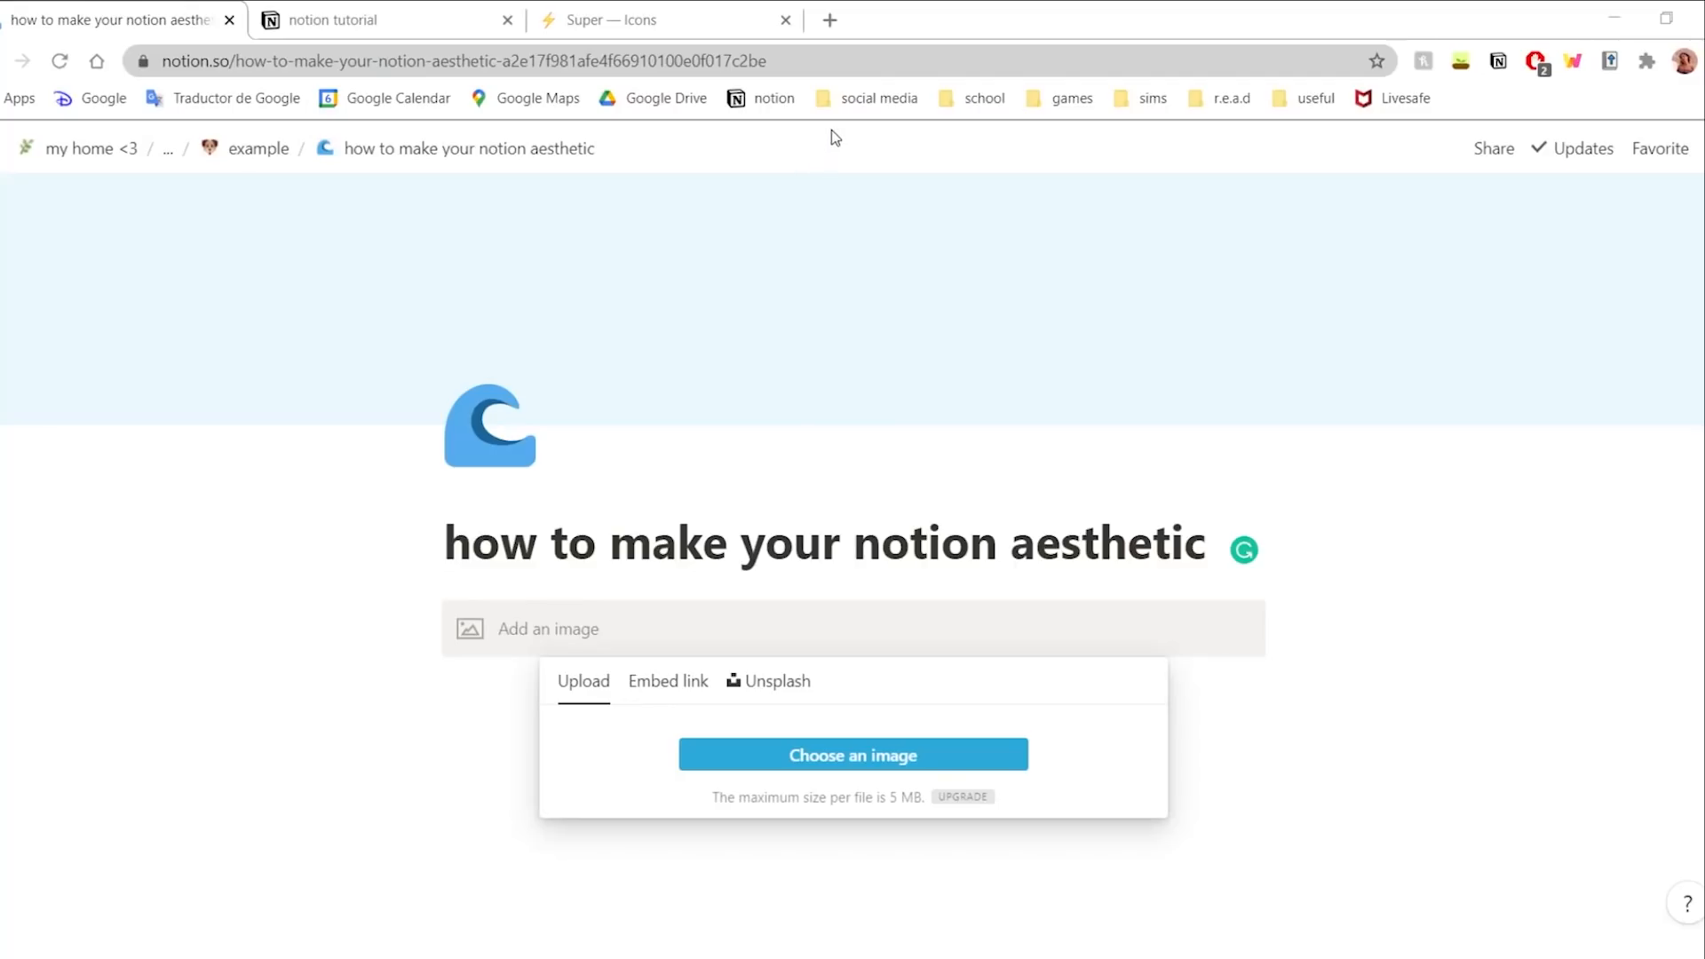
scroll(1183, 480, "down", 3)
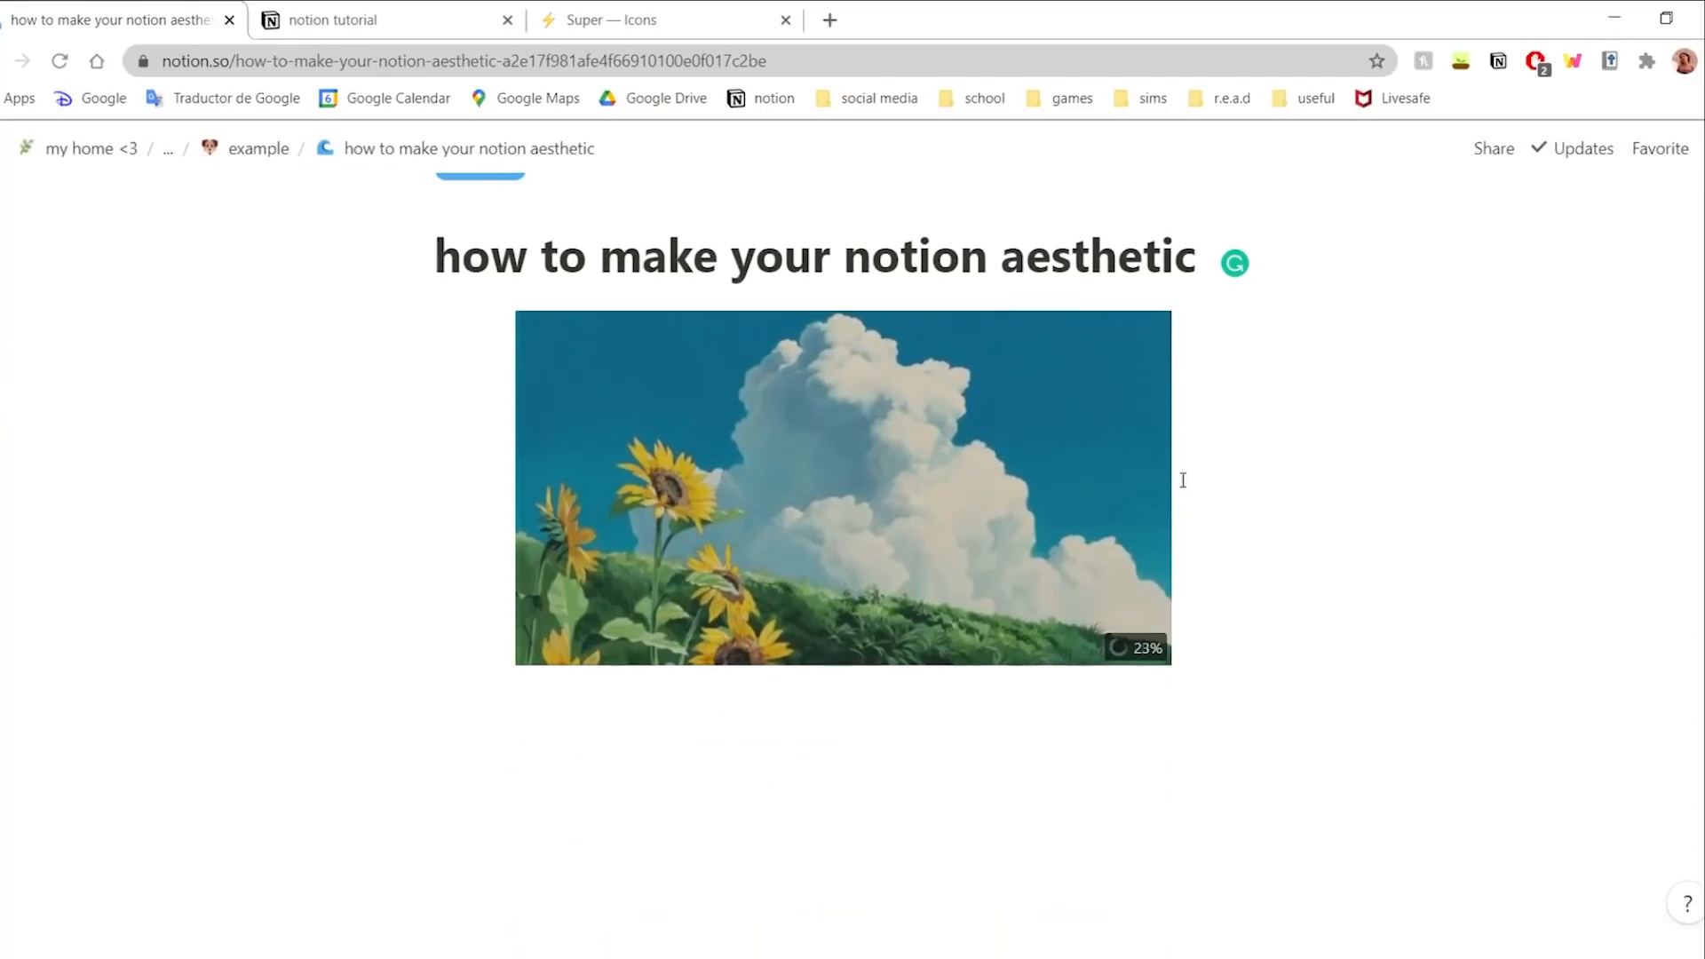
- Search the emoji for "sun" and set the sunflower as the page icon
scroll(1154, 489, "up", 3)
left_click(480, 426)
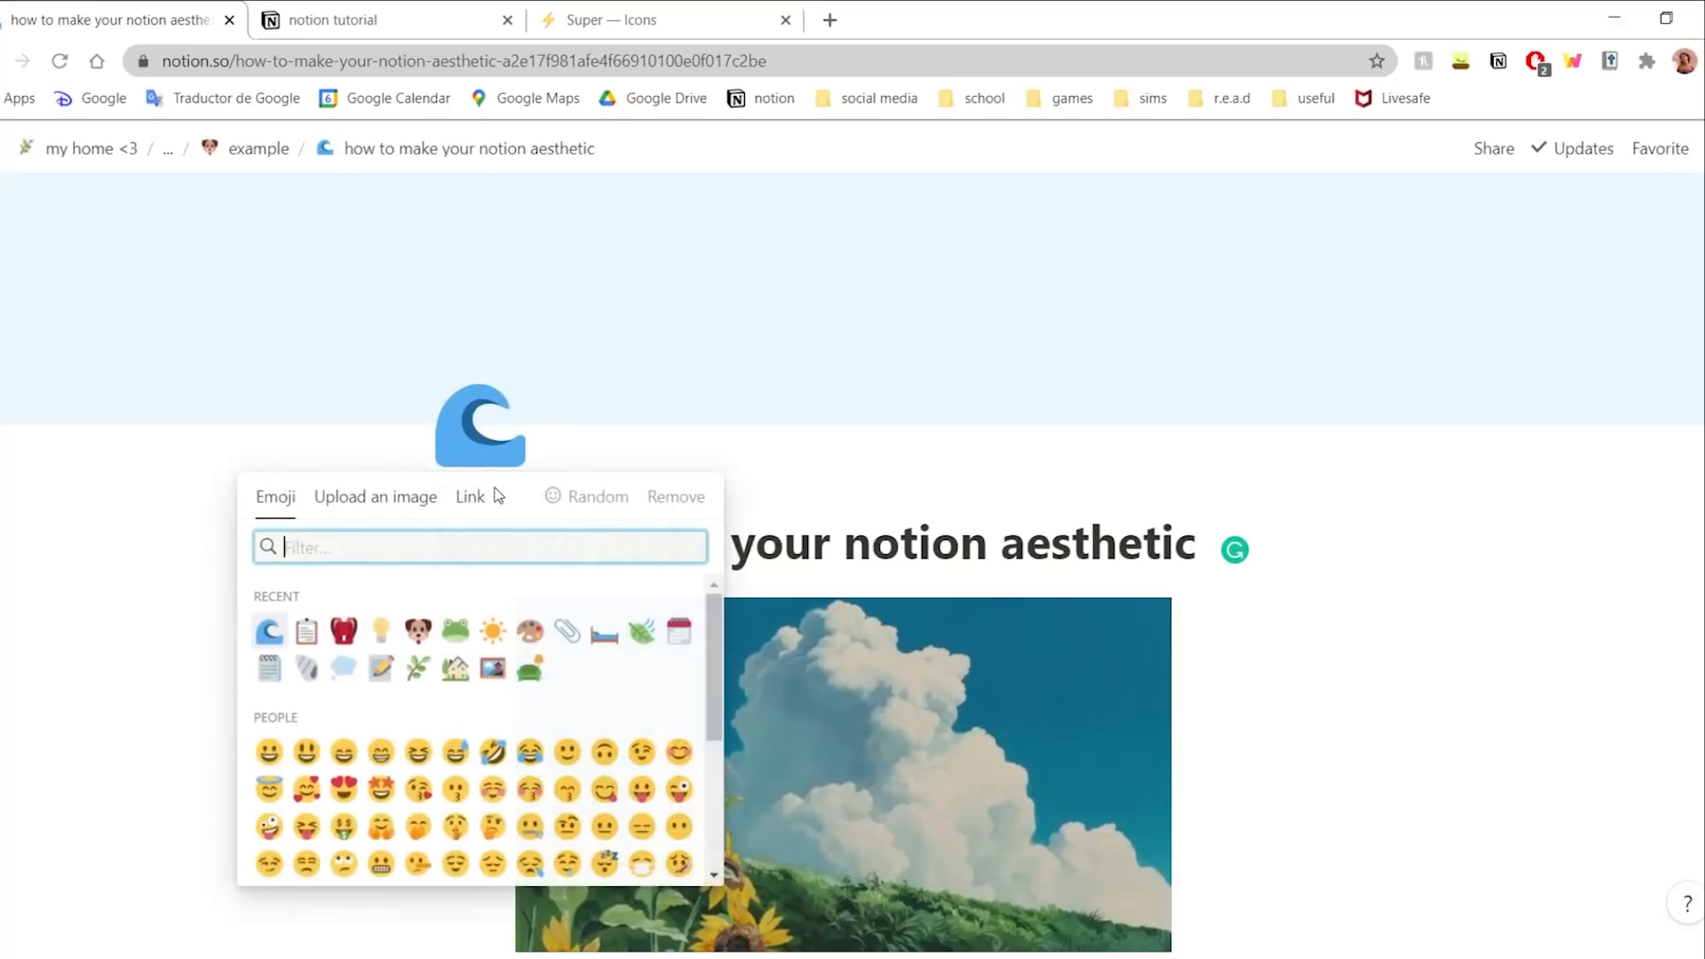
type("sun")
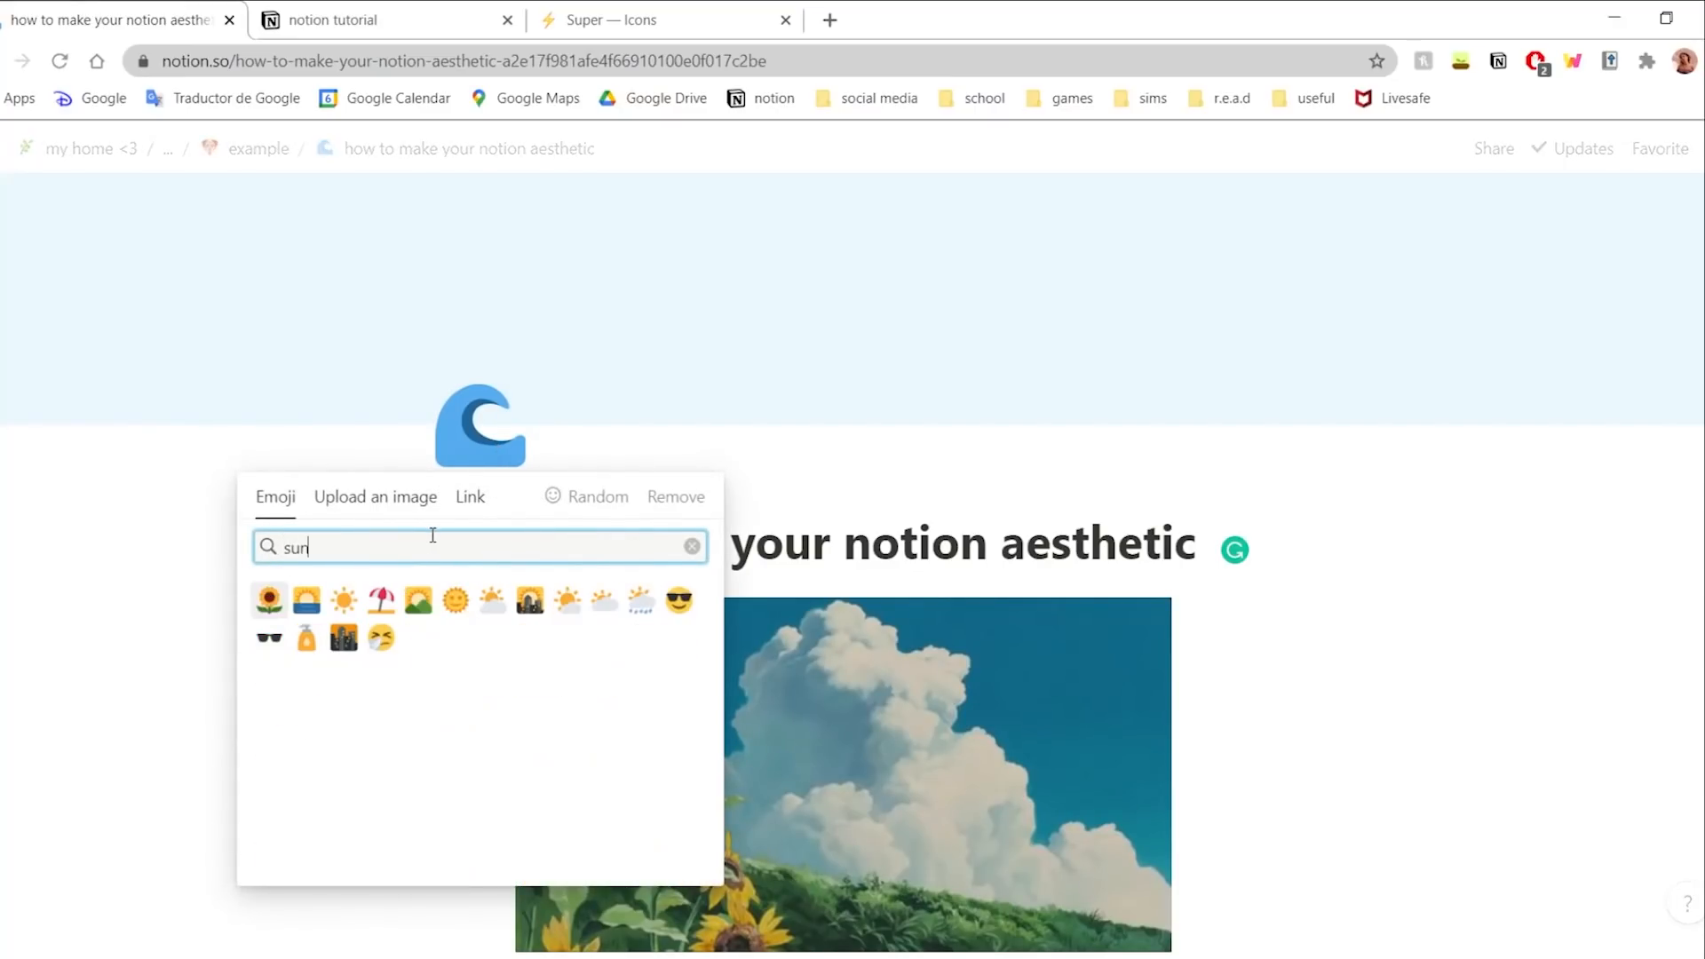
left_click(271, 602)
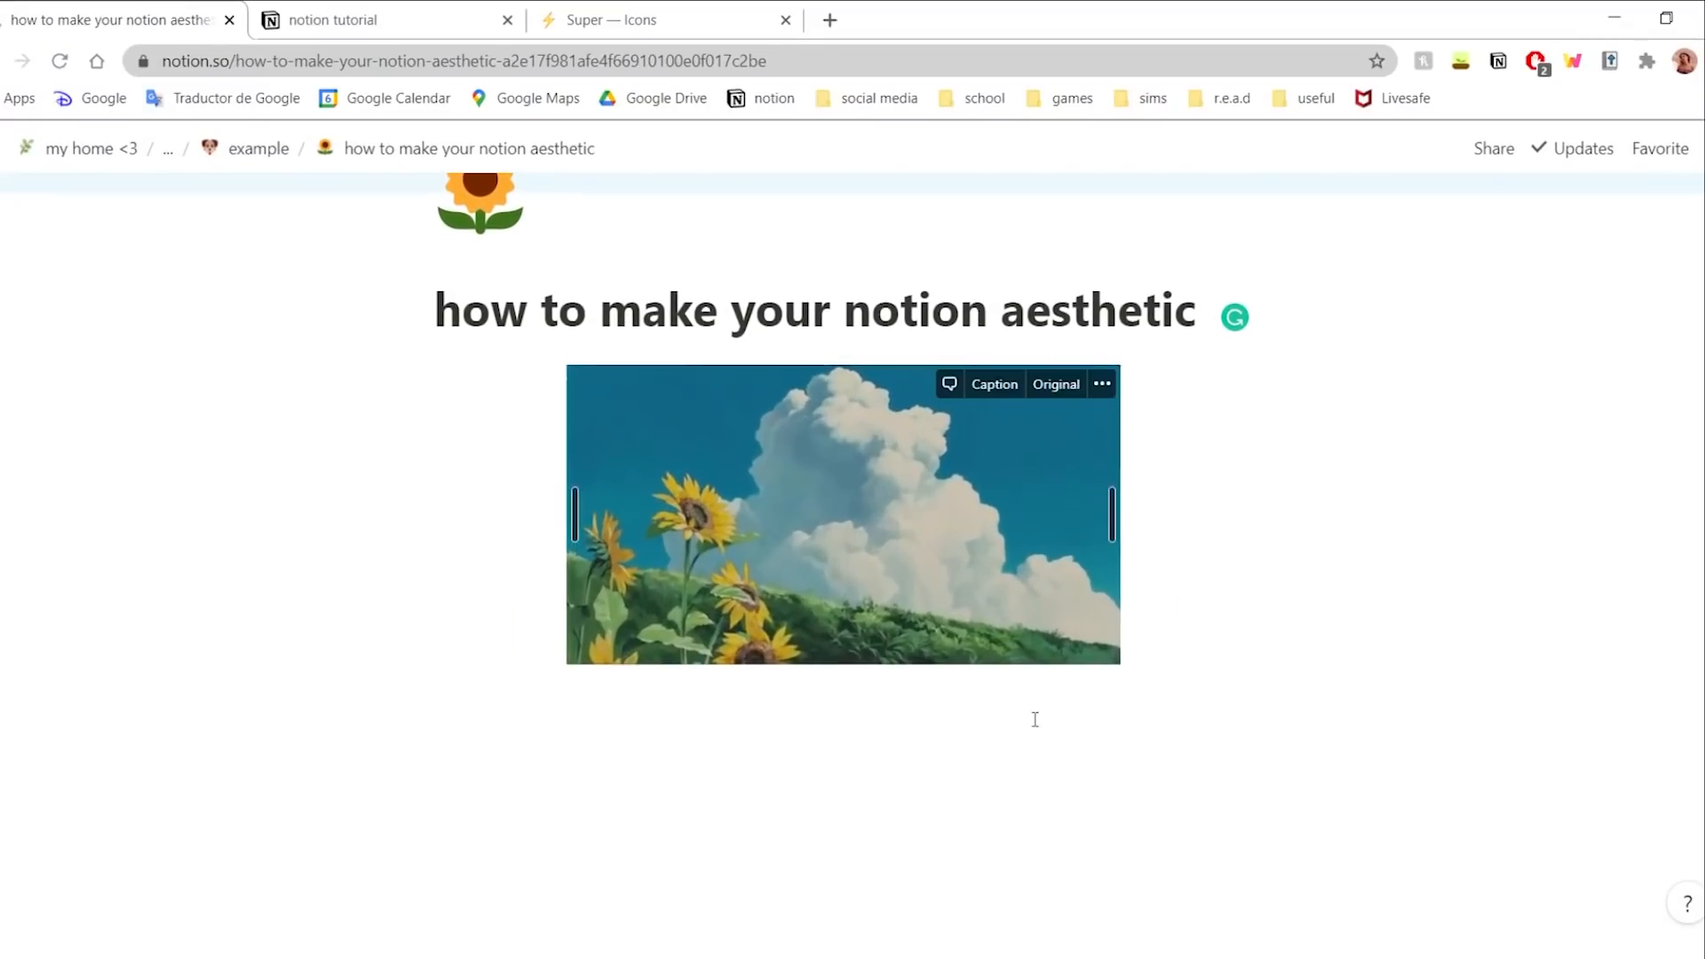
- Write "to-do list" below the image and move that text into a column to the right of the image
left_click(926, 723)
type("to-do list")
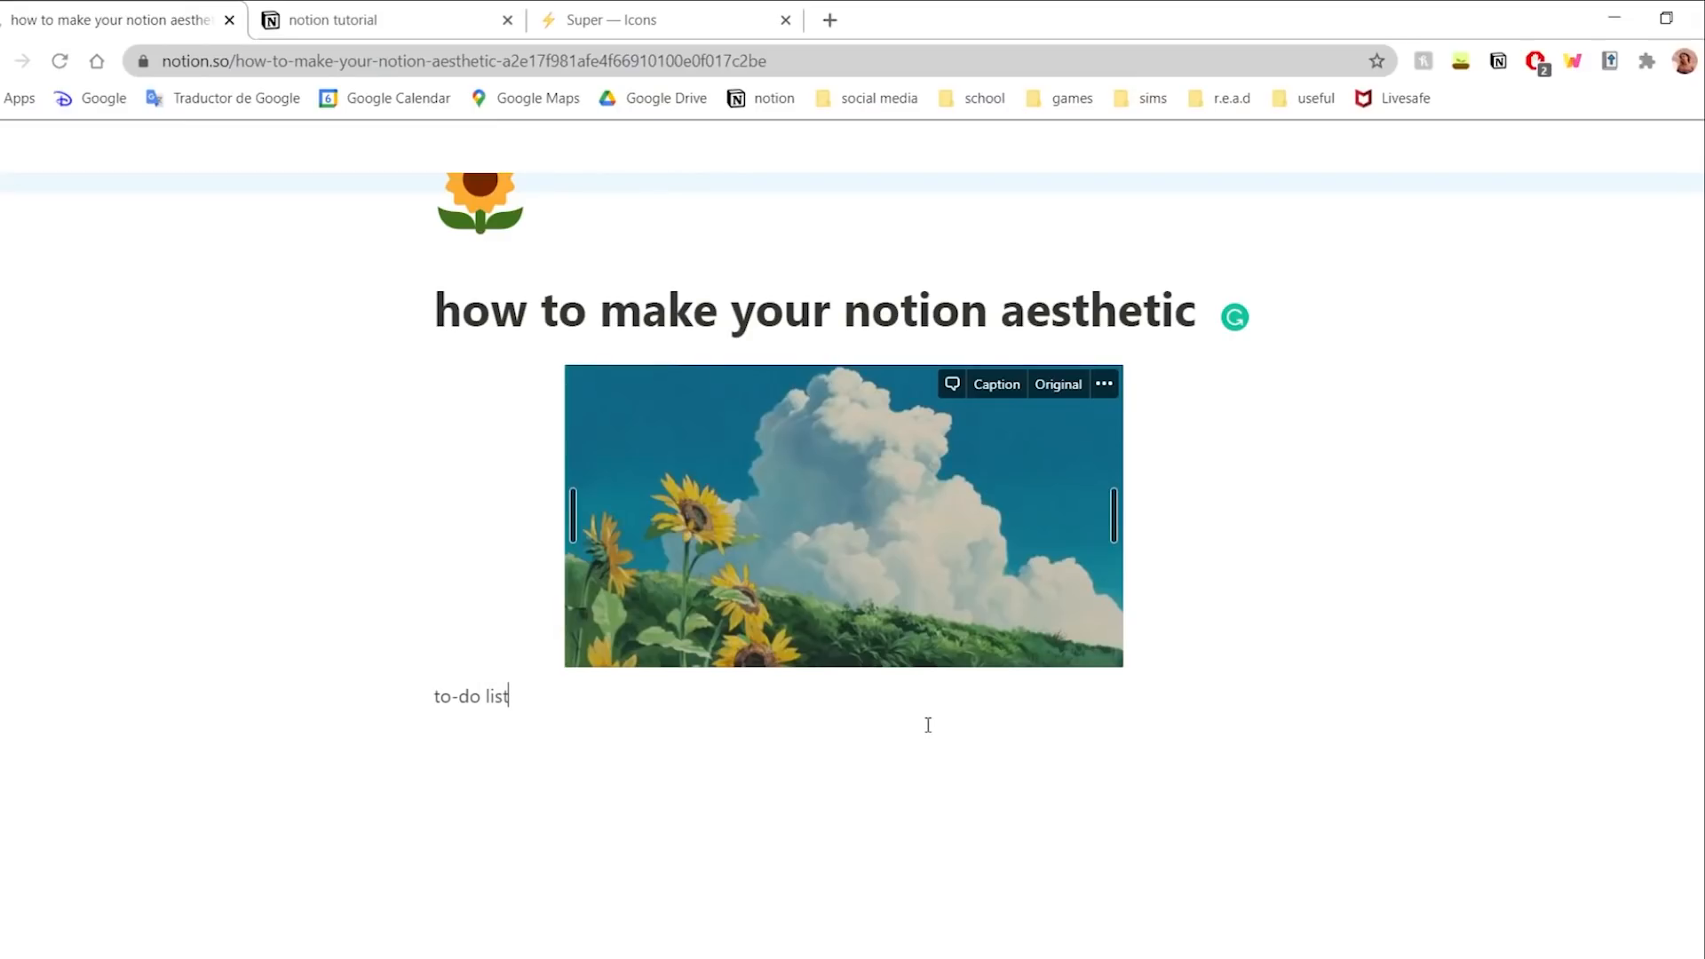
left_click_drag(409, 697, 1069, 559)
left_click(982, 567)
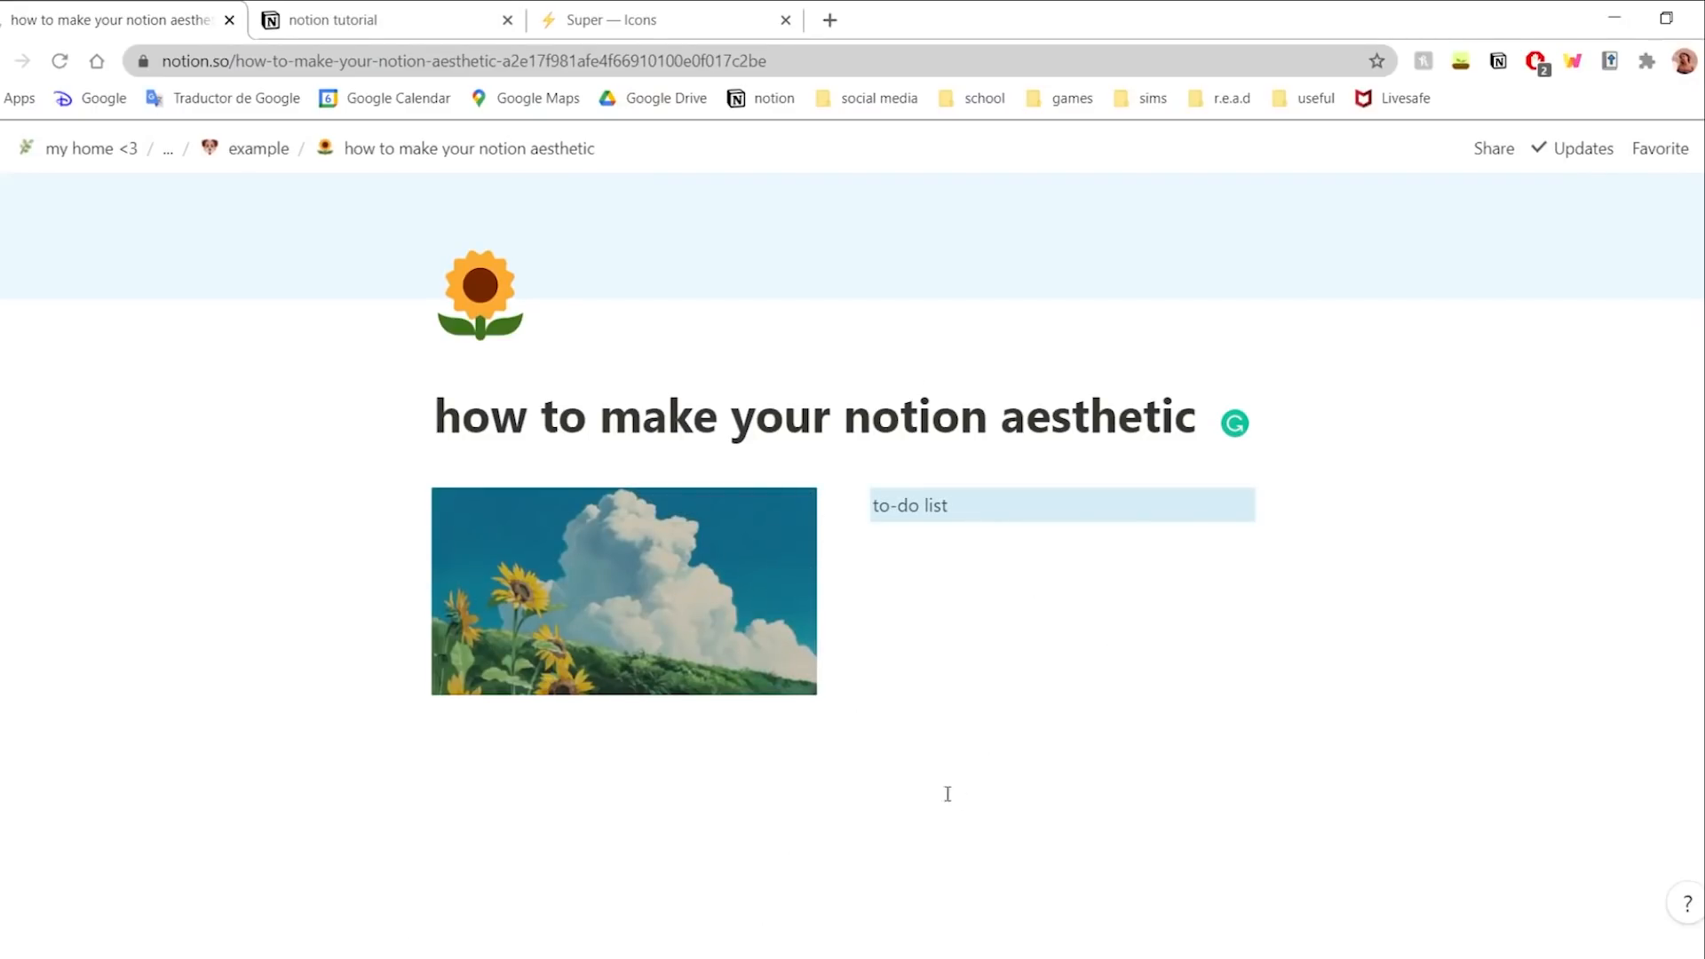
- Add an empty line below "to-do list" and make the "to-do list" text bold
left_click(891, 527)
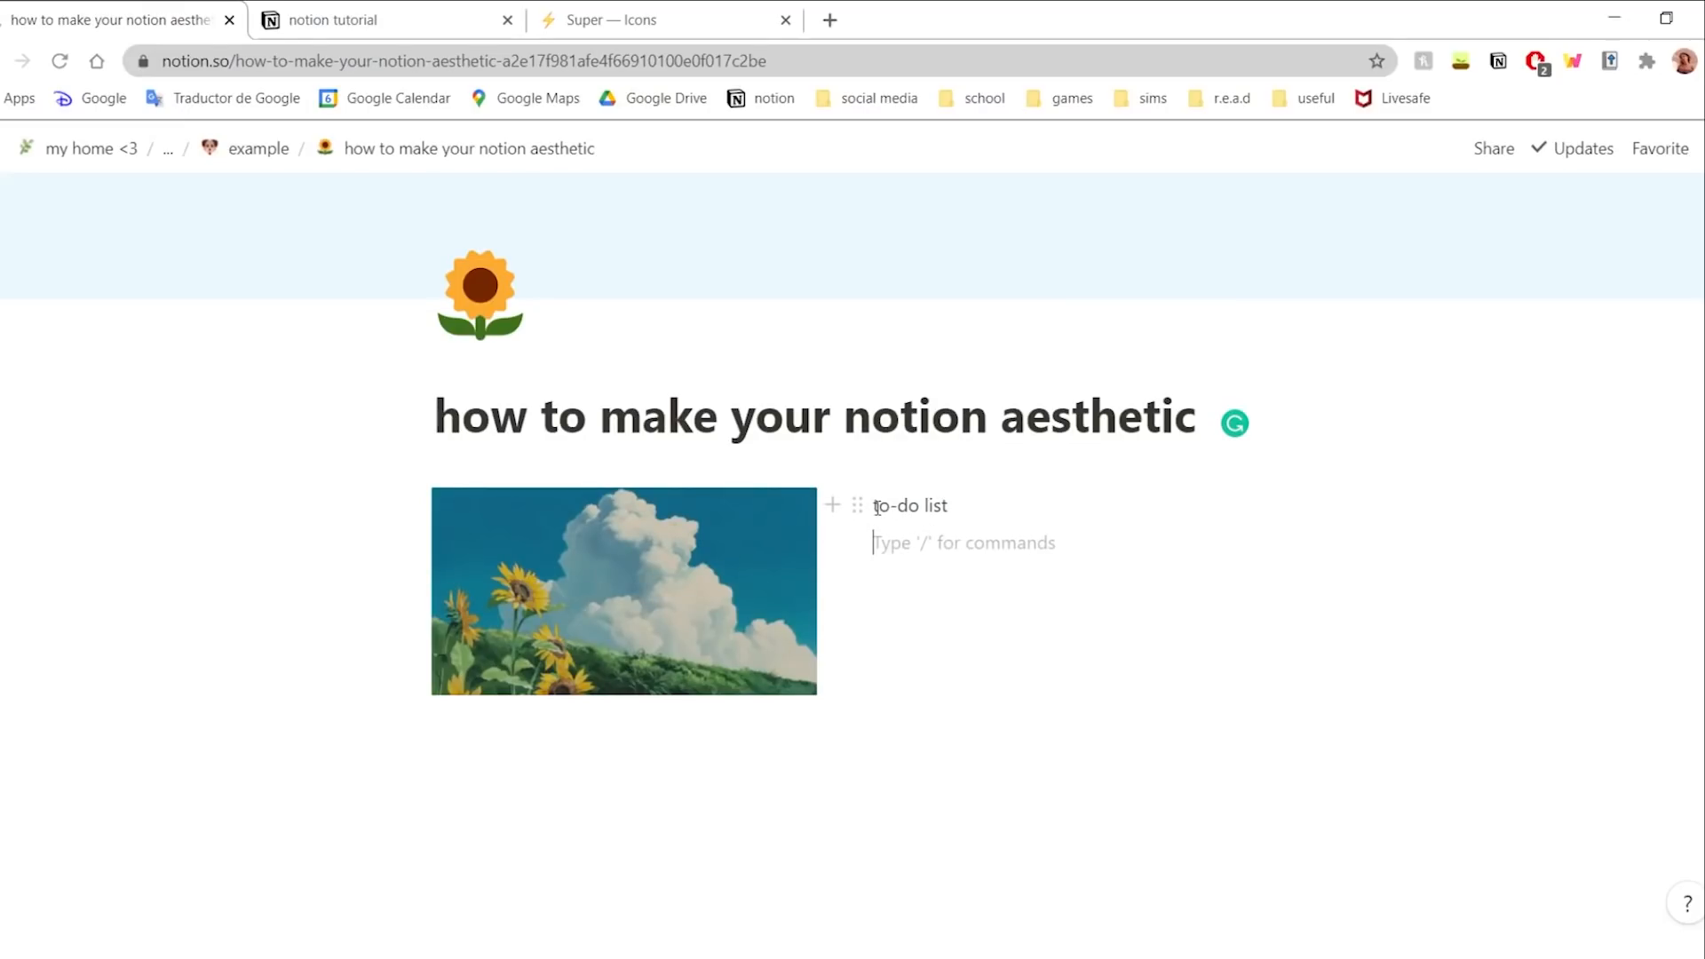
left_click(858, 505)
left_click_drag(948, 507, 871, 514)
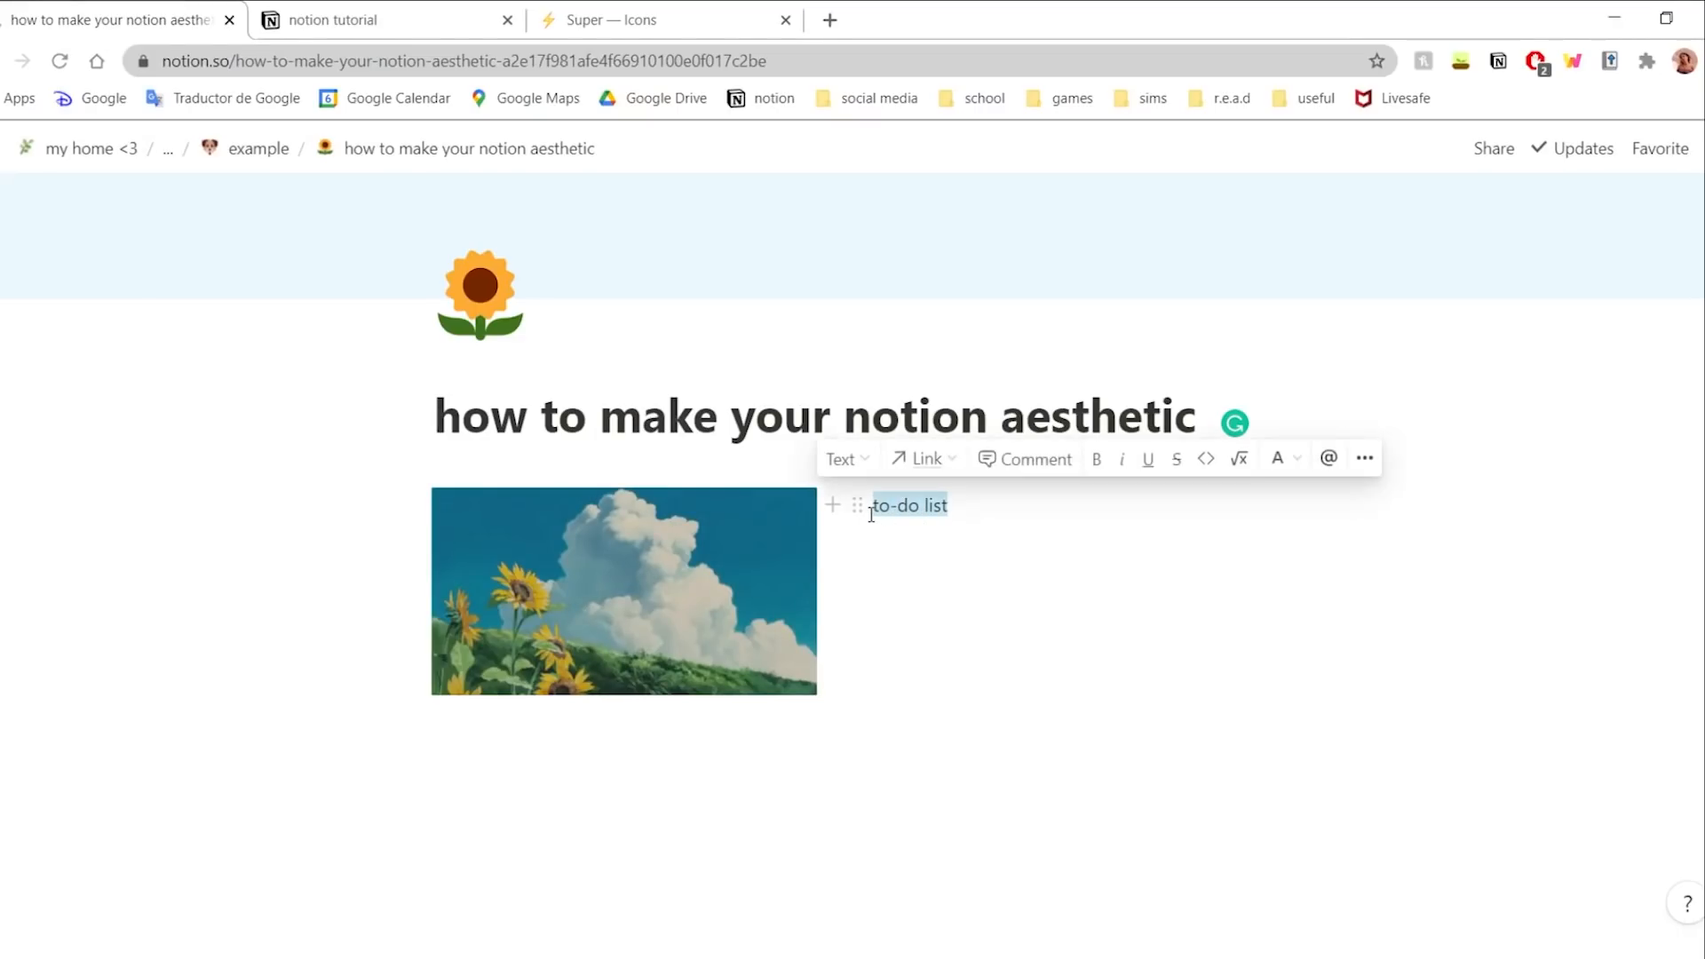
key("ctrl+b")
scroll(872, 514, "up", 2)
left_click(1058, 677)
scroll(1021, 670, "down", 2)
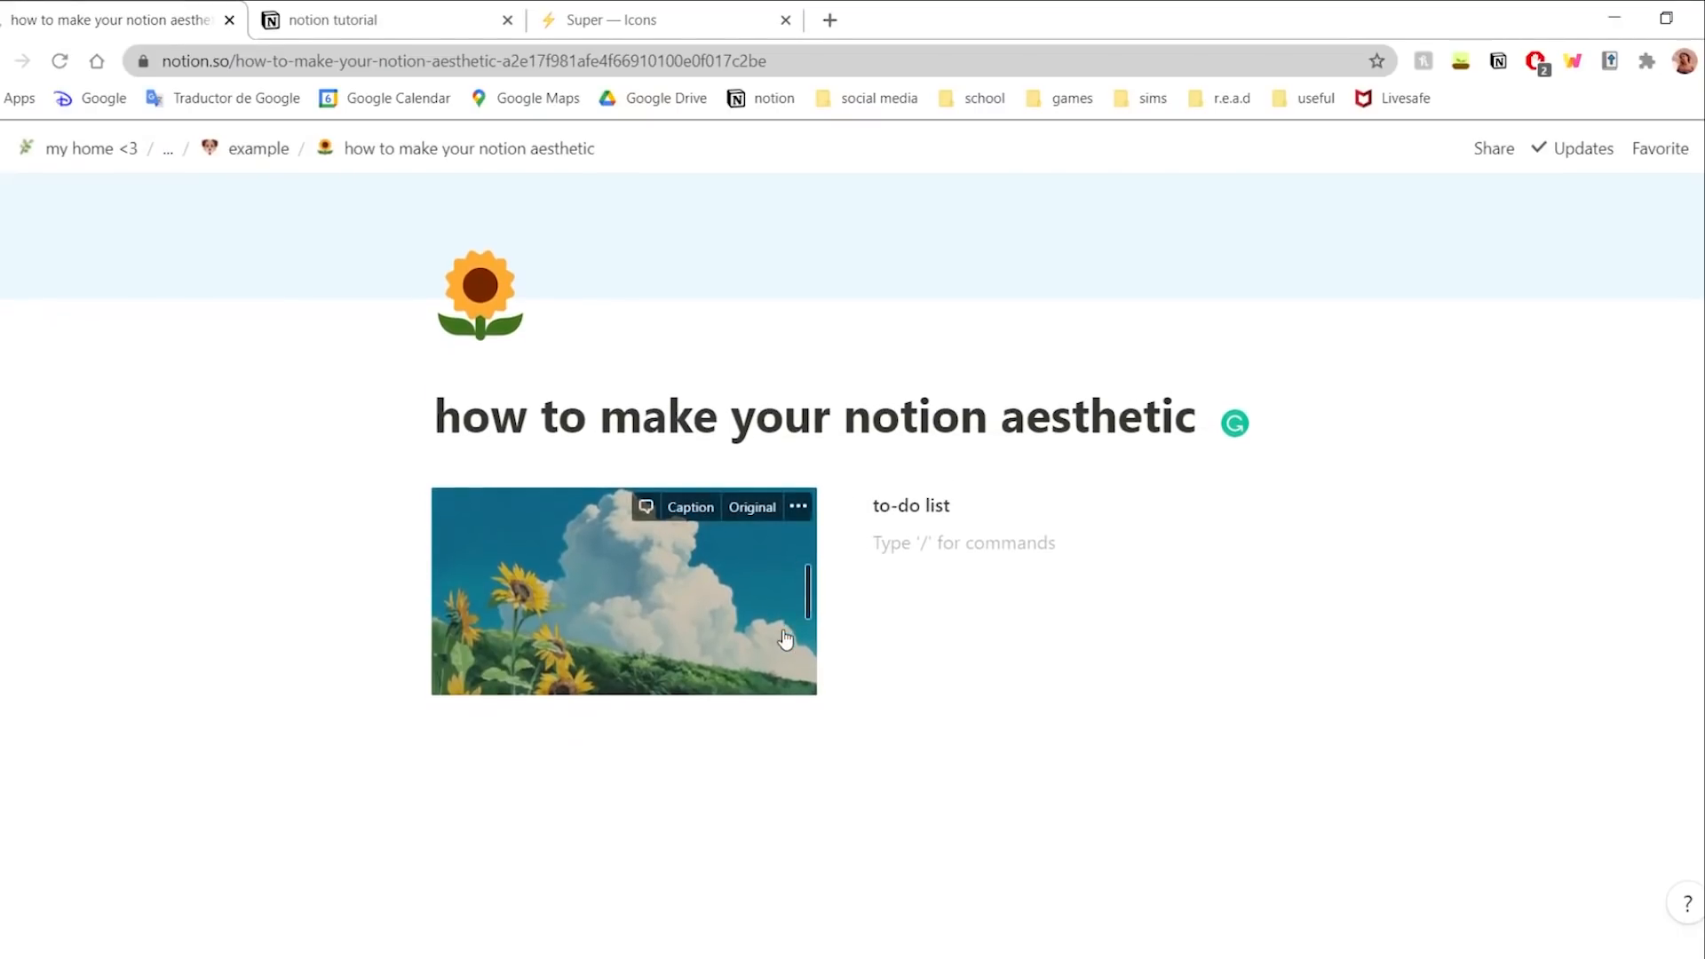
- Change the page's font style to Mono
scroll(784, 639, "up", 2)
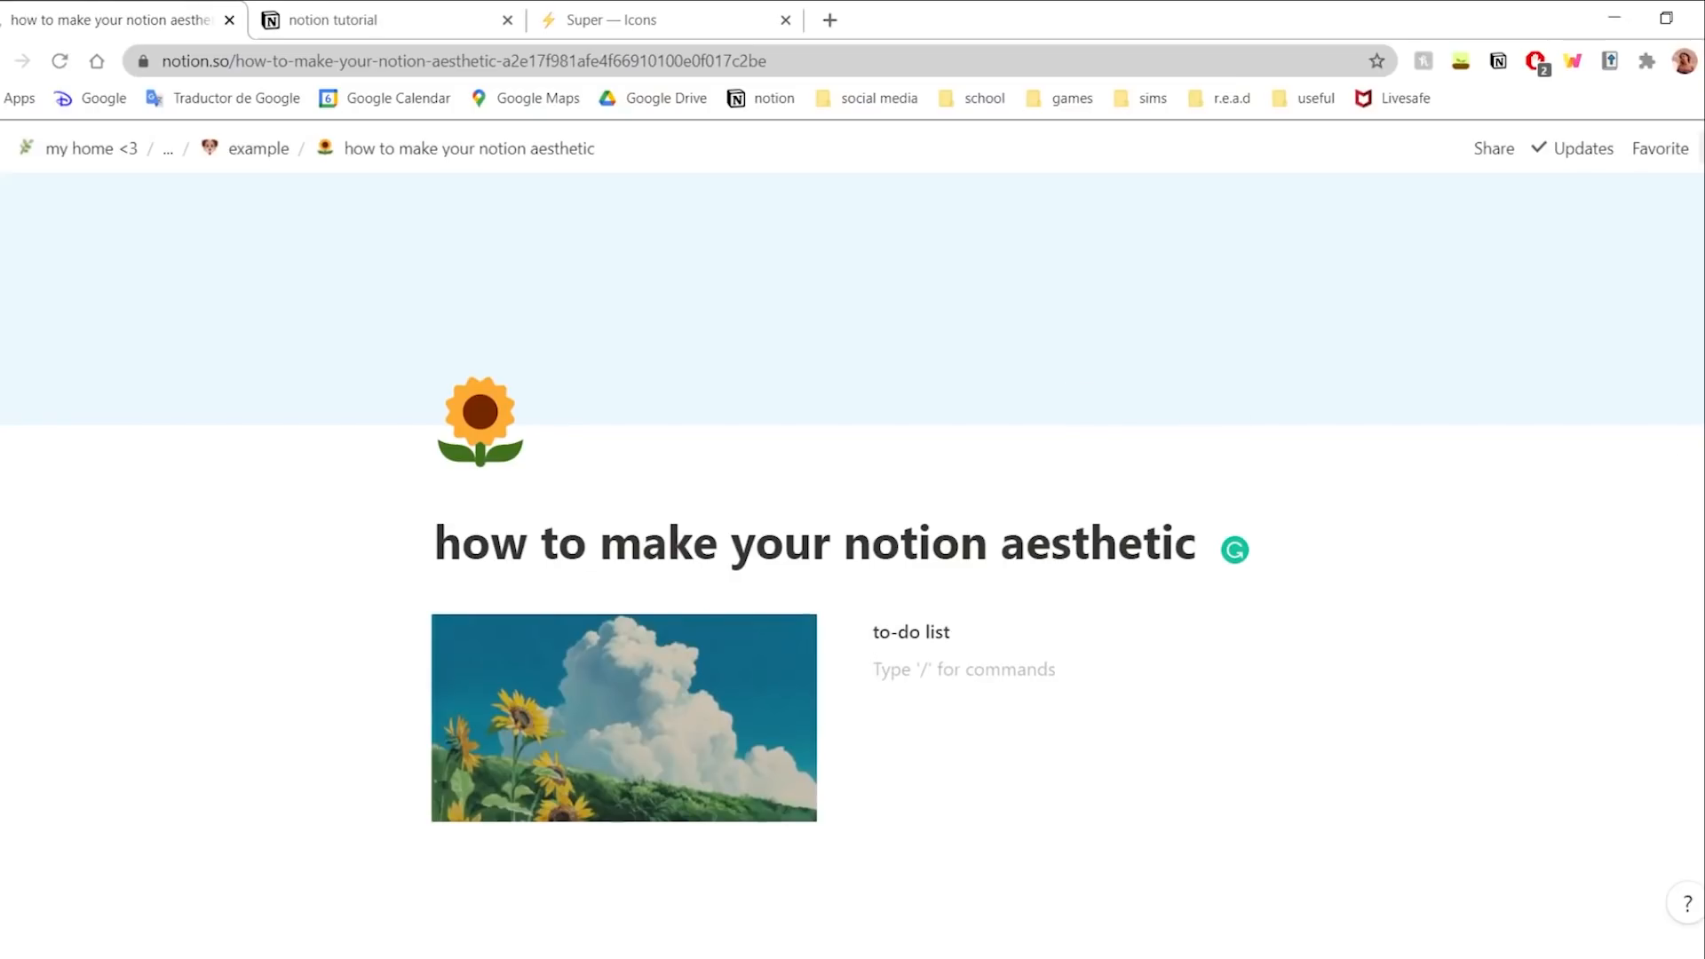
left_click(1700, 149)
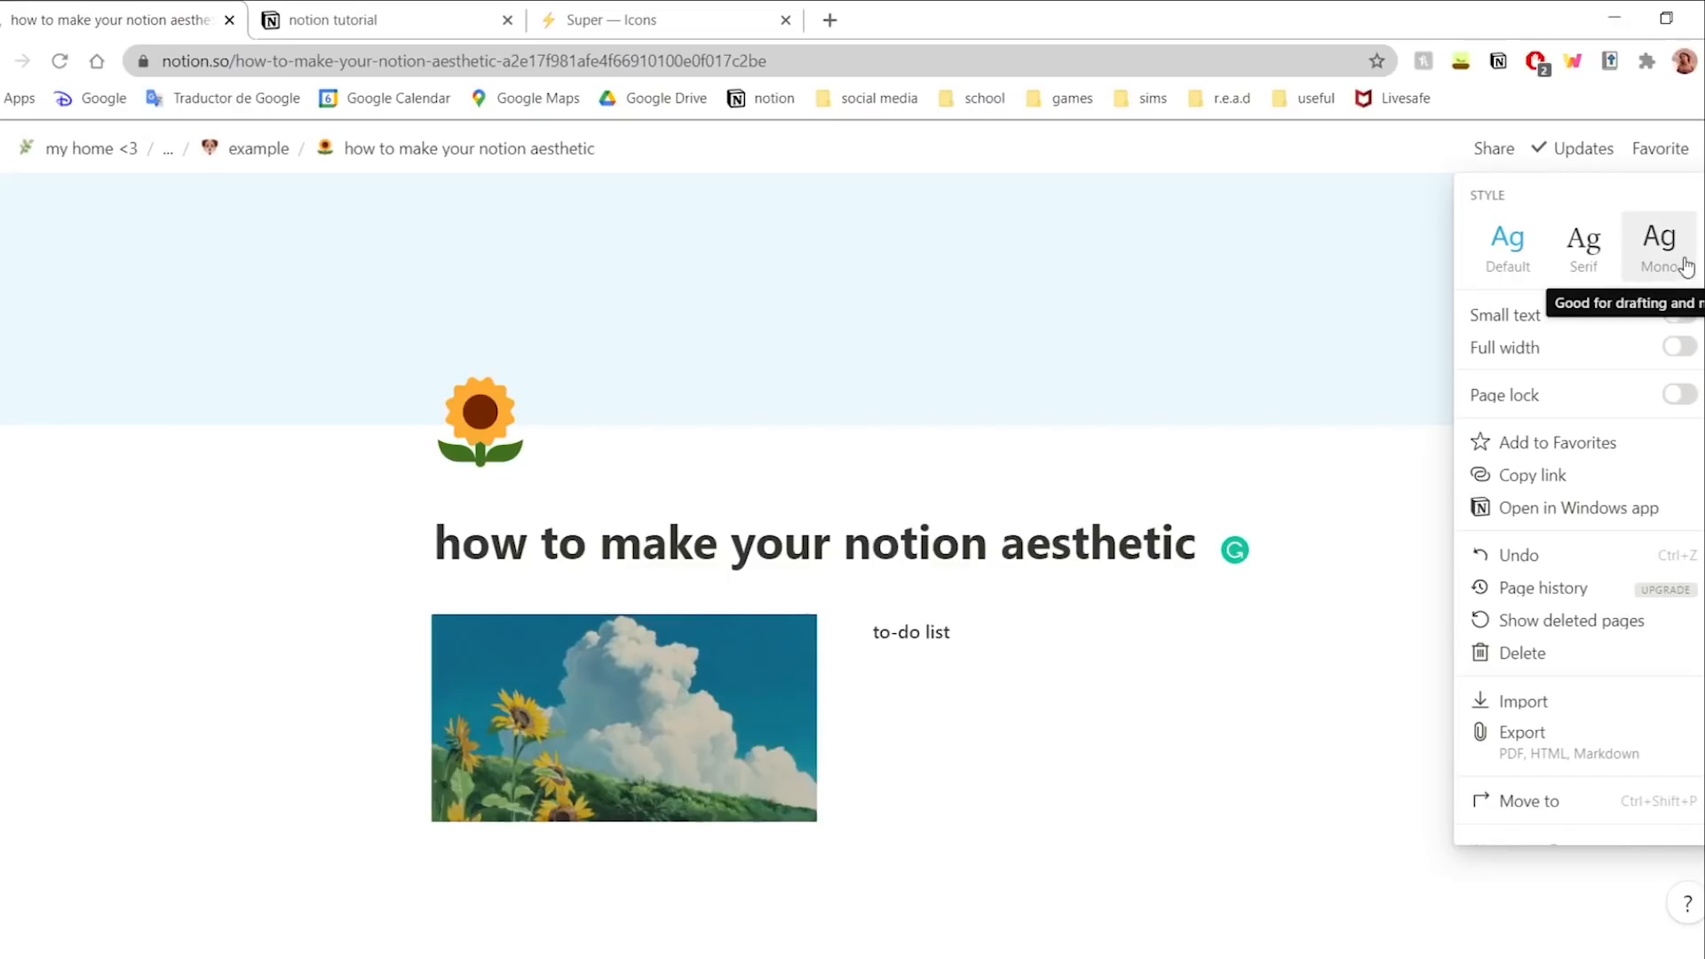
left_click(1661, 244)
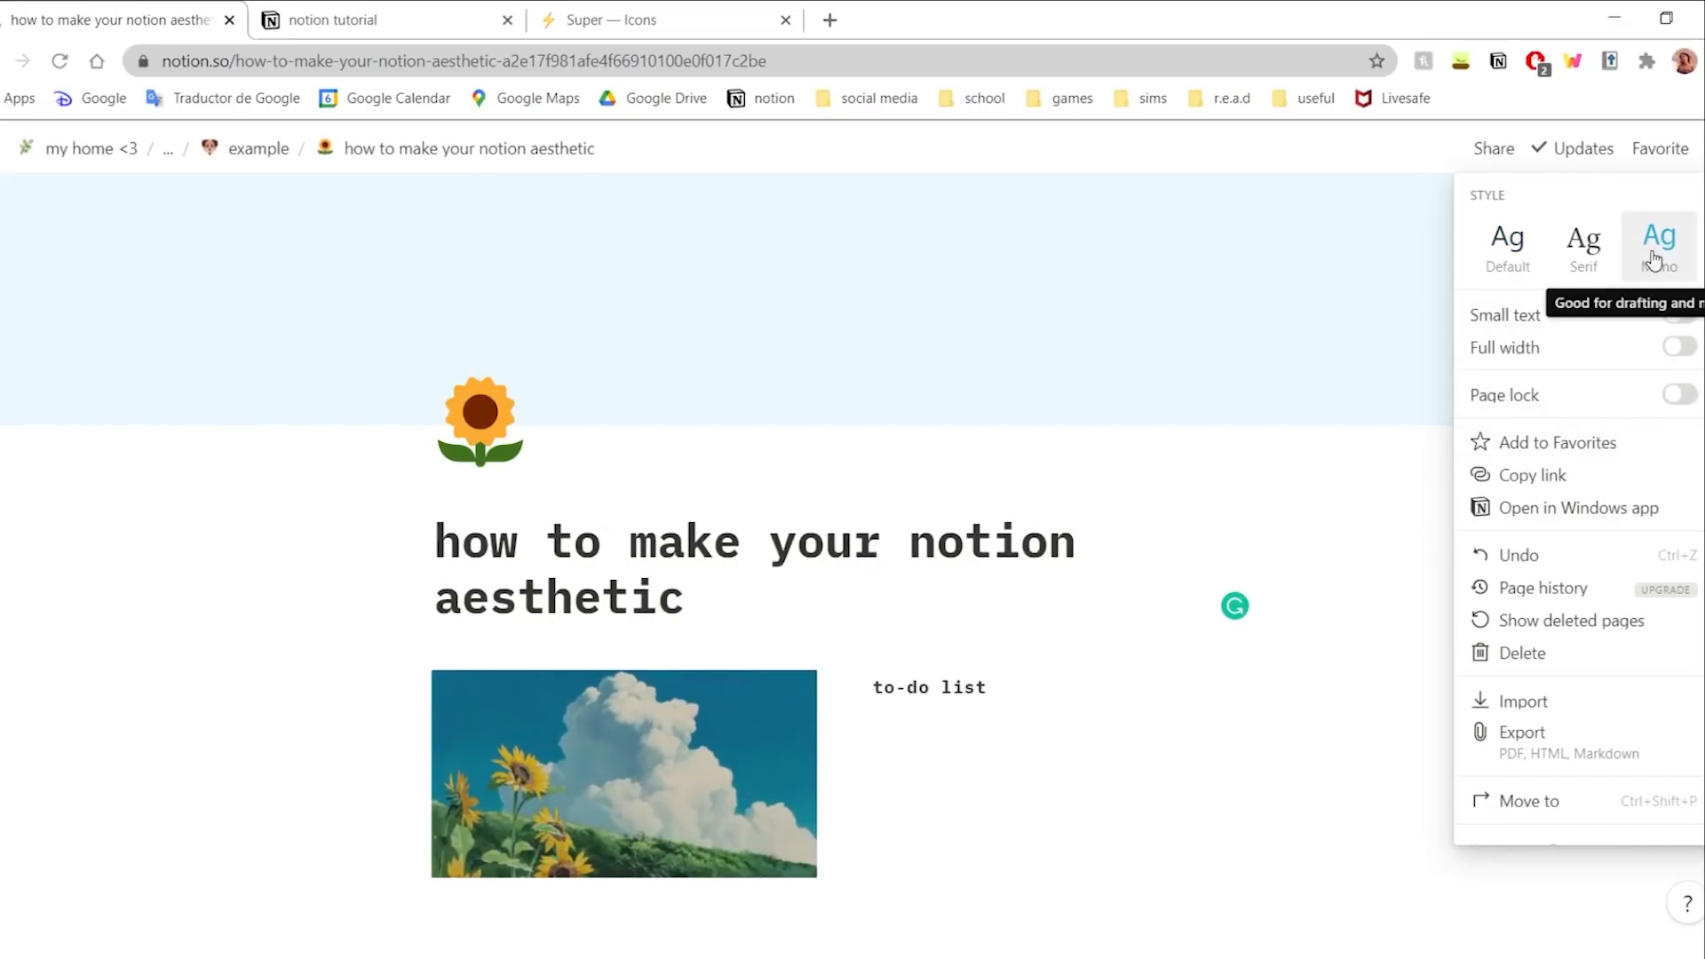
left_click(1287, 650)
scroll(923, 558, "down", 1)
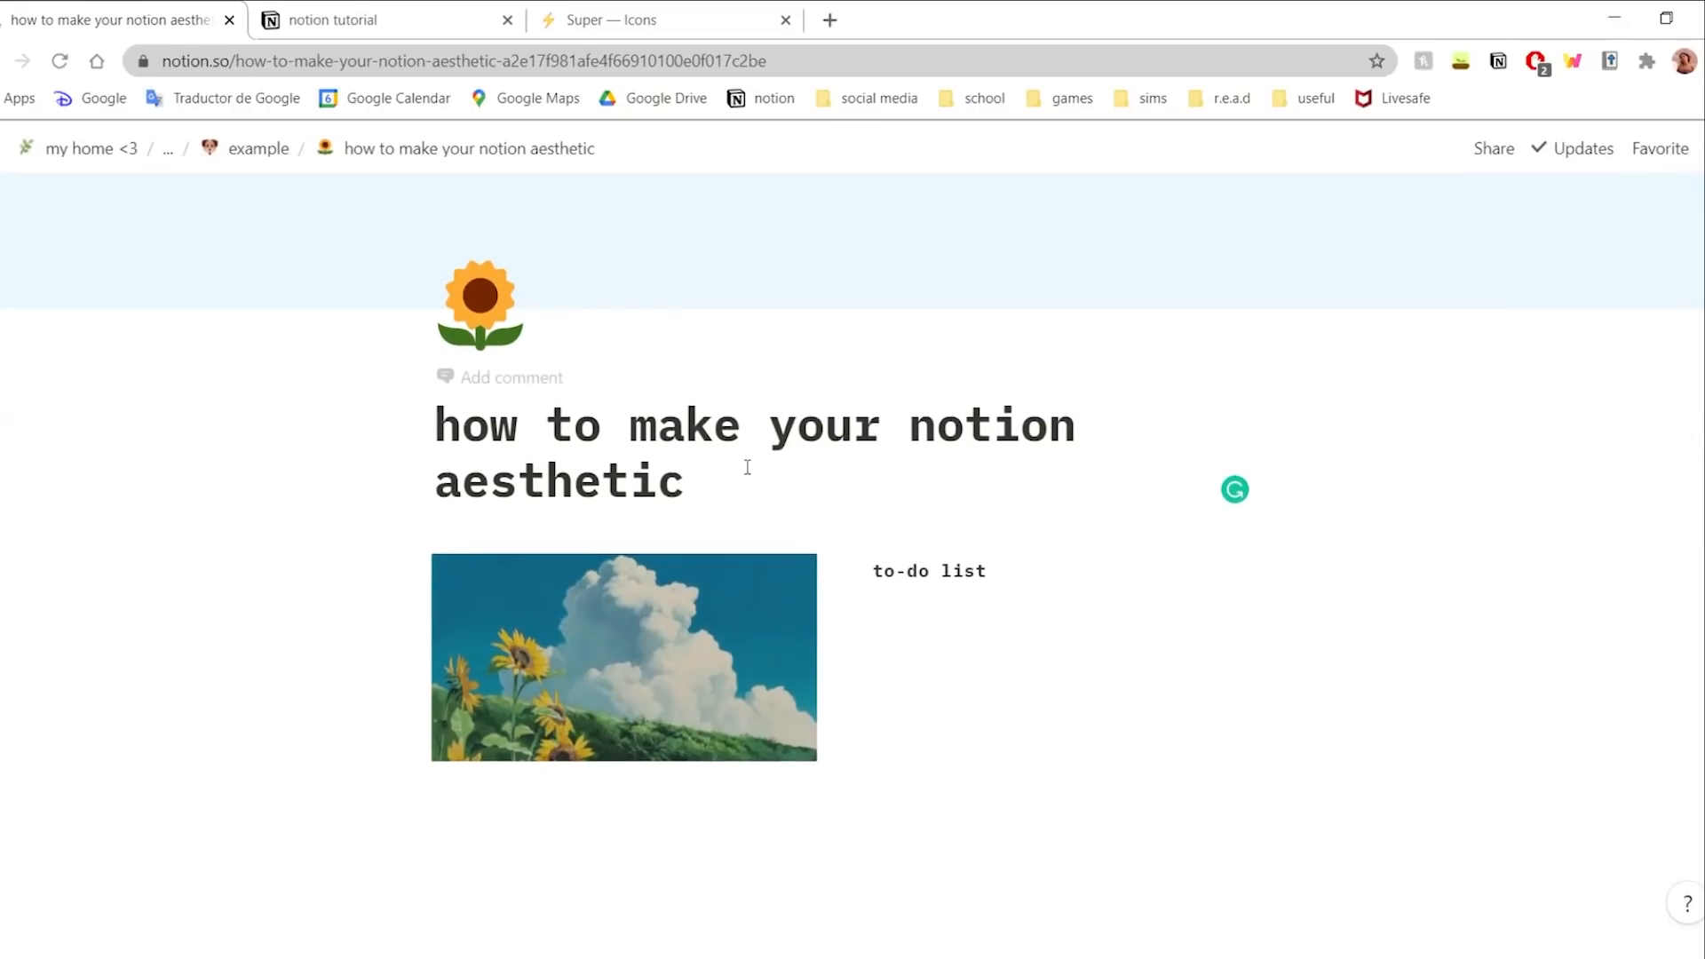
scroll(860, 533, "up", 2)
- Remove the empty line below "to-do list" and give the "to-do list" block a blue background
left_click(929, 728)
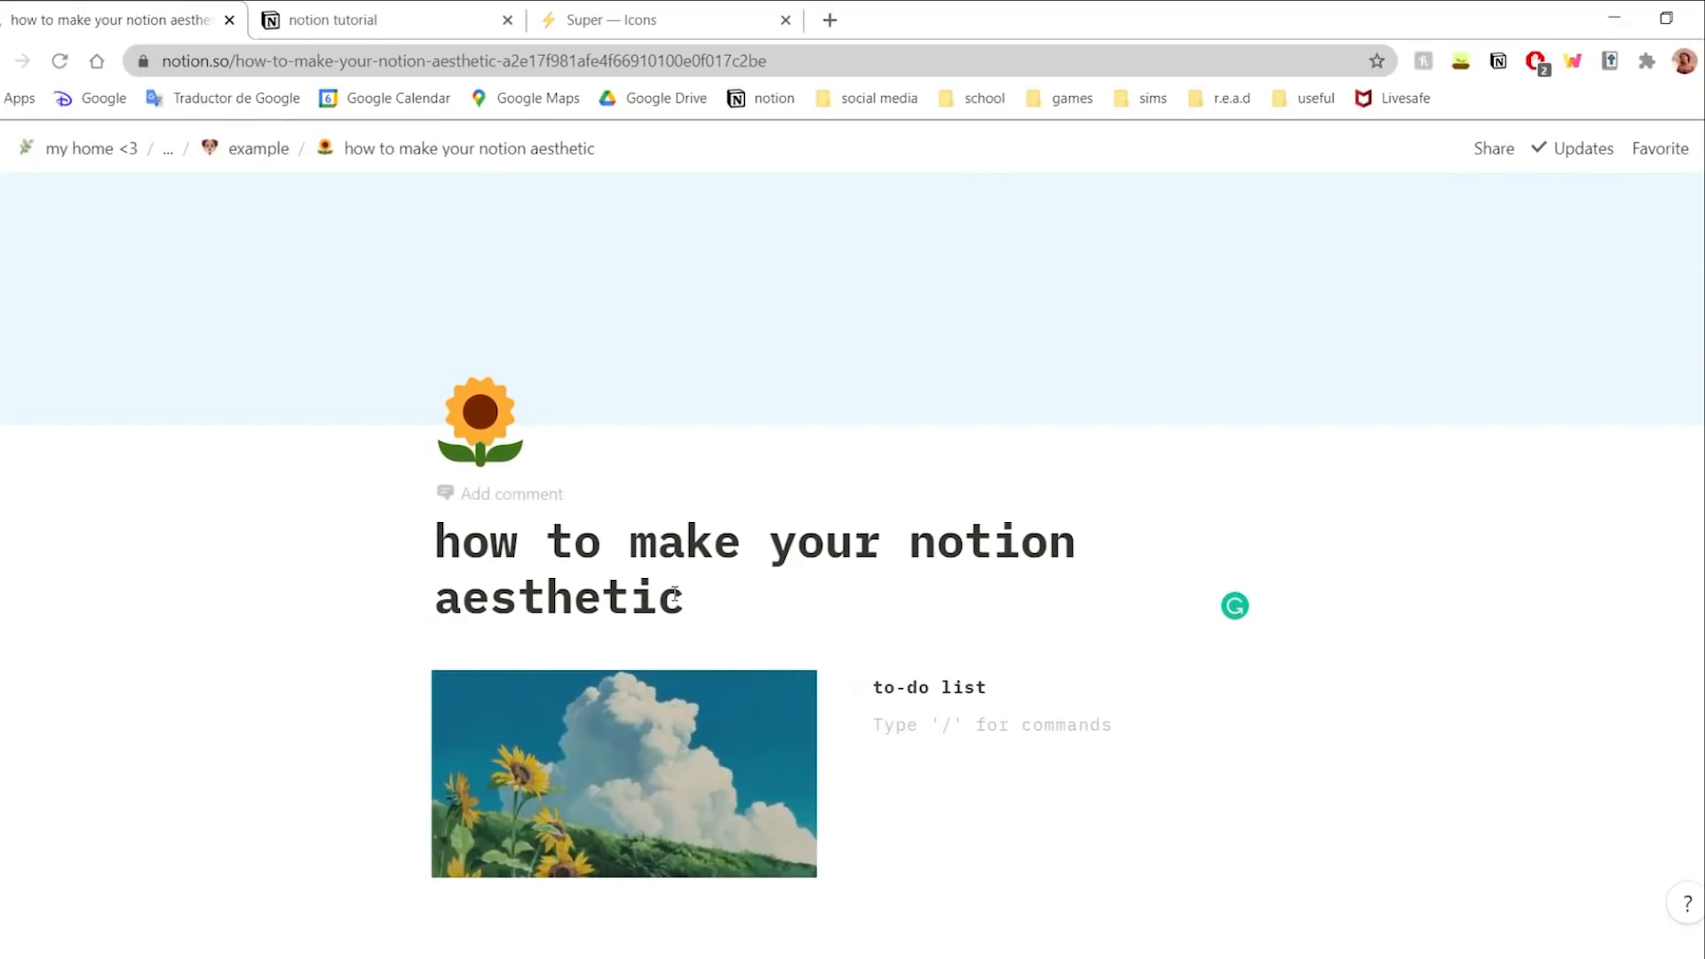
scroll(1153, 817, "down", 1)
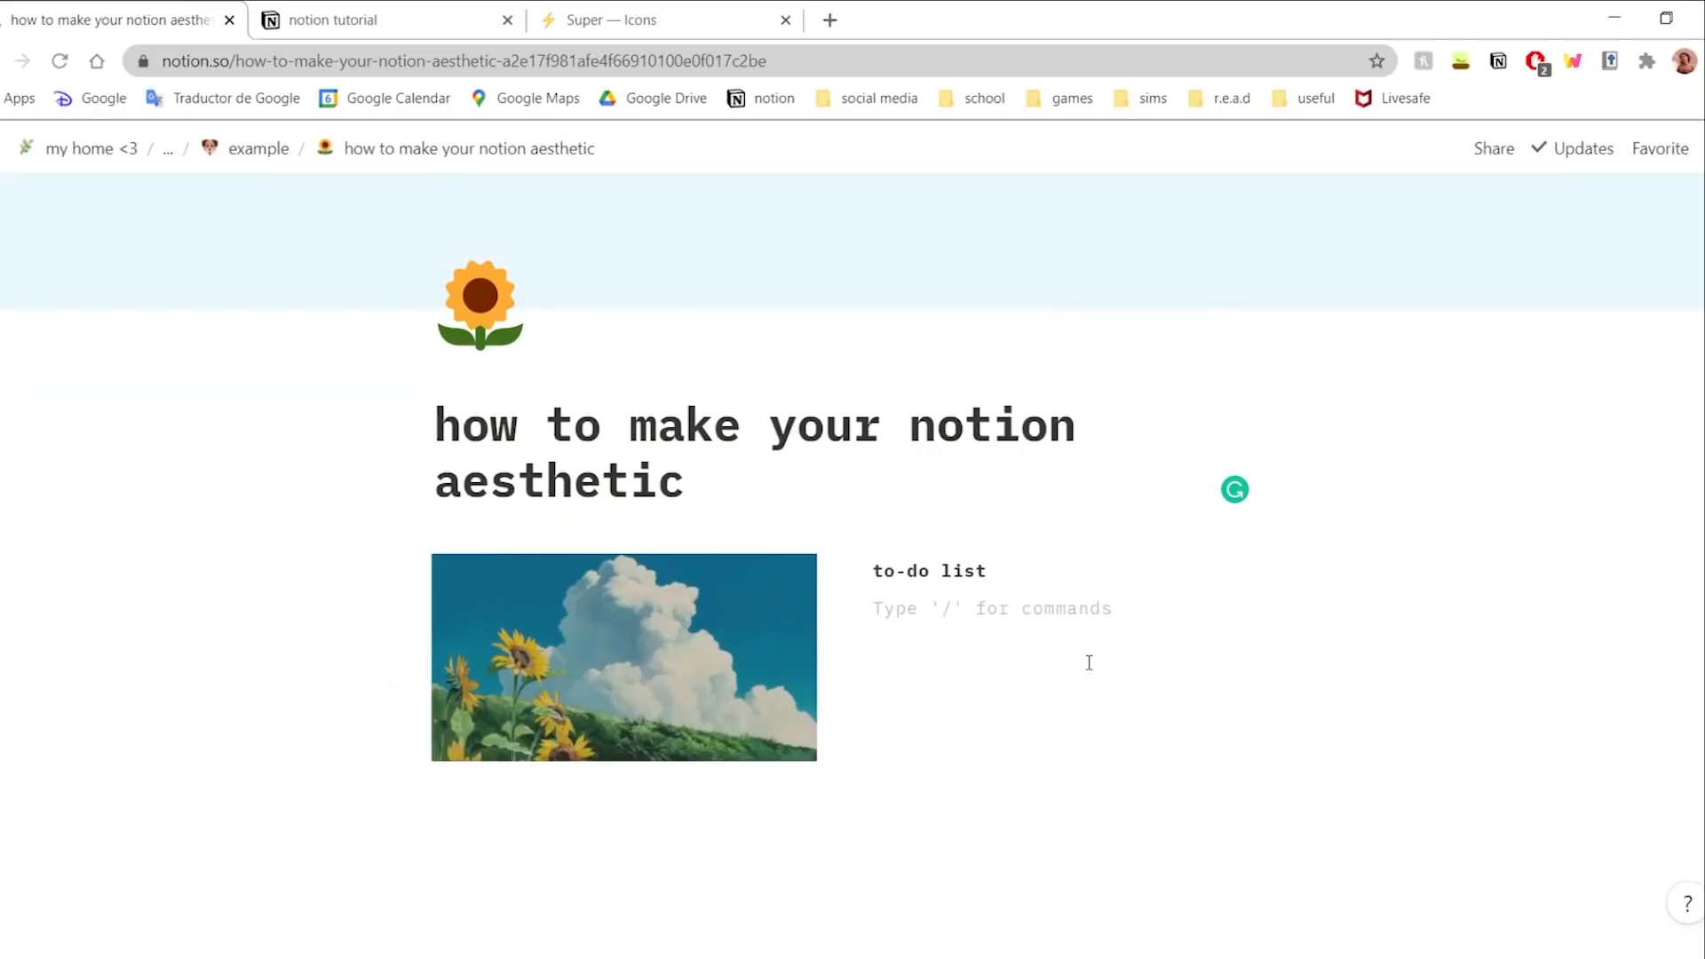
key("BackSpace")
left_click(851, 577)
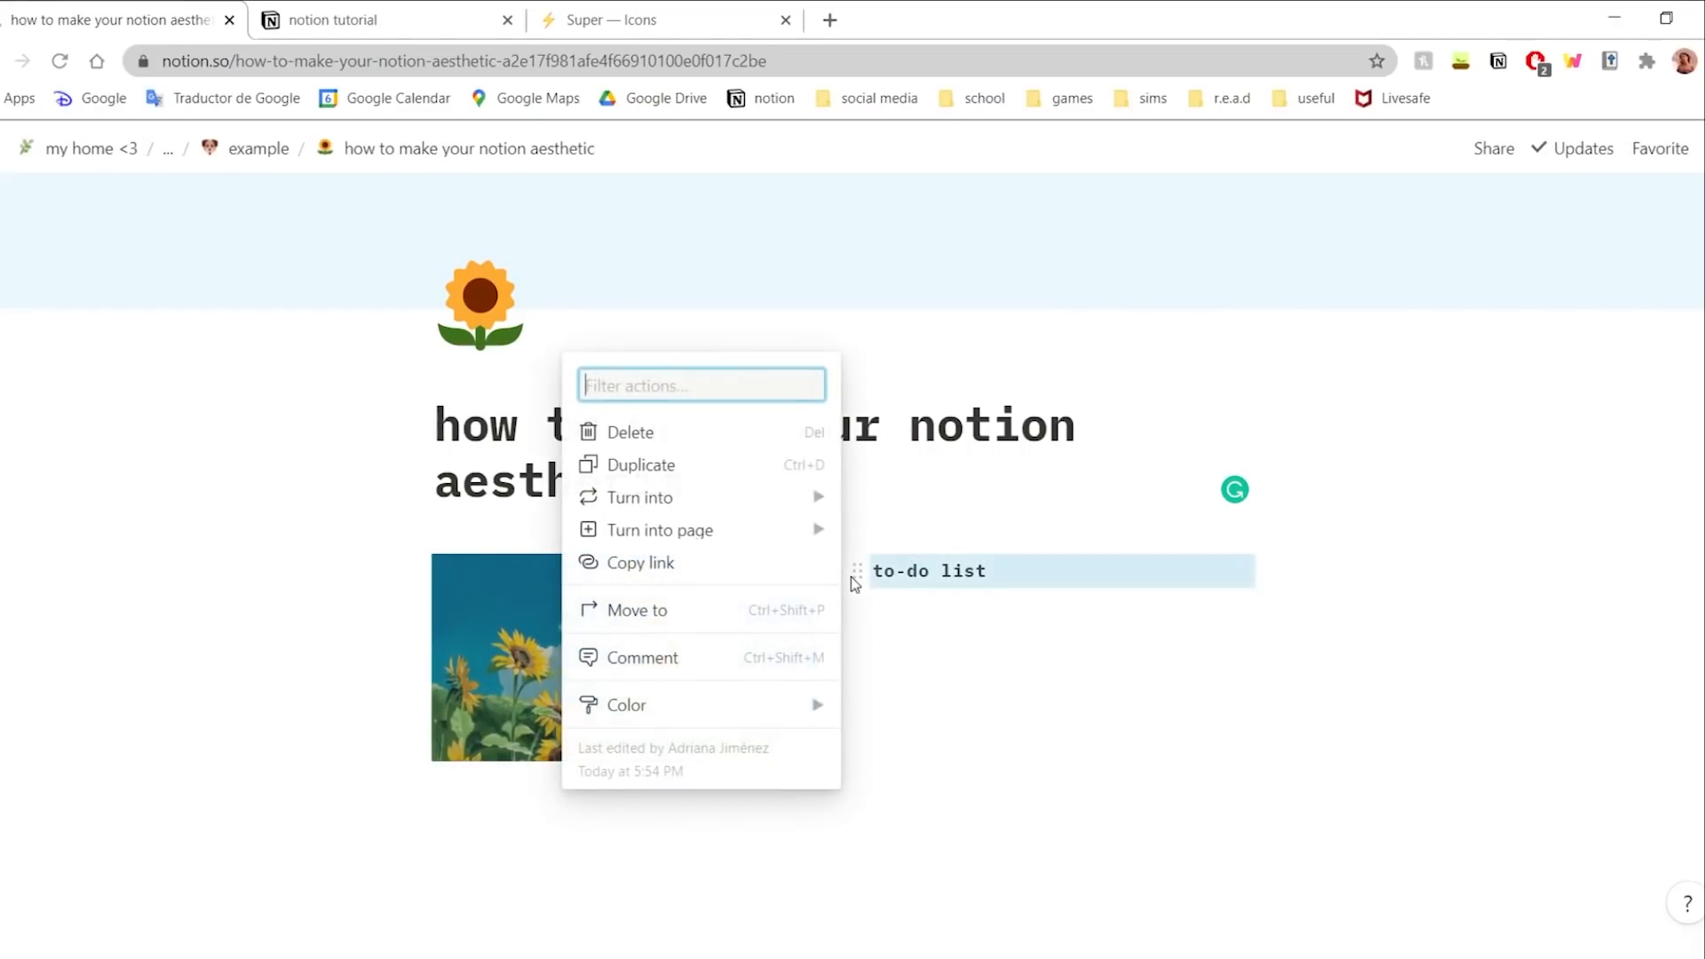
mouse_move(685, 722)
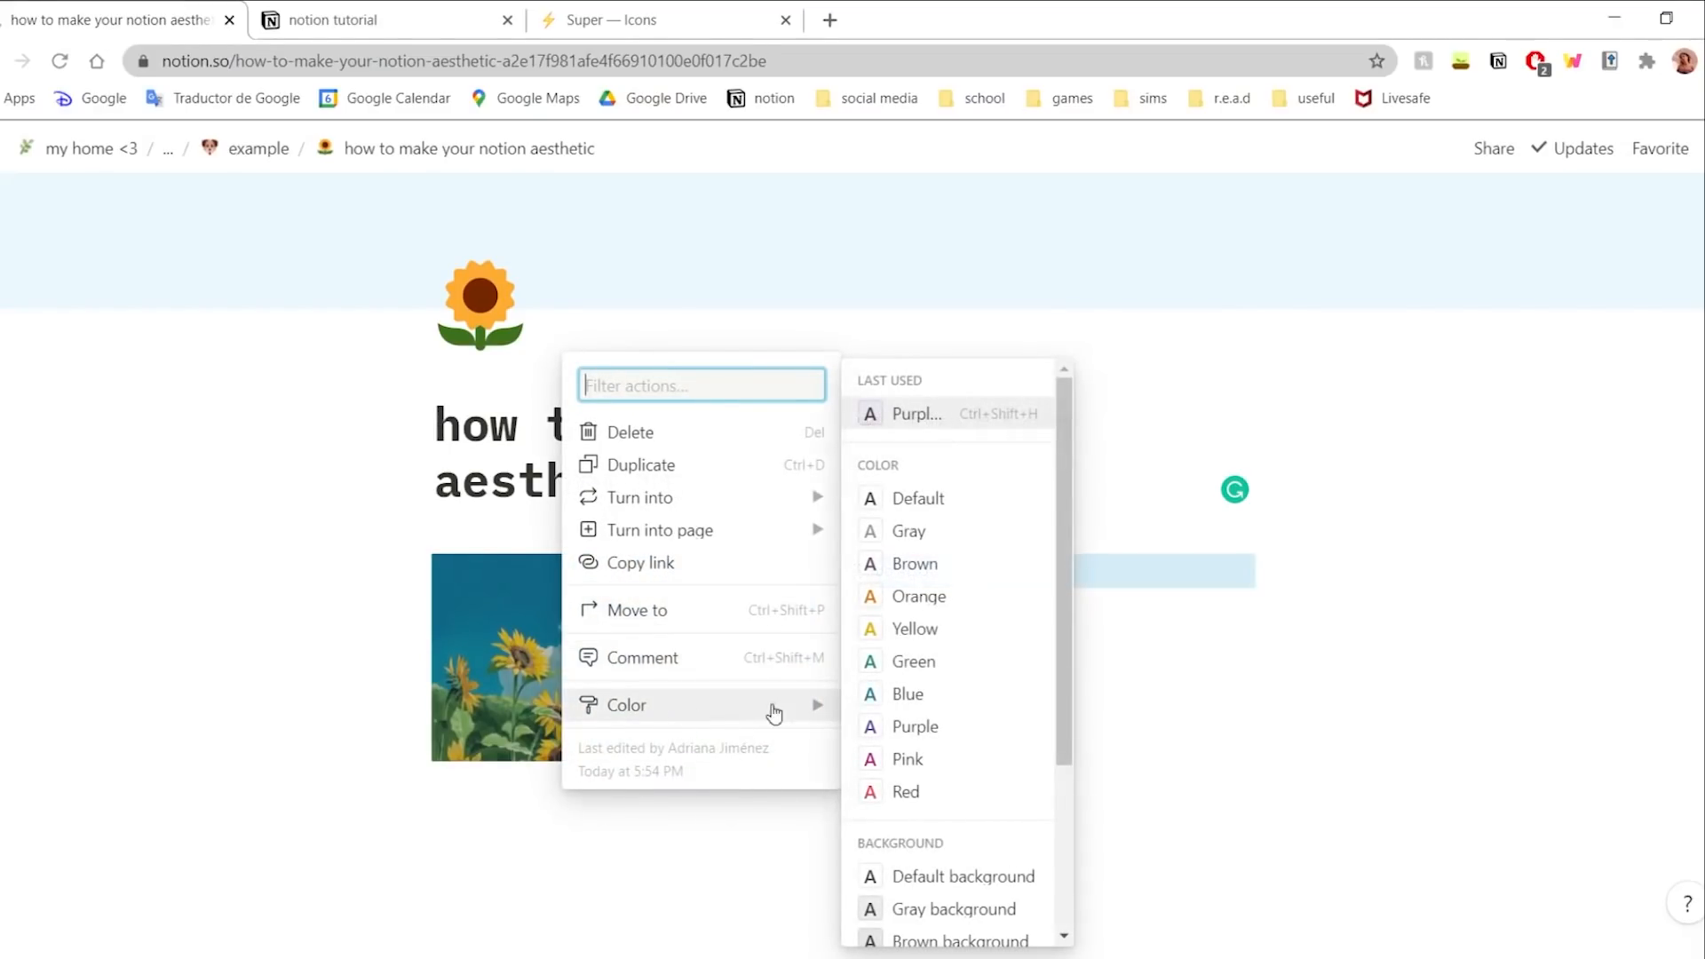
scroll(919, 705, "down", 2)
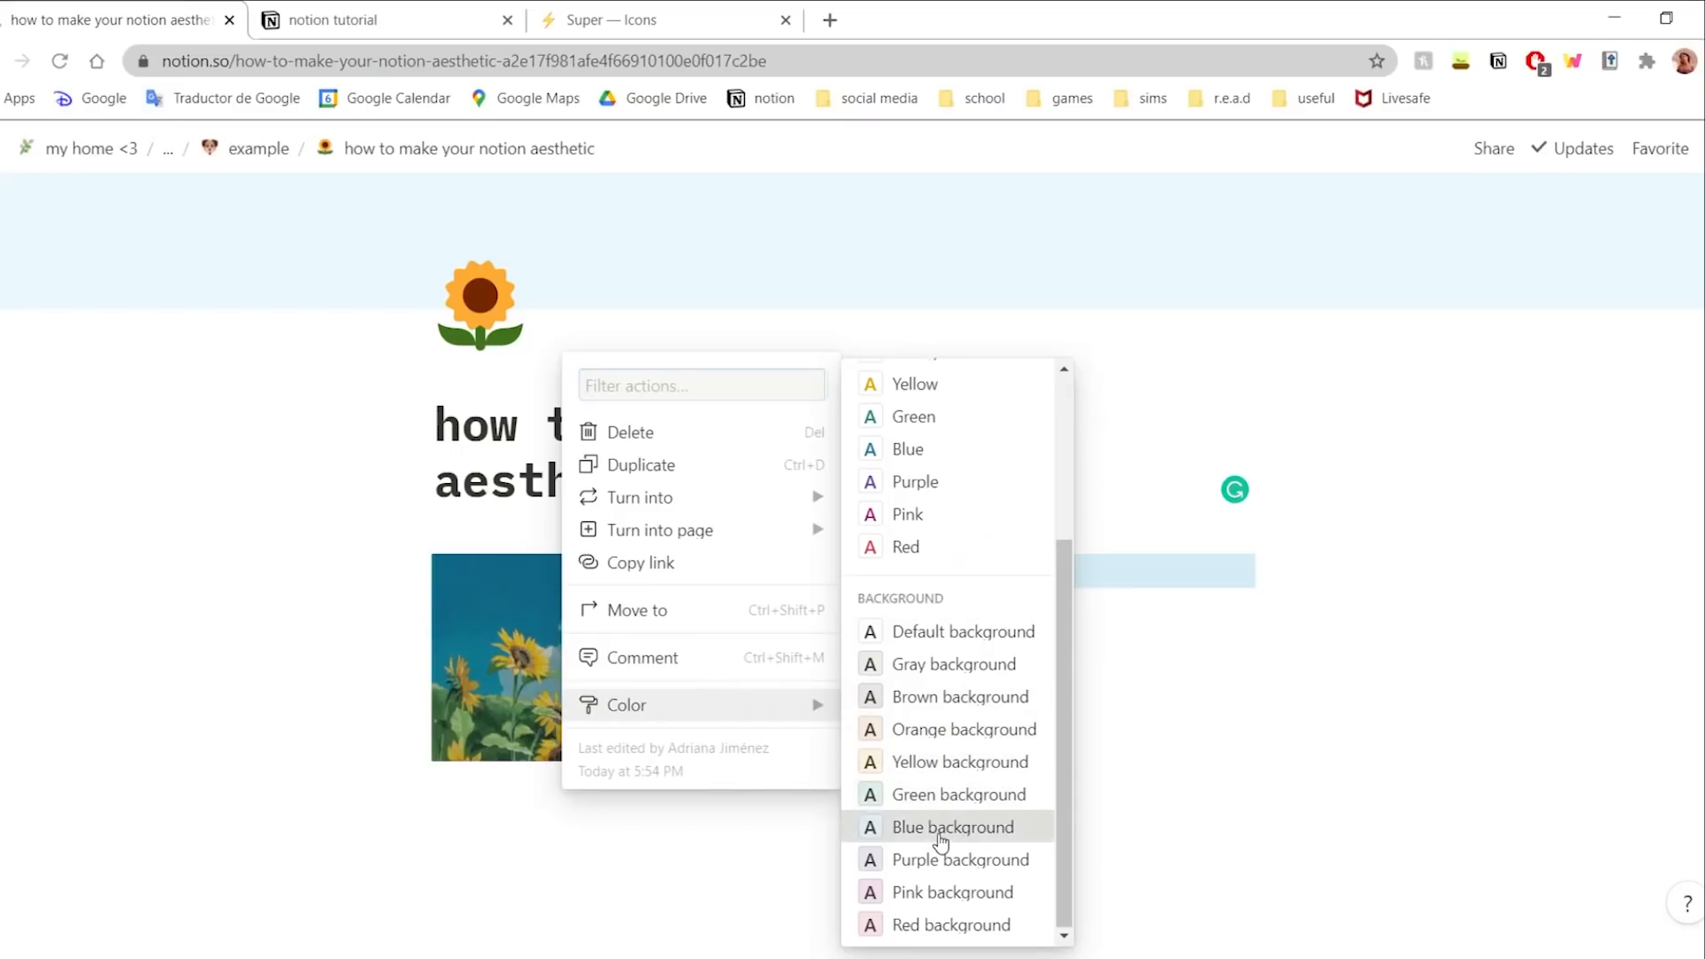
left_click(940, 826)
- Color the "to-do list" text blue and narrow the image column slightly to widen the to-do column
left_click(958, 670)
left_click_drag(990, 573, 880, 582)
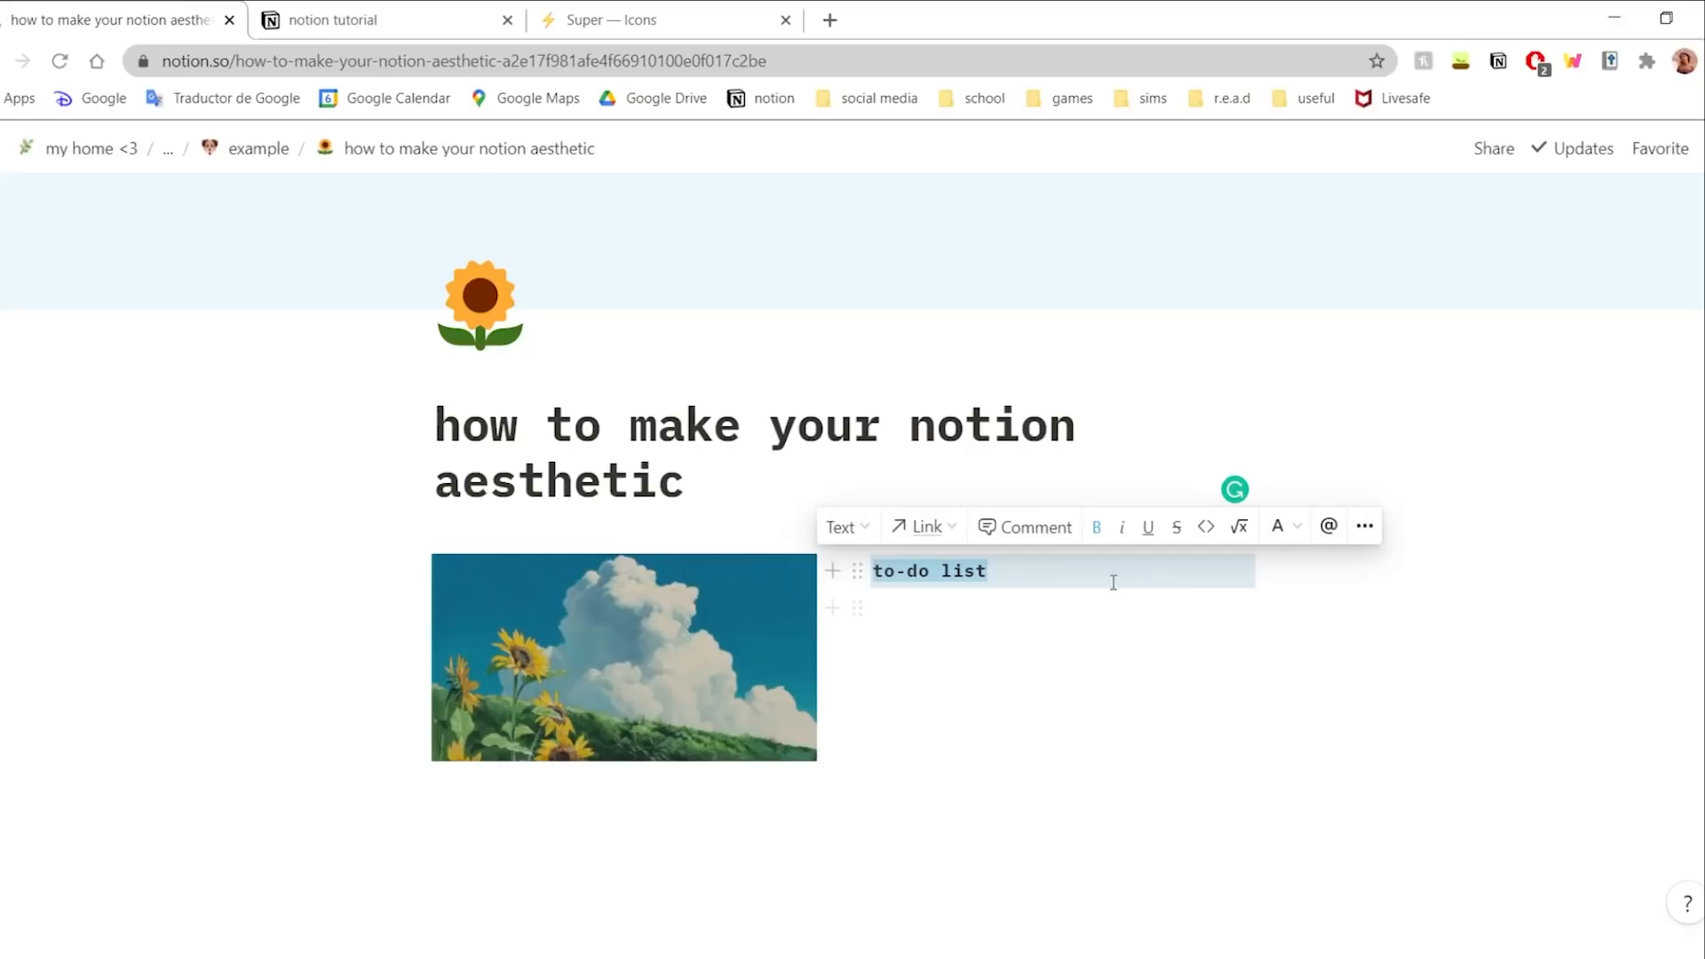
left_click(1298, 525)
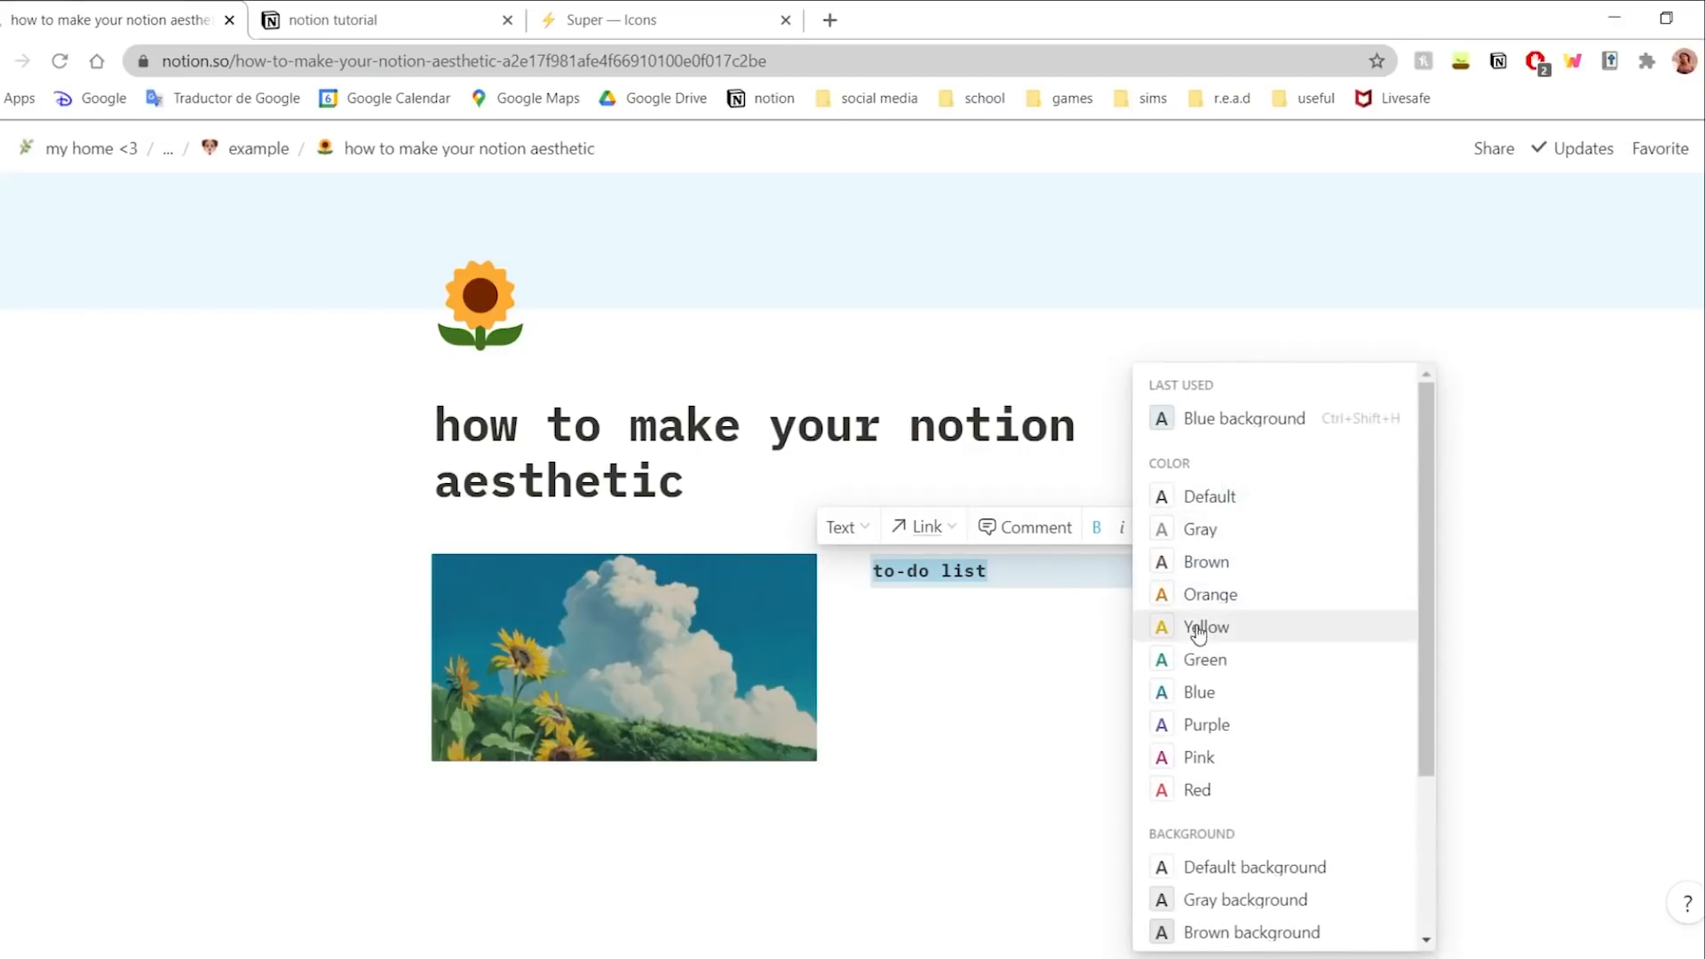
left_click(1190, 693)
left_click(1054, 603)
scroll(1167, 435, "down", 1)
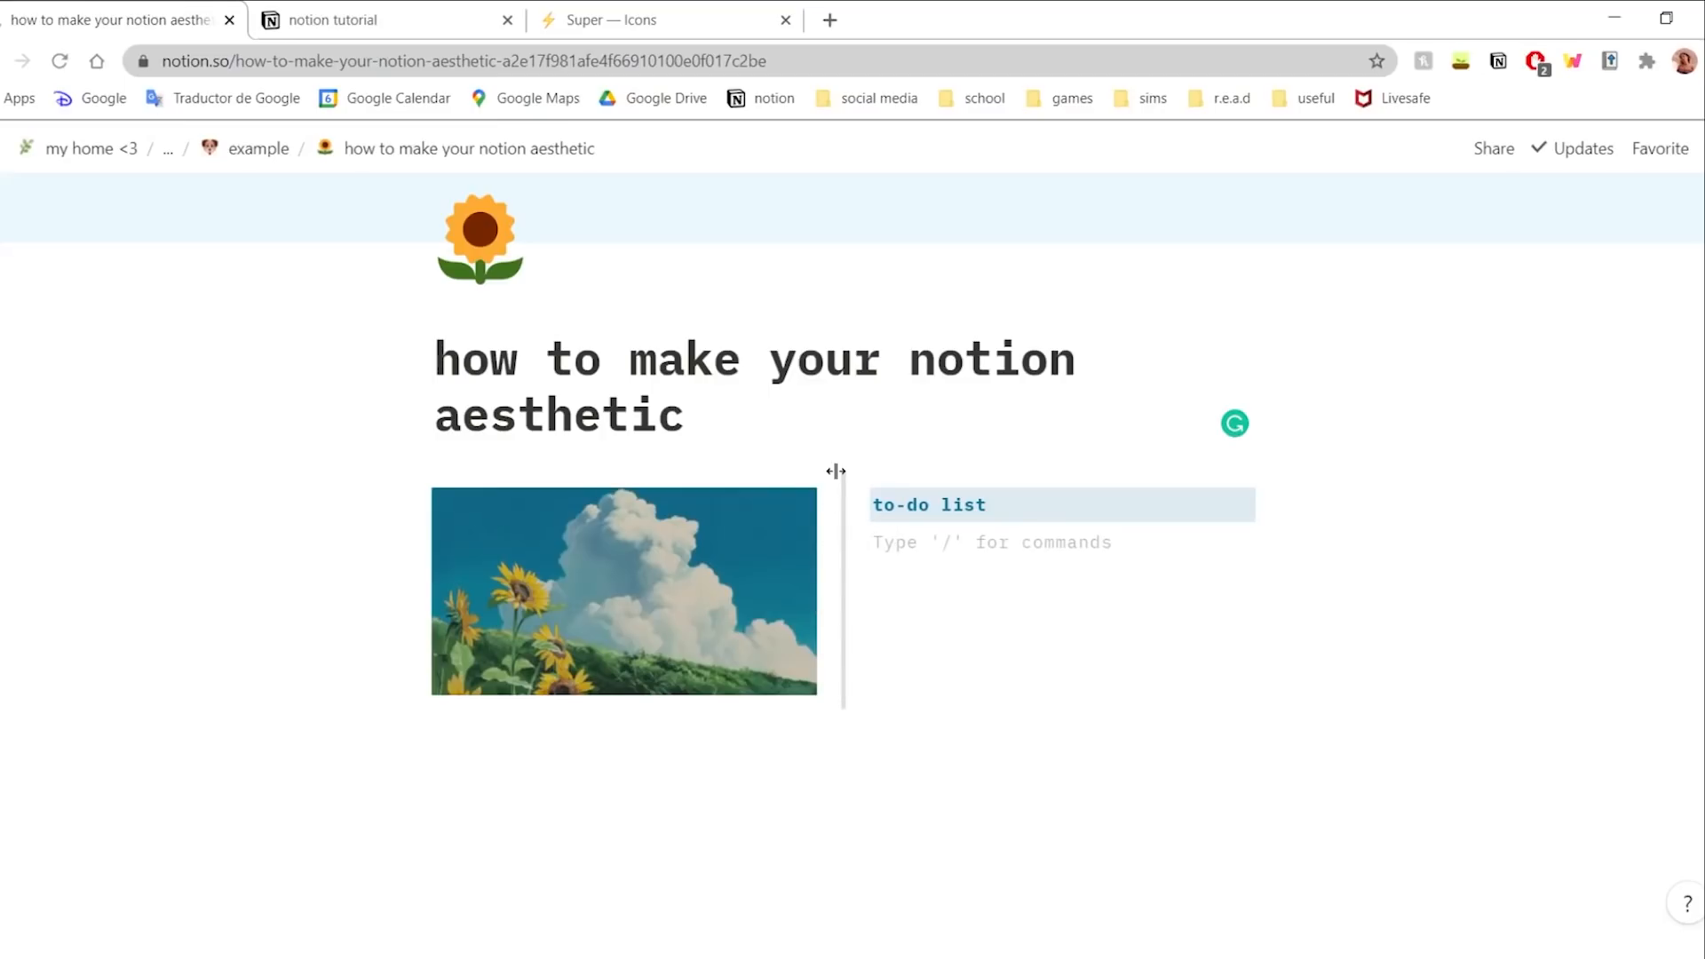
left_click_drag(836, 470, 773, 499)
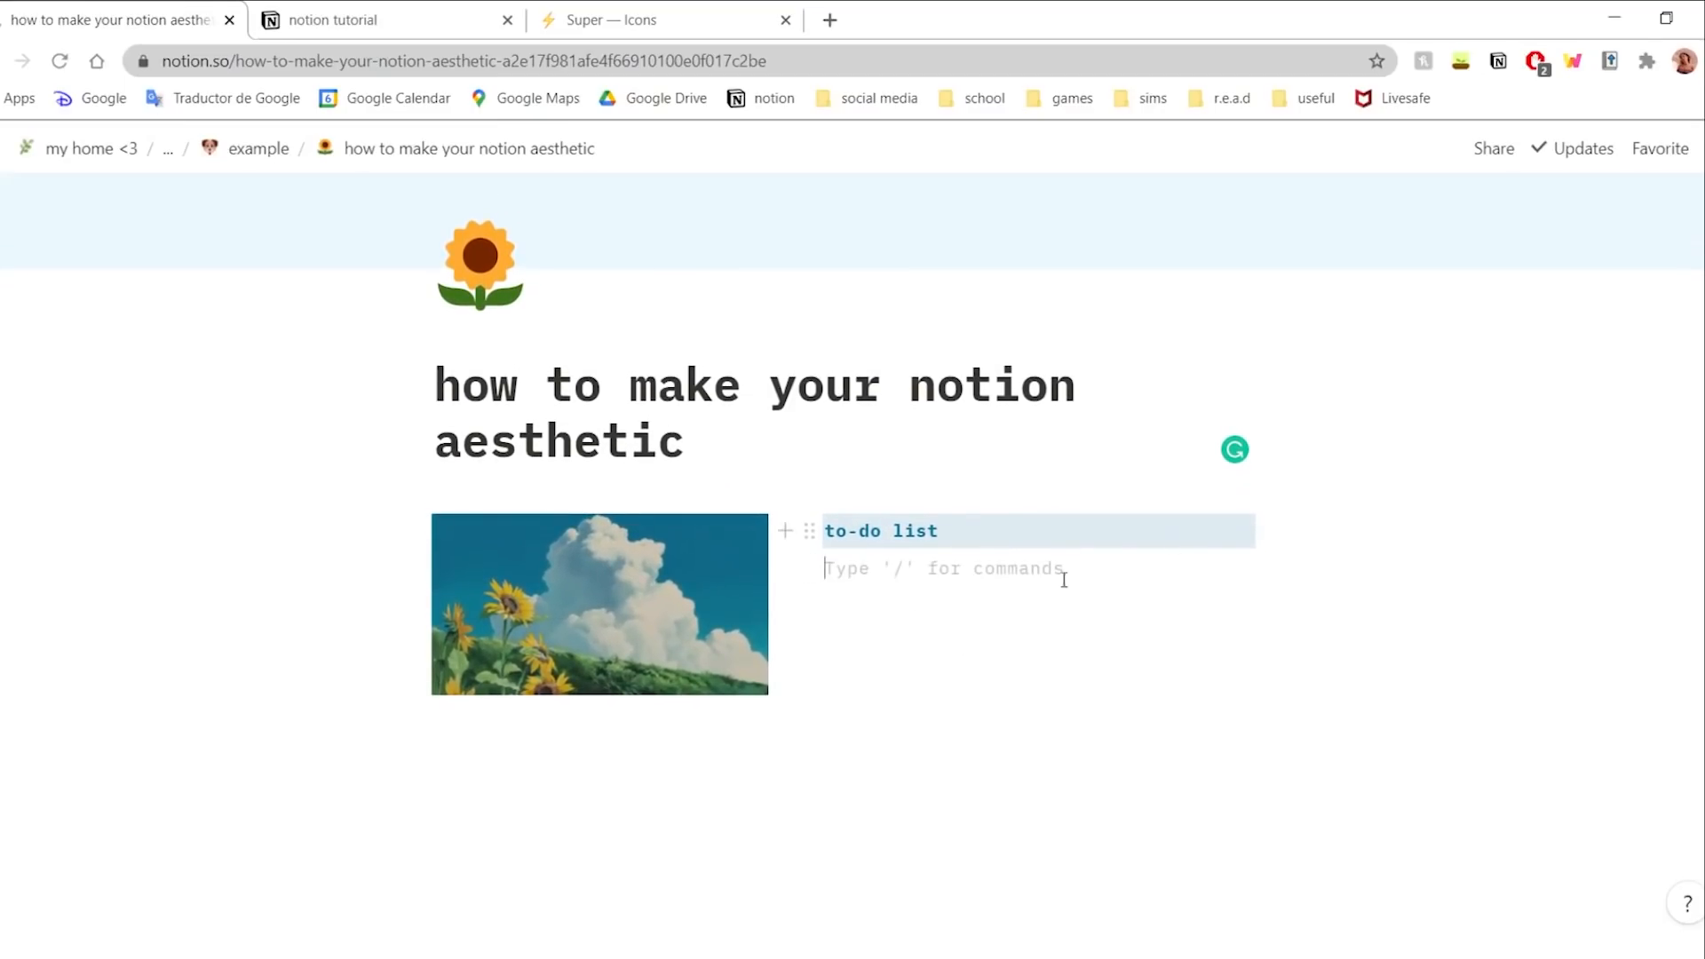
left_click(745, 773)
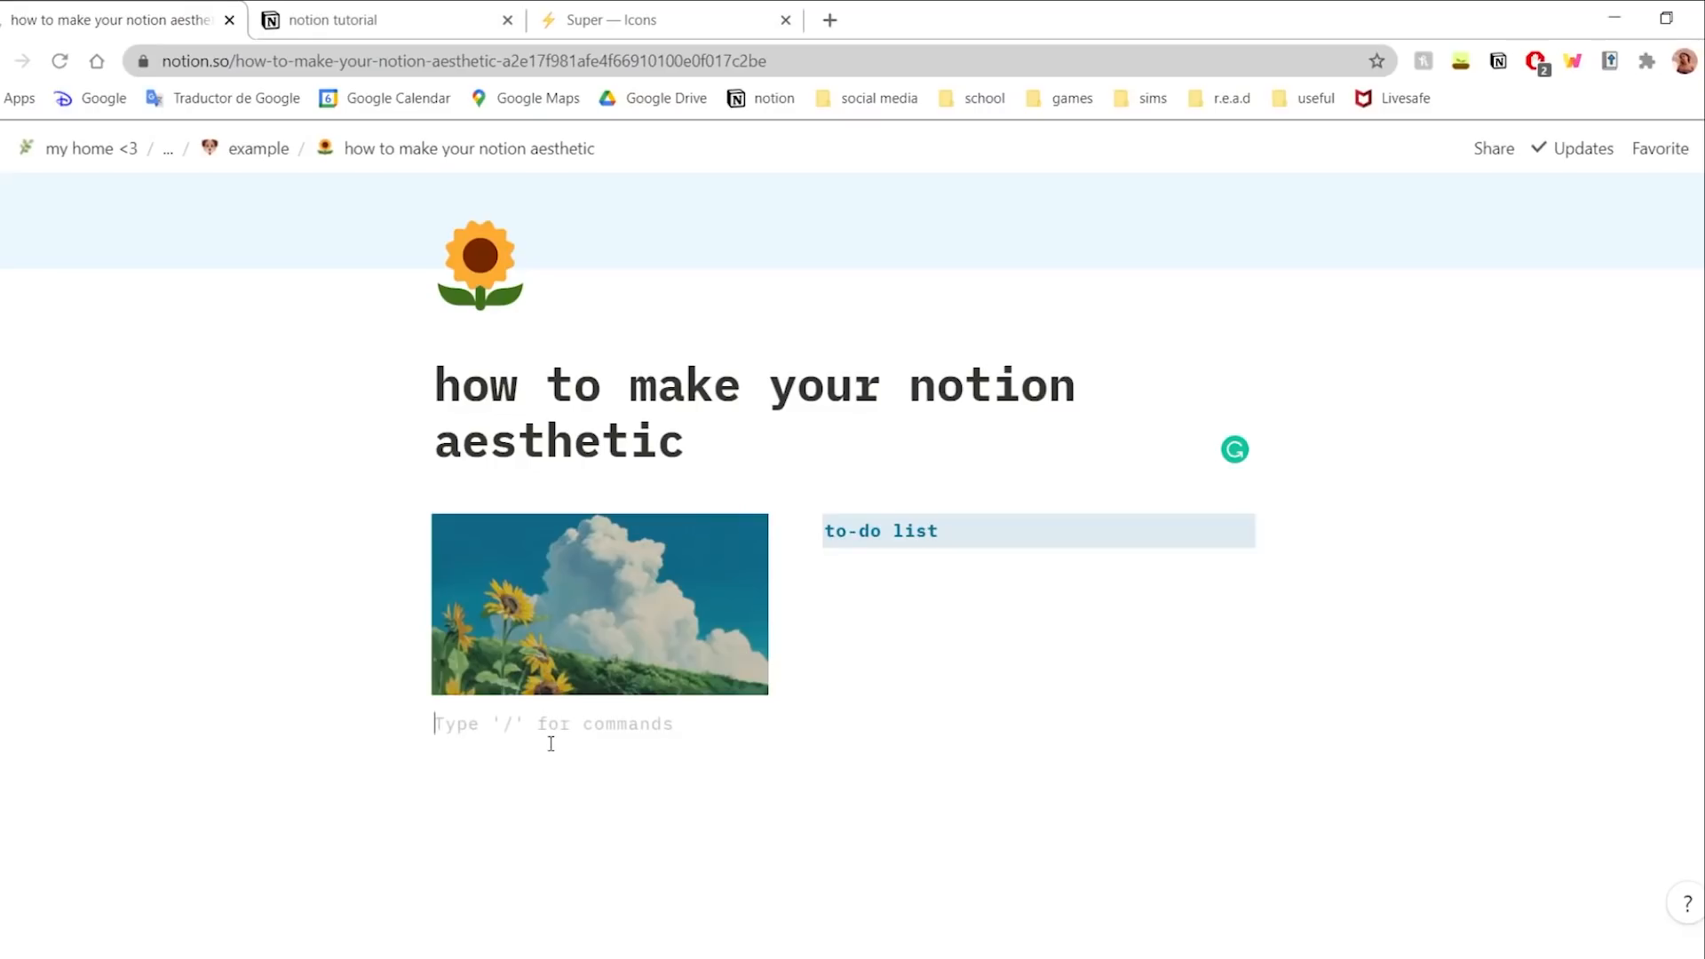
type("https://open.spotify.com/playlist/3wGdA0xwdu8w2IucHWCJbK?si=E4f8plM-Rva6yTeDf7Ctbg")
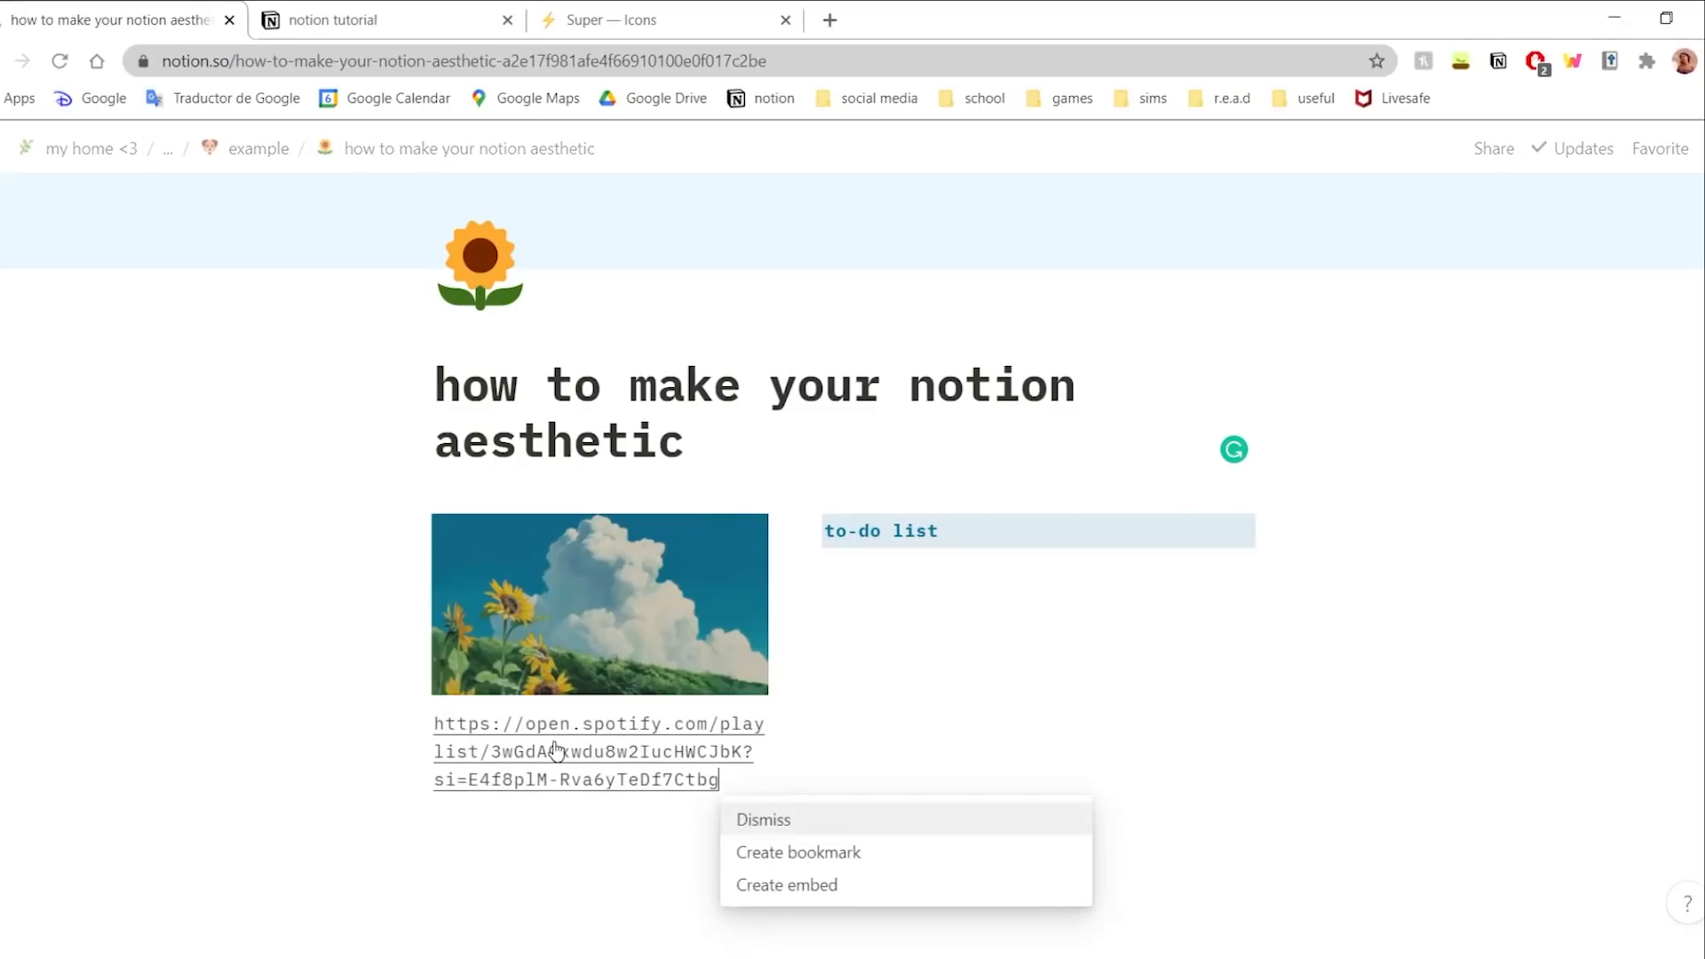
left_click(766, 888)
- Look through the embedded playlist's track list and check how it sits below the image
scroll(800, 586, "down", 5)
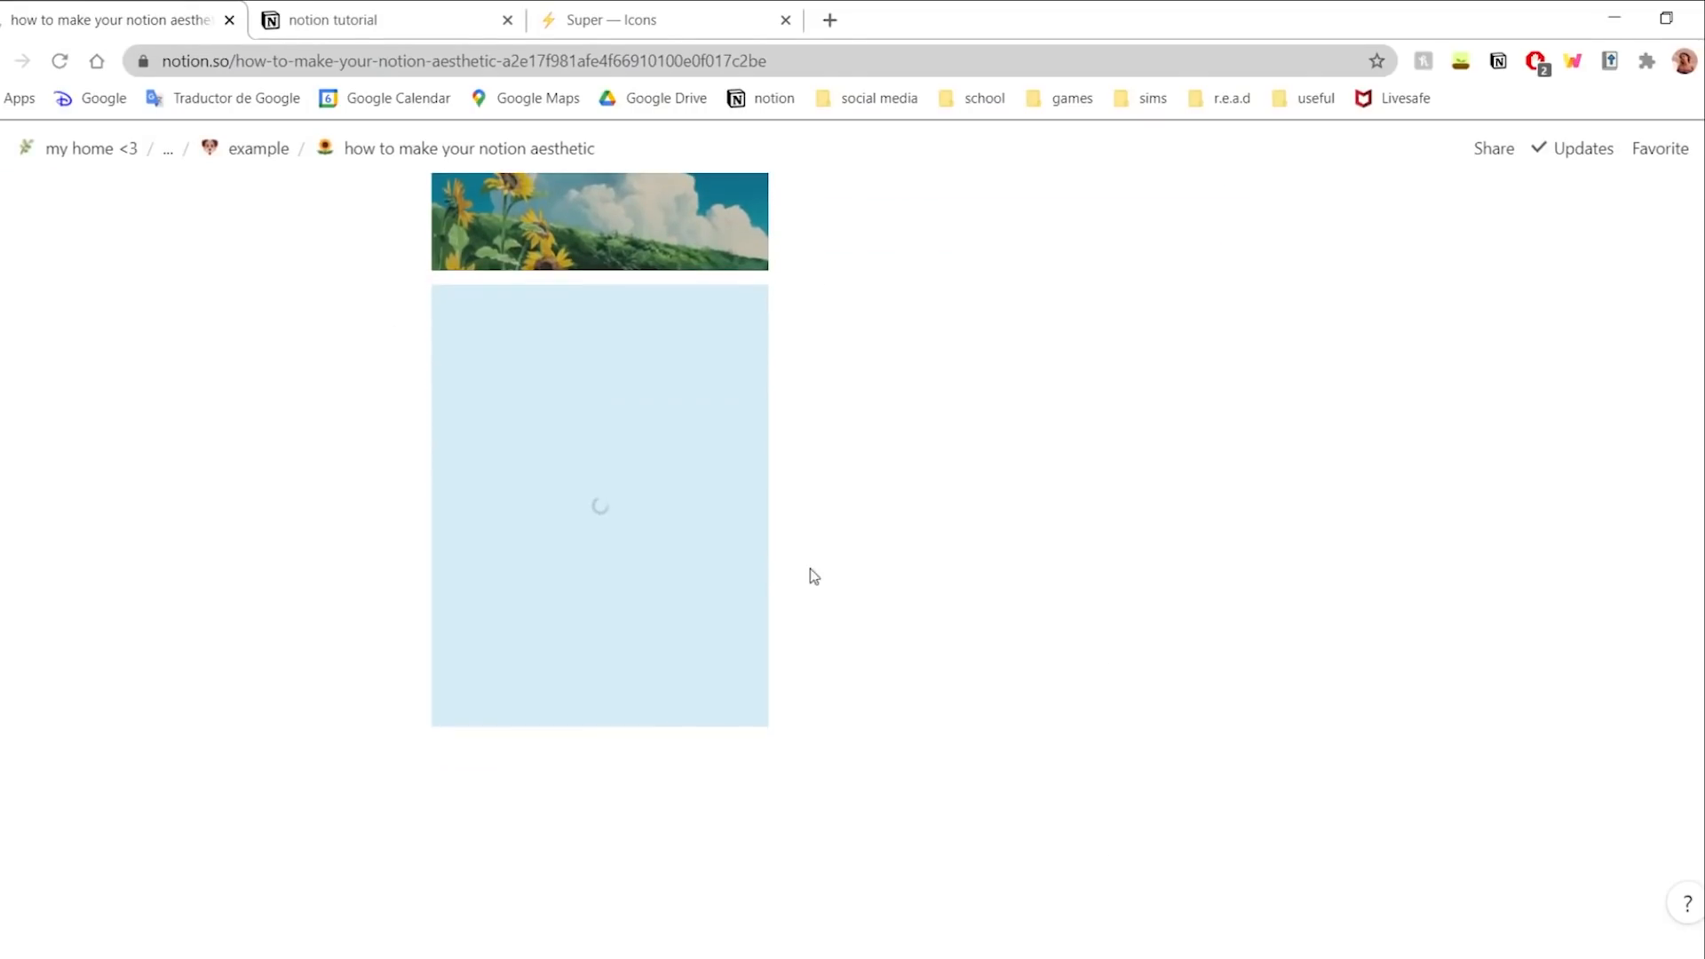
scroll(582, 568, "up", 1)
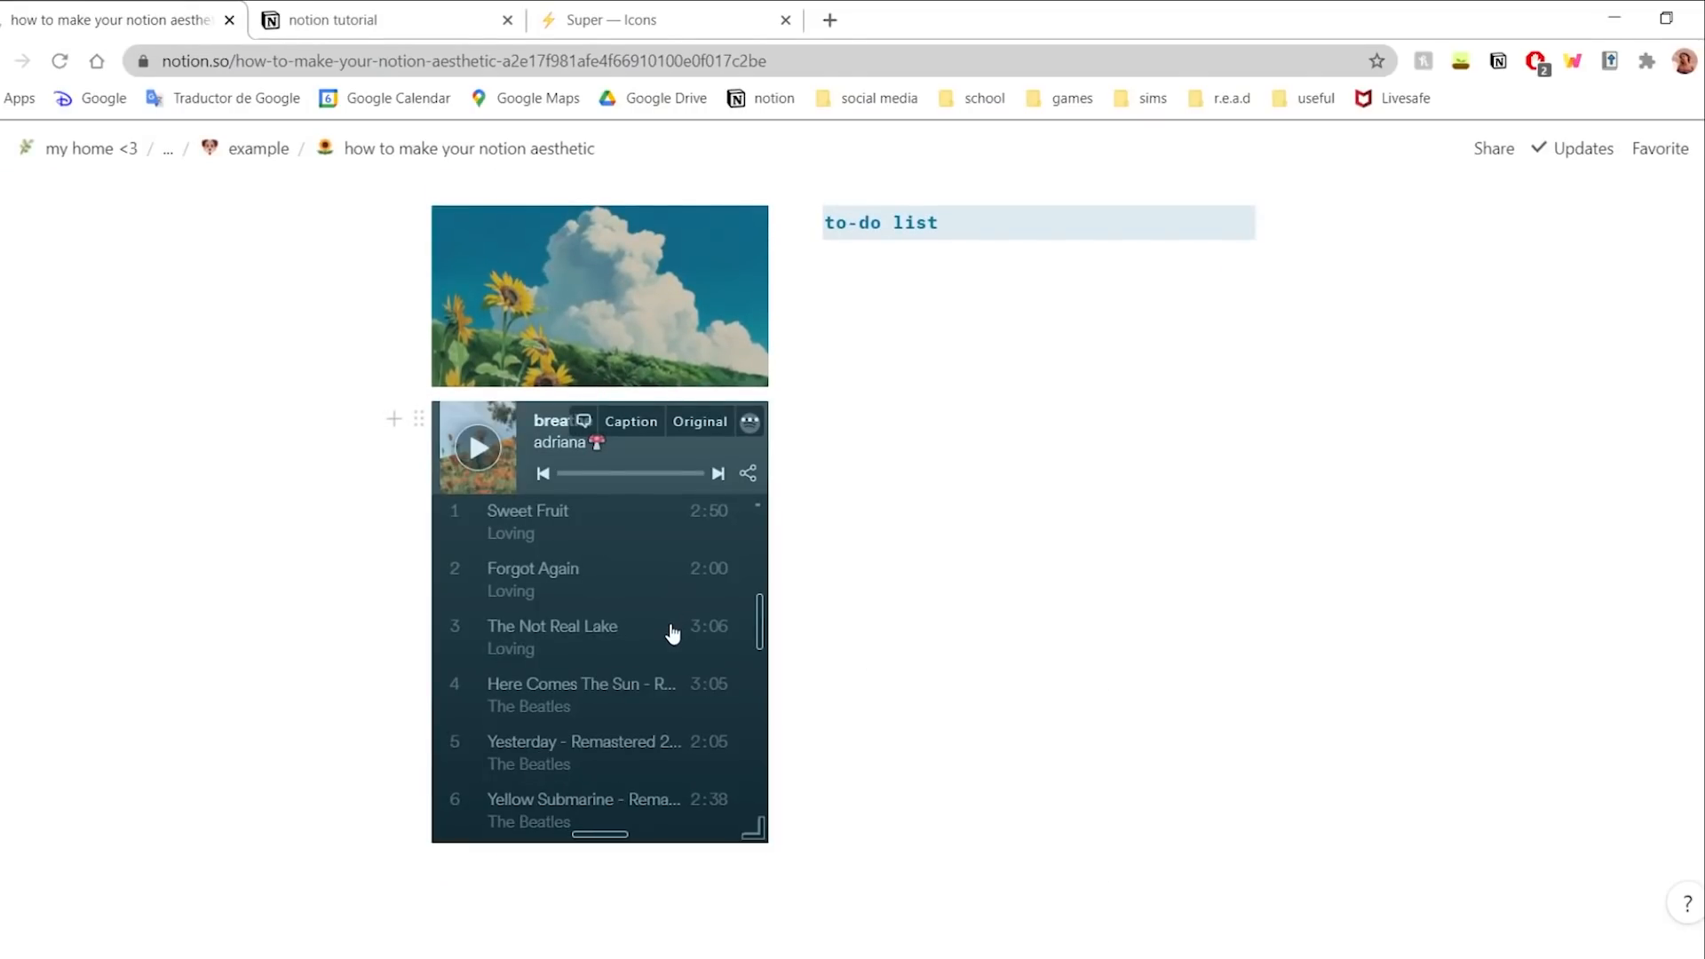
scroll(672, 632, "up", 3)
scroll(622, 675, "down", 6)
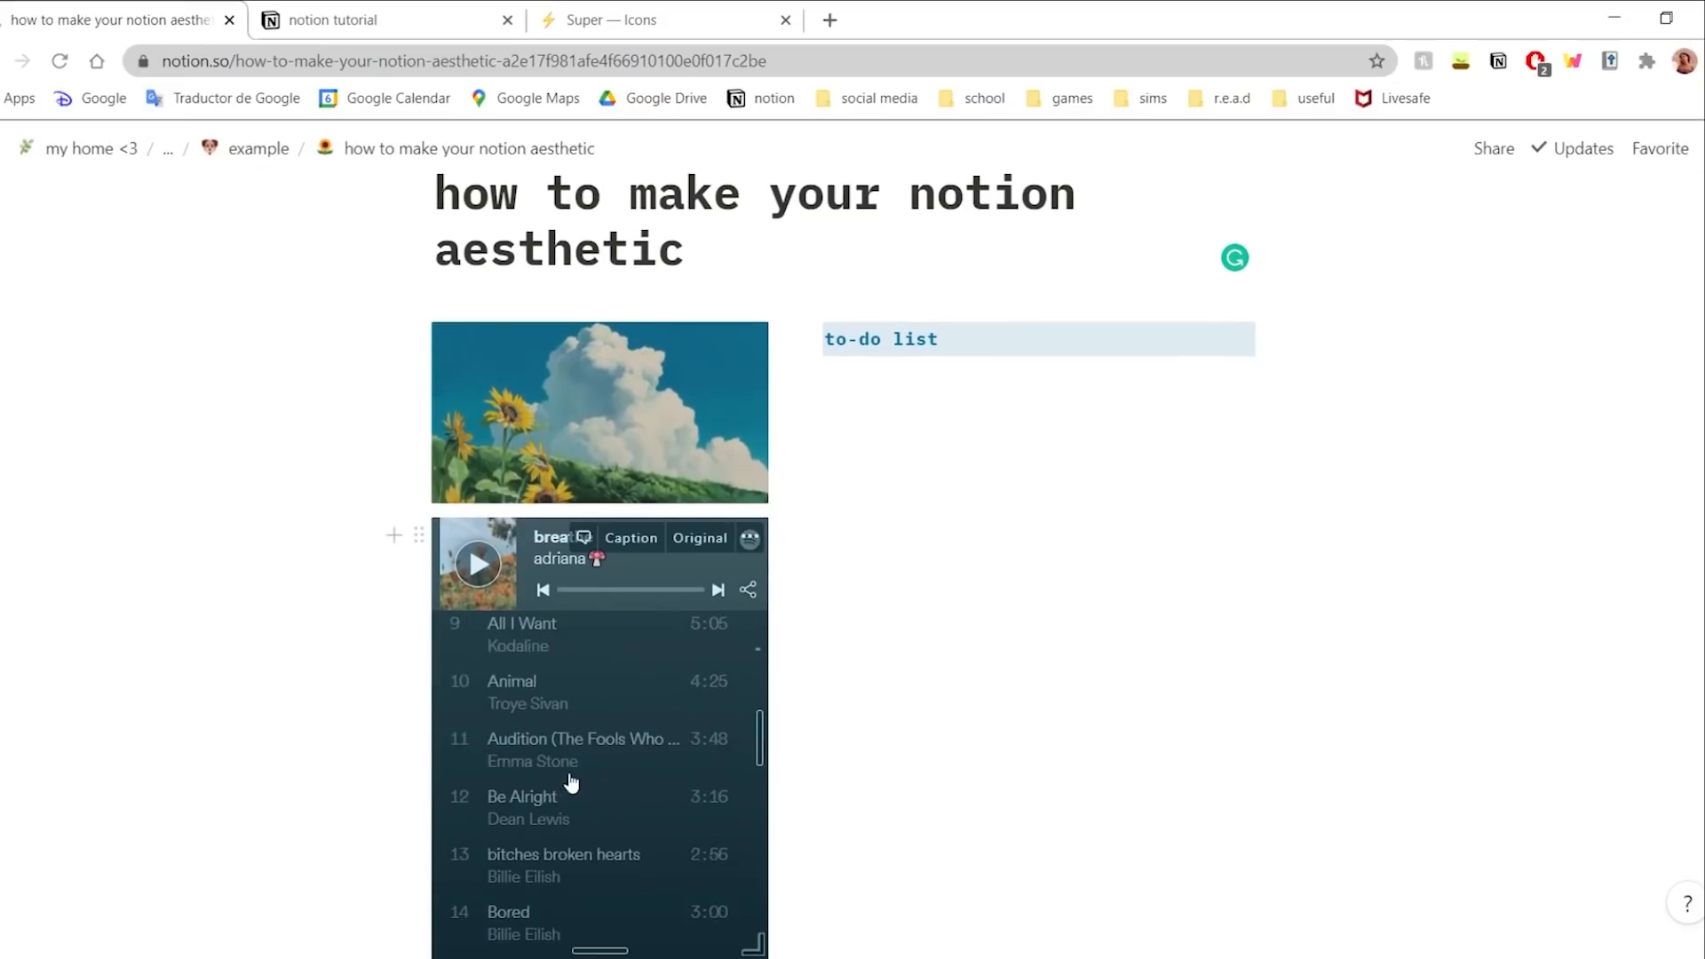
scroll(560, 711, "up", 3)
scroll(527, 567, "down", 1)
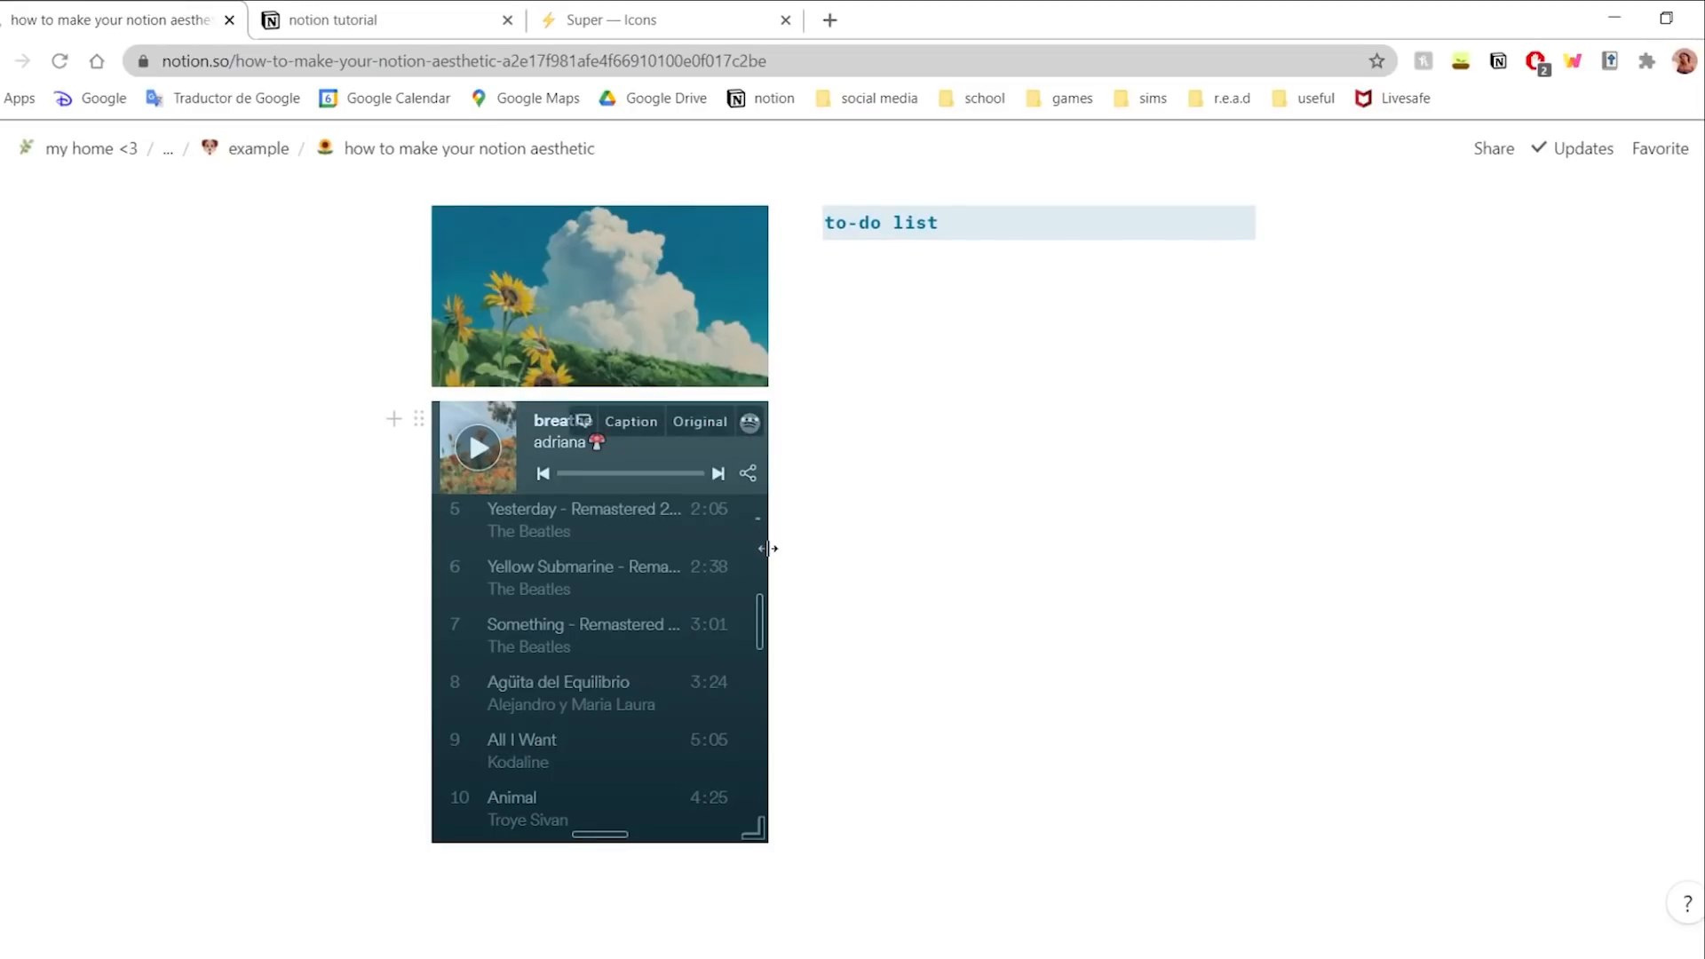
scroll(648, 620, "down", 1)
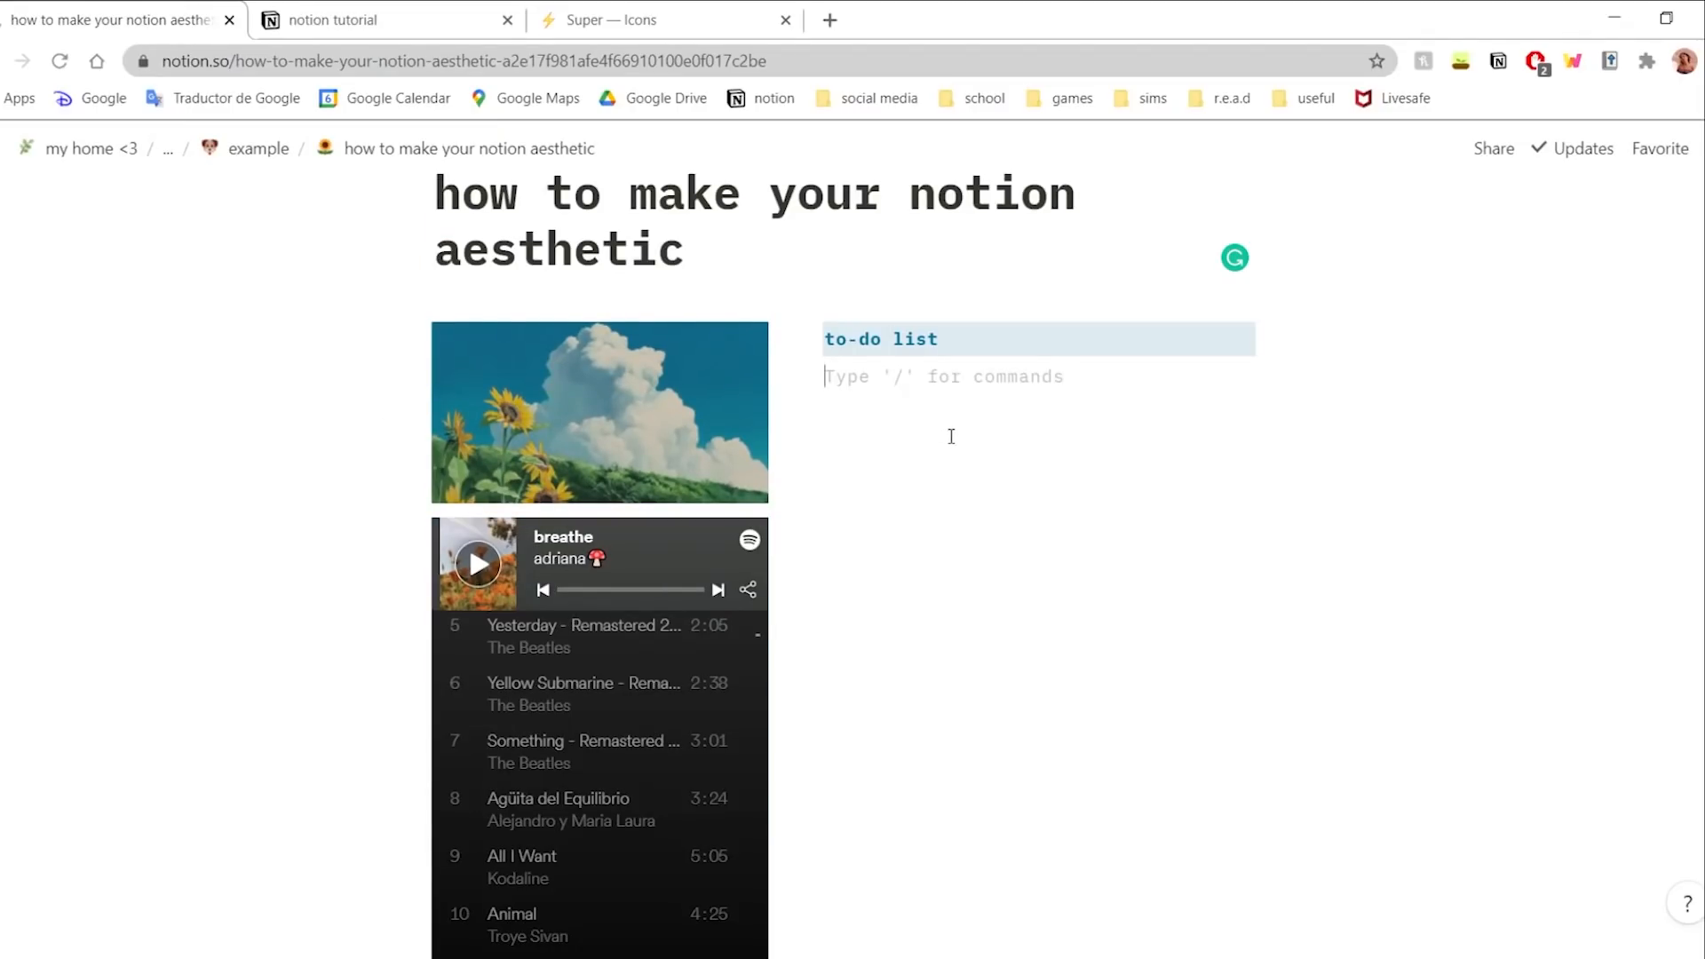
scroll(952, 436, "down", 1)
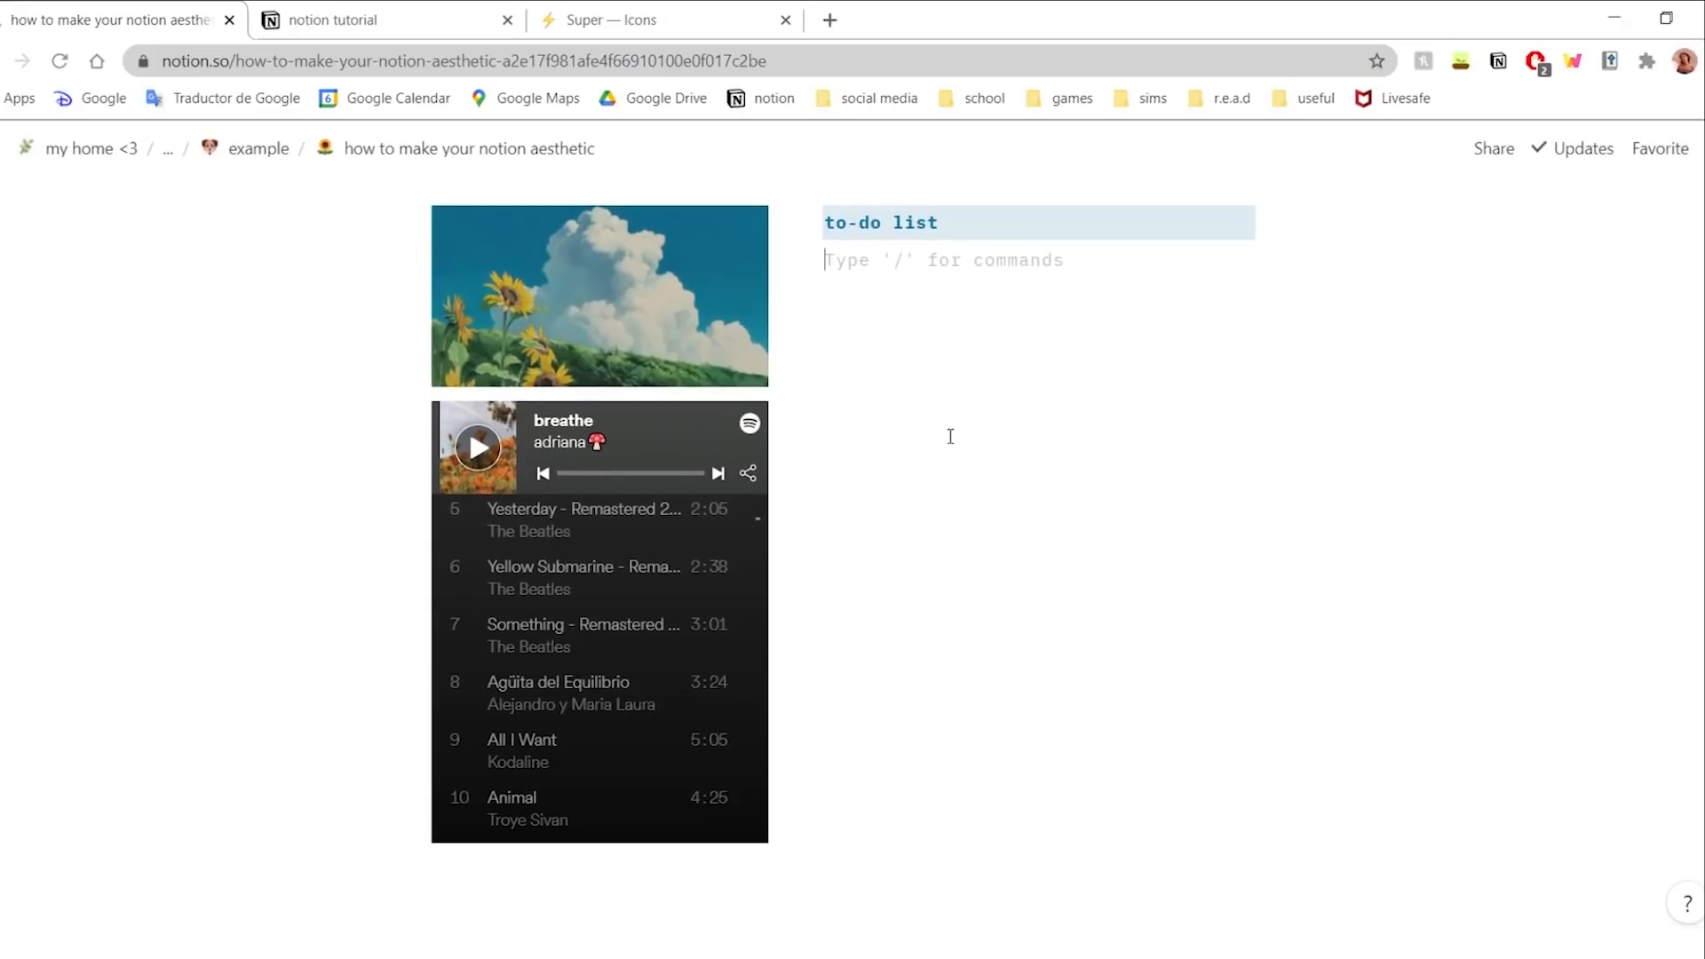
- Open the "my home <3" page and examine its layout and embedded weather widget
left_click(89, 151)
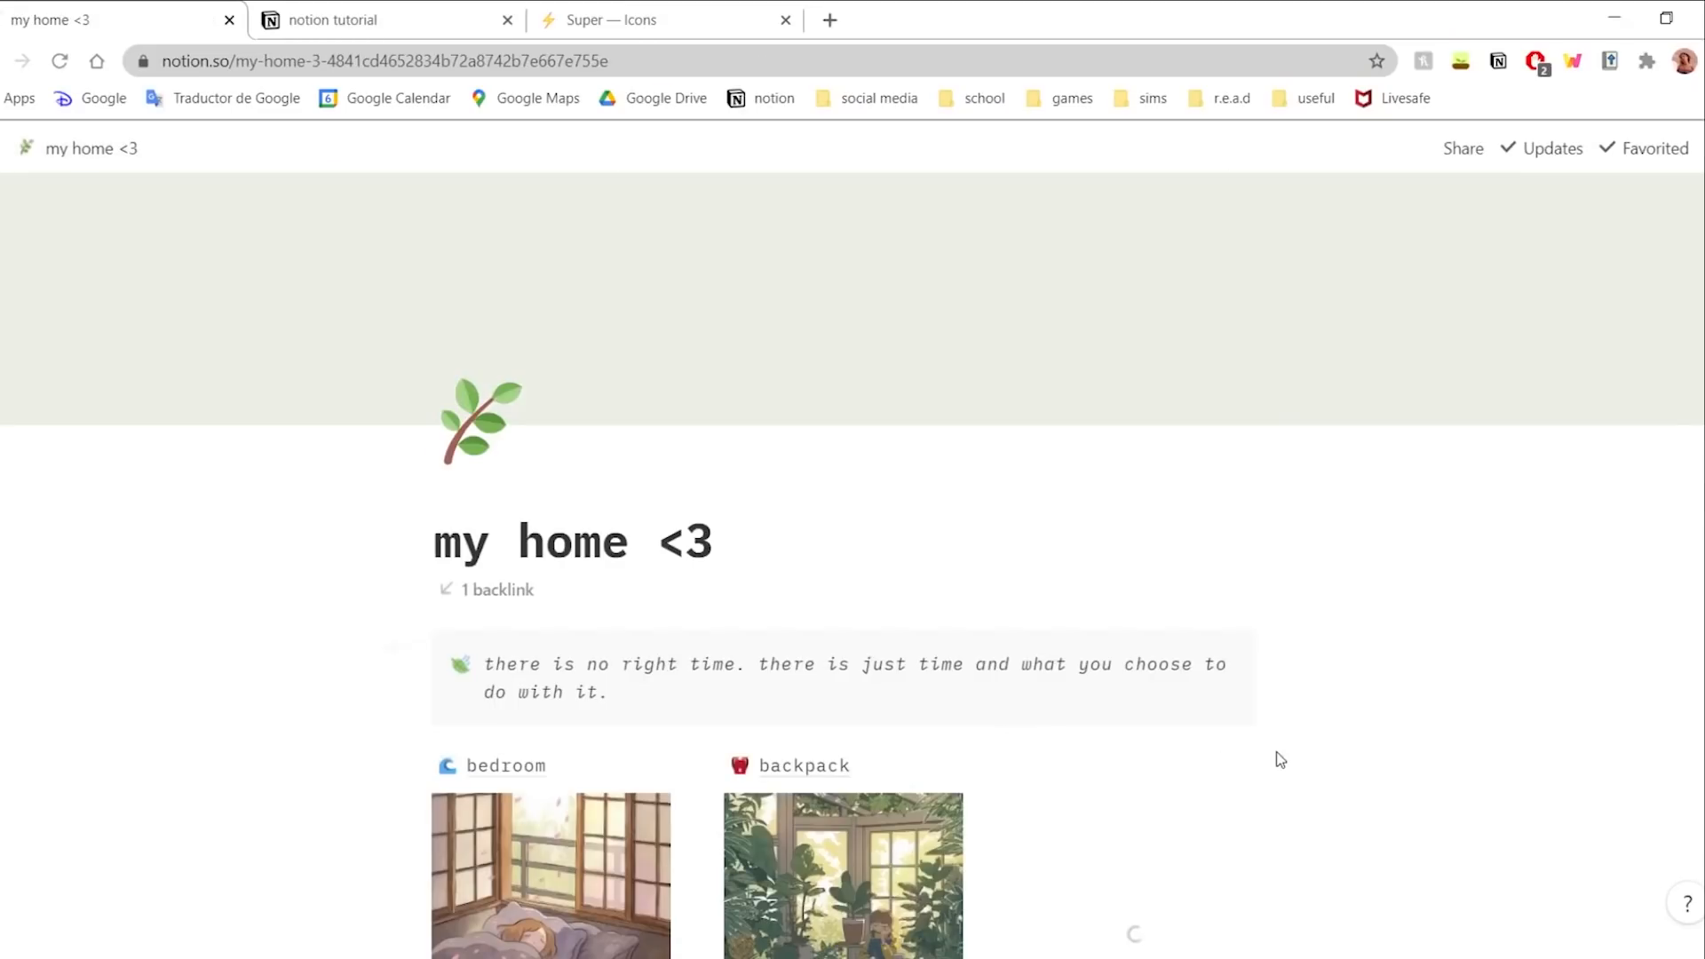
scroll(1332, 737, "down", 2)
scroll(1435, 714, "down", 2)
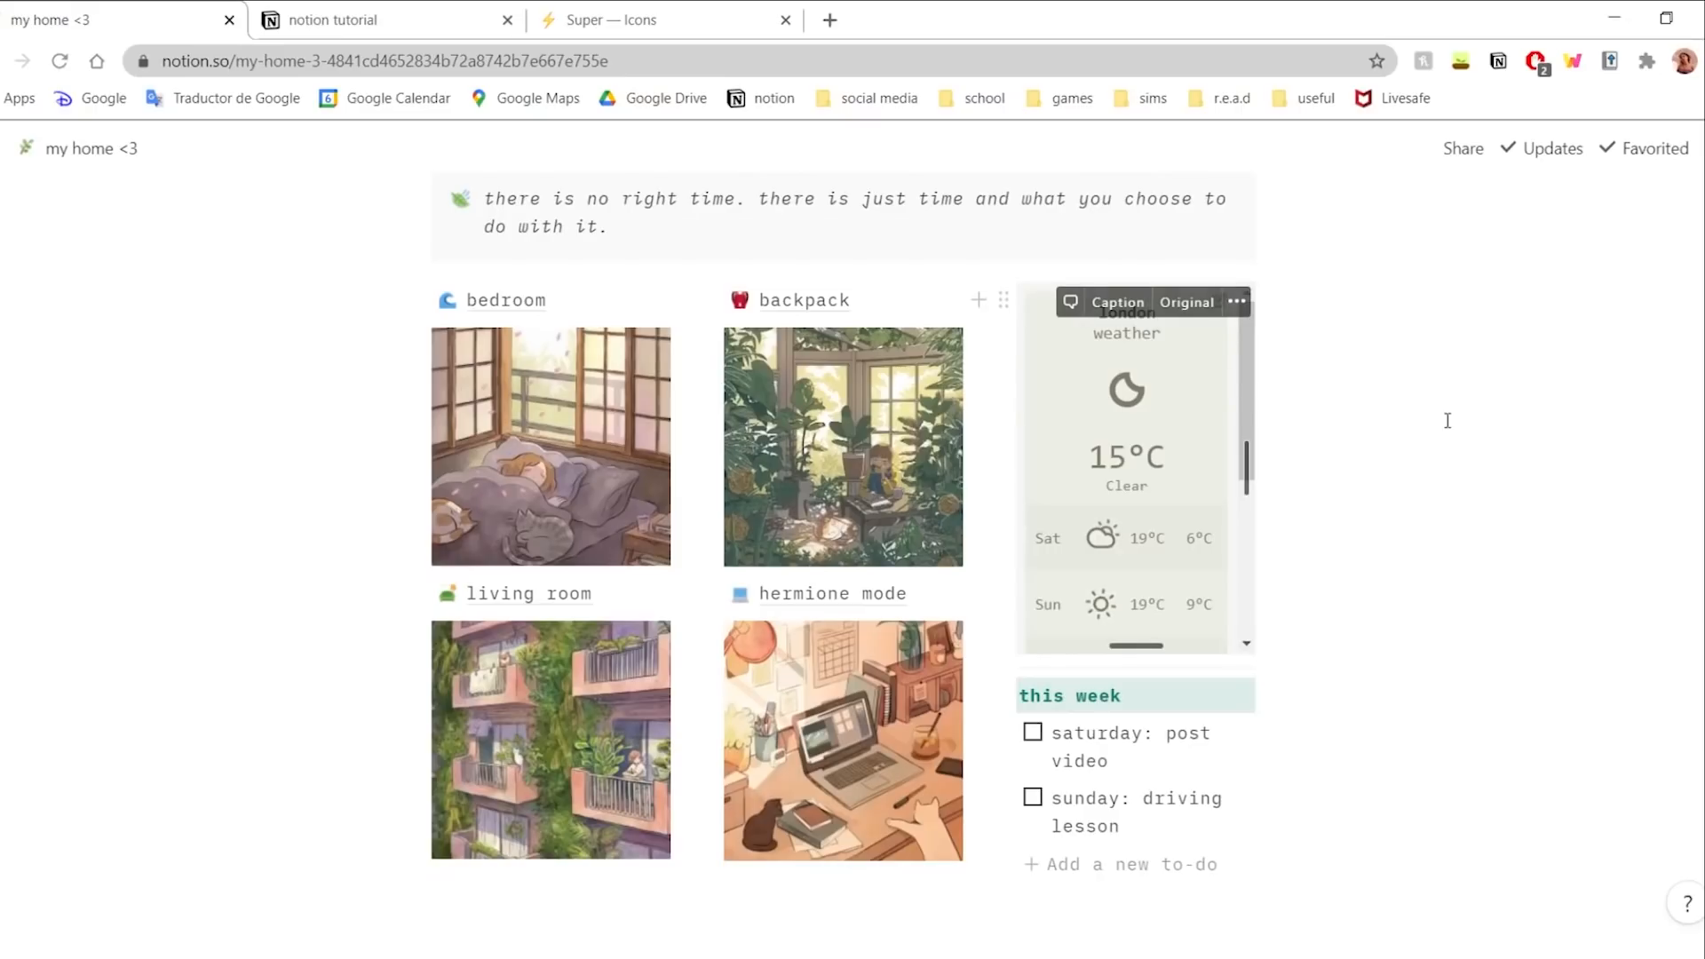
scroll(1520, 483, "up", 1)
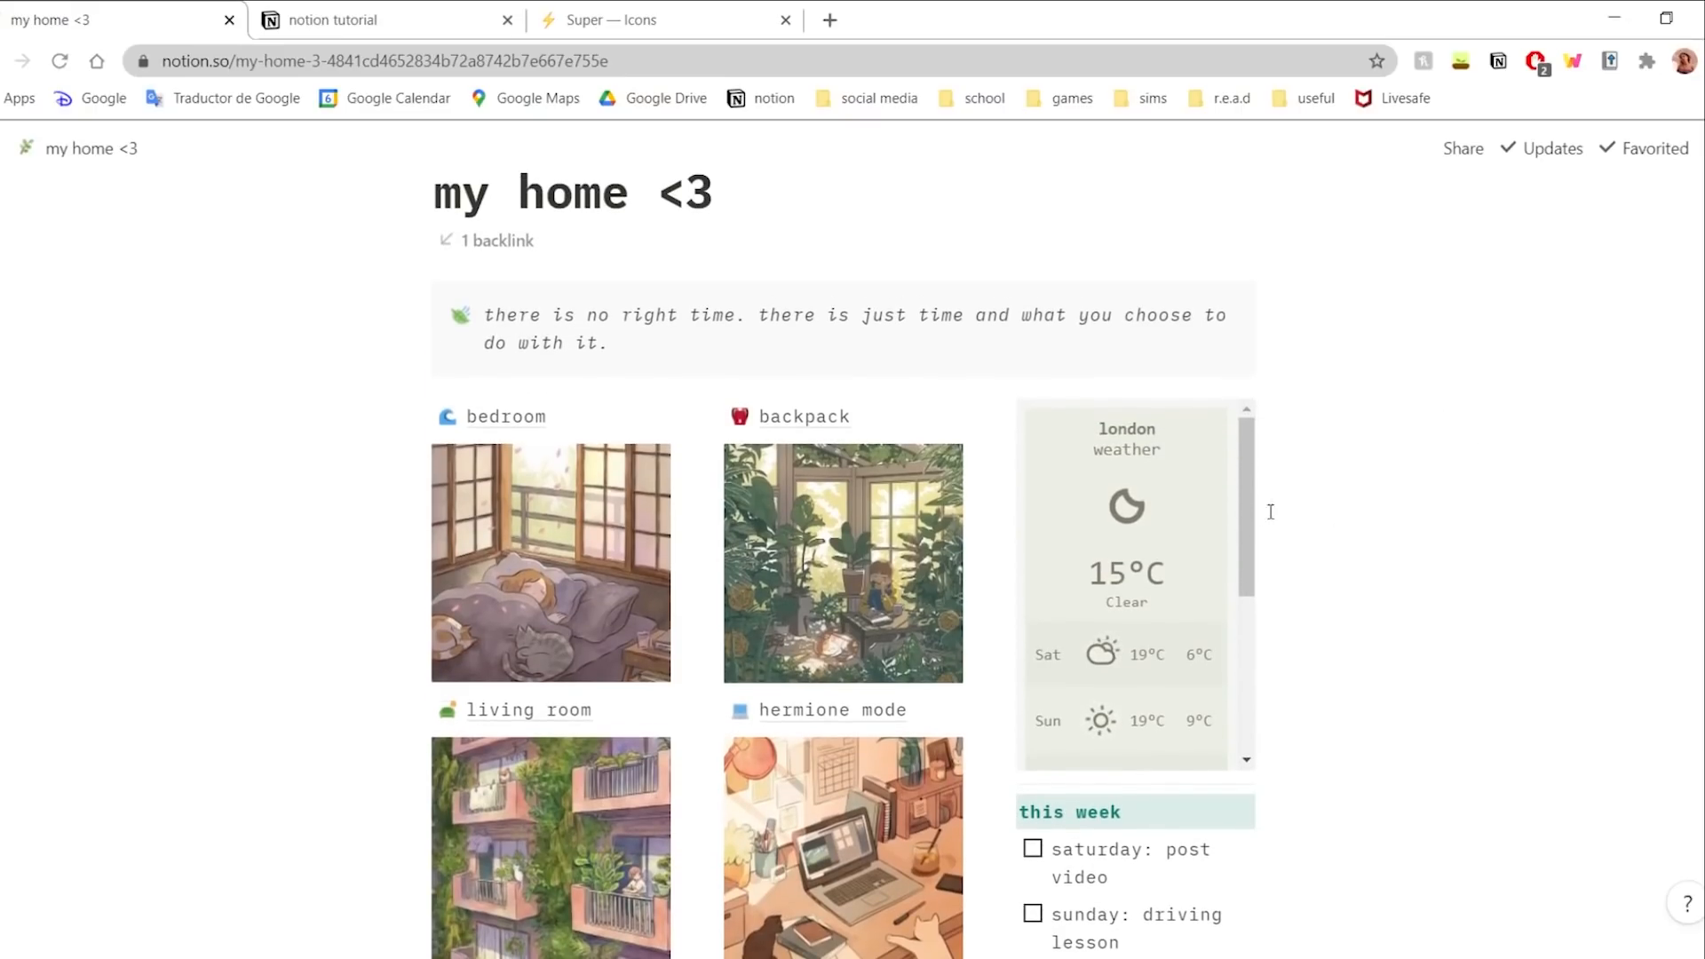
scroll(1382, 645, "up", 2)
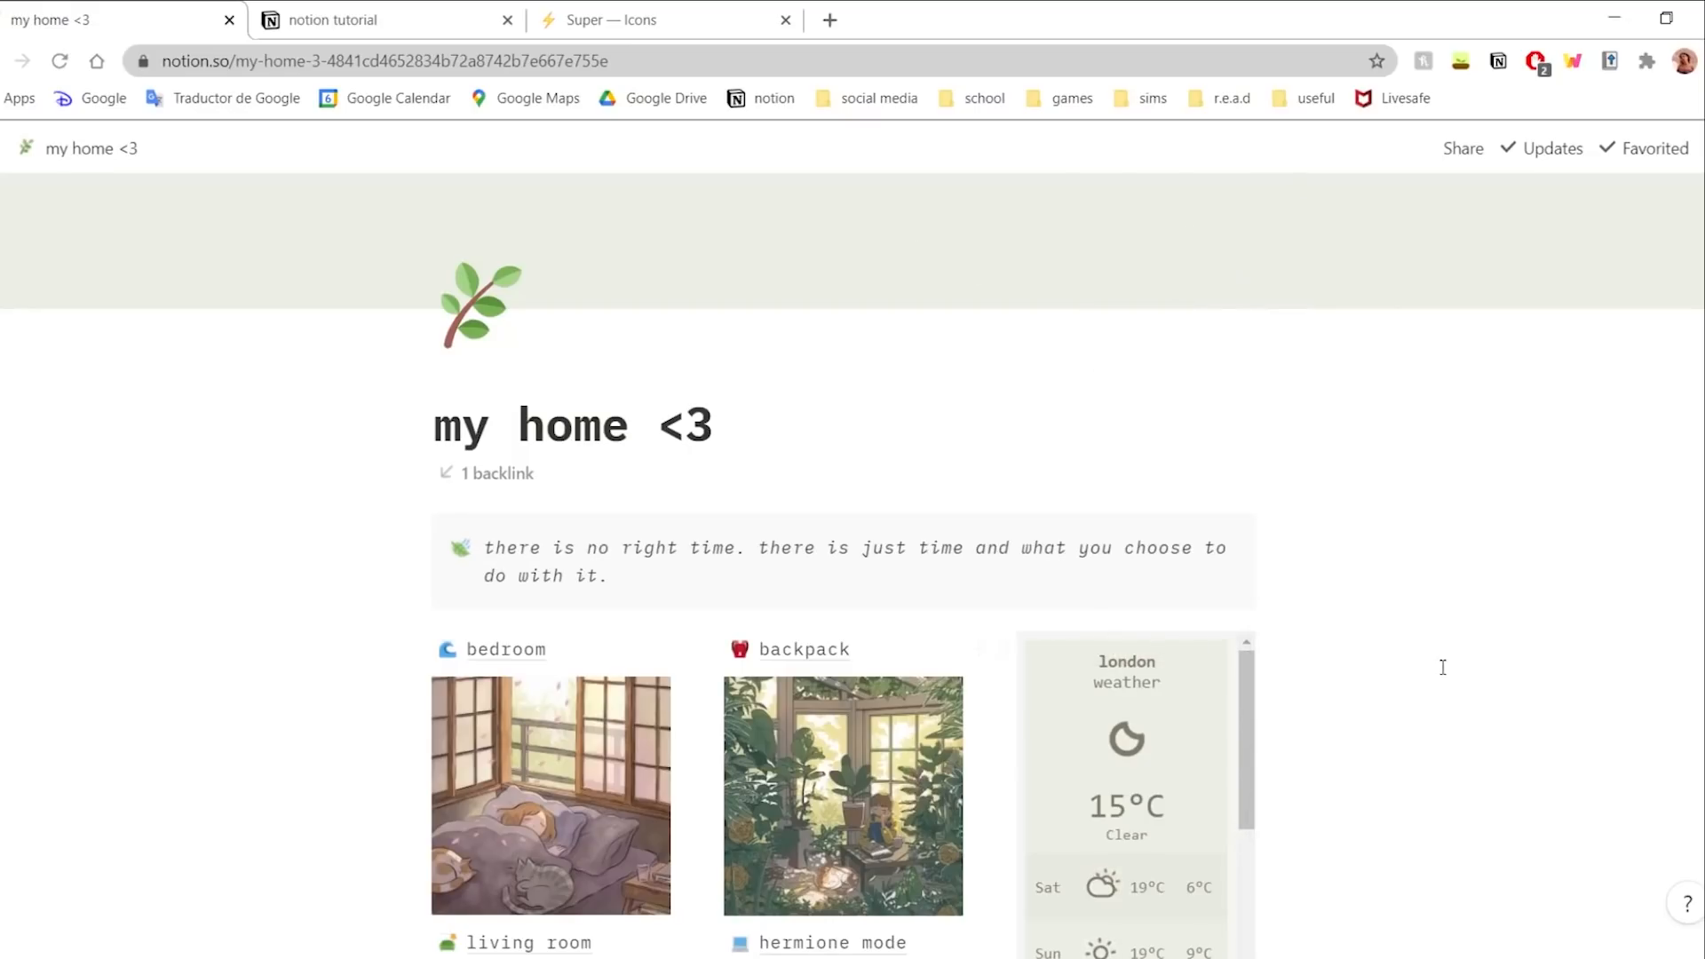
scroll(1175, 675, "down", 3)
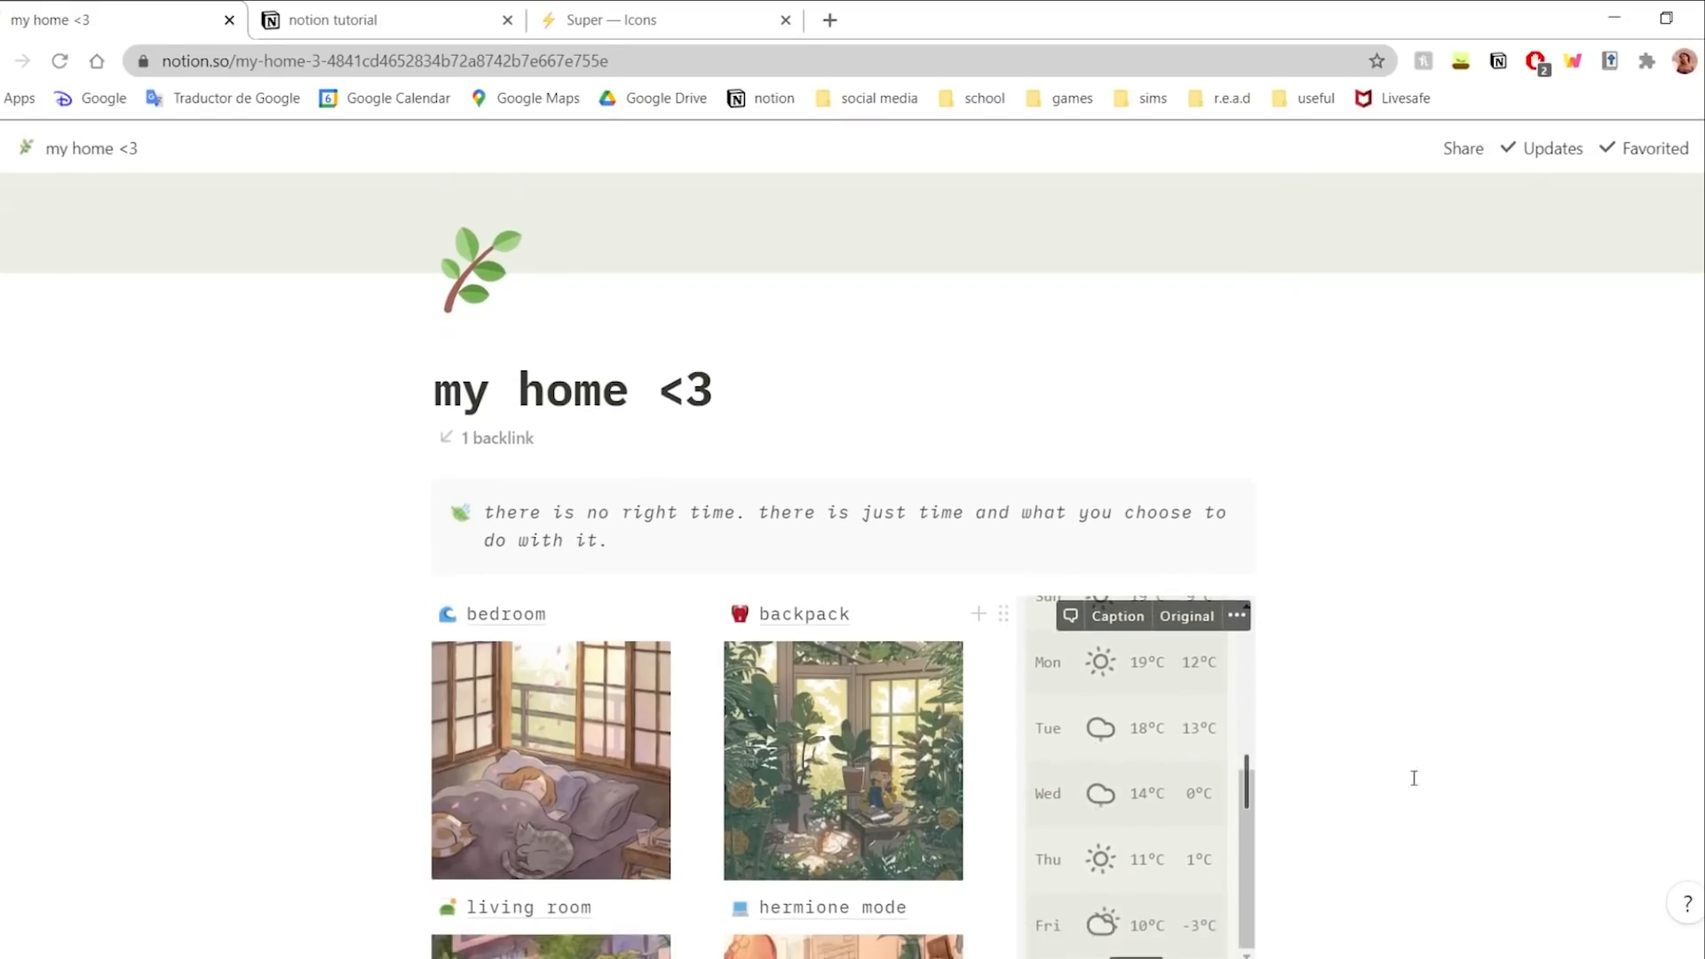
scroll(1195, 786, "up", 3)
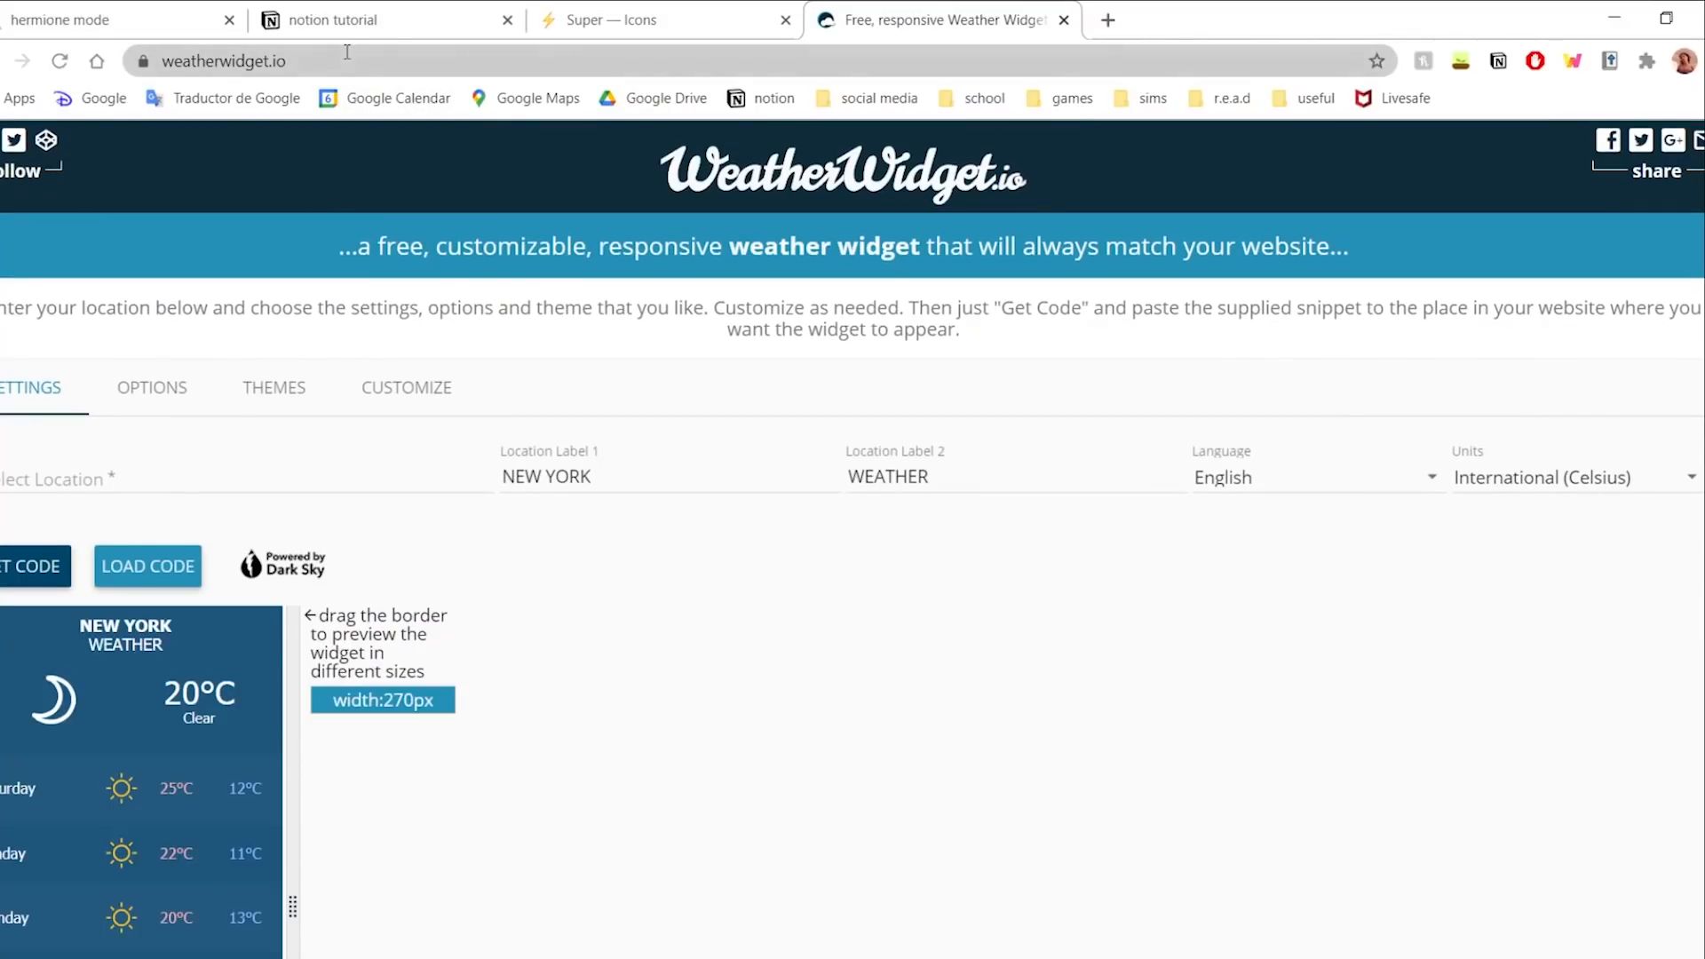
- Set the weather widget's location to London, Ontario, Canada and its first location label to "london"
left_click(324, 471)
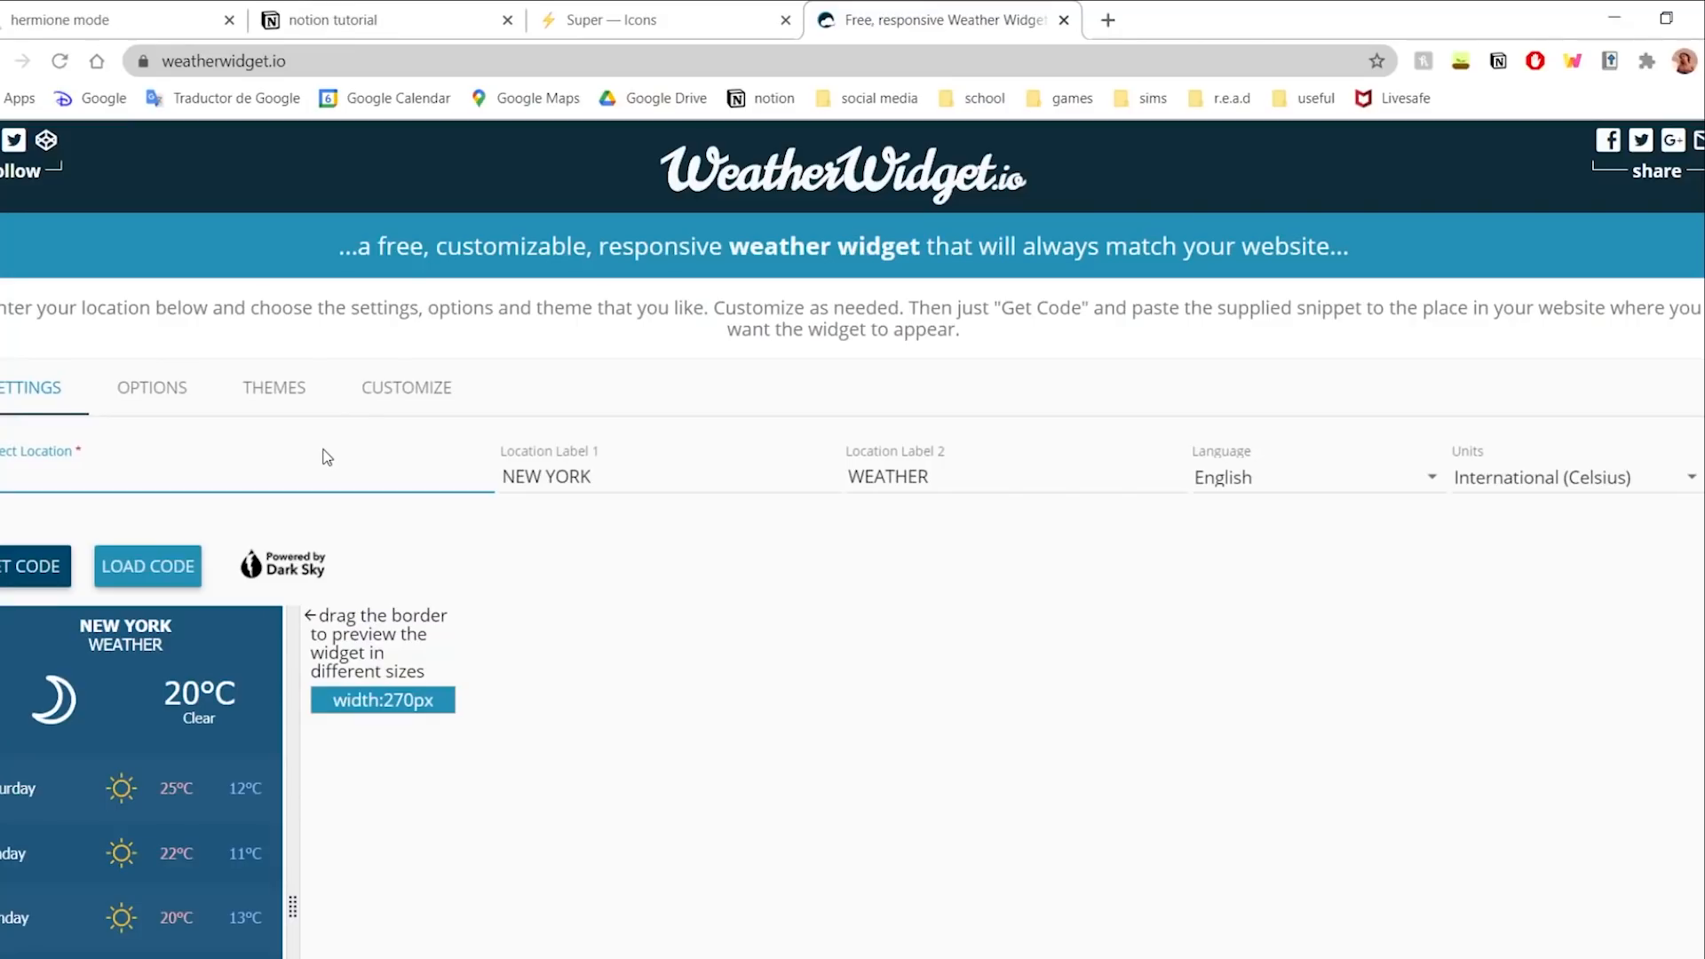
type("London")
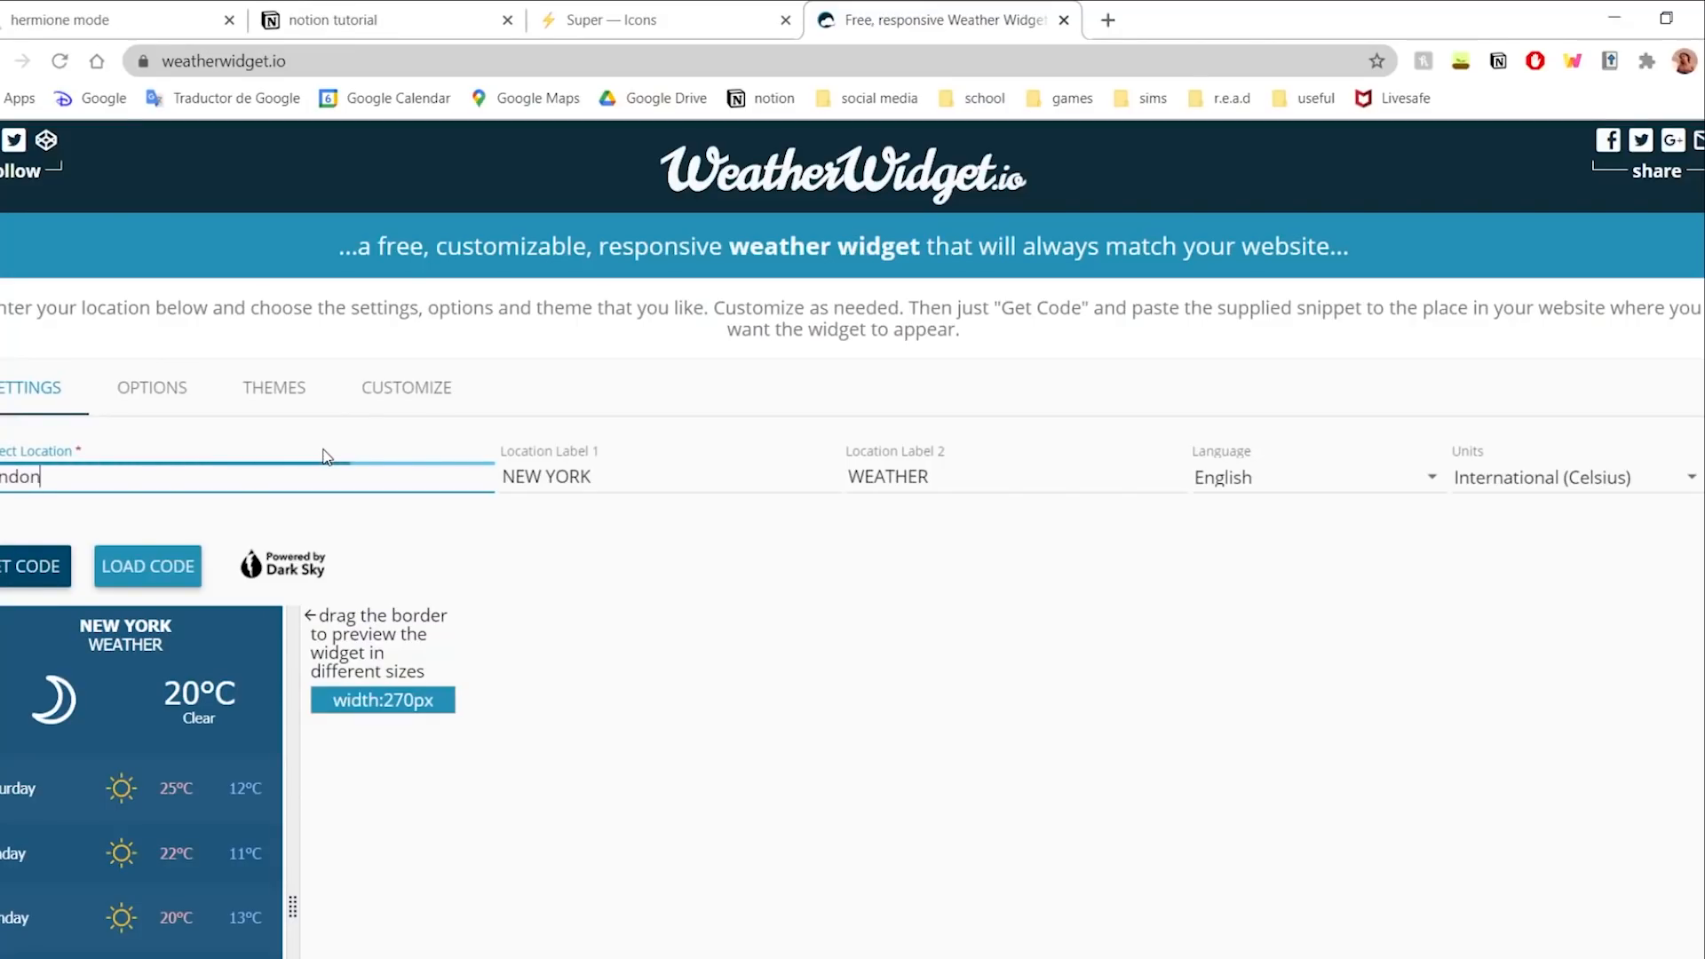
key("Tab")
type("lodnon")
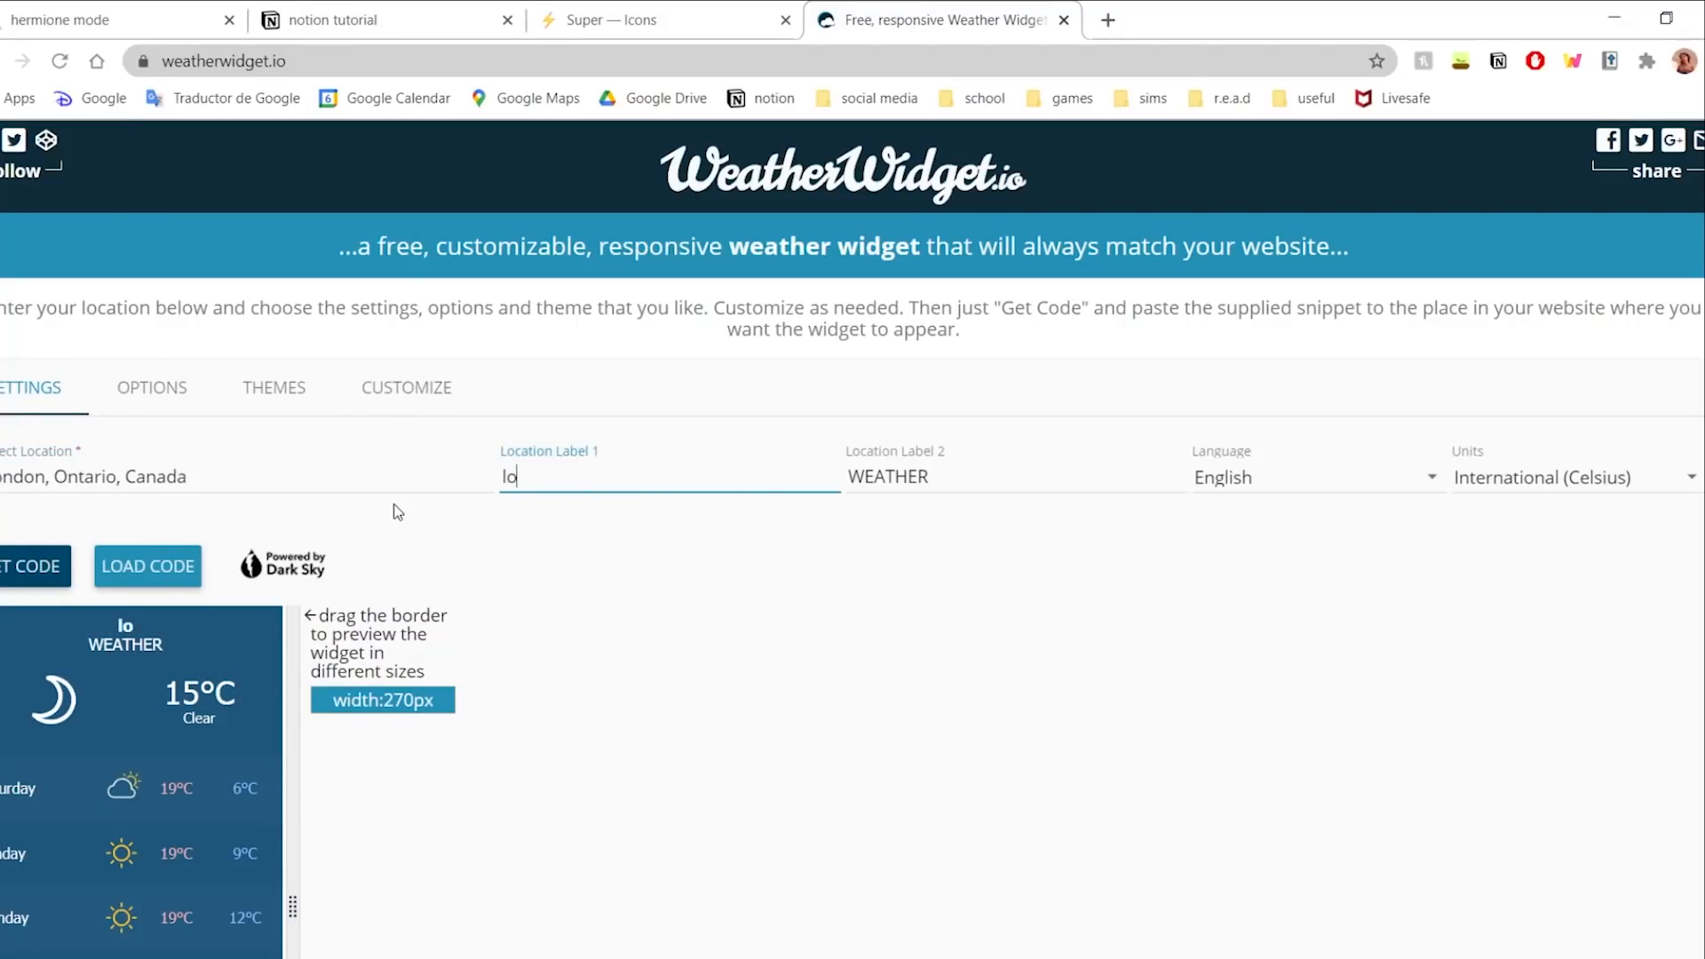
key("BackSpace")
key("BackSpace")
key("BackSpace")
key("BackSpace")
type("ndon")
- Replace the weather widget's second location label with lowercase "weather"
left_click(1025, 475)
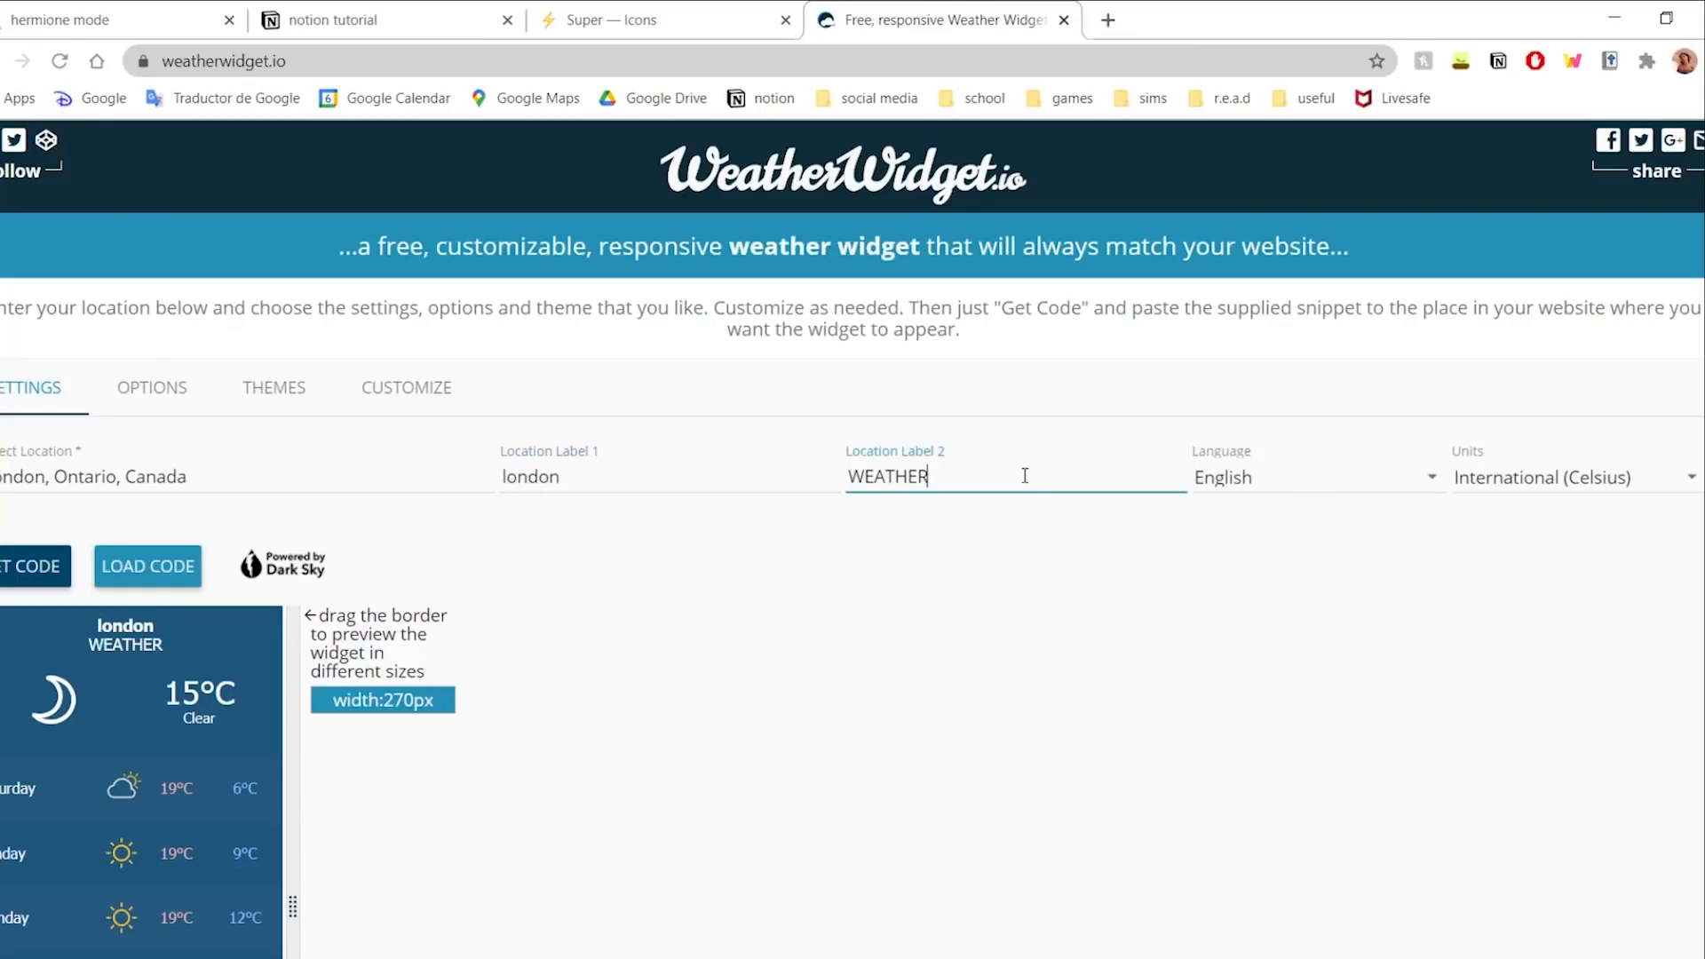
key("BackSpace")
key("BackSpace")
key("BackSpace")
key("BackSpace")
key("BackSpace")
key("BackSpace")
key("BackSpace")
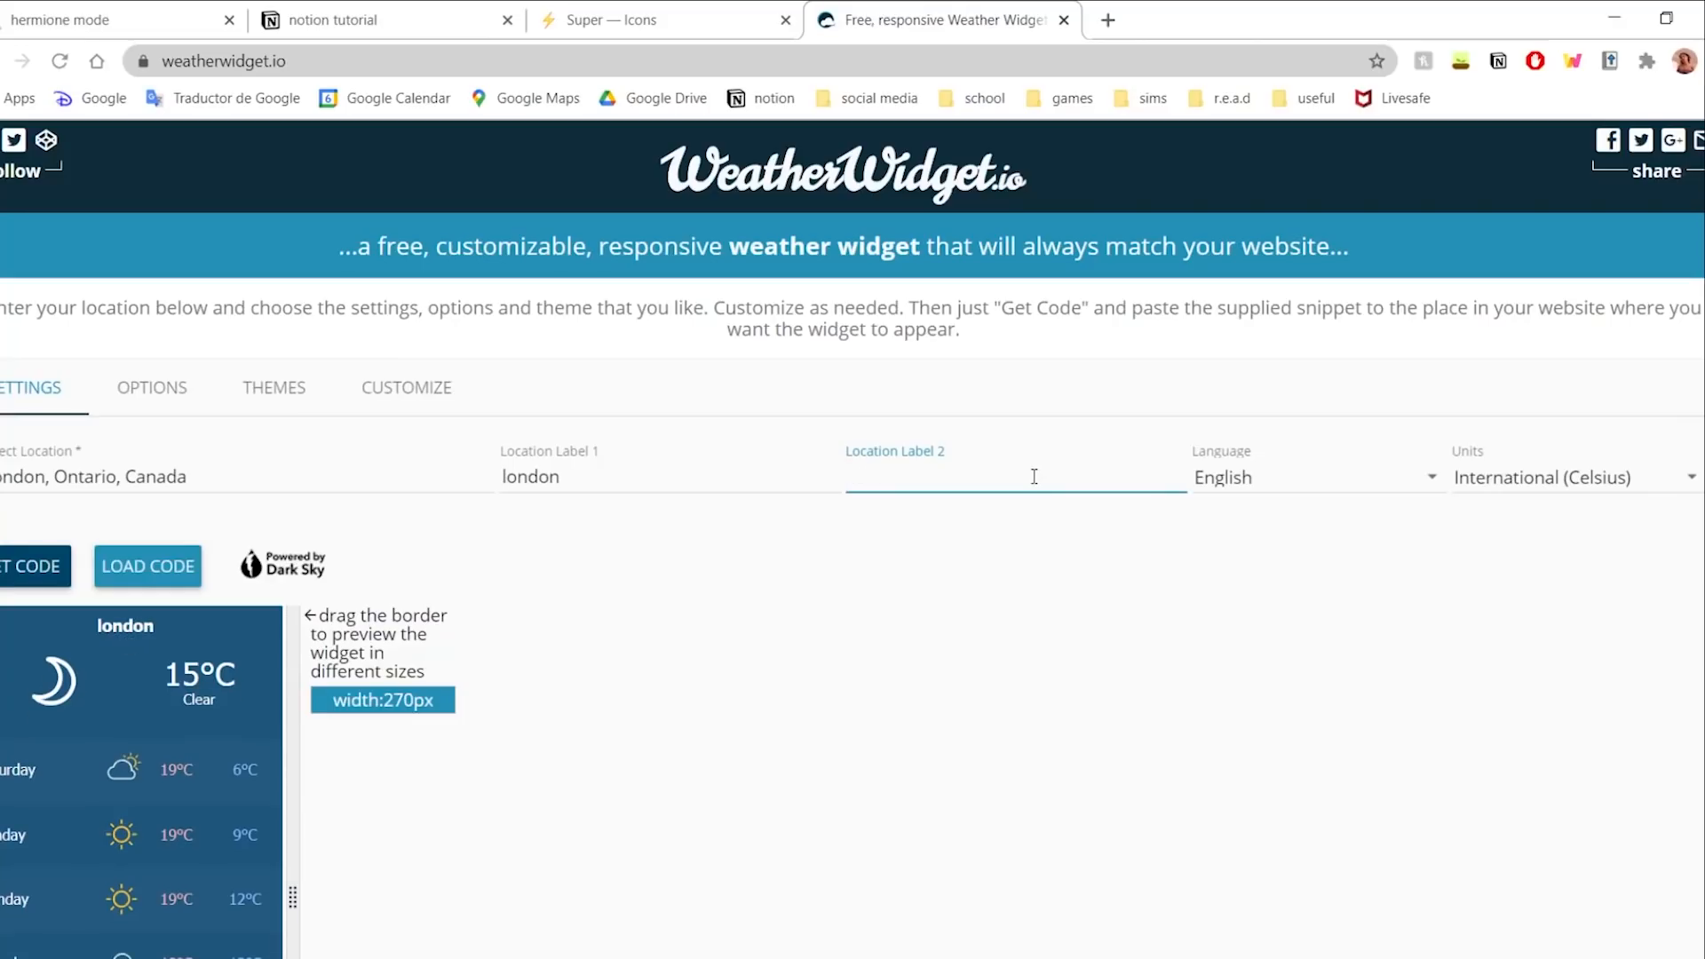
type("weather")
- Change the weather widget's font to Monaco
left_click(183, 410)
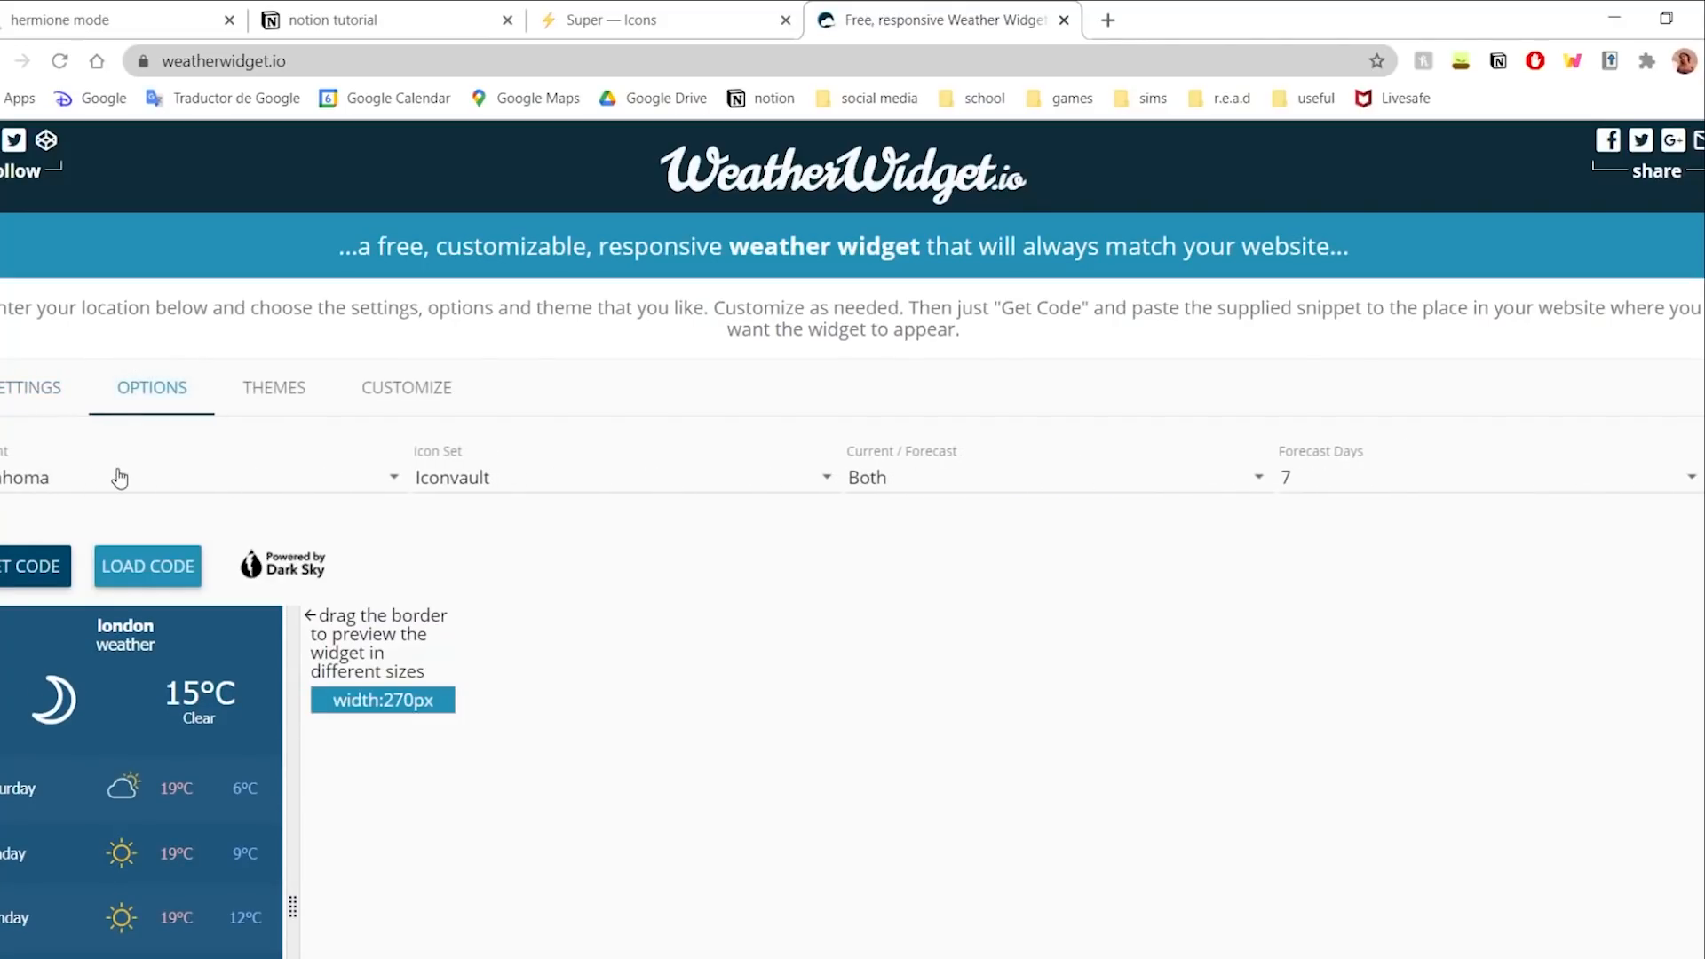
left_click(268, 490)
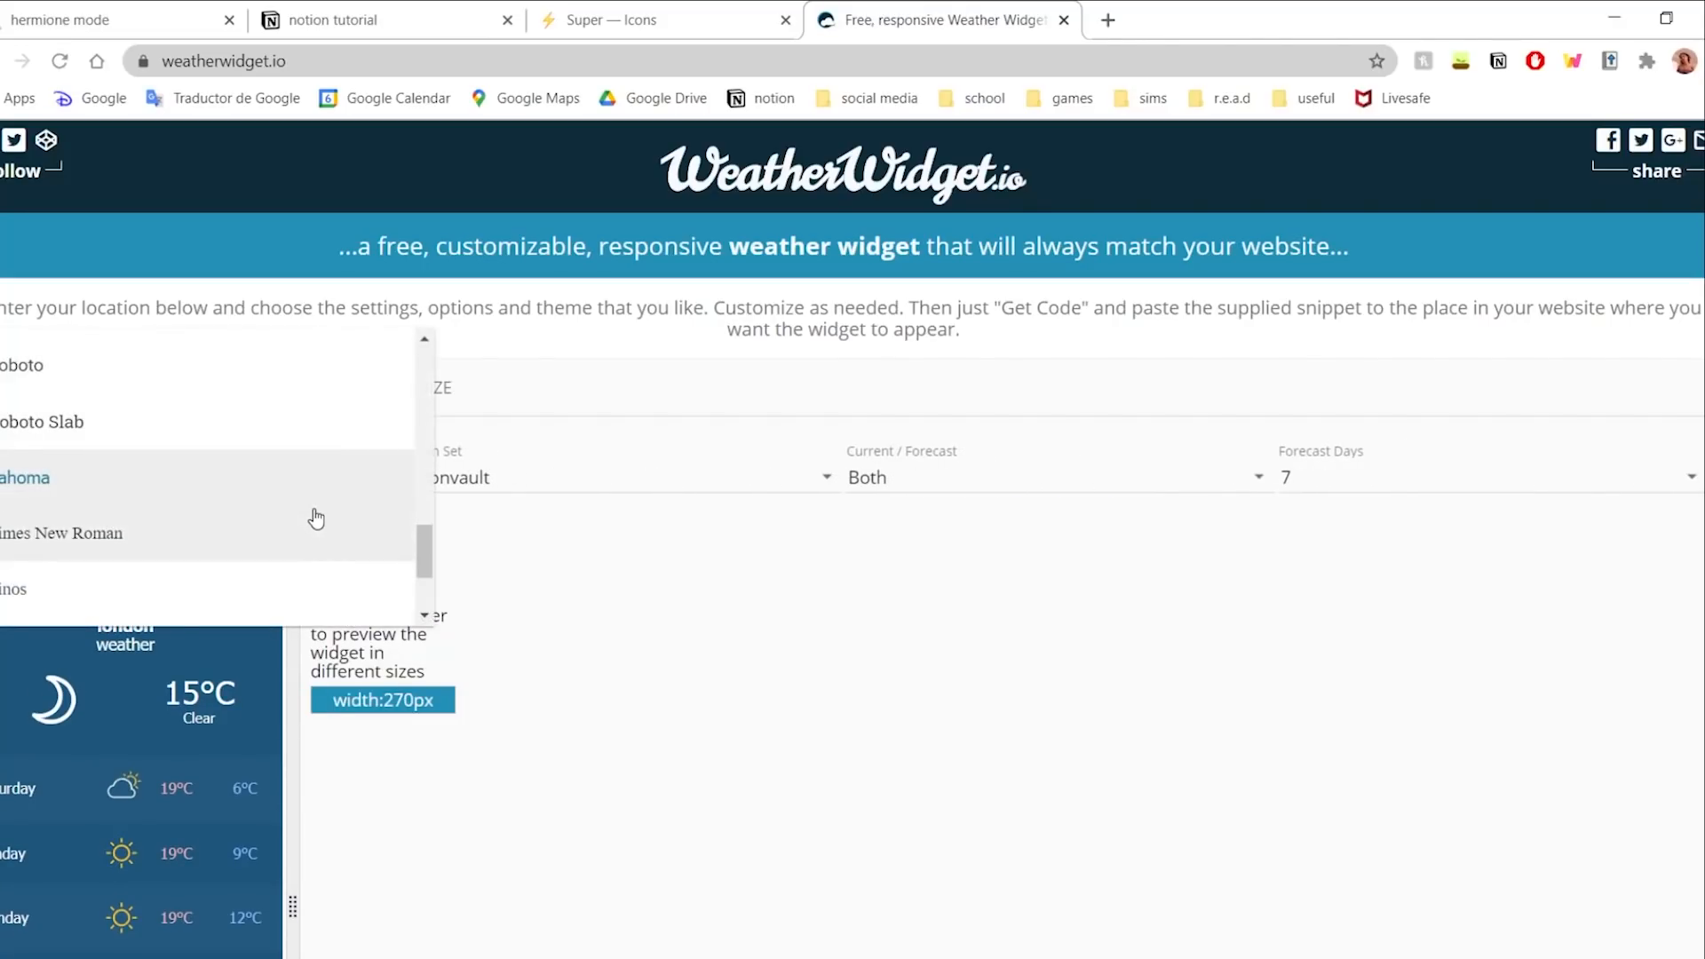
scroll(316, 519, "down", 3)
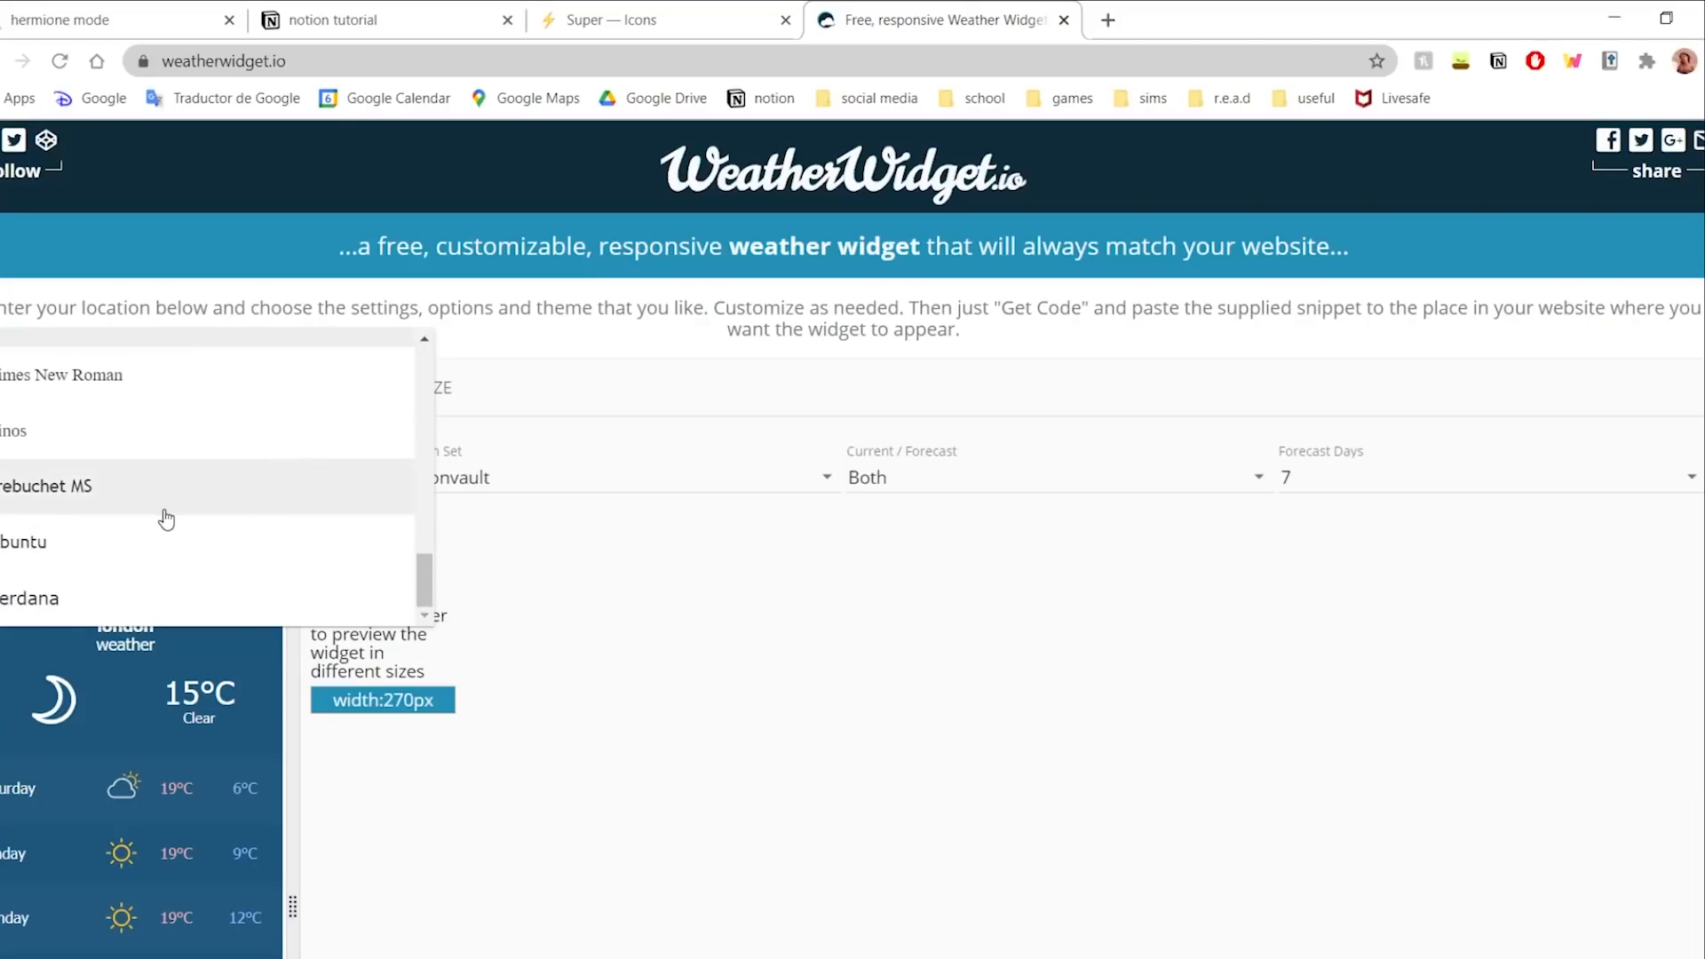
scroll(164, 521, "up", 8)
scroll(142, 568, "down", 2)
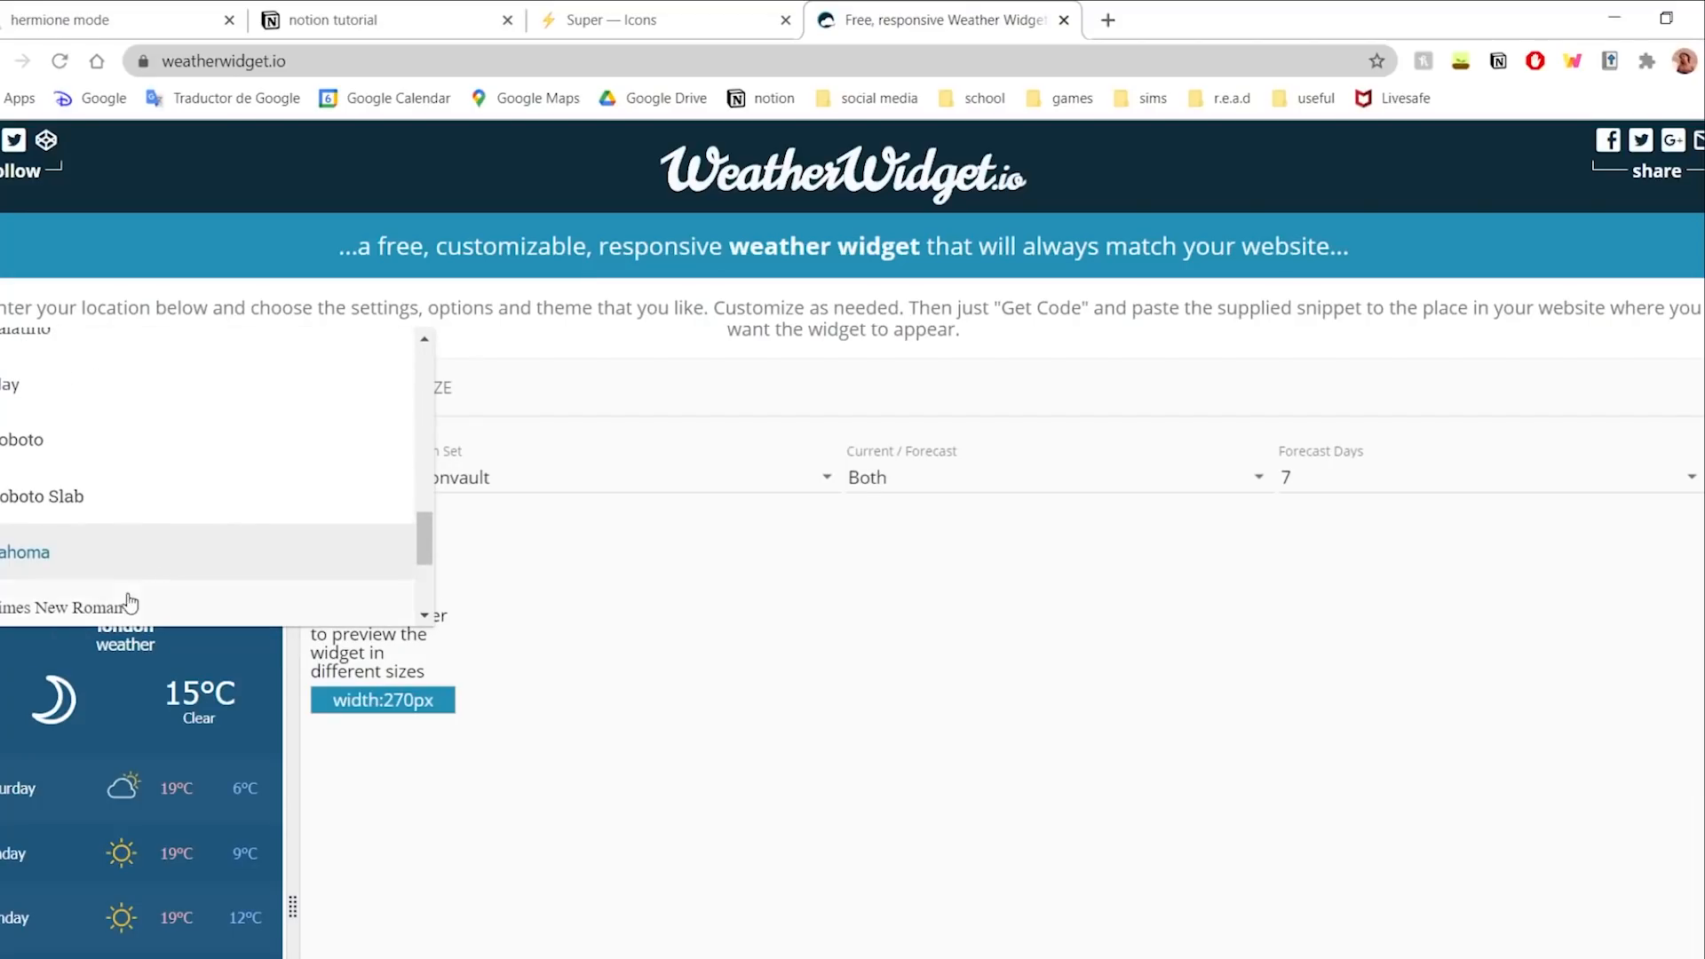
scroll(116, 600, "up", 3)
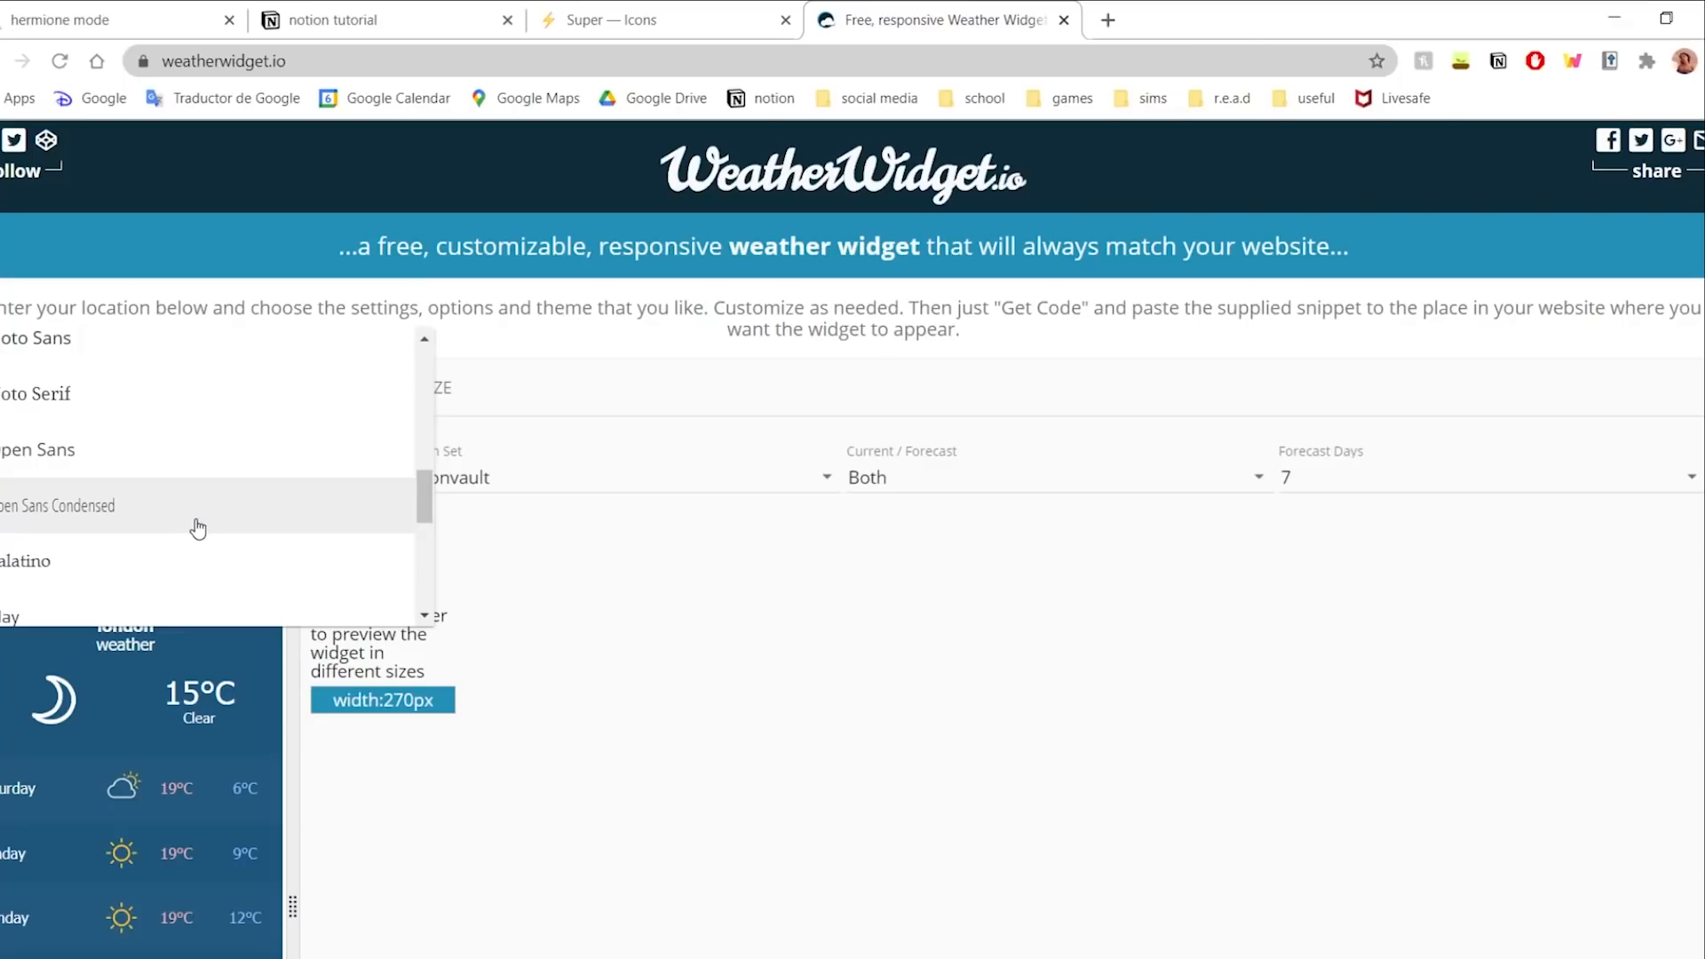
scroll(197, 529, "up", 4)
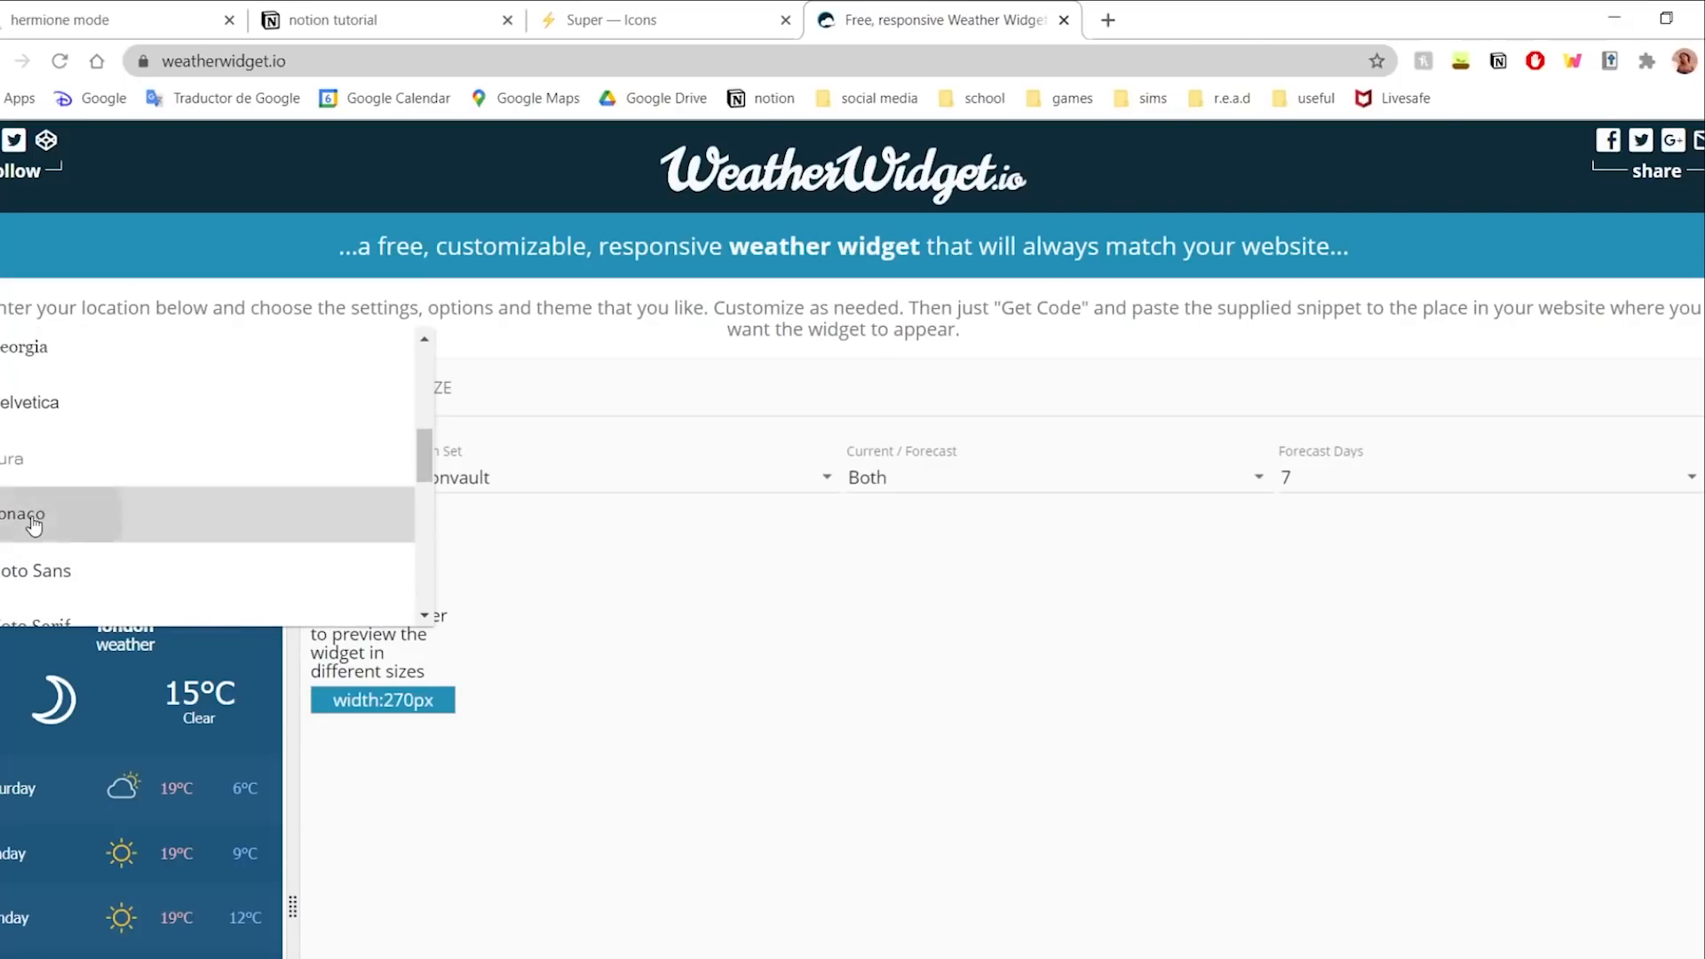
left_click(34, 525)
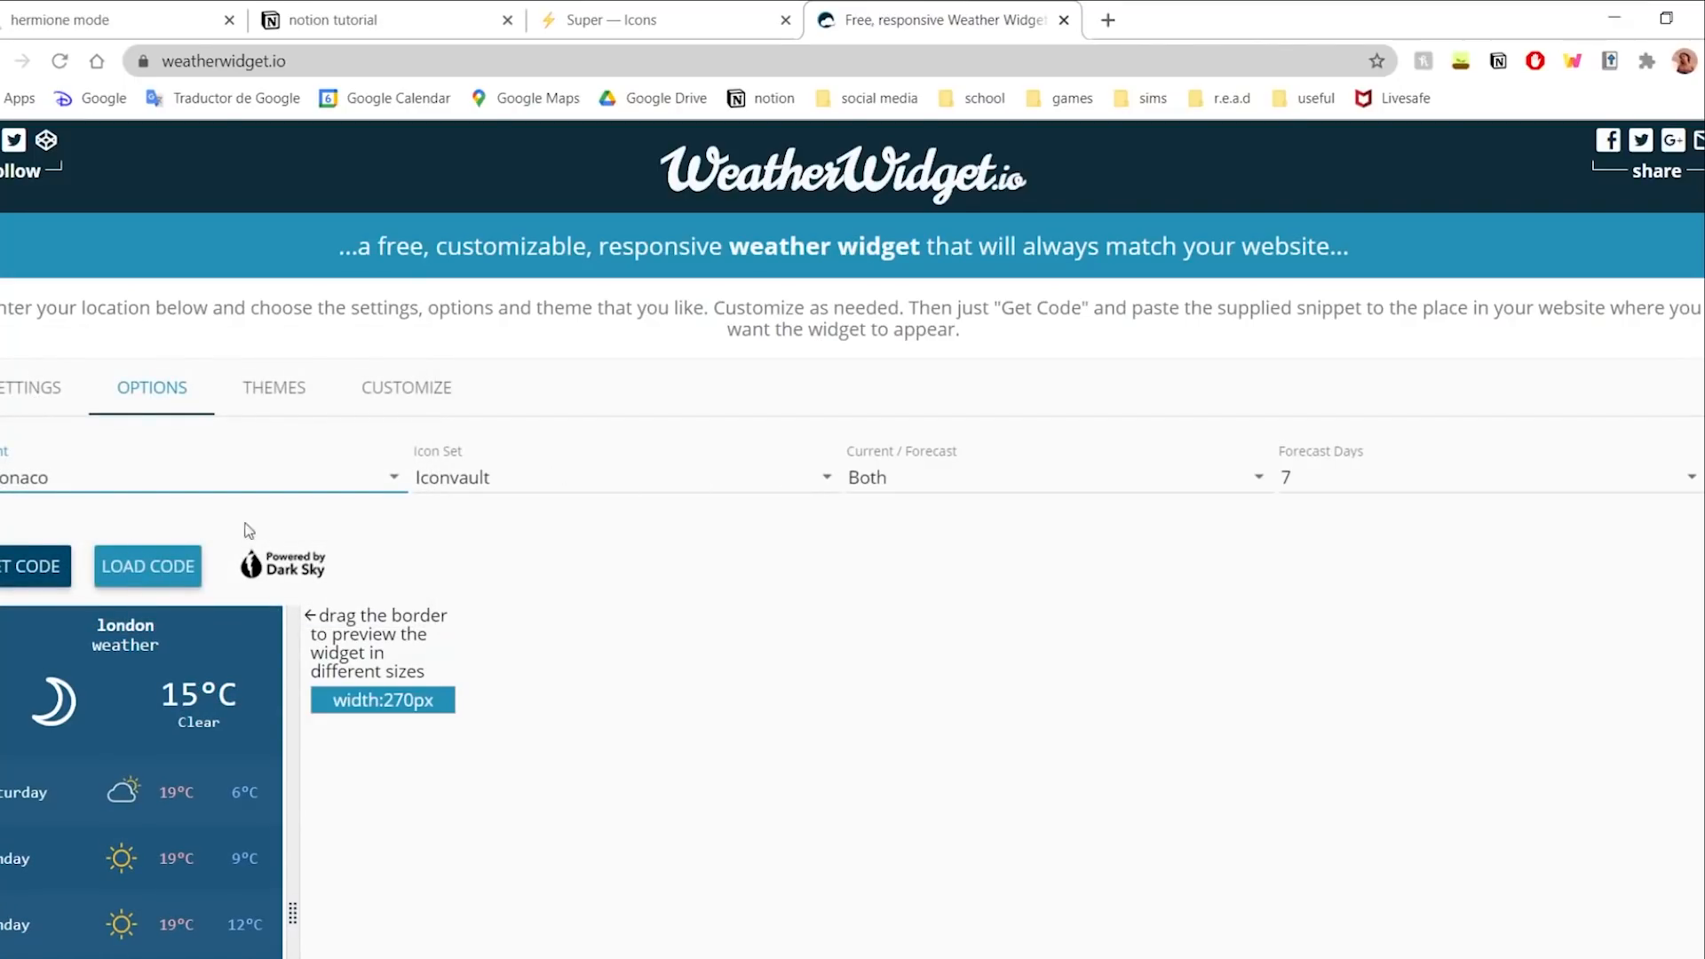
- Set the weather widget's icon set to Climacons Animated and leave the forecast at 7 days
left_click(533, 478)
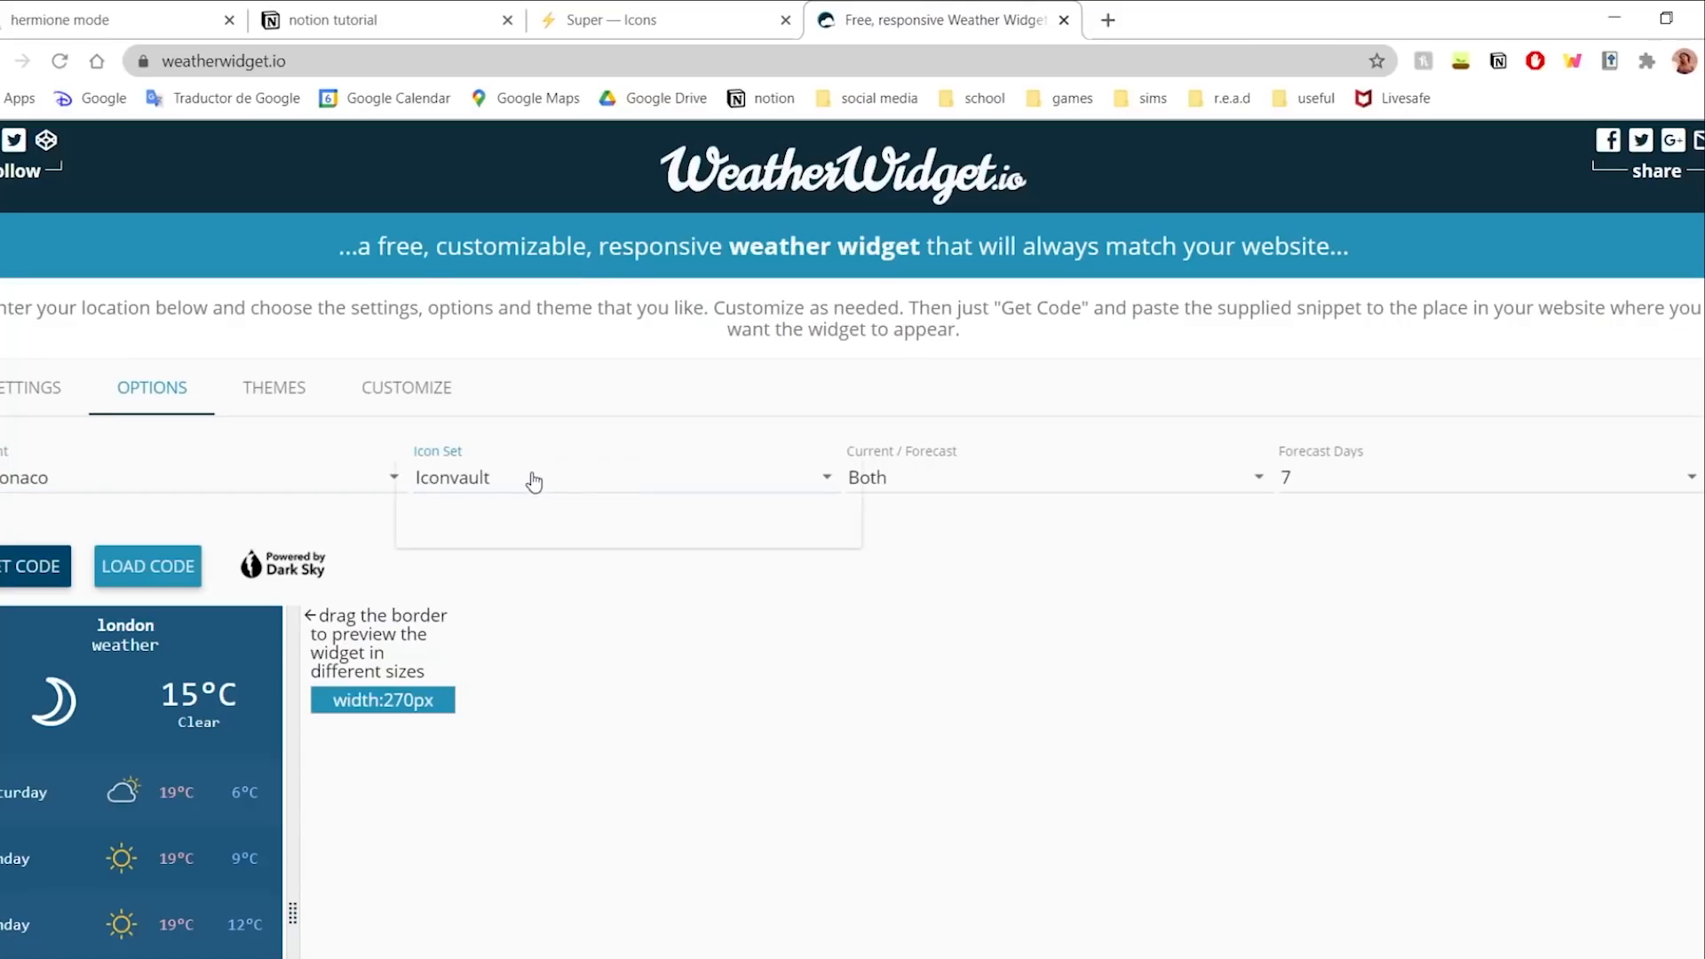
left_click(531, 543)
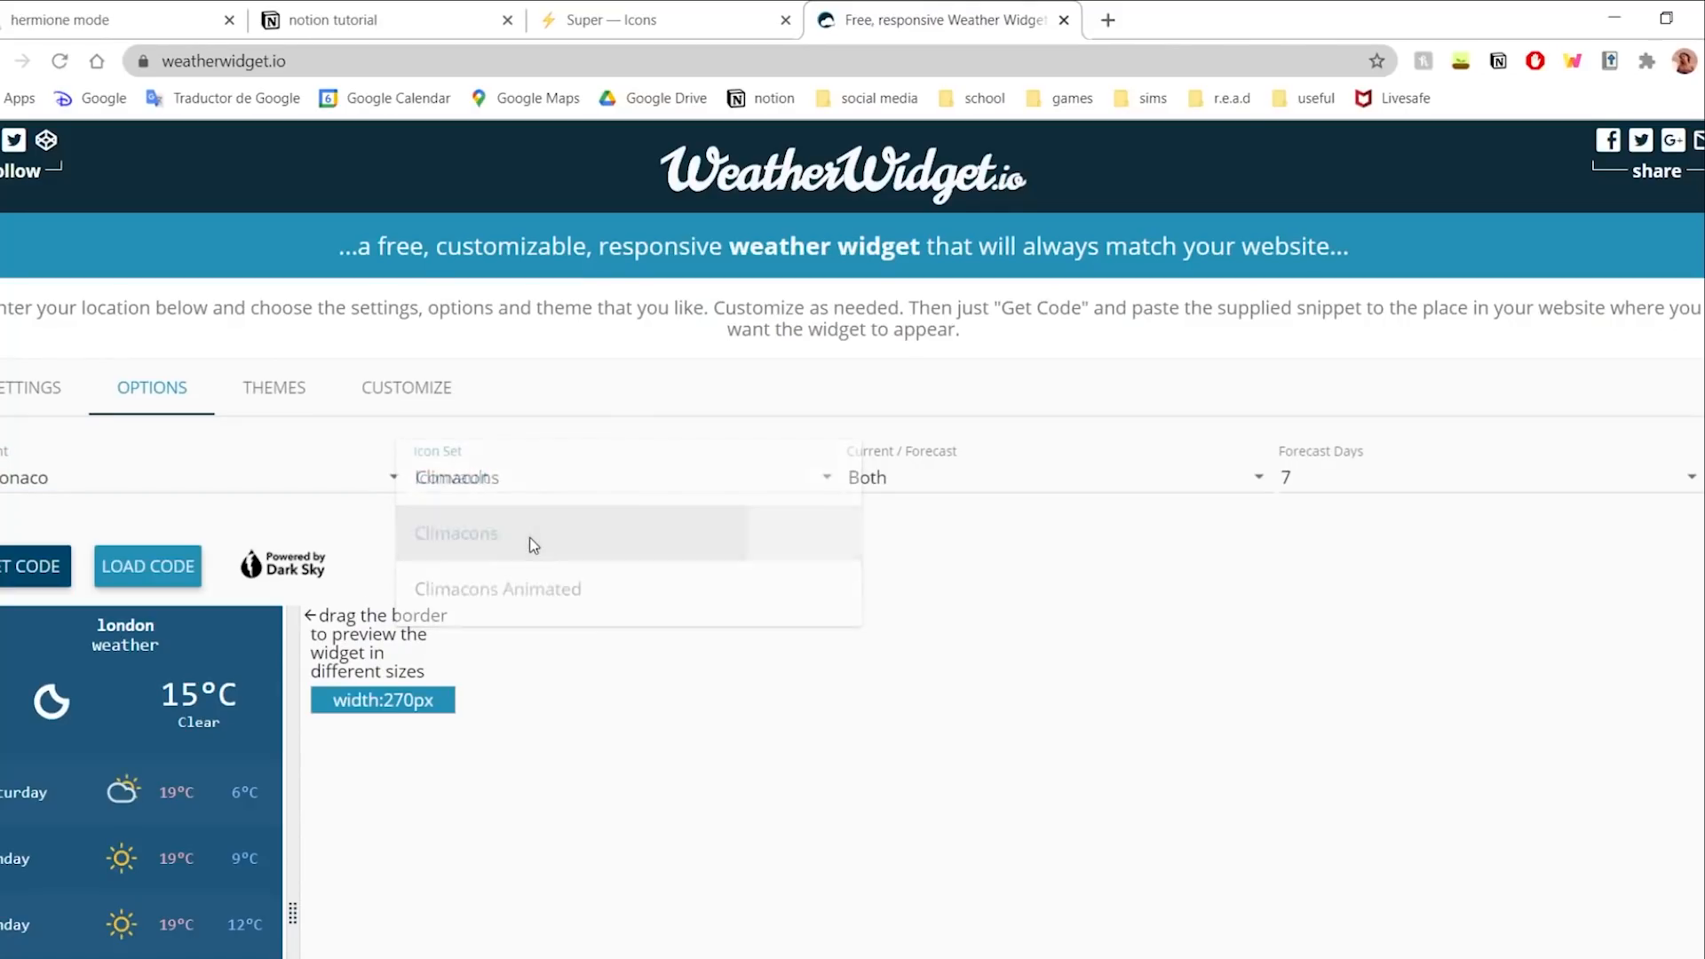
scroll(524, 506, "down", 1)
left_click(515, 362)
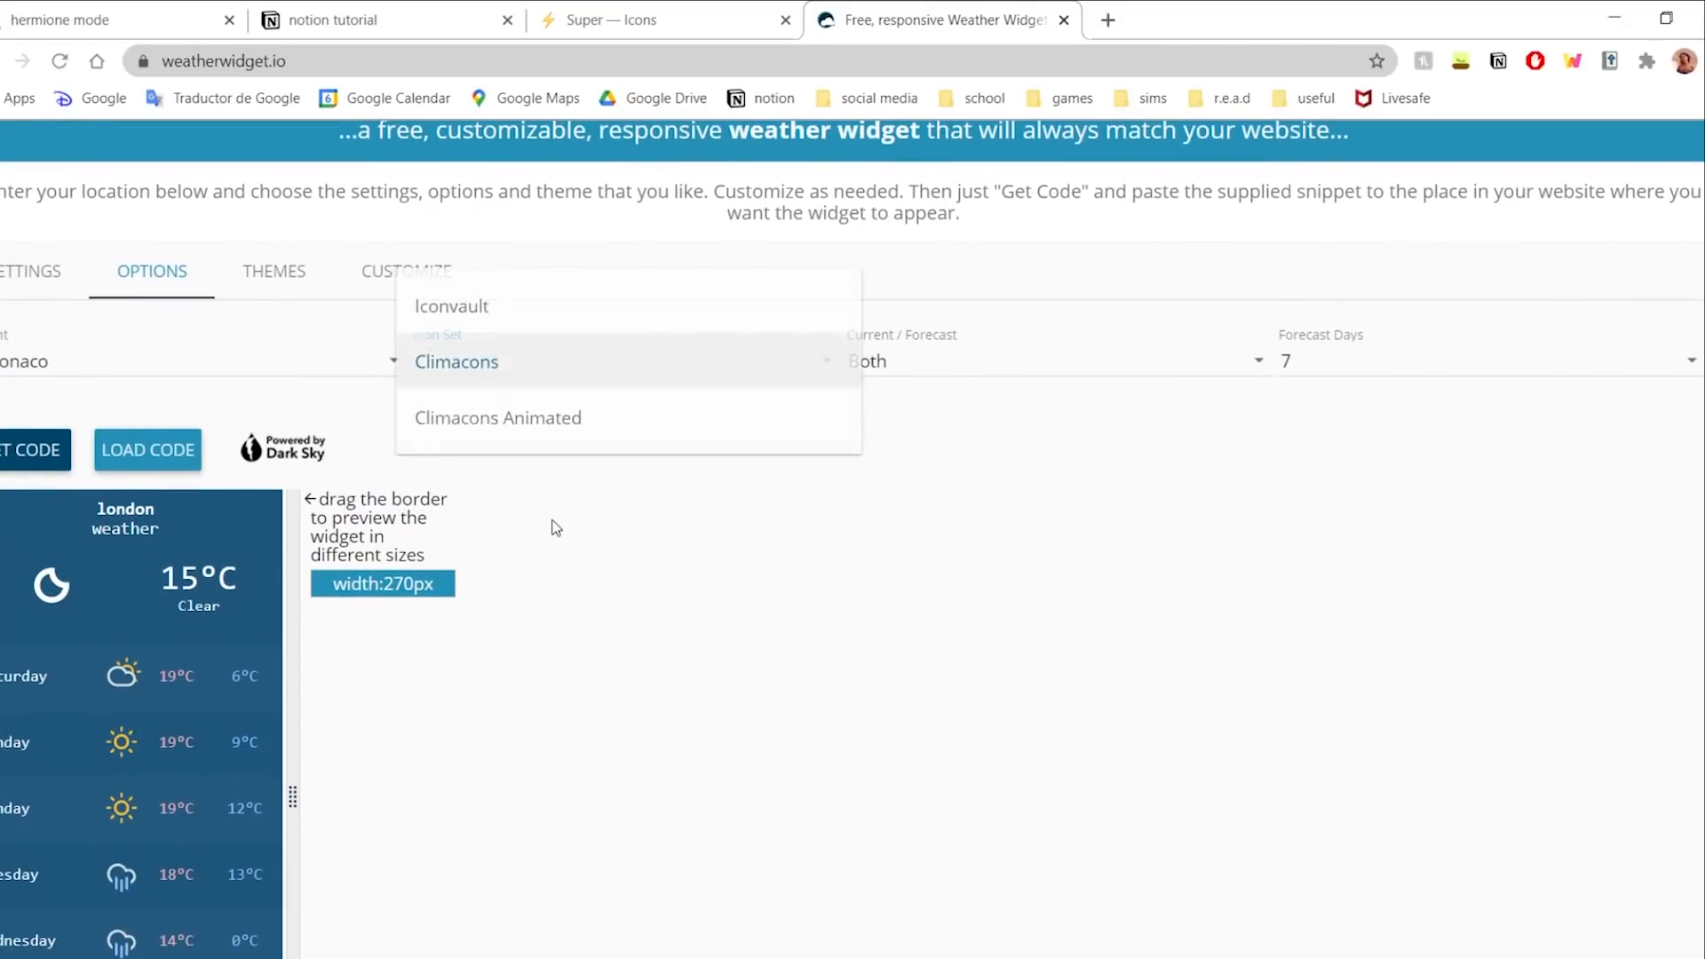
left_click(538, 437)
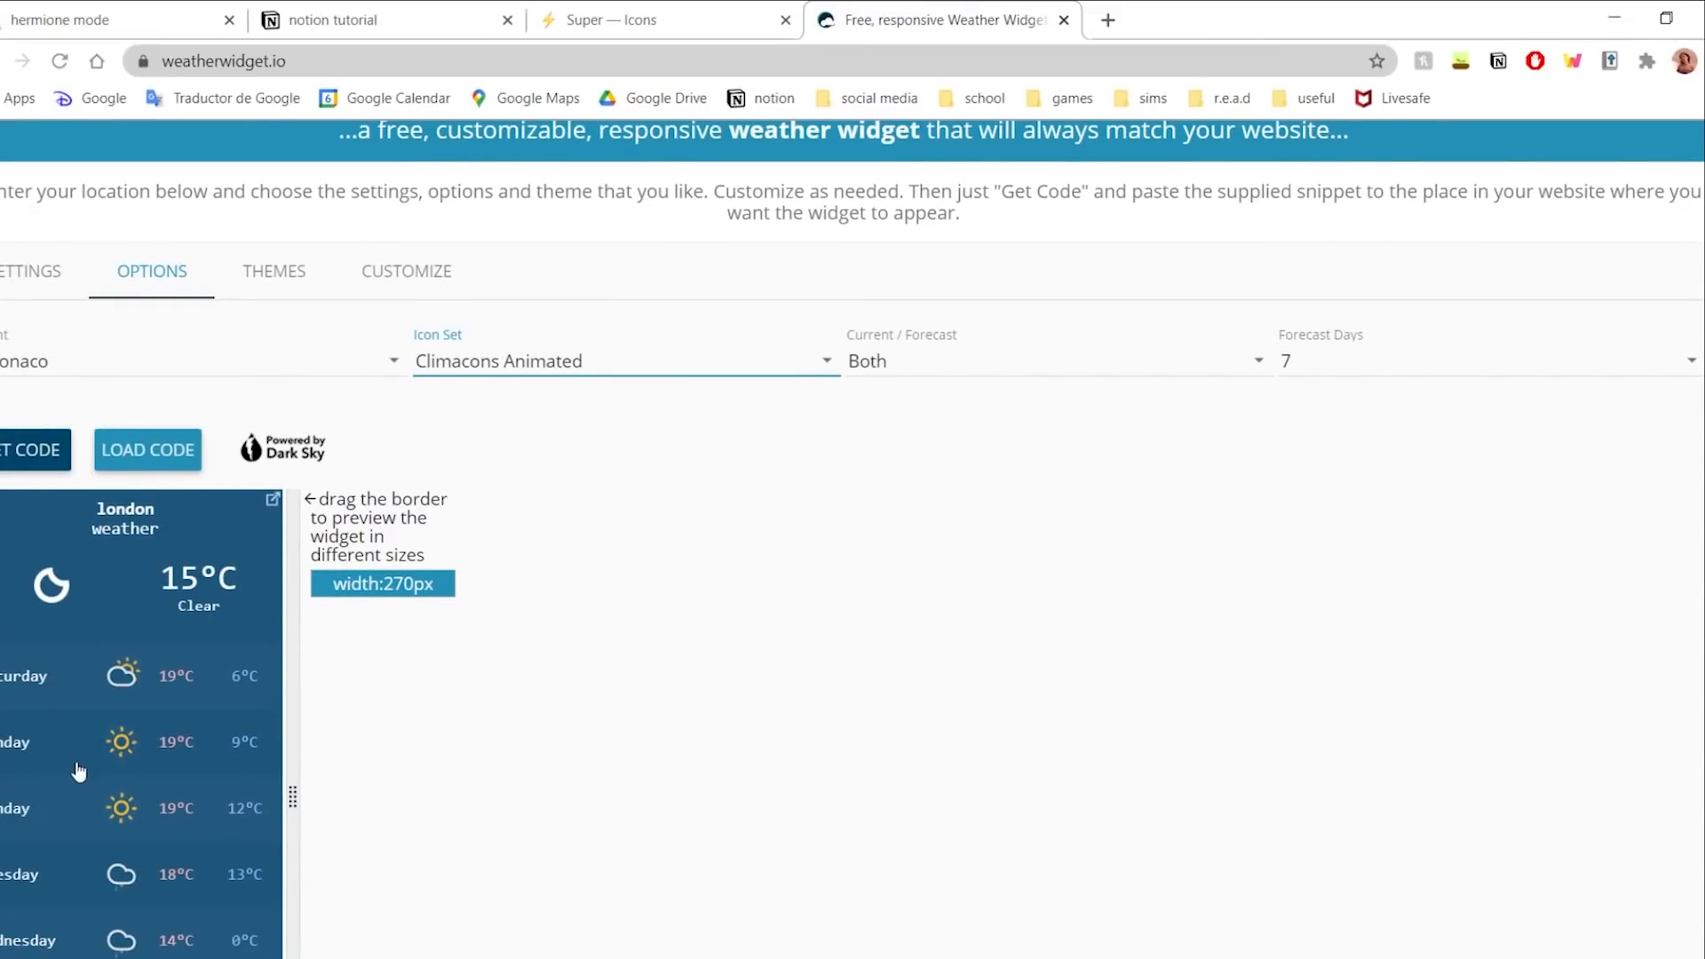
left_click(1329, 366)
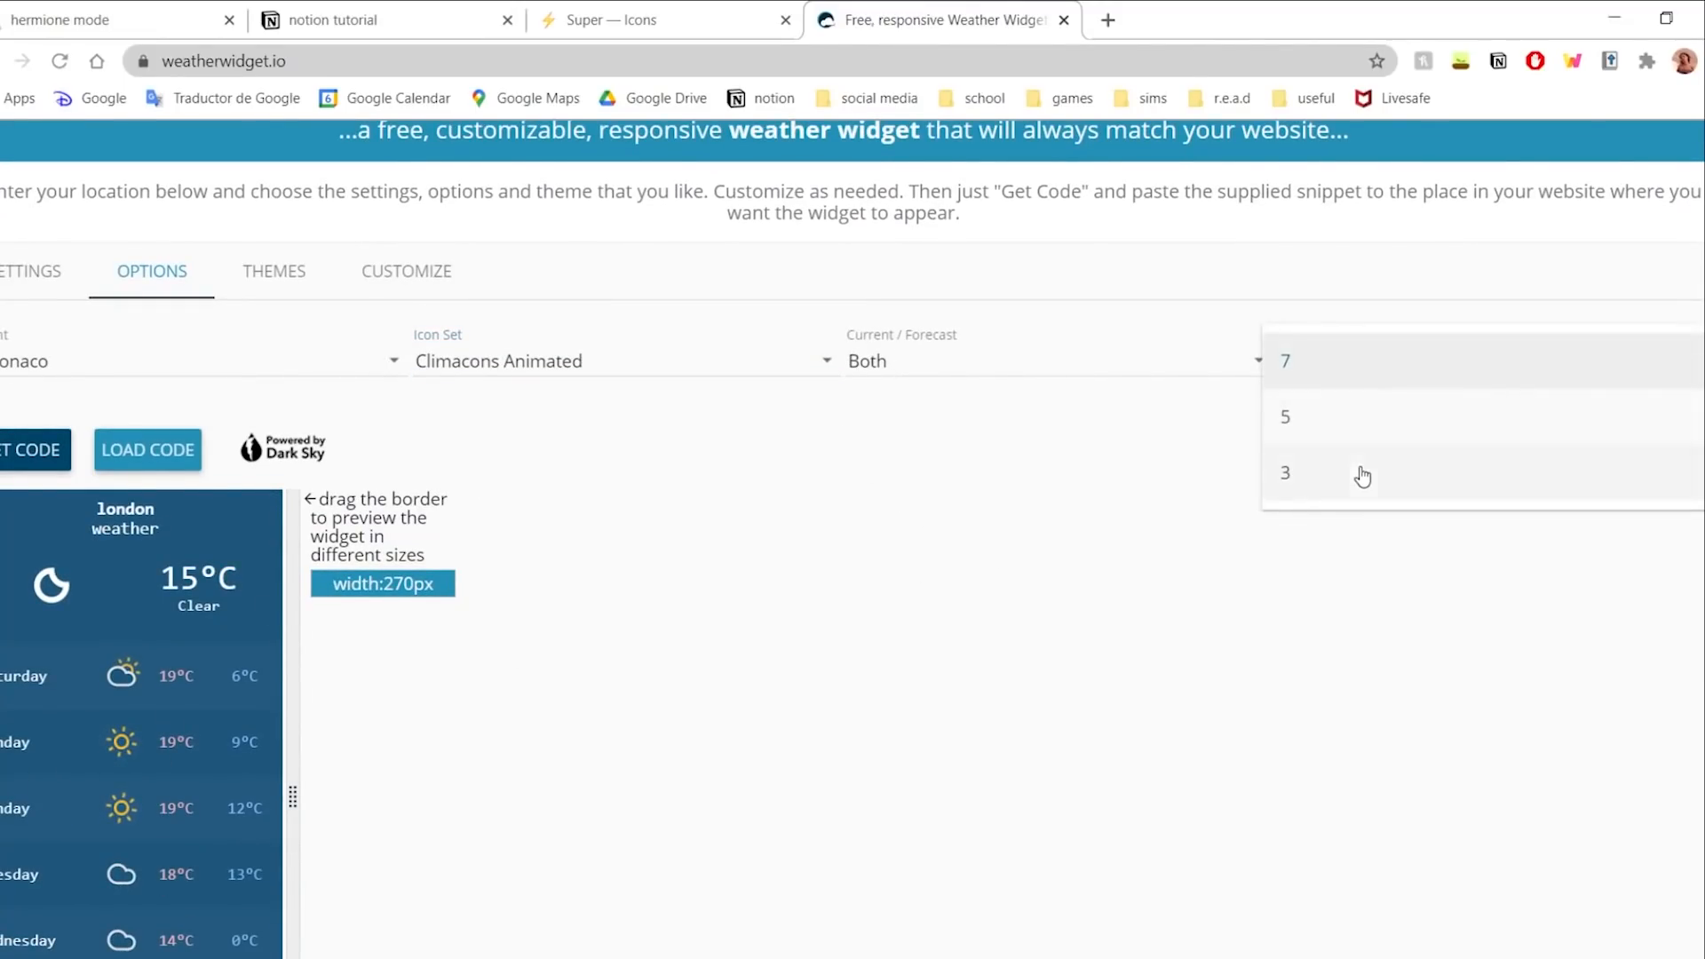
left_click(1063, 389)
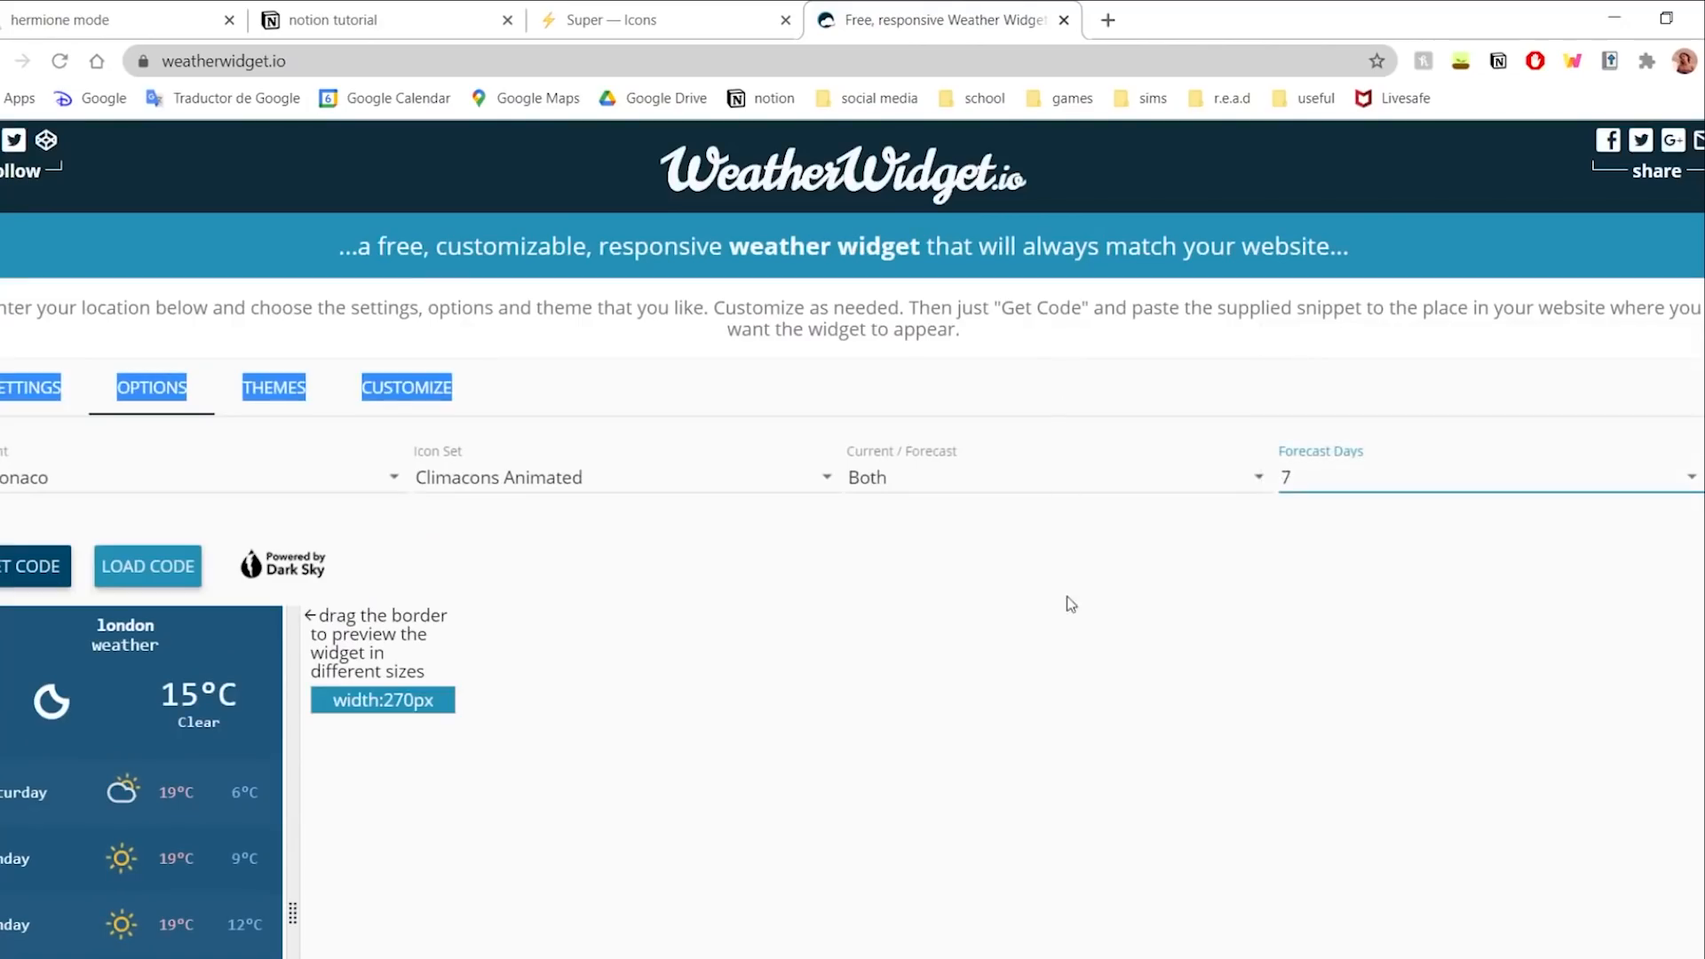
- Apply the flat Beige theme to the weather widget
left_click(299, 407)
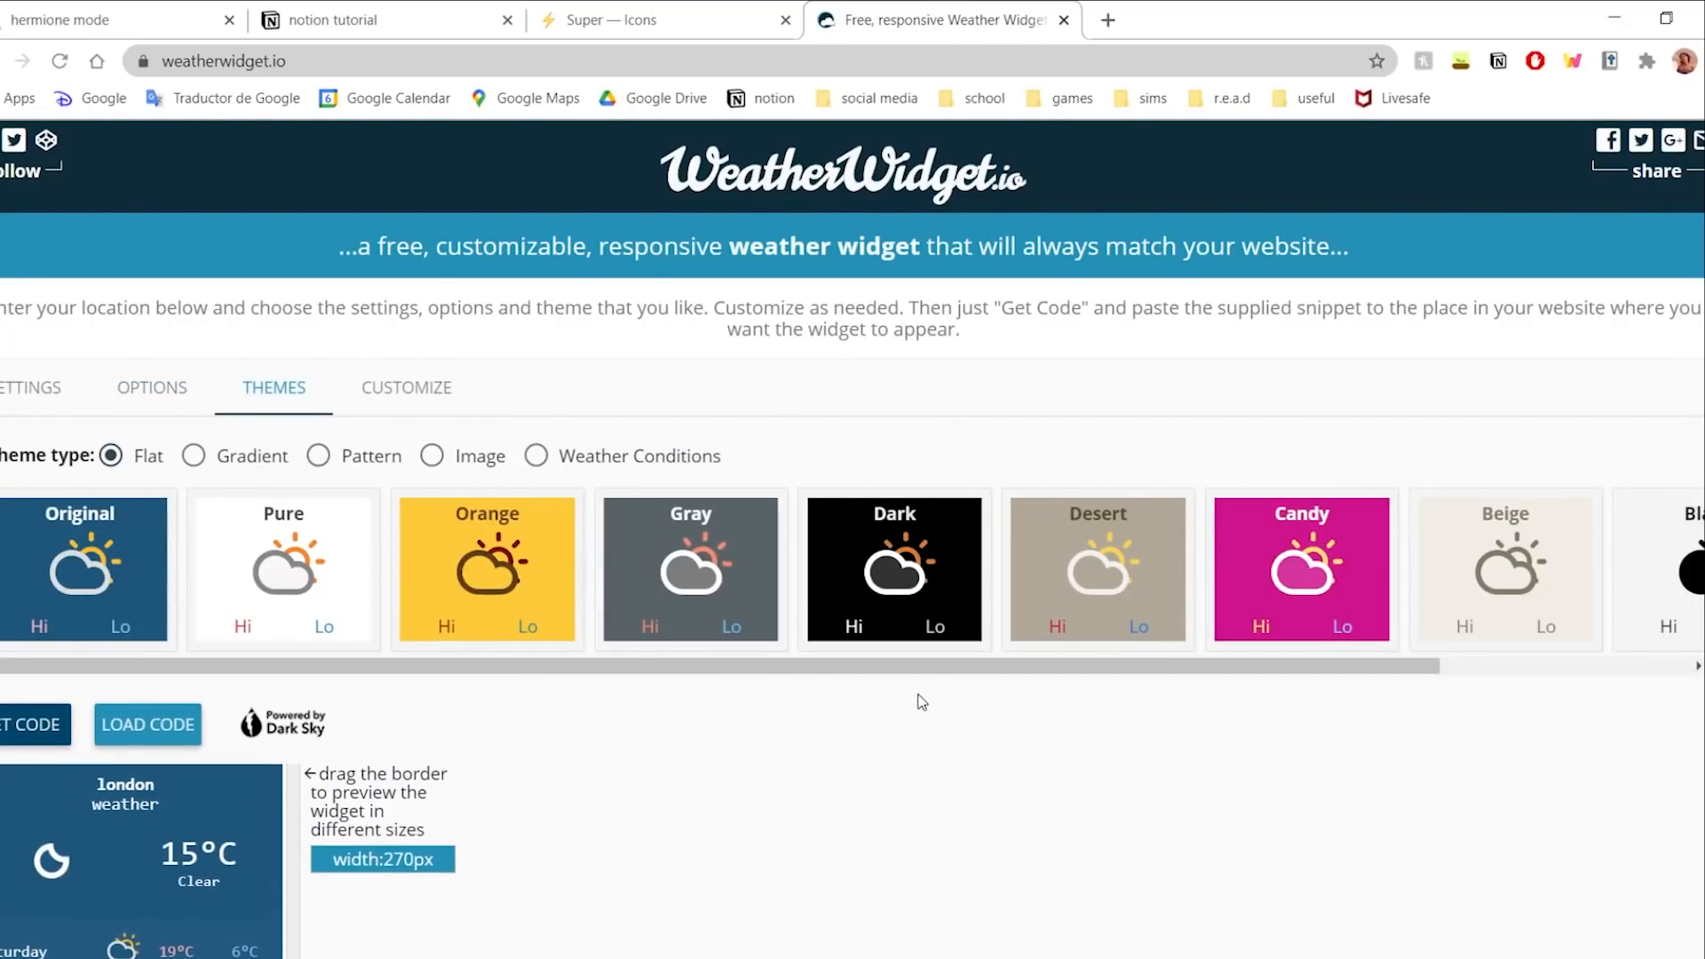
left_click_drag(1174, 666, 403, 742)
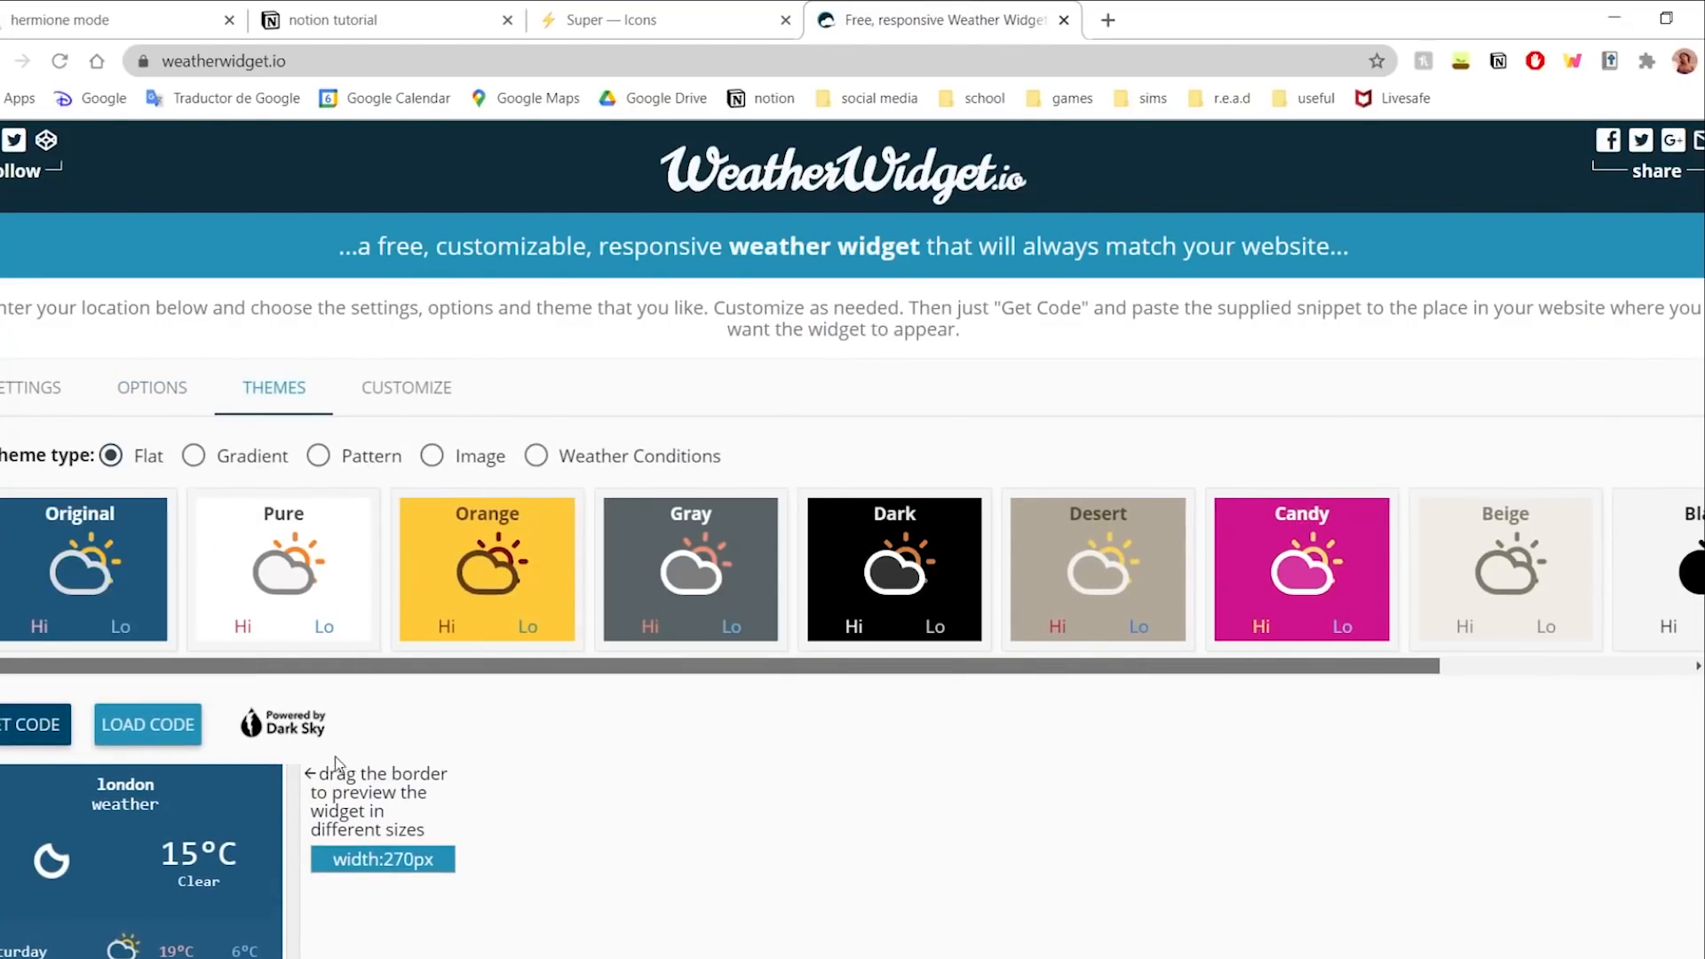
scroll(1111, 696, "right", 2)
left_click(1372, 529)
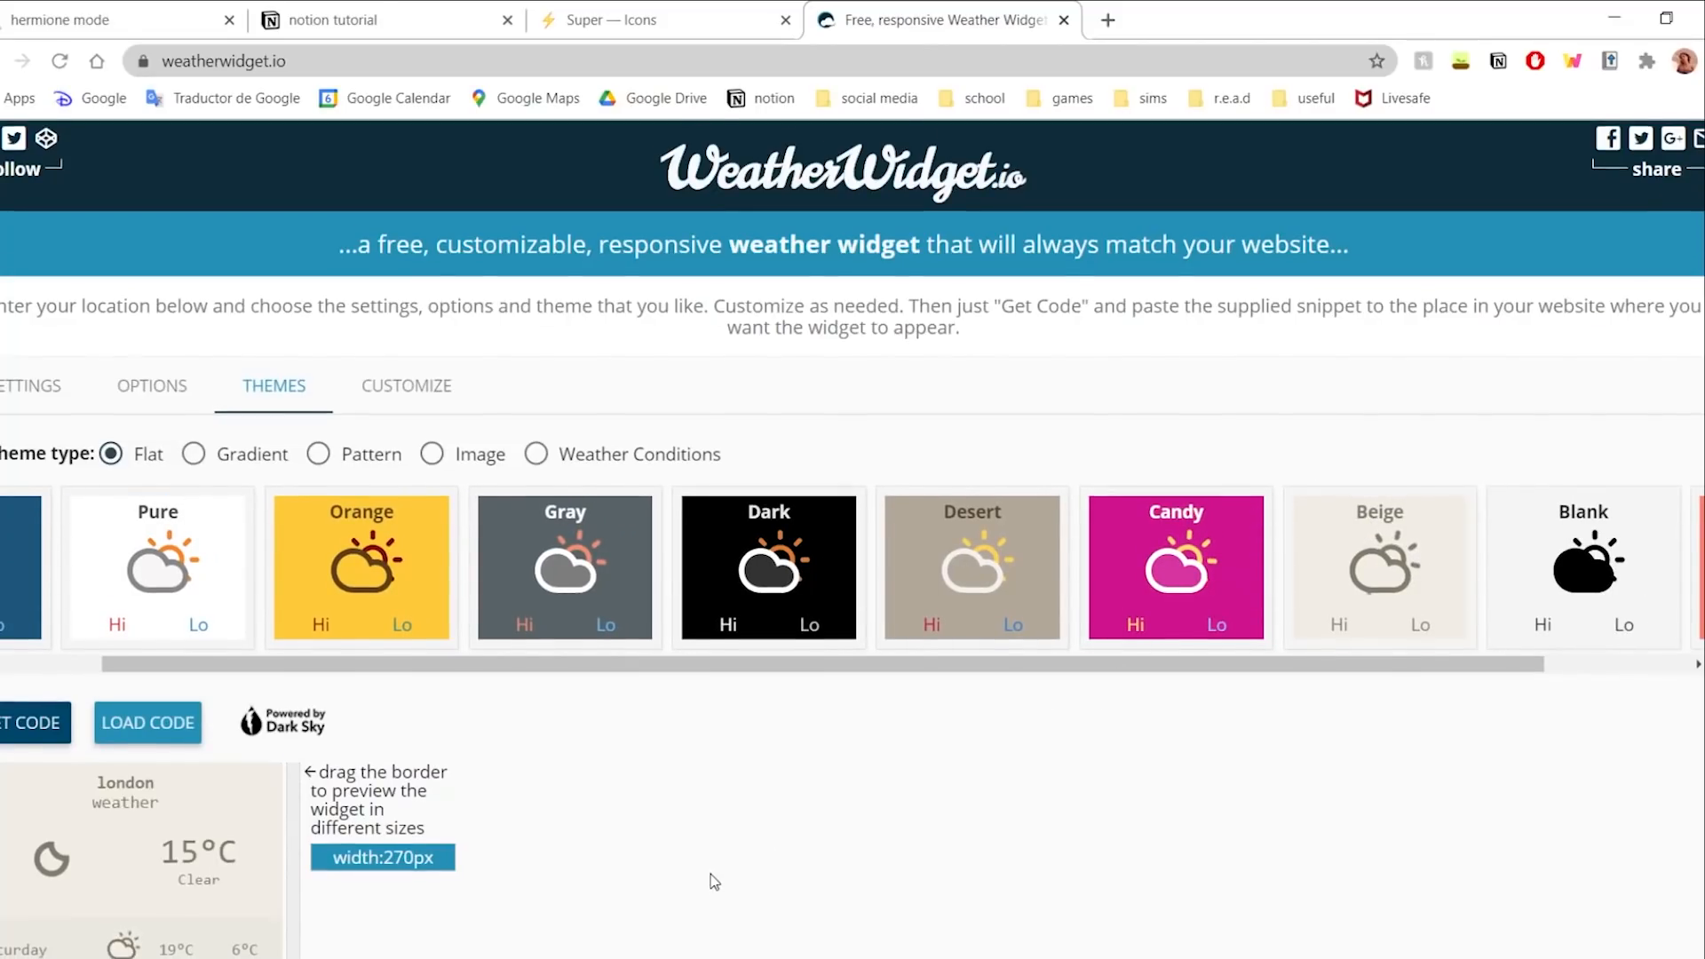
scroll(563, 306, "down", 3)
scroll(559, 306, "up", 2)
- Examine the weather widget's color customization settings, including the background color, alongside the widget preview
left_click(449, 275)
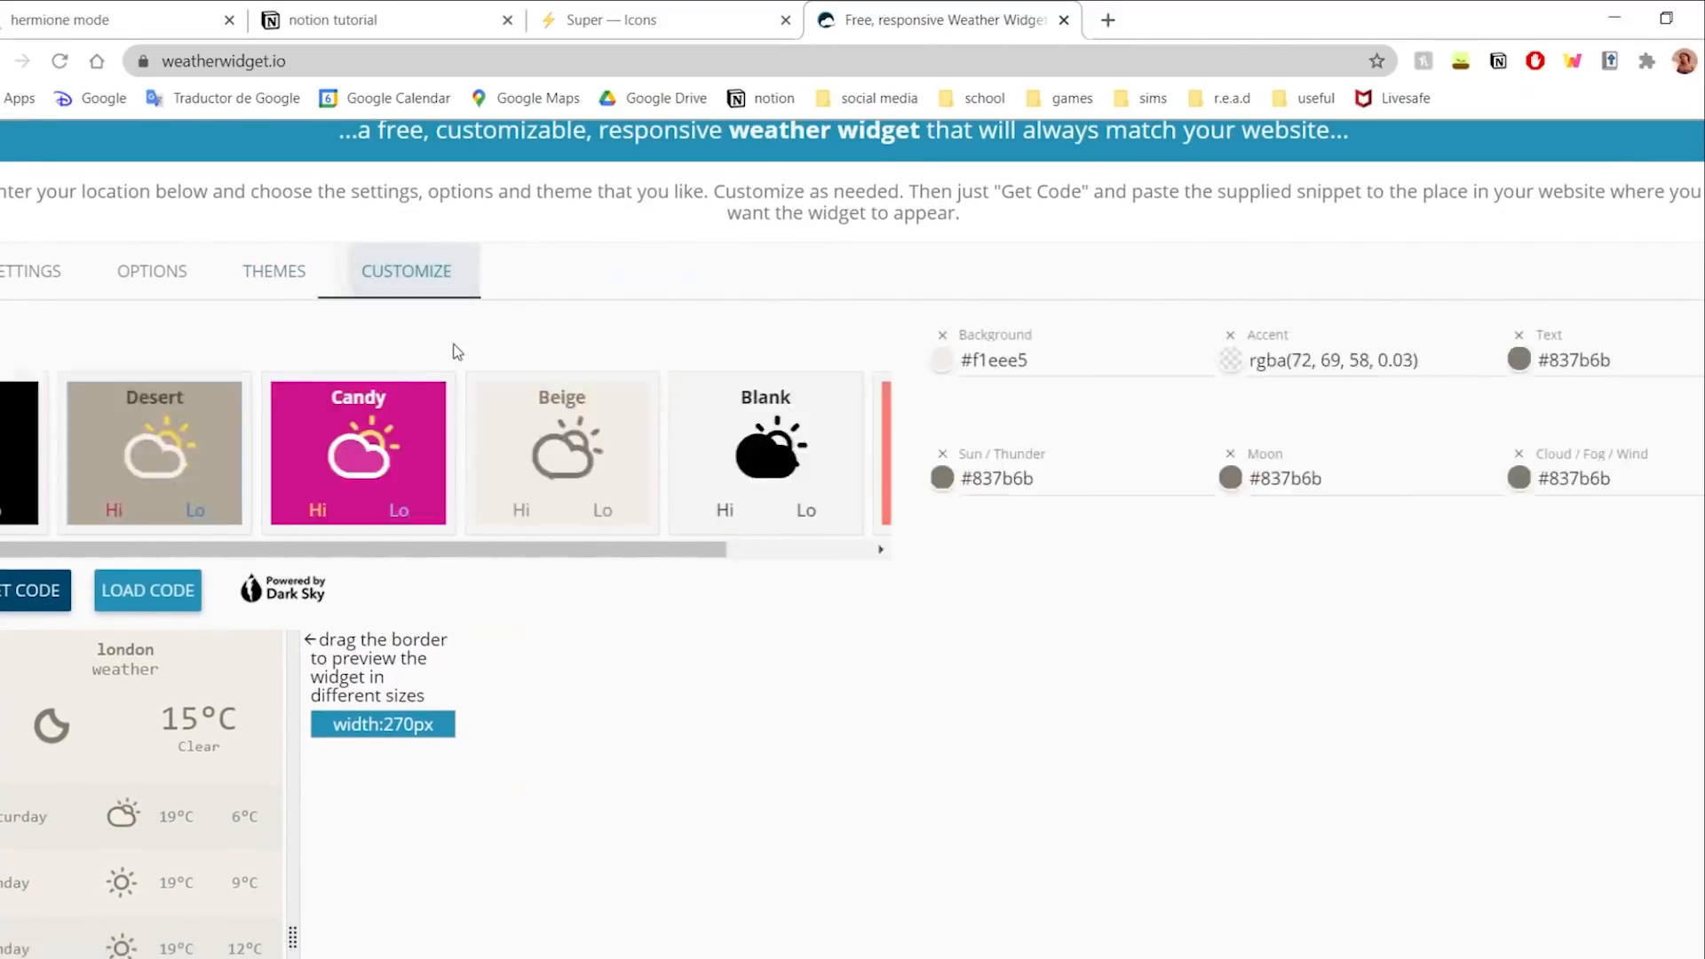
scroll(519, 657, "down", 3)
scroll(400, 718, "up", 3)
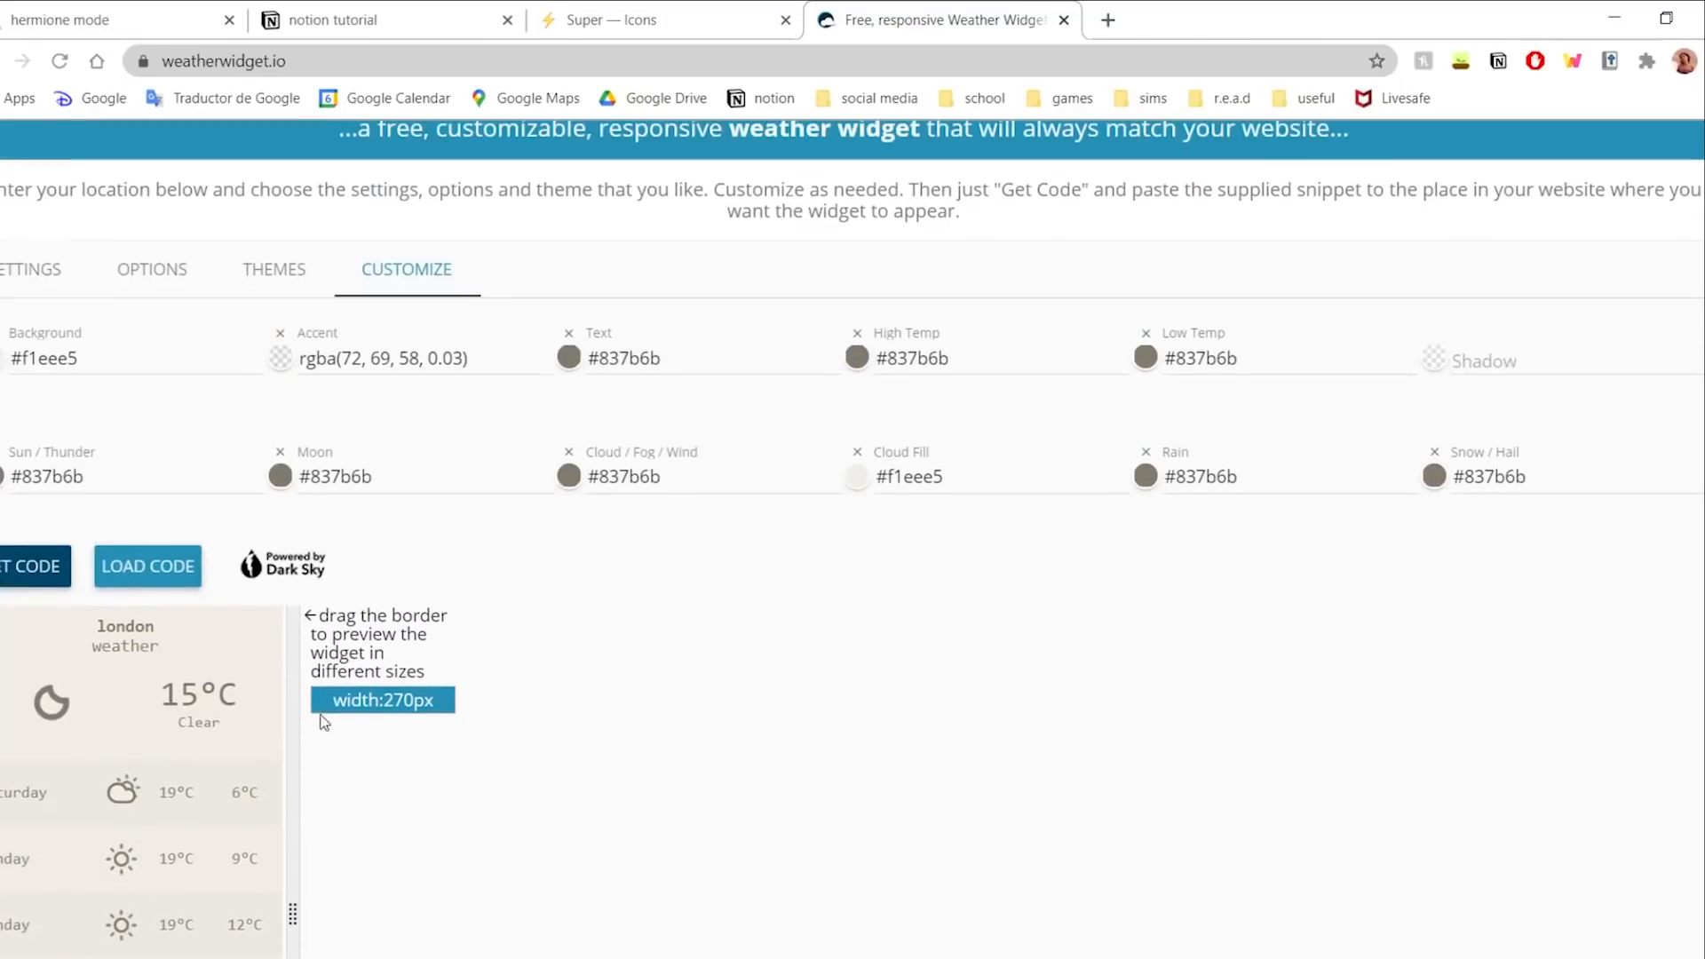
left_click_drag(91, 356, 22, 365)
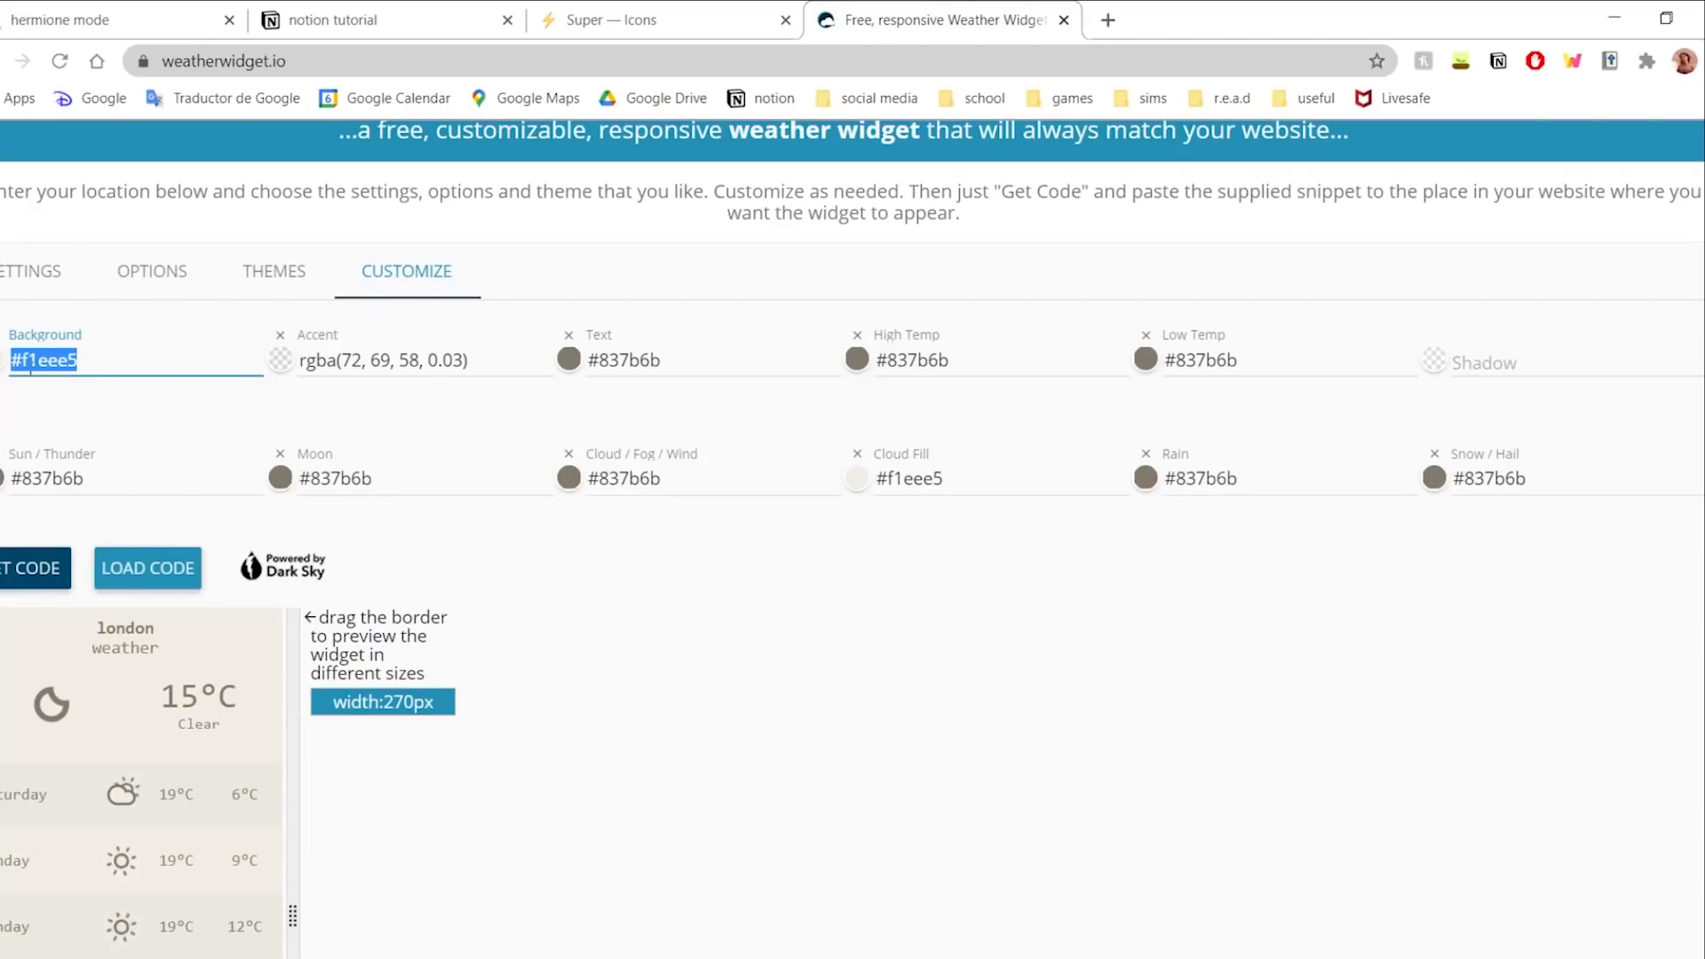
scroll(427, 502, "down", 3)
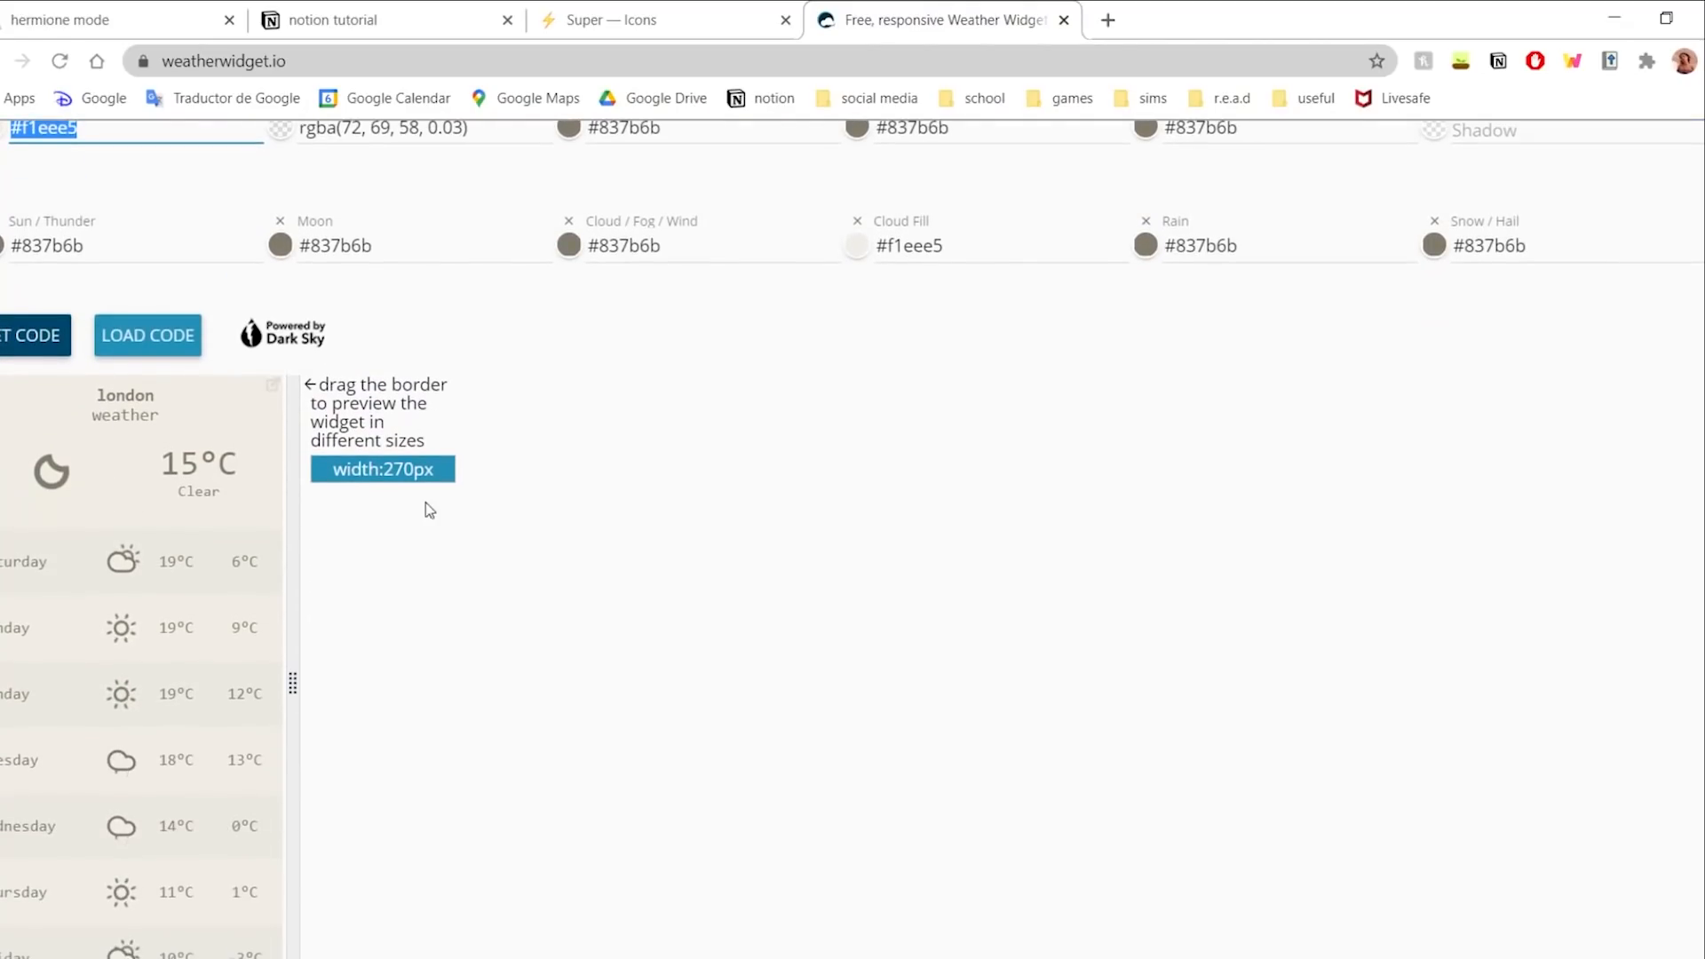
scroll(408, 363, "up", 1)
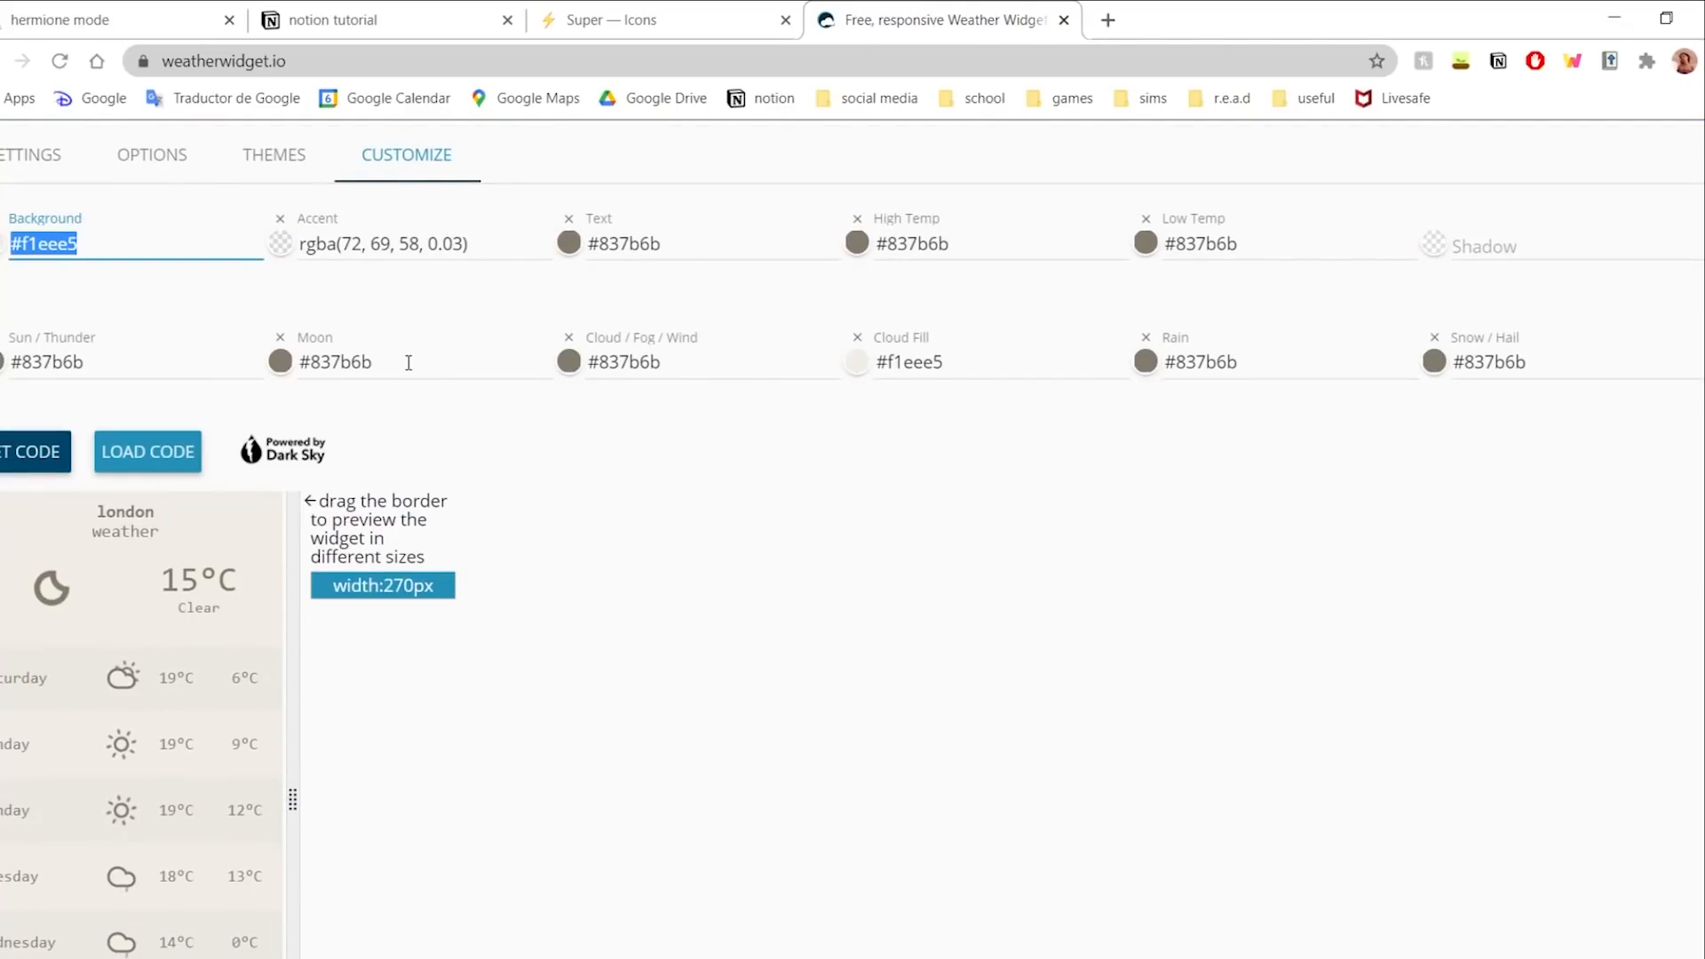
- Copy the weather widget's generated code and paste it into the HTML box on HtmlSave
left_click(44, 444)
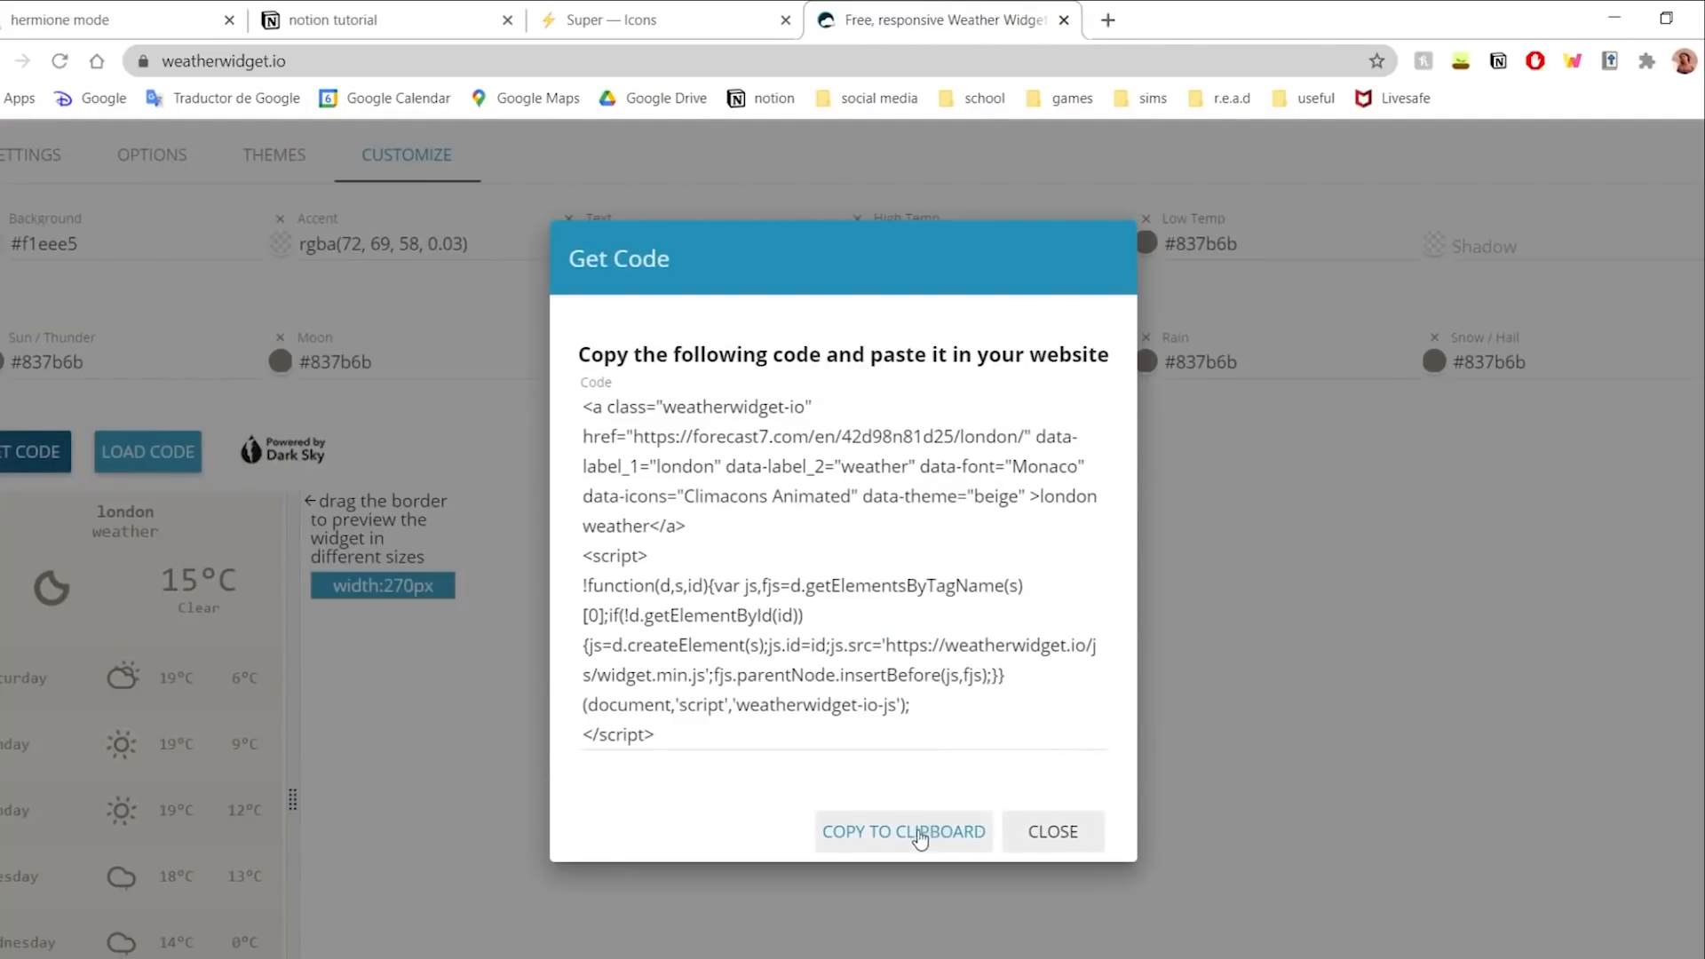
left_click(903, 831)
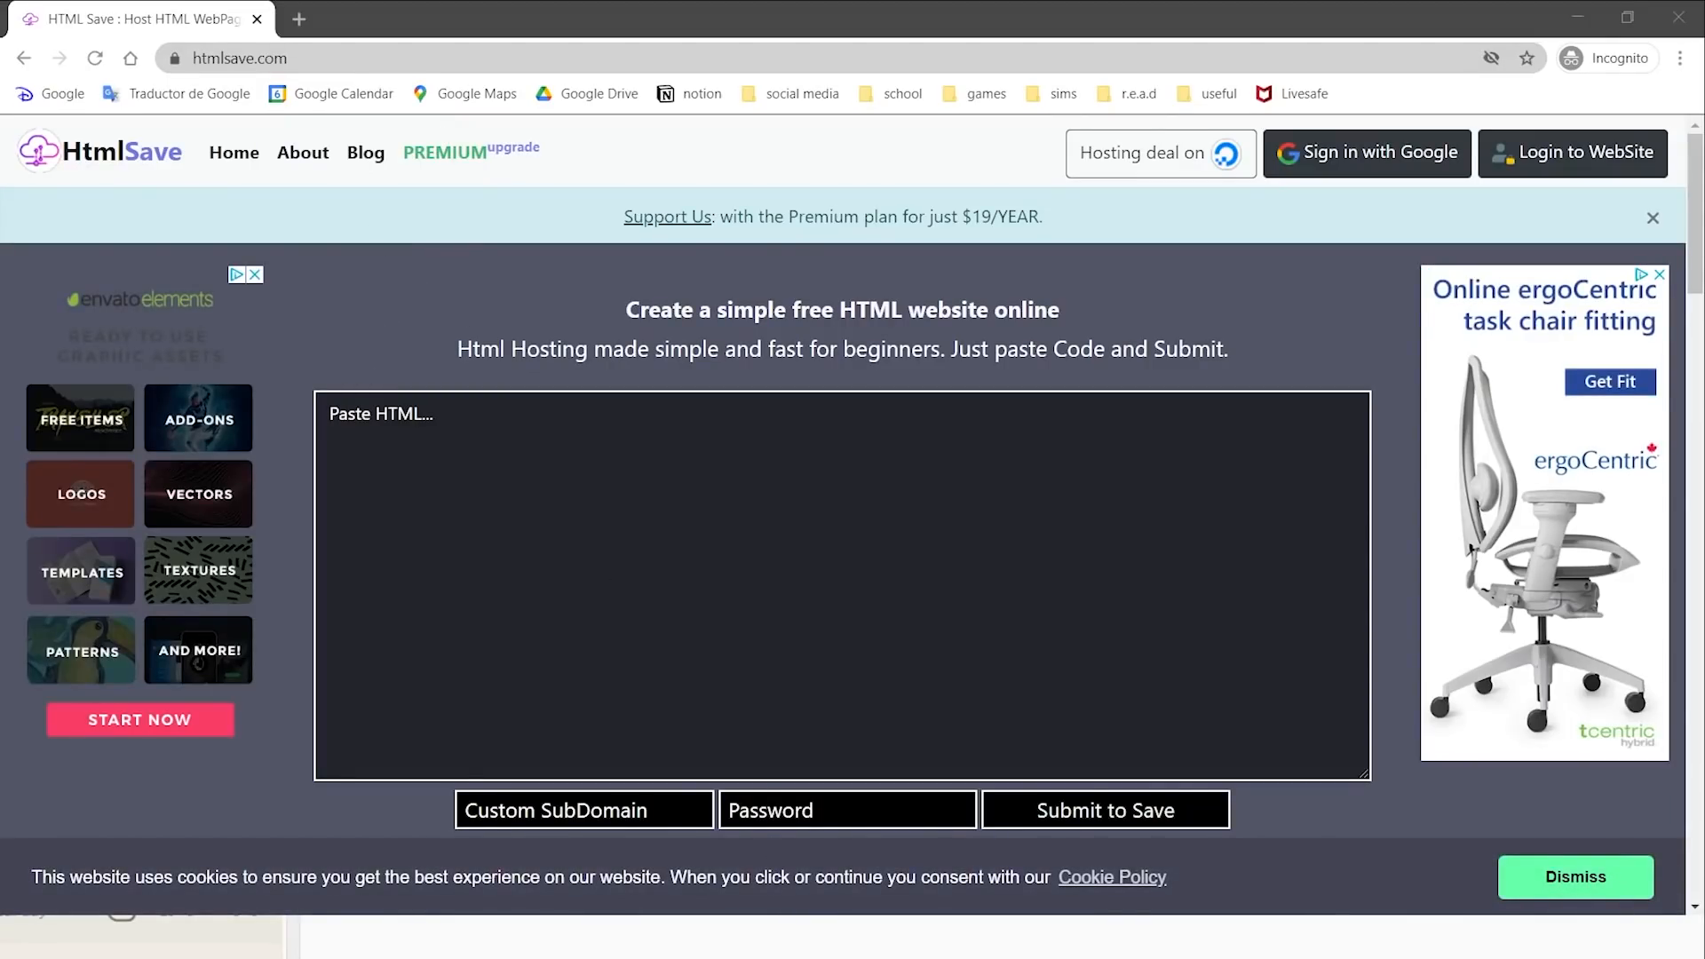
left_click(366, 235)
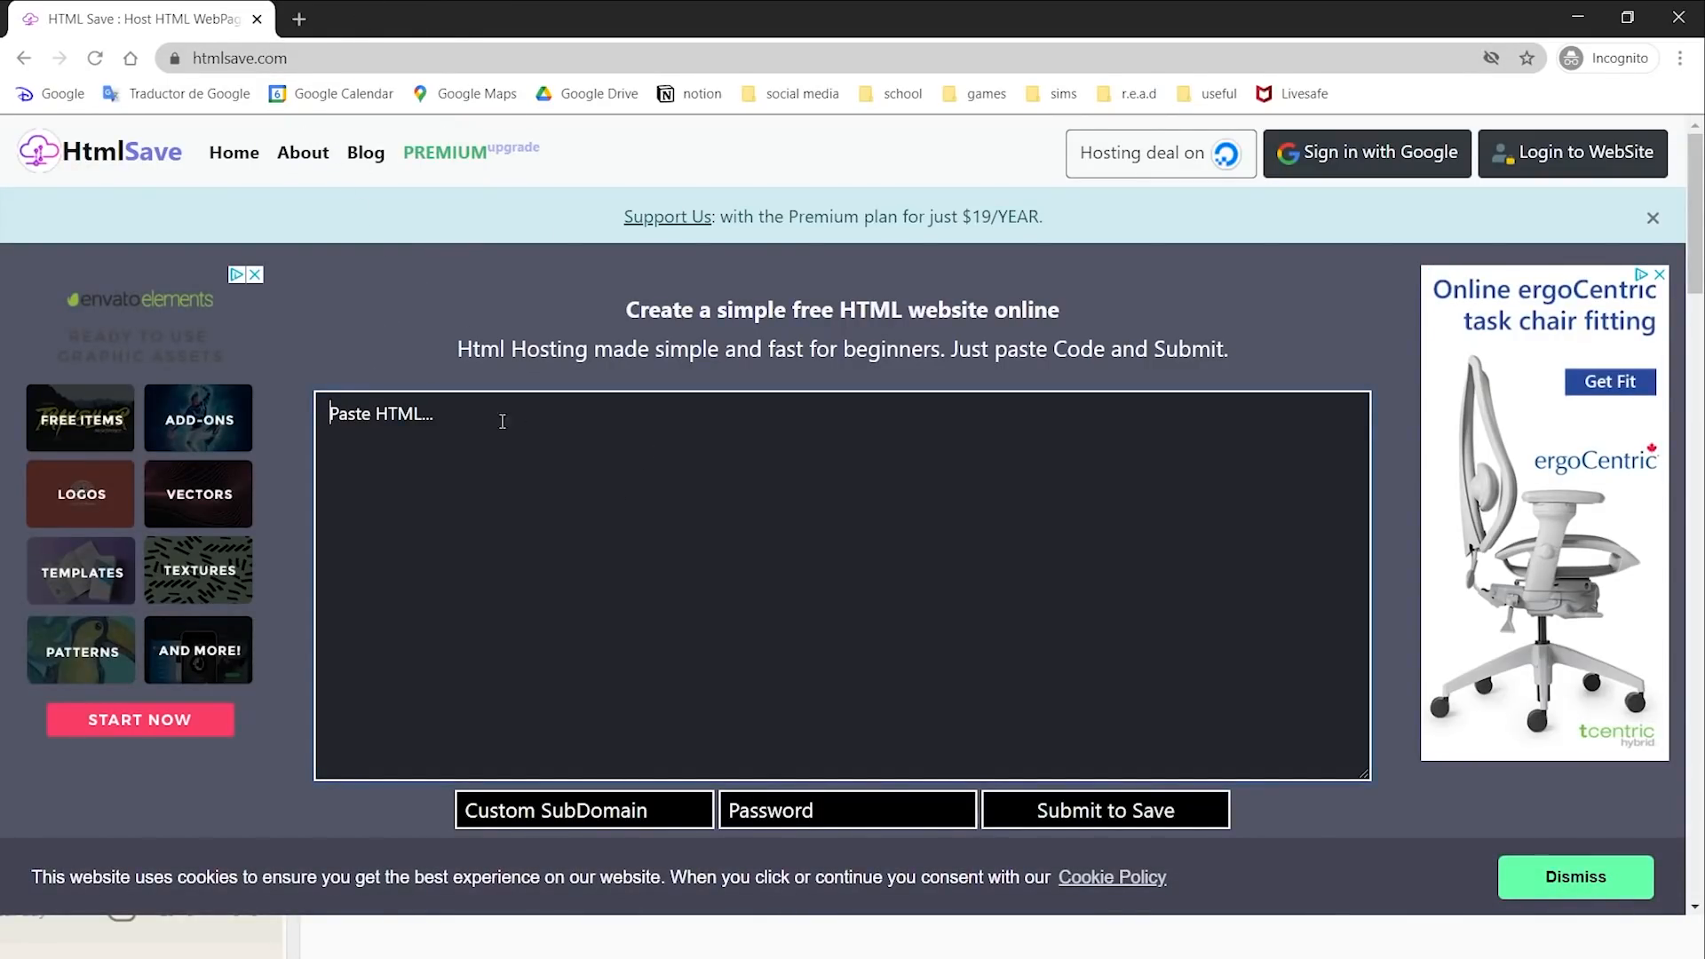
key("ctrl+v")
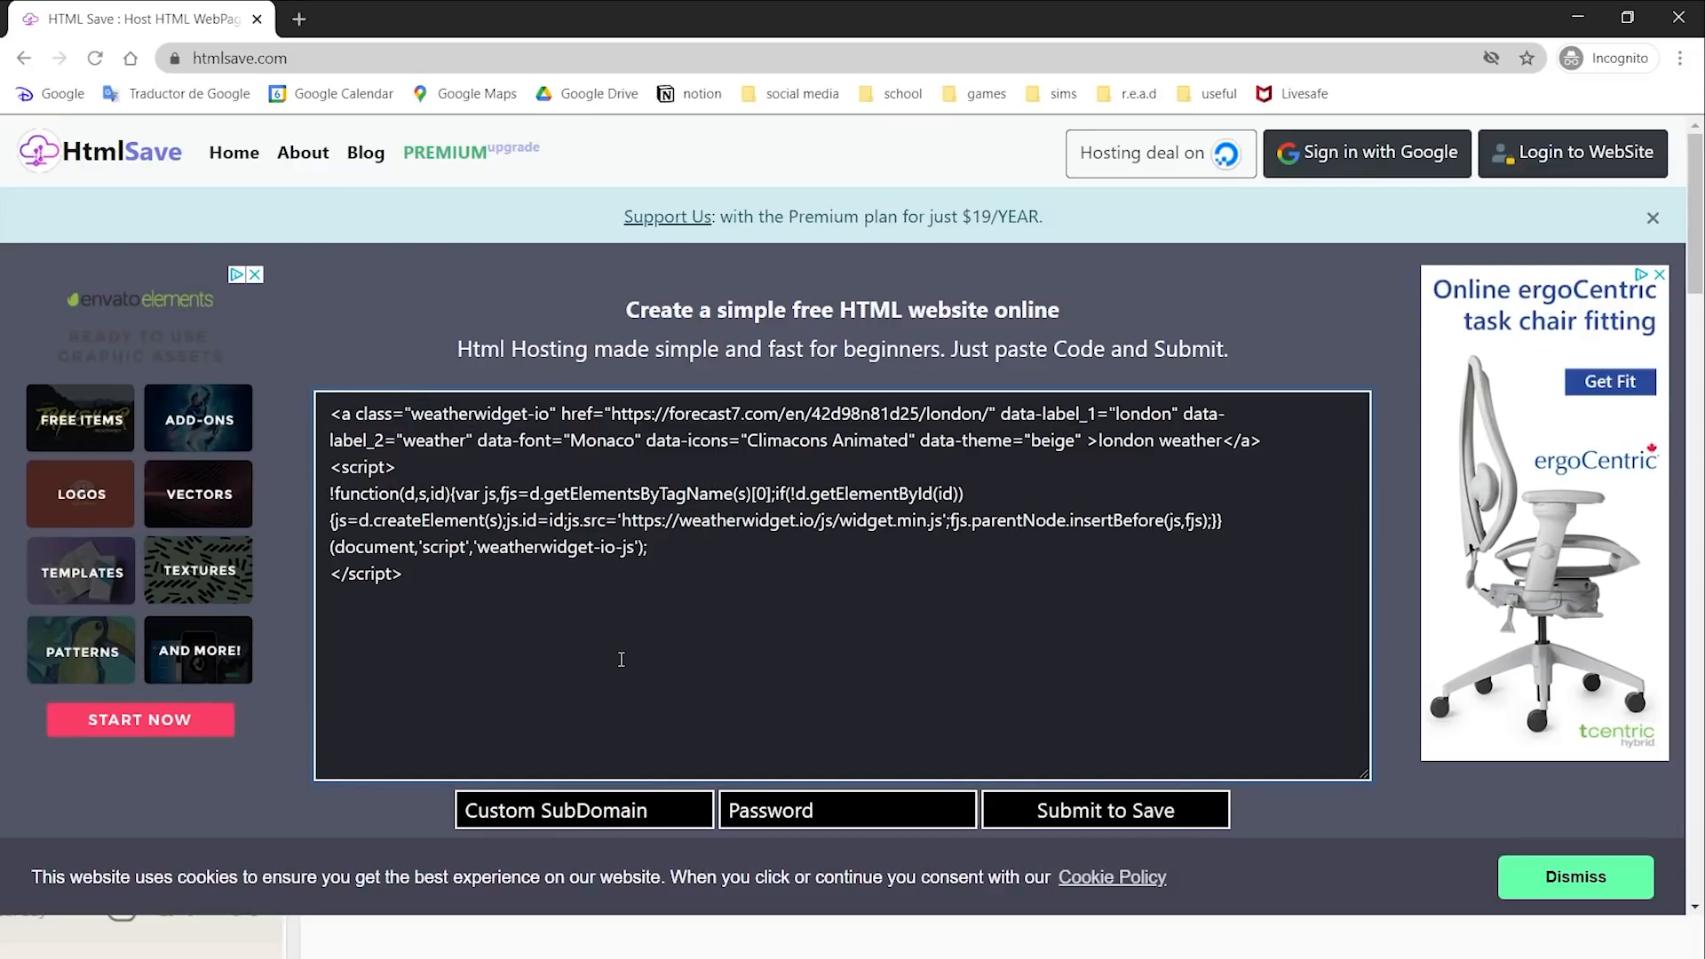
scroll(1343, 566, "down", 3)
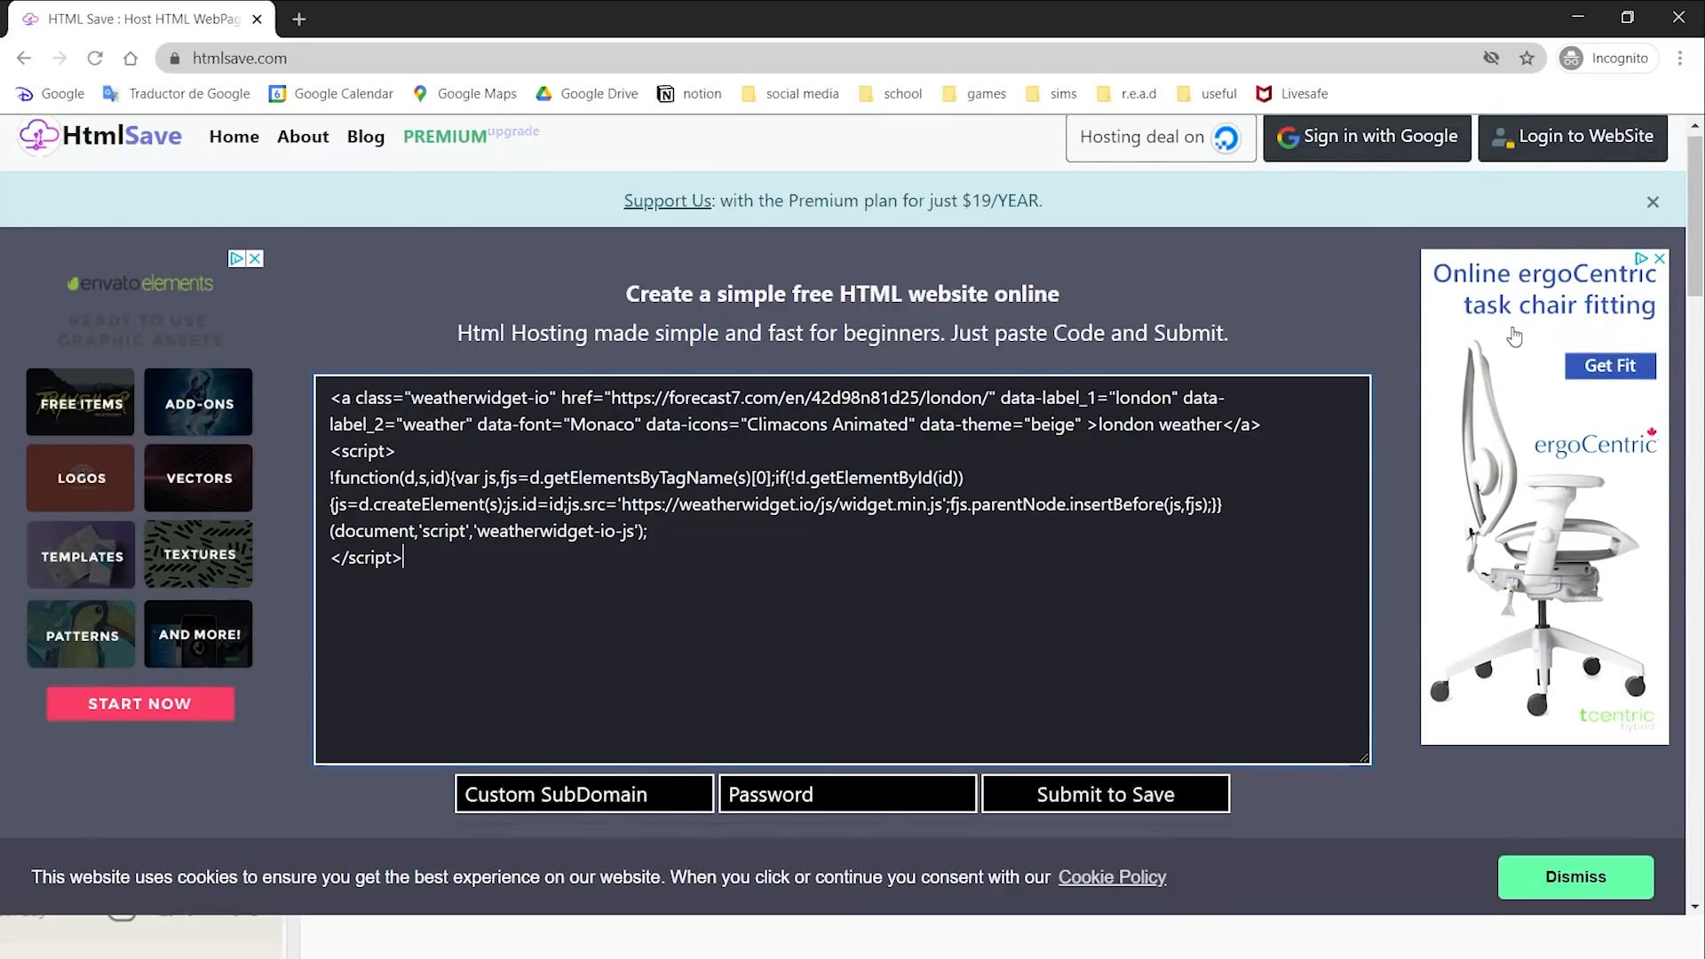
scroll(1341, 566, "up", 3)
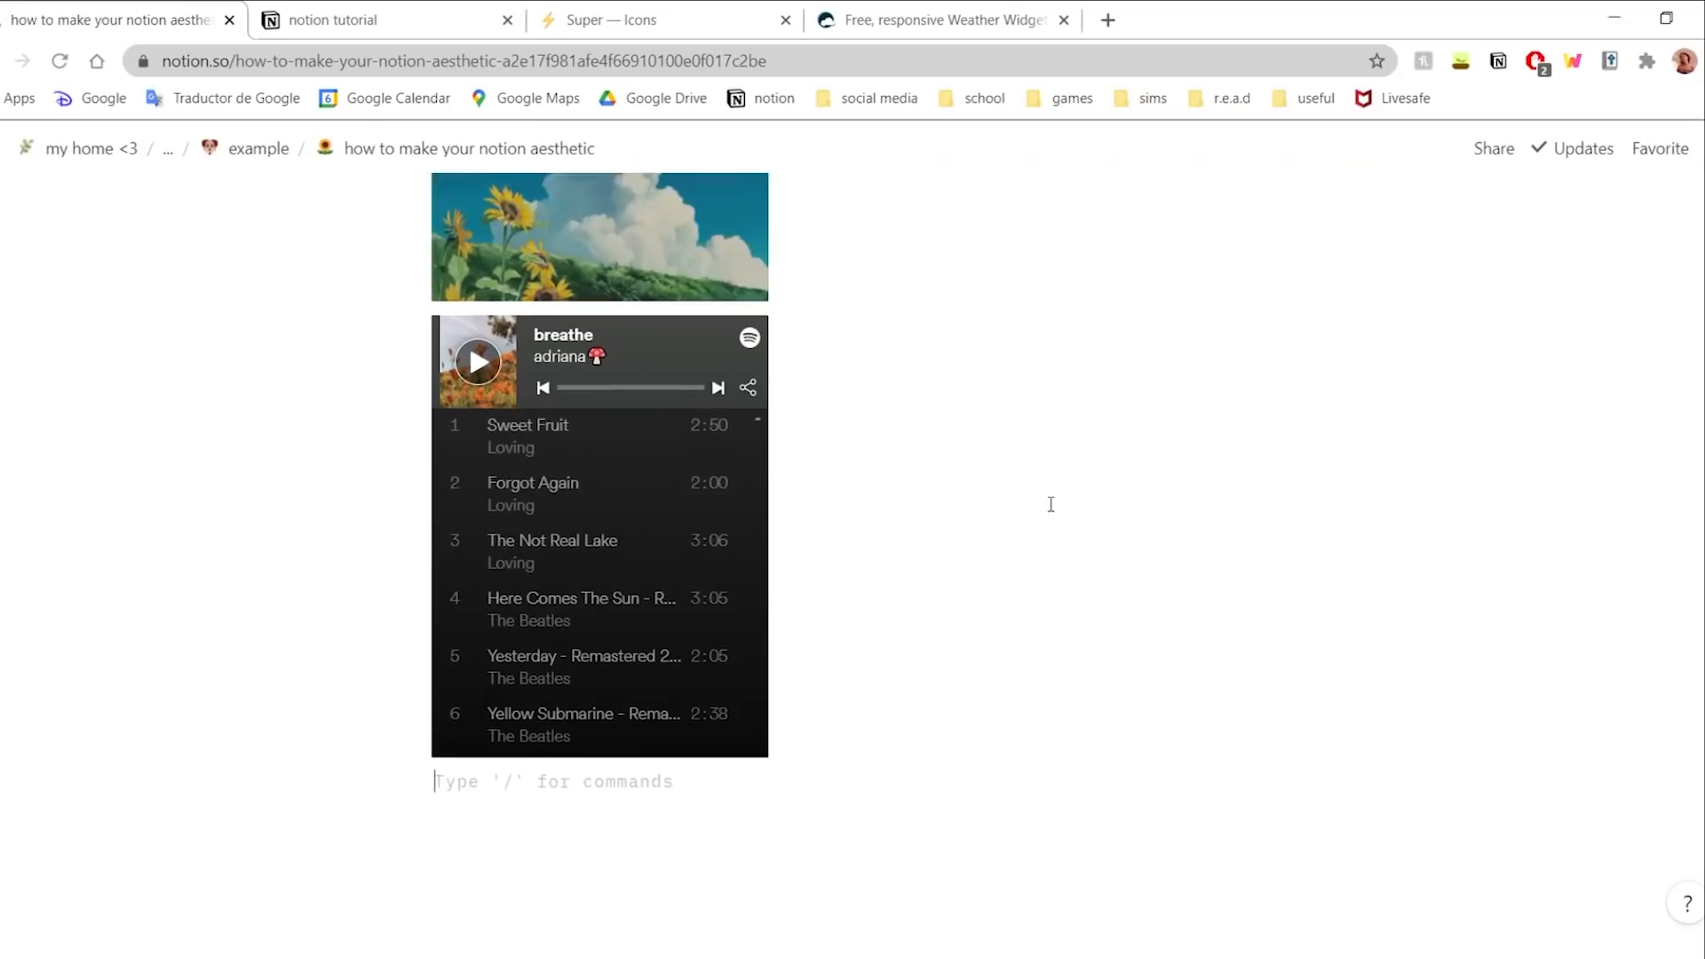
- Switch to the Notion page "how to make your notion aesthetic" and examine its layout, image, Spotify embed and to-do list heading
scroll(1047, 503, "up", 10)
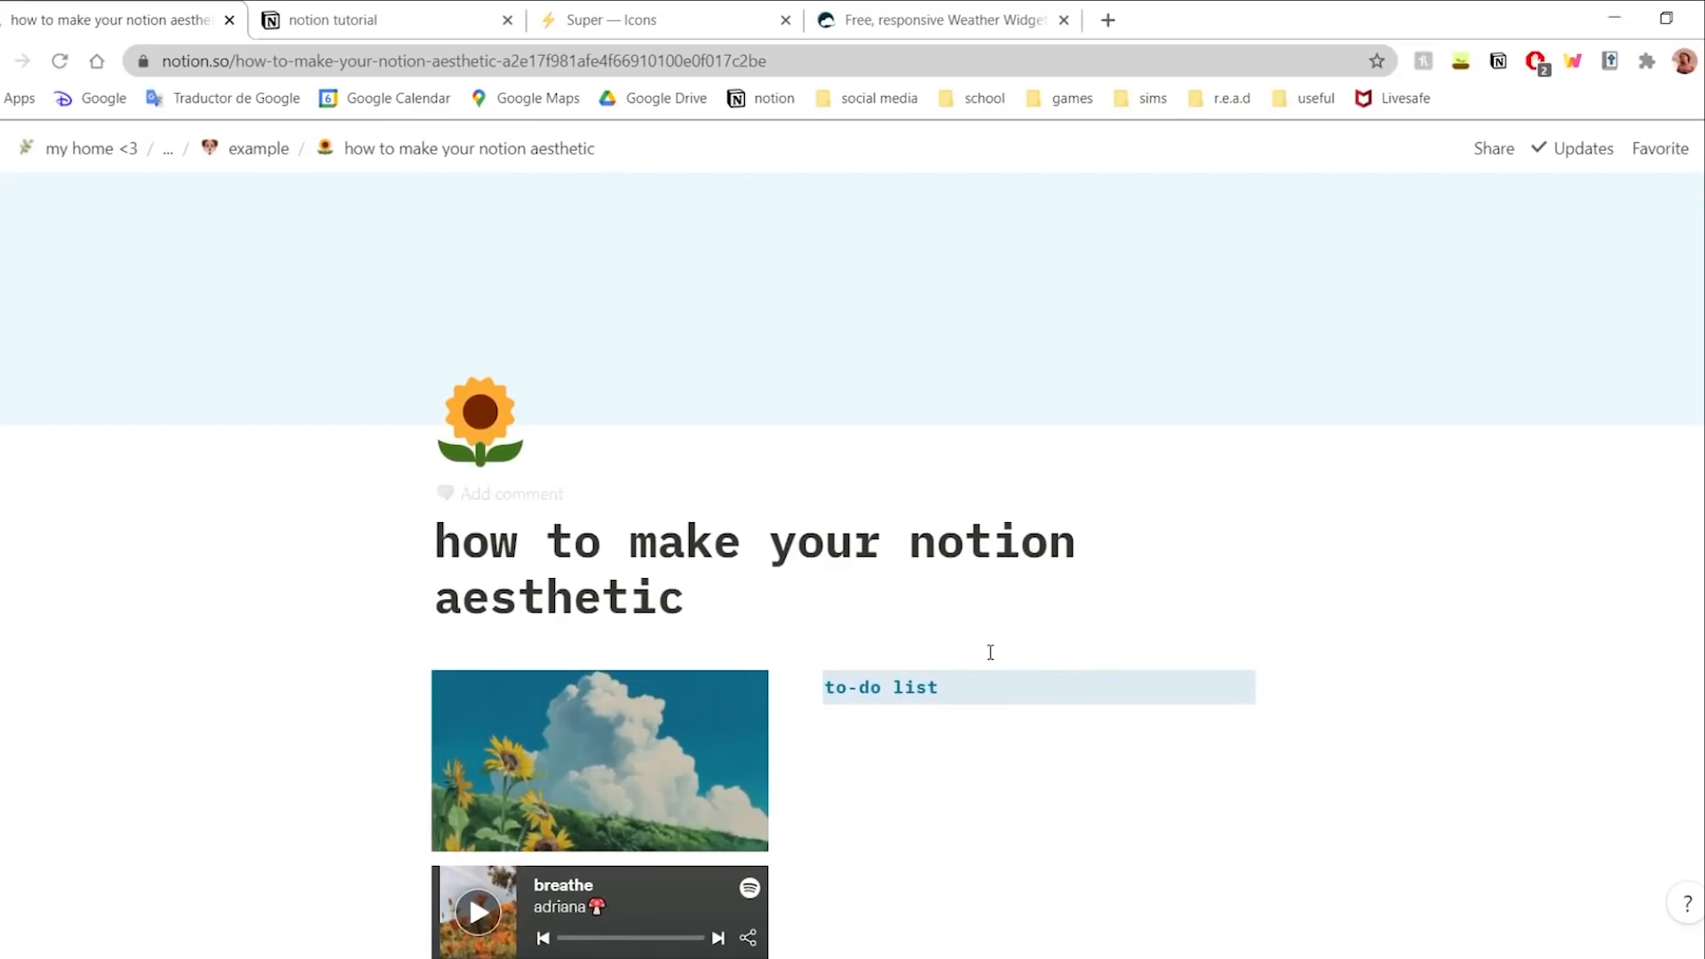
scroll(990, 653, "down", 4)
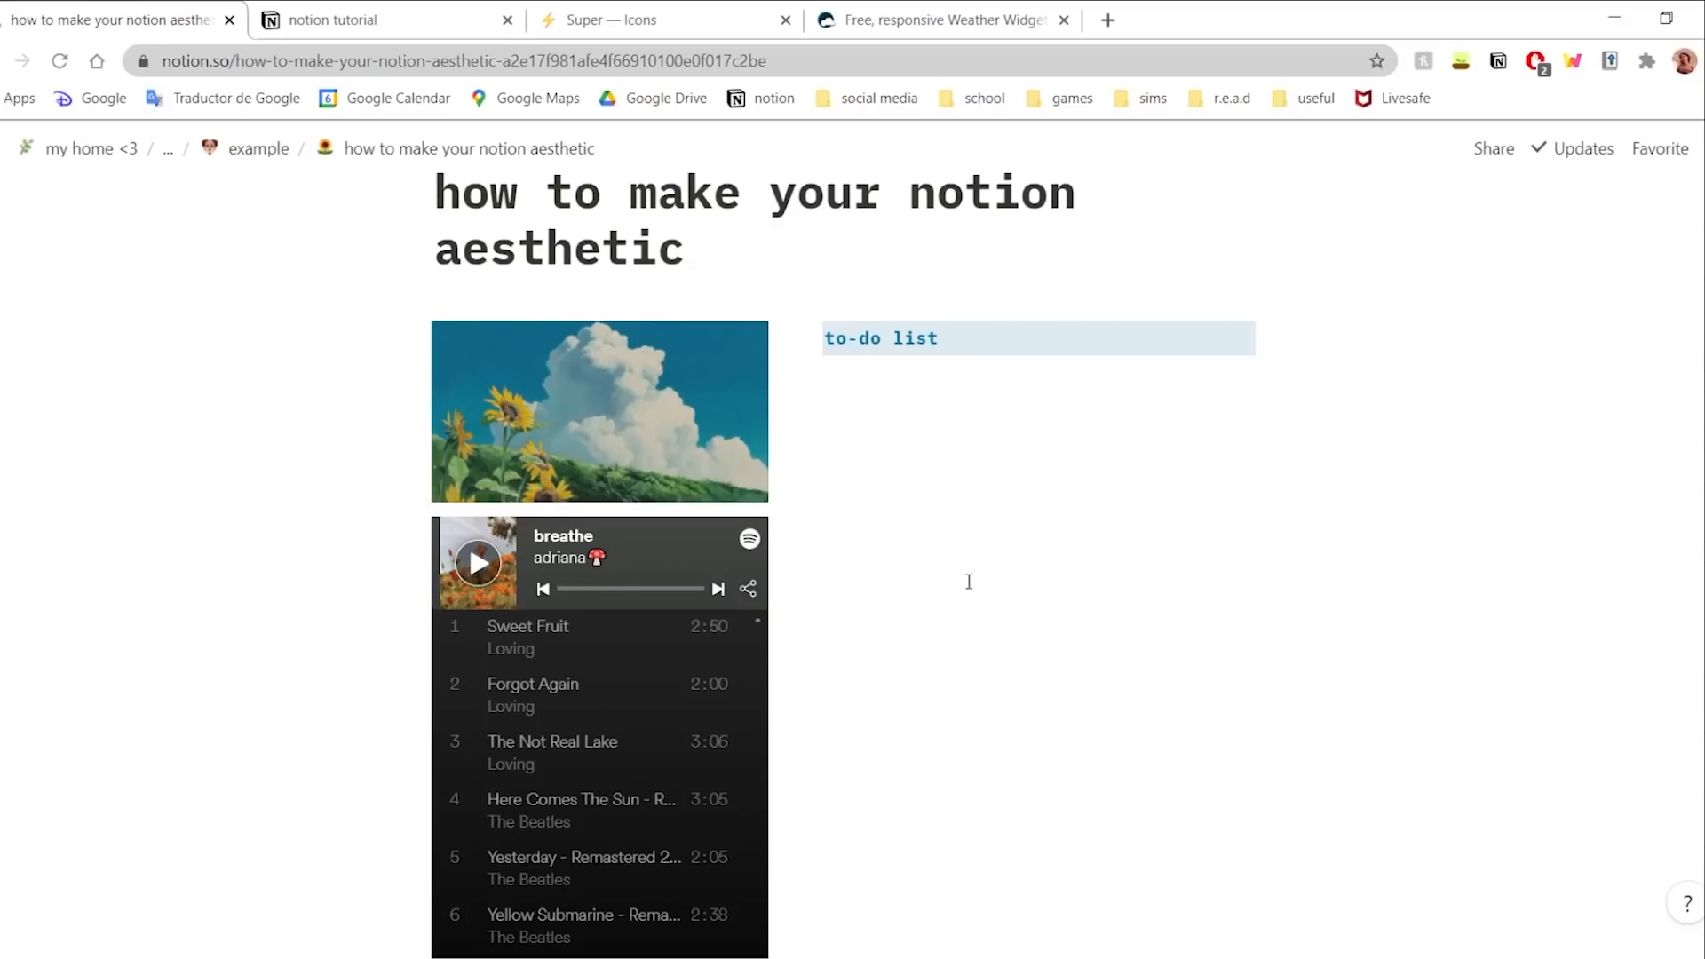
scroll(845, 617, "down", 3)
scroll(834, 595, "up", 5)
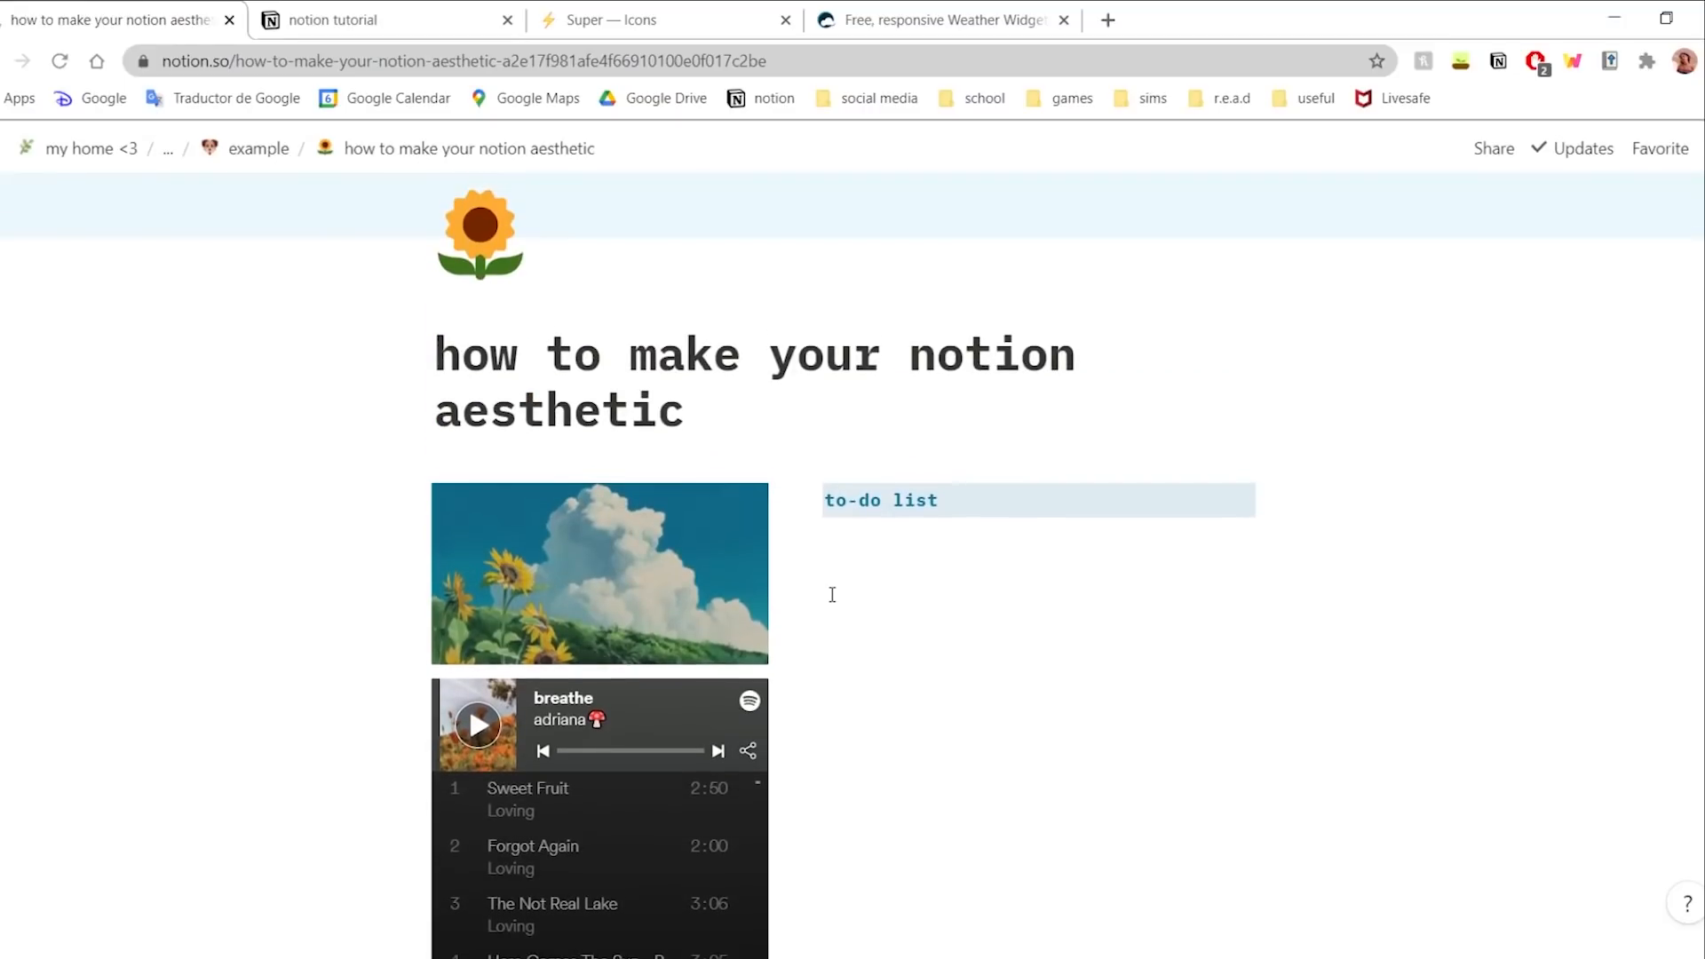
scroll(832, 595, "down", 5)
scroll(857, 474, "up", 3)
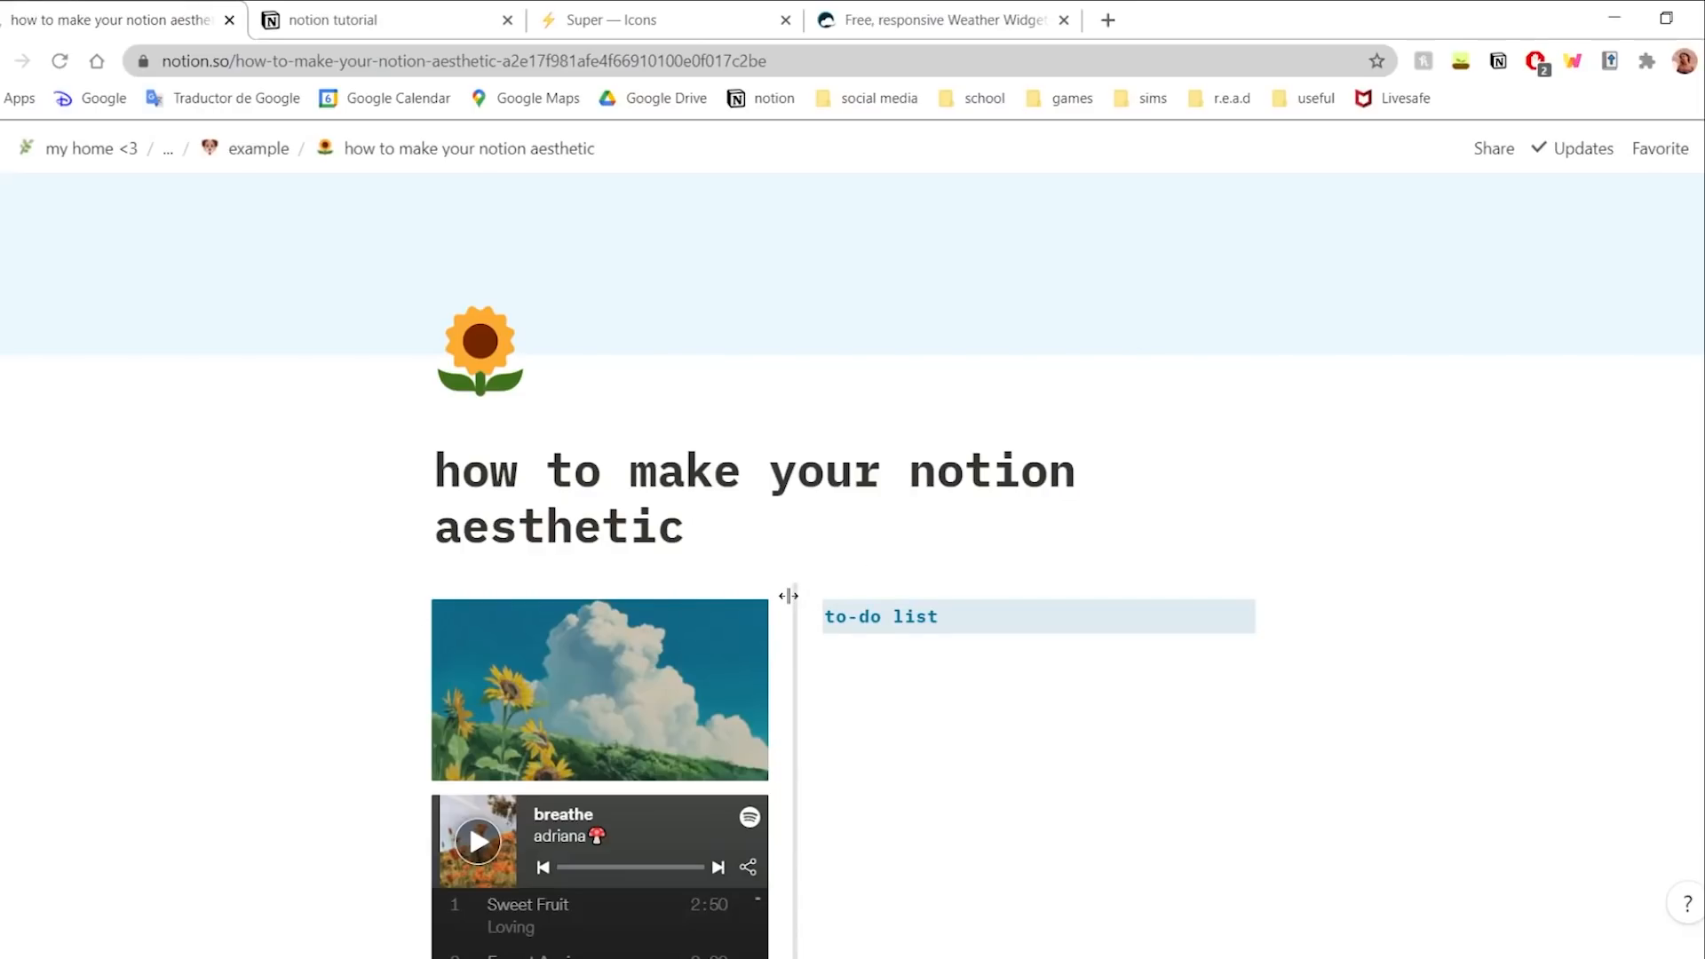
scroll(797, 499, "down", 6)
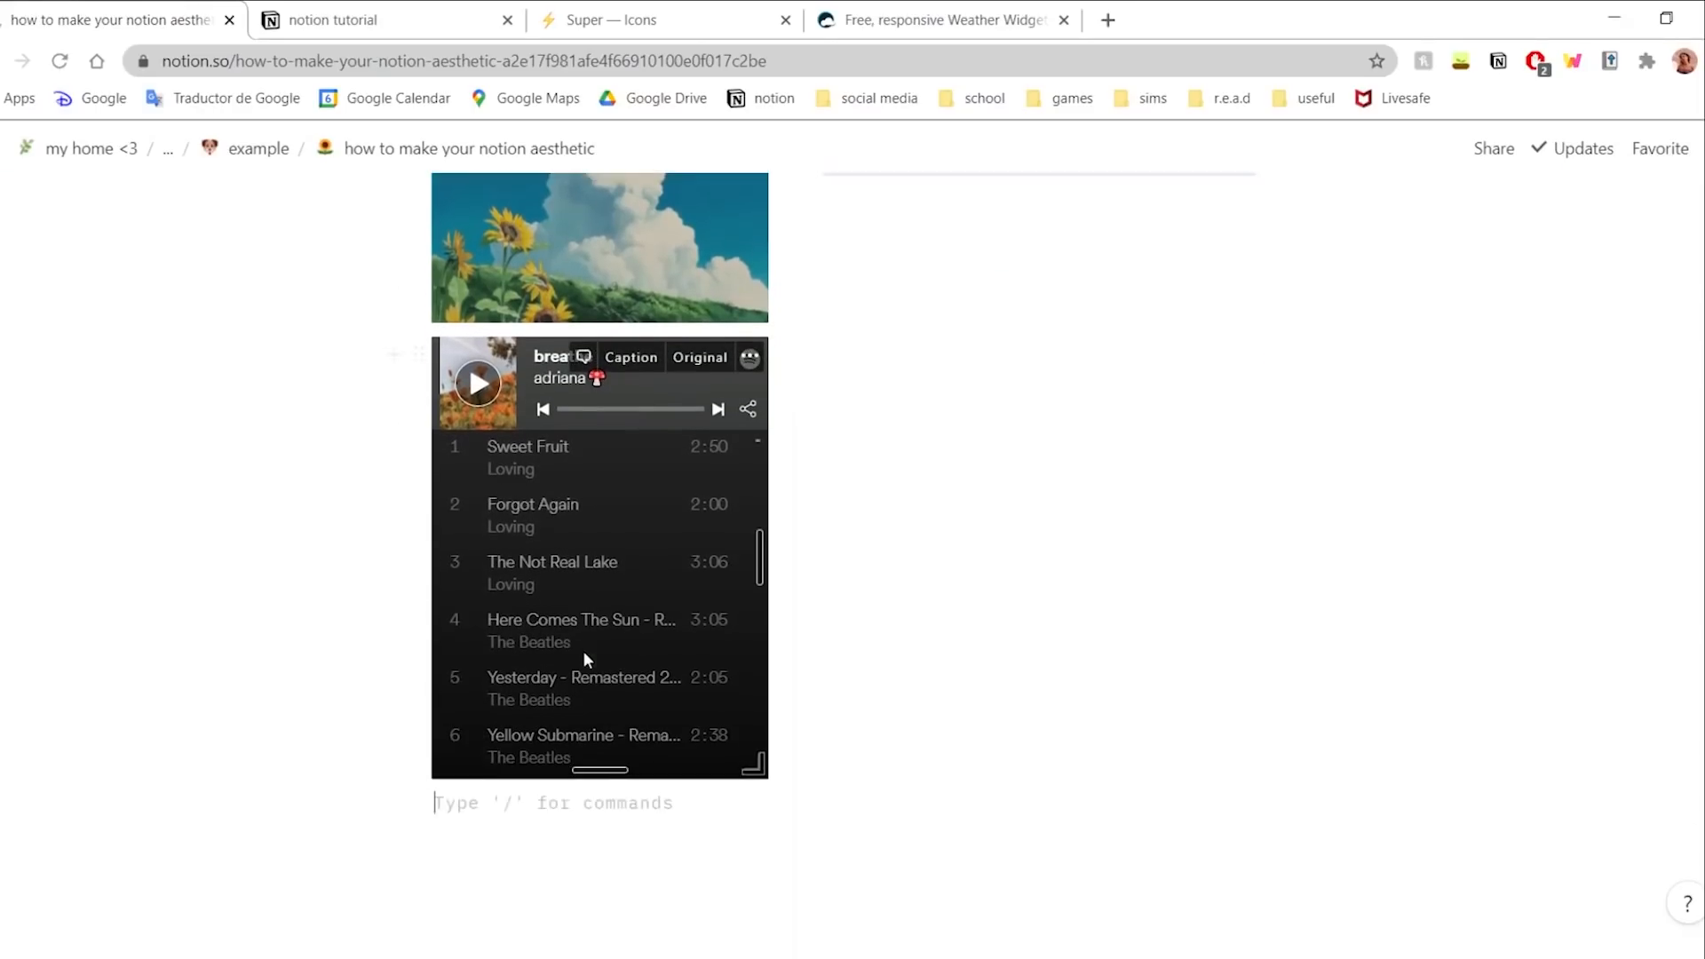
scroll(595, 564, "down", 5)
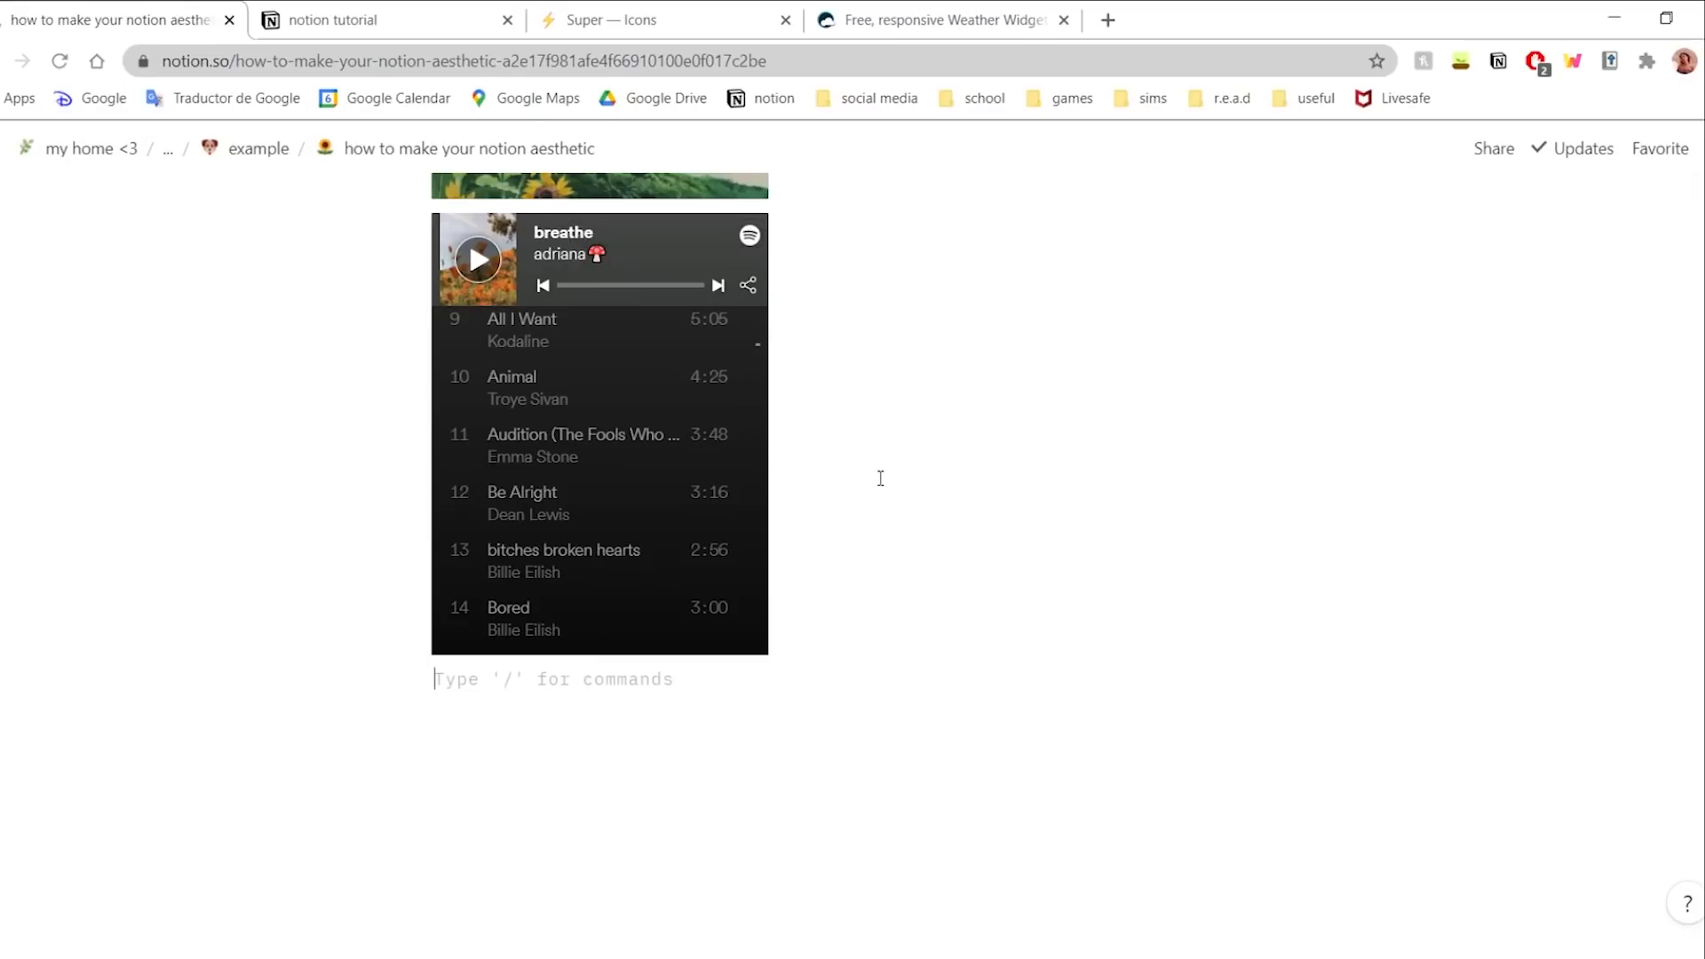
scroll(825, 467, "up", 3)
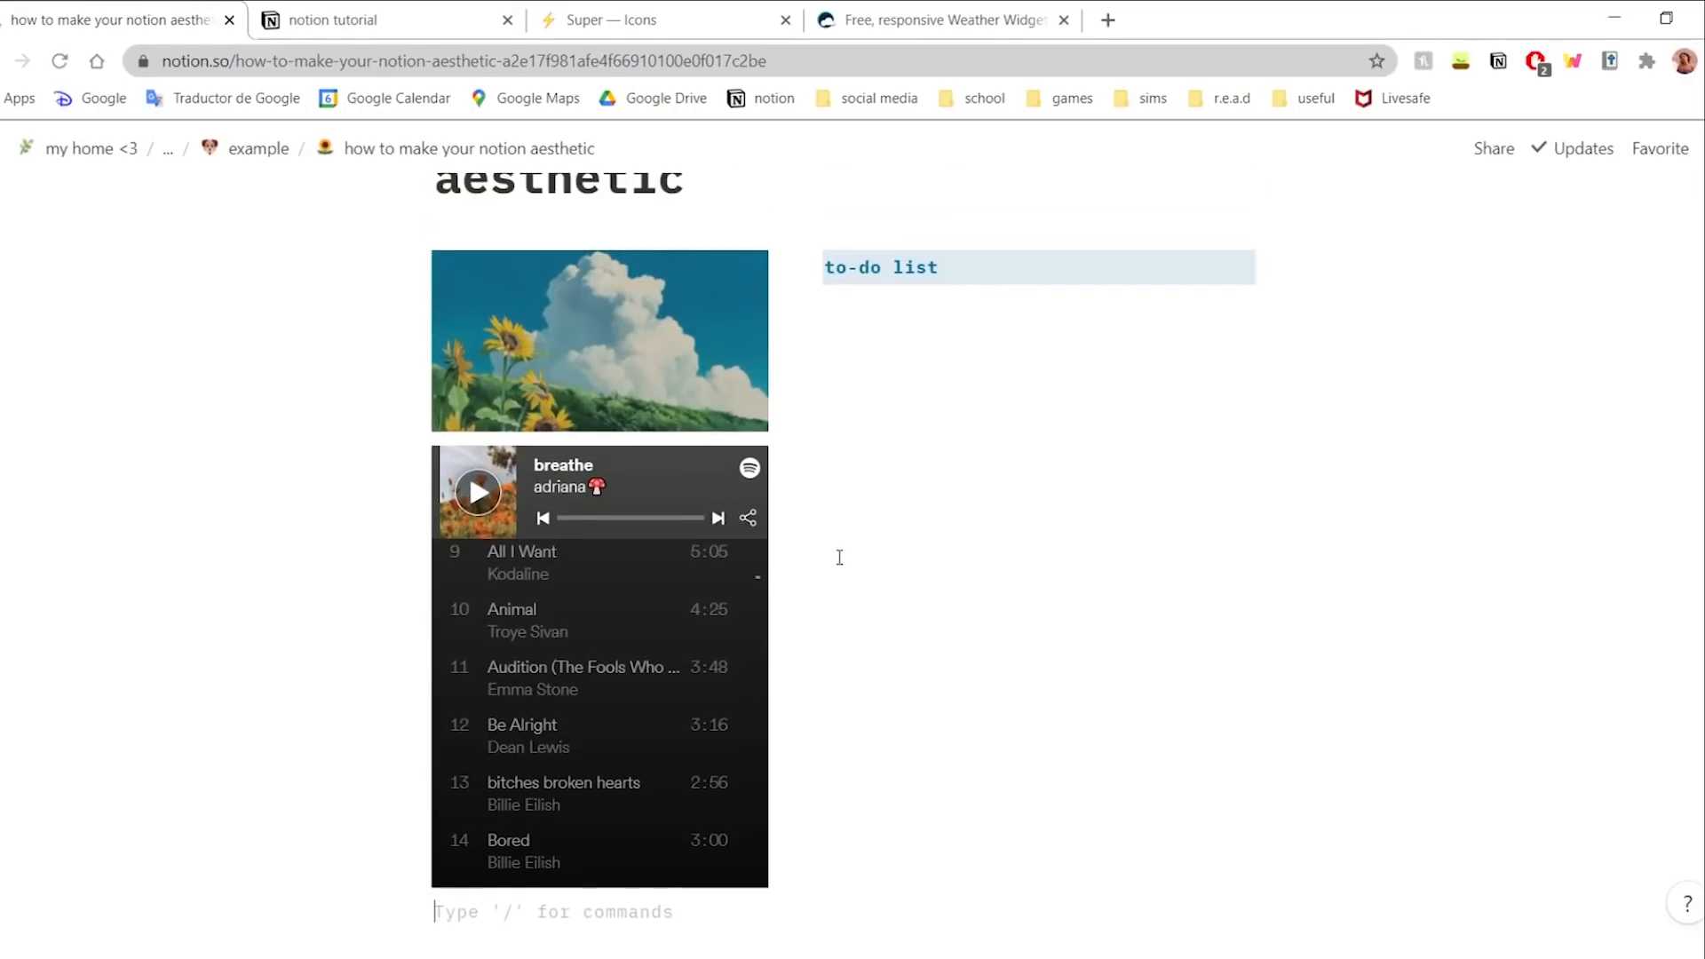
scroll(839, 557, "up", 5)
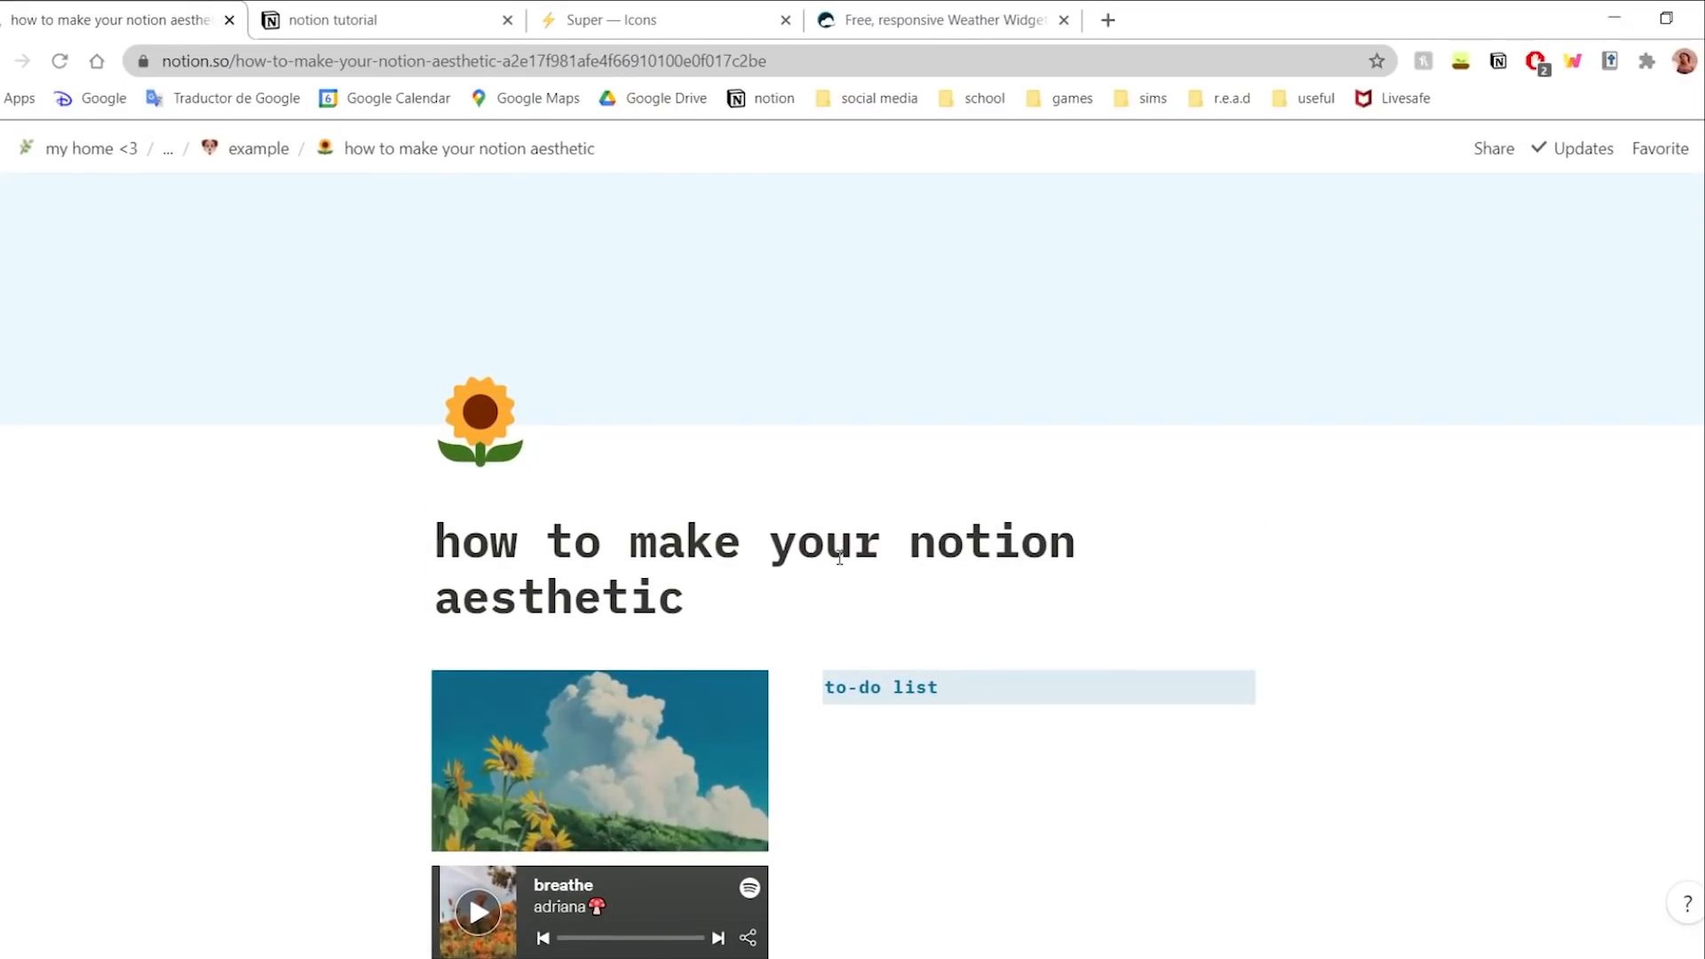
scroll(839, 557, "down", 8)
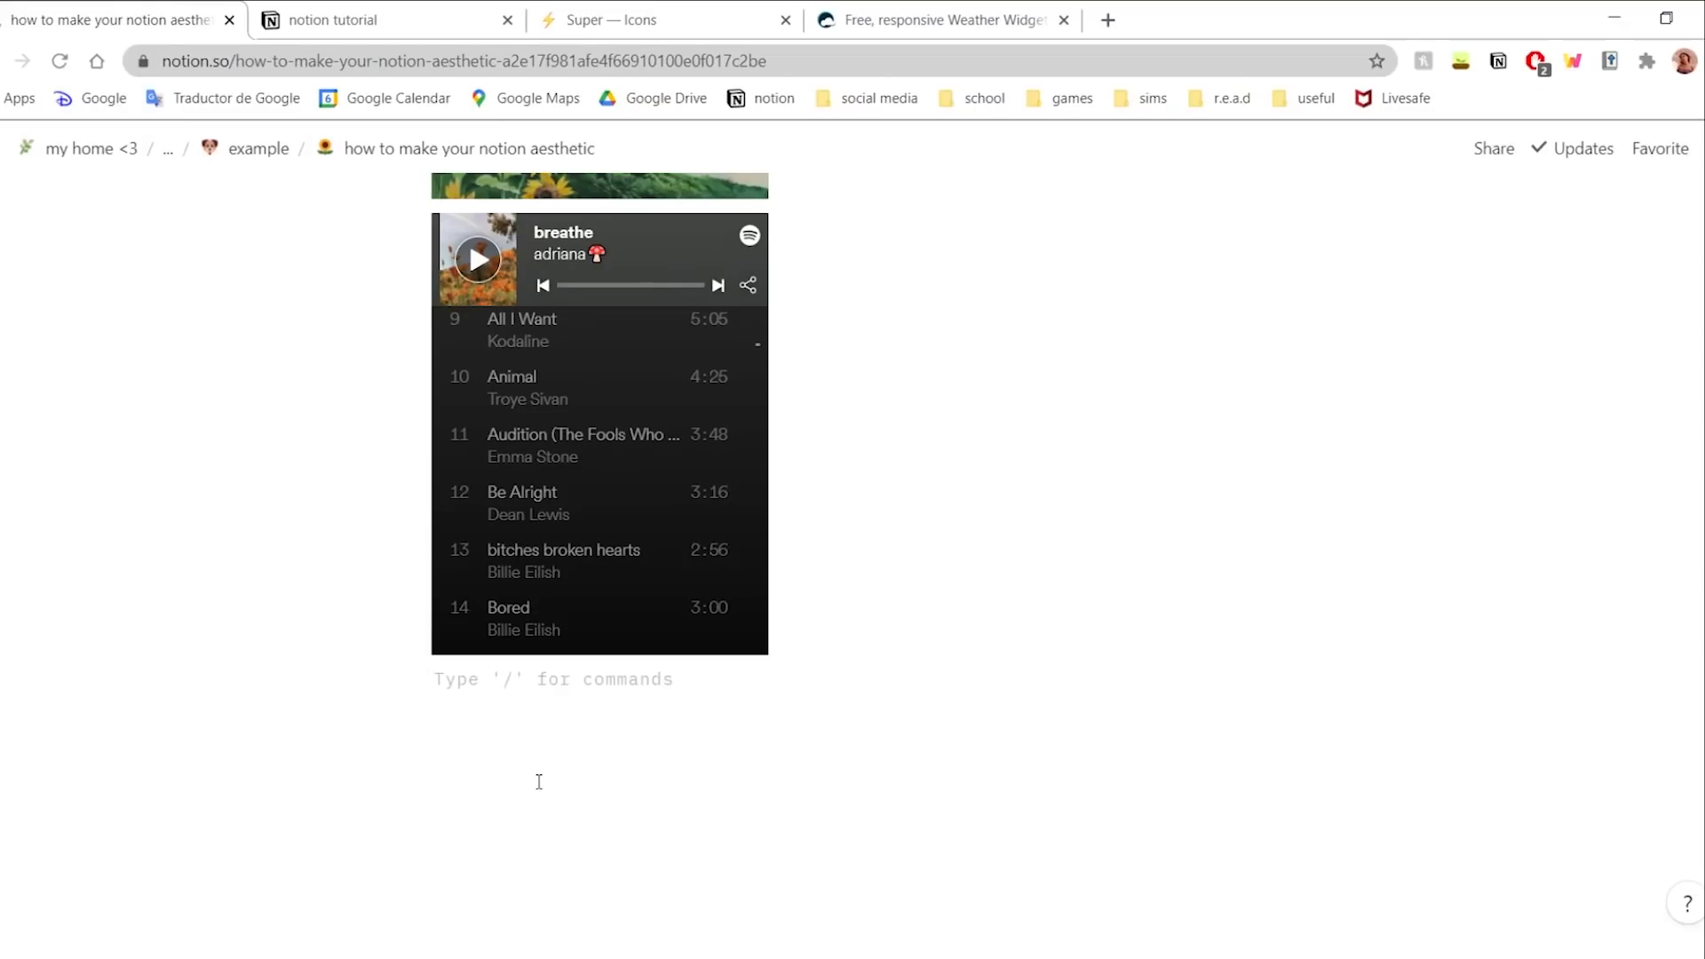
scroll(539, 782, "up", 5)
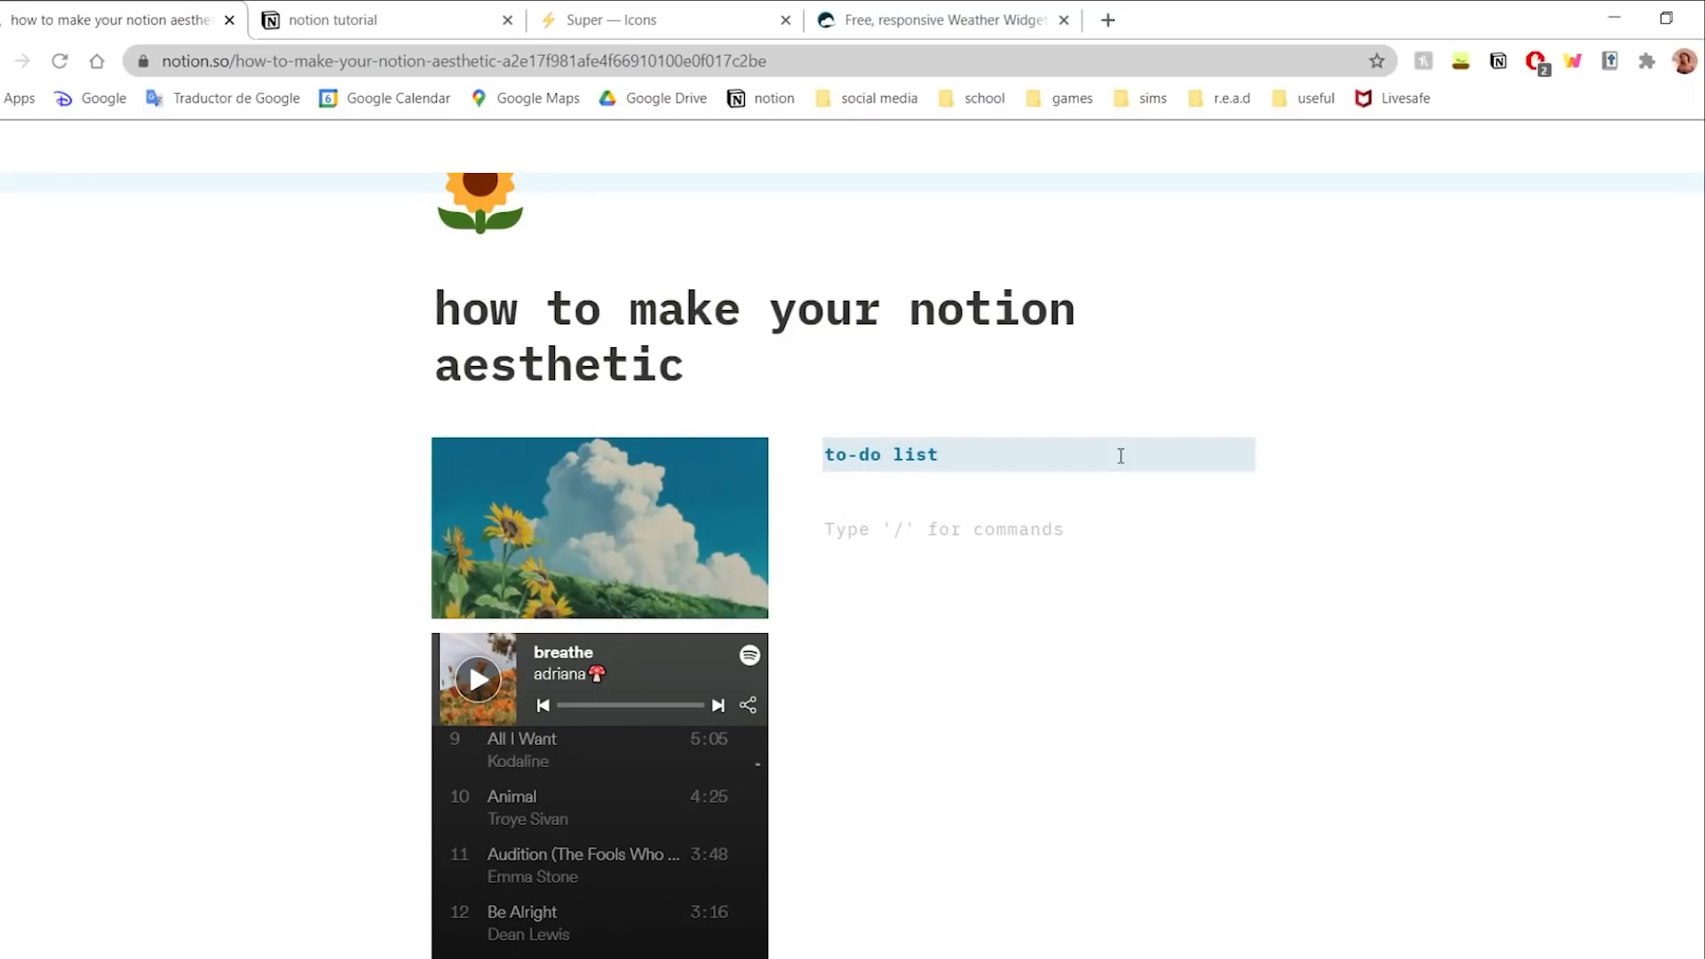
type("/")
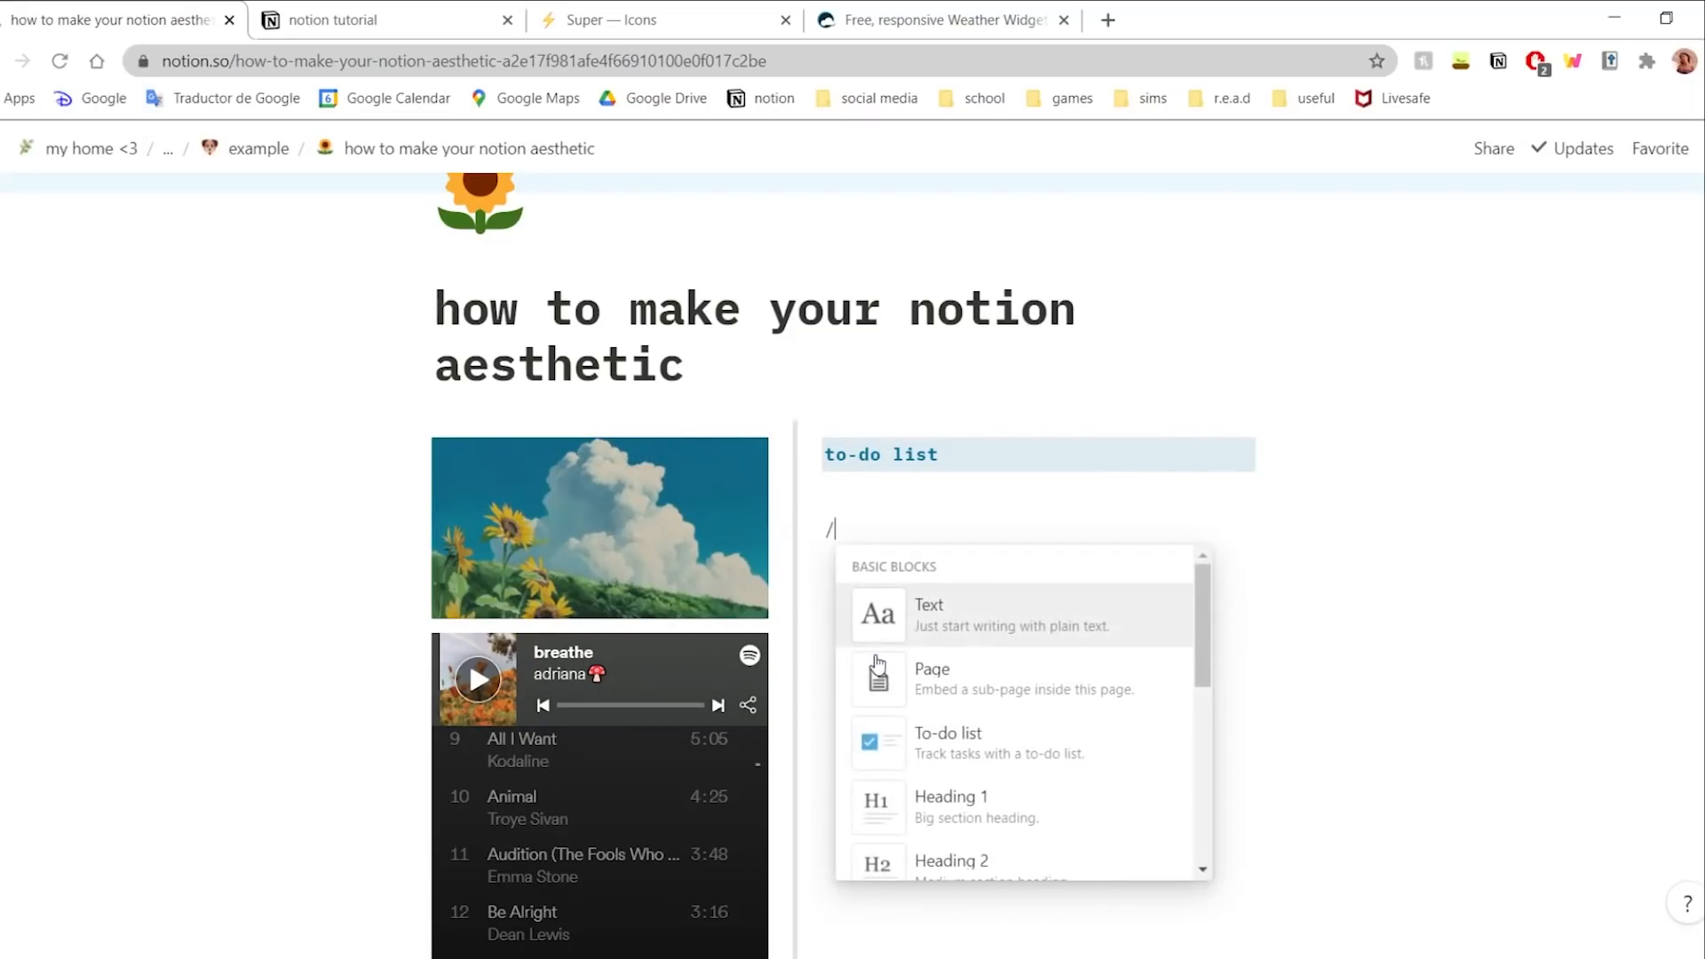
scroll(924, 741, "down", 5)
scroll(924, 742, "down", 10)
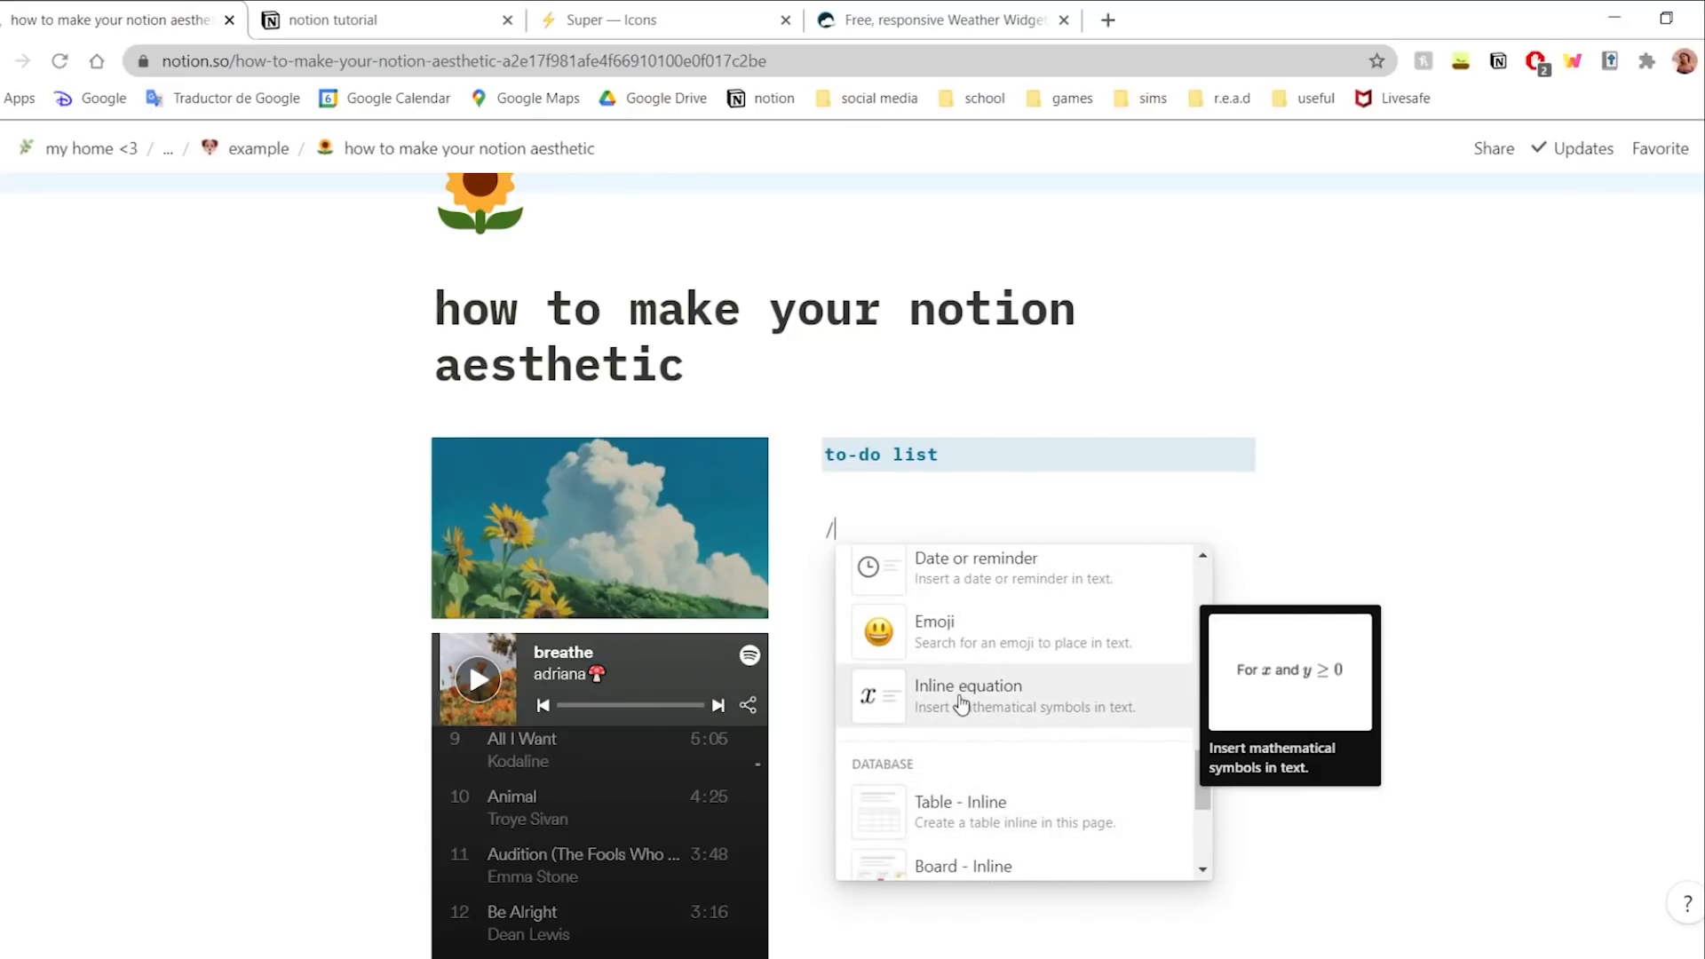
left_click(962, 697)
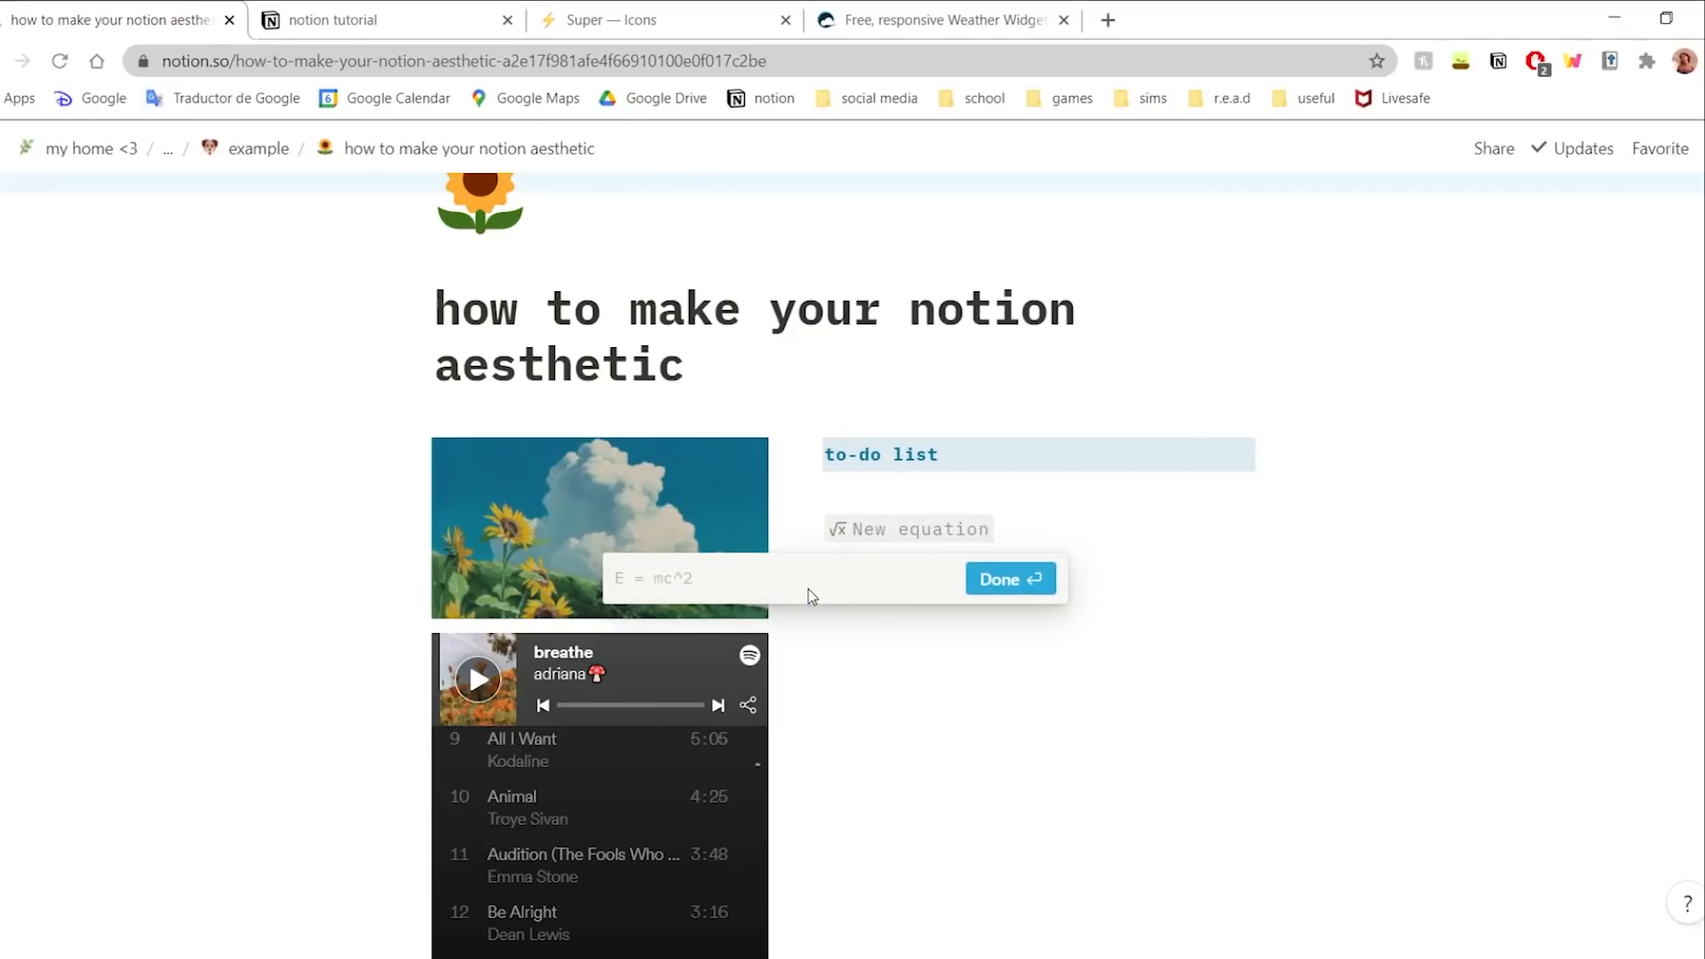
key("Escape")
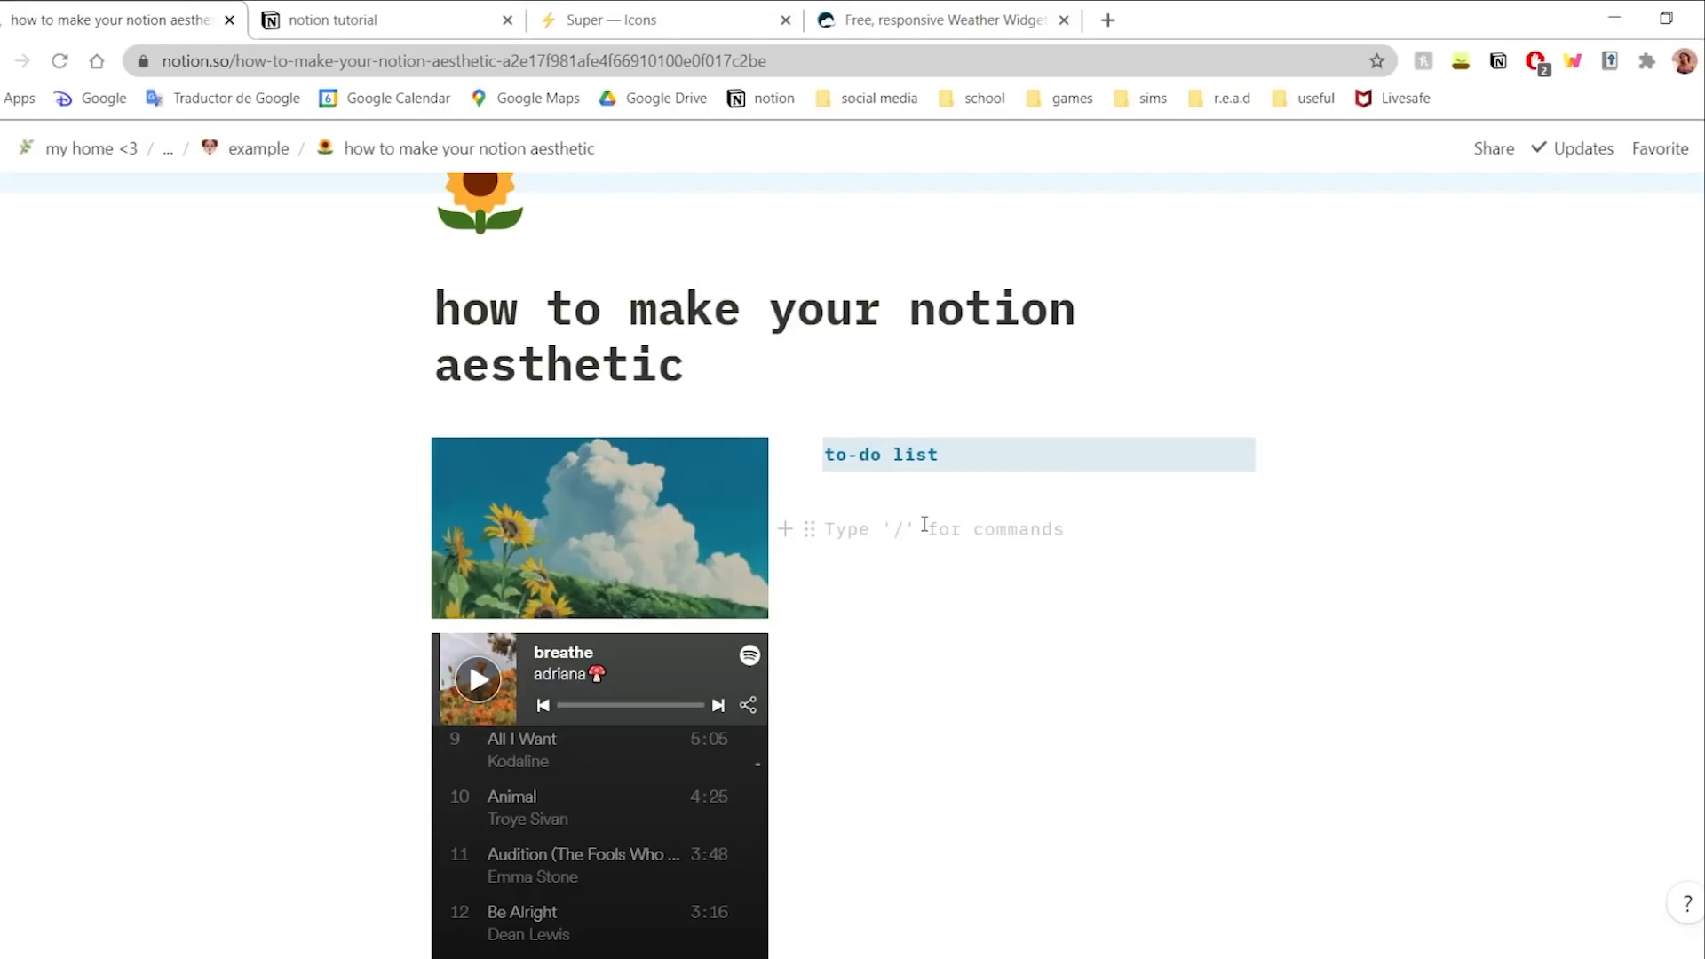
- Add the inline equation $$\color{blue}hello$$ on the empty line below the to-do list heading
type("$$")
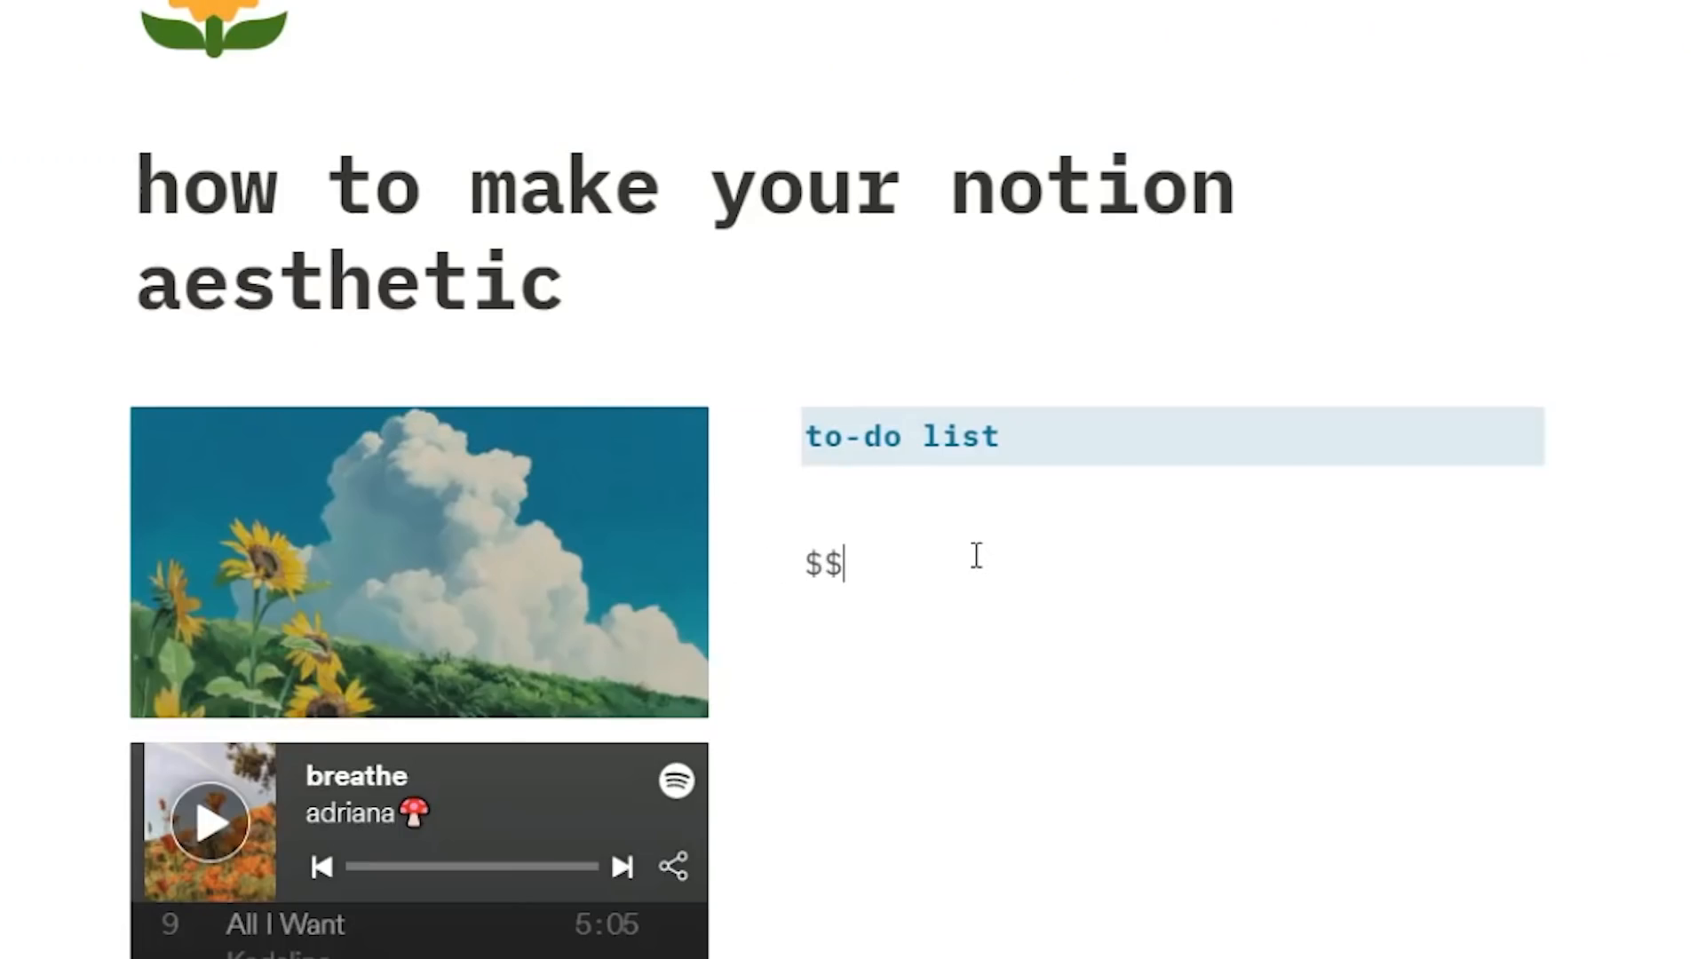
type("\\color{blue")
key("BackSpace")
key("BackSpace")
key("BackSpace")
key("BackSpace")
type("blue")
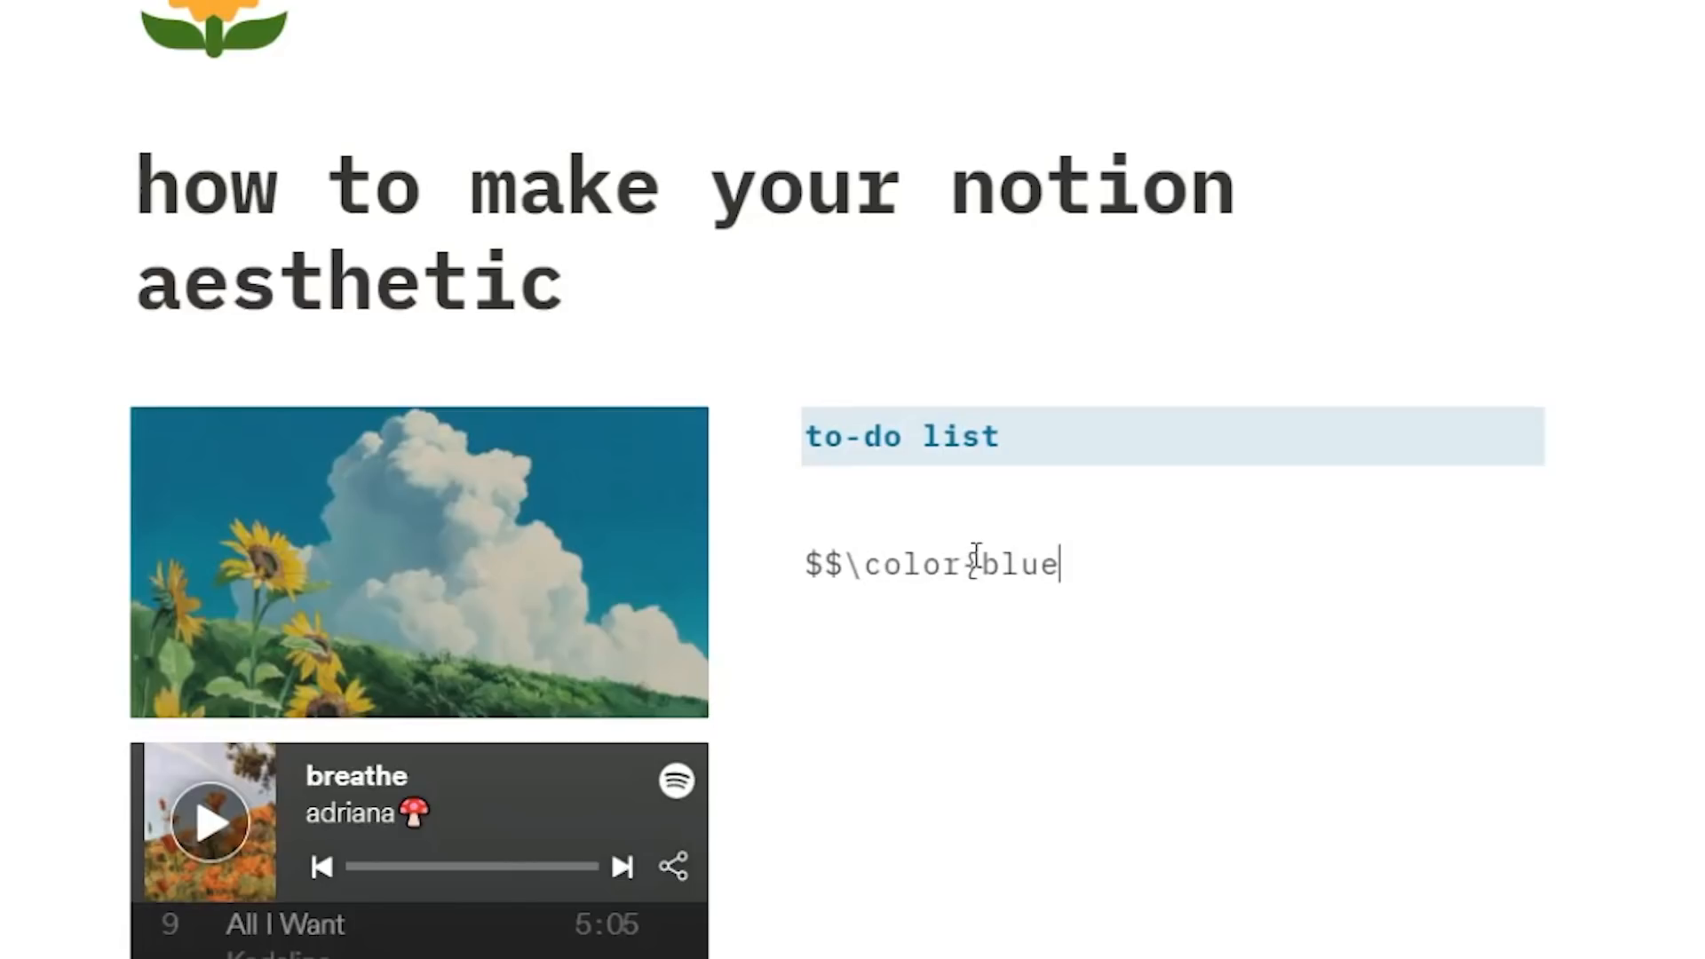
type("}hello")
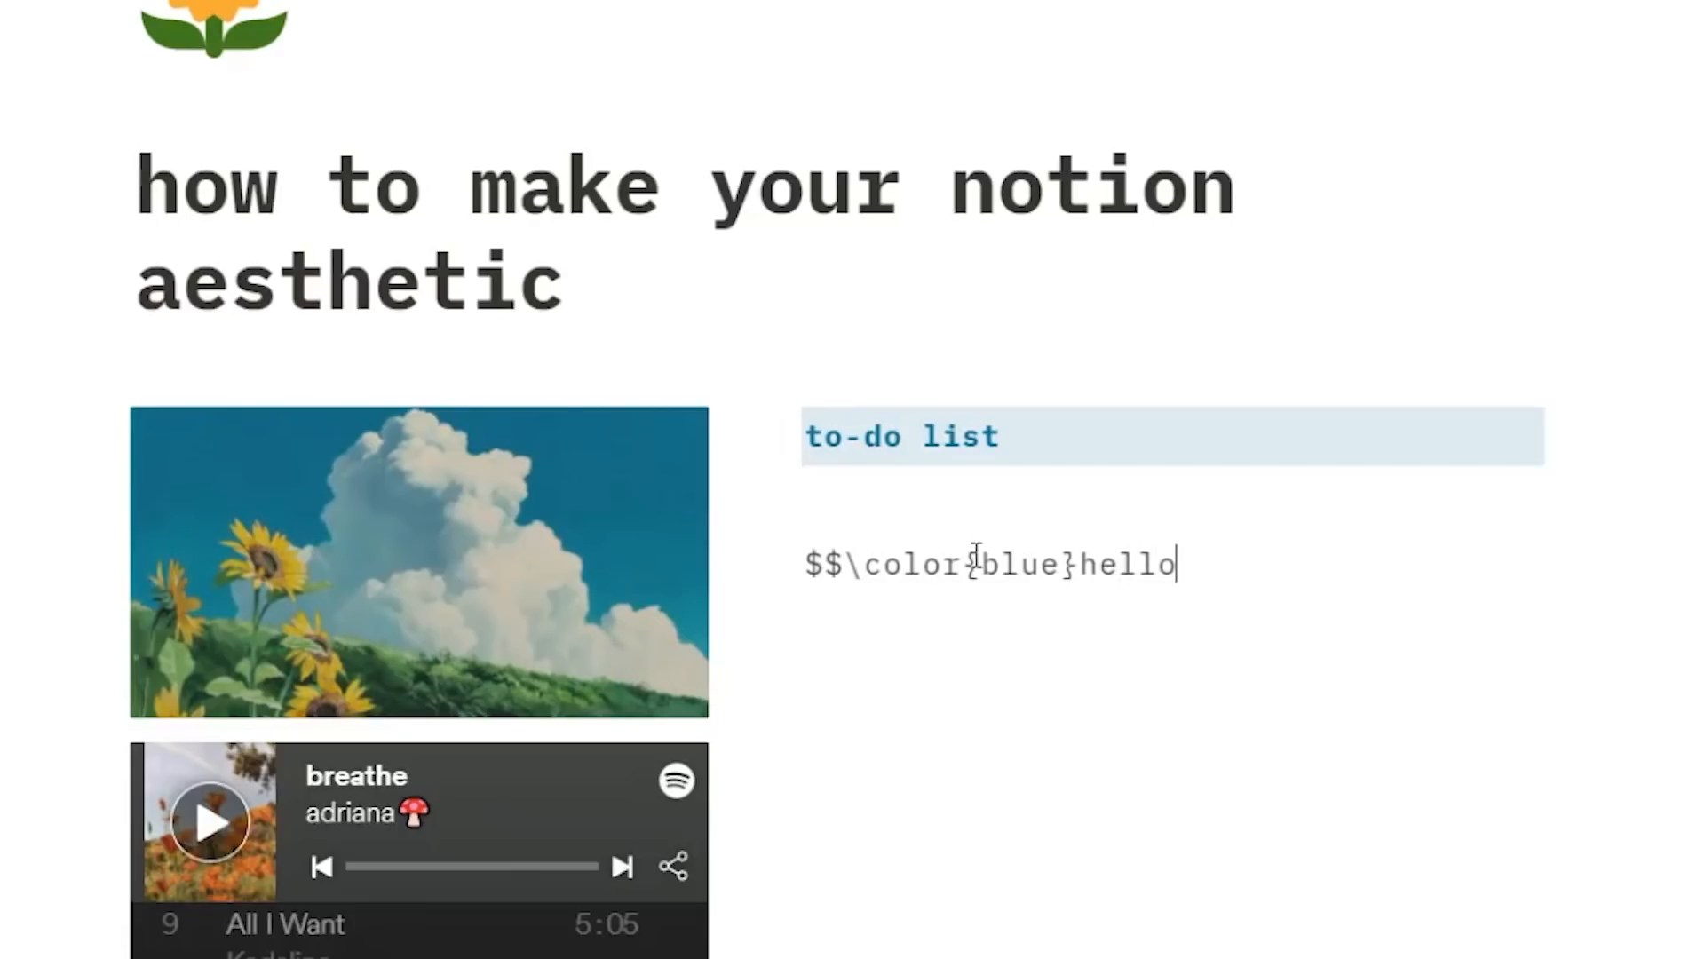
type("$$")
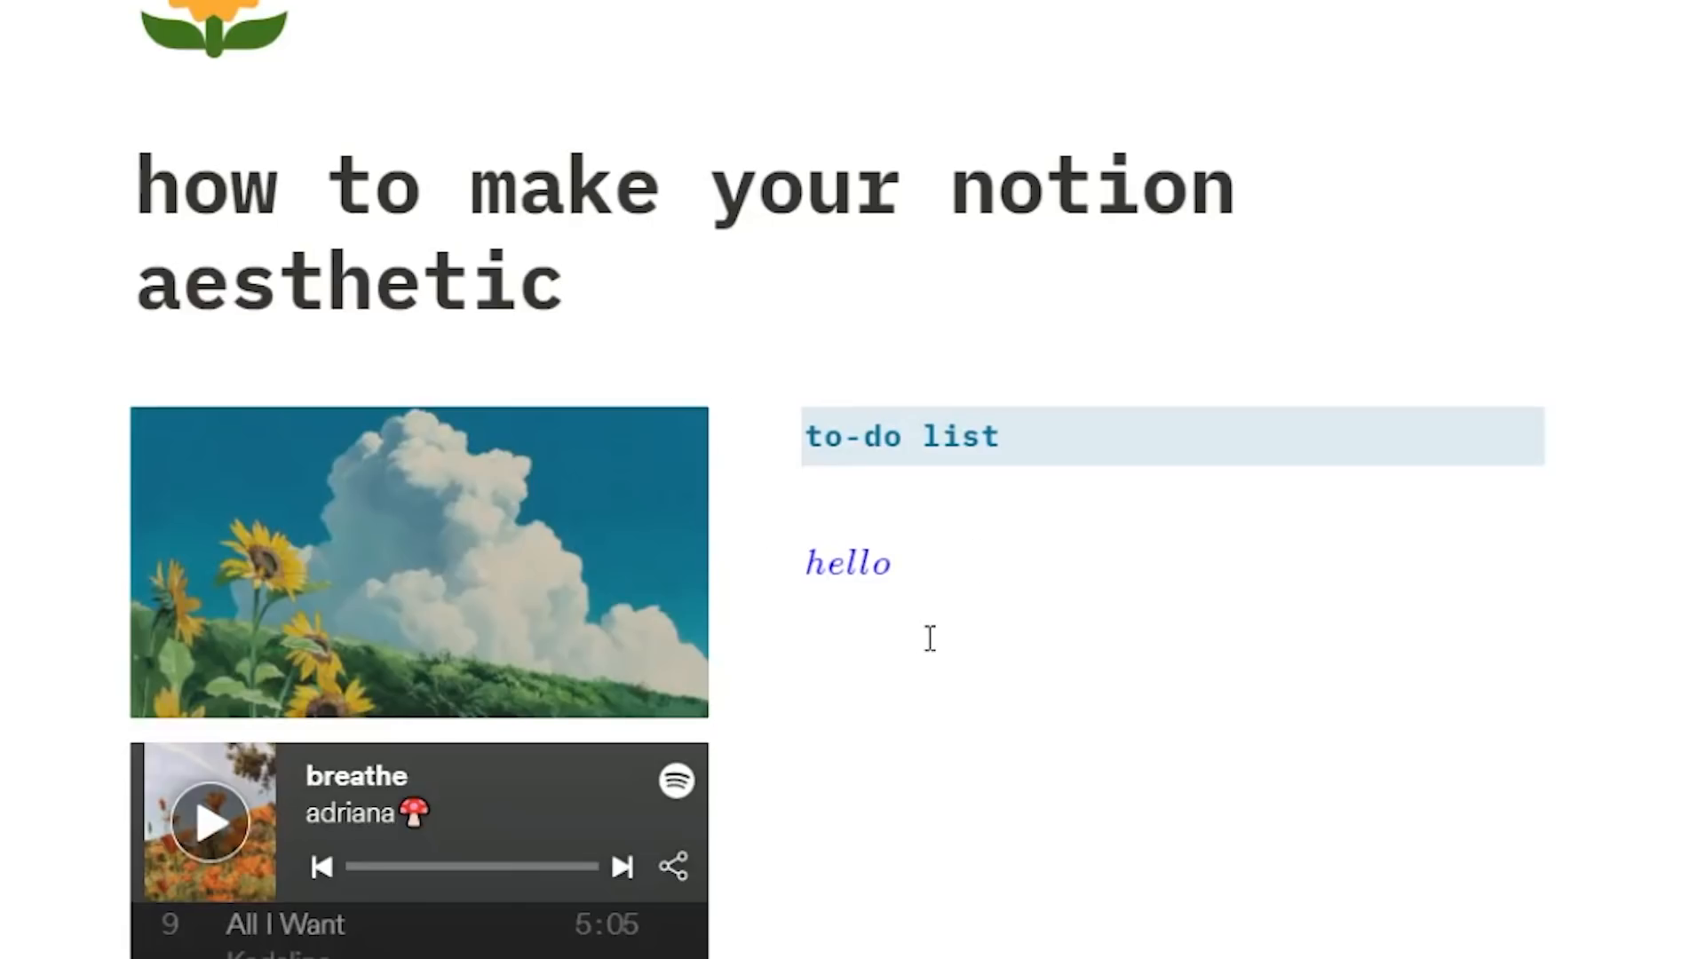
left_click(774, 563)
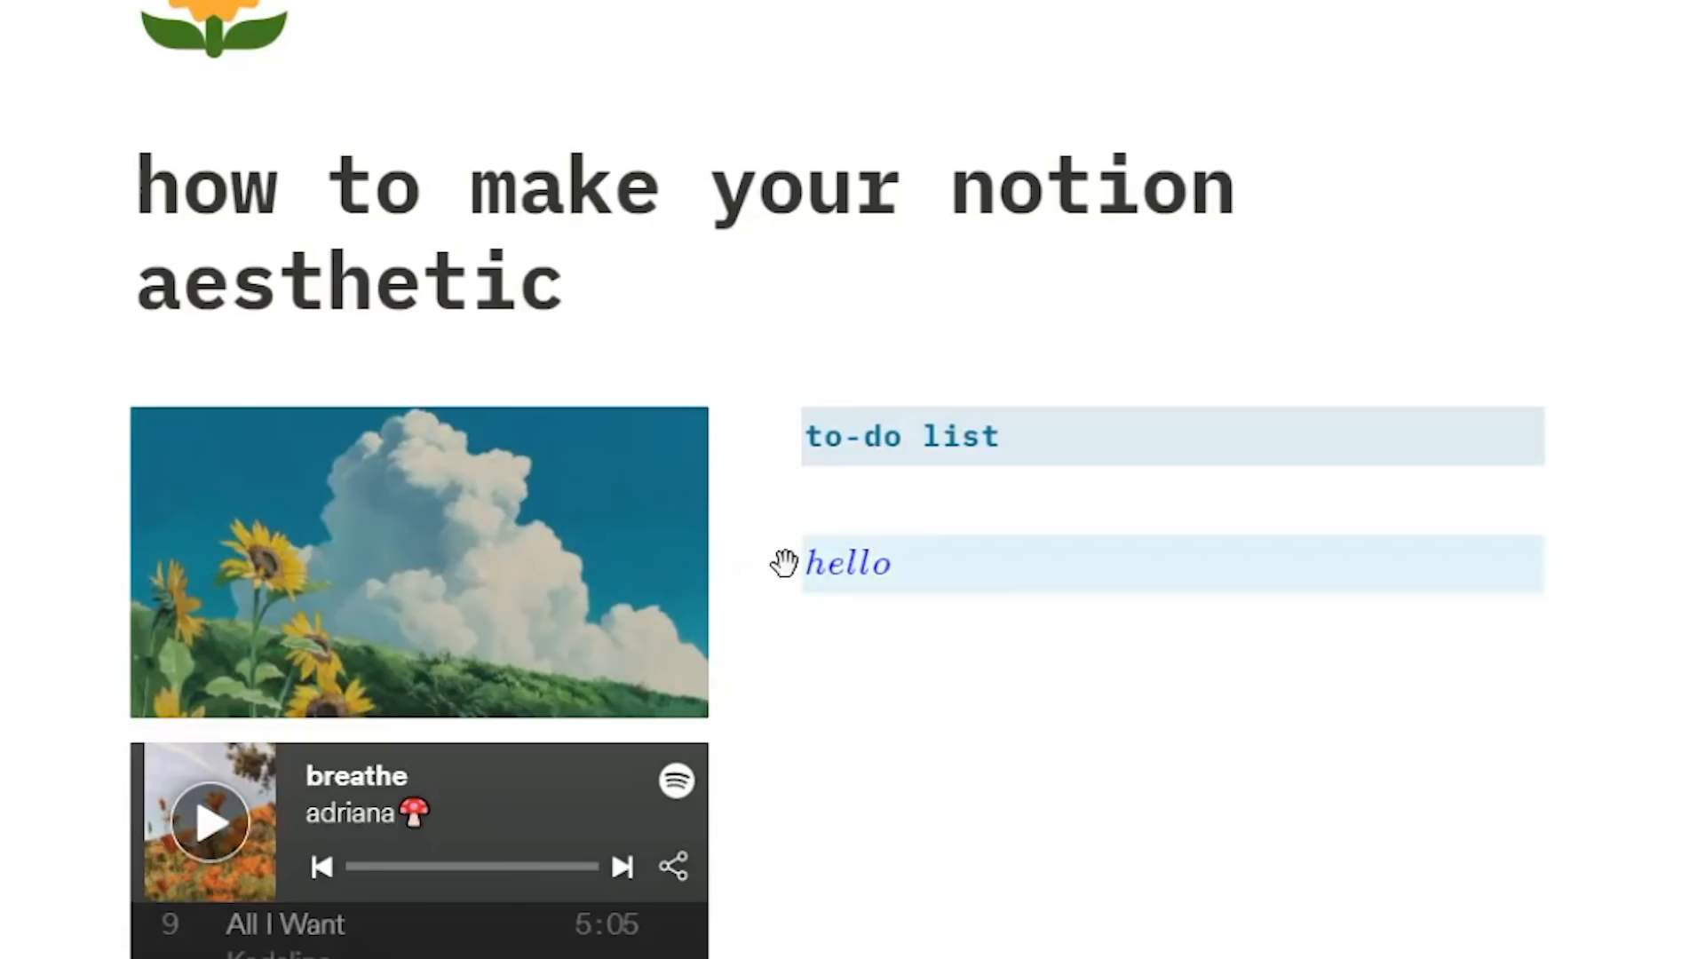
- Add the inline equation $$\colorbox{#f1eee5}{hello}$$ on a new line below the blue hello
left_click(893, 635)
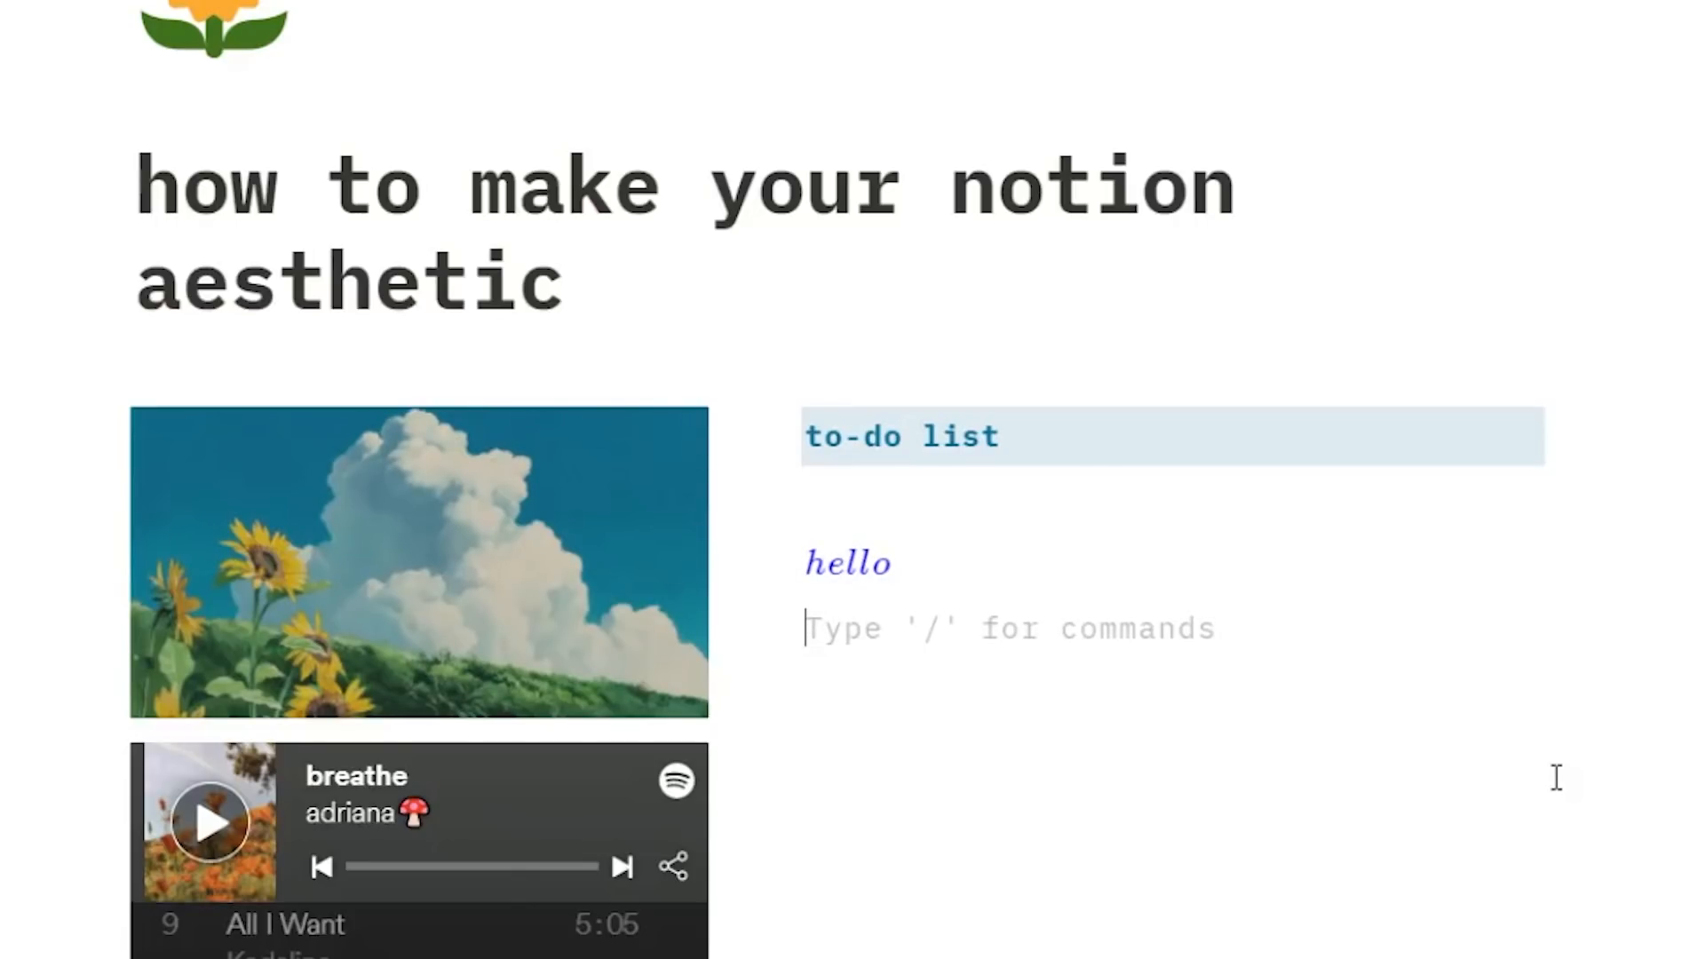
type("$")
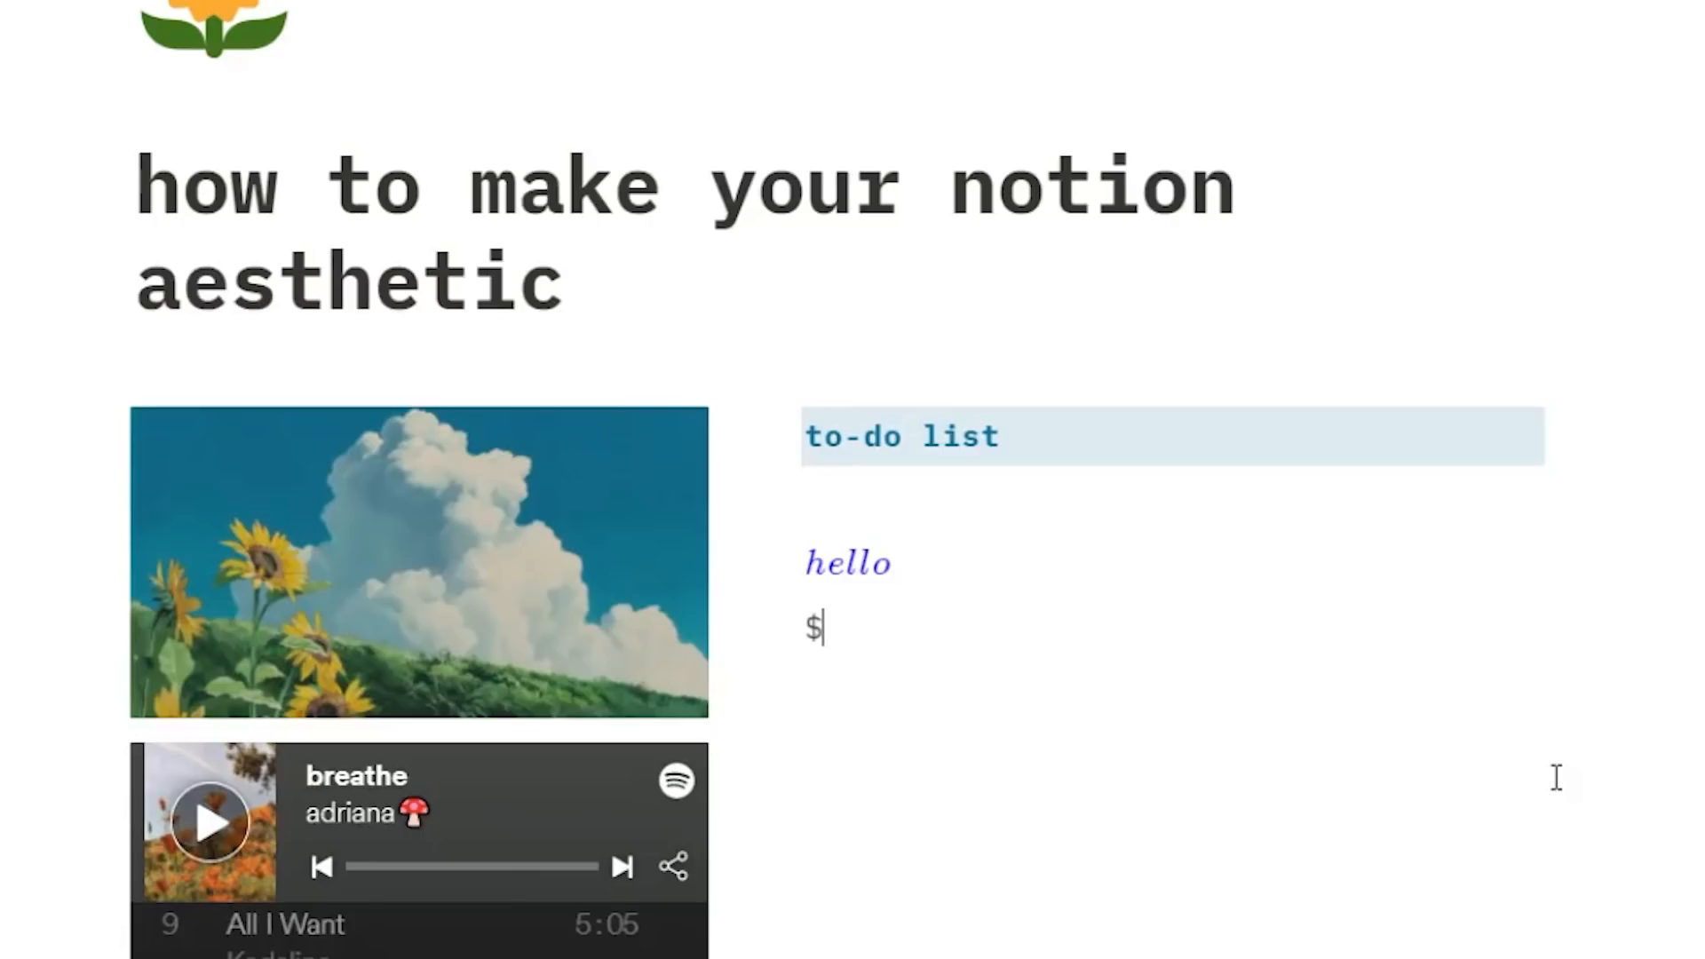
type("$\\colorbox")
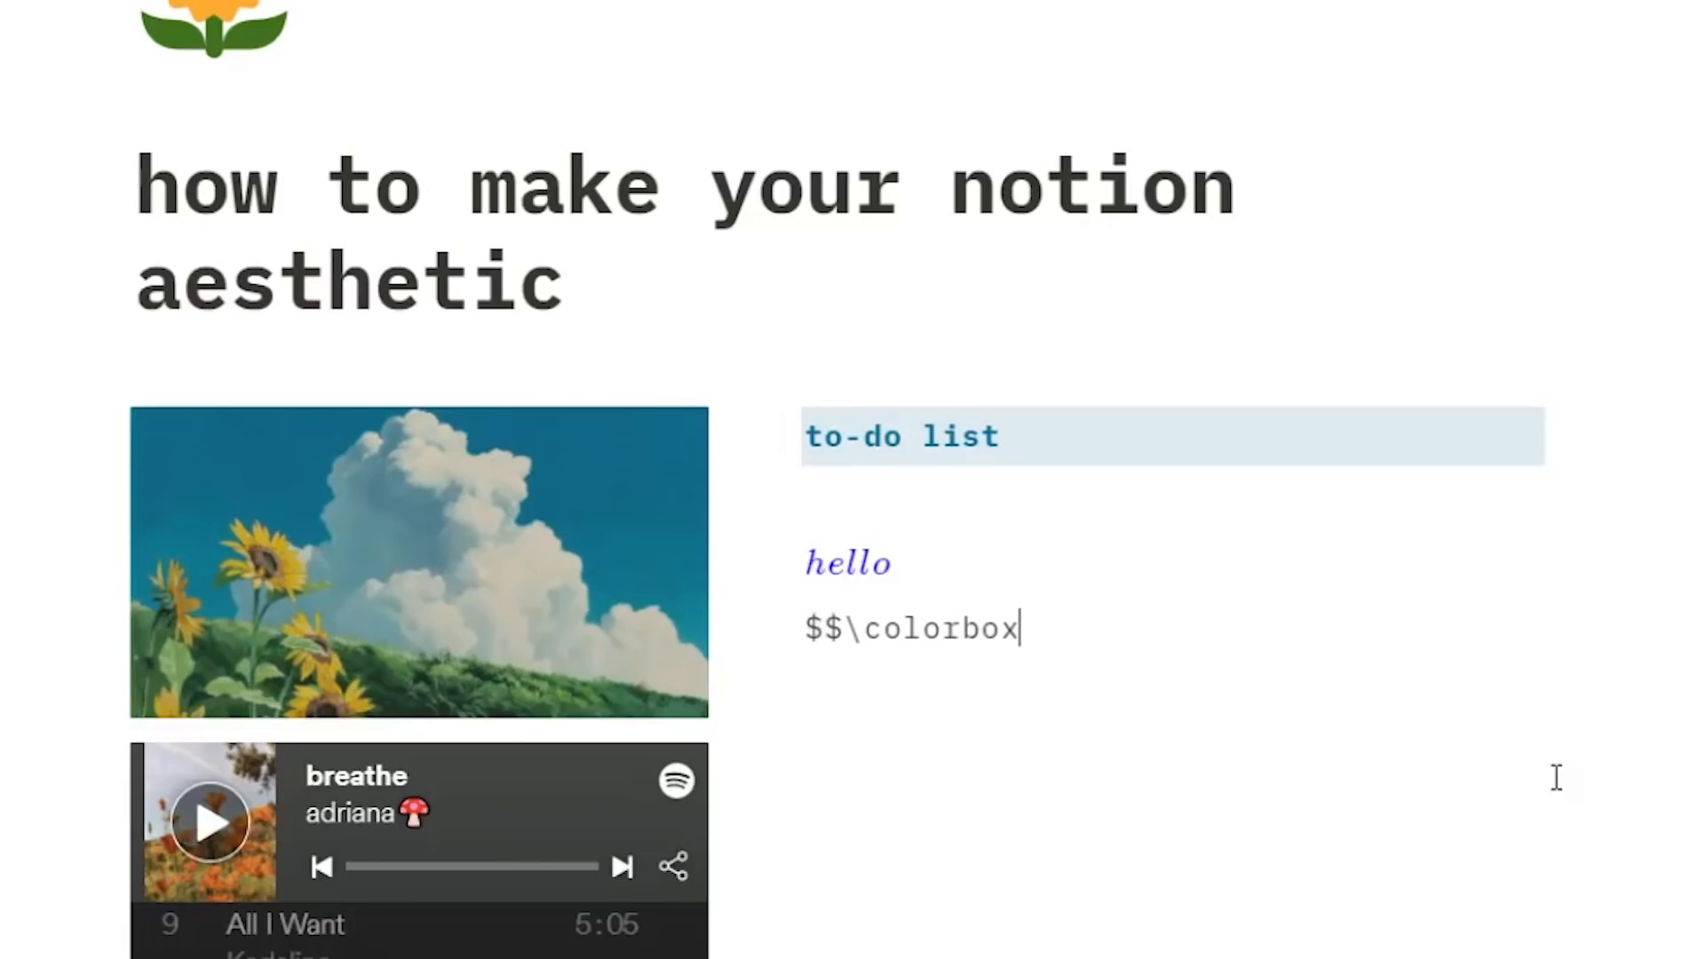
type("{hello")
key("BackSpace")
key("BackSpace")
key("BackSpace")
key("BackSpace")
key("BackSpace")
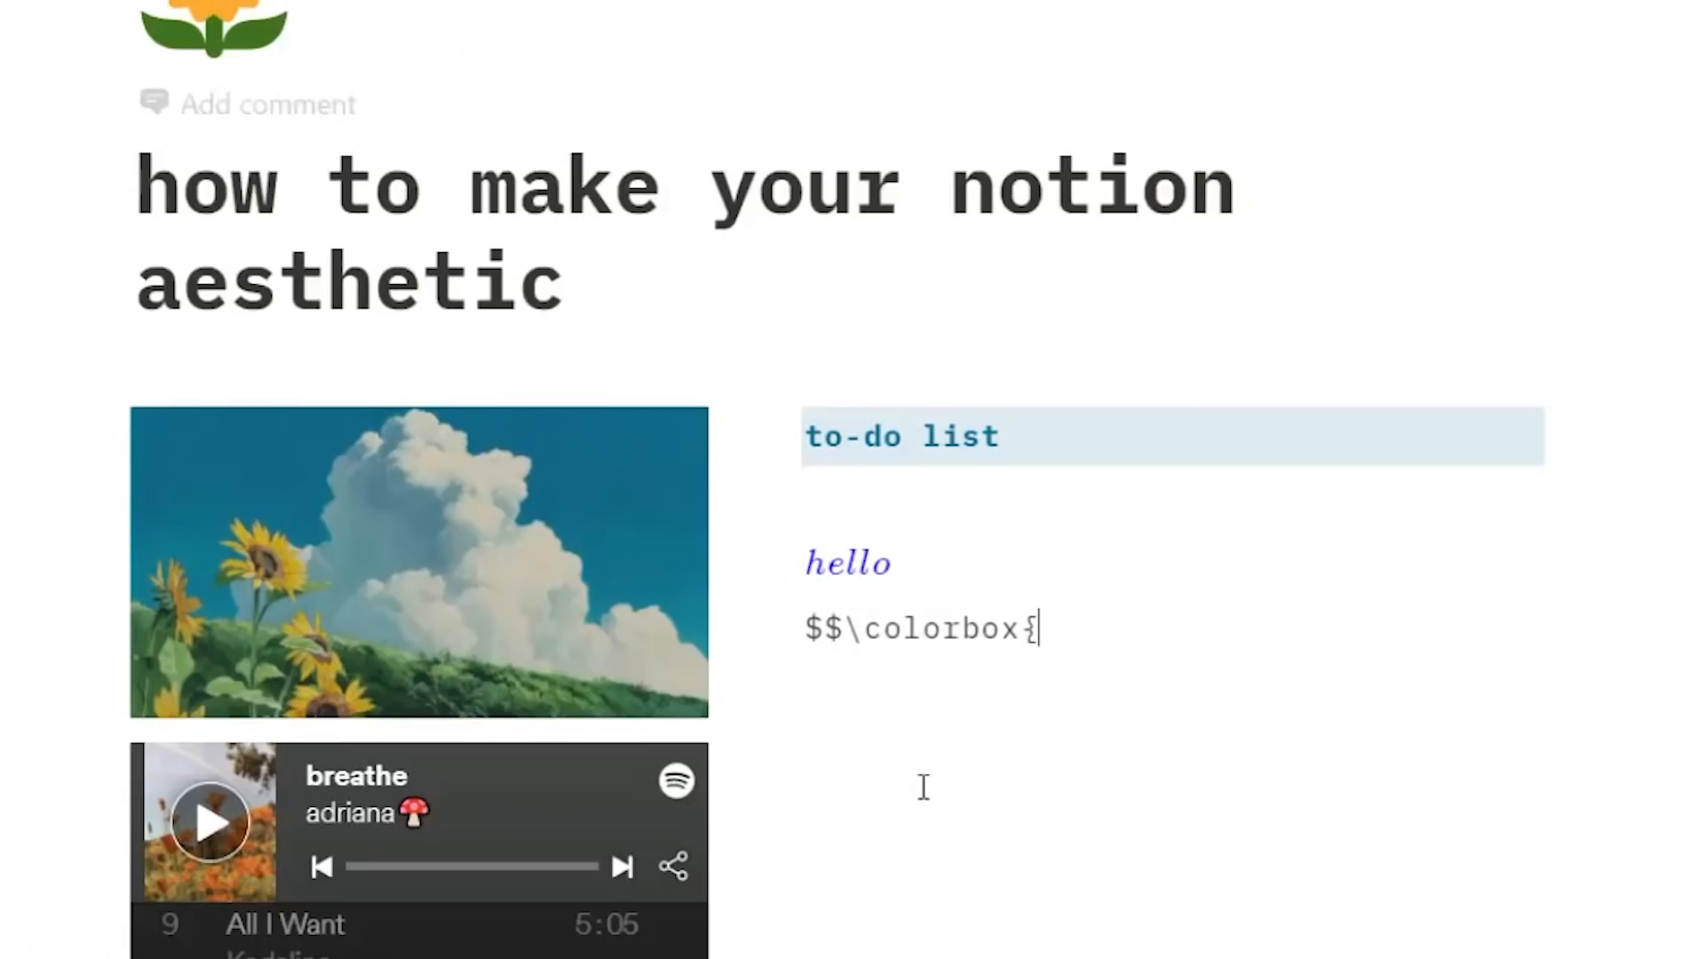
type("#f1eee5")
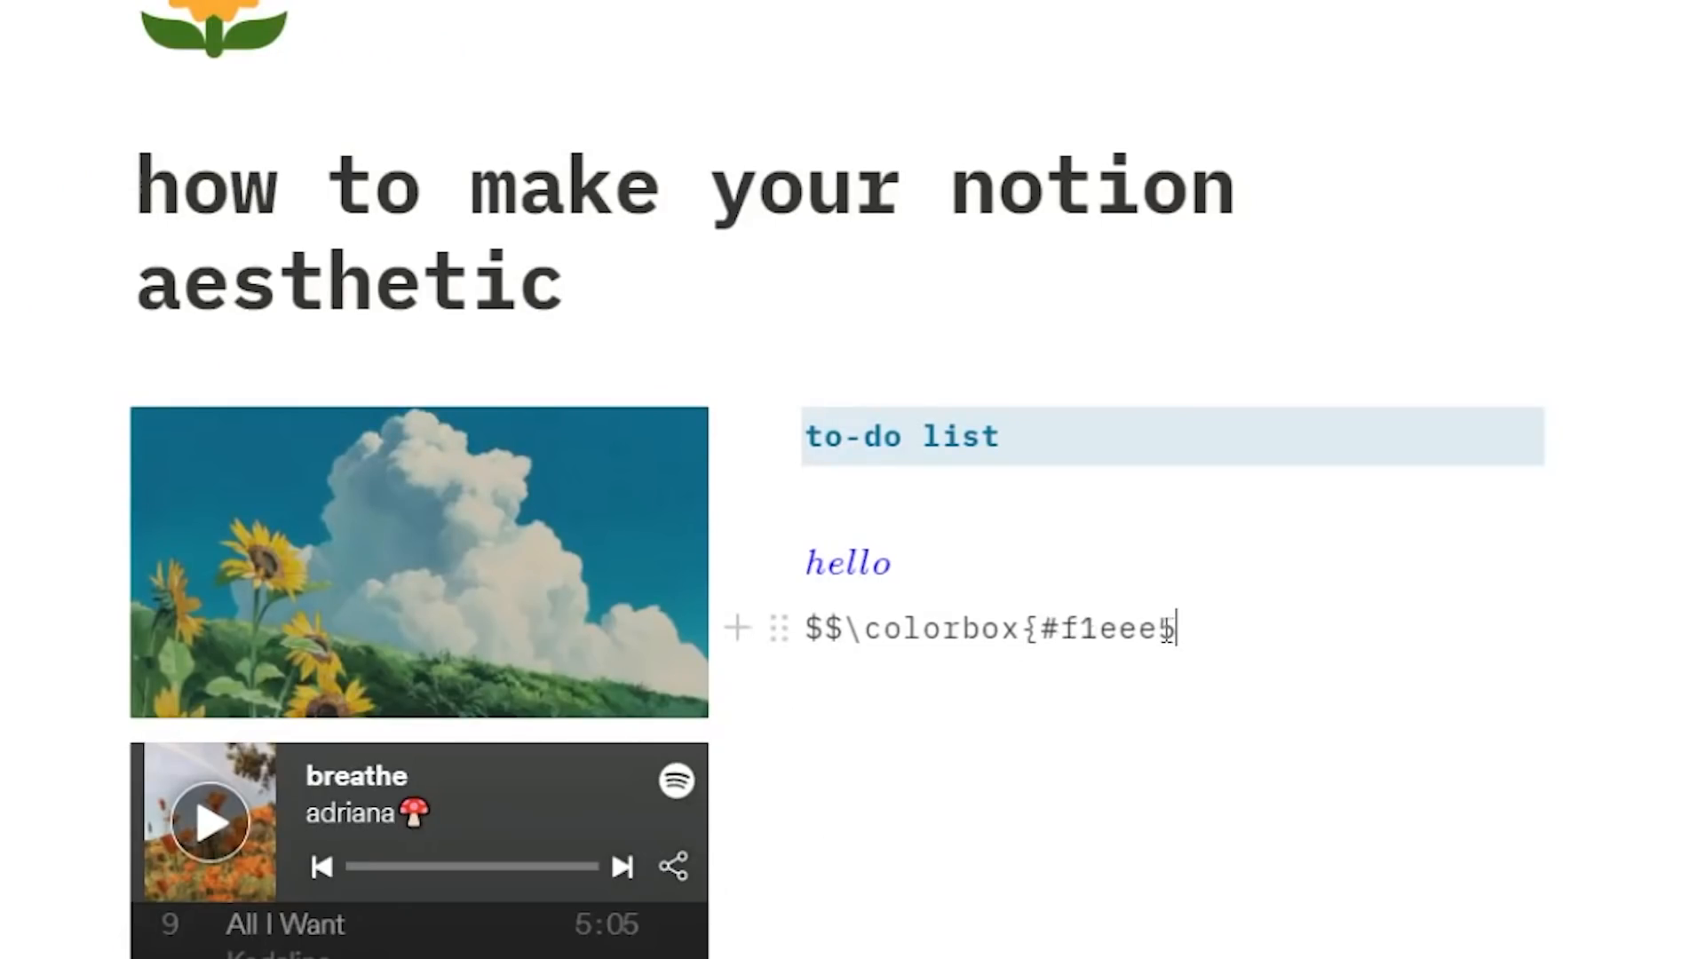
type("}{hello}")
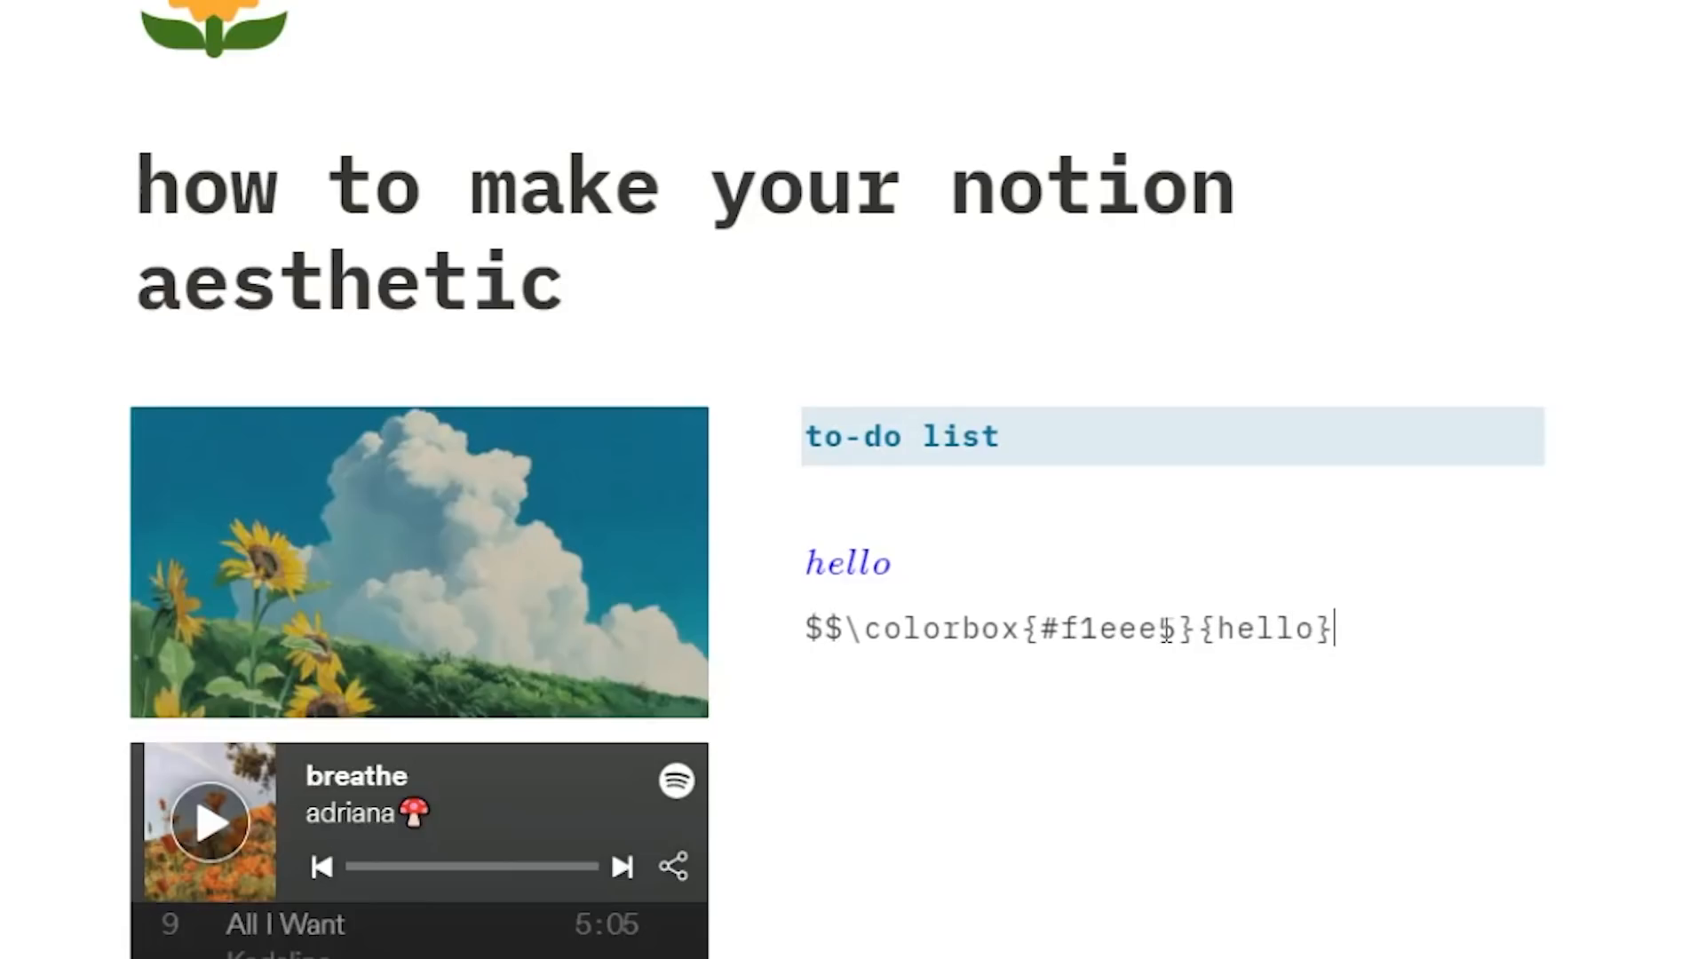
type("$$")
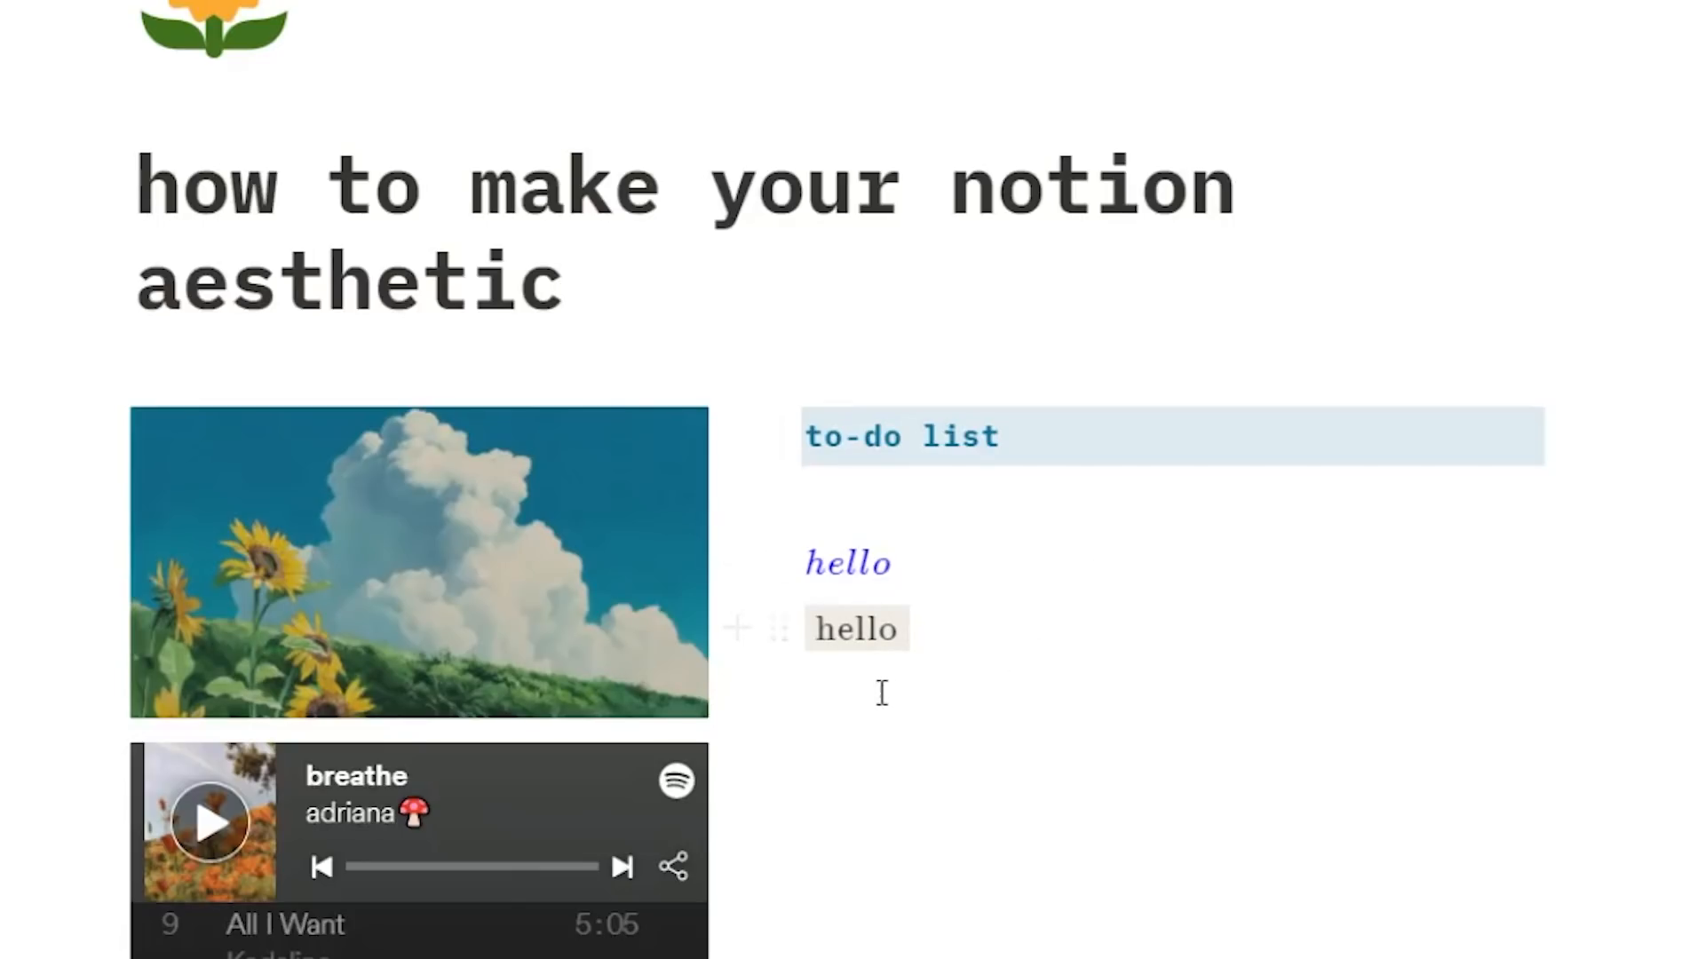
left_click(826, 634)
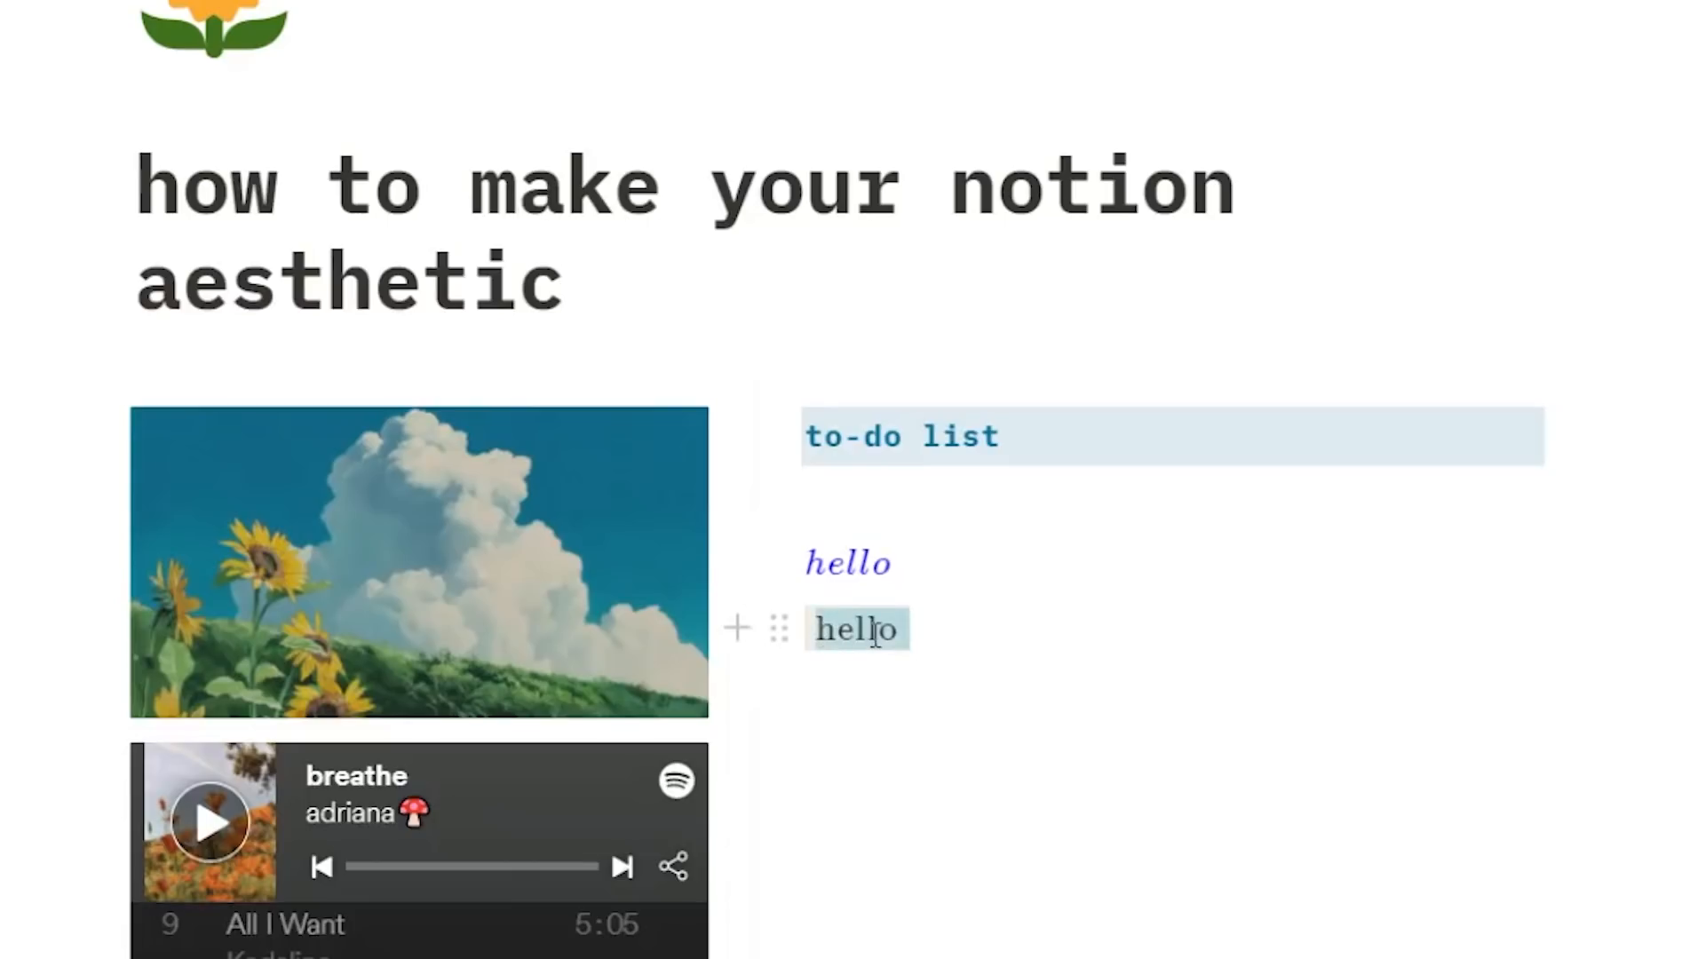
left_click(992, 890)
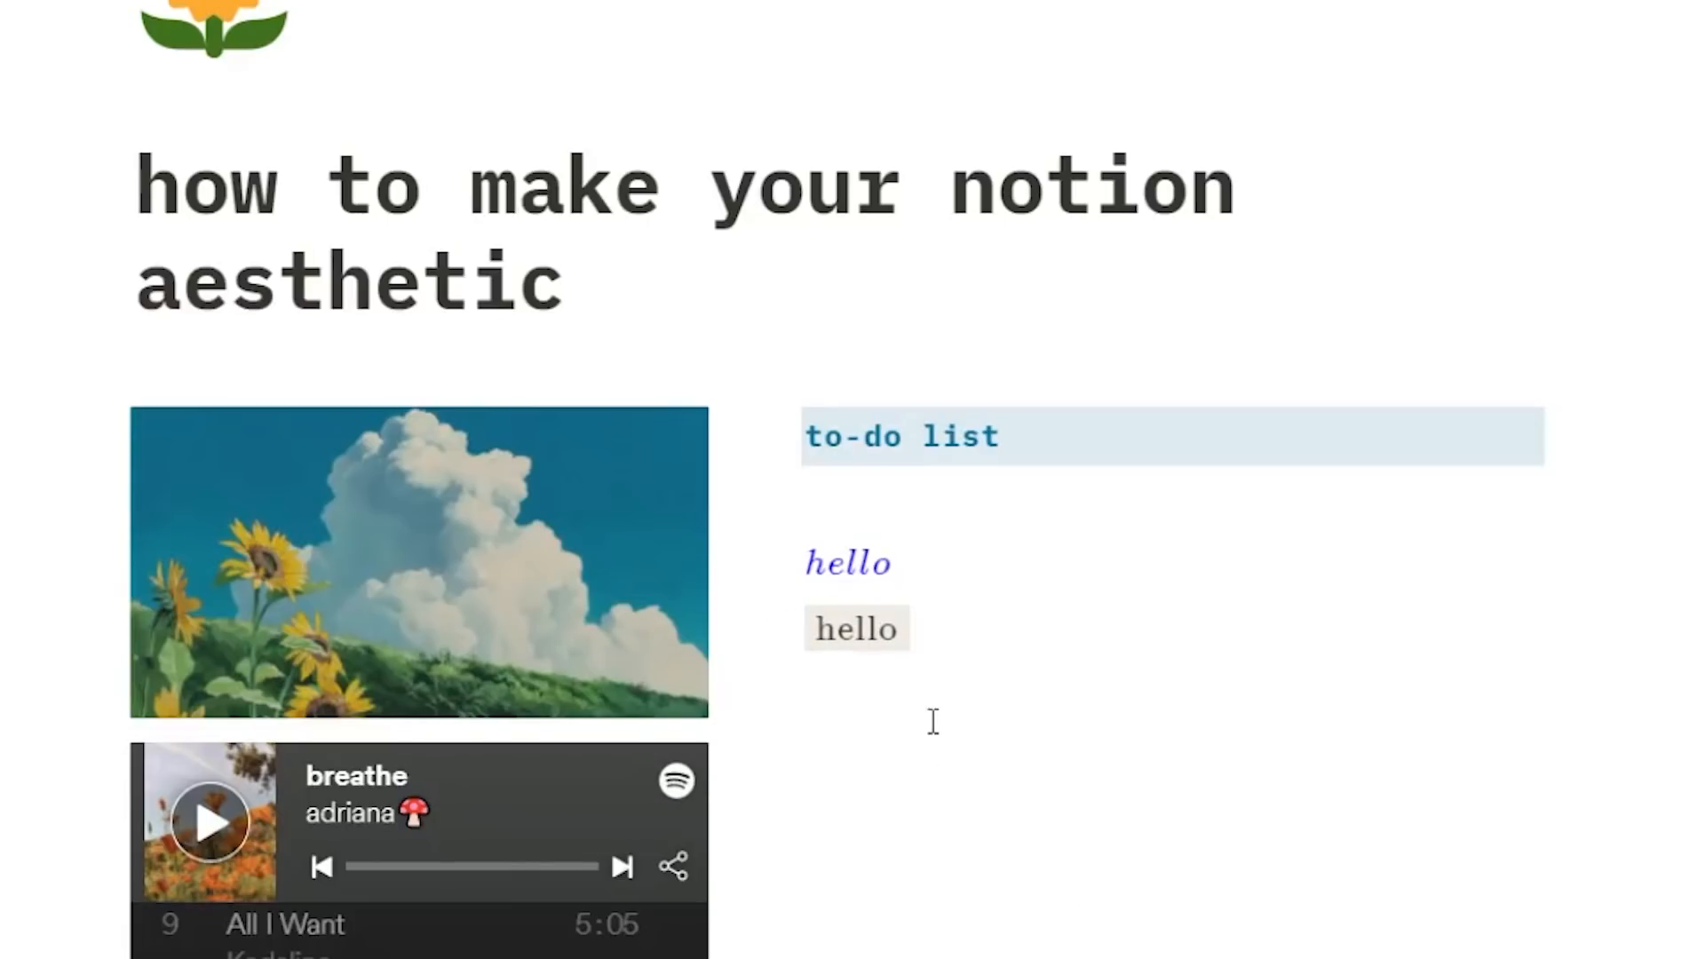
left_click(905, 652)
left_click(1137, 566)
scroll(1288, 842, "up", 5)
scroll(1001, 791, "down", 5)
left_click(875, 627)
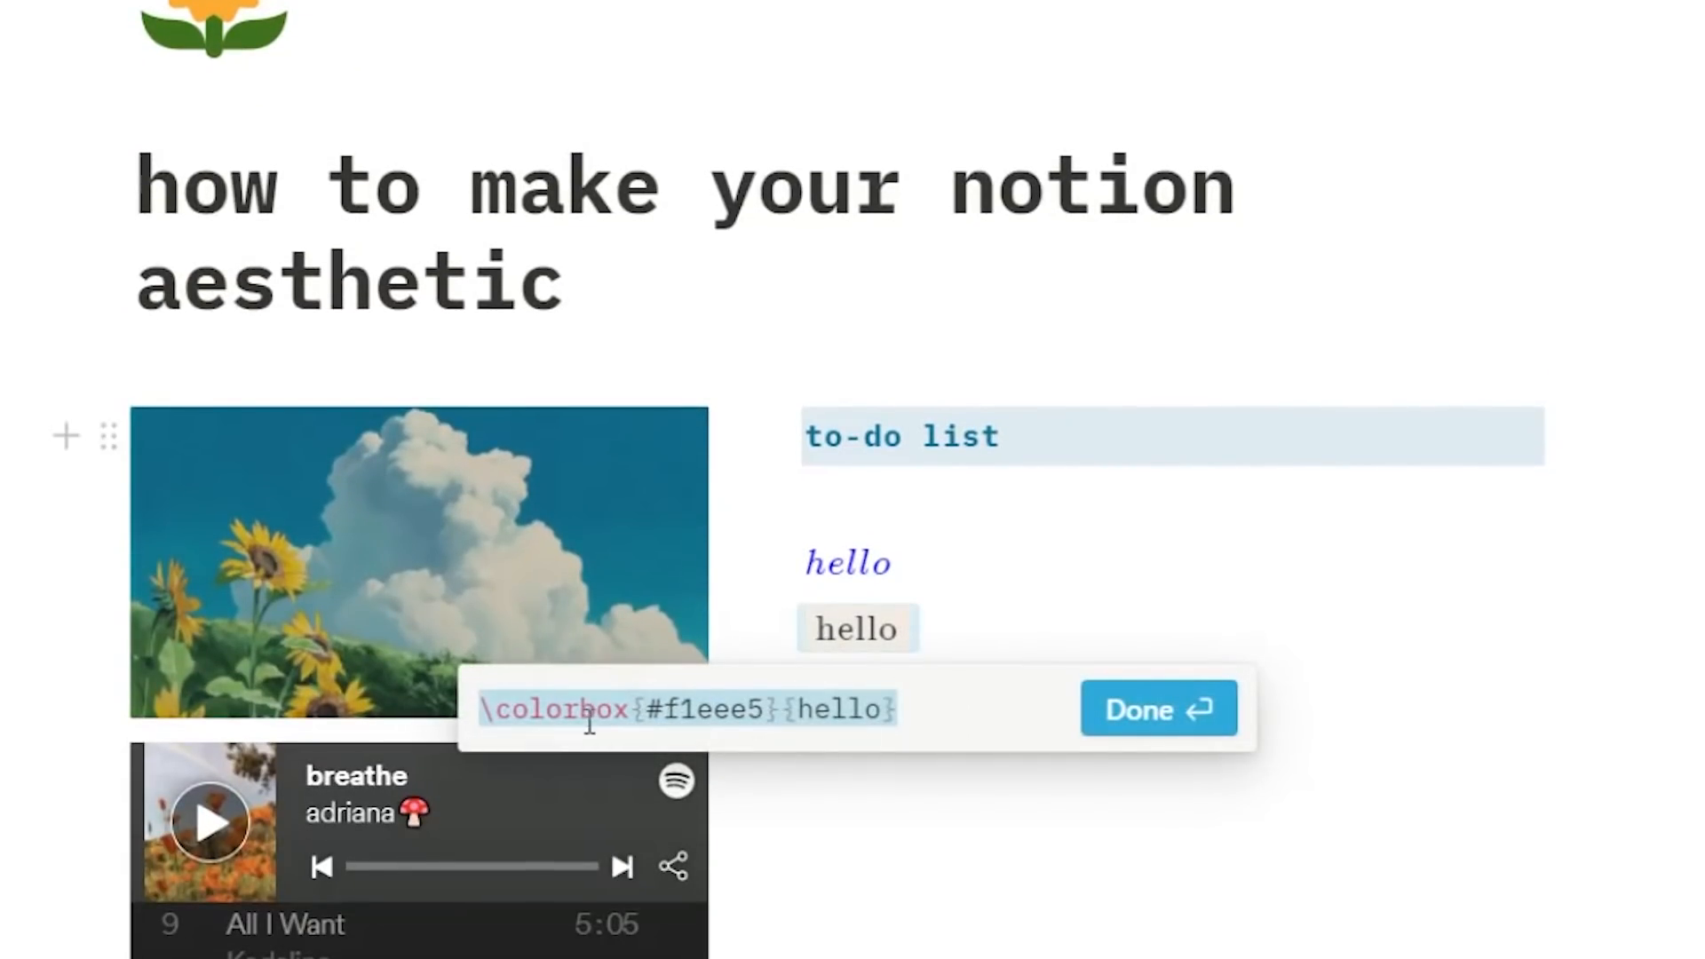
left_click(537, 710)
left_click(906, 631)
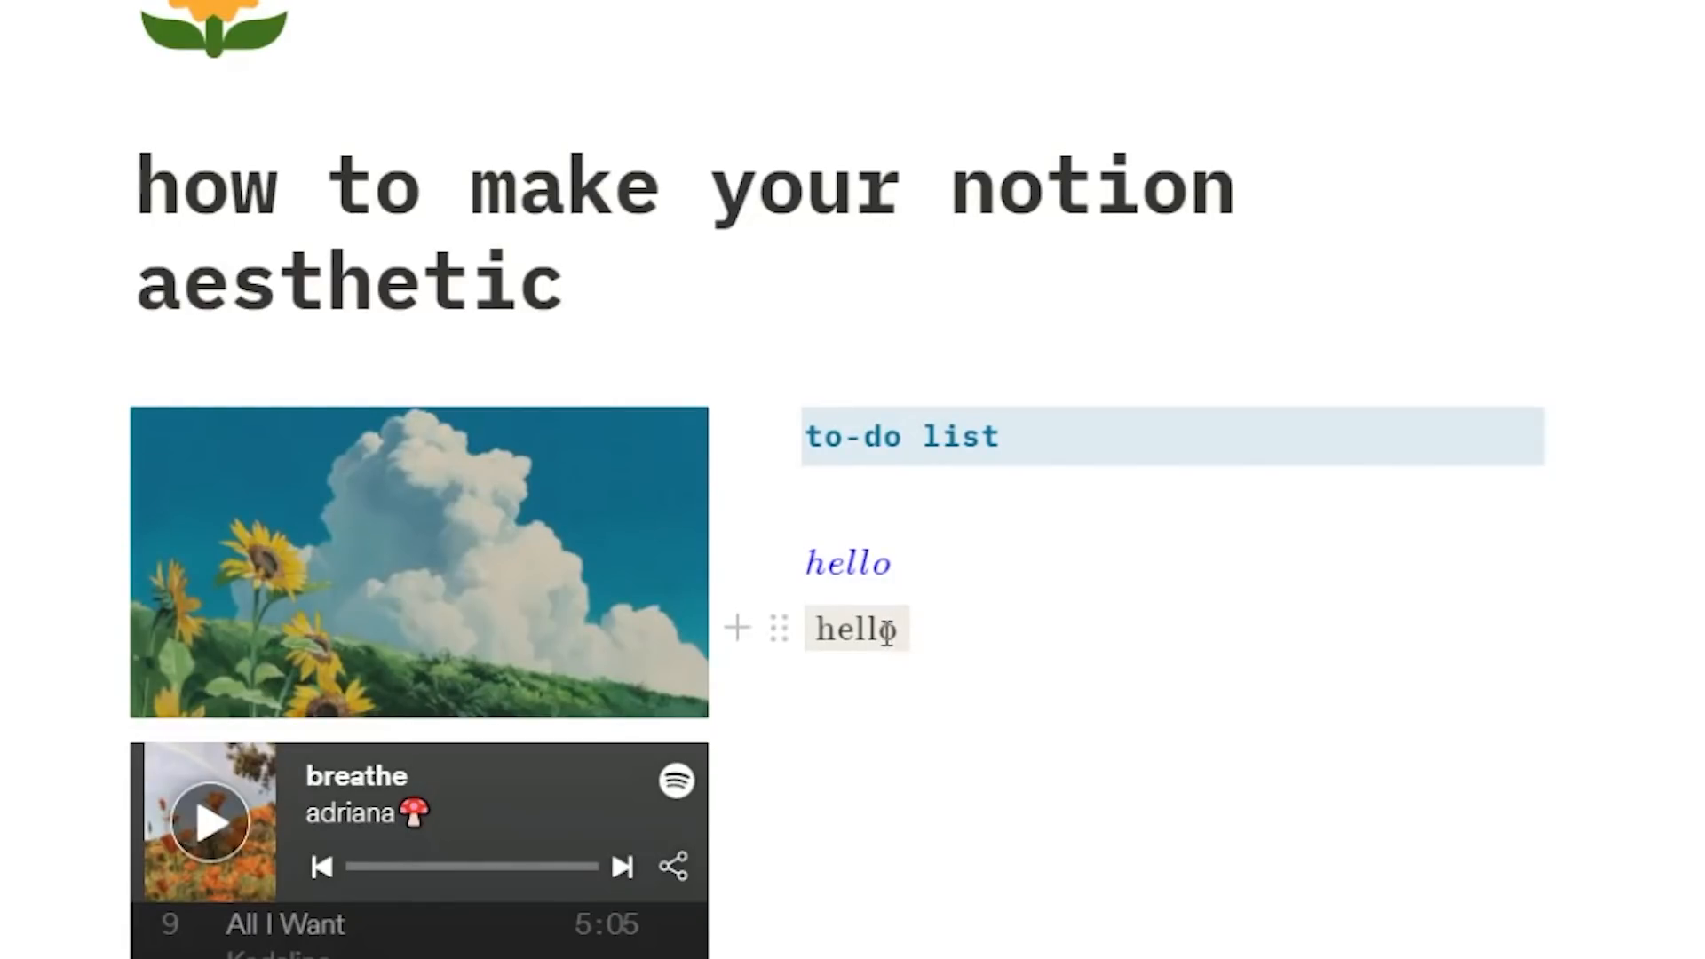
- Prefix the boxed hello equation with \color{#837b6b}, taking the hex code from the weather widget's Cloud / Fog / Wind color
left_click(882, 632)
left_click(486, 715)
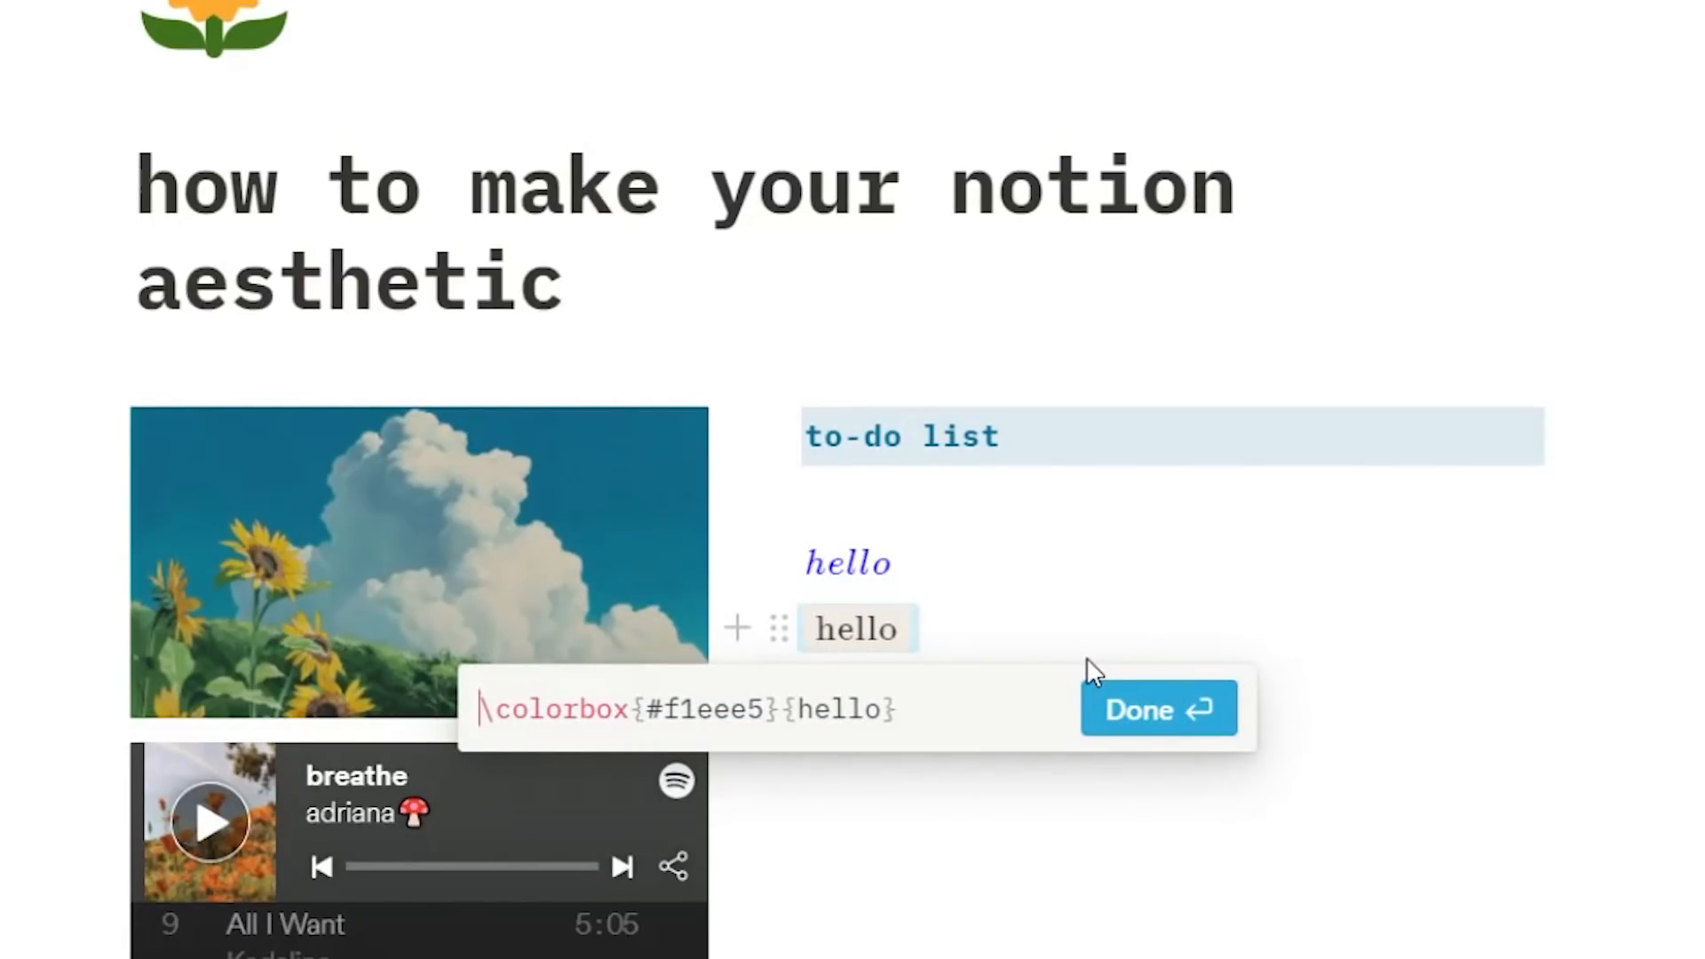
type("\\")
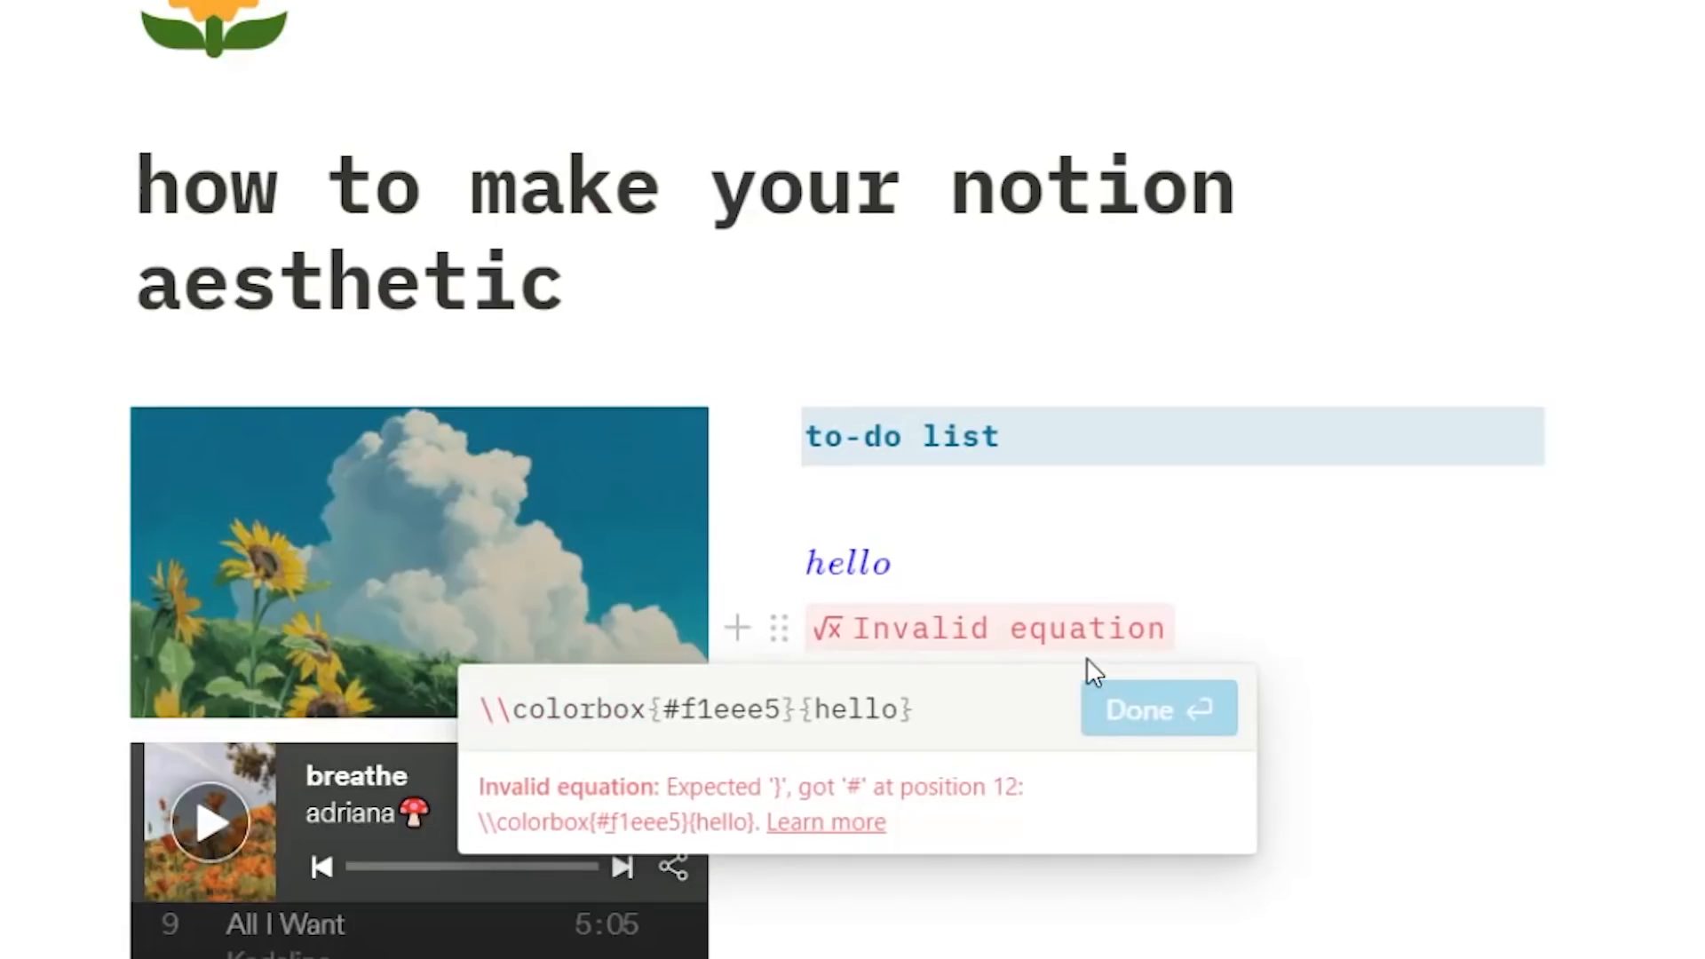
type("color")
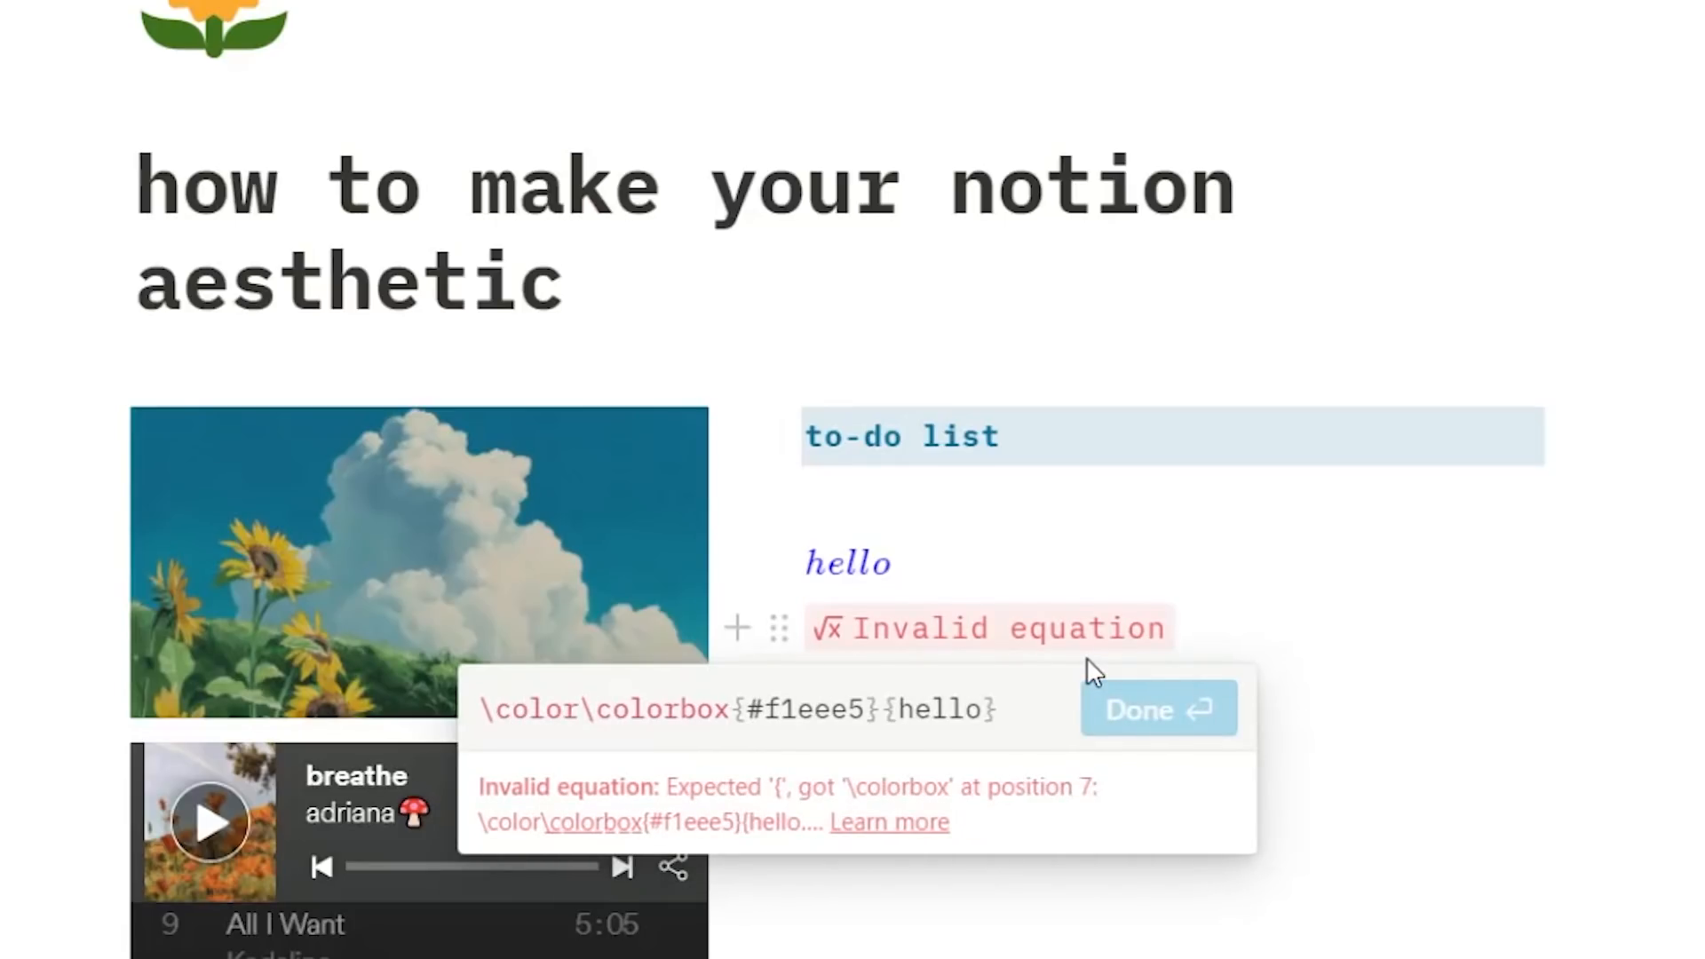
type("{")
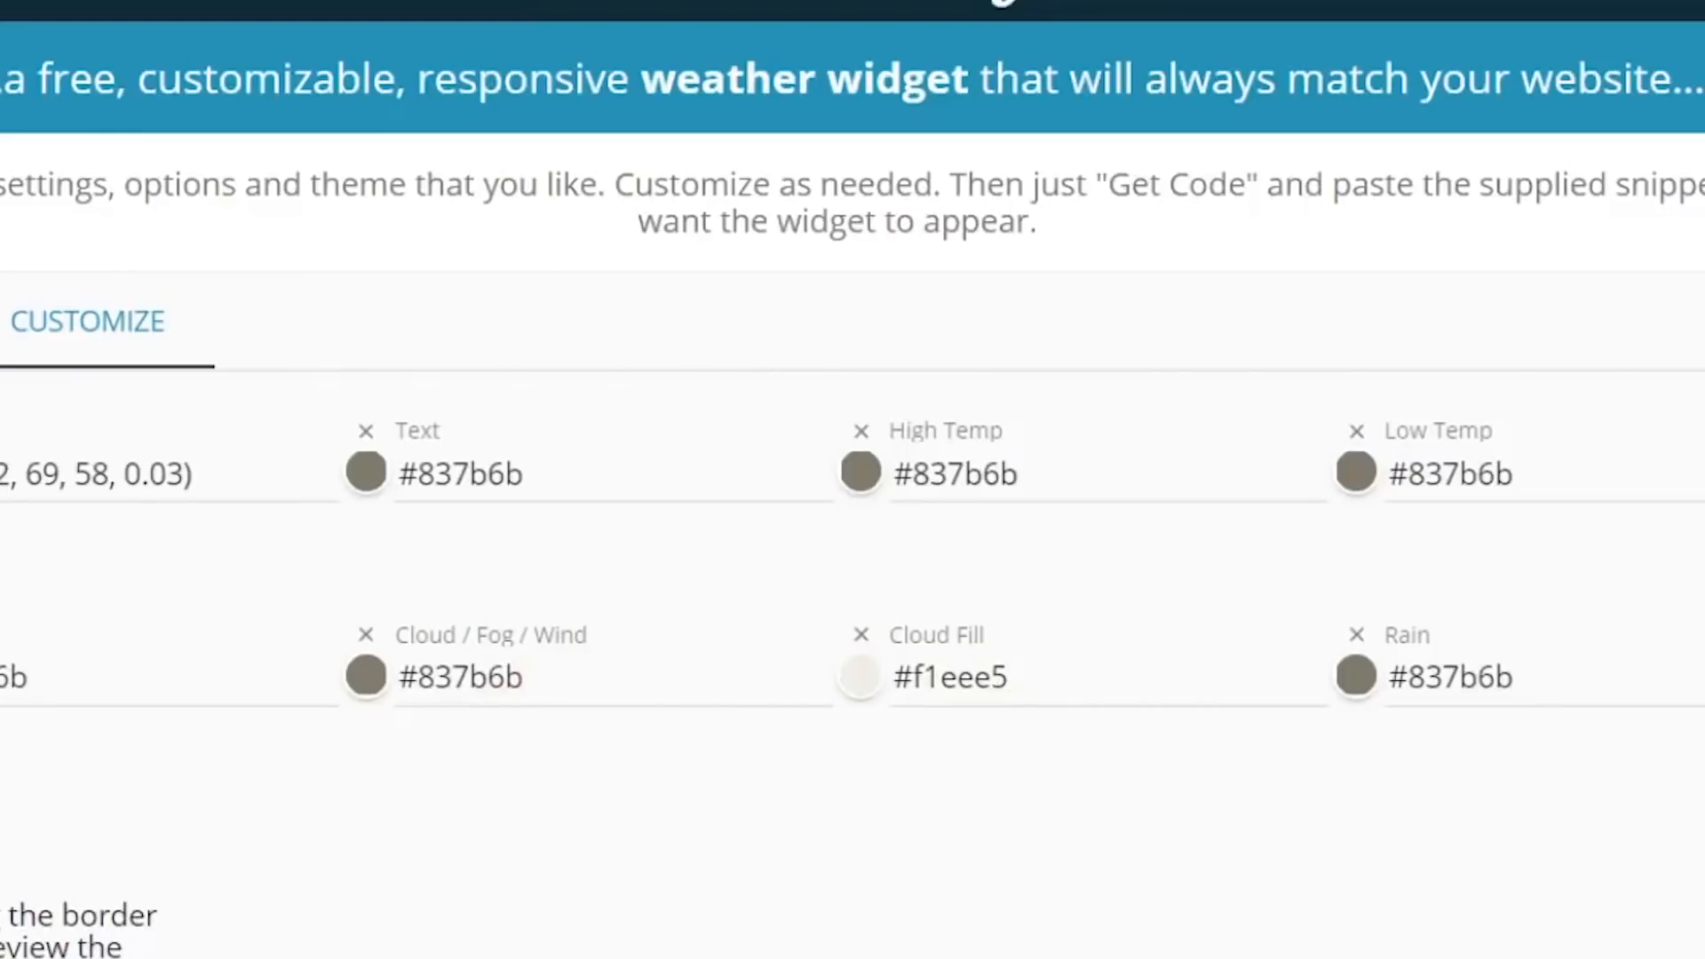
left_click(477, 679)
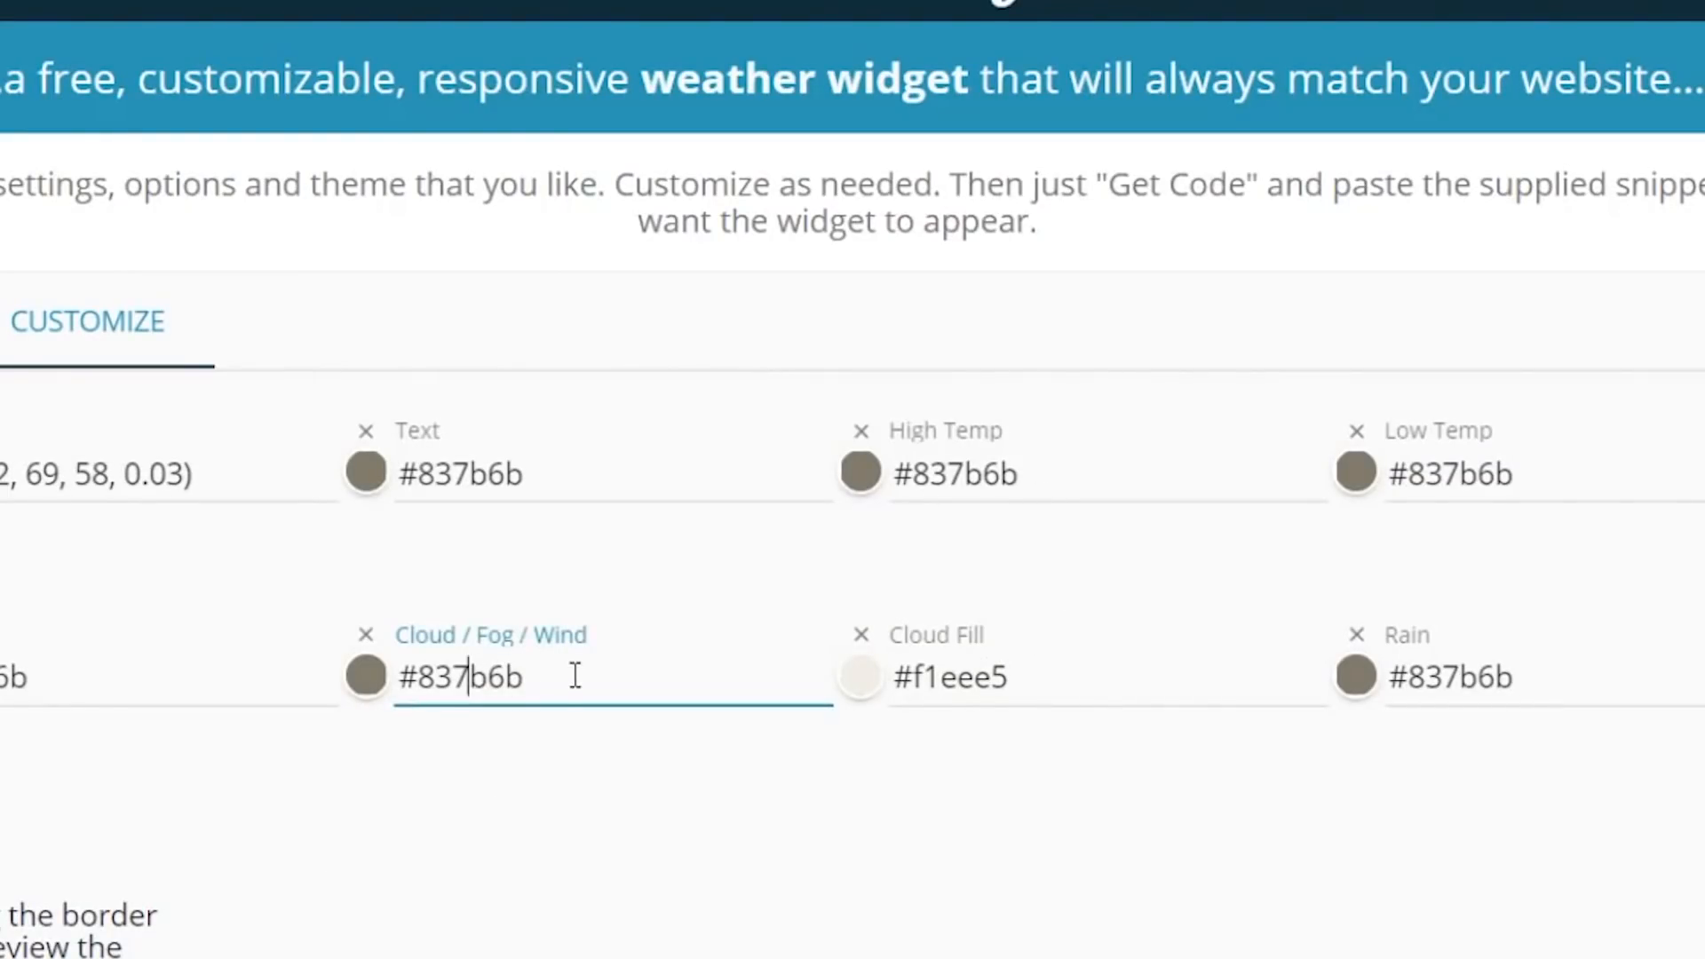
key("ctrl+a")
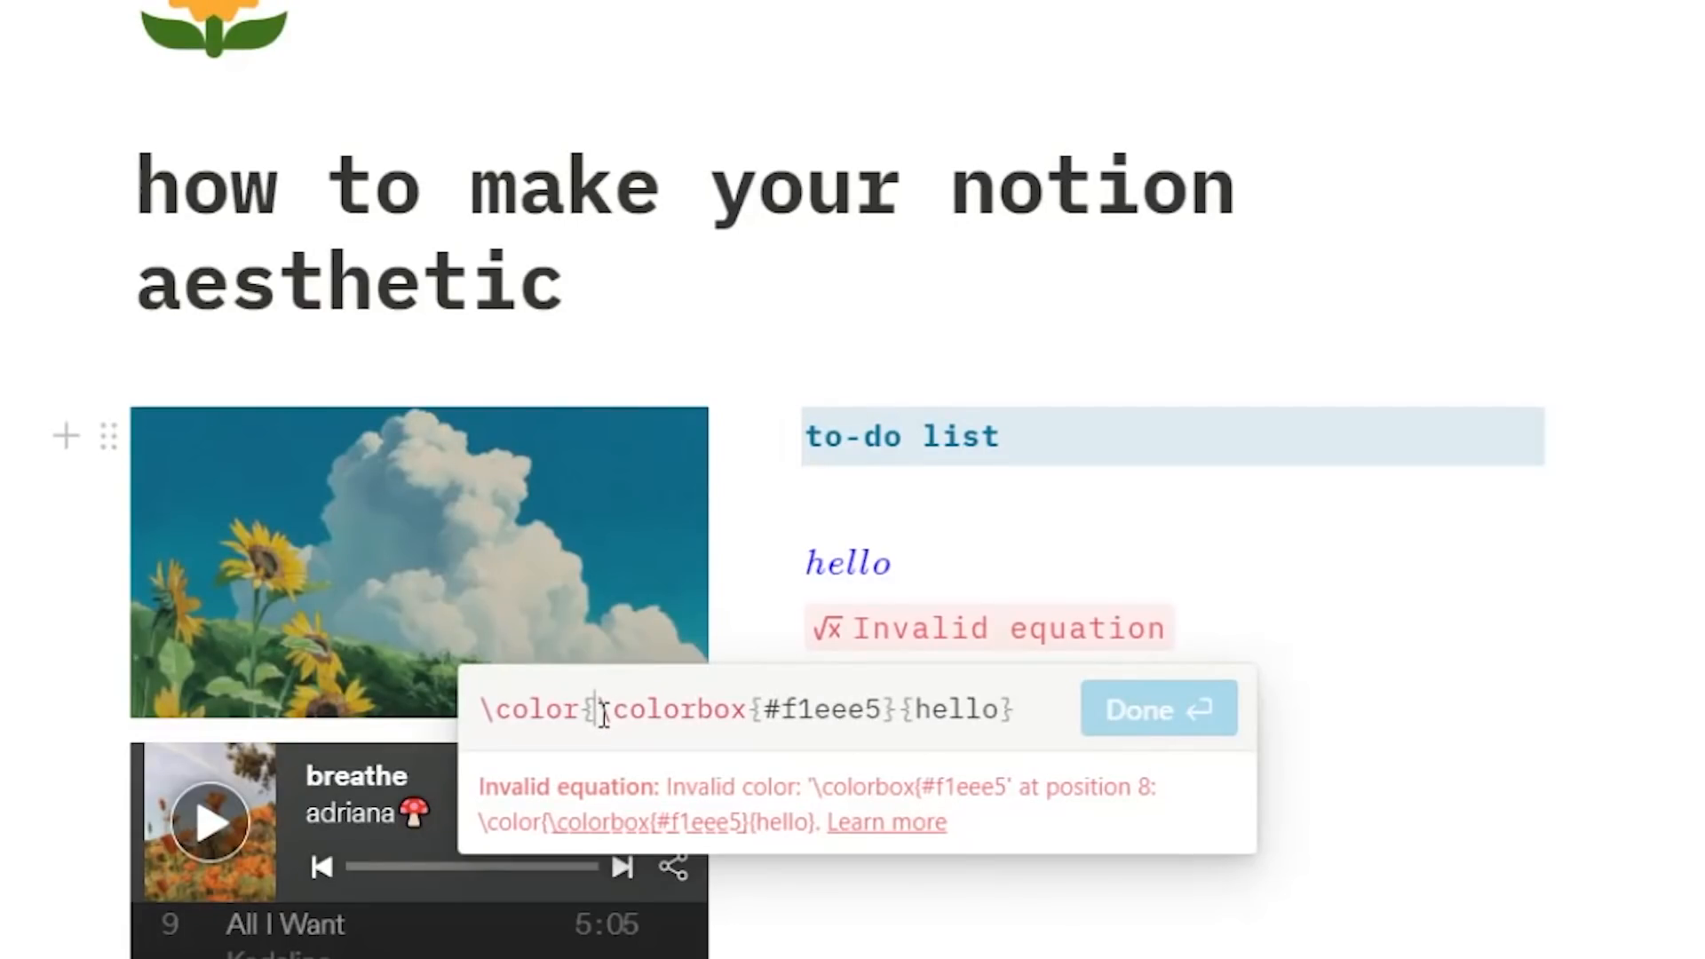
type("#837b6b")
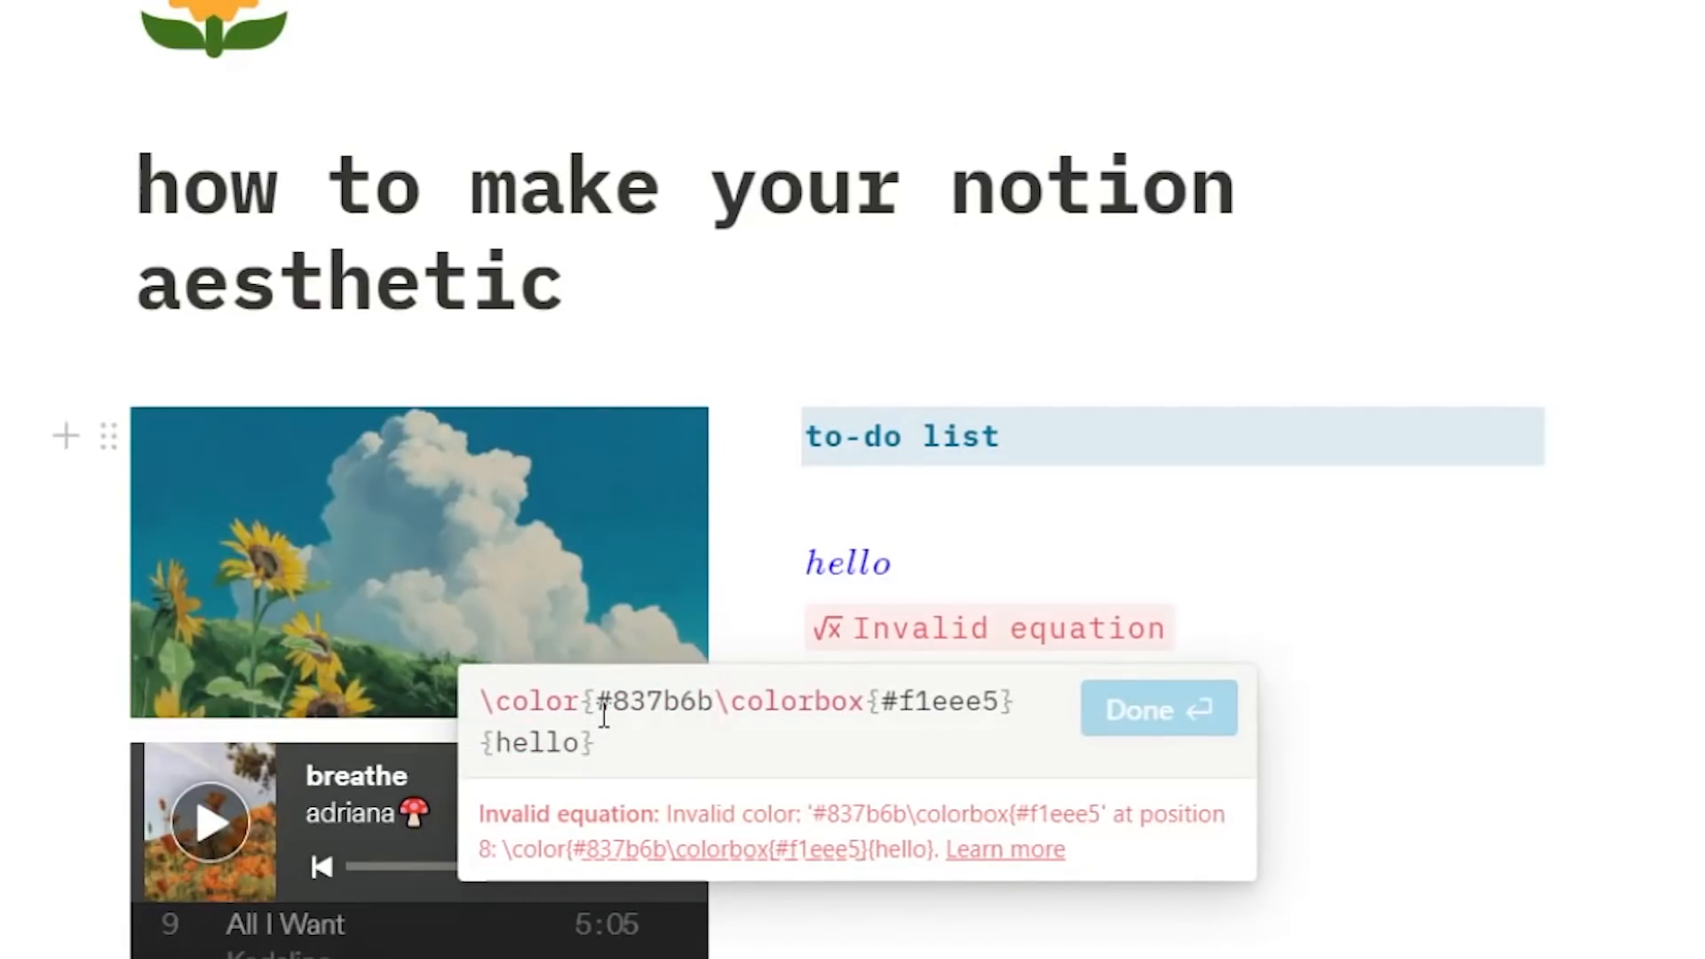
type("}")
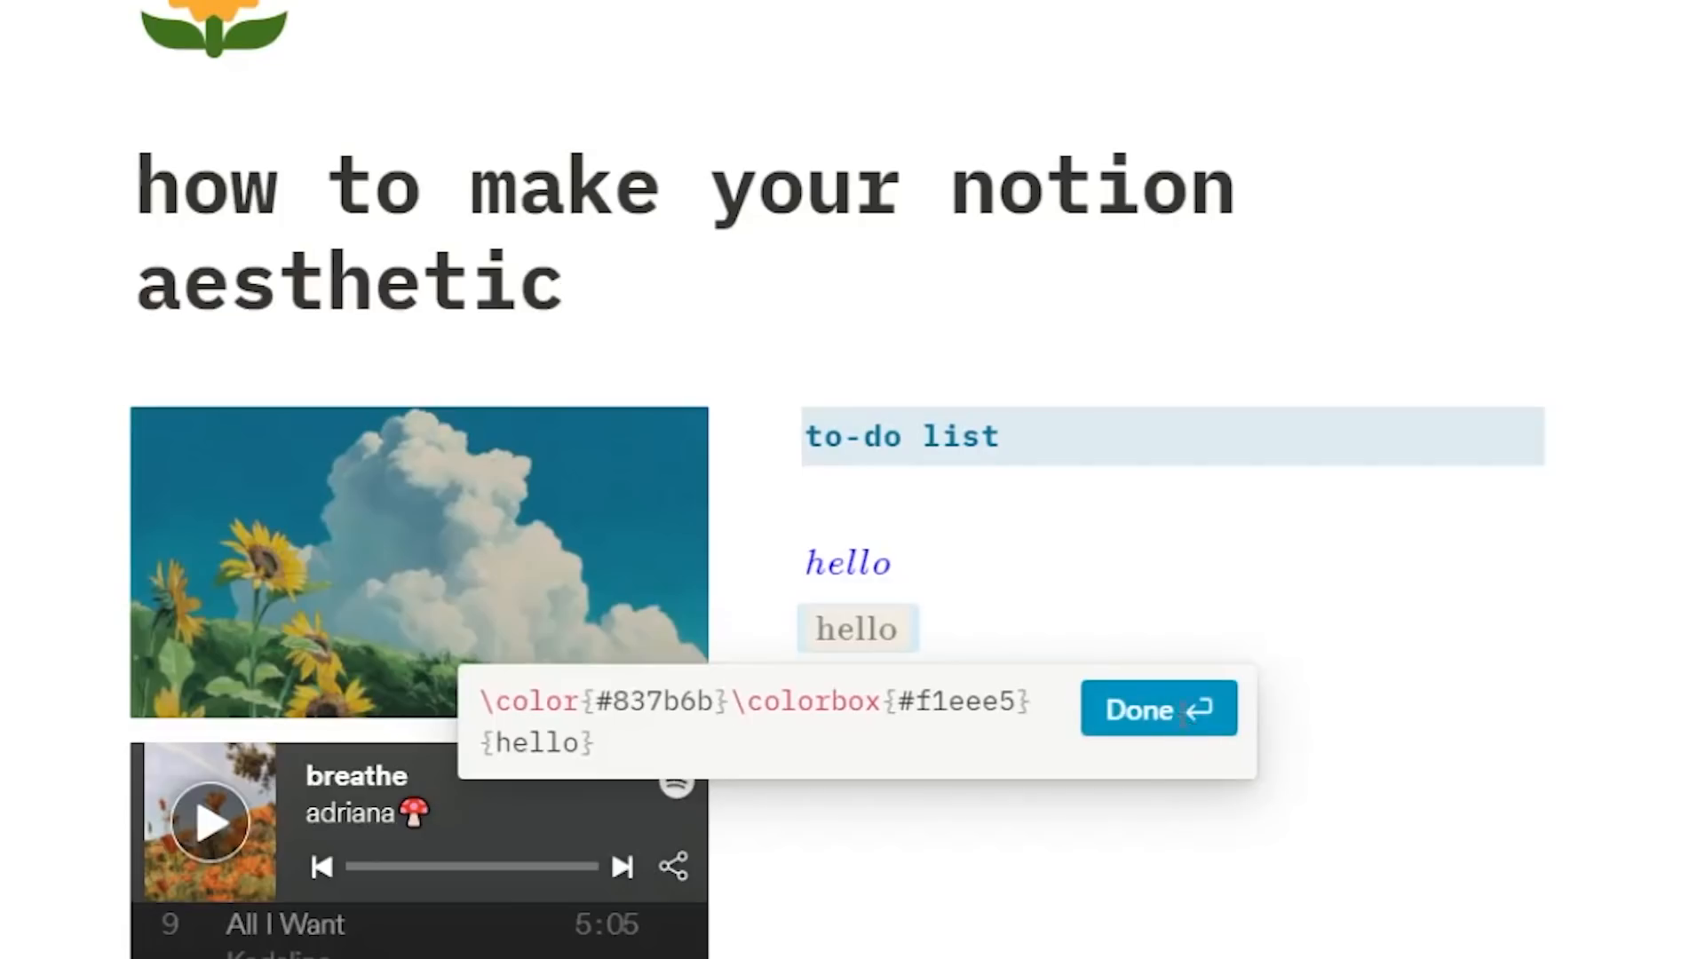
left_click(1154, 710)
key("Return")
- Move the boxed hello line above the blue hello and delete the blue hello equation
left_click_drag(779, 629, 812, 503)
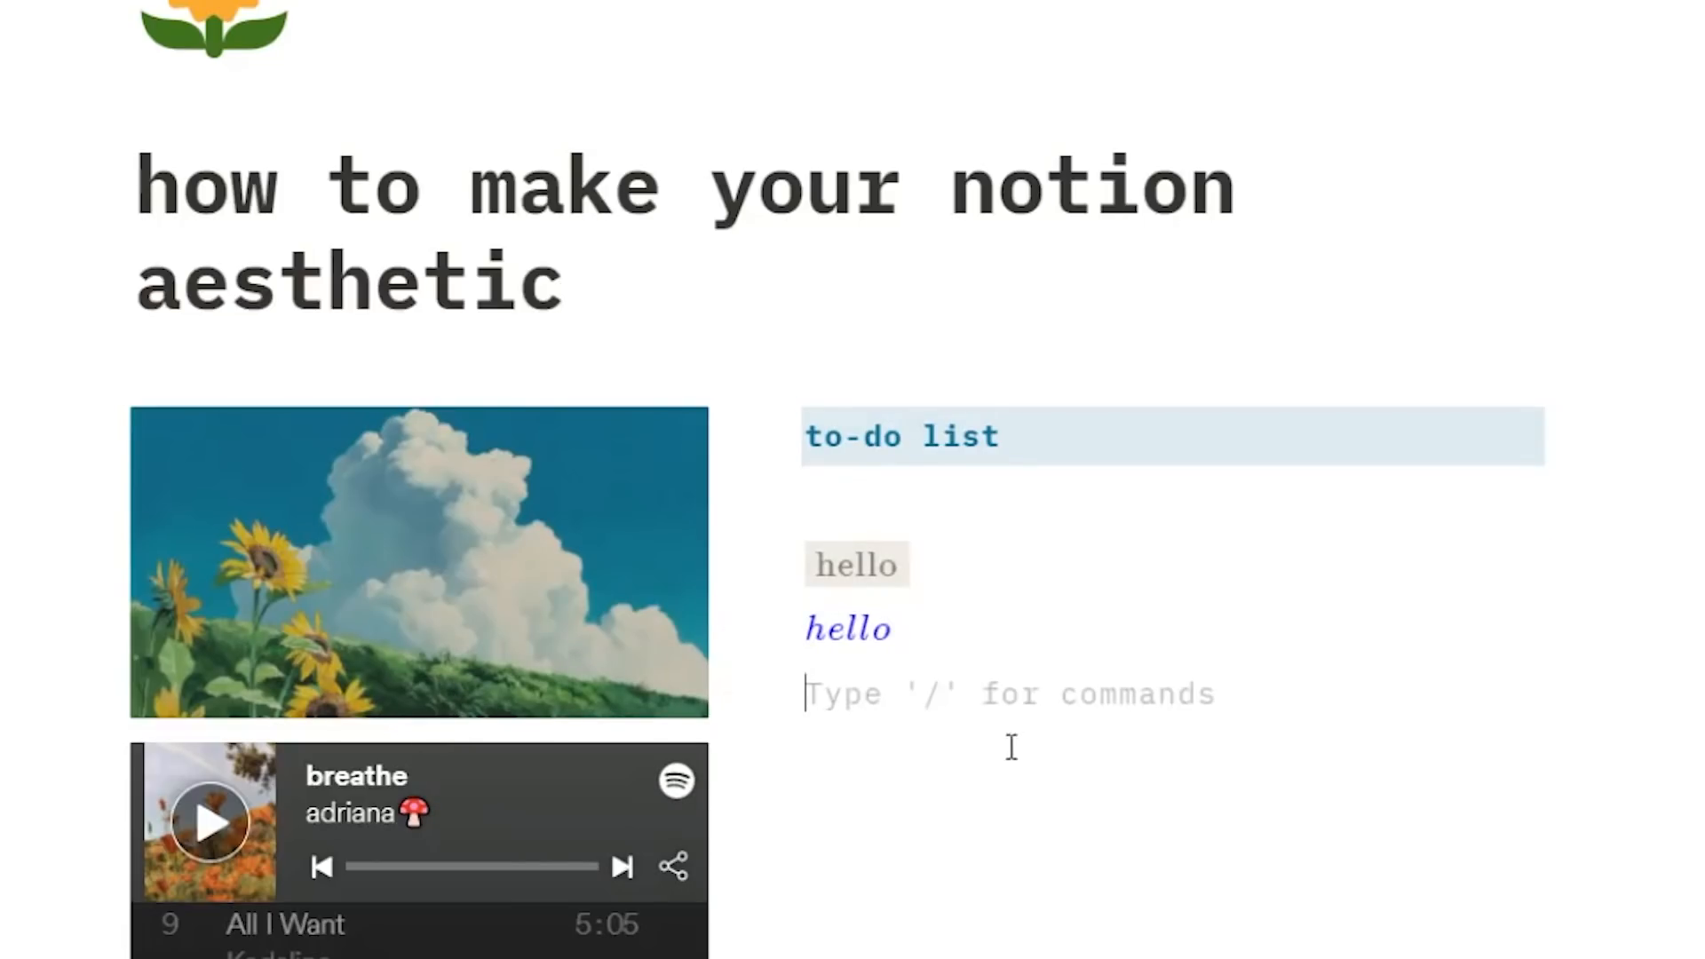
left_click_drag(1009, 742, 872, 615)
key("Delete")
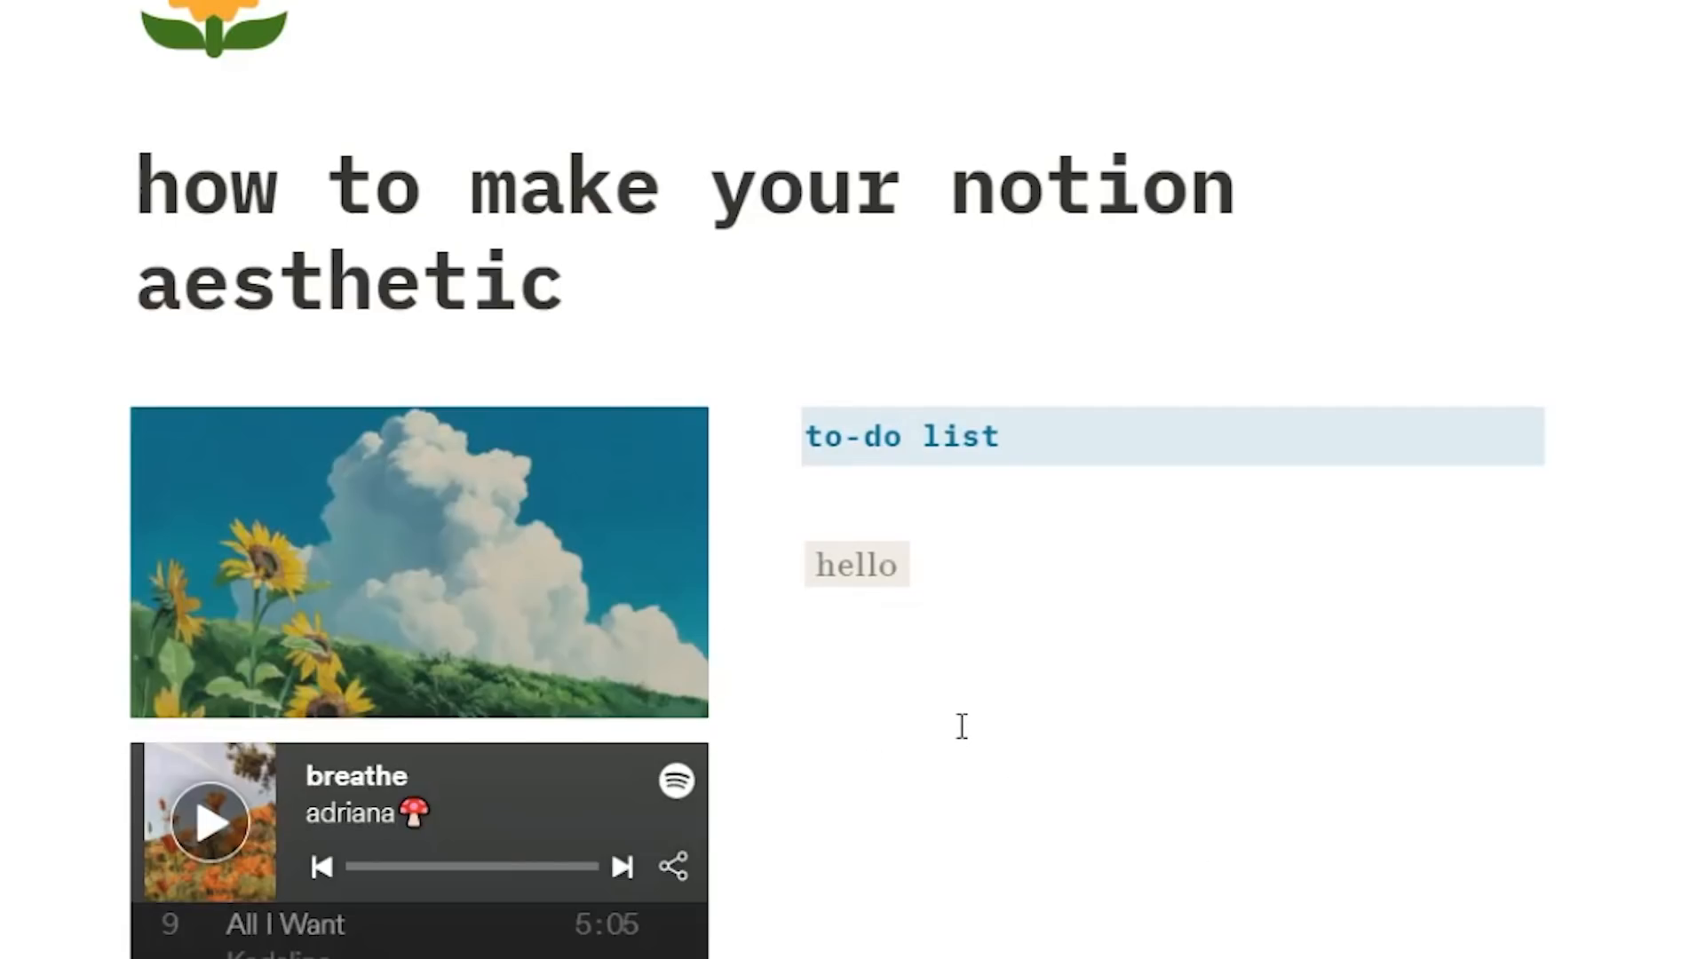
- Below the boxed hello, add the lines "plan for the day", "7:00 am: take a shower" and "9:00 am: do homework"
scroll(954, 719, "up", 3)
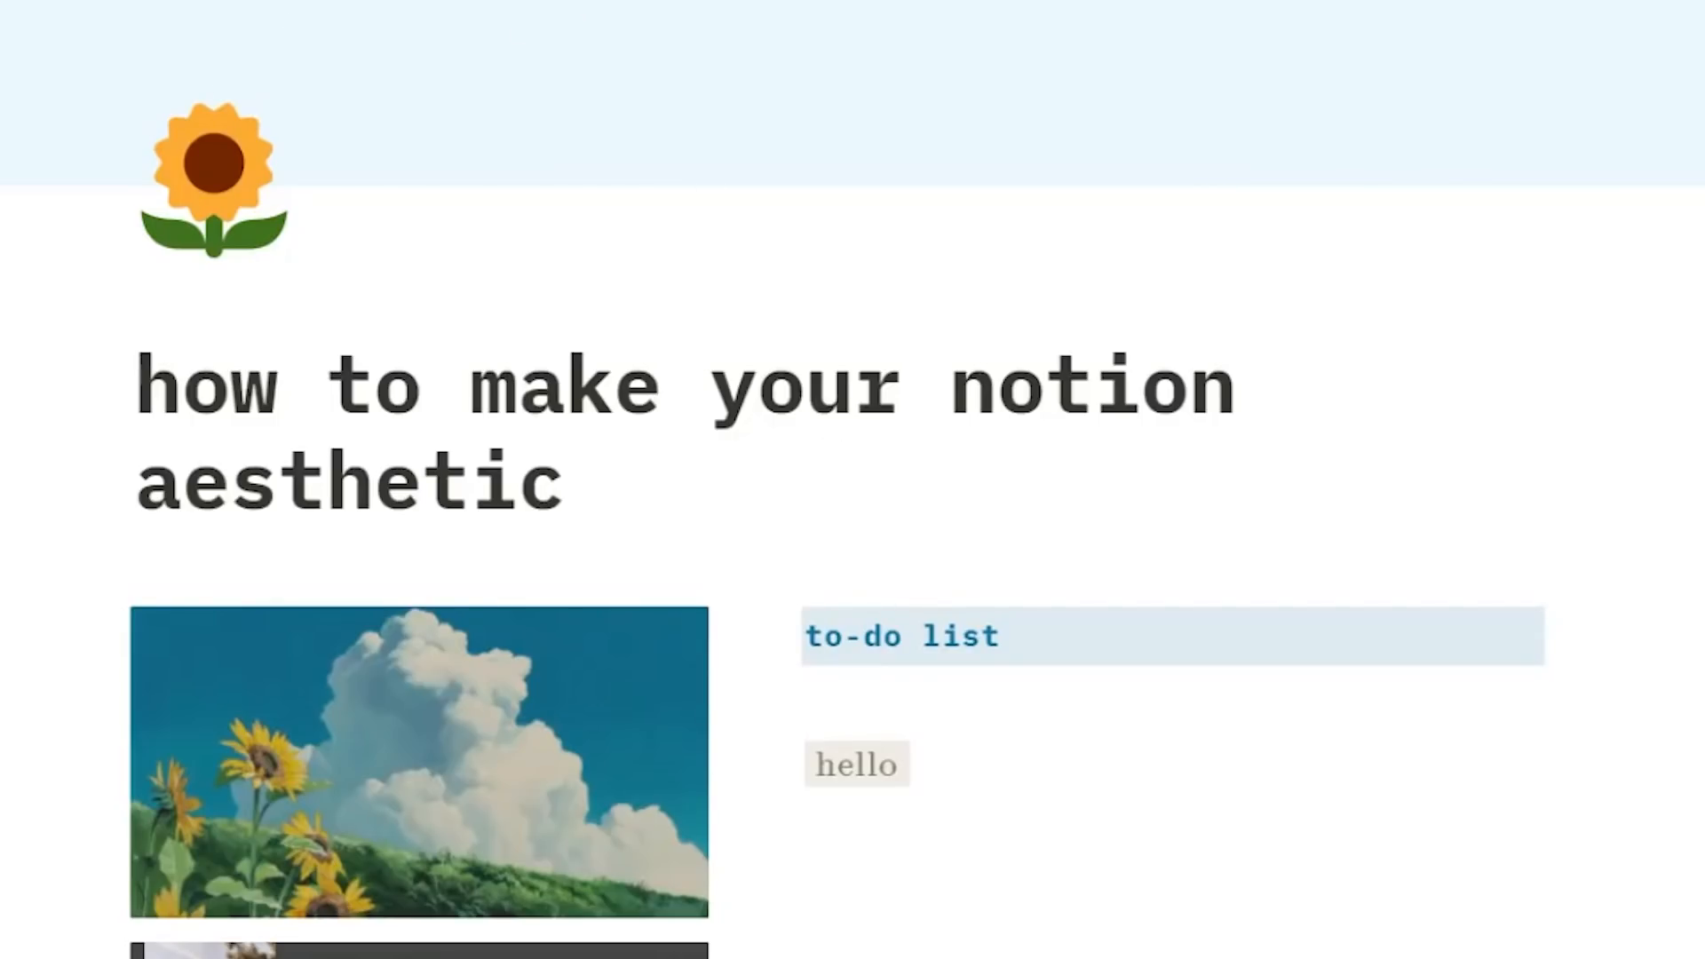
left_click(1039, 881)
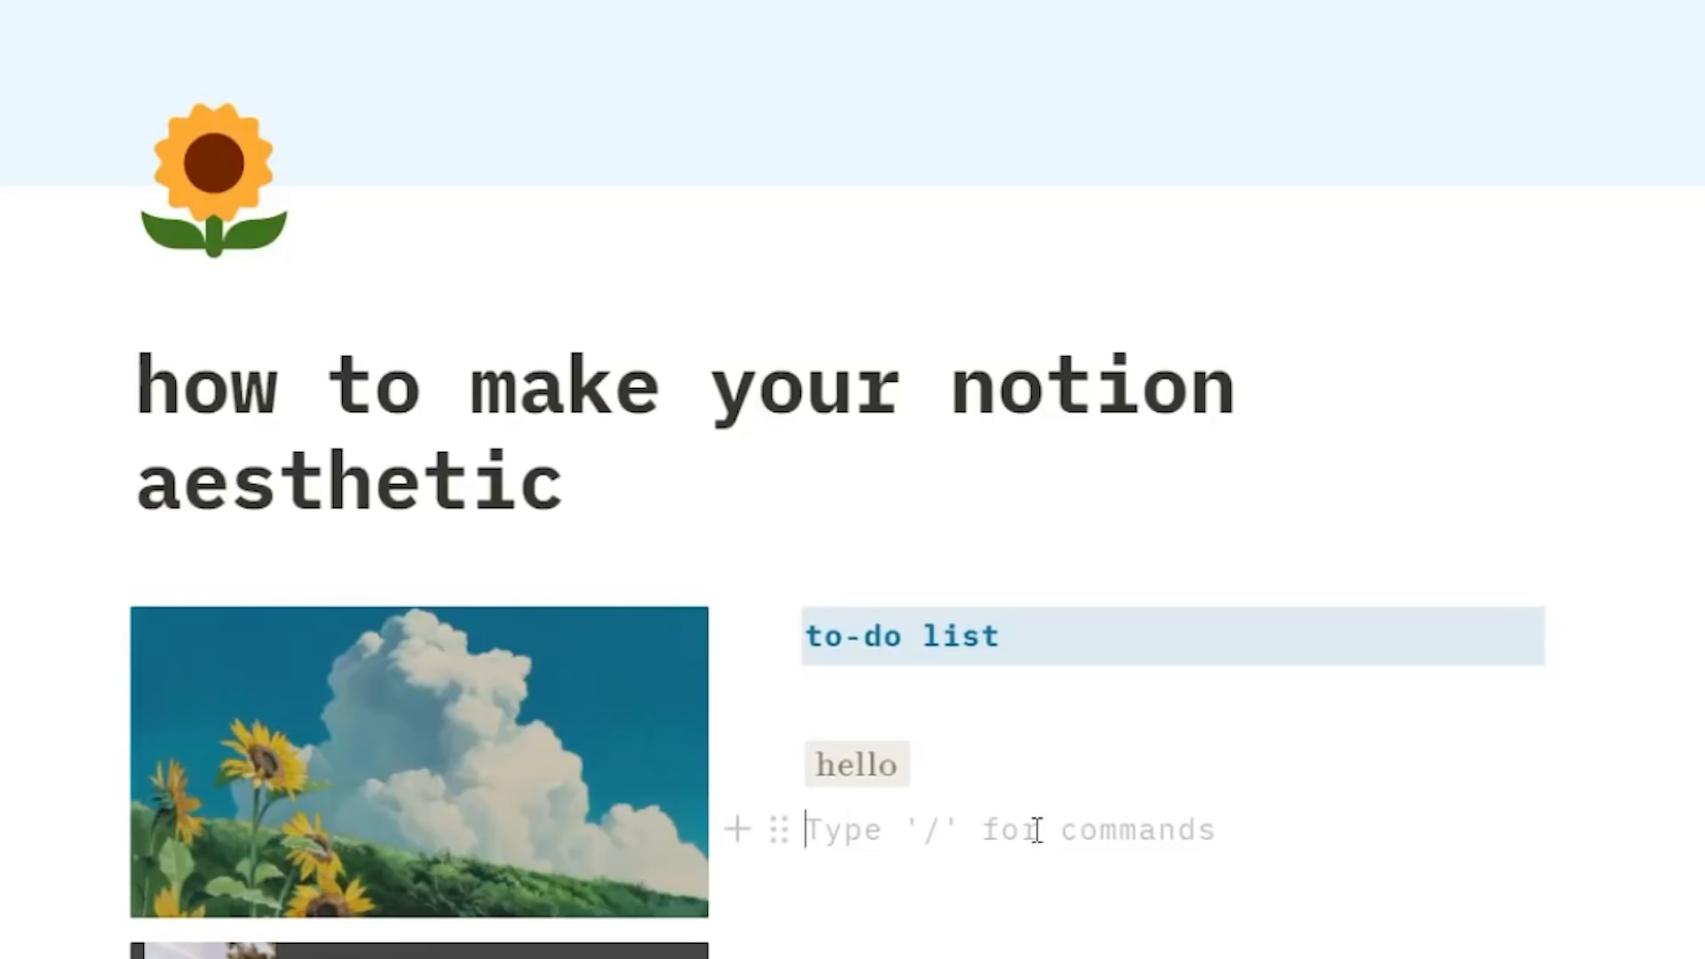
type("plan for the day")
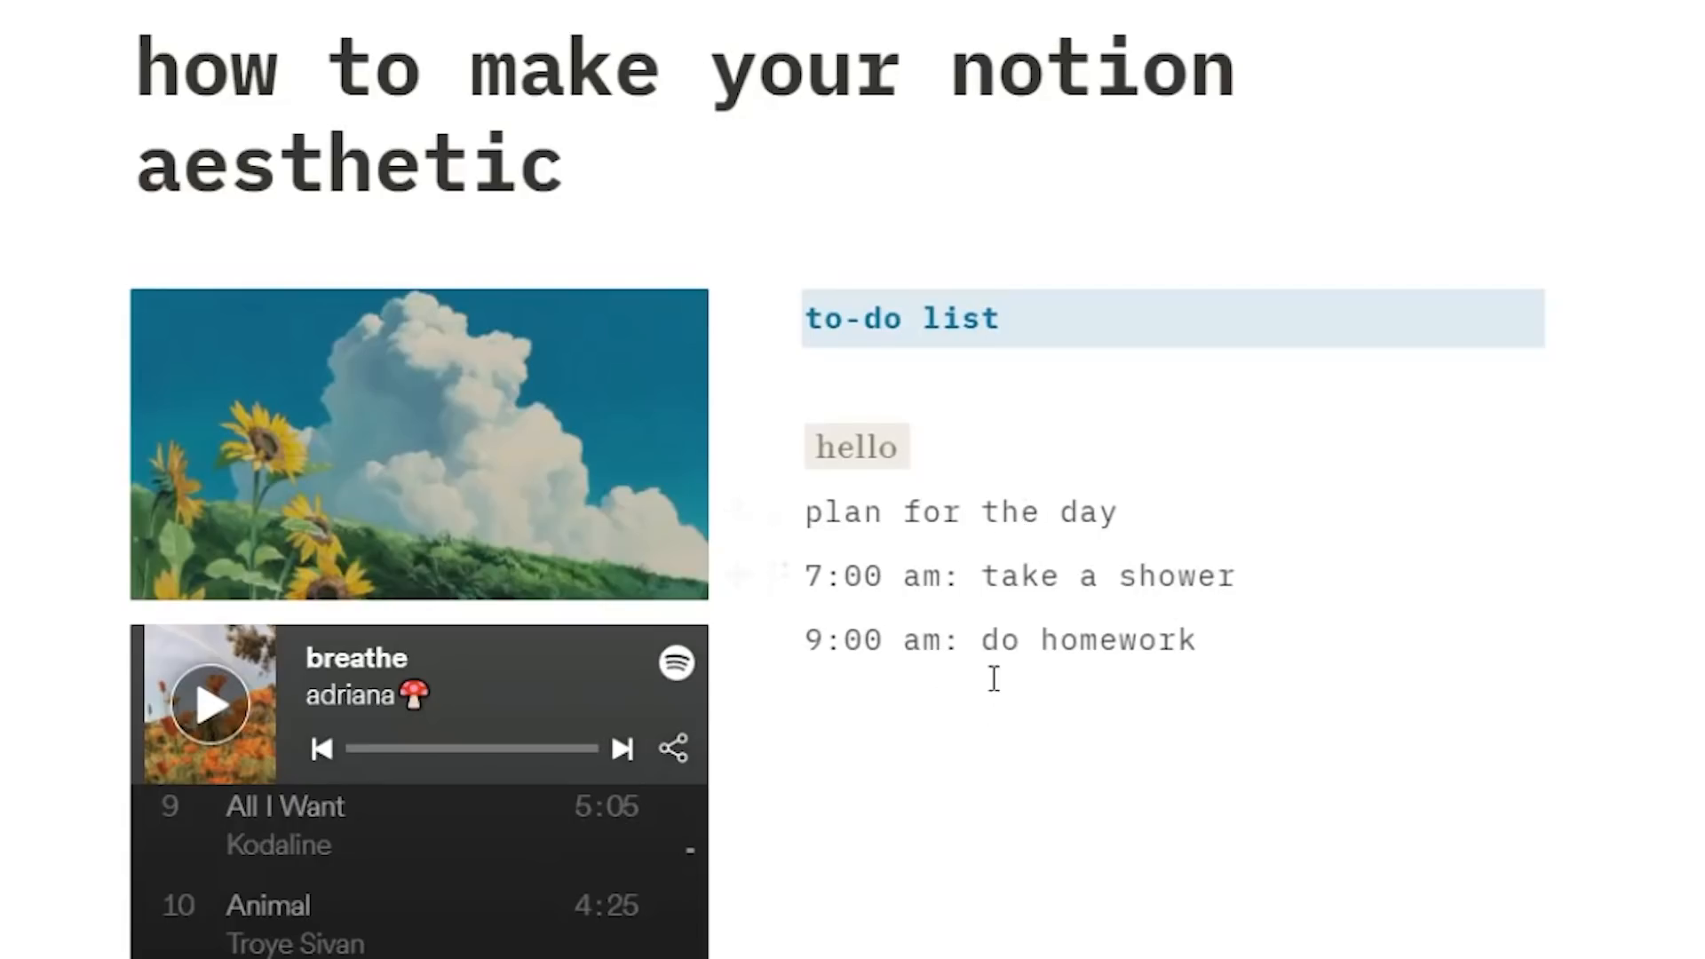
- Format the times "7:00 am:" and "9:00 am:" in the day plan as inline code
left_click_drag(807, 573, 961, 607)
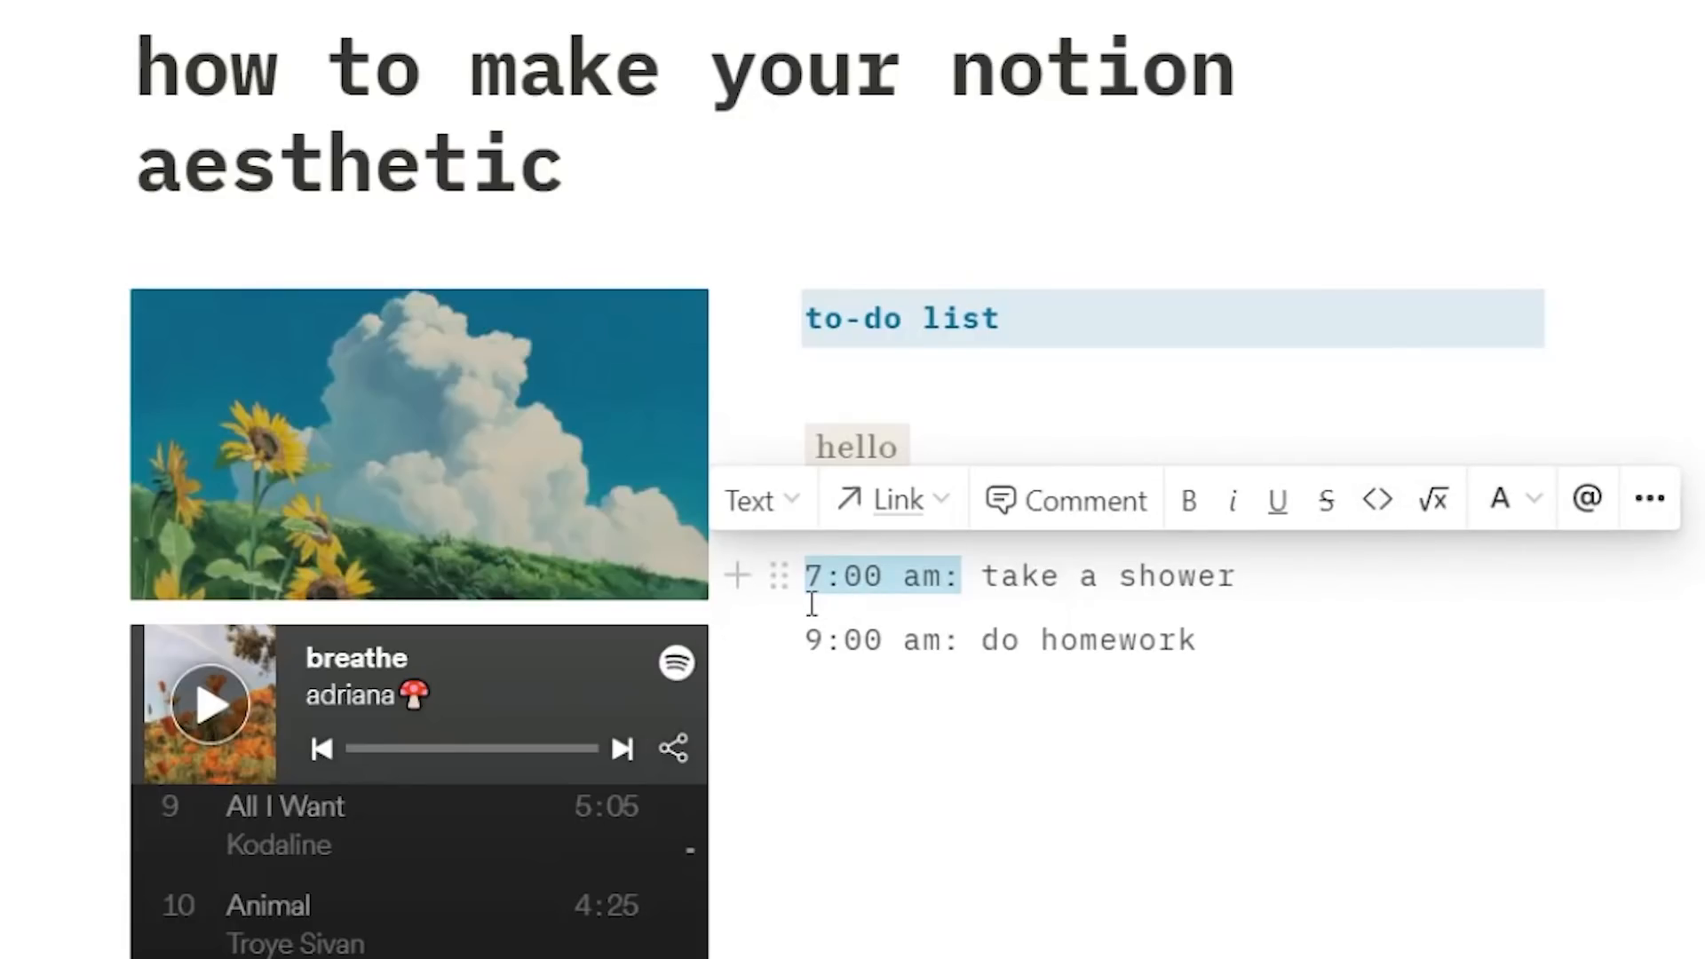
key("ctrl+e")
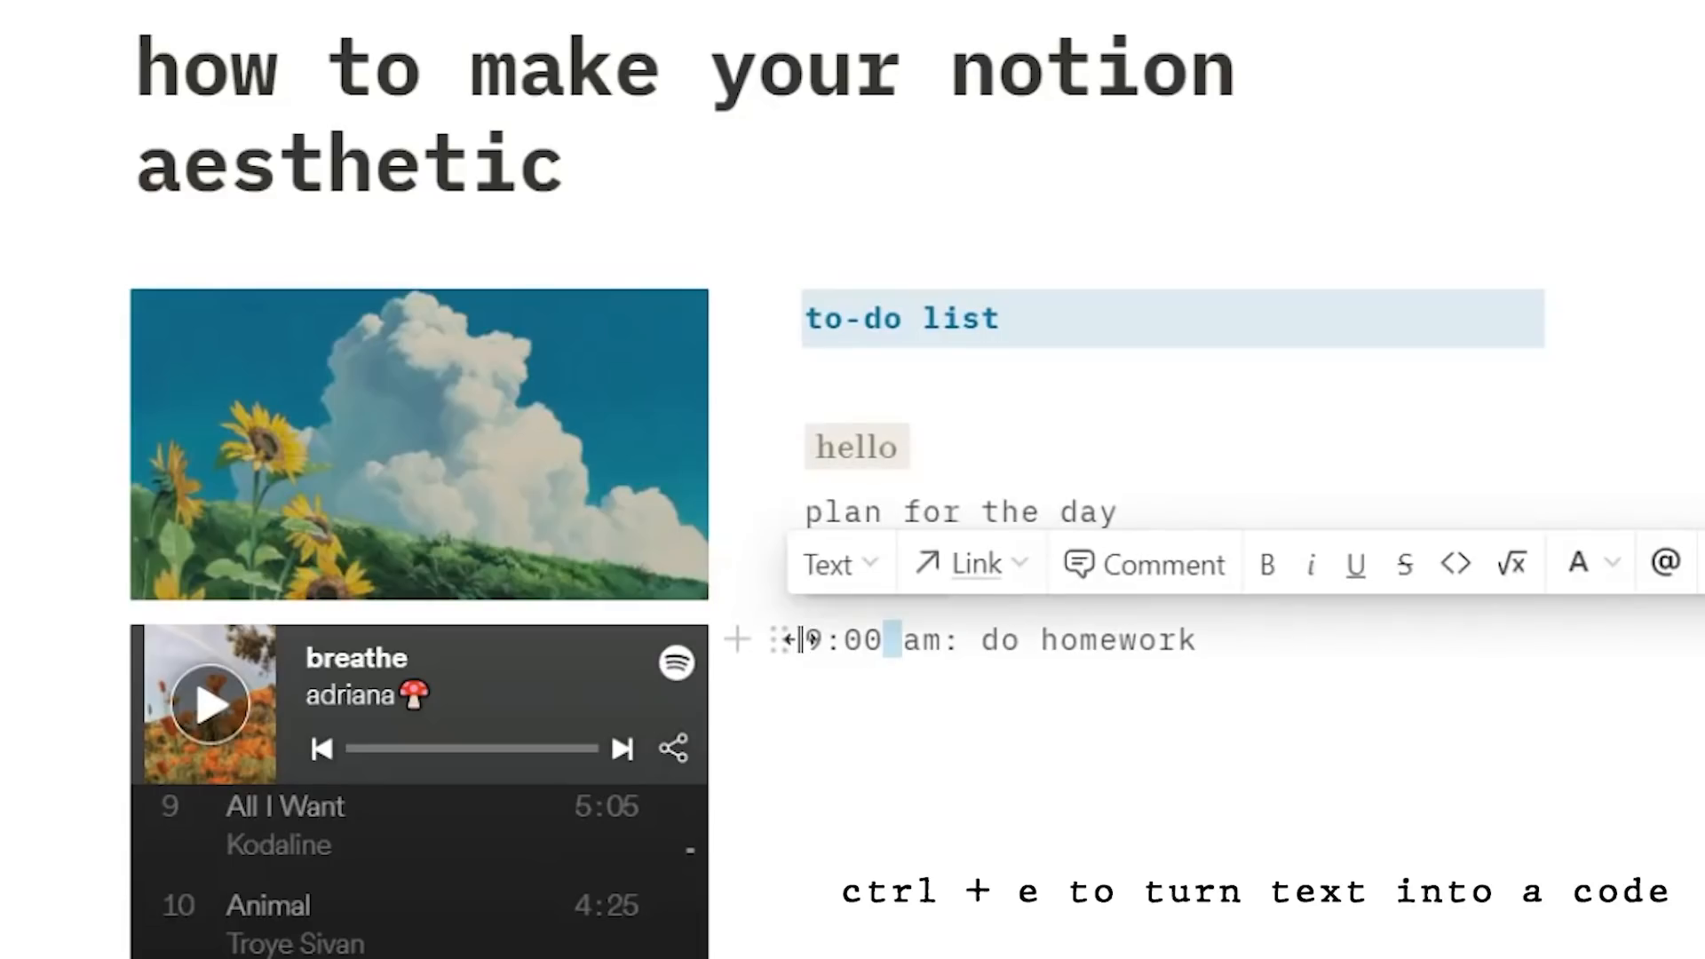
left_click_drag(805, 639, 956, 645)
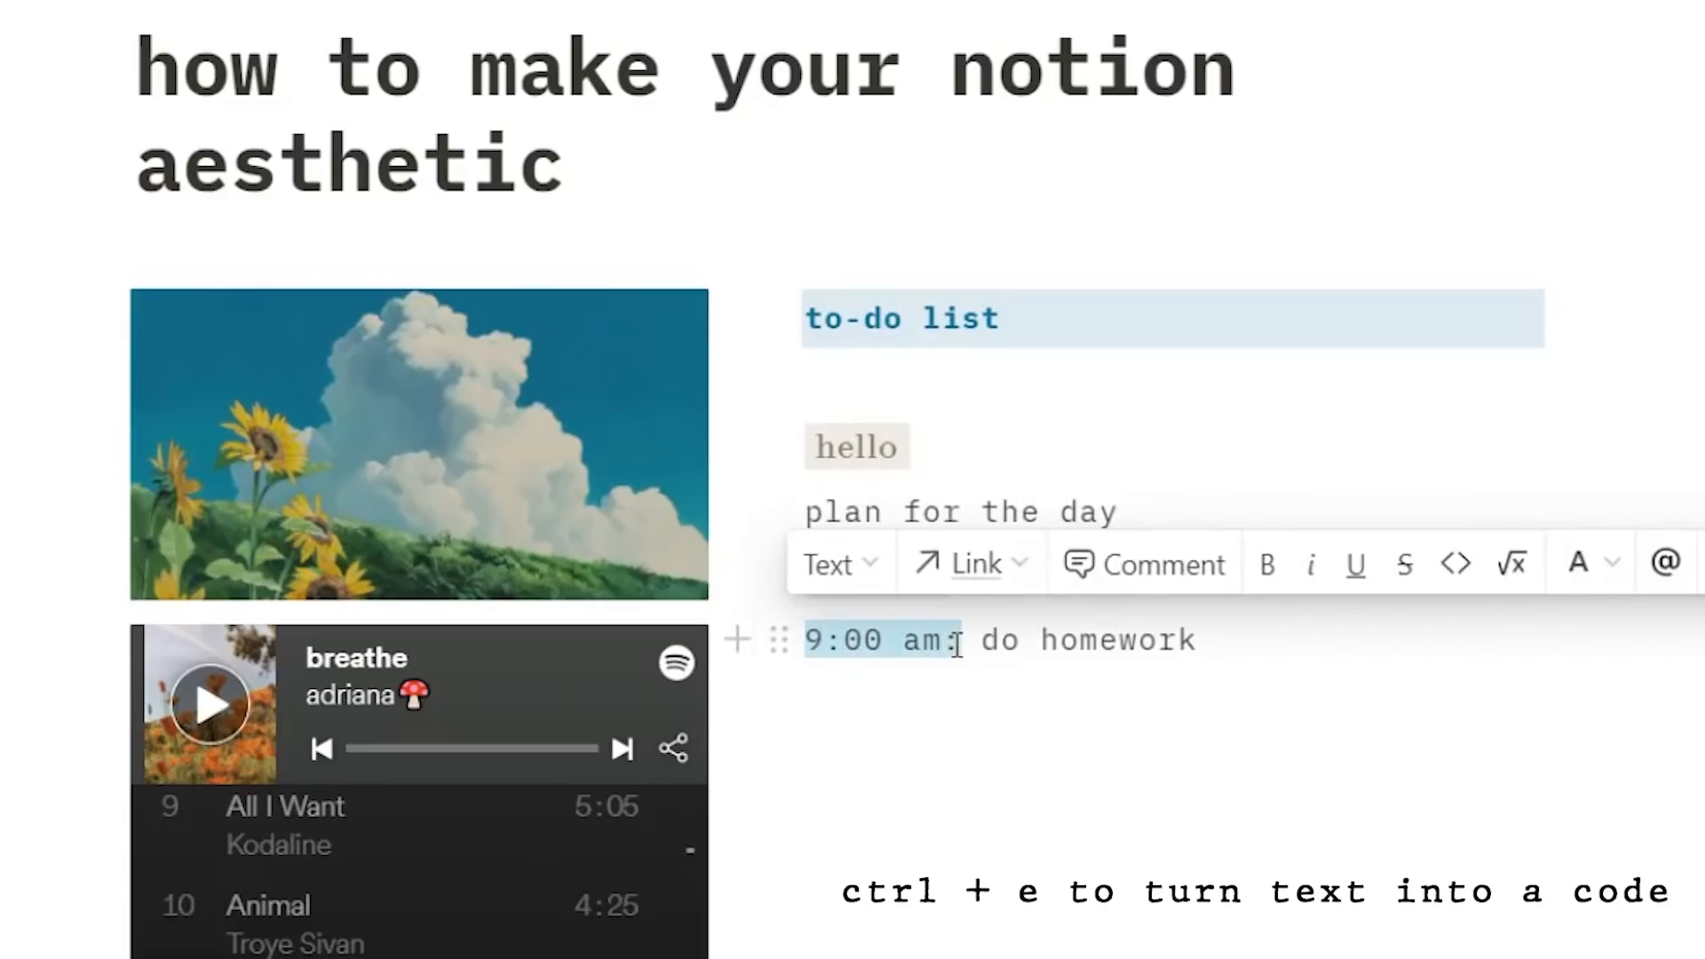
key("ctrl+e")
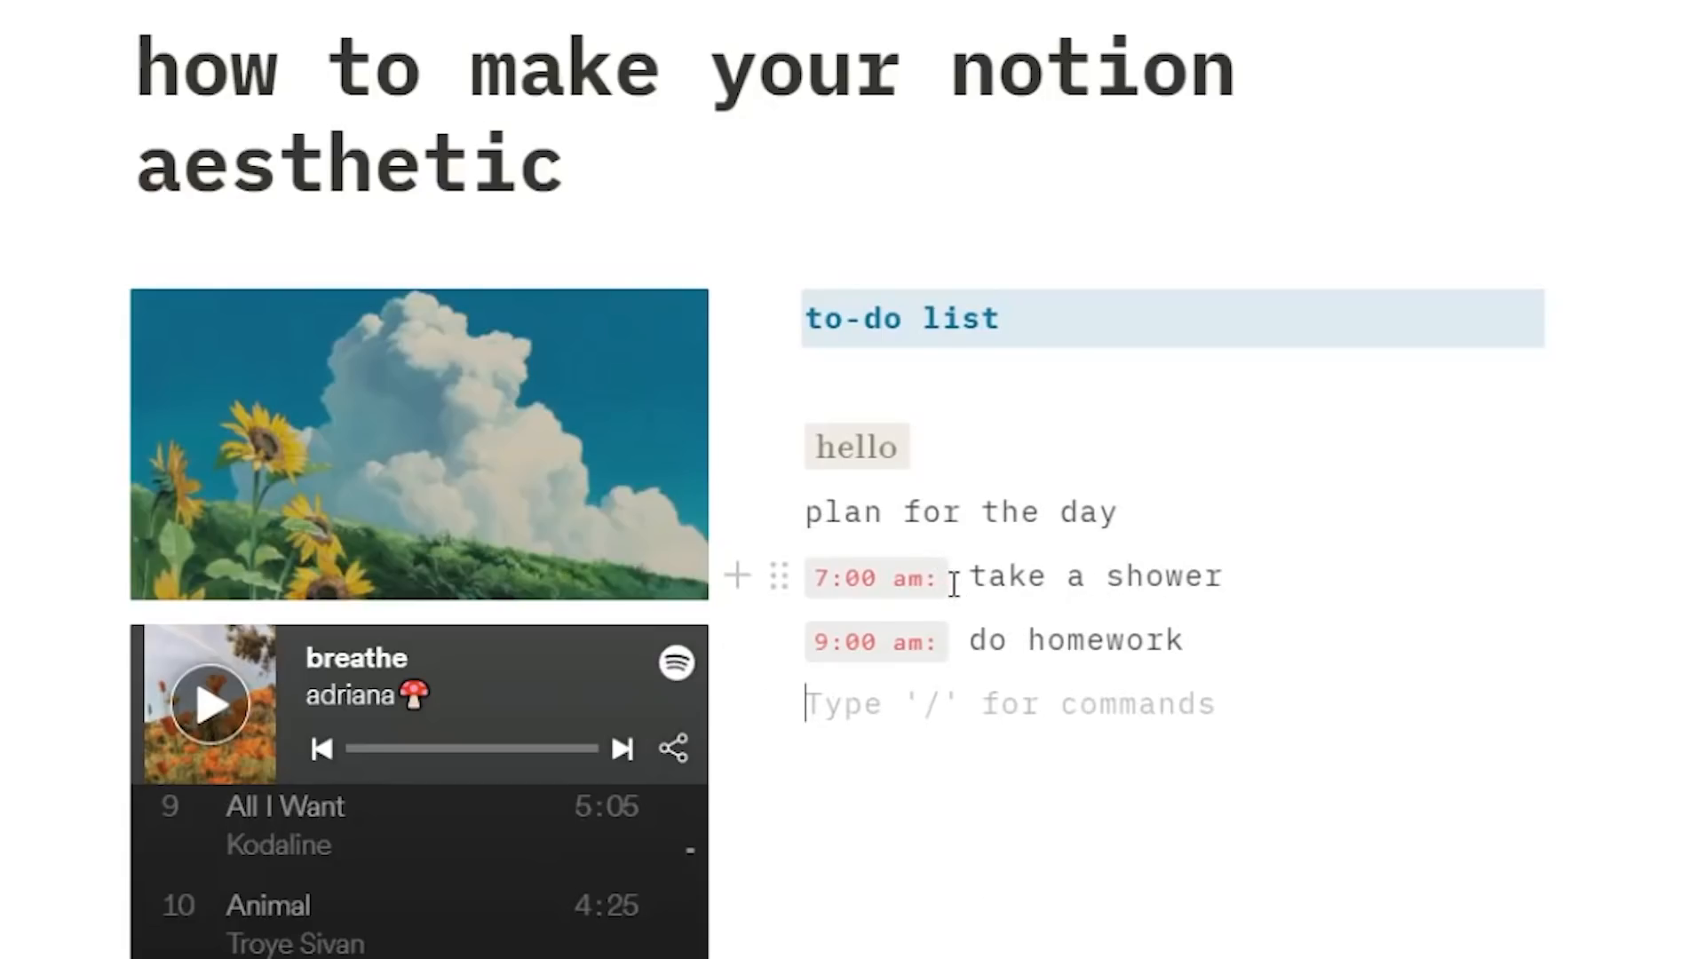
- Apply a pale yellow background color to the "7:00 am:" and "9:00 am:" inline code in the day plan
left_click(877, 584)
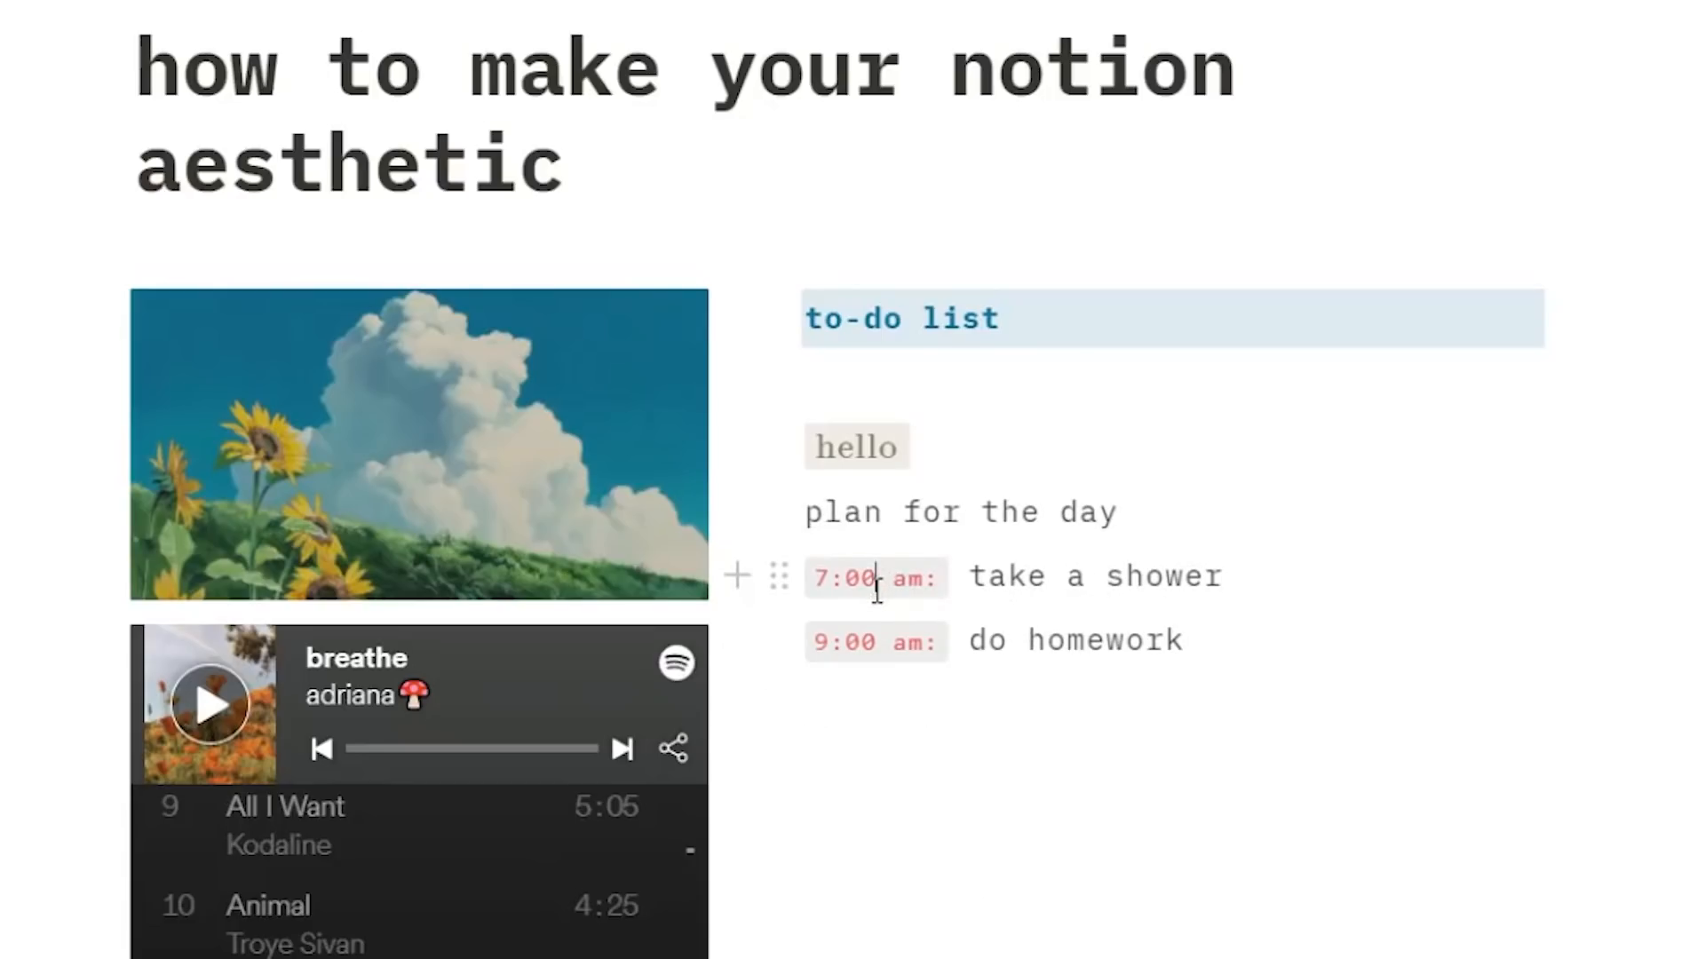
left_click_drag(818, 583, 950, 578)
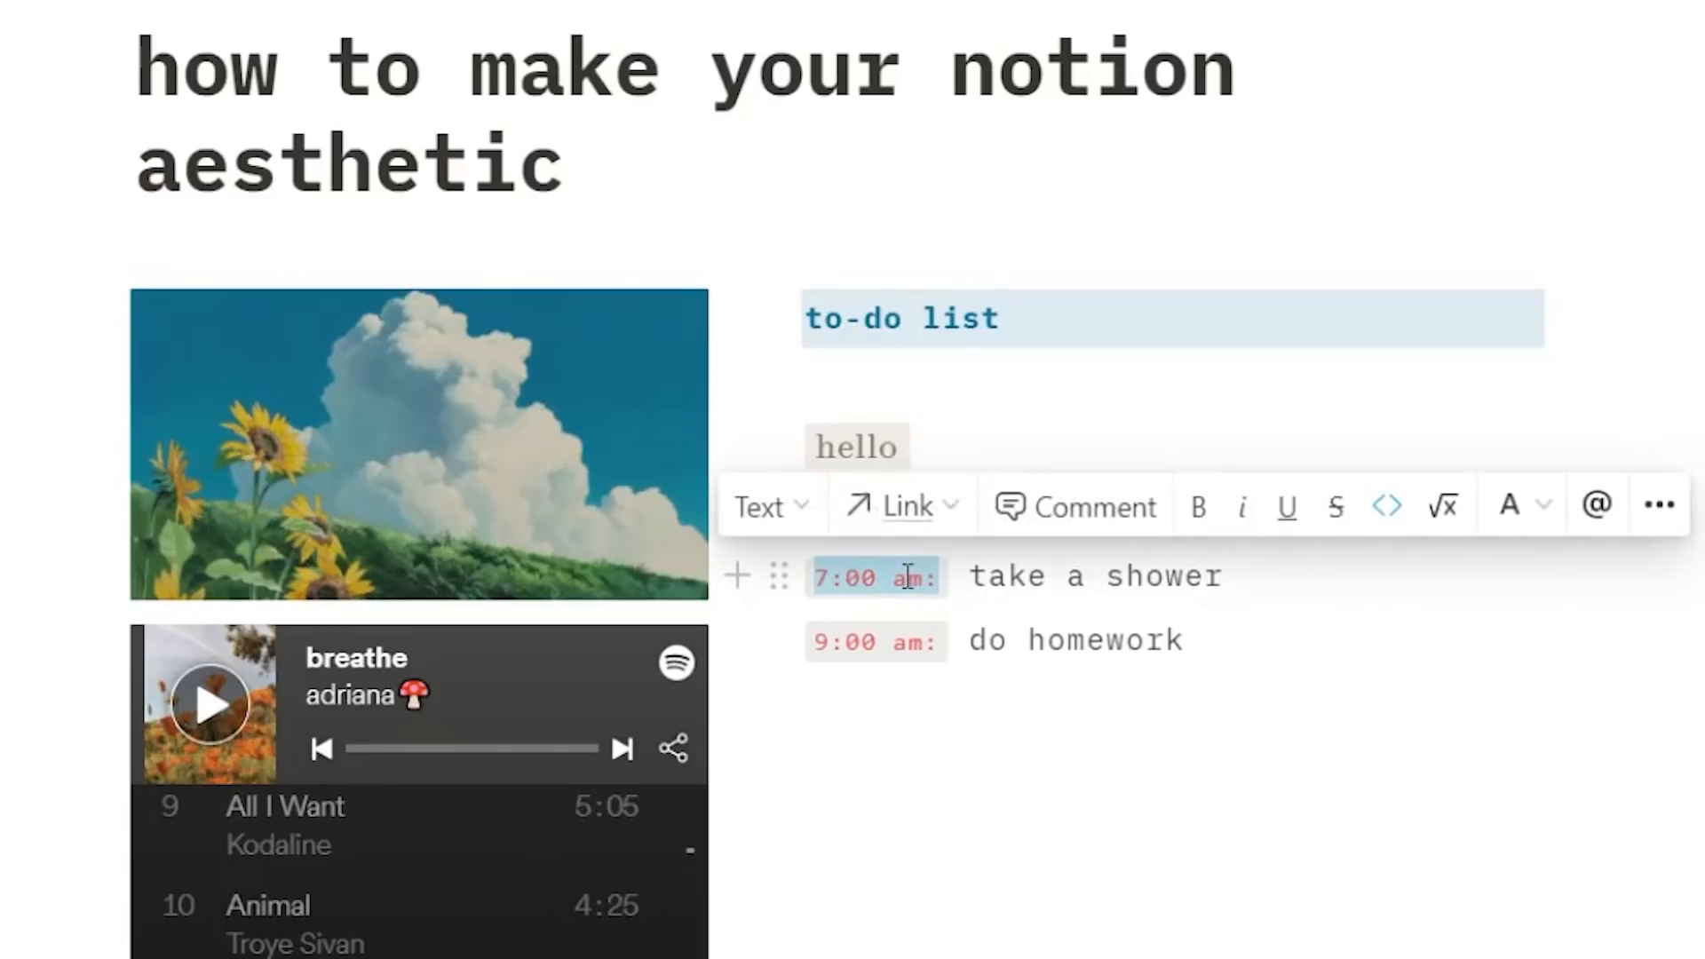
left_click(1508, 523)
scroll(1499, 523, "down", 5)
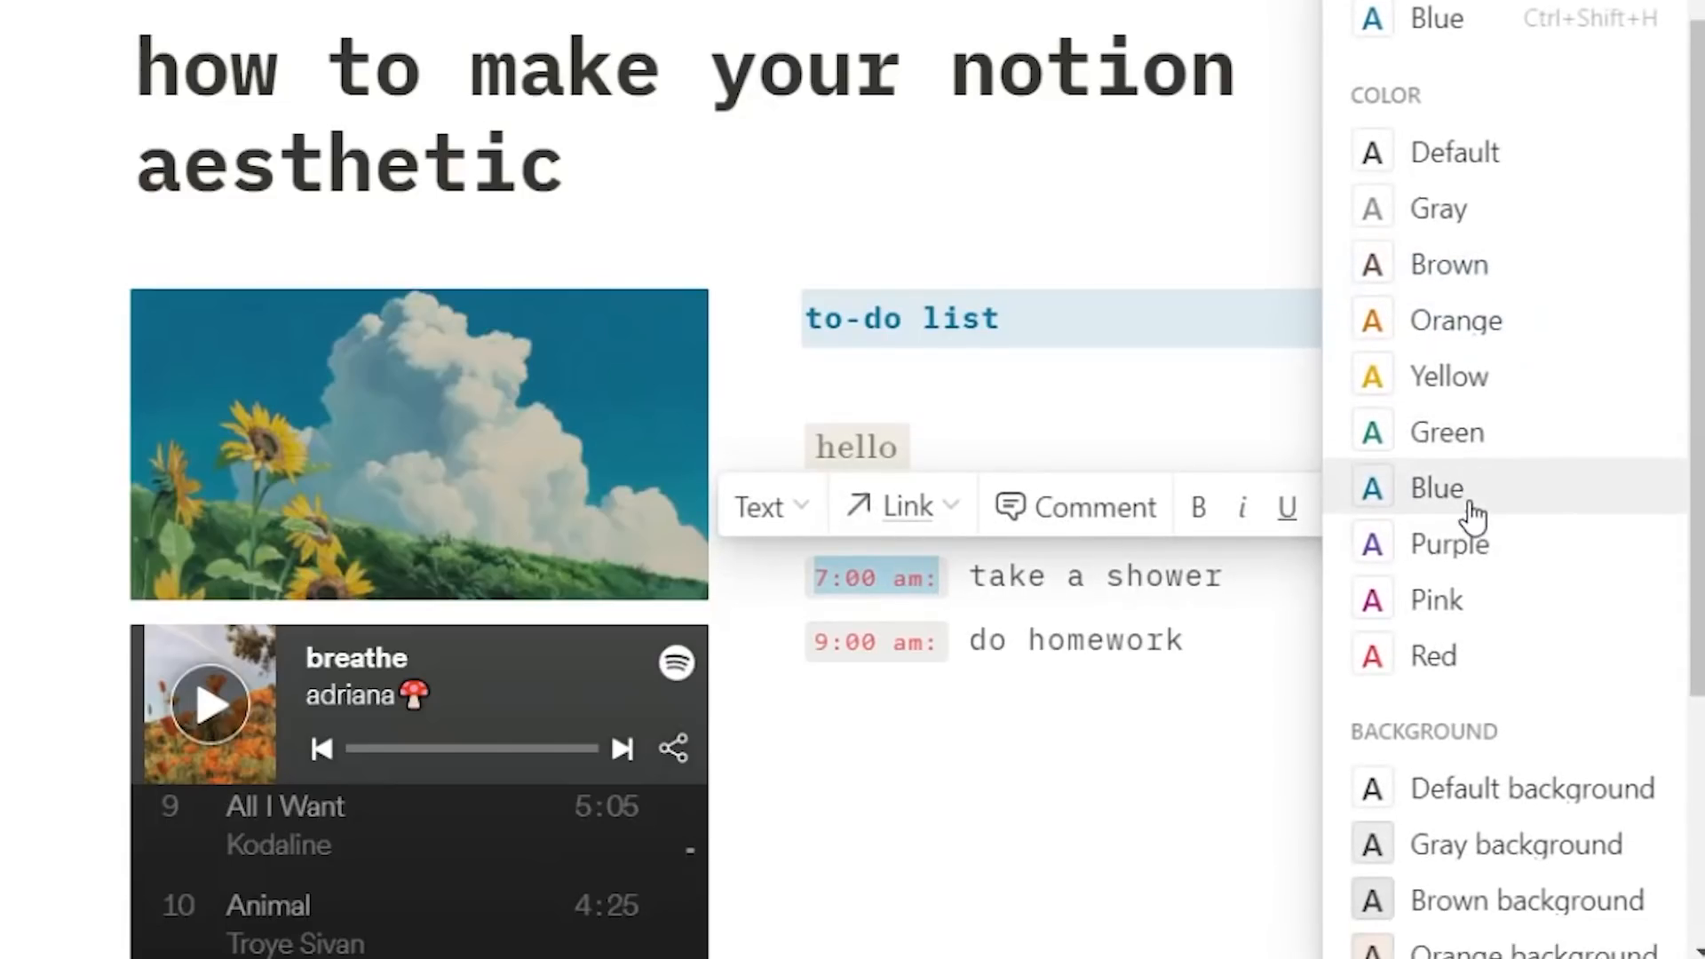
left_click(1372, 679)
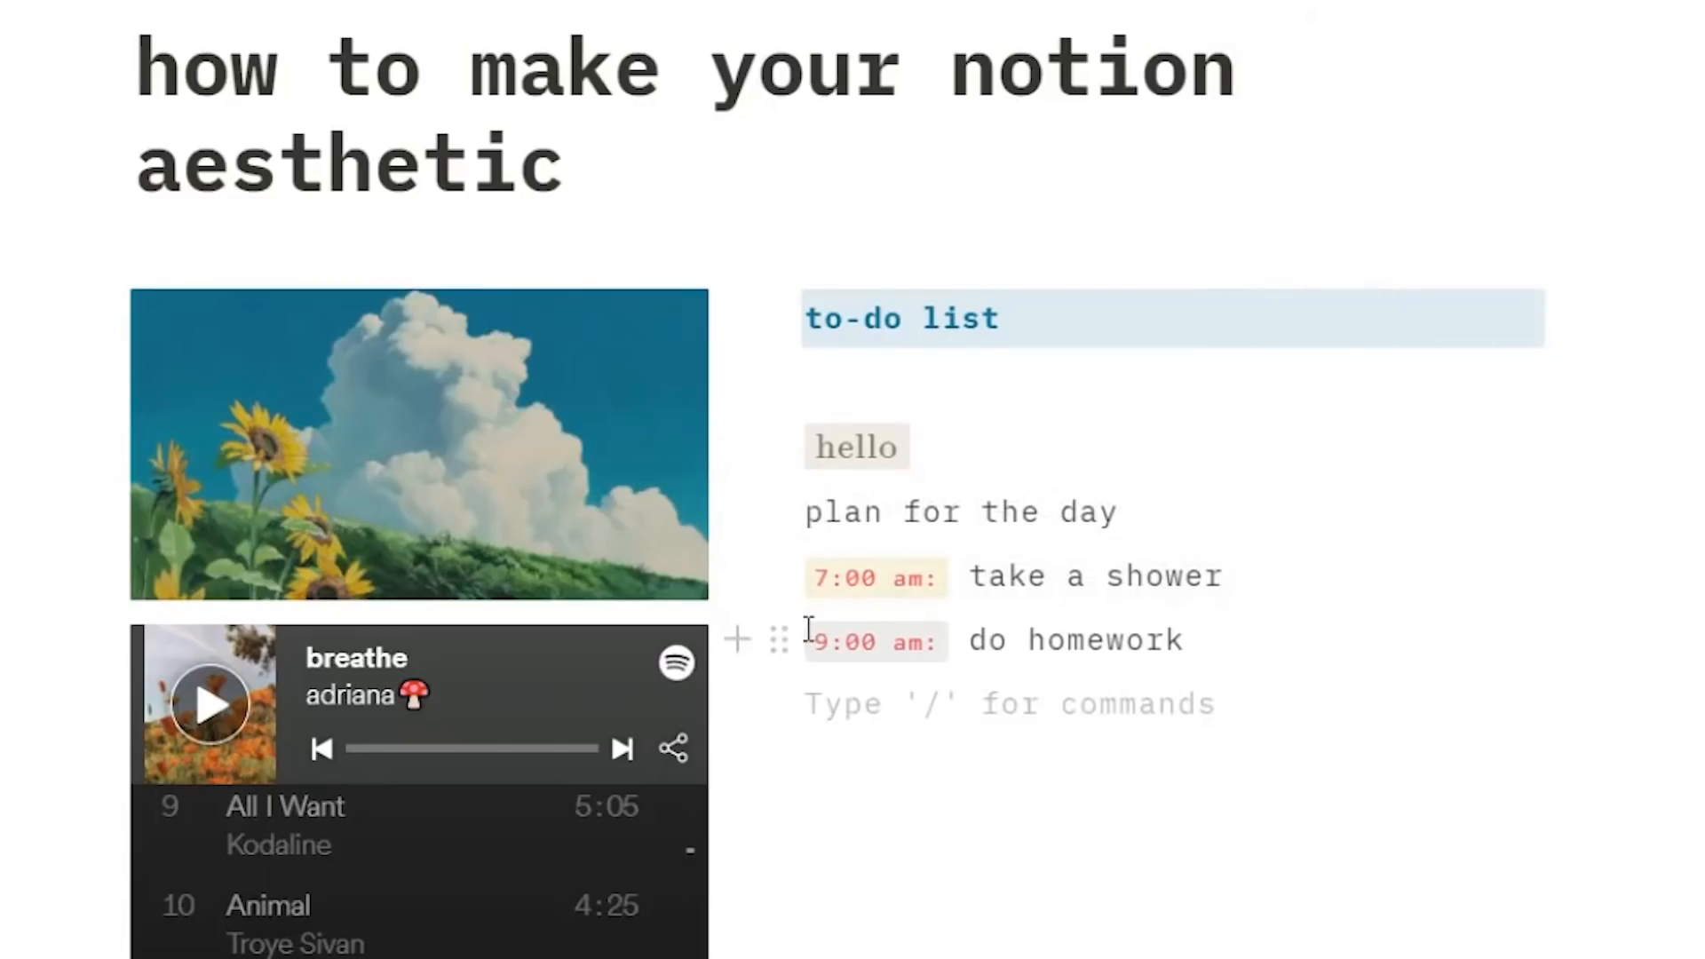
left_click_drag(808, 637, 943, 641)
key("ctrl+shift+h")
left_click(1086, 646)
scroll(1349, 105, "down", 2)
scroll(1115, 430, "down", 5)
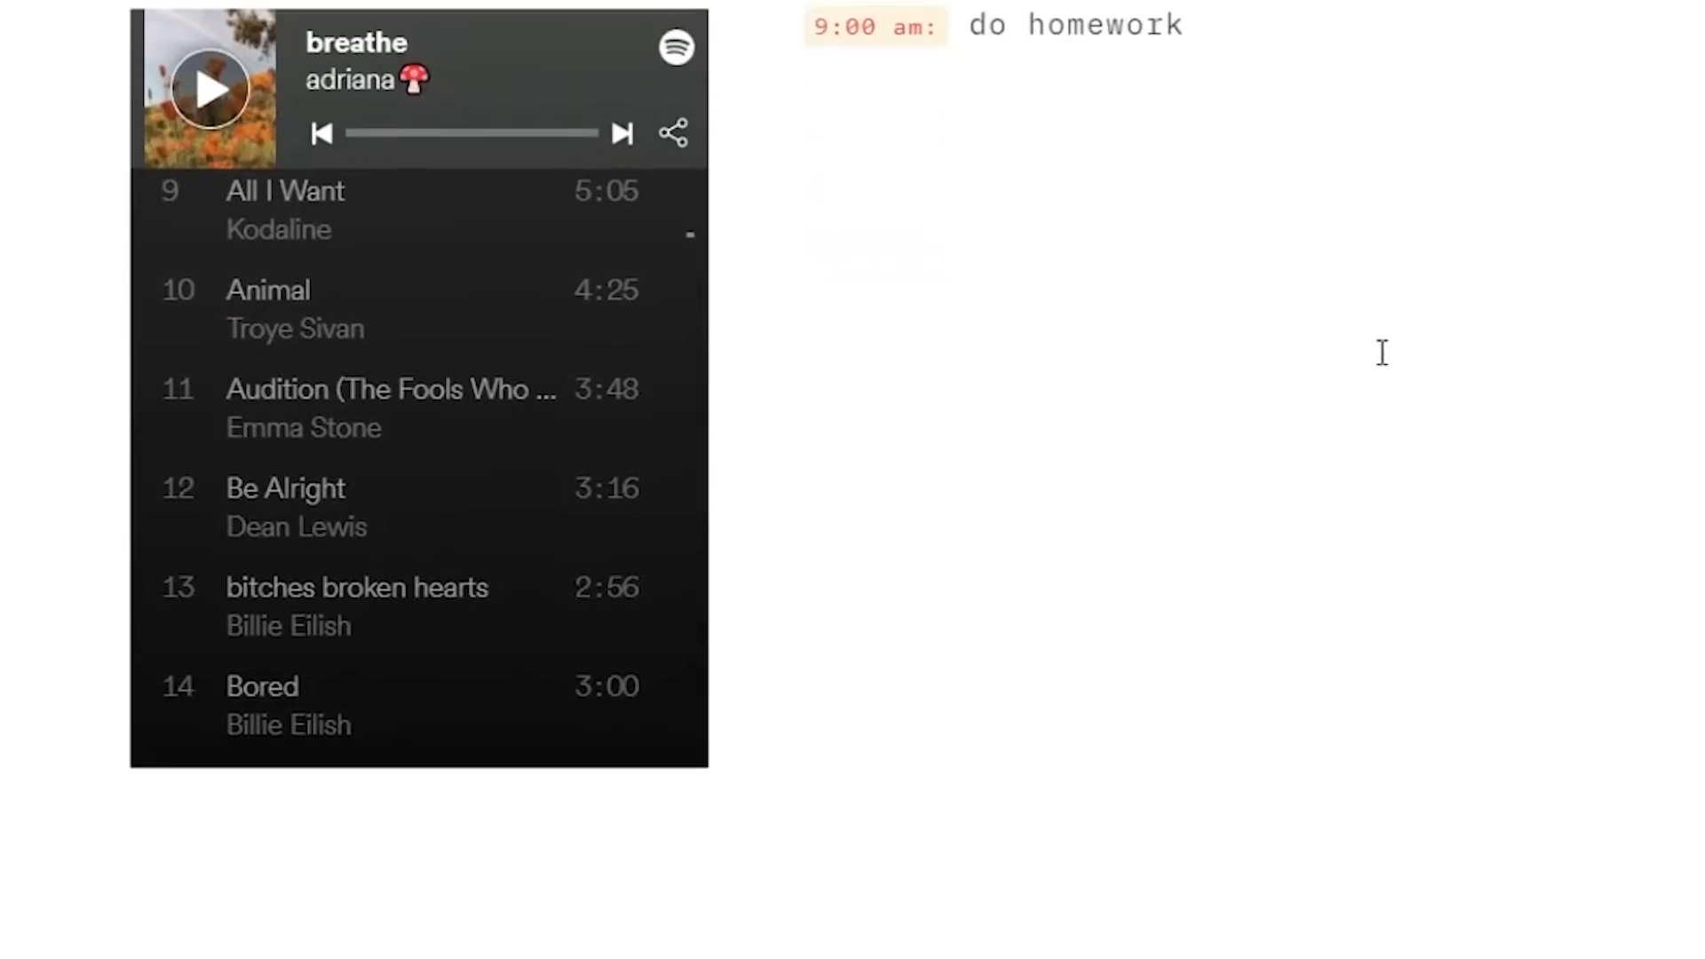
scroll(1381, 355, "up", 4)
scroll(1179, 331, "up", 1)
left_click(1146, 577)
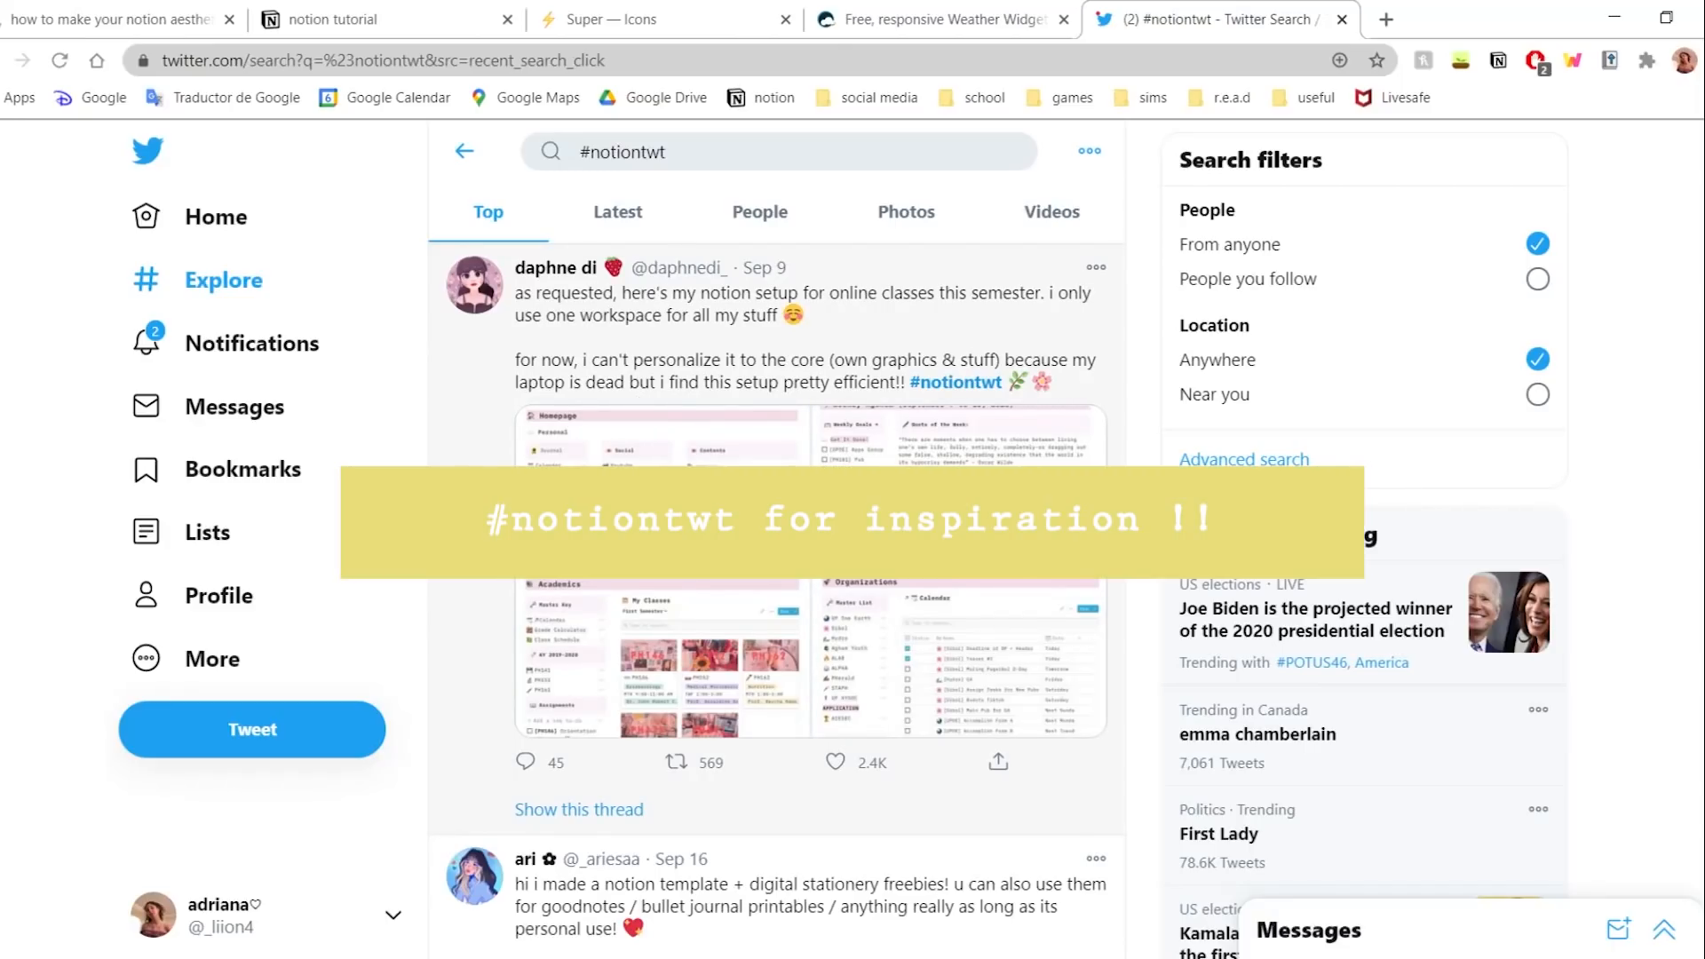
- Browse the #notiontwt search results on Twitter for examples of Notion layouts and templates
scroll(723, 803, "down", 5)
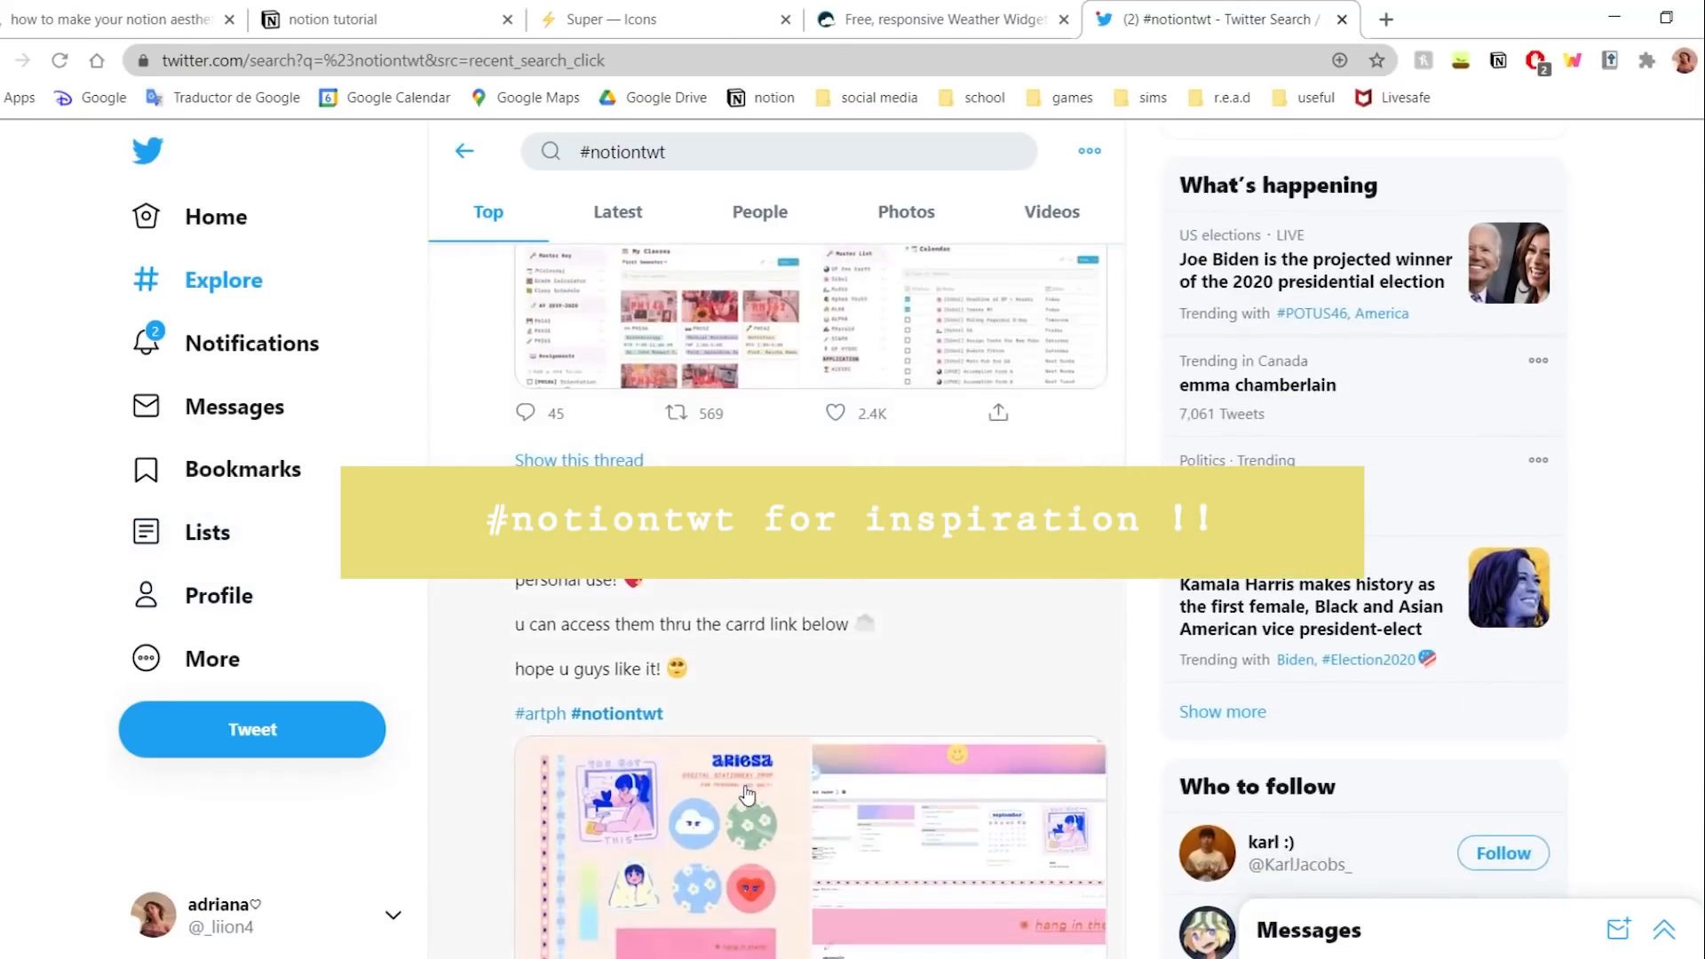
scroll(669, 601, "down", 4)
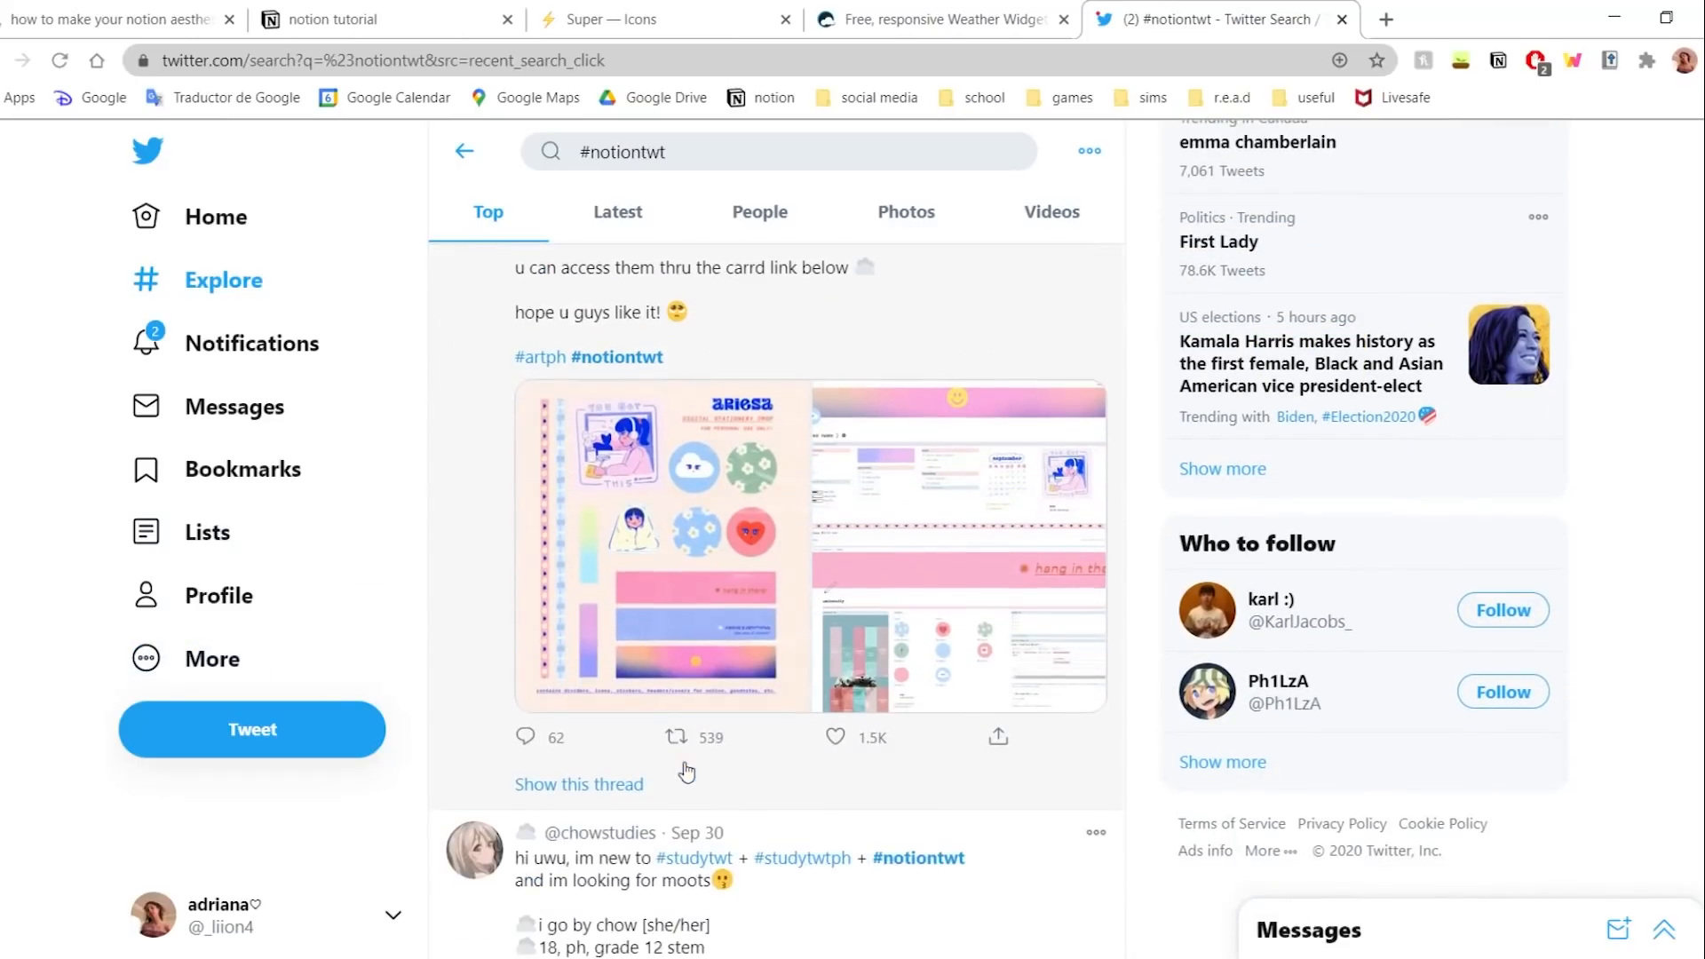
scroll(909, 898, "up", 3)
scroll(1054, 563, "down", 14)
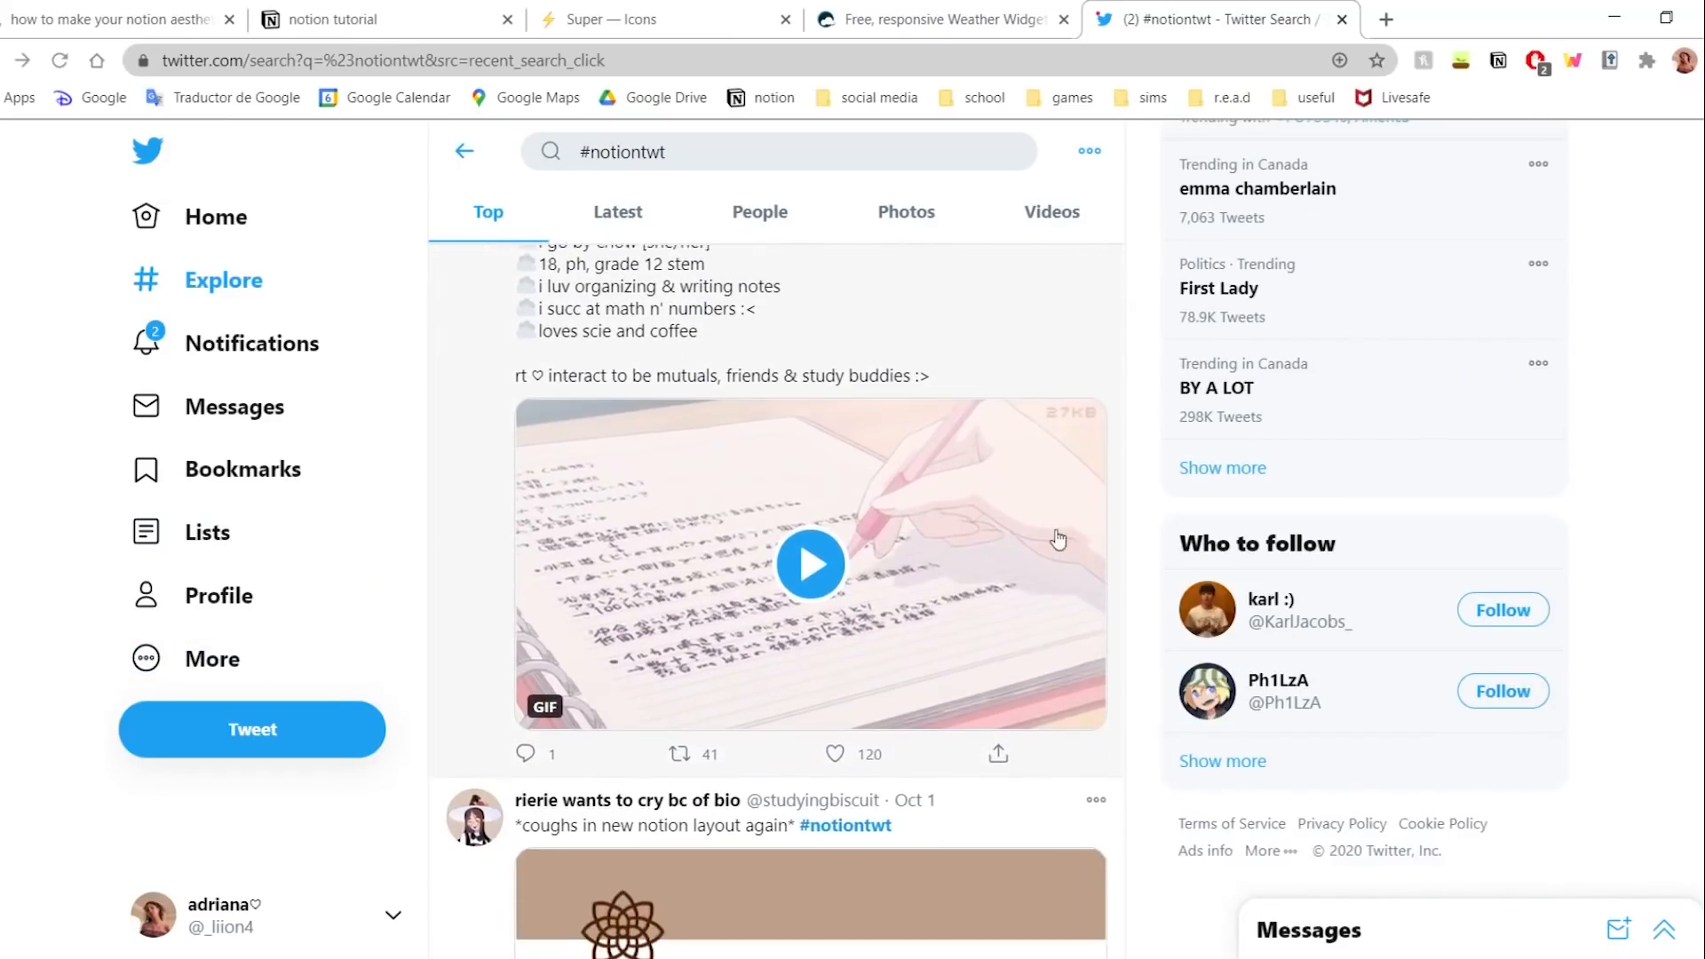
scroll(882, 555, "down", 9)
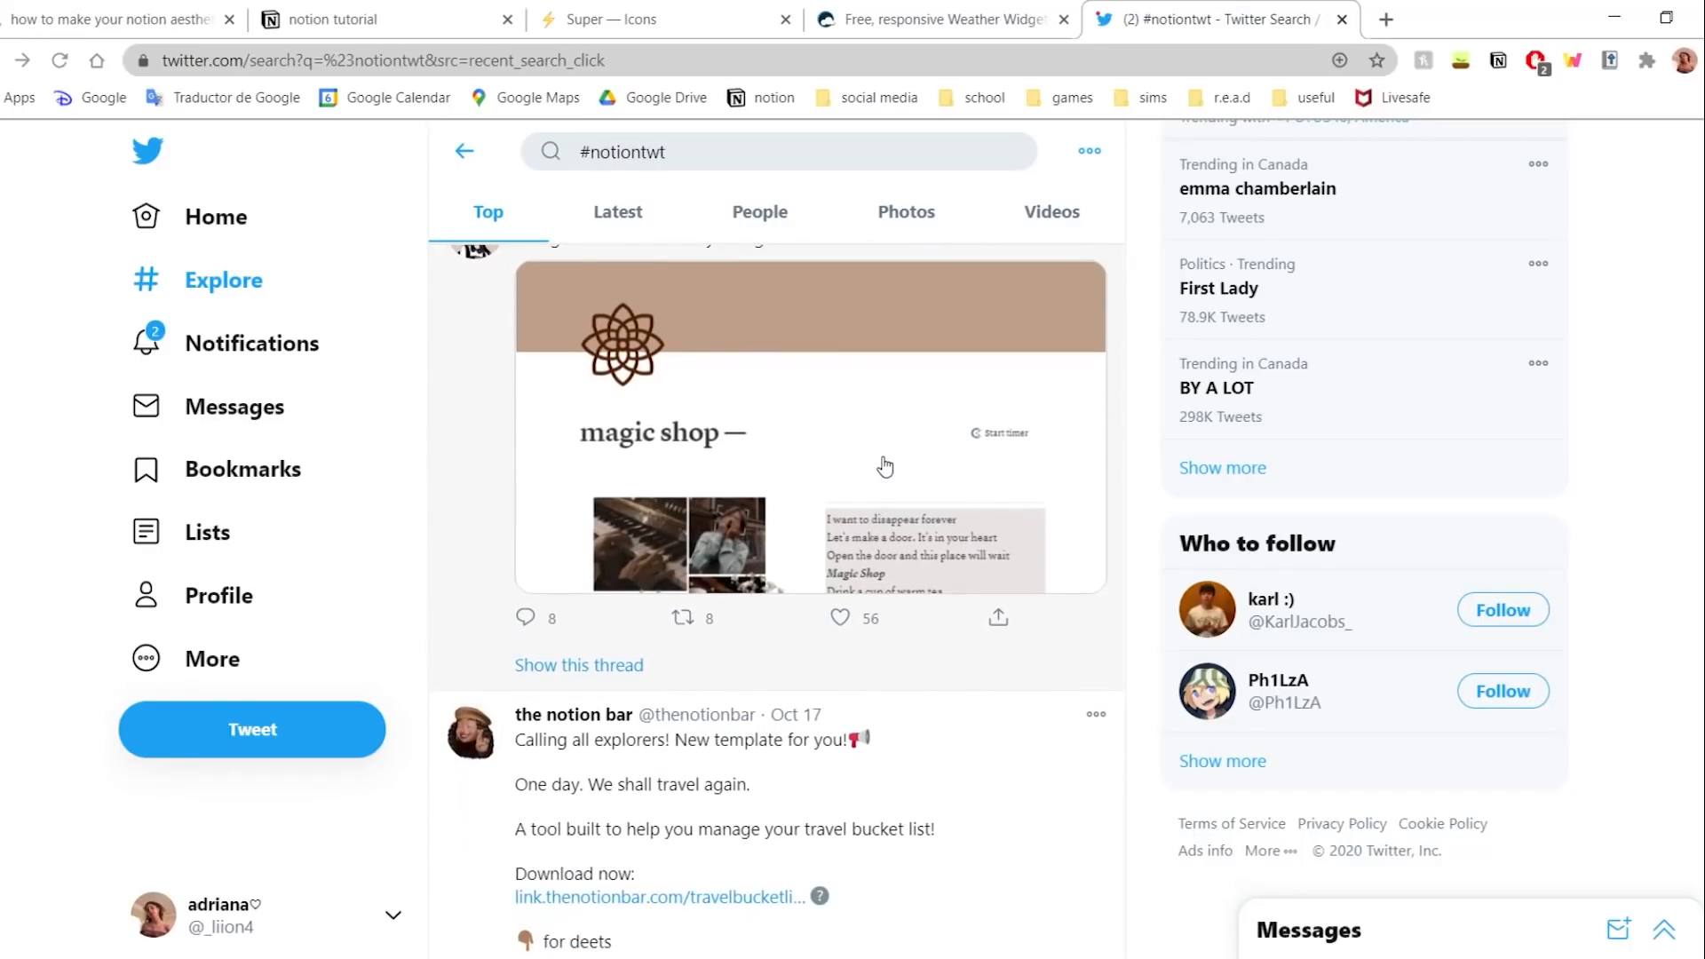
scroll(811, 479, "down", 16)
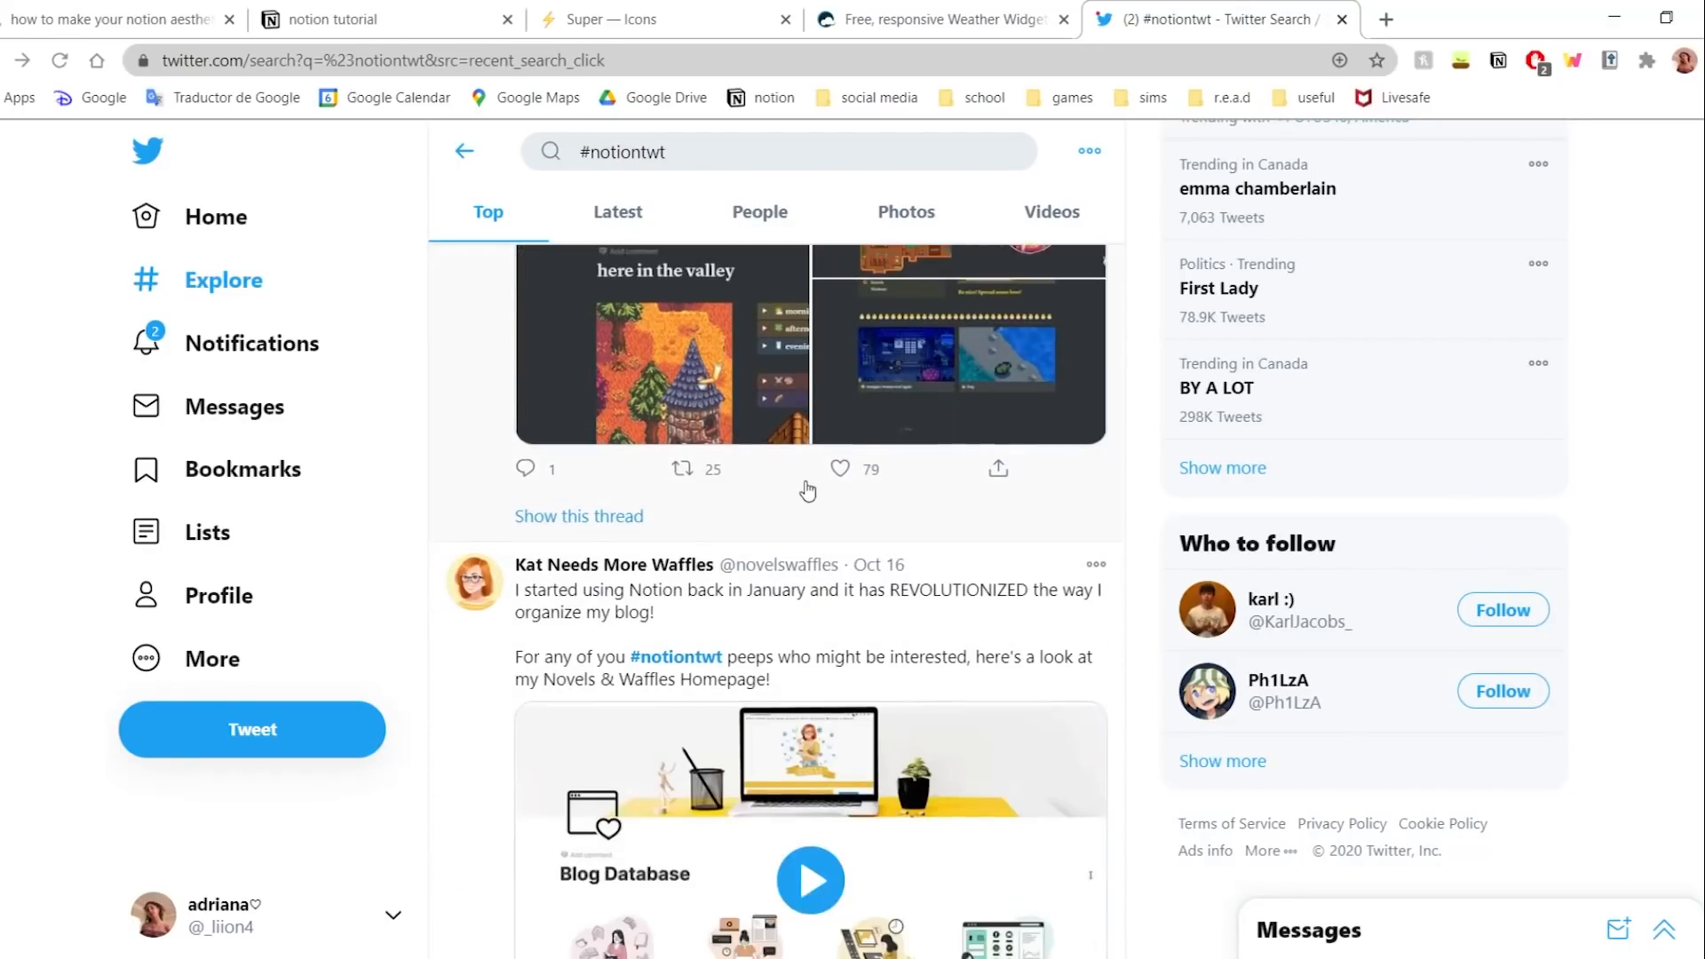
scroll(826, 560, "down", 5)
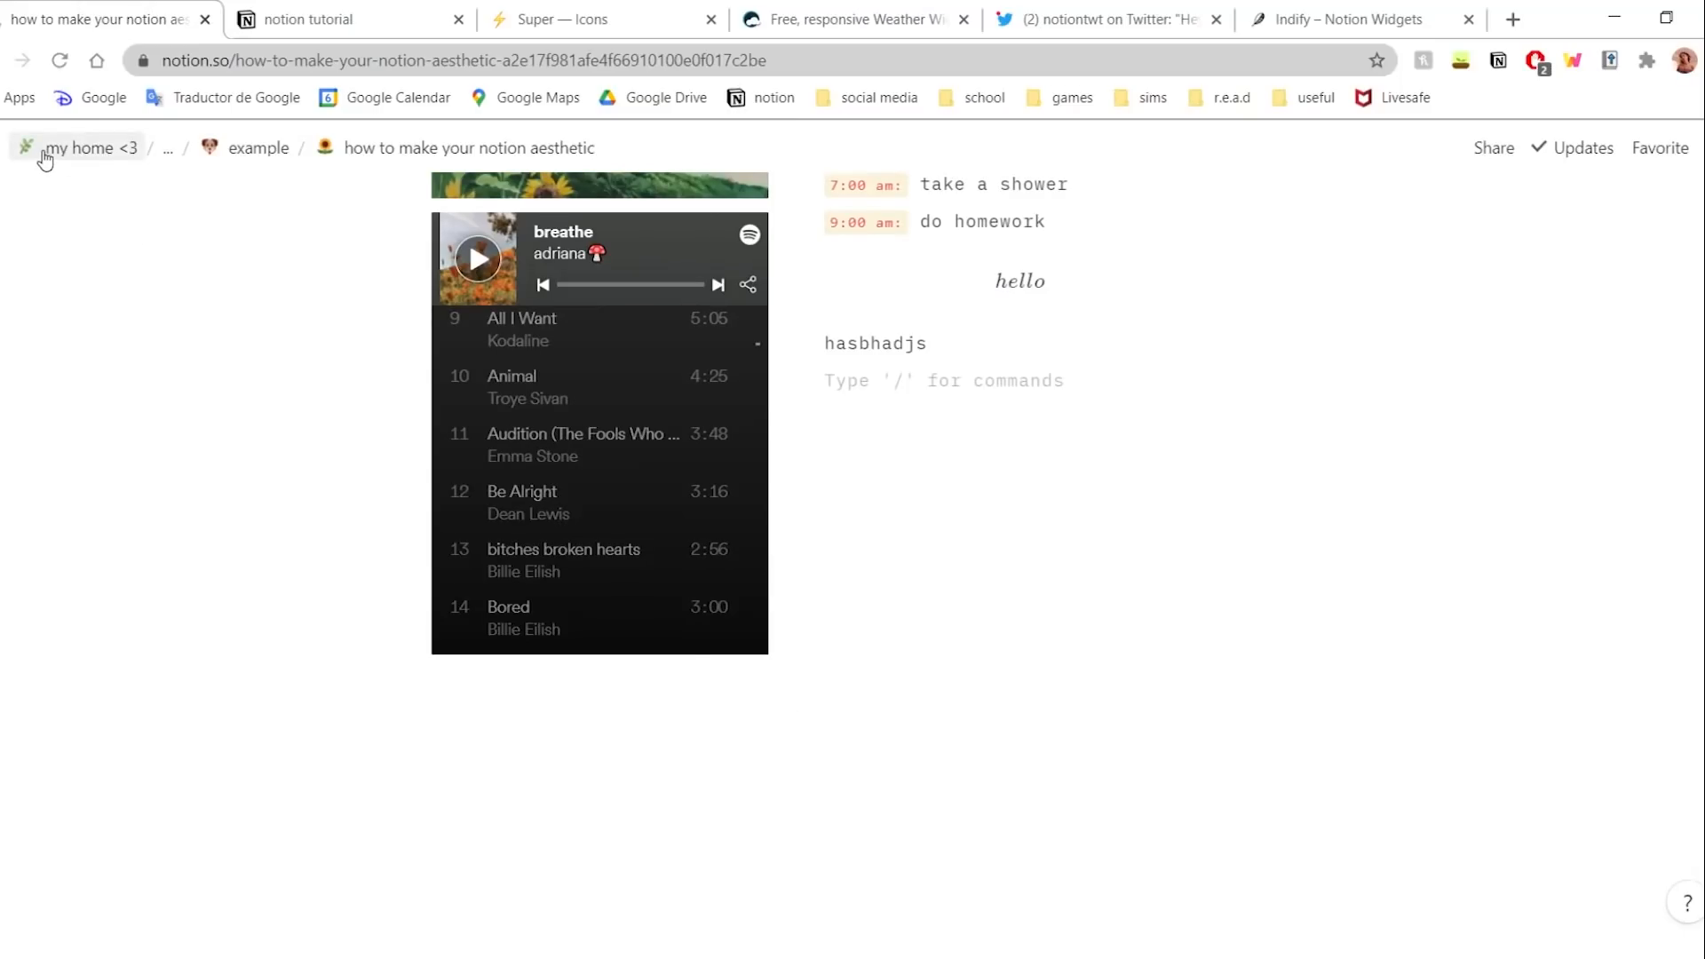
- Switch back to Notion, open the "my home <3" page and look over its icon, cover, quote and linked images
mouse_move(65, 200)
left_click(57, 153)
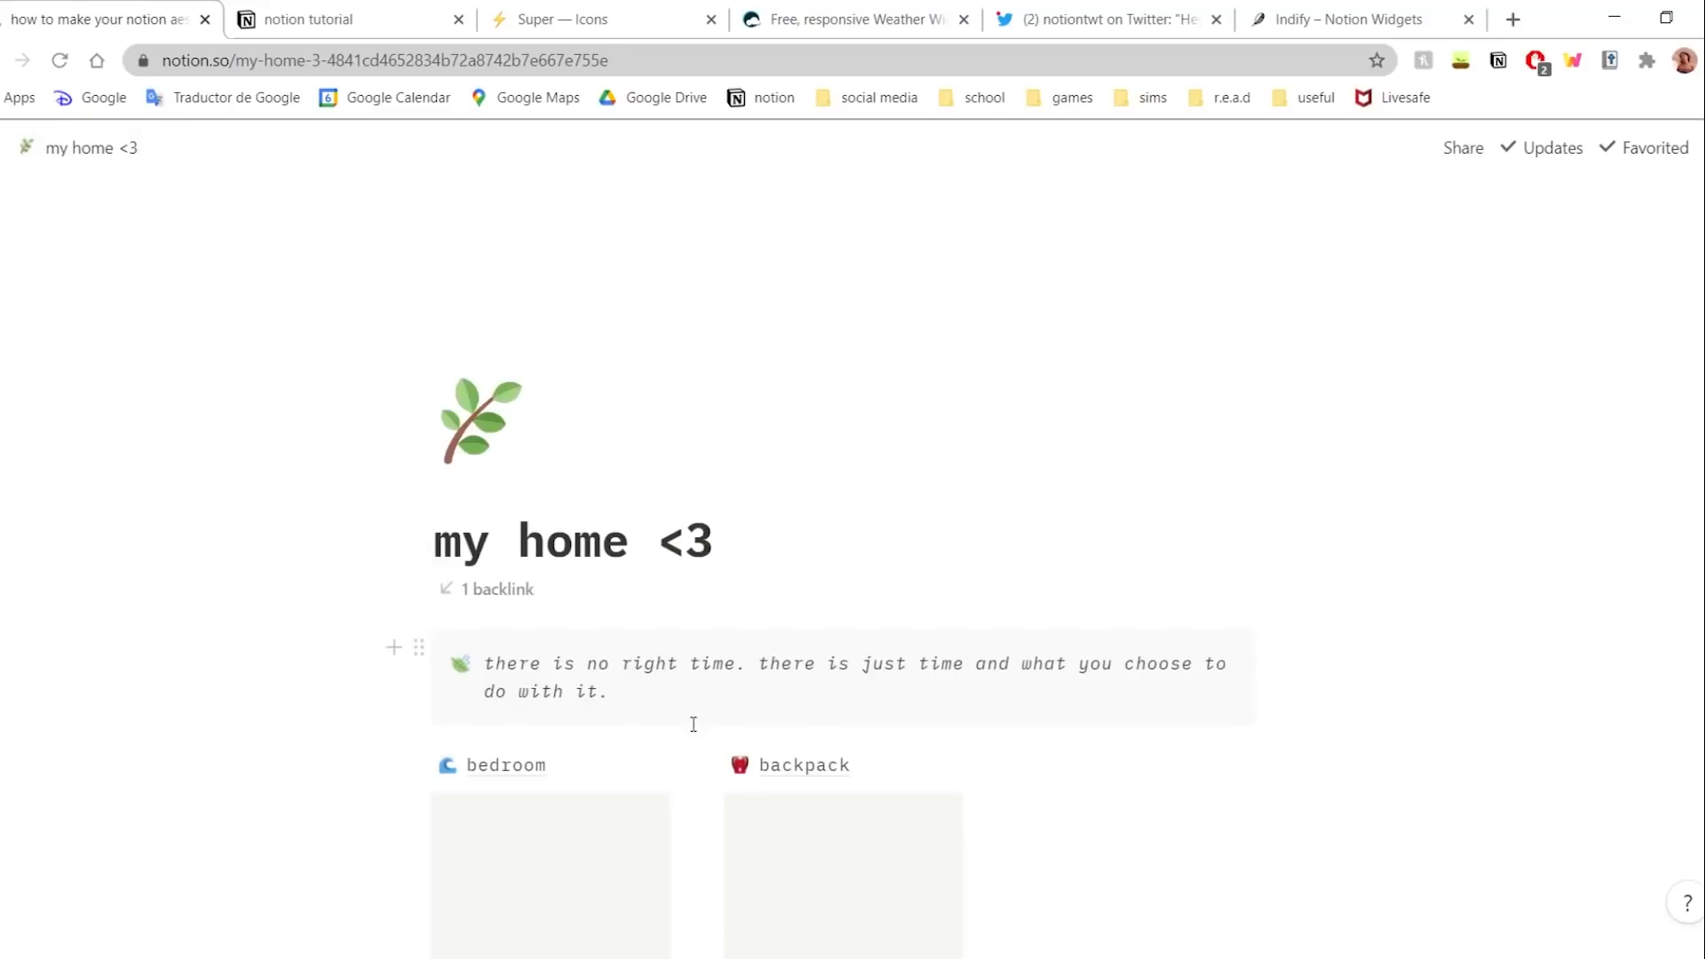
scroll(534, 701, "down", 1)
scroll(529, 643, "up", 3)
scroll(757, 514, "down", 2)
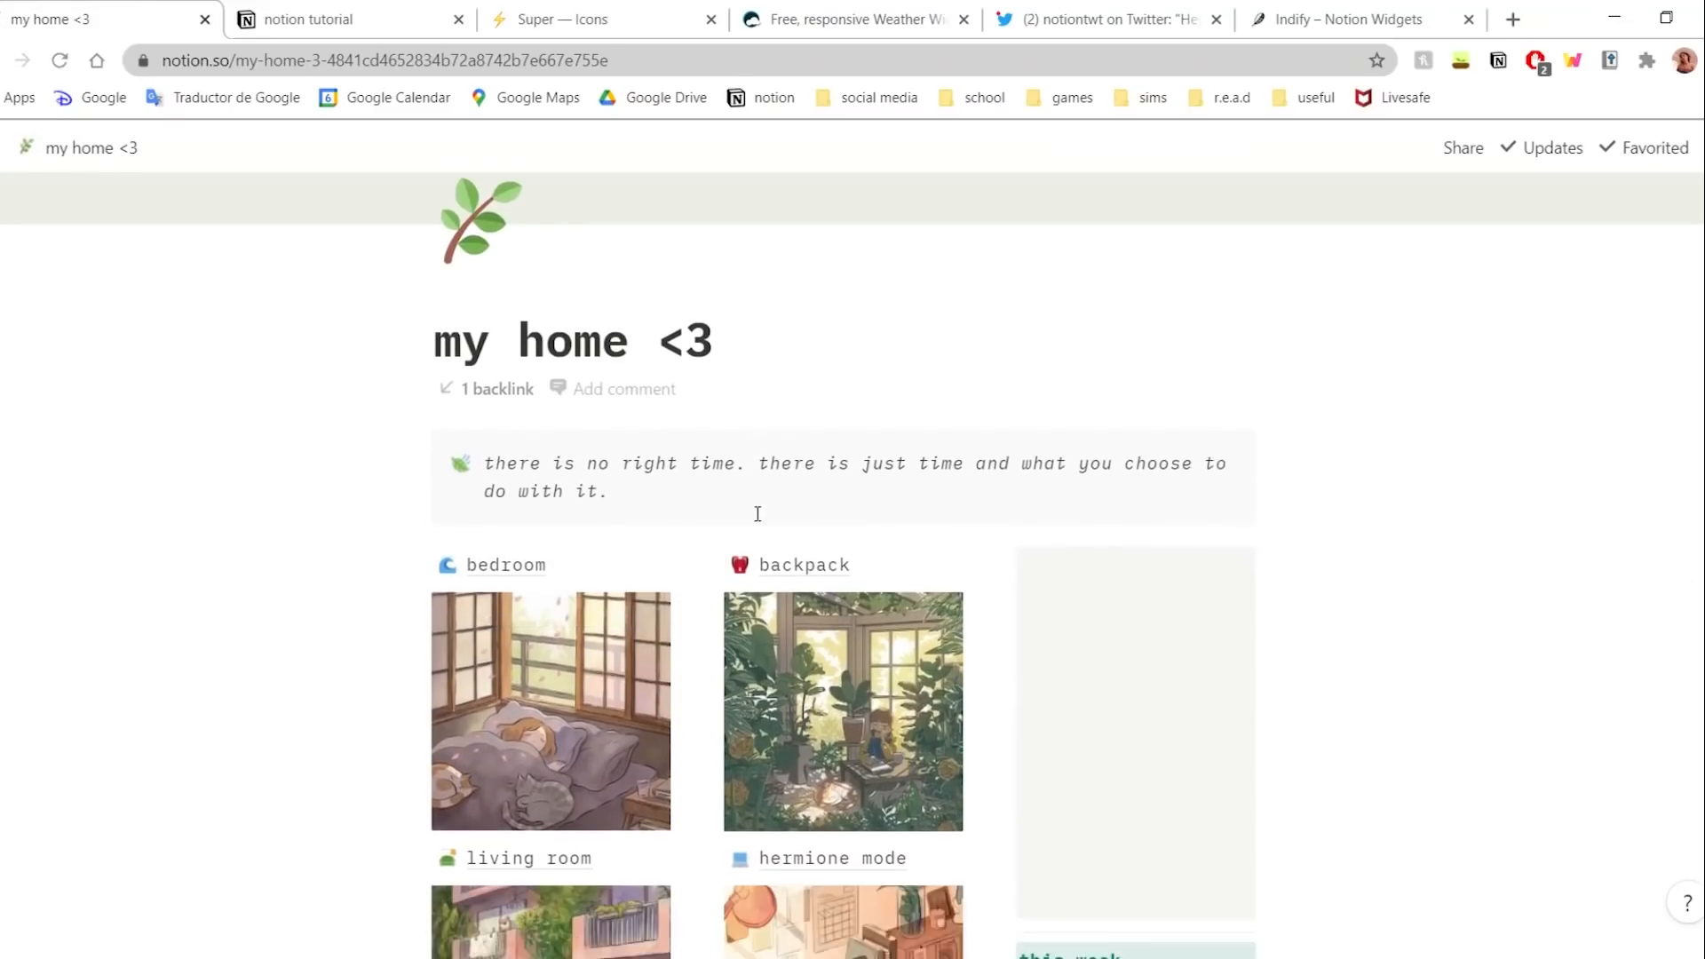
scroll(857, 546, "down", 1)
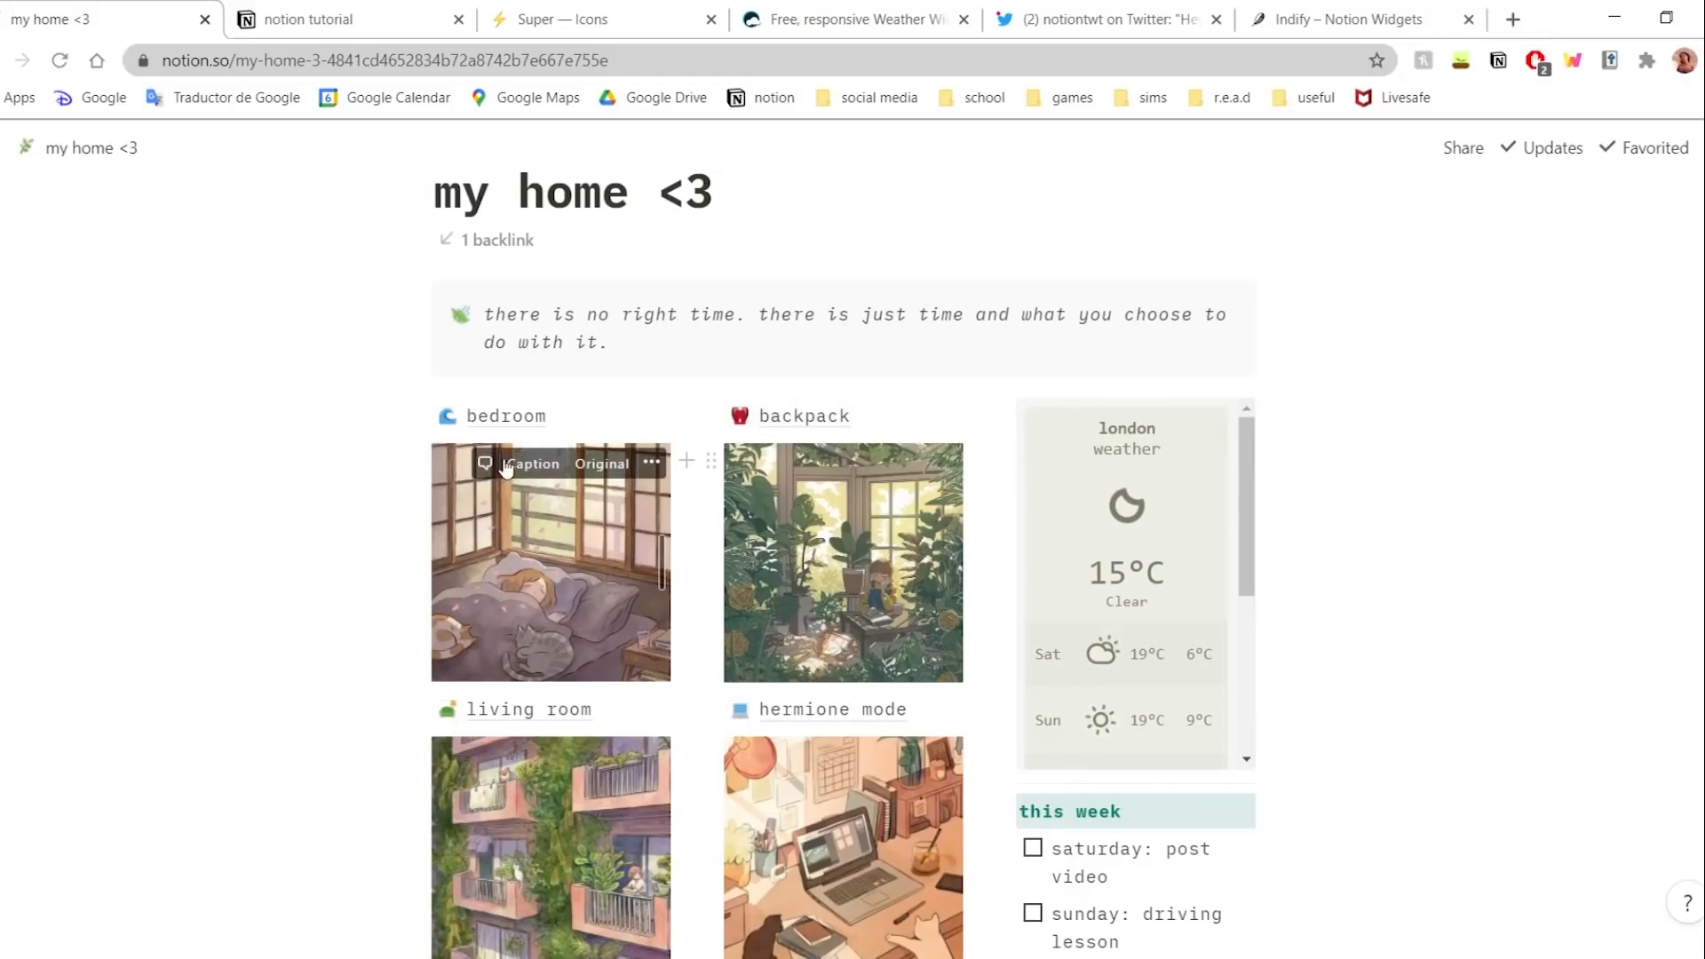
- Look through the bedroom subpage's tasks and reminders, and return to "my home <3" to review its columns and weather widget
left_click(506, 428)
scroll(867, 705, "down", 10)
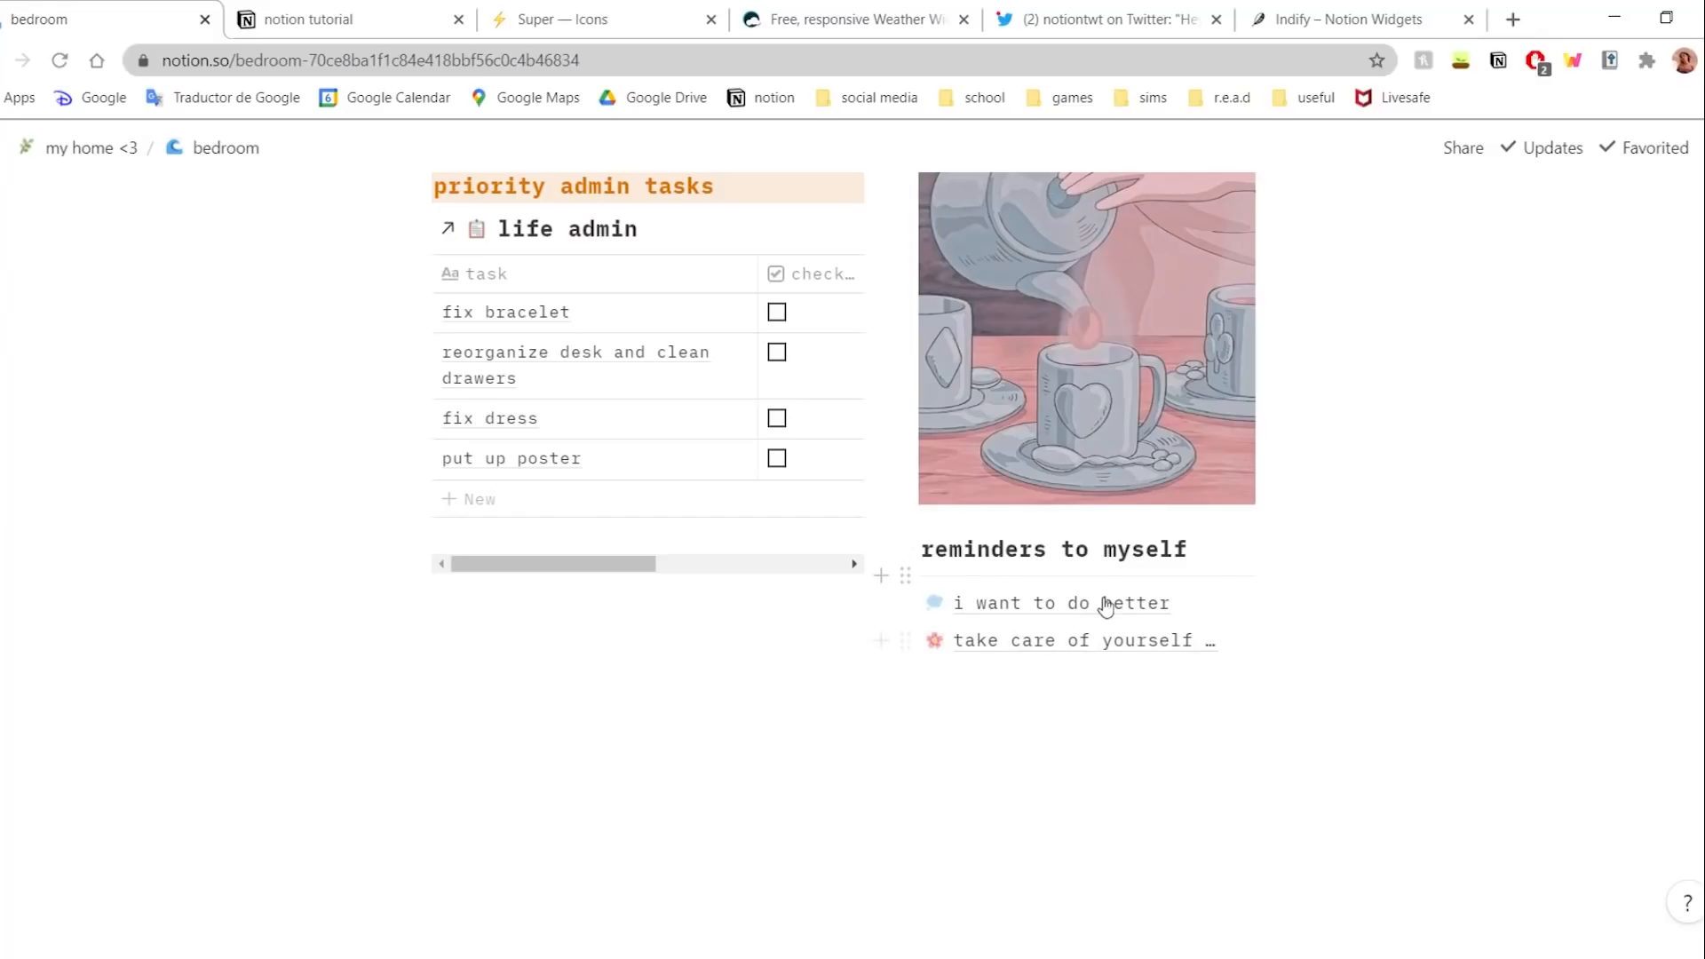
scroll(1206, 727, "up", 3)
left_click(92, 148)
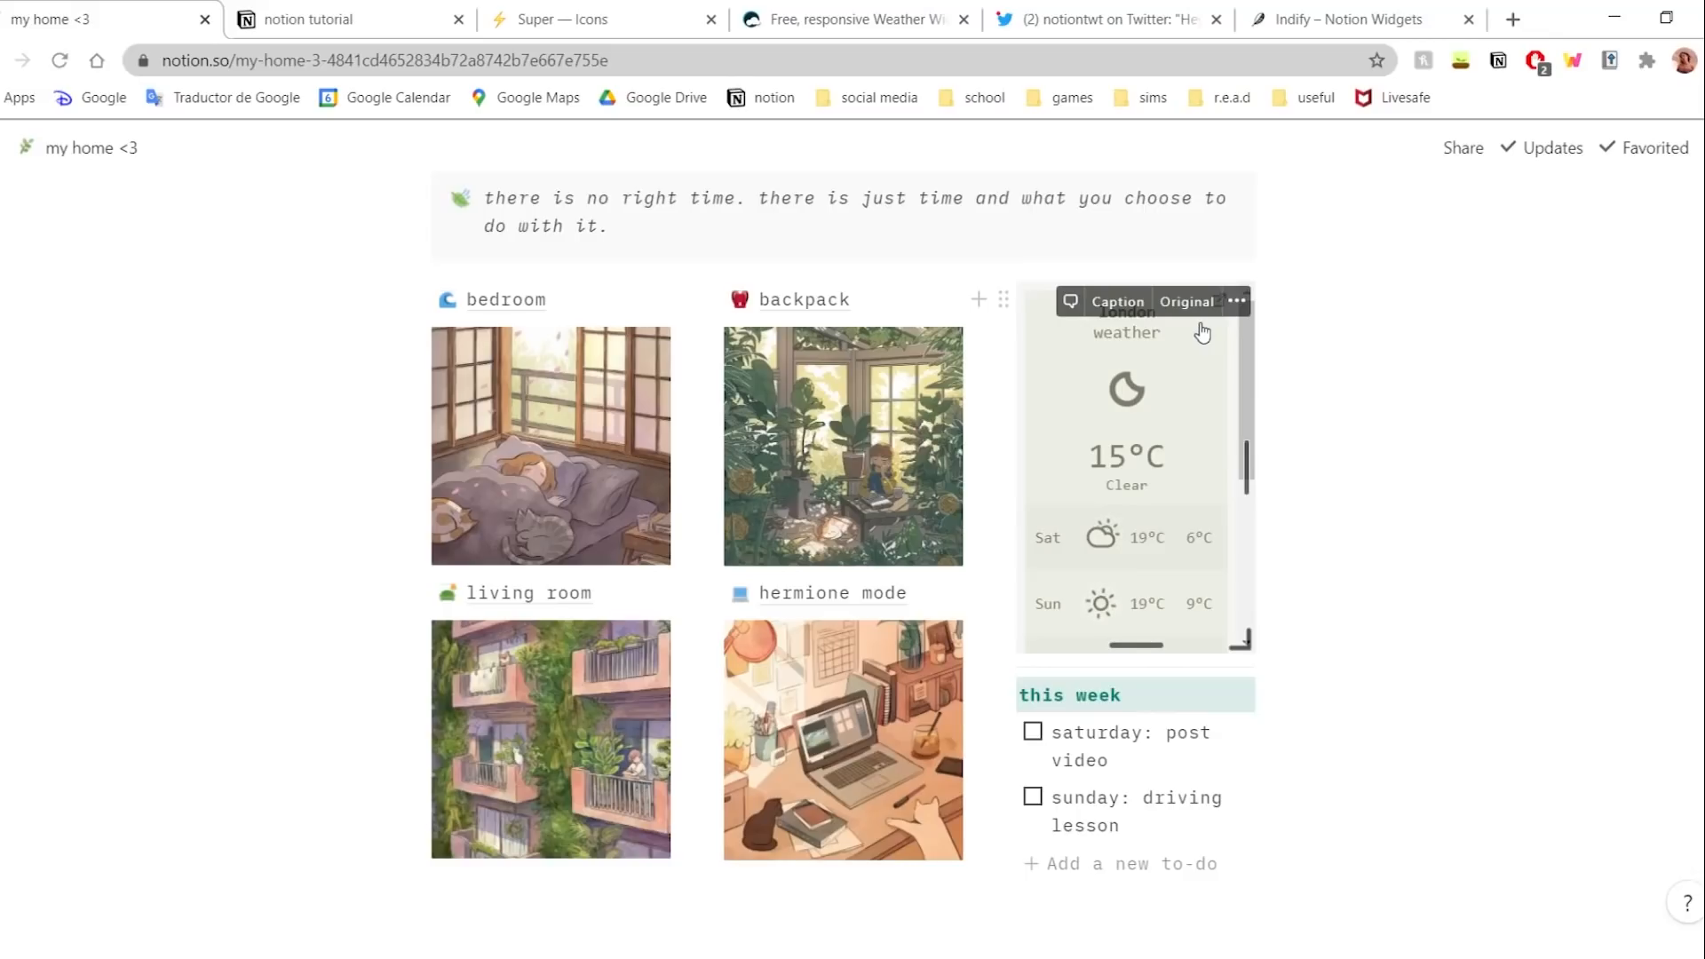
scroll(1329, 661, "up", 5)
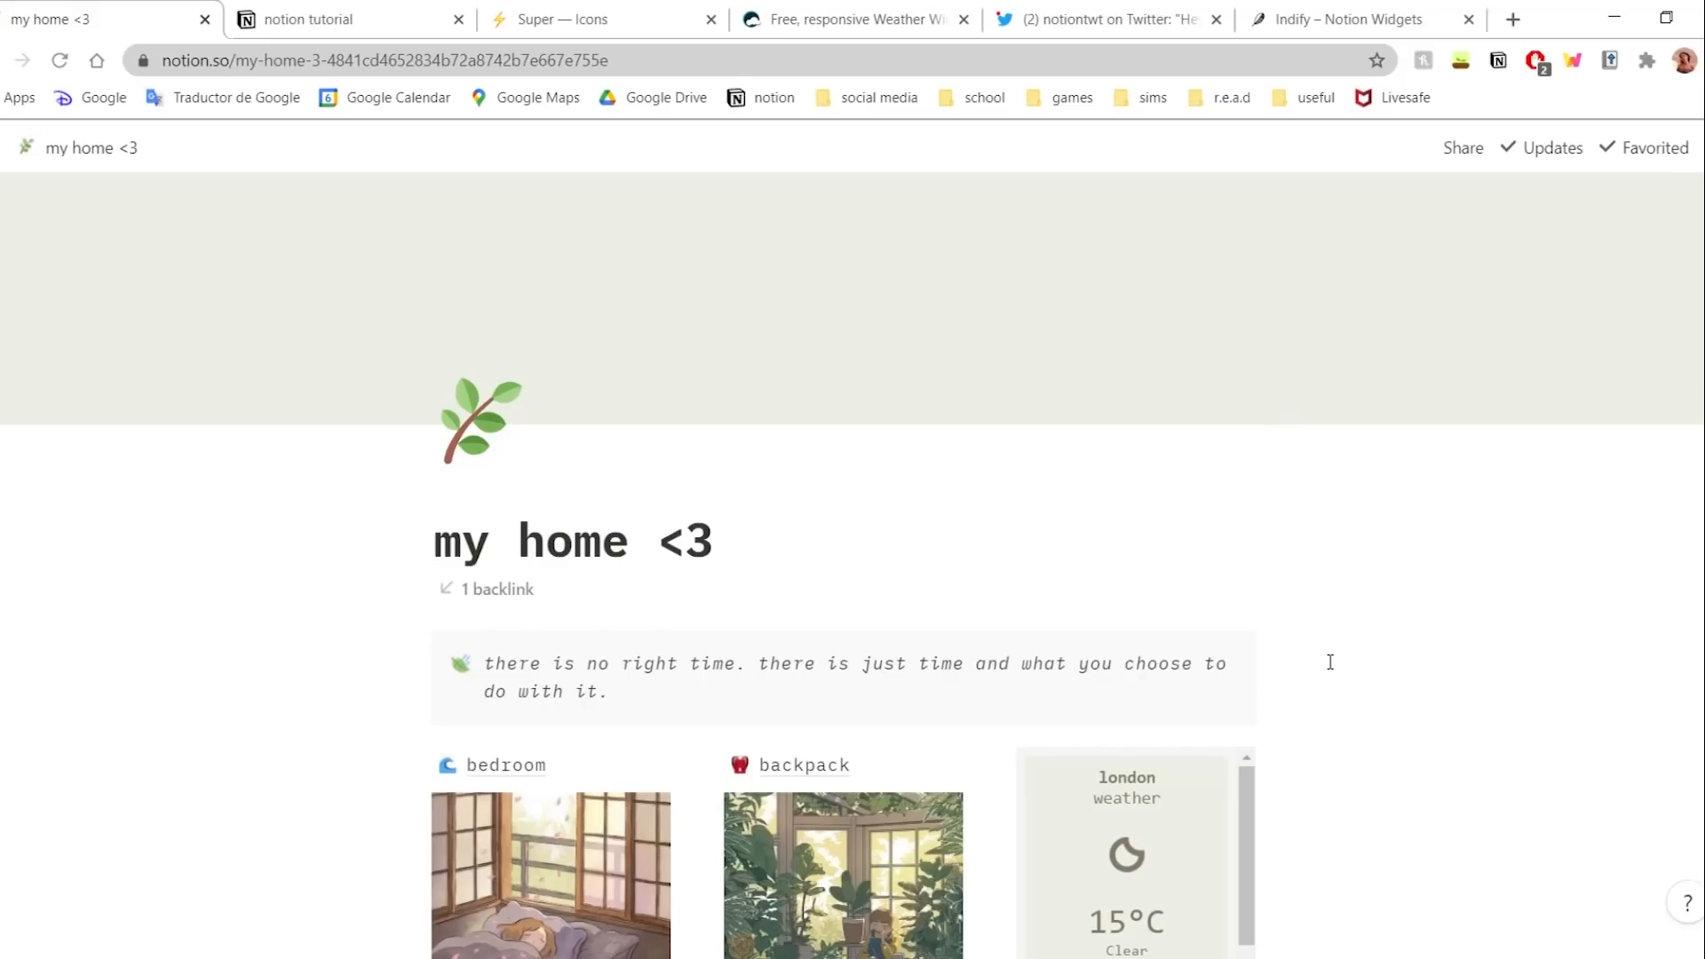
scroll(1278, 532, "down", 5)
scroll(1030, 453, "up", 1)
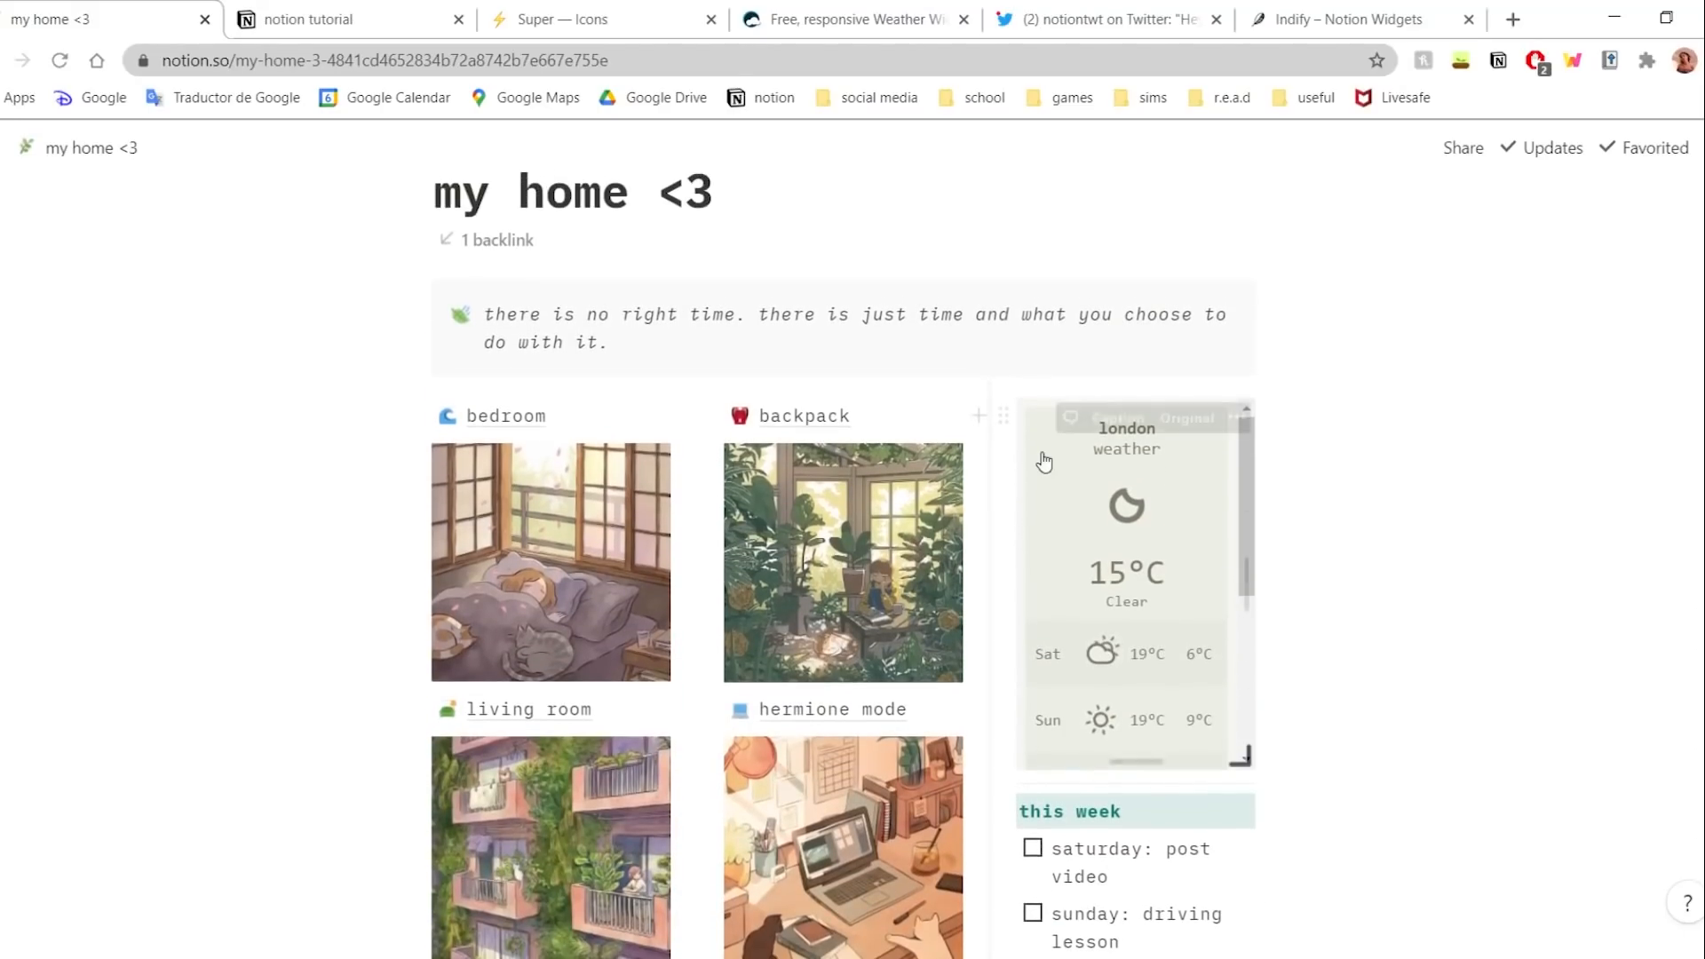
scroll(1286, 383, "up", 3)
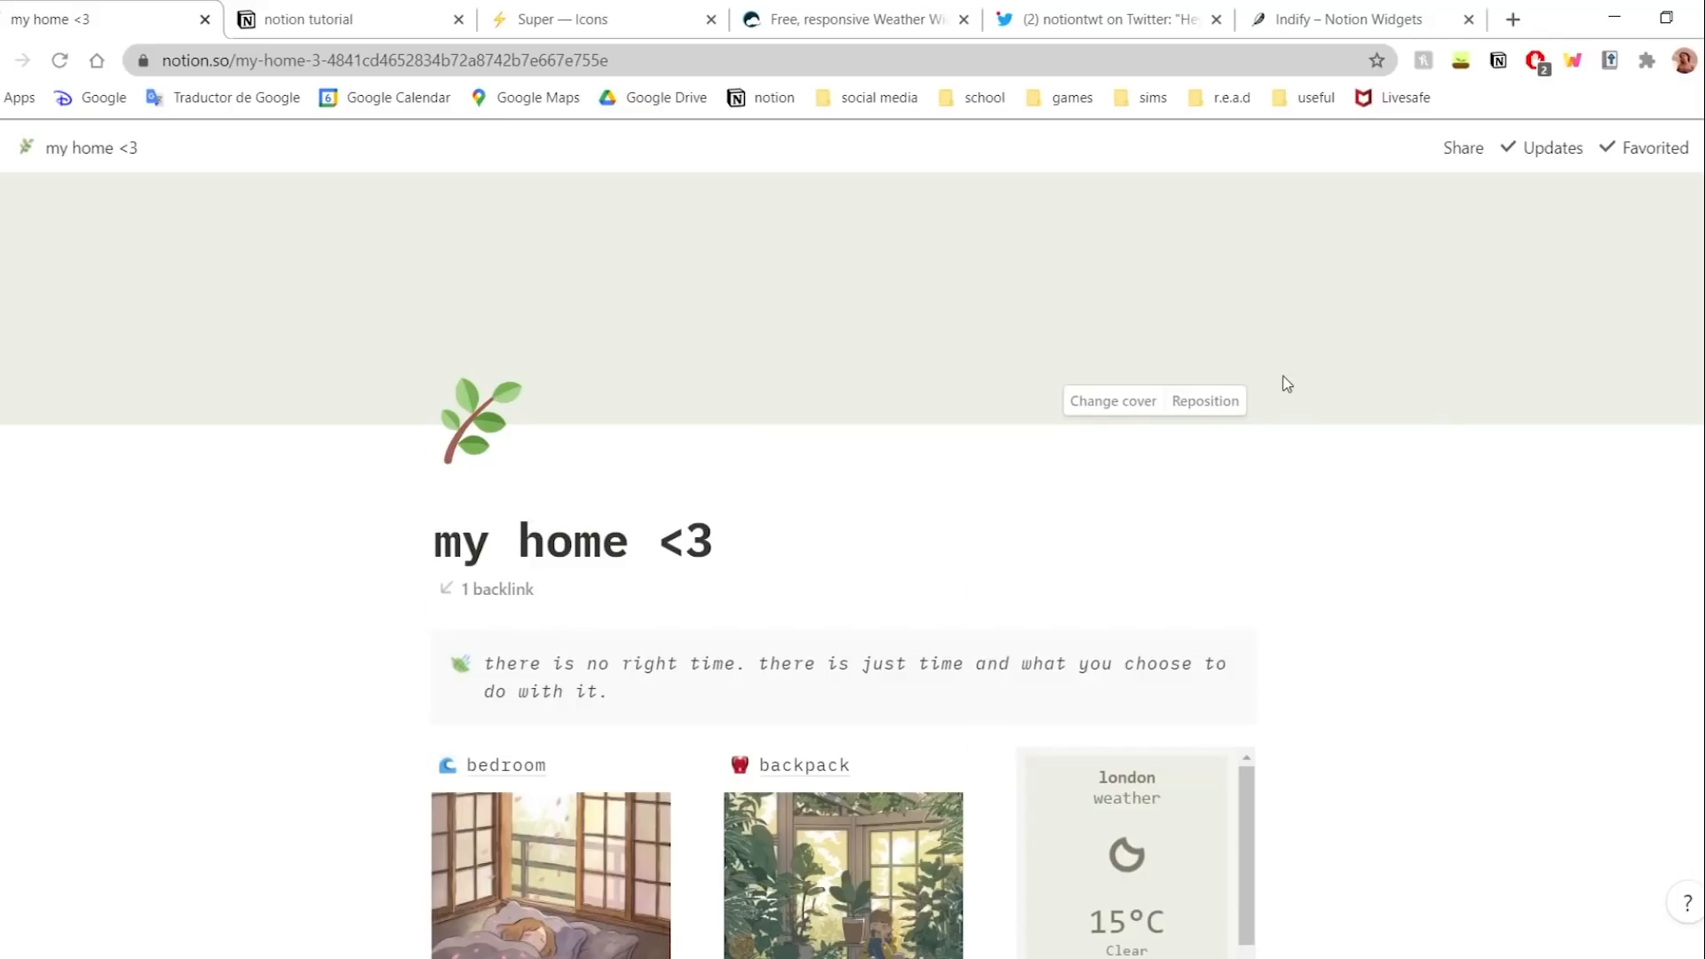